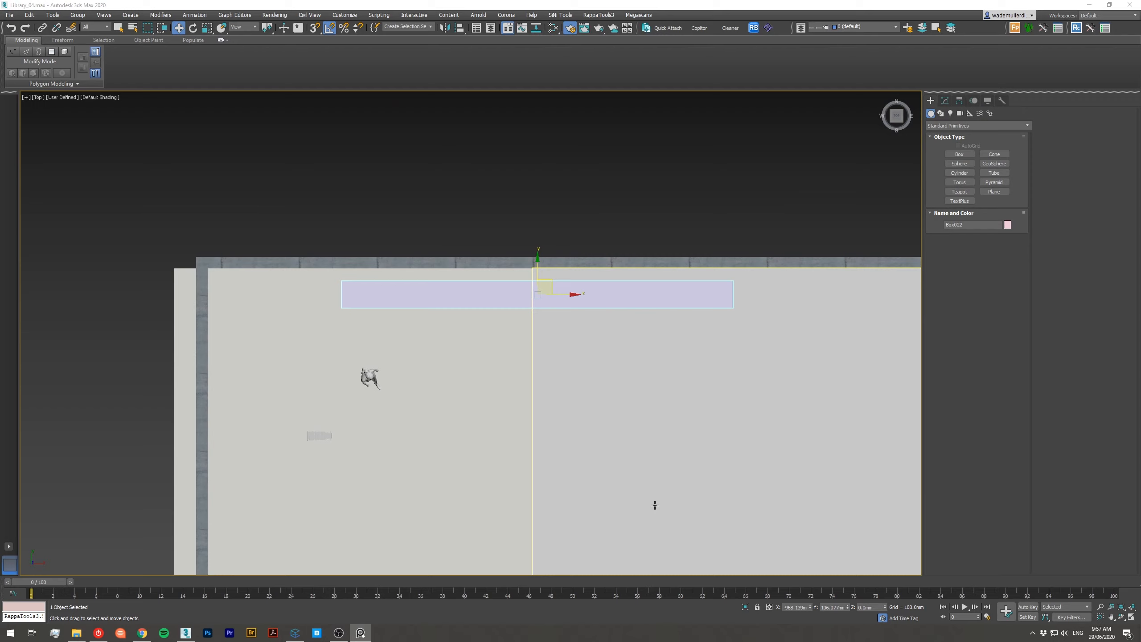
# Move the long box into the inner corner where the room's back wall meets the side wall
pyautogui.moveTo(604, 451); pyautogui.dragTo(573, 467, button='middle')
pyautogui.moveTo(579, 333); pyautogui.dragTo(586, 355, button='middle')
pyautogui.moveTo(528, 322); pyautogui.dragTo(396, 312)
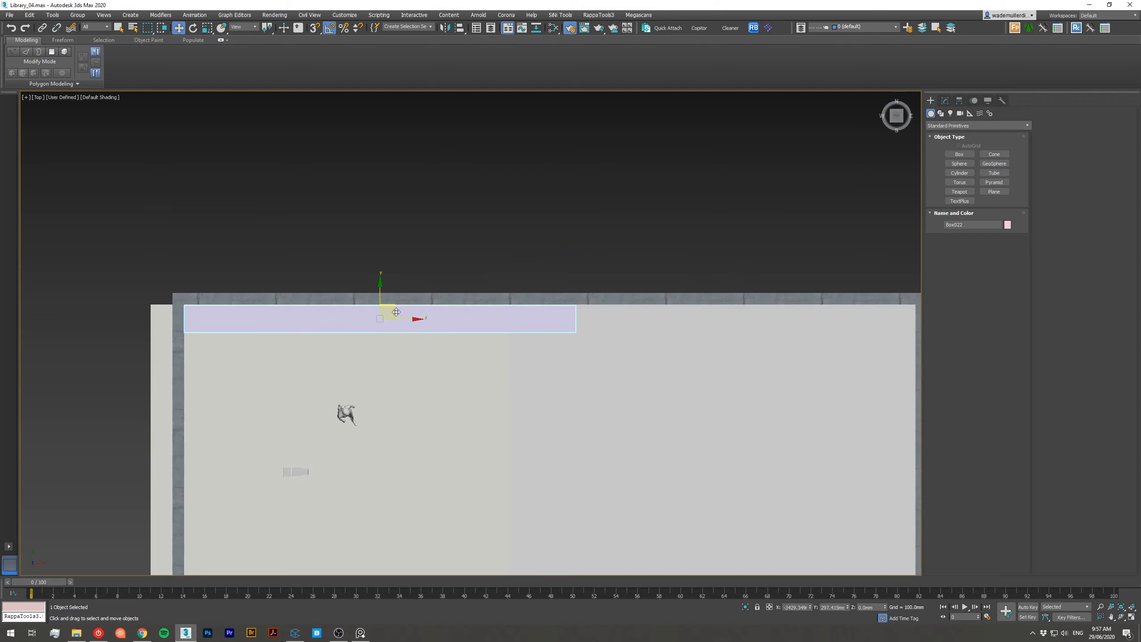
# Move the row of design books onto the long box along the back wall
pyautogui.click(297, 471)
pyautogui.moveTo(308, 467)
pyautogui.mouseDown()
pyautogui.moveTo(382, 307)
pyautogui.moveTo(337, 300)
pyautogui.mouseUp()
pyautogui.scroll(6, 367, 310)
# Switch to wireframe display and convert the long box to an Editable Poly
pyautogui.press('F3')
pyautogui.click(537, 401)
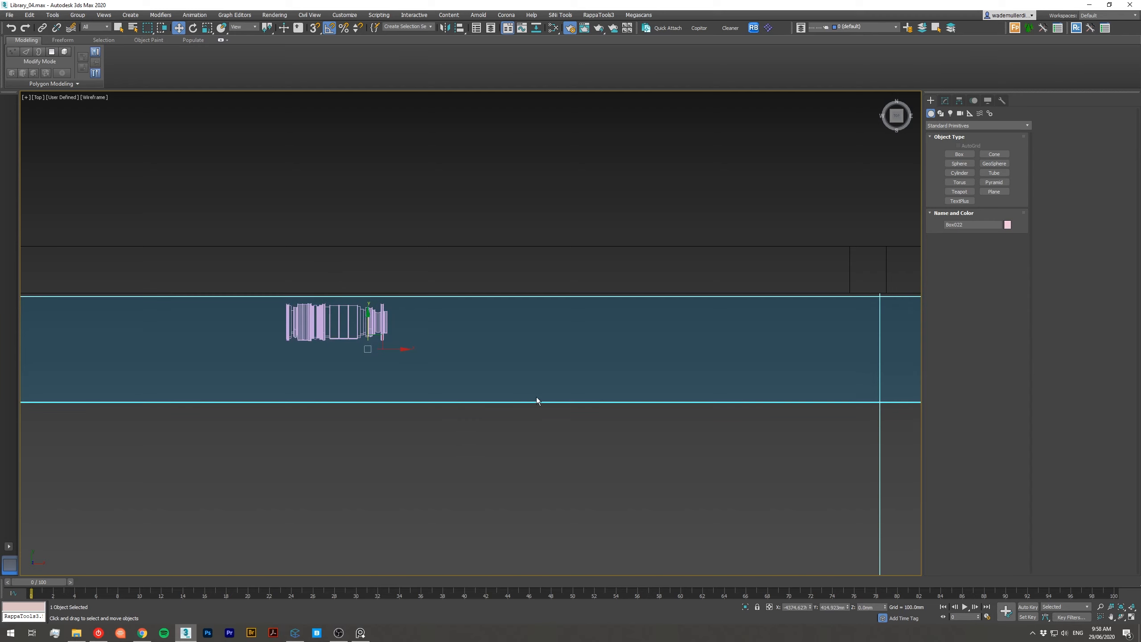
pyautogui.click(945, 100)
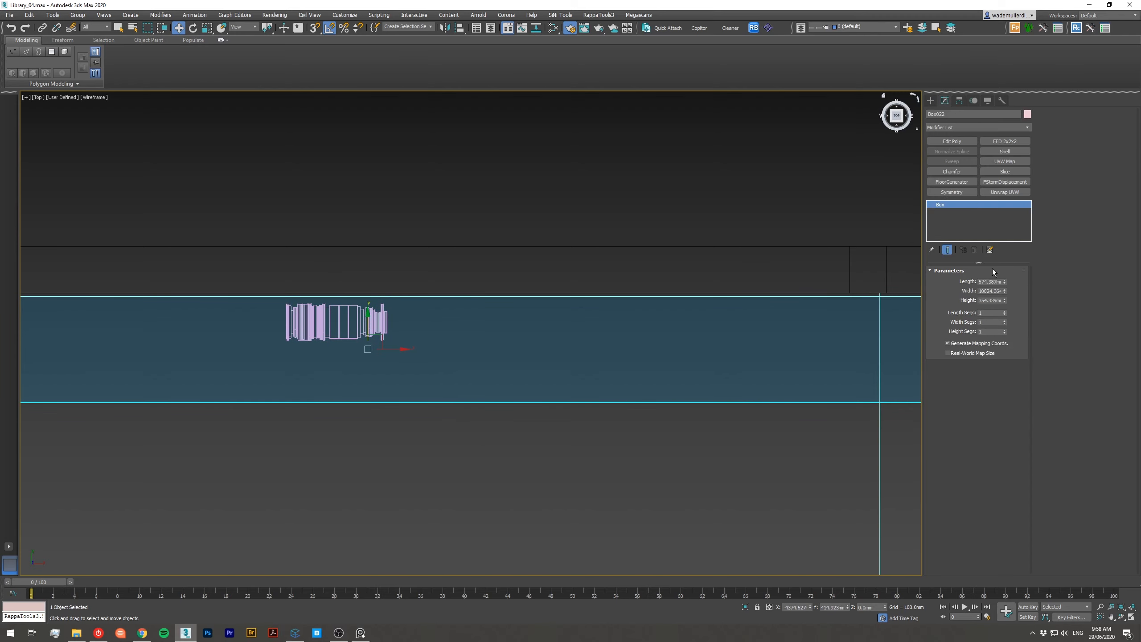
pyautogui.rightClick(629, 302)
pyautogui.moveTo(701, 406)
pyautogui.click(765, 414)
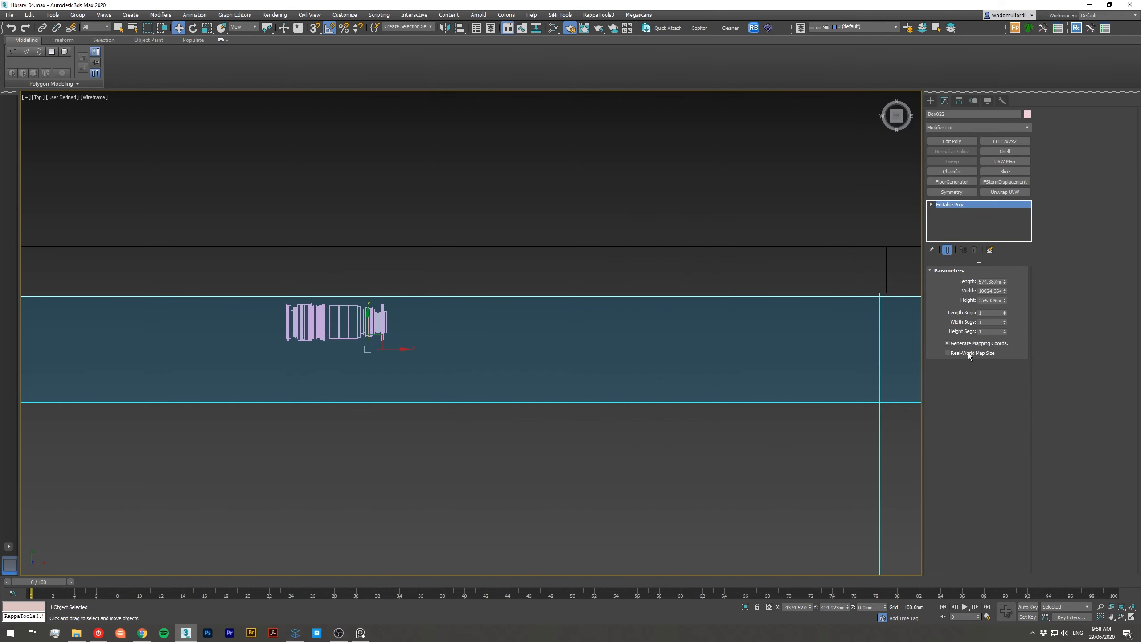
# Move the box's two front edges toward the back wall so its depth closely fits the books
pyautogui.click(965, 281)
pyautogui.click(540, 401)
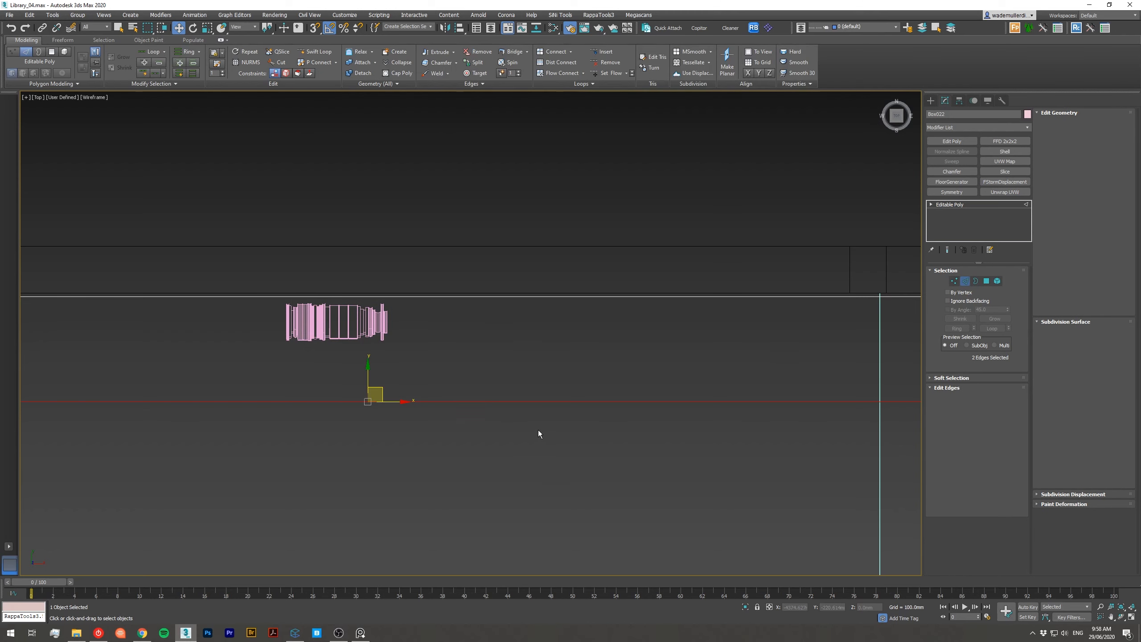
pyautogui.moveTo(369, 382); pyautogui.dragTo(376, 331)
# Move the edges at the box's free end along the back wall to lengthen it to the room's far side
pyautogui.scroll(-6, 377, 332)
pyautogui.moveTo(399, 365); pyautogui.dragTo(472, 364, button='middle')
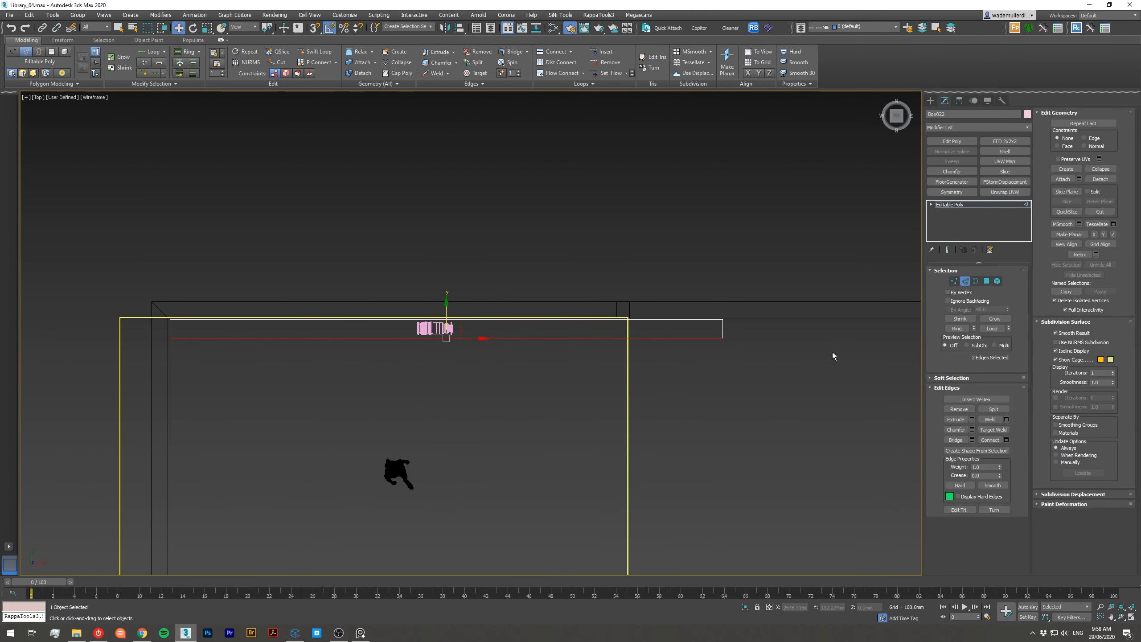
pyautogui.moveTo(739, 329); pyautogui.dragTo(714, 330)
pyautogui.moveTo(776, 324); pyautogui.dragTo(471, 331, button='middle')
pyautogui.moveTo(451, 338); pyautogui.dragTo(886, 378)
pyautogui.keyDown('alt'); pyautogui.moveTo(629, 359); pyautogui.dragTo(528, 335, button='middle'); pyautogui.keyUp('alt')
pyautogui.press('c')
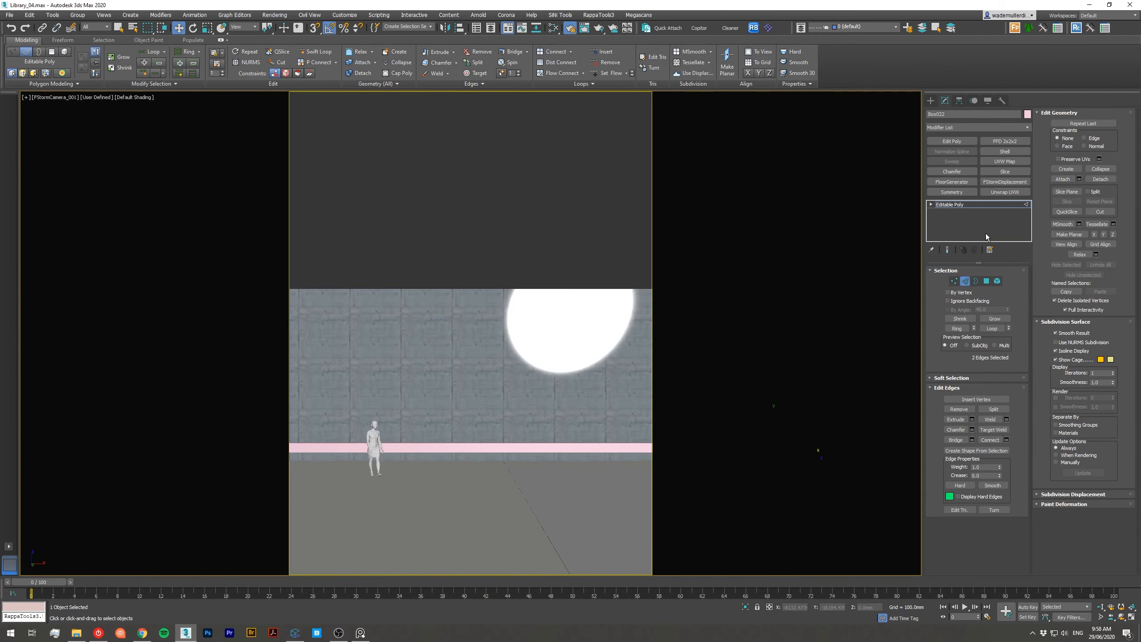
pyautogui.click(966, 282)
# Lower the box and the row of books together in the front view until they rest at floor level
pyautogui.press('f')
pyautogui.hotkey('shift', 'f')
pyautogui.scroll(-7, 562, 344)
pyautogui.moveTo(534, 352); pyautogui.dragTo(714, 341, button='middle')
pyautogui.scroll(4, 524, 339)
pyautogui.moveTo(473, 334); pyautogui.dragTo(550, 337, button='middle')
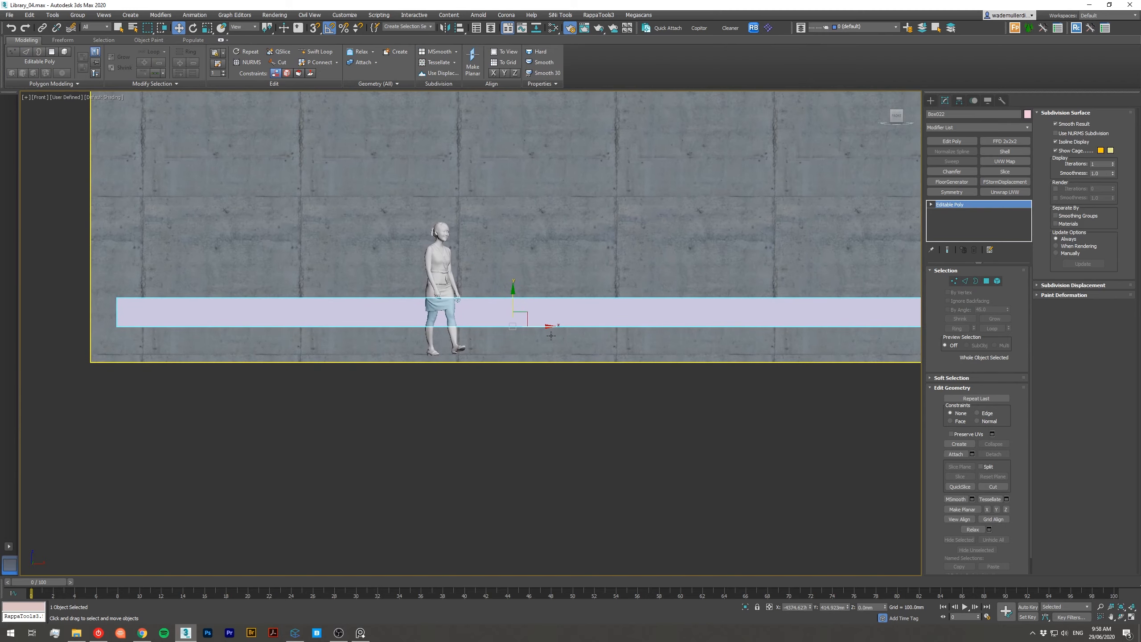
pyautogui.press('F3')
pyautogui.click(656, 442)
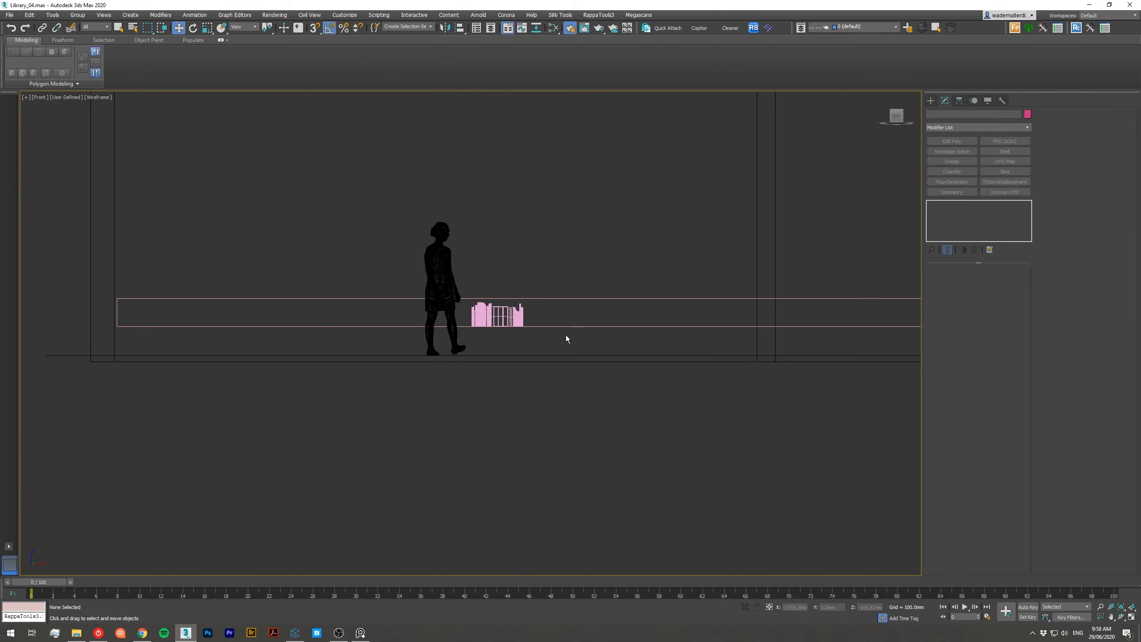
pyautogui.moveTo(521, 305); pyautogui.dragTo(581, 367)
pyautogui.scroll(3, 497, 313)
pyautogui.scroll(5, 493, 376)
pyautogui.scroll(-8, 581, 367)
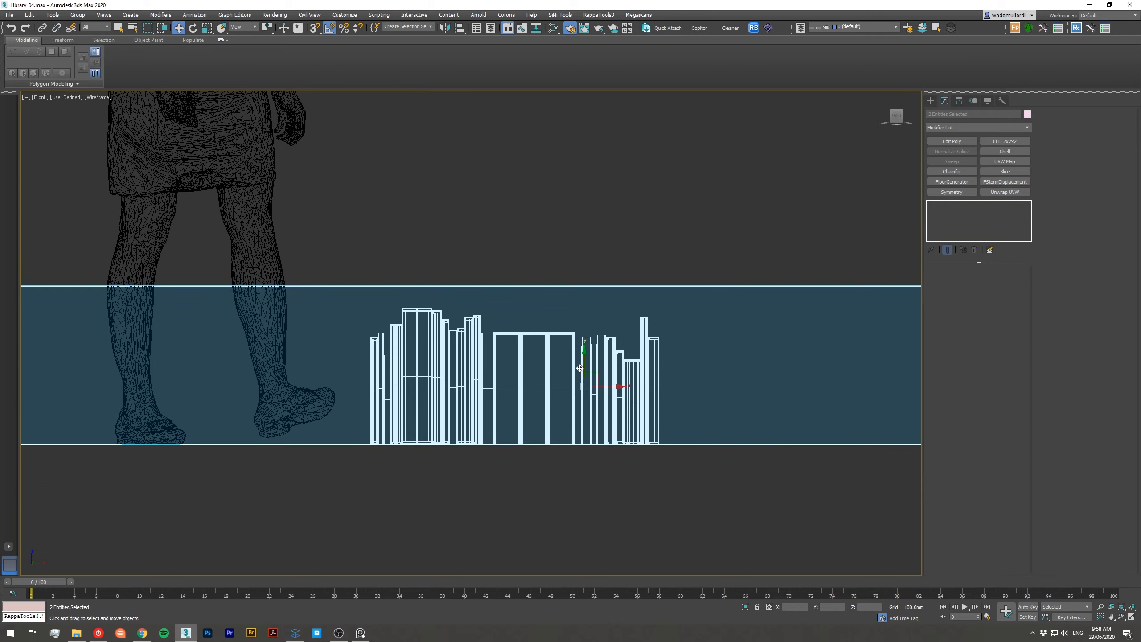
pyautogui.click(571, 435)
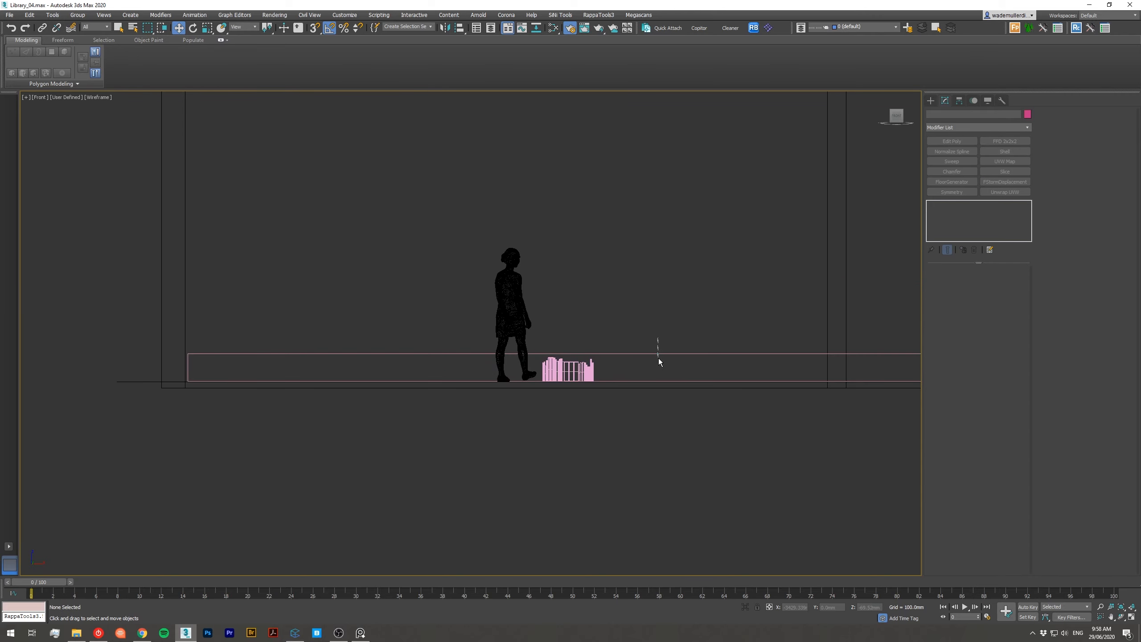
# Return to the camera view with the long box selected and make the Balcony layer visible
pyautogui.click(659, 360)
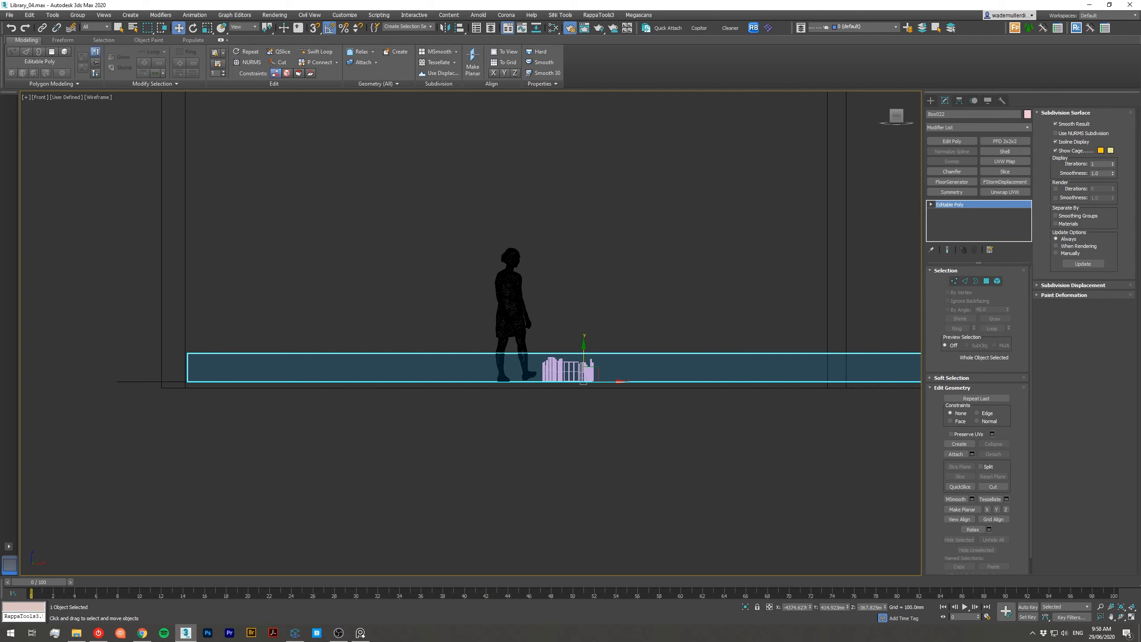
pyautogui.moveTo(682, 236); pyautogui.dragTo(648, 288, button='middle')
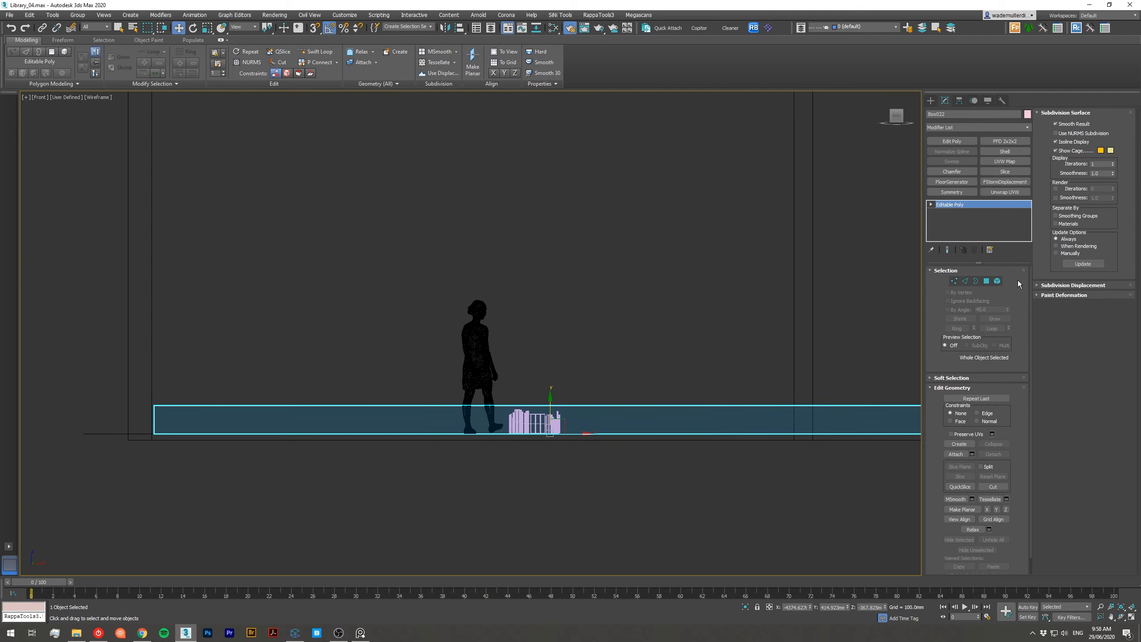
pyautogui.press('c')
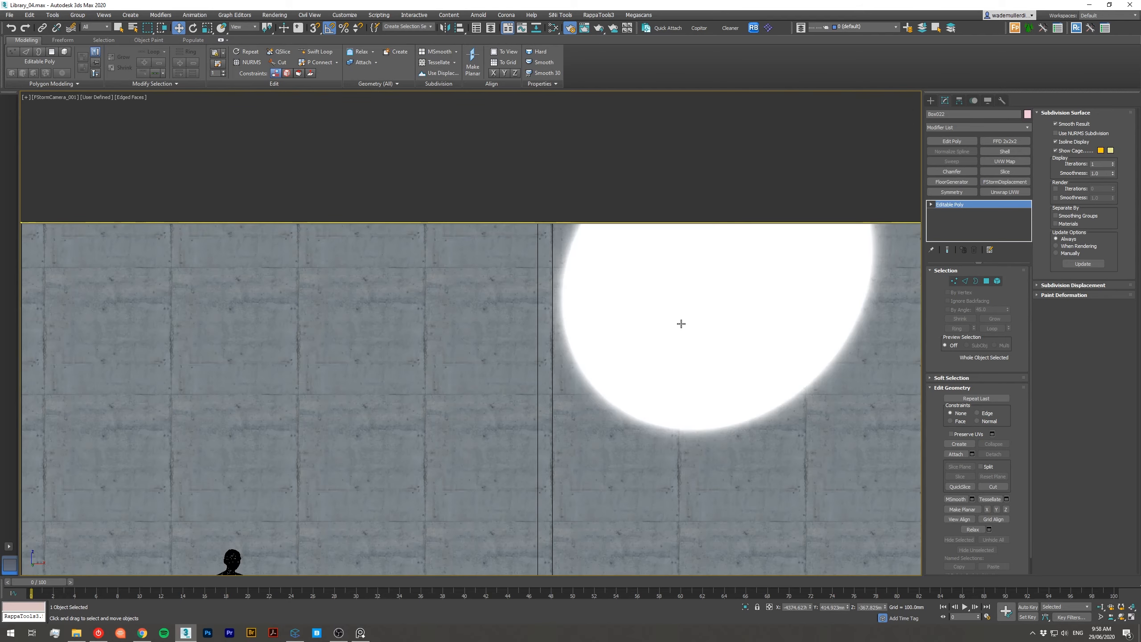
pyautogui.scroll(-5, 681, 324)
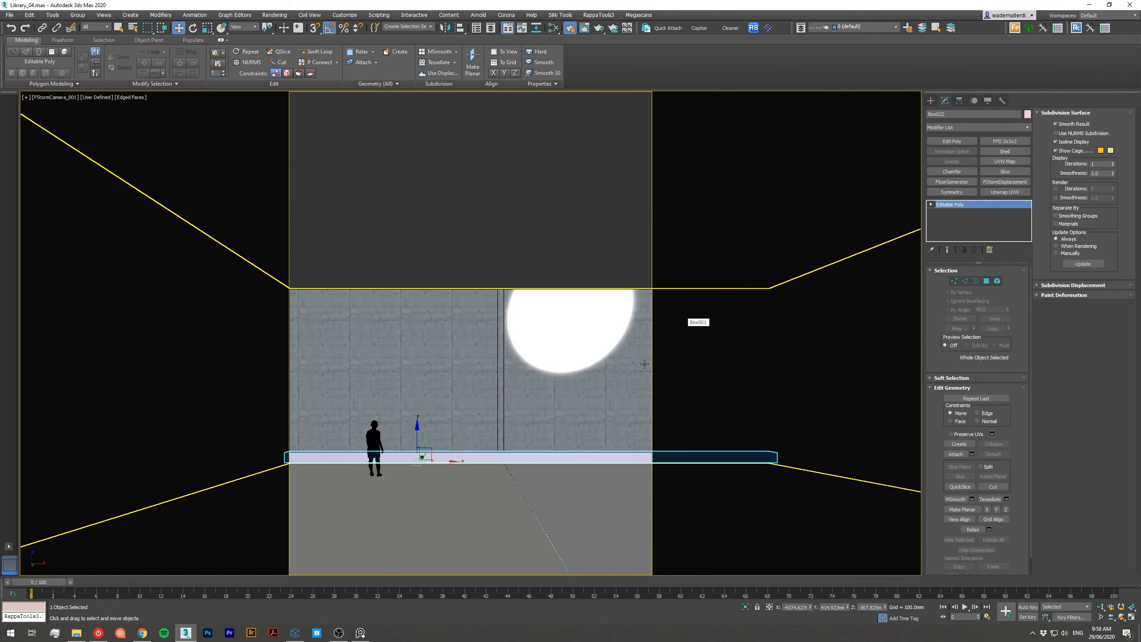
pyautogui.click(468, 285)
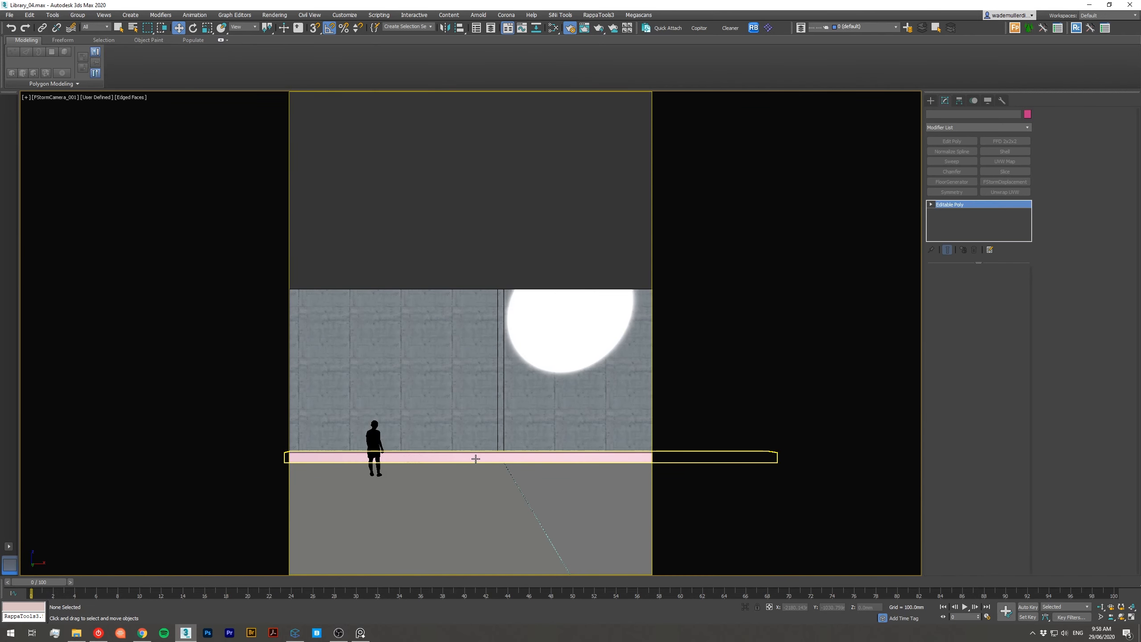
pyautogui.click(476, 459)
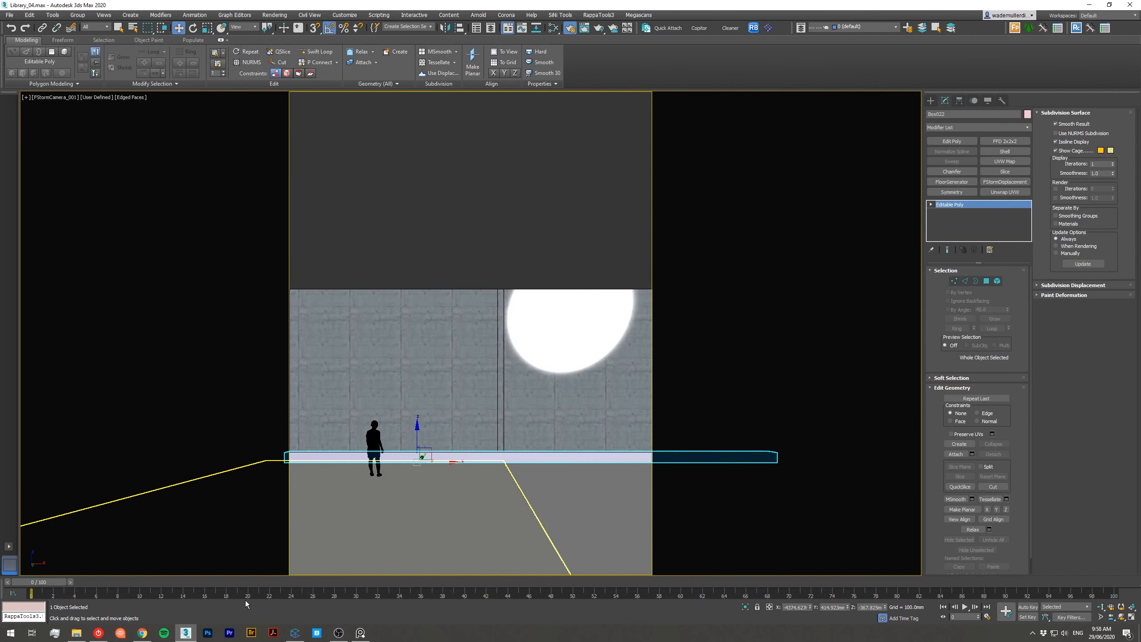
pyautogui.click(802, 29)
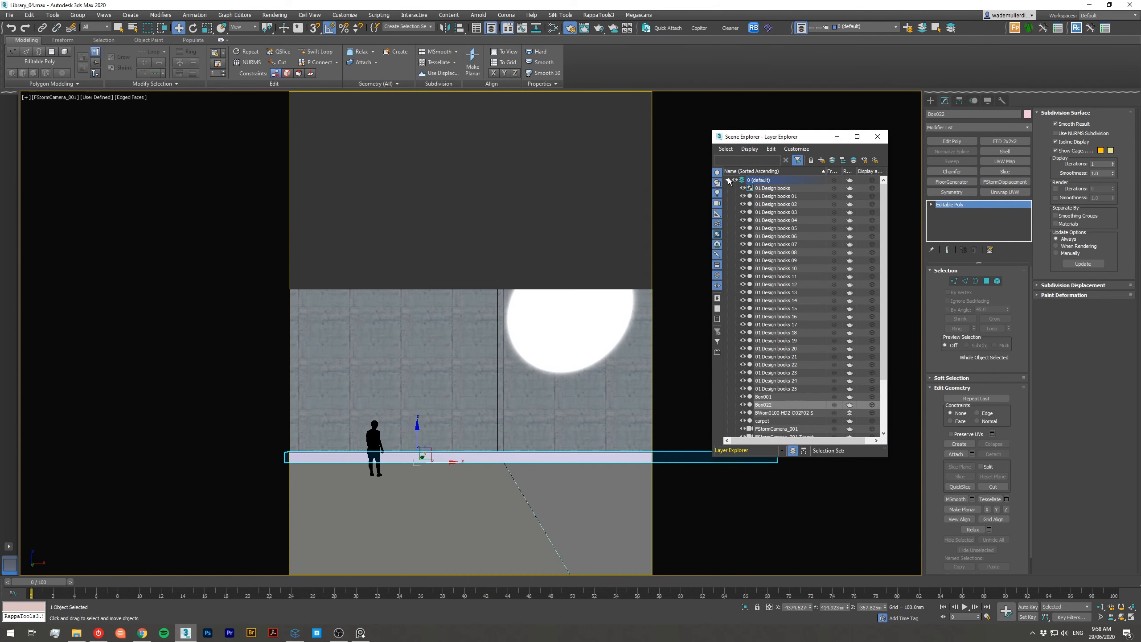
pyautogui.click(728, 180)
pyautogui.click(735, 188)
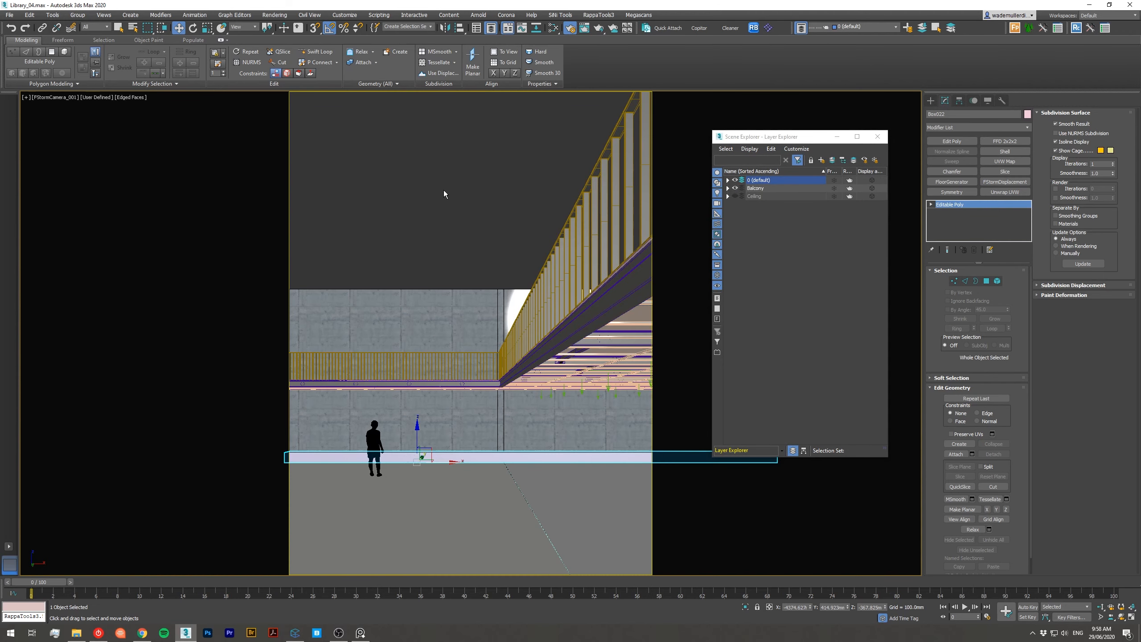
pyautogui.click(729, 180)
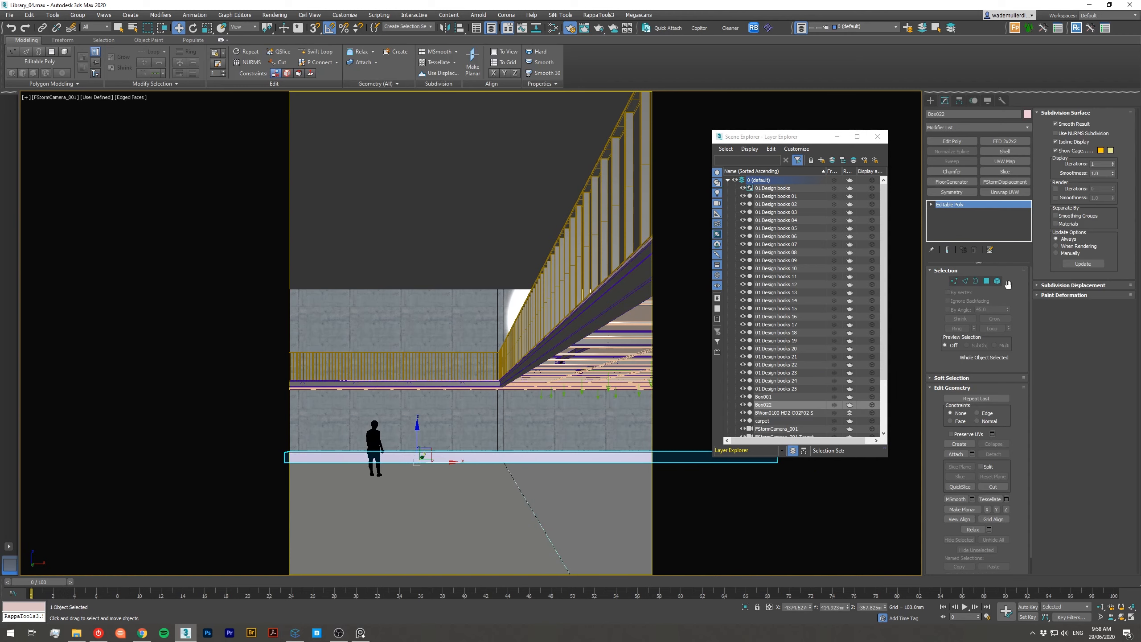
# Raise the long box's upper polygon to just beneath the underside of the balcony
pyautogui.click(987, 281)
pyautogui.click(534, 457)
pyautogui.moveTo(531, 433); pyautogui.dragTo(535, 368)
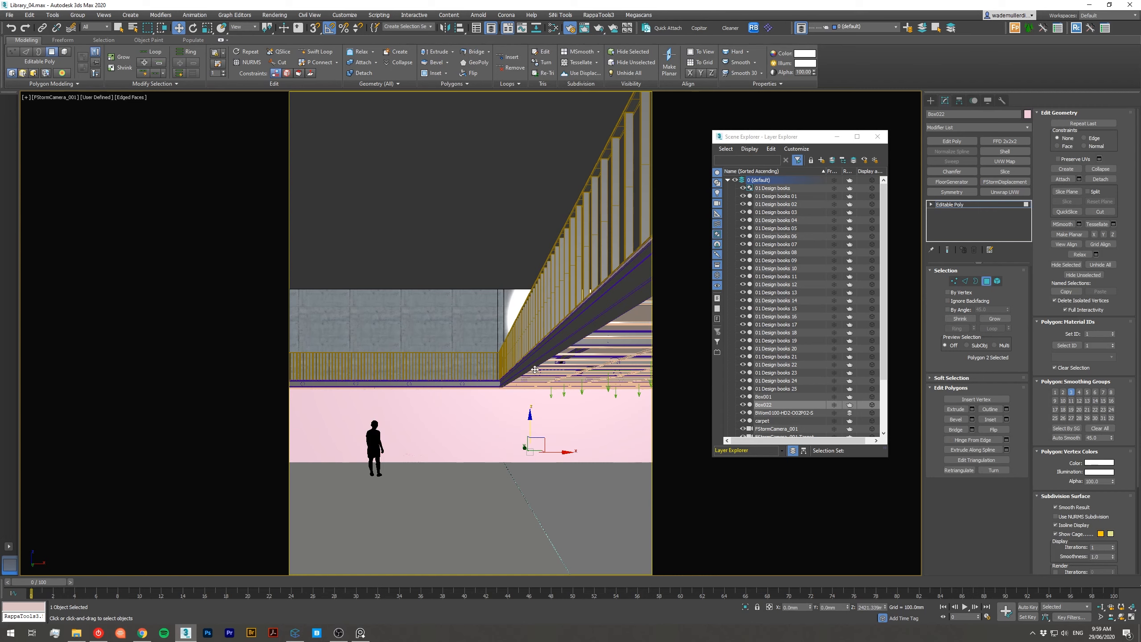
pyautogui.moveTo(535, 369); pyautogui.dragTo(531, 383)
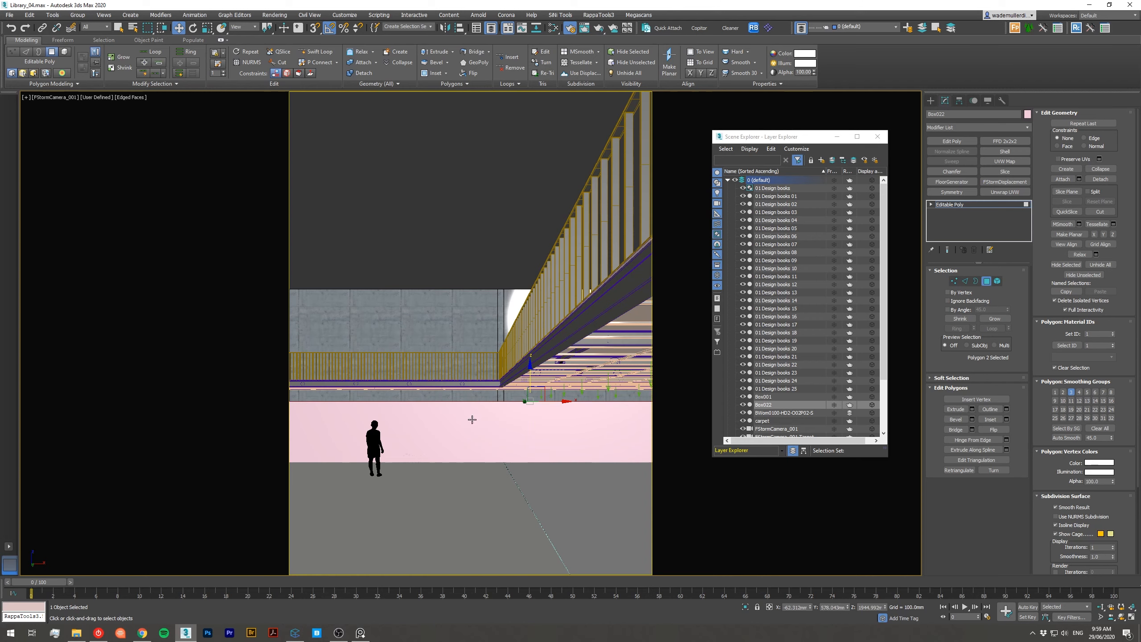
pyautogui.moveTo(532, 385); pyautogui.dragTo(533, 383)
pyautogui.click(458, 232)
pyautogui.press('F4')
pyautogui.press('F4')
pyautogui.press('F4')
pyautogui.press('F4')
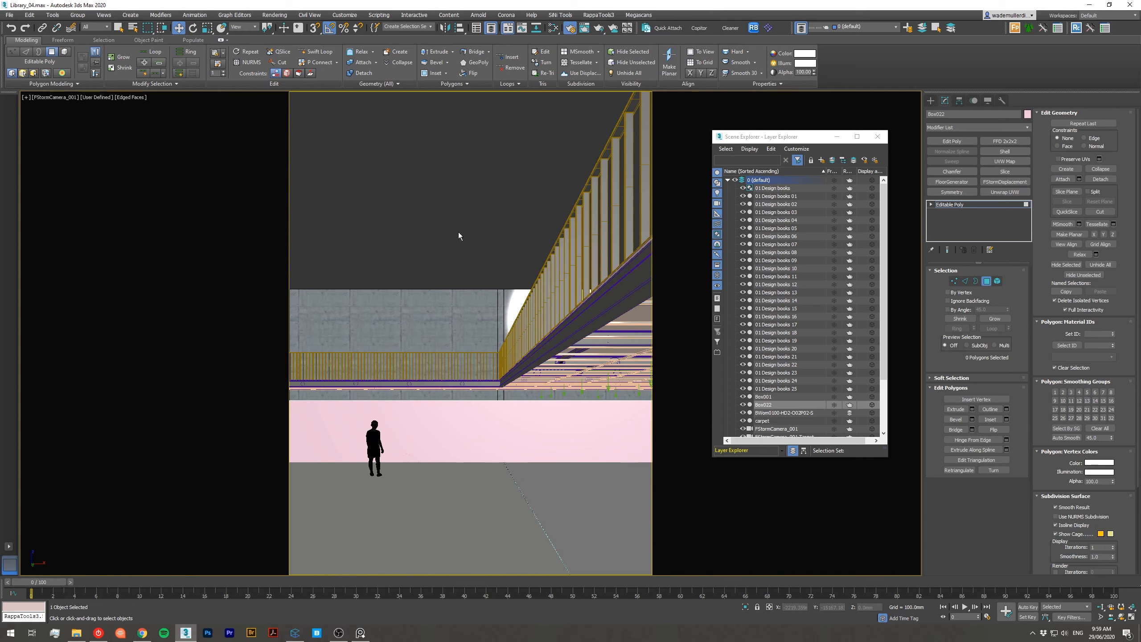
# Add a Symmetry modifier to the box and rotate its mirror plane 45 degrees about Z in the top view
pyautogui.press('p')
pyautogui.scroll(2, 459, 232)
pyautogui.press('z')
pyautogui.keyDown('alt'); pyautogui.moveTo(440, 333); pyautogui.dragTo(404, 316, button='middle'); pyautogui.keyUp('alt')
pyautogui.scroll(5, 375, 326)
pyautogui.click(397, 321)
pyautogui.click(987, 281)
pyautogui.press('t')
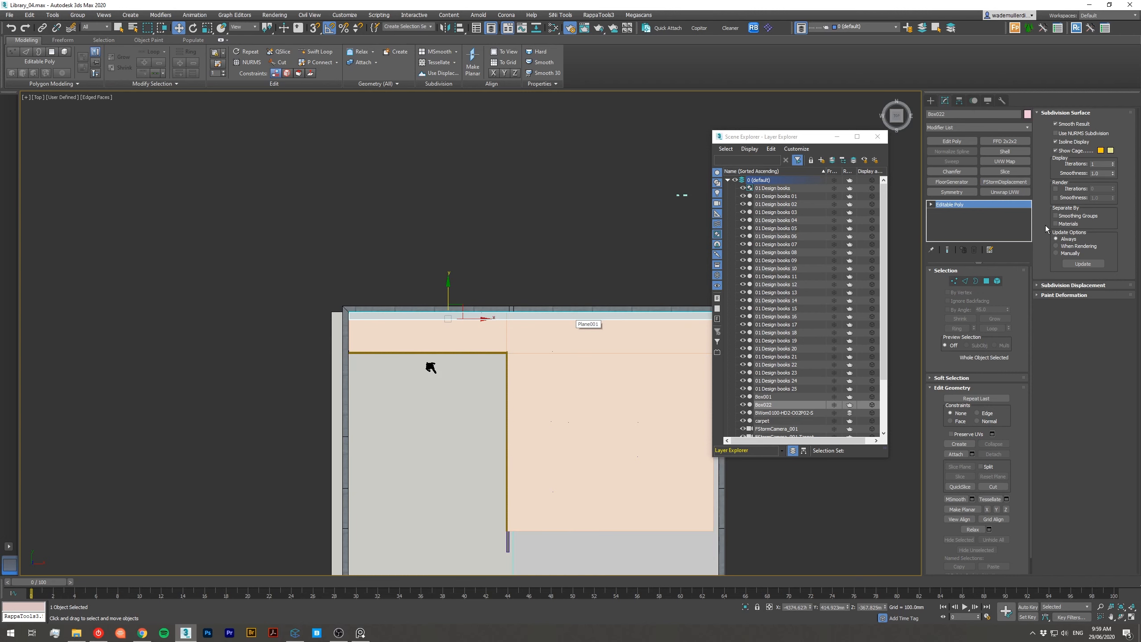
pyautogui.click(966, 192)
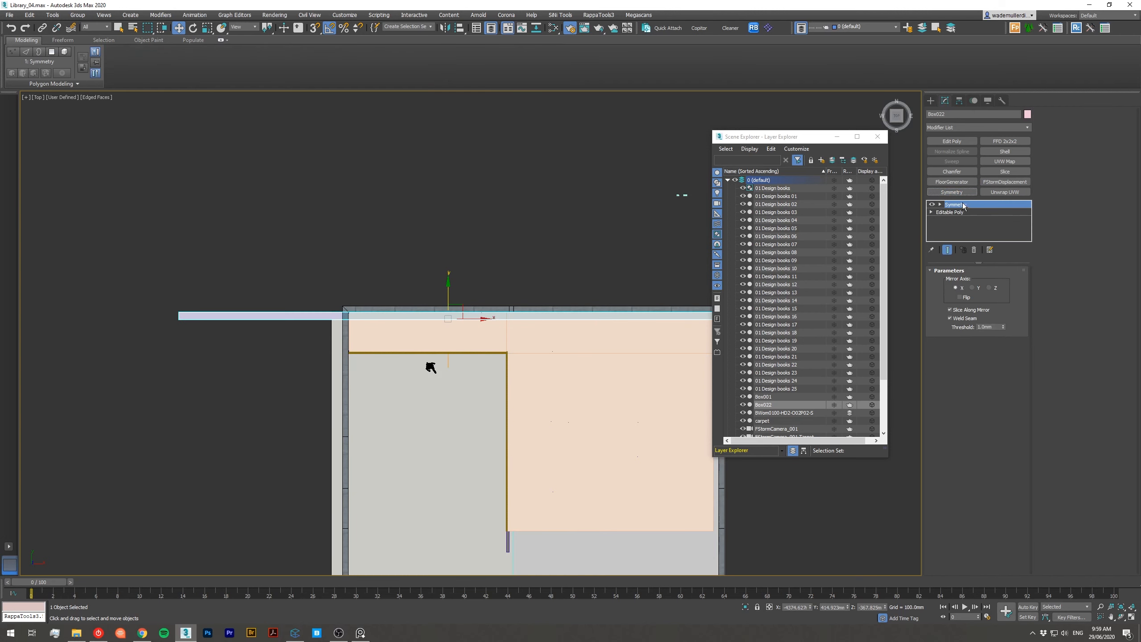
pyautogui.press('e')
pyautogui.moveTo(468, 290); pyautogui.dragTo(454, 274)
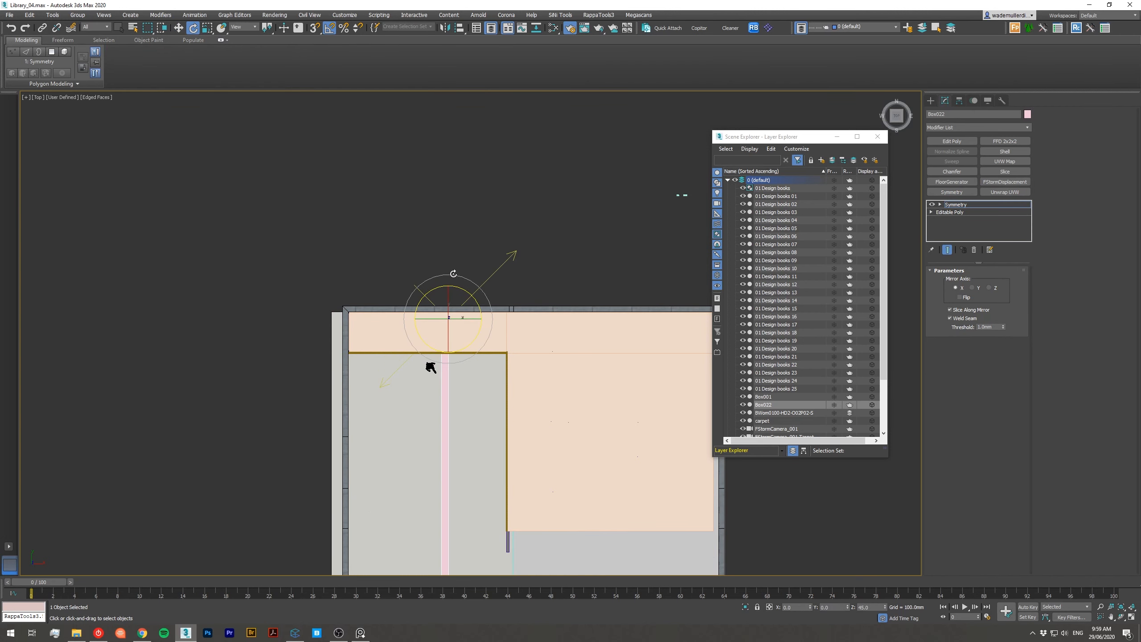
# Move the Symmetry mirror plane to the room corner so the mirrored half of the box runs along the side wall
pyautogui.press('F3')
pyautogui.moveTo(461, 324); pyautogui.dragTo(503, 297, button='middle')
pyautogui.press('w')
pyautogui.moveTo(504, 296); pyautogui.dragTo(401, 312)
pyautogui.scroll(5, 403, 309)
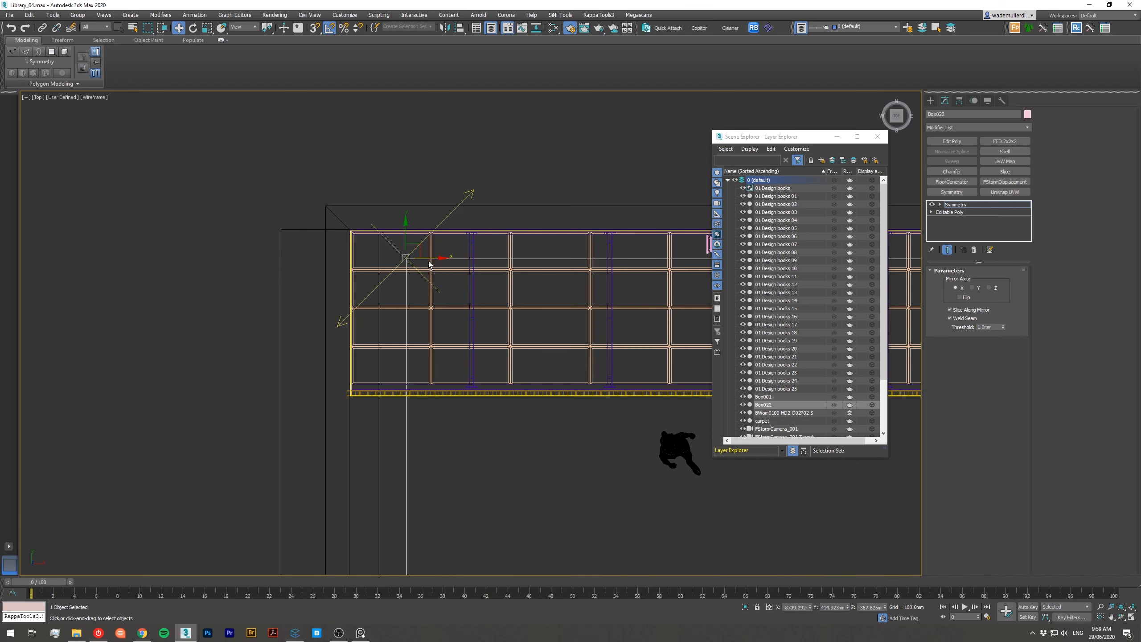
pyautogui.moveTo(429, 257); pyautogui.dragTo(402, 268)
pyautogui.press('c')
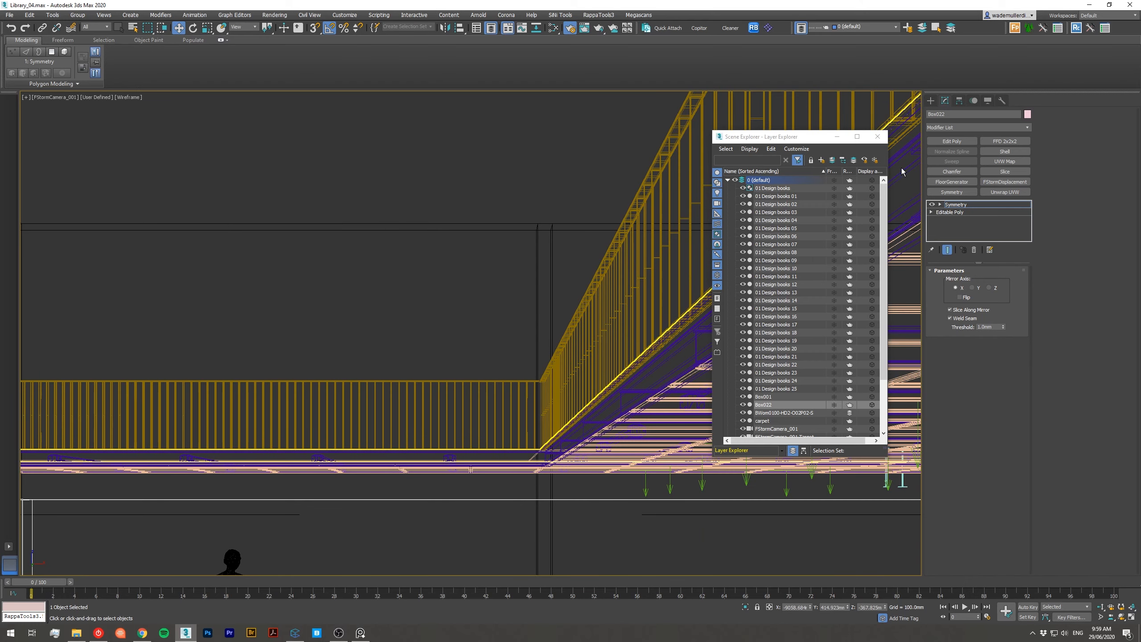
# Examine the L-shaped box against the walls and balcony in a perspective view with edged faces
pyautogui.click(480, 183)
pyautogui.press('p')
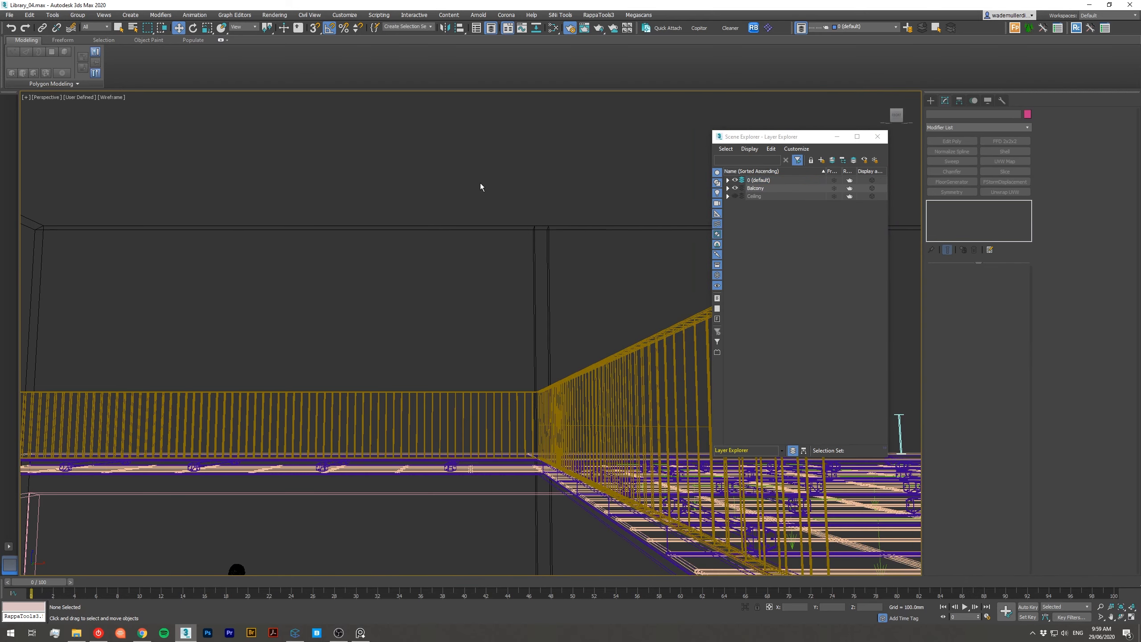
pyautogui.press('z')
pyautogui.keyDown('alt'); pyautogui.moveTo(499, 232); pyautogui.dragTo(448, 280, button='middle'); pyautogui.keyUp('alt')
pyautogui.scroll(5, 448, 278)
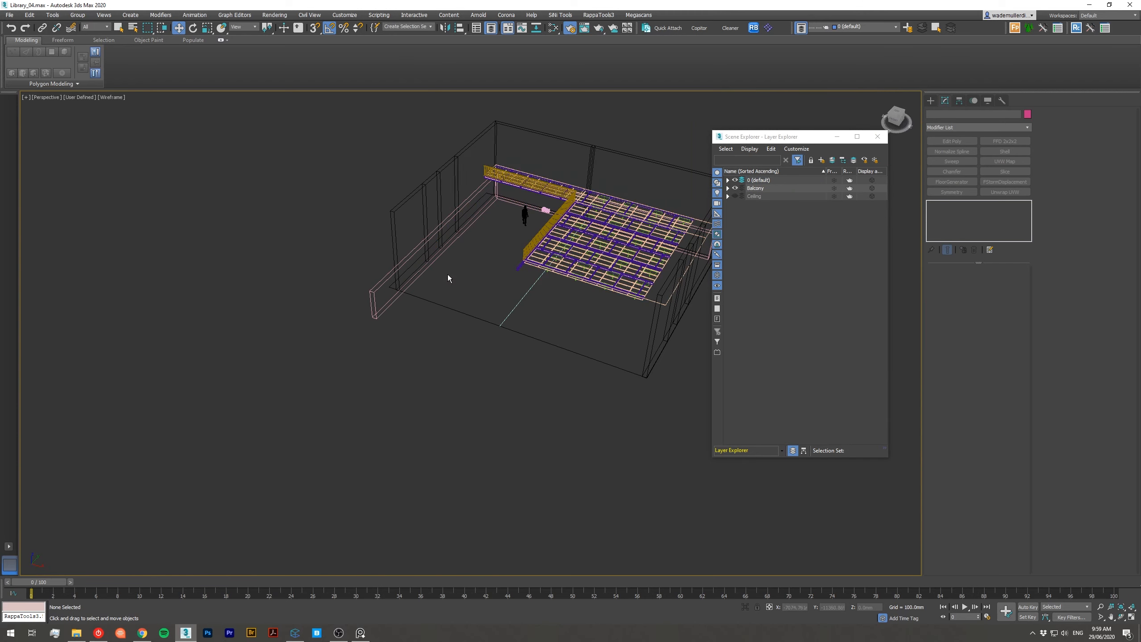
pyautogui.press('F3')
pyautogui.click(430, 244)
pyautogui.moveTo(539, 214)
pyautogui.mouseDown(button='middle')
pyautogui.moveTo(541, 255)
pyautogui.moveTo(560, 224)
pyautogui.mouseUp(button='middle')
pyautogui.scroll(4, 524, 265)
pyautogui.moveTo(500, 283)
pyautogui.mouseDown(button='middle')
pyautogui.moveTo(520, 254)
pyautogui.moveTo(385, 251)
pyautogui.mouseUp(button='middle')
pyautogui.press('F4')
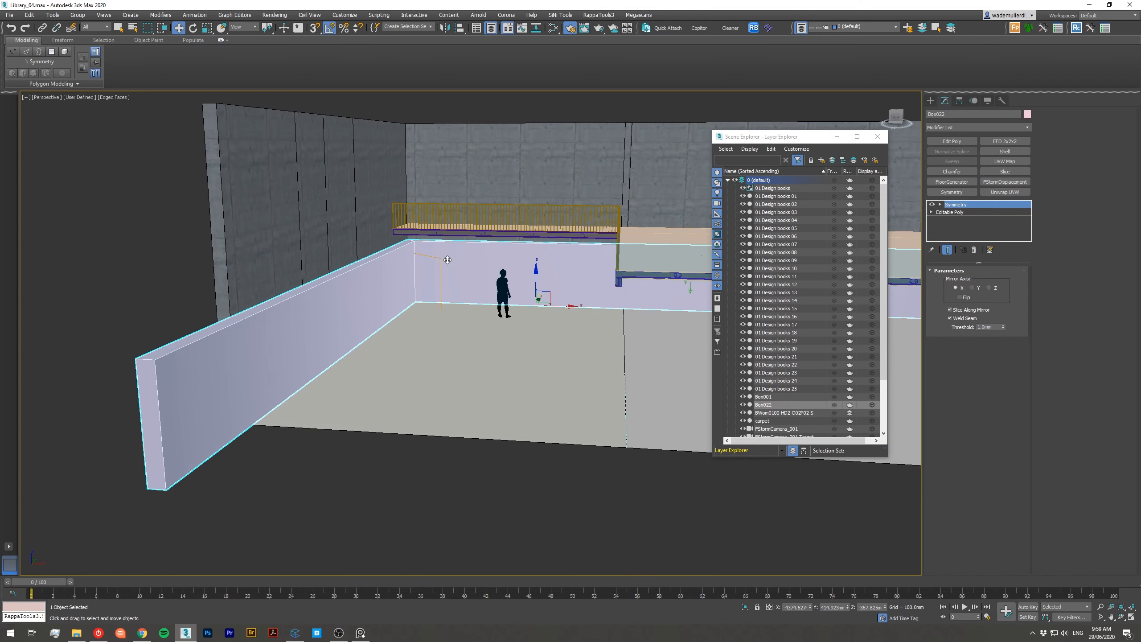
# Convert the mirrored box to an Editable Poly and clear the smoothing groups on all its polygons
pyautogui.rightClick(520, 265)
pyautogui.moveTo(593, 367)
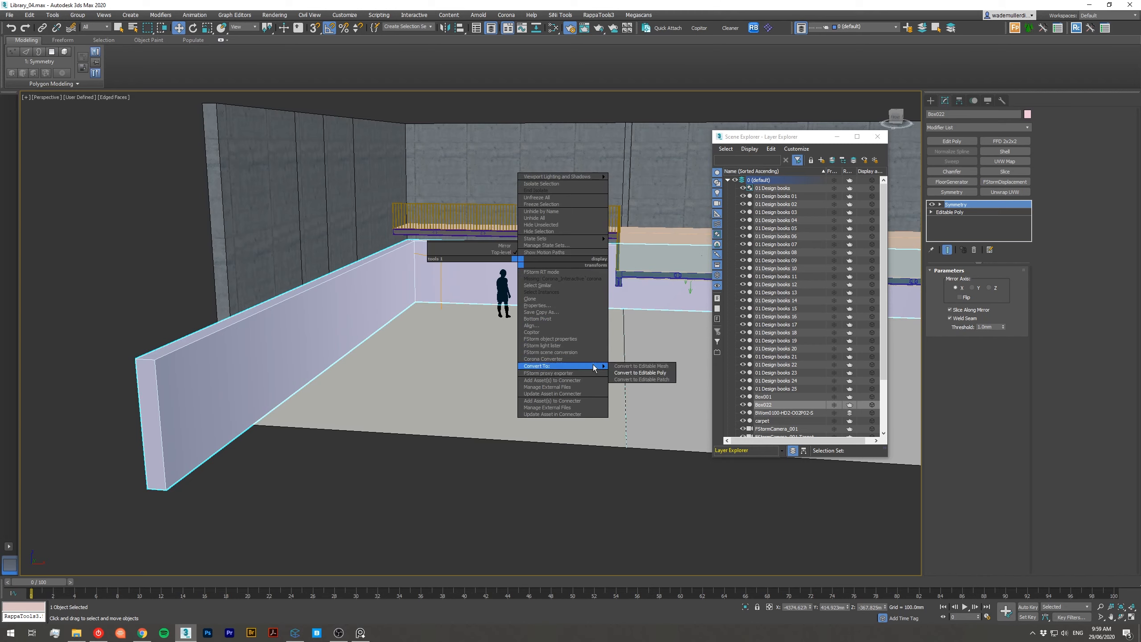
pyautogui.click(631, 373)
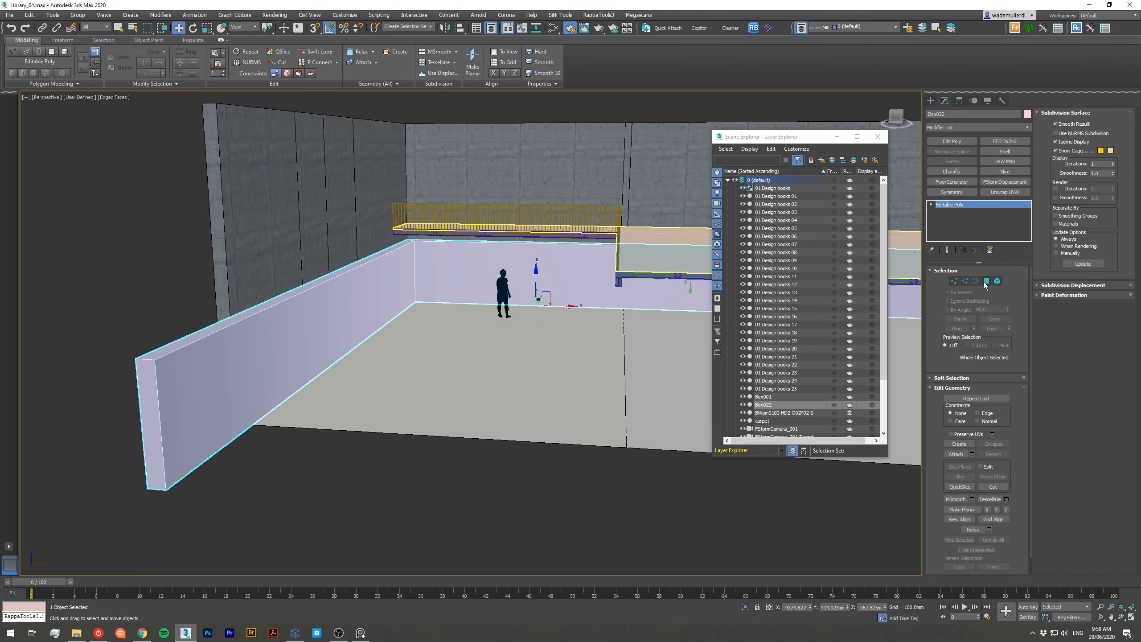
pyautogui.click(985, 283)
pyautogui.hotkey('ctrl', 'a')
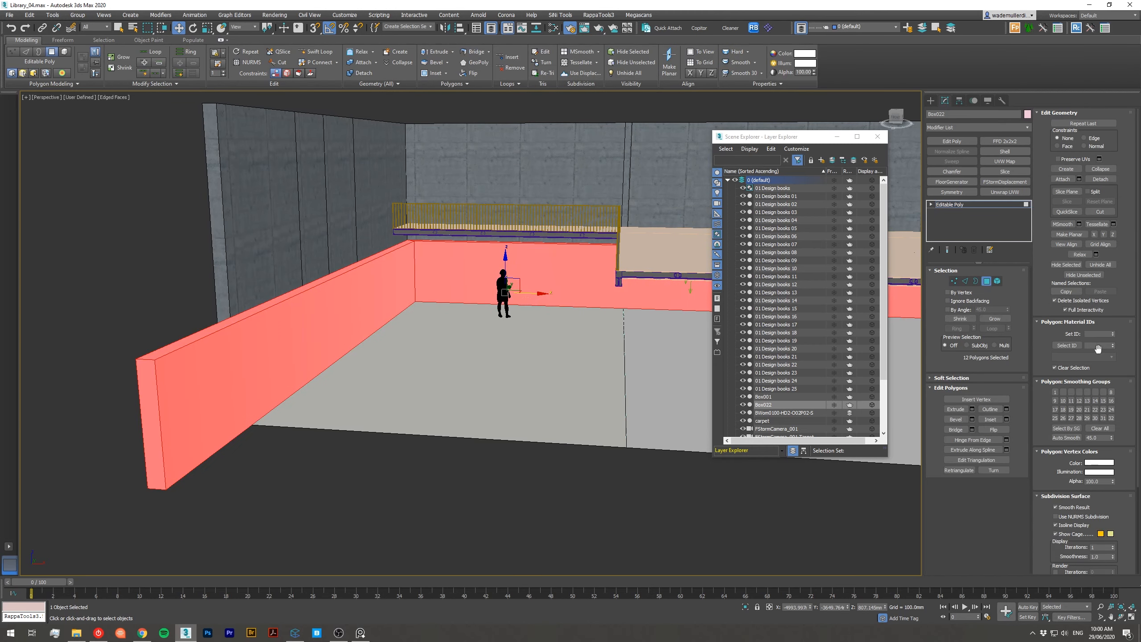
pyautogui.click(1110, 430)
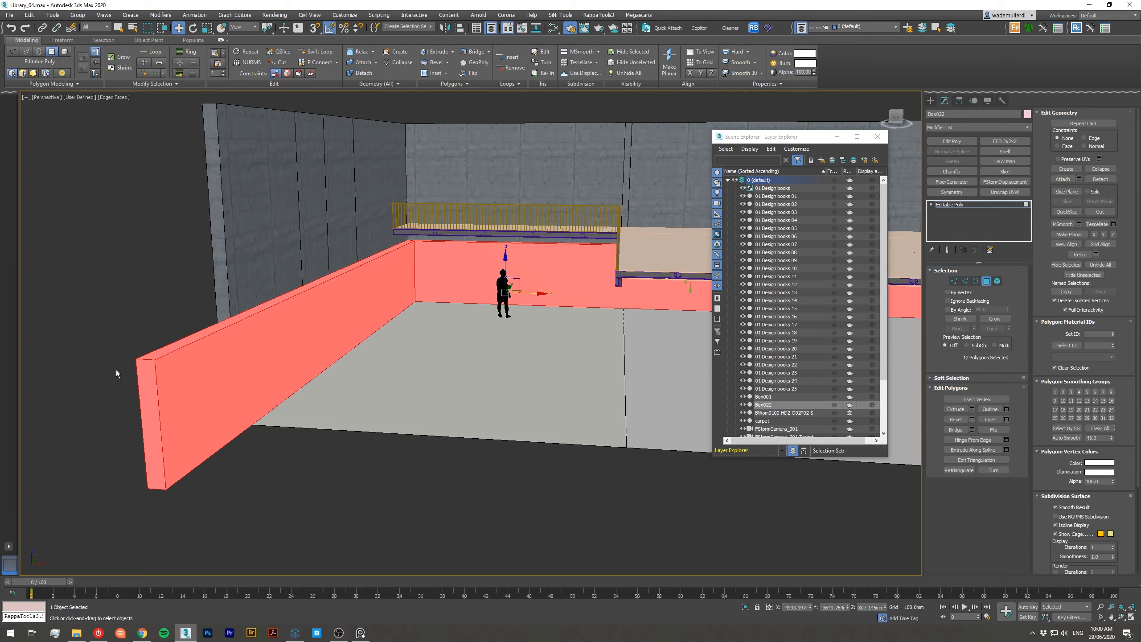
# Shorten the side-wall arm of the L-shaped box by moving its end polygon back along the wall toward the room corner
pyautogui.click(145, 379)
pyautogui.scroll(5, 175, 410)
pyautogui.moveTo(174, 402); pyautogui.dragTo(550, 141)
pyautogui.scroll(-5, 553, 143)
pyautogui.moveTo(553, 143); pyautogui.dragTo(392, 333, button='middle')
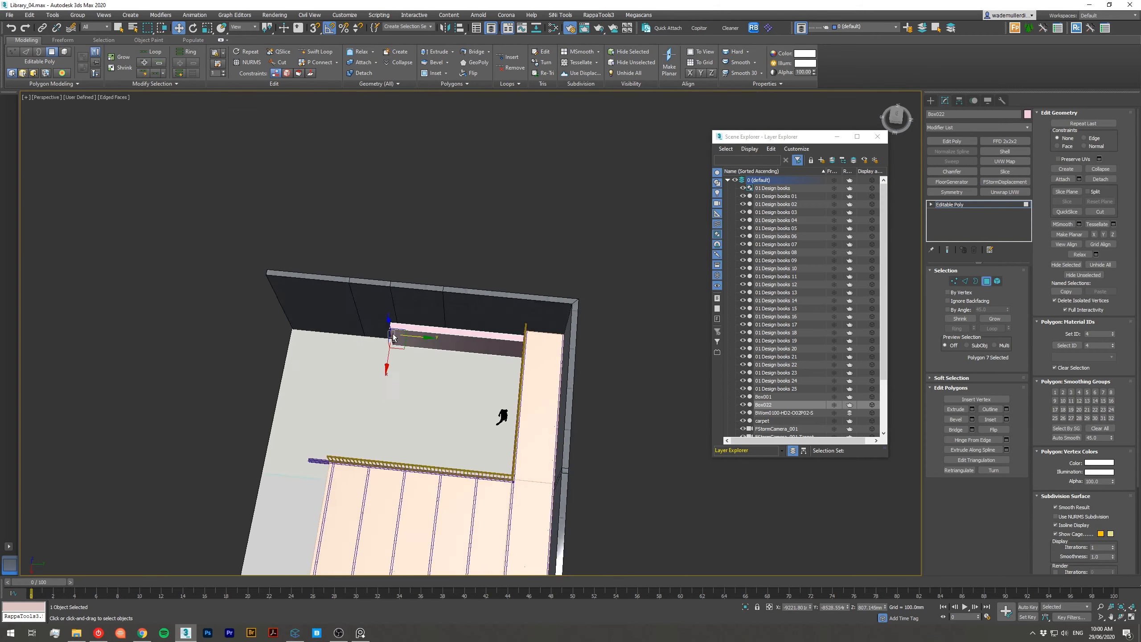
pyautogui.scroll(4, 392, 334)
pyautogui.moveTo(418, 334); pyautogui.dragTo(432, 337)
pyautogui.scroll(-5, 432, 337)
pyautogui.keyDown('alt'); pyautogui.moveTo(434, 338); pyautogui.dragTo(590, 308, button='middle'); pyautogui.keyUp('alt')
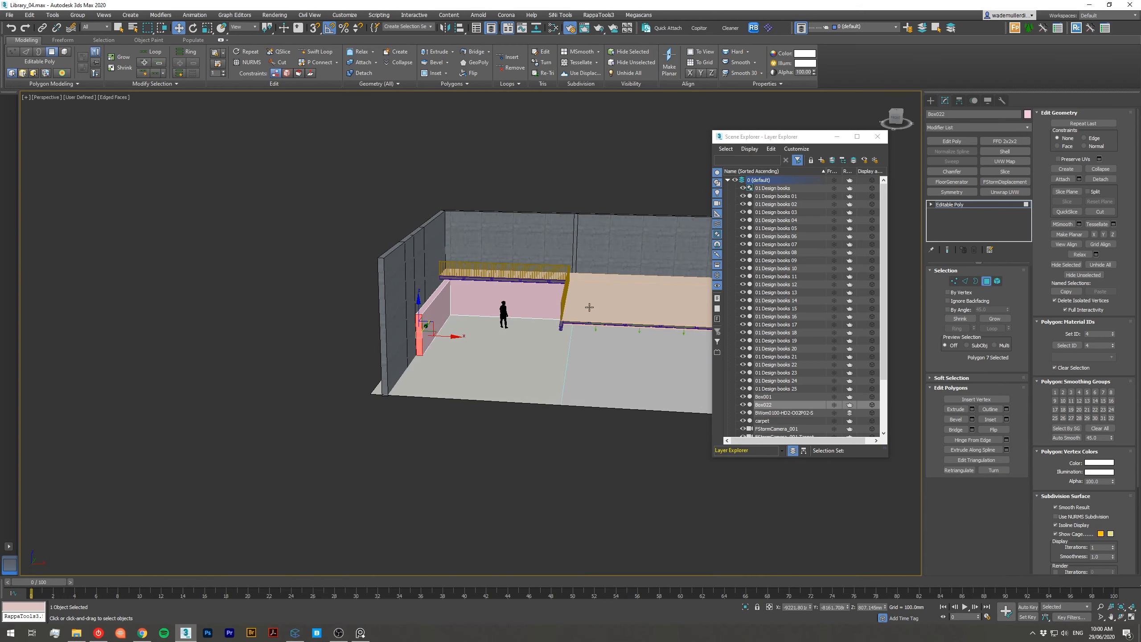
pyautogui.click(987, 281)
pyautogui.keyDown('alt'); pyautogui.moveTo(517, 315); pyautogui.dragTo(530, 319, button='middle'); pyautogui.keyUp('alt')
pyautogui.scroll(5, 529, 320)
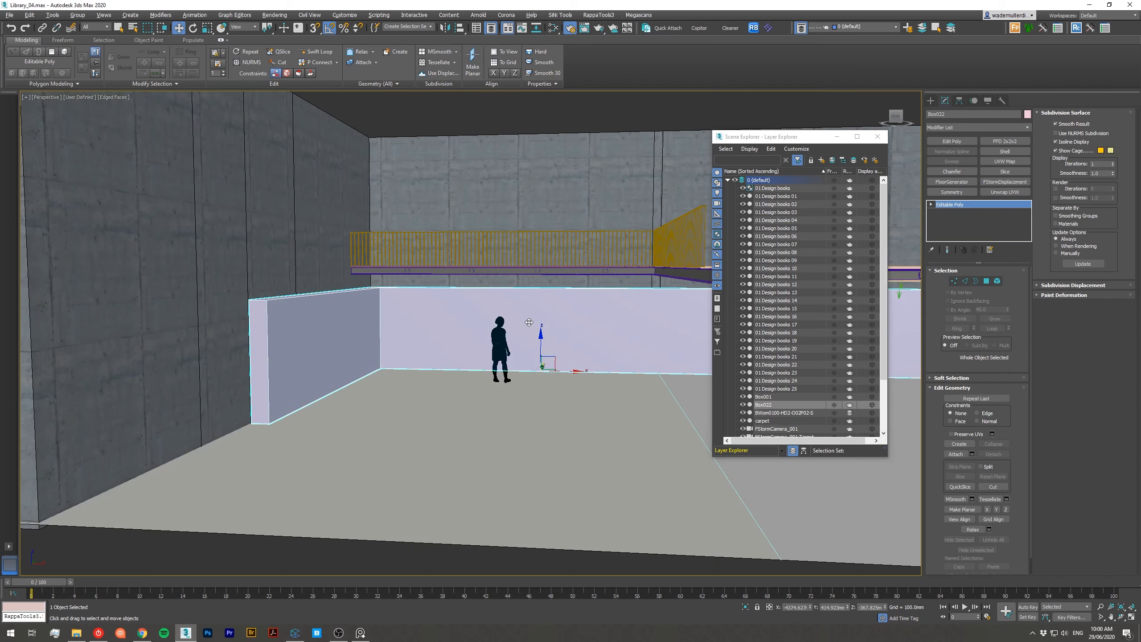
# Copy the L-shaped box straight up and seat the copy on the balcony floor
pyautogui.keyDown('shift'); pyautogui.moveTo(540, 337); pyautogui.dragTo(548, 235); pyautogui.keyUp('shift')
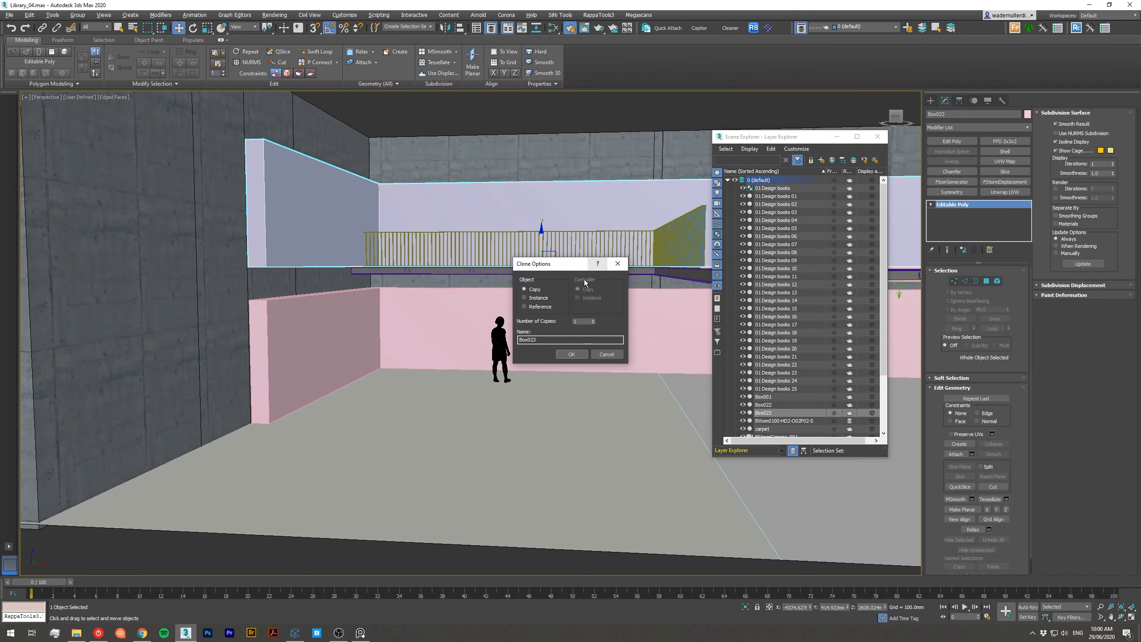
pyautogui.click(571, 356)
pyautogui.keyDown('alt'); pyautogui.moveTo(601, 304); pyautogui.dragTo(647, 370, button='middle'); pyautogui.keyUp('alt')
pyautogui.scroll(4, 588, 228)
pyautogui.keyDown('alt'); pyautogui.moveTo(587, 228); pyautogui.dragTo(310, 225, button='middle'); pyautogui.keyUp('alt')
pyautogui.scroll(3, 310, 288)
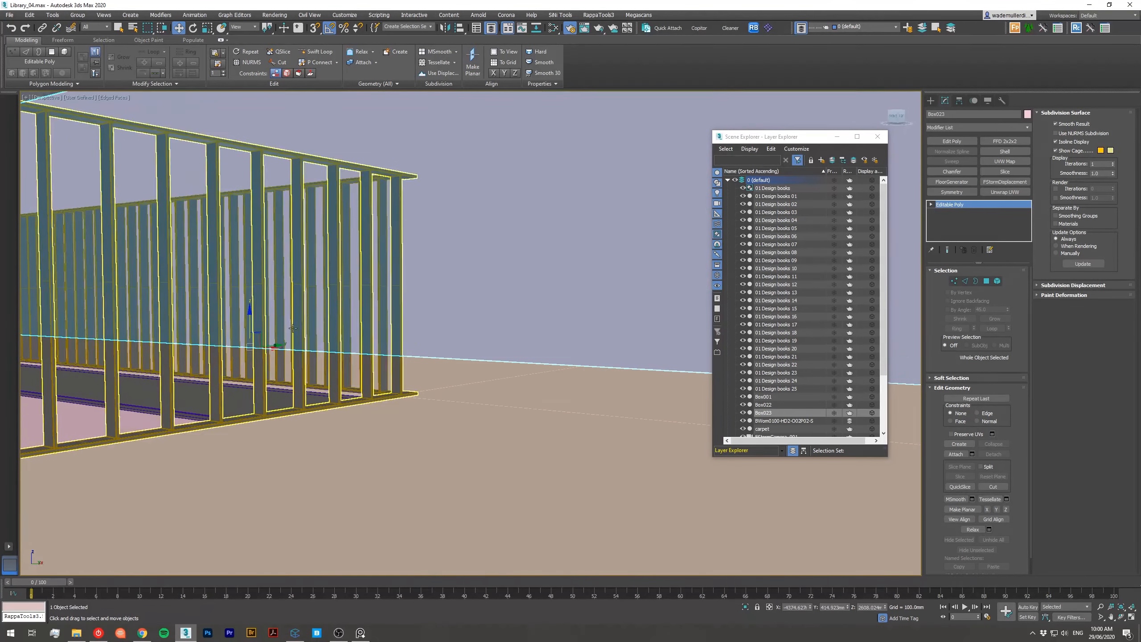
pyautogui.moveTo(250, 323); pyautogui.dragTo(249, 330)
pyautogui.scroll(-5, 252, 330)
pyautogui.scroll(-6, 265, 331)
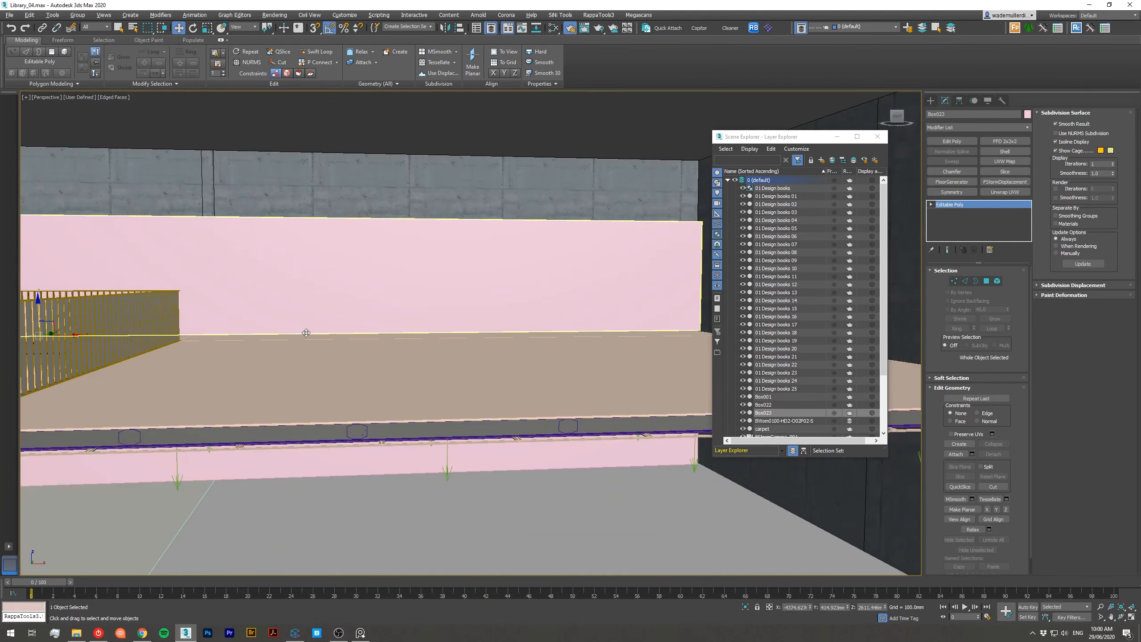
pyautogui.scroll(4, 301, 330)
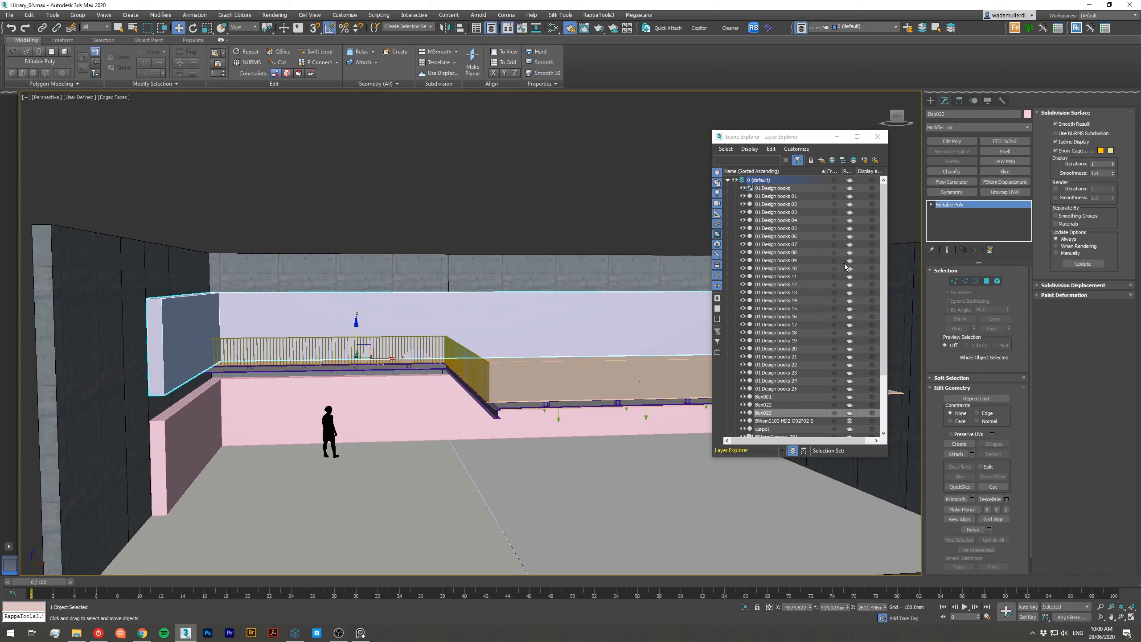
# Add a Symmetry modifier mirrored in X to the balcony-level box and convert it to an Editable Poly
pyautogui.click(988, 282)
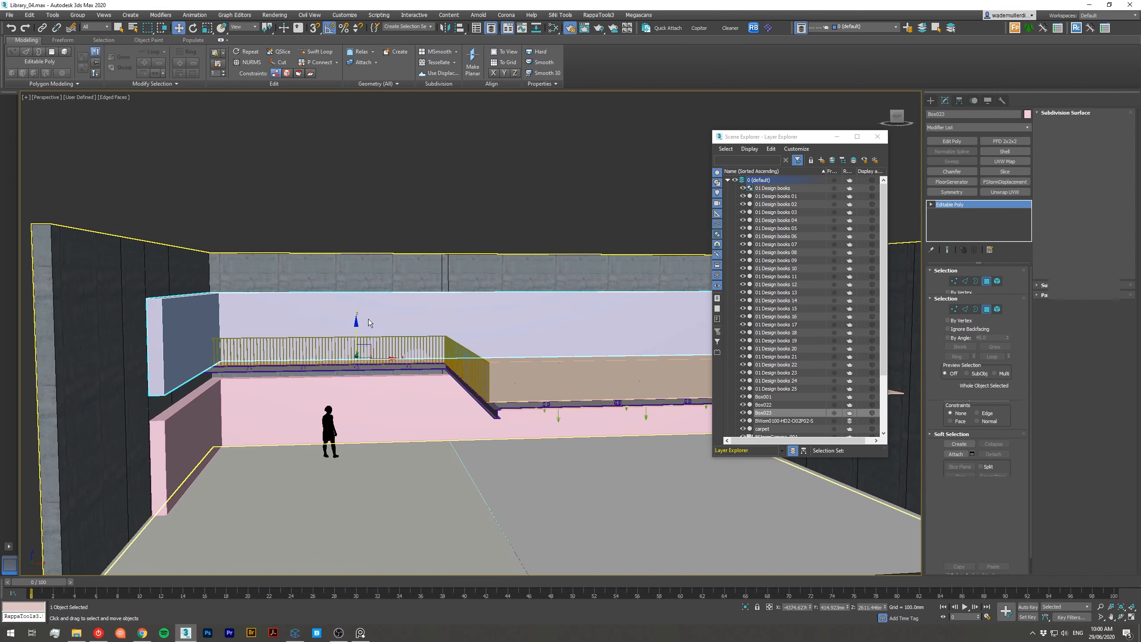
pyautogui.click(952, 192)
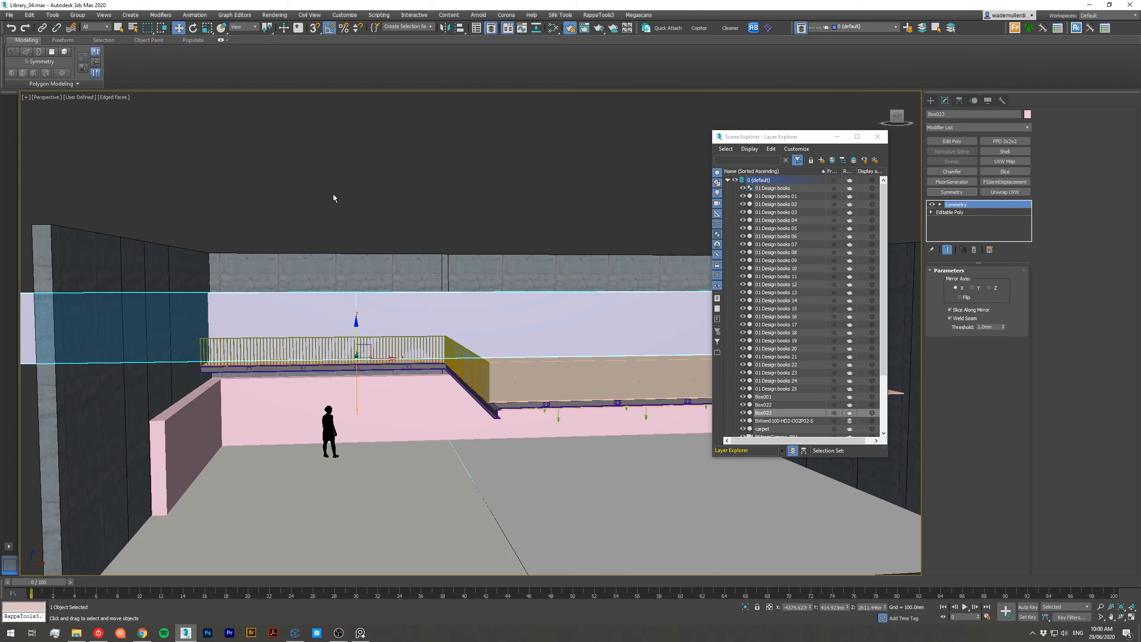
pyautogui.rightClick(427, 286)
pyautogui.moveTo(494, 390)
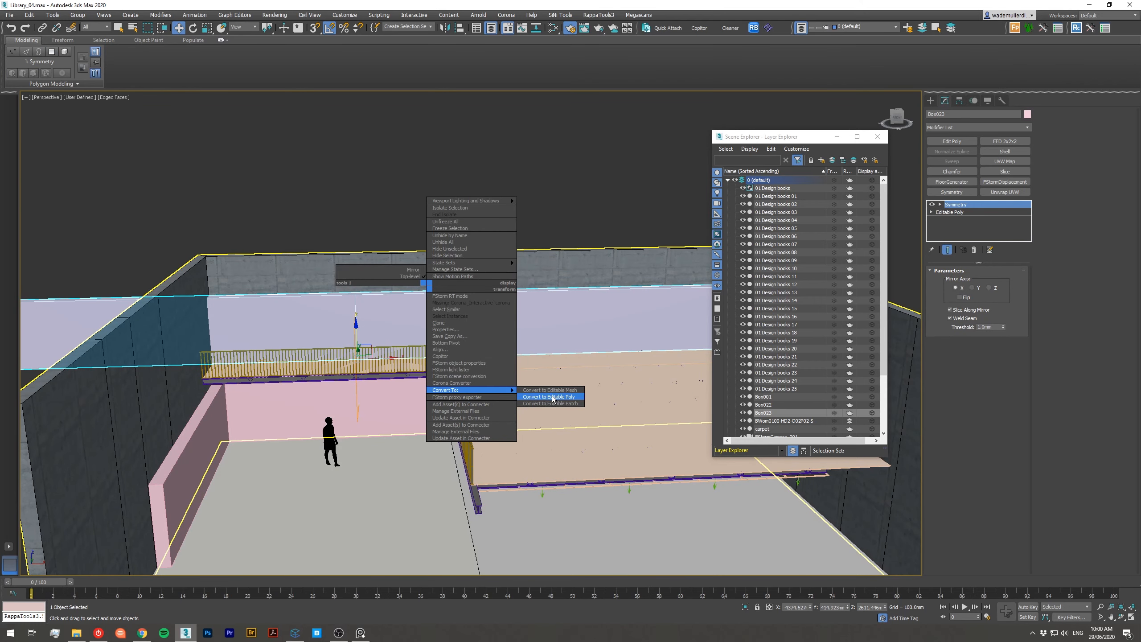
pyautogui.click(553, 397)
# Move the end vertices of the balcony-level box along X so that it ends at the side wall
pyautogui.click(955, 281)
pyautogui.moveTo(265, 283); pyautogui.dragTo(422, 259, button='middle')
pyautogui.scroll(-4, 382, 252)
pyautogui.moveTo(341, 252); pyautogui.dragTo(440, 332)
pyautogui.keyDown('alt'); pyautogui.moveTo(449, 296); pyautogui.dragTo(416, 309, button='middle'); pyautogui.keyUp('alt')
pyautogui.moveTo(417, 304); pyautogui.dragTo(529, 321)
pyautogui.scroll(4, 530, 321)
pyautogui.keyDown('alt'); pyautogui.moveTo(584, 339); pyautogui.dragTo(454, 311, button='middle'); pyautogui.keyUp('alt')
pyautogui.keyDown('alt'); pyautogui.moveTo(454, 311); pyautogui.dragTo(442, 295, button='middle'); pyautogui.keyUp('alt')
# Through FStormCamera_001 with safe frames shown, move the balcony-level box's middle vertices along X to the railing corner
pyautogui.press('c')
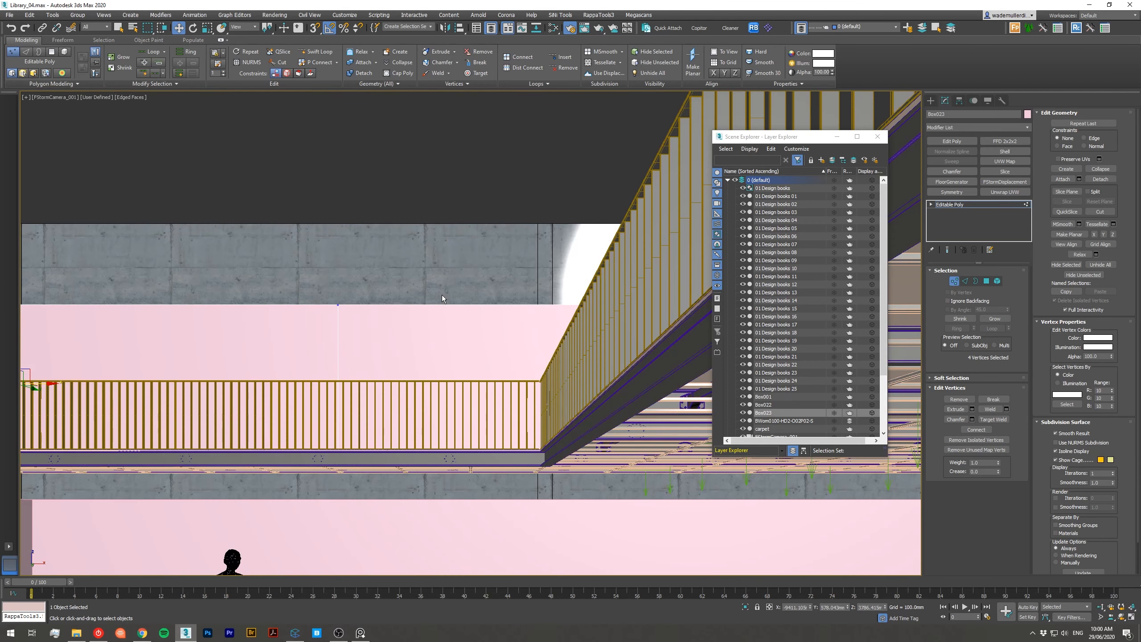
pyautogui.hotkey('shift', 'f')
pyautogui.click(451, 259)
pyautogui.moveTo(353, 270); pyautogui.dragTo(459, 477)
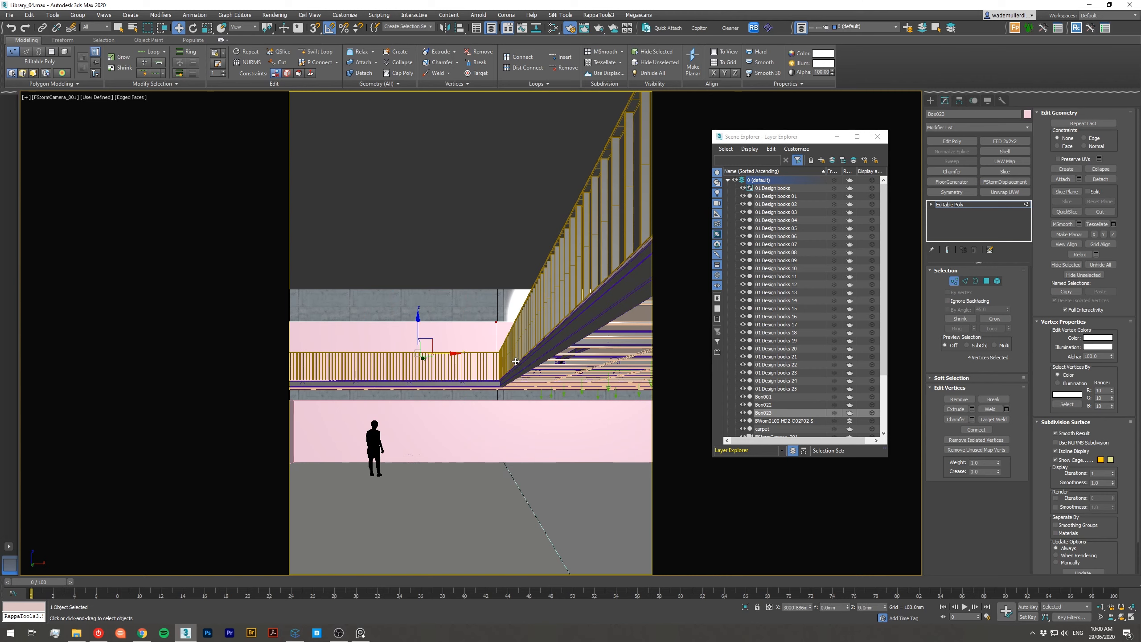
pyautogui.moveTo(516, 362); pyautogui.dragTo(516, 361)
pyautogui.press('F3')
pyautogui.press('F3')
pyautogui.press('F3')
pyautogui.press('F3')
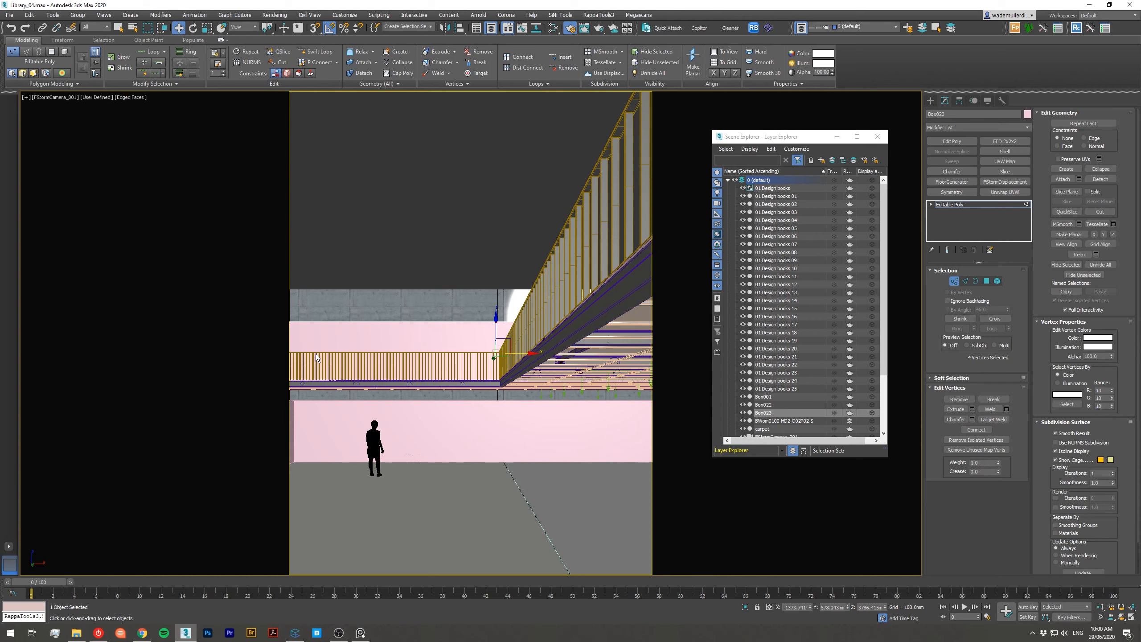
# Insert a horizontal edge loop around the balcony-level box just below the handrail height with Swift Loop
pyautogui.click(315, 51)
pyautogui.click(488, 361)
pyautogui.rightClick(915, 334)
# Delete the four upper polygons of the balcony-level box between the side wall and the railing corner
pyautogui.click(986, 281)
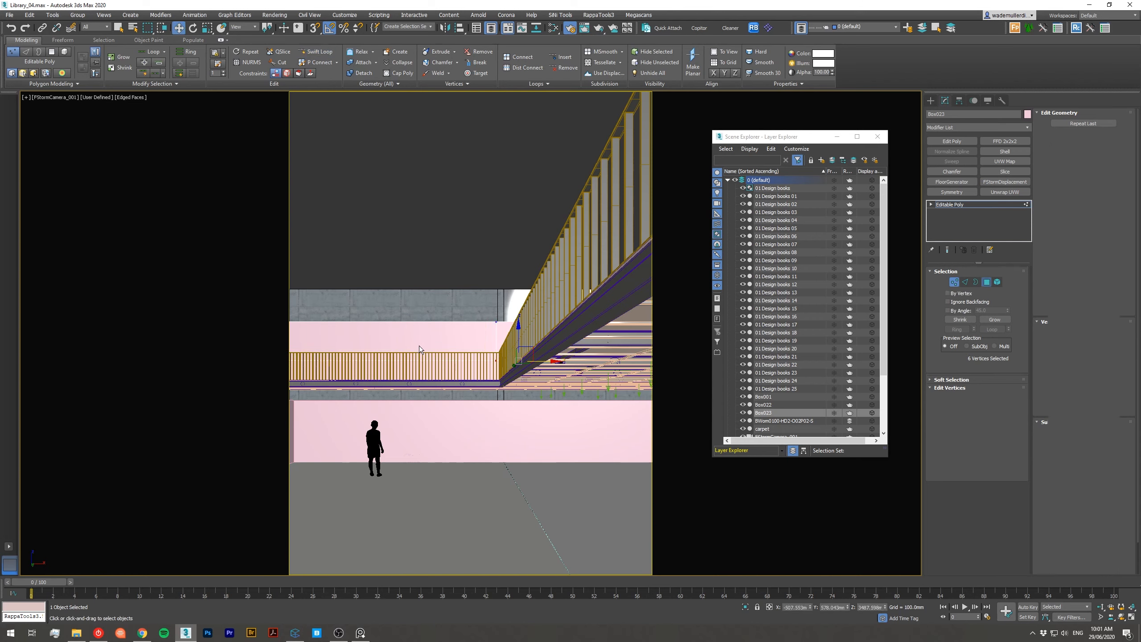
pyautogui.press('p')
pyautogui.press('z')
pyautogui.keyDown('alt'); pyautogui.moveTo(423, 340); pyautogui.dragTo(405, 336, button='middle'); pyautogui.keyUp('alt')
pyautogui.hotkey('shift', 'f')
pyautogui.keyDown('ctrl'); pyautogui.click(329, 324); pyautogui.keyUp('ctrl')
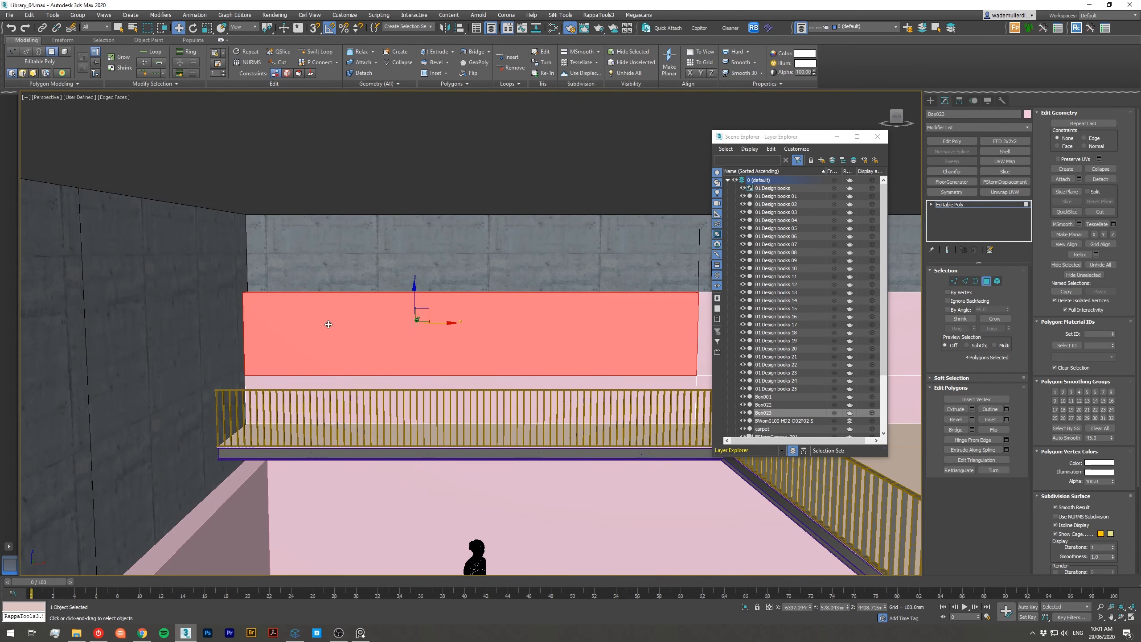
pyautogui.press('Delete')
# Close the Layer Explorer and view the cut balcony-level box through FStormCamera_001 with nothing selected
pyautogui.keyDown('alt'); pyautogui.moveTo(360, 290); pyautogui.dragTo(431, 351, button='middle'); pyautogui.keyUp('alt')
pyautogui.click(882, 137)
pyautogui.press('c')
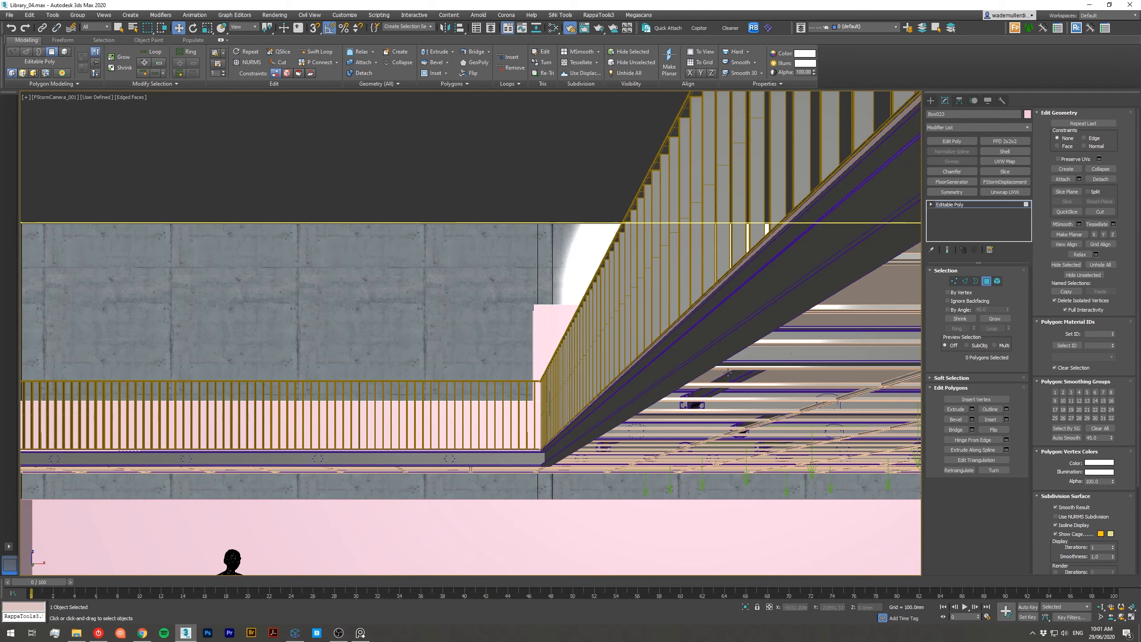
pyautogui.scroll(-5, 724, 369)
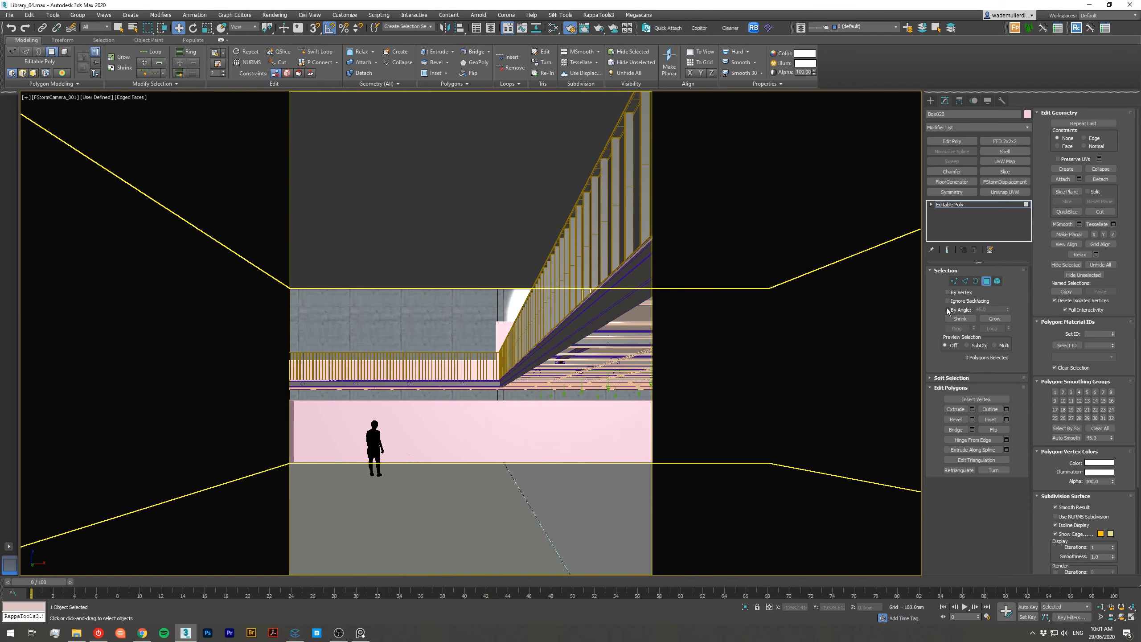
pyautogui.click(478, 218)
pyautogui.press('F4')
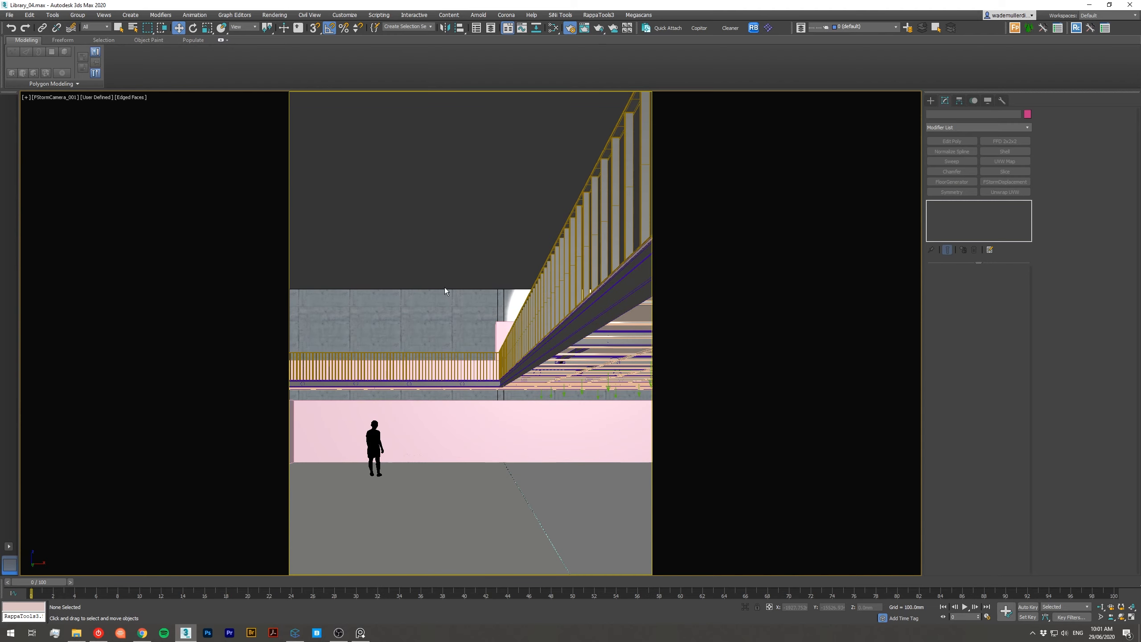
# Examine the lower L-shaped box and the space under and on the balcony in a perspective view
pyautogui.click(470, 449)
pyautogui.press('p')
pyautogui.keyDown('alt'); pyautogui.moveTo(470, 447); pyautogui.dragTo(436, 440, button='middle'); pyautogui.keyUp('alt')
pyautogui.scroll(4, 431, 446)
pyautogui.scroll(1, 437, 440)
pyautogui.scroll(-1, 436, 439)
pyautogui.scroll(4, 437, 439)
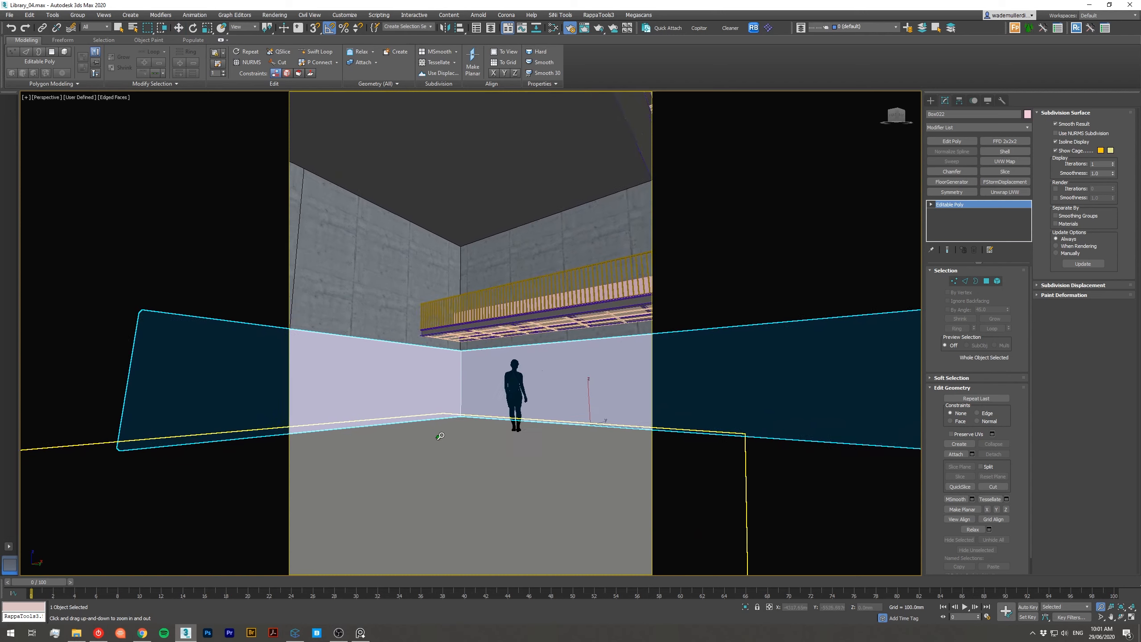
pyautogui.scroll(1, 578, 337)
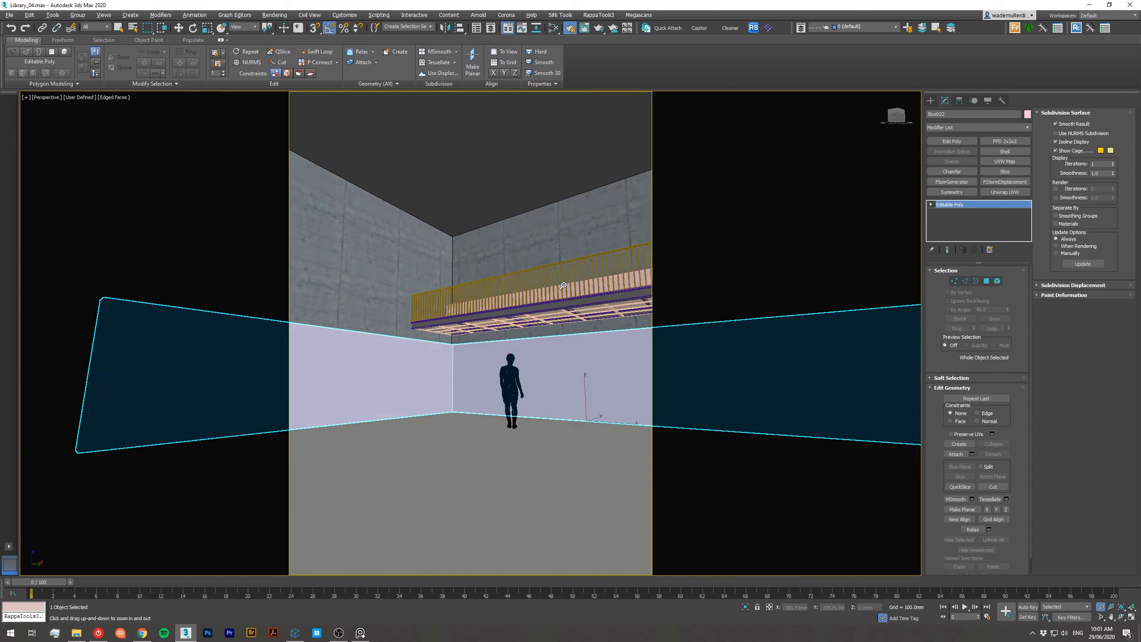
pyautogui.keyDown('alt'); pyautogui.moveTo(578, 342); pyautogui.dragTo(620, 306, button='middle'); pyautogui.keyUp('alt')
pyautogui.scroll(-4, 620, 306)
pyautogui.keyDown('alt'); pyautogui.moveTo(555, 344); pyautogui.dragTo(503, 353, button='middle'); pyautogui.keyUp('alt')
pyautogui.moveTo(504, 354)
pyautogui.mouseDown(button='middle')
pyautogui.moveTo(444, 368)
pyautogui.moveTo(335, 422)
pyautogui.moveTo(436, 357)
pyautogui.moveTo(497, 366)
pyautogui.mouseUp(button='middle')
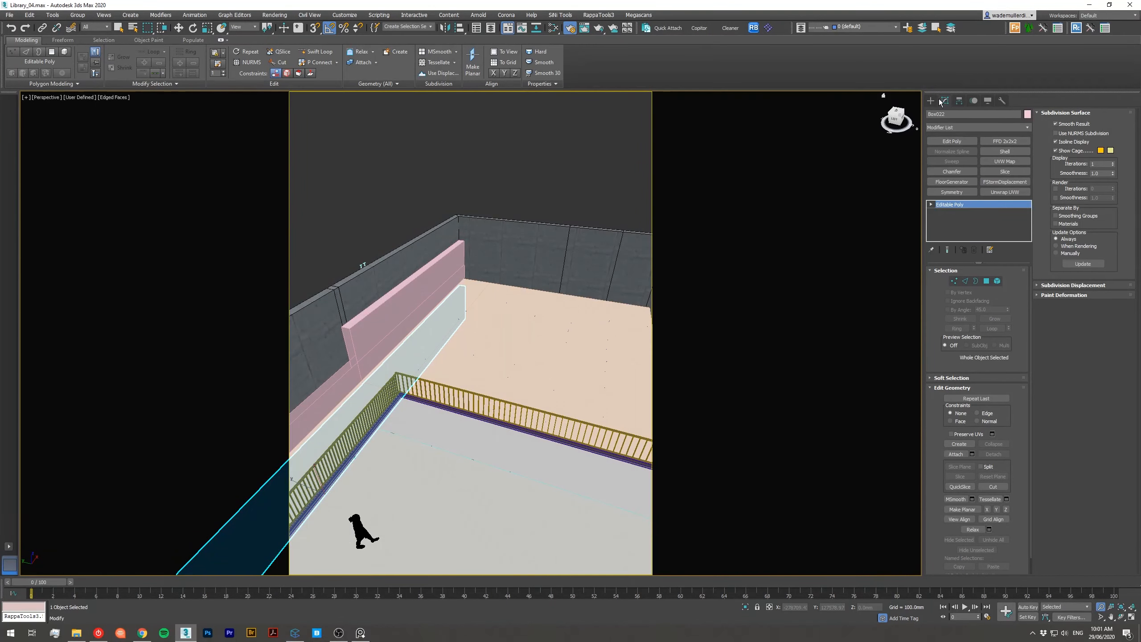
# Create a box under the wide balcony in the wireframe top view, about 1.05 m long, 5.7 m wide and 1.5 m high
pyautogui.click(931, 100)
pyautogui.click(961, 154)
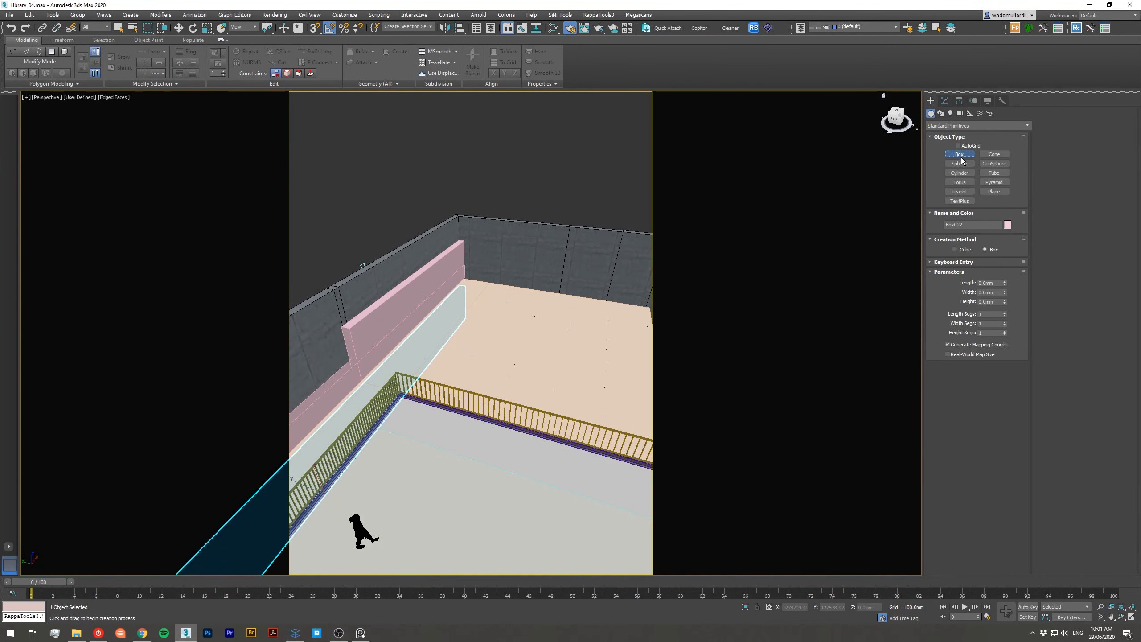
pyautogui.press('t')
pyautogui.scroll(3, 471, 335)
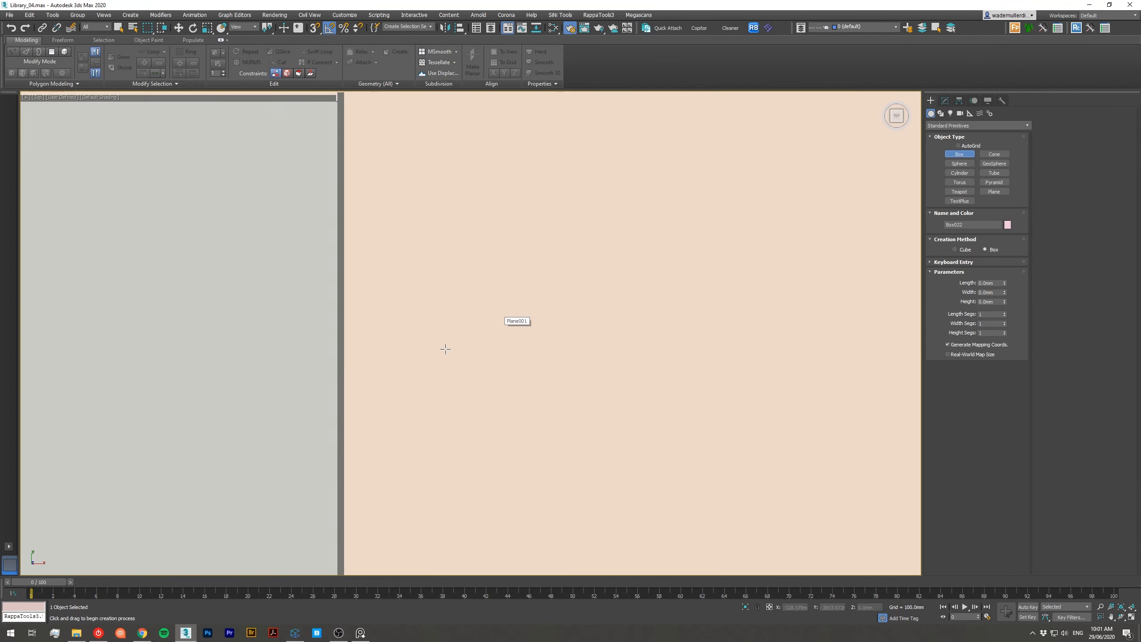
pyautogui.scroll(-8, 408, 351)
pyautogui.press('F3')
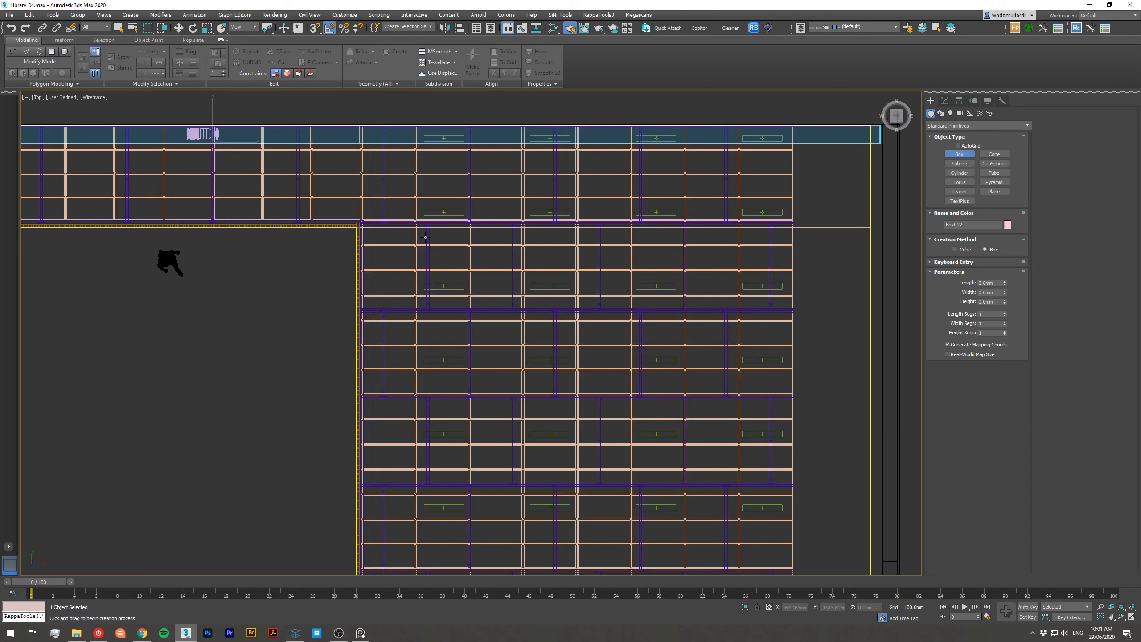
pyautogui.moveTo(437, 234); pyautogui.dragTo(716, 286)
pyautogui.click(707, 216)
pyautogui.rightClick(707, 216)
pyautogui.keyDown('alt'); pyautogui.moveTo(707, 217); pyautogui.dragTo(634, 319, button='middle'); pyautogui.keyUp('alt')
# Reduce the new box's length to roughly half of its drawn size
pyautogui.press('t')
pyautogui.press('z')
pyautogui.scroll(-7, 587, 320)
pyautogui.scroll(2, 488, 317)
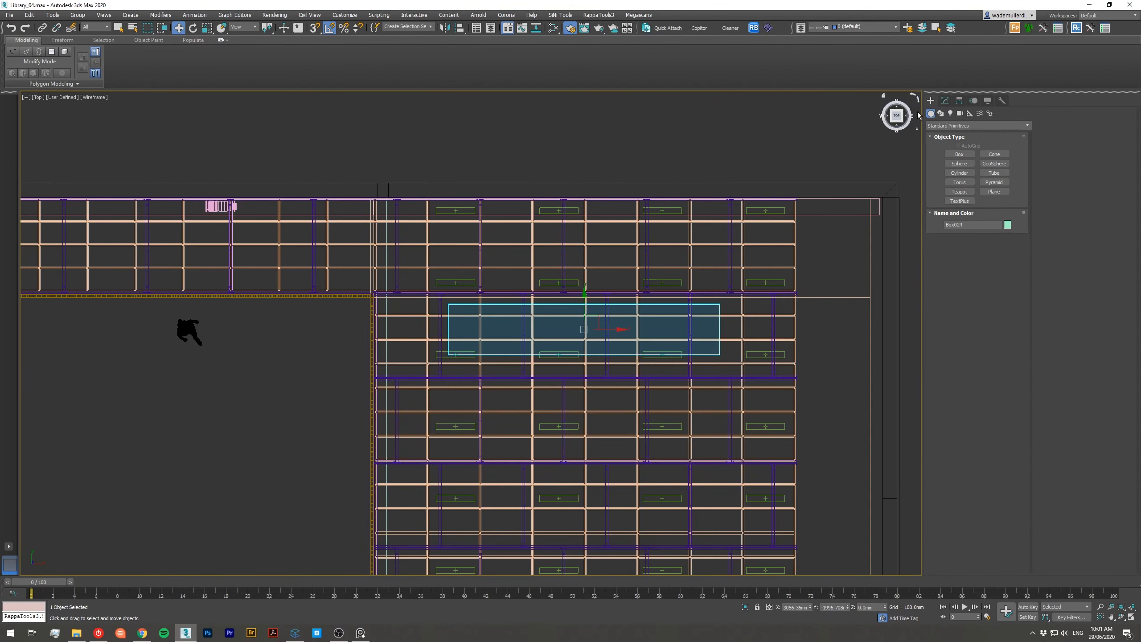
pyautogui.click(945, 100)
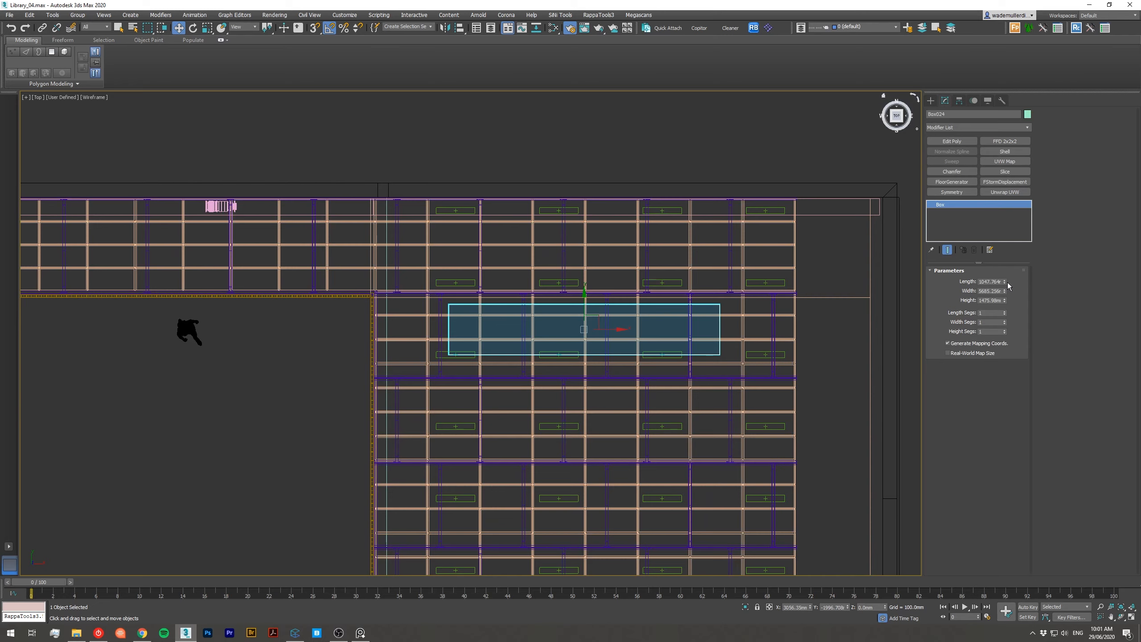
pyautogui.moveTo(1005, 283); pyautogui.dragTo(1003, 302)
pyautogui.moveTo(562, 346); pyautogui.dragTo(679, 210, button='middle')
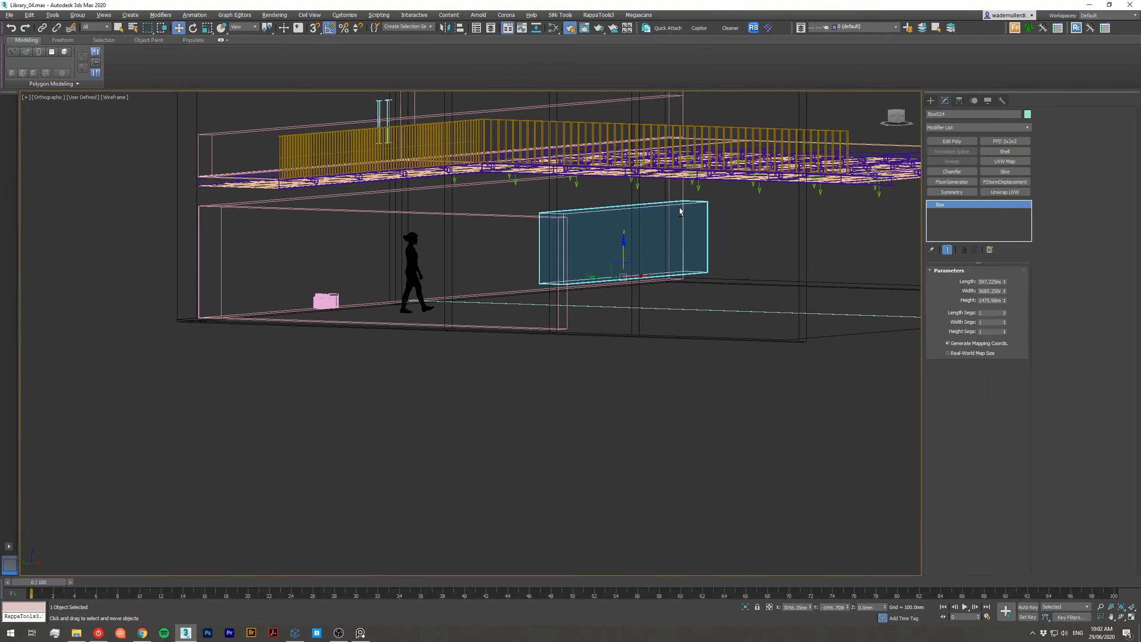
# Lower the new box to the library floor in the front view
pyautogui.press('f')
pyautogui.press('z')
pyautogui.scroll(-5, 583, 310)
pyautogui.moveTo(551, 324); pyautogui.dragTo(550, 331)
pyautogui.scroll(-6, 551, 332)
pyautogui.moveTo(550, 331)
pyautogui.keyDown('alt'); pyautogui.mouseDown(button='middle')
pyautogui.moveTo(622, 357)
pyautogui.moveTo(549, 338)
pyautogui.mouseUp(button='middle'); pyautogui.keyUp('alt')
pyautogui.scroll(6, 571, 344)
# Clone the box as a row of evenly spaced instances along Y under the balcony and view them shaded through the camera
pyautogui.moveTo(479, 337)
pyautogui.mouseDown()
pyautogui.moveTo(434, 329)
pyautogui.moveTo(482, 349)
pyautogui.mouseUp()
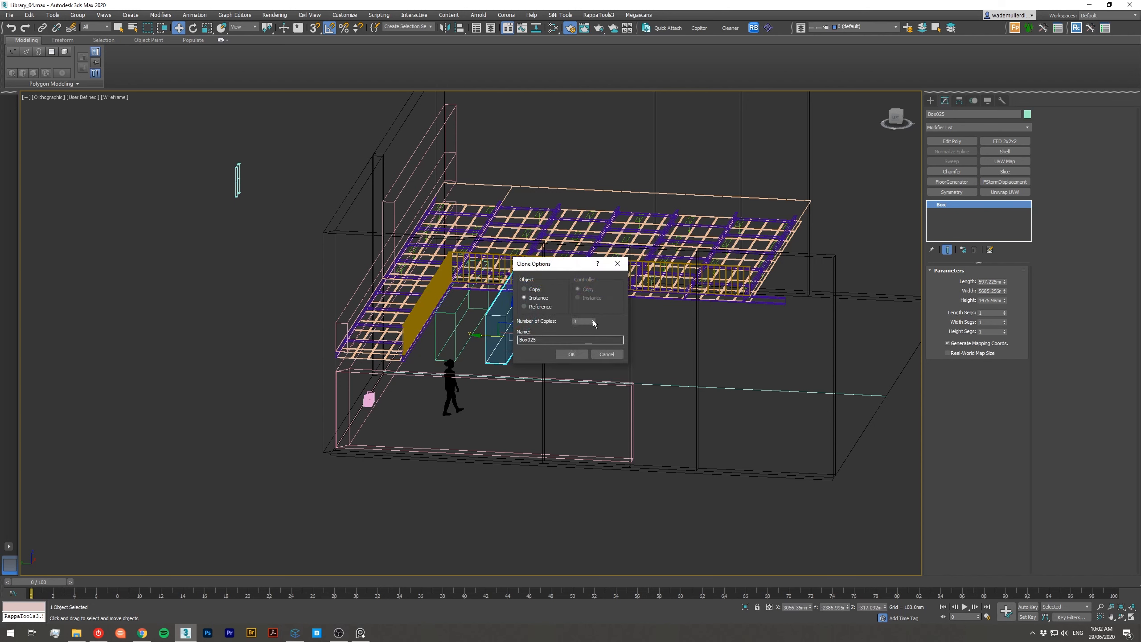
pyautogui.click(572, 354)
pyautogui.press('c')
pyautogui.press('F3')
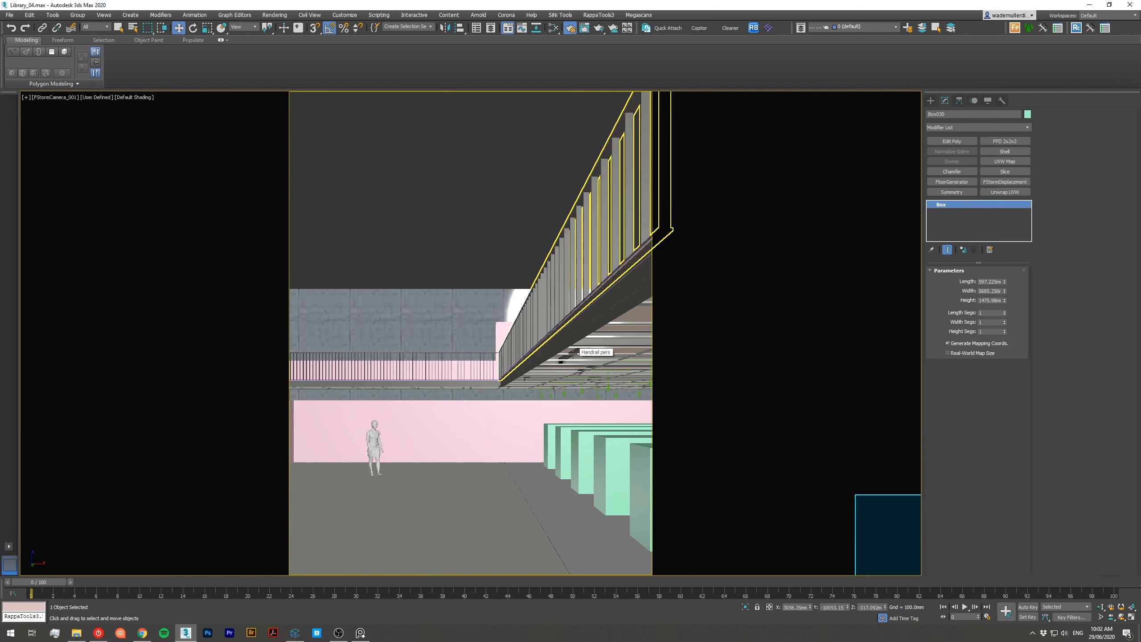
# Set the instanced boxes' height to about 2281 mm so they match the top of the L-shaped box in the front view
pyautogui.moveTo(1005, 301); pyautogui.dragTo(950, 282)
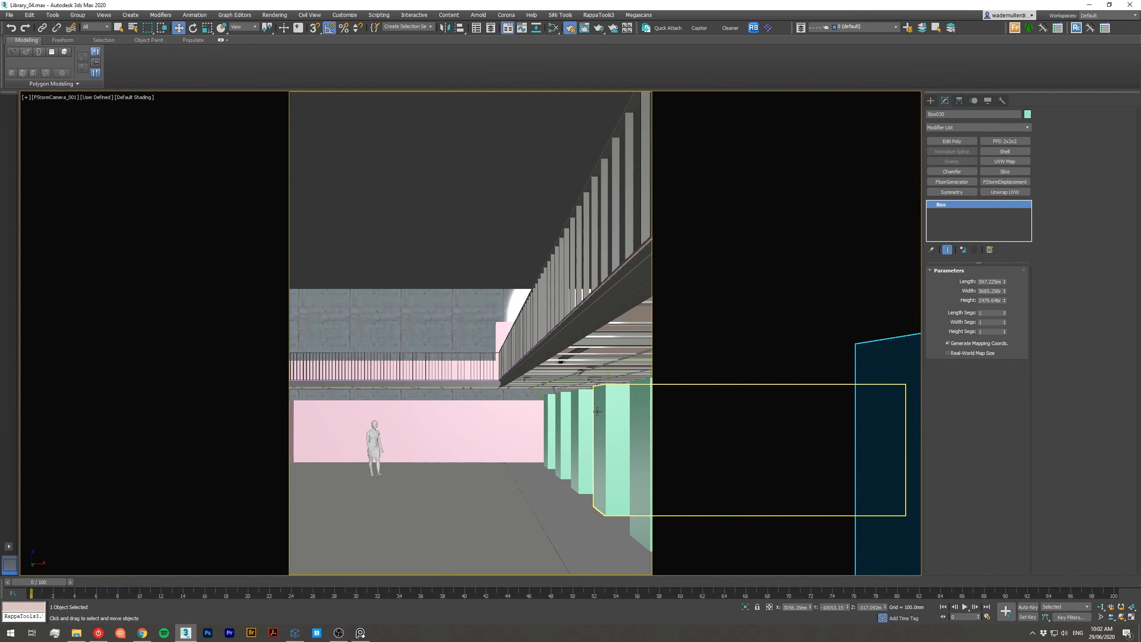
pyautogui.press('f')
pyautogui.press('F3')
pyautogui.scroll(-3, 378, 359)
pyautogui.scroll(-2, 378, 359)
pyautogui.moveTo(378, 359); pyautogui.dragTo(521, 349, button='middle')
pyautogui.moveTo(1006, 302); pyautogui.dragTo(1007, 305)
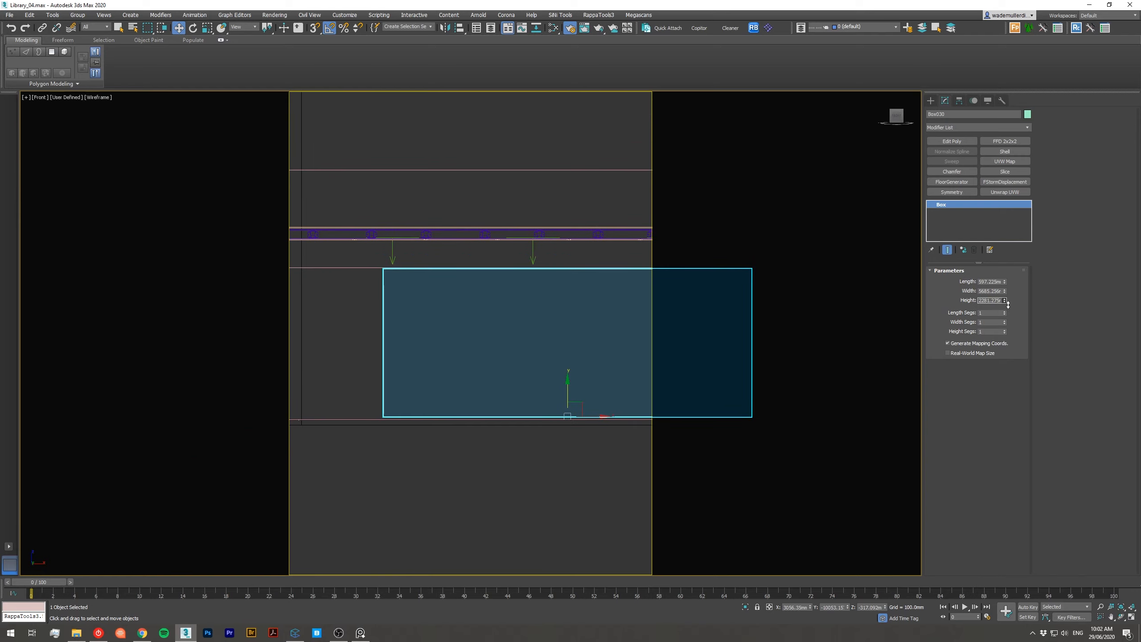
pyautogui.press('c')
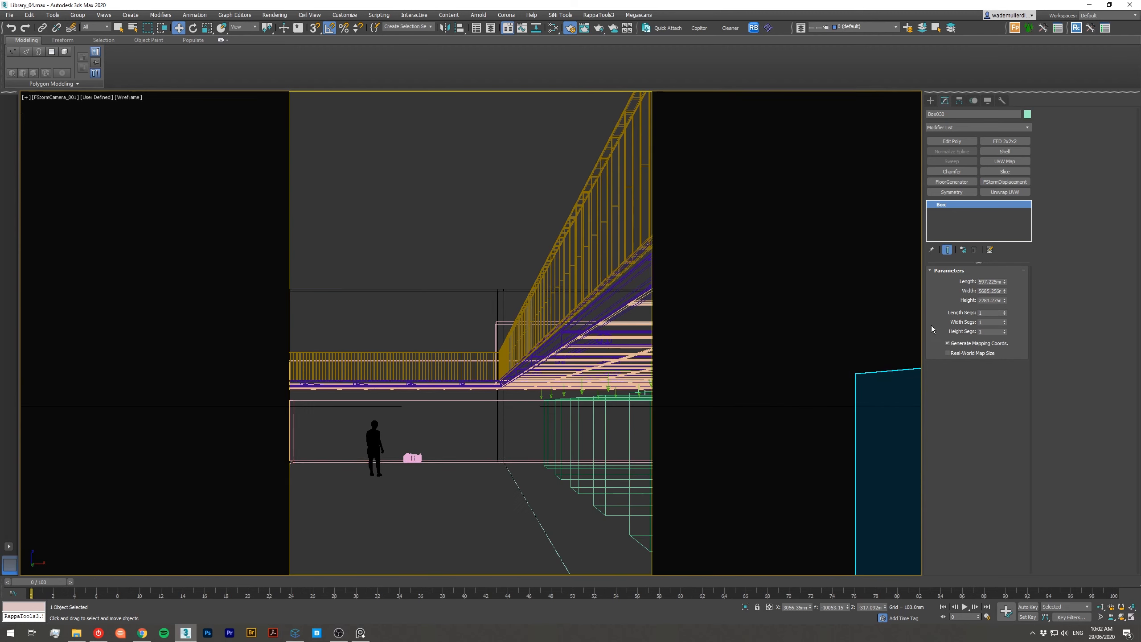
pyautogui.press('F3')
# Adjust the camera's framing slightly, then select the L-shaped box and display the scene in wireframe
pyautogui.click(437, 232)
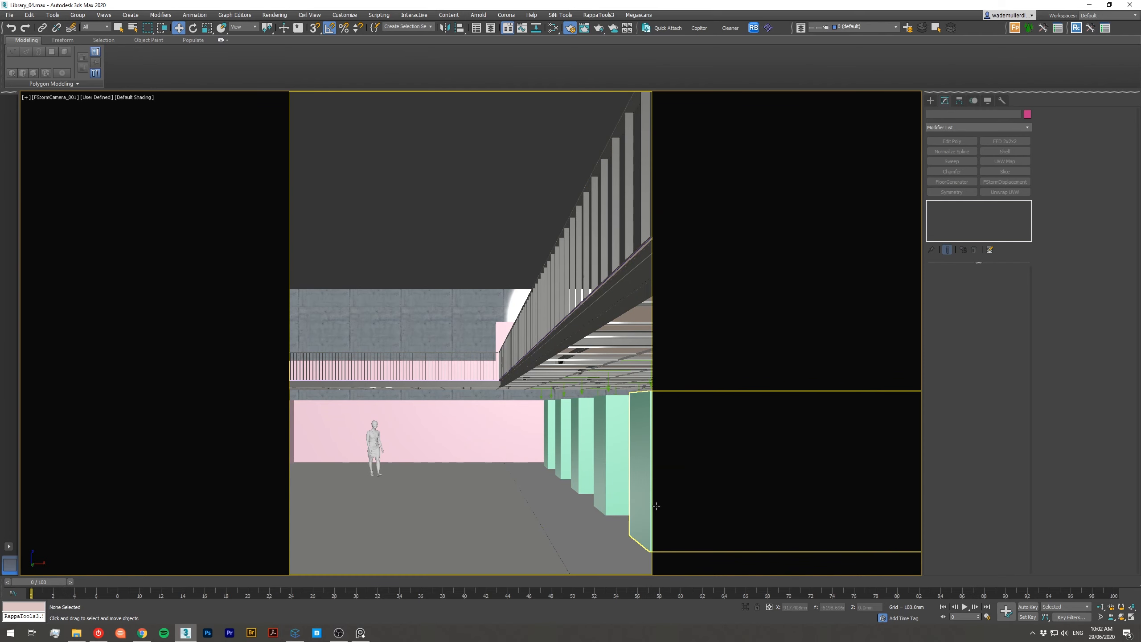
pyautogui.keyDown('alt'); pyautogui.moveTo(565, 461); pyautogui.dragTo(565, 452, button='middle'); pyautogui.keyUp('alt')
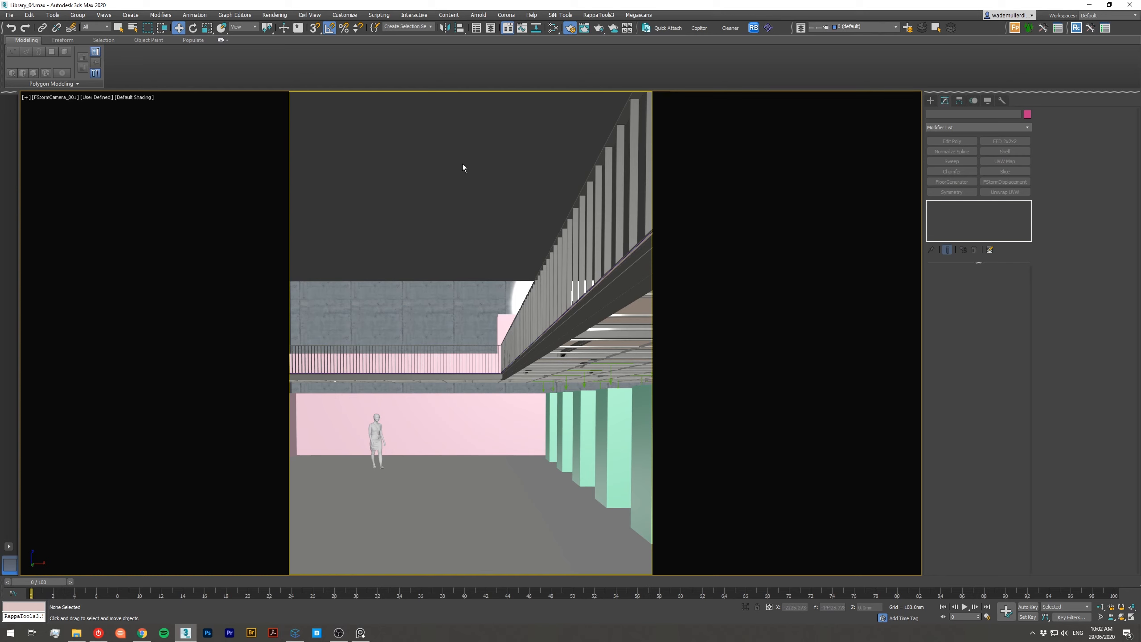
pyautogui.click(499, 435)
pyautogui.press('F3')
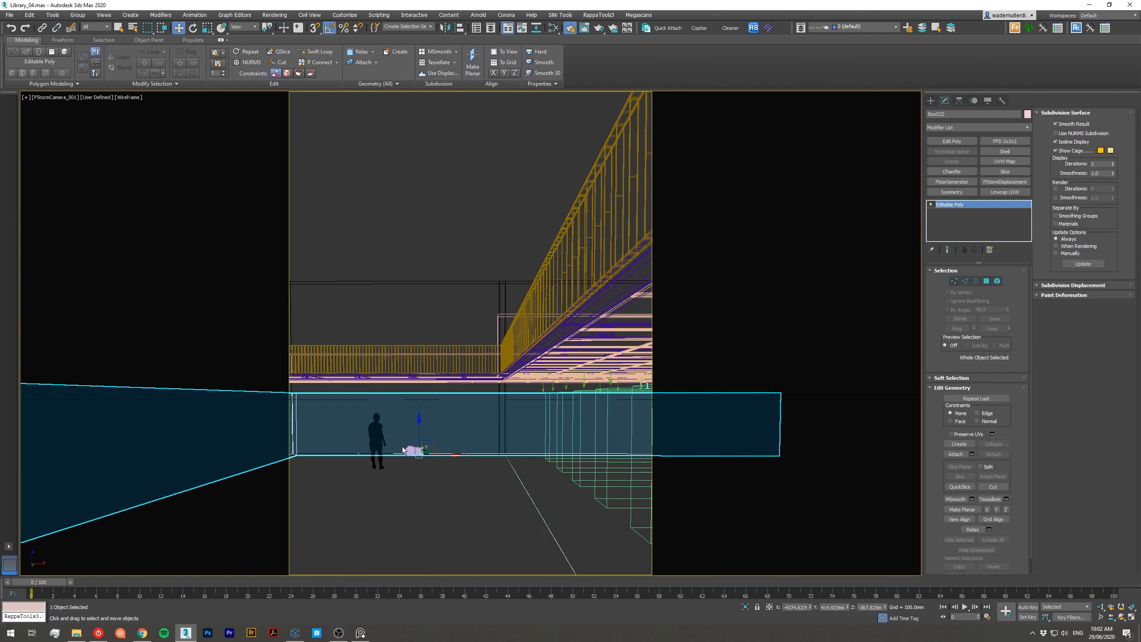
# Insert a vertical edge loop in the L-shaped wall box beside the design books using Swift Loop
pyautogui.click(407, 451)
pyautogui.press('F3')
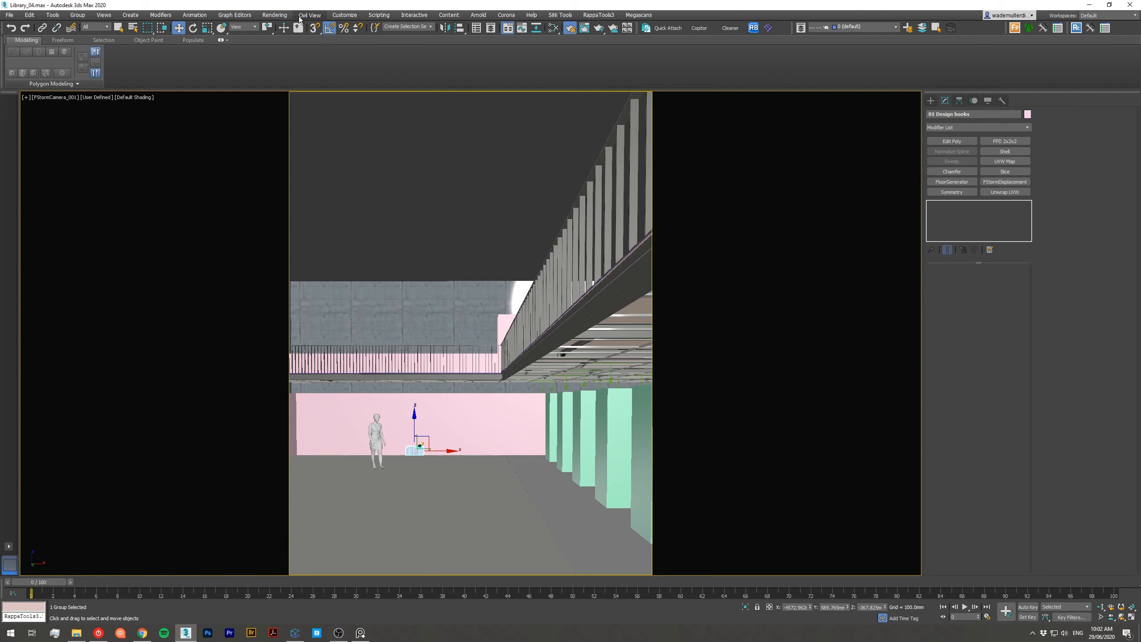
pyautogui.click(465, 428)
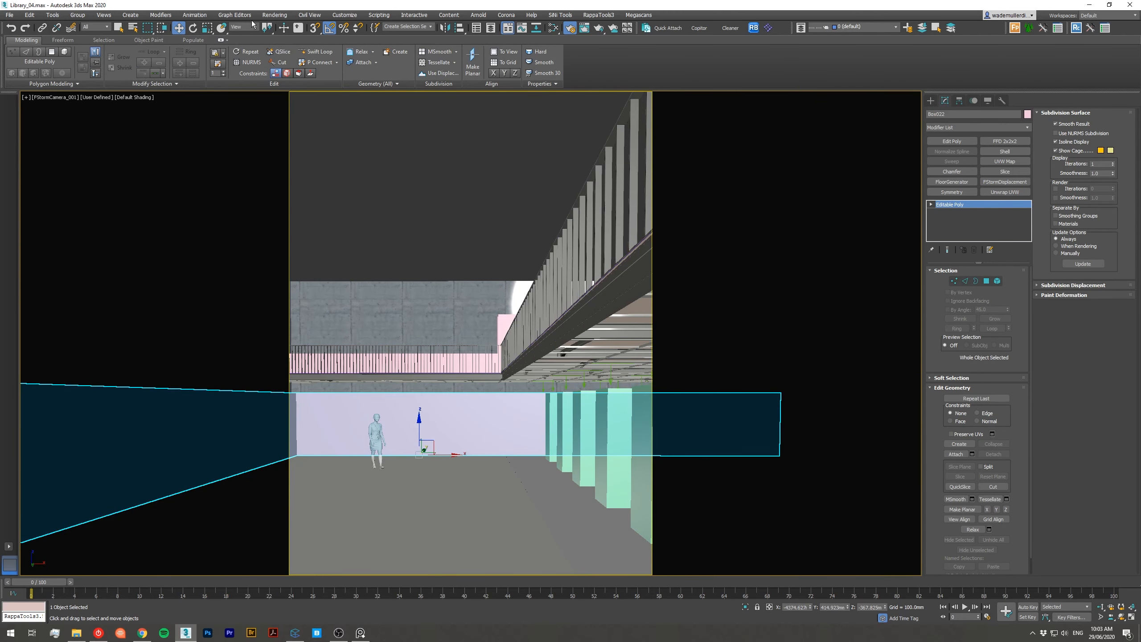
pyautogui.click(316, 52)
pyautogui.press('F3')
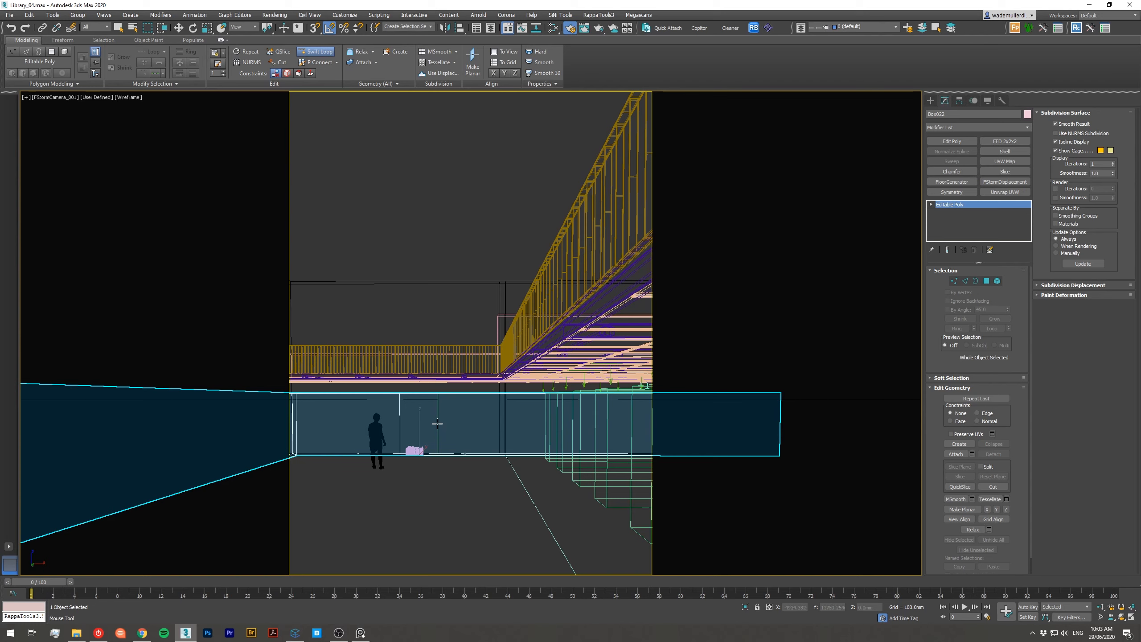
pyautogui.press('w')
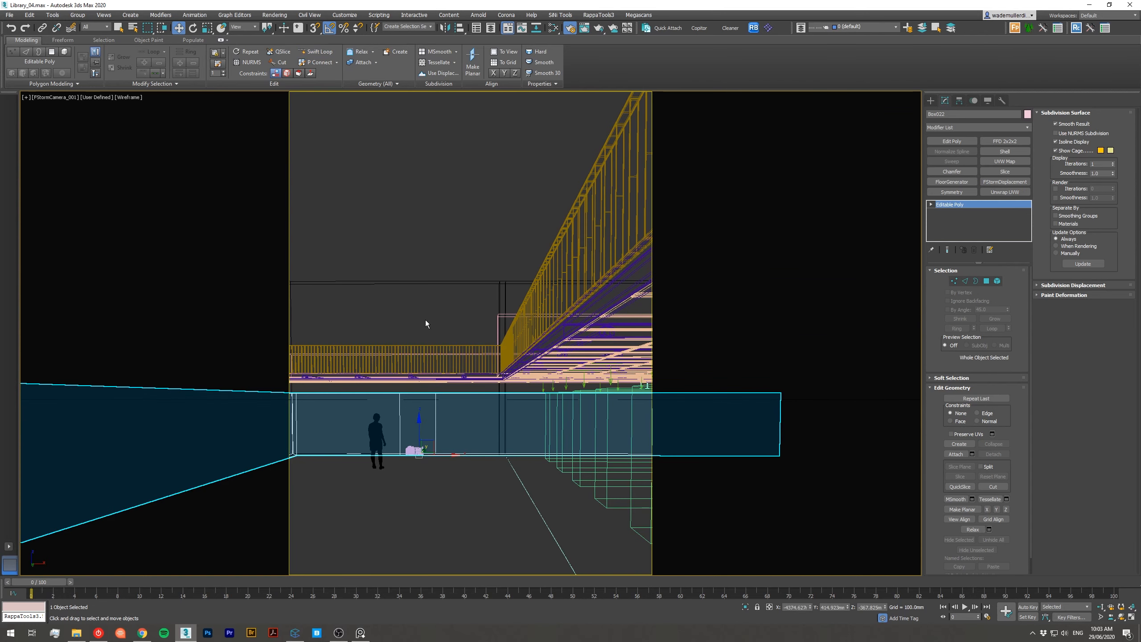
# Examine the wall box's polygons around the new edge loop by selecting them and viewing them in perspective
pyautogui.click(987, 281)
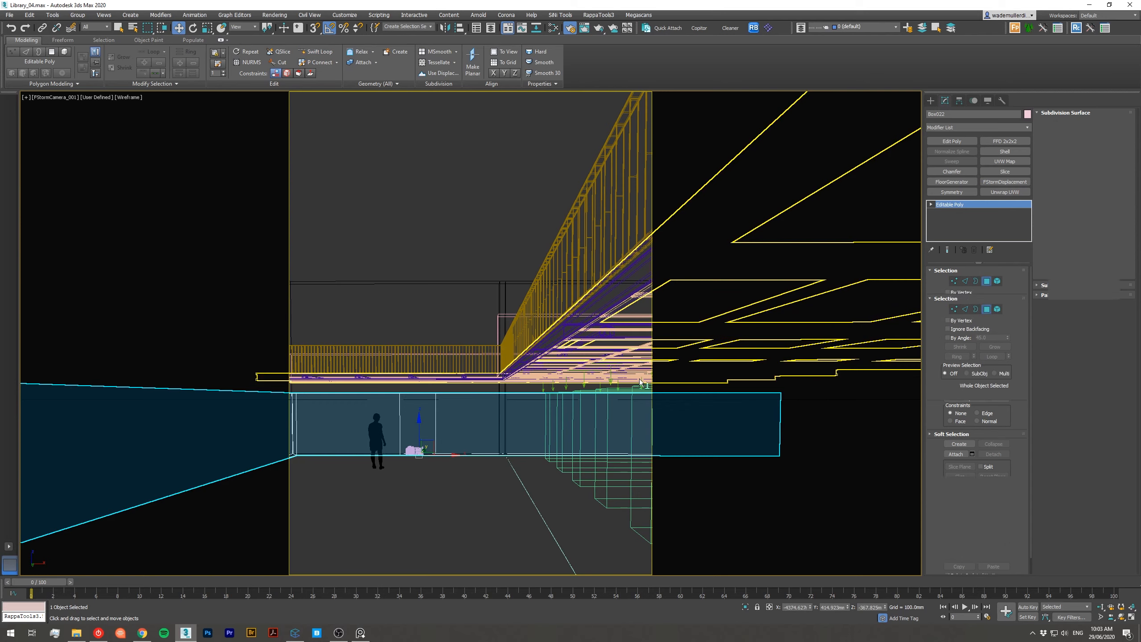
pyautogui.moveTo(424, 503); pyautogui.dragTo(424, 508)
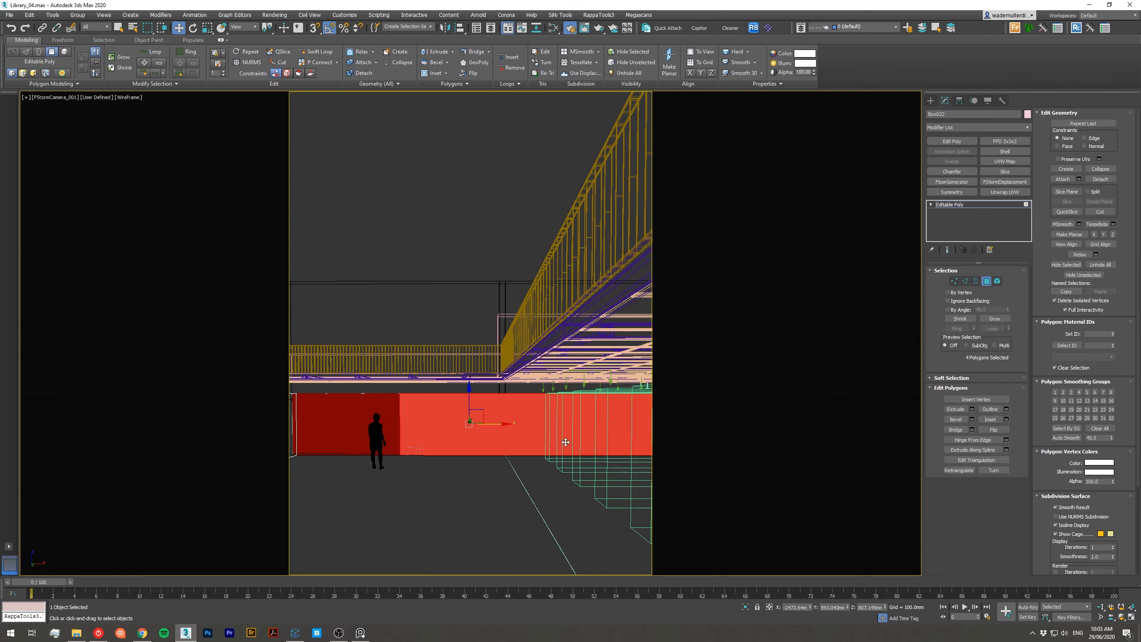
pyautogui.press('p')
pyautogui.scroll(-10, 580, 242)
pyautogui.keyDown('alt'); pyautogui.moveTo(455, 353); pyautogui.dragTo(451, 395, button='middle'); pyautogui.keyUp('alt')
pyautogui.scroll(10, 431, 337)
pyautogui.press('F3')
pyautogui.press('F3')
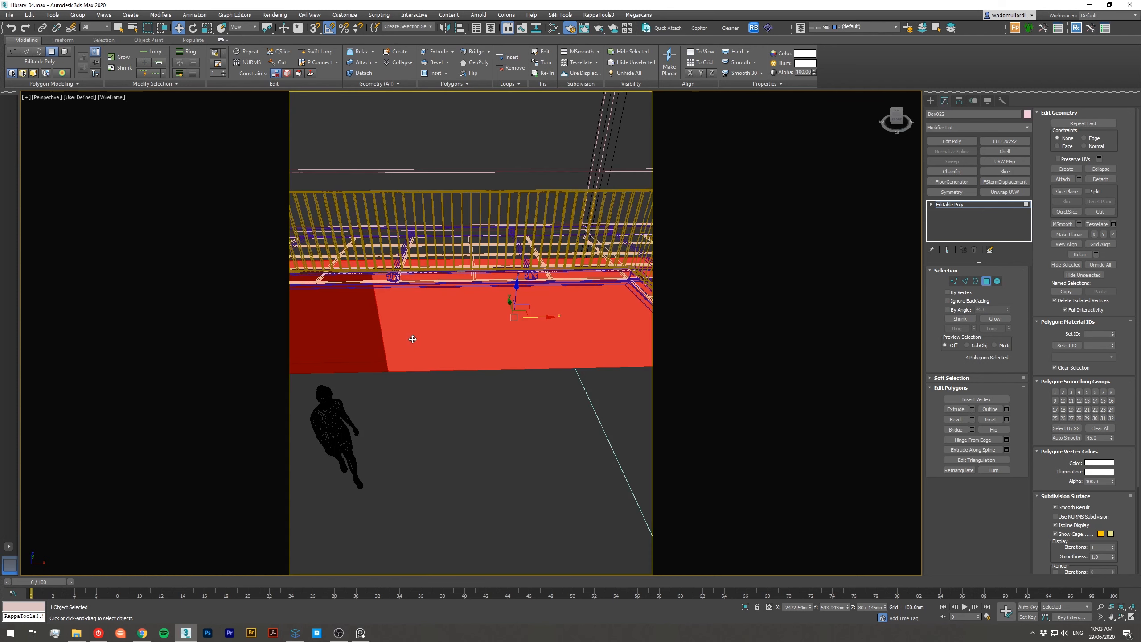
pyautogui.press('F3')
pyautogui.scroll(-4, 448, 358)
pyautogui.press('F3')
pyautogui.scroll(5, 448, 358)
pyautogui.keyDown('alt'); pyautogui.moveTo(448, 358); pyautogui.dragTo(448, 323, button='middle'); pyautogui.keyUp('alt')
pyautogui.click(479, 396)
pyautogui.press('c')
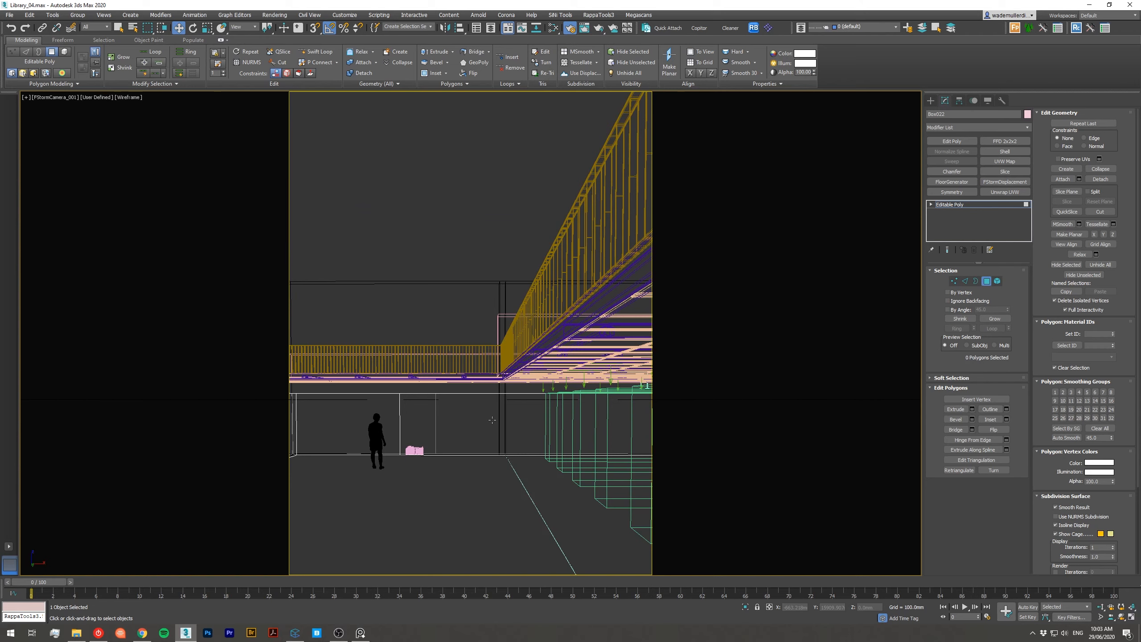
pyautogui.moveTo(425, 426); pyautogui.dragTo(445, 411, button='middle')
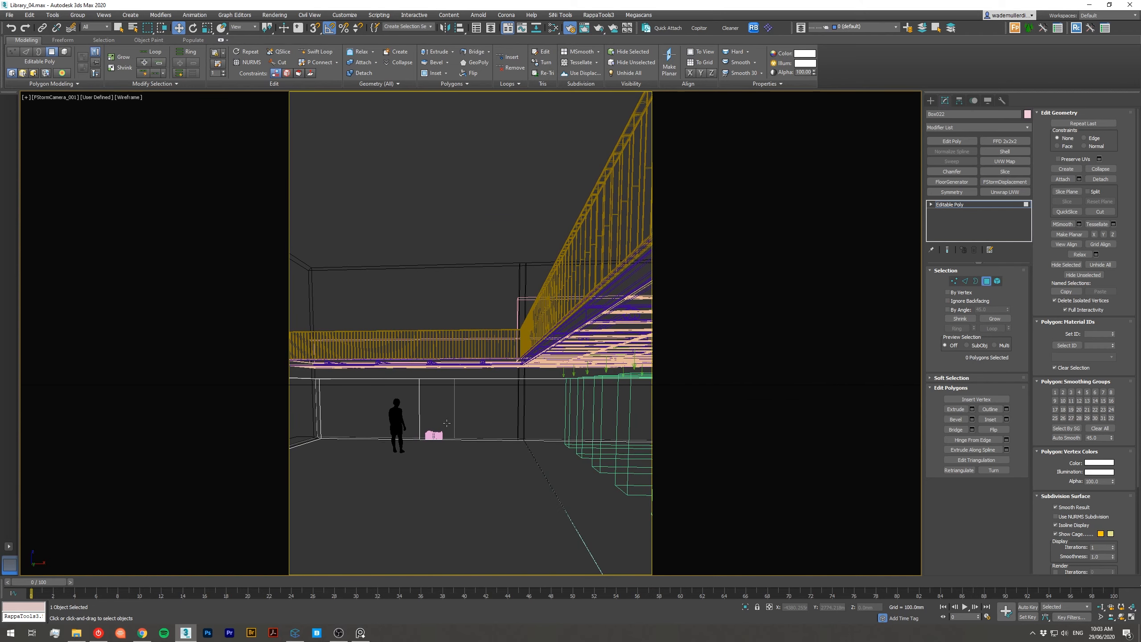
pyautogui.hotkey('shift', 'z')
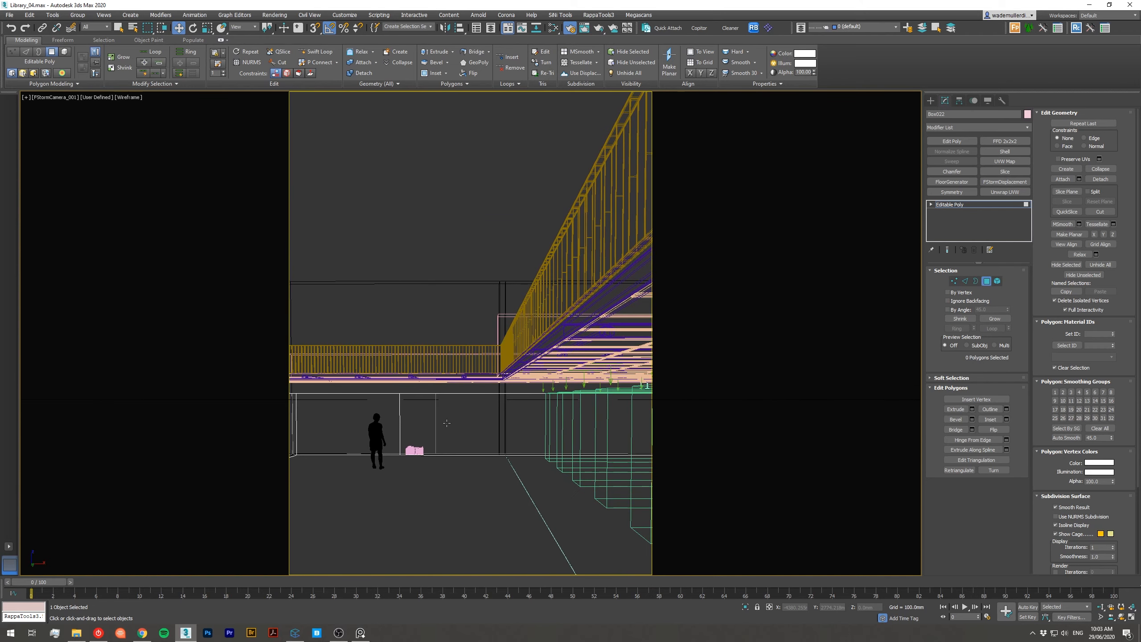
# Add a second vertical edge loop to the wall box on the other side of the design books and display shaded edged faces
pyautogui.press('p')
pyautogui.scroll(10, 450, 427)
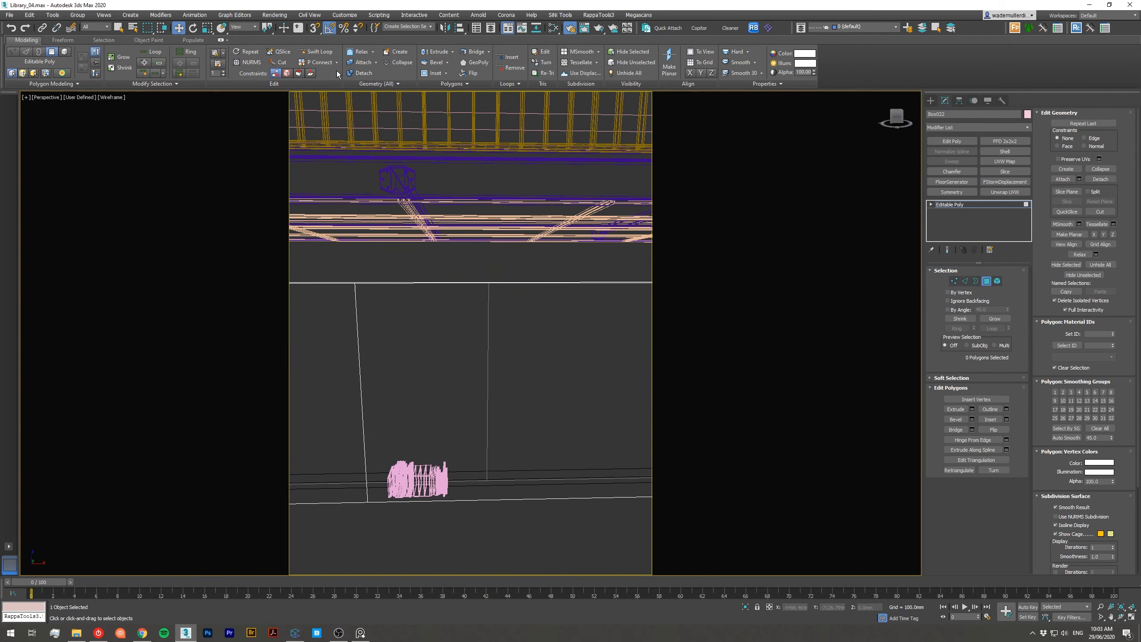
pyautogui.click(316, 51)
pyautogui.click(489, 496)
pyautogui.press('w')
pyautogui.press('F3')
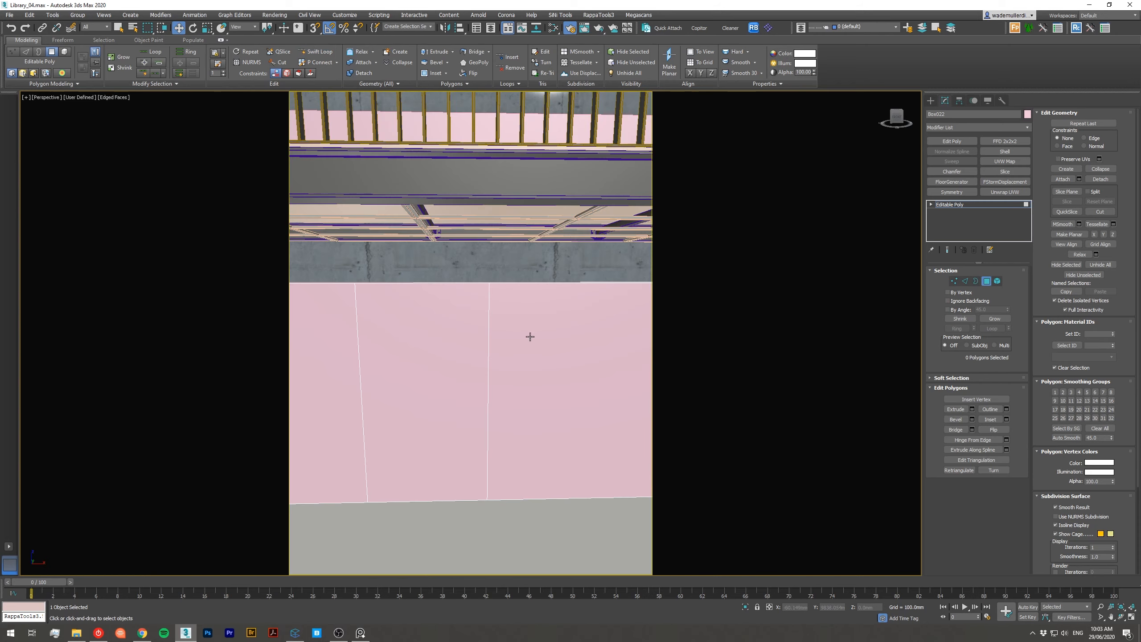
# Clone the polygon between the two edge loops to a separate object, offset along Y into the open room
pyautogui.click(467, 360)
pyautogui.scroll(-8, 465, 364)
pyautogui.keyDown('alt'); pyautogui.moveTo(451, 376); pyautogui.dragTo(440, 352, button='middle'); pyautogui.keyUp('alt')
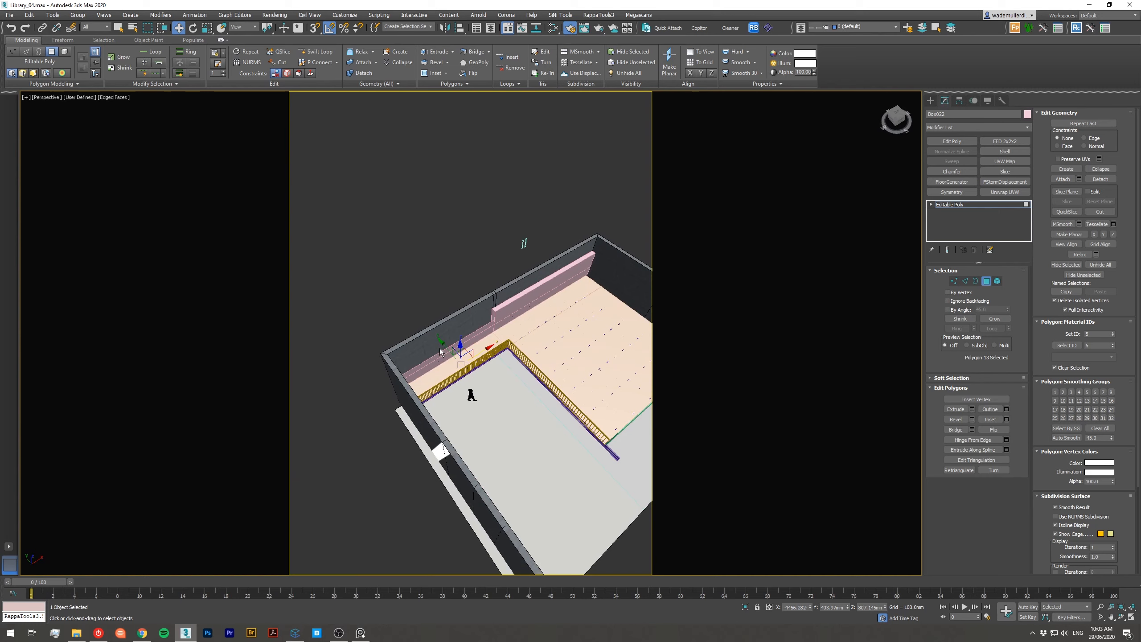
pyautogui.keyDown('shift'); pyautogui.moveTo(443, 349); pyautogui.dragTo(482, 396); pyautogui.keyUp('shift')
pyautogui.click(545, 314)
pyautogui.click(605, 324)
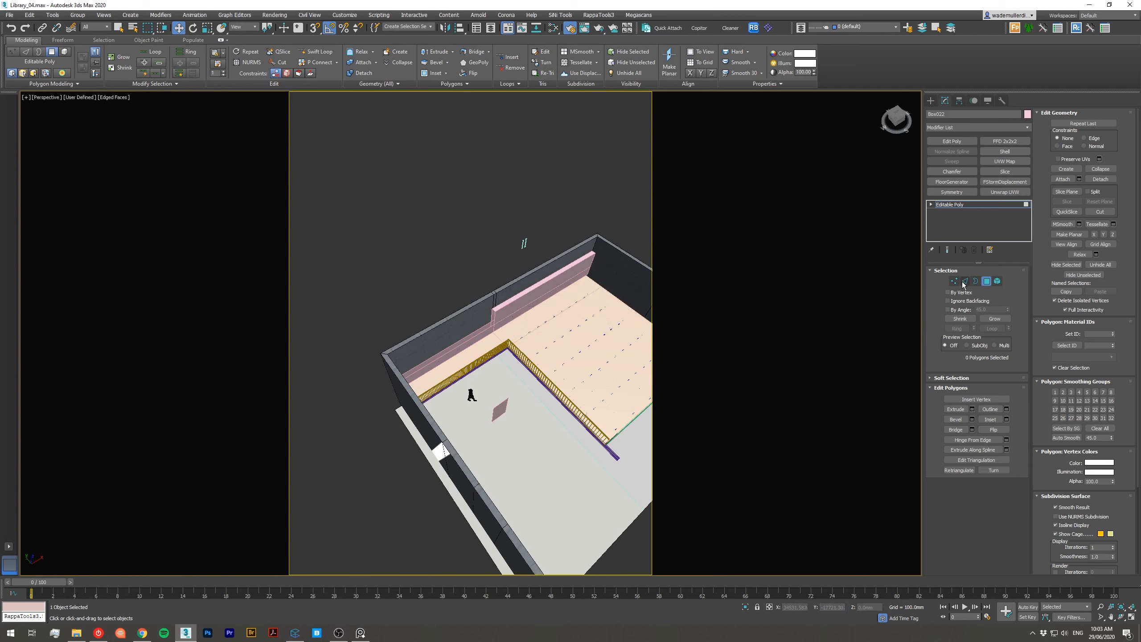
# Leave polygon editing, select the cloned panel and center its pivot to the object
pyautogui.click(988, 282)
pyautogui.click(437, 213)
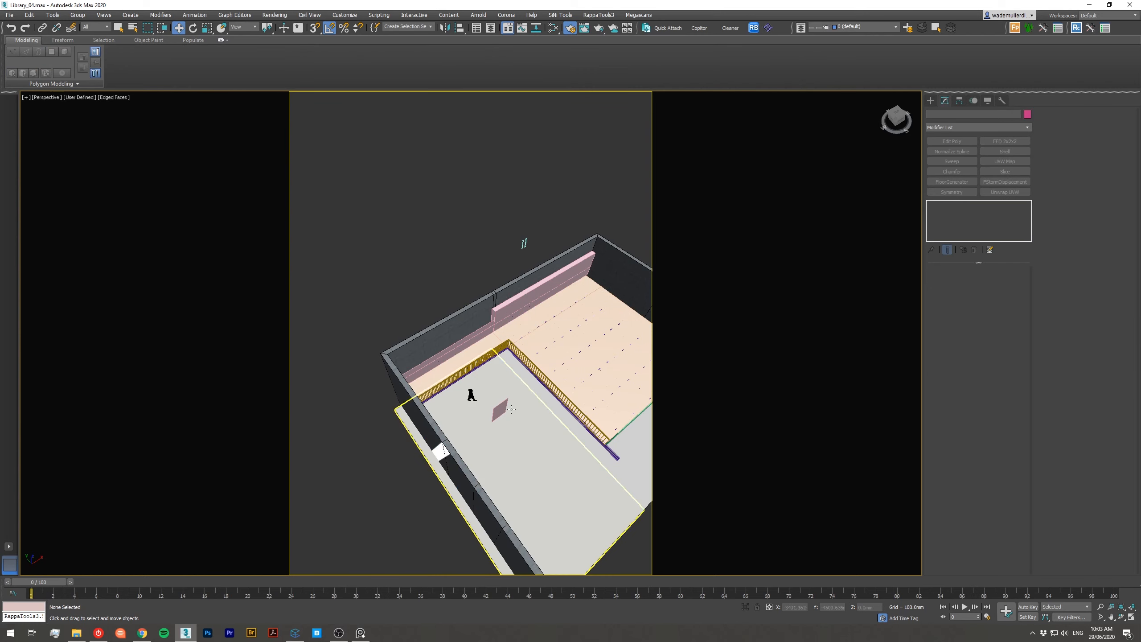
pyautogui.click(503, 409)
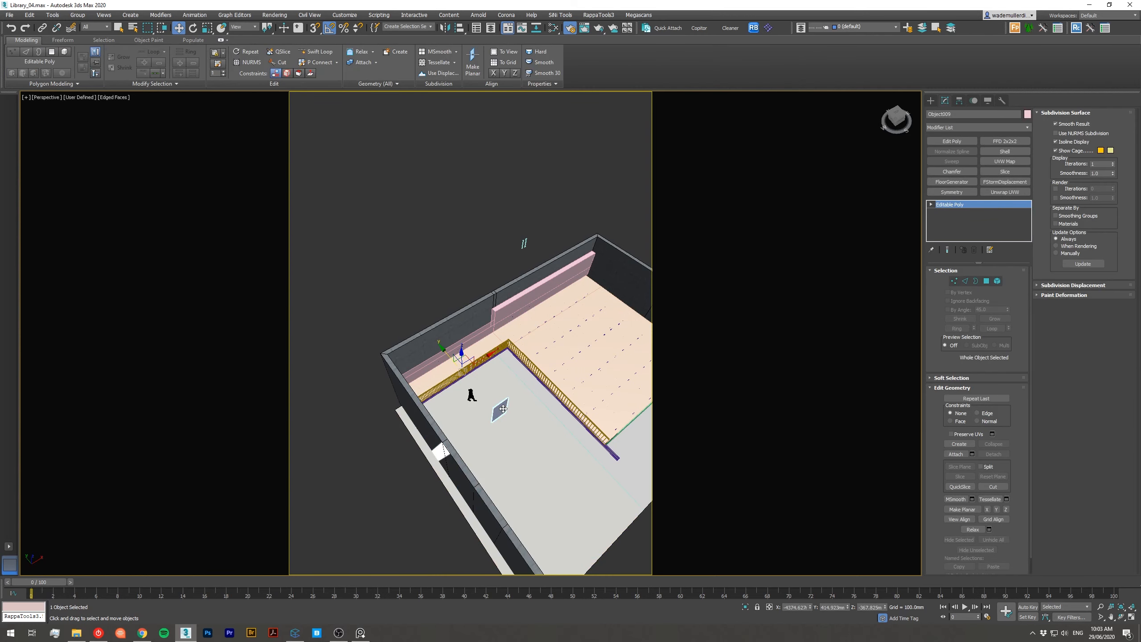
pyautogui.click(960, 100)
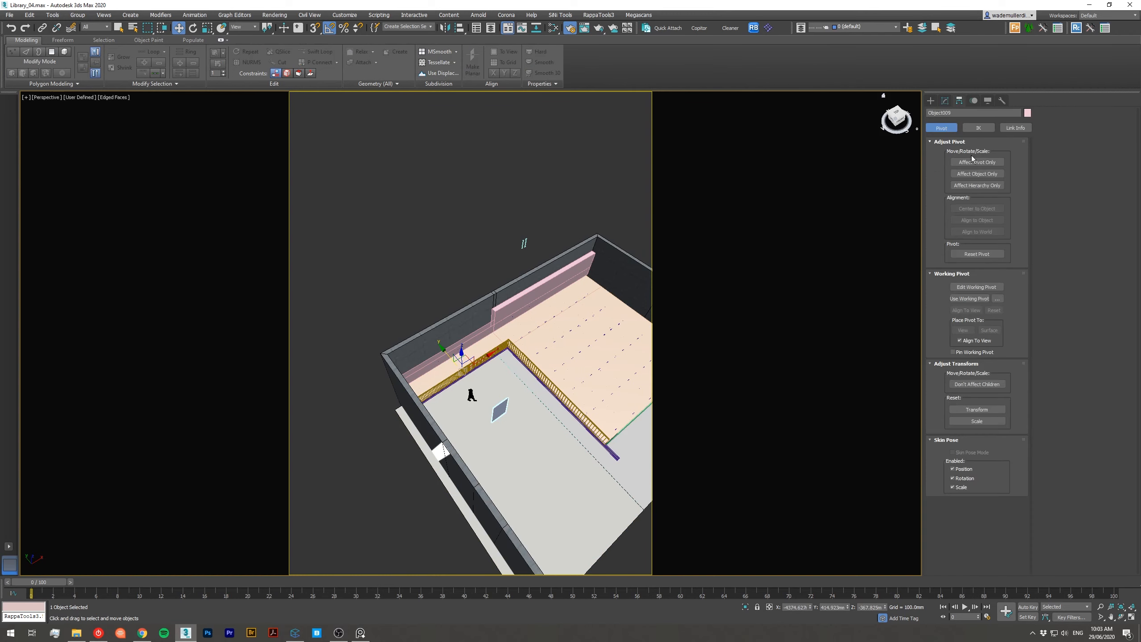
pyautogui.click(977, 162)
pyautogui.click(978, 208)
pyautogui.click(977, 161)
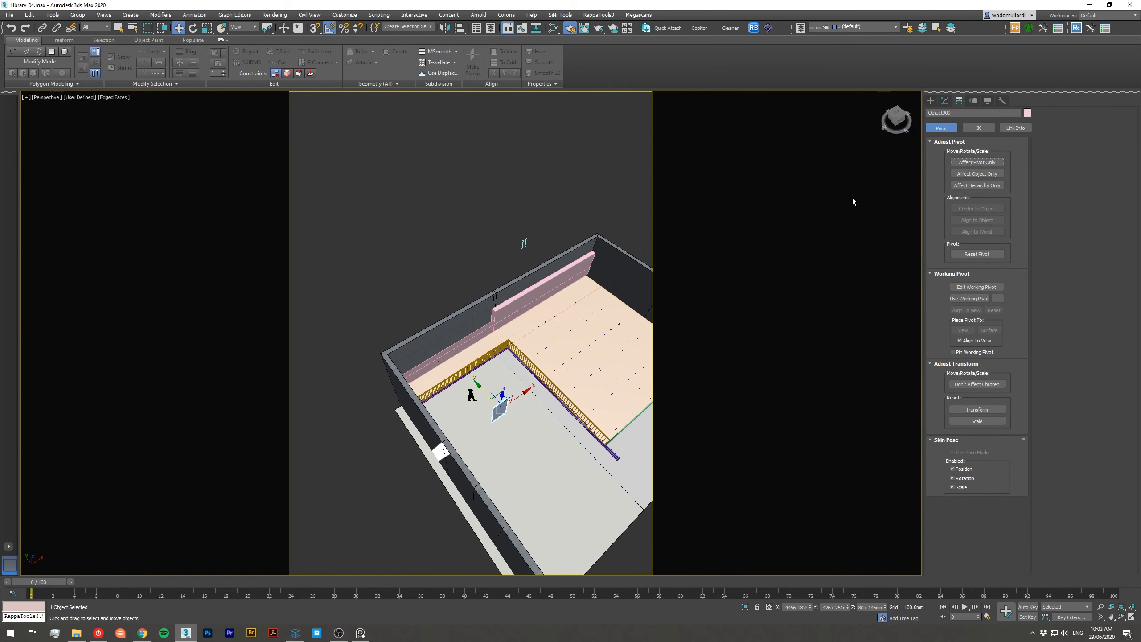
# Isolate the cloned panel and examine it from several angles
pyautogui.press('z')
pyautogui.hotkey('alt', 'q')
pyautogui.keyDown('alt'); pyautogui.moveTo(539, 292); pyautogui.dragTo(409, 297, button='middle'); pyautogui.keyUp('alt')
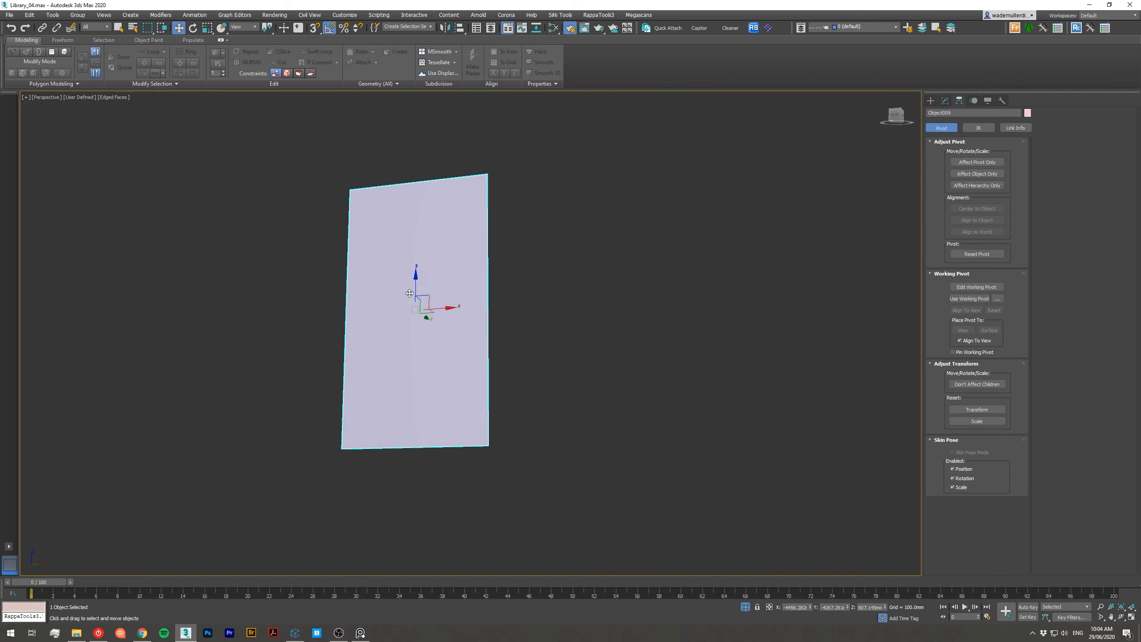
pyautogui.moveTo(400, 285)
pyautogui.keyDown('alt'); pyautogui.mouseDown(button='middle')
pyautogui.moveTo(352, 310)
pyautogui.moveTo(374, 313)
pyautogui.mouseUp(button='middle'); pyautogui.keyUp('alt')
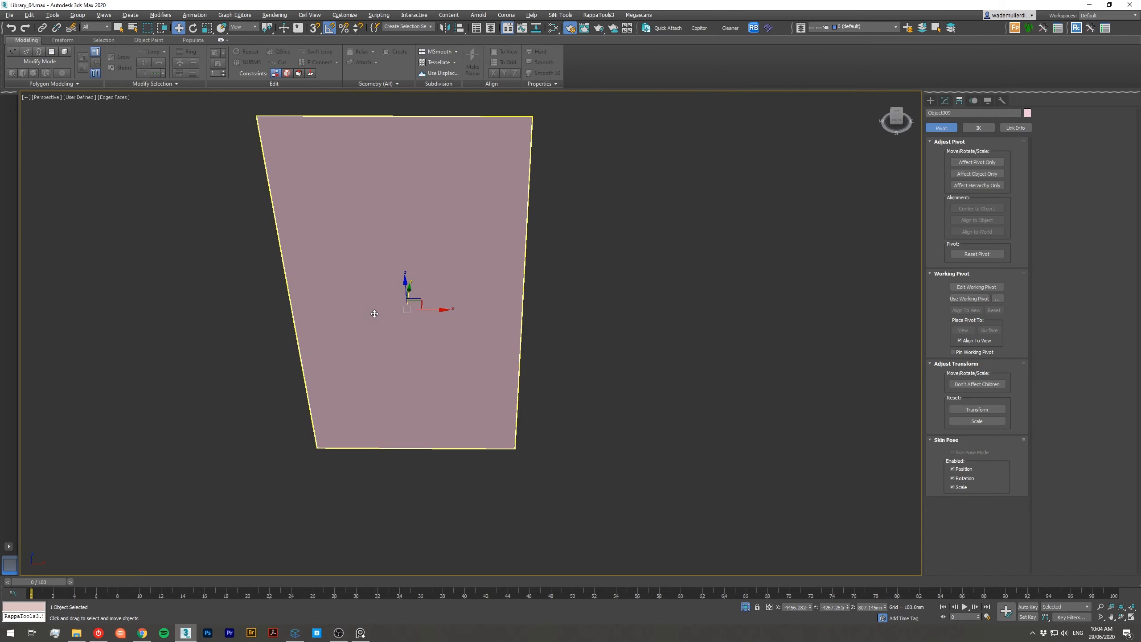
pyautogui.scroll(-3, 392, 333)
pyautogui.moveTo(374, 314); pyautogui.dragTo(415, 331, button='middle')
pyautogui.moveTo(415, 331); pyautogui.dragTo(369, 541, button='middle')
pyautogui.scroll(3, 448, 344)
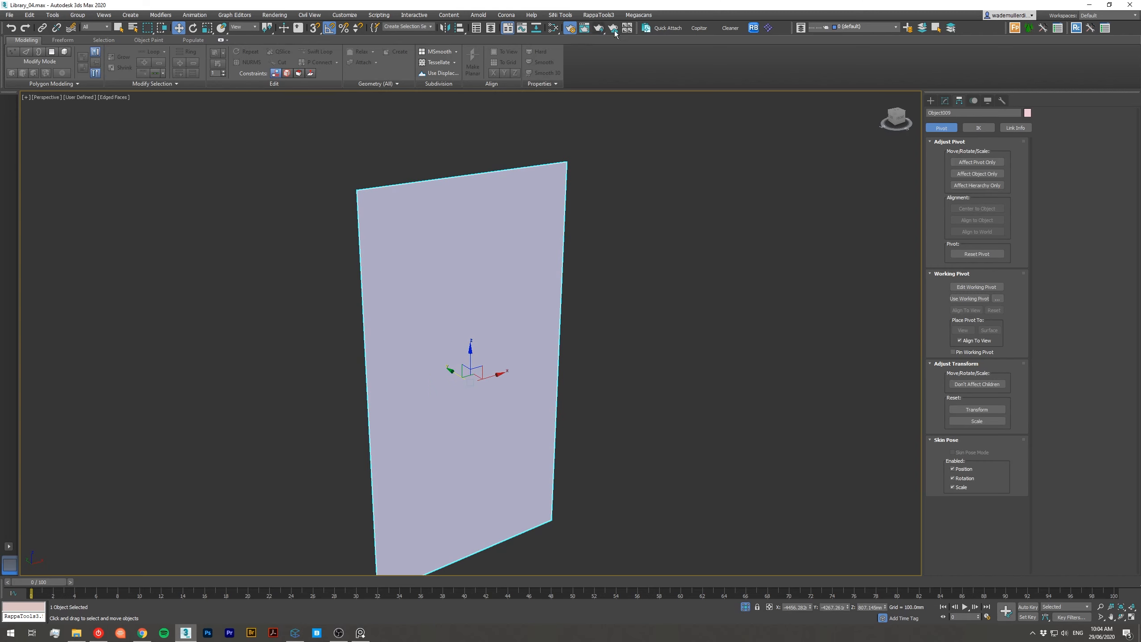
# Copy the panel into Copitor's slot 1, then view the rock cliff image in Chrome and close the browser
pyautogui.click(709, 28)
pyautogui.click(583, 151)
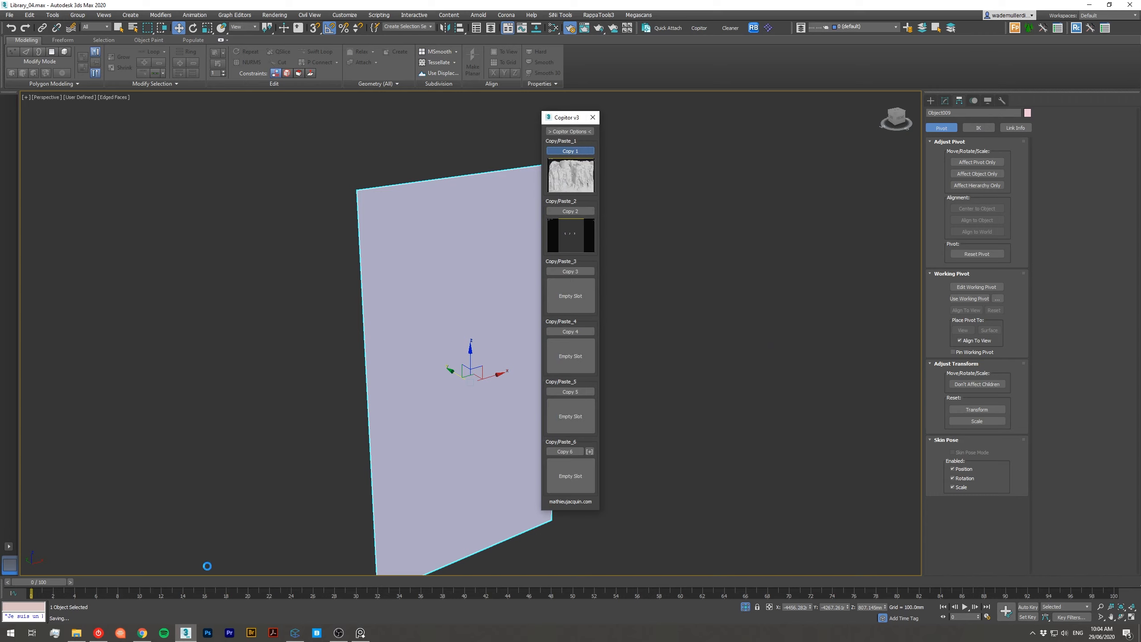
pyautogui.click(143, 633)
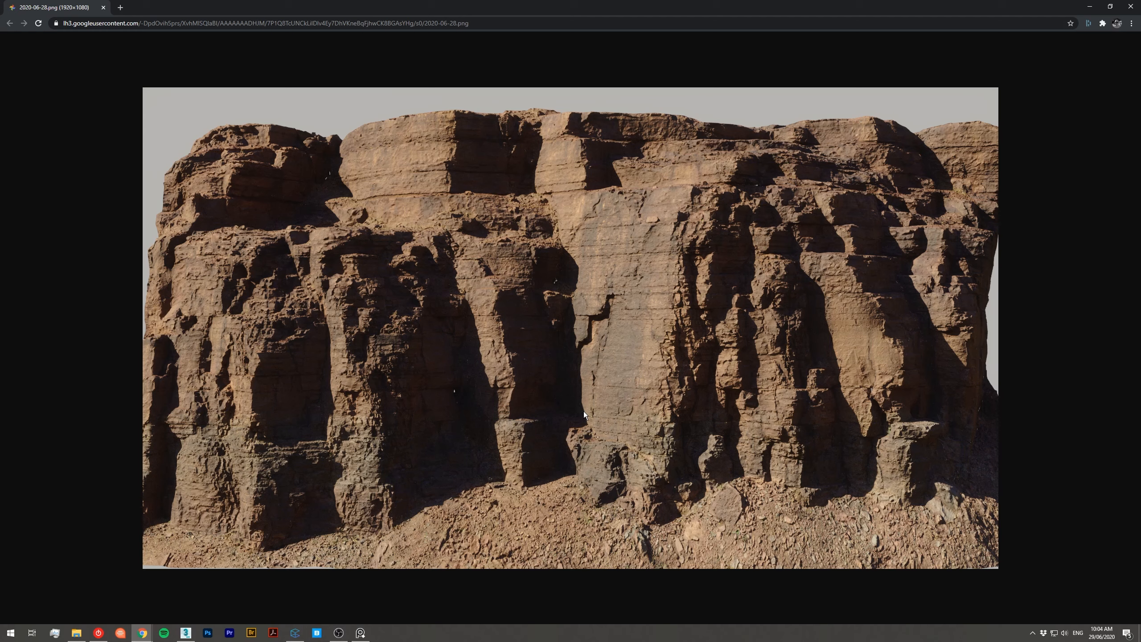
pyautogui.click(1131, 6)
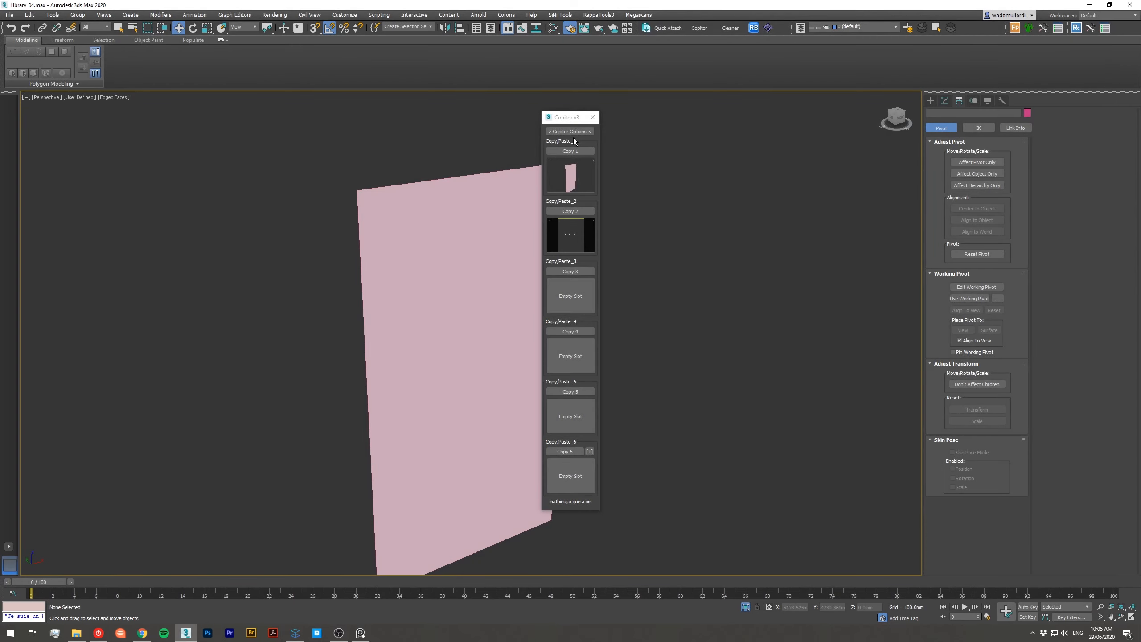
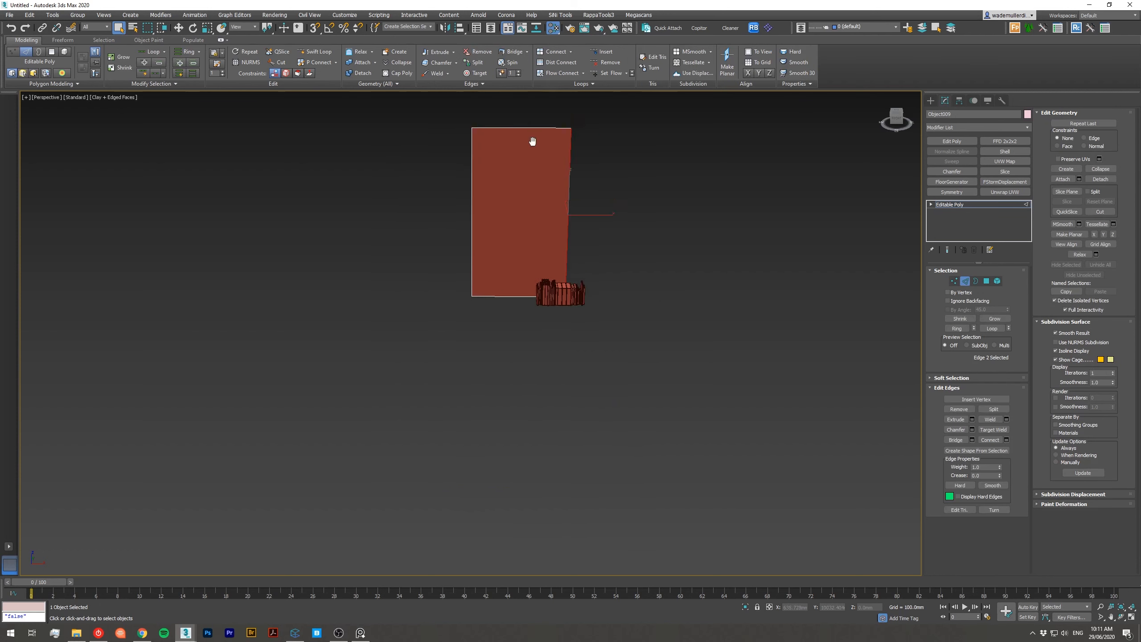
# Connect the panel's top and bottom edges with 2 segments, pinch 90 and slide 0 to form narrow side strips
pyautogui.moveTo(517, 138); pyautogui.dragTo(519, 344)
pyautogui.scroll(2, 517, 282)
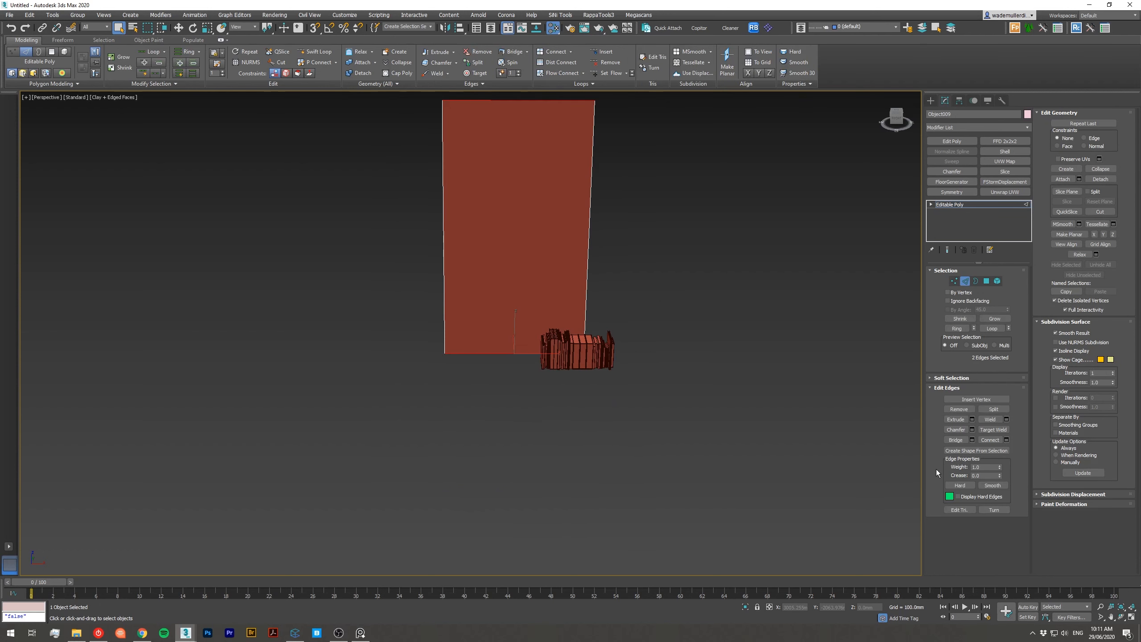
pyautogui.click(1007, 440)
pyautogui.moveTo(622, 250); pyautogui.dragTo(629, 335, button='middle')
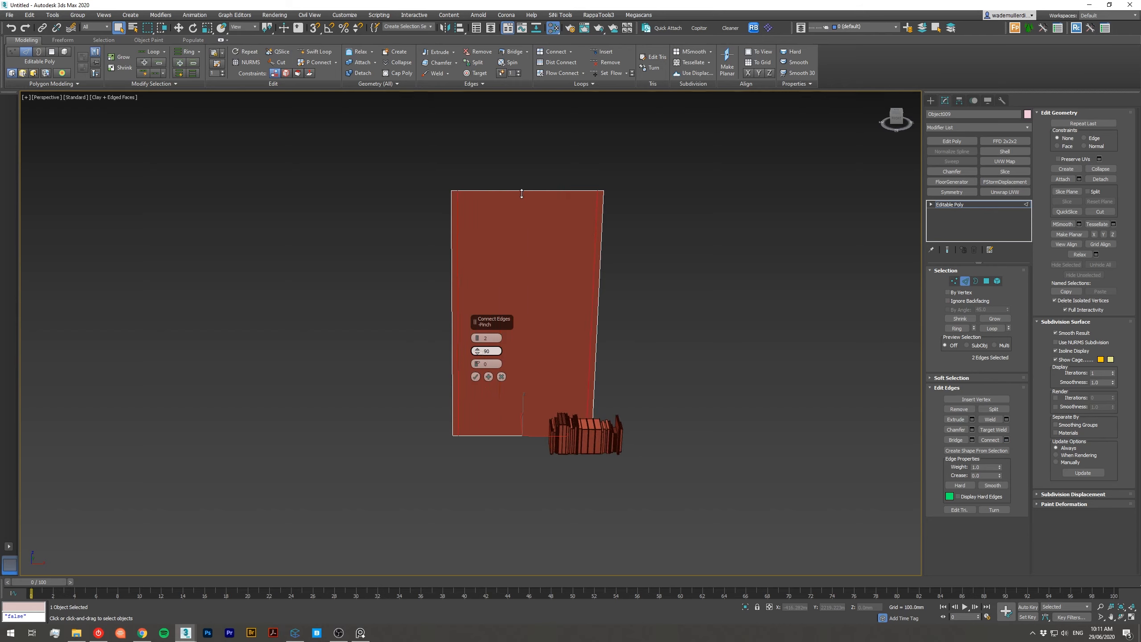
pyautogui.moveTo(521, 193); pyautogui.dragTo(522, 197)
pyautogui.moveTo(535, 292)
pyautogui.keyDown('alt'); pyautogui.mouseDown(button='middle')
pyautogui.moveTo(546, 290)
pyautogui.moveTo(541, 306)
pyautogui.mouseUp(button='middle'); pyautogui.keyUp('alt')
pyautogui.scroll(3, 542, 305)
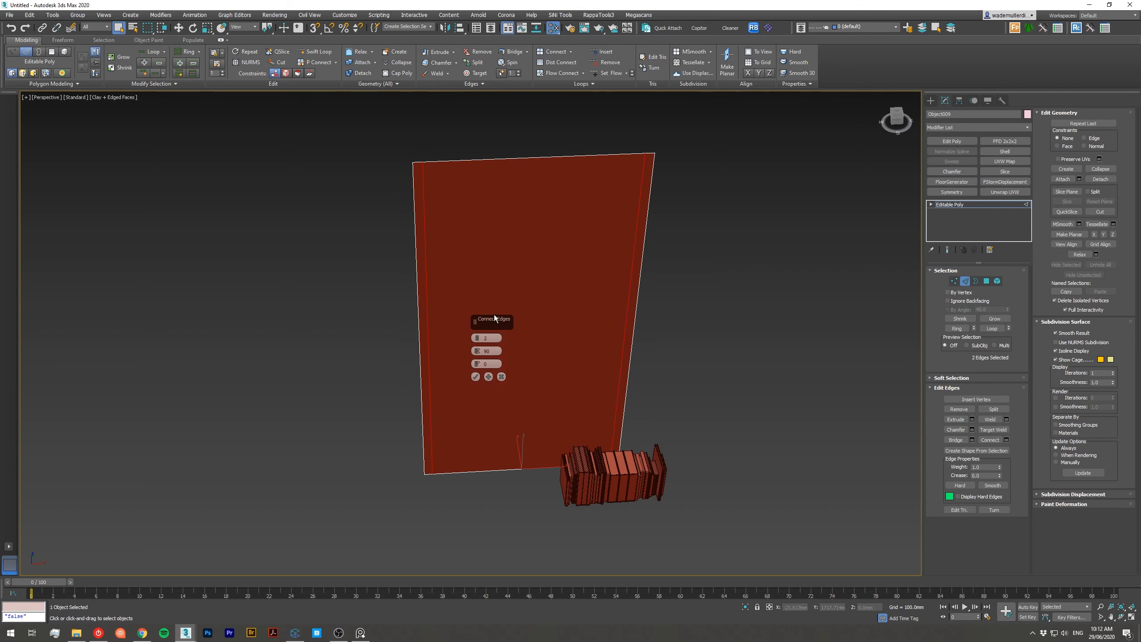
pyautogui.click(475, 377)
# Delete the narrow vertical strip polygon on the panel's right side, next to the books
pyautogui.moveTo(677, 336); pyautogui.dragTo(791, 239, button='middle')
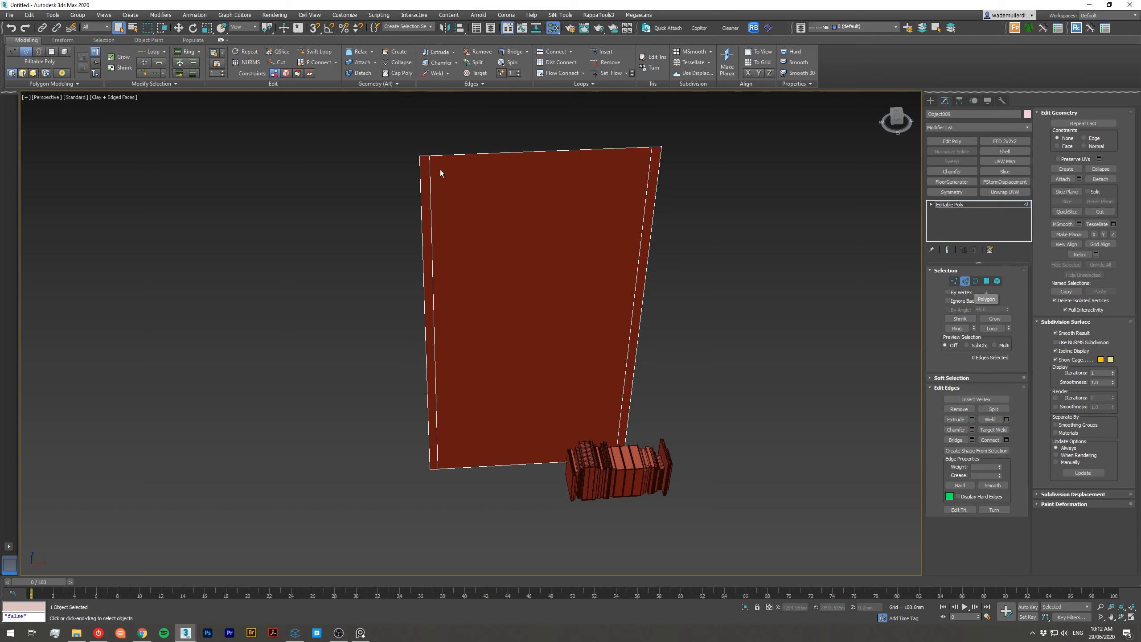
pyautogui.click(986, 281)
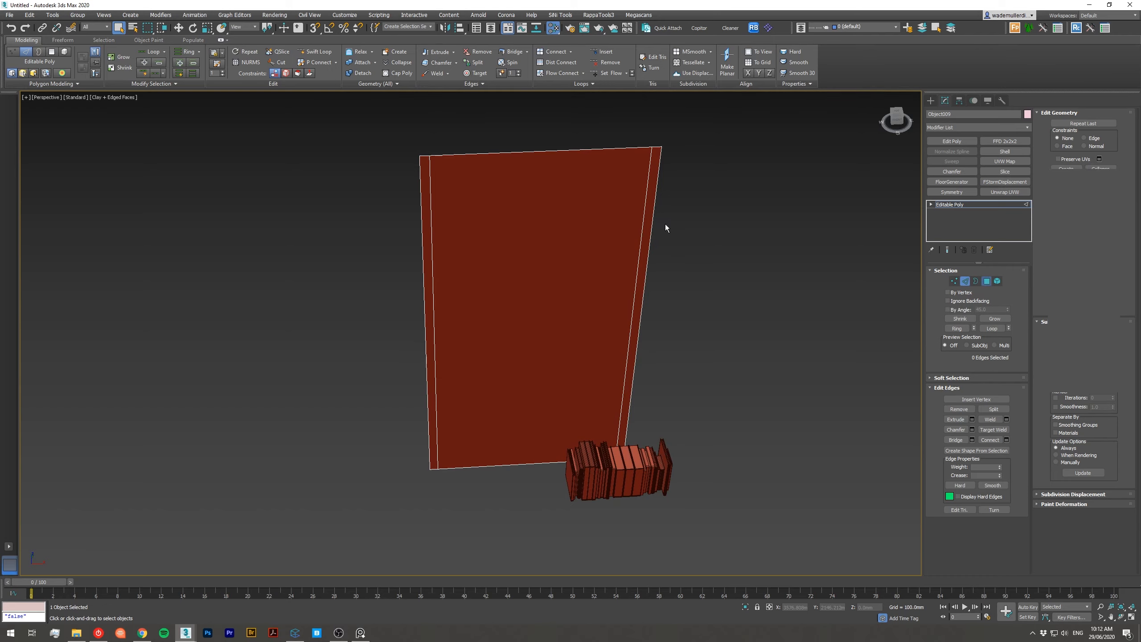
pyautogui.click(650, 220)
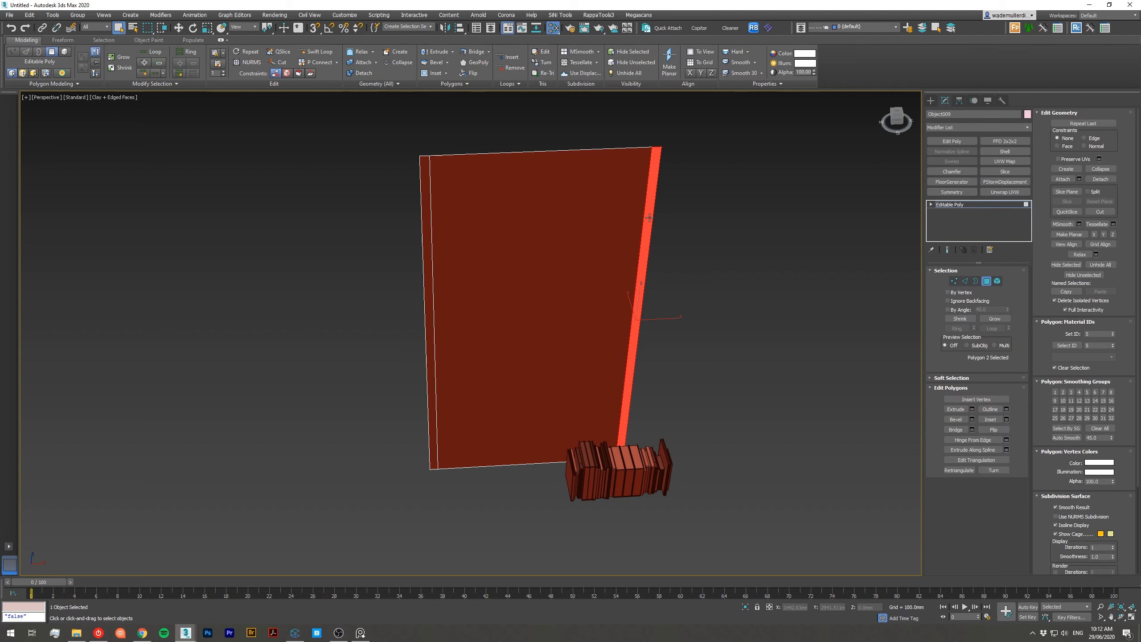
pyautogui.press('Delete')
pyautogui.click(431, 238)
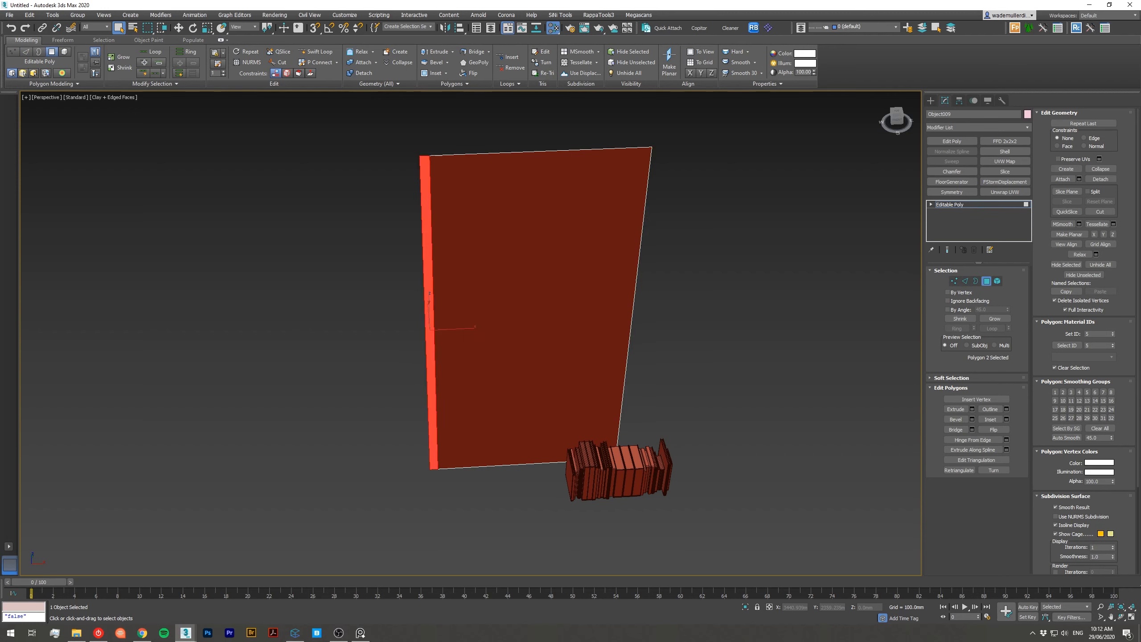
pyautogui.click(1103, 178)
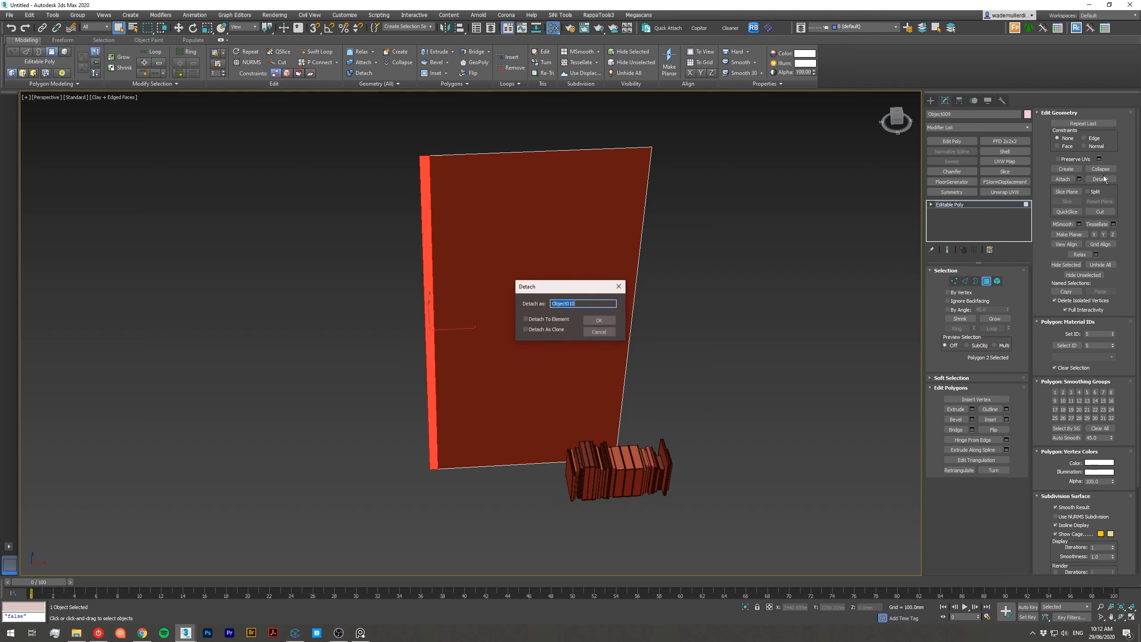
pyautogui.click(598, 333)
pyautogui.click(527, 221)
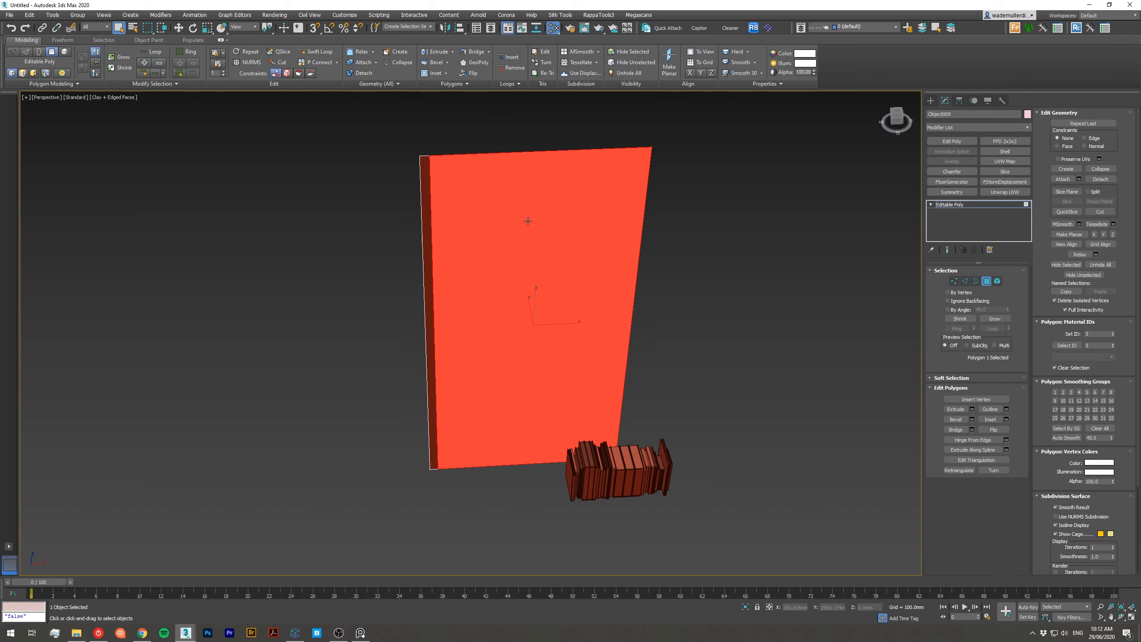
# Try to narrow the panel's side strip by moving its vertical edge closer to the outer border
pyautogui.click(964, 281)
pyautogui.scroll(6, 424, 163)
pyautogui.moveTo(423, 163); pyautogui.dragTo(415, 181, button='middle')
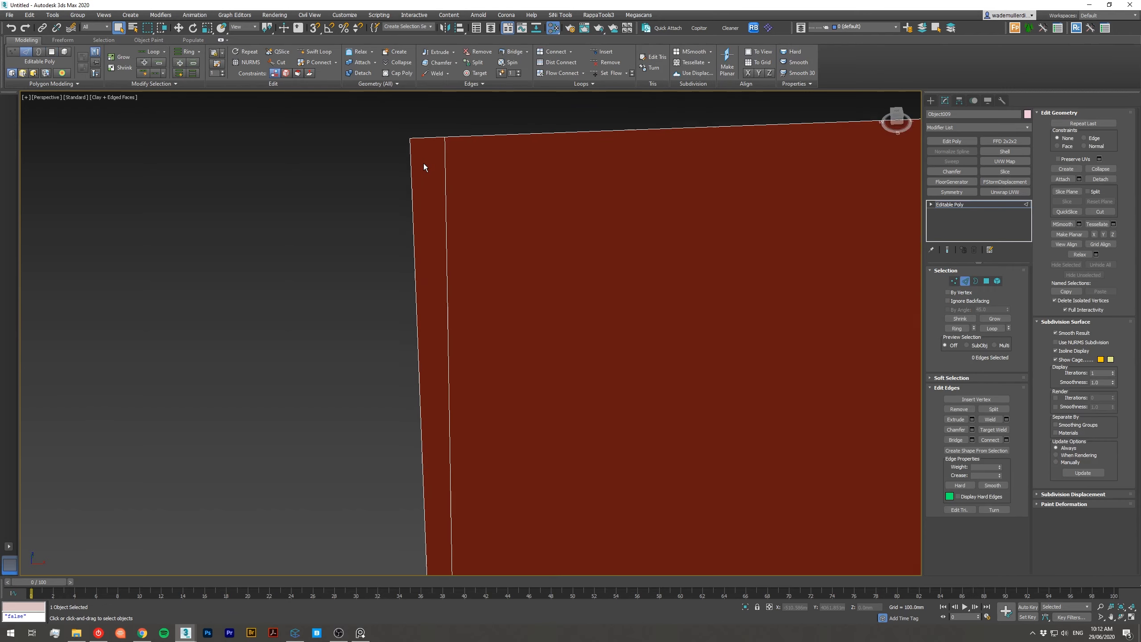
pyautogui.moveTo(458, 189); pyautogui.dragTo(422, 212)
pyautogui.moveTo(490, 380); pyautogui.dragTo(495, 245, button='middle')
pyautogui.scroll(-5, 496, 245)
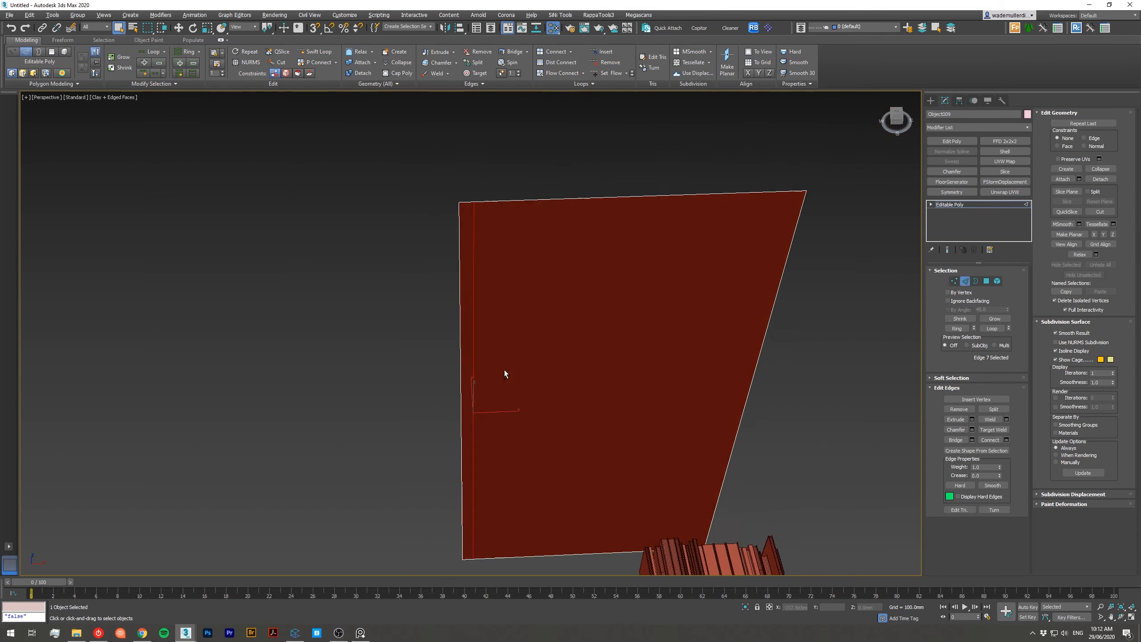
pyautogui.scroll(5, 504, 373)
pyautogui.press('w')
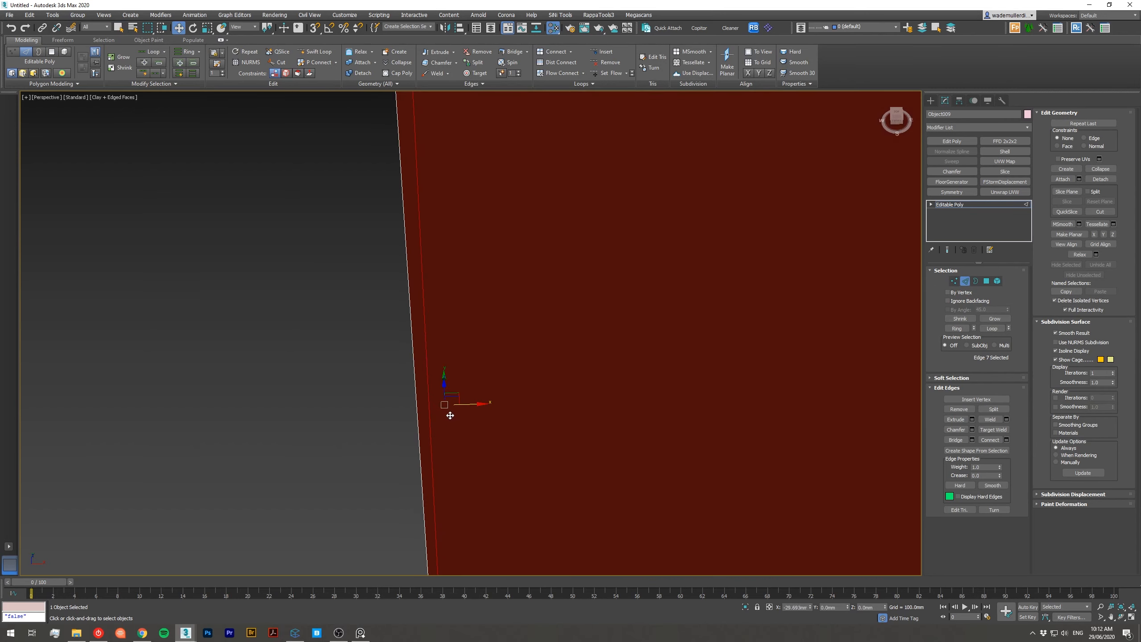
pyautogui.scroll(-5, 450, 416)
pyautogui.moveTo(459, 410)
pyautogui.keyDown('alt'); pyautogui.mouseDown(button='middle')
pyautogui.moveTo(462, 377)
pyautogui.moveTo(474, 375)
pyautogui.moveTo(464, 395)
pyautogui.mouseUp(button='middle'); pyautogui.keyUp('alt')
pyautogui.scroll(3, 462, 407)
pyautogui.moveTo(461, 419); pyautogui.dragTo(461, 419)
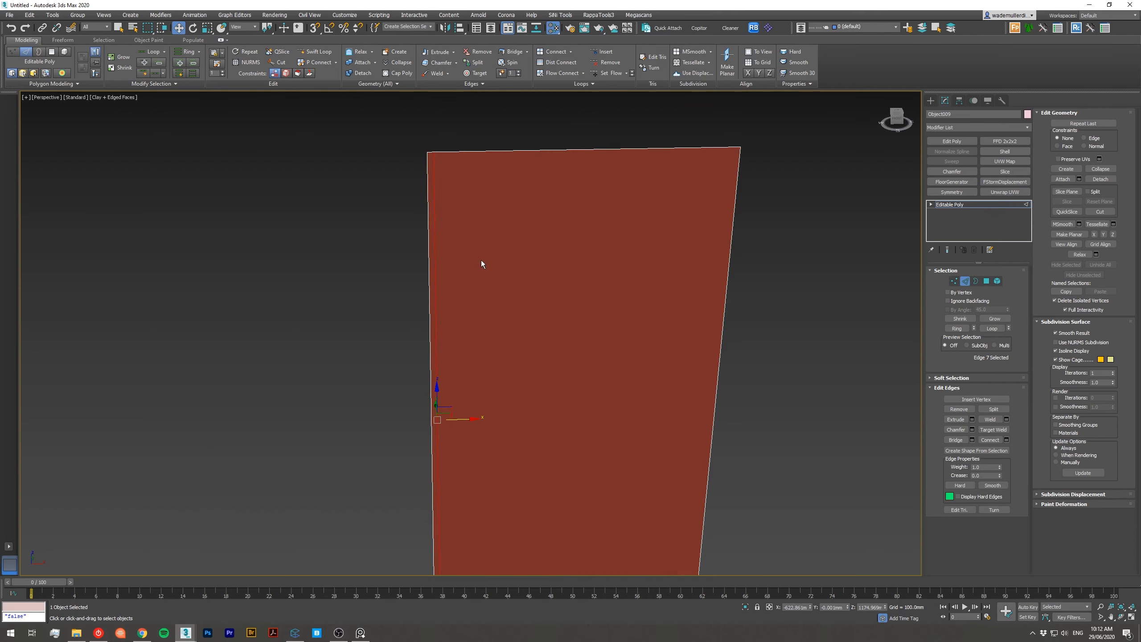
# Try adding a second vertical edge loop beside the narrowed strip with Swift Loop
pyautogui.scroll(-4, 486, 251)
pyautogui.click(315, 51)
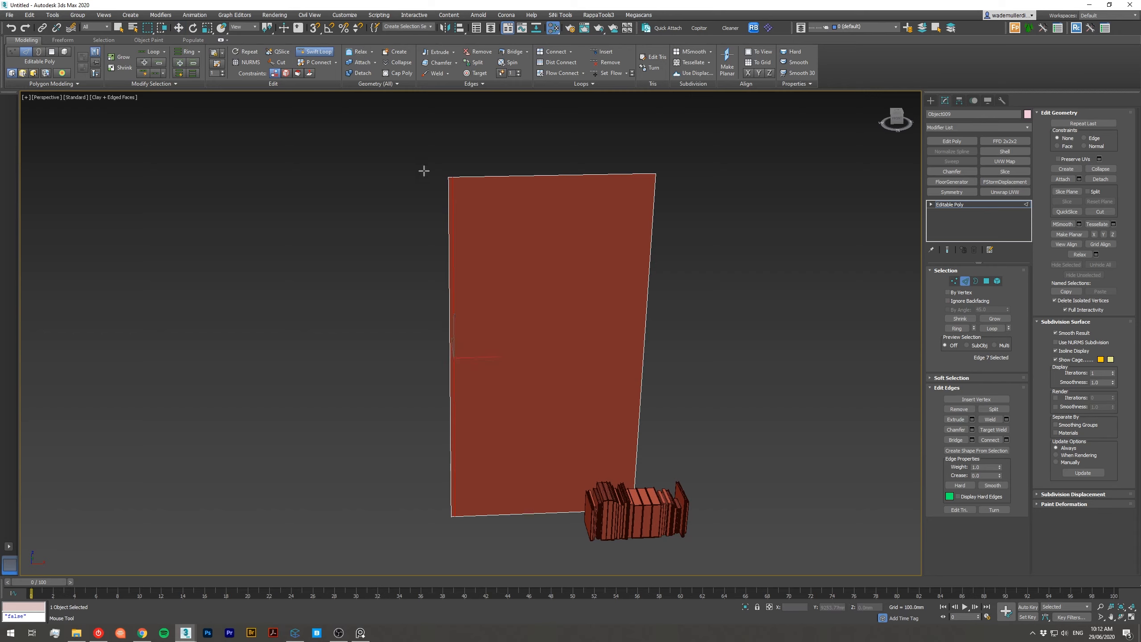
pyautogui.scroll(3, 423, 171)
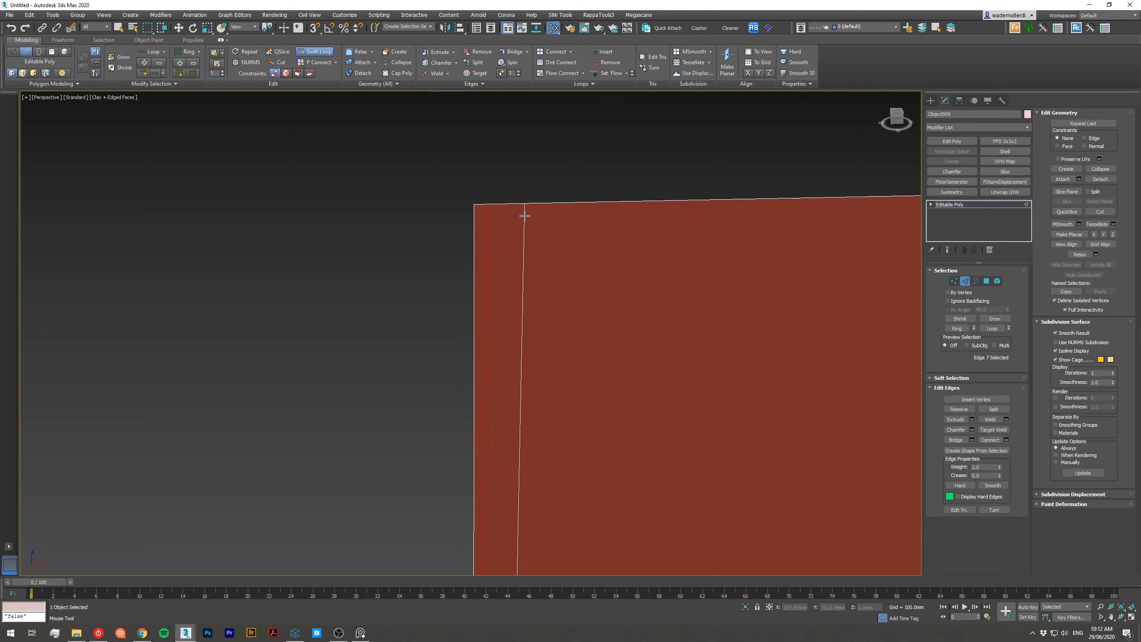
pyautogui.click(524, 216)
pyautogui.scroll(-3, 530, 225)
pyautogui.keyDown('alt'); pyautogui.moveTo(562, 260); pyautogui.dragTo(471, 232, button='middle'); pyautogui.keyUp('alt')
pyautogui.scroll(6, 510, 227)
pyautogui.rightClick(557, 257)
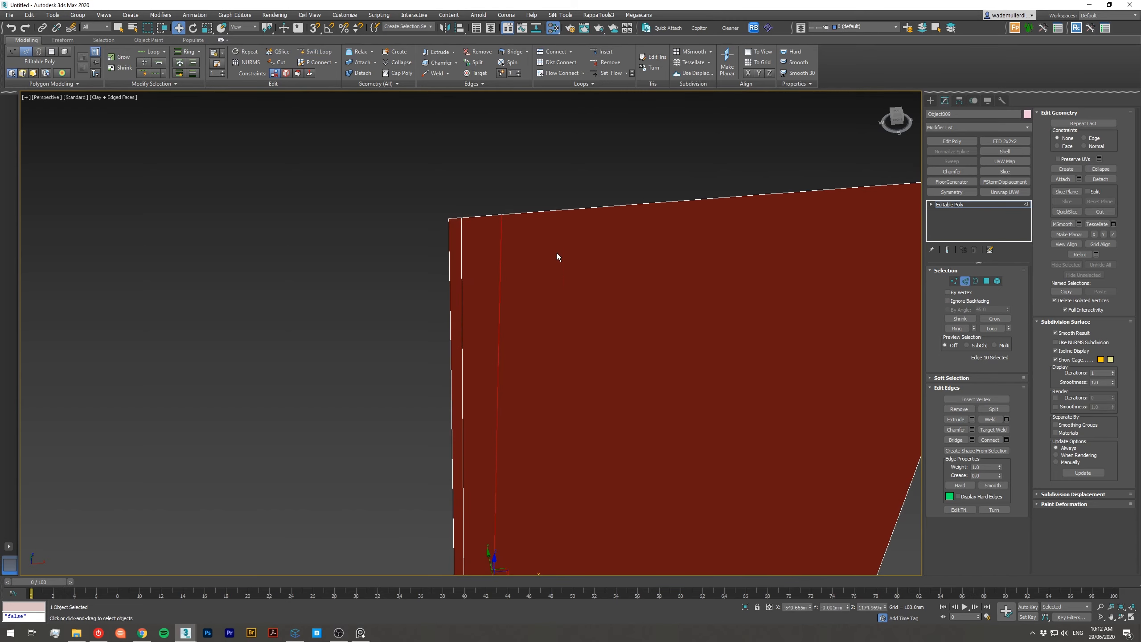
# Try to detach the thin outermost strip polygon from the panel
pyautogui.scroll(-10, 479, 233)
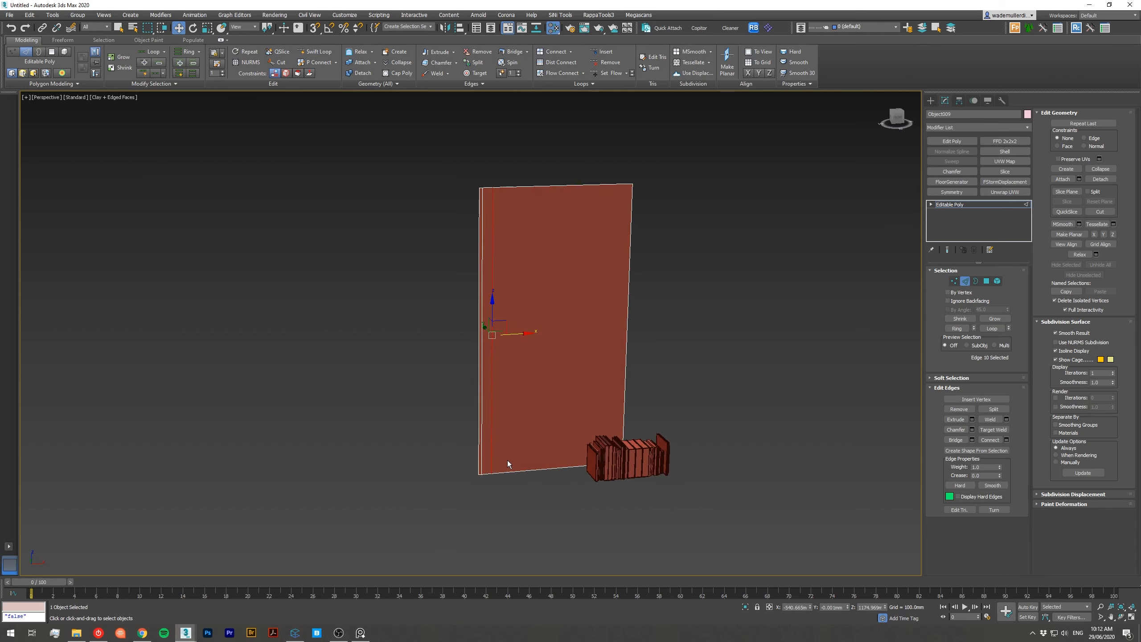
pyautogui.scroll(5, 507, 461)
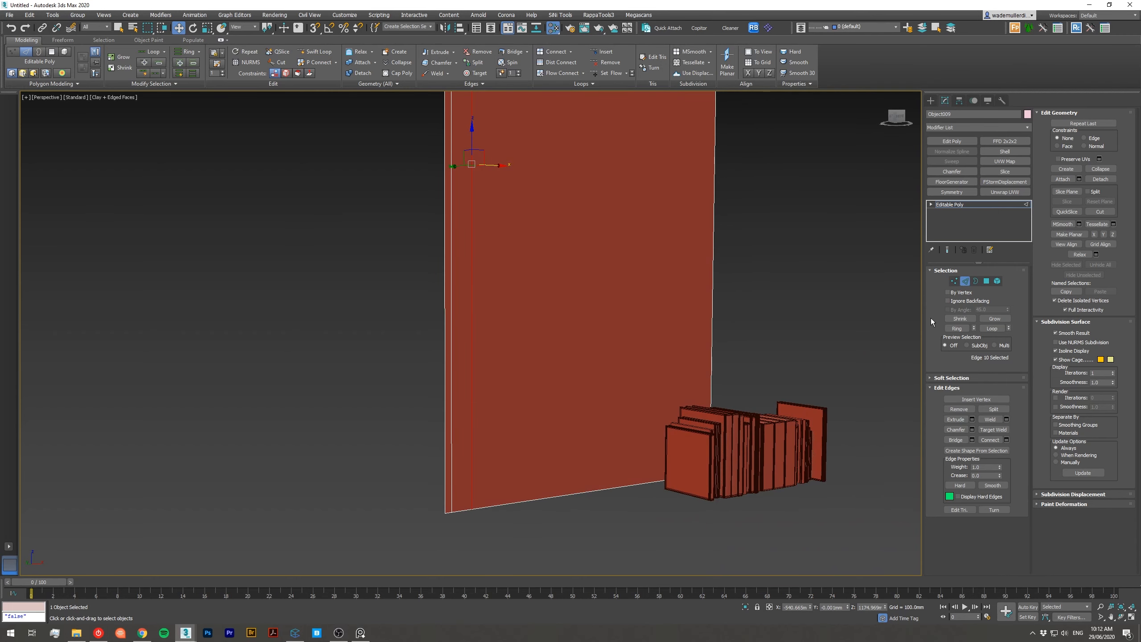
pyautogui.click(988, 281)
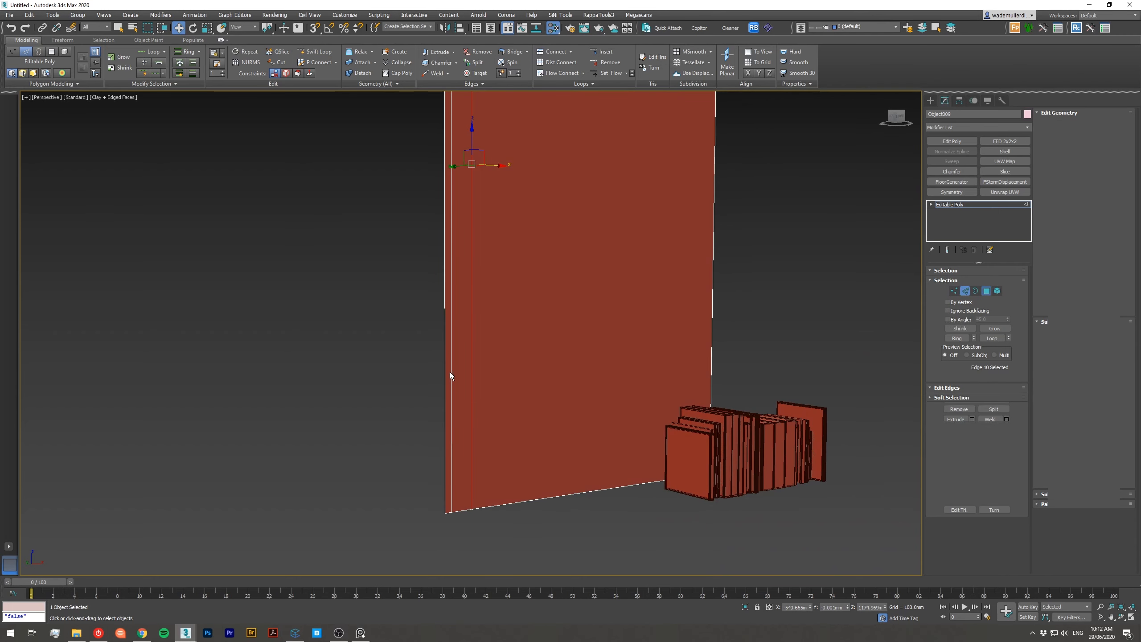
pyautogui.click(449, 373)
pyautogui.click(448, 373)
pyautogui.click(1100, 179)
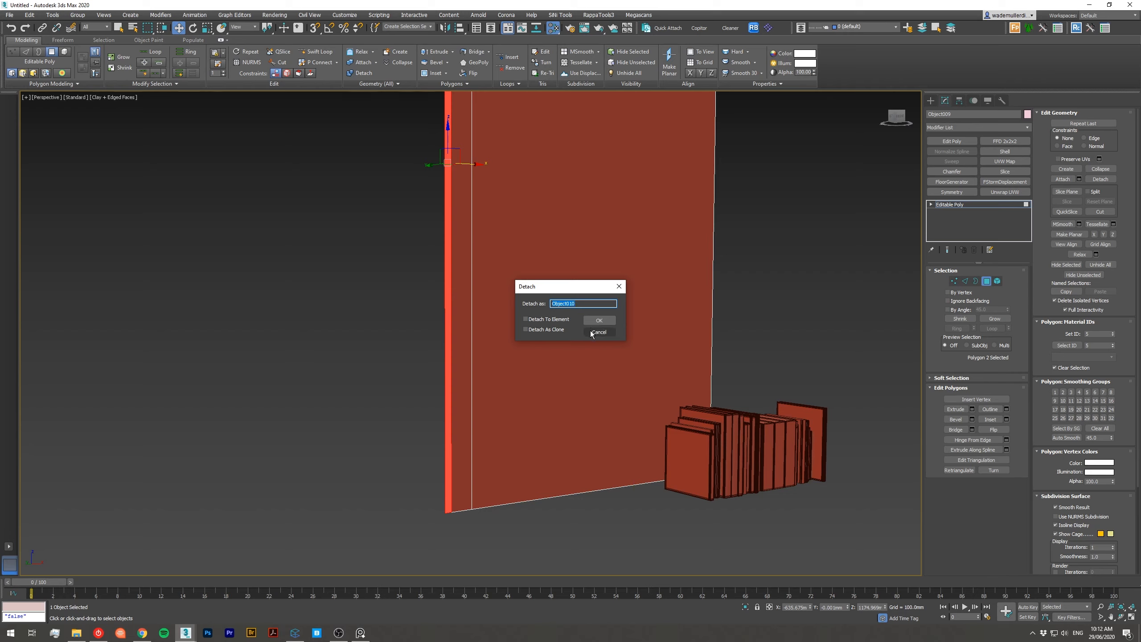
pyautogui.click(598, 320)
# Undo the added loop and the edge shift, restoring the panel's original side strip
pyautogui.keyDown('alt'); pyautogui.moveTo(598, 321); pyautogui.dragTo(463, 274, button='middle'); pyautogui.keyUp('alt')
pyautogui.click(467, 273)
pyautogui.press('Delete')
pyautogui.click(467, 274)
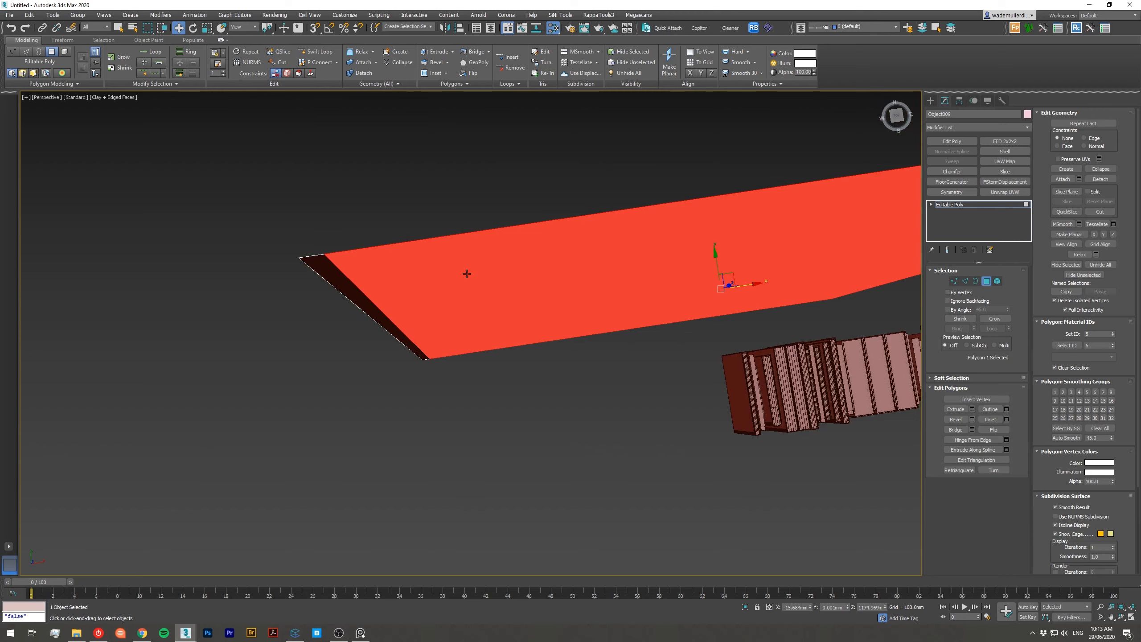
pyautogui.press('Delete')
pyautogui.click(466, 275)
pyautogui.keyDown('alt'); pyautogui.moveTo(453, 317); pyautogui.dragTo(408, 260, button='middle'); pyautogui.keyUp('alt')
pyautogui.scroll(-2, 440, 383)
pyautogui.scroll(2, 411, 270)
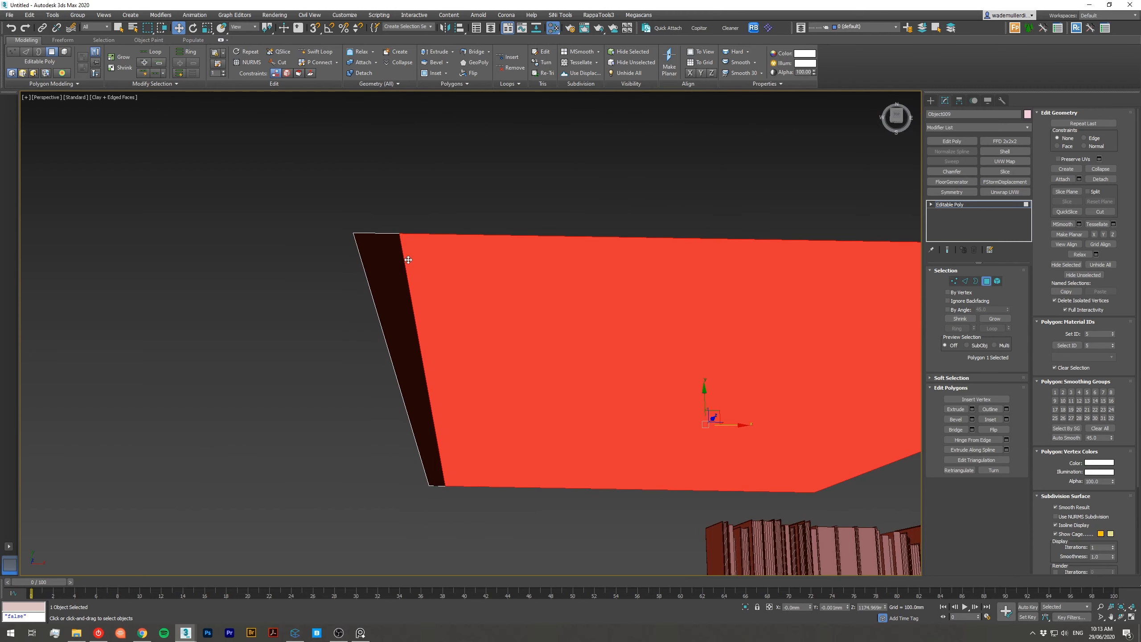
# Add a vertical edge loop just inside the side strip's inner edge with Swift Loop
pyautogui.click(966, 281)
pyautogui.keyDown('alt'); pyautogui.moveTo(459, 308); pyautogui.dragTo(510, 297, button='middle'); pyautogui.keyUp('alt')
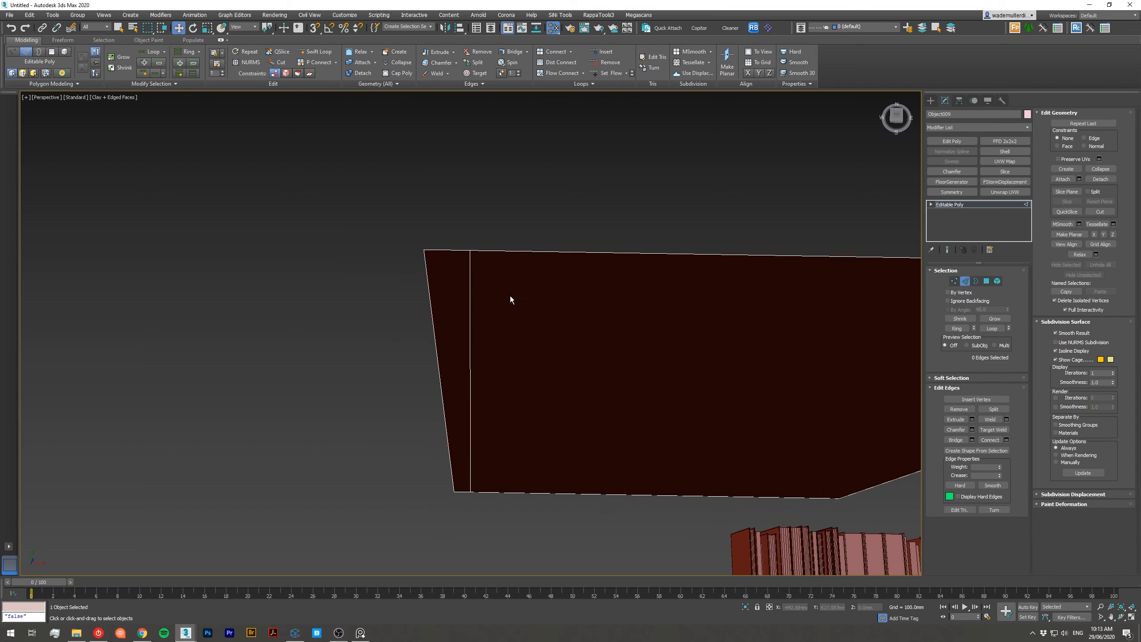
pyautogui.click(317, 52)
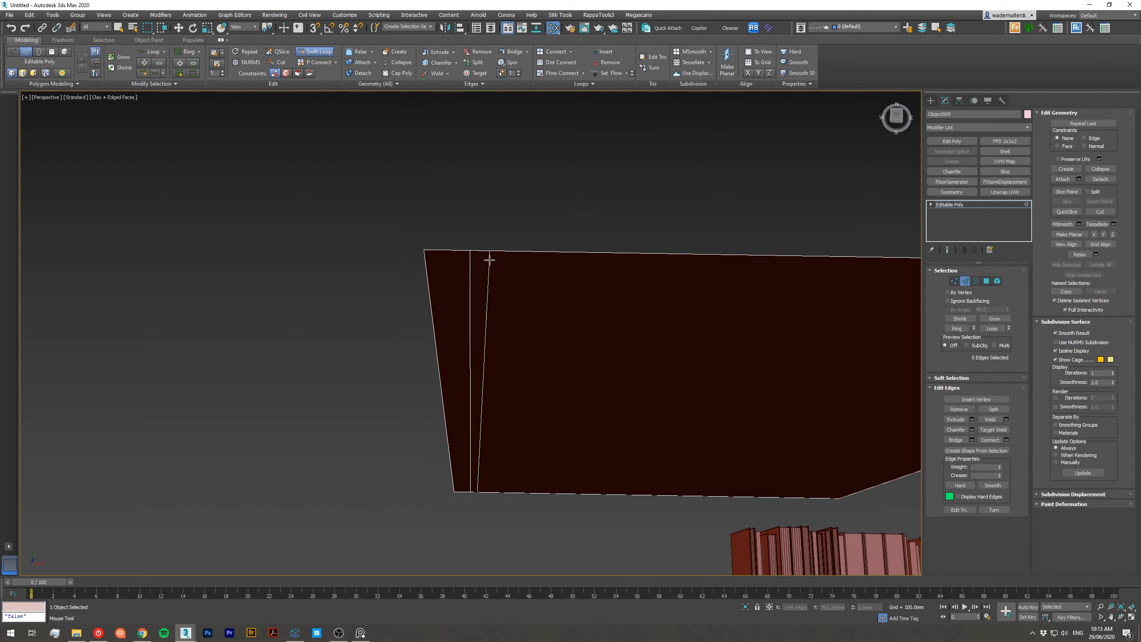
pyautogui.click(490, 260)
pyautogui.rightClick(502, 267)
# Select the side strip and the narrow strip next to it, and detach both together as a new object
pyautogui.keyDown('ctrl'); pyautogui.click(987, 280); pyautogui.keyUp('ctrl')
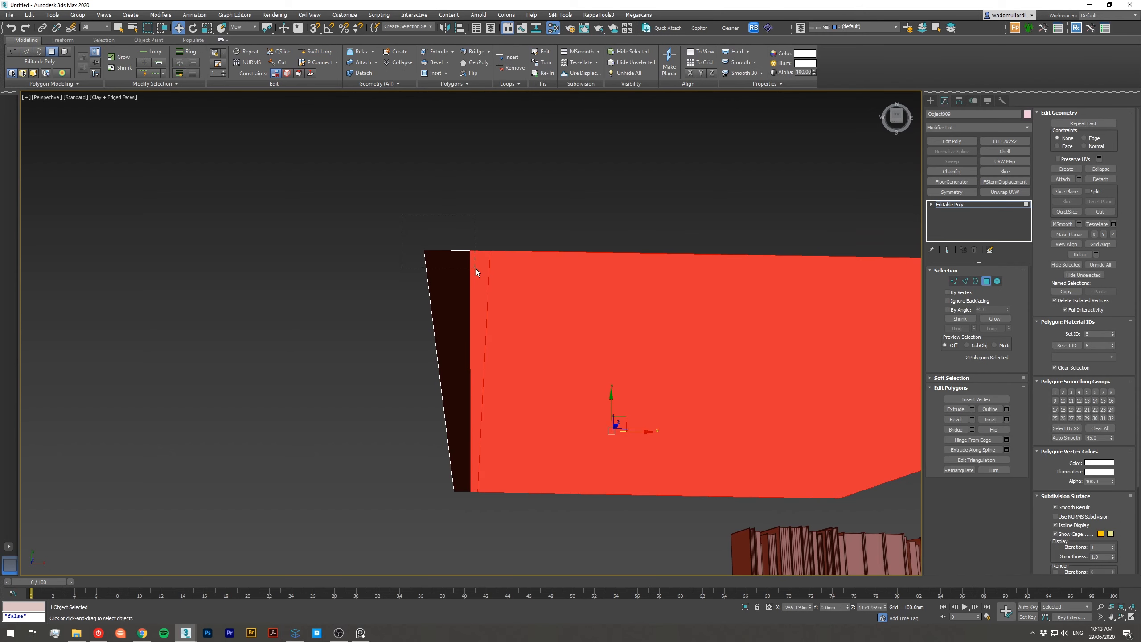
pyautogui.moveTo(476, 268); pyautogui.dragTo(478, 268)
pyautogui.click(616, 230)
pyautogui.click(478, 265)
pyautogui.click(478, 268)
pyautogui.keyDown('alt'); pyautogui.moveTo(483, 391); pyautogui.dragTo(502, 339, button='middle'); pyautogui.keyUp('alt')
pyautogui.hotkey('ctrl', 'z')
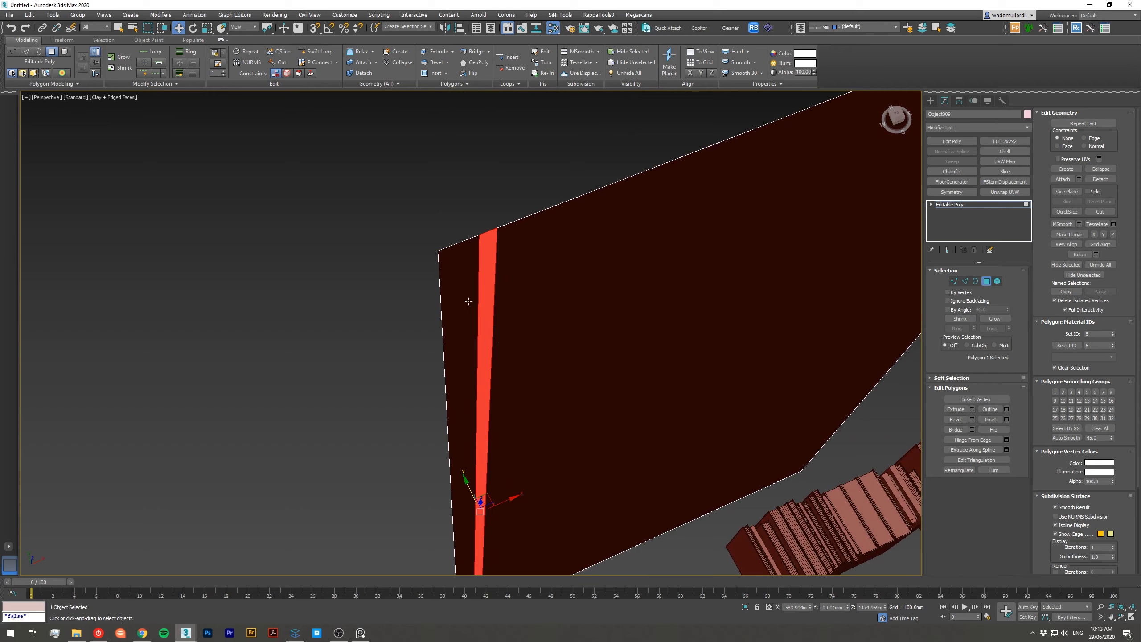
pyautogui.keyDown('ctrl'); pyautogui.click(473, 260); pyautogui.keyUp('ctrl')
pyautogui.click(1101, 178)
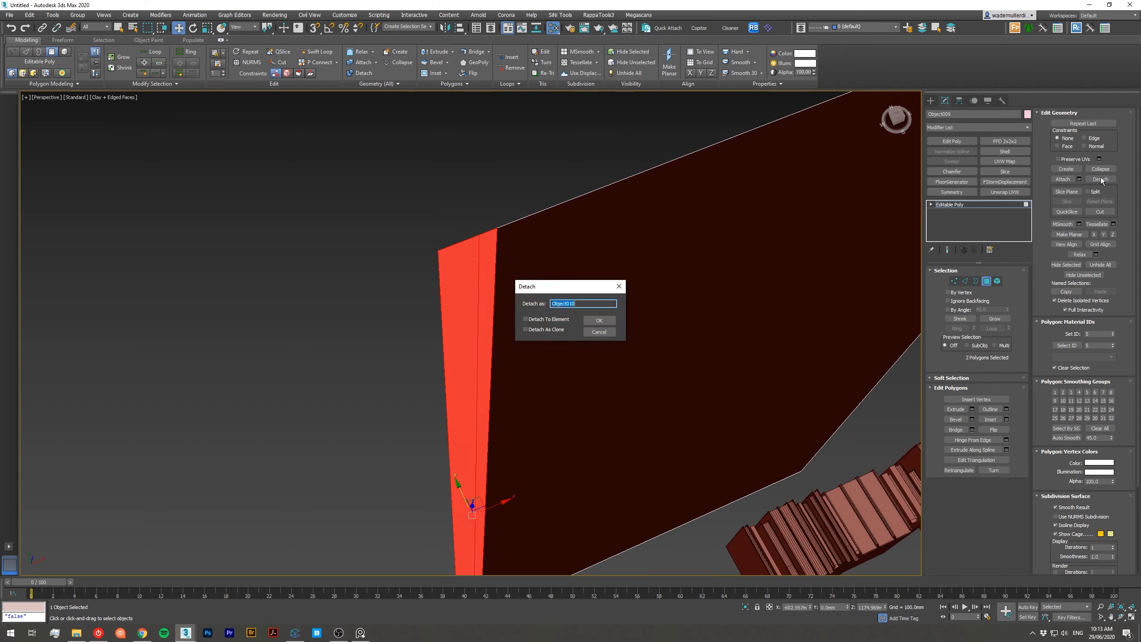
pyautogui.press('Return')
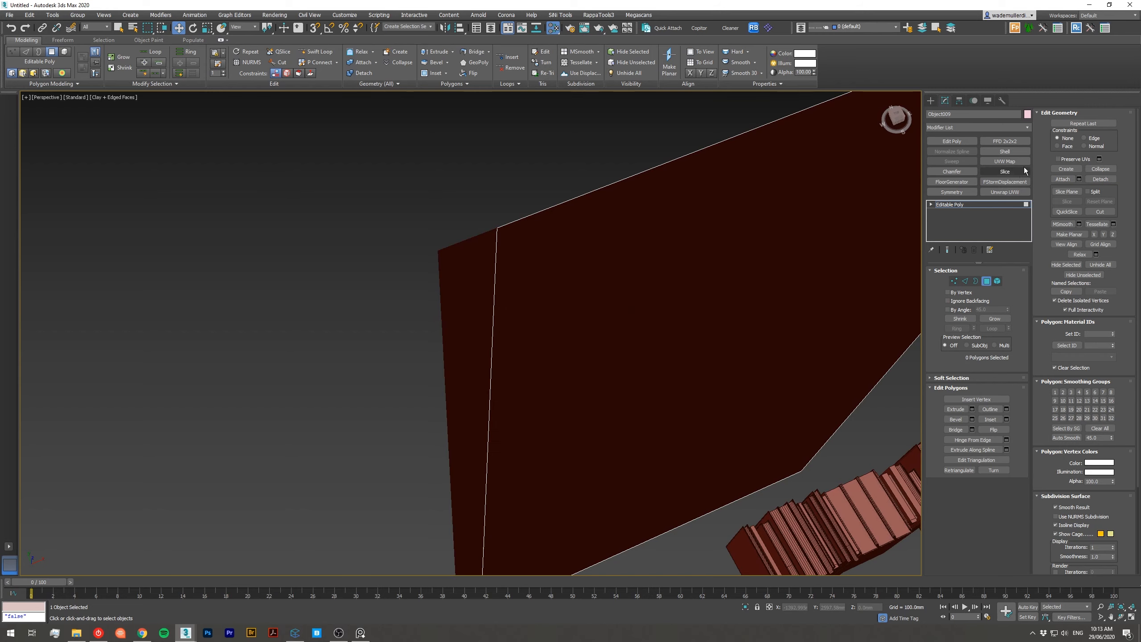
# Detach the narrow inner strip from the new side-strip object as its own object
pyautogui.click(987, 281)
pyautogui.click(490, 245)
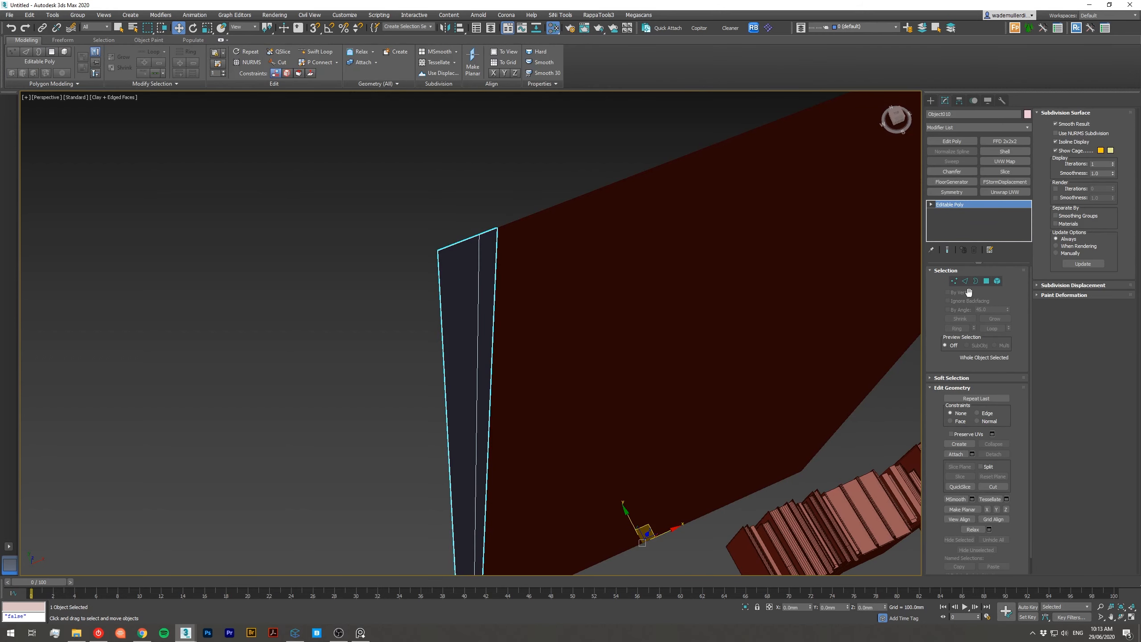
pyautogui.press('4')
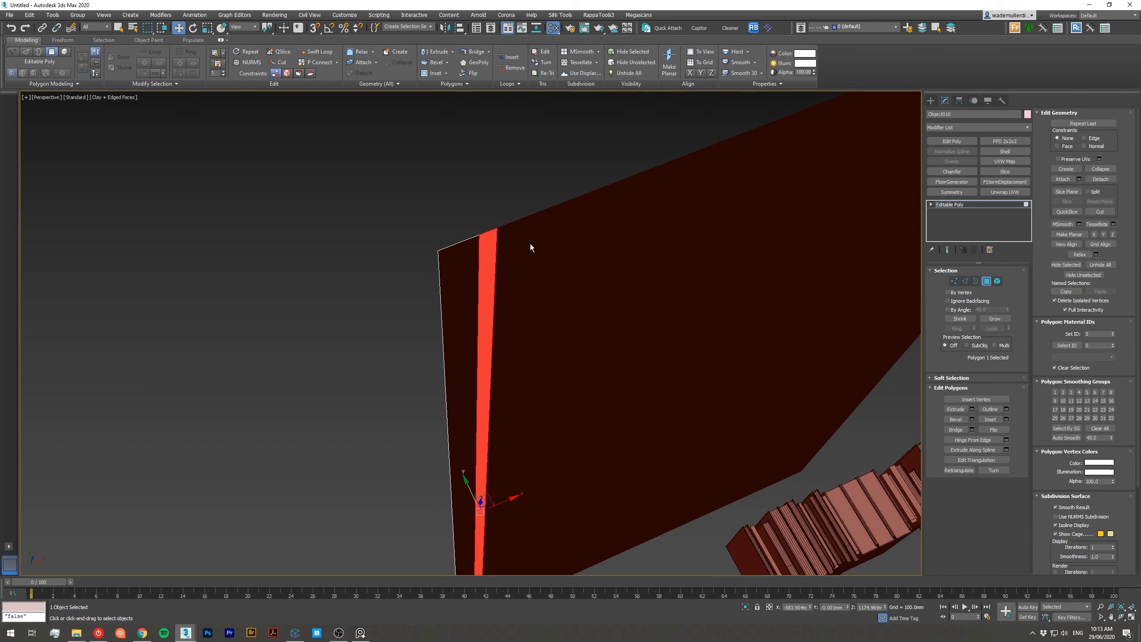
pyautogui.click(1107, 177)
pyautogui.press('Return')
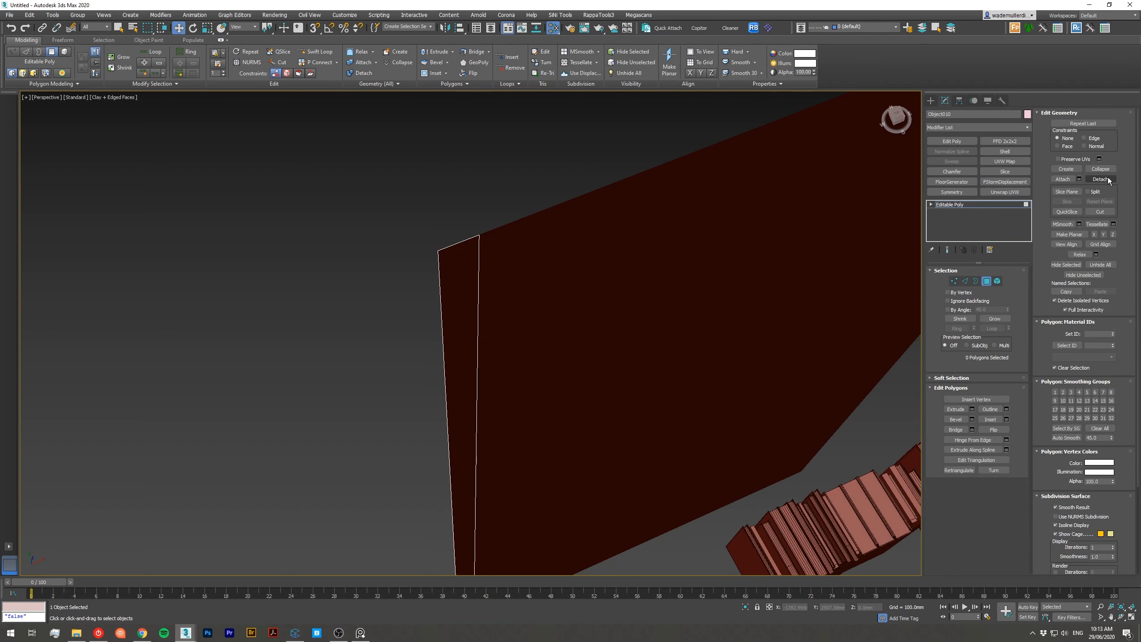
# In the top view, move the 01 Design books group across the panel line to about X -139 mm, Y 159 mm
pyautogui.click(486, 252)
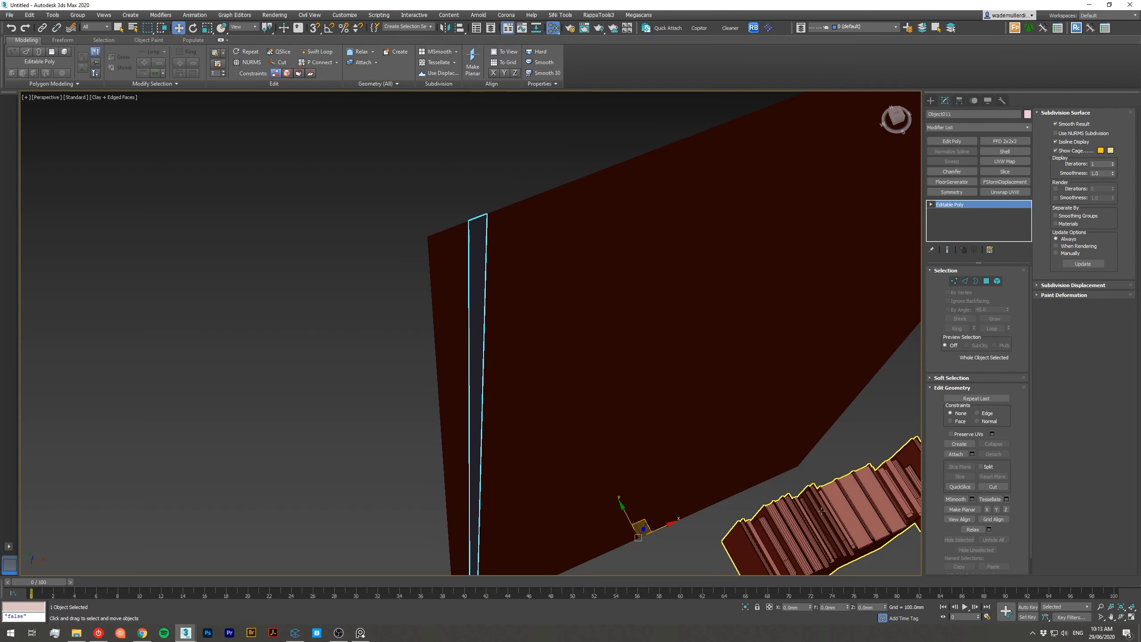
pyautogui.click(793, 517)
pyautogui.press('t')
pyautogui.press('z')
pyautogui.scroll(-6, 638, 438)
pyautogui.moveTo(602, 413); pyautogui.dragTo(651, 399, button='middle')
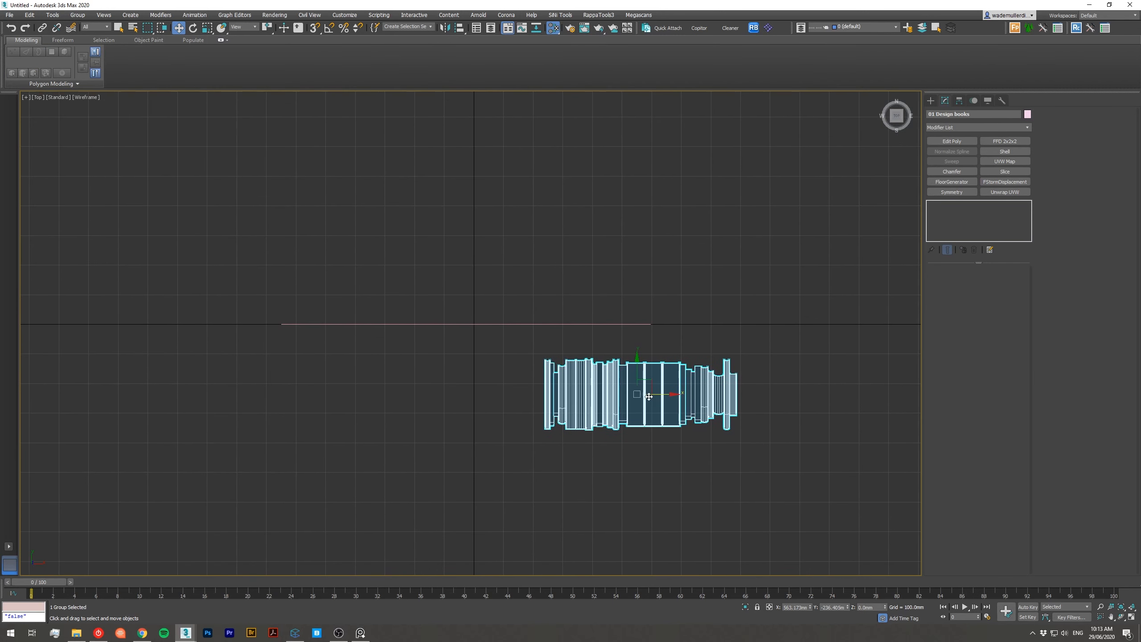
pyautogui.moveTo(651, 386); pyautogui.dragTo(443, 268)
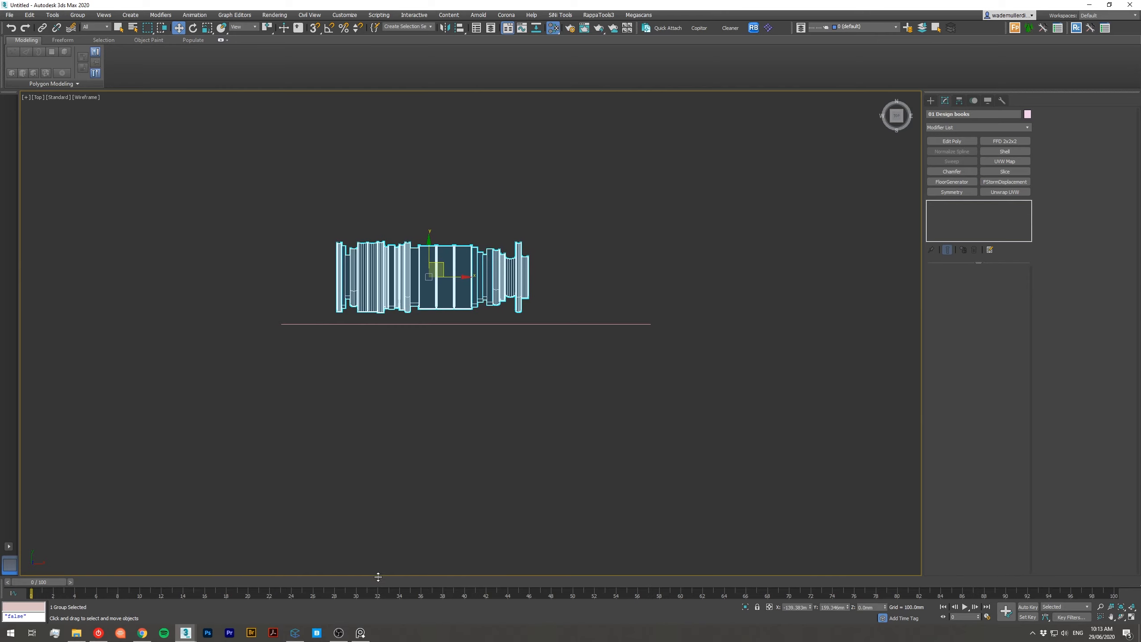
# Bring up the library reference photo and examine the bookshelf's dividers, shelves and overall proportions
pyautogui.click(361, 633)
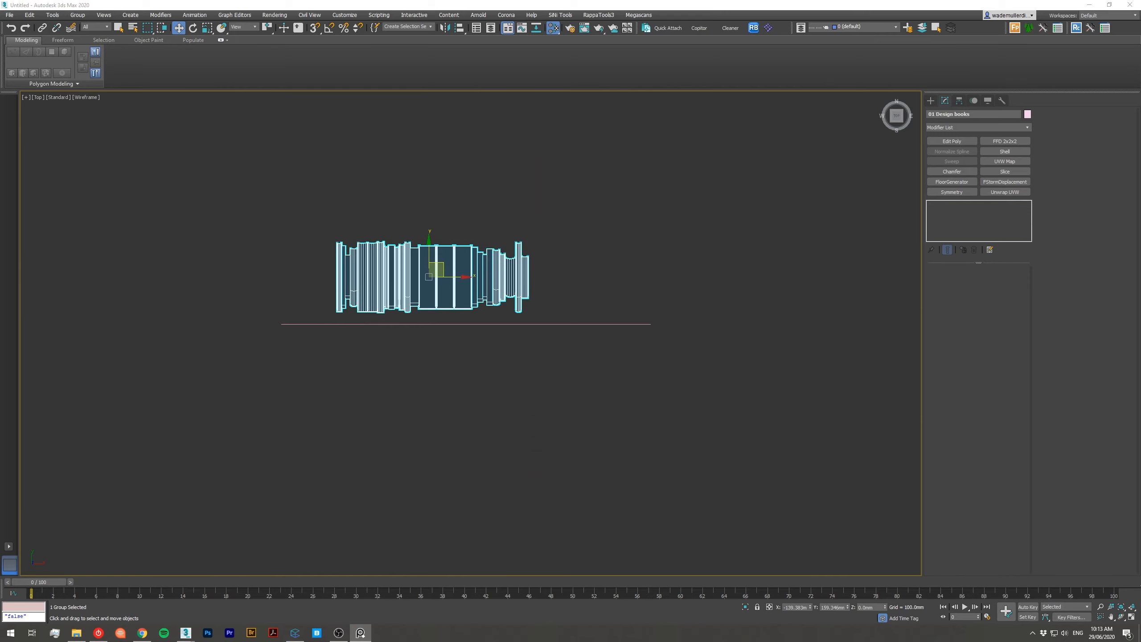
pyautogui.moveTo(1140, 274); pyautogui.dragTo(798, 325, button='right')
pyautogui.scroll(6, 774, 333)
pyautogui.moveTo(921, 377); pyautogui.dragTo(748, 396, button='middle')
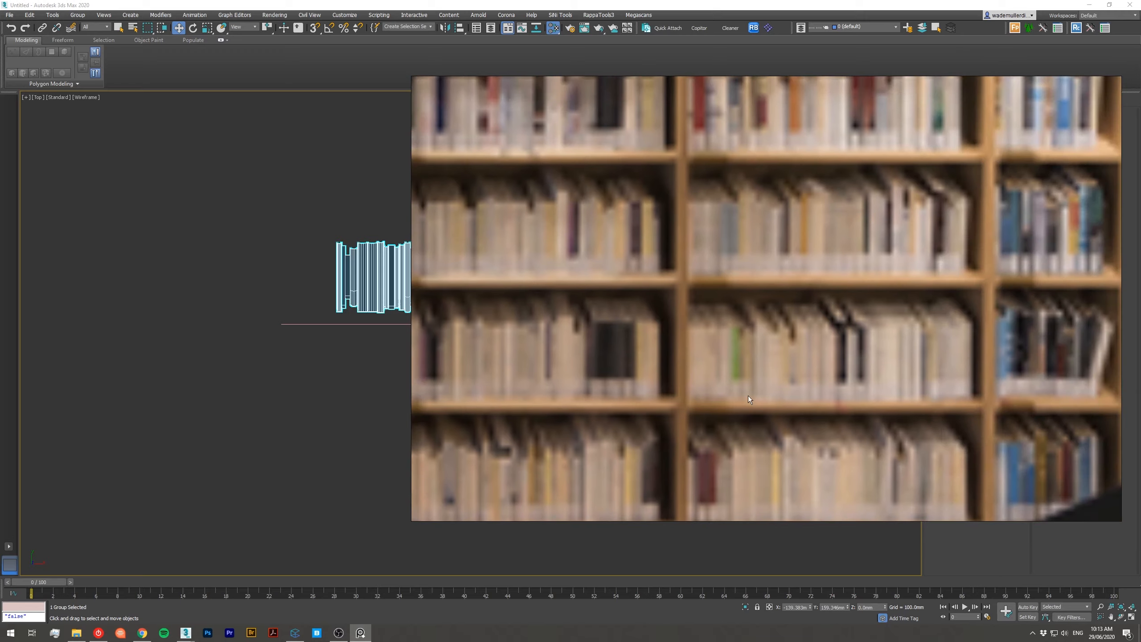
pyautogui.scroll(-5, 984, 393)
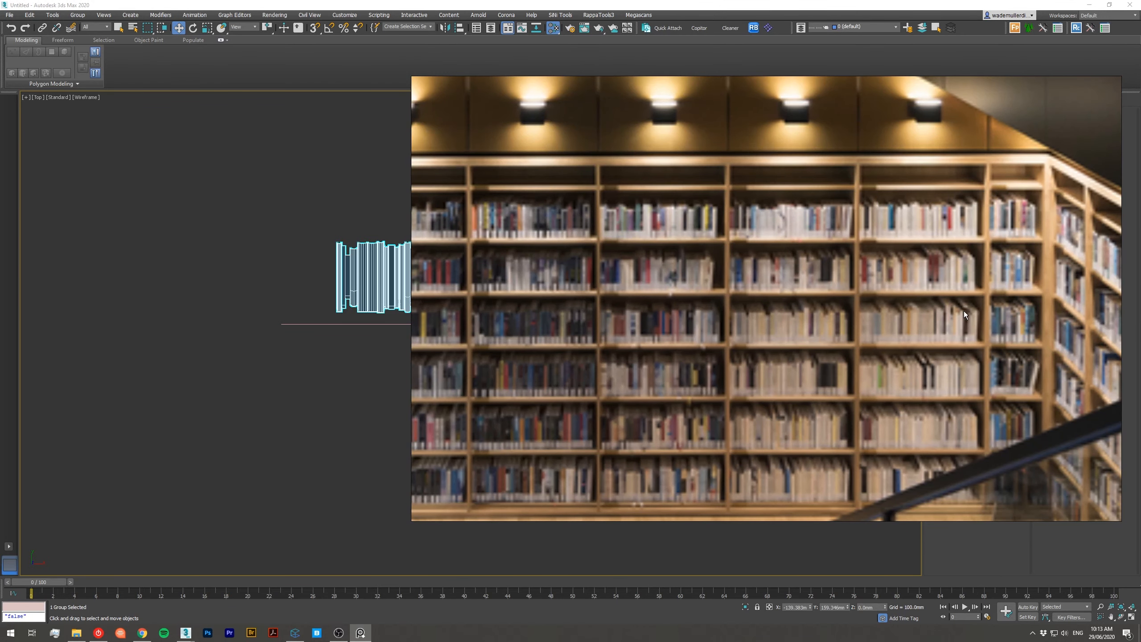
pyautogui.scroll(-1, 964, 311)
pyautogui.scroll(-1, 955, 324)
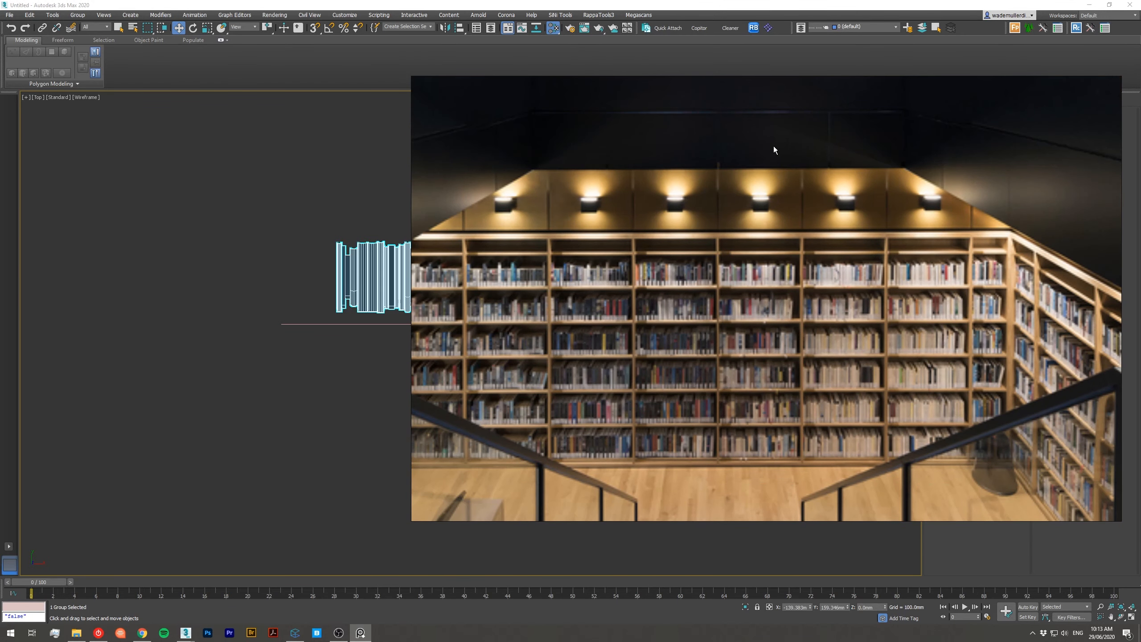
pyautogui.moveTo(774, 146); pyautogui.dragTo(1140, 173, button='right')
# Nudge the design books group closer to the panel line and clear the selection
pyautogui.scroll(-2, 697, 354)
pyautogui.moveTo(511, 276); pyautogui.dragTo(512, 283)
pyautogui.scroll(4, 507, 341)
pyautogui.click(558, 312)
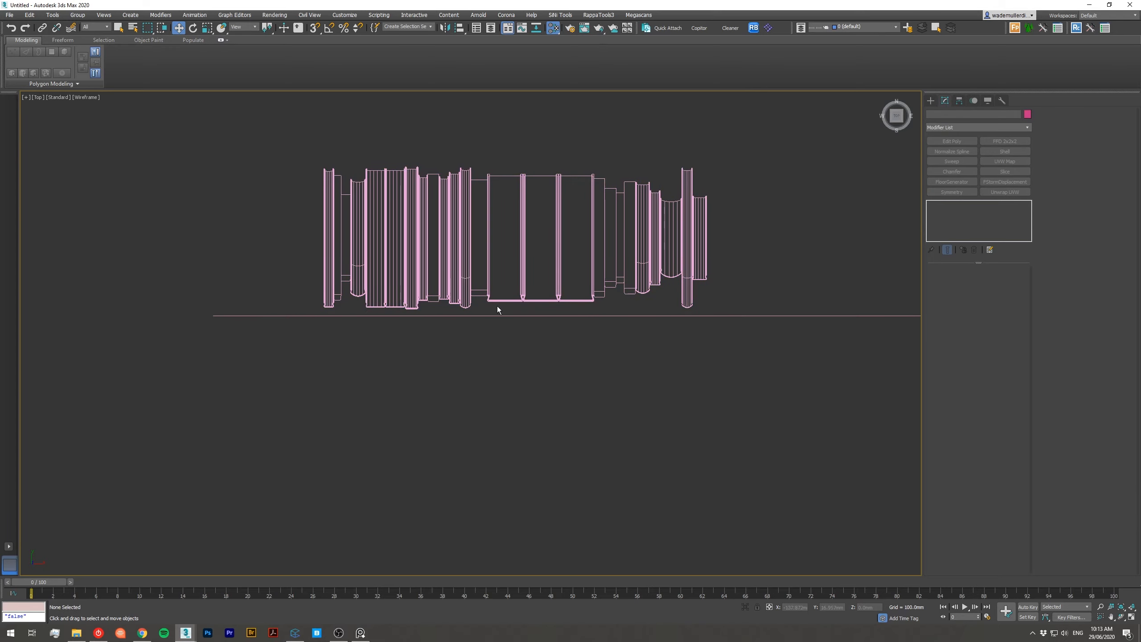
# Apply a Shell modifier to the narrow vertical strip between the main panel and the outer side strip
pyautogui.click(744, 314)
pyautogui.keyDown('alt'); pyautogui.moveTo(744, 314); pyautogui.dragTo(766, 285, button='middle'); pyautogui.keyUp('alt')
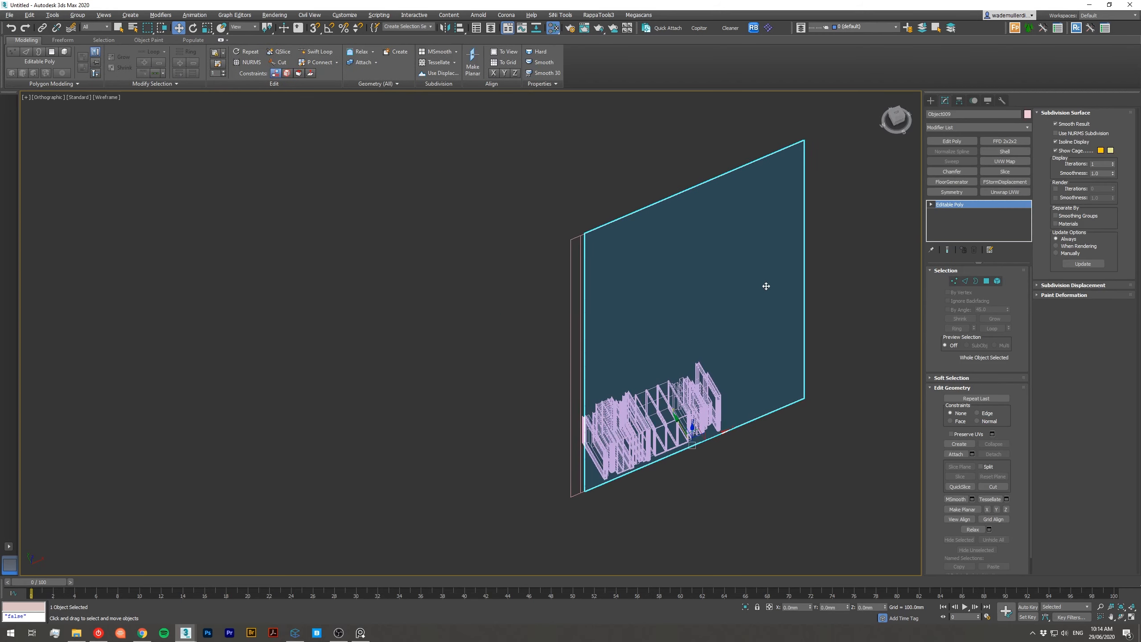
pyautogui.scroll(5, 520, 232)
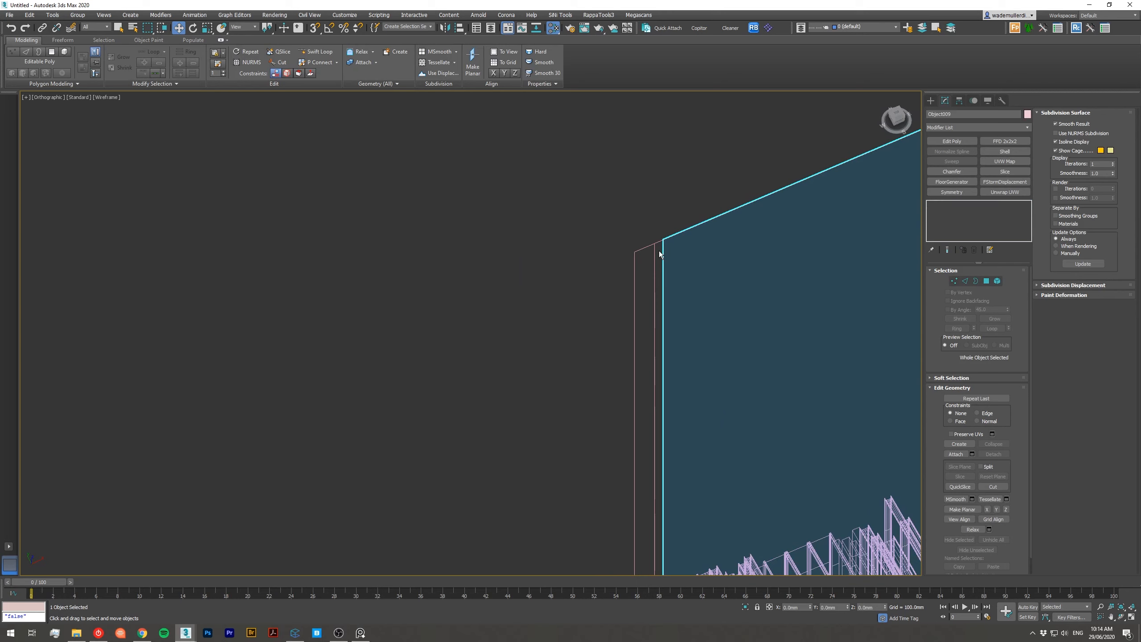
pyautogui.click(659, 251)
pyautogui.click(655, 247)
pyautogui.press('F3')
pyautogui.scroll(-5, 728, 175)
pyautogui.press('F3')
pyautogui.press('F3')
pyautogui.press('F3')
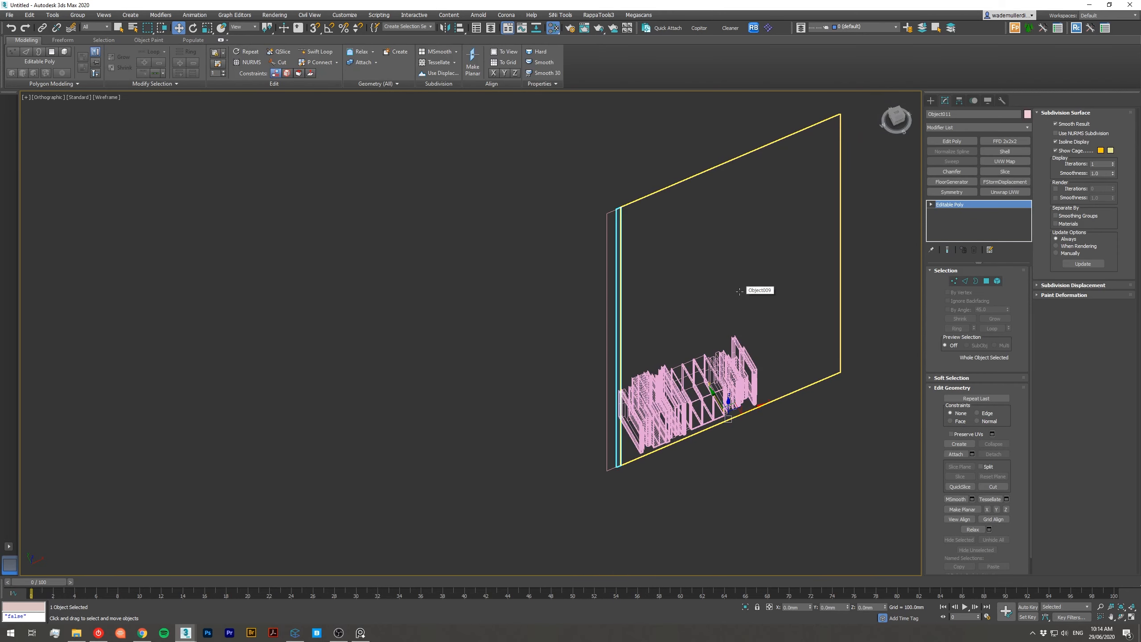
pyautogui.click(1010, 151)
# Set the shell's inner amount to about 283 mm so the divider extends past the books' depth
pyautogui.press('t')
pyautogui.scroll(8, 373, 346)
pyautogui.moveTo(284, 295); pyautogui.dragTo(338, 370, button='middle')
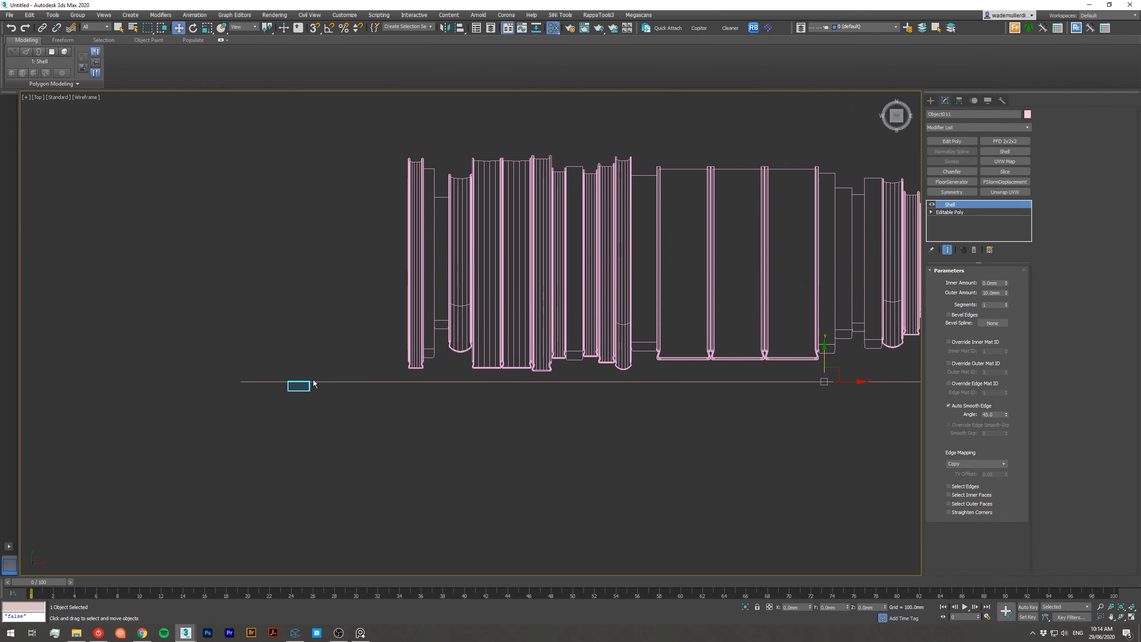
pyautogui.click(1002, 284)
pyautogui.moveTo(1006, 284); pyautogui.dragTo(1003, 259)
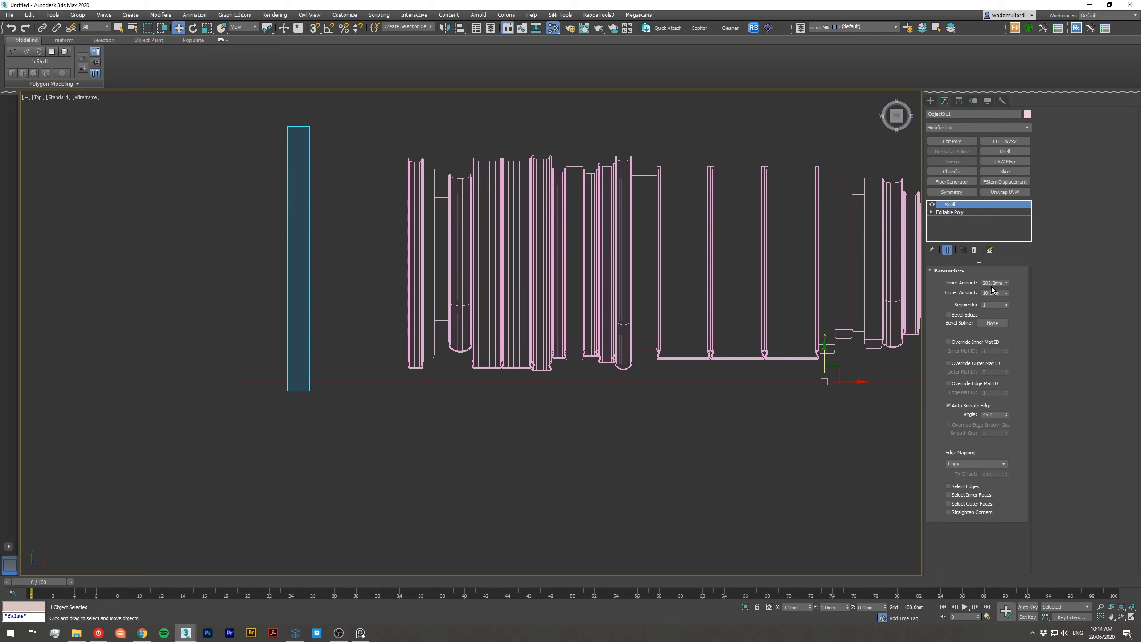
# Set the divider shell's inner amount to 280 mm and check the thickened divider in shaded 3D view
pyautogui.press('Return')
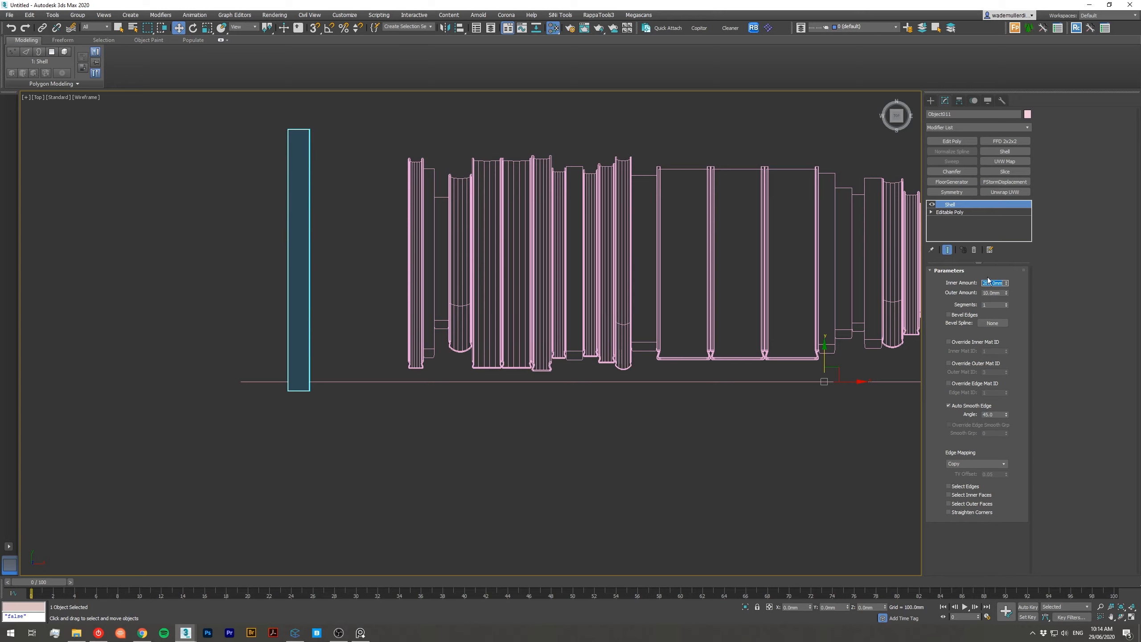
pyautogui.scroll(-4, 658, 317)
pyautogui.keyDown('alt'); pyautogui.moveTo(598, 324); pyautogui.dragTo(624, 272, button='middle'); pyautogui.keyUp('alt')
pyautogui.moveTo(625, 272)
pyautogui.mouseDown(button='middle')
pyautogui.moveTo(605, 365)
pyautogui.moveTo(546, 365)
pyautogui.moveTo(620, 337)
pyautogui.moveTo(559, 392)
pyautogui.mouseUp(button='middle')
pyautogui.scroll(-5, 605, 365)
pyautogui.press('F3')
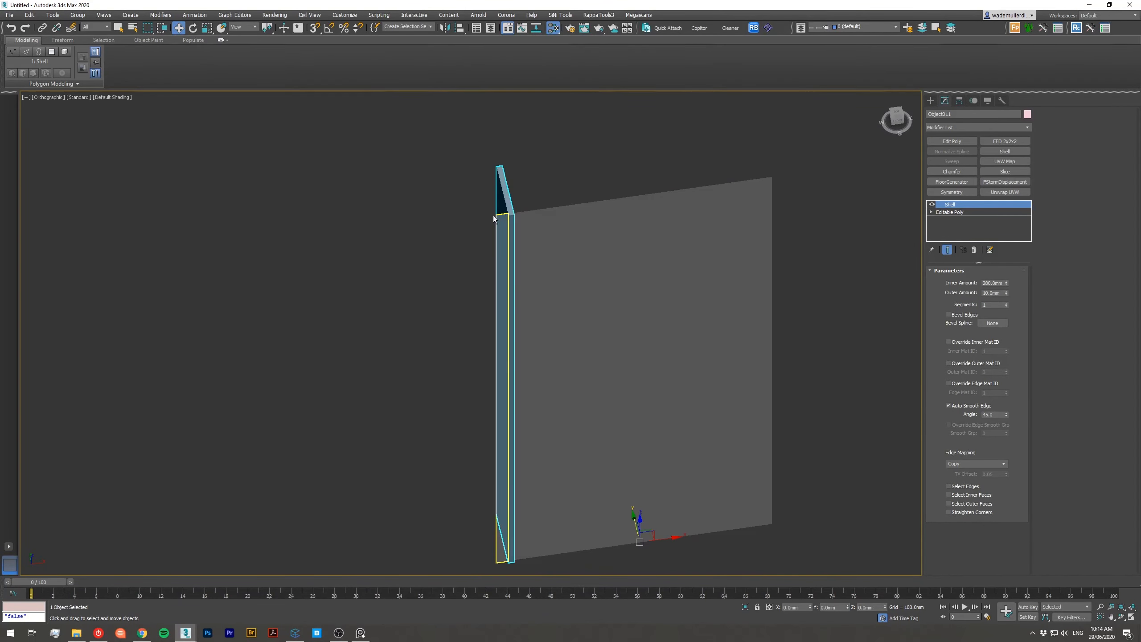
pyautogui.scroll(4, 508, 214)
pyautogui.scroll(-1, 509, 214)
# Add a horizontal edge loop just above the main panel's bottom edge with Swift Loop
pyautogui.click(545, 223)
pyautogui.scroll(-4, 590, 283)
pyautogui.keyDown('alt'); pyautogui.moveTo(626, 327); pyautogui.dragTo(646, 367, button='middle'); pyautogui.keyUp('alt')
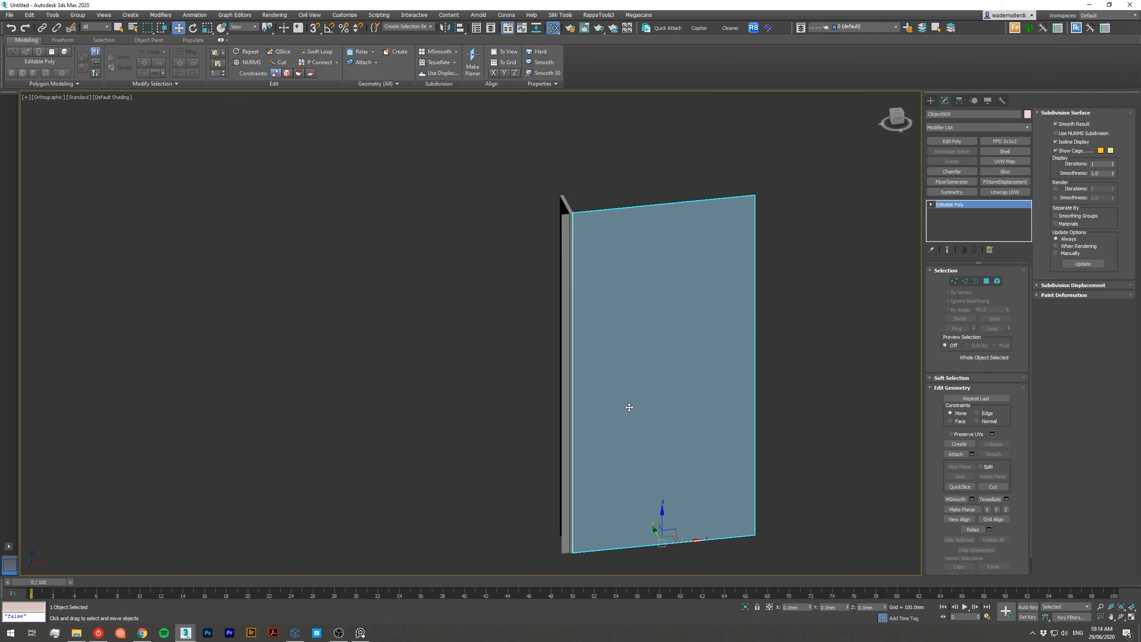
pyautogui.scroll(4, 647, 367)
pyautogui.scroll(-4, 590, 337)
pyautogui.moveTo(654, 446); pyautogui.dragTo(607, 360, button='middle')
pyautogui.click(596, 344)
pyautogui.scroll(3, 607, 360)
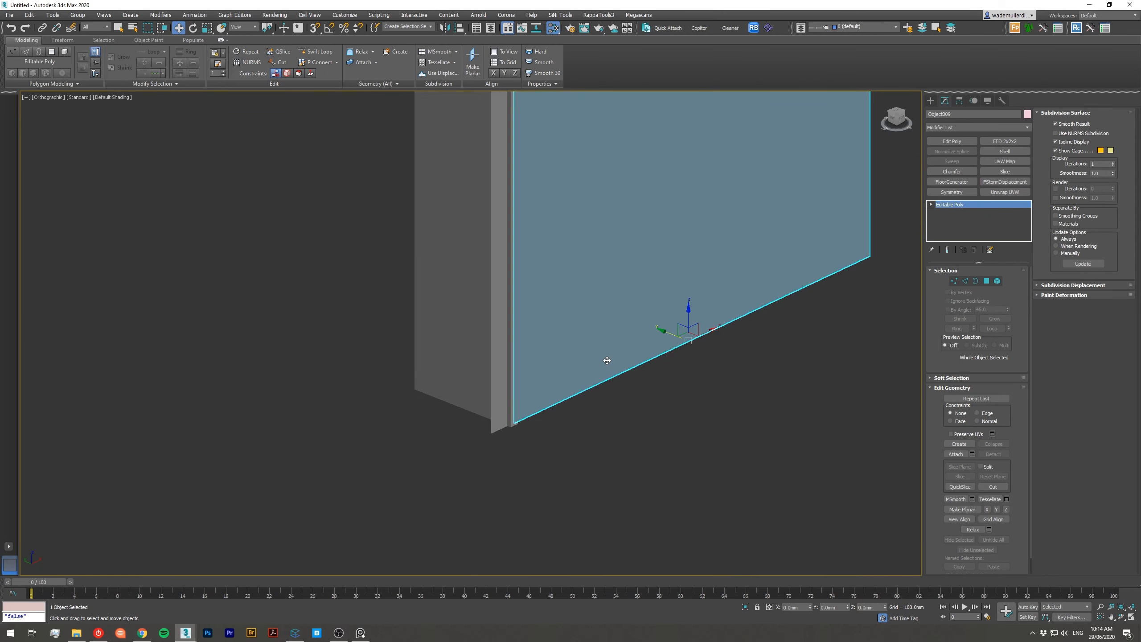
pyautogui.press('t')
pyautogui.moveTo(537, 395); pyautogui.dragTo(594, 412, button='middle')
pyautogui.press('F3')
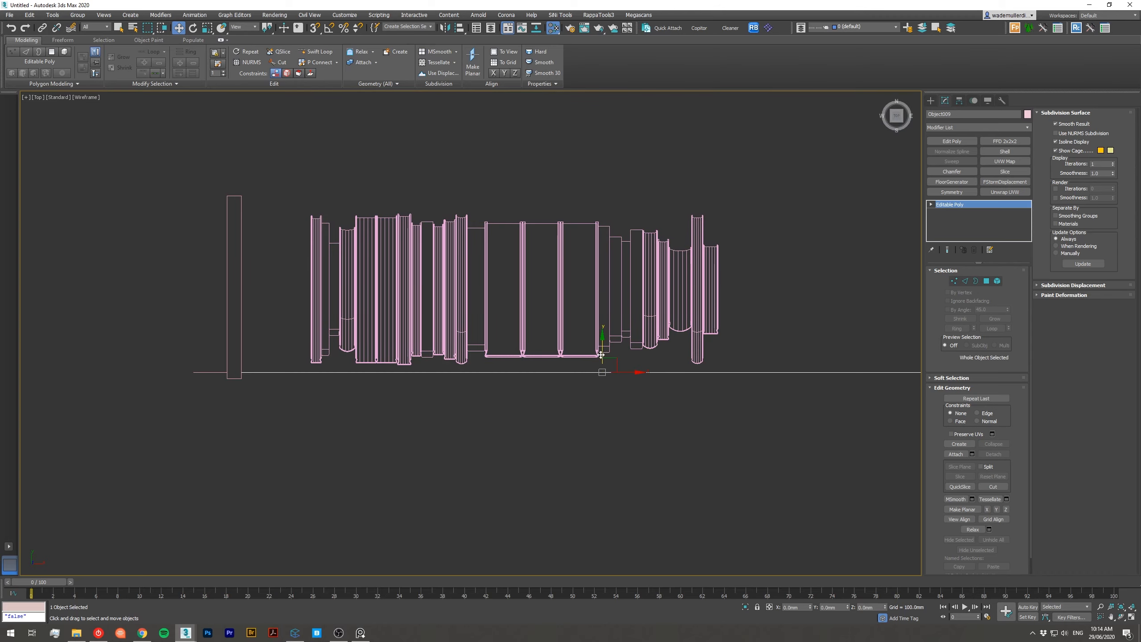
pyautogui.keyDown('alt'); pyautogui.moveTo(750, 355); pyautogui.dragTo(714, 366, button='middle'); pyautogui.keyUp('alt')
pyautogui.keyDown('alt'); pyautogui.moveTo(592, 462); pyautogui.dragTo(582, 441, button='middle'); pyautogui.keyUp('alt')
pyautogui.scroll(2, 582, 441)
pyautogui.click(316, 51)
pyautogui.press('F3')
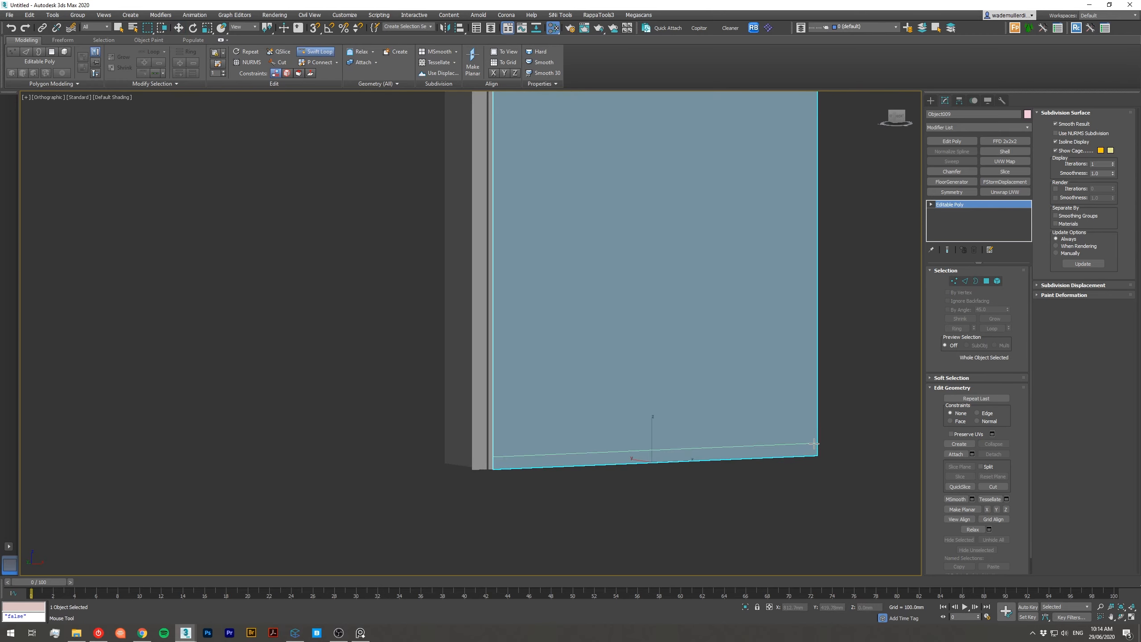
pyautogui.press('w')
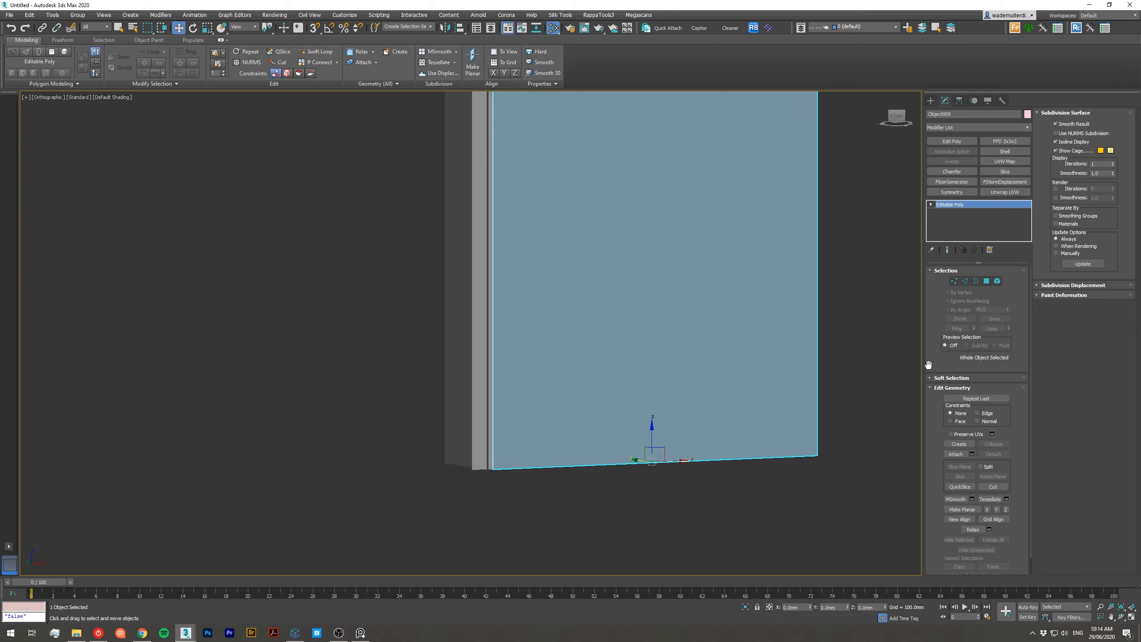
# Set the viewport to a perspective view with Clay shading and edged faces
pyautogui.press('F3')
pyautogui.click(95, 98)
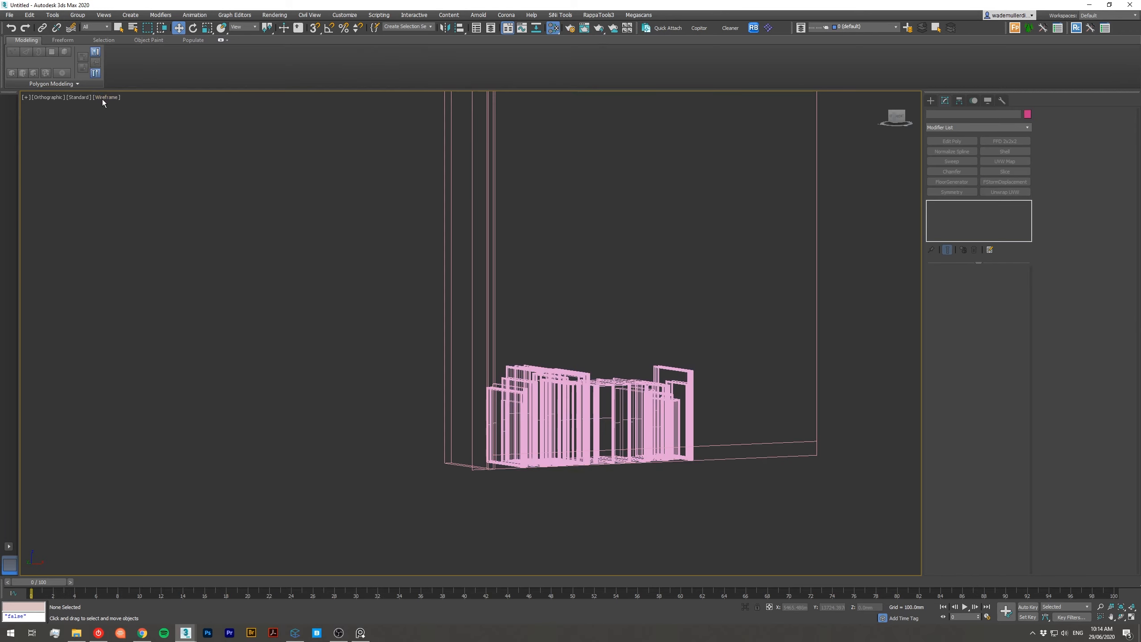
pyautogui.click(102, 99)
pyautogui.click(158, 233)
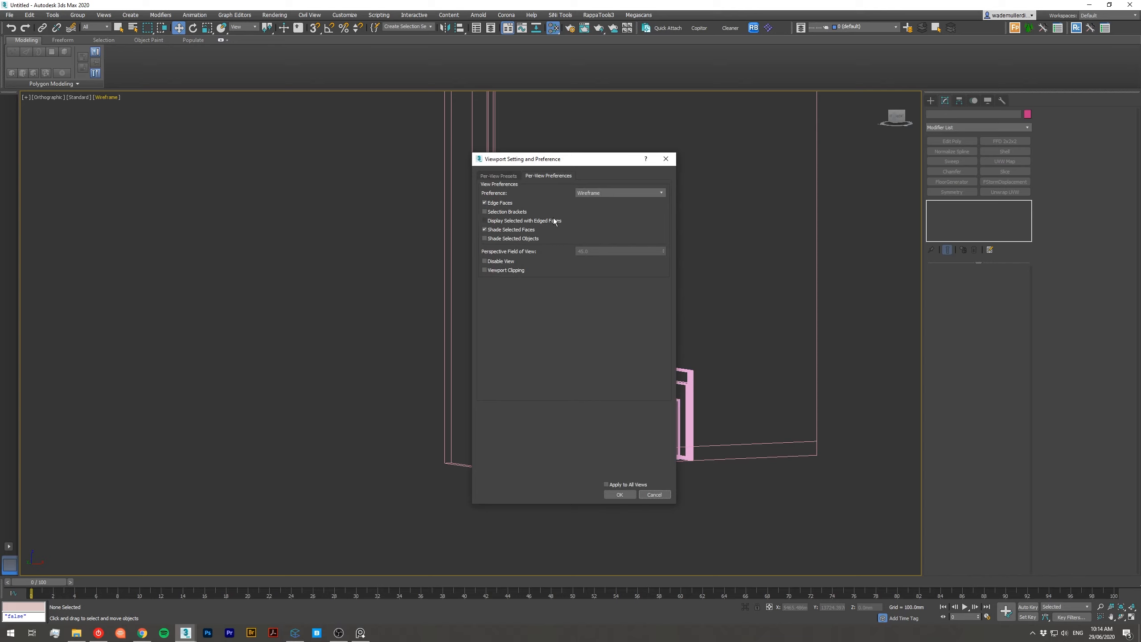
pyautogui.click(666, 159)
pyautogui.click(110, 98)
pyautogui.click(134, 155)
pyautogui.press('F3')
pyautogui.press('F3')
pyautogui.keyDown('alt'); pyautogui.moveTo(499, 431); pyautogui.dragTo(459, 335, button='middle'); pyautogui.keyUp('alt')
pyautogui.press('p')
pyautogui.scroll(-5, 460, 336)
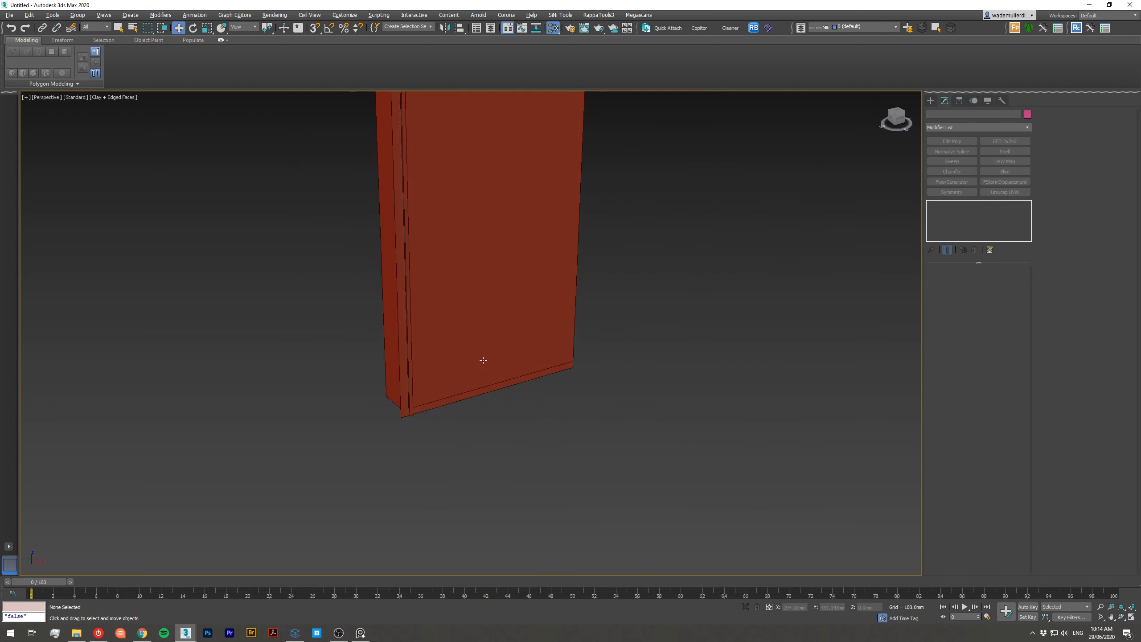
# Detach the narrow bottom polygon of the main panel as a separate object, keeping the default name
pyautogui.scroll(3, 483, 361)
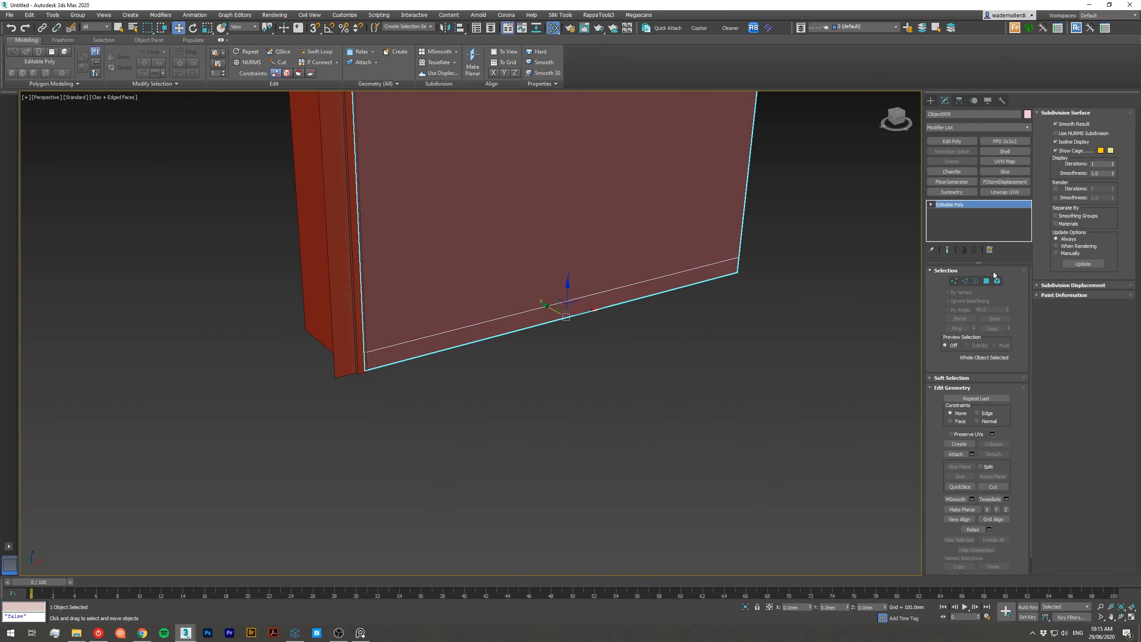
pyautogui.click(988, 280)
pyautogui.click(673, 292)
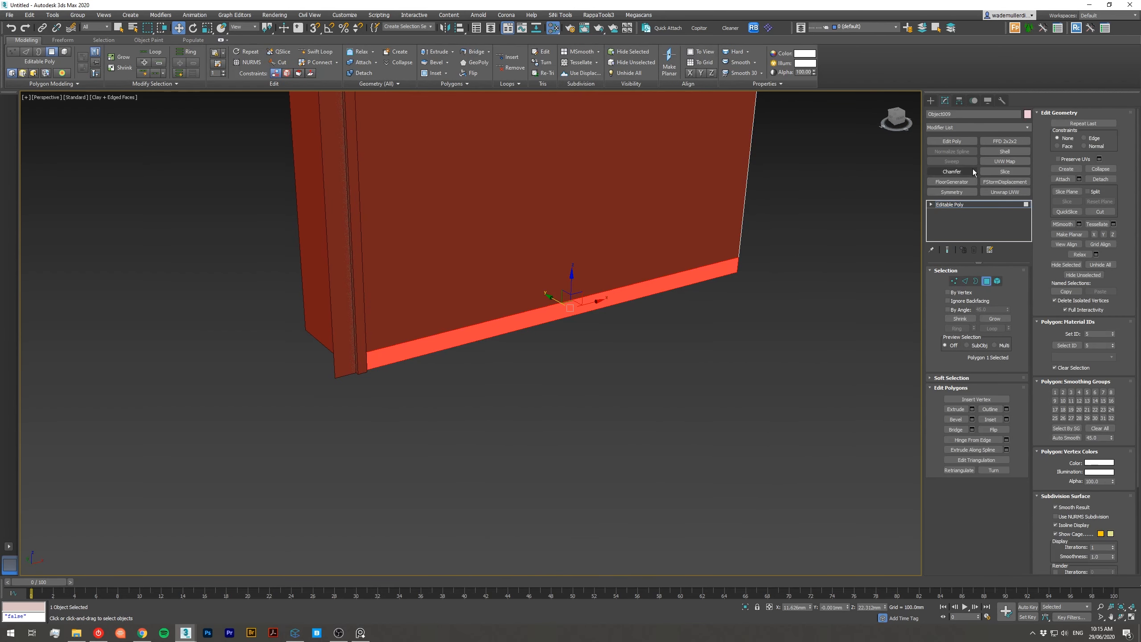
pyautogui.click(1101, 178)
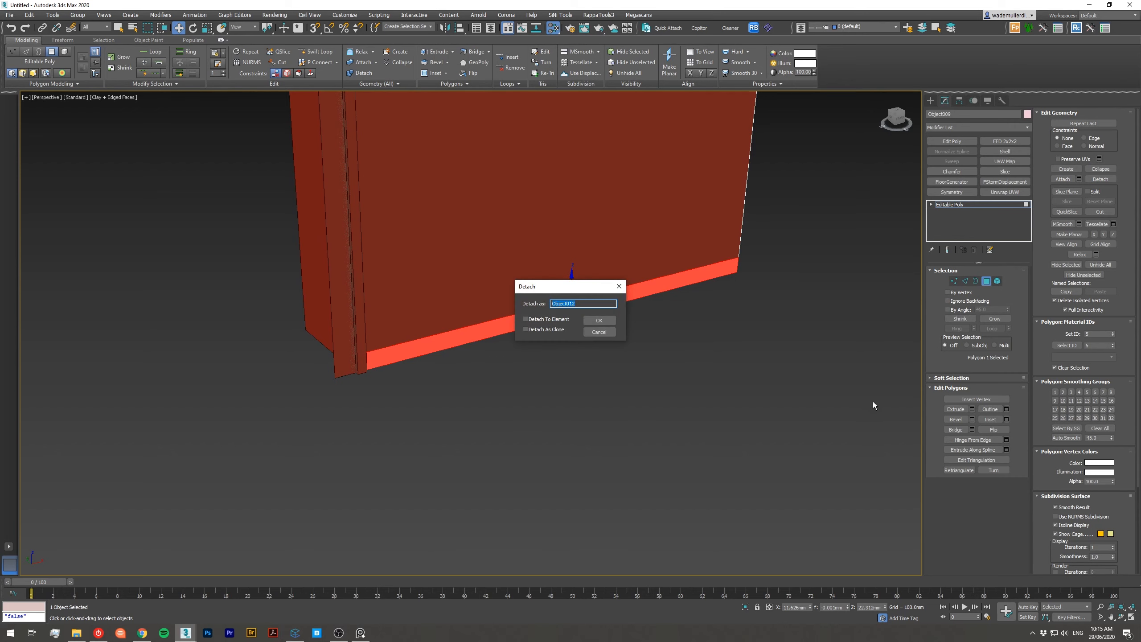
pyautogui.click(612, 322)
pyautogui.scroll(5, 612, 333)
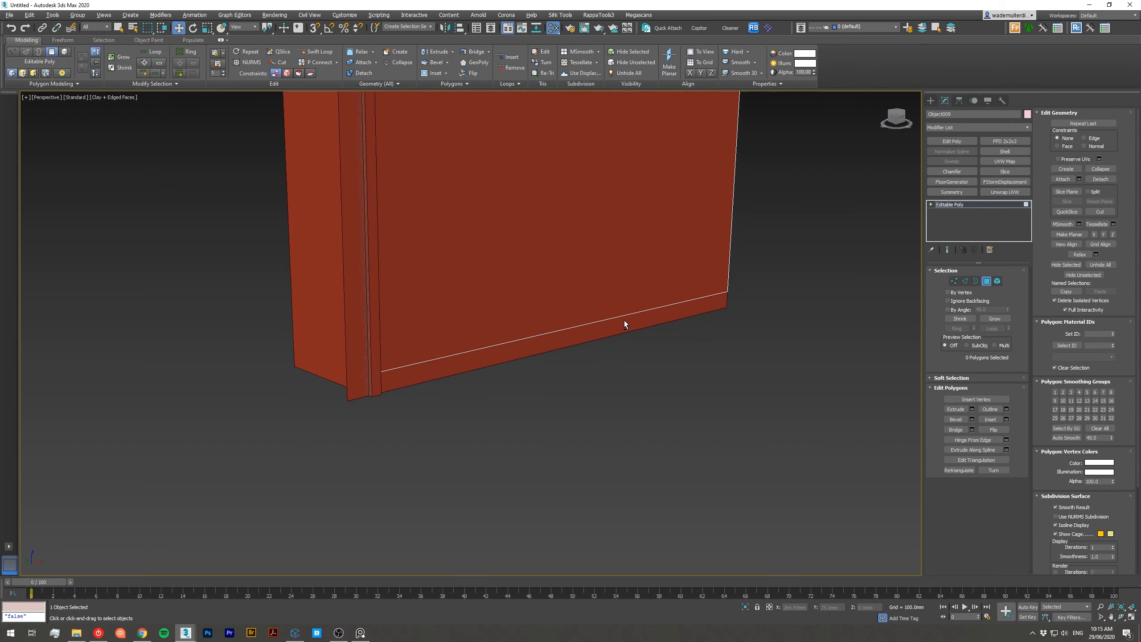
pyautogui.click(987, 284)
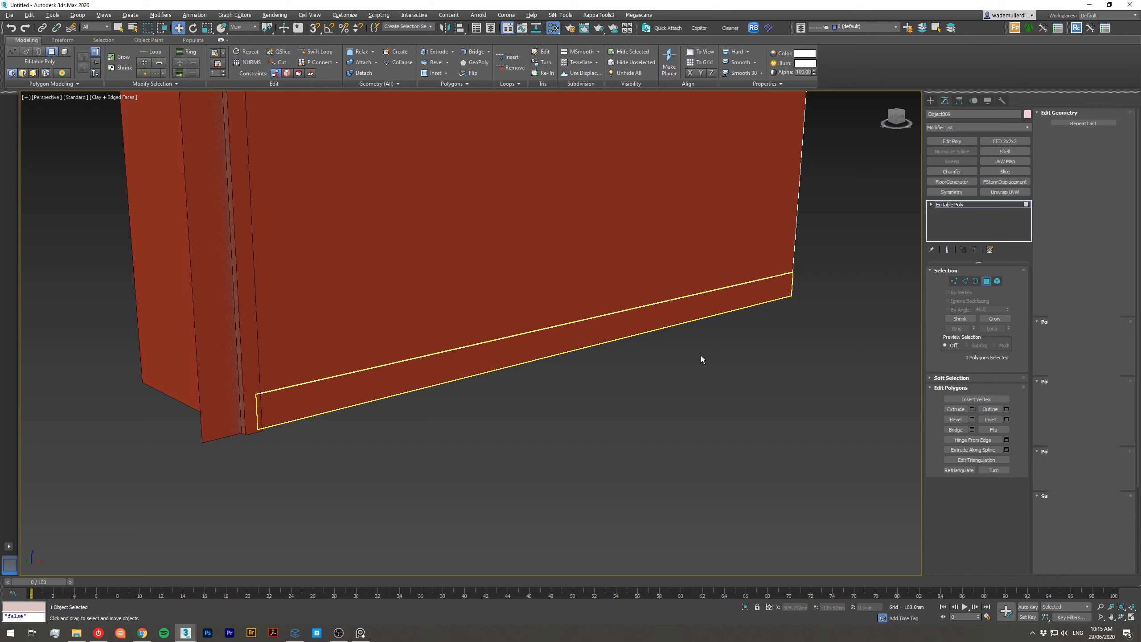
# Move the detached bottom strip about 21 mm along Y, setting it back from the main panel toward the books
pyautogui.click(709, 314)
pyautogui.keyDown('alt'); pyautogui.moveTo(644, 380); pyautogui.dragTo(632, 330, button='middle'); pyautogui.keyUp('alt')
pyautogui.scroll(3, 632, 330)
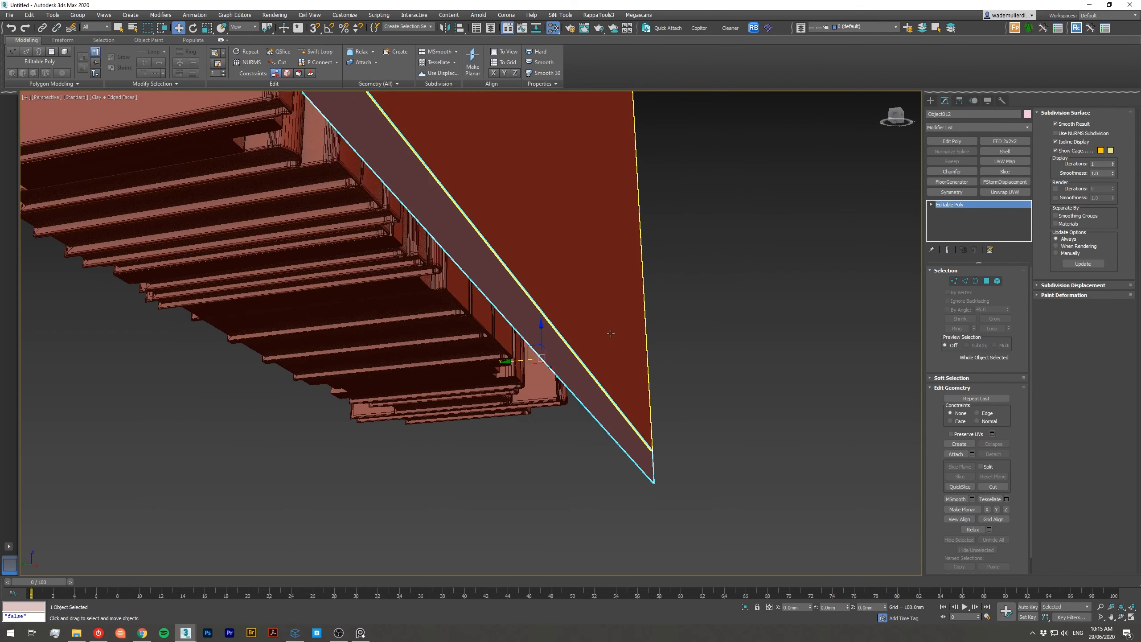
pyautogui.moveTo(538, 362); pyautogui.dragTo(508, 373)
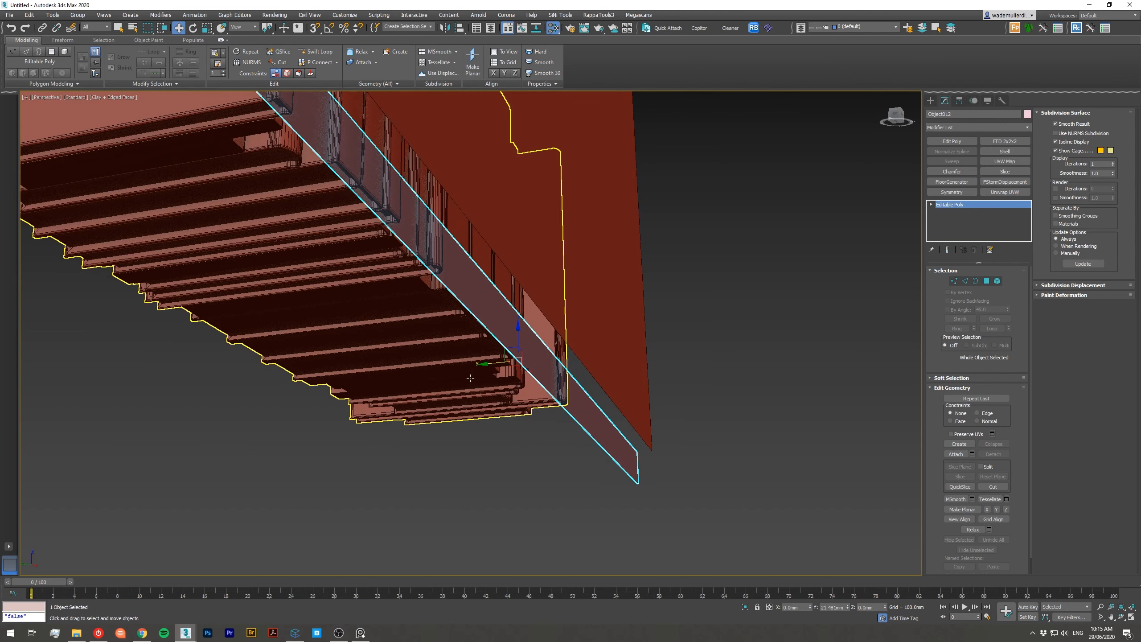
# Raise the design books group about 122 mm along Z, clear of the detached bottom strip
pyautogui.click(545, 320)
pyautogui.scroll(-3, 471, 240)
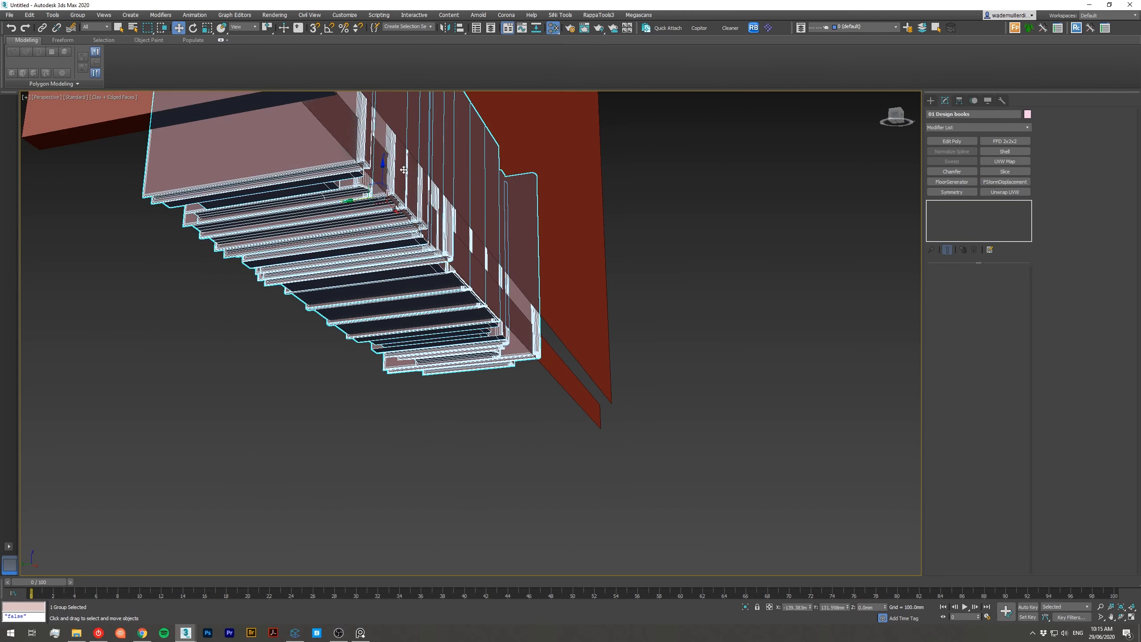
pyautogui.moveTo(387, 170); pyautogui.dragTo(433, 69)
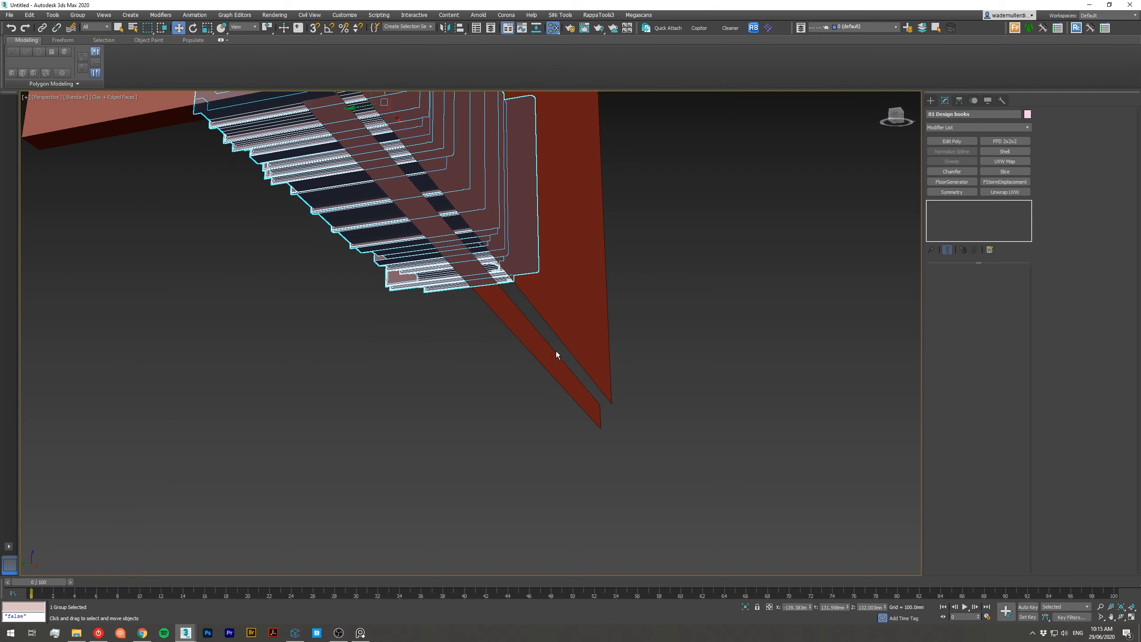
# Apply a Shell modifier to the detached bottom strip with a 280 mm inner amount and 0 mm outer amount
pyautogui.click(603, 354)
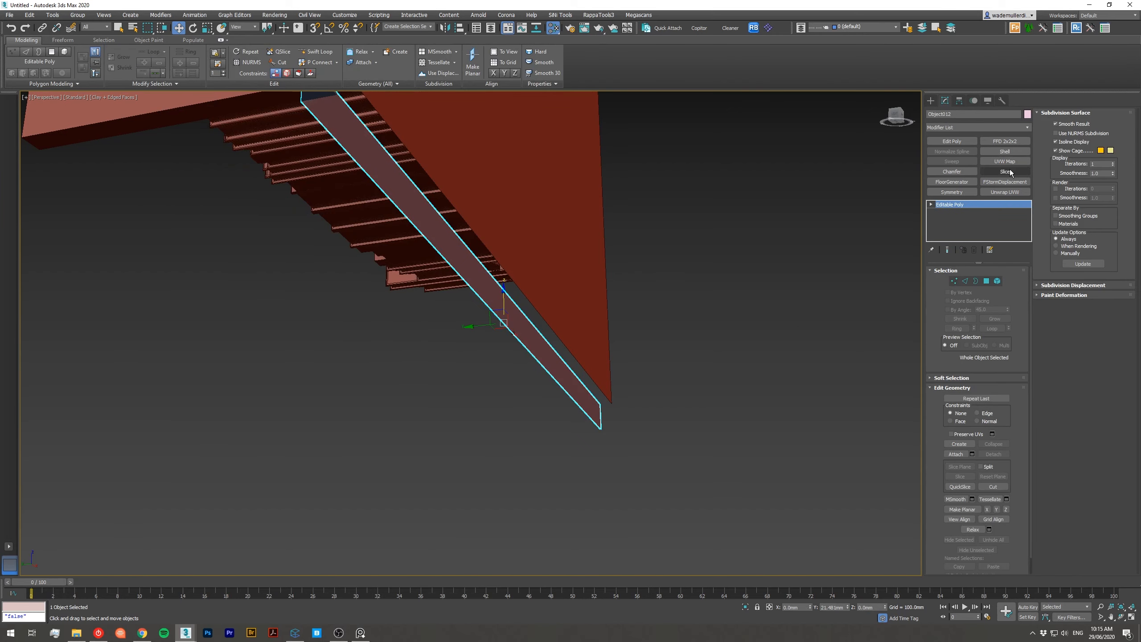
pyautogui.keyDown('alt'); pyautogui.moveTo(756, 326); pyautogui.dragTo(739, 368, button='middle'); pyautogui.keyUp('alt')
pyautogui.keyDown('alt'); pyautogui.moveTo(668, 299); pyautogui.dragTo(698, 304, button='middle'); pyautogui.keyUp('alt')
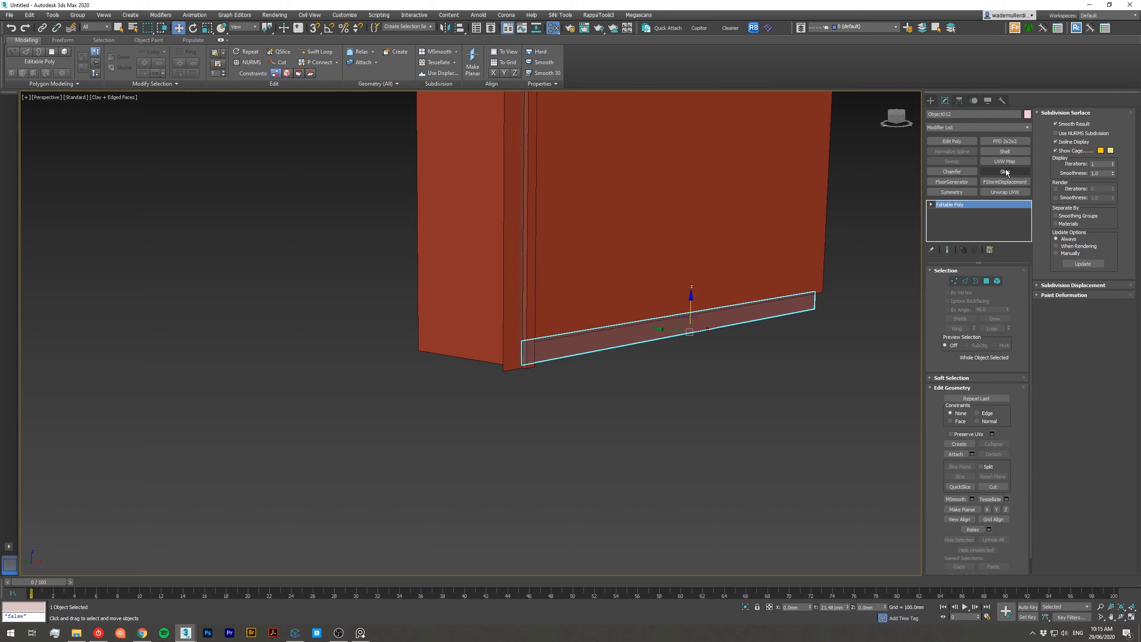
pyautogui.click(1009, 153)
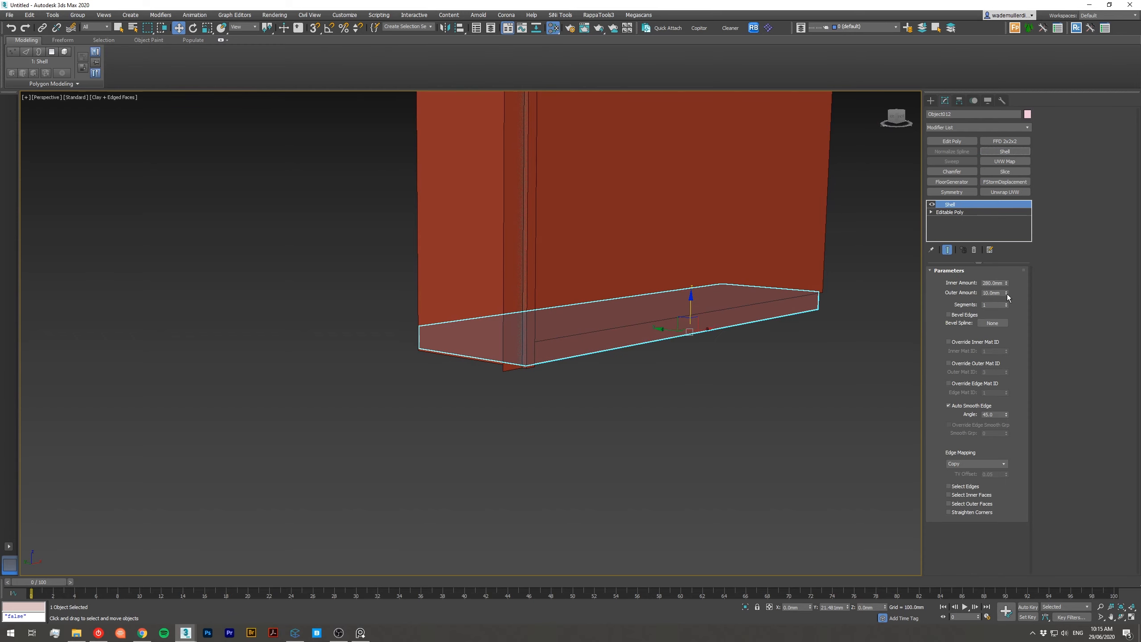
pyautogui.rightClick(1007, 295)
# Convert the shelled bottom shelf to an Editable Poly
pyautogui.keyDown('alt'); pyautogui.moveTo(719, 324); pyautogui.dragTo(640, 354, button='middle'); pyautogui.keyUp('alt')
pyautogui.rightClick(640, 354)
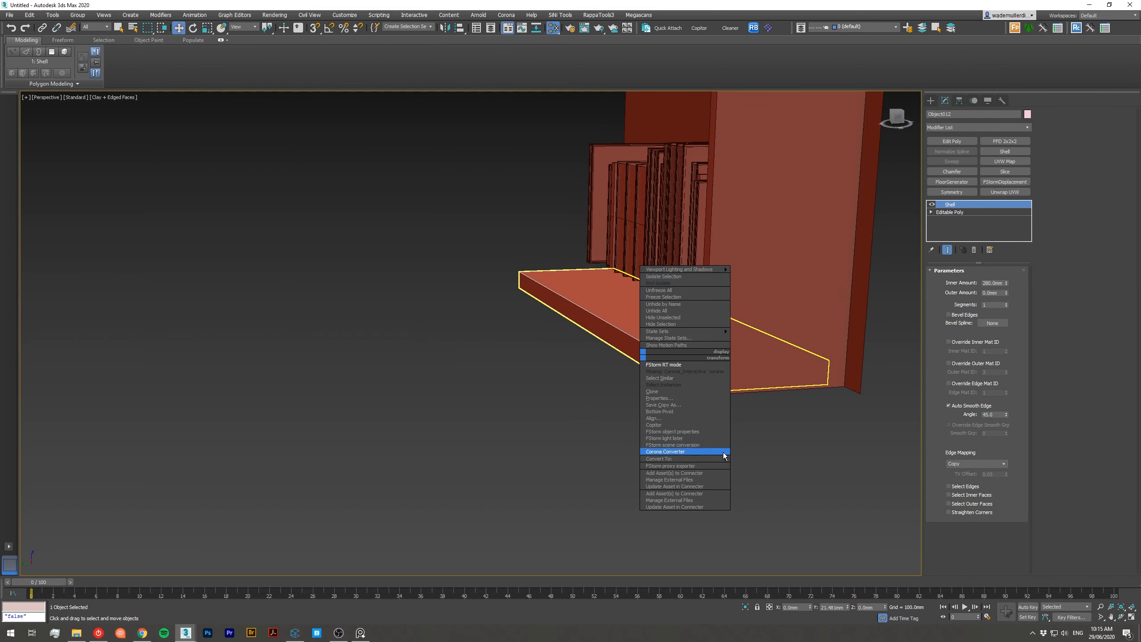
pyautogui.moveTo(725, 459)
pyautogui.click(761, 469)
pyautogui.hotkey('ctrl', 'z')
pyautogui.rightClick(763, 469)
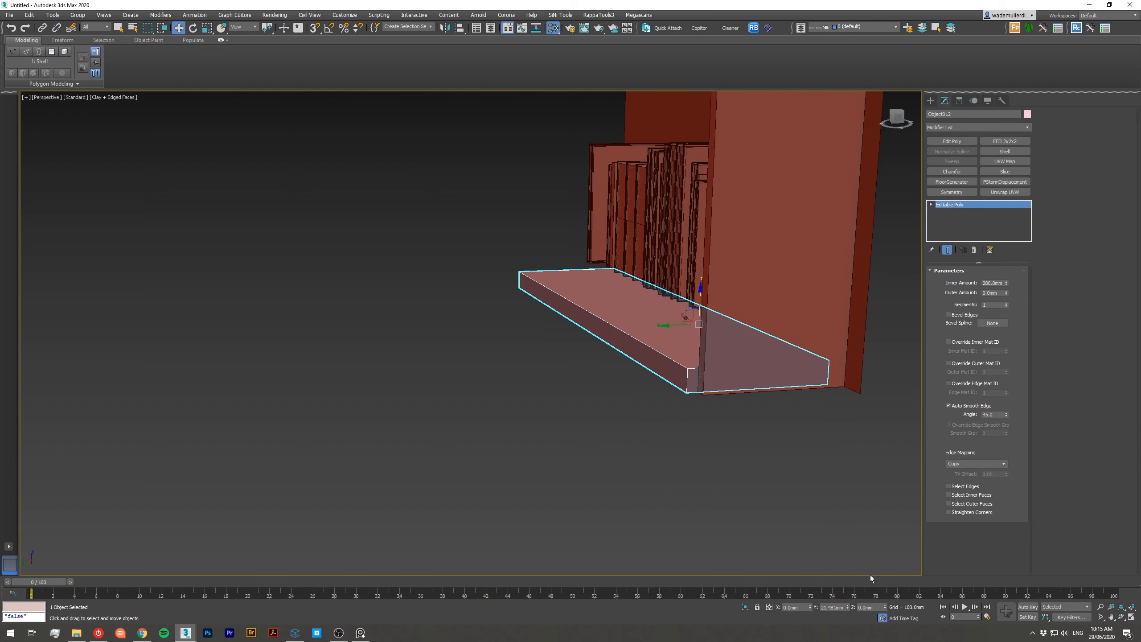
# Move the bottom shelf's four rear vertices inward in the left view to line up with the divider's back edge
pyautogui.click(959, 280)
pyautogui.press('f')
pyautogui.press('z')
pyautogui.scroll(-3, 803, 314)
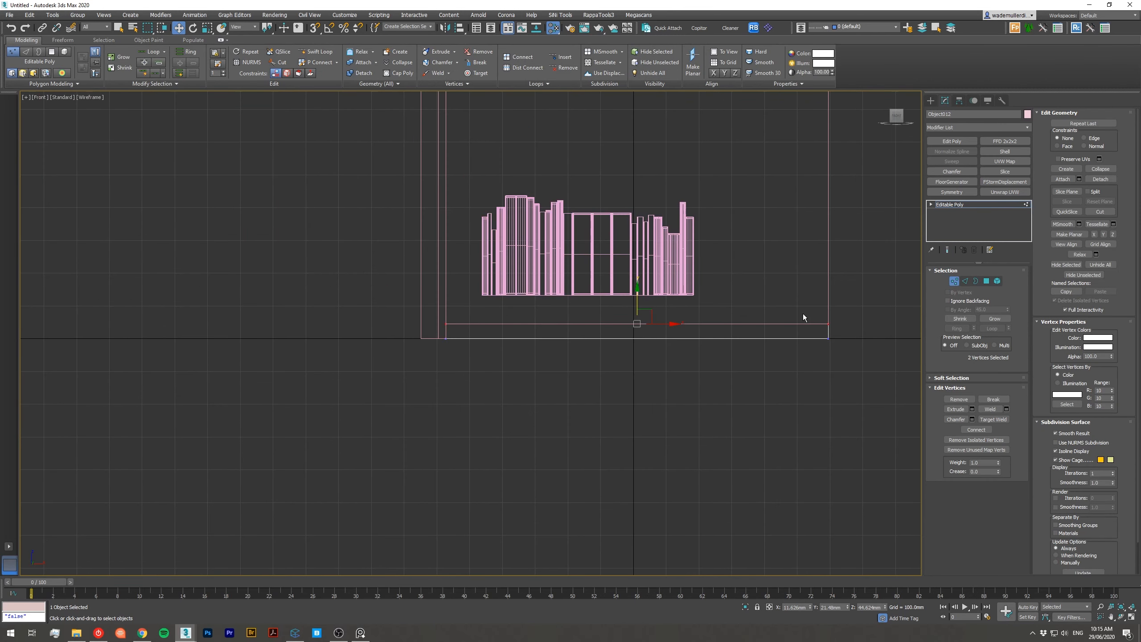
pyautogui.press('l')
pyautogui.scroll(6, 548, 358)
pyautogui.press('F3')
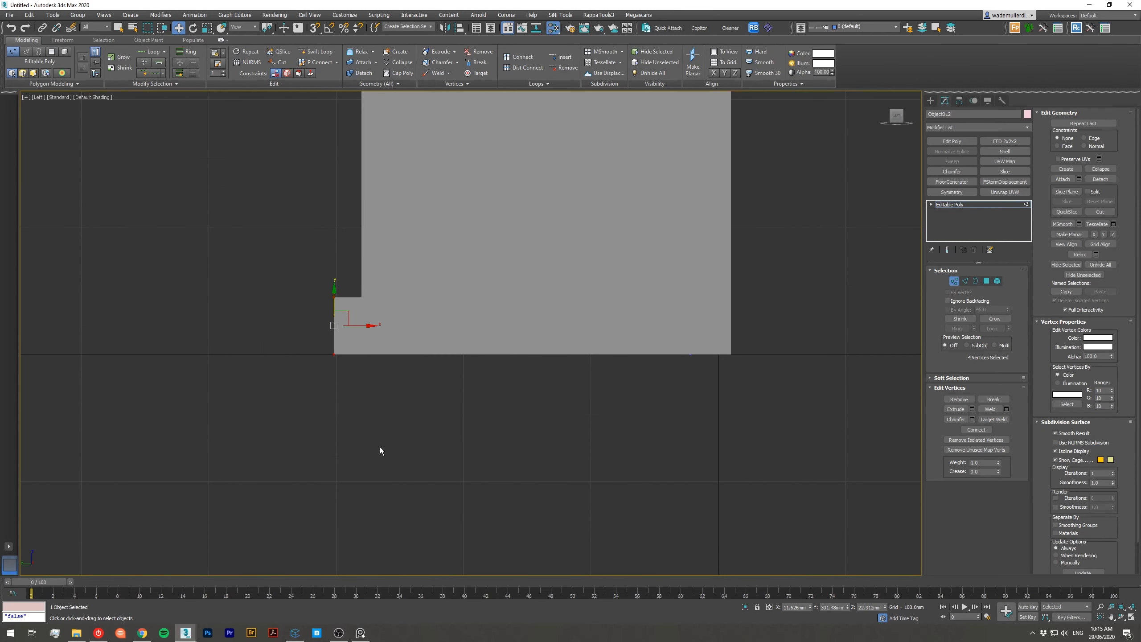
pyautogui.moveTo(380, 451); pyautogui.dragTo(380, 450)
pyautogui.press('F3')
pyautogui.moveTo(354, 325); pyautogui.dragTo(382, 326)
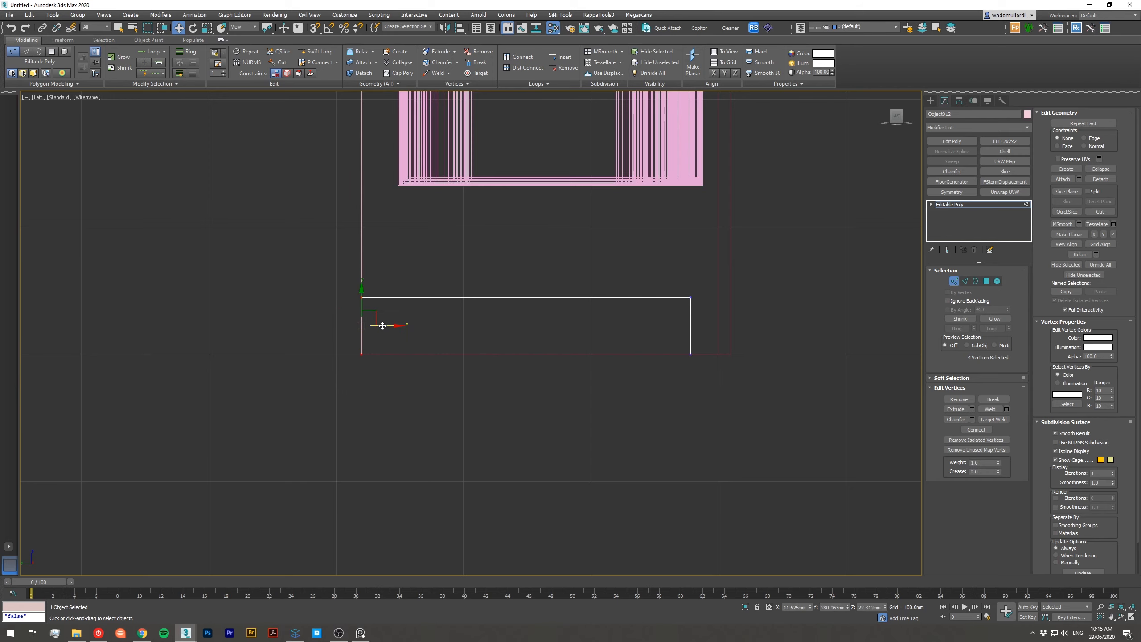
# Examine the bottom shelf in perspective and consult the library reference photo
pyautogui.press('p')
pyautogui.press('z')
pyautogui.scroll(-4, 593, 380)
pyautogui.keyDown('alt'); pyautogui.moveTo(664, 381); pyautogui.dragTo(581, 430, button='middle'); pyautogui.keyUp('alt')
pyautogui.click(360, 634)
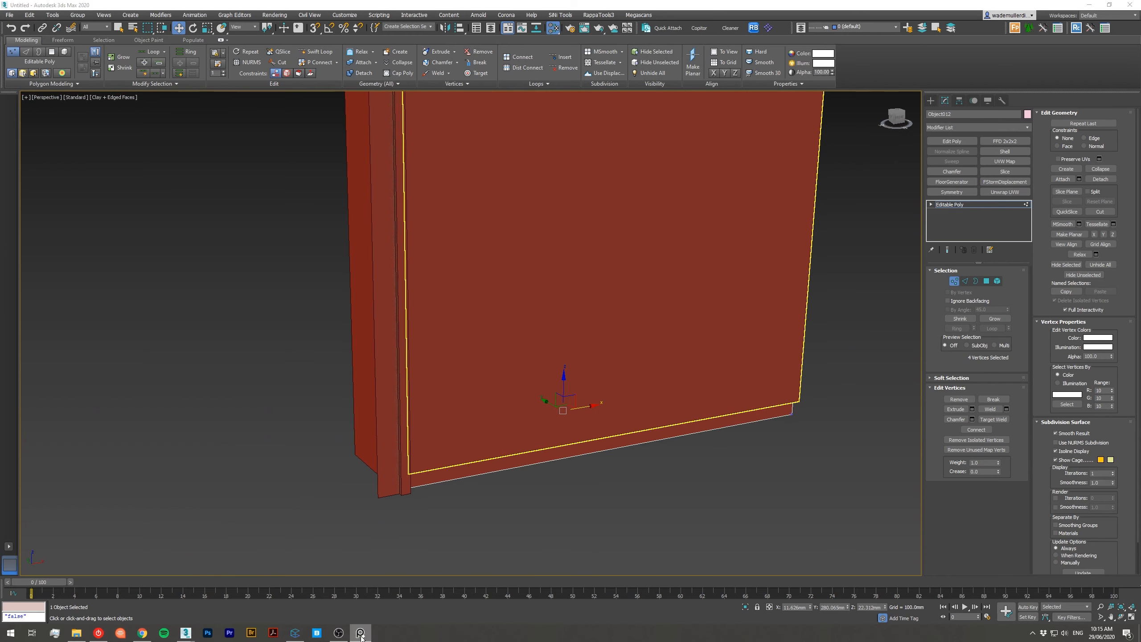
pyautogui.click(361, 634)
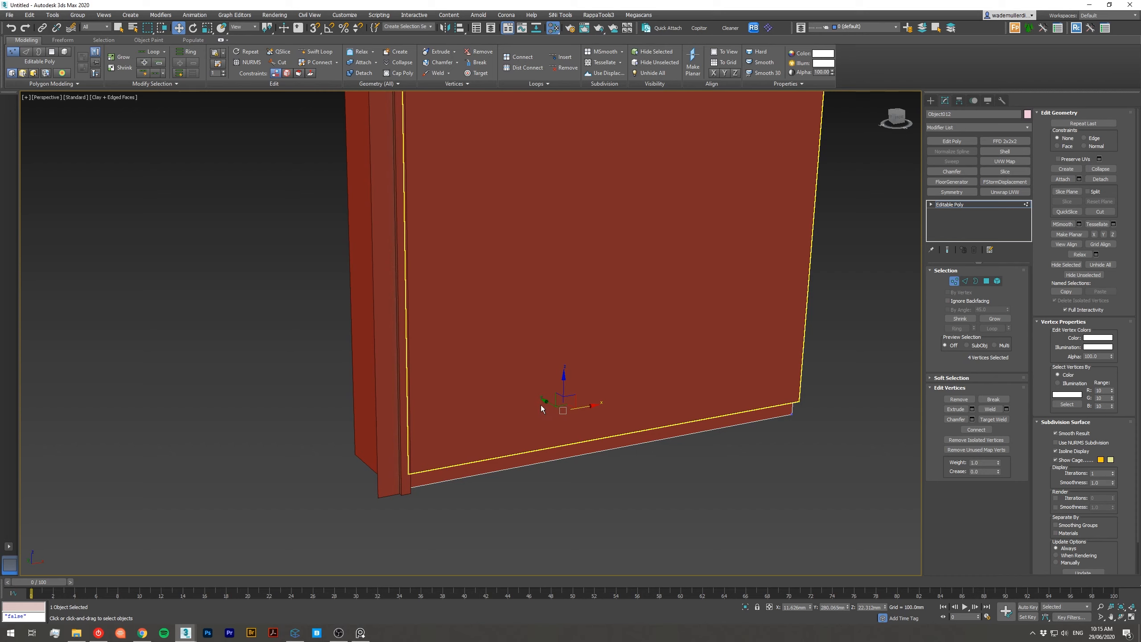
pyautogui.keyDown('alt'); pyautogui.moveTo(541, 405); pyautogui.dragTo(539, 433, button='middle'); pyautogui.keyUp('alt')
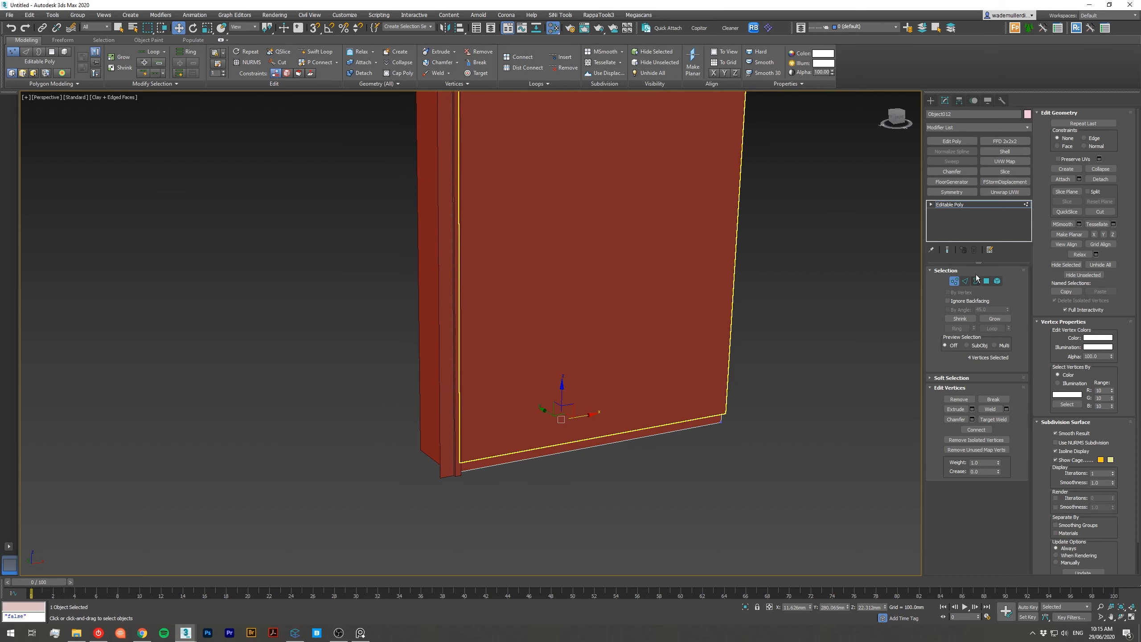
# Leave vertex editing on the bottom shelf, select the main panel and show the view in wireframe
pyautogui.click(956, 285)
pyautogui.click(760, 407)
pyautogui.click(698, 377)
pyautogui.moveTo(698, 377); pyautogui.dragTo(700, 409, button='middle')
pyautogui.press('F3')
pyautogui.press('F3')
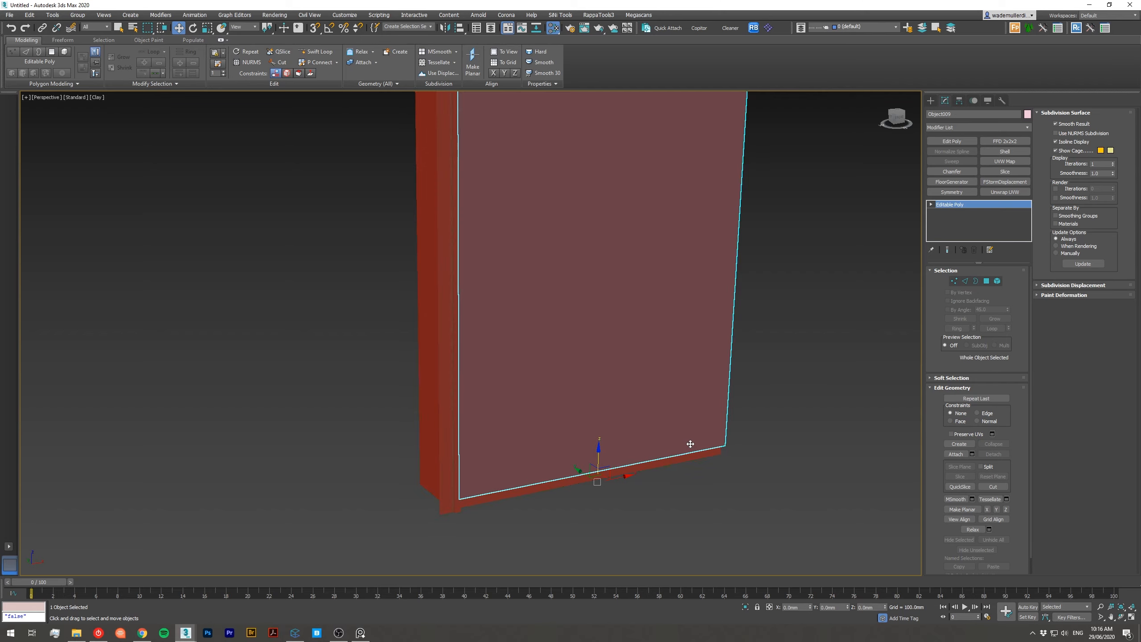
pyautogui.press('F3')
pyautogui.scroll(-2, 698, 439)
pyautogui.keyDown('alt'); pyautogui.moveTo(698, 439); pyautogui.dragTo(643, 509, button='middle'); pyautogui.keyUp('alt')
# Connect the main panel's two vertical side edges with 6 segments, judging the spacing against the books in the front view
pyautogui.click(966, 281)
pyautogui.moveTo(826, 328); pyautogui.dragTo(430, 350)
pyautogui.scroll(-5, 431, 351)
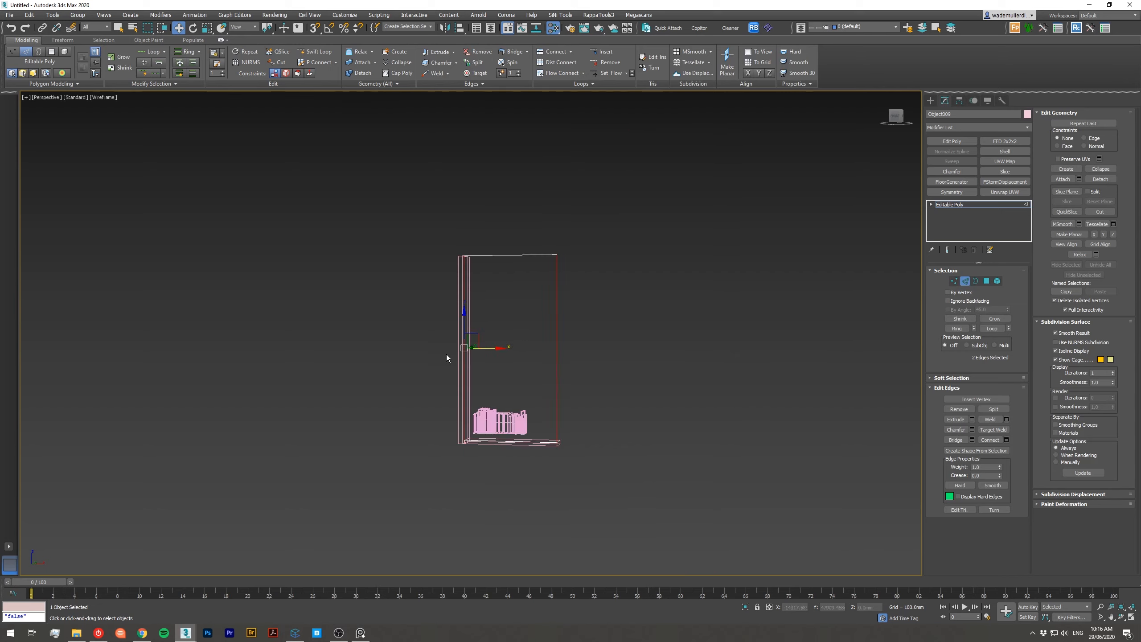
pyautogui.scroll(4, 515, 368)
pyautogui.moveTo(550, 370)
pyautogui.keyDown('alt'); pyautogui.mouseDown(button='middle')
pyautogui.moveTo(607, 371)
pyautogui.moveTo(547, 368)
pyautogui.mouseUp(button='middle'); pyautogui.keyUp('alt')
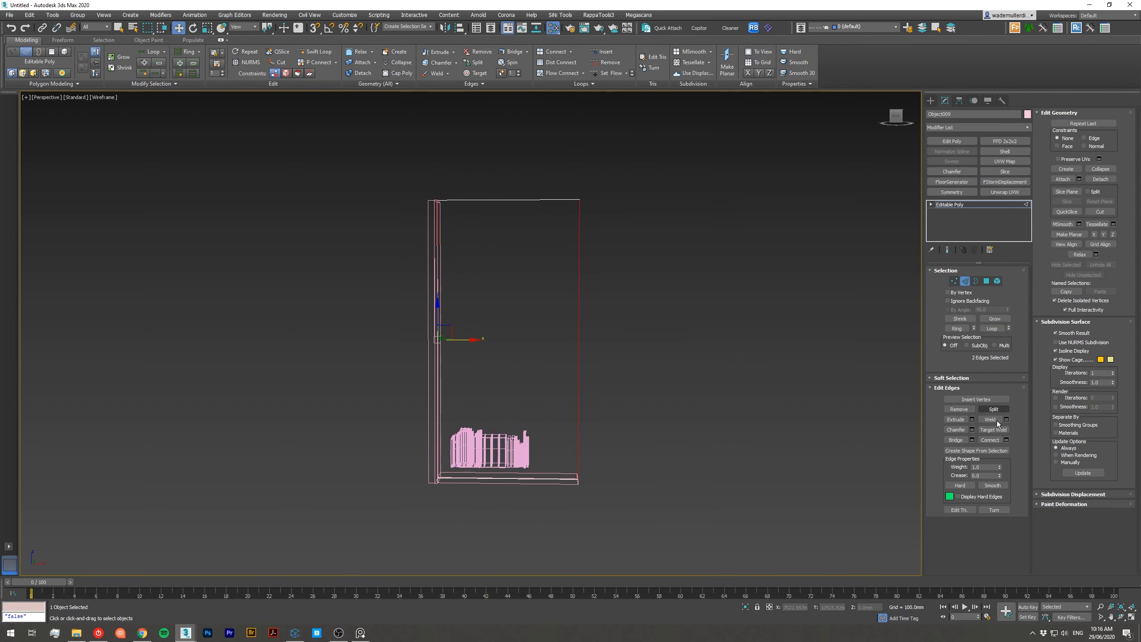
pyautogui.click(1008, 440)
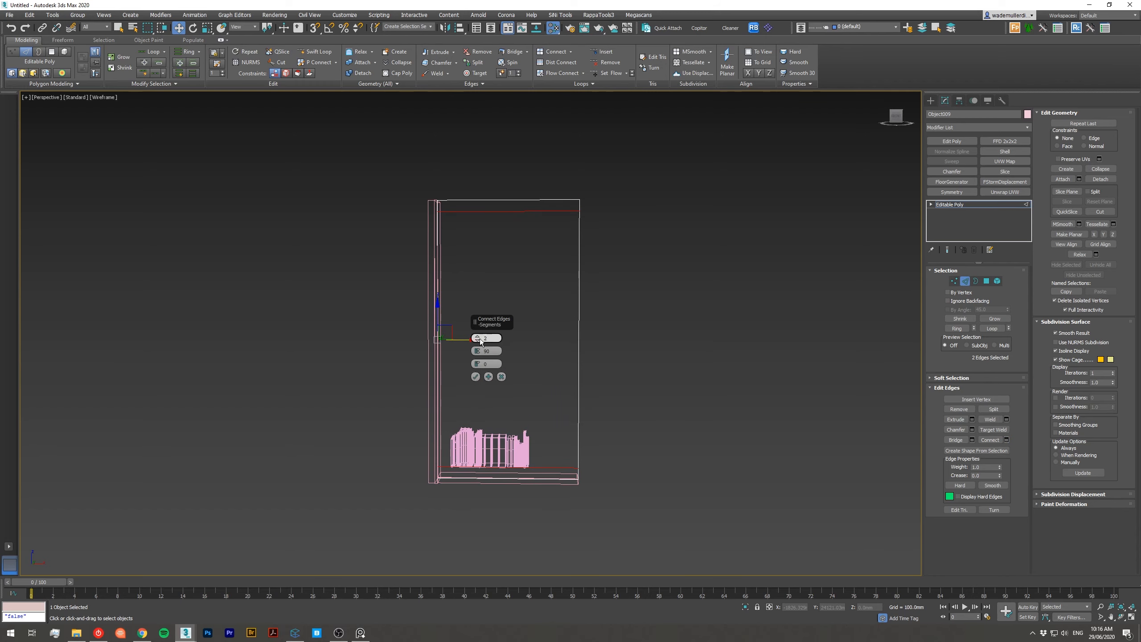
pyautogui.moveTo(476, 330); pyautogui.dragTo(476, 326)
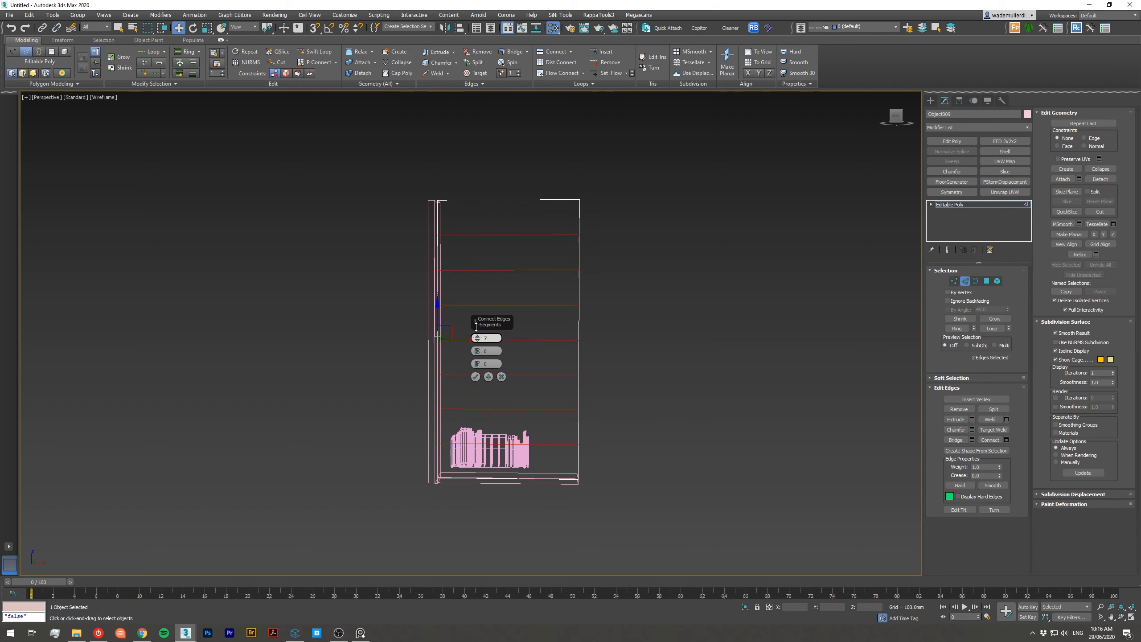
pyautogui.press('f')
pyautogui.press('z')
pyautogui.moveTo(547, 402); pyautogui.dragTo(619, 333, button='middle')
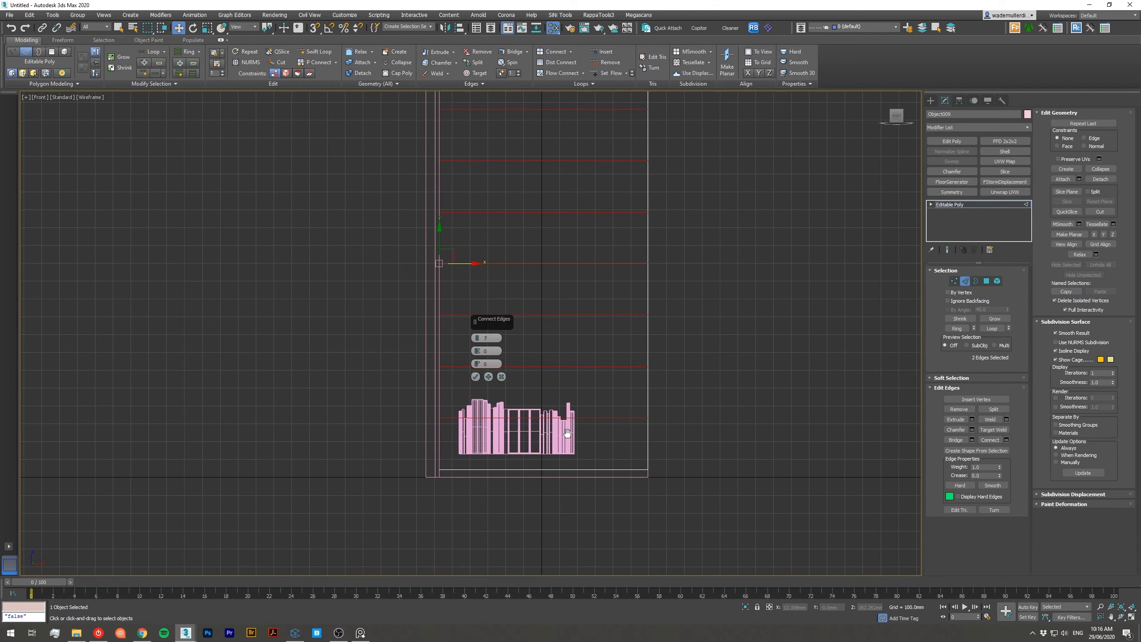
pyautogui.scroll(2, 545, 449)
pyautogui.moveTo(550, 454); pyautogui.dragTo(600, 413, button='middle')
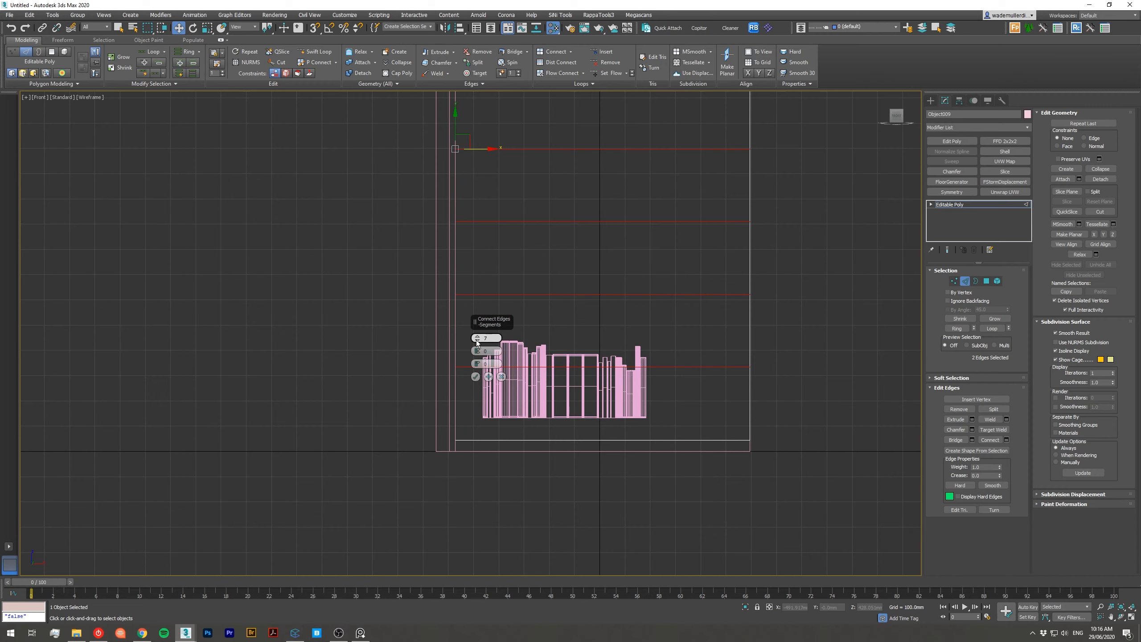
pyautogui.click(475, 377)
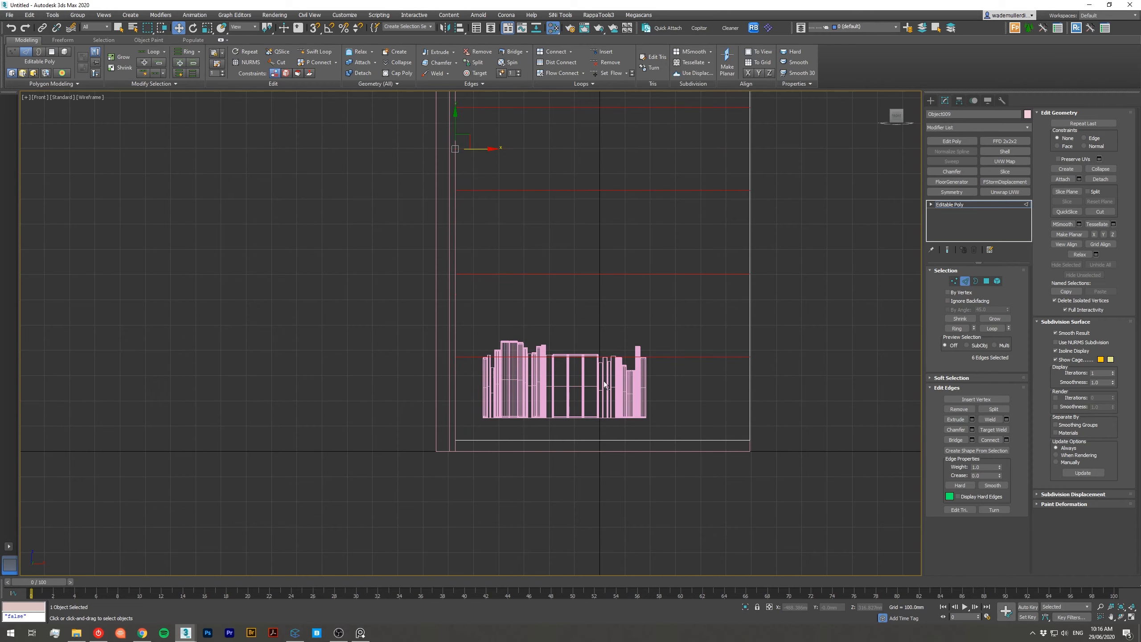
# Hide the grid, leave edge editing and move the design books group down onto the bottom shelf
pyautogui.press('g')
pyautogui.click(965, 280)
pyautogui.click(758, 407)
pyautogui.click(547, 414)
pyautogui.scroll(4, 547, 414)
pyautogui.moveTo(575, 339); pyautogui.dragTo(576, 382)
pyautogui.click(362, 633)
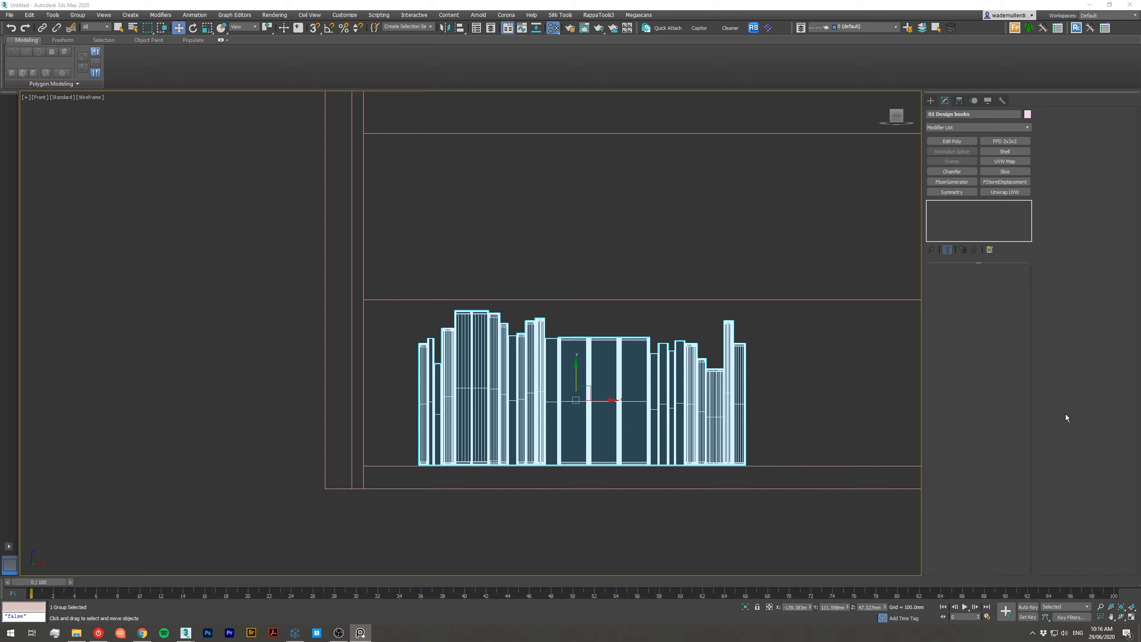
# Undo the book move and the edge connection on the main panel
pyautogui.moveTo(876, 341); pyautogui.dragTo(769, 366, button='middle')
pyautogui.scroll(-6, 757, 361)
pyautogui.moveTo(756, 326); pyautogui.dragTo(643, 373, button='middle')
pyautogui.click(721, 382)
pyautogui.click(659, 397)
pyautogui.hotkey('ctrl', 'z')
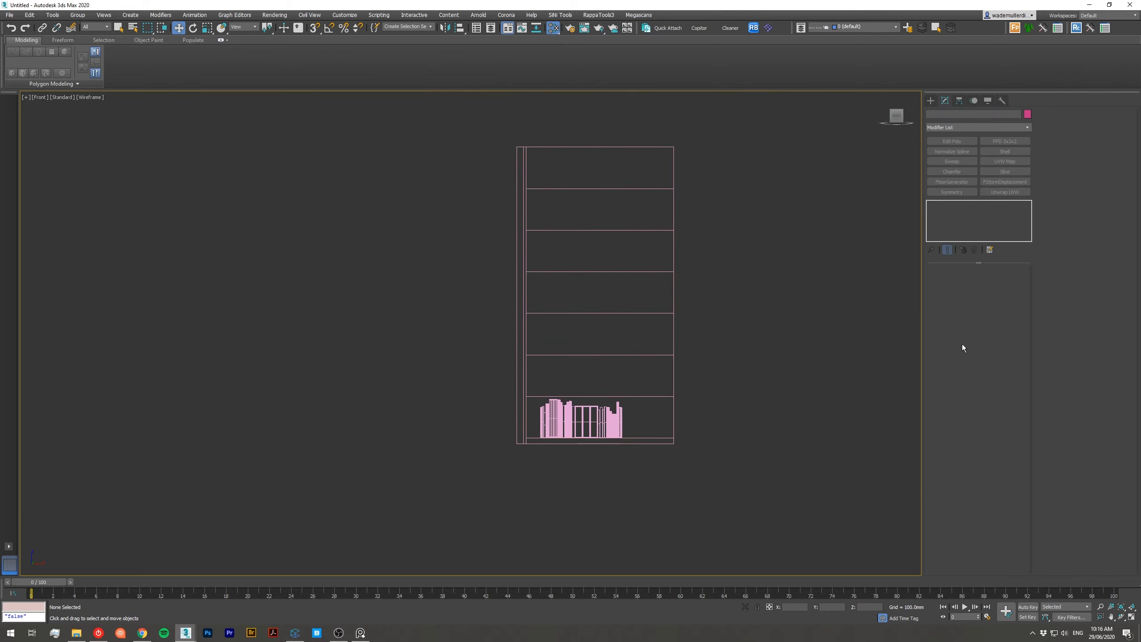
pyautogui.hotkey('ctrl', 'z')
pyautogui.hotkey('ctrl', 'y')
pyautogui.hotkey('ctrl', 'y')
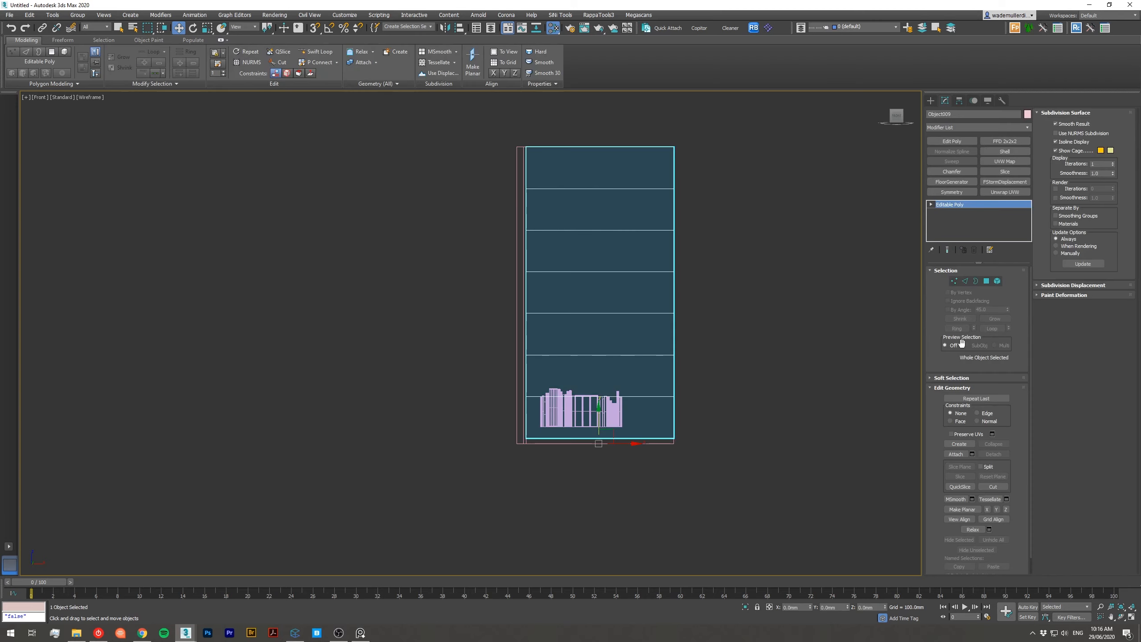
# Move the design books group down in the front view until it rests on the bottom shelf
pyautogui.click(708, 402)
pyautogui.click(584, 410)
pyautogui.scroll(4, 585, 421)
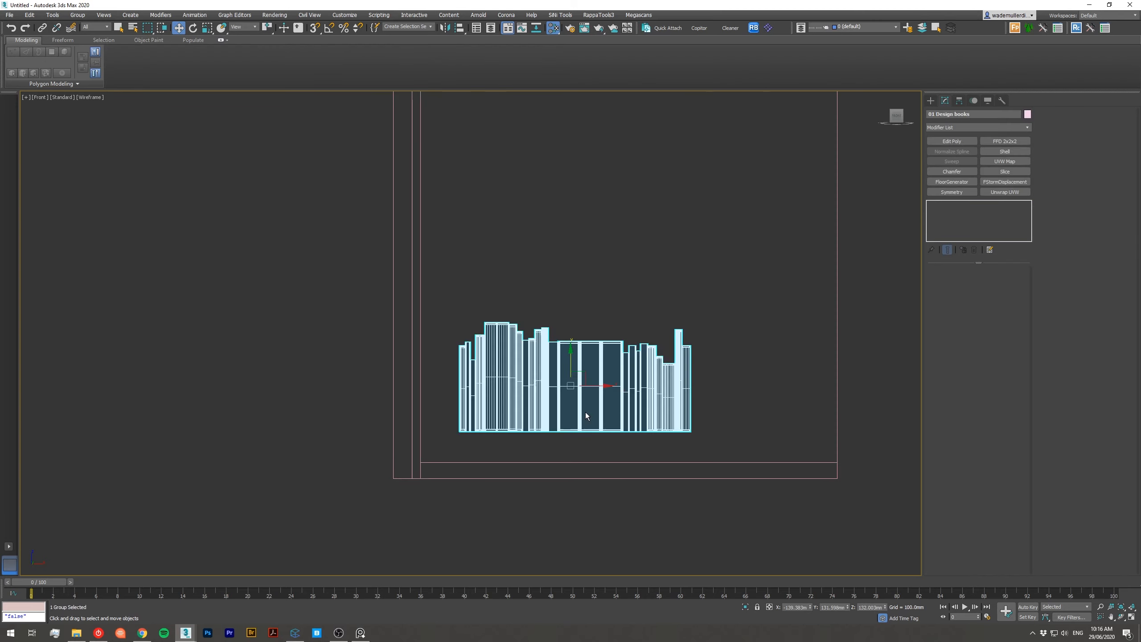
pyautogui.moveTo(572, 363); pyautogui.dragTo(572, 391)
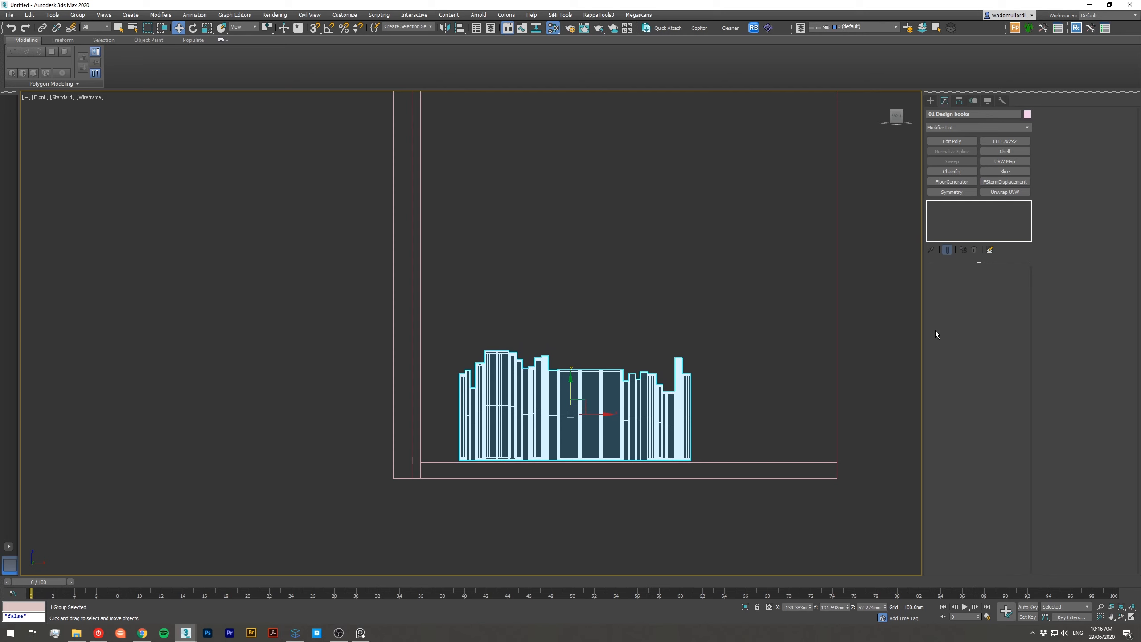
# Connect the main panel's two vertical side edges with 5 segments to mark the shelf heights
pyautogui.moveTo(846, 340); pyautogui.dragTo(831, 341)
pyautogui.click(966, 281)
pyautogui.moveTo(787, 277); pyautogui.dragTo(690, 350, button='middle')
pyautogui.scroll(-2, 690, 350)
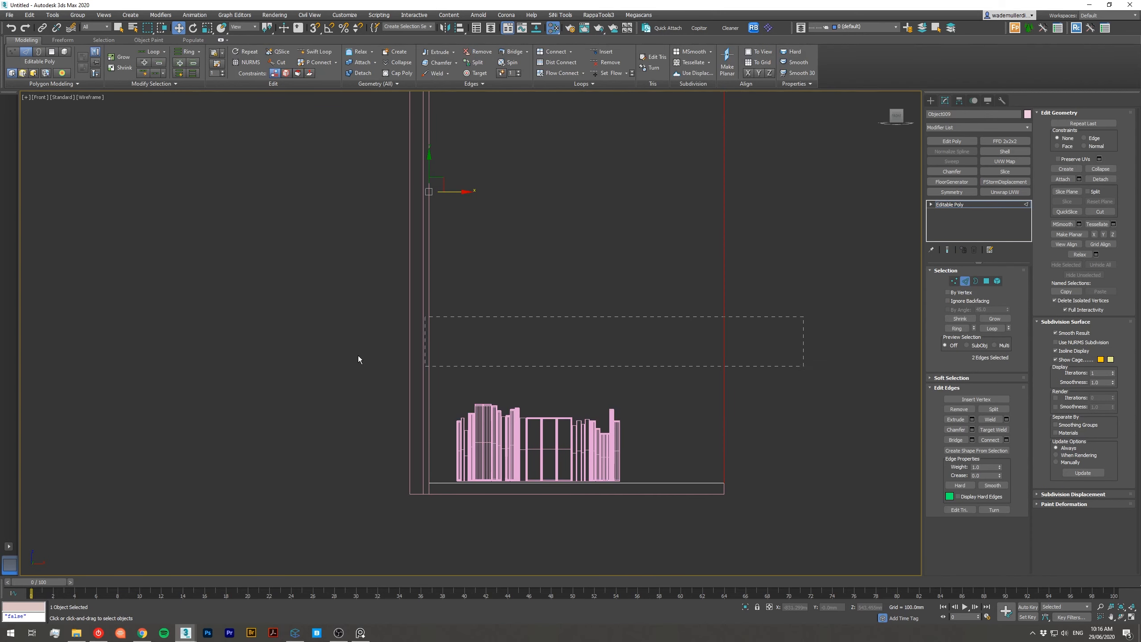
pyautogui.click(1006, 440)
pyautogui.moveTo(597, 275); pyautogui.dragTo(548, 362, button='middle')
pyautogui.scroll(-2, 547, 362)
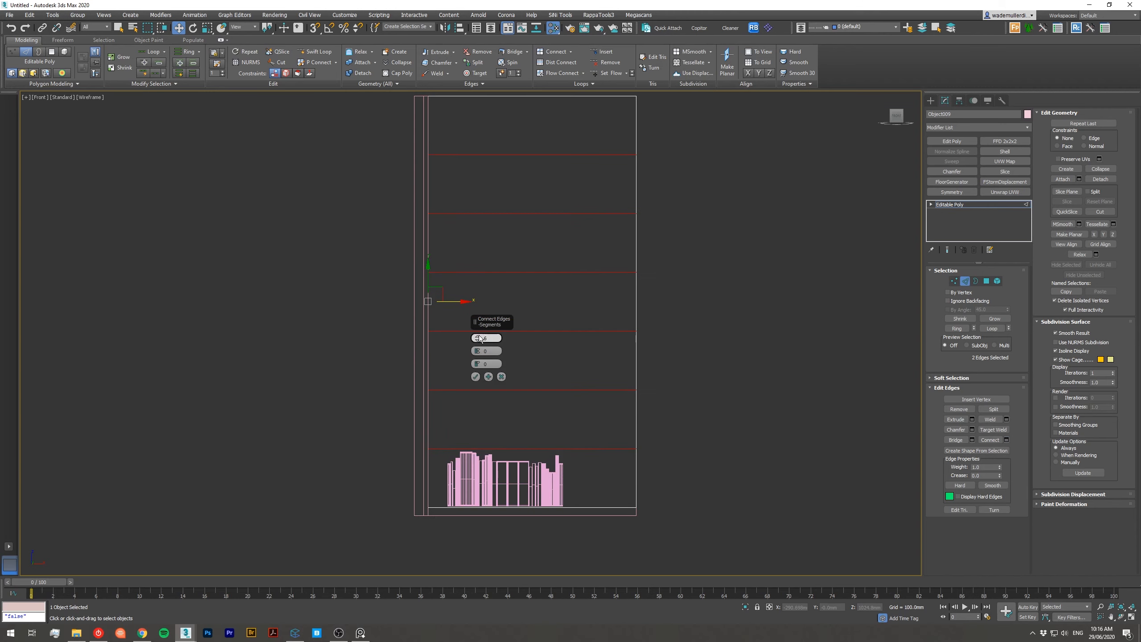
pyautogui.click(476, 377)
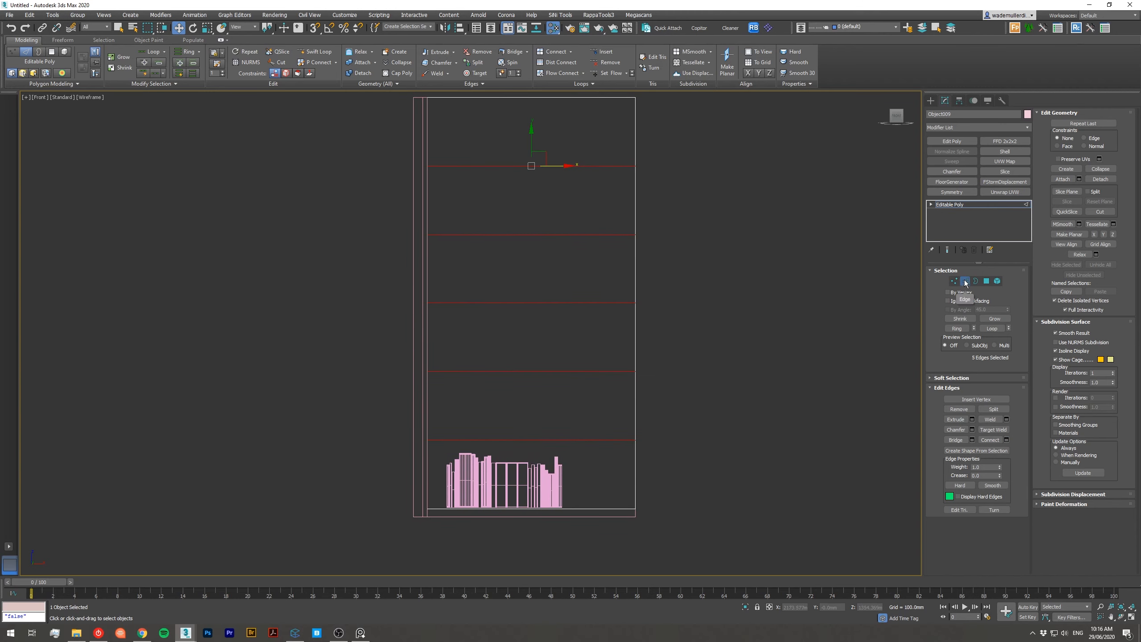
# Create a linear shape from the main panel's five connecting edges together with its top and bottom edges
pyautogui.click(742, 334)
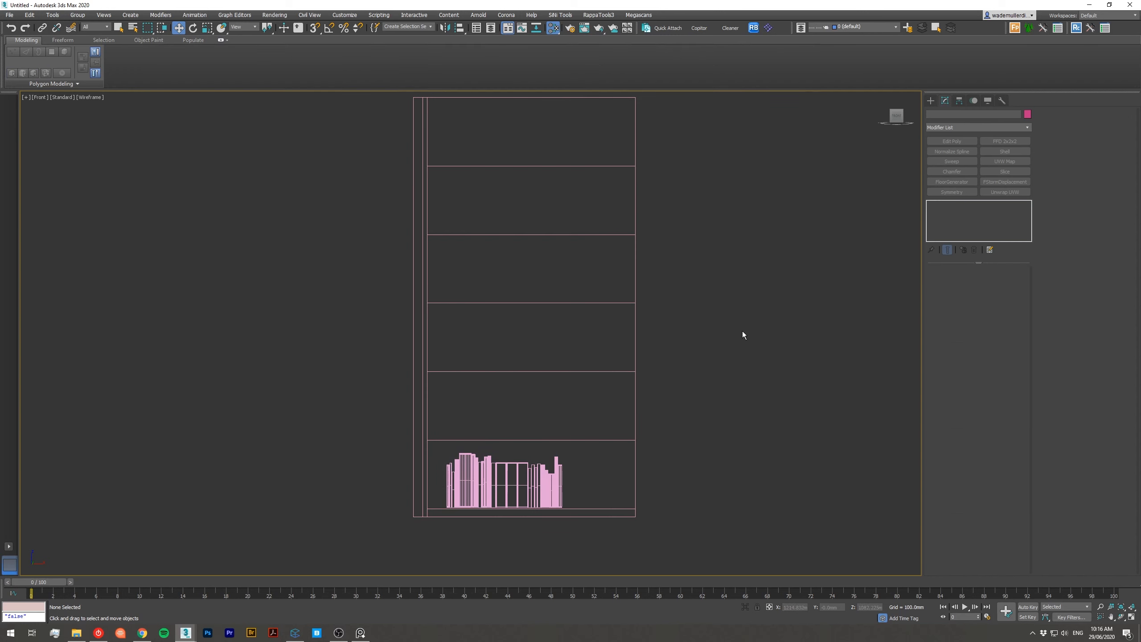
pyautogui.click(623, 440)
pyautogui.click(966, 281)
pyautogui.moveTo(555, 351); pyautogui.dragTo(543, 374, button='middle')
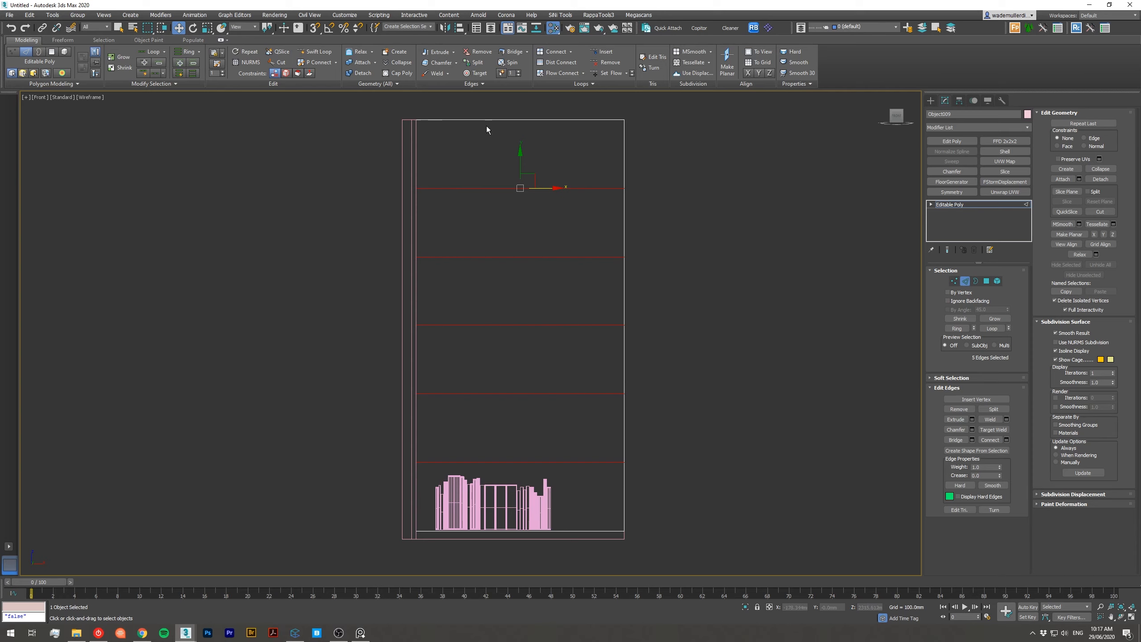
pyautogui.keyDown('ctrl'); pyautogui.moveTo(568, 110); pyautogui.dragTo(568, 558); pyautogui.keyUp('ctrl')
pyautogui.moveTo(608, 490); pyautogui.dragTo(562, 450, button='middle')
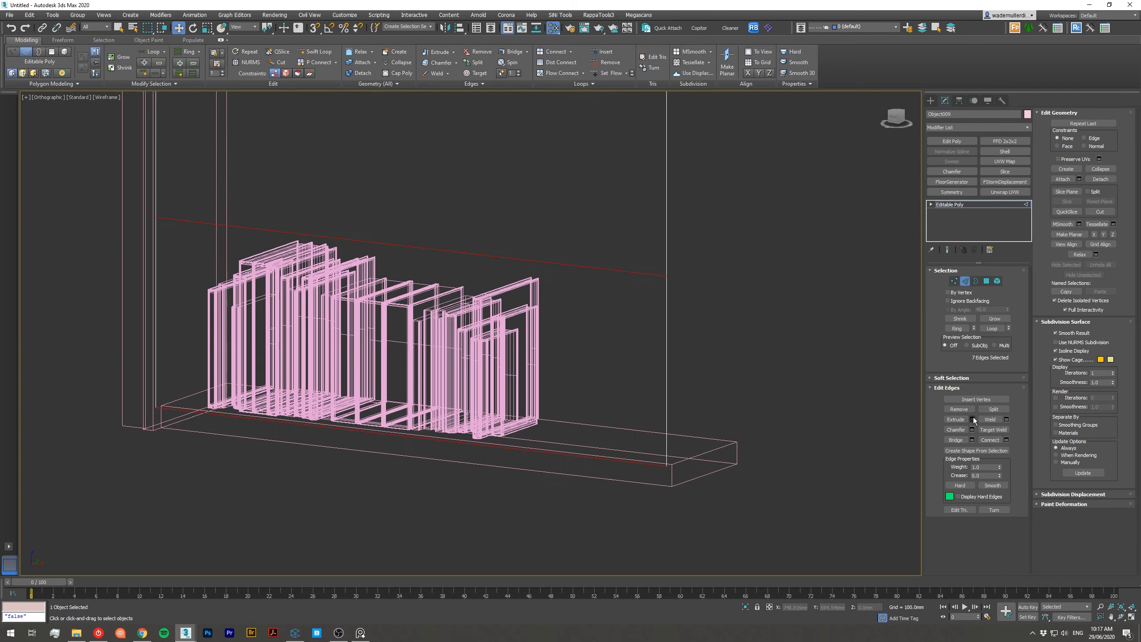
pyautogui.click(989, 450)
pyautogui.click(585, 316)
pyautogui.click(553, 328)
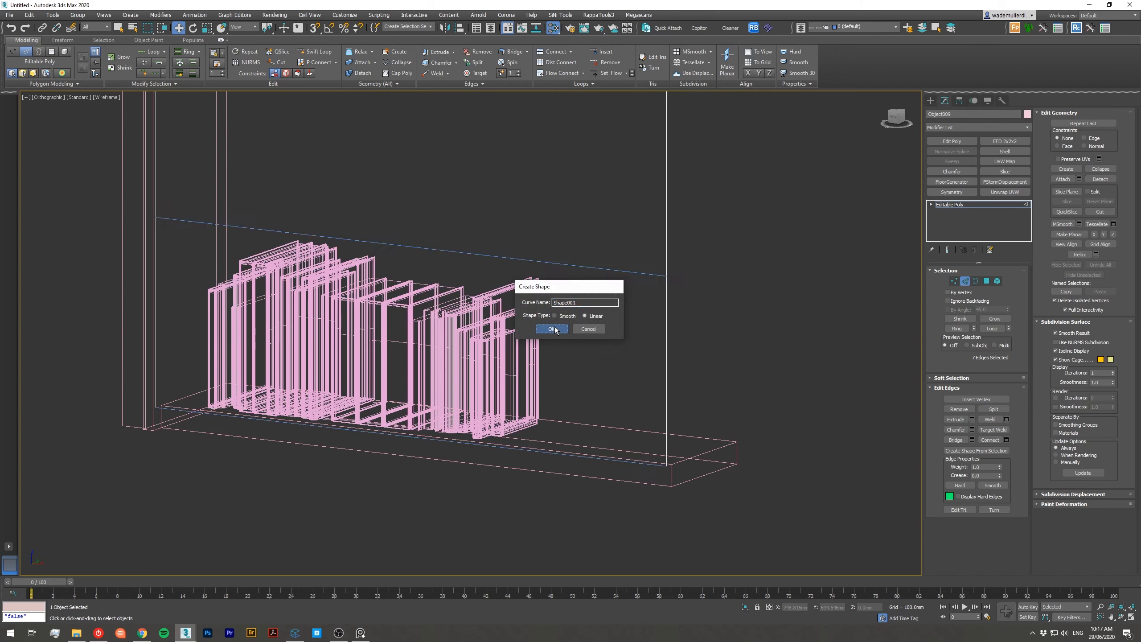
# Leave sub-object editing, move the main panel along Y clear of the shelf and books, and show the view shaded
pyautogui.click(974, 281)
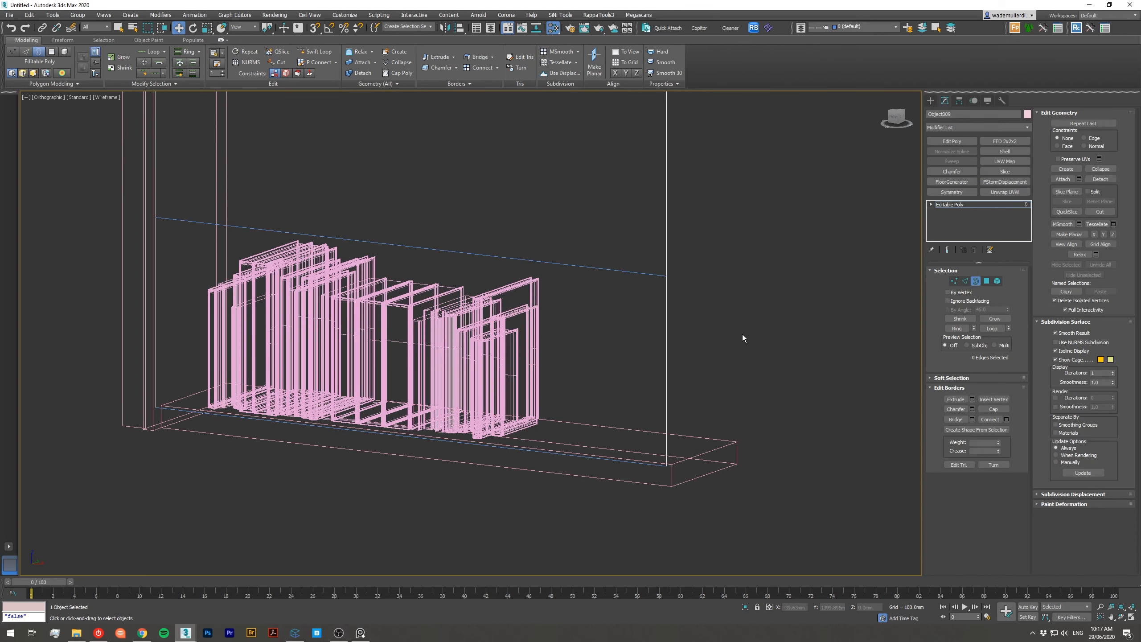
pyautogui.click(975, 281)
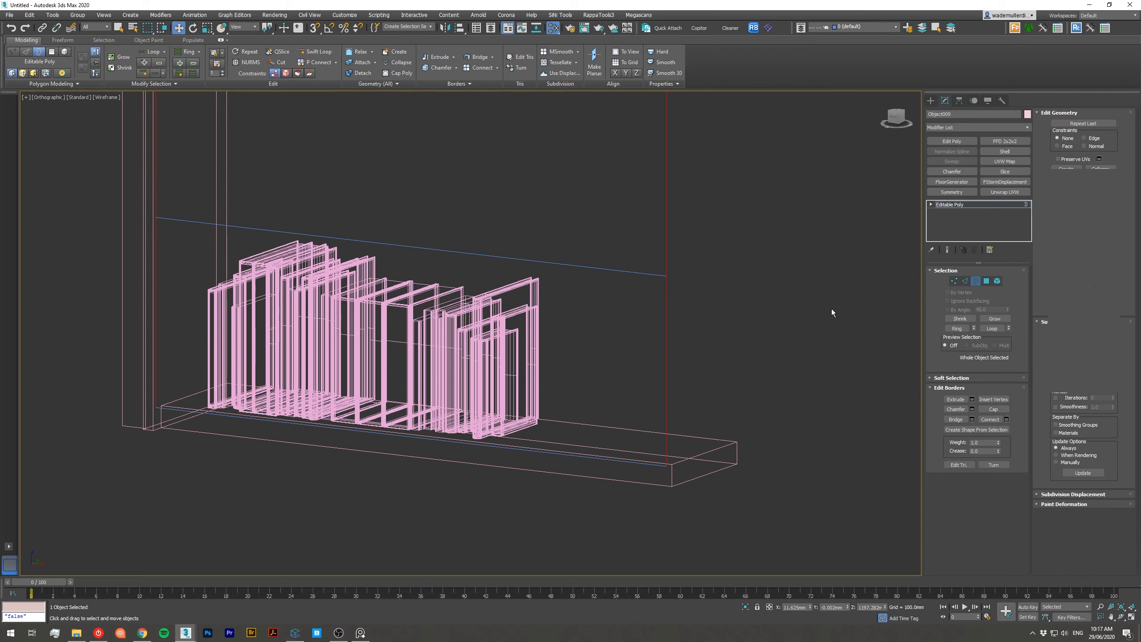
pyautogui.moveTo(664, 355)
pyautogui.keyDown('alt'); pyautogui.mouseDown(button='middle')
pyautogui.moveTo(699, 291)
pyautogui.moveTo(592, 353)
pyautogui.mouseUp(button='middle'); pyautogui.keyUp('alt')
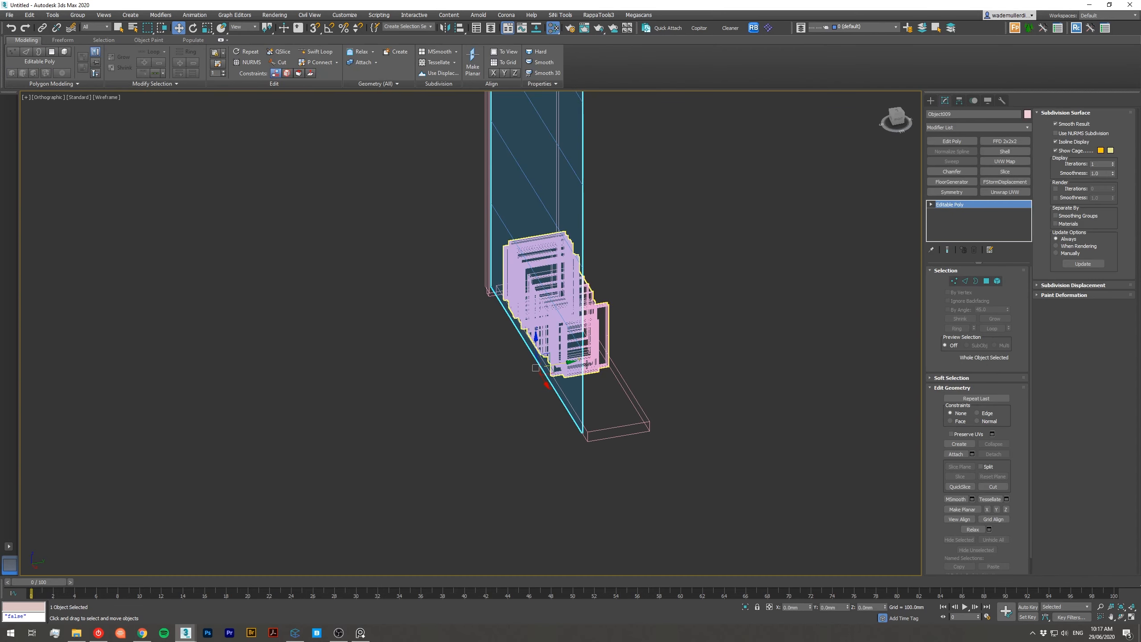
pyautogui.moveTo(562, 363); pyautogui.dragTo(687, 341)
pyautogui.press('F3')
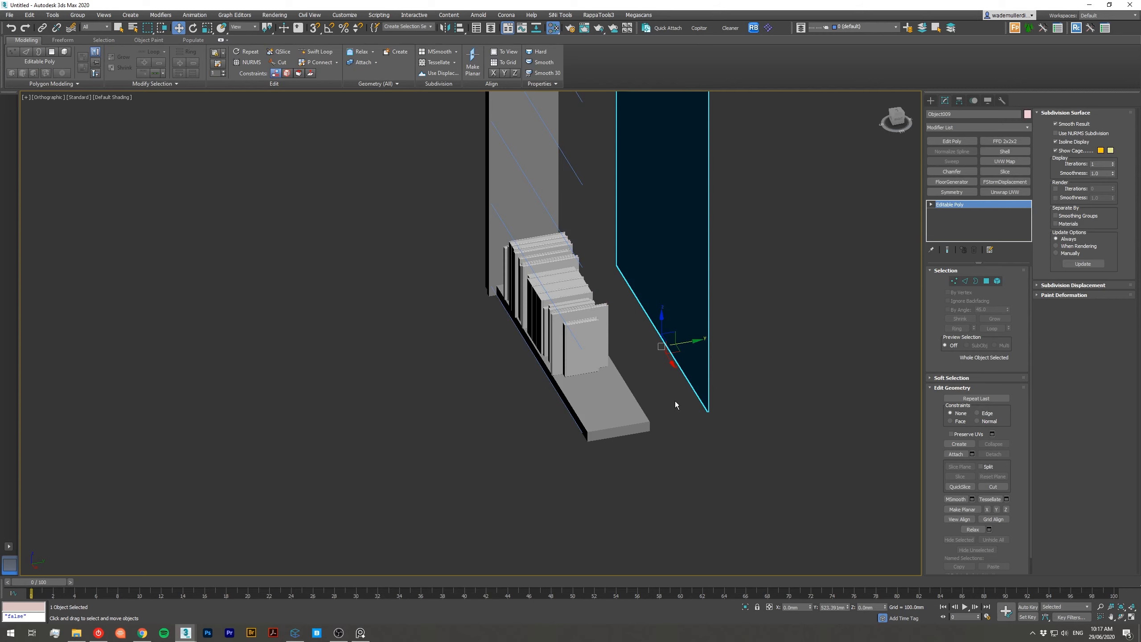
pyautogui.keyDown('alt'); pyautogui.moveTo(677, 411); pyautogui.dragTo(684, 388, button='middle'); pyautogui.keyUp('alt')
# Apply a Sweep modifier to the extracted shelf lines with the built-in Bar section
pyautogui.click(637, 337)
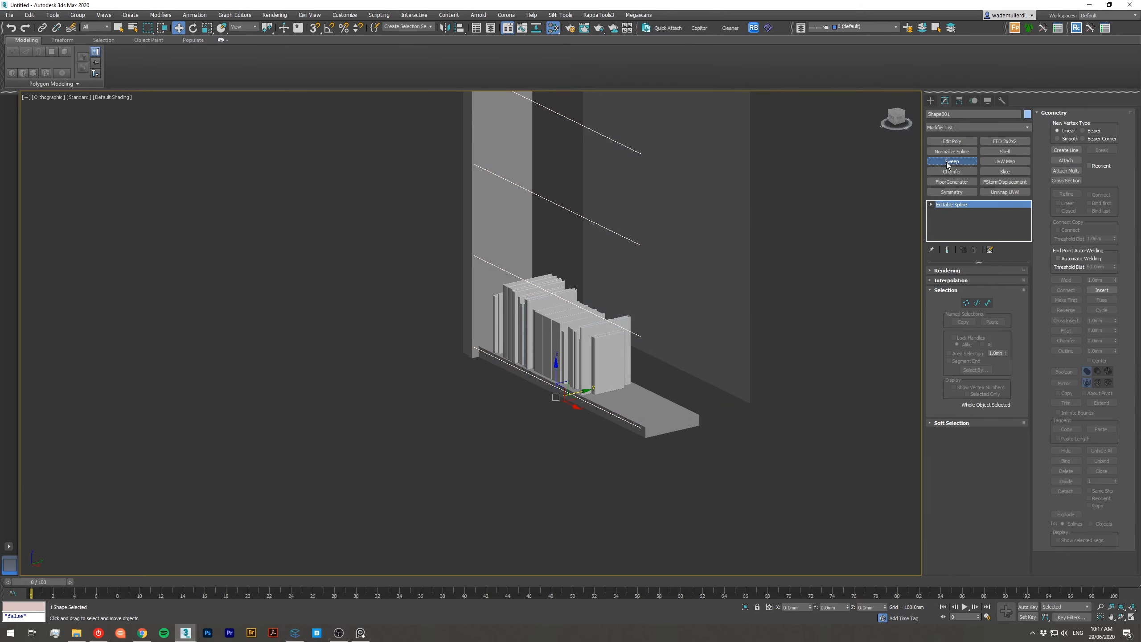
pyautogui.click(947, 161)
pyautogui.scroll(5, 660, 400)
pyautogui.scroll(2, 659, 400)
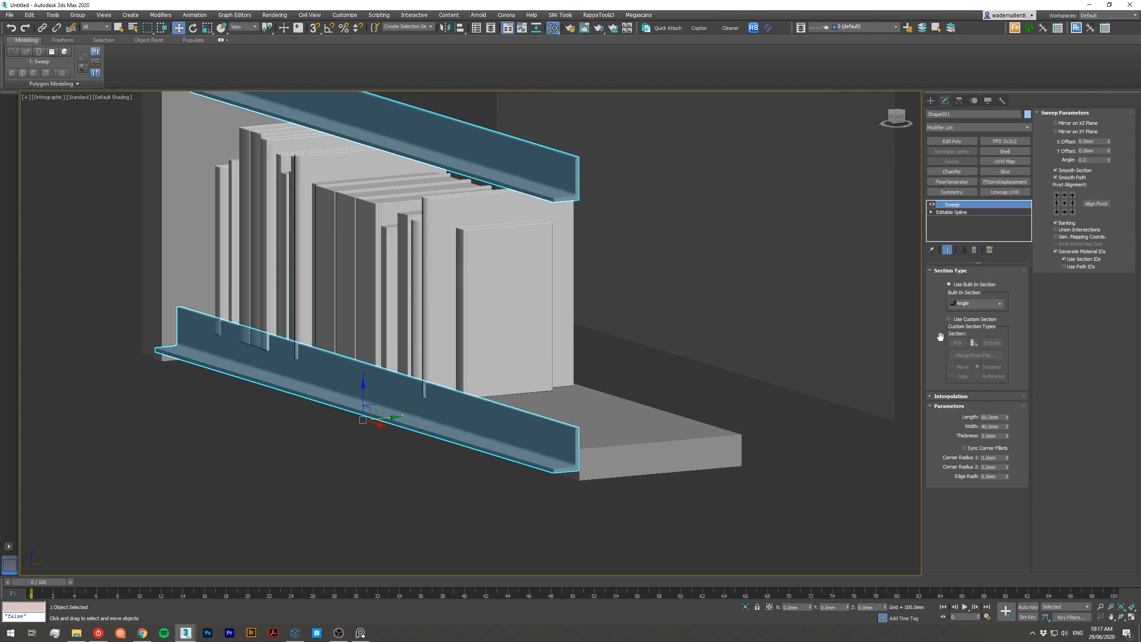
pyautogui.click(983, 304)
pyautogui.click(980, 318)
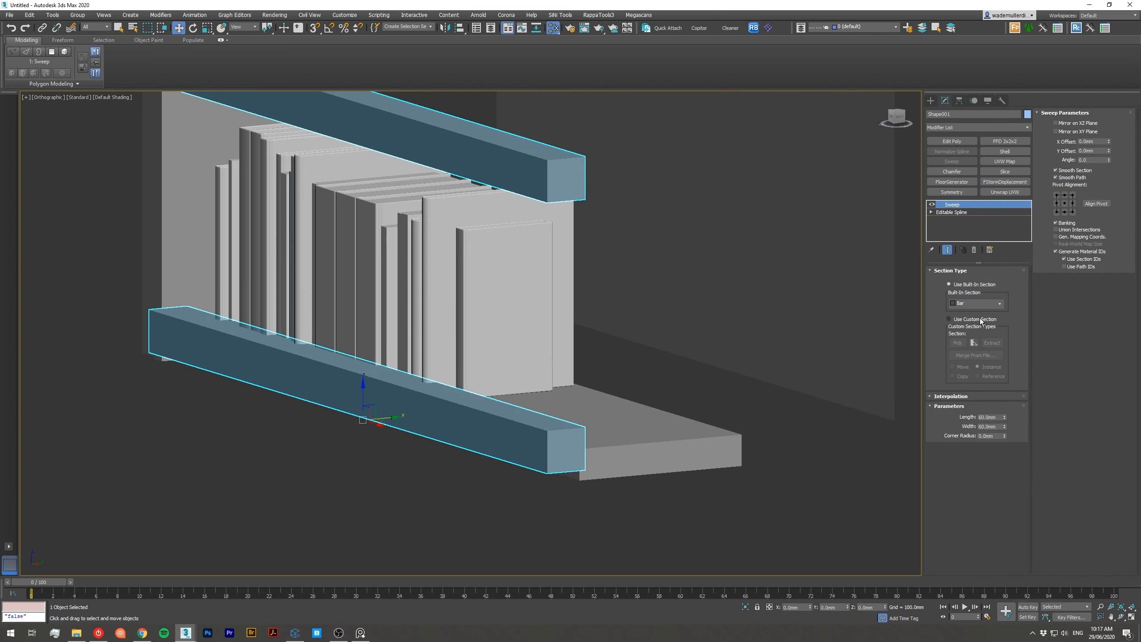
# Try the bottom-left and bottom-centre pivot alignments on the shelf sweep, comparing it with the bottom shelf
pyautogui.scroll(-2, 685, 384)
pyautogui.moveTo(839, 348)
pyautogui.mouseDown(button='middle')
pyautogui.moveTo(796, 371)
pyautogui.moveTo(741, 509)
pyautogui.mouseUp(button='middle')
pyautogui.press('F3')
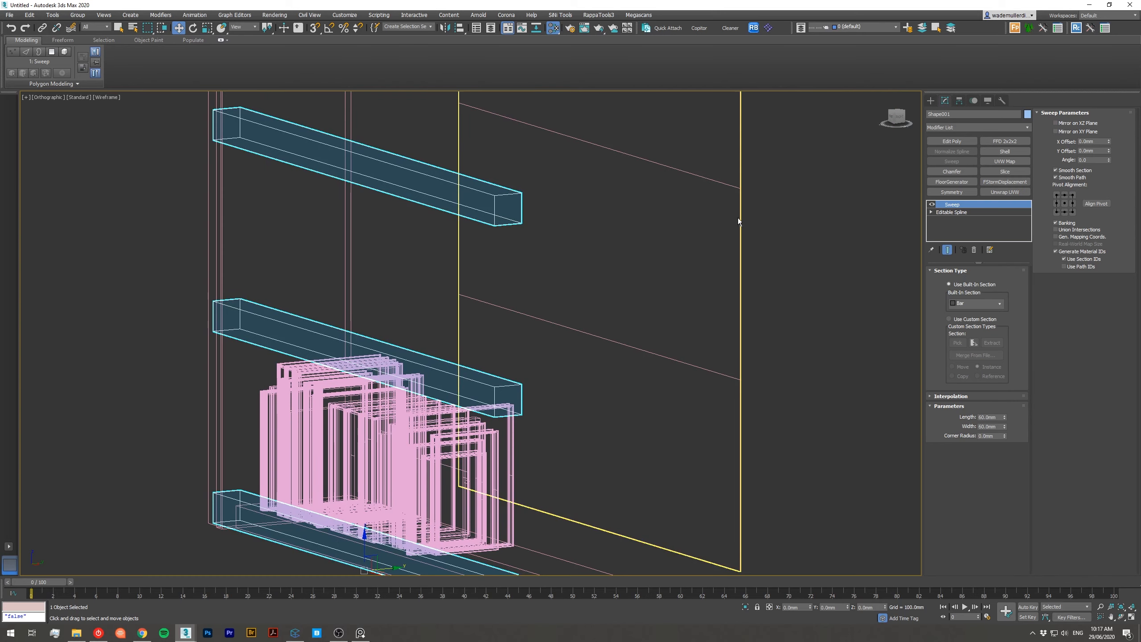
pyautogui.scroll(-4, 694, 344)
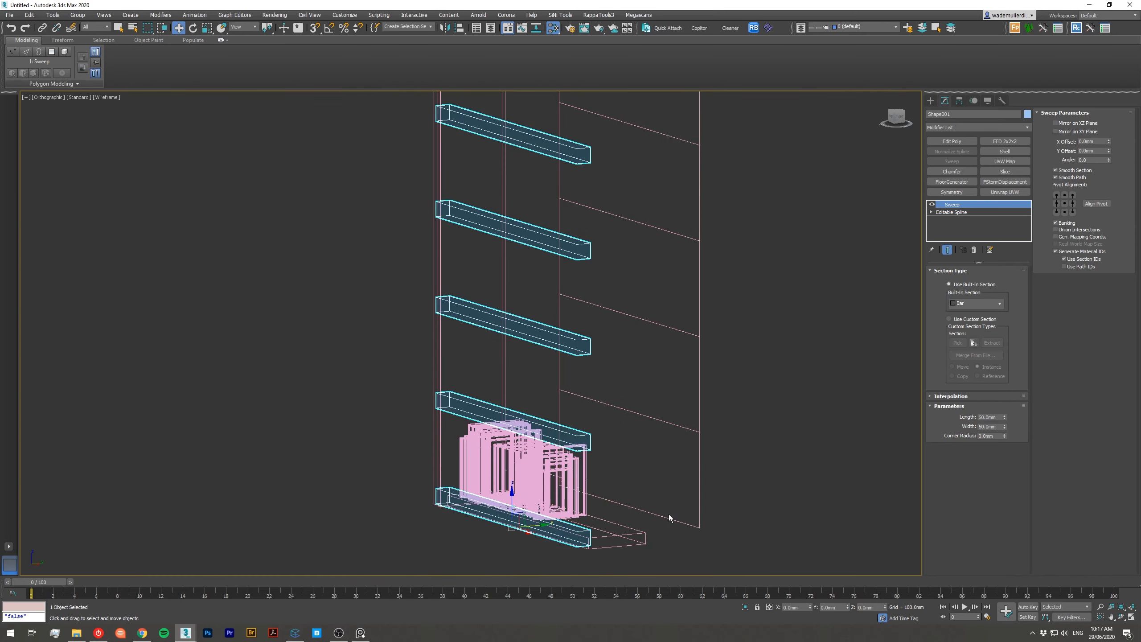
pyautogui.scroll(5, 685, 533)
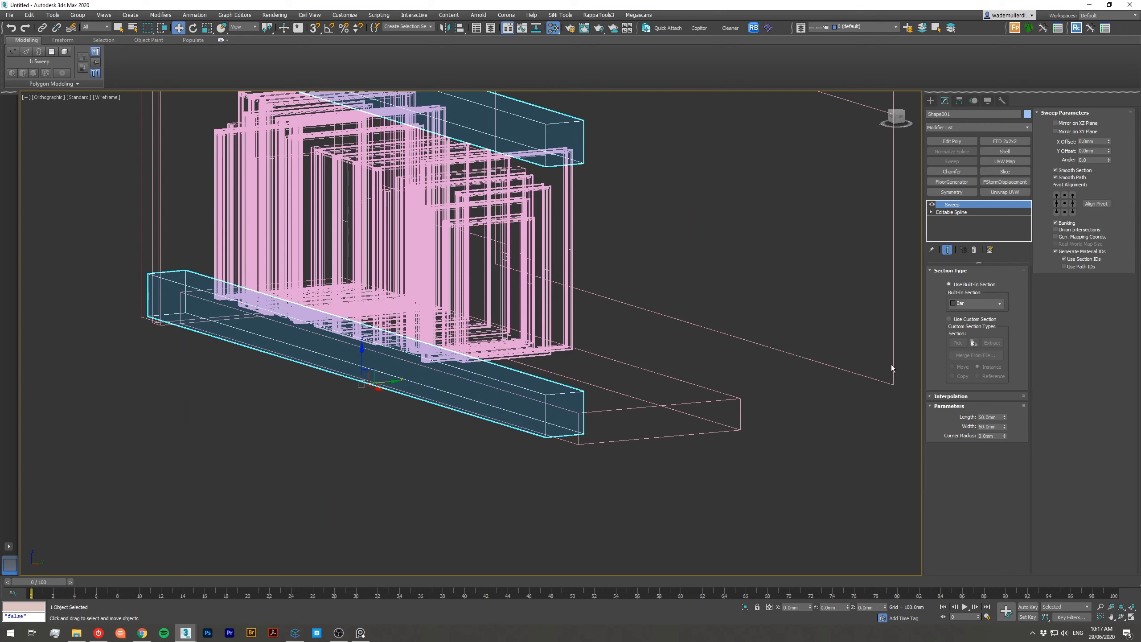
pyautogui.click(1056, 211)
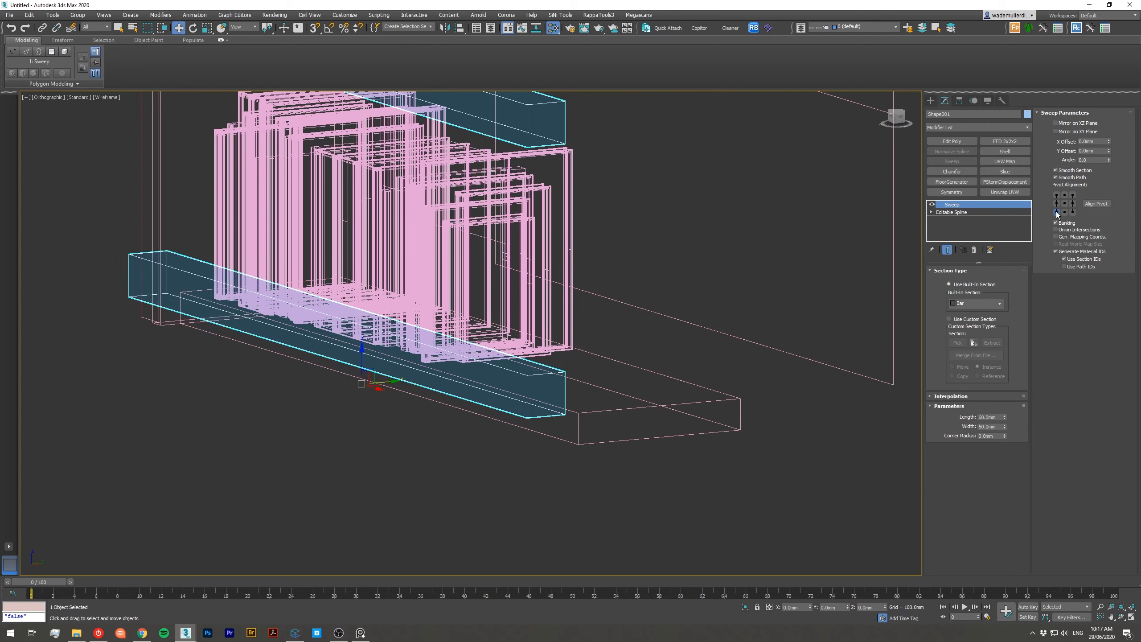
pyautogui.press('F3')
pyautogui.click(1064, 212)
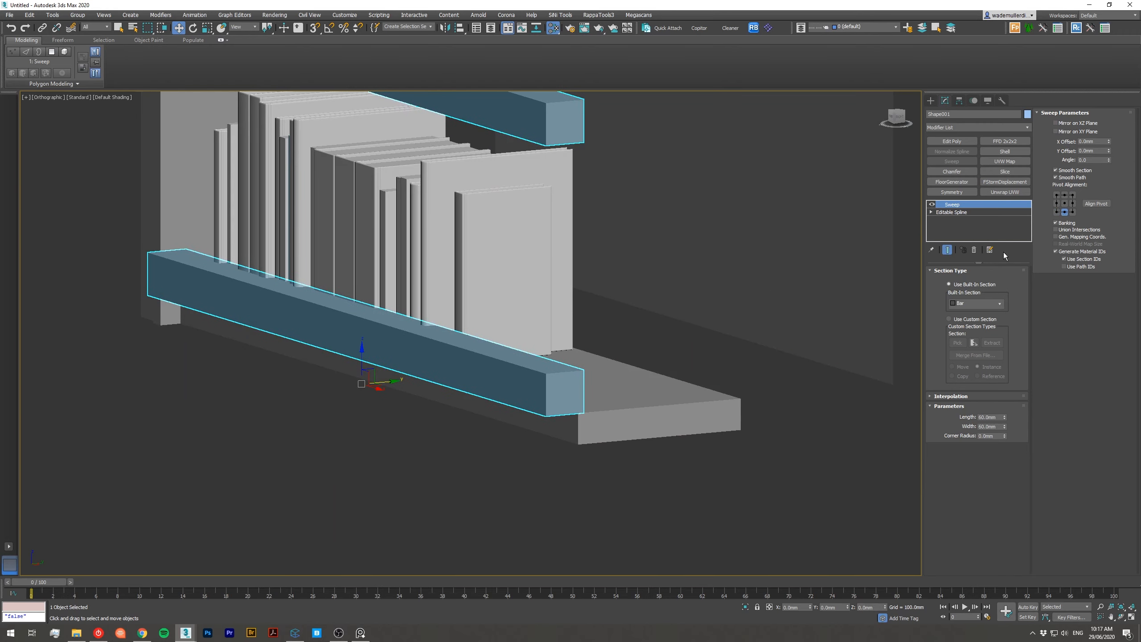
# Set the sweep's pivot alignment to bottom-right and display the shaded model with edged faces
pyautogui.keyDown('alt'); pyautogui.moveTo(651, 395); pyautogui.dragTo(373, 396, button='middle'); pyautogui.keyUp('alt')
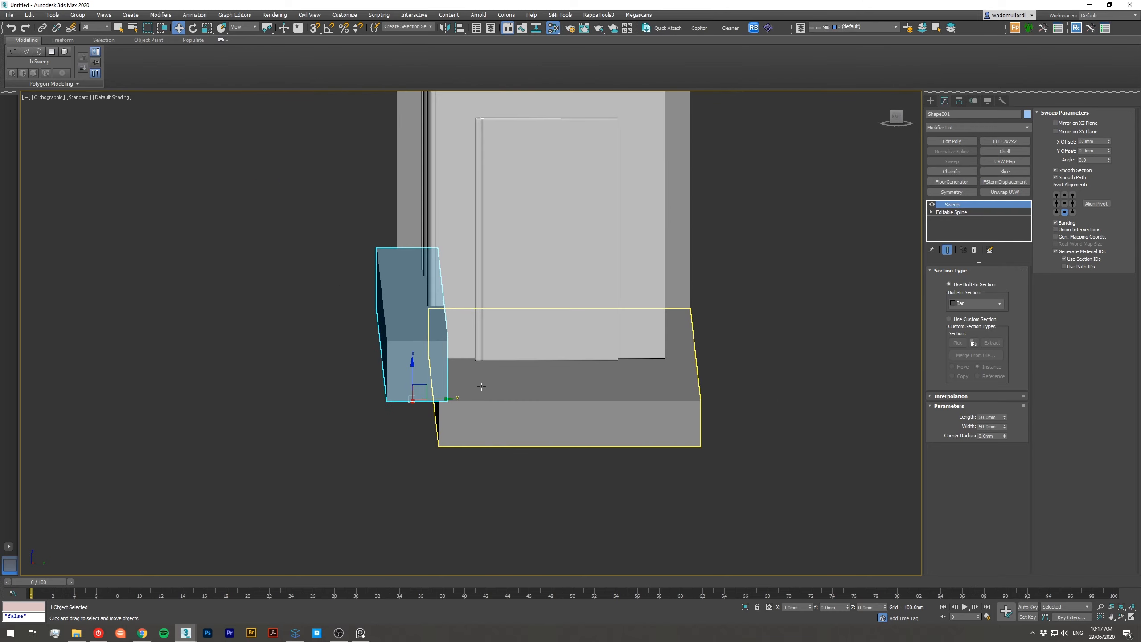
pyautogui.click(1072, 212)
pyautogui.press('F3')
pyautogui.press('F3')
pyautogui.press('F3')
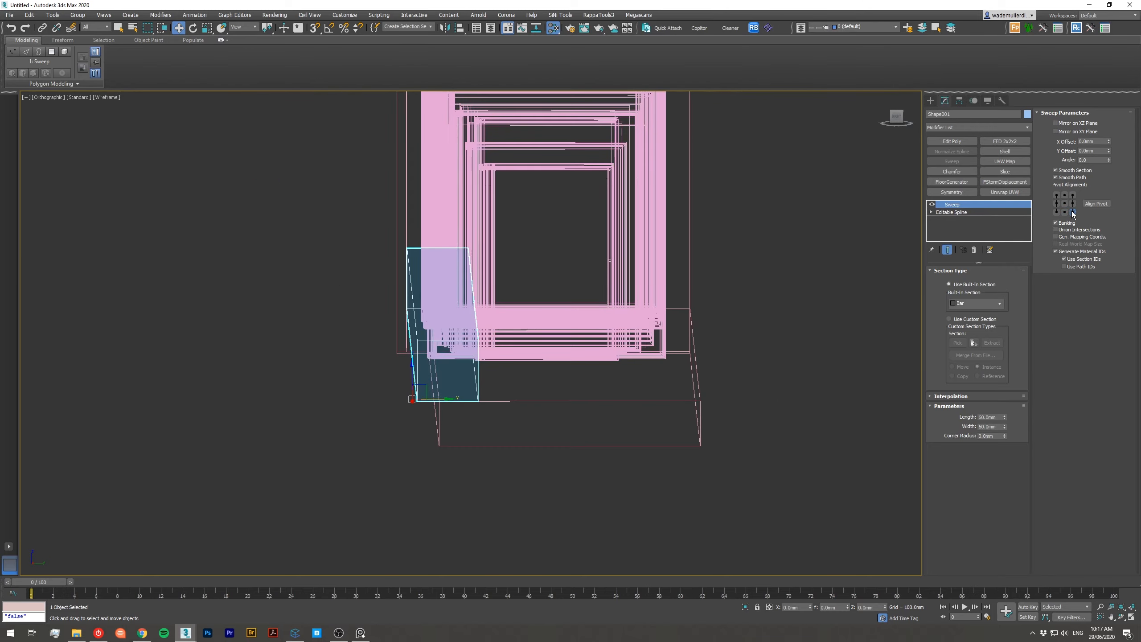
pyautogui.press('F3')
pyautogui.press('F4')
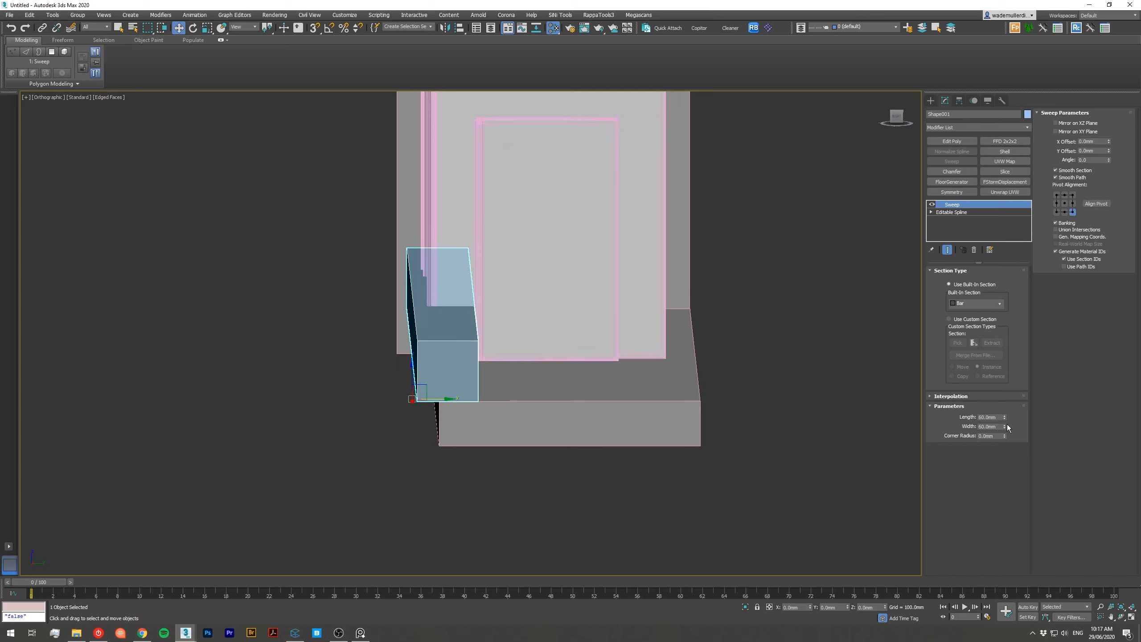
# Set the shelf sweep's Bar section to a length of 20 mm and a width of 280 mm
pyautogui.moveTo(1006, 430); pyautogui.dragTo(1005, 435)
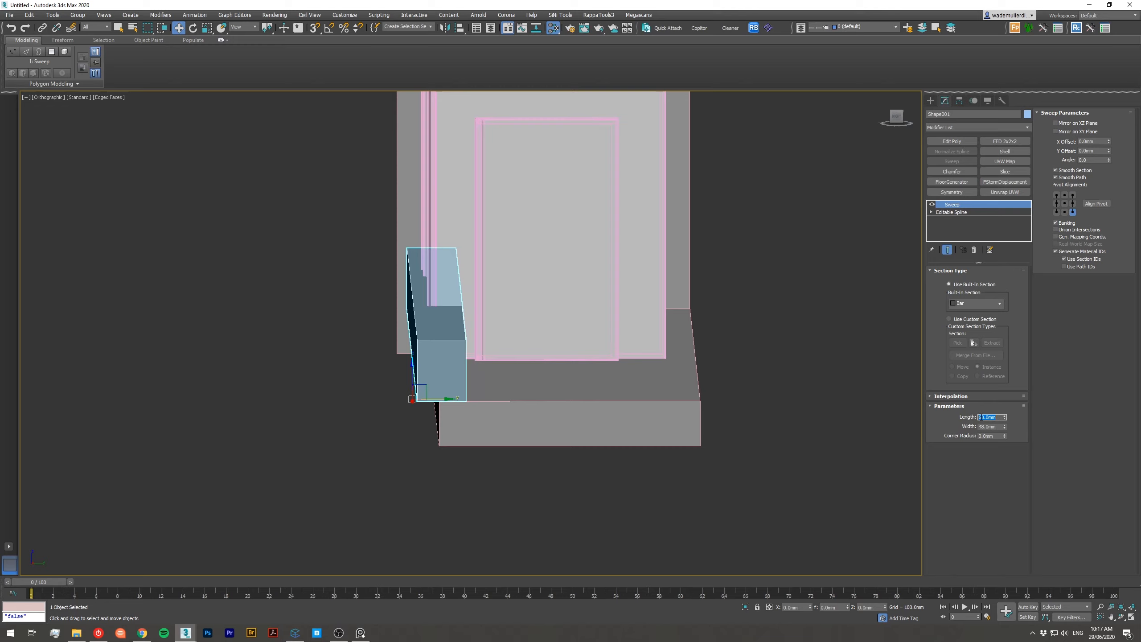
pyautogui.write('20')
pyautogui.press('Return')
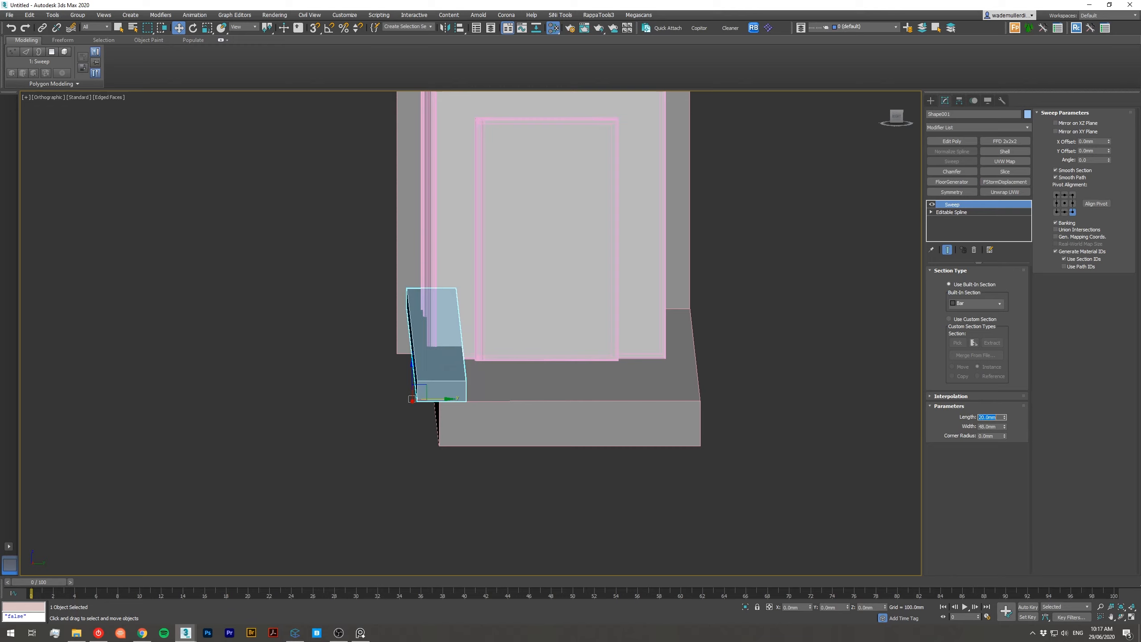
pyautogui.click(984, 426)
pyautogui.write('280')
pyautogui.press('Return')
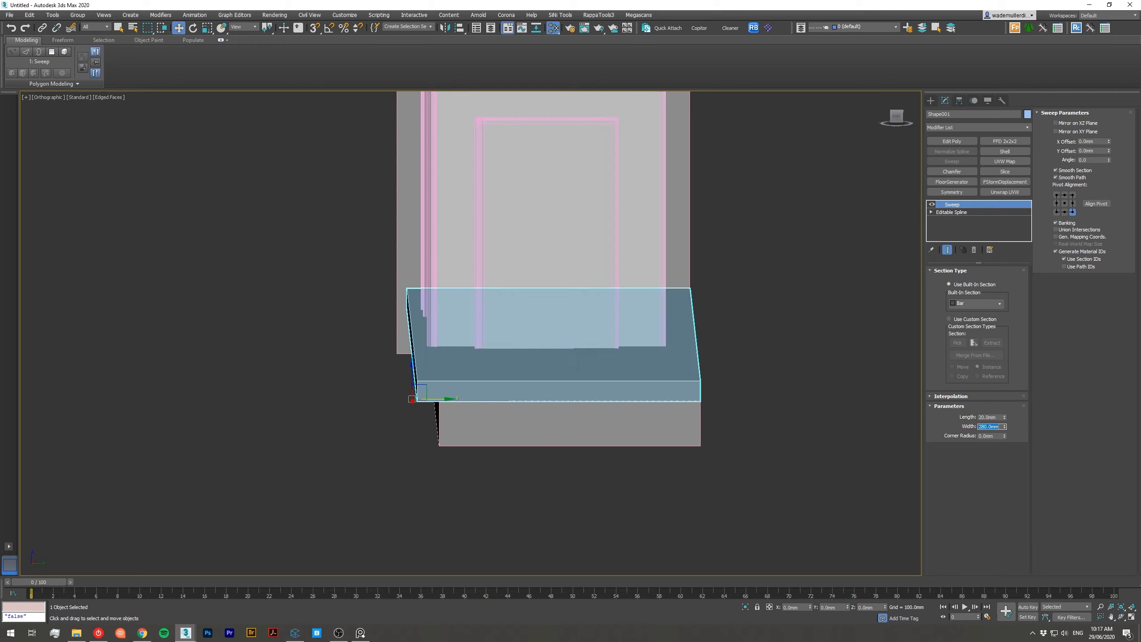
# Turn off edged faces and examine how the swept shelves fit around the books and base
pyautogui.scroll(-2, 764, 322)
pyautogui.keyDown('alt'); pyautogui.moveTo(665, 322); pyautogui.dragTo(709, 341, button='middle'); pyautogui.keyUp('alt')
pyautogui.scroll(2, 709, 341)
pyautogui.press('F3')
pyautogui.press('F3')
pyautogui.press('F4')
pyautogui.scroll(-8, 741, 350)
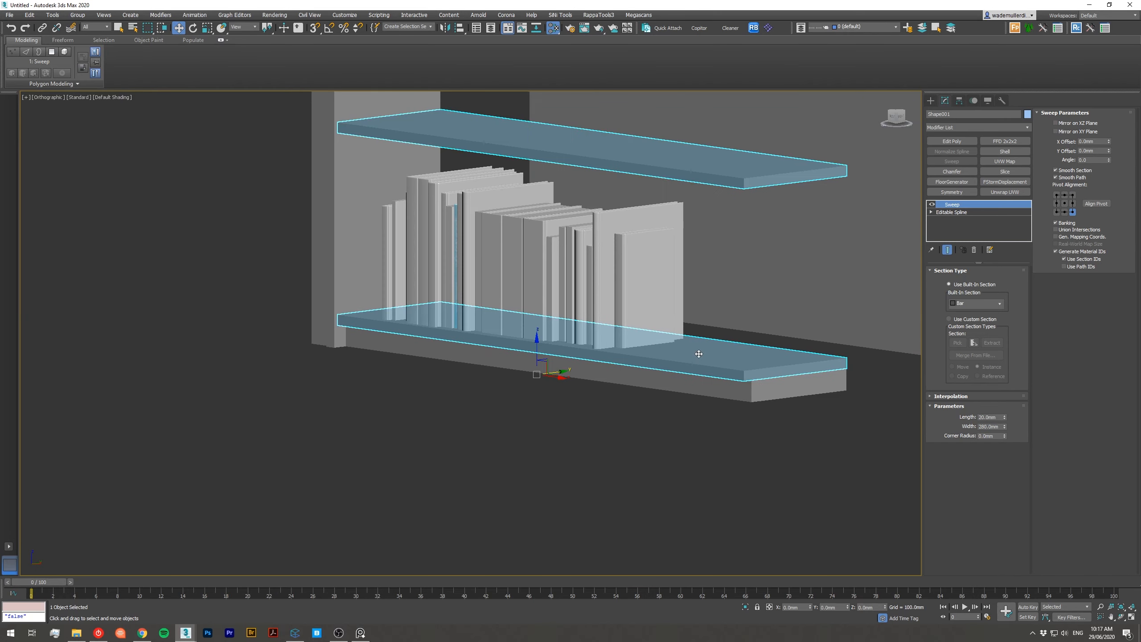
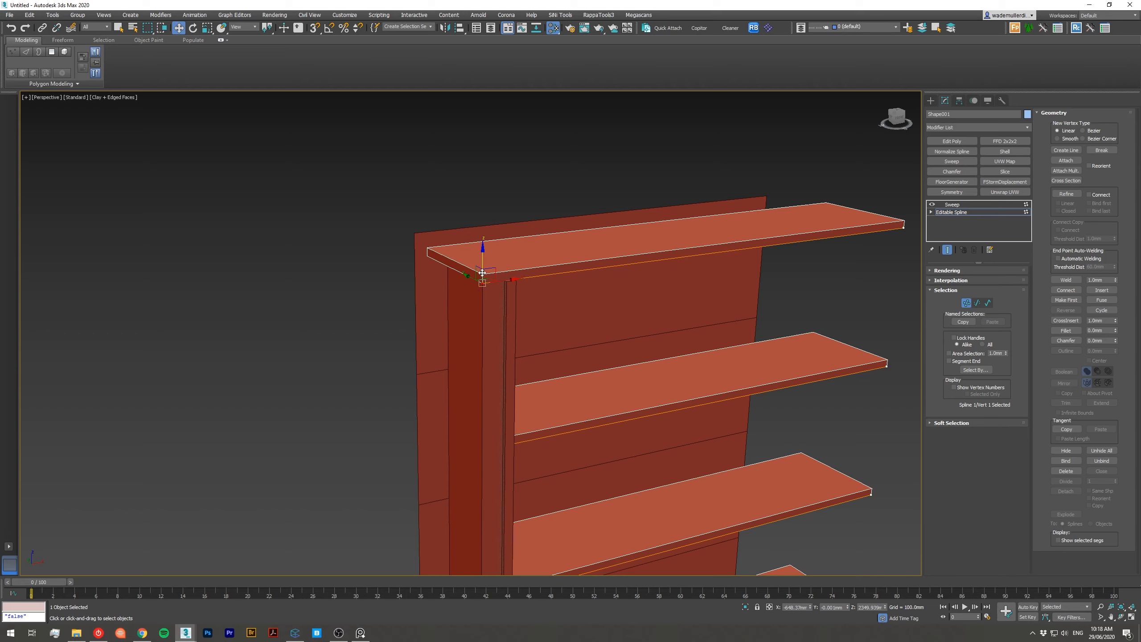
# Leave vertex editing of the shelf spline, clear the selection and check the shelves and books with edged faces shown
pyautogui.scroll(-10, 494, 274)
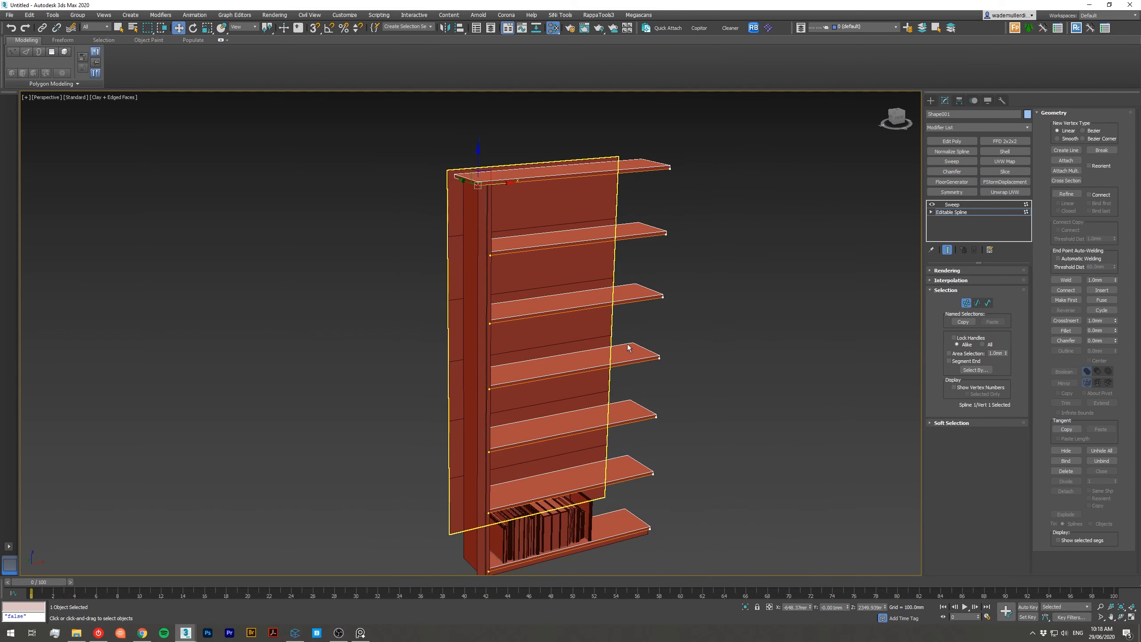
pyautogui.press('F4')
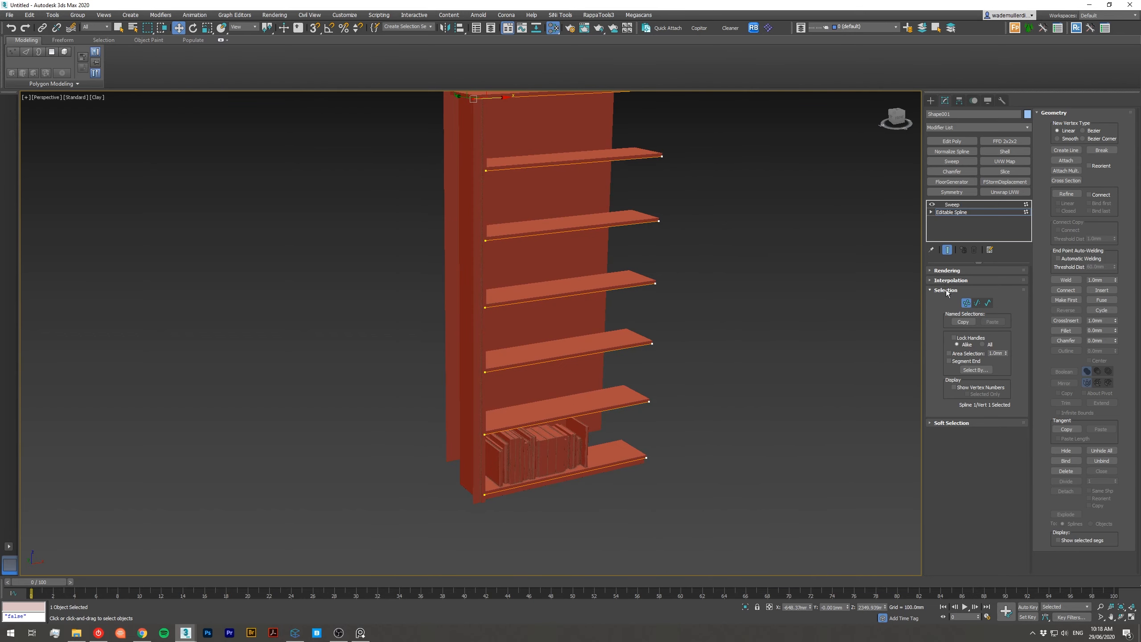
pyautogui.click(968, 302)
pyautogui.click(731, 286)
pyautogui.moveTo(667, 253); pyautogui.dragTo(637, 320, button='middle')
pyautogui.press('F4')
pyautogui.press('F4')
pyautogui.press('F4')
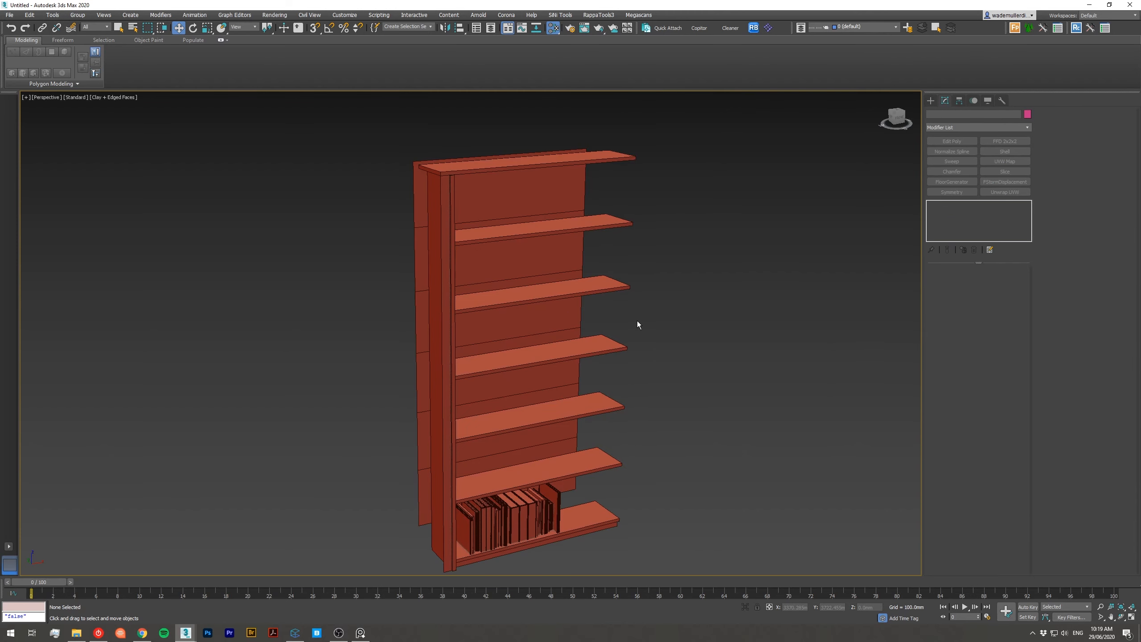
pyautogui.moveTo(586, 443); pyautogui.dragTo(583, 322, button='middle')
pyautogui.scroll(8, 507, 421)
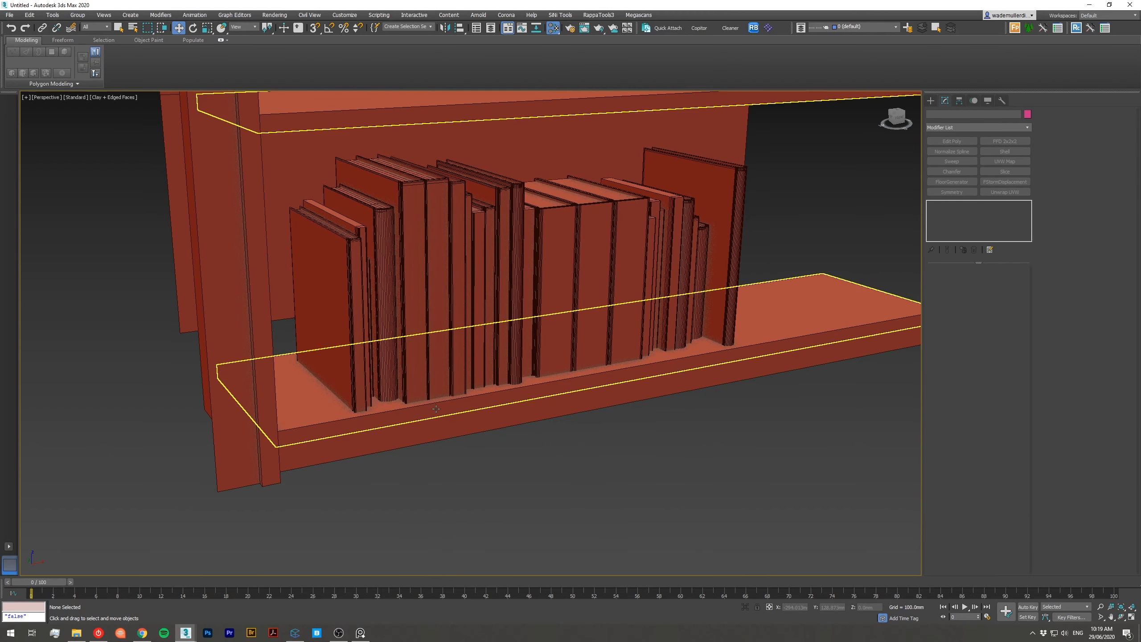
pyautogui.scroll(-8, 499, 390)
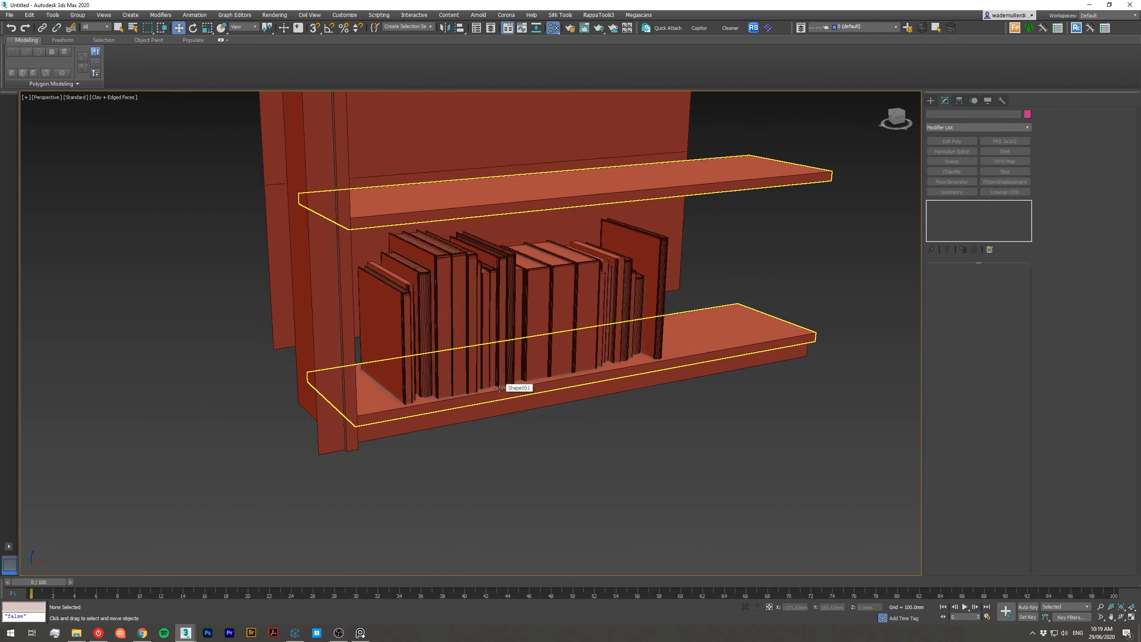
# Move the main panel along X well clear of the shelves, and deselect it
pyautogui.click(486, 404)
pyautogui.keyDown('alt'); pyautogui.moveTo(490, 401); pyautogui.dragTo(436, 355, button='middle'); pyautogui.keyUp('alt')
pyautogui.scroll(-5, 473, 409)
pyautogui.click(366, 335)
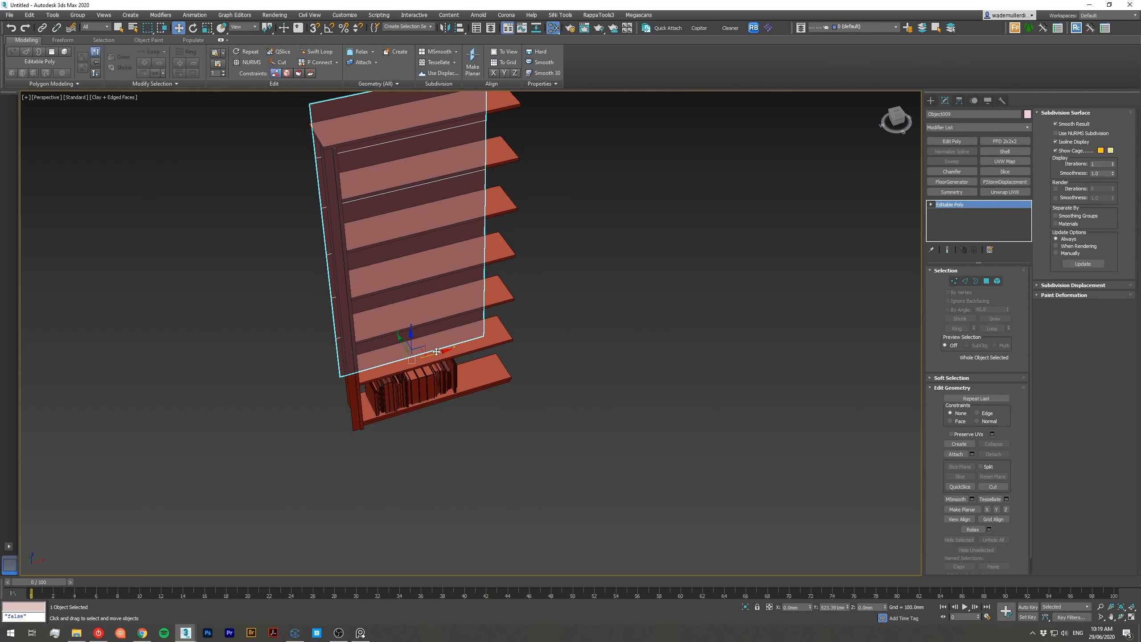
pyautogui.moveTo(436, 352); pyautogui.dragTo(787, 275)
pyautogui.click(592, 376)
# Select the divider, shelf and base pieces together and apply a Chamfer modifier to them
pyautogui.keyDown('alt'); pyautogui.moveTo(592, 376); pyautogui.dragTo(545, 383, button='middle'); pyautogui.keyUp('alt')
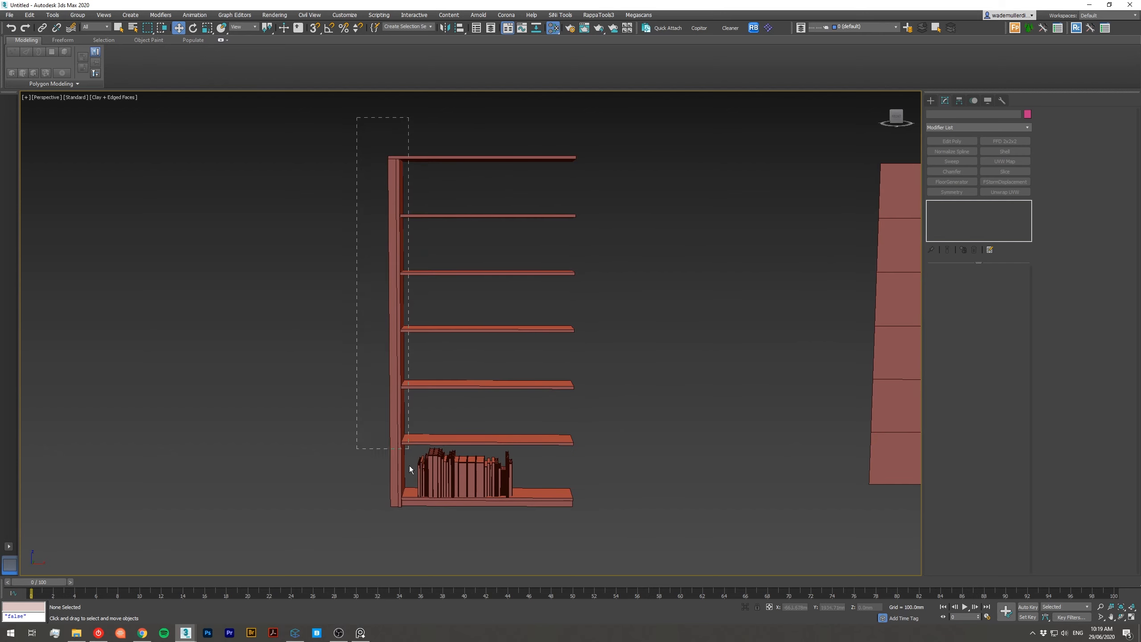
pyautogui.moveTo(409, 506); pyautogui.dragTo(408, 507)
pyautogui.moveTo(409, 508)
pyautogui.keyDown('alt'); pyautogui.mouseDown(button='middle')
pyautogui.moveTo(385, 497)
pyautogui.moveTo(422, 502)
pyautogui.mouseUp(button='middle'); pyautogui.keyUp('alt')
pyautogui.scroll(4, 298, 267)
pyautogui.moveTo(371, 155); pyautogui.dragTo(355, 200, button='middle')
pyautogui.moveTo(425, 241); pyautogui.dragTo(392, 319, button='middle')
pyautogui.click(953, 171)
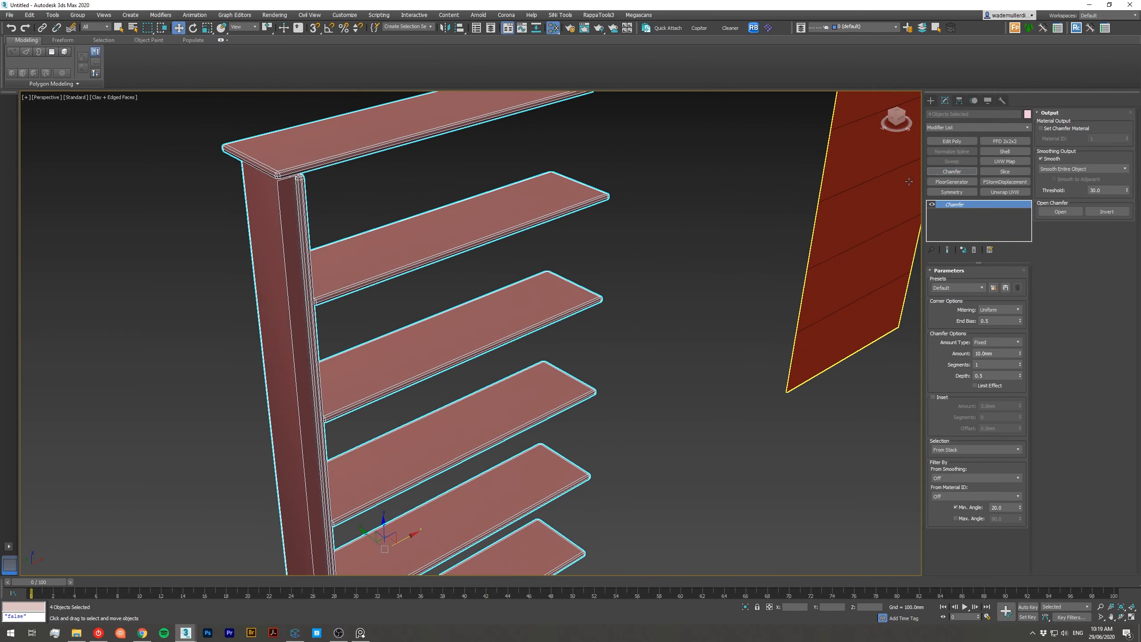
# Inspect the bevelled edges at the top of the divider without edged faces and set the chamfer amount to 2 mm
pyautogui.keyDown('alt'); pyautogui.moveTo(494, 252); pyautogui.dragTo(522, 211, button='middle'); pyautogui.keyUp('alt')
pyautogui.scroll(6, 377, 280)
pyautogui.scroll(-6, 346, 289)
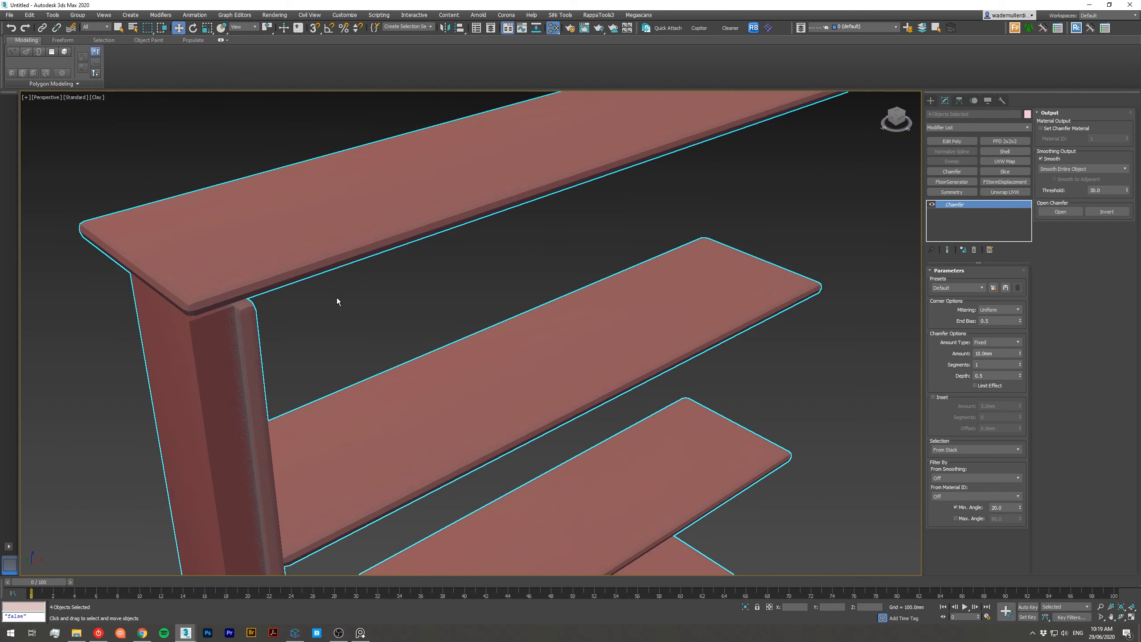
pyautogui.press('F4')
pyautogui.moveTo(270, 270)
pyautogui.keyDown('alt'); pyautogui.mouseDown(button='middle')
pyautogui.moveTo(270, 248)
pyautogui.moveTo(285, 258)
pyautogui.mouseUp(button='middle'); pyautogui.keyUp('alt')
pyautogui.scroll(3, 311, 162)
pyautogui.keyDown('alt'); pyautogui.moveTo(318, 166); pyautogui.dragTo(206, 196, button='middle'); pyautogui.keyUp('alt')
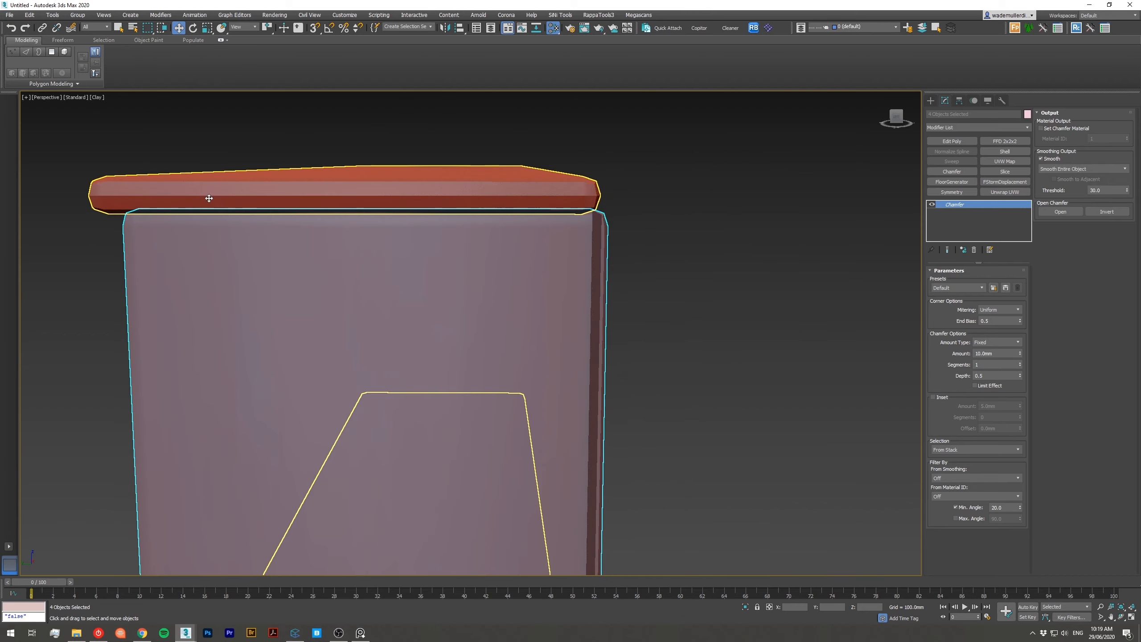
pyautogui.keyDown('alt'); pyautogui.moveTo(593, 216); pyautogui.dragTo(572, 218, button='middle'); pyautogui.keyUp('alt')
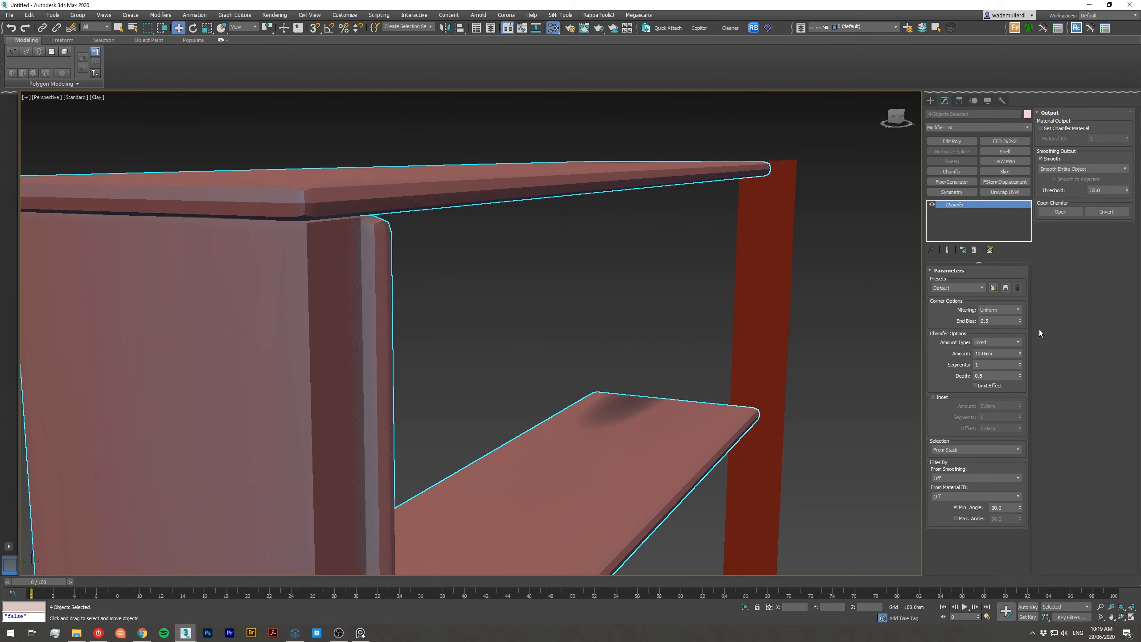
pyautogui.write('2')
pyautogui.press('Return')
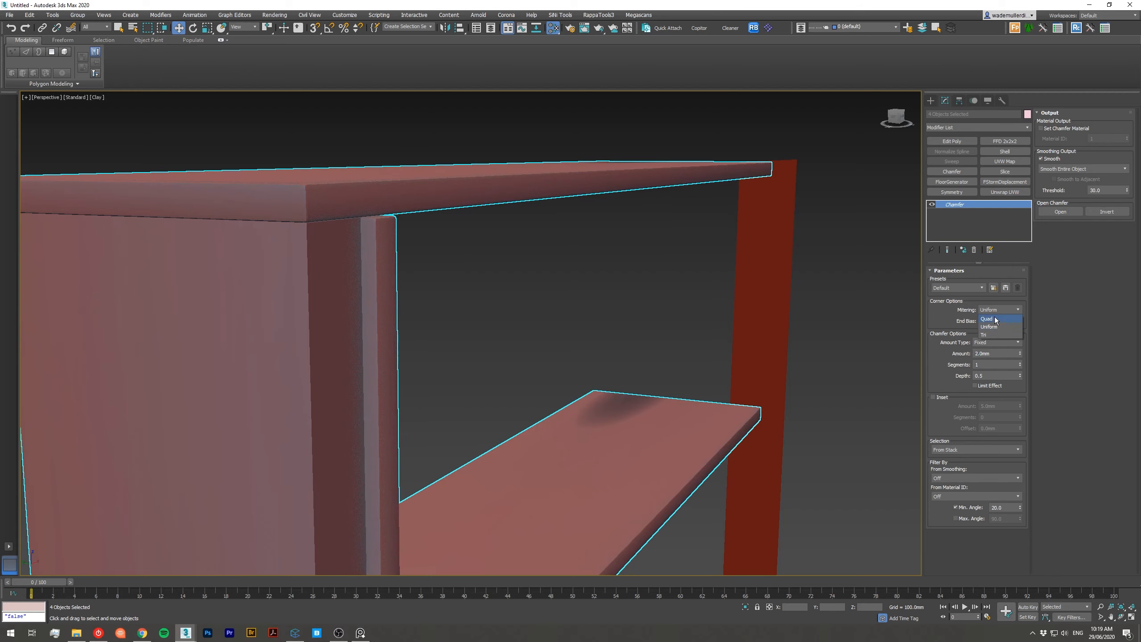
# Set the chamfer's mitering to Quad with a tension of 0.5, and its smoothing to Smooth Chamfers Only
pyautogui.click(996, 319)
pyautogui.write('.')
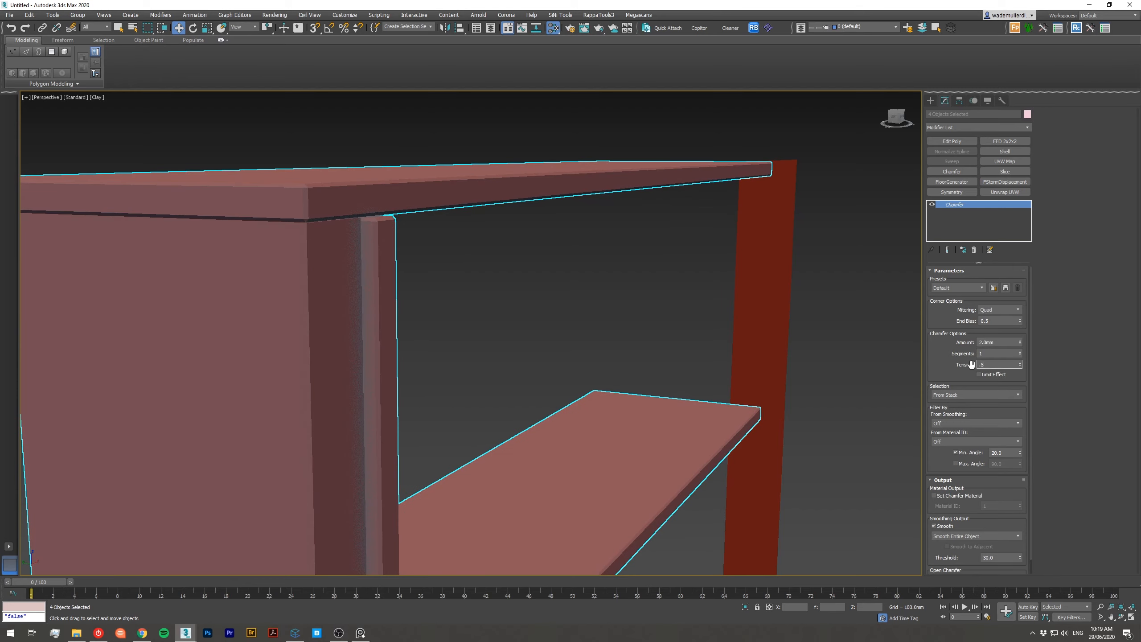
pyautogui.write('5')
pyautogui.press('Return')
pyautogui.click(971, 536)
pyautogui.click(962, 553)
# Show edged faces on the top shelf corner and set the chamfer to 2 segments
pyautogui.scroll(-6, 761, 469)
pyautogui.scroll(5, 760, 468)
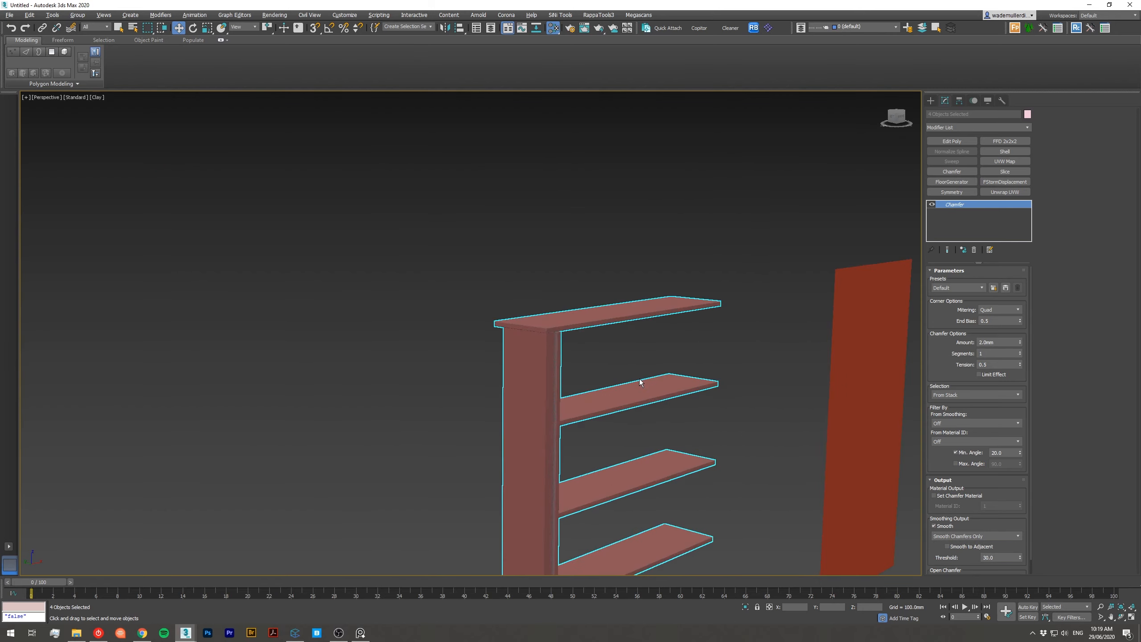
pyautogui.scroll(3, 638, 380)
pyautogui.scroll(3, 561, 338)
pyautogui.press('F4')
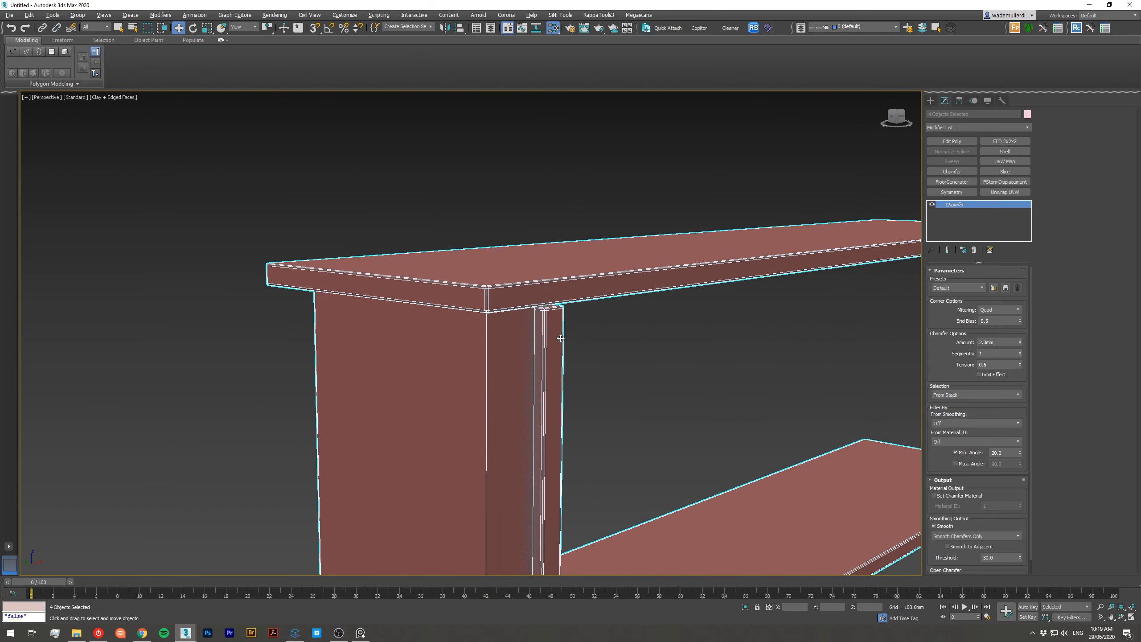
pyautogui.click(1020, 352)
pyautogui.scroll(2, 463, 286)
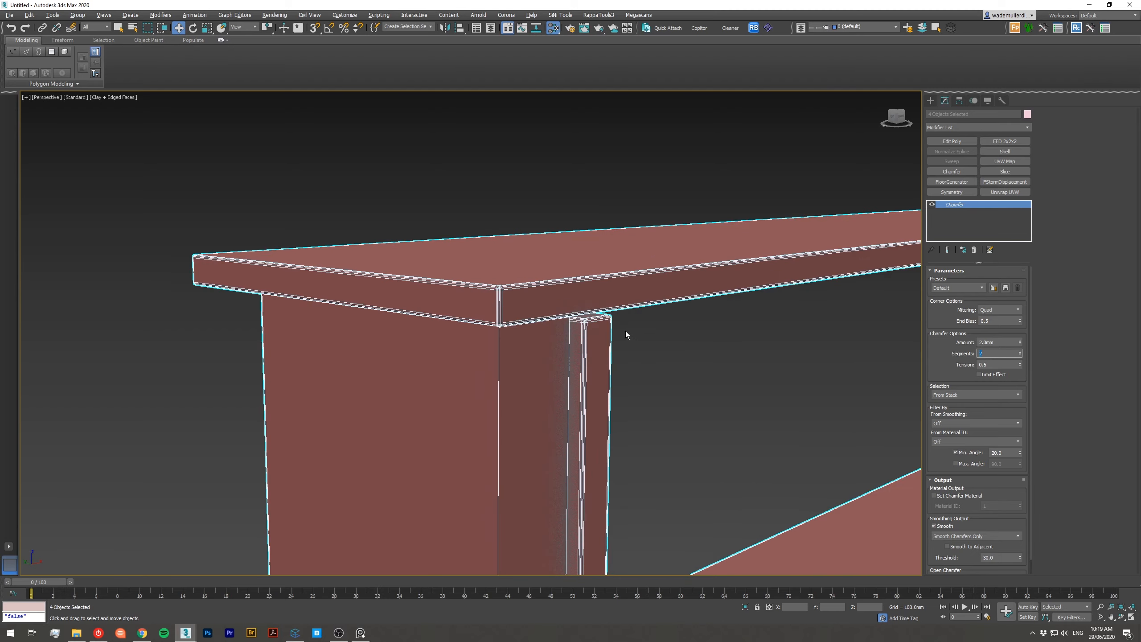
# Hide edged faces, clear the selection and inspect the chamfered edges where the bottom shelf meets the base
pyautogui.scroll(-8, 741, 441)
pyautogui.press('F4')
pyautogui.moveTo(637, 456); pyautogui.dragTo(604, 334, button='middle')
pyautogui.scroll(5, 638, 508)
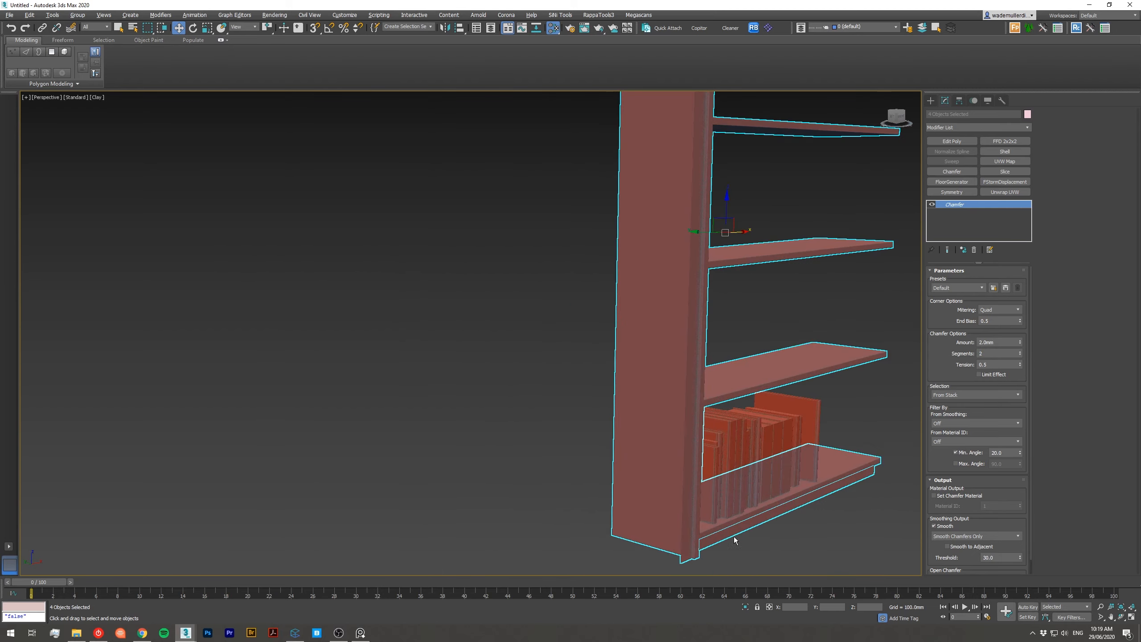
pyautogui.moveTo(736, 538); pyautogui.dragTo(683, 453, button='middle')
pyautogui.click(652, 477)
pyautogui.scroll(6, 739, 503)
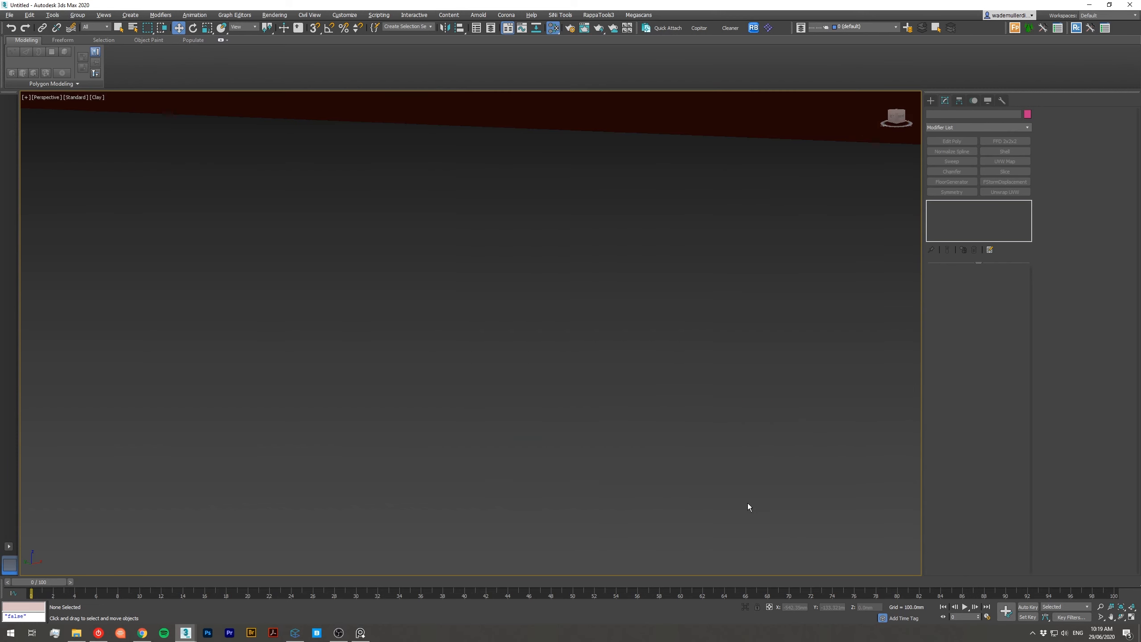
pyautogui.scroll(-2, 747, 503)
pyautogui.moveTo(634, 357); pyautogui.dragTo(607, 451, button='middle')
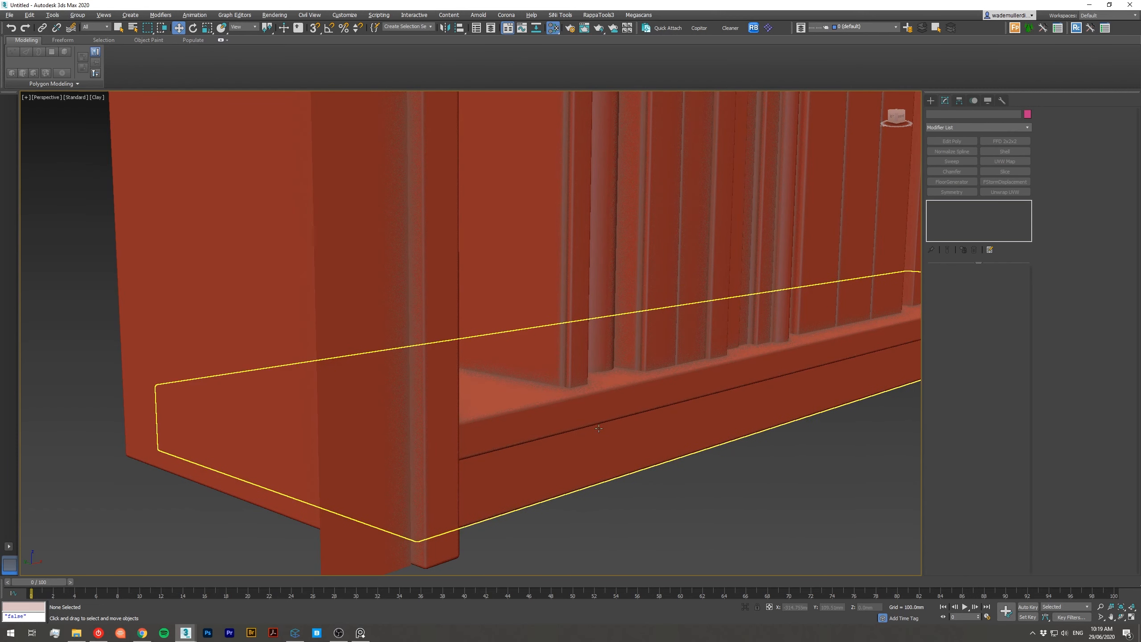
# Set the shelf object's chamfer amount to 1 mm, deselect it and show edged faces
pyautogui.click(567, 396)
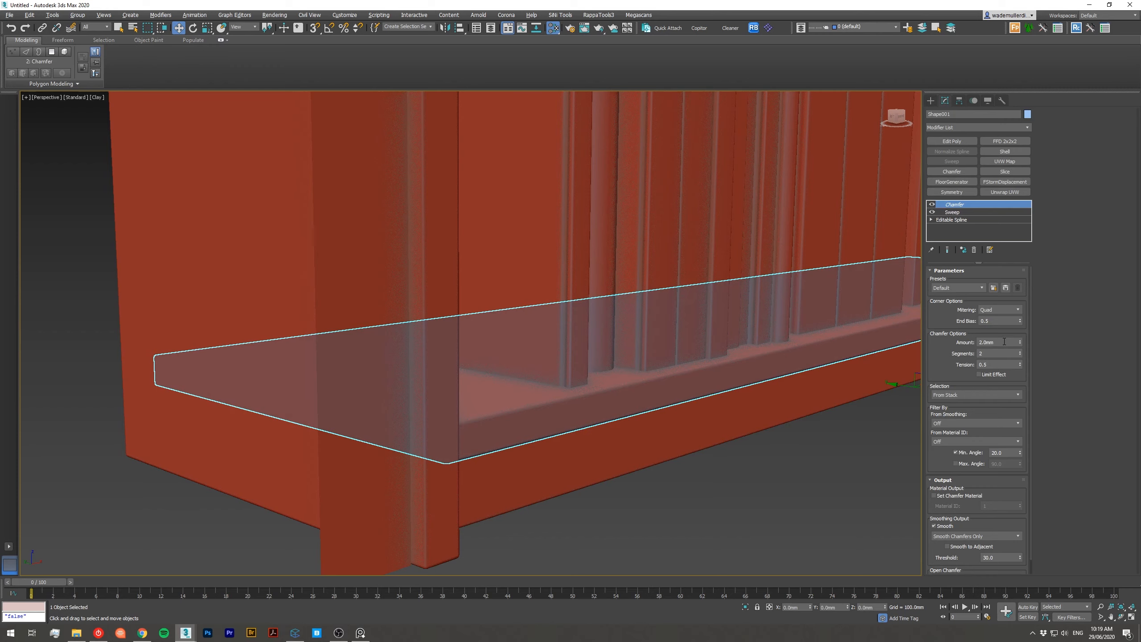
pyautogui.write('1')
pyautogui.press('Return')
pyautogui.press('Delete')
pyautogui.press('F4')
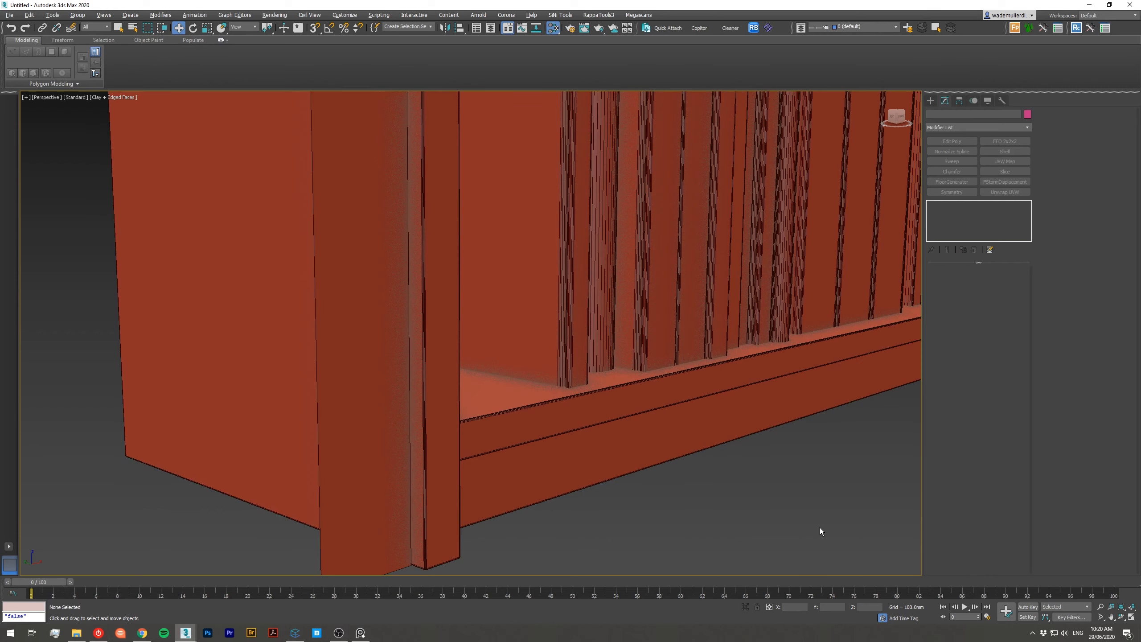
pyautogui.press('F4')
pyautogui.press('F4')
# Go to the shelf object's Editable Spline at Spline level and select the top shelf's spline
pyautogui.scroll(-10, 820, 527)
pyautogui.moveTo(845, 146); pyautogui.dragTo(764, 226, button='middle')
pyautogui.scroll(3, 763, 225)
pyautogui.scroll(3, 734, 356)
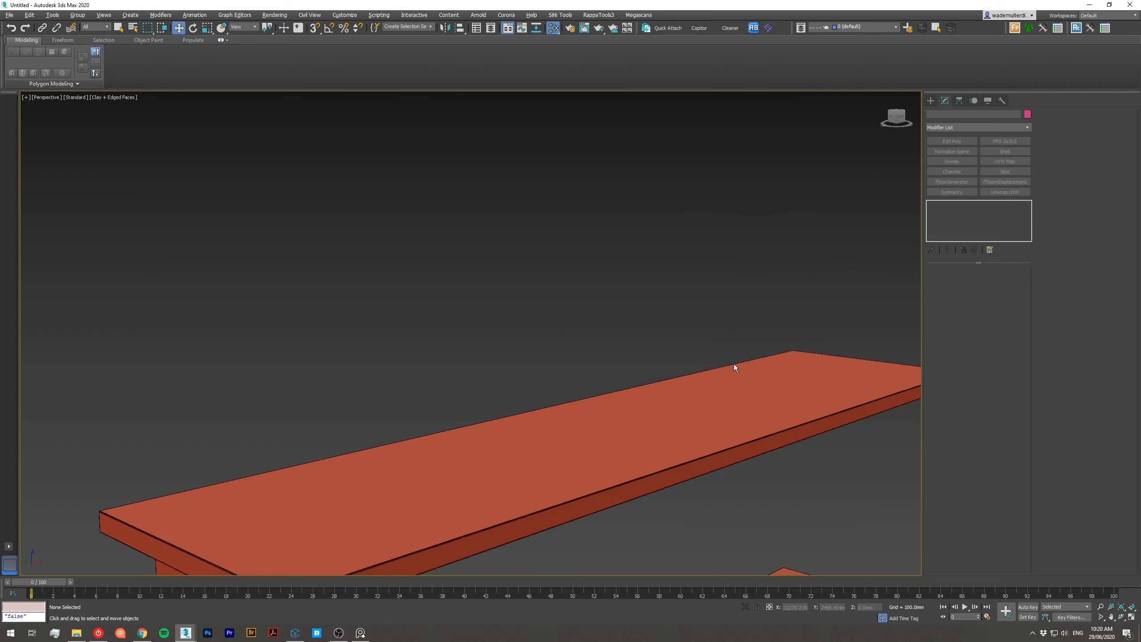
pyautogui.click(754, 426)
pyautogui.moveTo(754, 426); pyautogui.dragTo(777, 189, button='middle')
pyautogui.scroll(-5, 777, 189)
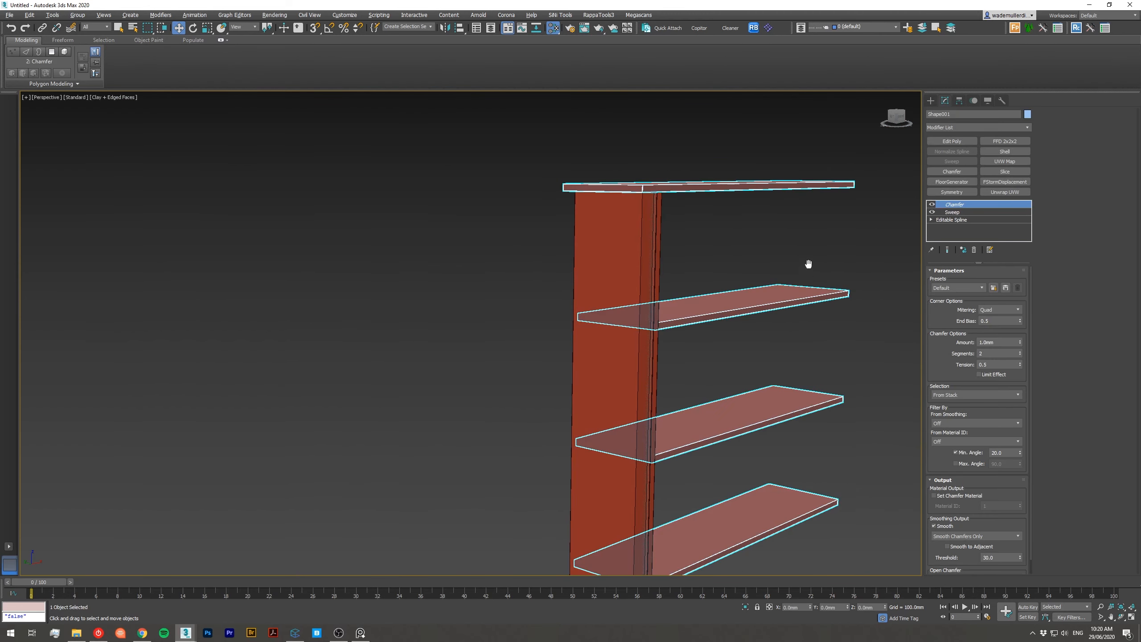
pyautogui.moveTo(807, 270); pyautogui.dragTo(716, 270, button='middle')
pyautogui.click(957, 222)
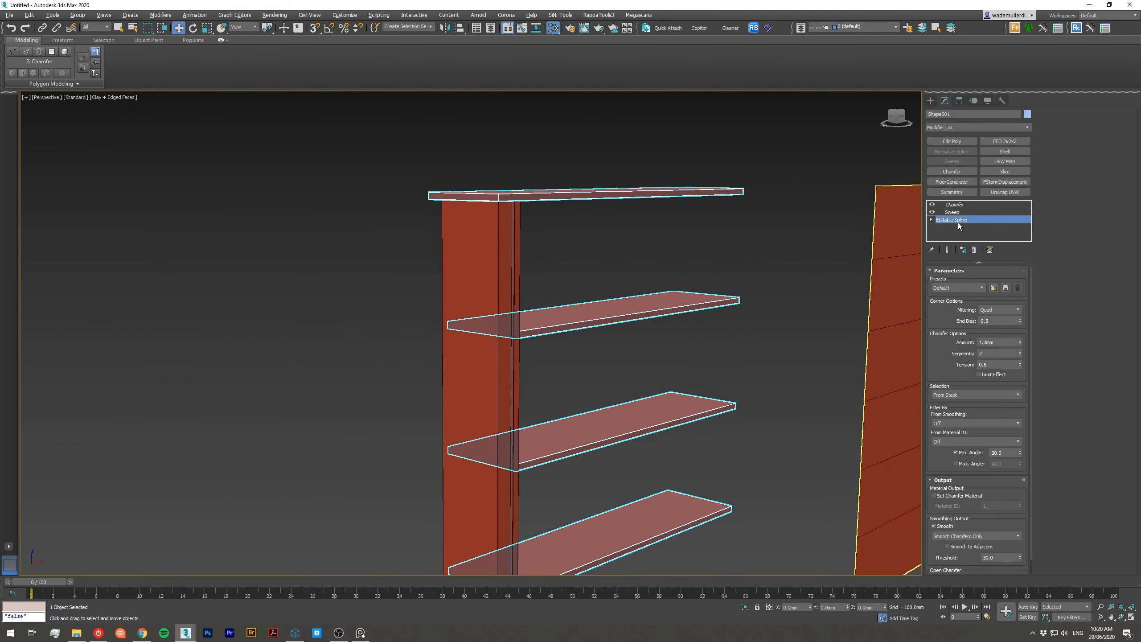
pyautogui.click(989, 302)
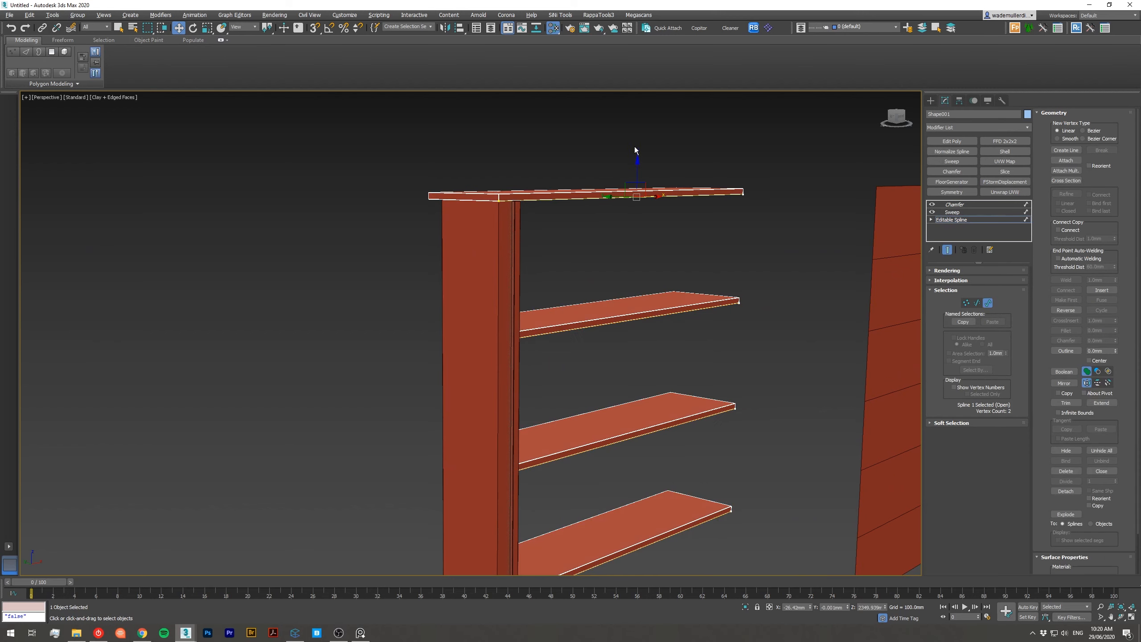
pyautogui.keyDown('alt'); pyautogui.moveTo(706, 237); pyautogui.dragTo(736, 252, button='middle'); pyautogui.keyUp('alt')
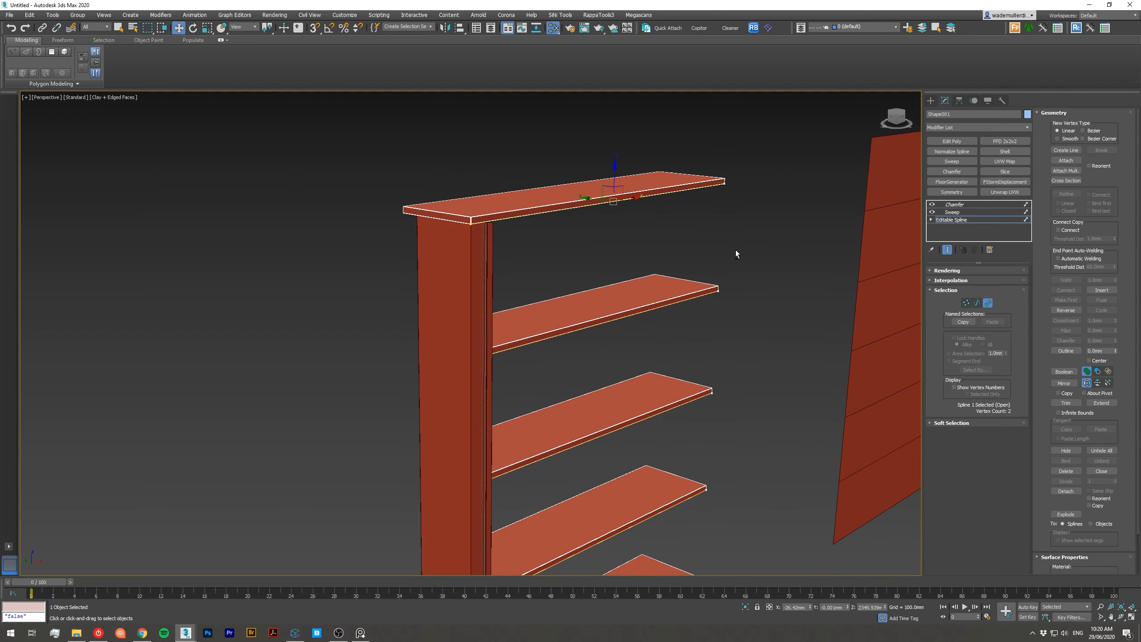
# Try deleting the top shelf's spline, undo that, detach it as a separate shape instead, and leave Spline editing
pyautogui.press('Delete')
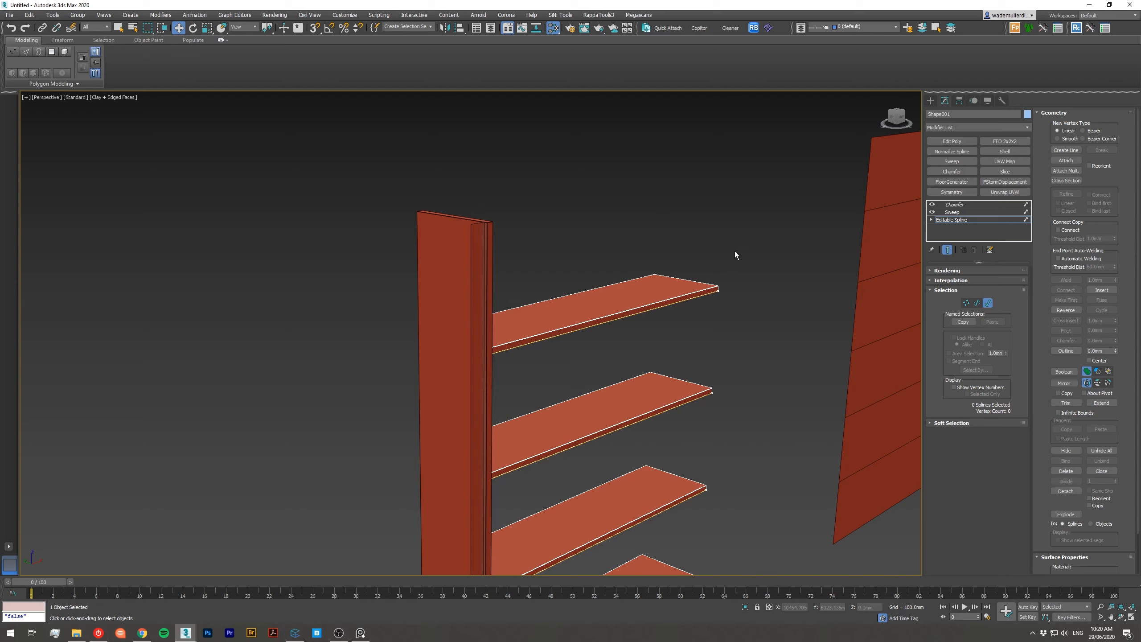
pyautogui.hotkey('ctrl', 'z')
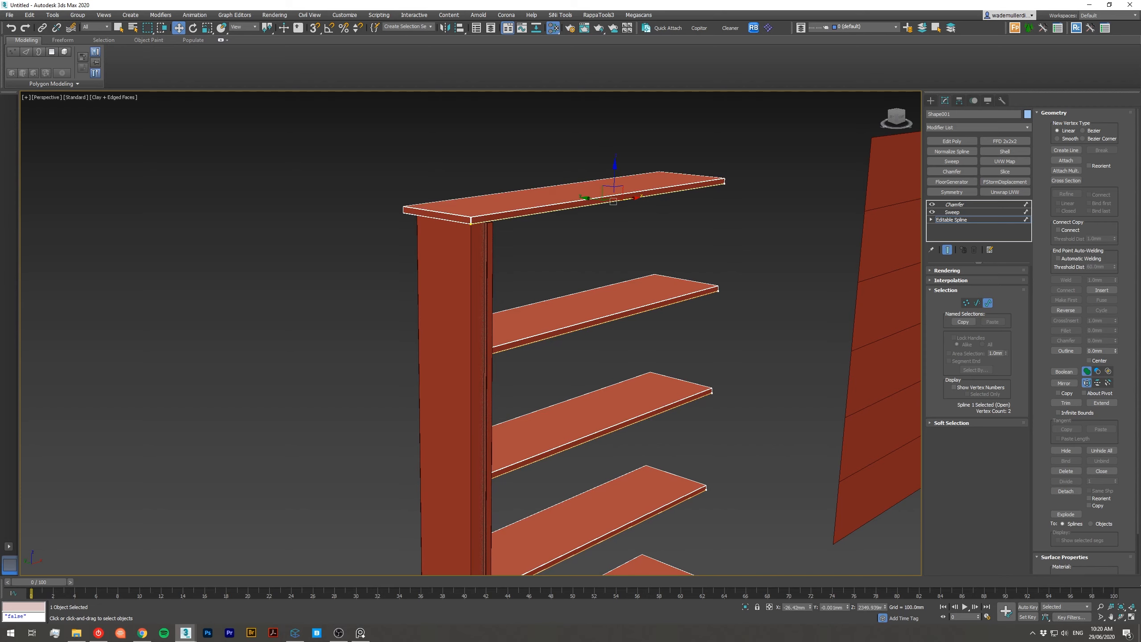
pyautogui.click(1072, 490)
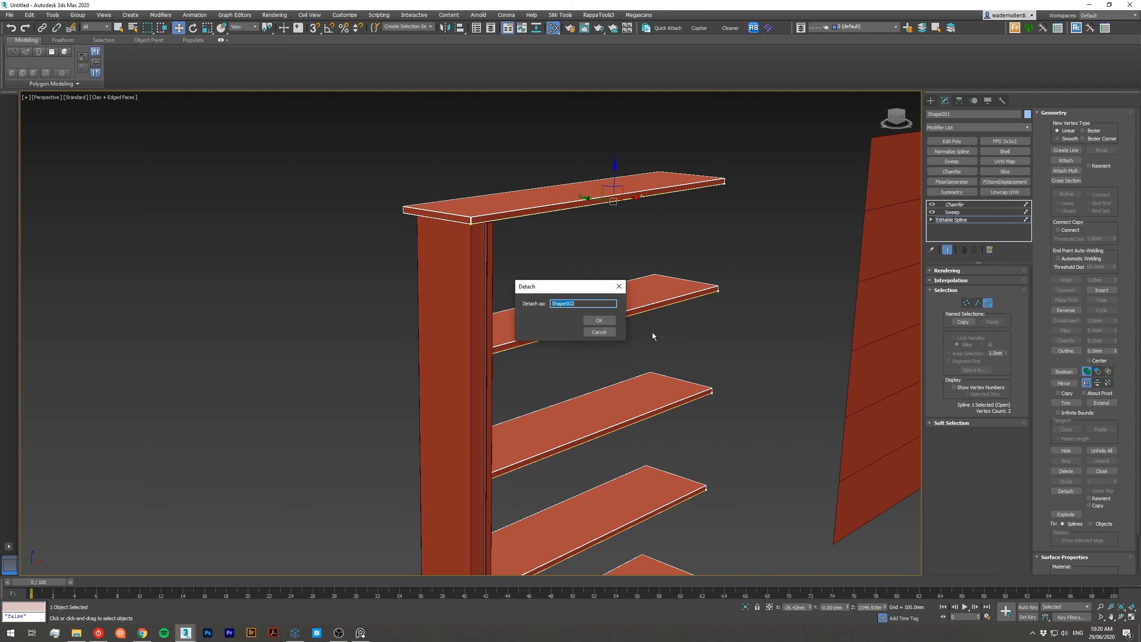
pyautogui.click(612, 321)
pyautogui.click(985, 304)
pyautogui.click(750, 253)
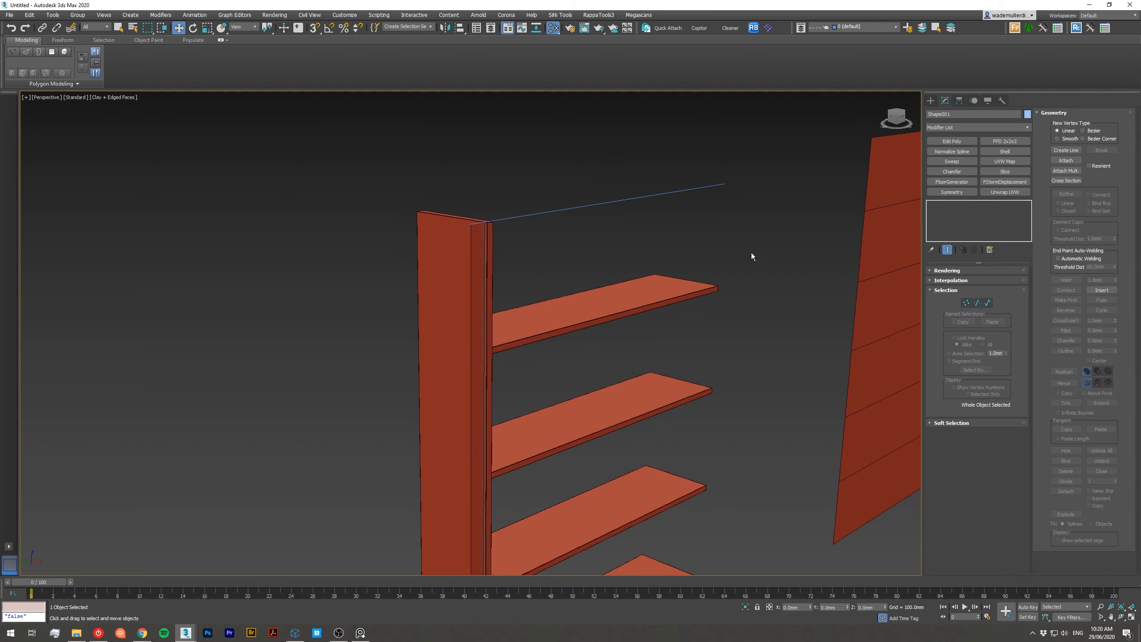
# Select the object with the remaining shelves and copy its Sweep and Chamfer modifiers together
pyautogui.click(644, 279)
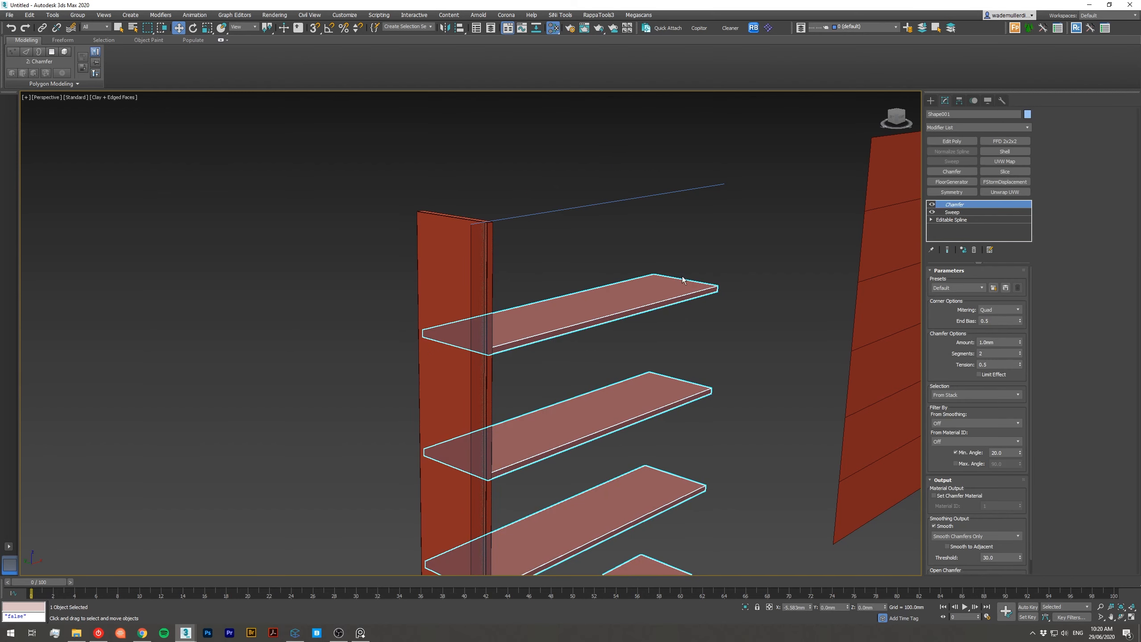
pyautogui.rightClick(959, 216)
pyautogui.click(954, 213)
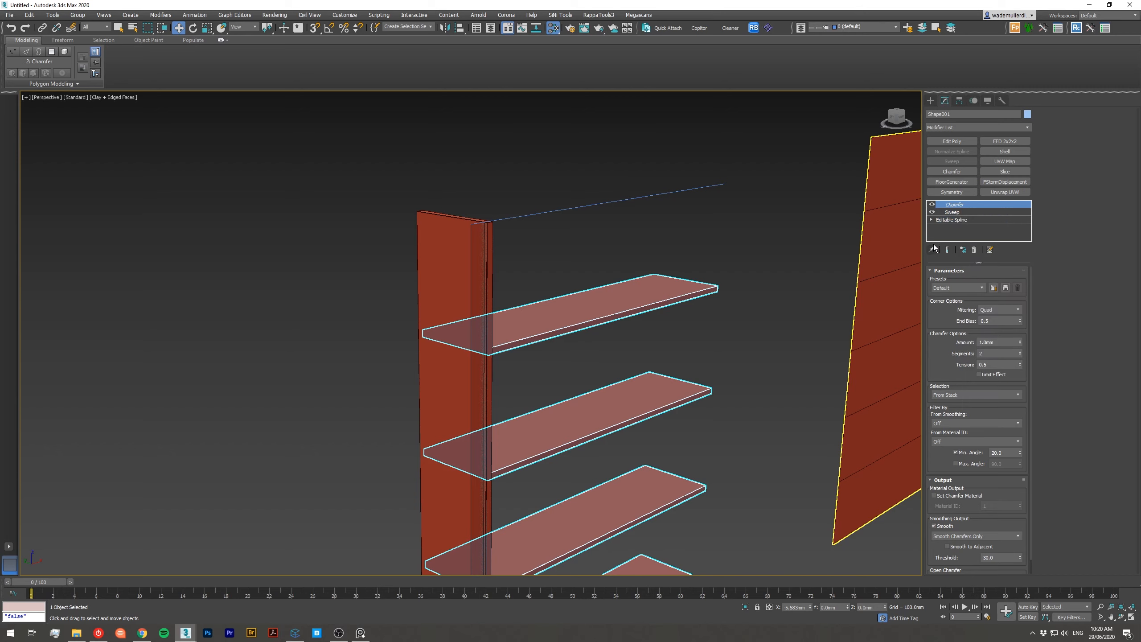
pyautogui.keyDown('shift'); pyautogui.click(957, 204); pyautogui.keyUp('shift')
pyautogui.rightClick(957, 203)
pyautogui.click(991, 242)
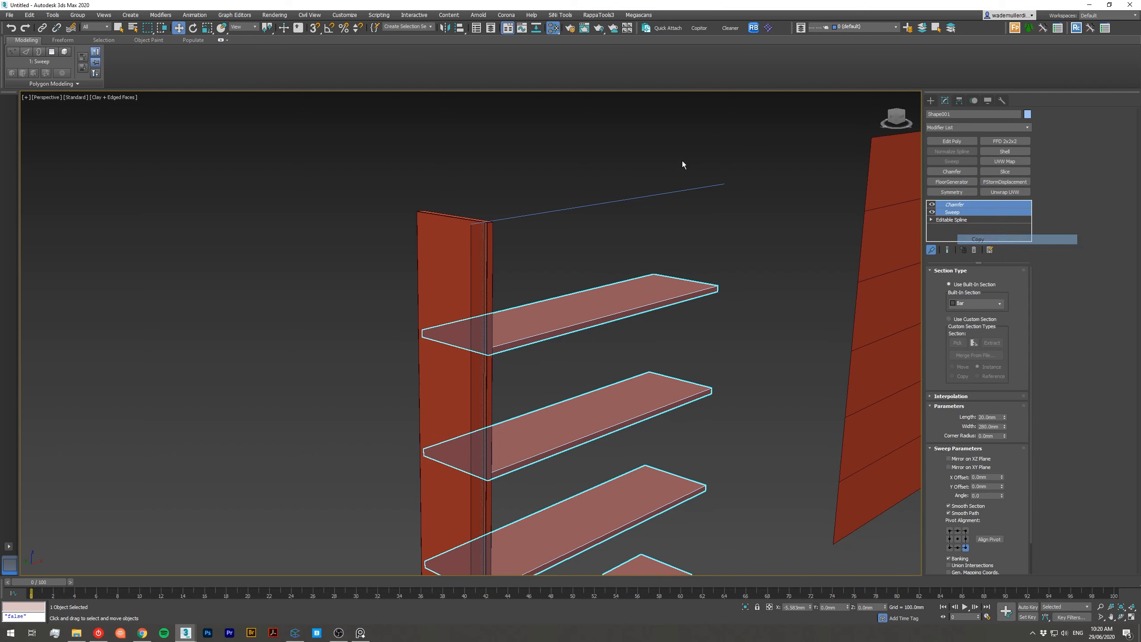
# Unpin the modifier stack so that it follows the selection, and clear the shelf selection
pyautogui.click(683, 191)
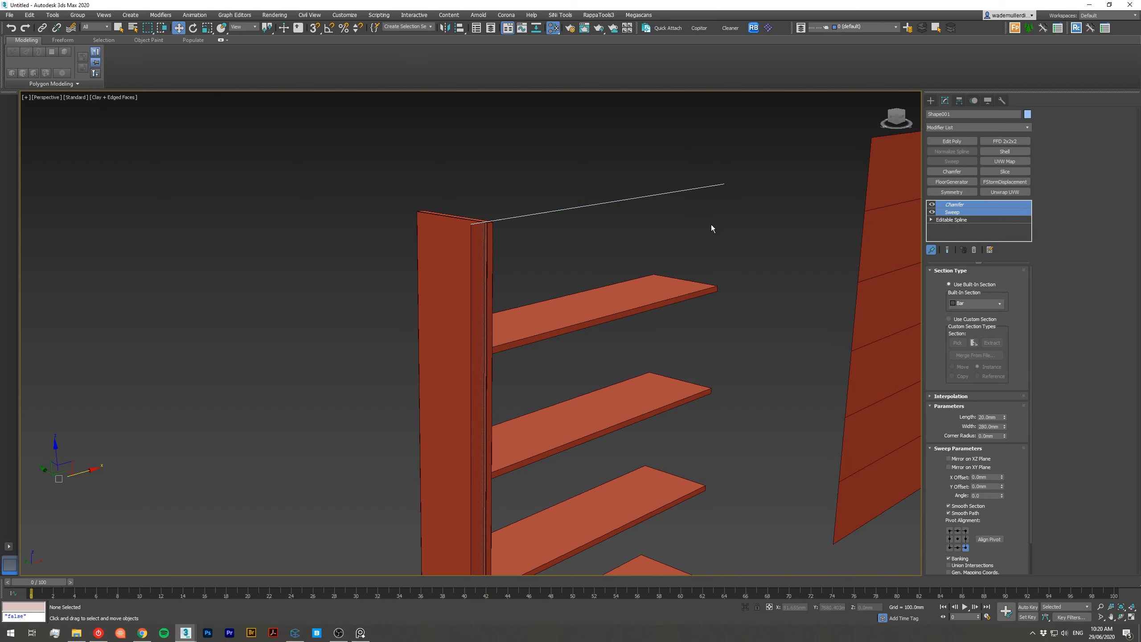
pyautogui.click(779, 283)
pyautogui.moveTo(717, 490); pyautogui.dragTo(668, 269, button='middle')
pyautogui.scroll(-5, 668, 270)
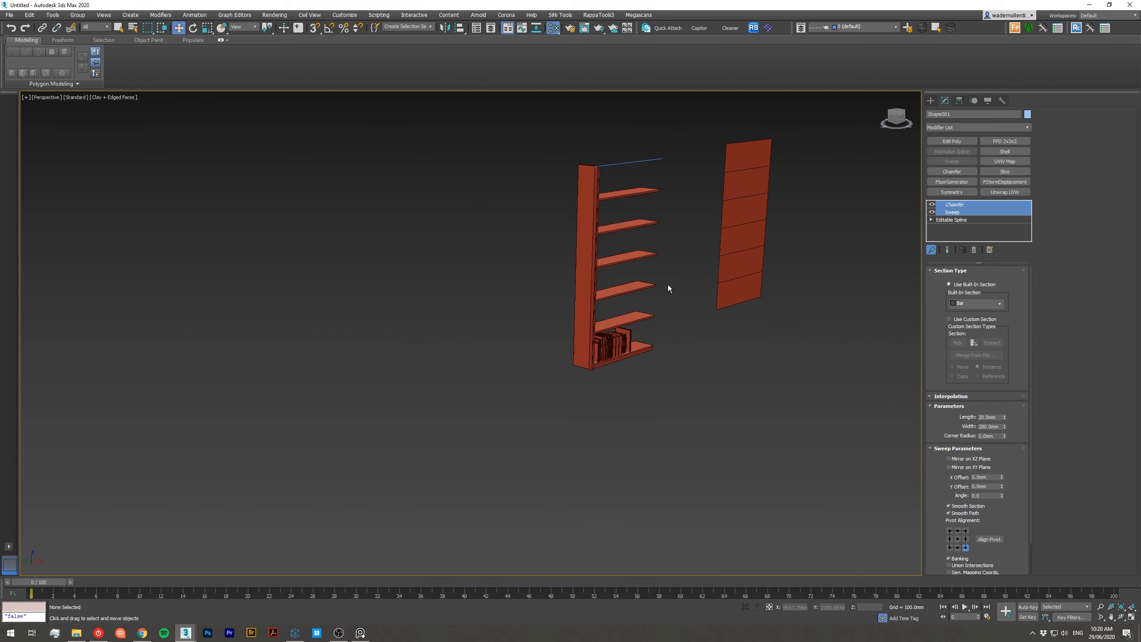
pyautogui.moveTo(809, 243); pyautogui.dragTo(715, 350, button='middle')
pyautogui.scroll(4, 715, 349)
pyautogui.moveTo(528, 274); pyautogui.dragTo(652, 287, button='middle')
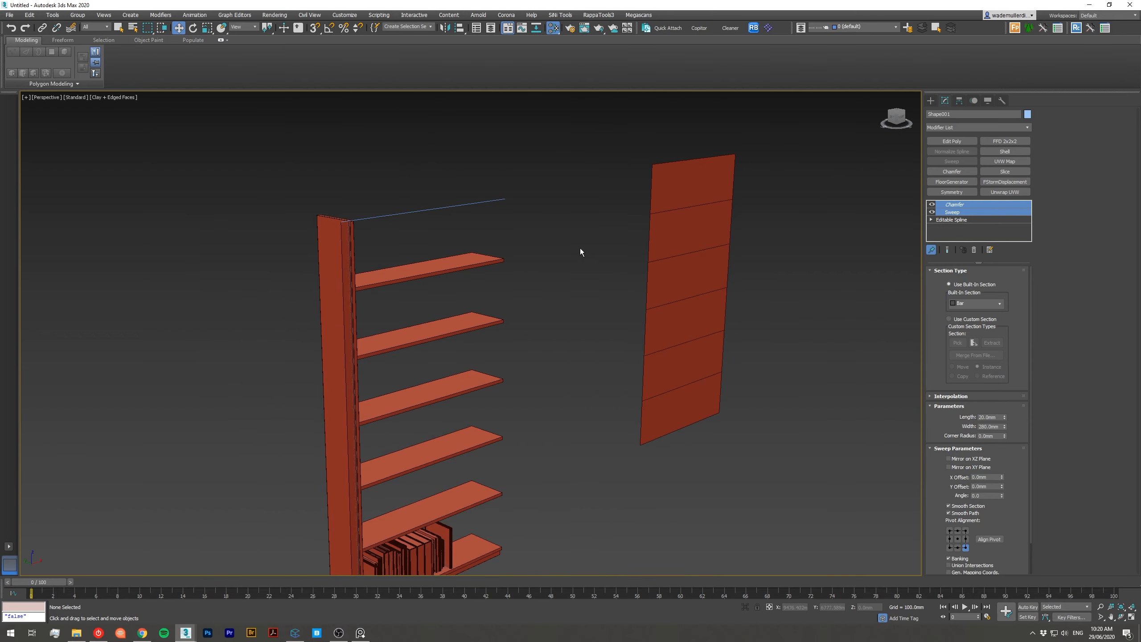
pyautogui.moveTo(382, 206); pyautogui.dragTo(490, 167, button='middle')
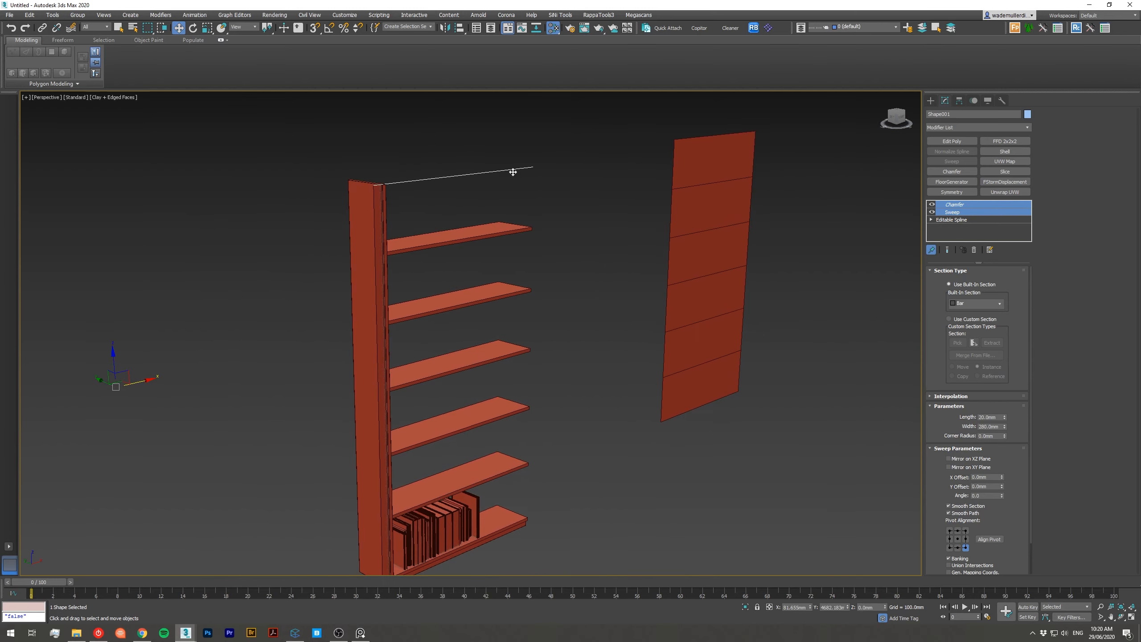
pyautogui.click(486, 232)
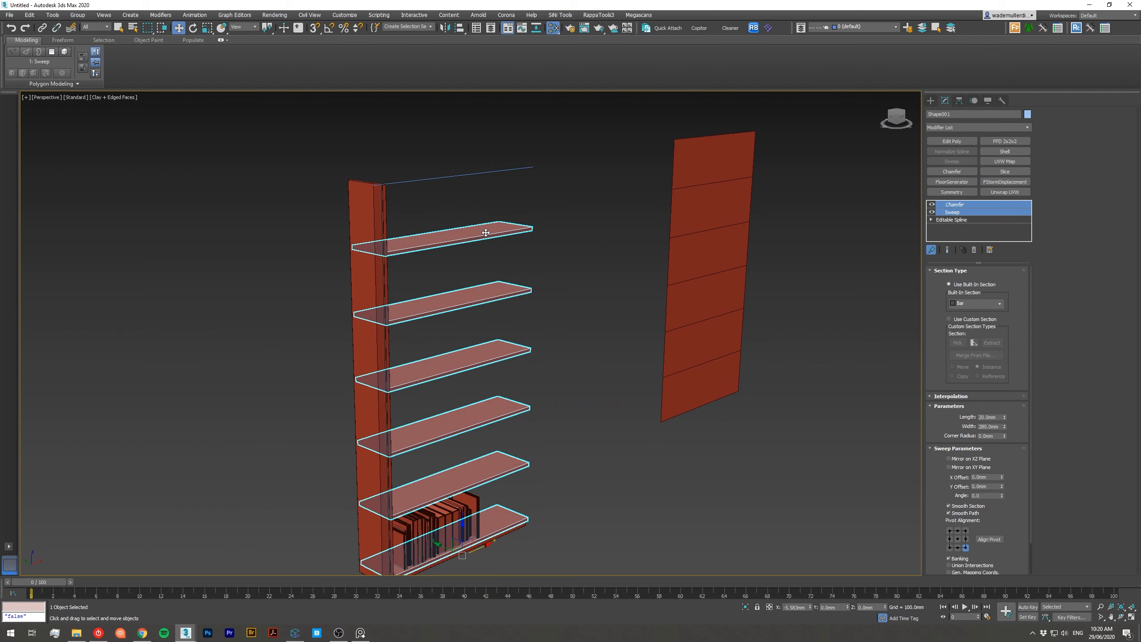
pyautogui.click(570, 240)
pyautogui.click(932, 250)
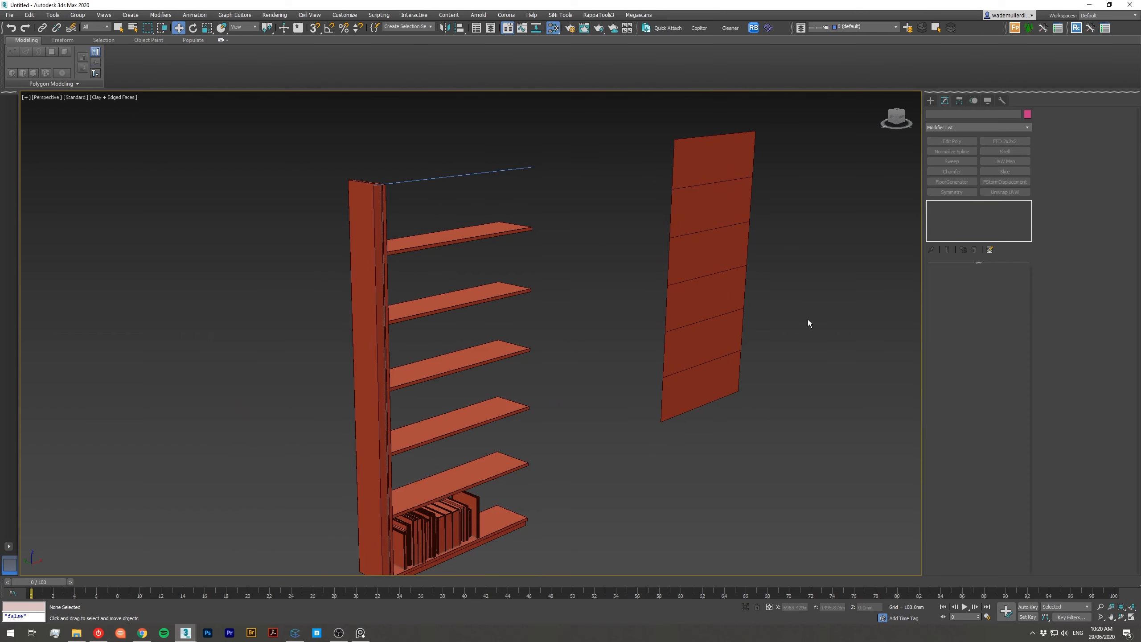
# Select the detached top shelf spline and paste the copied Sweep and Chamfer modifiers onto it as instances
pyautogui.moveTo(488, 194); pyautogui.dragTo(488, 194)
pyautogui.moveTo(492, 195); pyautogui.dragTo(614, 208, button='middle')
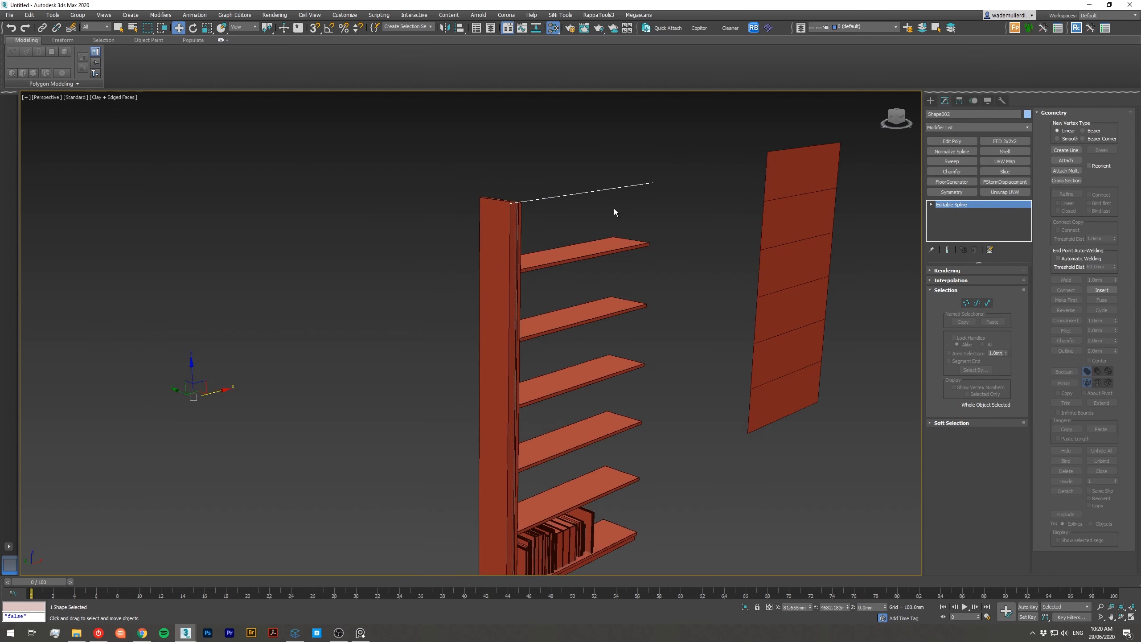
pyautogui.scroll(3, 614, 208)
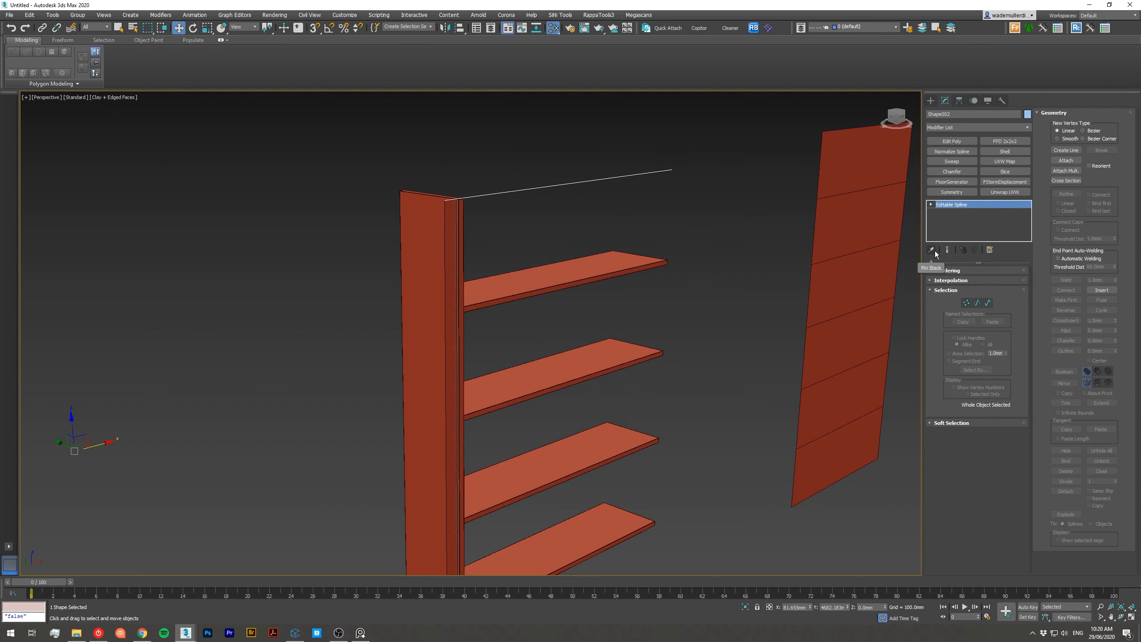
pyautogui.moveTo(629, 163); pyautogui.dragTo(631, 180, button='middle')
pyautogui.rightClick(960, 206)
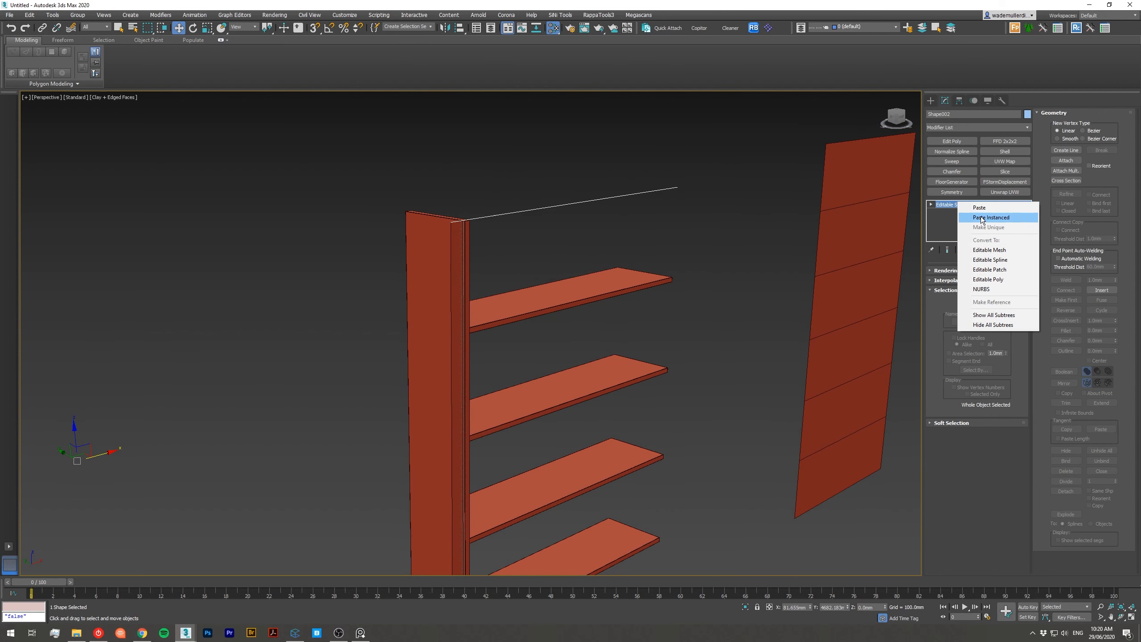
pyautogui.click(991, 217)
pyautogui.keyDown('alt'); pyautogui.moveTo(561, 198); pyautogui.dragTo(660, 204, button='middle'); pyautogui.keyUp('alt')
pyautogui.scroll(5, 503, 227)
pyautogui.keyDown('alt'); pyautogui.moveTo(516, 226); pyautogui.dragTo(832, 228, button='middle'); pyautogui.keyUp('alt')
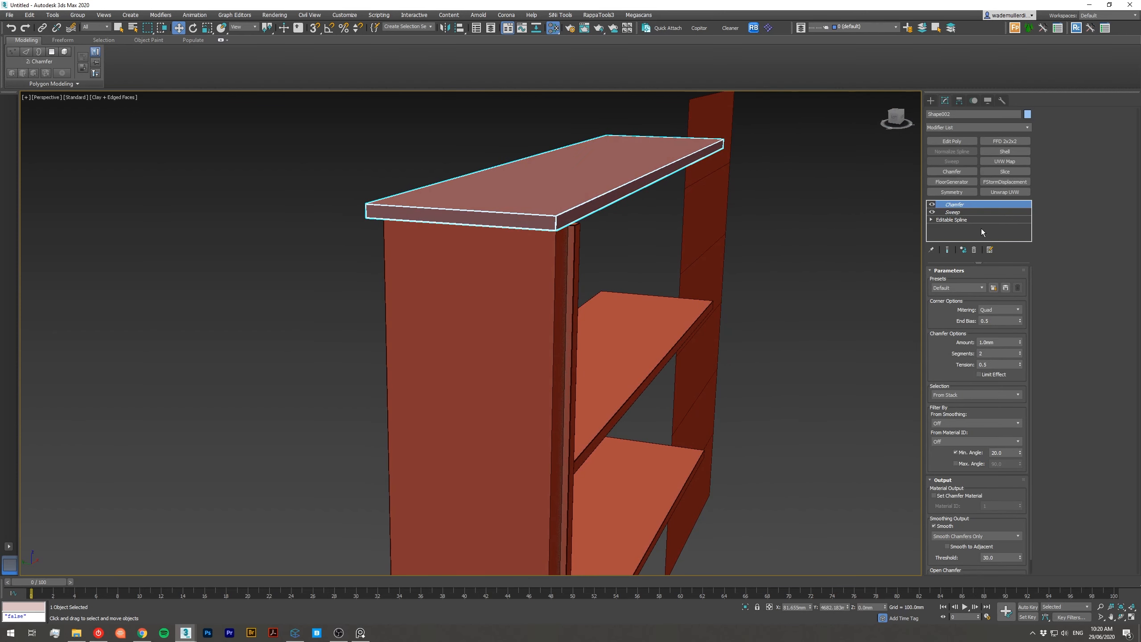
# Try Sweep widths of 220 mm and 3000 mm on the instanced top shelf, and return the width to 280 mm
pyautogui.click(968, 220)
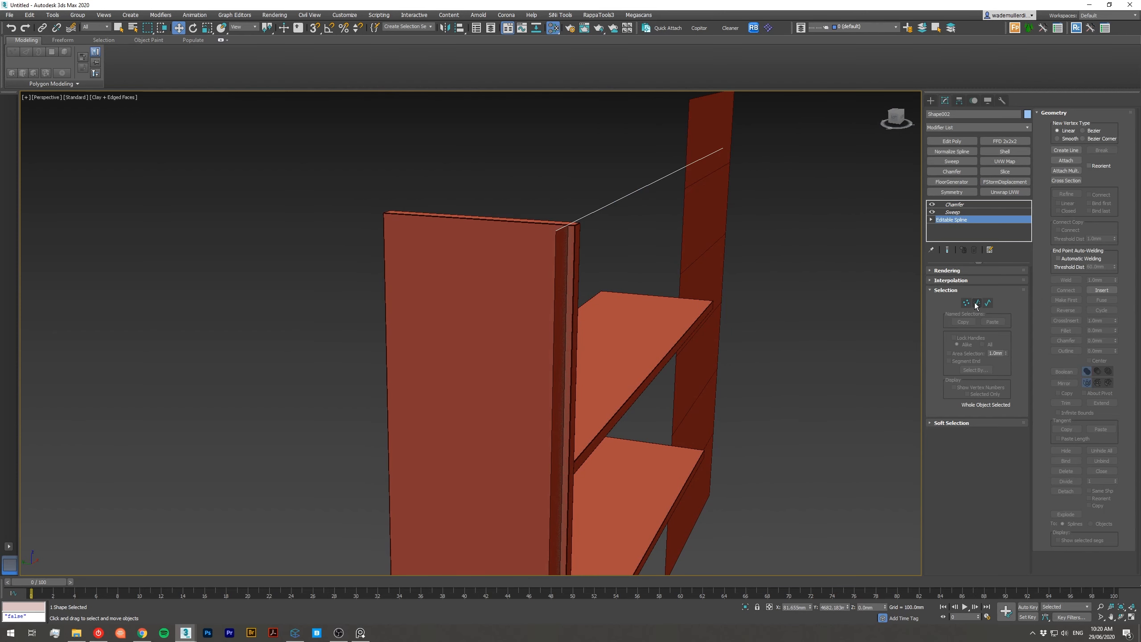
pyautogui.click(964, 212)
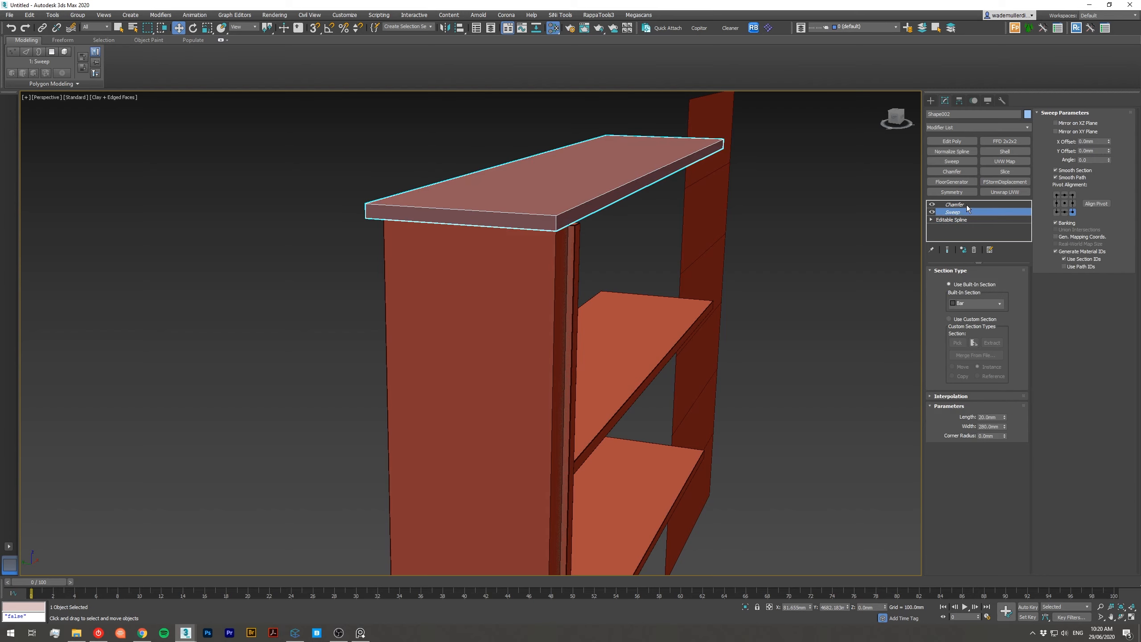
pyautogui.keyDown('alt'); pyautogui.moveTo(607, 314); pyautogui.dragTo(684, 319, button='middle'); pyautogui.keyUp('alt')
pyautogui.scroll(3, 665, 207)
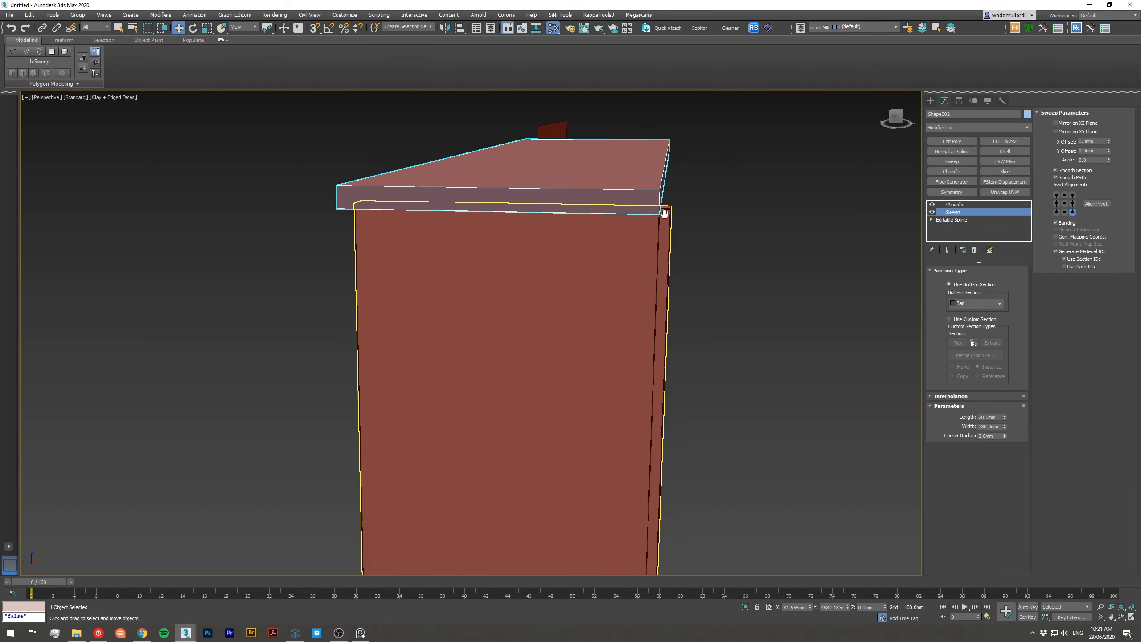
pyautogui.moveTo(810, 219); pyautogui.dragTo(798, 244, button='middle')
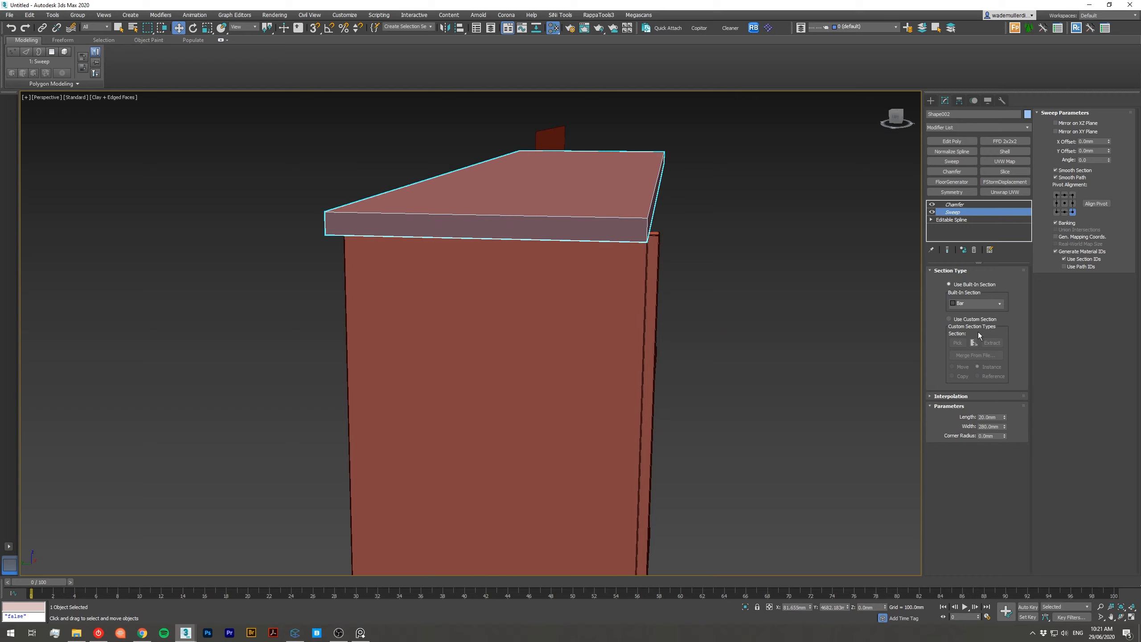
pyautogui.write('220')
pyautogui.press('Return')
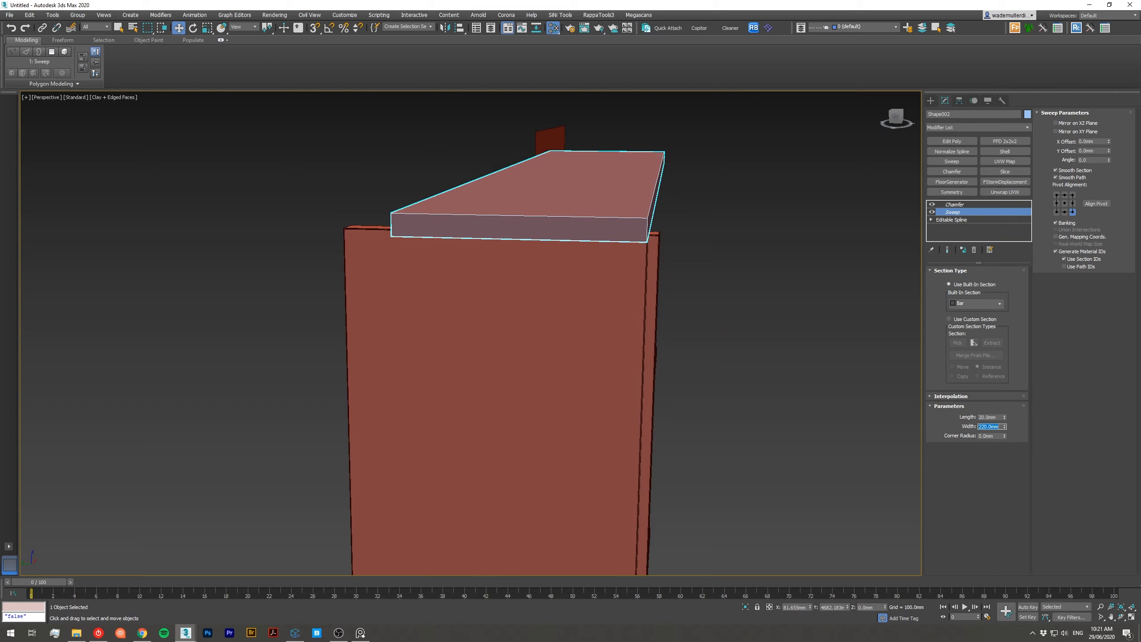
pyautogui.write('3000')
pyautogui.press('Return')
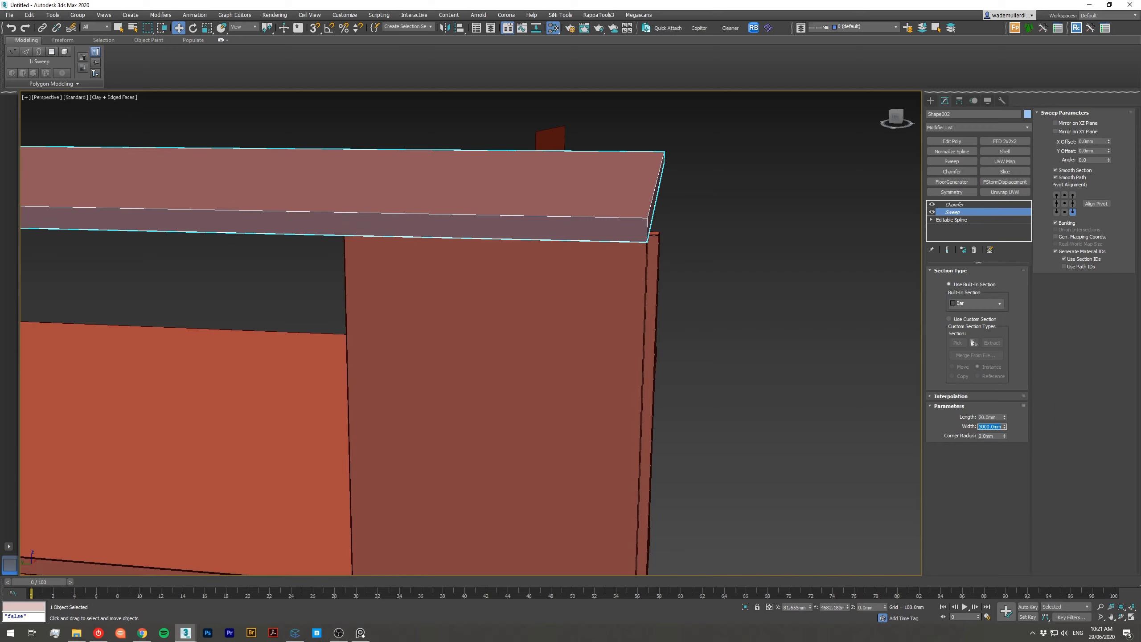
pyautogui.write('280')
pyautogui.press('Return')
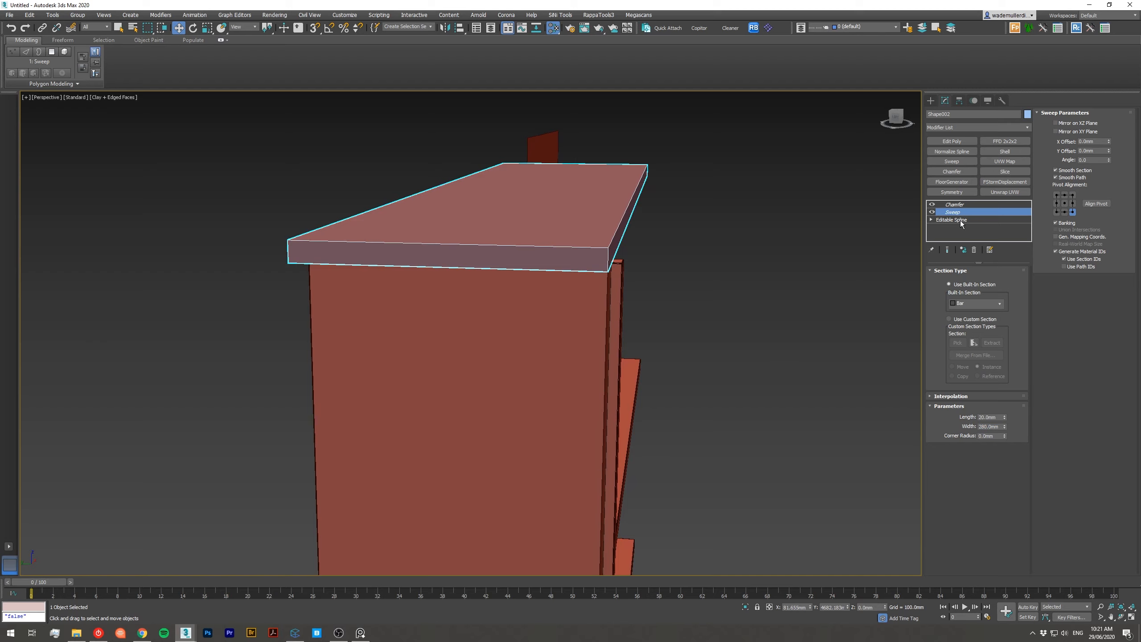
# Make the top shelf's Sweep modifier unique and set its width to 300 mm
pyautogui.click(963, 252)
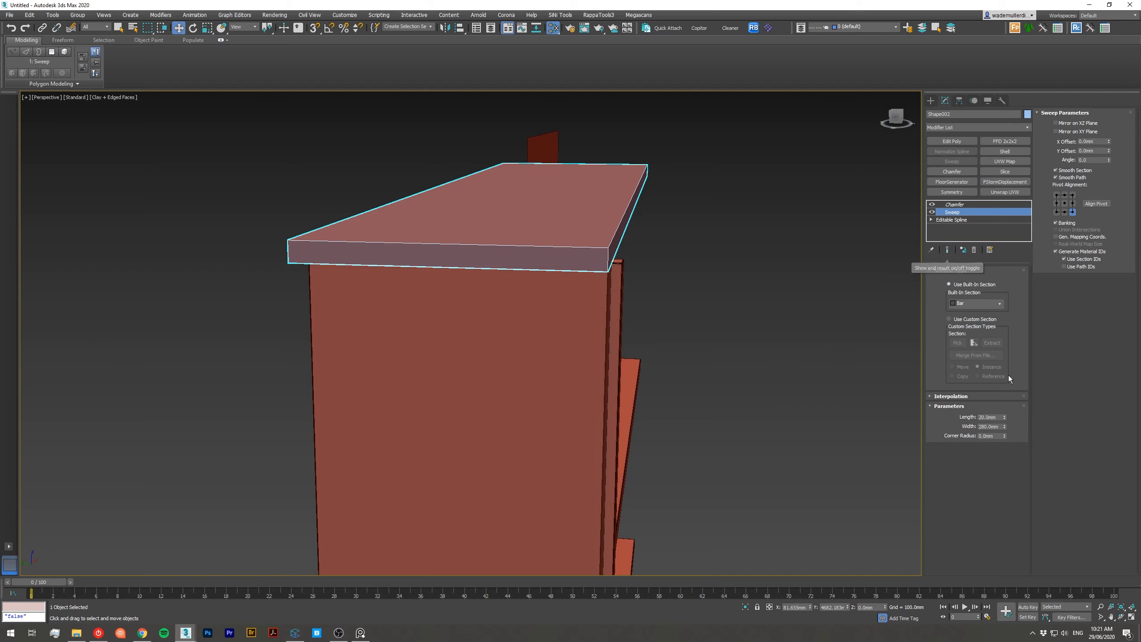
pyautogui.write('30')
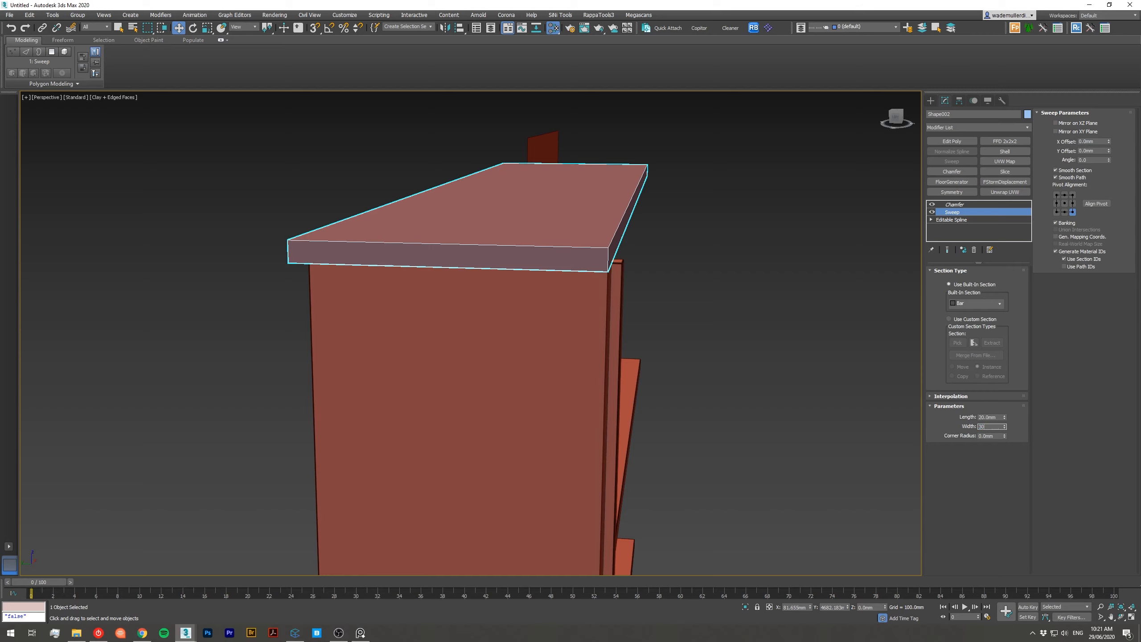
pyautogui.write('0')
pyautogui.press('Return')
pyautogui.moveTo(528, 276); pyautogui.dragTo(532, 273, button='middle')
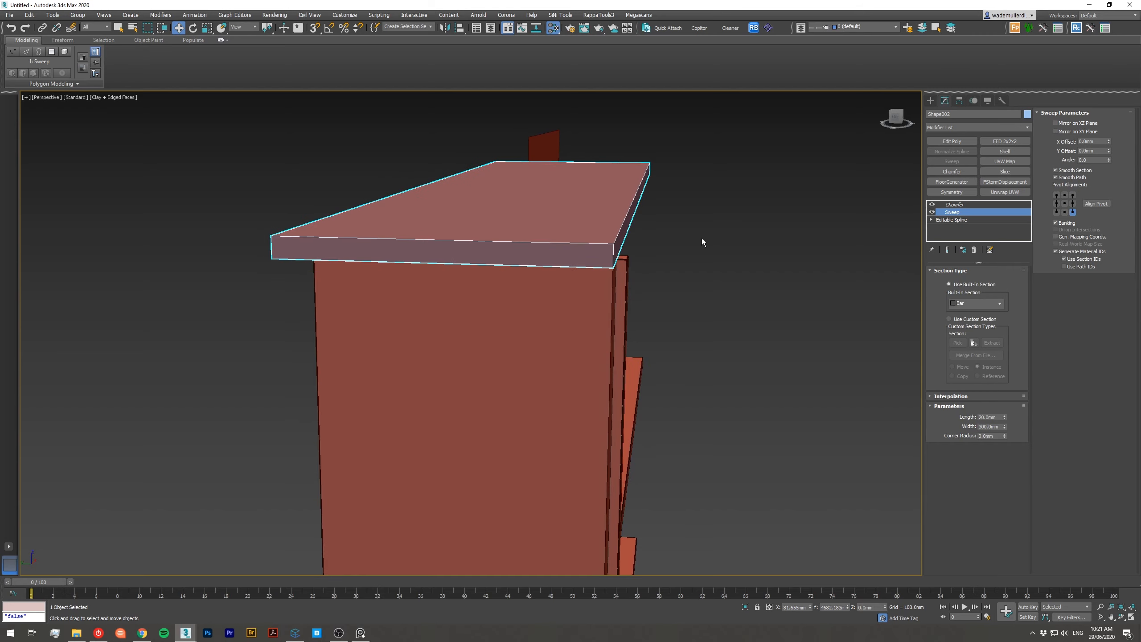
# Return to the top shelf's Chamfer modifier level and centre the shelf's pivot on the object
pyautogui.click(955, 204)
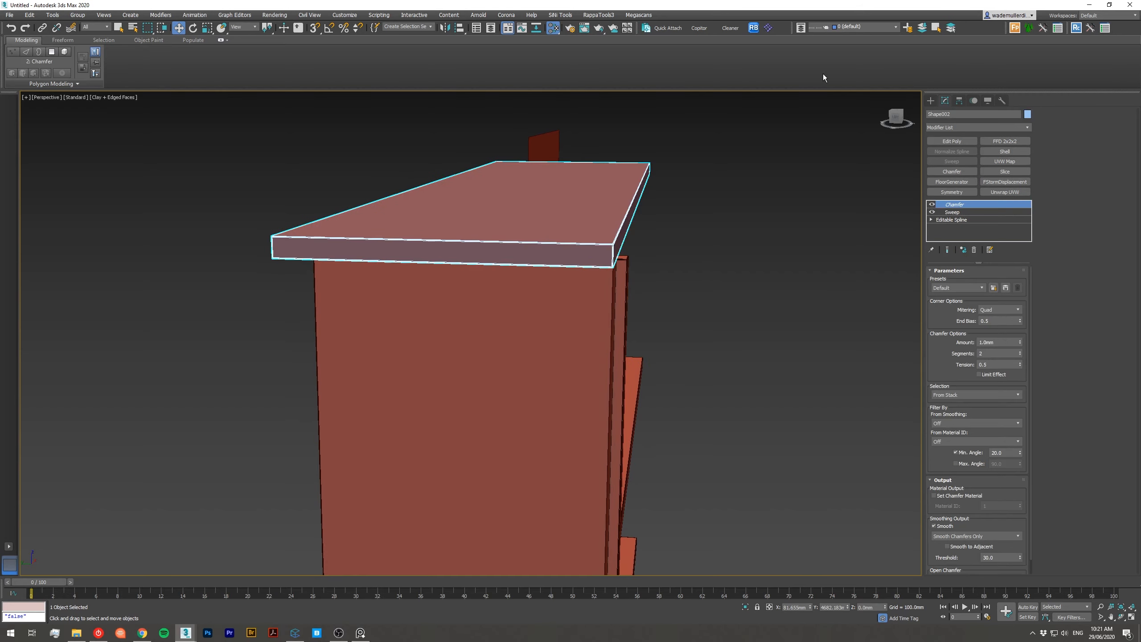
pyautogui.rightClick(776, 175)
pyautogui.click(810, 229)
pyautogui.scroll(-10, 678, 297)
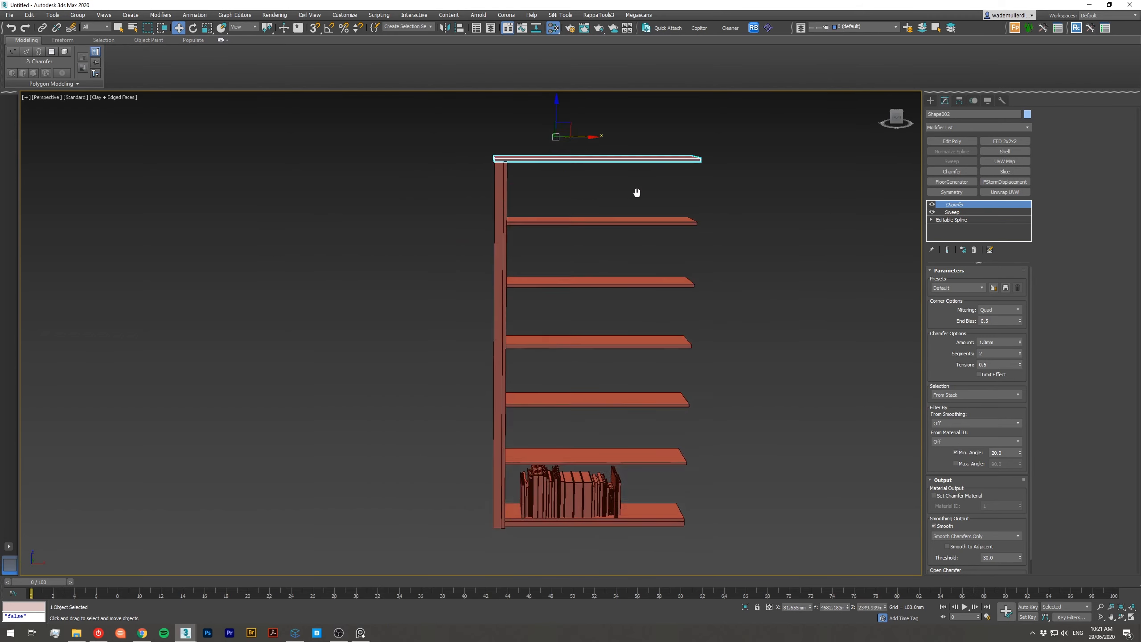
pyautogui.keyDown('alt'); pyautogui.moveTo(655, 205); pyautogui.dragTo(660, 205, button='middle'); pyautogui.keyUp('alt')
pyautogui.click(975, 101)
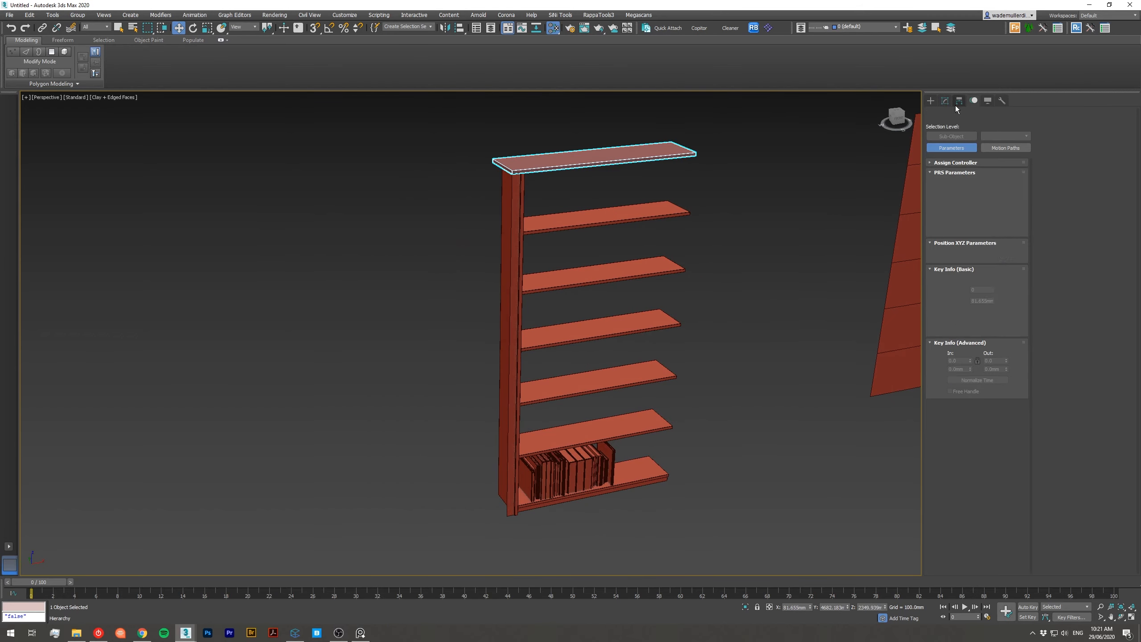
pyautogui.click(959, 103)
pyautogui.click(977, 162)
pyautogui.keyDown('alt'); pyautogui.moveTo(647, 199); pyautogui.dragTo(710, 207, button='middle'); pyautogui.keyUp('alt')
pyautogui.scroll(5, 584, 163)
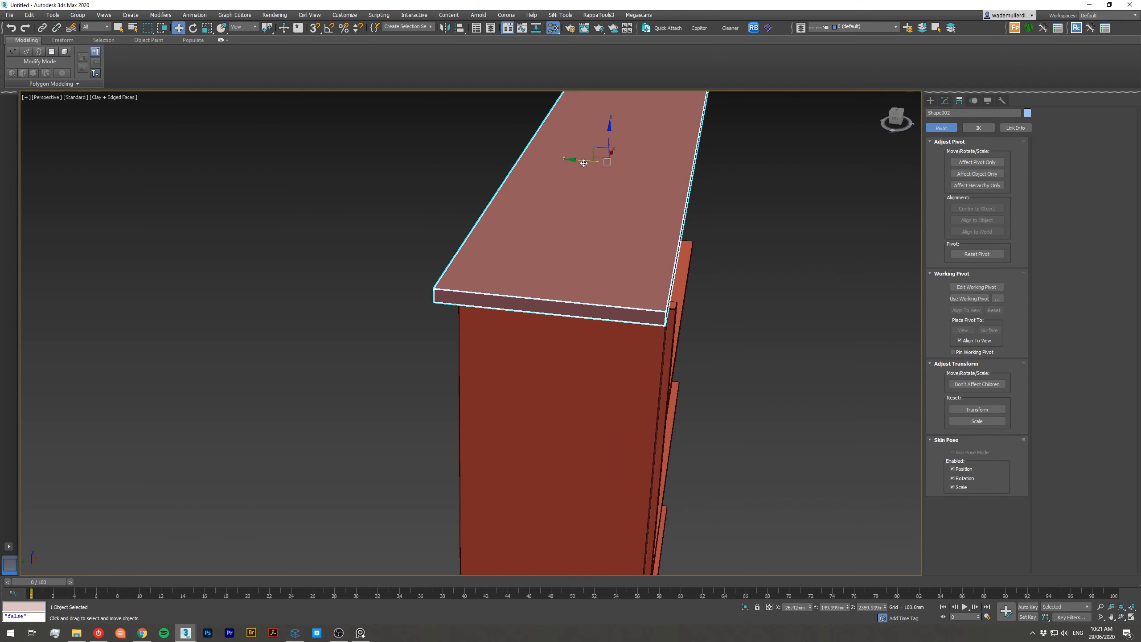
# Move the top shelf along its depth until its front edge lines up with the divider's front face
pyautogui.moveTo(582, 160); pyautogui.dragTo(579, 166)
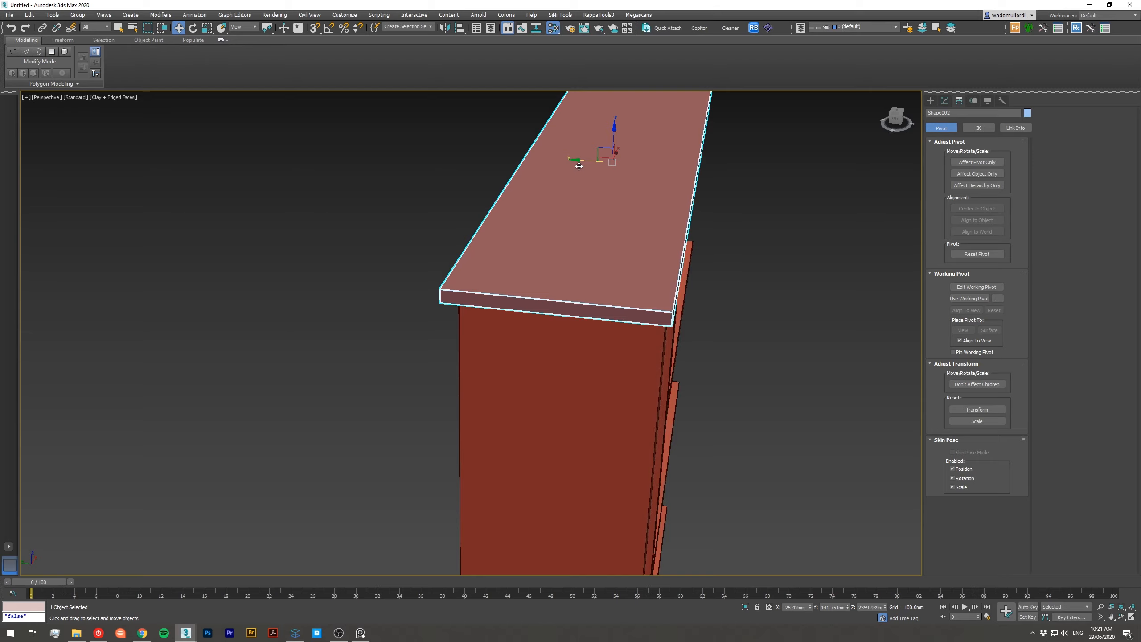
pyautogui.press('f')
pyautogui.scroll(-2, 571, 229)
pyautogui.press('l')
pyautogui.scroll(-4, 602, 258)
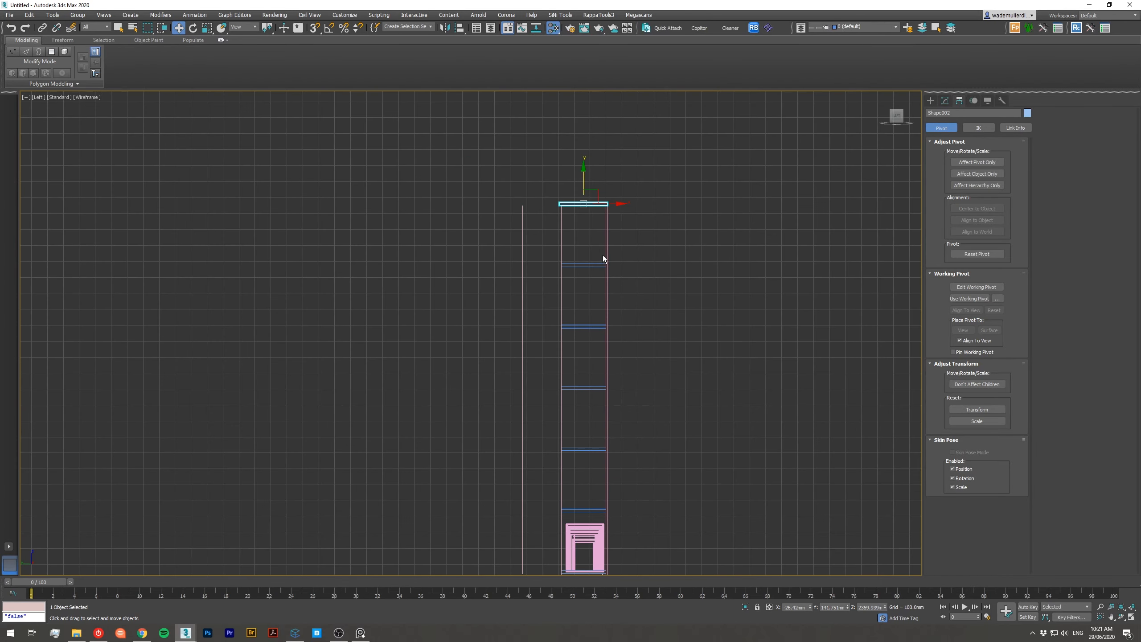
pyautogui.scroll(8, 562, 188)
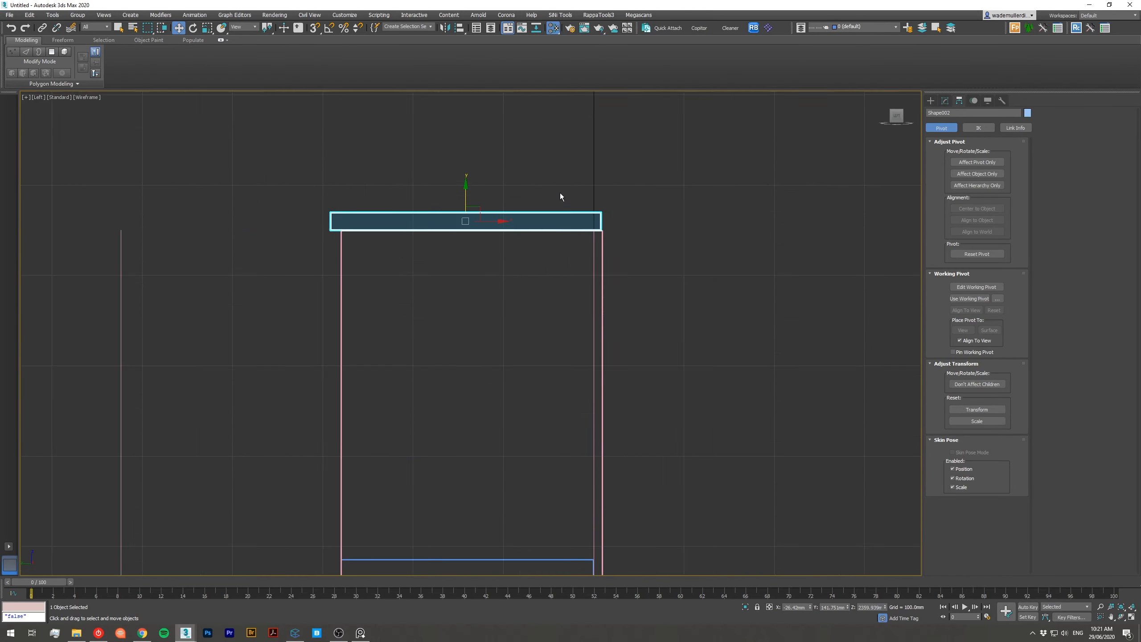
pyautogui.scroll(4, 561, 192)
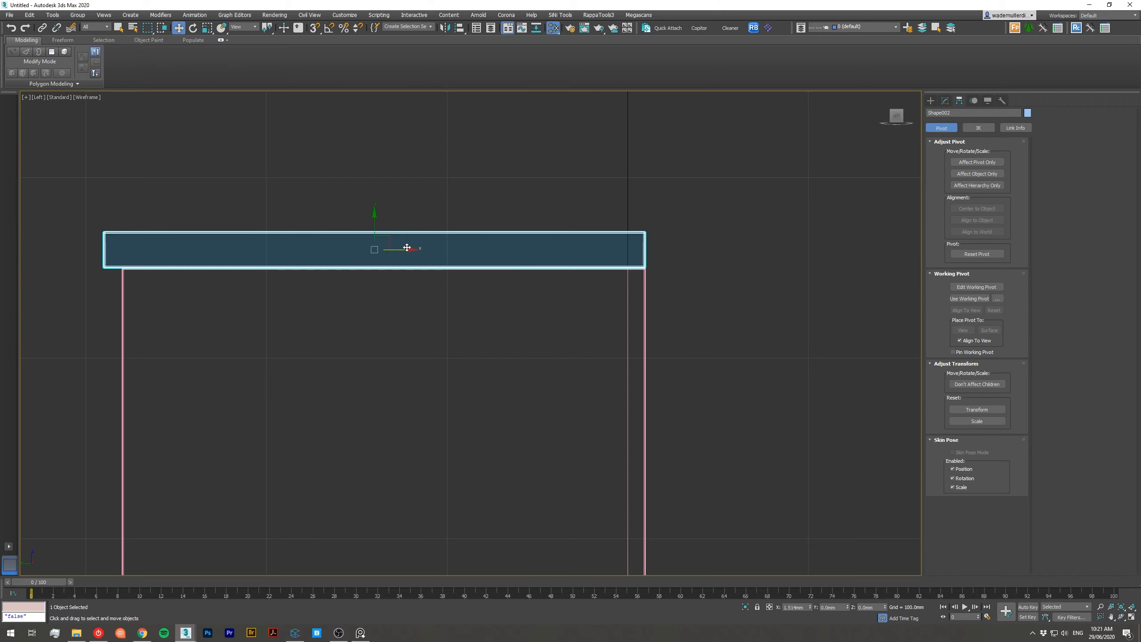
pyautogui.click(801, 321)
pyautogui.click(389, 244)
# Collapse the top shelf's Sweep and spline into an Editable Mesh beneath the Chamfer, and enter the mesh's Vertex level
pyautogui.click(946, 101)
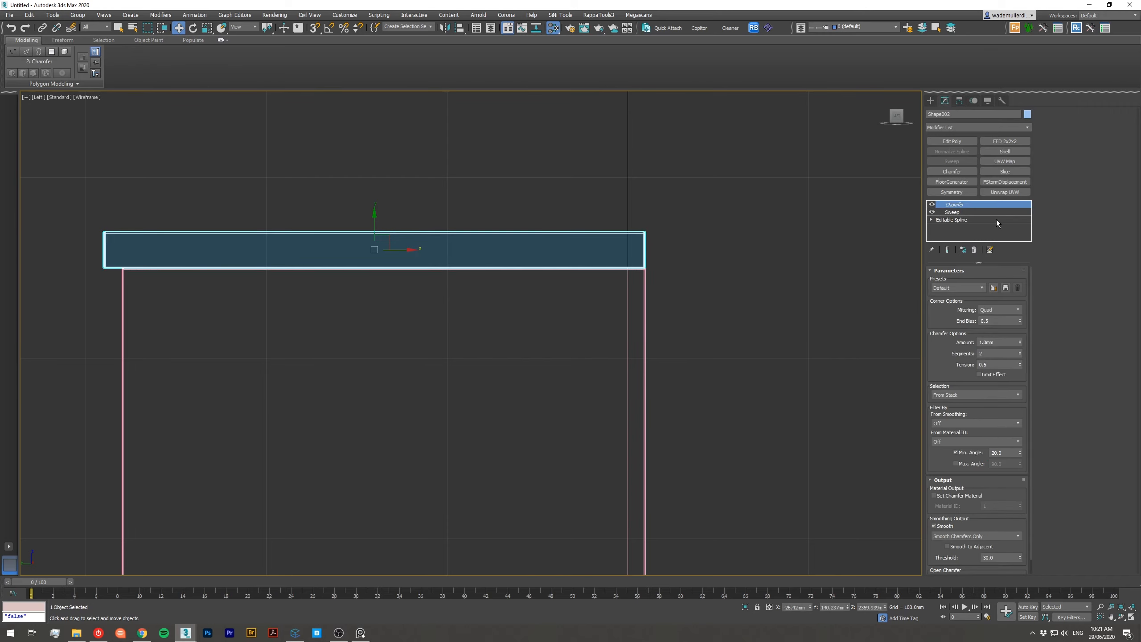
pyautogui.click(962, 213)
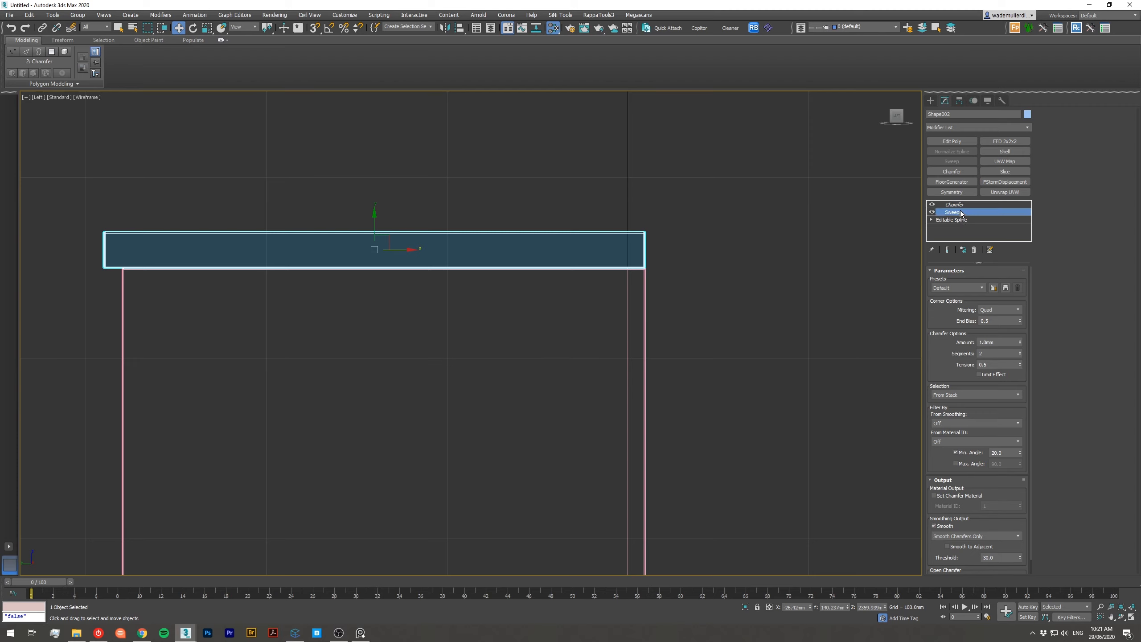
pyautogui.rightClick(967, 212)
pyautogui.click(1016, 290)
pyautogui.click(612, 349)
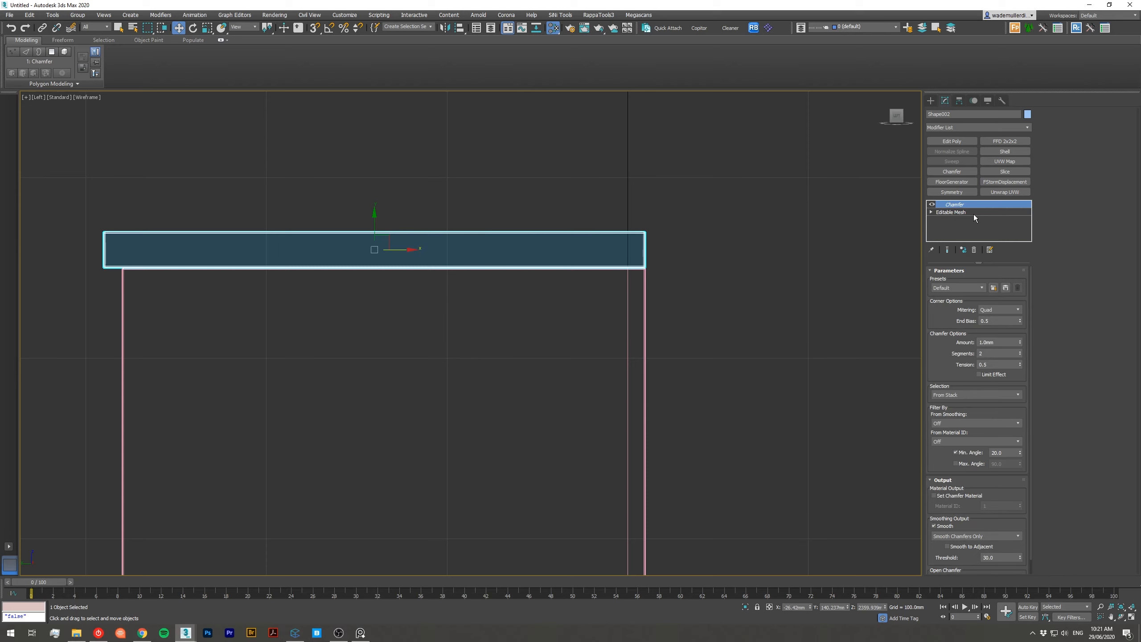
pyautogui.click(956, 282)
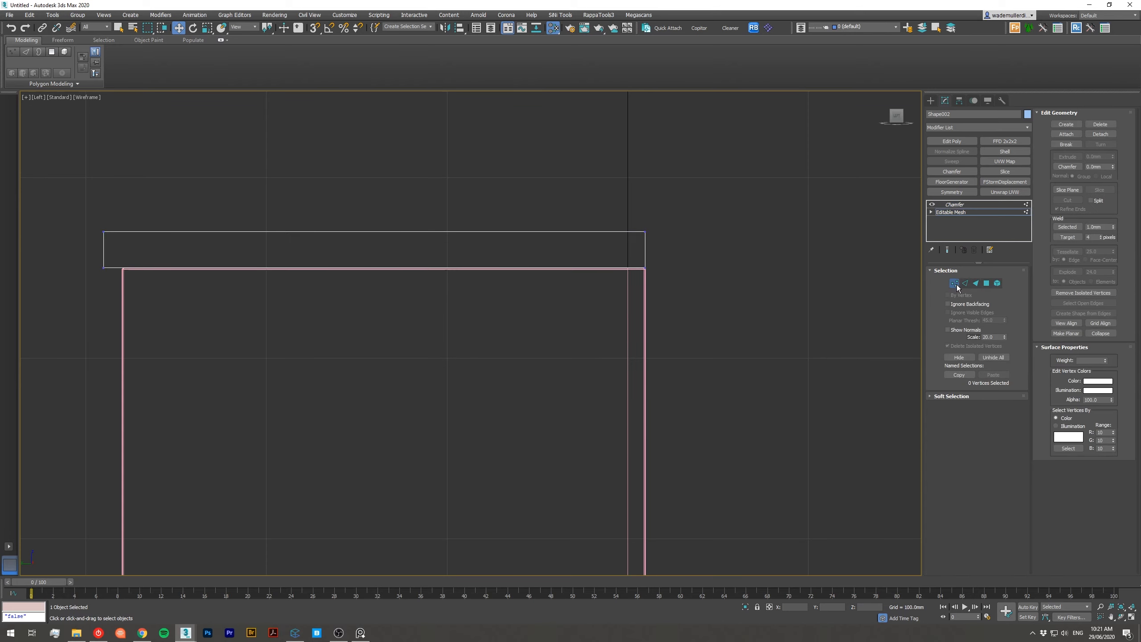
# Move the top shelf's back vertices along its depth until they line up with the divider's back edge, and leave the Vertex level
pyautogui.moveTo(188, 352); pyautogui.dragTo(187, 349)
pyautogui.scroll(3, 128, 249)
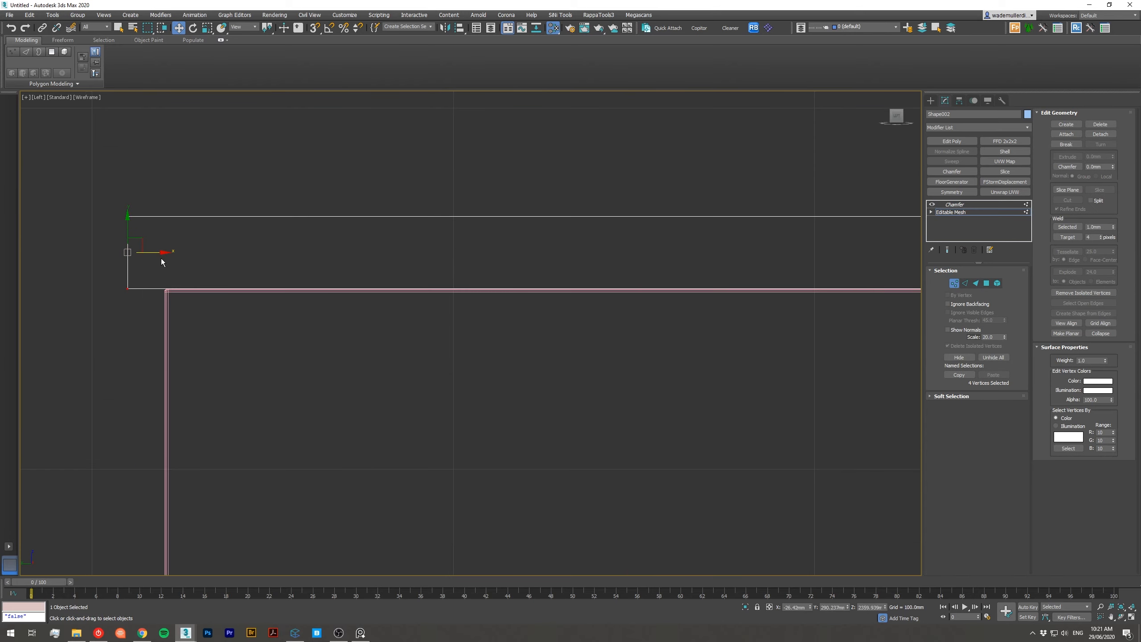
pyautogui.moveTo(161, 259); pyautogui.dragTo(200, 261)
pyautogui.scroll(-6, 264, 270)
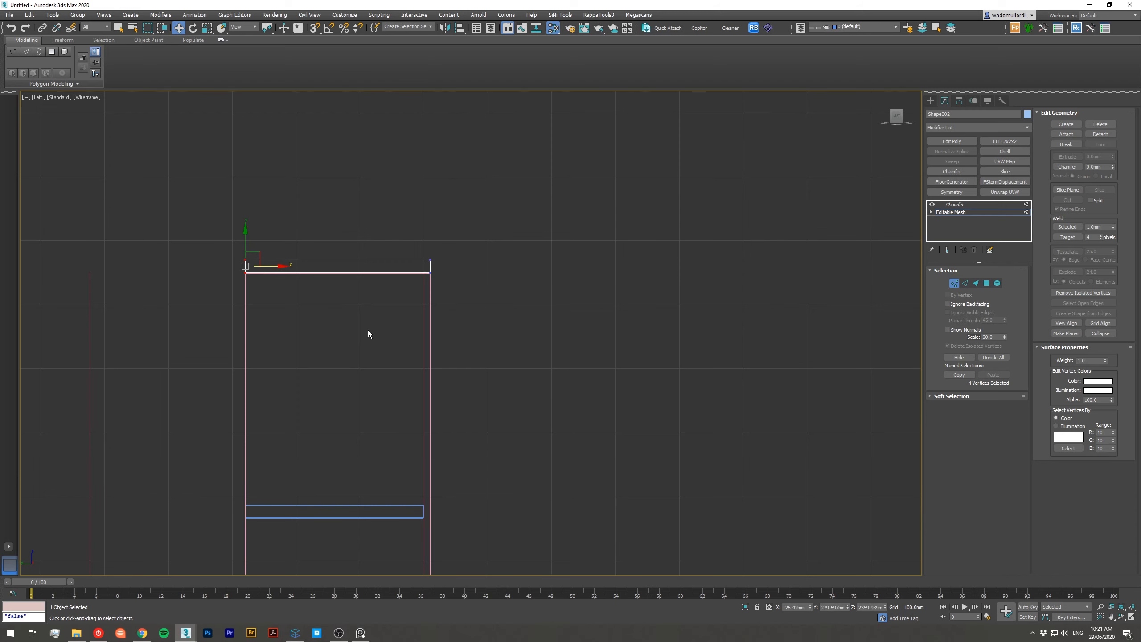
pyautogui.click(953, 287)
pyautogui.click(710, 308)
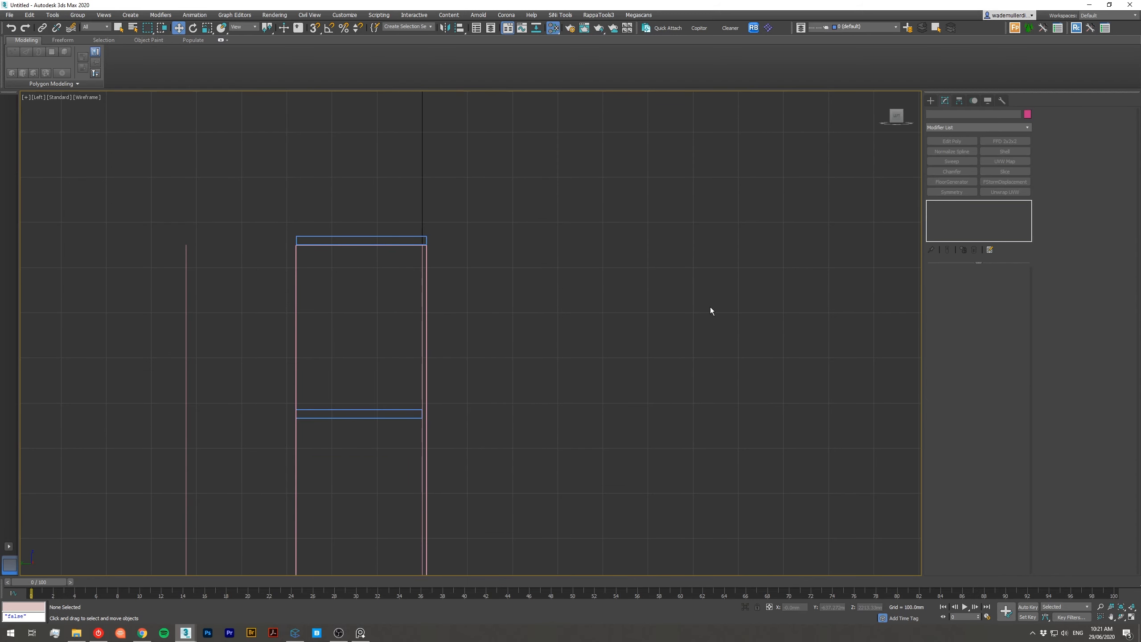
# Examine the bottom shelf, its books and the divider profile in the perspective view
pyautogui.press('p')
pyautogui.scroll(-6, 714, 306)
pyautogui.keyDown('alt'); pyautogui.moveTo(688, 384); pyautogui.dragTo(584, 361, button='middle'); pyautogui.keyUp('alt')
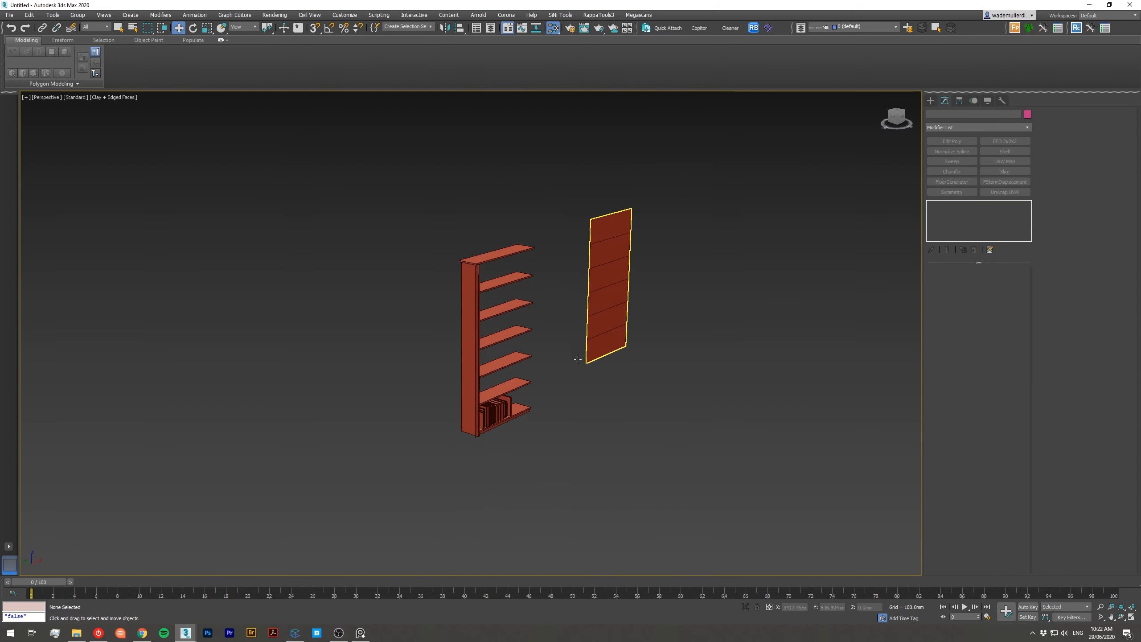
pyautogui.scroll(6, 488, 418)
pyautogui.moveTo(552, 423); pyautogui.dragTo(481, 412, button='middle')
pyautogui.press('F4')
pyautogui.moveTo(549, 466); pyautogui.dragTo(507, 498, button='middle')
pyautogui.press('F4')
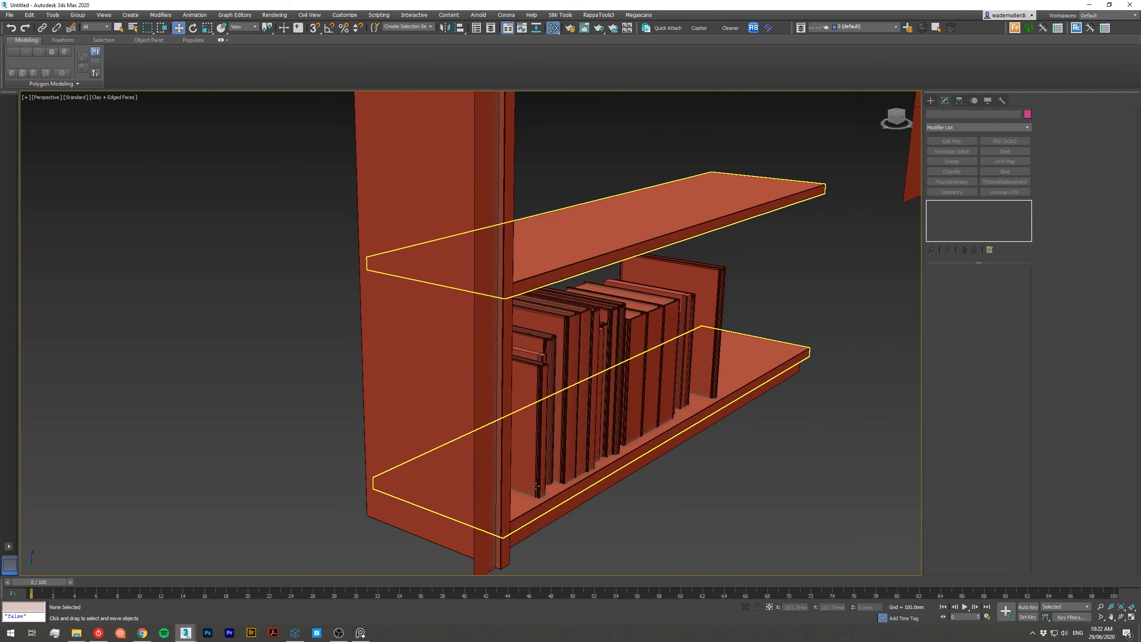
pyautogui.scroll(-3, 593, 338)
pyautogui.moveTo(581, 363); pyautogui.dragTo(645, 397, button='middle')
pyautogui.scroll(4, 248, 459)
pyautogui.moveTo(246, 465); pyautogui.dragTo(272, 424, button='middle')
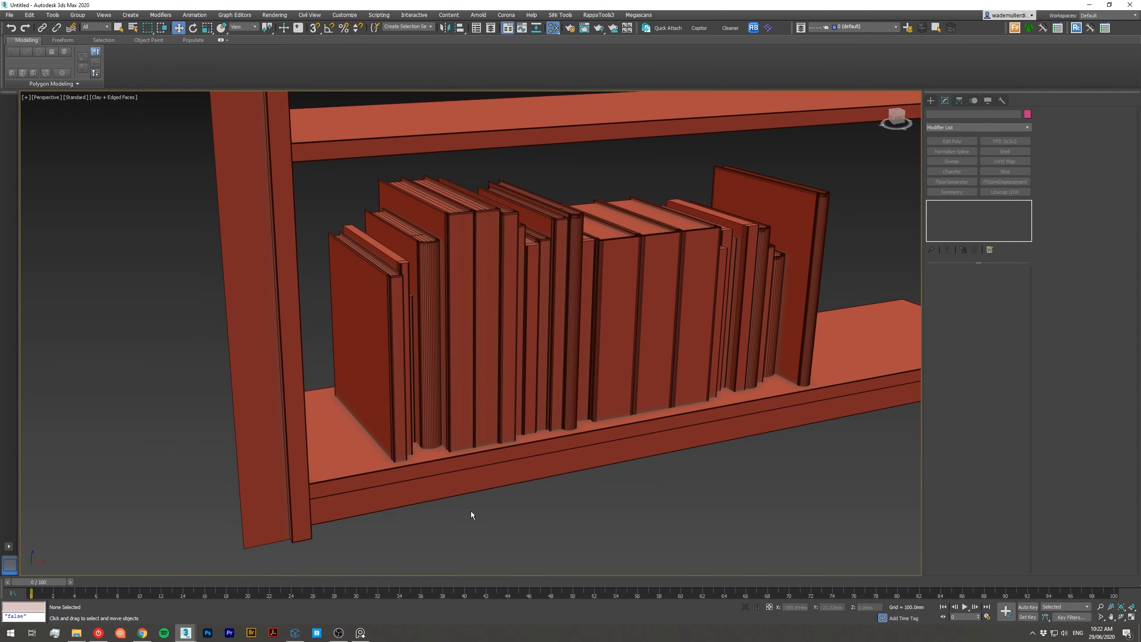
# Inspect the whole bookshelf, checking how the top shelf and the shelf ends meet the divider
pyautogui.scroll(-7, 471, 511)
pyautogui.keyDown('alt'); pyautogui.moveTo(471, 512); pyautogui.dragTo(375, 465, button='middle'); pyautogui.keyUp('alt')
pyautogui.moveTo(376, 466); pyautogui.dragTo(628, 512, button='middle')
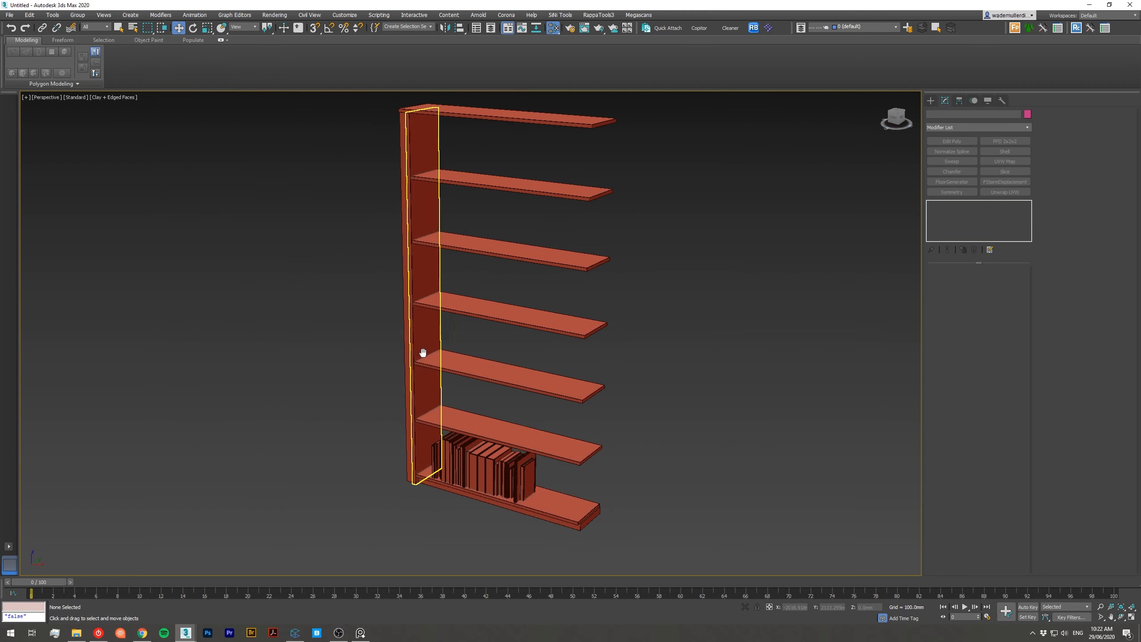
pyautogui.moveTo(422, 354); pyautogui.dragTo(403, 406, button='middle')
pyautogui.scroll(6, 423, 191)
pyautogui.scroll(3, 381, 220)
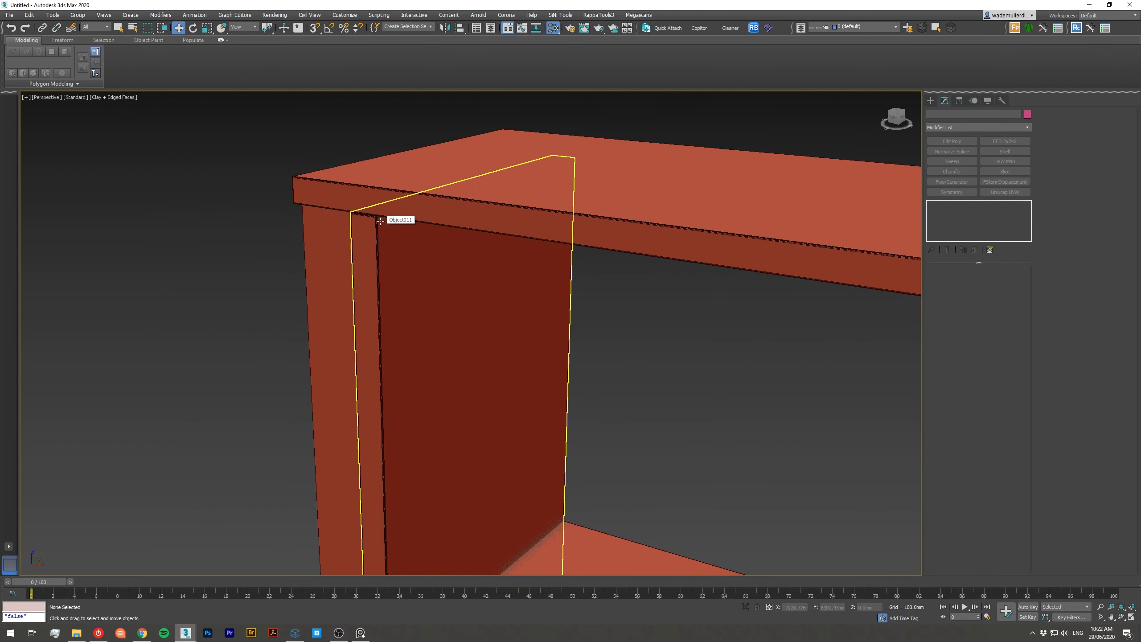
pyautogui.scroll(-5, 380, 220)
pyautogui.moveTo(449, 437); pyautogui.dragTo(466, 408, button='middle')
pyautogui.scroll(4, 466, 408)
pyautogui.scroll(-6, 350, 359)
pyautogui.moveTo(429, 527); pyautogui.dragTo(445, 443, button='middle')
pyautogui.moveTo(445, 442); pyautogui.dragTo(469, 419, button='middle')
pyautogui.scroll(3, 469, 419)
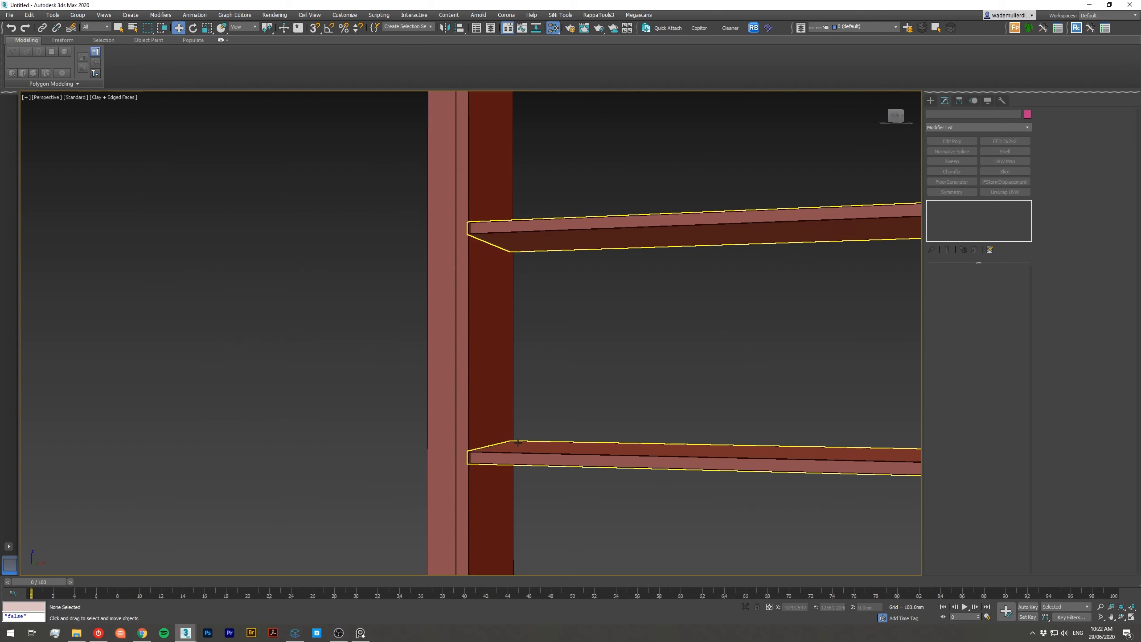
# Enter the shelves' spline Vertex level and move one shelf's divider-side end vertex towards the divider's inner face in the front view
pyautogui.click(562, 458)
pyautogui.click(952, 219)
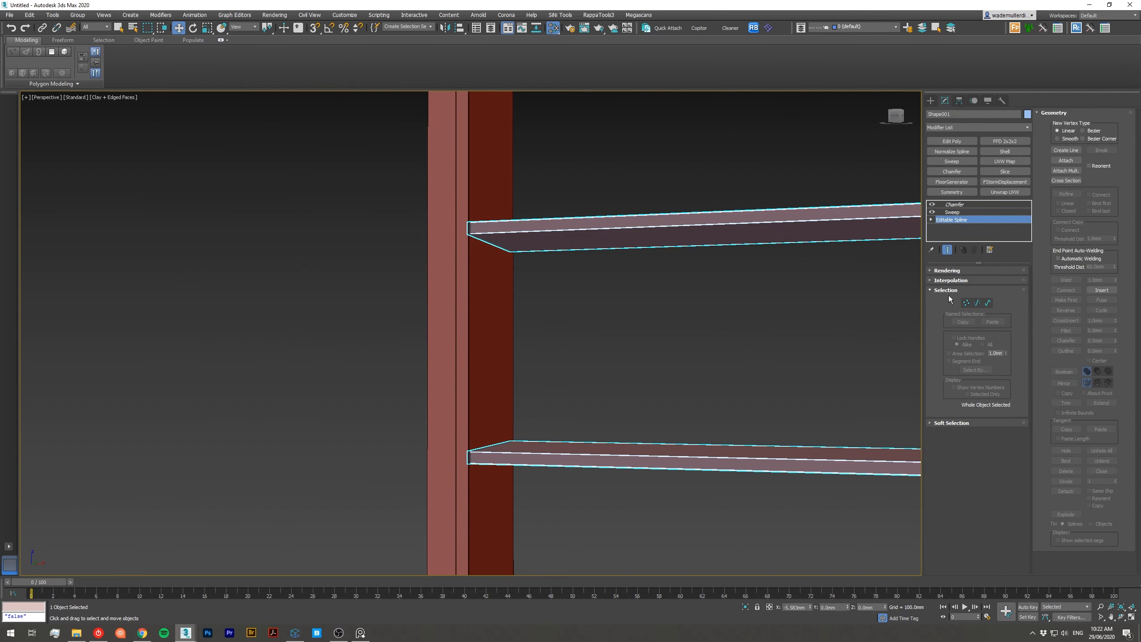
pyautogui.press('f')
pyautogui.click(962, 304)
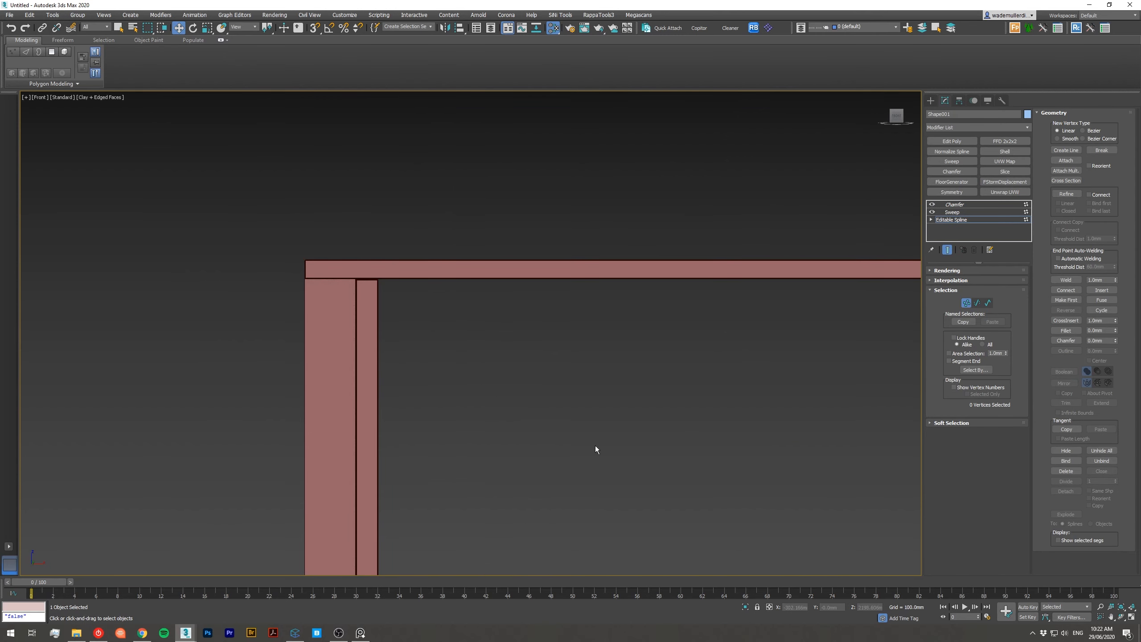
pyautogui.scroll(-4, 602, 411)
pyautogui.scroll(5, 478, 344)
pyautogui.moveTo(446, 499); pyautogui.dragTo(447, 499)
pyautogui.scroll(3, 426, 424)
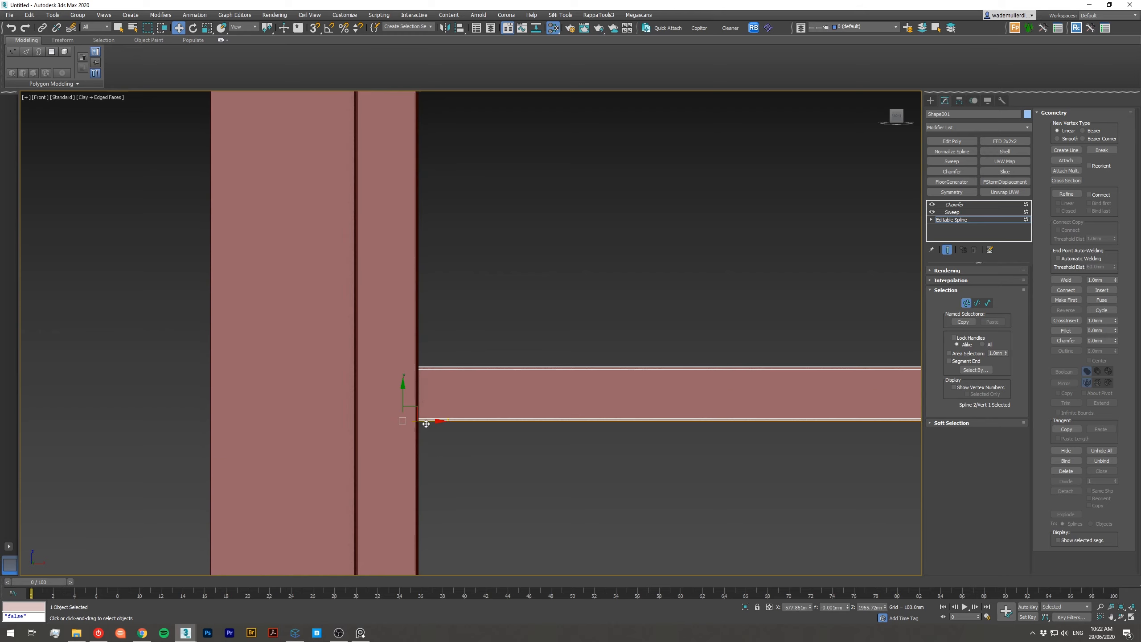
pyautogui.moveTo(425, 423); pyautogui.dragTo(441, 420)
# Move the divider-side end vertices of all six shelves together to meet the divider's inner face, and leave the Vertex level
pyautogui.scroll(-6, 451, 476)
pyautogui.moveTo(479, 374); pyautogui.dragTo(481, 286, button='middle')
pyautogui.scroll(-6, 482, 286)
pyautogui.moveTo(419, 181); pyautogui.dragTo(480, 442)
pyautogui.scroll(10, 472, 373)
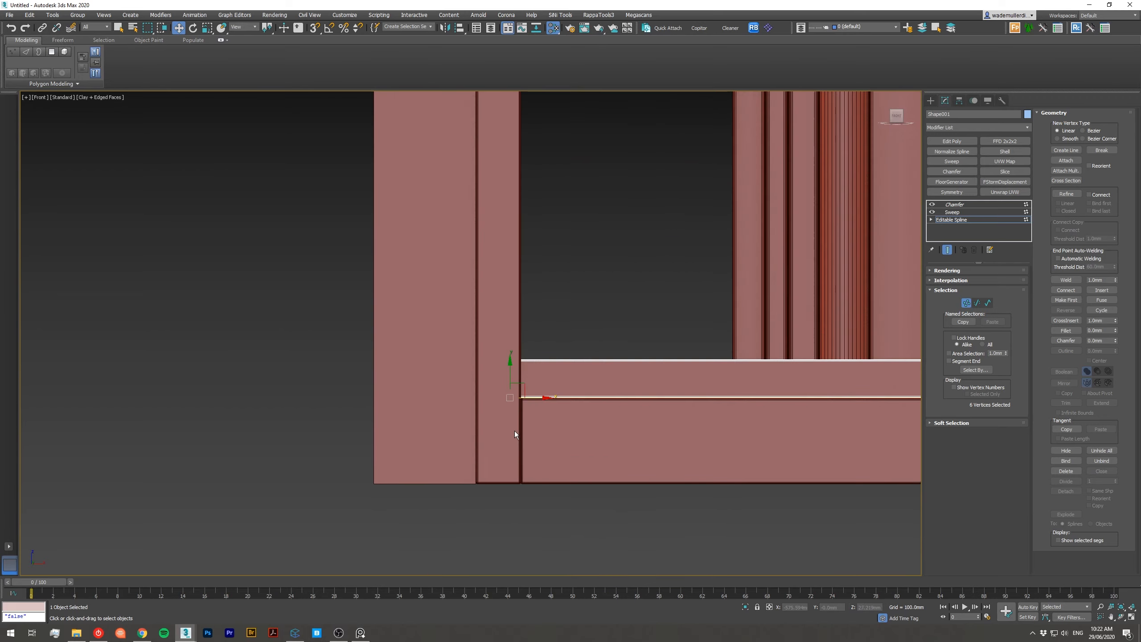
pyautogui.scroll(3, 514, 431)
pyautogui.moveTo(529, 366); pyautogui.dragTo(551, 365)
pyautogui.scroll(-10, 551, 365)
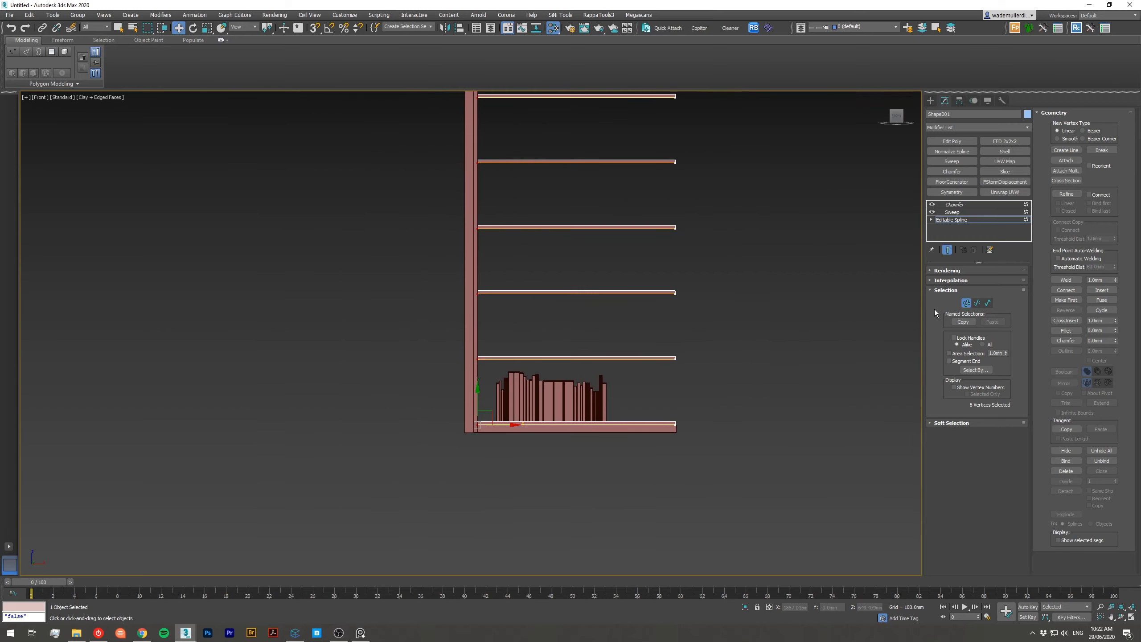
pyautogui.click(966, 302)
pyautogui.click(827, 353)
# Turn off edged faces in the perspective view, and look over the oak texture's cropping preview and close it
pyautogui.press('p')
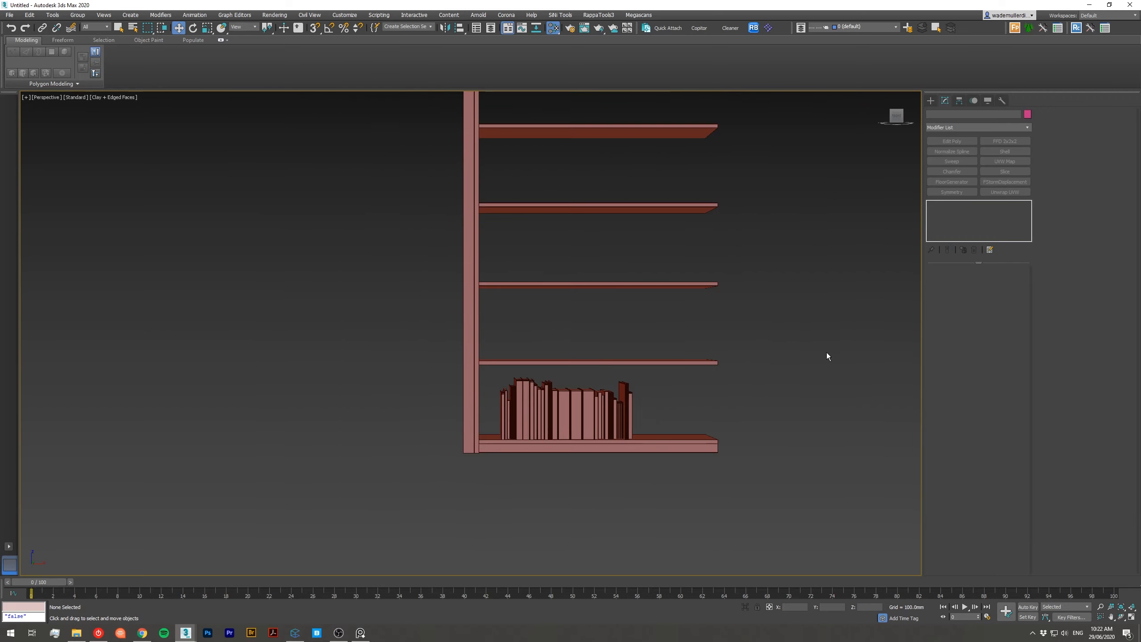
pyautogui.keyDown('alt'); pyautogui.moveTo(632, 335); pyautogui.dragTo(602, 405, button='middle'); pyautogui.keyUp('alt')
pyautogui.press('F4')
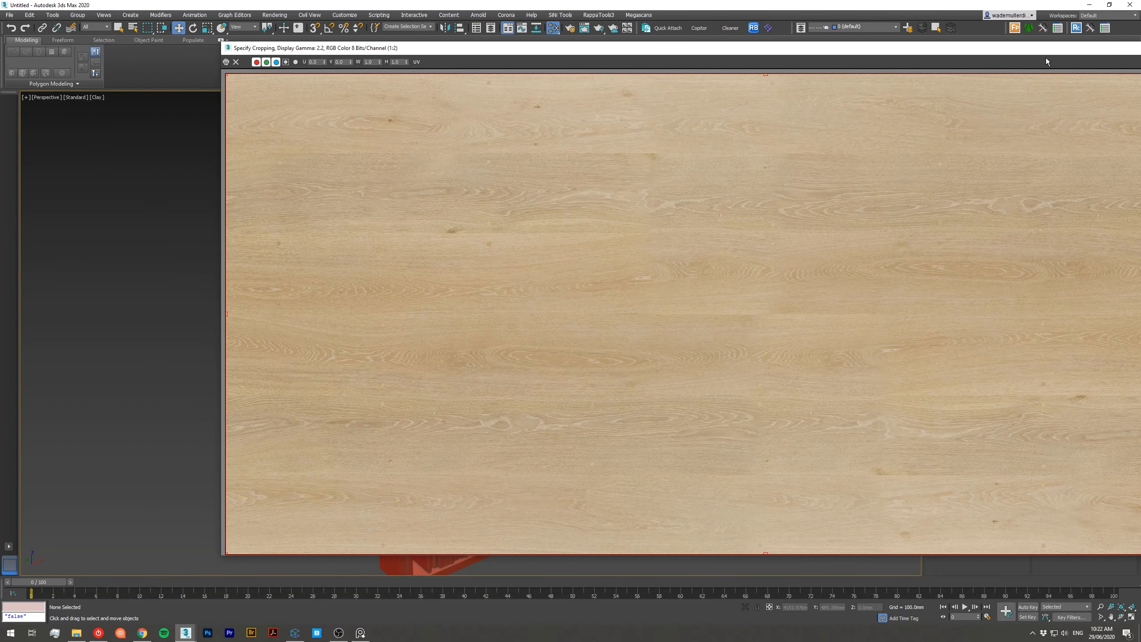
pyautogui.moveTo(938, 51); pyautogui.dragTo(777, 82)
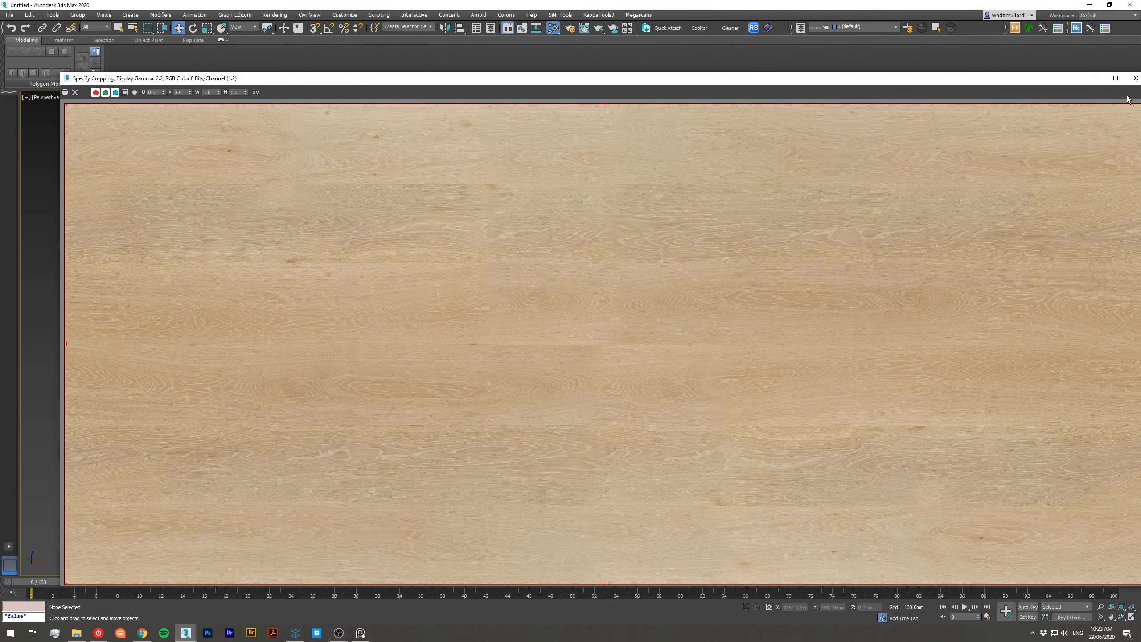
pyautogui.moveTo(1074, 87); pyautogui.dragTo(810, 109)
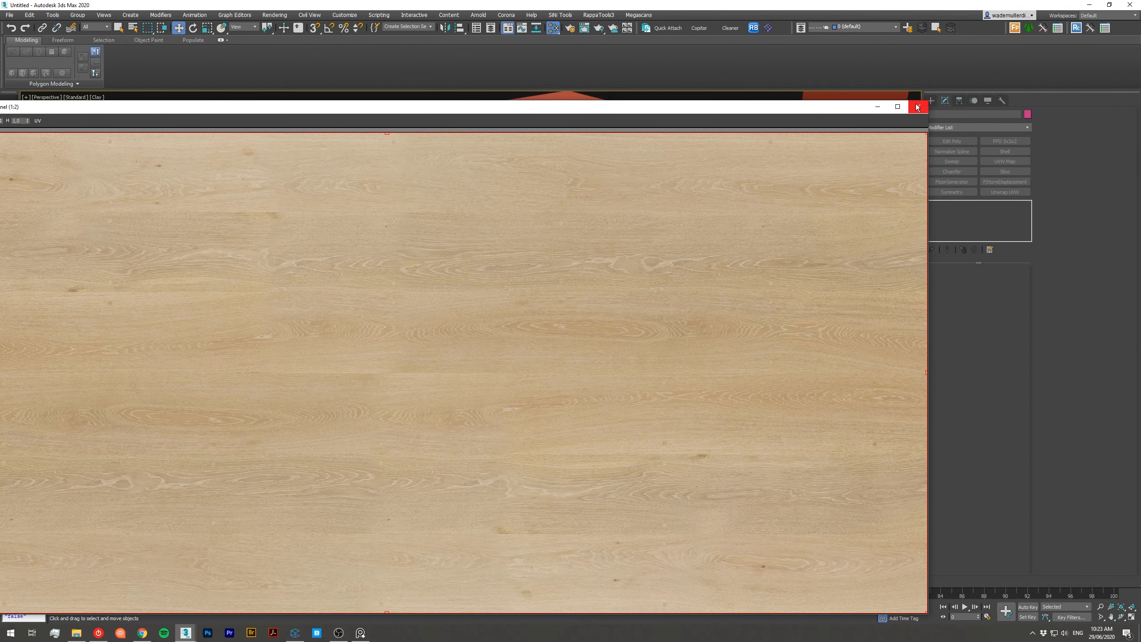
pyautogui.click(919, 107)
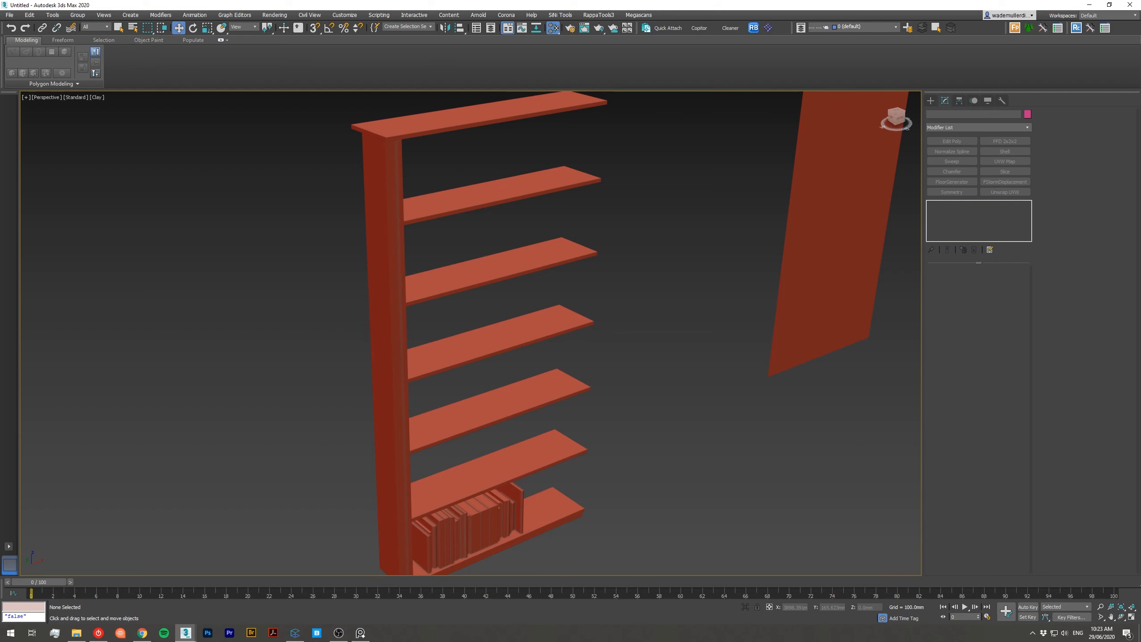
# Reposition the oak Large panel nodes in the Slate Material Editor and open the material's parameters
pyautogui.press('m')
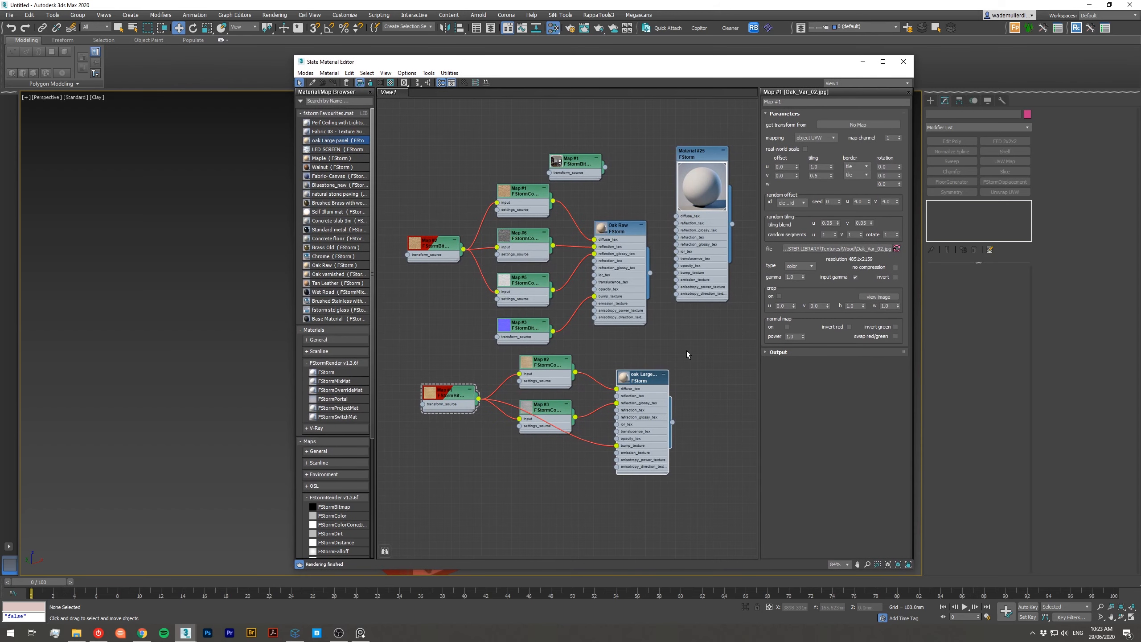
pyautogui.moveTo(449, 395); pyautogui.dragTo(427, 433)
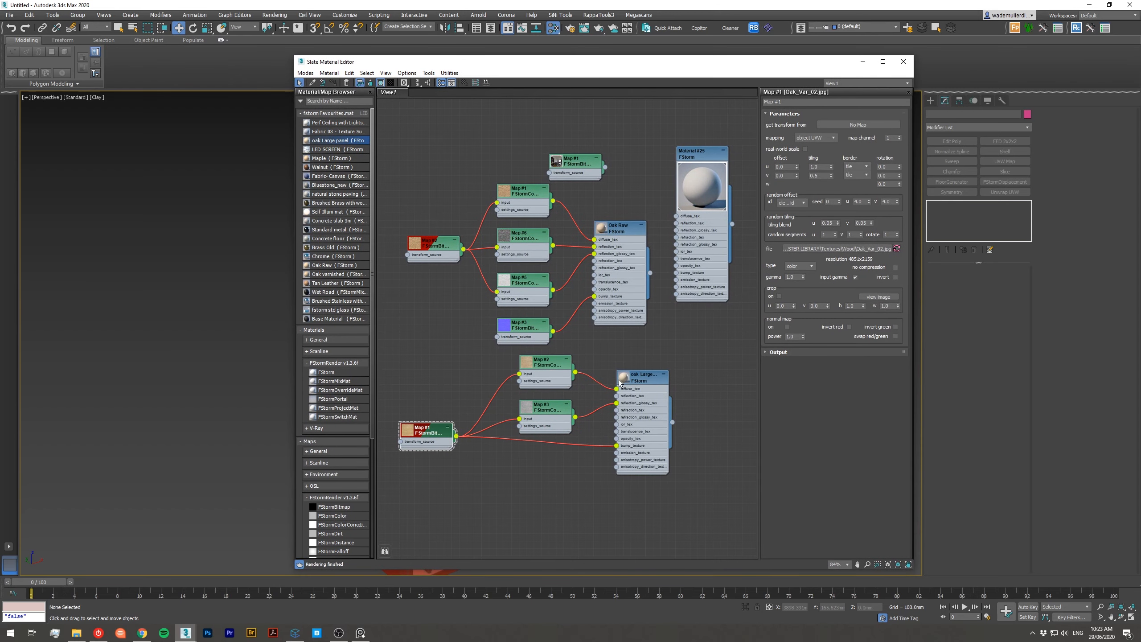
pyautogui.moveTo(659, 382); pyautogui.dragTo(666, 411)
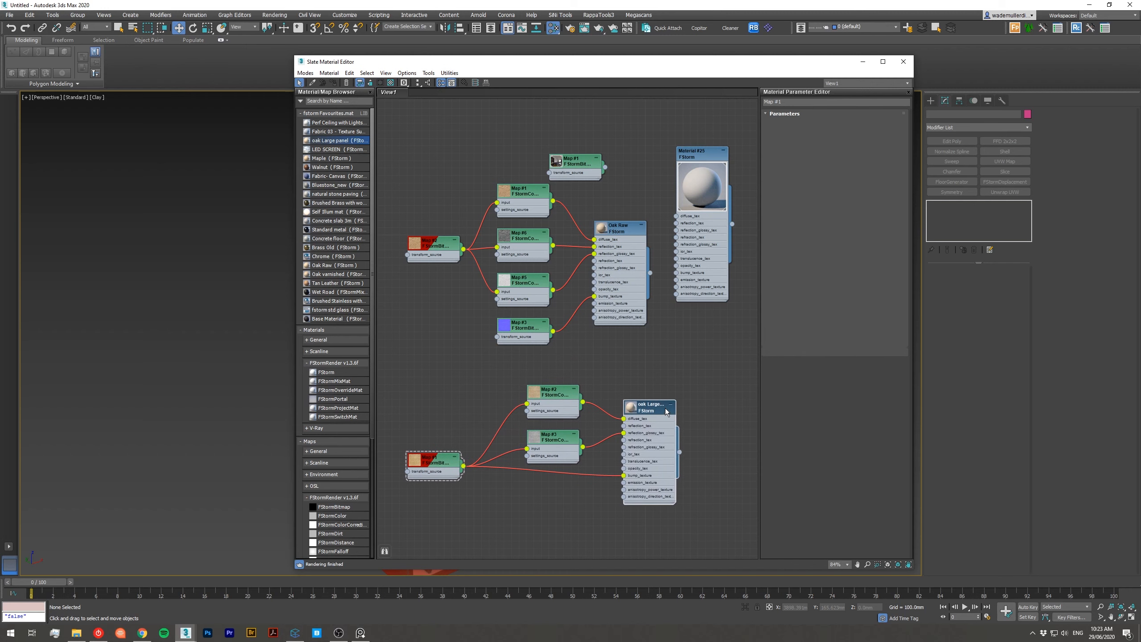
pyautogui.doubleClick(665, 412)
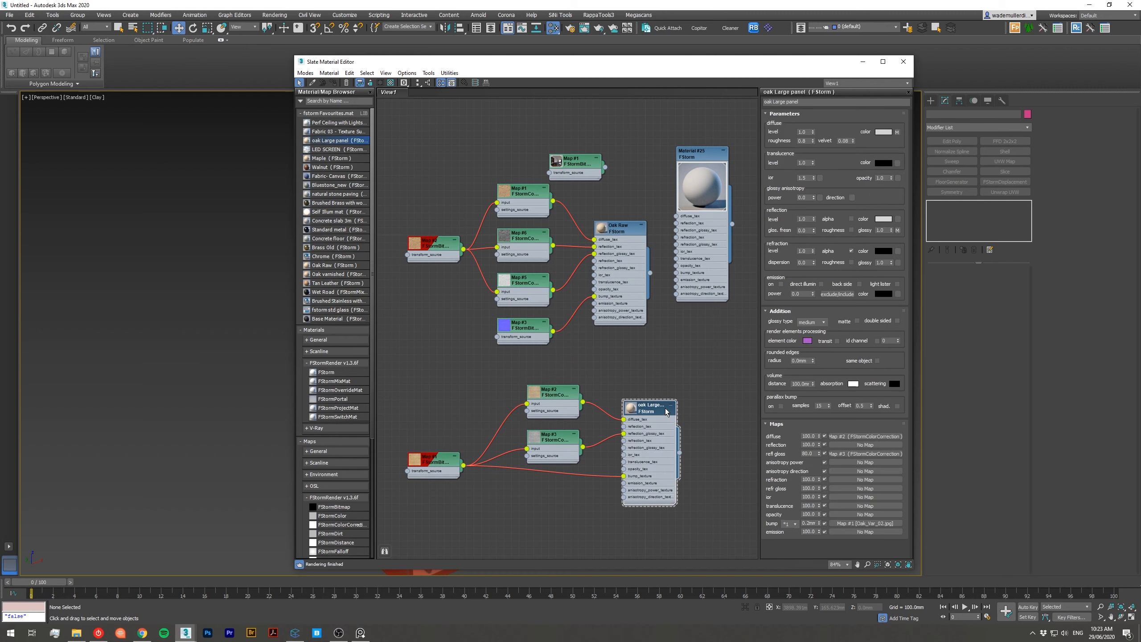
# Review the Oak_Var_02.jpg bitmap's random offset id options and move the material editor clear of the bookshelf
pyautogui.doubleClick(432, 469)
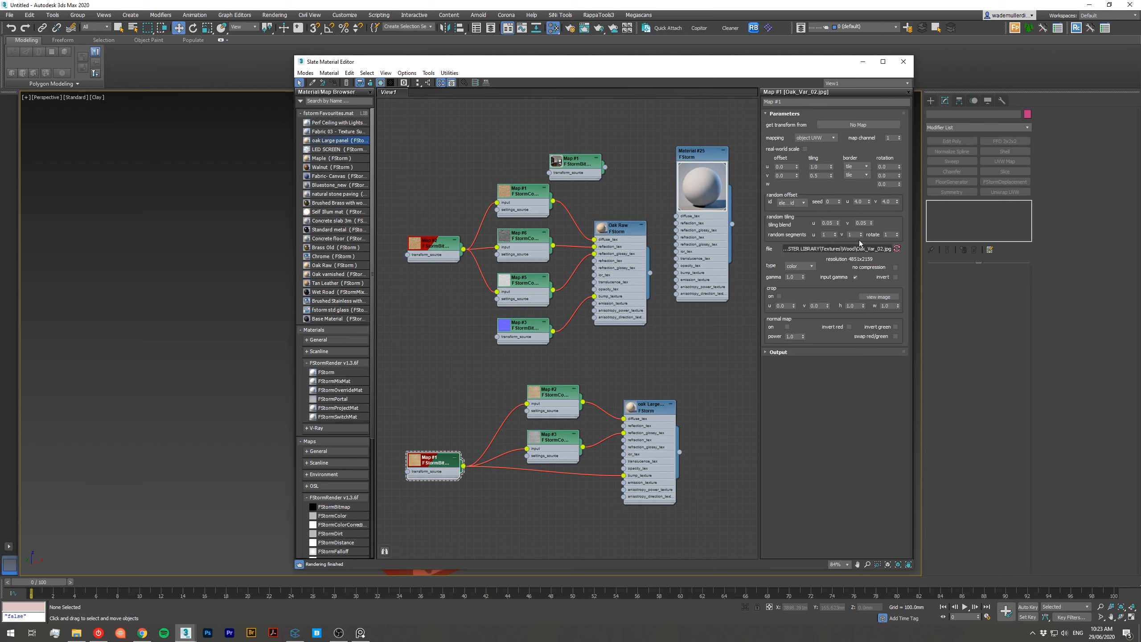
pyautogui.click(784, 204)
pyautogui.click(784, 205)
pyautogui.moveTo(647, 69); pyautogui.dragTo(1001, 97)
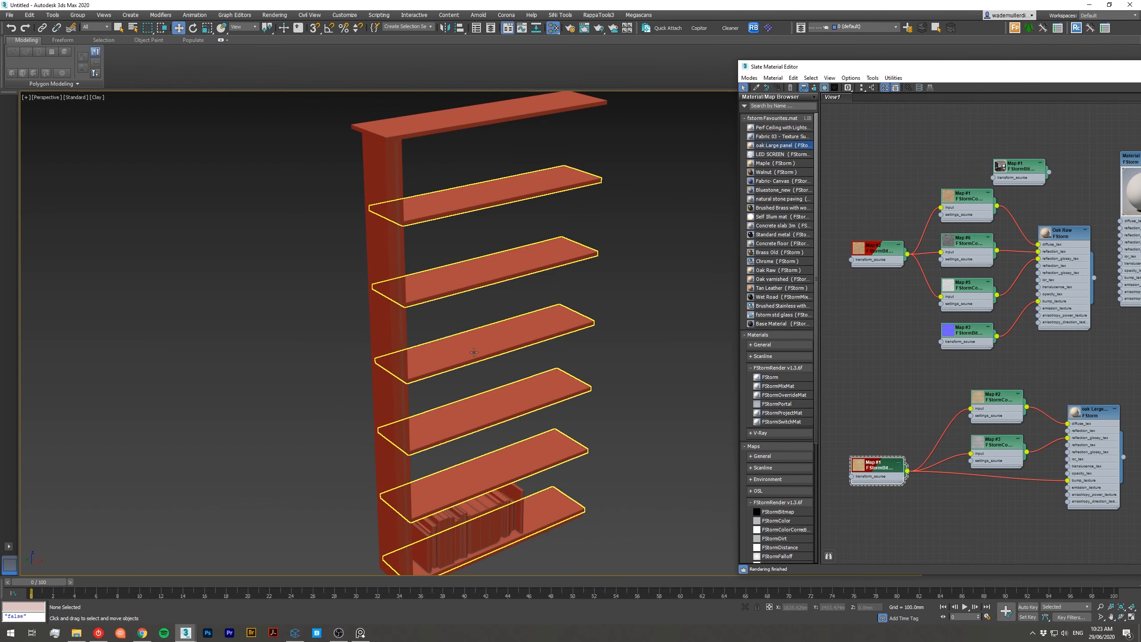
# Select the divider, shelves, top shelf and bottom board and assign the oak Large panel material to them
pyautogui.keyDown('alt'); pyautogui.moveTo(638, 457); pyautogui.dragTo(670, 430, button='middle'); pyautogui.keyUp('alt')
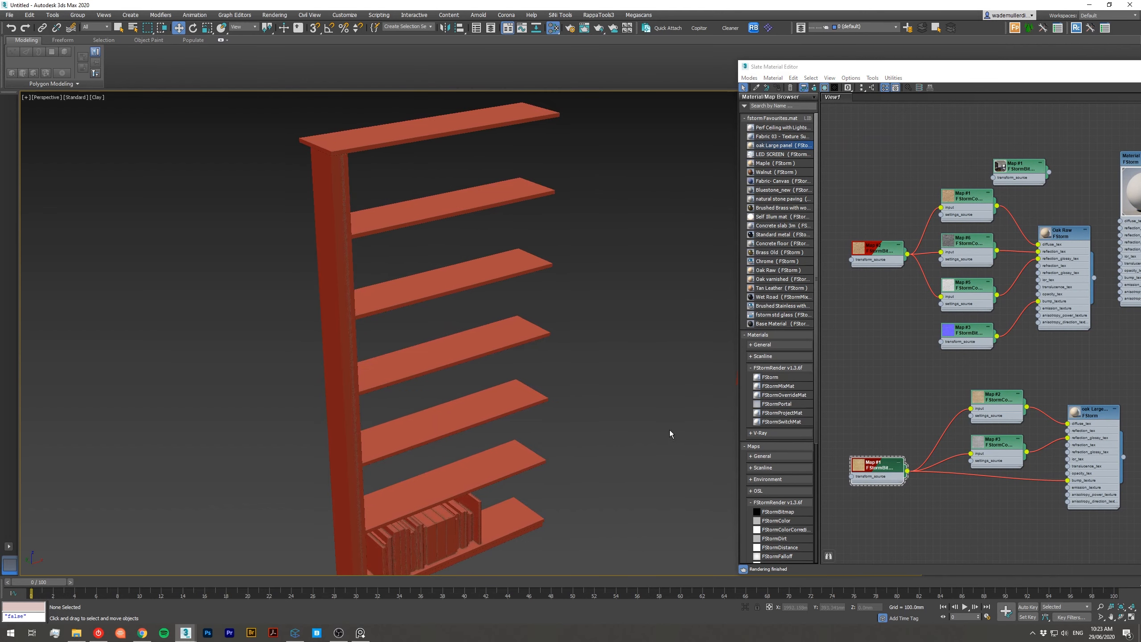
pyautogui.scroll(-3, 515, 365)
pyautogui.keyDown('alt'); pyautogui.moveTo(517, 364); pyautogui.dragTo(530, 360, button='middle'); pyautogui.keyUp('alt')
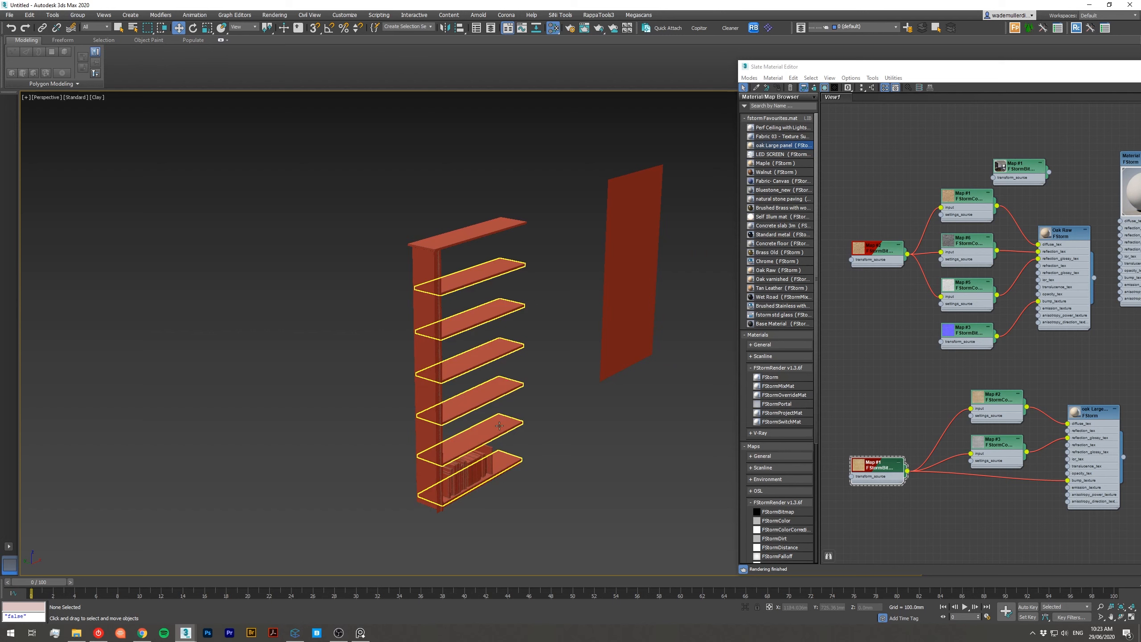
pyautogui.moveTo(454, 330); pyautogui.dragTo(512, 434)
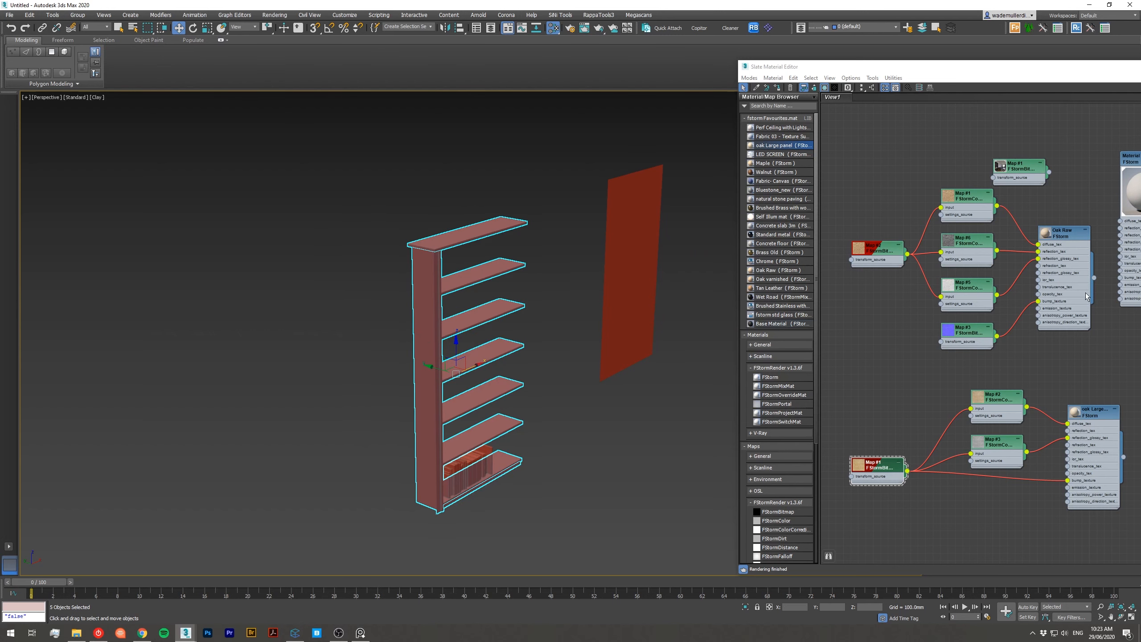
pyautogui.click(1092, 412)
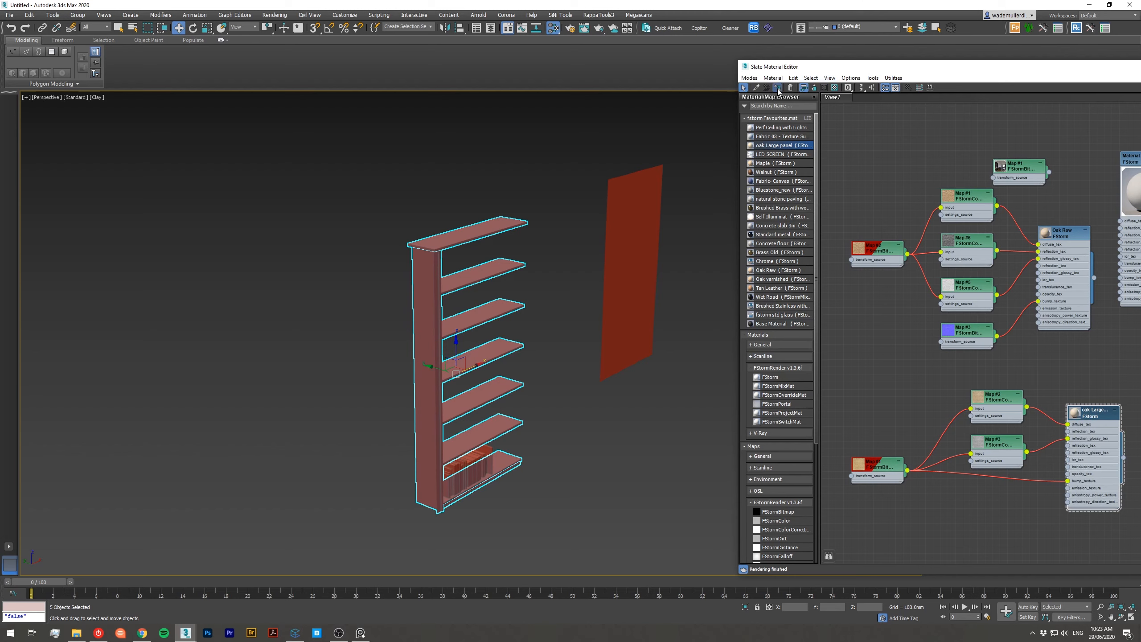
# Switch the perspective view to Default Shading and delete the flat panel standing behind the bookshelf
pyautogui.click(97, 97)
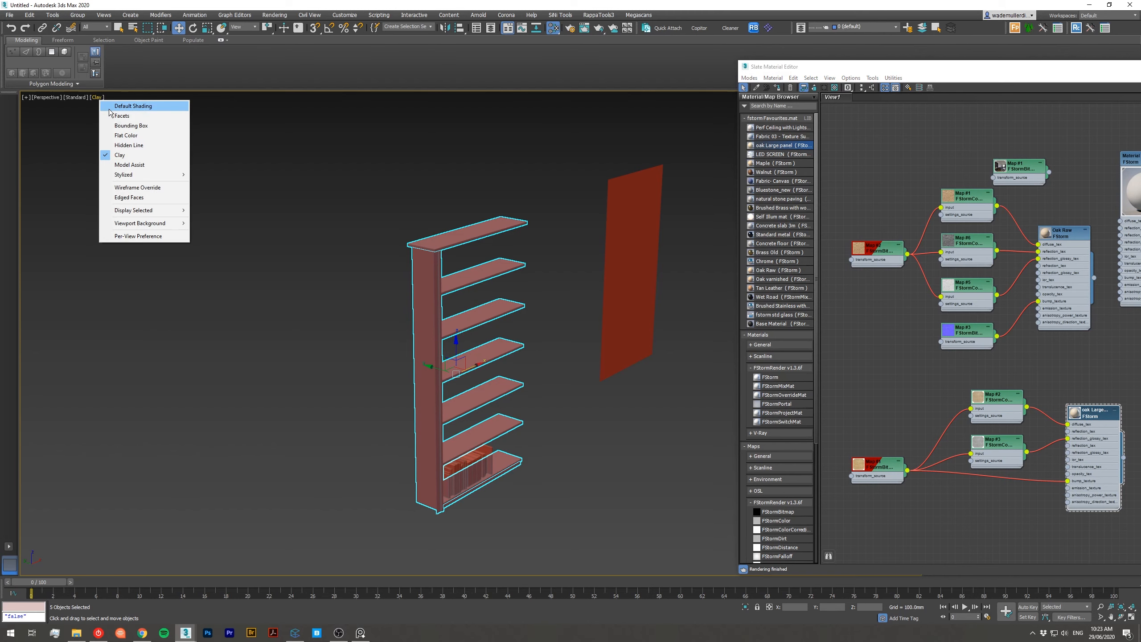
pyautogui.click(115, 108)
pyautogui.click(560, 217)
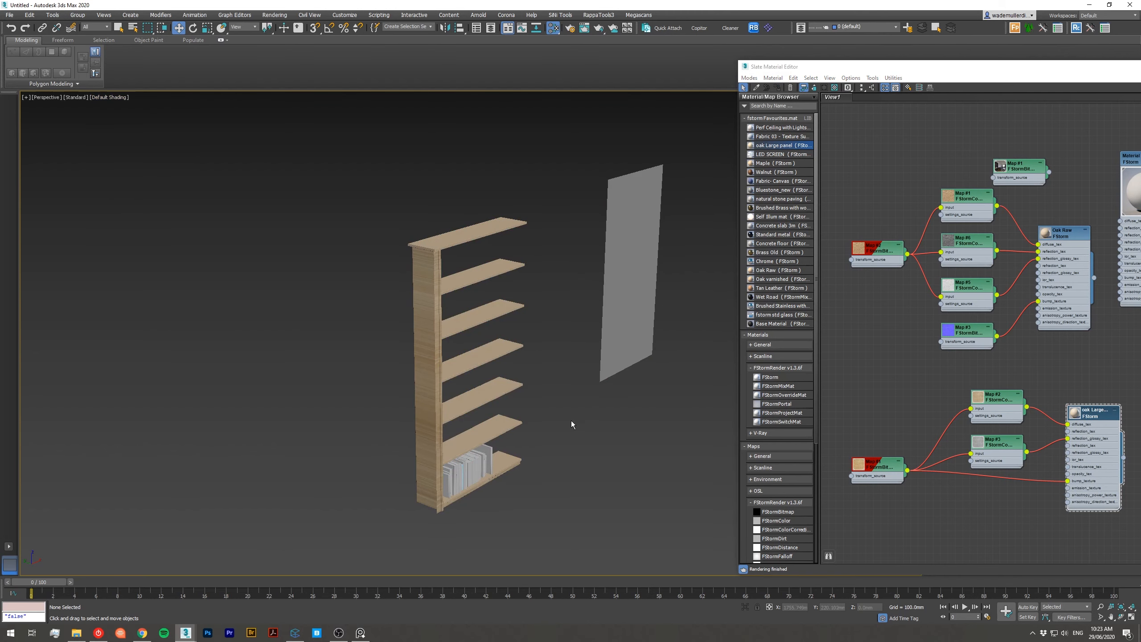
pyautogui.click(632, 310)
pyautogui.press('Delete')
# Examine the oak grain on the bottom board beneath the lowest shelf and on the neighbouring bookshelf parts
pyautogui.scroll(10, 494, 458)
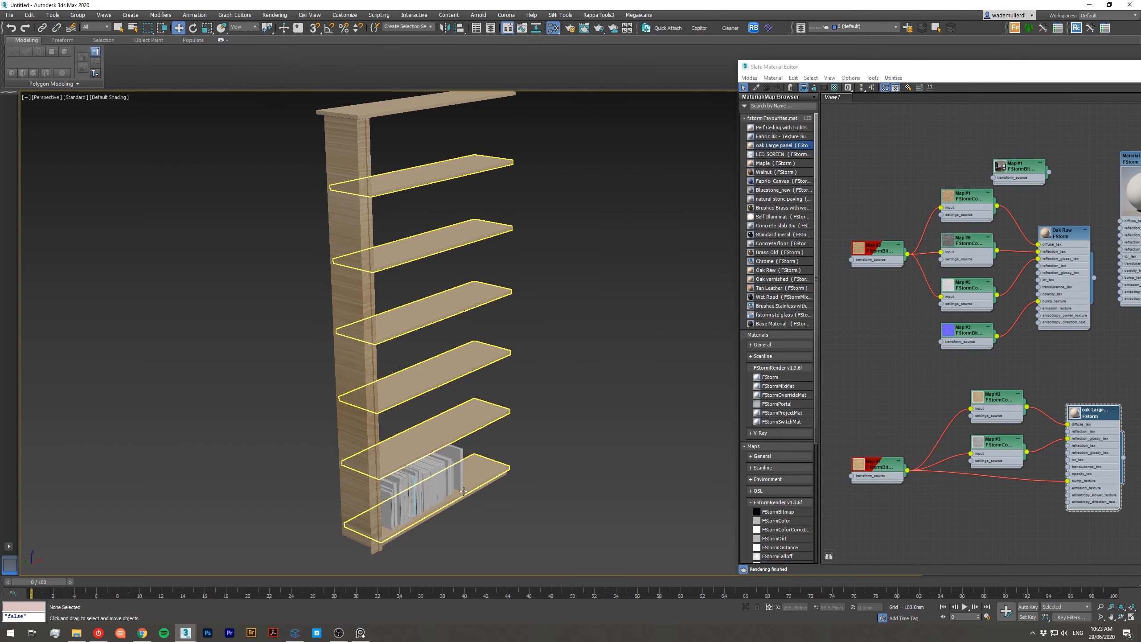
pyautogui.click(494, 460)
pyautogui.moveTo(494, 460); pyautogui.dragTo(607, 307, button='middle')
pyautogui.scroll(3, 600, 343)
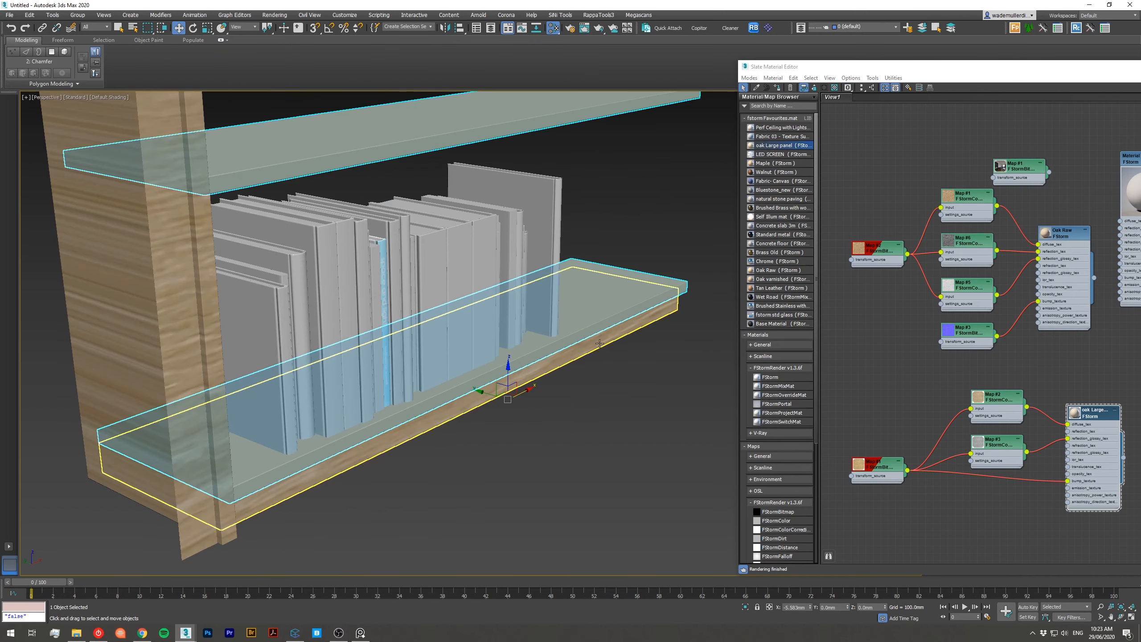
pyautogui.click(598, 347)
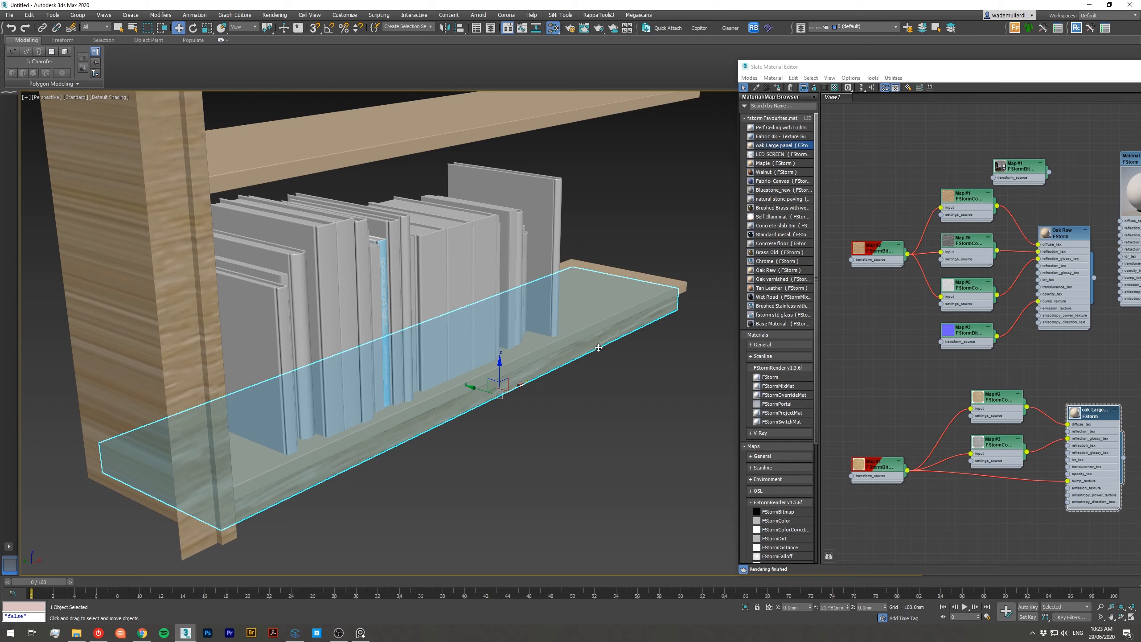
pyautogui.click(535, 452)
pyautogui.click(556, 367)
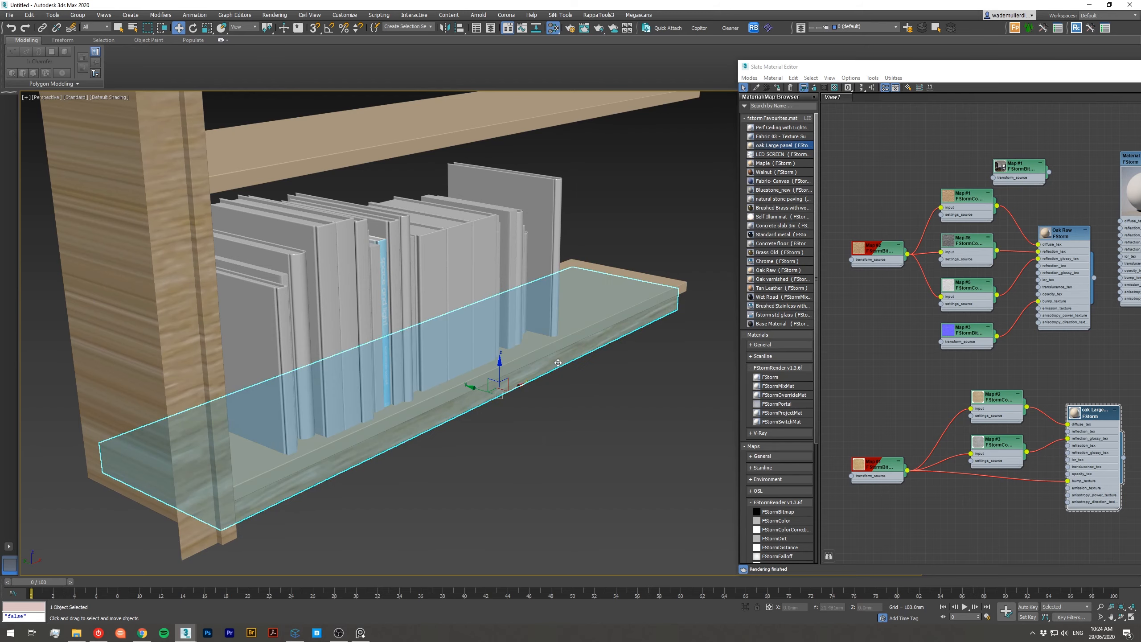
pyautogui.scroll(-3, 536, 236)
pyautogui.moveTo(367, 152); pyautogui.dragTo(321, 364, button='middle')
# Close the material editor and add a Shell modifier with a 20 mm inner amount to the divider's narrow front strip
pyautogui.click(232, 297)
pyautogui.moveTo(416, 104); pyautogui.dragTo(397, 207, button='middle')
pyautogui.scroll(-3, 451, 267)
pyautogui.moveTo(314, 152); pyautogui.dragTo(314, 412, button='middle')
pyautogui.press('m')
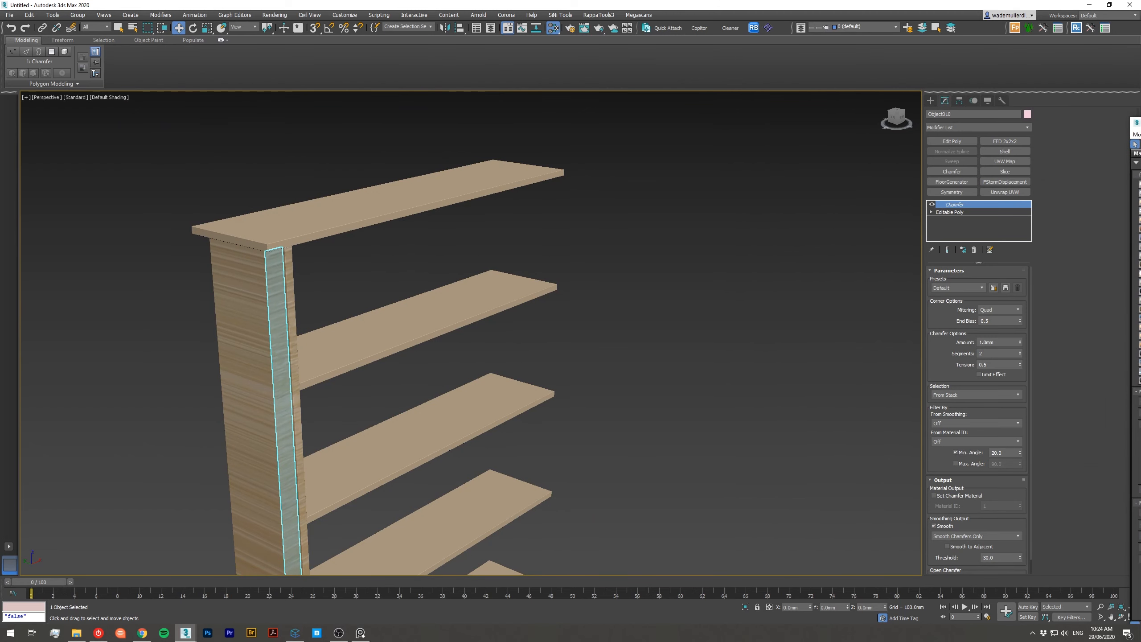
pyautogui.click(1010, 152)
pyautogui.doubleClick(992, 284)
pyautogui.write('20')
pyautogui.press('Return')
pyautogui.click(599, 381)
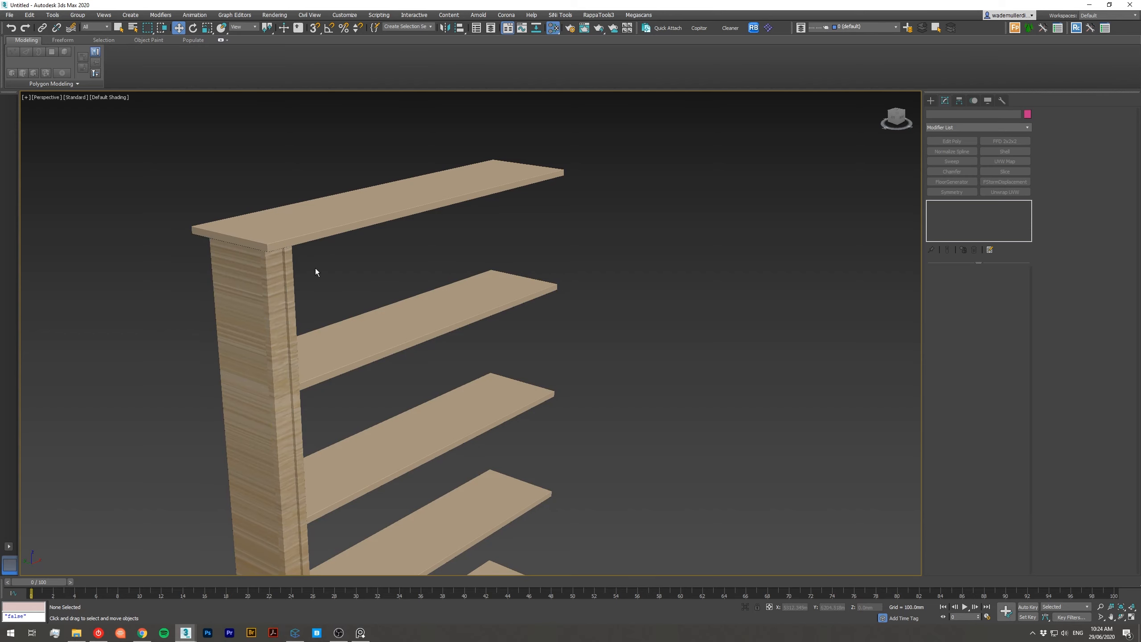
# Add a UVW Map modifier with Box mapping to the divider's front strip
pyautogui.click(272, 279)
pyautogui.click(1007, 160)
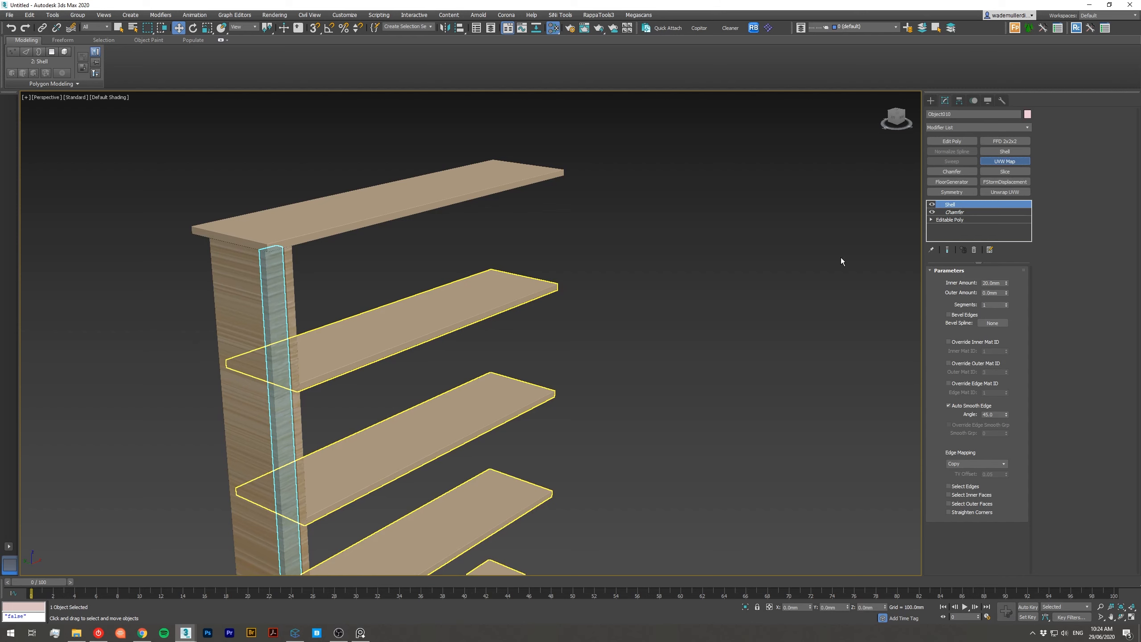
pyautogui.moveTo(629, 346); pyautogui.dragTo(658, 208, button='middle')
pyautogui.scroll(-4, 658, 207)
pyautogui.scroll(4, 684, 340)
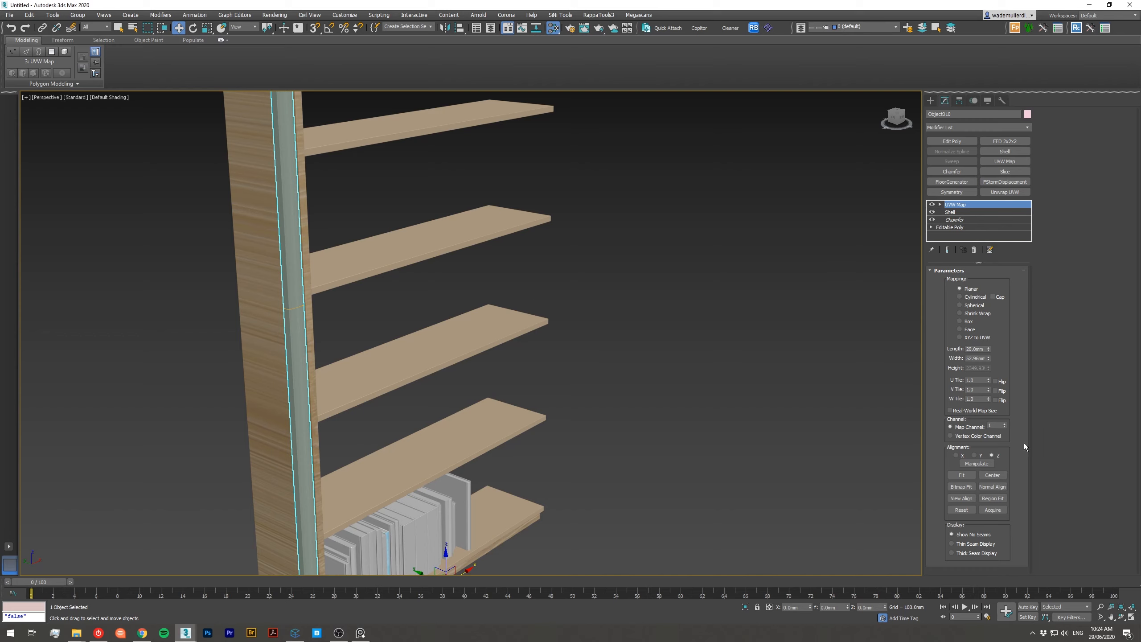
# Bitmap-fit the front strip's UVW mapping to Oak_Var_02.jpg from the Wood textures folder
pyautogui.click(961, 488)
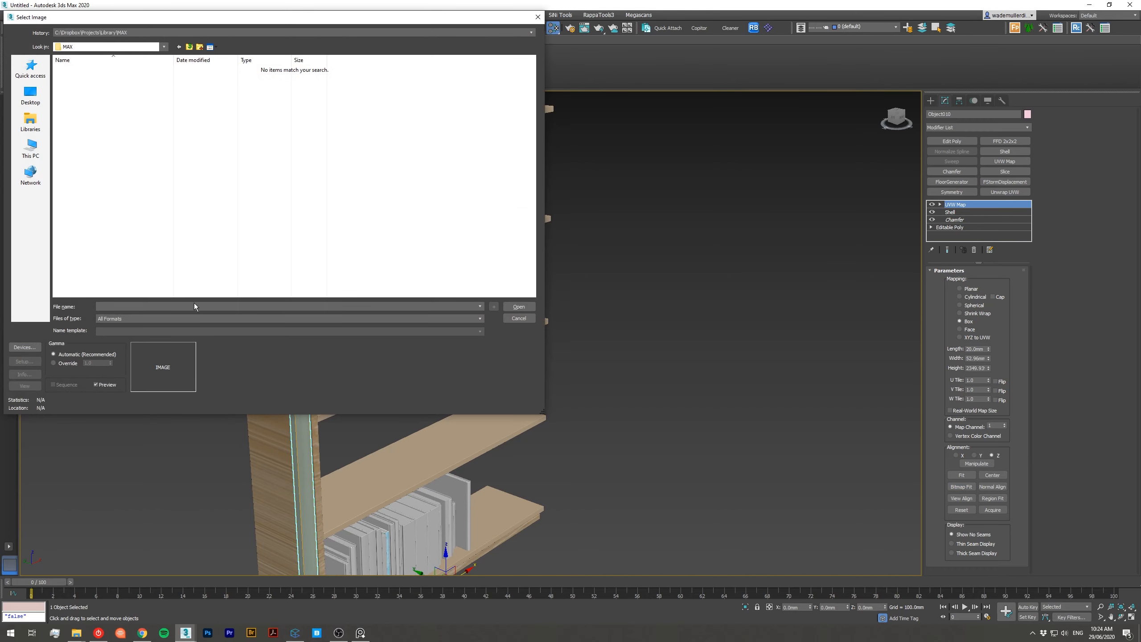
pyautogui.hotkey('ctrl', 'v')
pyautogui.press('Return')
pyautogui.scroll(-3, 343, 169)
pyautogui.scroll(-8, 342, 169)
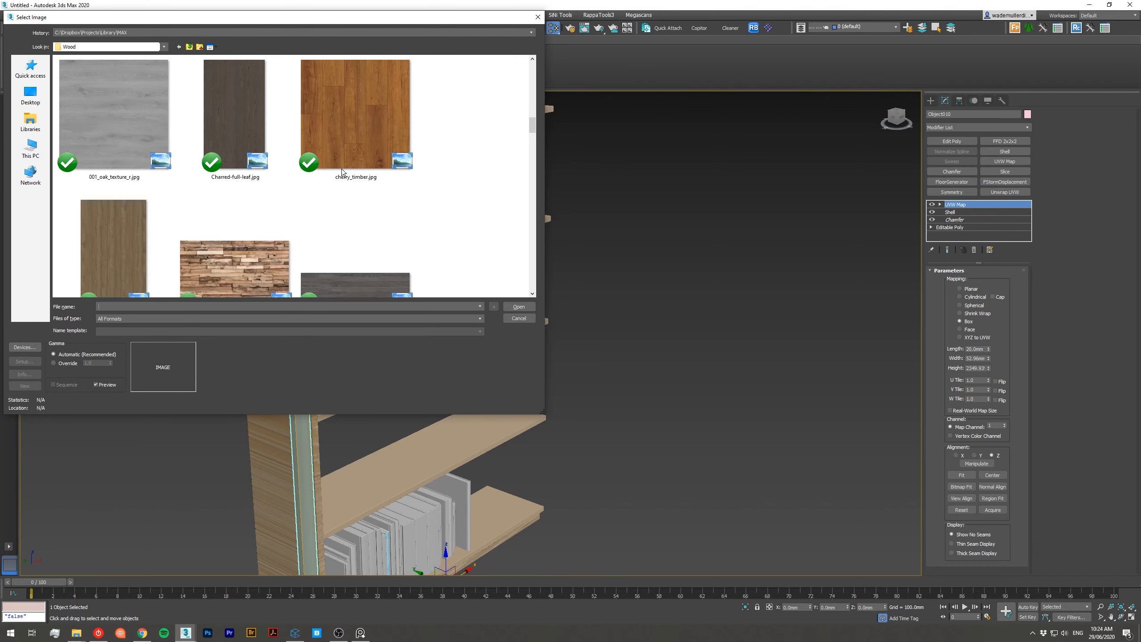
pyautogui.scroll(-8, 341, 170)
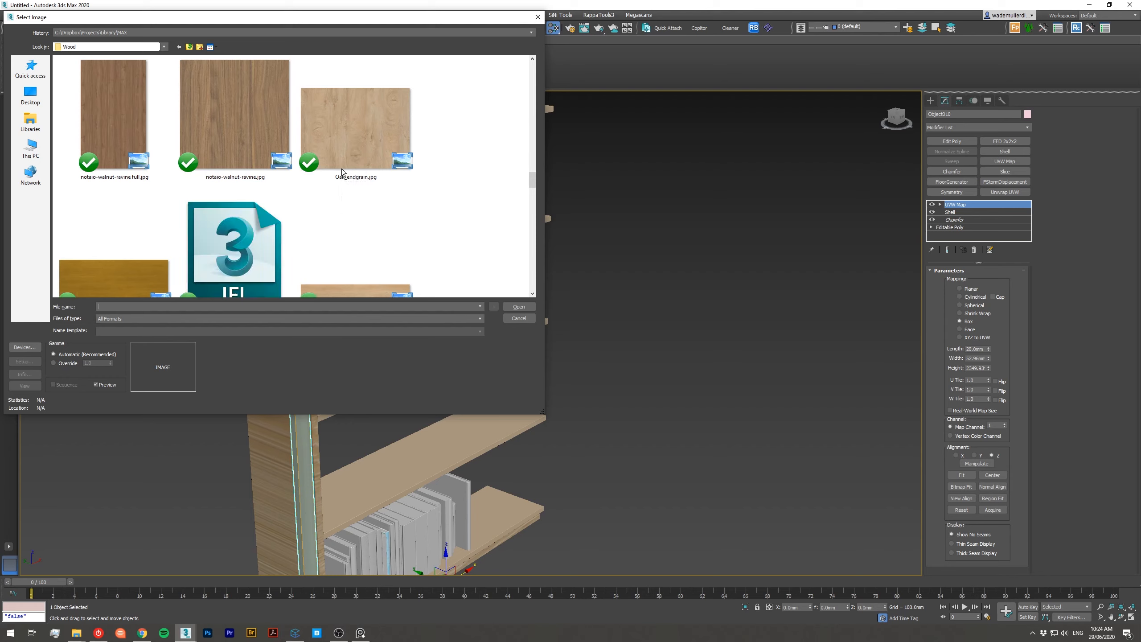
pyautogui.scroll(-8, 341, 170)
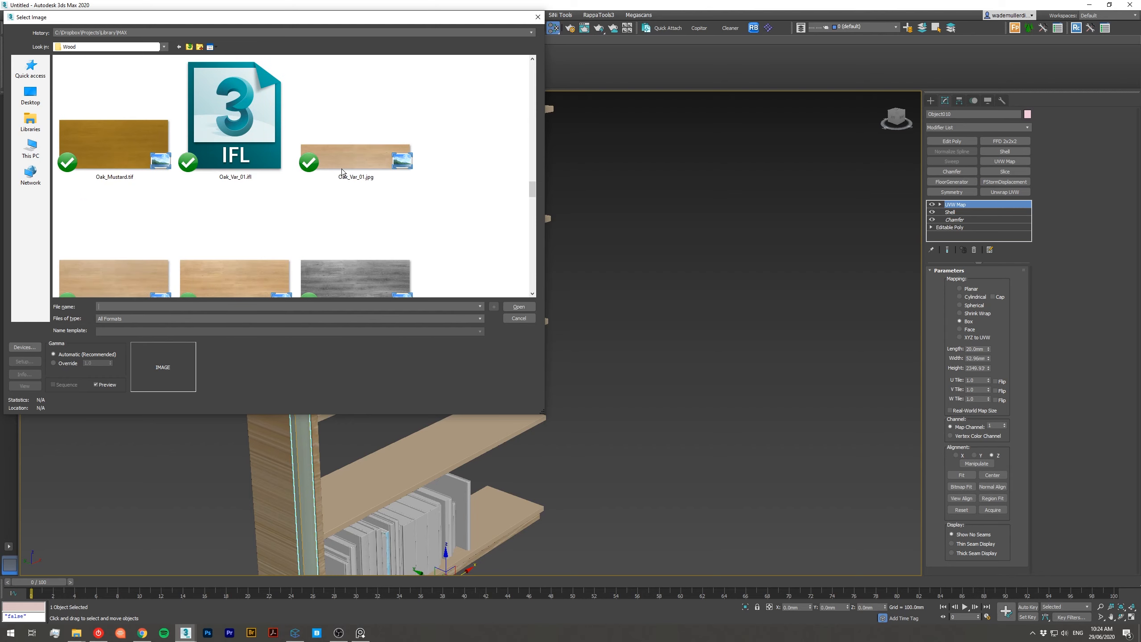
pyautogui.doubleClick(123, 157)
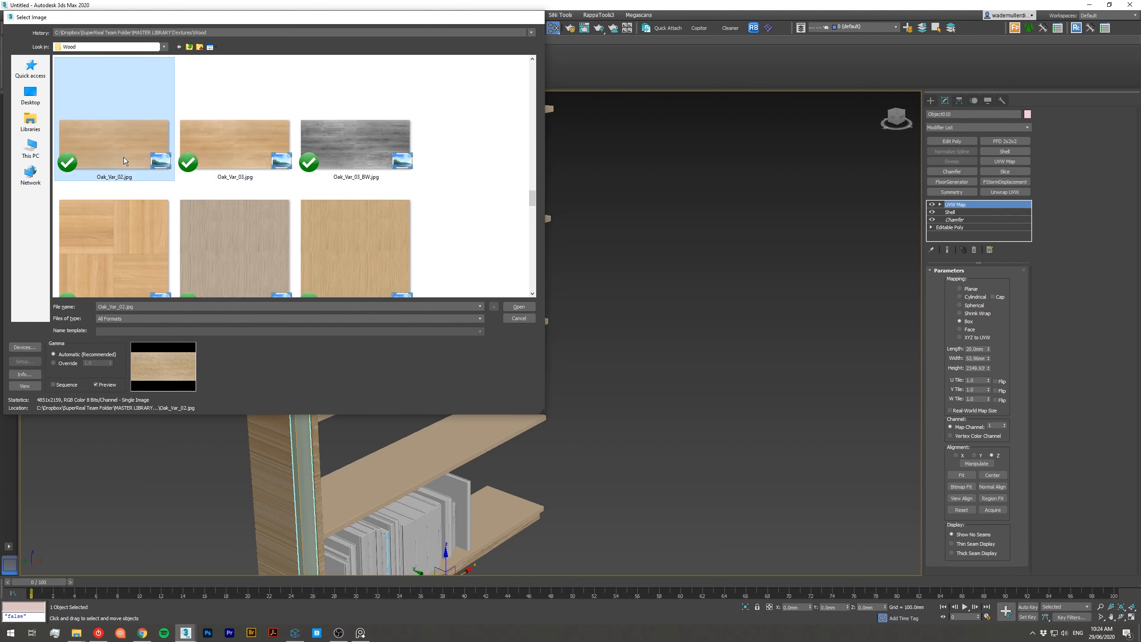
# Turn on angle snap and rotate the front strip's mapping gizmo so the oak grain runs vertically
pyautogui.moveTo(658, 401); pyautogui.dragTo(712, 417, button='middle')
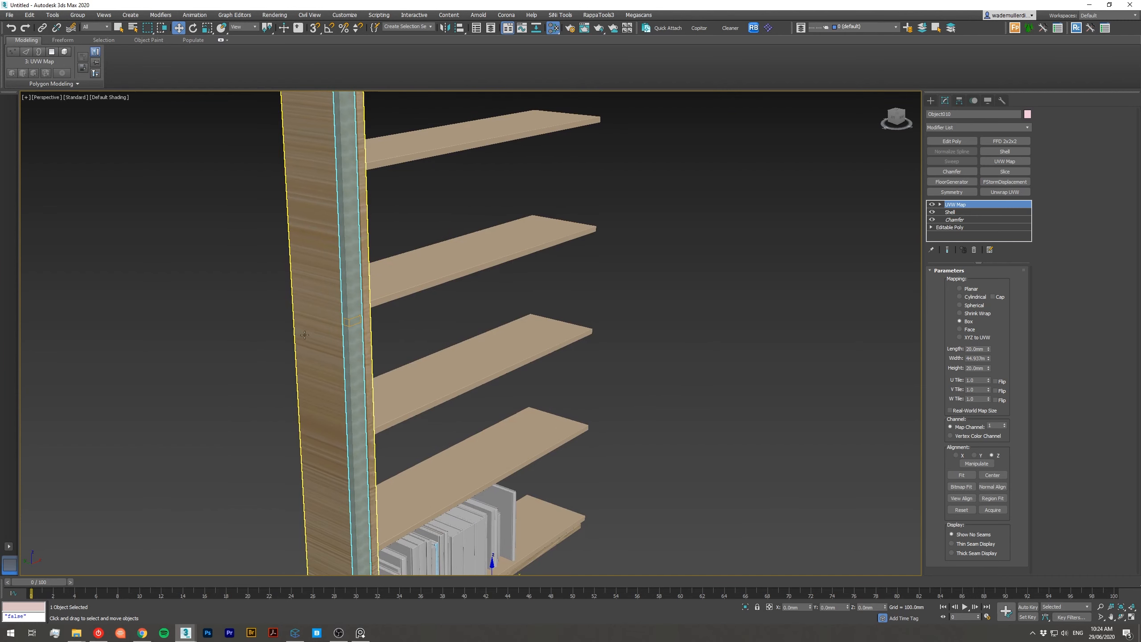
pyautogui.scroll(5, 373, 331)
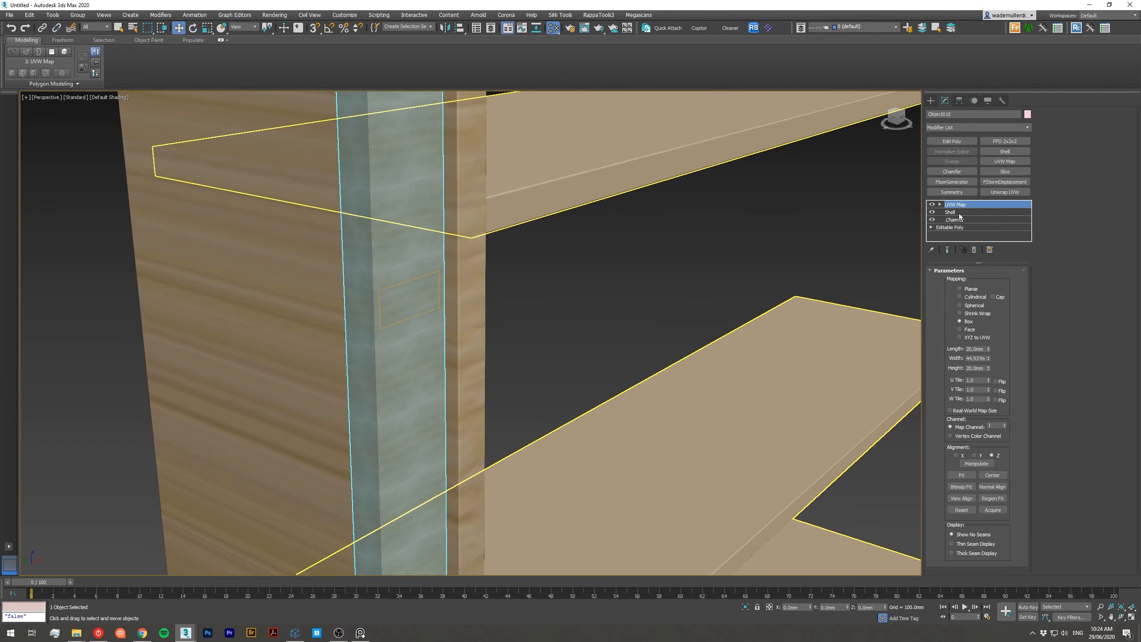
pyautogui.press('1')
pyautogui.press('e')
pyautogui.hotkey('ctrl', 'z')
pyautogui.click(328, 27)
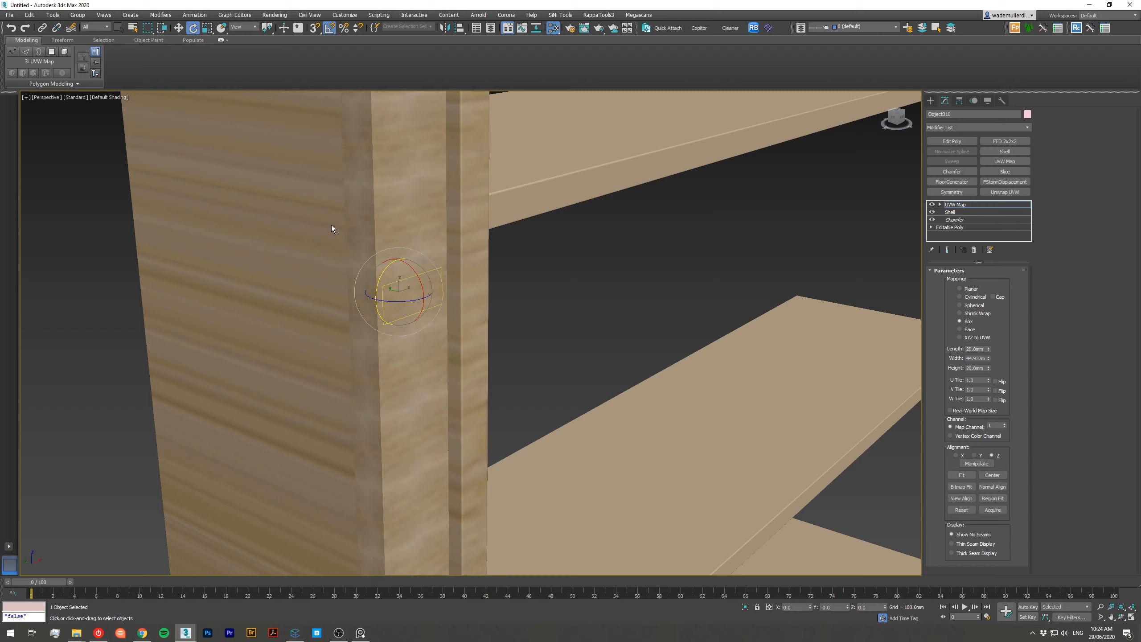
pyautogui.moveTo(382, 272); pyautogui.dragTo(368, 311)
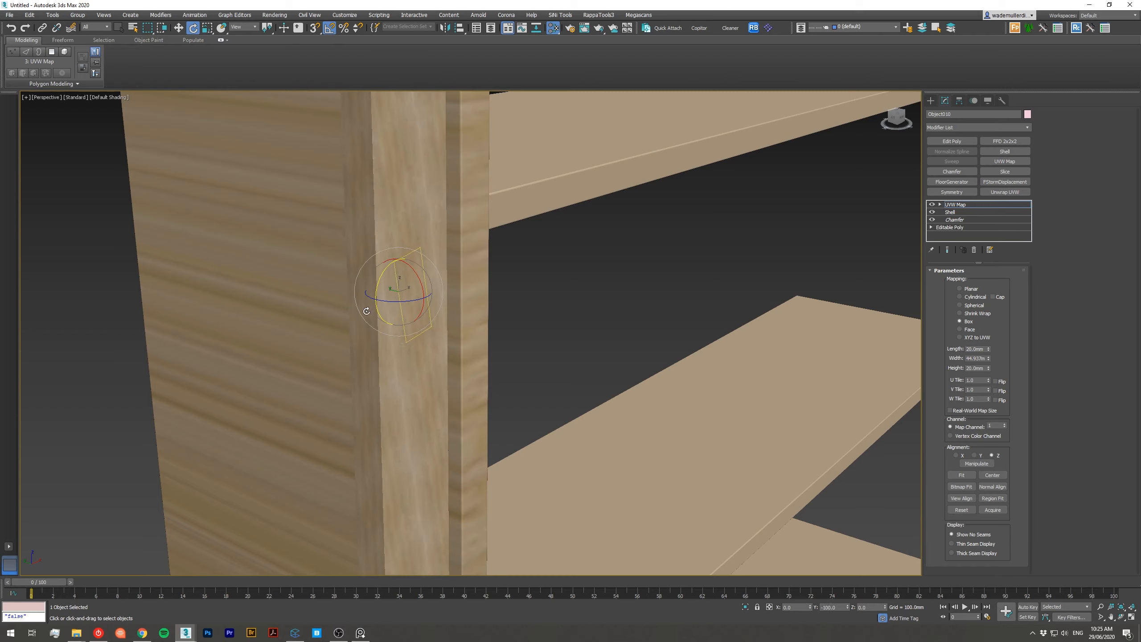
# Scale up the front strip's mapping gizmo uniformly to enlarge the oak texture
pyautogui.press('r')
pyautogui.scroll(-3, 405, 292)
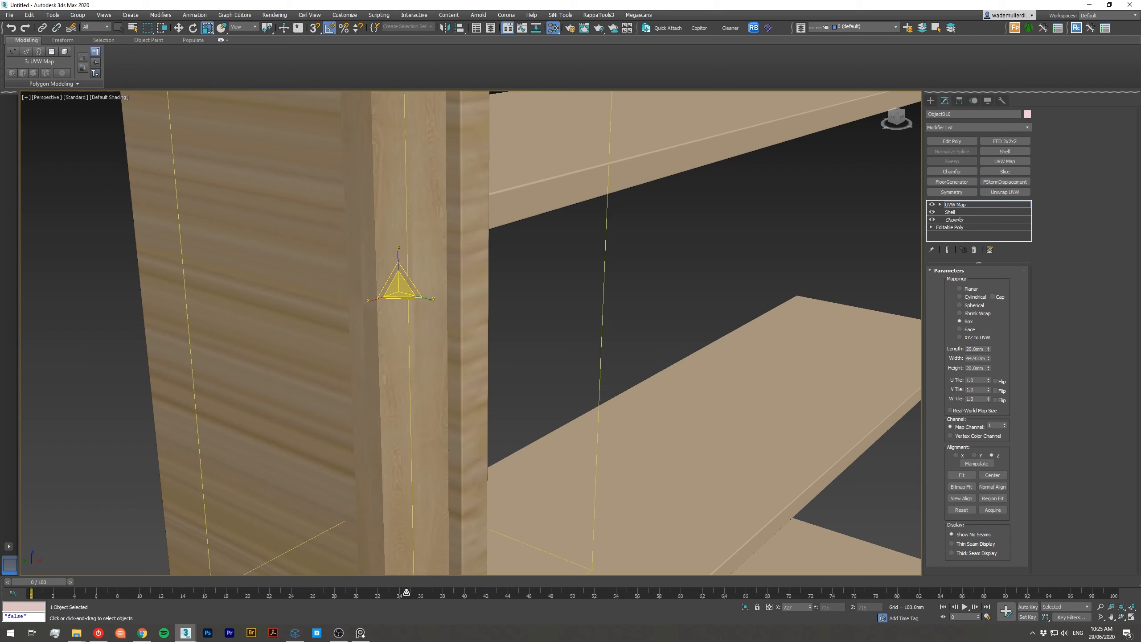
pyautogui.scroll(-4, 474, 470)
pyautogui.scroll(-3, 474, 467)
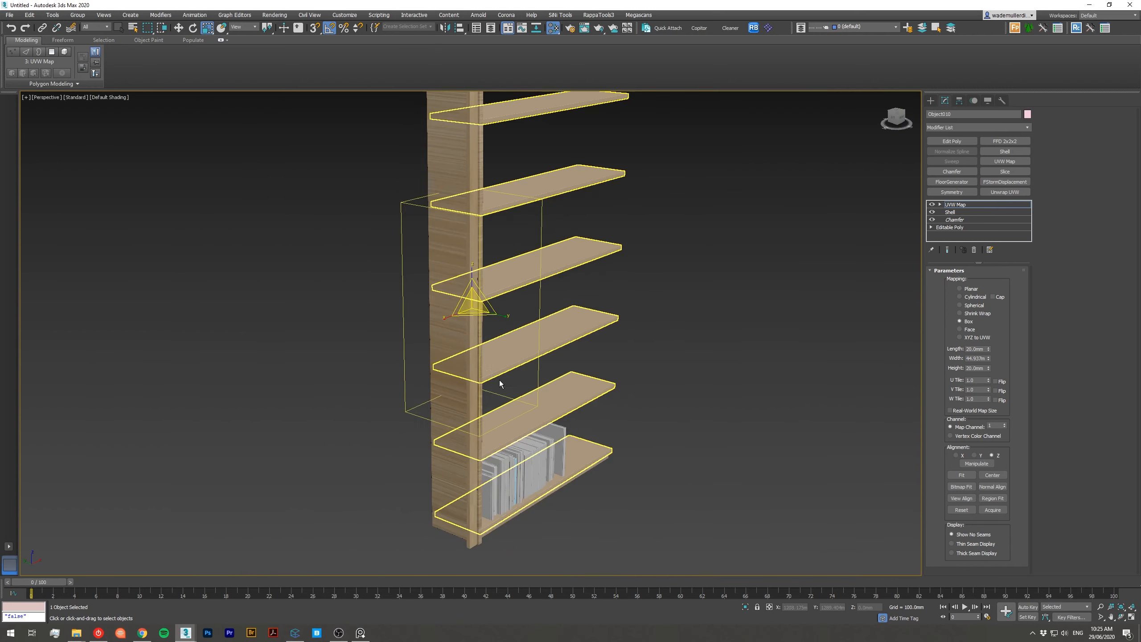
pyautogui.scroll(8, 489, 381)
pyautogui.moveTo(466, 245); pyautogui.dragTo(492, 147)
pyautogui.scroll(-6, 504, 241)
pyautogui.keyDown('alt'); pyautogui.moveTo(512, 284); pyautogui.dragTo(566, 287, button='middle'); pyautogui.keyUp('alt')
pyautogui.scroll(4, 520, 260)
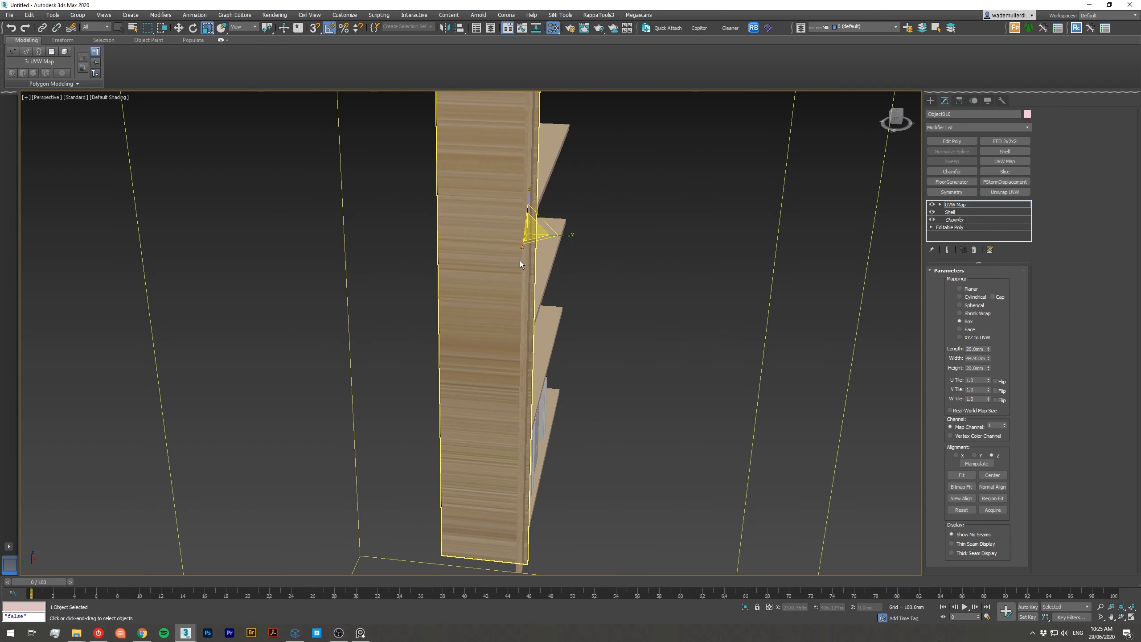
# Copy the front strip's UVW Map modifier and paste it as an instance onto the divider panel
pyautogui.click(967, 205)
pyautogui.rightClick(966, 205)
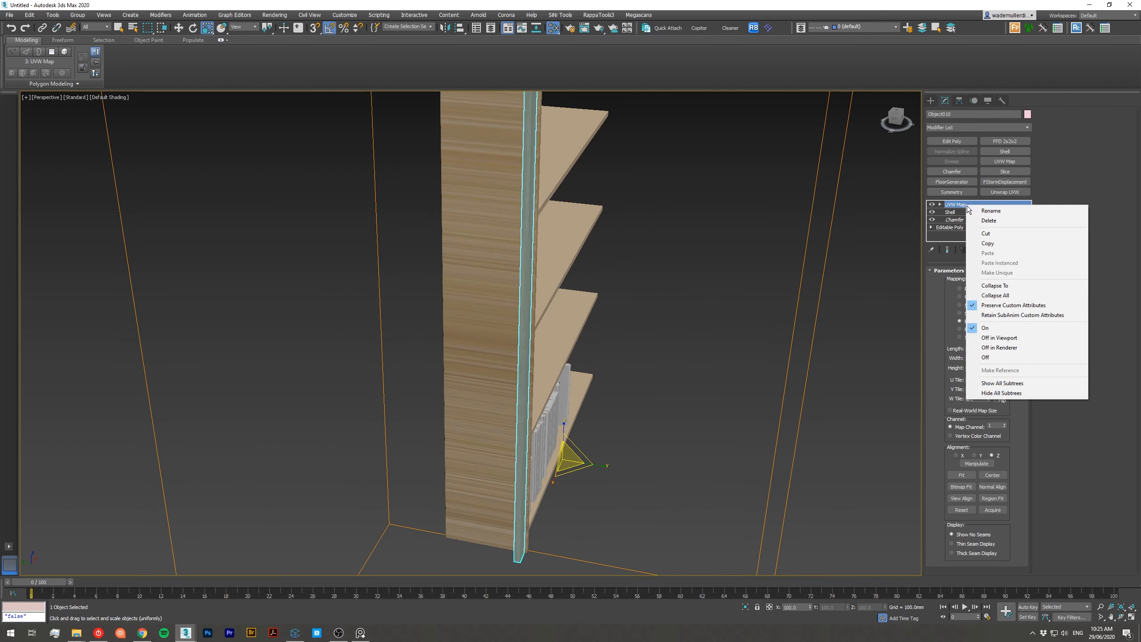
pyautogui.click(984, 243)
pyautogui.click(494, 248)
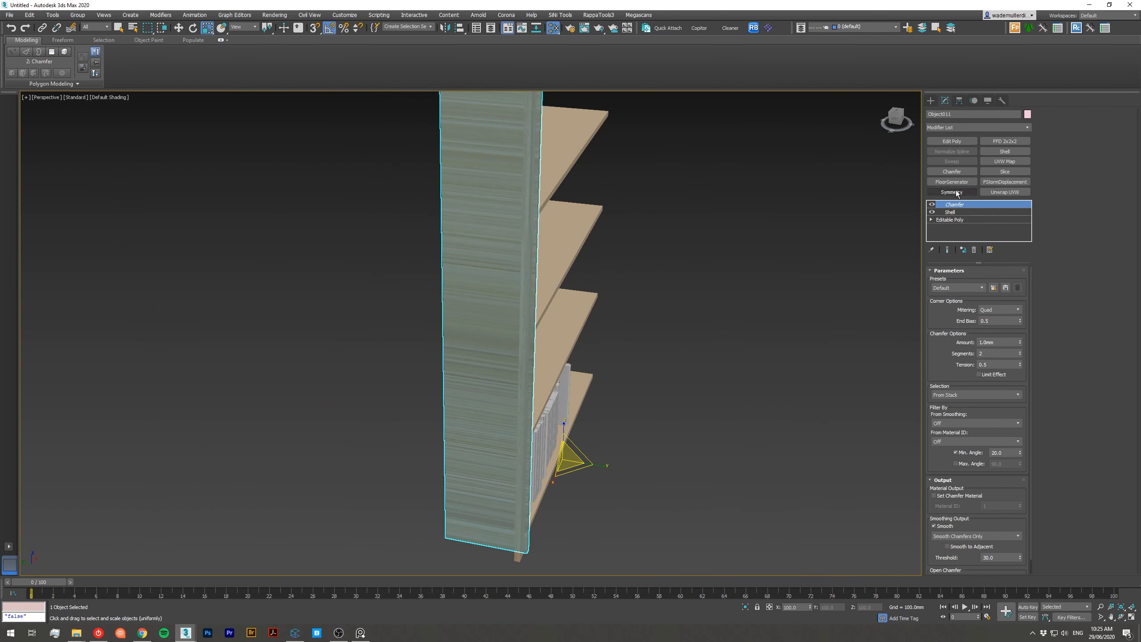
pyautogui.rightClick(967, 206)
pyautogui.click(1004, 265)
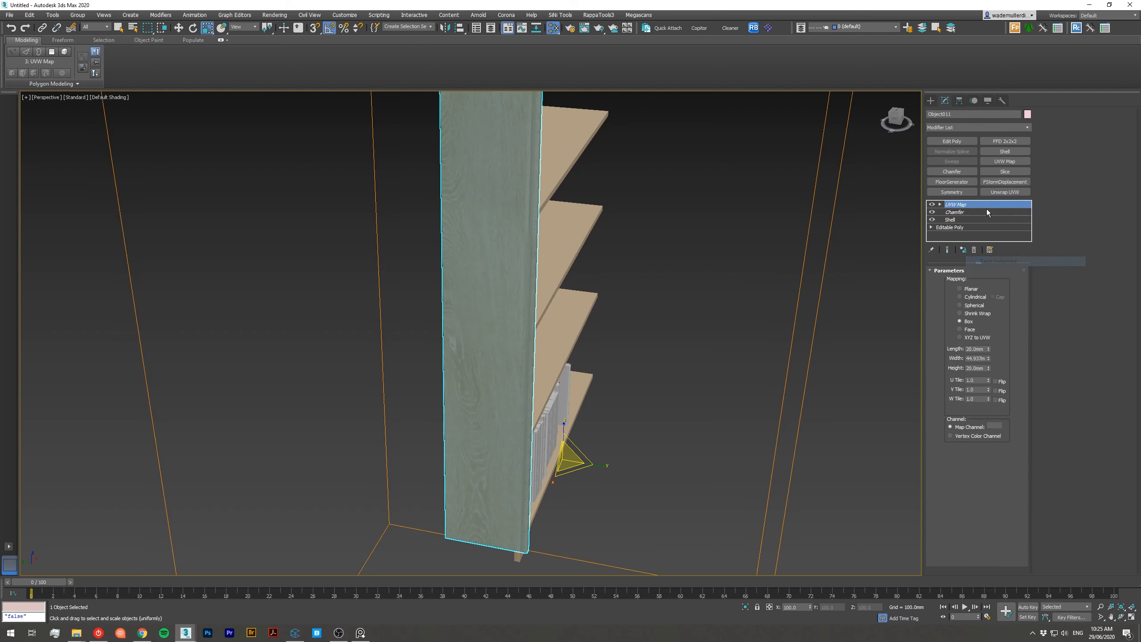
# Scale down the divider's mapping gizmo uniformly to make its oak grain finer
pyautogui.press('1')
pyautogui.moveTo(674, 265); pyautogui.dragTo(751, 285, button='middle')
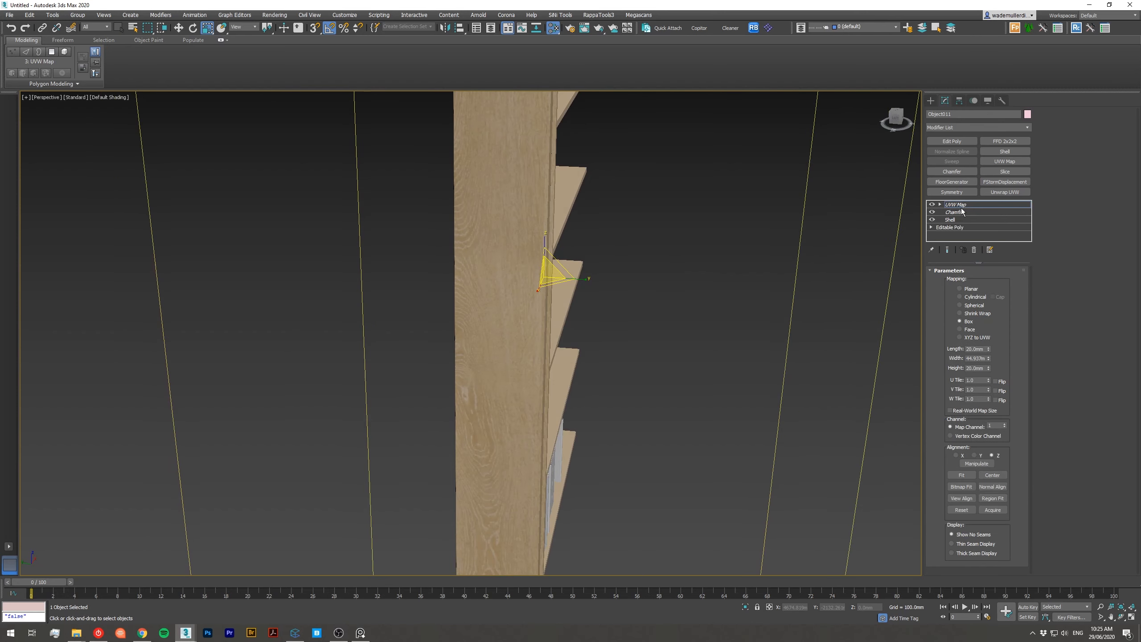
pyautogui.moveTo(556, 279); pyautogui.dragTo(554, 362)
pyautogui.keyDown('alt'); pyautogui.moveTo(554, 362); pyautogui.dragTo(564, 303, button='middle'); pyautogui.keyUp('alt')
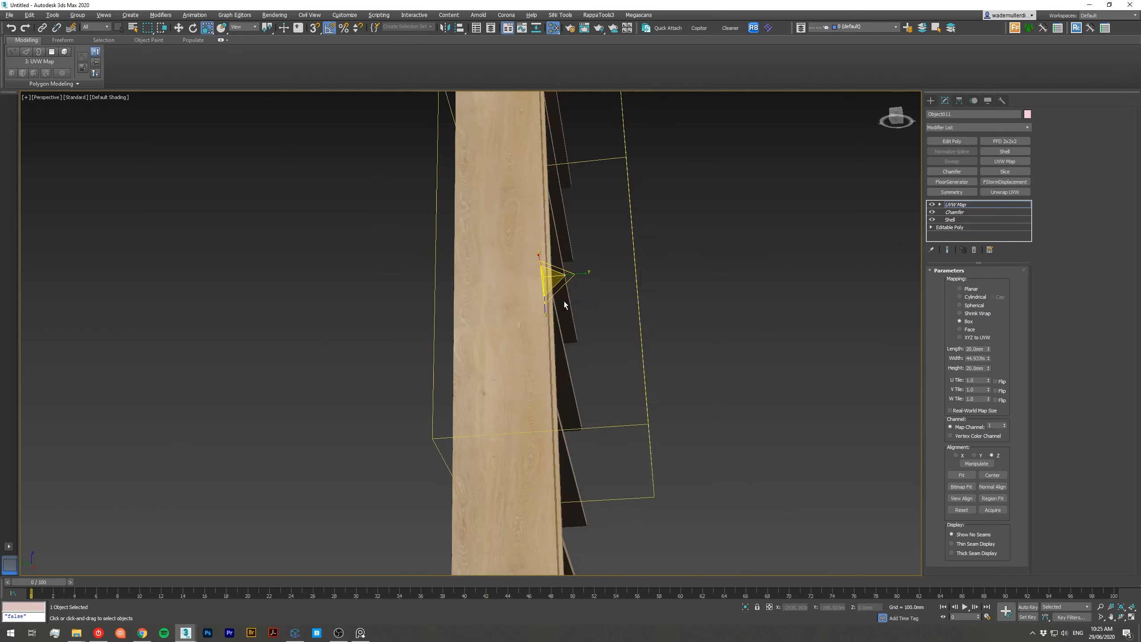
pyautogui.scroll(5, 494, 269)
pyautogui.scroll(-2, 494, 269)
pyautogui.keyDown('alt'); pyautogui.moveTo(494, 269); pyautogui.dragTo(879, 234, button='middle'); pyautogui.keyUp('alt')
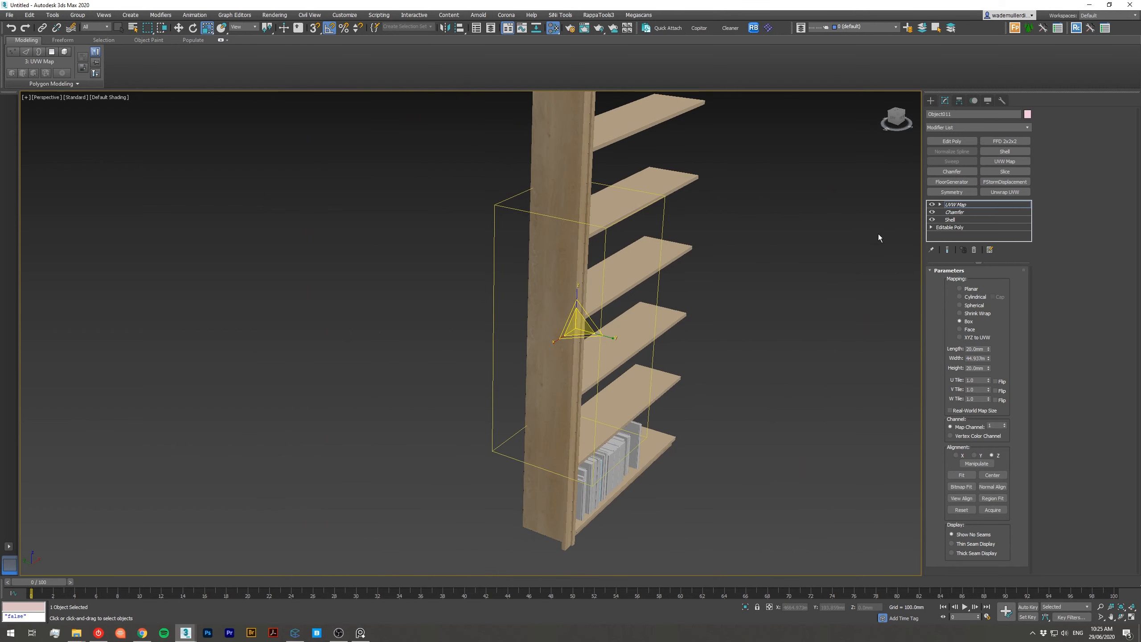
# Replace the front strip's UVW Map modifier with an instanced copy of the divider panel's UVW Map
pyautogui.click(959, 205)
pyautogui.rightClick(959, 205)
pyautogui.click(983, 242)
pyautogui.click(704, 284)
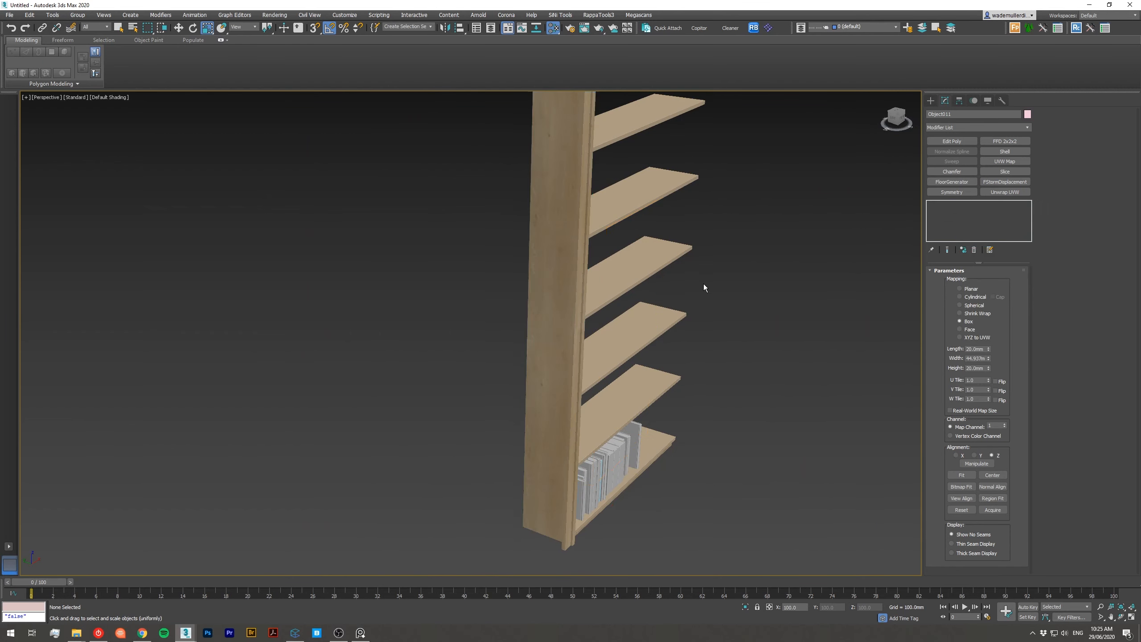
pyautogui.click(579, 241)
pyautogui.click(975, 250)
pyautogui.rightClick(965, 205)
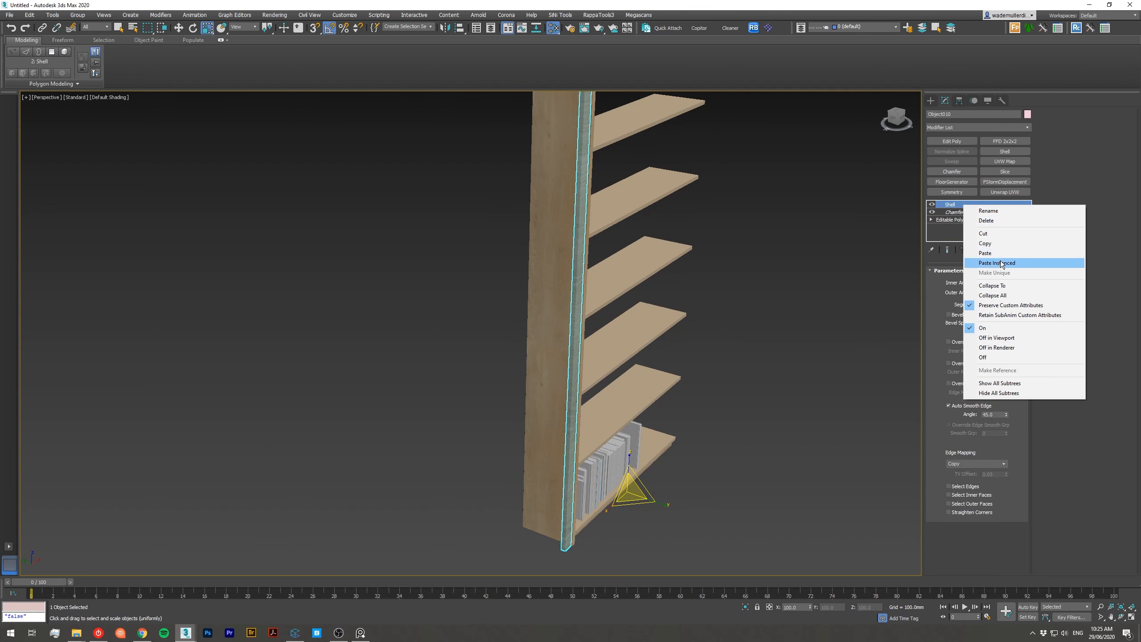
pyautogui.click(1001, 263)
# Select the swept shelves and paste the copied UVW Map modifier onto them as an instance
pyautogui.keyDown('alt'); pyautogui.moveTo(690, 252); pyautogui.dragTo(751, 244, button='middle'); pyautogui.keyUp('alt')
pyautogui.click(955, 218)
pyautogui.click(800, 204)
pyautogui.click(731, 198)
pyautogui.rightClick(957, 205)
pyautogui.click(1002, 262)
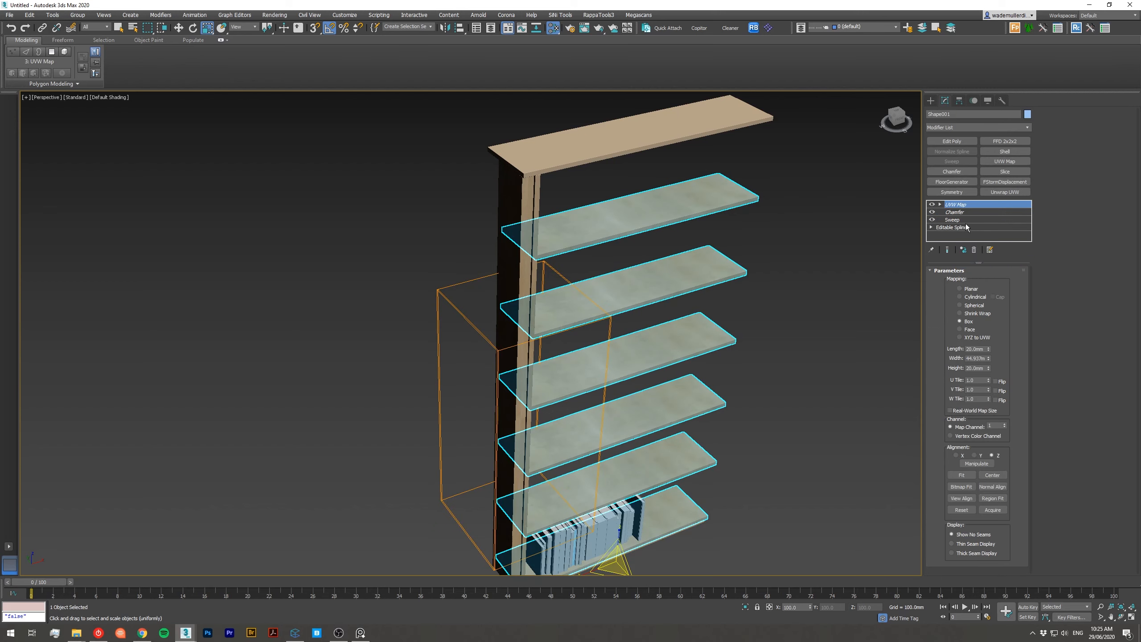
# Rotate the shelves' mapping gizmo 90 degrees about Y so the oak grain runs along their length
pyautogui.press('1')
pyautogui.press('e')
pyautogui.moveTo(506, 402); pyautogui.dragTo(542, 371)
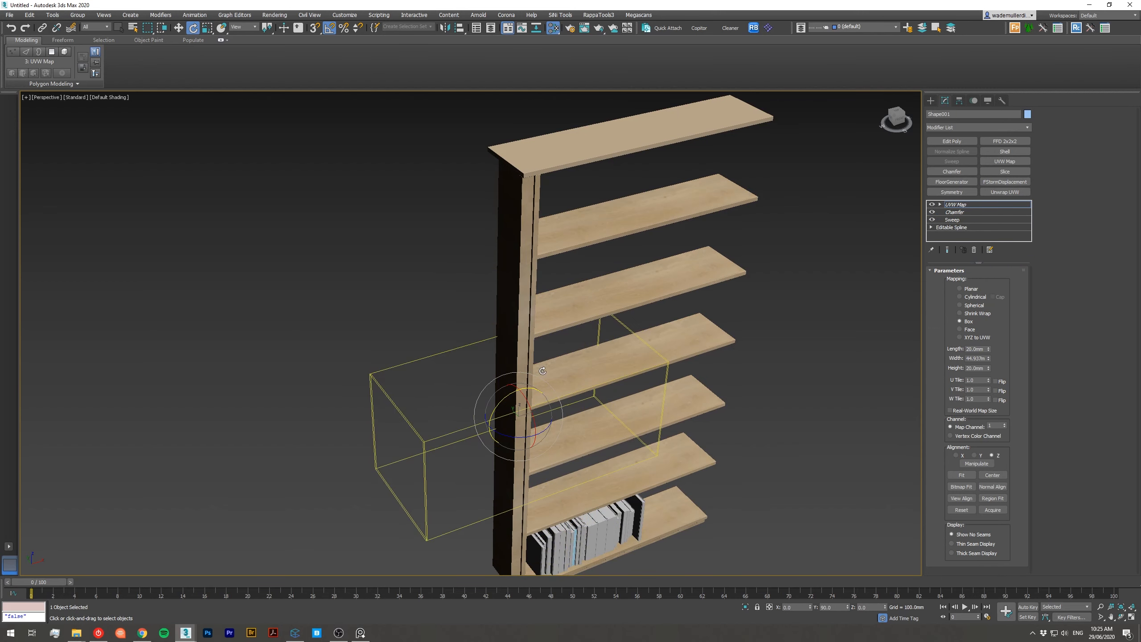
# Select the board beneath the lowest shelf and paste the copied UVW Map modifier onto it as an instance
pyautogui.scroll(15, 629, 431)
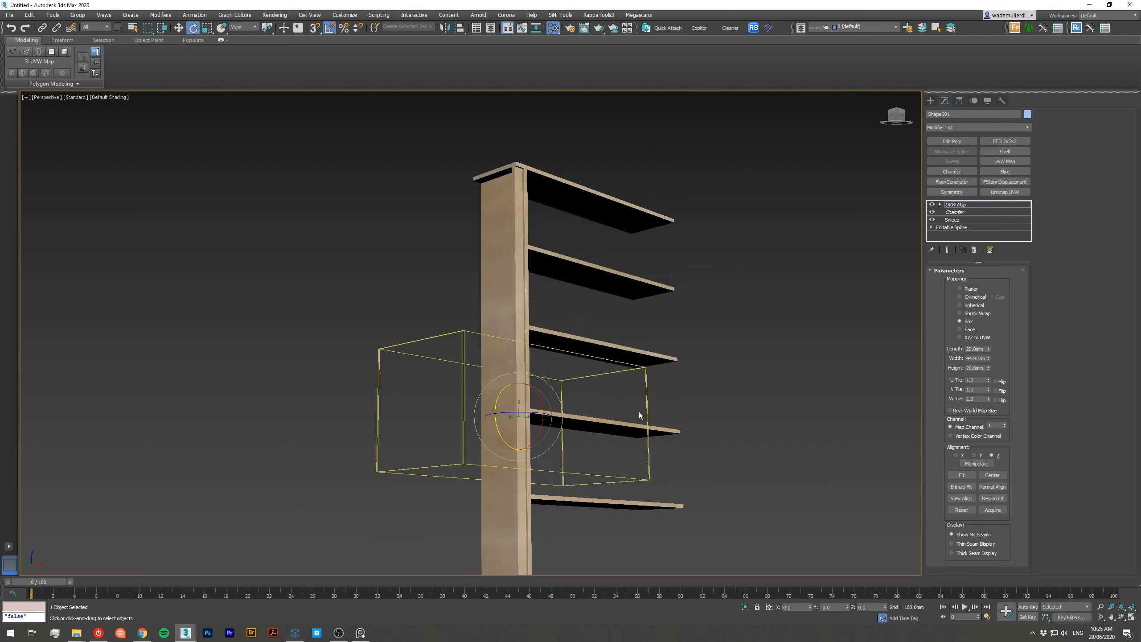
pyautogui.keyDown('alt'); pyautogui.moveTo(484, 281); pyautogui.dragTo(540, 148, button='middle'); pyautogui.keyUp('alt')
pyautogui.scroll(-5, 505, 354)
pyautogui.scroll(10, 472, 395)
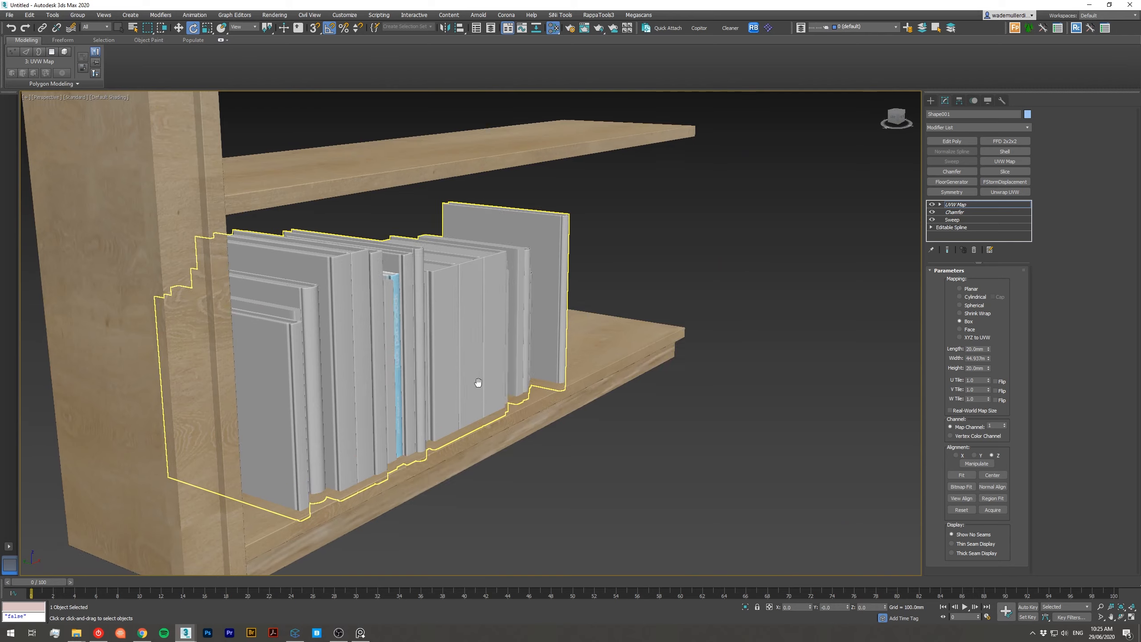
pyautogui.click(736, 353)
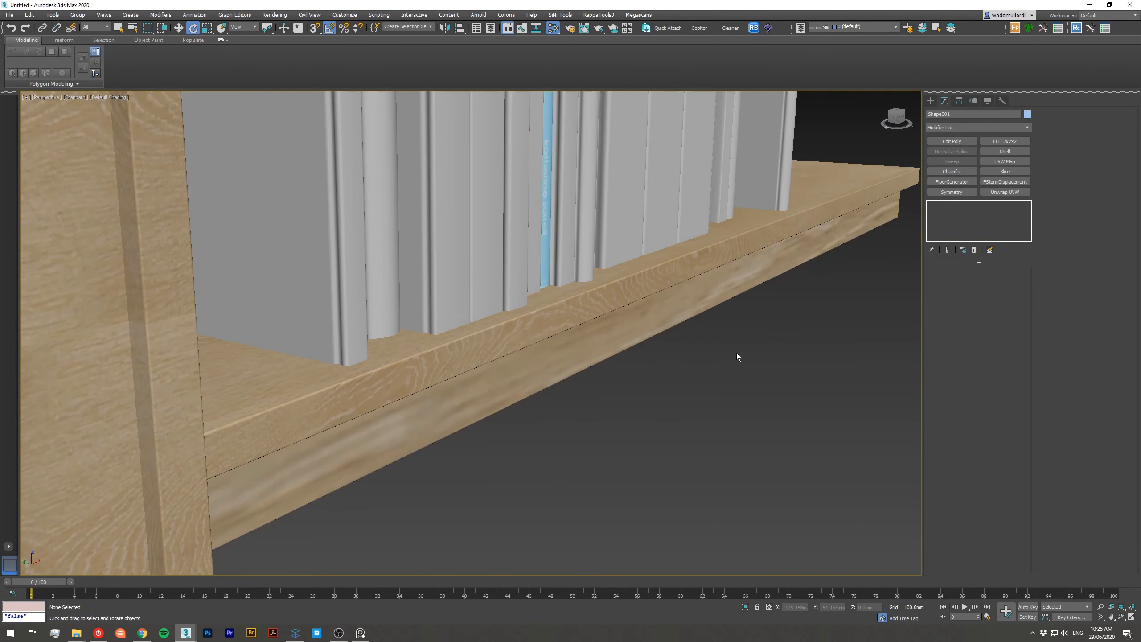
pyautogui.click(709, 295)
pyautogui.rightClick(969, 205)
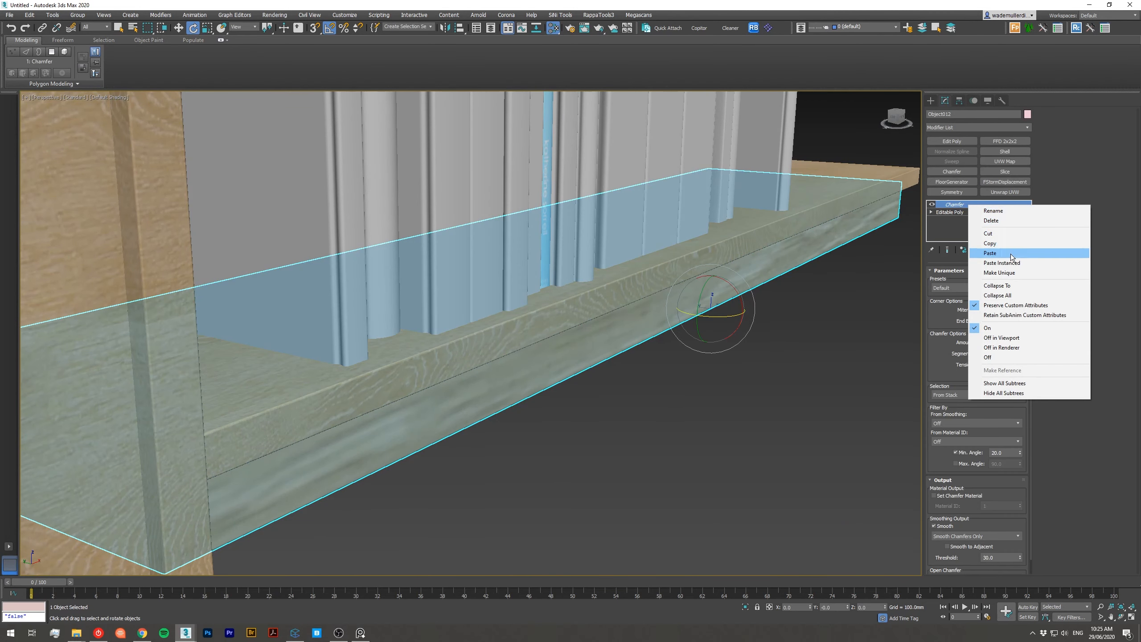
pyautogui.click(1005, 263)
pyautogui.click(769, 402)
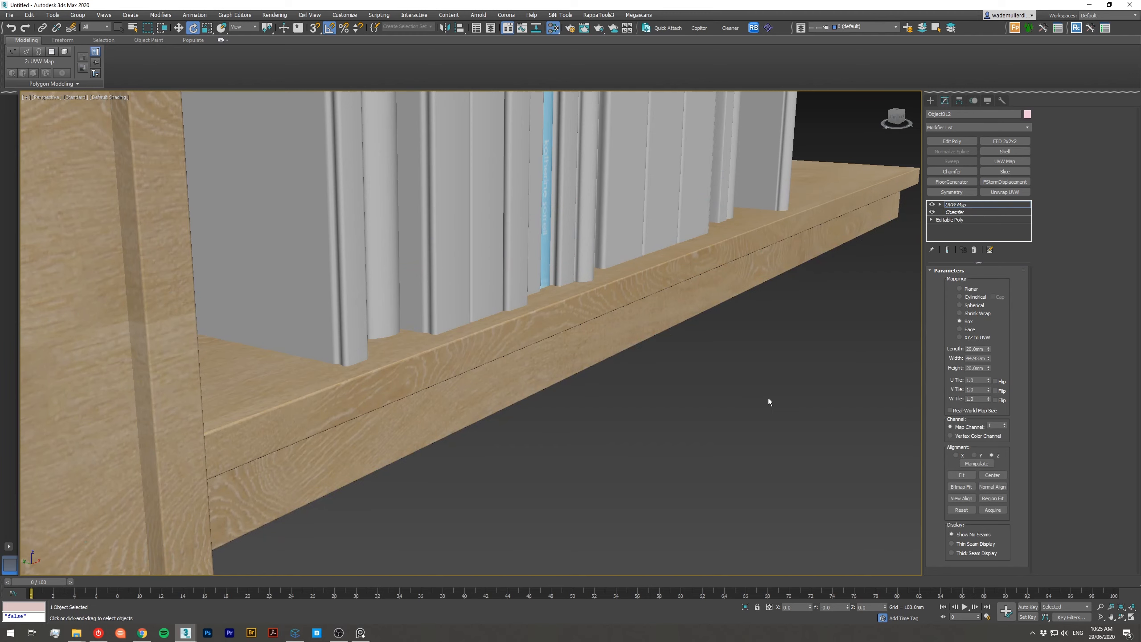
# Examine the oak mapping and gizmo on the board beneath the lowest shelf, viewing it from below and with the whole bookshelf
pyautogui.click(969, 207)
pyautogui.click(744, 329)
pyautogui.click(625, 315)
pyautogui.scroll(-5, 626, 314)
pyautogui.keyDown('alt'); pyautogui.moveTo(625, 315); pyautogui.dragTo(643, 287, button='middle'); pyautogui.keyUp('alt')
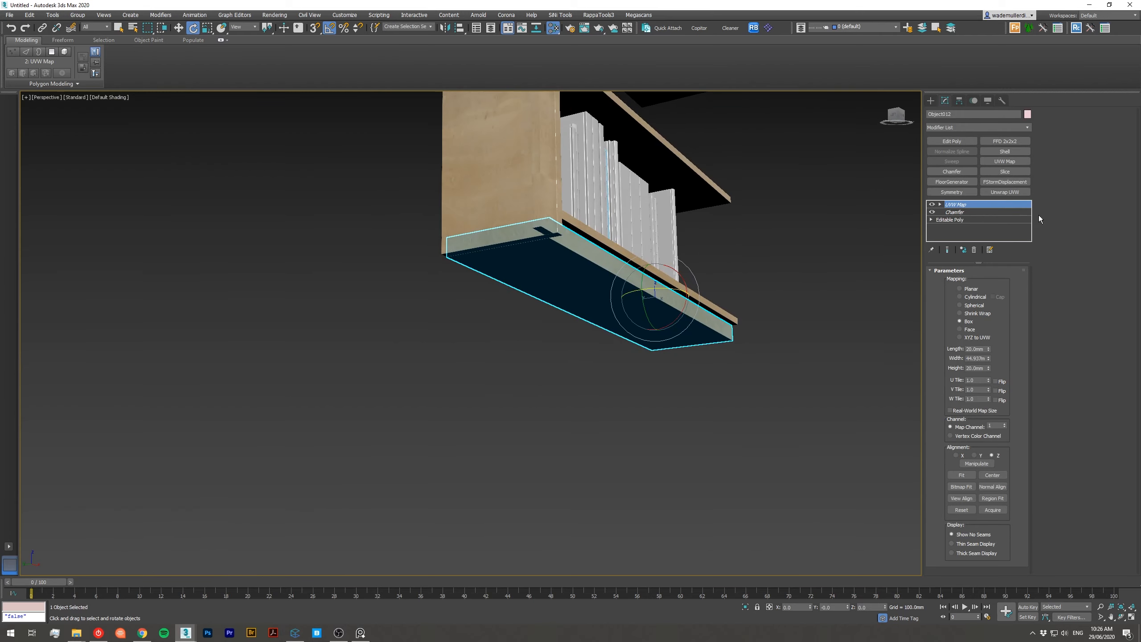
pyautogui.click(963, 205)
pyautogui.scroll(-3, 839, 245)
pyautogui.moveTo(838, 245); pyautogui.dragTo(673, 364, button='middle')
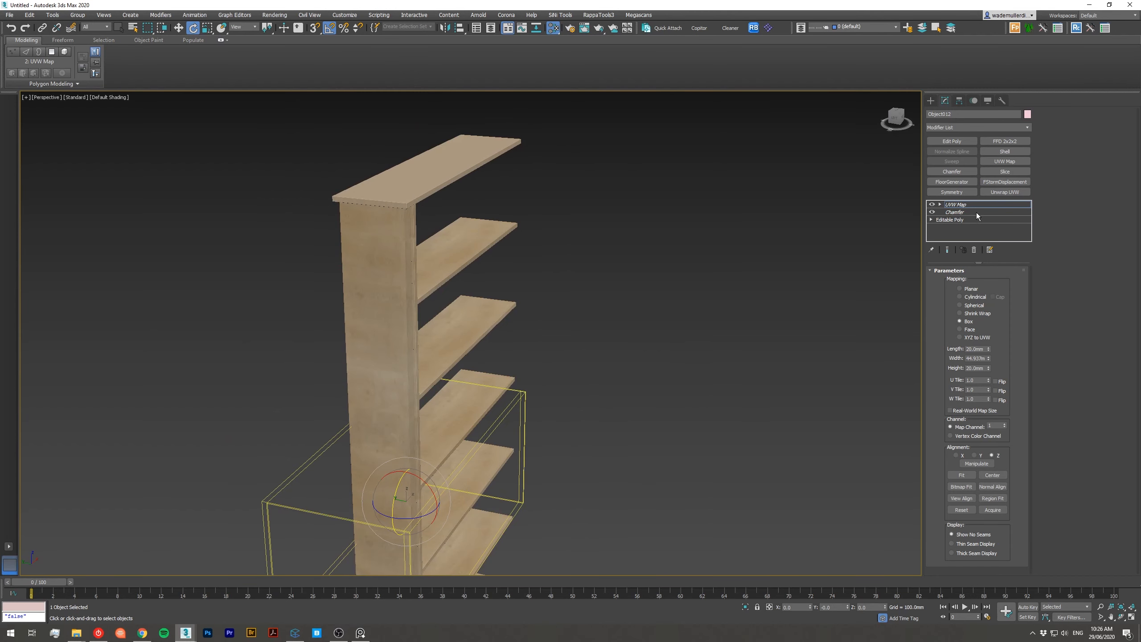
# Make the divider panel's UVW Map unique and rotate its gizmo 90 degrees about Y so the oak grain runs vertically
pyautogui.click(624, 441)
pyautogui.keyDown('alt'); pyautogui.moveTo(624, 441); pyautogui.dragTo(431, 321, button='middle'); pyautogui.keyUp('alt')
pyautogui.click(442, 347)
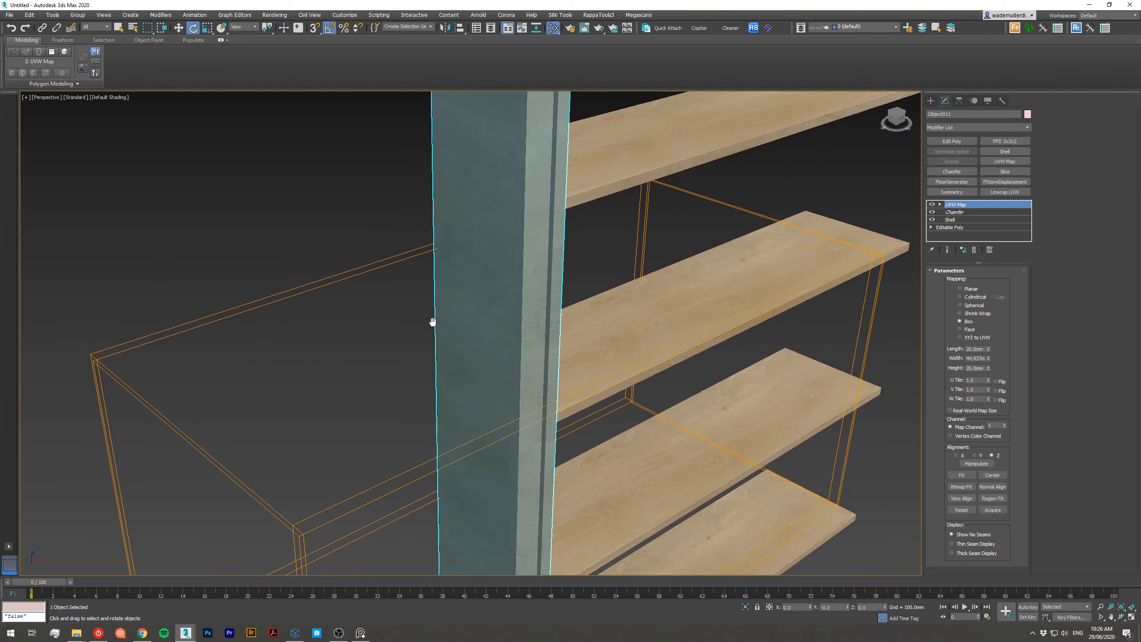
pyautogui.click(965, 251)
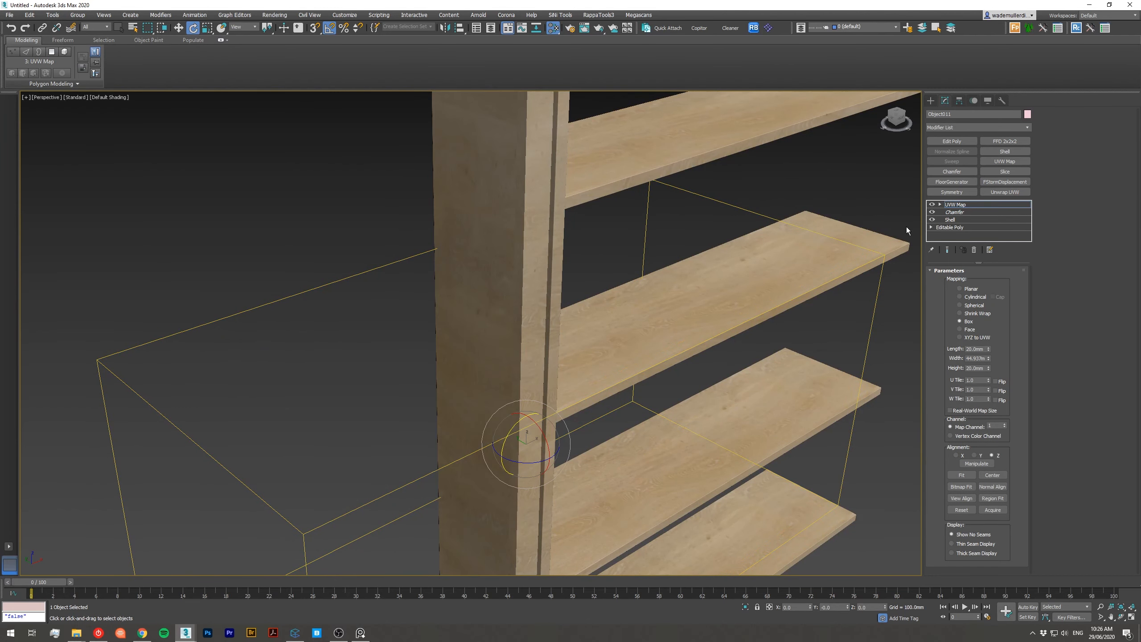
pyautogui.moveTo(524, 418); pyautogui.dragTo(496, 454)
pyautogui.keyDown('alt'); pyautogui.moveTo(537, 431); pyautogui.dragTo(567, 404, button='middle'); pyautogui.keyUp('alt')
pyautogui.click(967, 204)
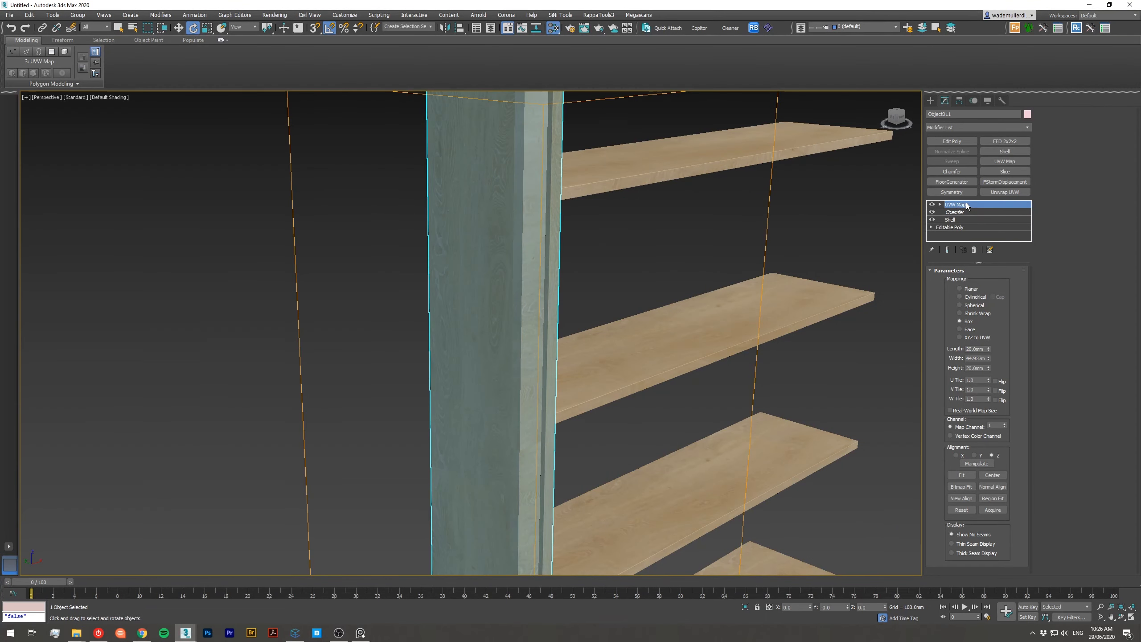
# Copy the divider panel's UVW Map modifier and paste it as an instance onto the adjoining vertical strip
pyautogui.rightClick(967, 205)
pyautogui.click(1005, 240)
pyautogui.click(528, 240)
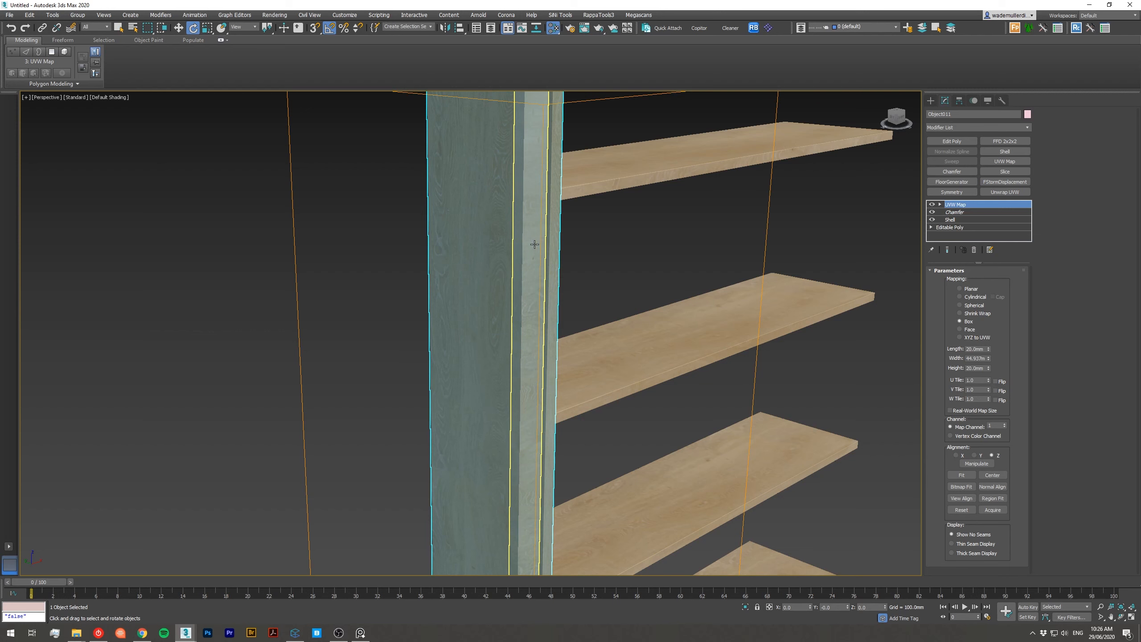
pyautogui.rightClick(966, 212)
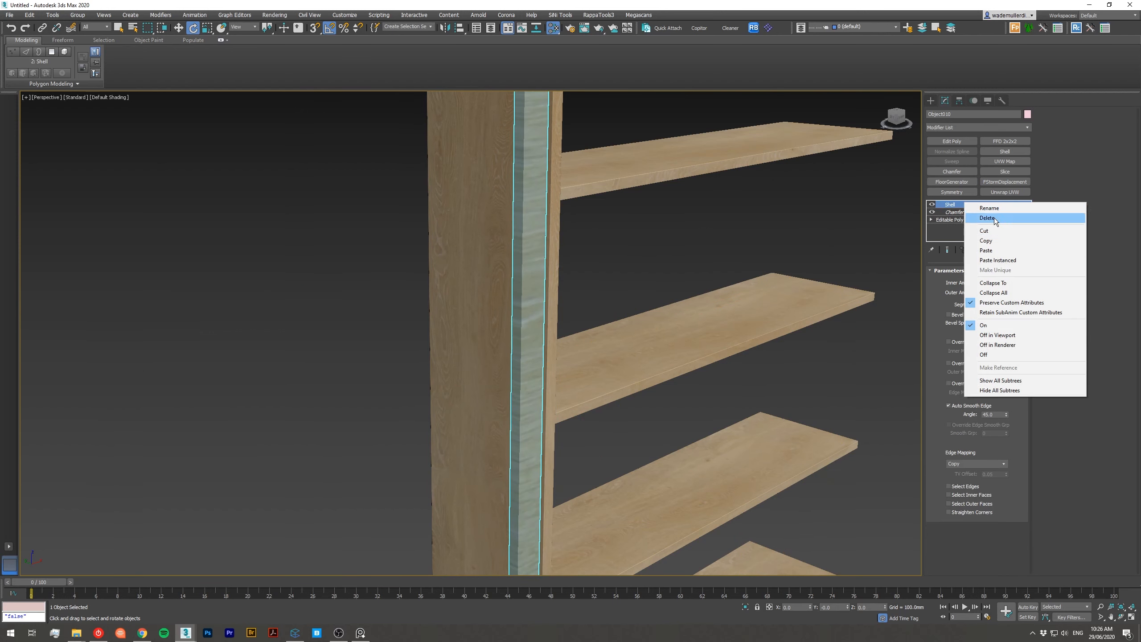
pyautogui.click(1010, 260)
pyautogui.scroll(-10, 852, 275)
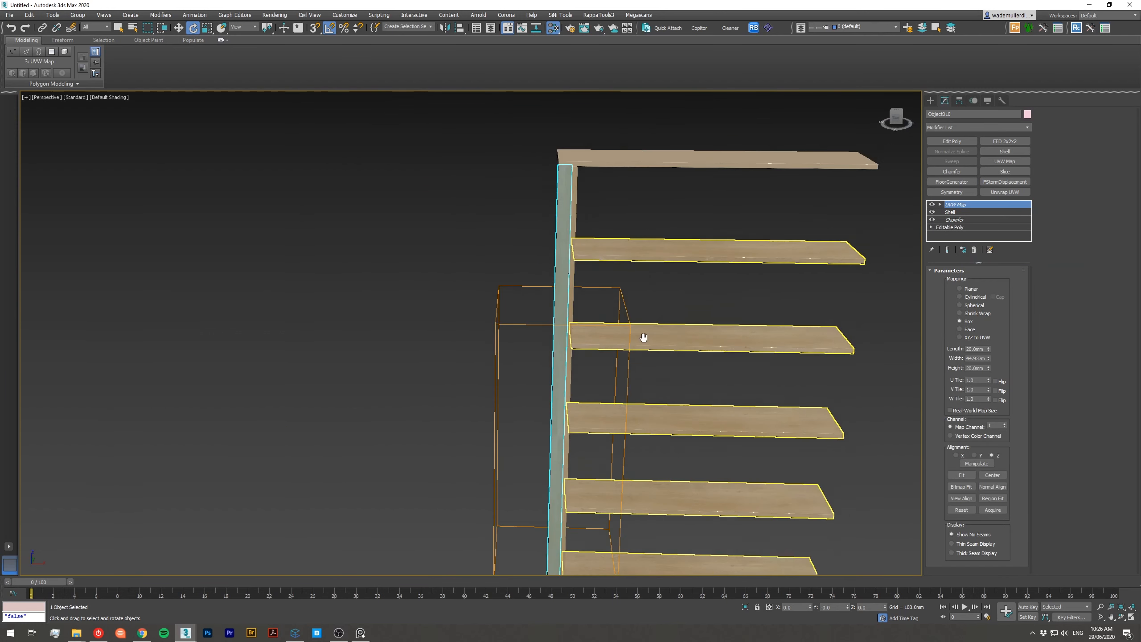
# Copy the shelves' UVW Map modifier and paste it as an instance onto the top board
pyautogui.click(706, 371)
pyautogui.rightClick(988, 210)
pyautogui.click(1015, 244)
pyautogui.click(708, 194)
pyautogui.click(734, 281)
pyautogui.rightClick(978, 205)
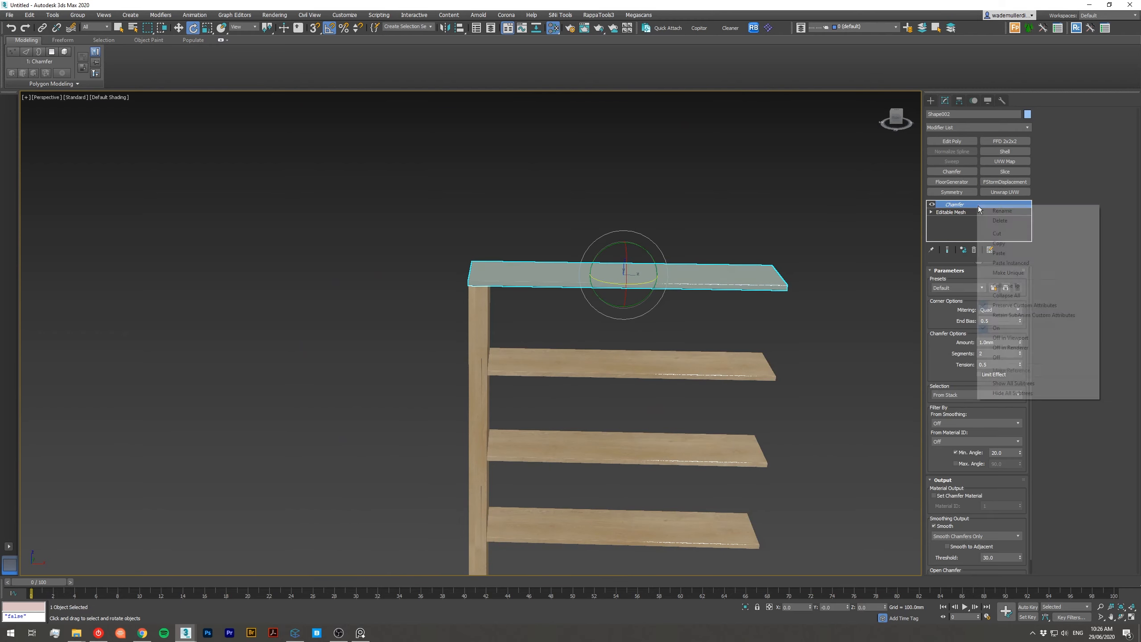
pyautogui.click(1022, 263)
pyautogui.keyDown('alt'); pyautogui.moveTo(603, 256); pyautogui.dragTo(676, 304, button='middle'); pyautogui.keyUp('alt')
pyautogui.moveTo(676, 304); pyautogui.dragTo(615, 158, button='middle')
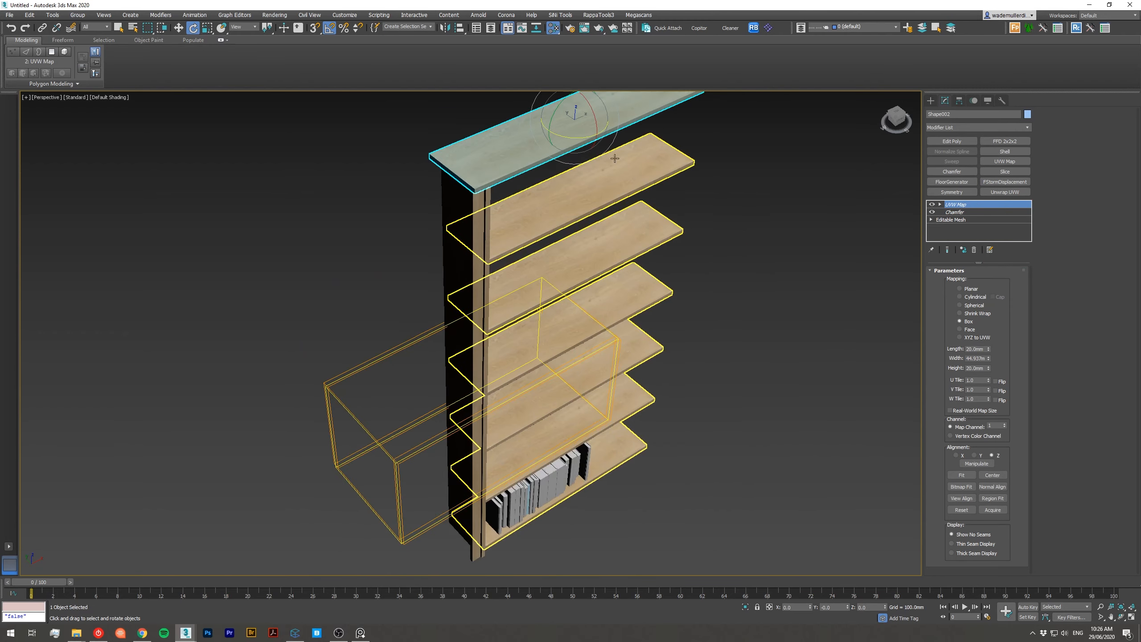
# Deselect everything, show the safe frame and render the textured bookshelf module in FStorm RT
pyautogui.click(709, 372)
pyautogui.moveTo(710, 373); pyautogui.dragTo(629, 394, button='middle')
pyautogui.hotkey('shift', 'f')
pyautogui.rightClick(665, 365)
pyautogui.click(685, 370)
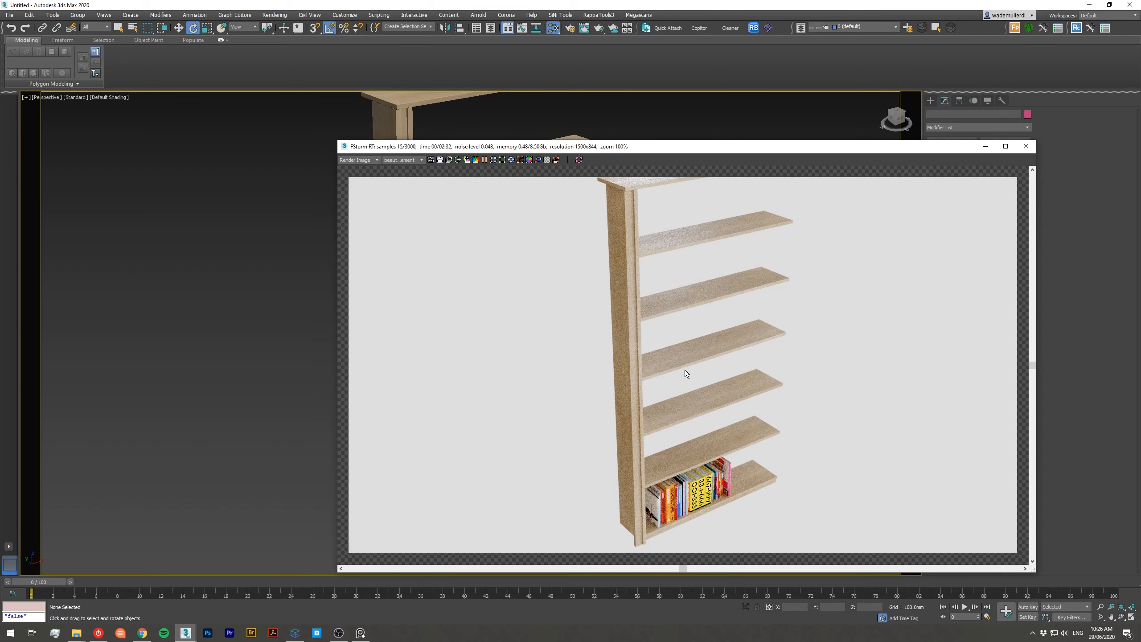
# Inspect the rendered oak shelves and books up close, and close the render window
pyautogui.scroll(8, 712, 354)
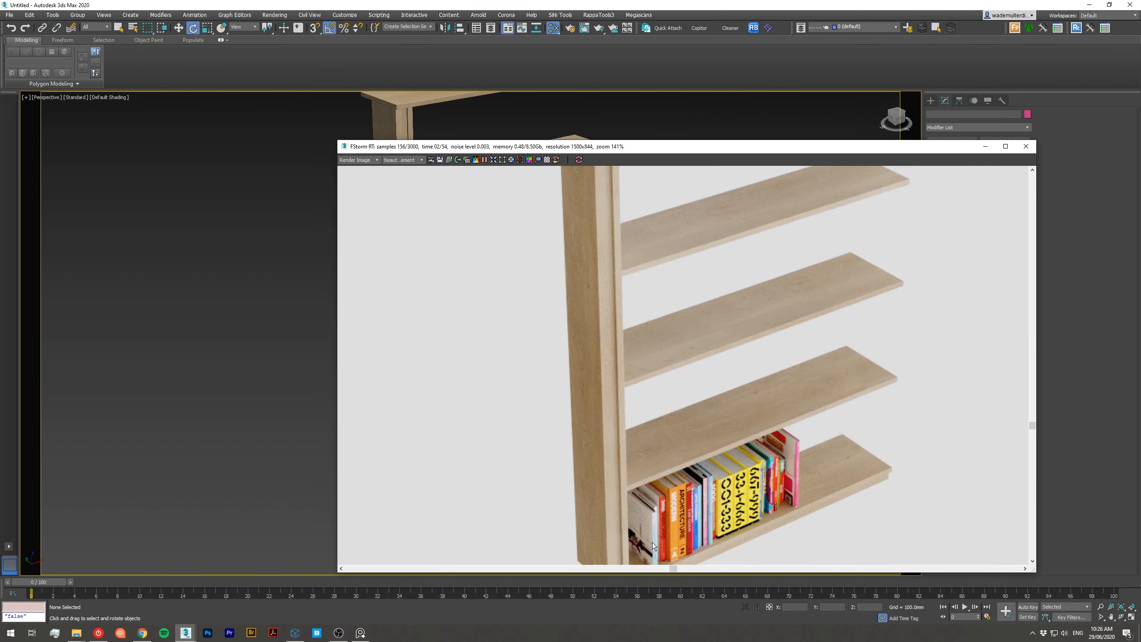
pyautogui.scroll(-8, 615, 476)
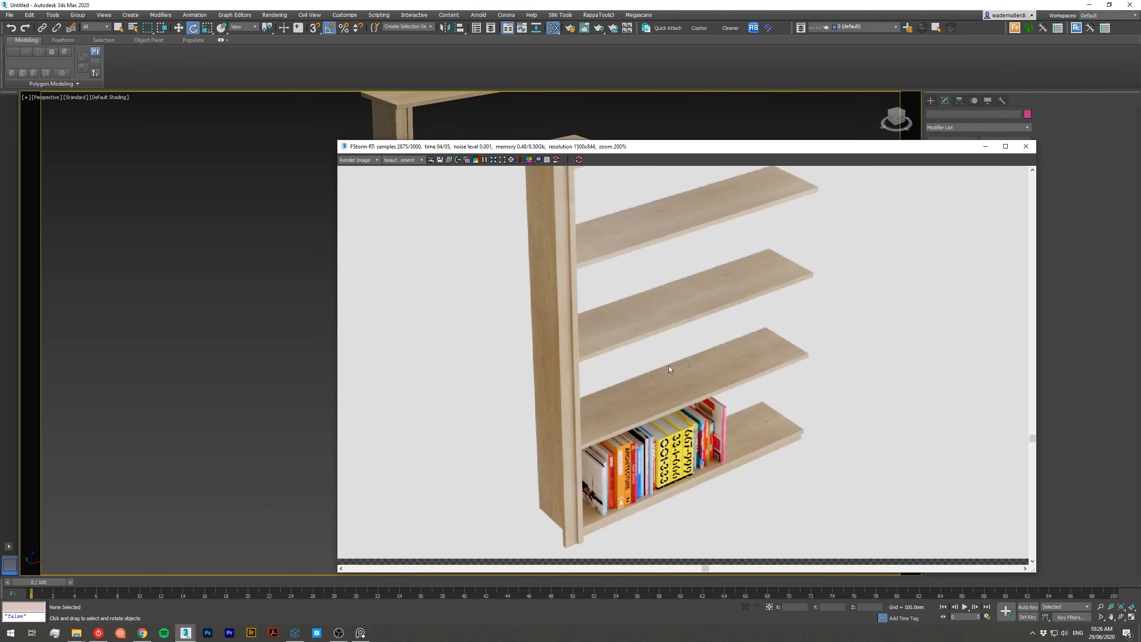
pyautogui.moveTo(688, 376); pyautogui.dragTo(700, 439, button='middle')
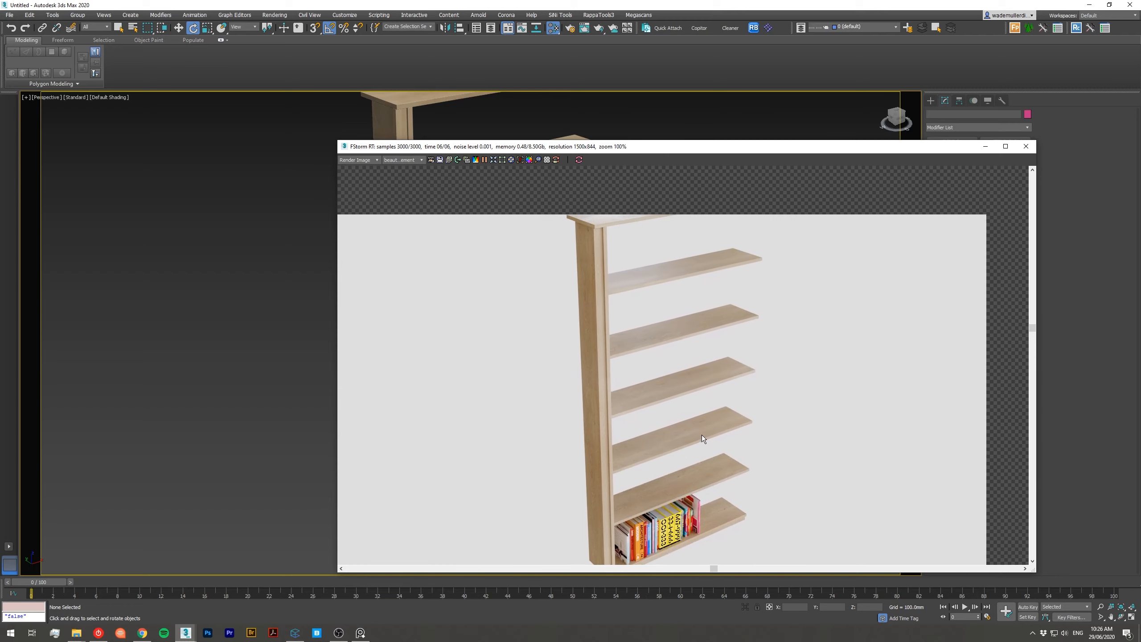
pyautogui.click(1034, 145)
# Examine how the top board overhangs the divider and strips, from the side and from the front
pyautogui.moveTo(651, 148); pyautogui.dragTo(597, 266, button='middle')
pyautogui.click(463, 214)
pyautogui.keyDown('alt'); pyautogui.moveTo(433, 226); pyautogui.dragTo(508, 222, button='middle'); pyautogui.keyUp('alt')
pyautogui.scroll(5, 438, 171)
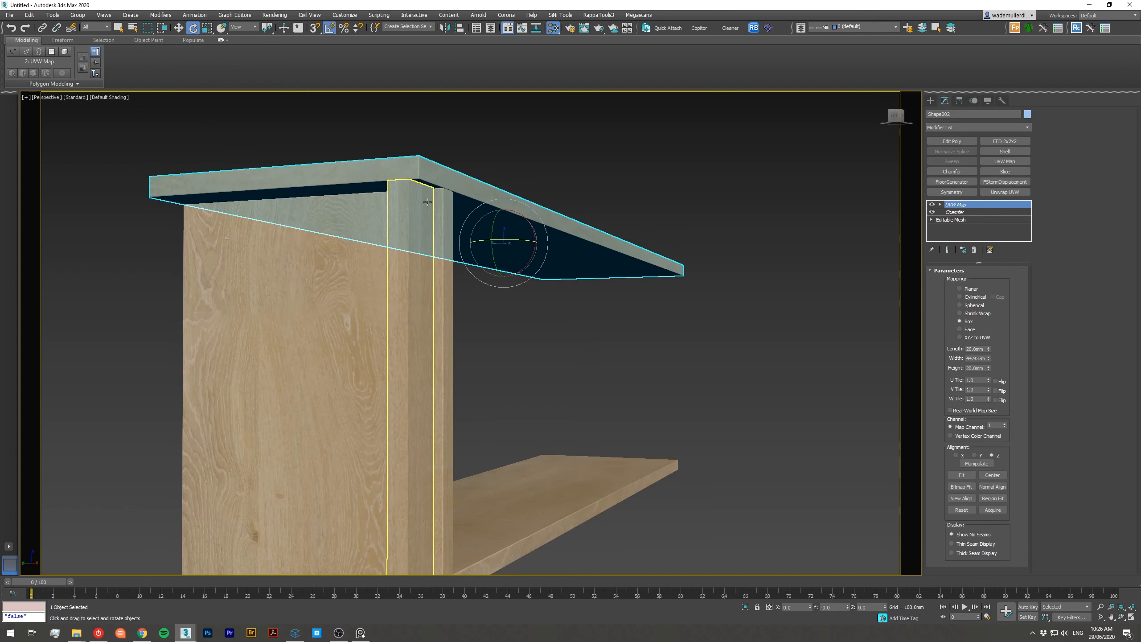
pyautogui.keyDown('alt'); pyautogui.moveTo(435, 184); pyautogui.dragTo(587, 174, button='middle'); pyautogui.keyUp('alt')
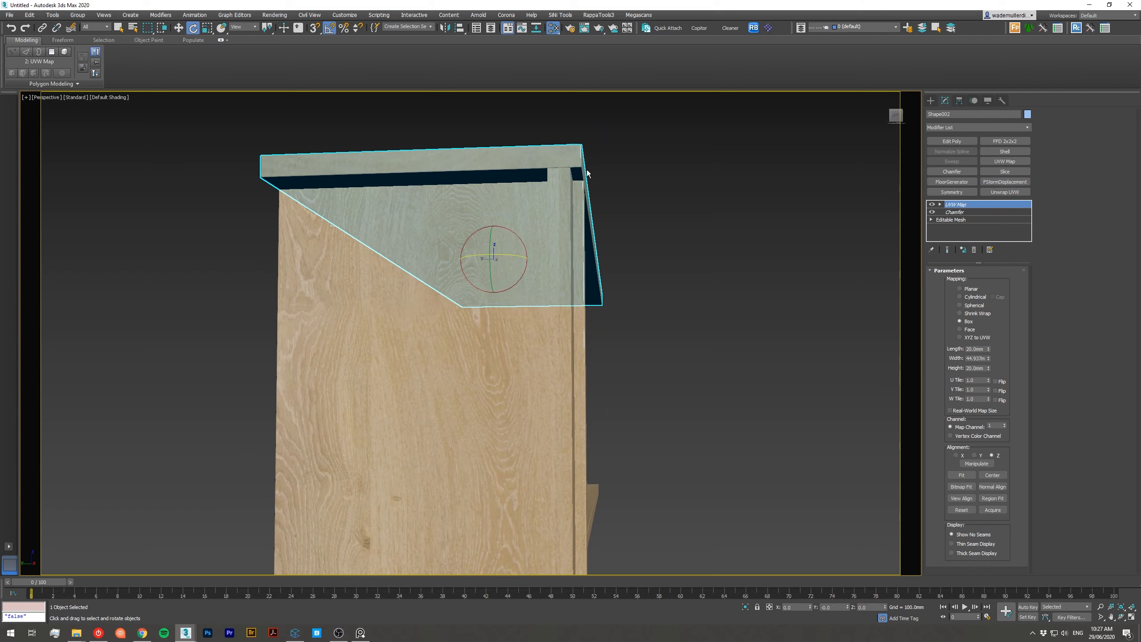
pyautogui.scroll(-5, 580, 175)
pyautogui.keyDown('alt'); pyautogui.moveTo(600, 229); pyautogui.dragTo(554, 228, button='middle'); pyautogui.keyUp('alt')
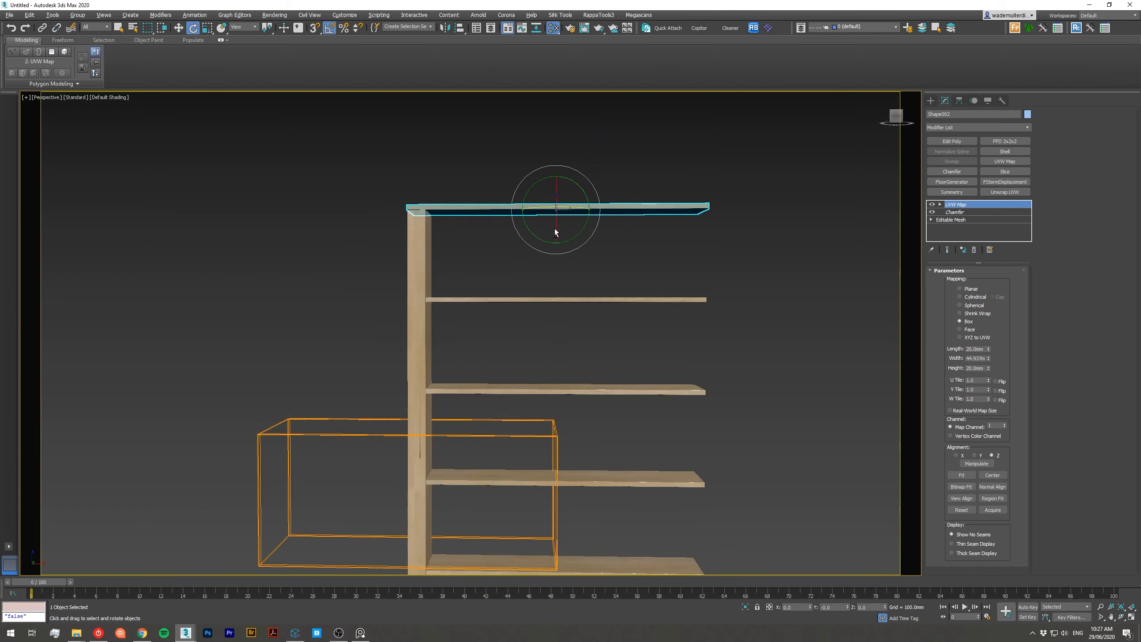
pyautogui.keyDown('alt'); pyautogui.moveTo(462, 226); pyautogui.dragTo(464, 219, button='middle'); pyautogui.keyUp('alt')
pyautogui.scroll(-5, 464, 219)
pyautogui.moveTo(704, 436); pyautogui.dragTo(705, 413, button='middle')
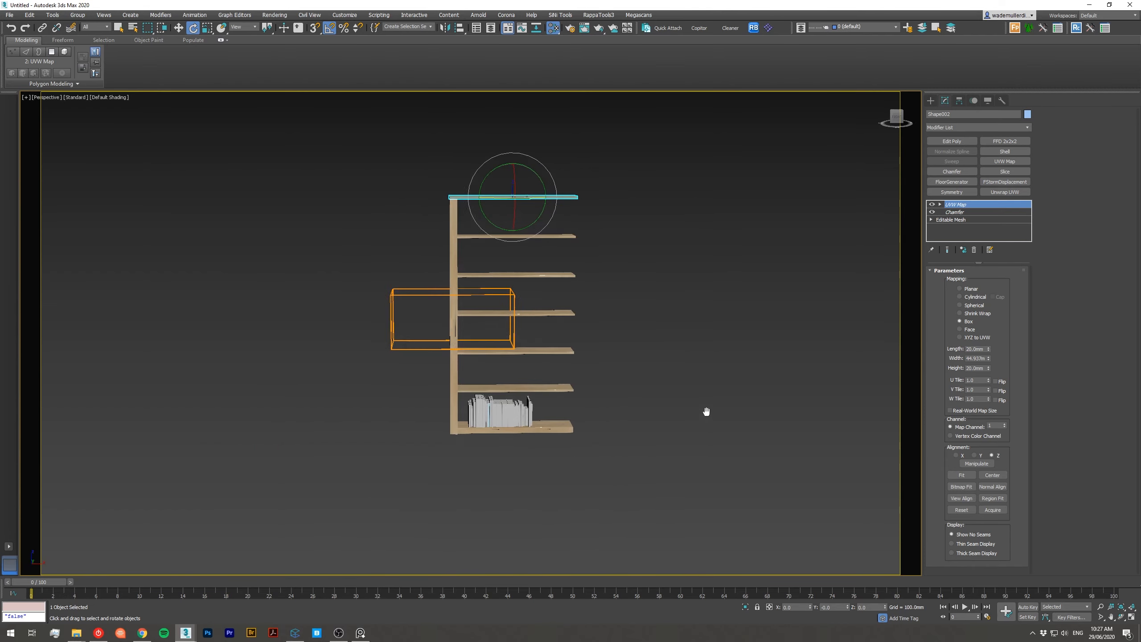
# Group all bookshelf parts except the books, and frame the group in the Front view for moving
pyautogui.moveTo(353, 116); pyautogui.dragTo(426, 433)
pyautogui.moveTo(460, 475); pyautogui.dragTo(460, 473)
pyautogui.moveTo(529, 356); pyautogui.dragTo(471, 382, button='middle')
pyautogui.hotkey('ctrl', 'g')
pyautogui.press('Return')
pyautogui.press('f')
pyautogui.press('z')
pyautogui.press('w')
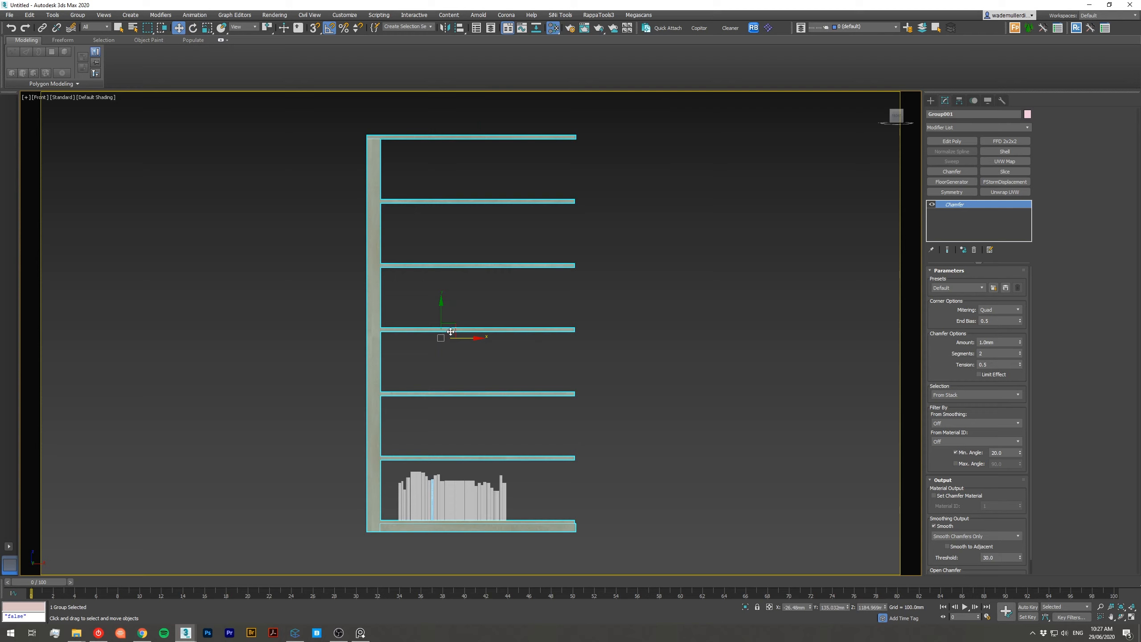
# Try to clone the bookshelf group along X so the copy sits beside the original
pyautogui.moveTo(455, 340)
pyautogui.keyDown('shift'); pyautogui.mouseDown()
pyautogui.moveTo(673, 361)
pyautogui.moveTo(664, 366)
pyautogui.mouseUp(); pyautogui.keyUp('shift')
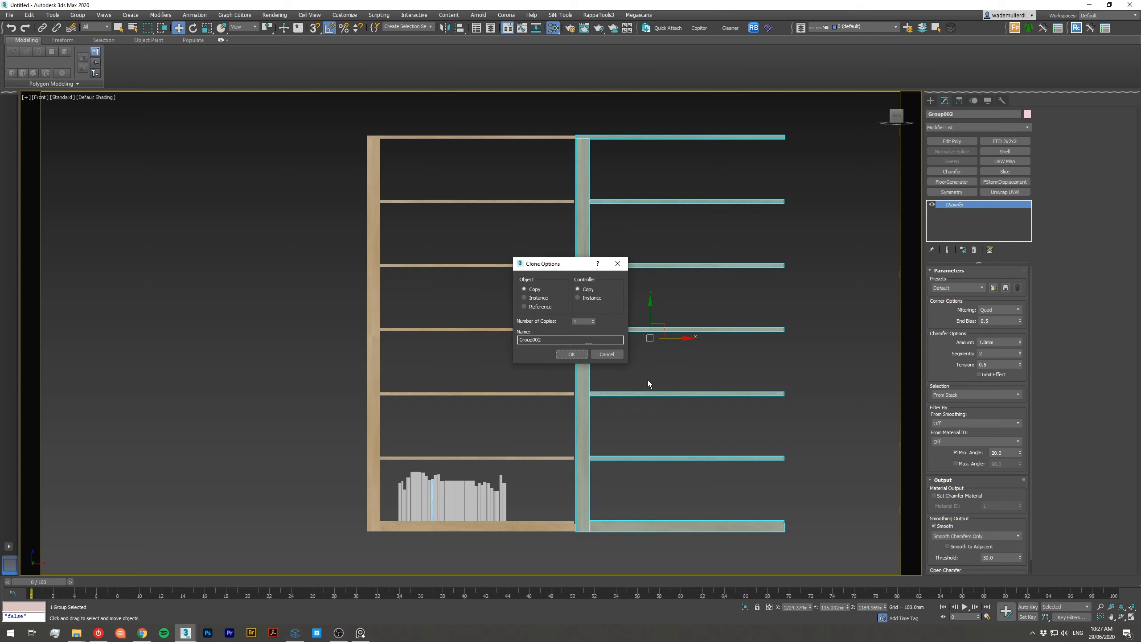
pyautogui.click(609, 355)
# Set up and preview a 1D Array of 4 instanced bookshelf groups with a 620 mm incremental X move
pyautogui.scroll(5, 579, 190)
pyautogui.scroll(6, 491, 228)
pyautogui.scroll(1, 492, 228)
pyautogui.click(53, 15)
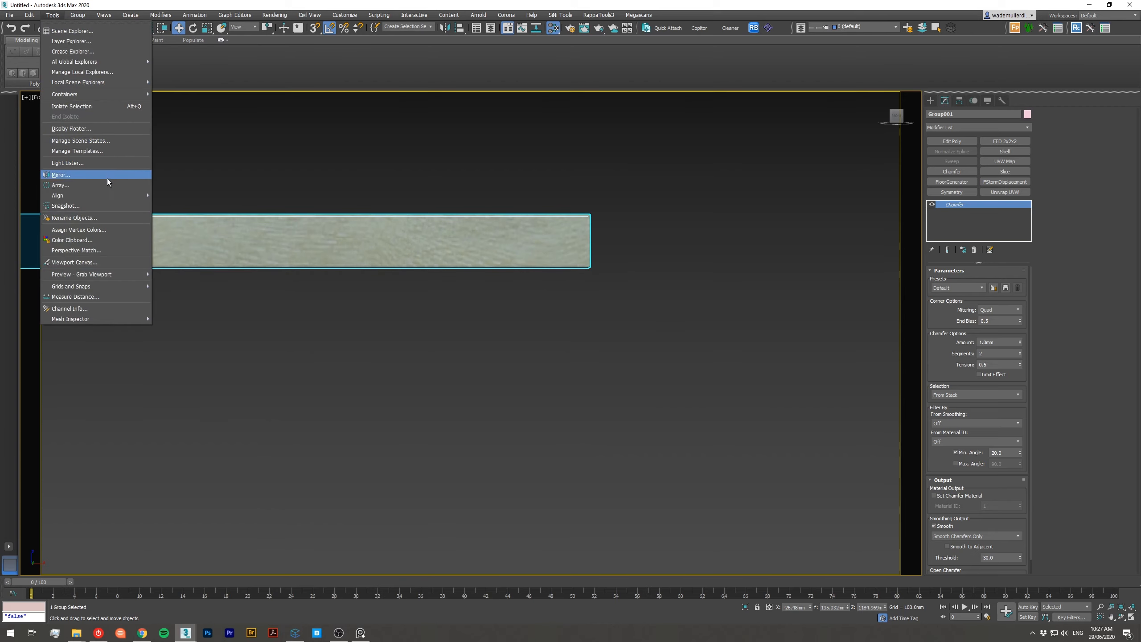
pyautogui.click(96, 185)
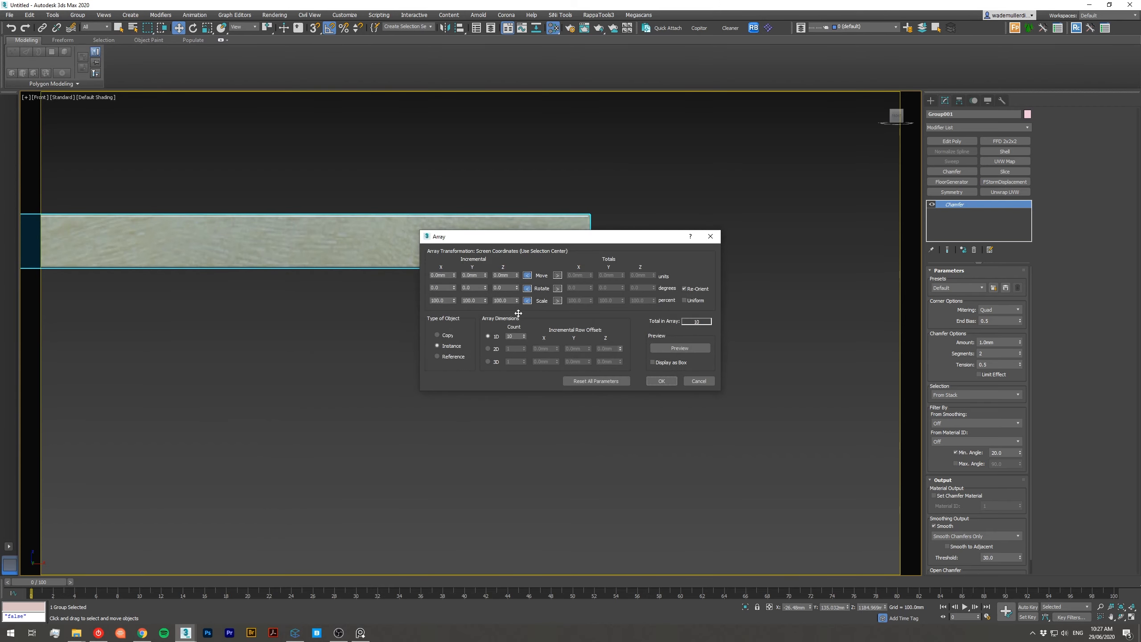
pyautogui.moveTo(455, 249); pyautogui.dragTo(456, 243)
pyautogui.click(695, 349)
pyautogui.click(680, 348)
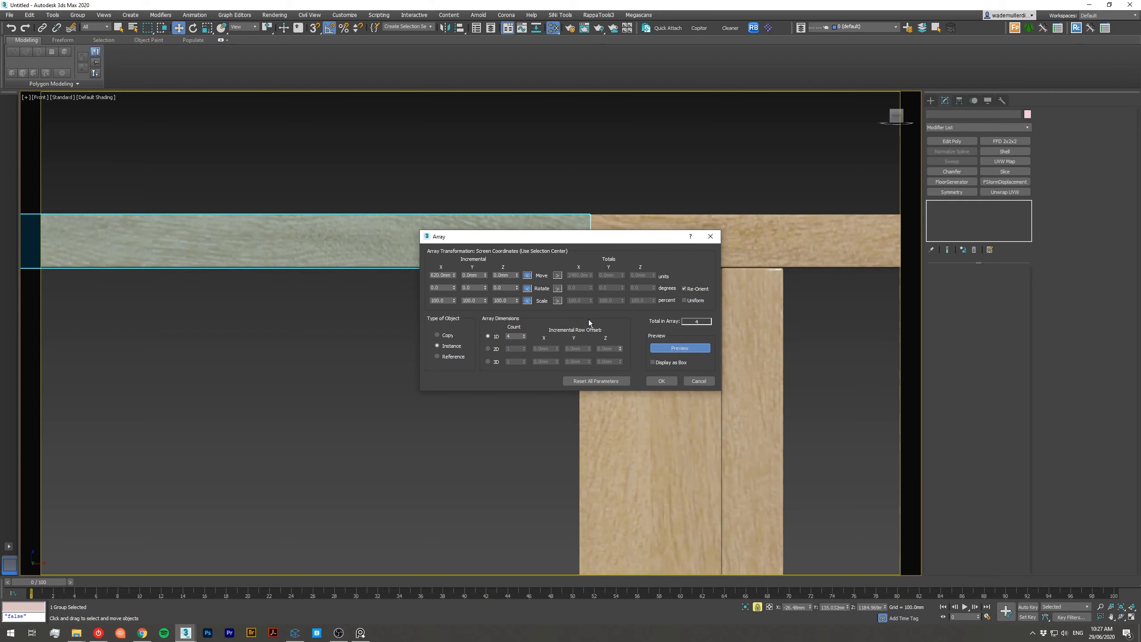
# Move the Array dialog clear of the bookshelf joint and set the incremental X spacing to 1240 mm
pyautogui.moveTo(560, 241); pyautogui.dragTo(949, 326)
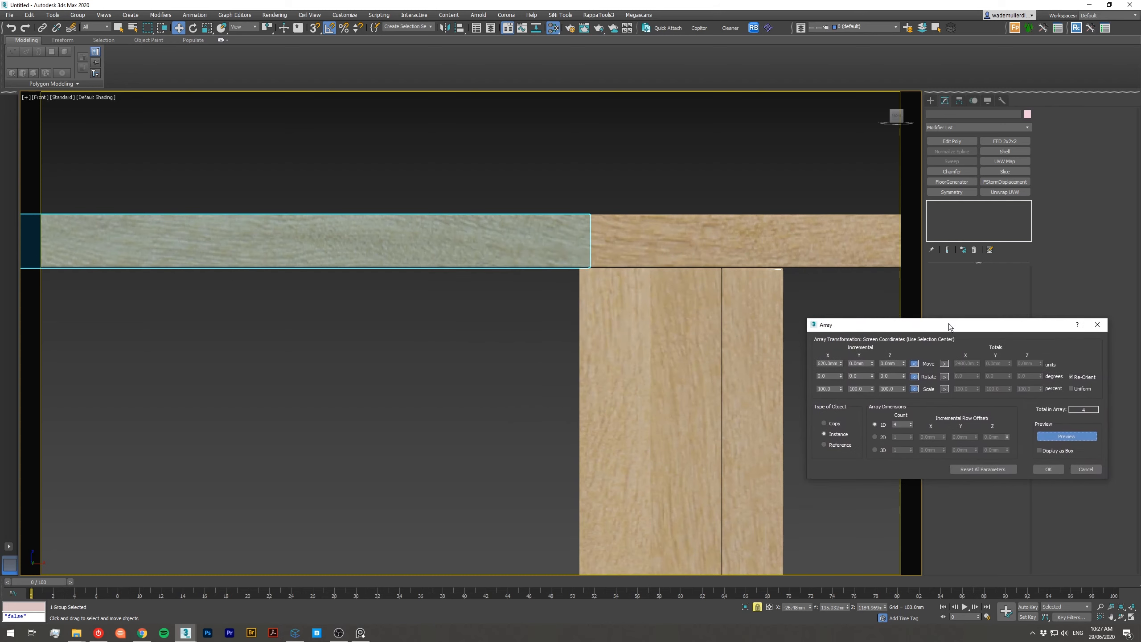
pyautogui.moveTo(842, 362); pyautogui.dragTo(847, 338)
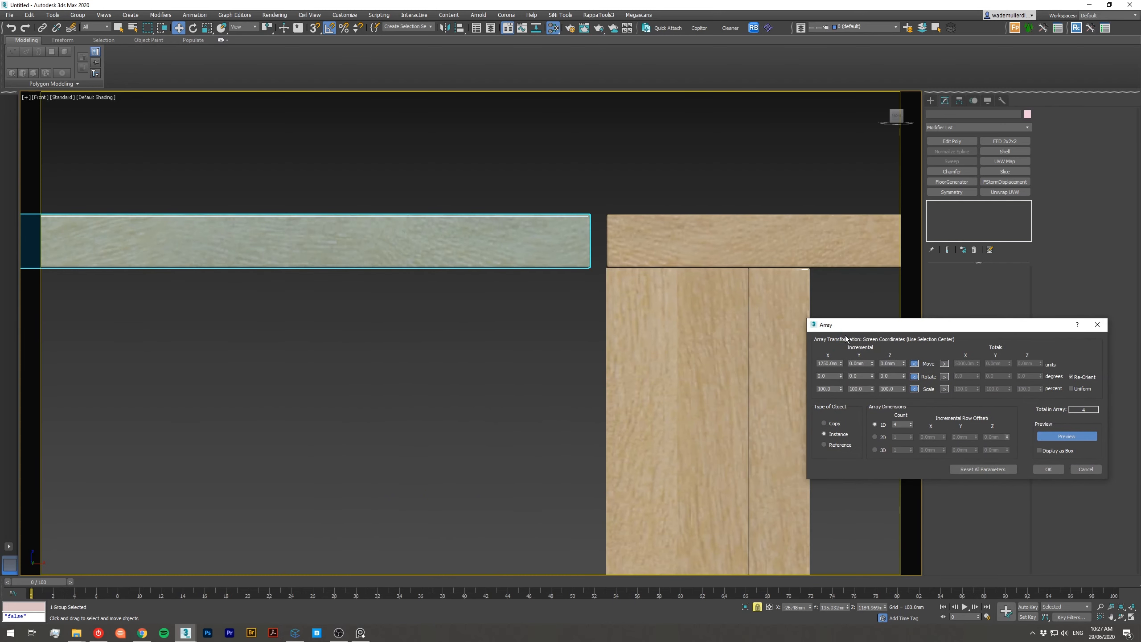
pyautogui.click(841, 364)
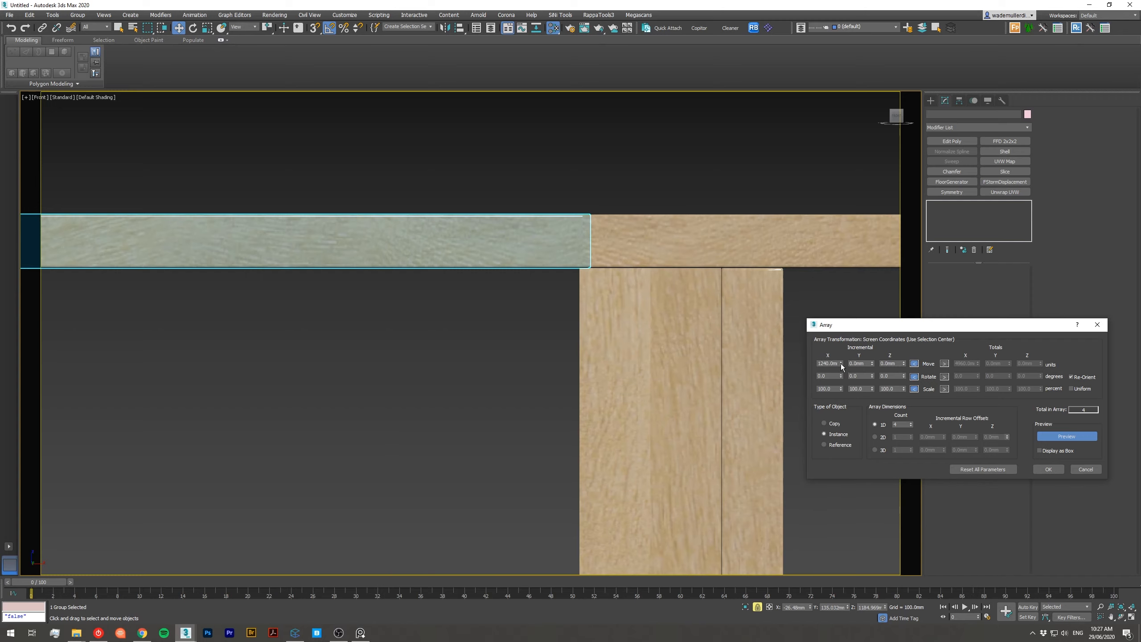
# Switch the view to wireframe and refine the array's incremental X spacing to 1244 mm, checking the joints between modules
pyautogui.press('F3')
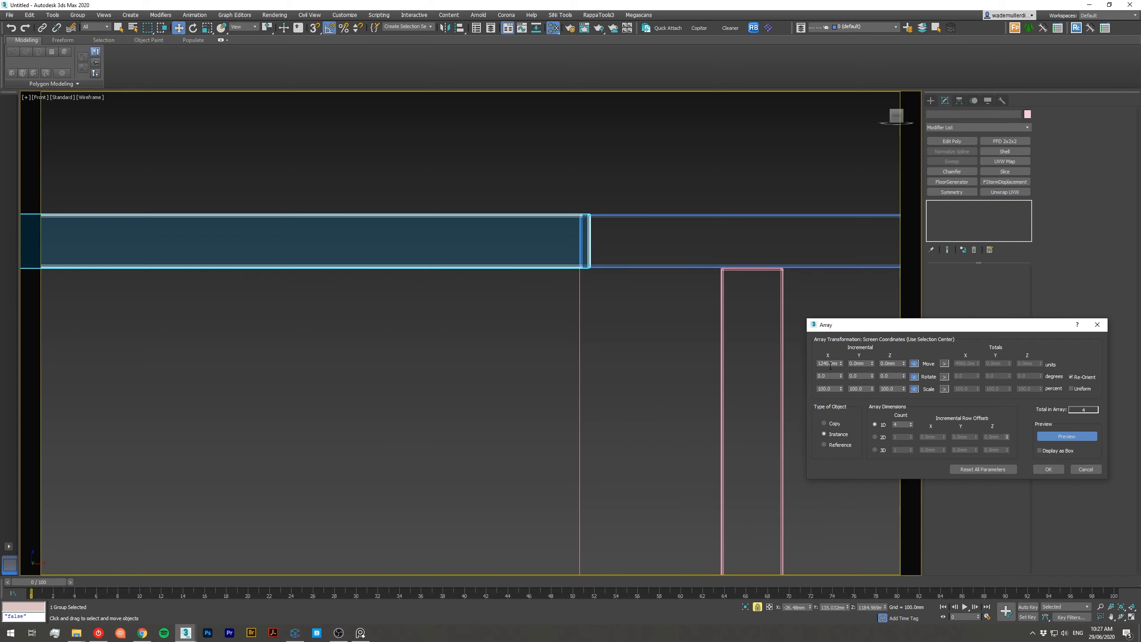
pyautogui.press('Return')
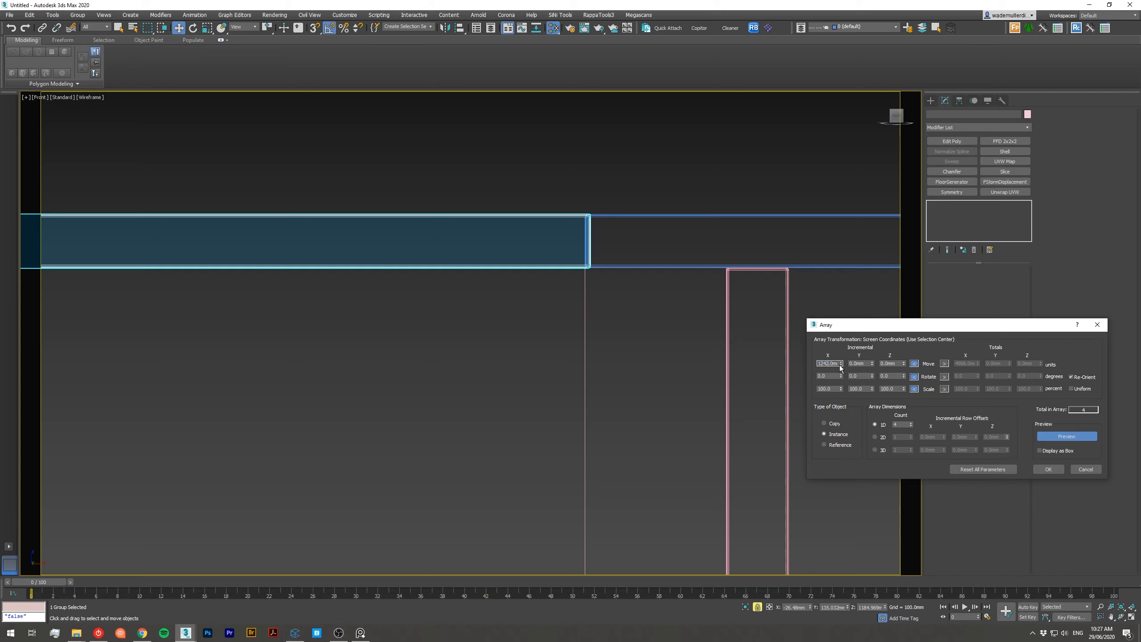
pyautogui.write('3')
pyautogui.press('Return')
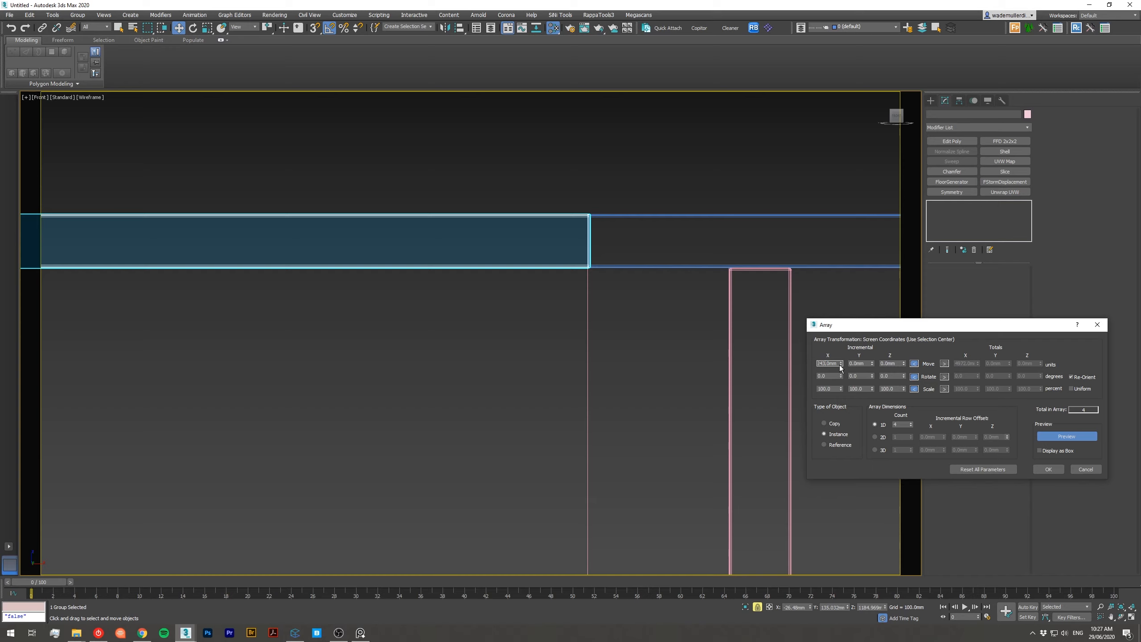
pyautogui.press('Return')
pyautogui.scroll(-6, 722, 348)
pyautogui.moveTo(714, 393); pyautogui.dragTo(643, 237, button='middle')
pyautogui.scroll(3, 592, 411)
pyautogui.moveTo(654, 443); pyautogui.dragTo(529, 373, button='middle')
pyautogui.scroll(-5, 581, 339)
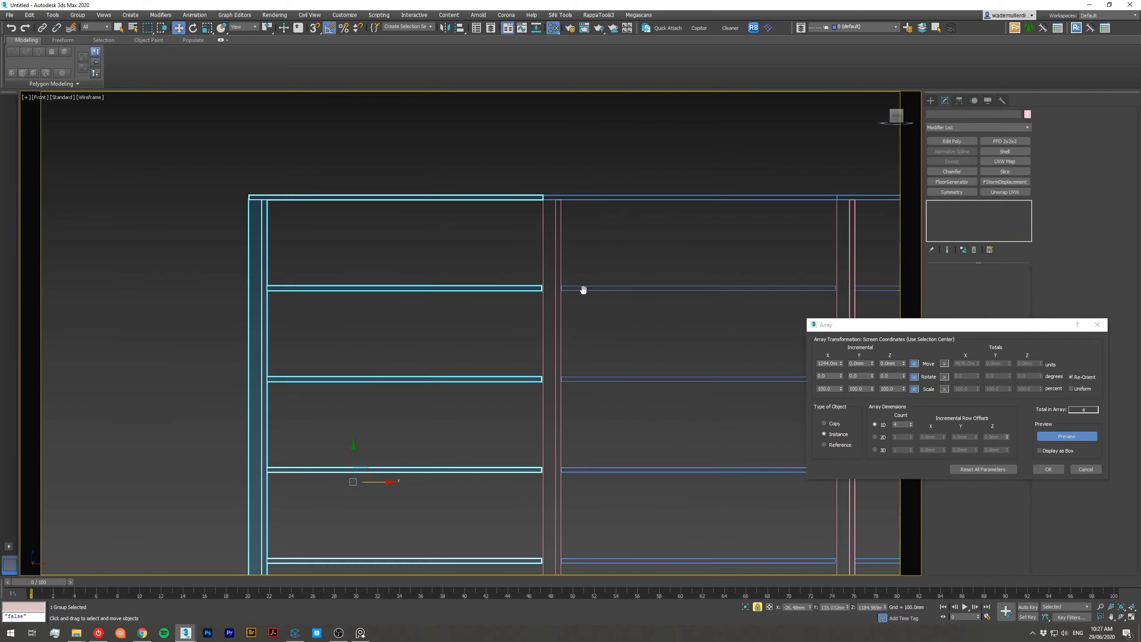
# Check the shelf joints in the array preview and create the four-bay array of the bookcase group as instances along X
pyautogui.scroll(5, 561, 340)
pyautogui.scroll(1, 531, 342)
pyautogui.scroll(-5, 528, 341)
pyautogui.scroll(5, 554, 423)
pyautogui.press('F3')
pyautogui.press('F3')
pyautogui.press('F3')
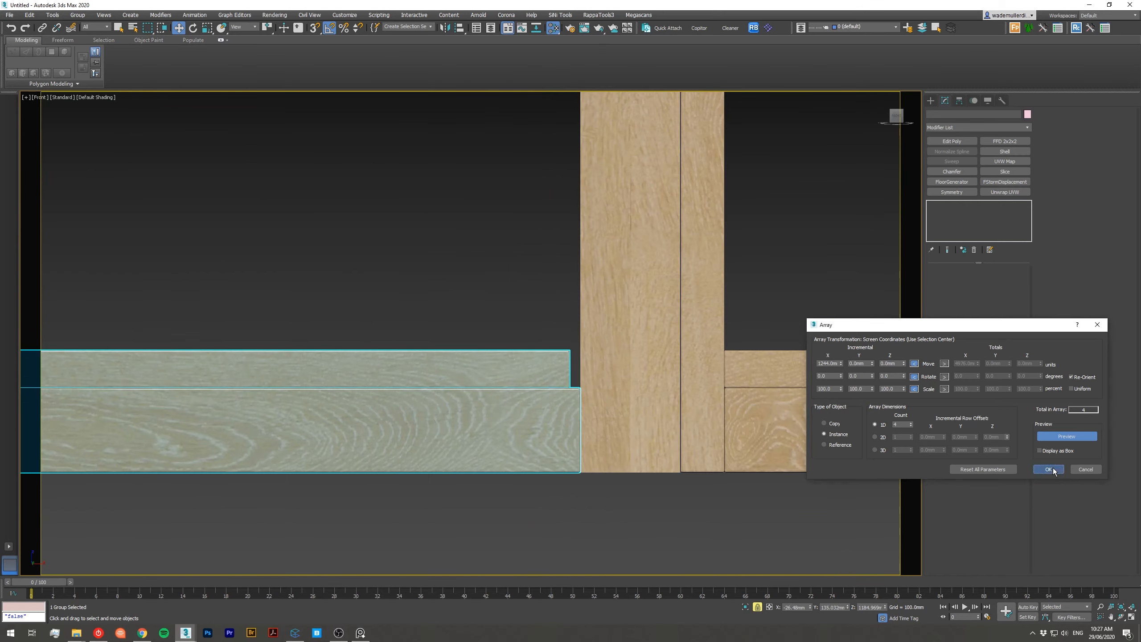
pyautogui.click(1051, 469)
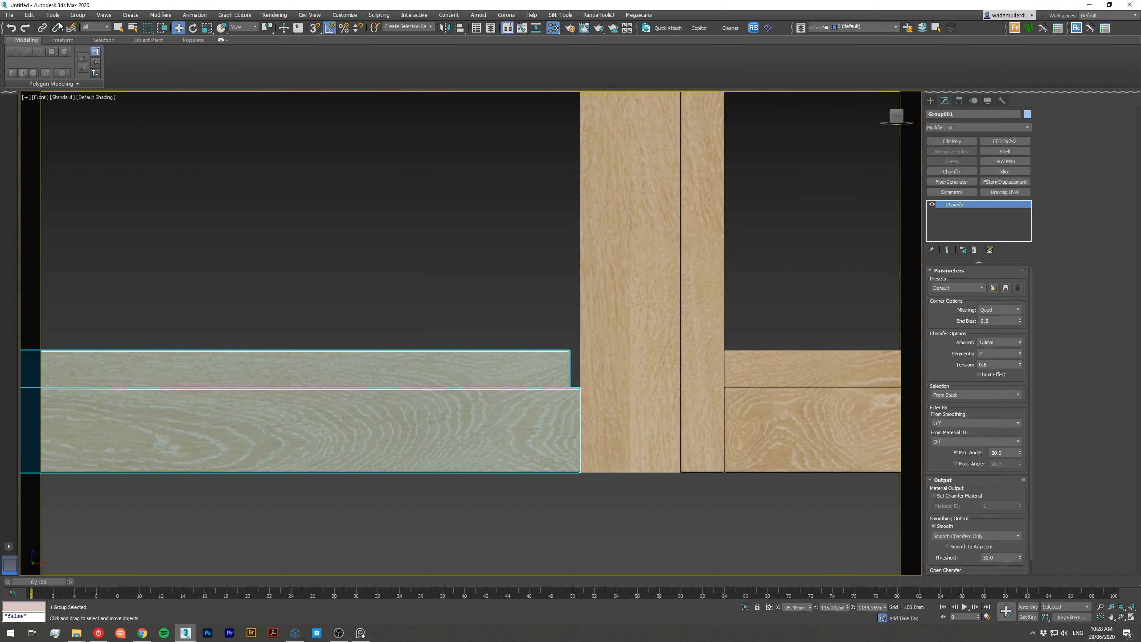
# Open the first bookcase group and enter vertex editing on the shelves' spline
pyautogui.click(75, 15)
pyautogui.click(81, 55)
pyautogui.click(341, 228)
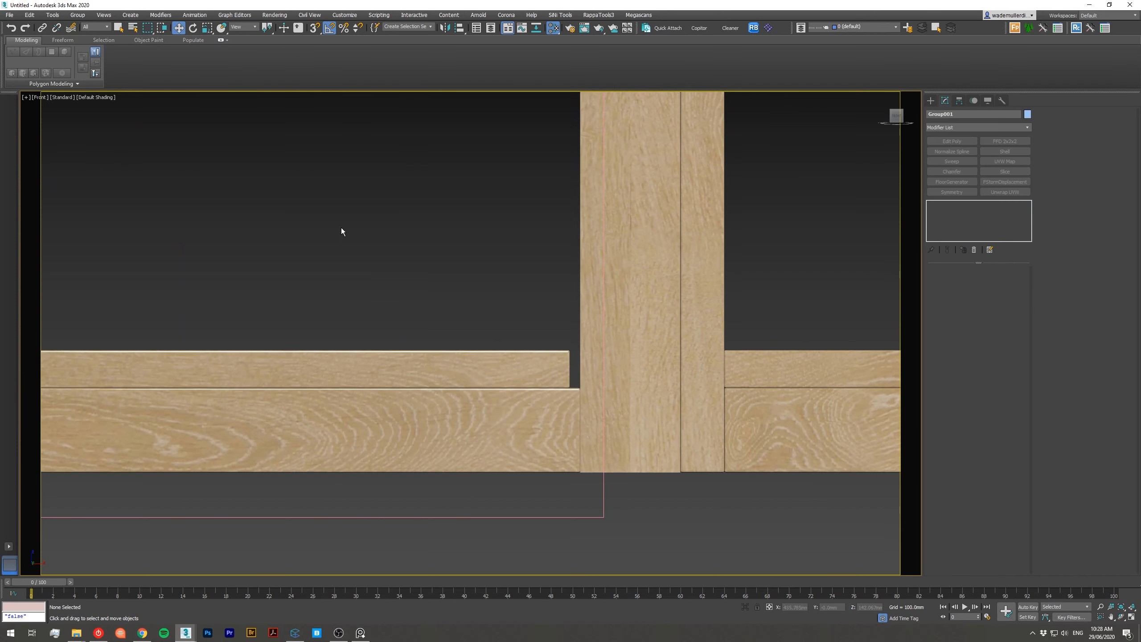
pyautogui.click(578, 388)
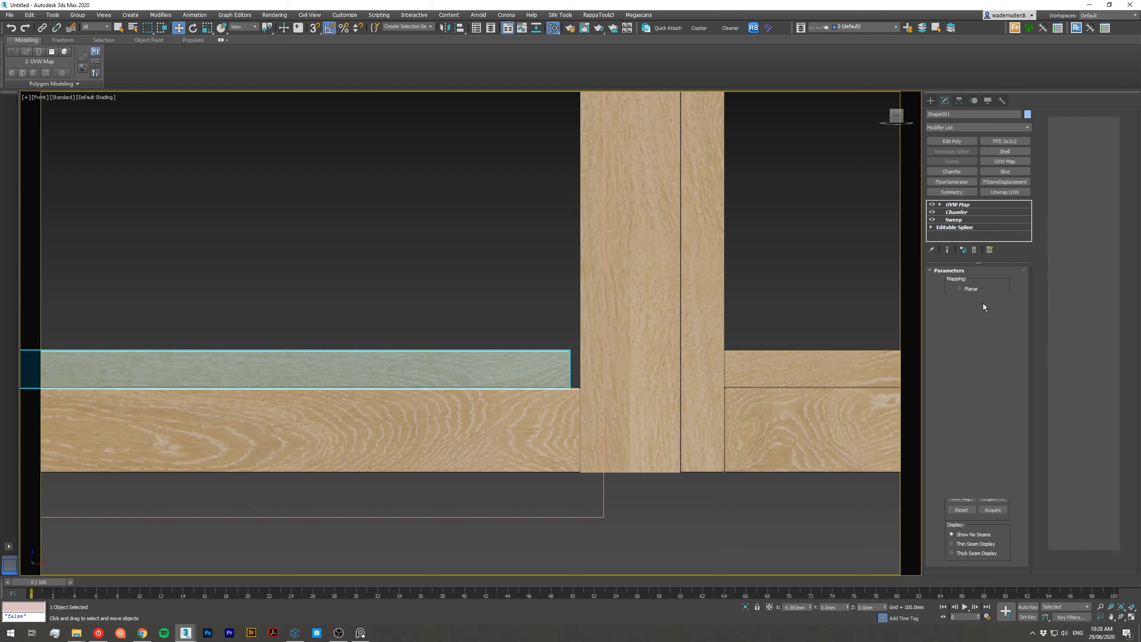
pyautogui.click(968, 304)
# Extend the six end vertices of the shelves' spline along X to close the gap to the neighbouring upright
pyautogui.moveTo(523, 317); pyautogui.dragTo(585, 421)
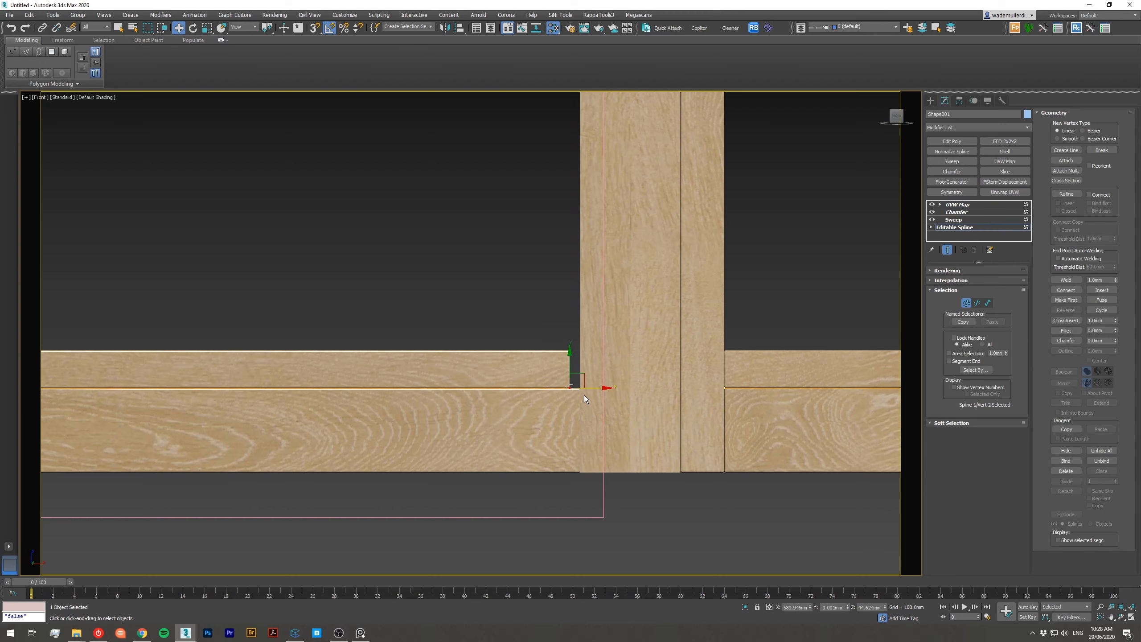
pyautogui.scroll(3, 585, 395)
pyautogui.moveTo(580, 380); pyautogui.dragTo(607, 380)
pyautogui.scroll(-5, 607, 380)
pyautogui.moveTo(612, 195); pyautogui.dragTo(603, 278, button='middle')
pyautogui.scroll(-9, 601, 275)
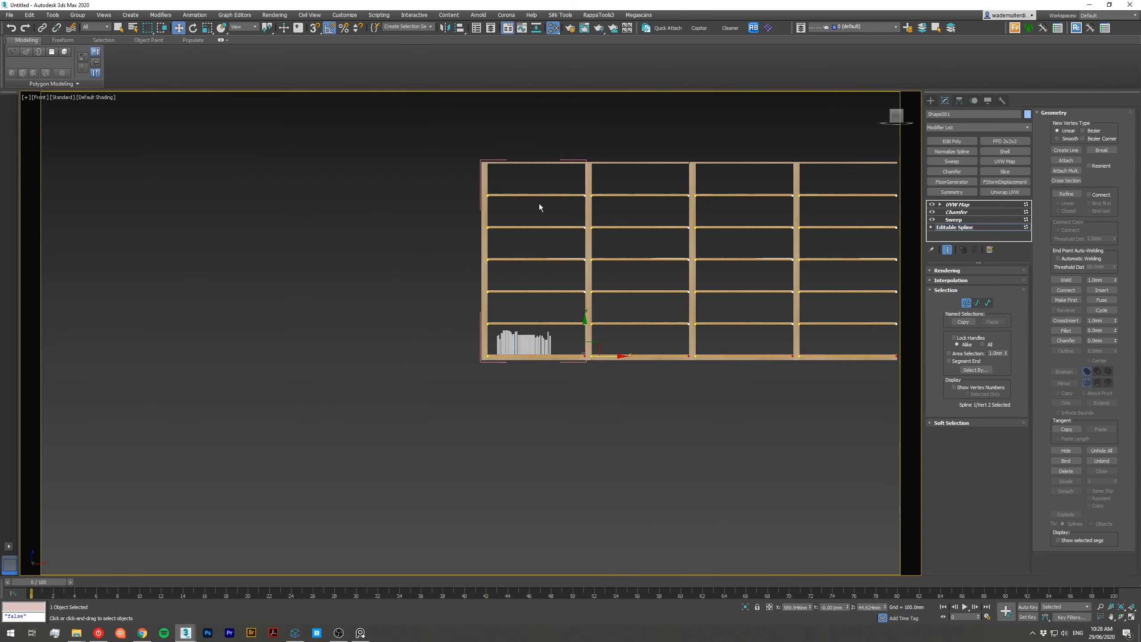
pyautogui.moveTo(588, 356); pyautogui.dragTo(592, 359)
pyautogui.scroll(8, 590, 353)
pyautogui.scroll(8, 581, 372)
pyautogui.moveTo(567, 364); pyautogui.dragTo(584, 362)
# Examine how the shelves and the top board meet the uprights across the bays
pyautogui.scroll(-8, 583, 361)
pyautogui.moveTo(582, 360); pyautogui.dragTo(1140, 377, button='middle')
pyautogui.moveTo(485, 153); pyautogui.dragTo(777, 428, button='middle')
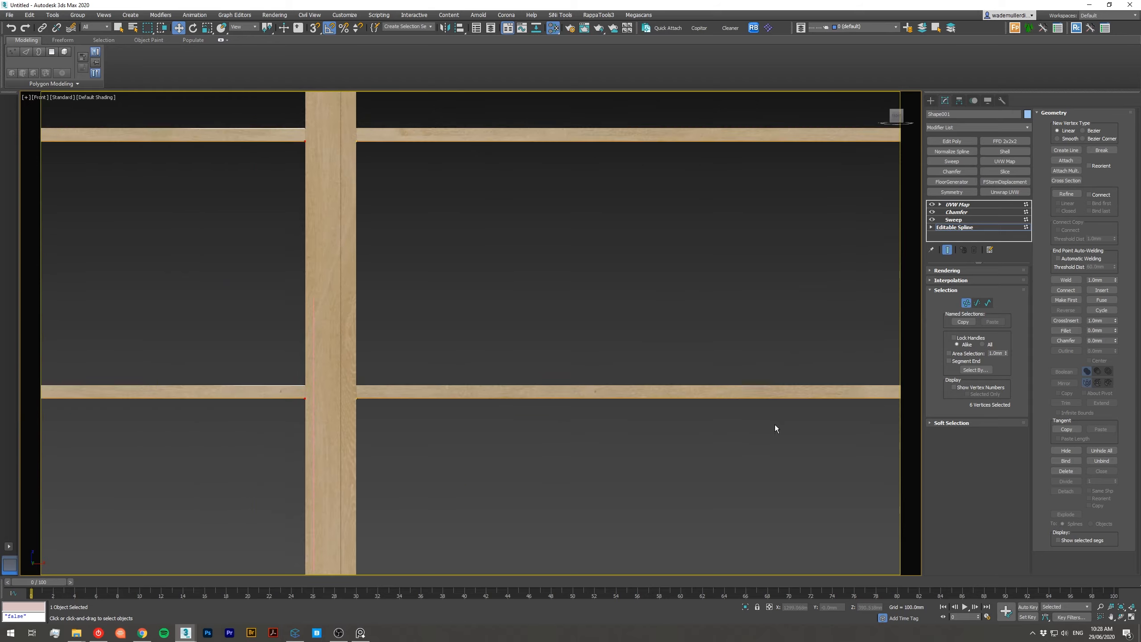
pyautogui.scroll(-6, 778, 428)
pyautogui.moveTo(413, 252); pyautogui.dragTo(376, 342, button='middle')
pyautogui.moveTo(634, 154); pyautogui.dragTo(626, 328, button='middle')
pyautogui.scroll(2, 567, 225)
pyautogui.scroll(8, 565, 235)
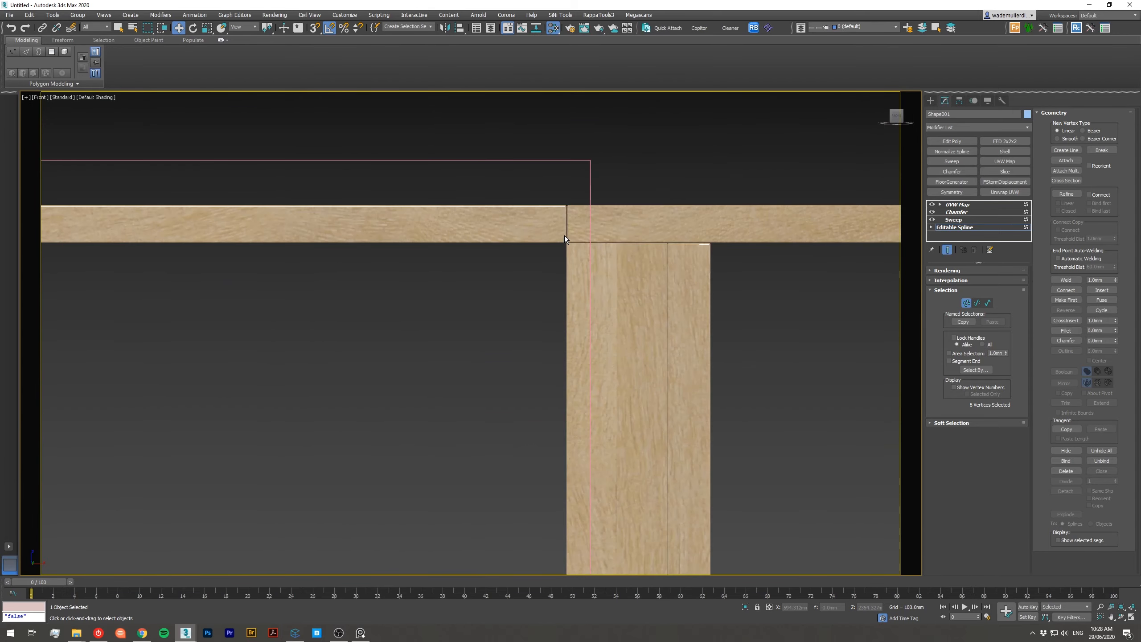
pyautogui.scroll(-8, 564, 235)
pyautogui.scroll(-2, 524, 248)
pyautogui.keyDown('alt'); pyautogui.moveTo(524, 248); pyautogui.dragTo(581, 270, button='middle'); pyautogui.keyUp('alt')
pyautogui.scroll(5, 580, 270)
pyautogui.scroll(-7, 539, 270)
pyautogui.moveTo(686, 278); pyautogui.dragTo(553, 242, button='middle')
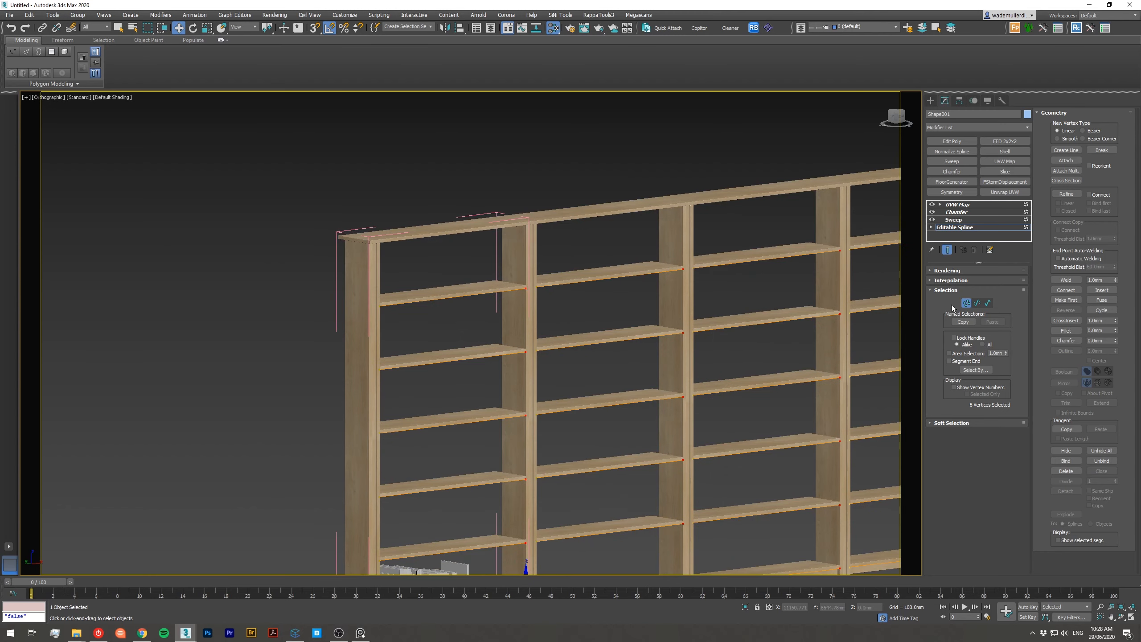
# Leave vertex editing, deselect the shelves and show the whole bookcase in a perspective view
pyautogui.click(967, 304)
pyautogui.click(756, 143)
pyautogui.moveTo(795, 191); pyautogui.dragTo(679, 177, button='middle')
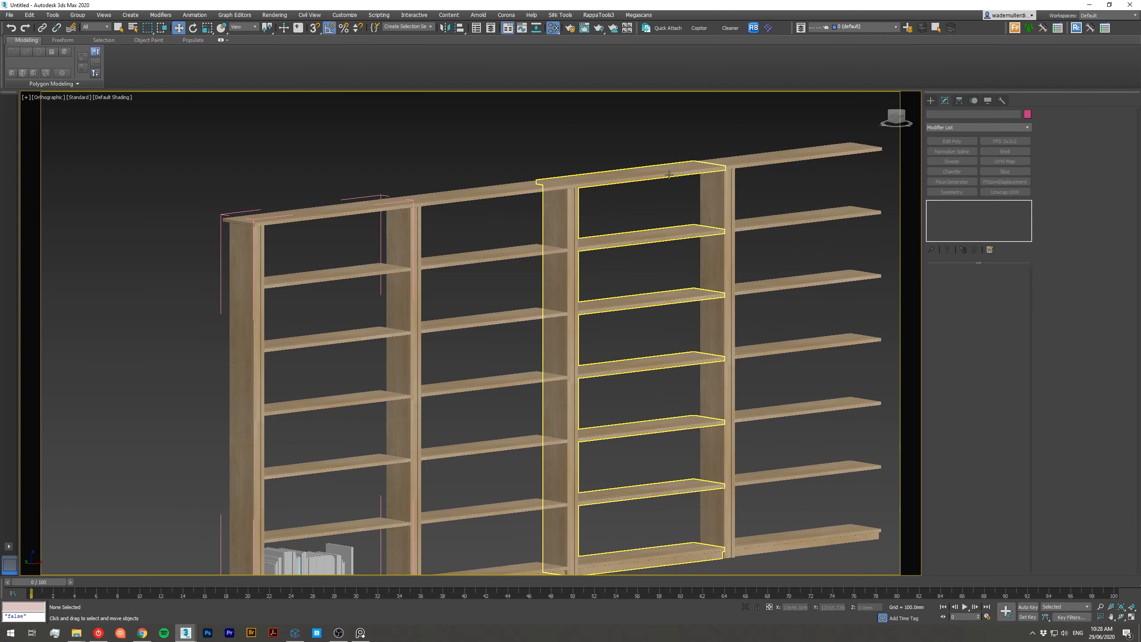
pyautogui.press('p')
pyautogui.scroll(2, 502, 367)
pyautogui.press('F4')
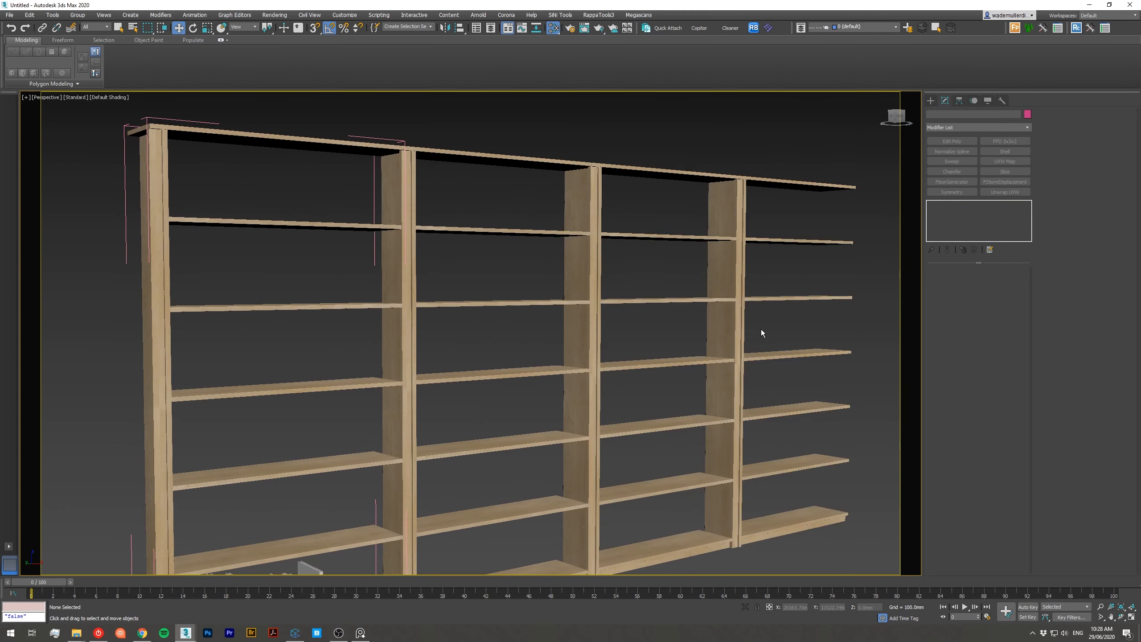
pyautogui.moveTo(738, 268); pyautogui.dragTo(742, 222, button='middle')
pyautogui.press('F4')
# Close the opened bookcase group and clear the selection
pyautogui.click(137, 516)
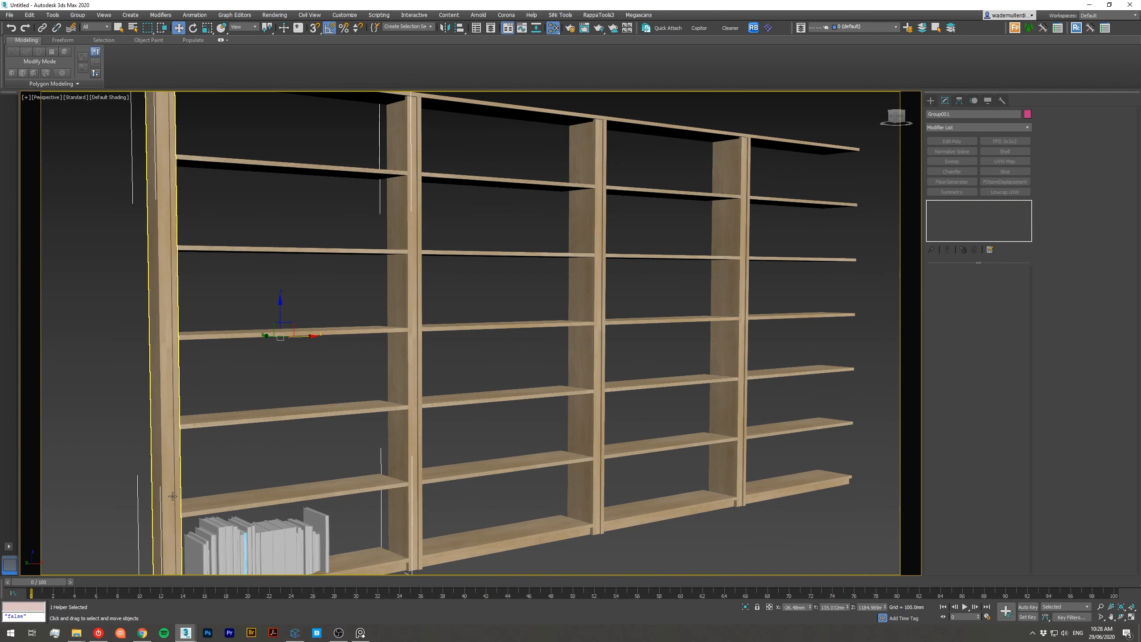
pyautogui.click(77, 14)
pyautogui.click(85, 73)
pyautogui.press('F4')
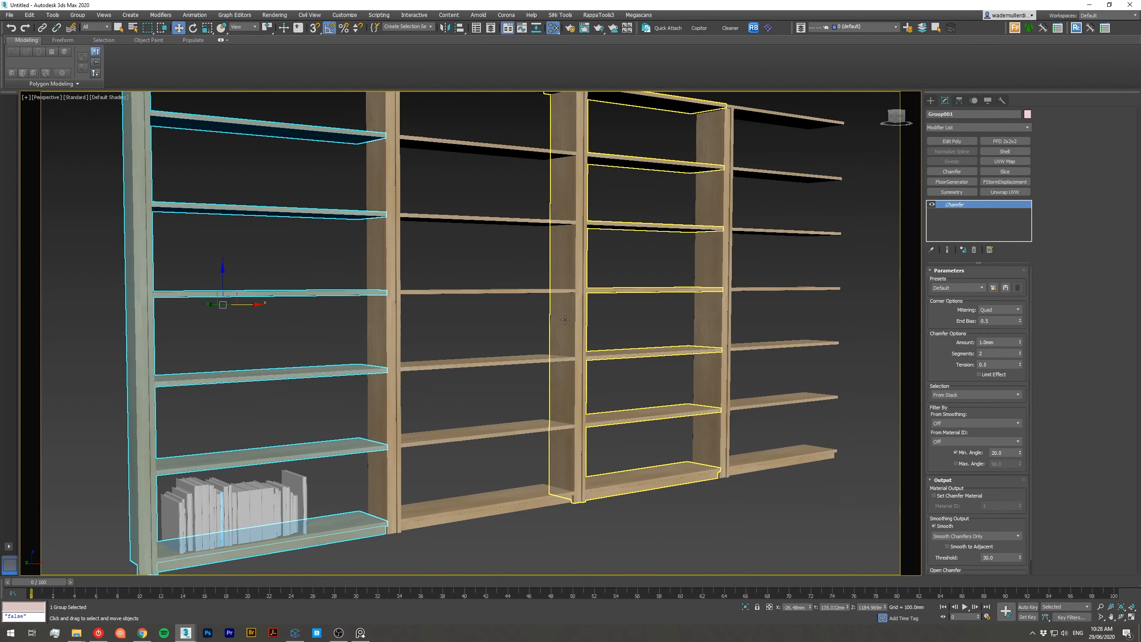
pyautogui.scroll(-5, 607, 443)
pyautogui.click(607, 443)
pyautogui.press('F4')
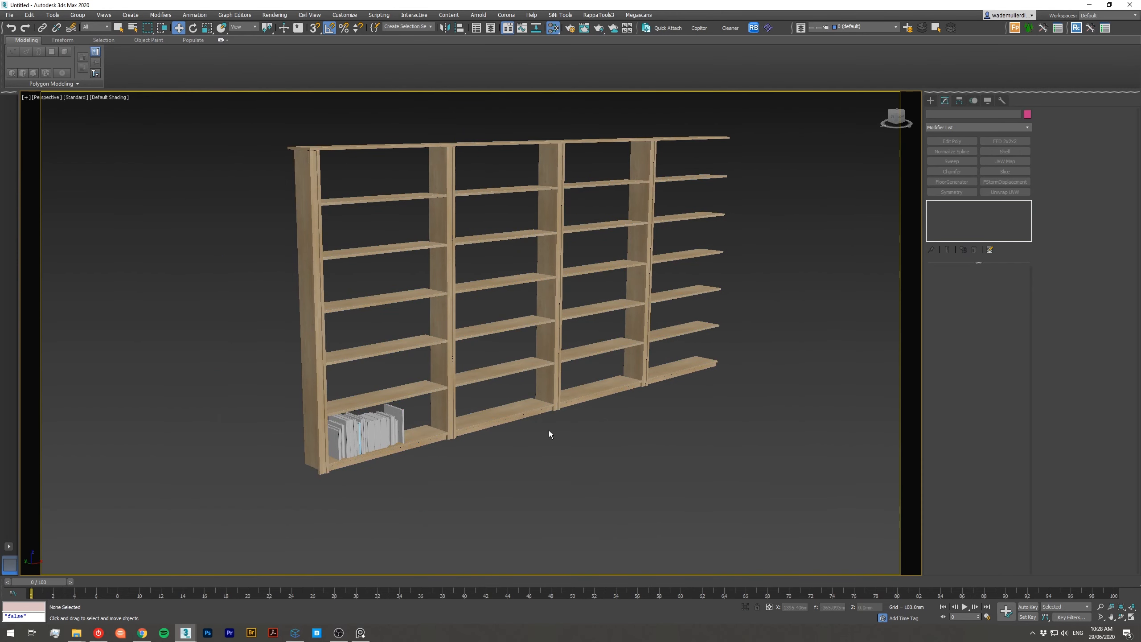
# Start an FStorm RT render and frame the full height of the four-bay bookcase in it
pyautogui.scroll(4, 549, 429)
pyautogui.rightClick(549, 430)
pyautogui.click(586, 439)
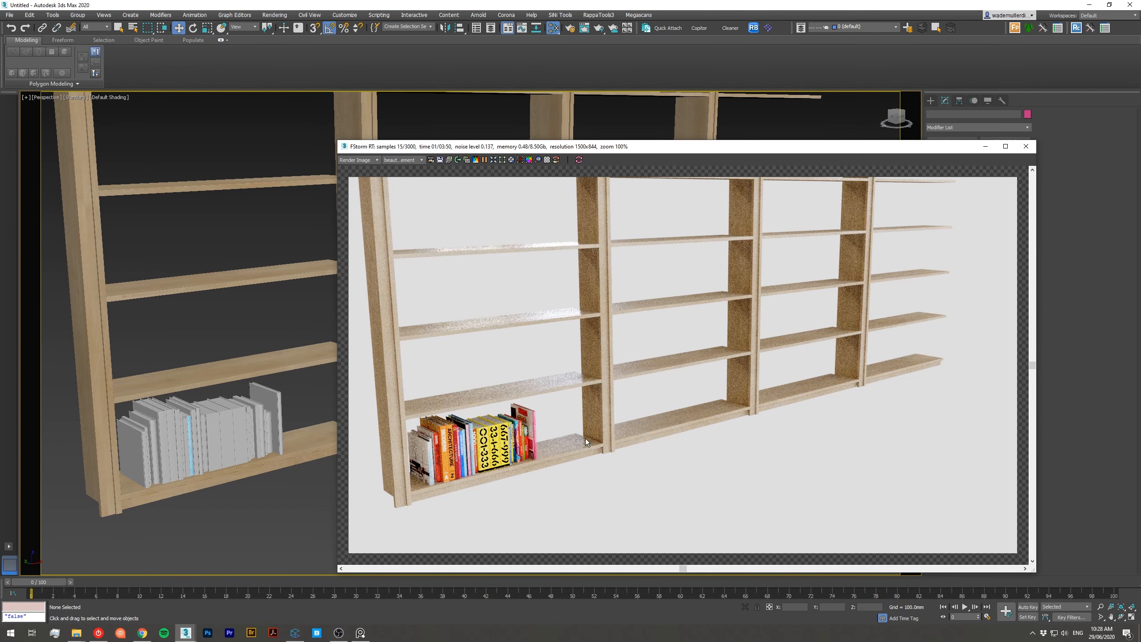
pyautogui.moveTo(541, 302); pyautogui.dragTo(536, 407, button='middle')
pyautogui.scroll(-5, 284, 220)
pyautogui.moveTo(284, 227); pyautogui.dragTo(278, 324, button='middle')
pyautogui.scroll(3, 284, 311)
pyautogui.hotkey('alt', 'z')
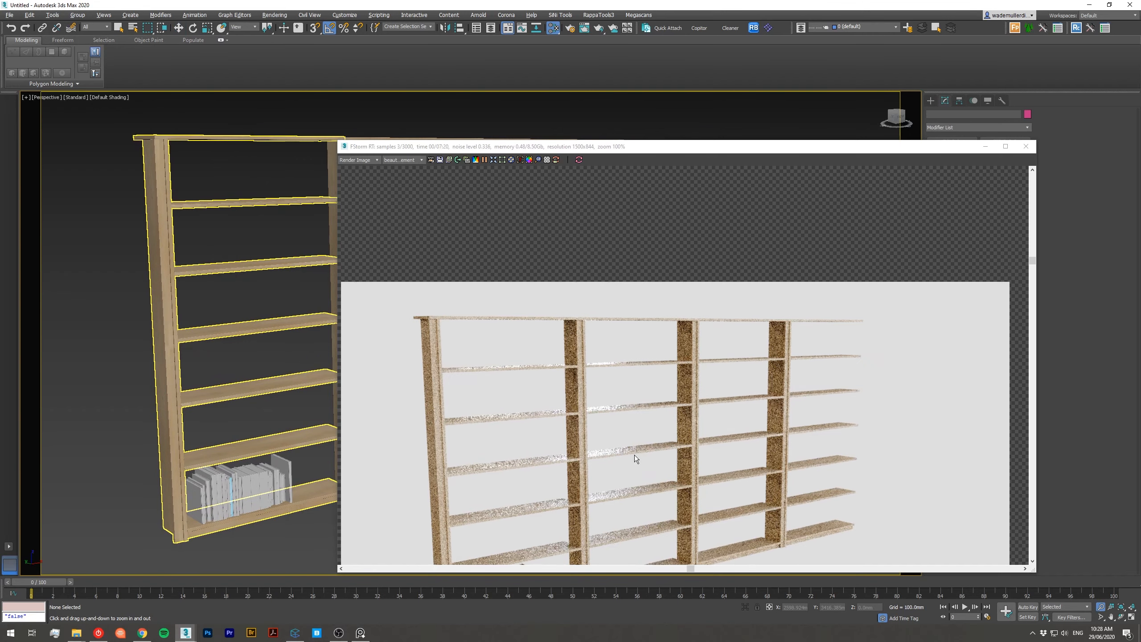
pyautogui.moveTo(635, 455); pyautogui.dragTo(647, 375, button='middle')
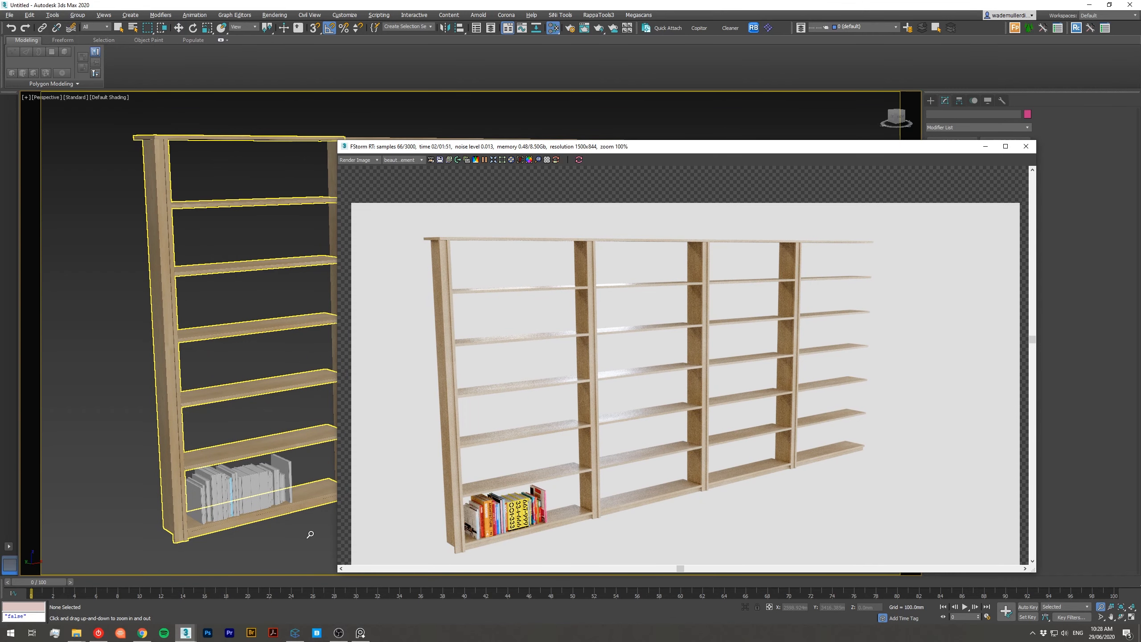
# Compare the library reference photo with the bookcase render, focusing on the uprights and shelves, and move both windows aside
pyautogui.click(360, 633)
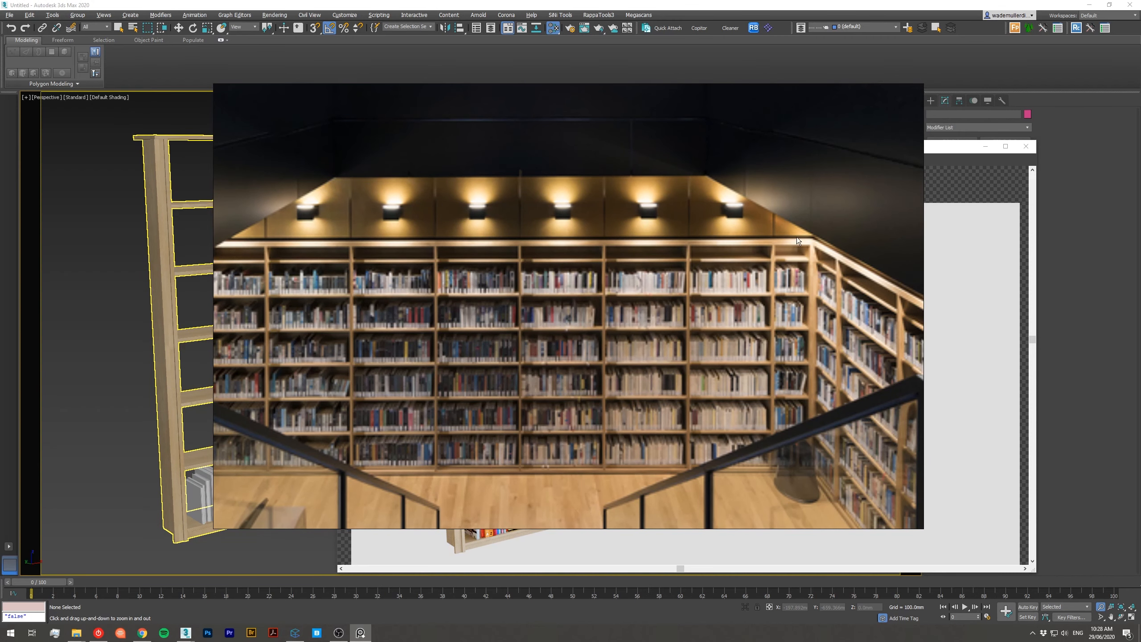
pyautogui.moveTo(614, 472); pyautogui.dragTo(628, 451, button='middle')
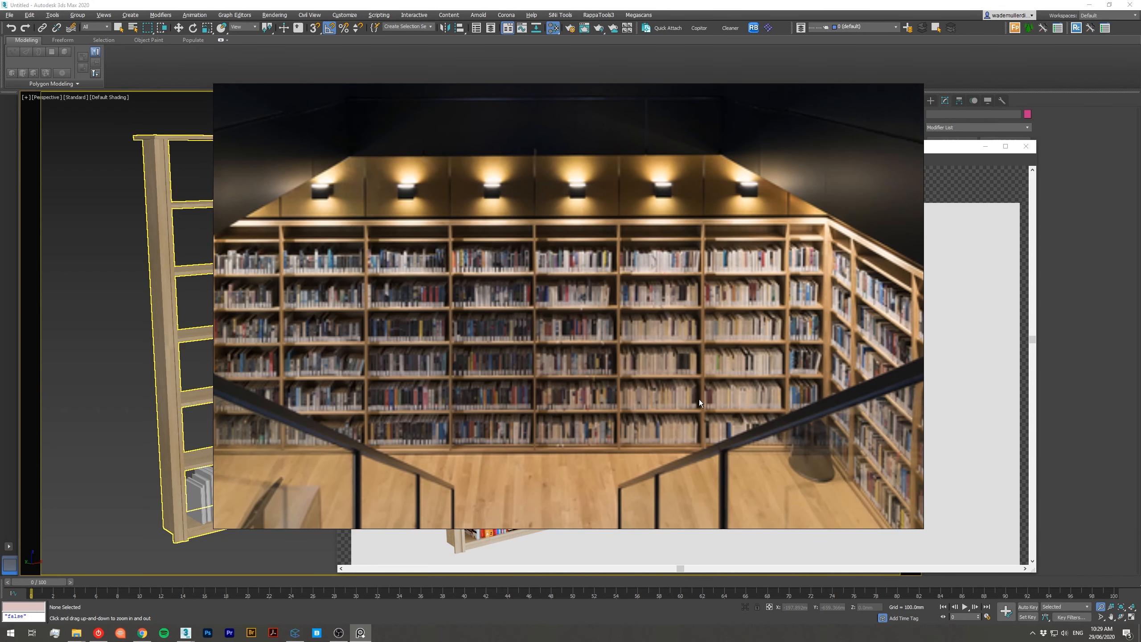
pyautogui.moveTo(752, 195); pyautogui.dragTo(1140, 191, button='right')
pyautogui.scroll(3, 553, 486)
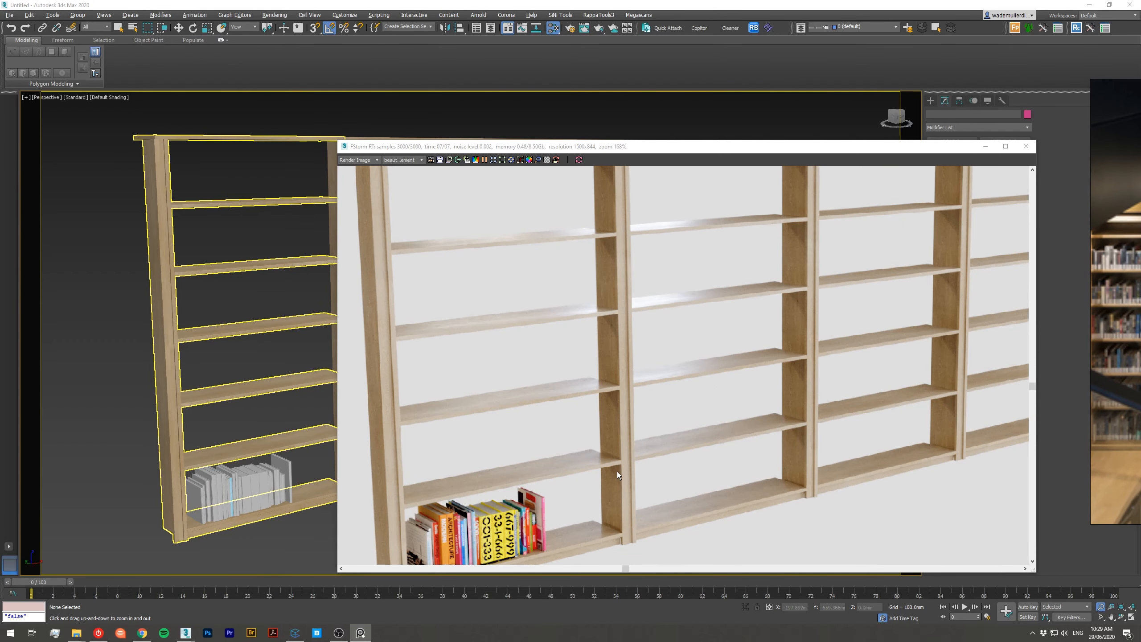
pyautogui.moveTo(617, 532); pyautogui.dragTo(624, 466, button='middle')
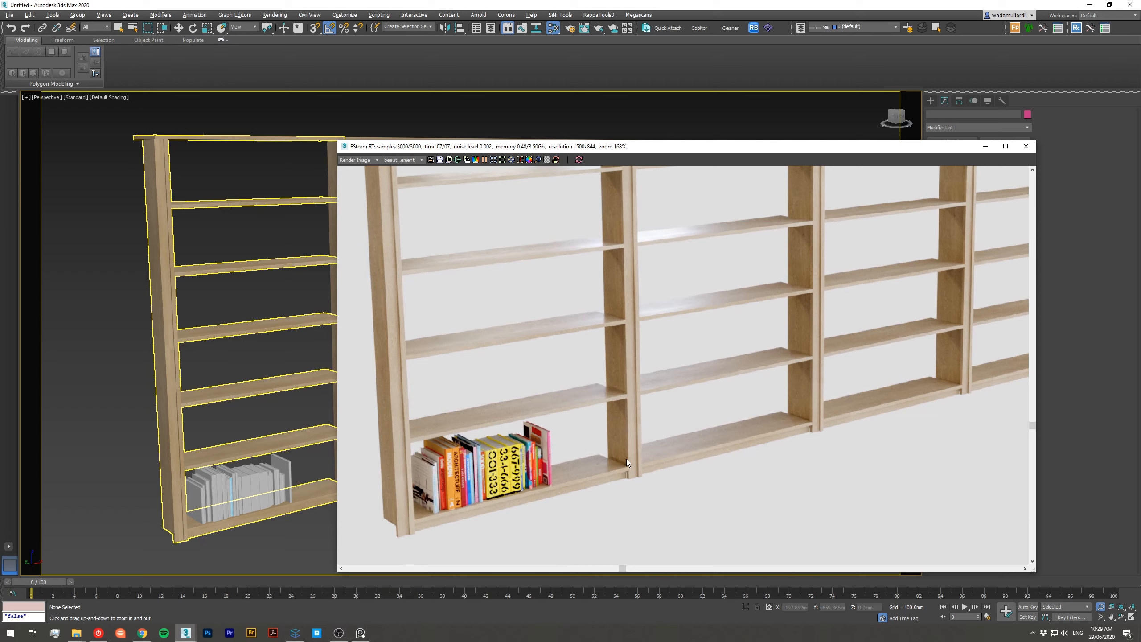
pyautogui.moveTo(619, 463); pyautogui.dragTo(608, 570, button='middle')
pyautogui.moveTo(643, 349)
pyautogui.mouseDown(button='middle')
pyautogui.moveTo(633, 479)
pyautogui.moveTo(642, 364)
pyautogui.mouseUp(button='middle')
pyautogui.scroll(-2, 642, 368)
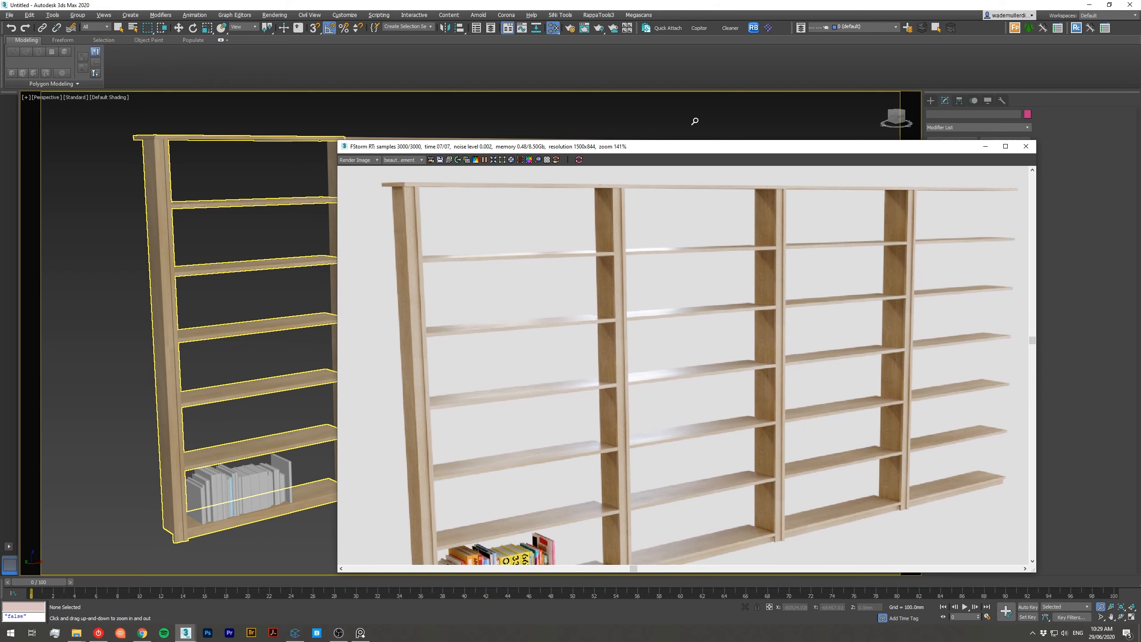
pyautogui.moveTo(705, 147); pyautogui.dragTo(1140, 148)
# Examine the end panel, uprights and shelf ends of the bookcase from several angles with edged faces shown
pyautogui.moveTo(315, 337)
pyautogui.keyDown('alt'); pyautogui.mouseDown(button='middle')
pyautogui.moveTo(350, 382)
pyautogui.moveTo(402, 352)
pyautogui.moveTo(390, 429)
pyautogui.moveTo(441, 382)
pyautogui.moveTo(408, 439)
pyautogui.moveTo(455, 409)
pyautogui.moveTo(400, 415)
pyautogui.moveTo(441, 433)
pyautogui.moveTo(441, 413)
pyautogui.moveTo(339, 415)
pyautogui.moveTo(311, 433)
pyautogui.moveTo(293, 416)
pyautogui.moveTo(298, 395)
pyautogui.moveTo(332, 413)
pyautogui.mouseUp(button='middle'); pyautogui.keyUp('alt')
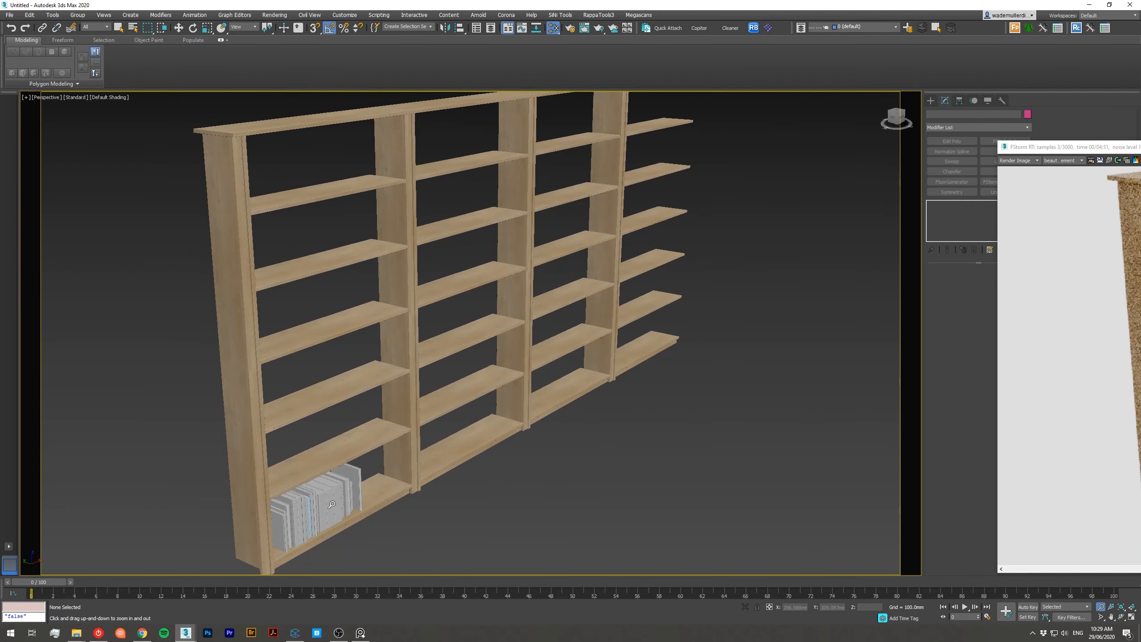
pyautogui.moveTo(315, 481); pyautogui.dragTo(348, 445, button='middle')
pyautogui.press('F3')
pyautogui.press('F3')
pyautogui.scroll(8, 297, 534)
pyautogui.press('F4')
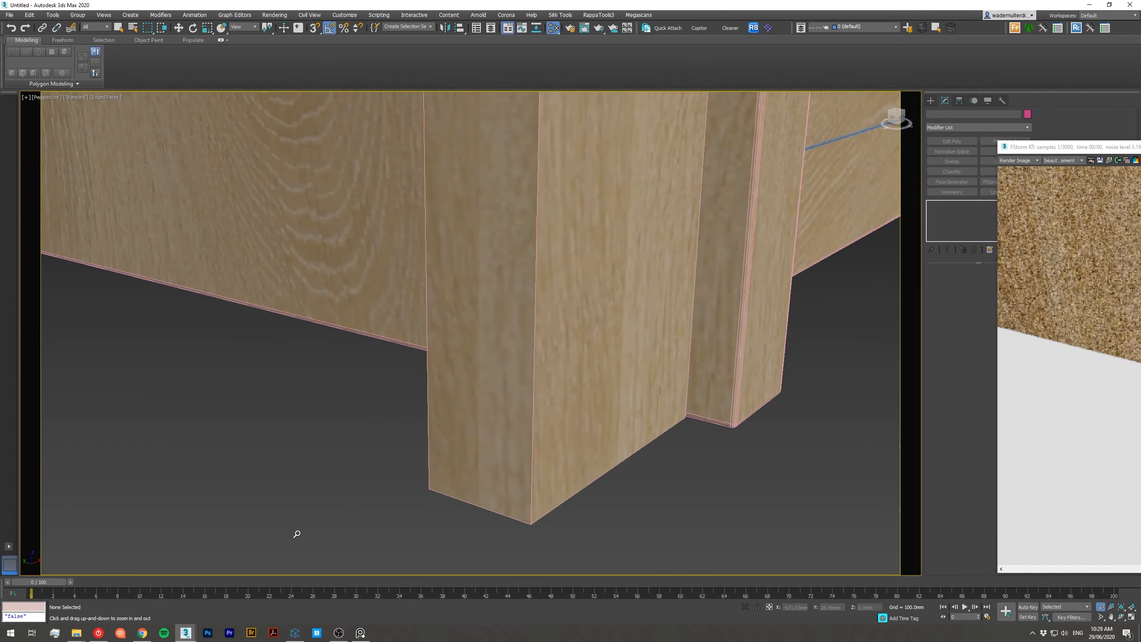
pyautogui.scroll(-4, 478, 402)
pyautogui.scroll(-6, 480, 402)
pyautogui.keyDown('alt'); pyautogui.moveTo(728, 288); pyautogui.dragTo(611, 349, button='middle'); pyautogui.keyUp('alt')
pyautogui.keyDown('alt'); pyautogui.moveTo(611, 349); pyautogui.dragTo(548, 468, button='middle'); pyautogui.keyUp('alt')
pyautogui.scroll(-4, 531, 318)
pyautogui.moveTo(531, 317); pyautogui.dragTo(528, 378, button='middle')
pyautogui.moveTo(529, 378)
pyautogui.mouseDown(button='middle')
pyautogui.moveTo(524, 392)
pyautogui.moveTo(526, 371)
pyautogui.mouseUp(button='middle')
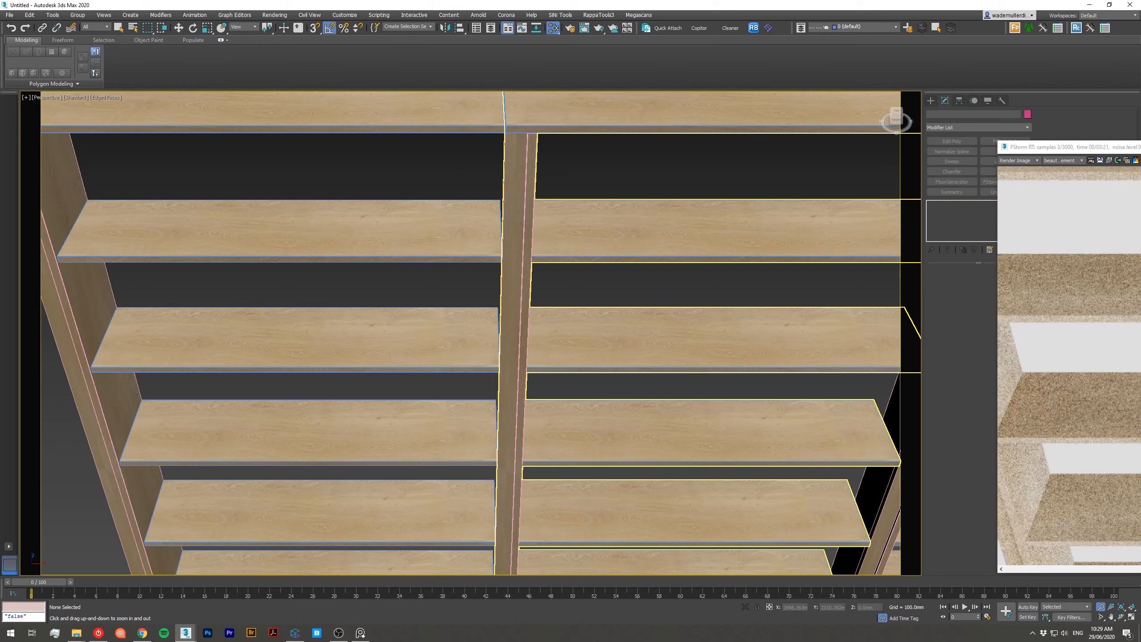
pyautogui.moveTo(631, 233); pyautogui.dragTo(626, 243, button='middle')
pyautogui.scroll(-3, 626, 243)
pyautogui.moveTo(571, 301); pyautogui.dragTo(578, 281, button='middle')
# Delete the three arrayed bookcase copies, keeping only the original bay with the books
pyautogui.press('w')
pyautogui.moveTo(283, 402); pyautogui.dragTo(284, 403)
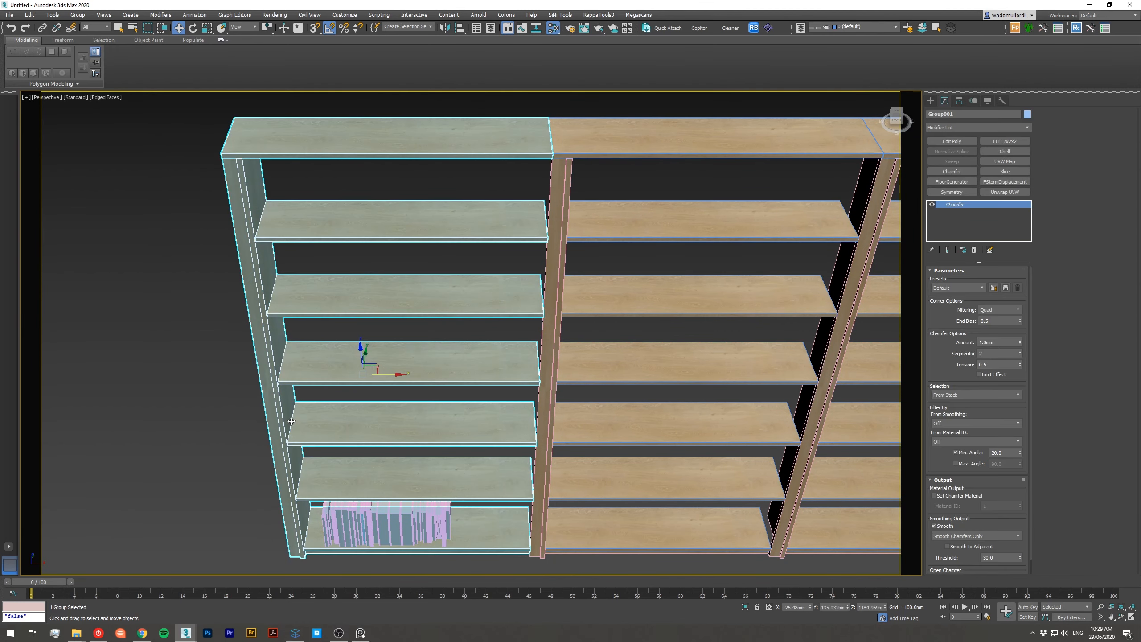
pyautogui.scroll(-5, 284, 403)
pyautogui.moveTo(421, 233); pyautogui.dragTo(778, 542)
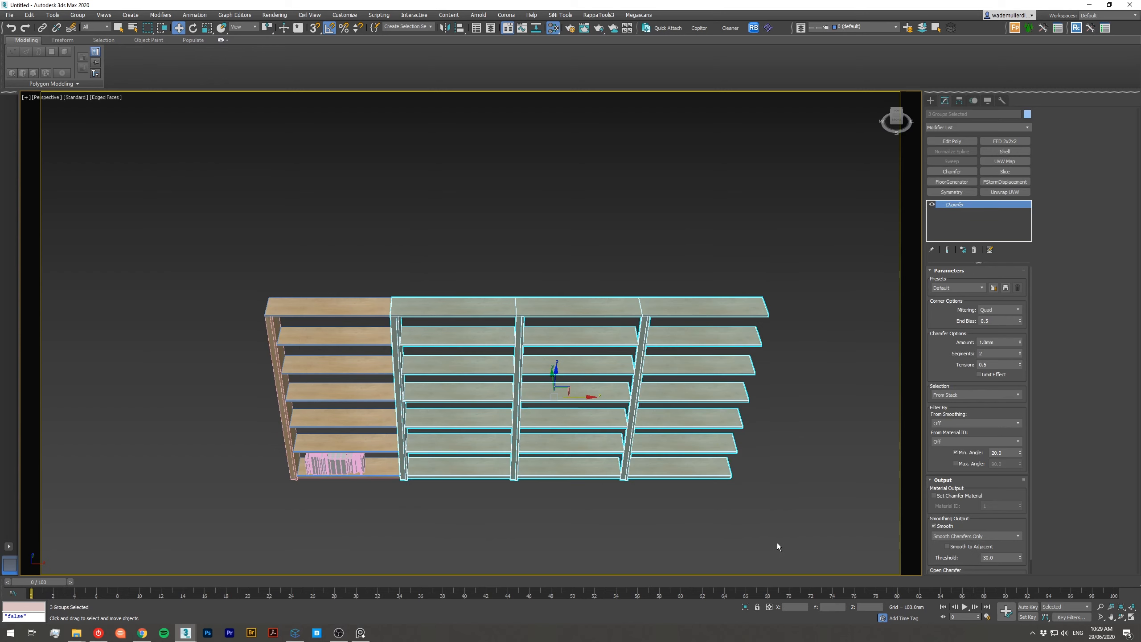
pyautogui.press('Delete')
pyautogui.press('z')
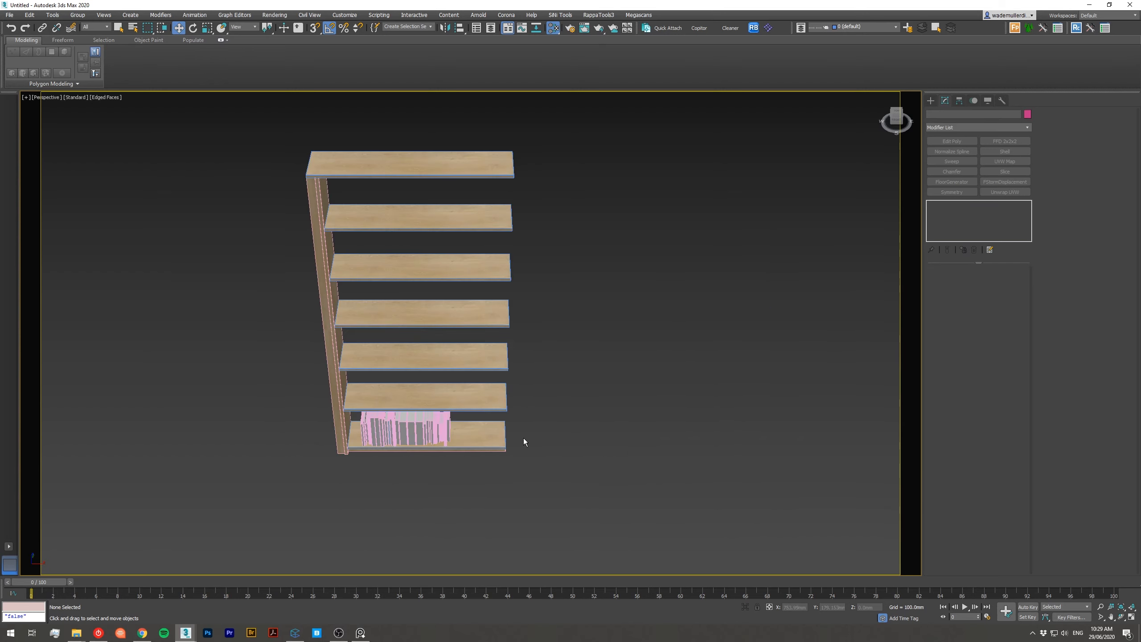
# Open the remaining bookcase group for editing and clear the selection
pyautogui.click(490, 435)
pyautogui.scroll(4, 488, 435)
pyautogui.moveTo(392, 300); pyautogui.dragTo(526, 403, button='middle')
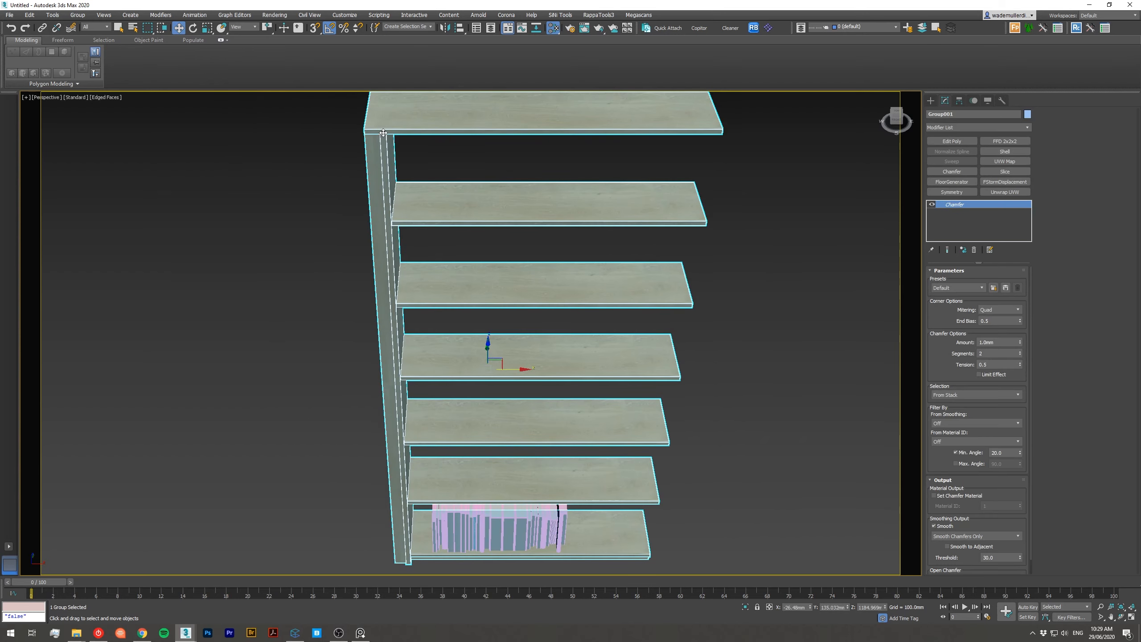
pyautogui.moveTo(388, 150); pyautogui.dragTo(471, 216, button='middle')
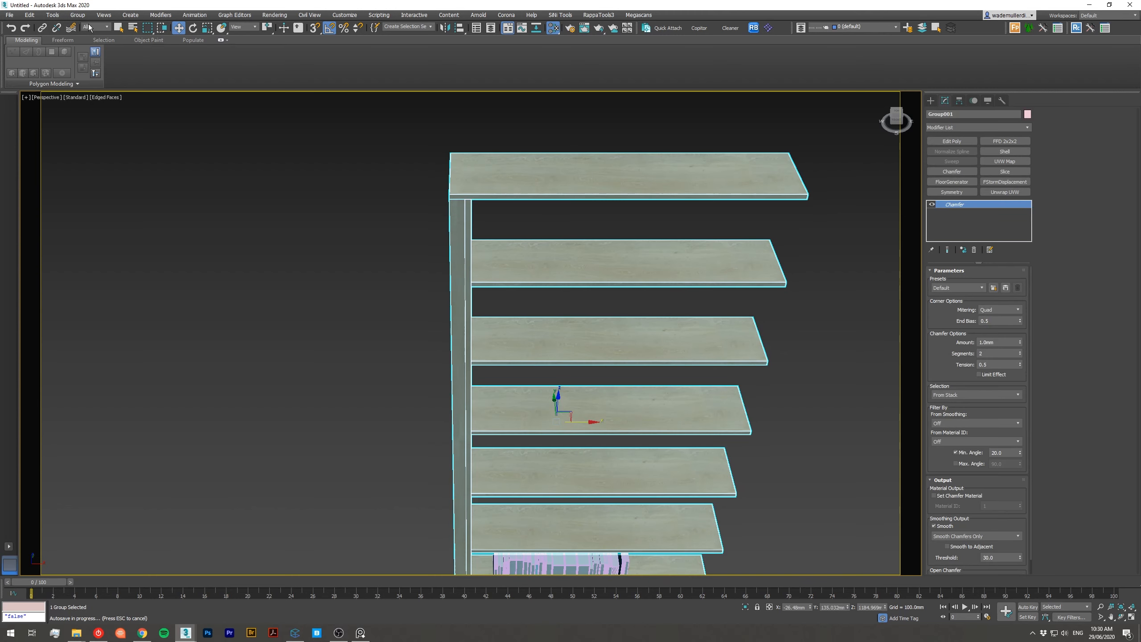
pyautogui.click(74, 16)
pyautogui.click(90, 41)
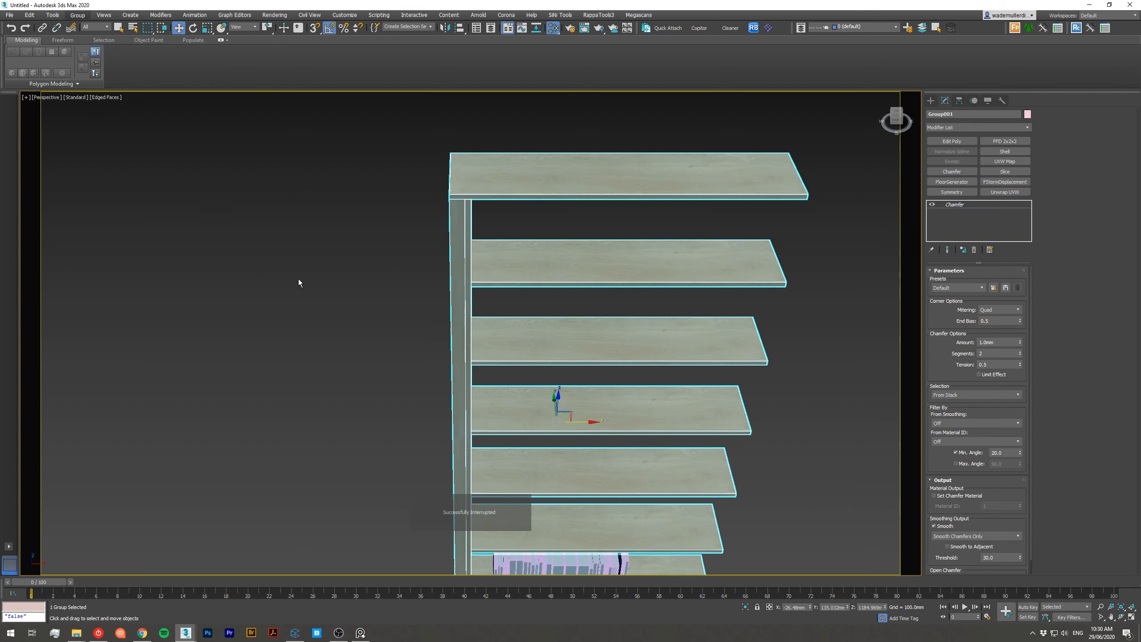
pyautogui.click(215, 196)
# Make one independent copy of the inner side panel along X at the open end of the shelves
pyautogui.click(465, 275)
pyautogui.moveTo(521, 444); pyautogui.dragTo(414, 308, button='middle')
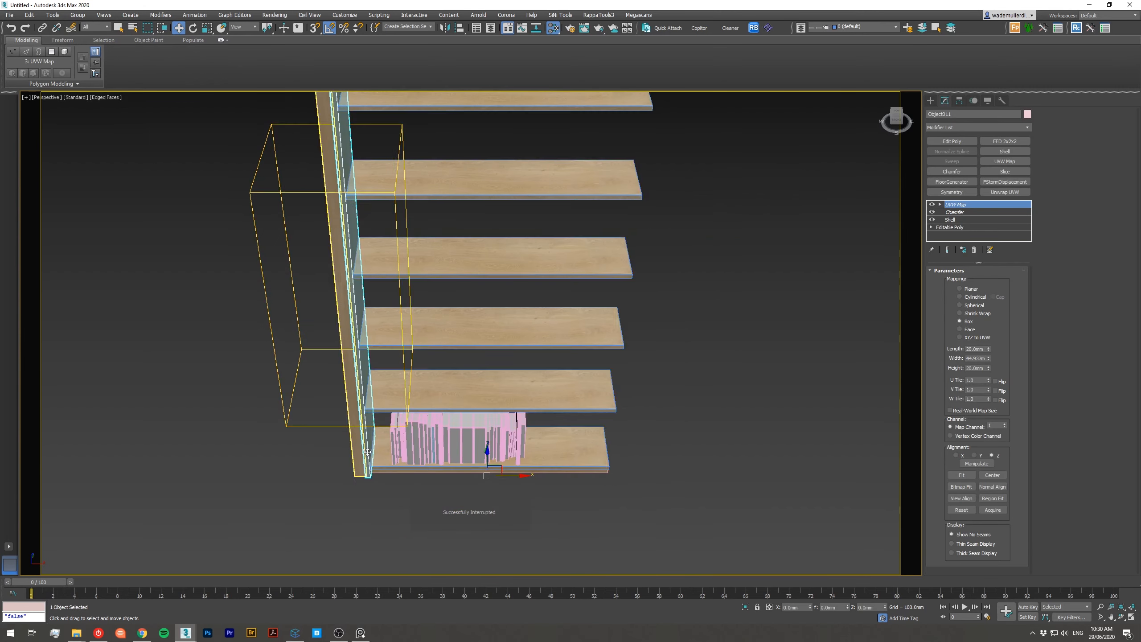
pyautogui.keyDown('shift'); pyautogui.moveTo(515, 479); pyautogui.dragTo(753, 476); pyautogui.keyUp('shift')
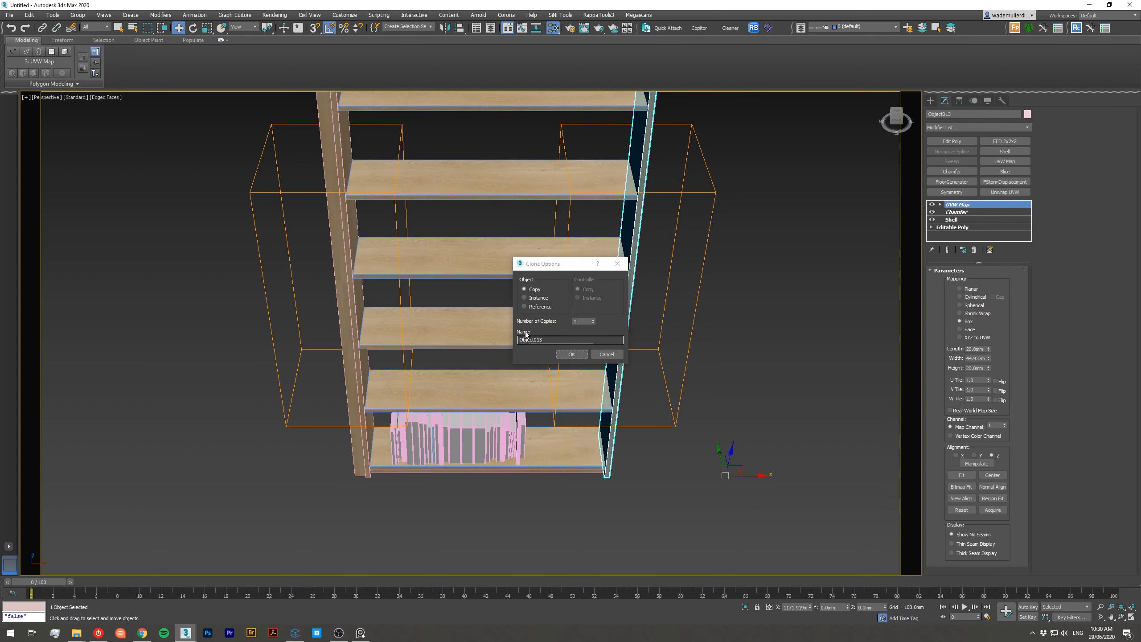
pyautogui.click(572, 354)
# Center the copied side panel's pivot on the object itself
pyautogui.moveTo(650, 449); pyautogui.dragTo(628, 408, button='middle')
pyautogui.scroll(3, 612, 427)
pyautogui.press('t')
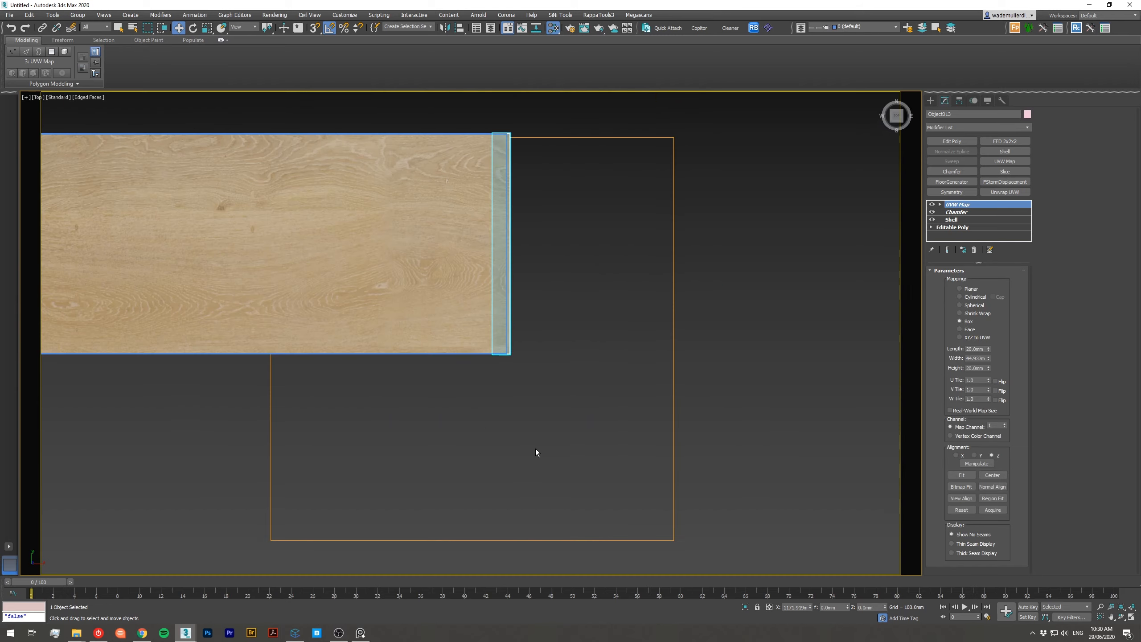
pyautogui.press('F3')
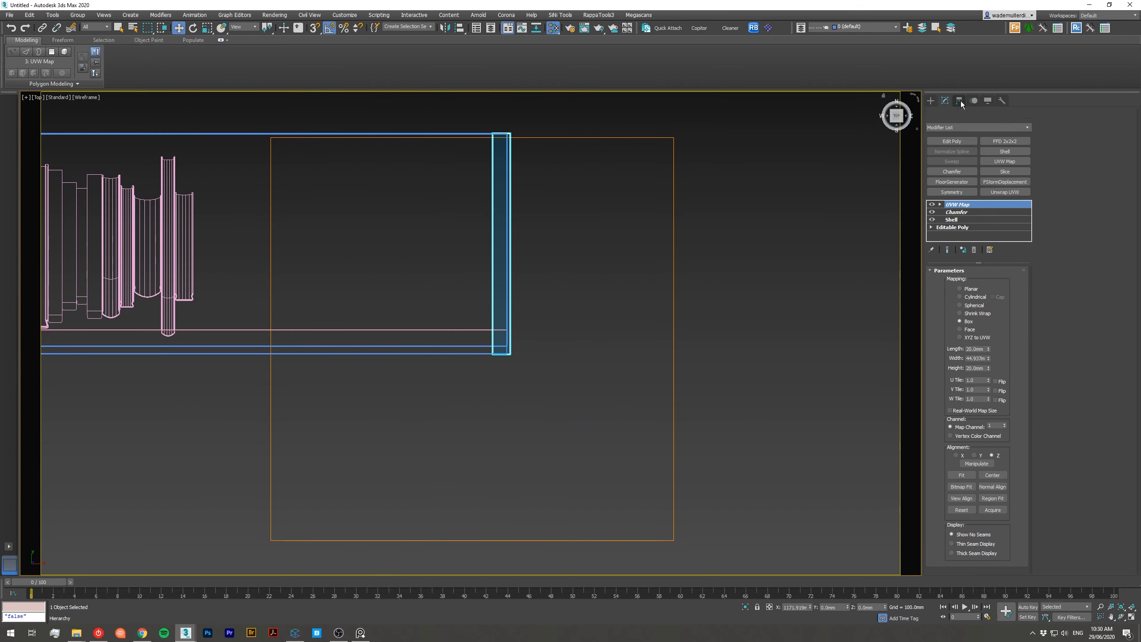
pyautogui.click(961, 100)
pyautogui.click(986, 163)
pyautogui.click(994, 209)
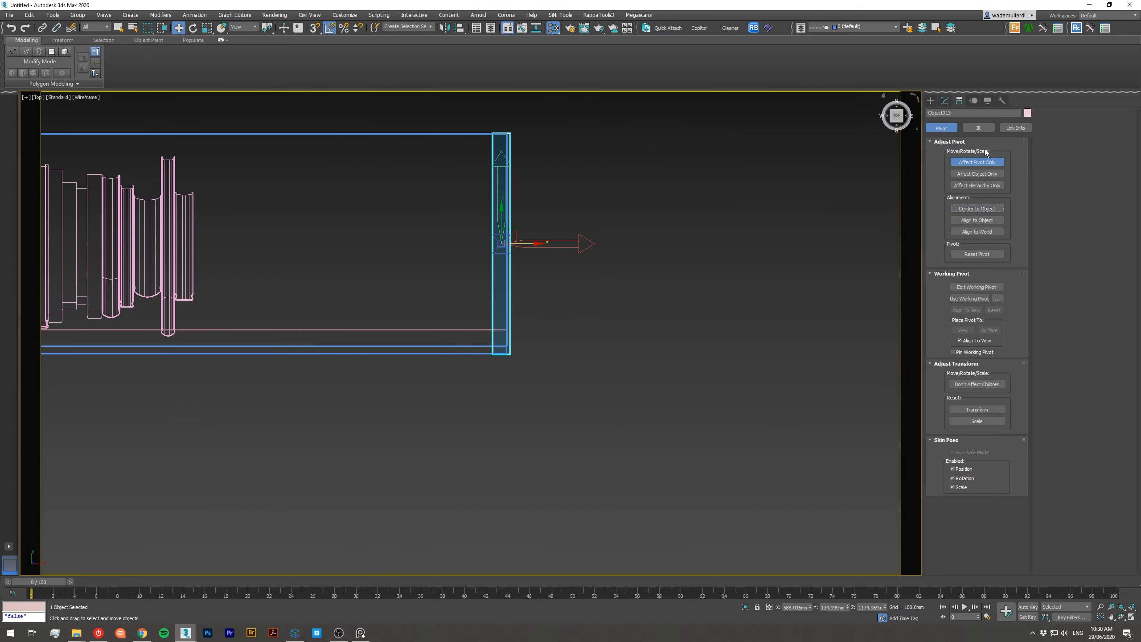
pyautogui.click(987, 163)
# Move the copied side panel along X until its outer face is flush with the shelf ends
pyautogui.scroll(5, 665, 245)
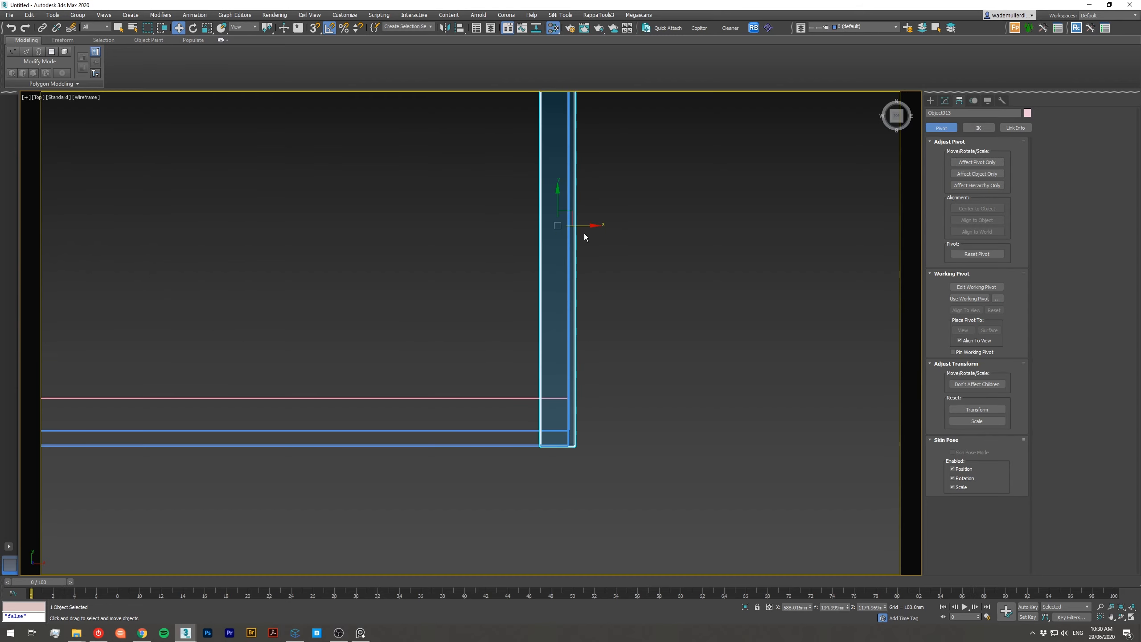
pyautogui.moveTo(586, 229); pyautogui.dragTo(579, 233)
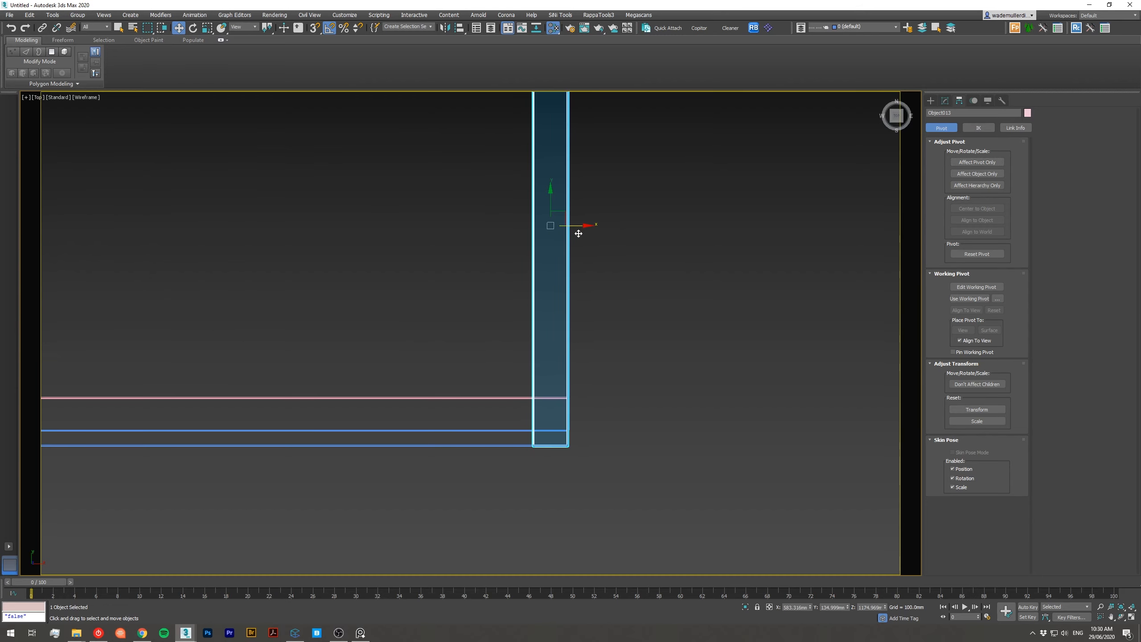
pyautogui.scroll(-8, 579, 234)
pyautogui.keyDown('alt'); pyautogui.moveTo(567, 319); pyautogui.dragTo(563, 502, button='middle'); pyautogui.keyUp('alt')
pyautogui.press('F3')
pyautogui.scroll(2, 564, 507)
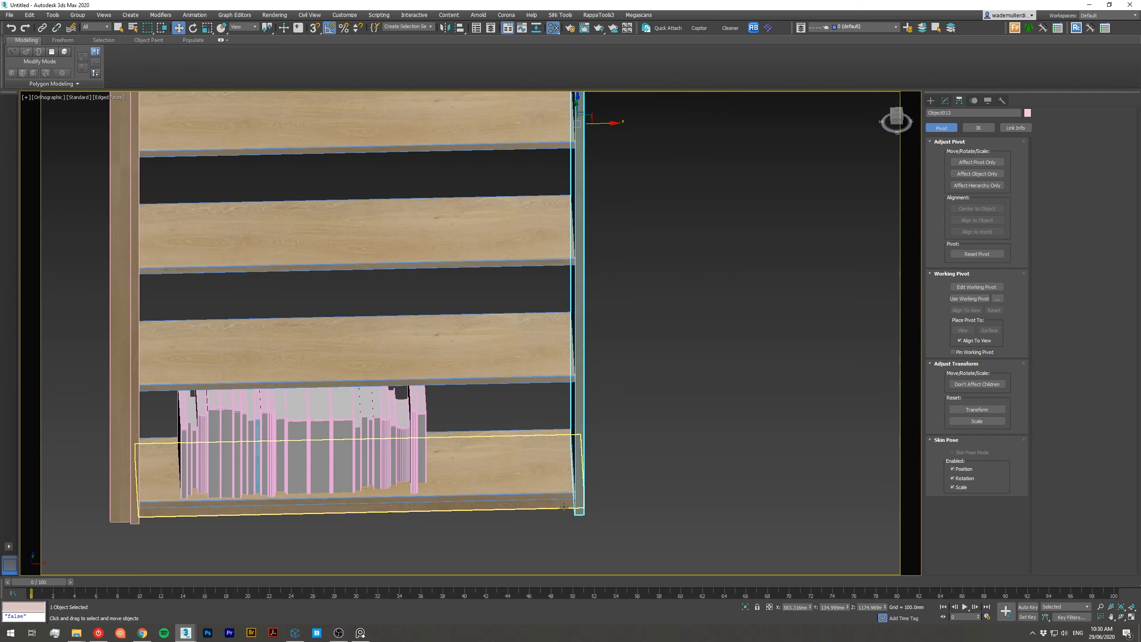
pyautogui.press('F3')
pyautogui.press('F3')
pyautogui.scroll(4, 581, 498)
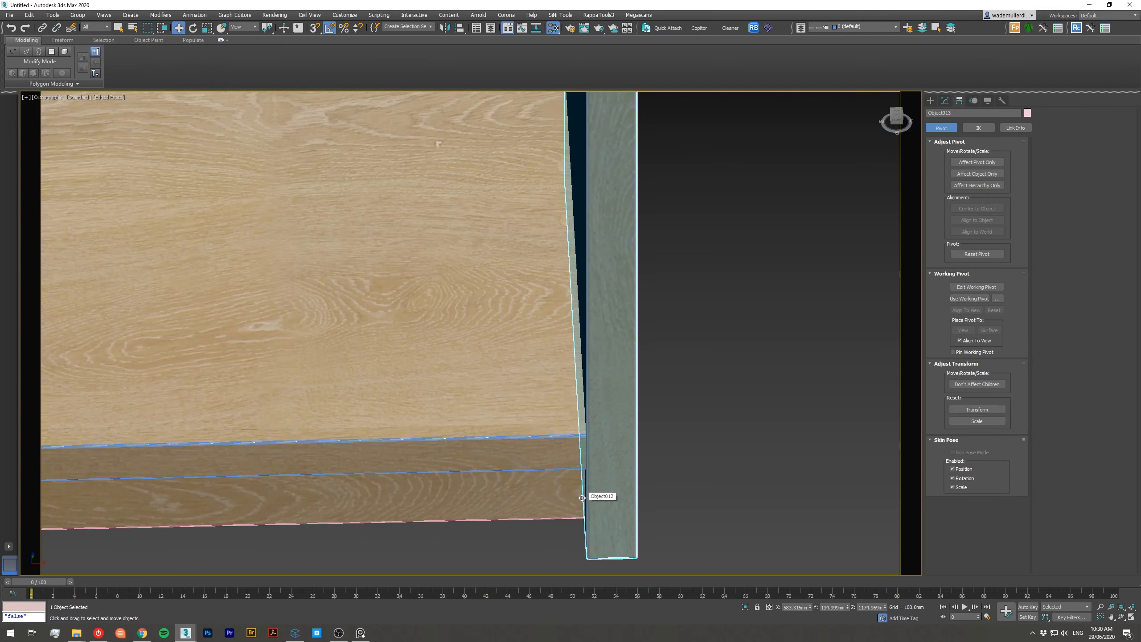
pyautogui.press('F3')
pyautogui.press('F3')
pyautogui.scroll(-6, 582, 497)
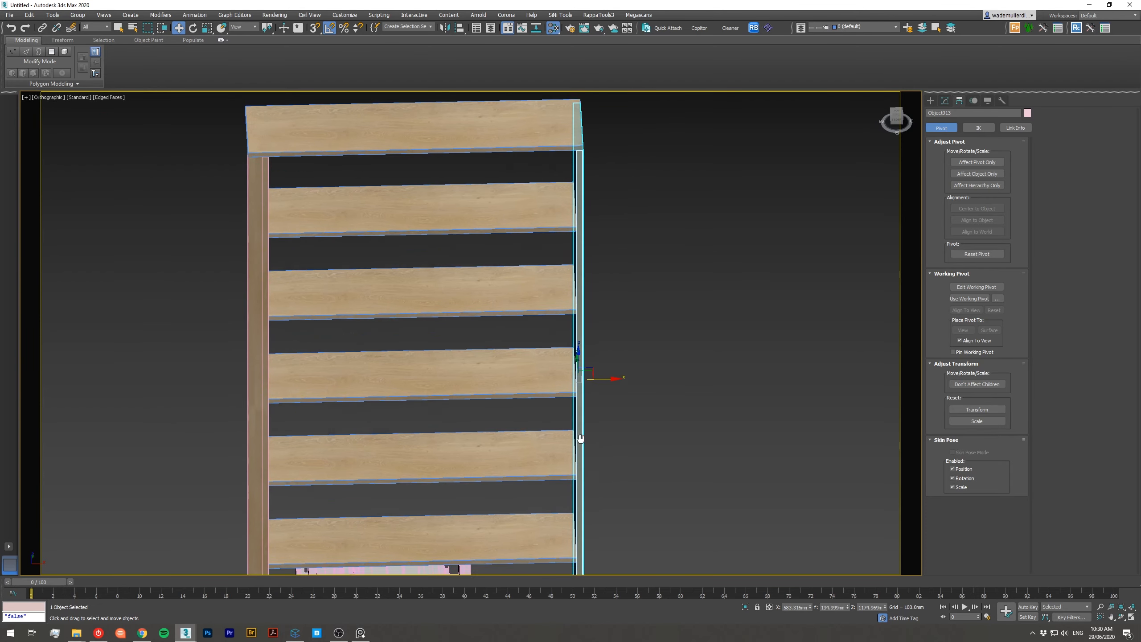
pyautogui.moveTo(581, 438); pyautogui.dragTo(577, 452, button='middle')
# Move the copied side panel outward along X until its inner face butts against the shelf ends, and clear the selection
pyautogui.press('t')
pyautogui.press('z')
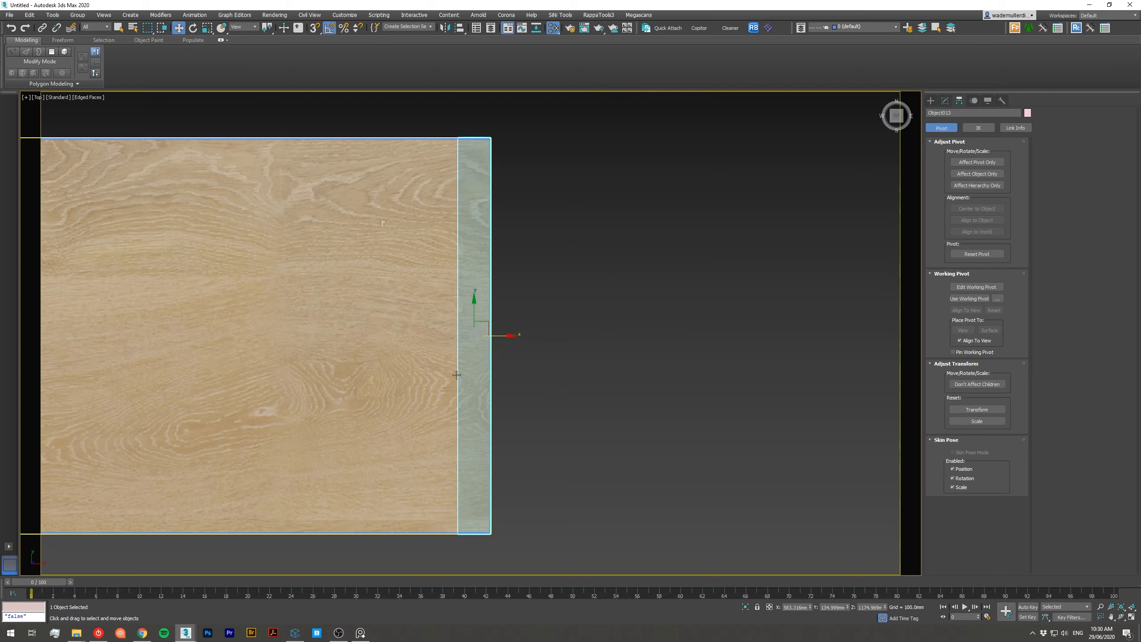
pyautogui.press('F3')
pyautogui.moveTo(505, 336); pyautogui.dragTo(535, 336)
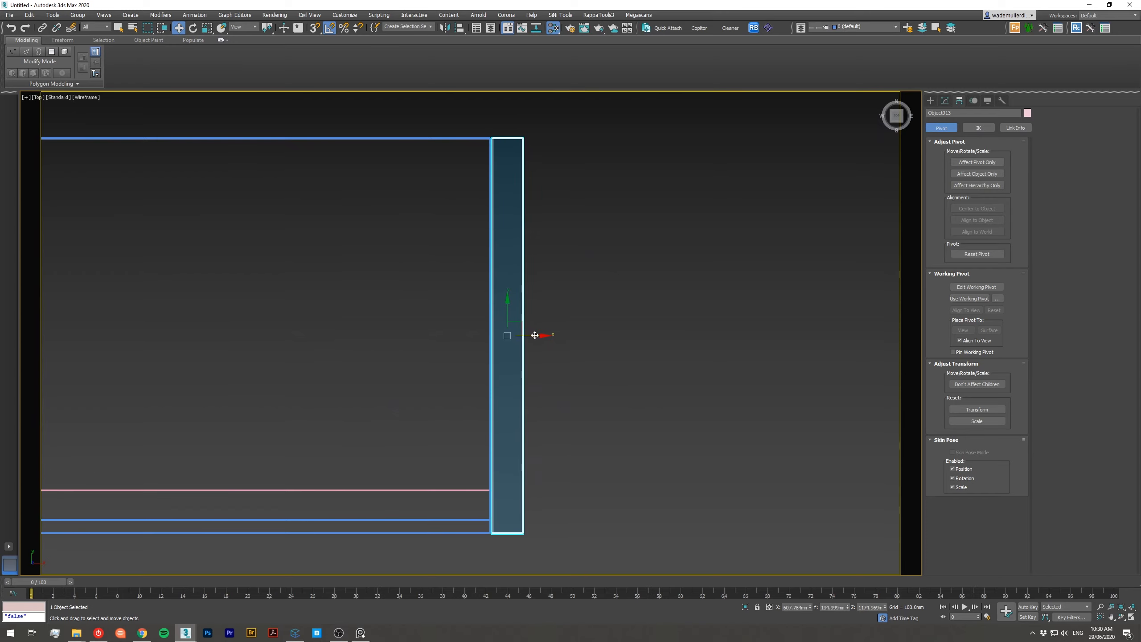
pyautogui.press('p')
pyautogui.scroll(-4, 534, 336)
pyautogui.keyDown('alt'); pyautogui.moveTo(535, 335); pyautogui.dragTo(542, 274, button='middle'); pyautogui.keyUp('alt')
pyautogui.click(733, 483)
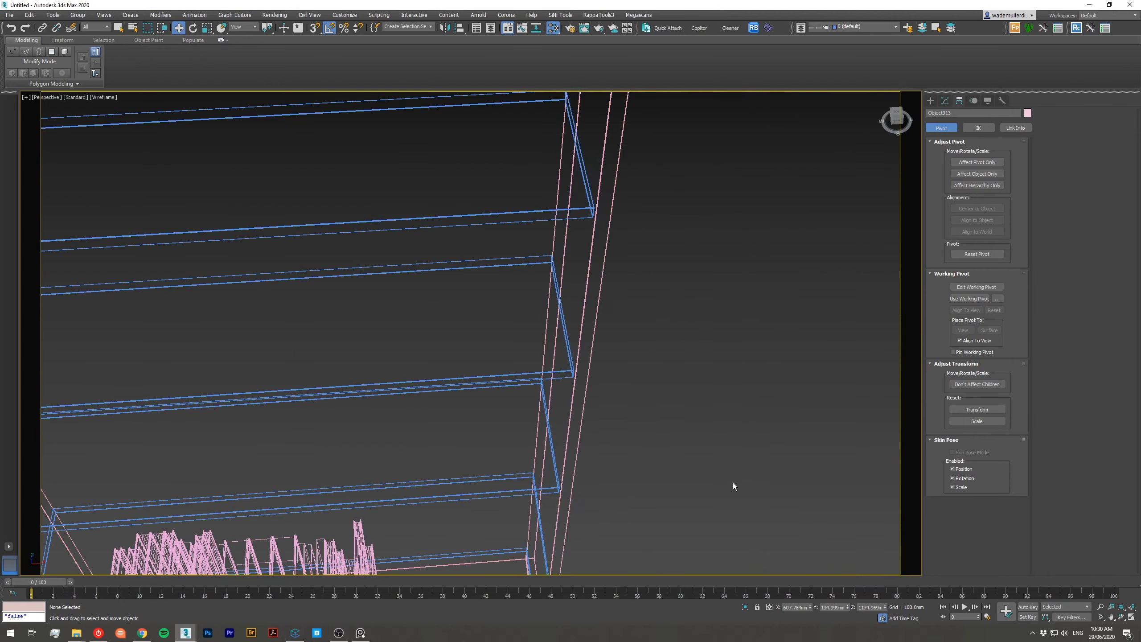
# Extend the top board by moving its end vertices along X to the outer face of the new side panel, and deselect it
pyautogui.scroll(-5, 650, 380)
pyautogui.press('F3')
pyautogui.keyDown('alt'); pyautogui.moveTo(612, 445); pyautogui.dragTo(532, 294, button='middle'); pyautogui.keyUp('alt')
pyautogui.scroll(3, 508, 289)
pyautogui.click(489, 287)
pyautogui.click(939, 96)
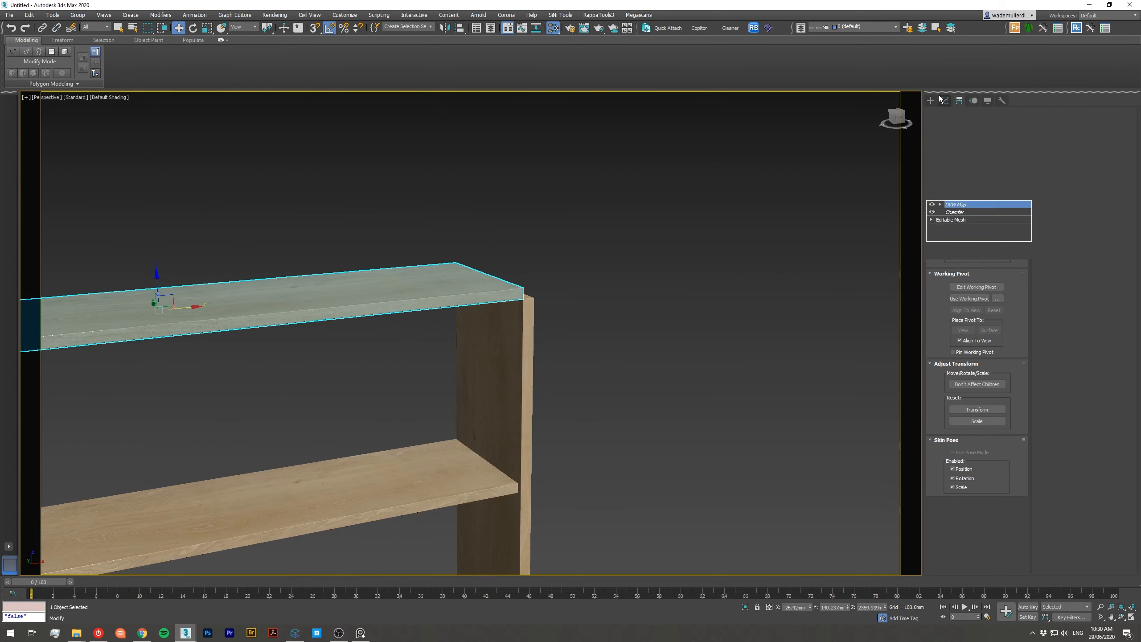
pyautogui.click(969, 220)
pyautogui.click(955, 284)
pyautogui.moveTo(423, 199); pyautogui.dragTo(604, 377)
pyautogui.press('t')
pyautogui.moveTo(605, 377); pyautogui.dragTo(584, 374, button='middle')
pyautogui.scroll(2, 489, 332)
pyautogui.moveTo(505, 339); pyautogui.dragTo(540, 331)
pyautogui.press('F3')
pyautogui.press('F3')
pyautogui.click(955, 284)
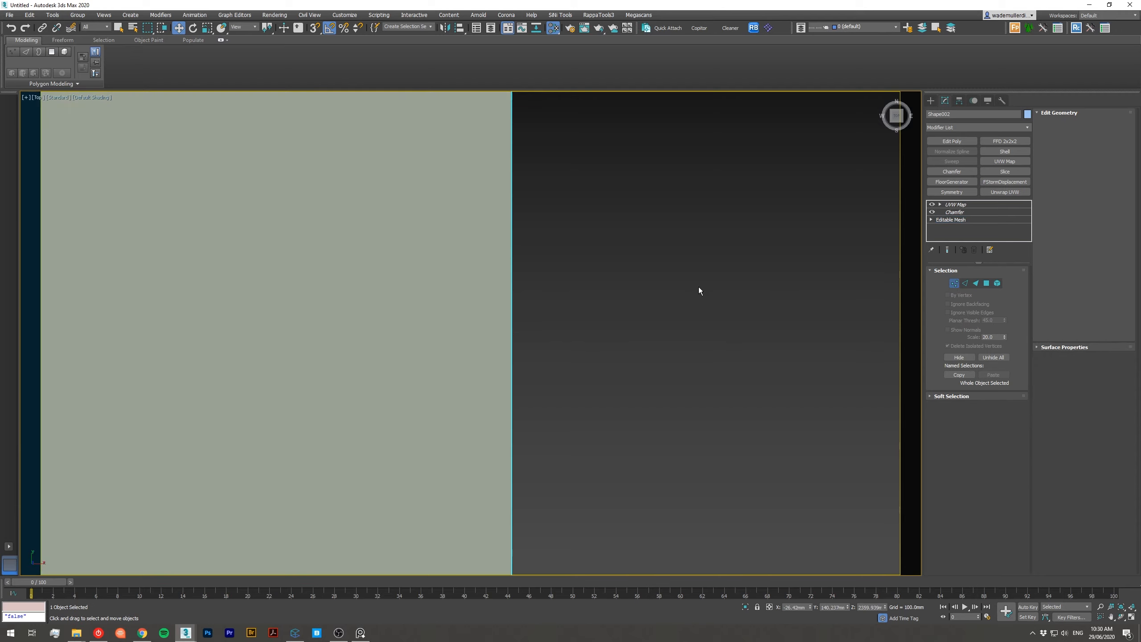
pyautogui.click(699, 287)
# Select the parts of the bookcase bay and group them under the default name
pyautogui.press('p')
pyautogui.press('z')
pyautogui.scroll(-5, 676, 365)
pyautogui.keyDown('alt'); pyautogui.moveTo(677, 367); pyautogui.dragTo(679, 320, button='middle'); pyautogui.keyUp('alt')
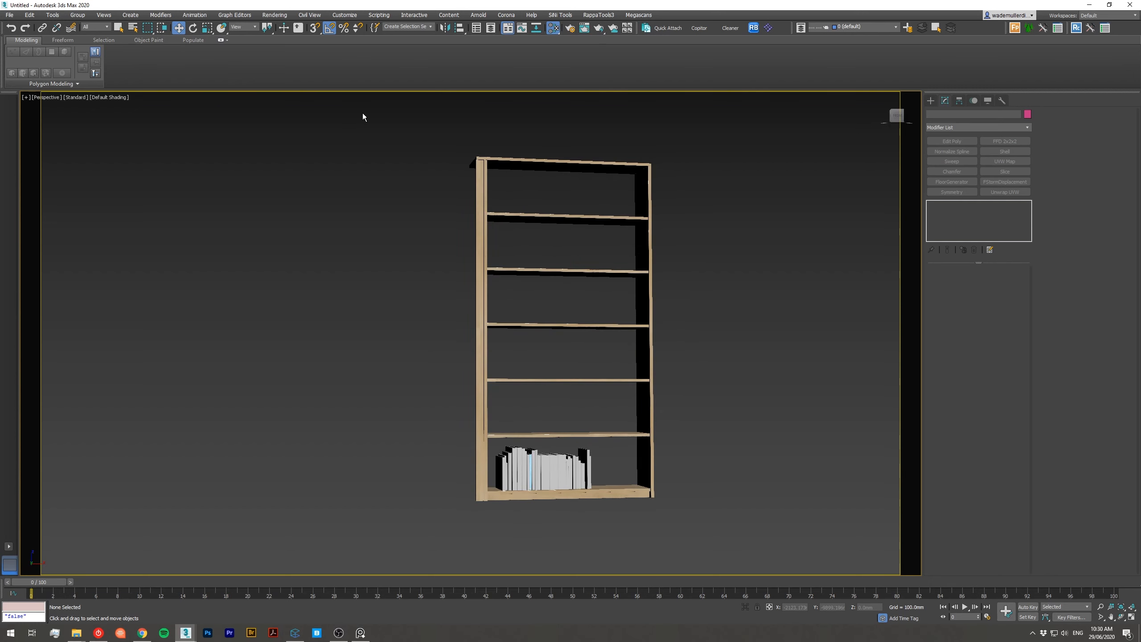
pyautogui.moveTo(718, 556); pyautogui.dragTo(715, 553)
pyautogui.hotkey('ctrl', 'g')
pyautogui.press('Return')
# Preview a 1D array of the bookcase group with four instances spaced 1244 mm along X, inspecting the joint in front wireframe view
pyautogui.keyDown('alt'); pyautogui.moveTo(606, 328); pyautogui.dragTo(270, 354, button='middle'); pyautogui.keyUp('alt')
pyautogui.press('t')
pyautogui.press('f')
pyautogui.press('z')
pyautogui.moveTo(571, 130); pyautogui.dragTo(490, 308, button='middle')
pyautogui.scroll(6, 491, 308)
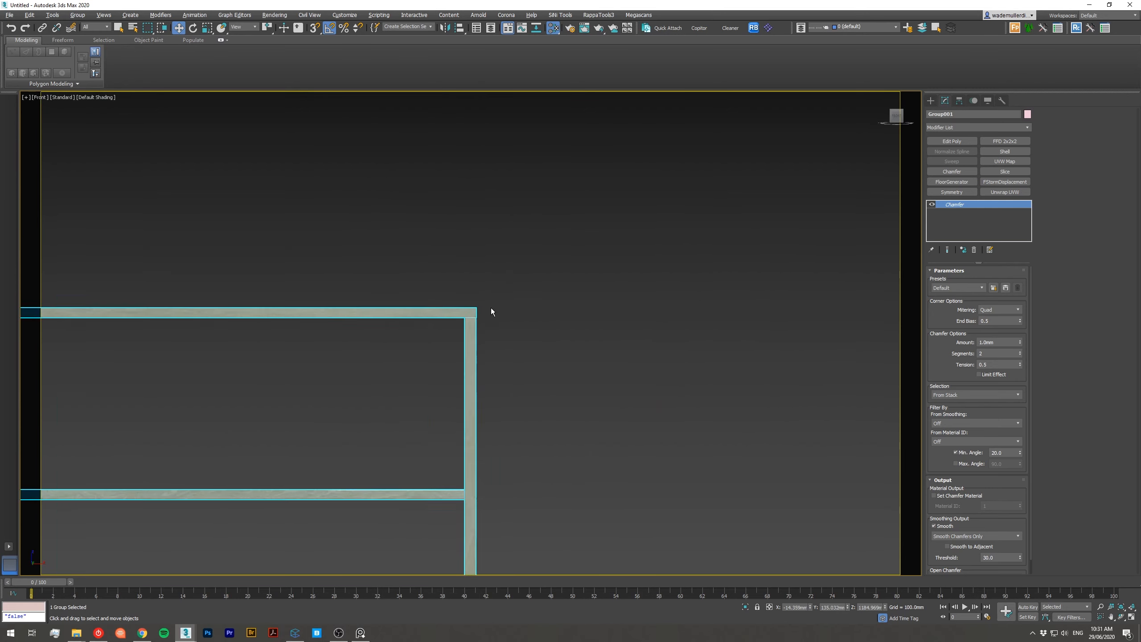
pyautogui.click(29, 15)
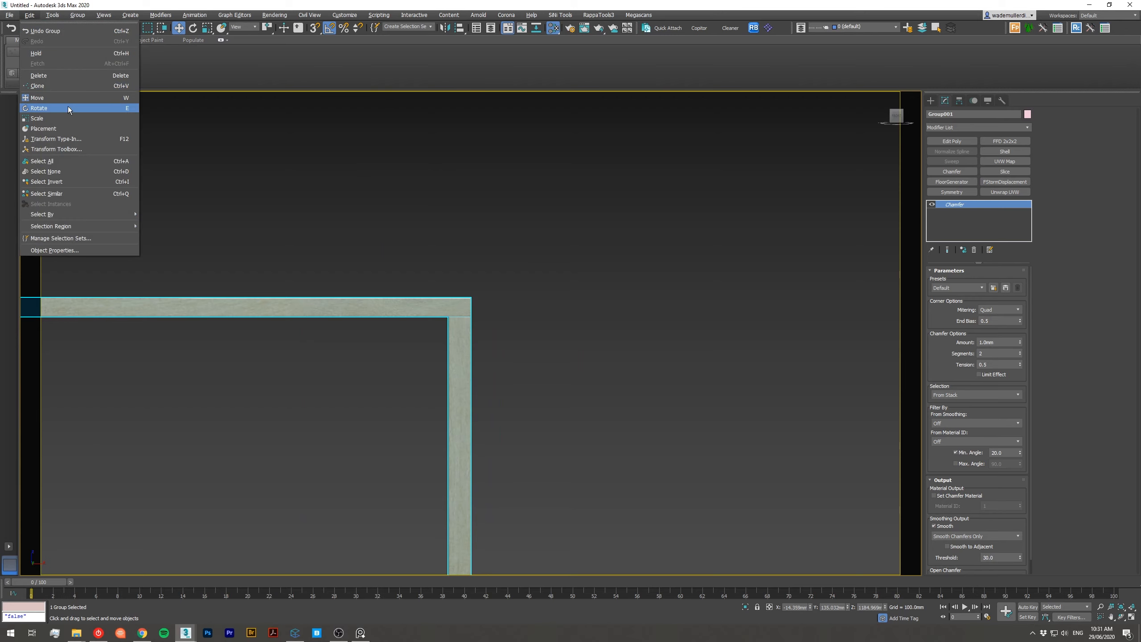
pyautogui.moveTo(52, 14)
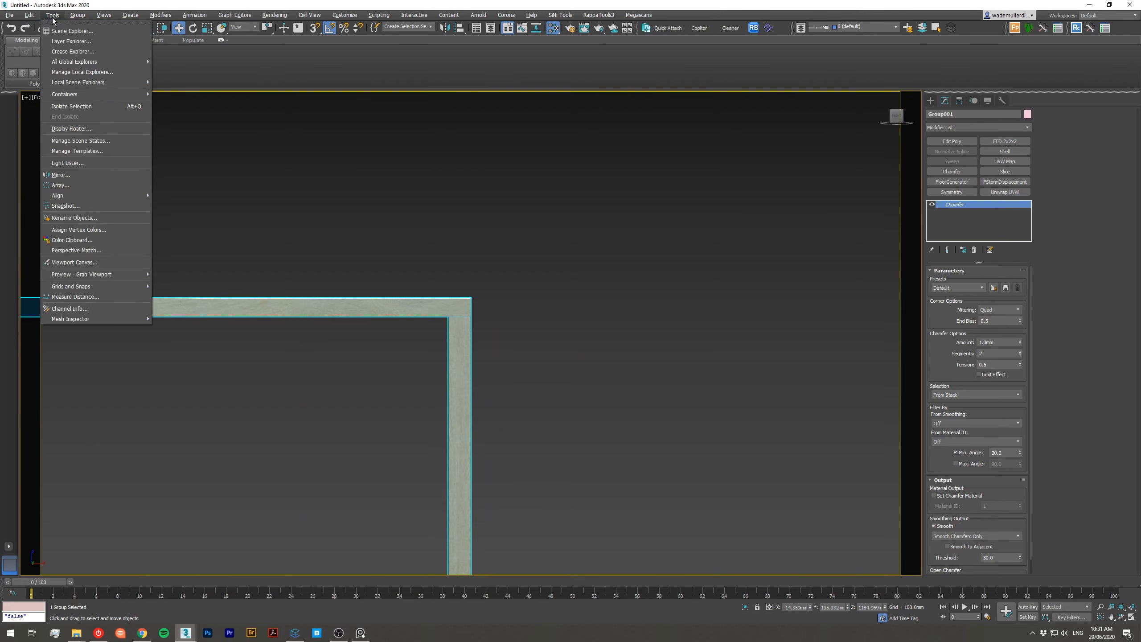
pyautogui.click(85, 184)
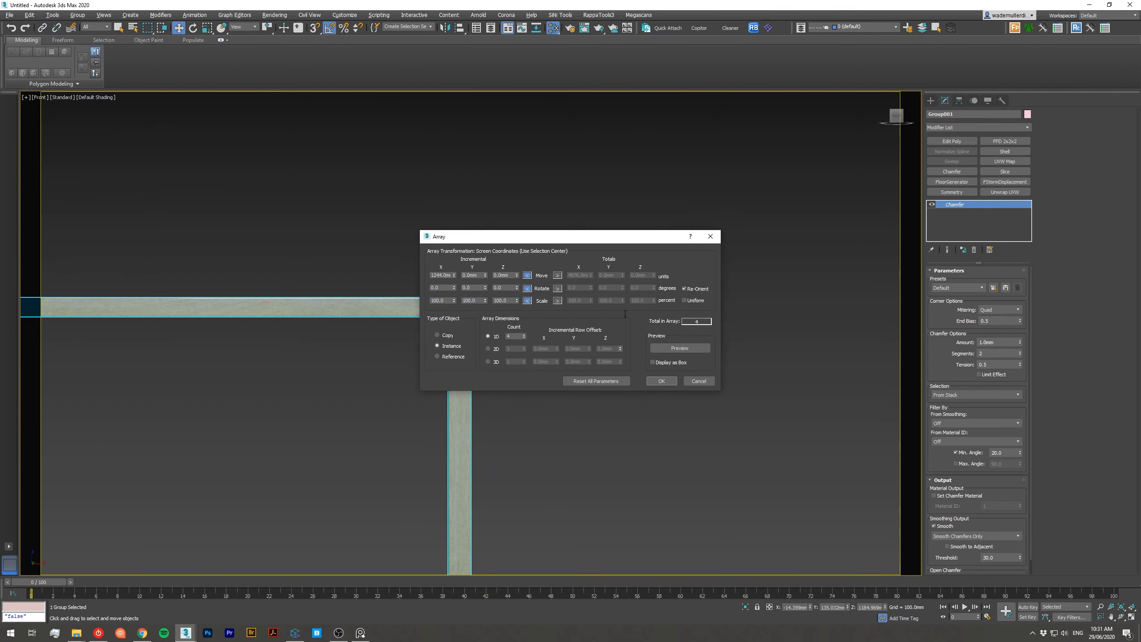
pyautogui.click(667, 350)
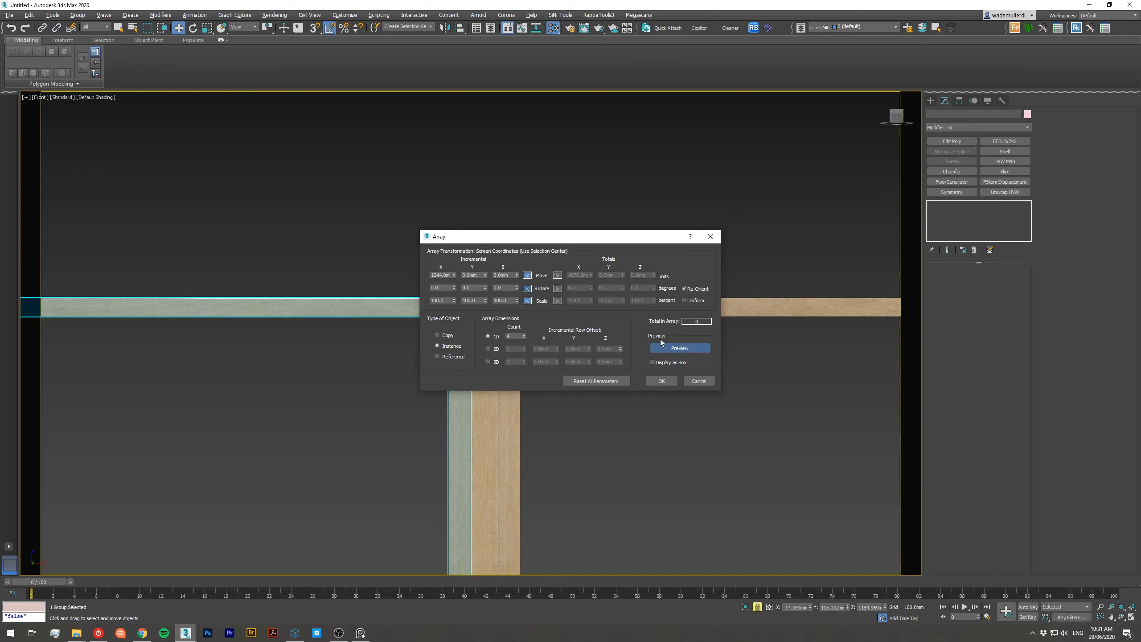
pyautogui.moveTo(613, 236); pyautogui.dragTo(734, 131)
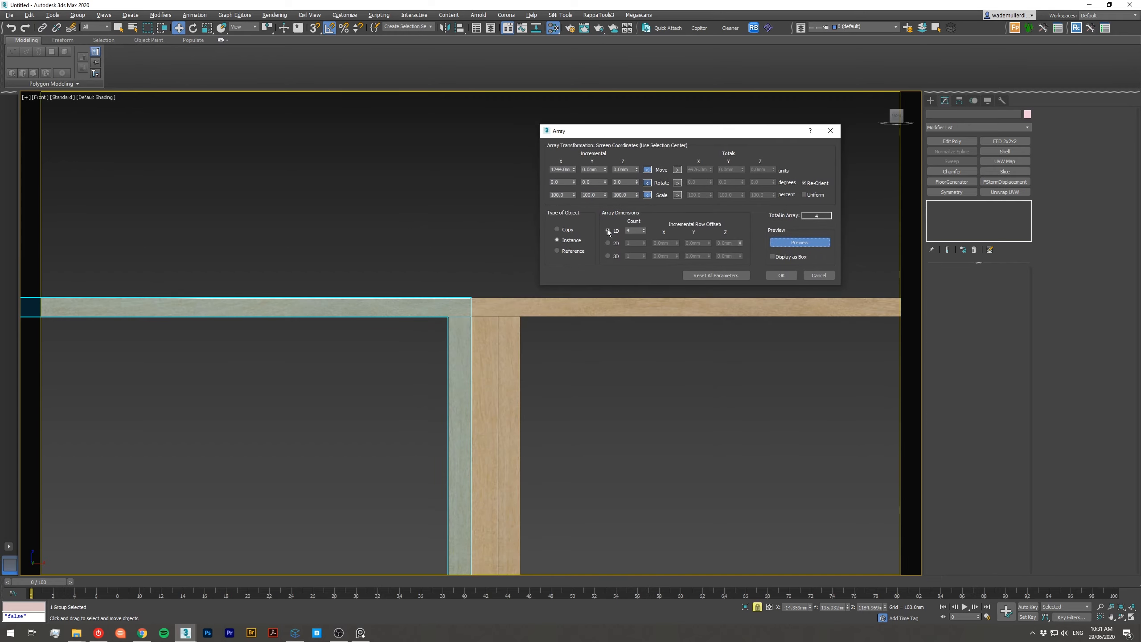
pyautogui.press('F3')
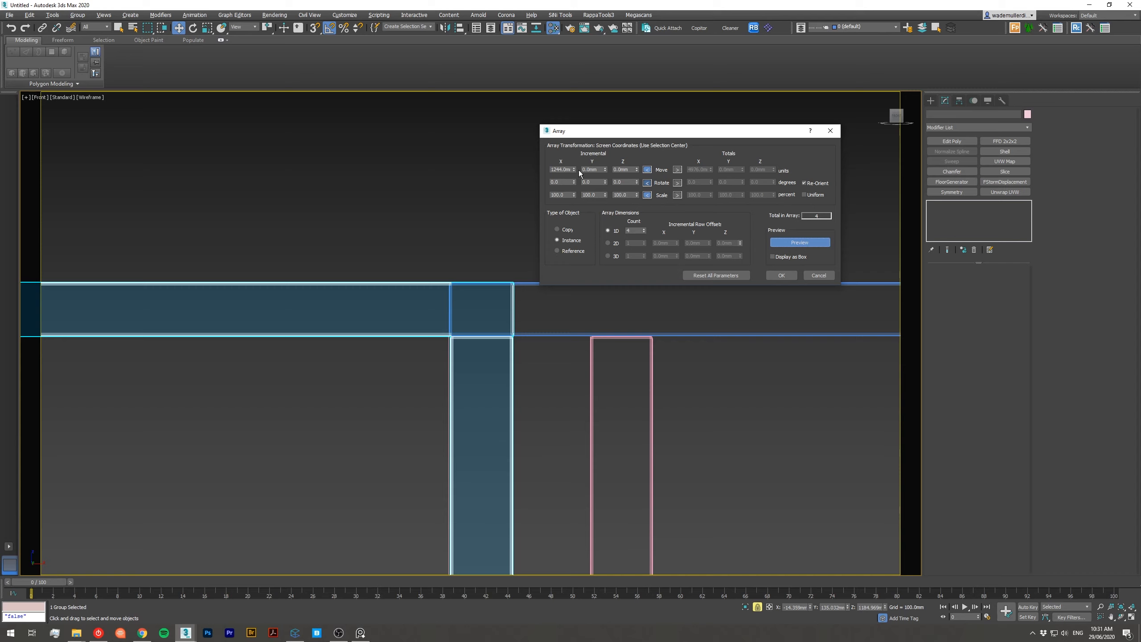
# Adjust the array's X spacing so adjacent bays meet edge to edge, and create the four-bay array
pyautogui.moveTo(575, 169); pyautogui.dragTo(578, 168)
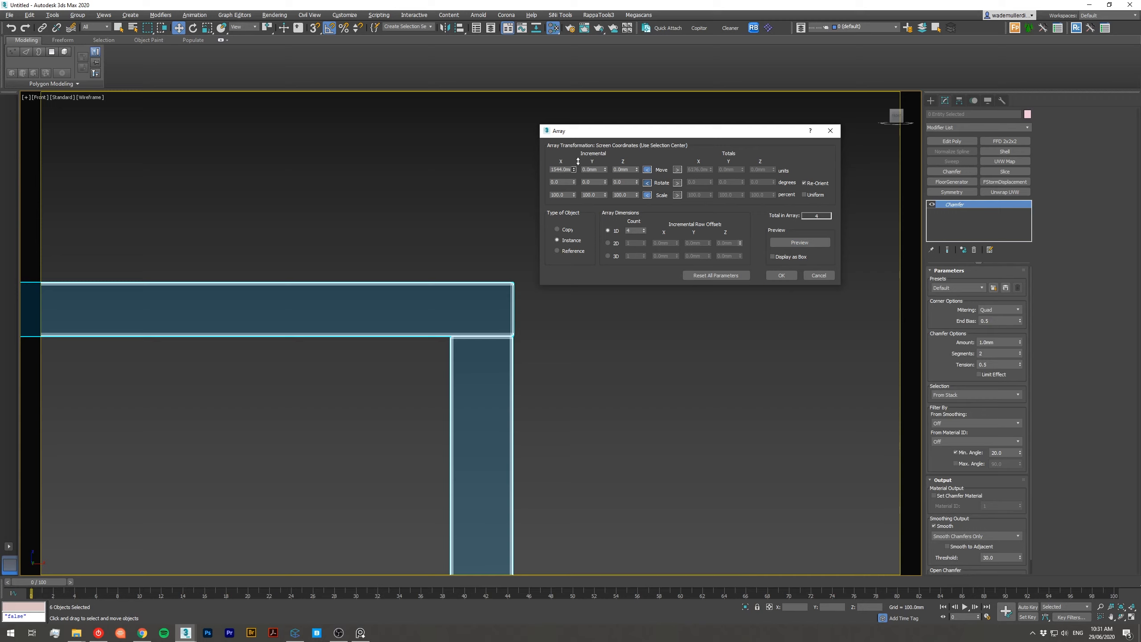
pyautogui.moveTo(579, 182); pyautogui.dragTo(578, 183)
pyautogui.click(804, 242)
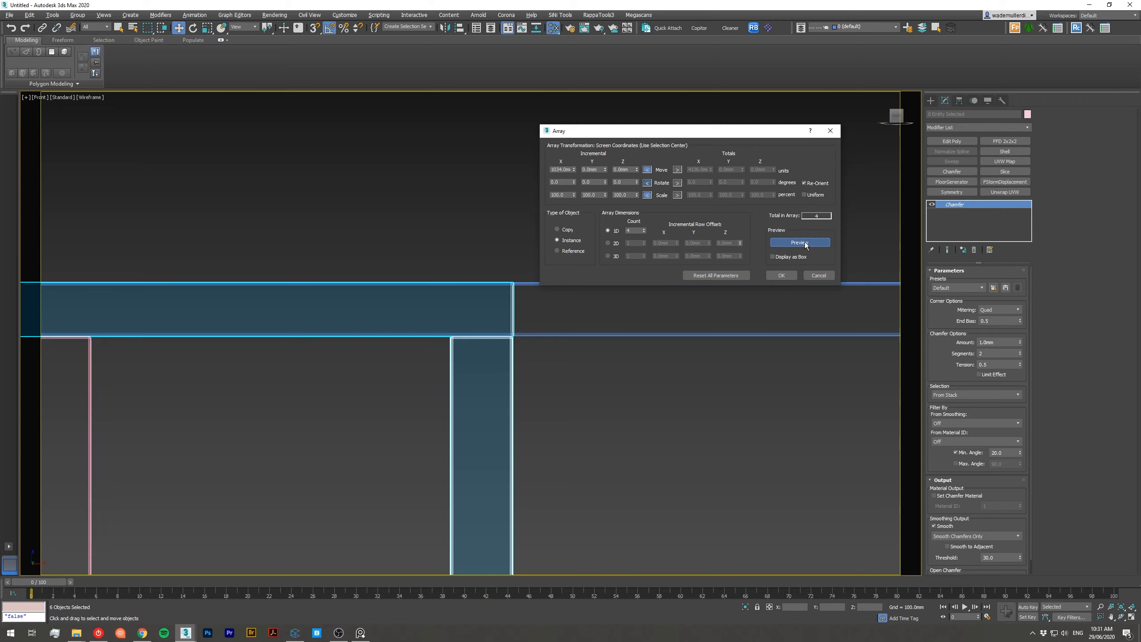
pyautogui.moveTo(575, 171); pyautogui.dragTo(576, 170)
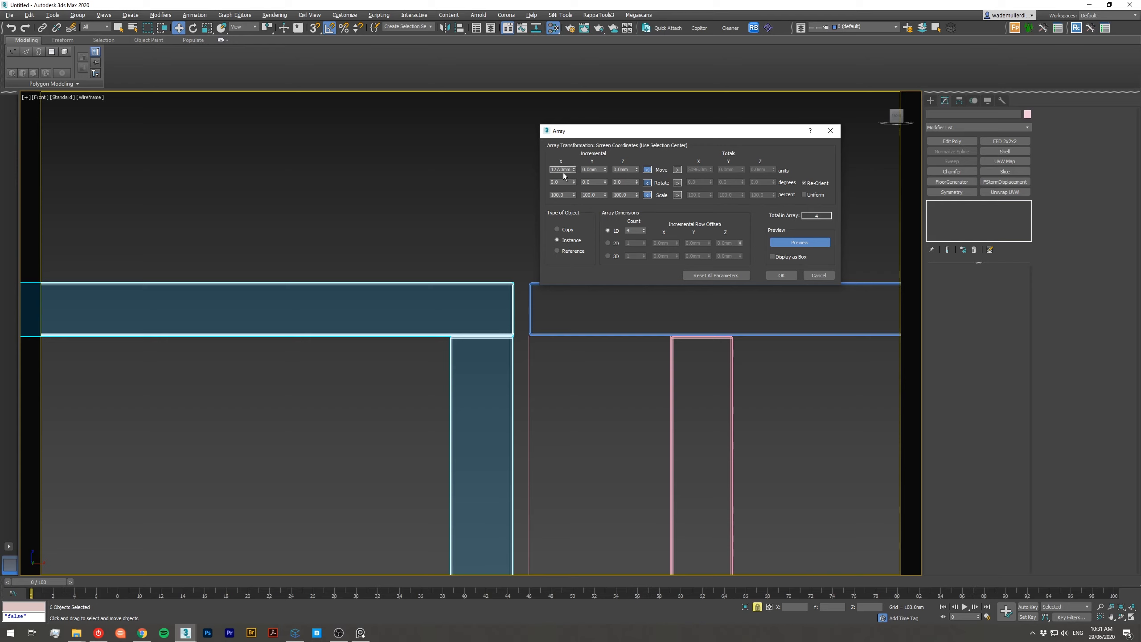
pyautogui.press('Return')
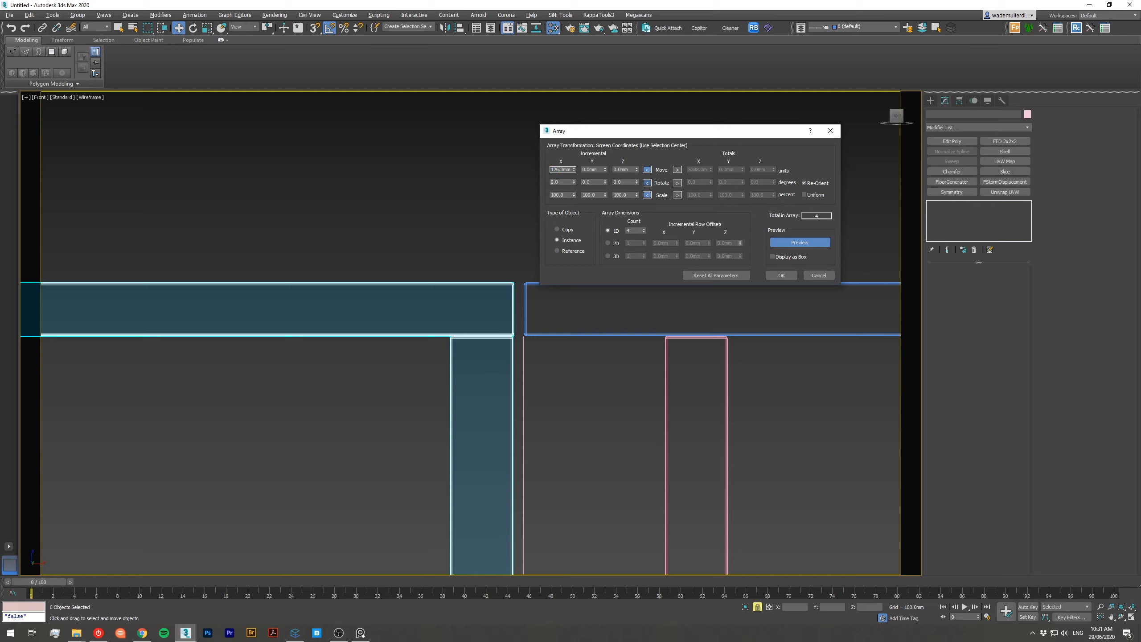
pyautogui.click(791, 278)
pyautogui.click(441, 193)
pyautogui.scroll(-6, 557, 266)
pyautogui.press('F3')
pyautogui.moveTo(676, 415); pyautogui.dragTo(584, 308, button='middle')
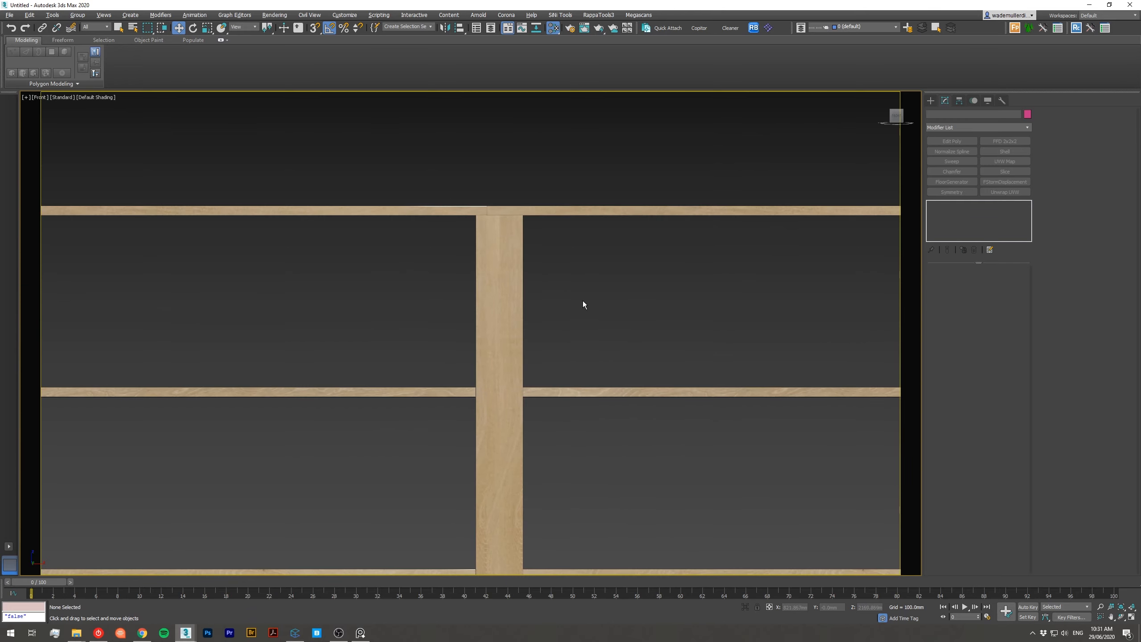
# Start an FStorm real-time render of the four-bay bookcase in an angled perspective view, and place its window clear of the model
pyautogui.press('p')
pyautogui.scroll(-5, 615, 342)
pyautogui.keyDown('alt'); pyautogui.moveTo(576, 419); pyautogui.dragTo(503, 297, button='middle'); pyautogui.keyUp('alt')
pyautogui.rightClick(502, 296)
pyautogui.click(531, 302)
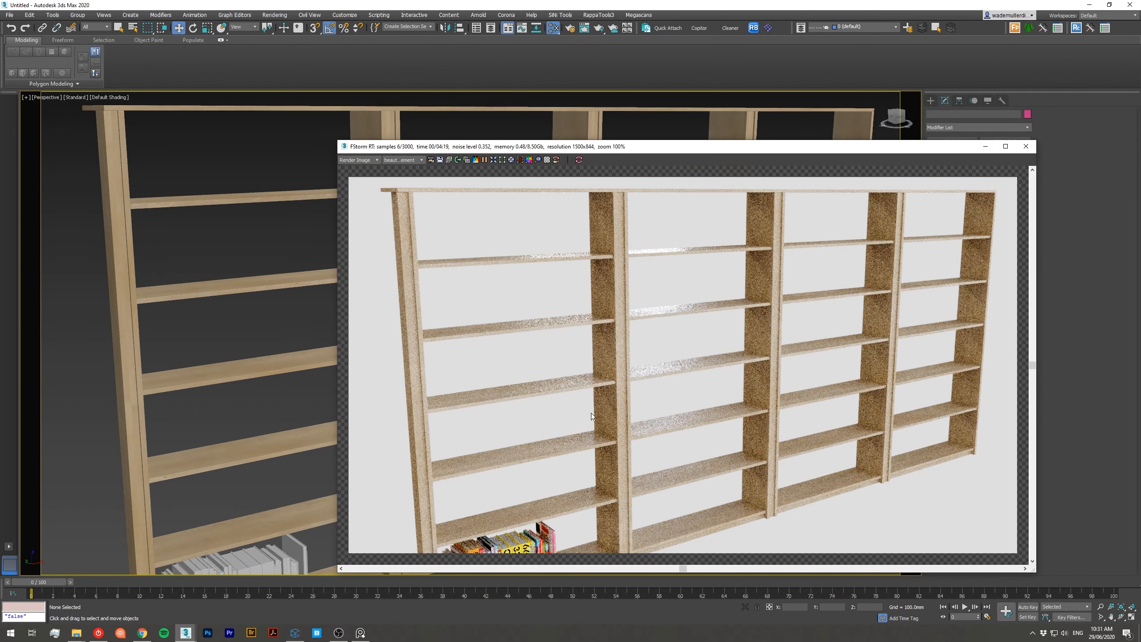
pyautogui.moveTo(815, 144); pyautogui.dragTo(952, 79)
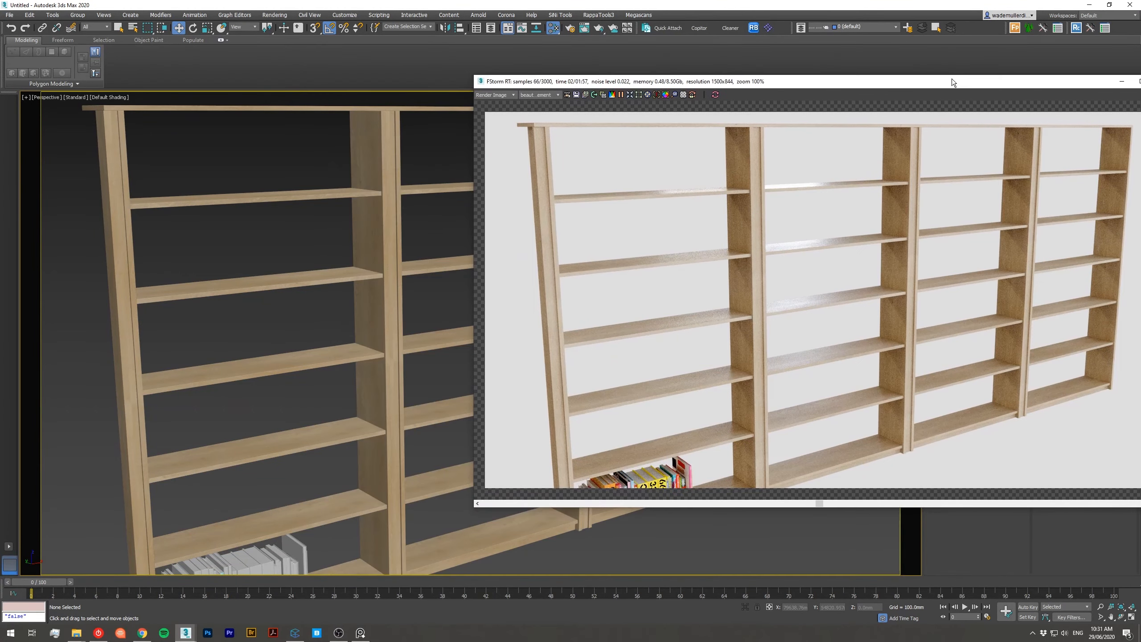
# Examine the uprights, shelves and oak grain of the arrayed bookcase up close from several angles in the real-time render
pyautogui.moveTo(454, 315); pyautogui.dragTo(352, 311, button='middle')
pyautogui.scroll(10, 351, 312)
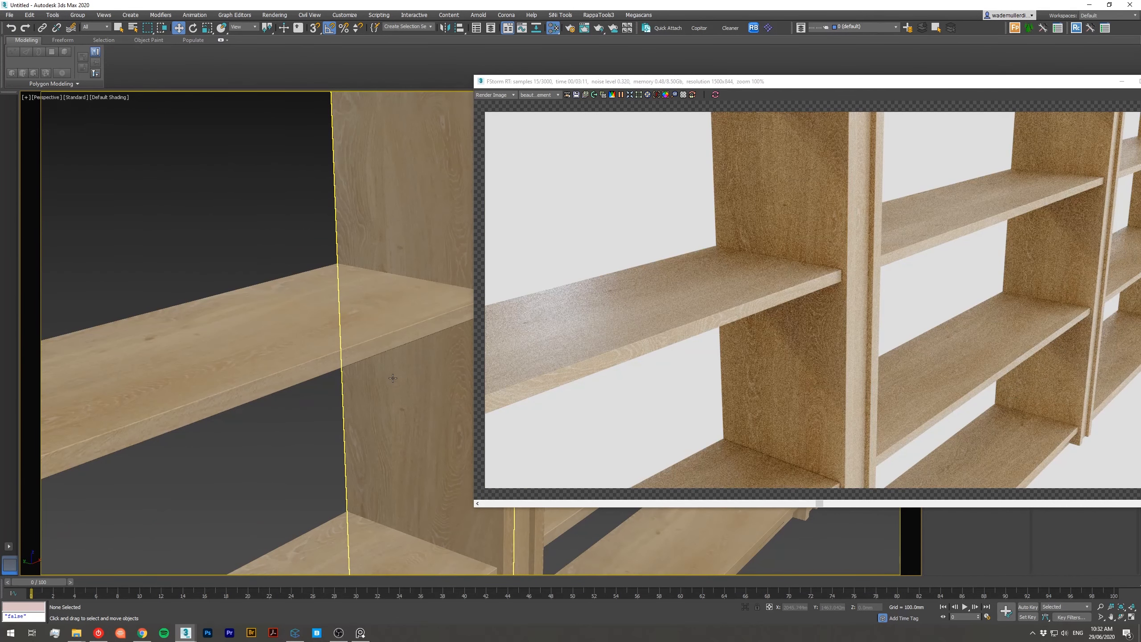
pyautogui.scroll(-3, 396, 376)
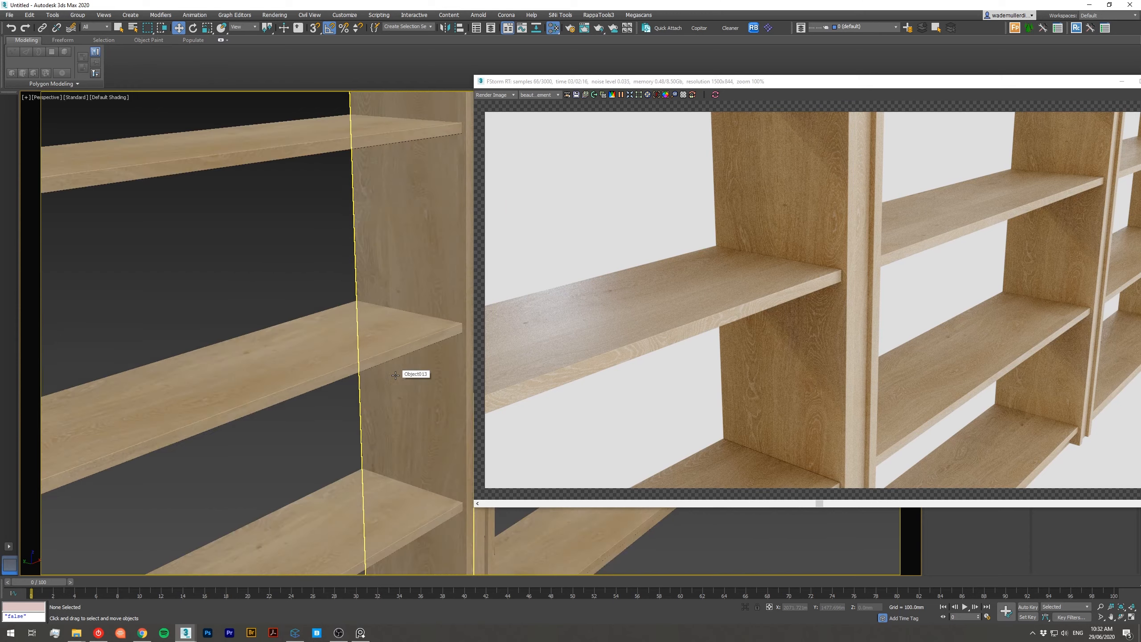
pyautogui.keyDown('alt'); pyautogui.moveTo(395, 376); pyautogui.dragTo(394, 396, button='middle'); pyautogui.keyUp('alt')
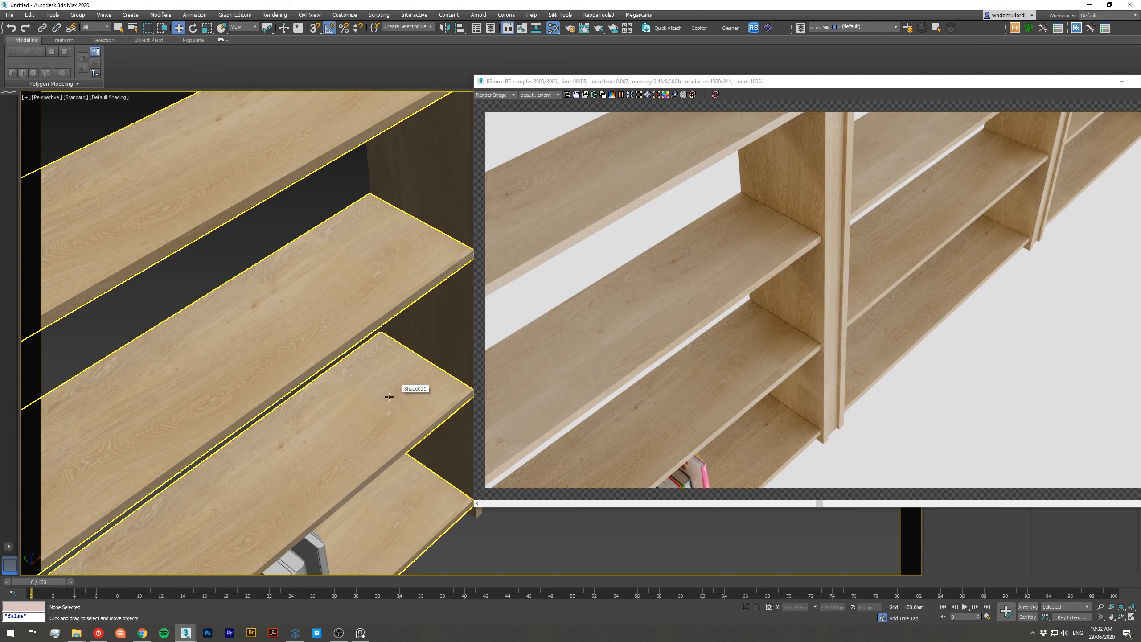
pyautogui.moveTo(301, 298); pyautogui.dragTo(330, 265, button='middle')
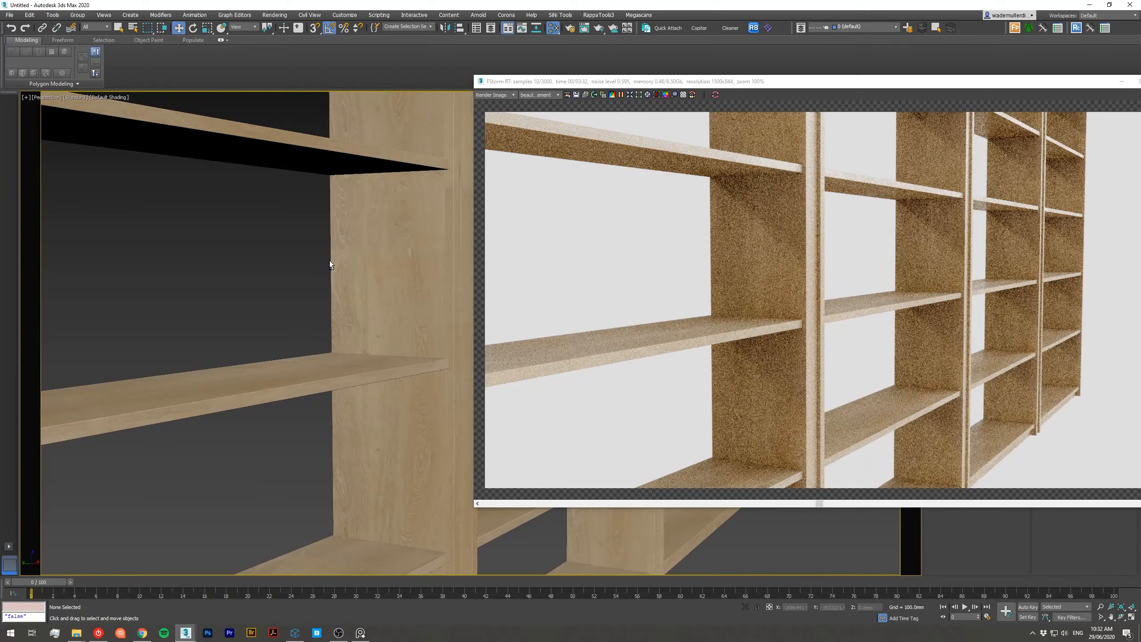
pyautogui.scroll(-7, 330, 261)
pyautogui.keyDown('alt'); pyautogui.moveTo(329, 262); pyautogui.dragTo(387, 278, button='middle'); pyautogui.keyUp('alt')
pyautogui.scroll(10, 388, 283)
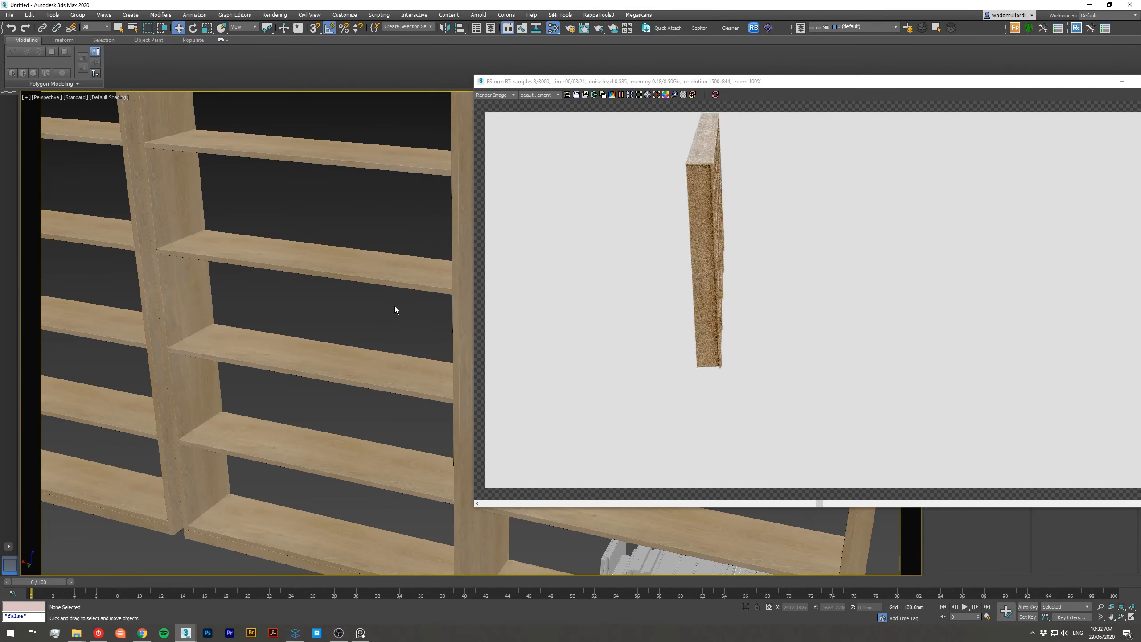
pyautogui.scroll(4, 347, 367)
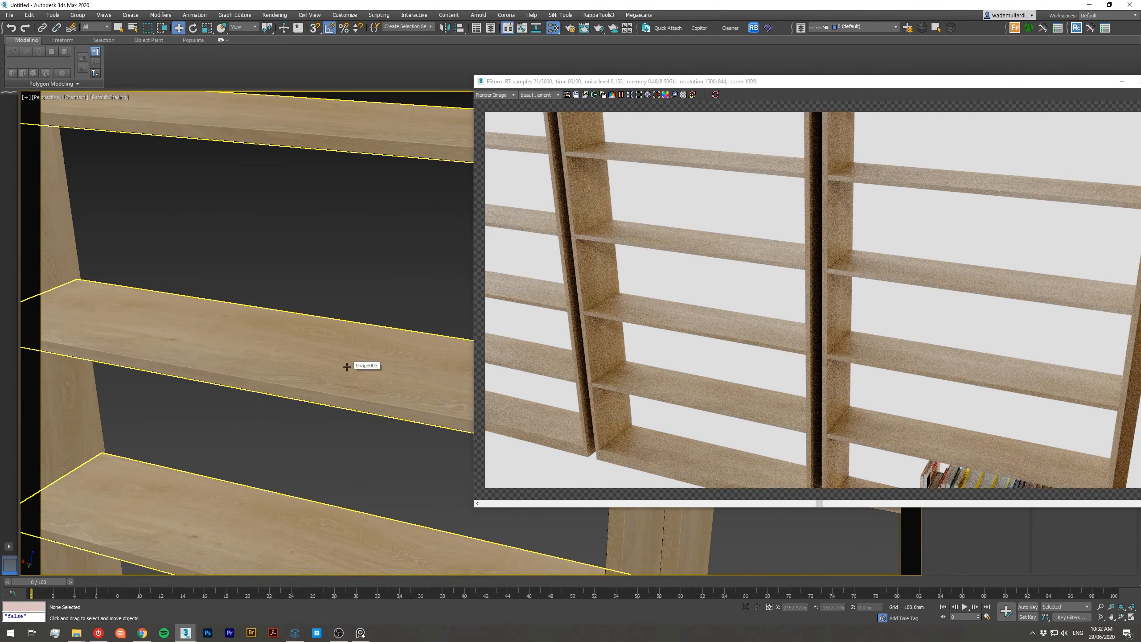
pyautogui.scroll(3, 346, 367)
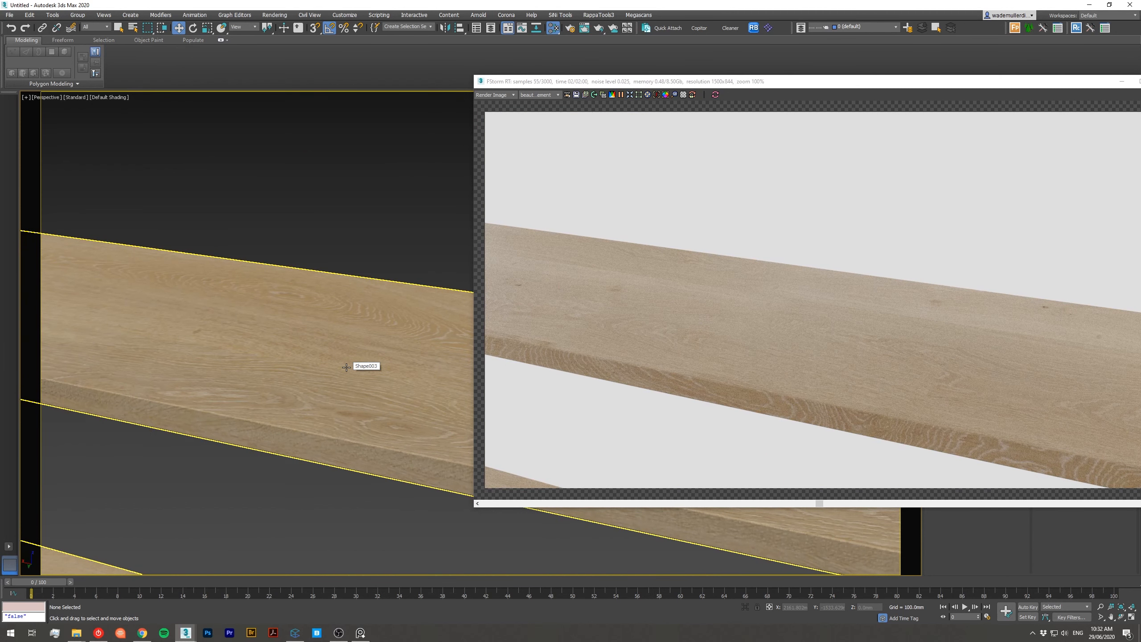
# Close the real-time render window and delete the three arrayed bookcase bays, keeping only the first bay
pyautogui.scroll(-15, 346, 367)
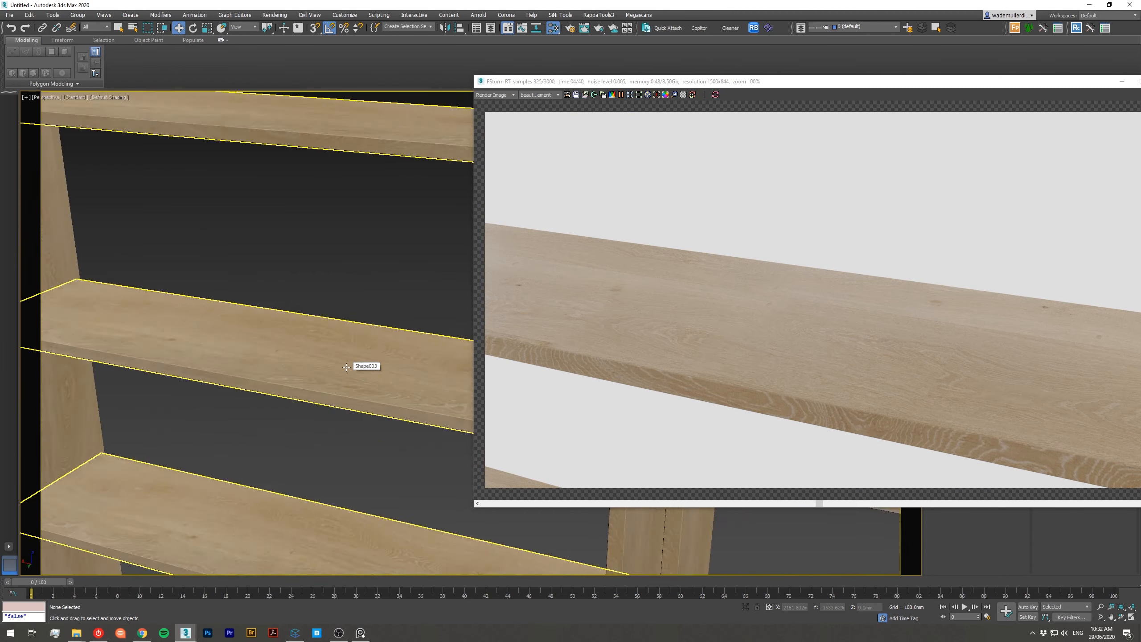
pyautogui.scroll(4, 356, 262)
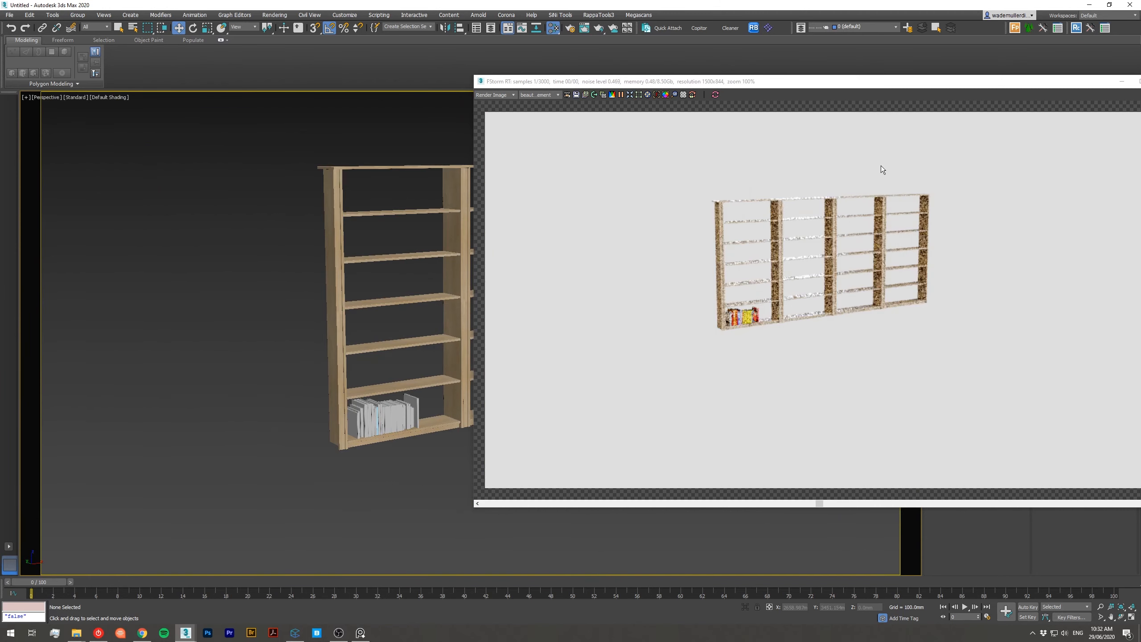
pyautogui.click(1140, 82)
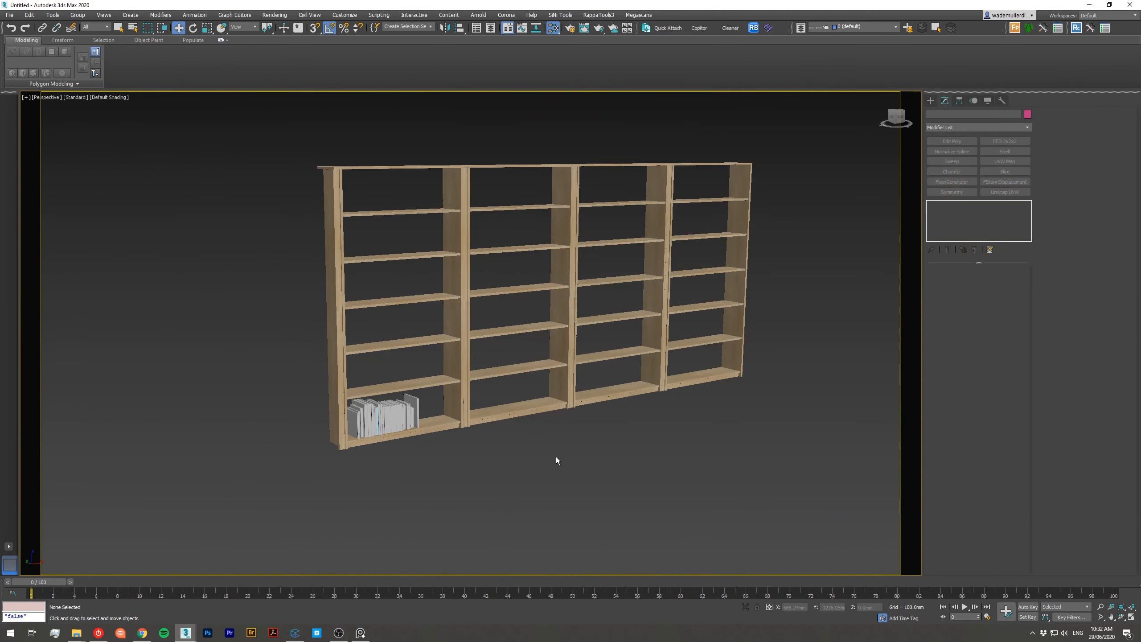
pyautogui.moveTo(780, 479); pyautogui.dragTo(779, 478)
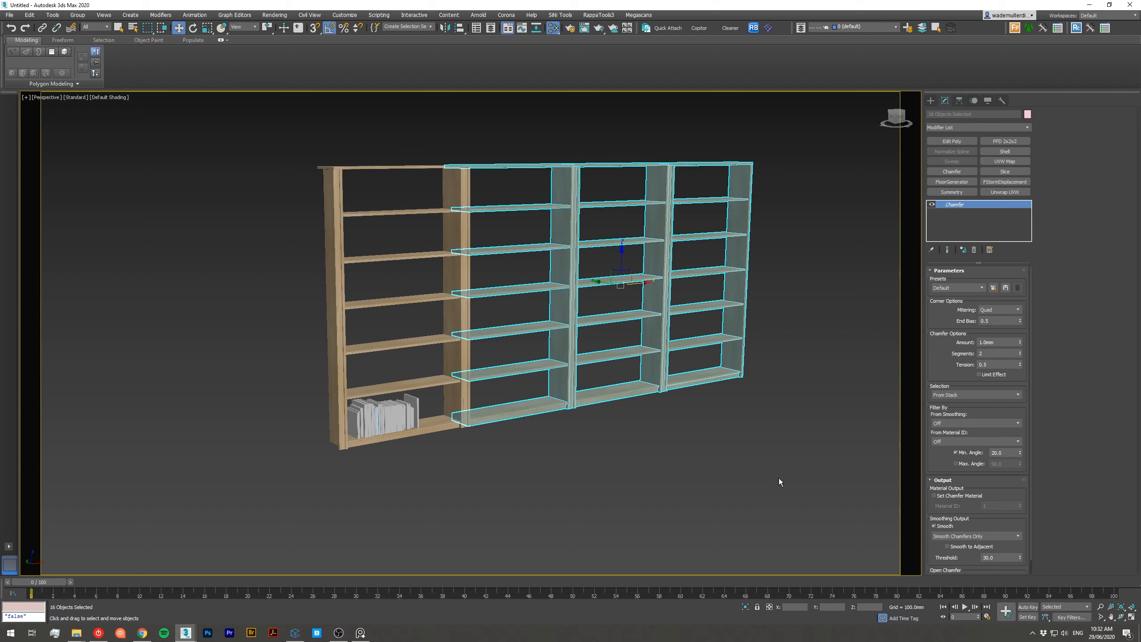
pyautogui.press('Delete')
# Delete the two upright strips at the right end of the remaining bookcase bay
pyautogui.scroll(5, 403, 175)
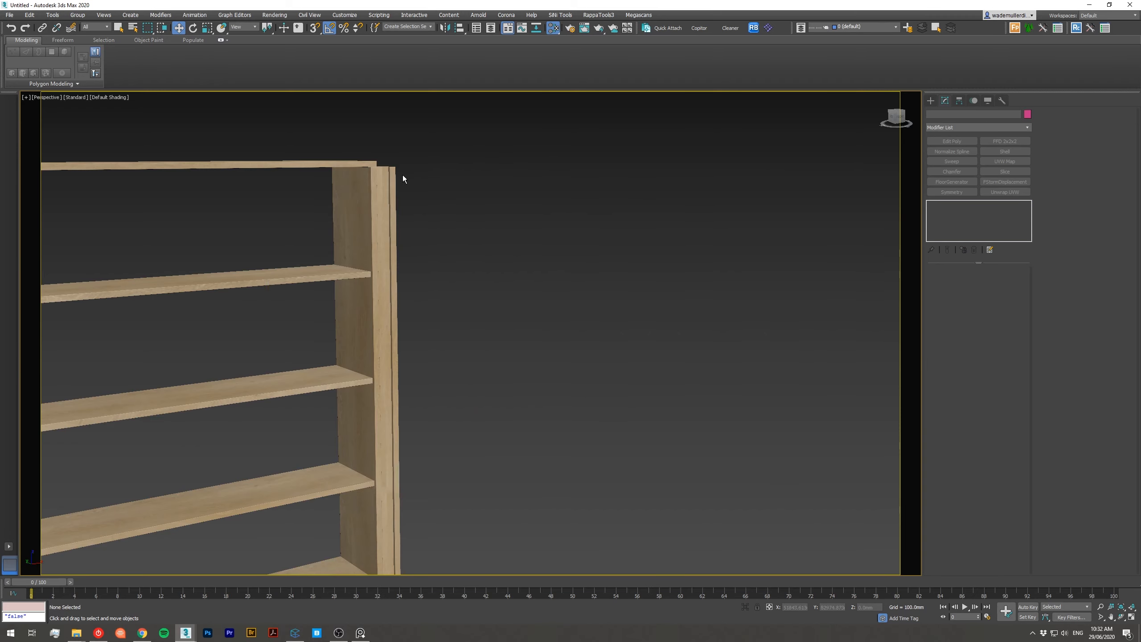
pyautogui.click(394, 175)
pyautogui.keyDown('alt'); pyautogui.moveTo(412, 210); pyautogui.dragTo(398, 226, button='middle'); pyautogui.keyUp('alt')
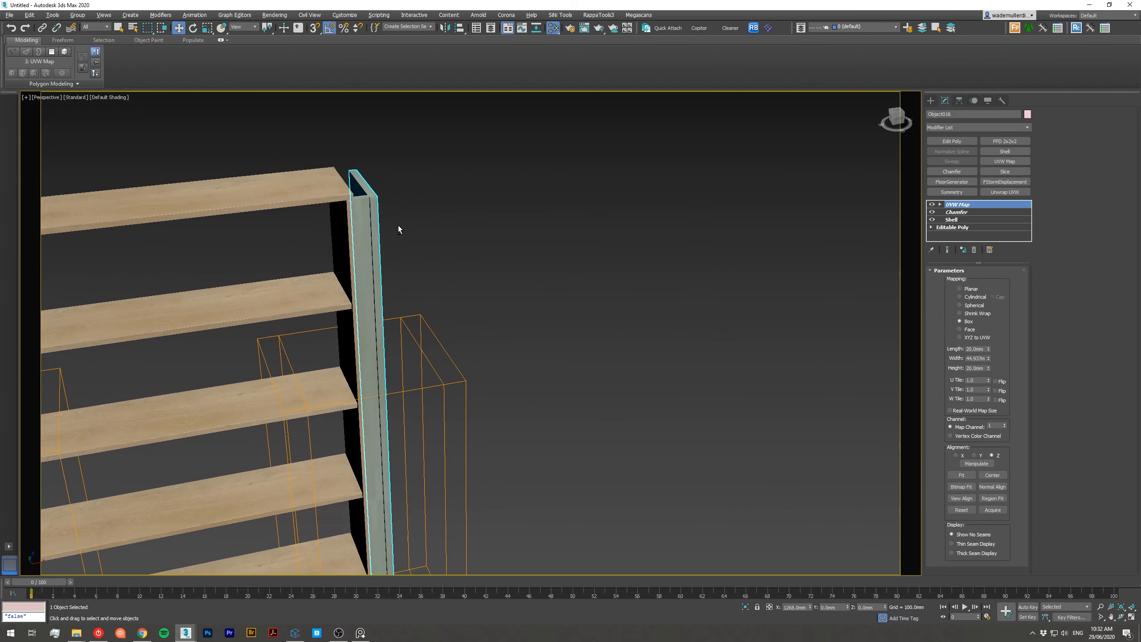
pyautogui.scroll(3, 398, 226)
pyautogui.press('Delete')
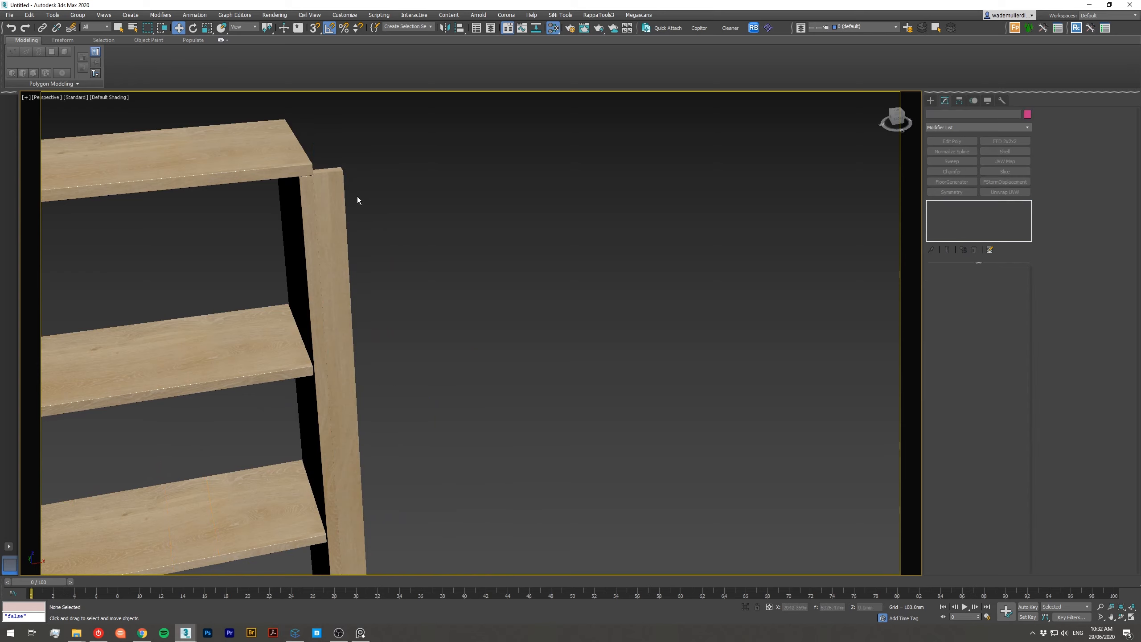
pyautogui.click(338, 189)
pyautogui.press('Delete')
# Delete the row of books from the bottom shelf of the bookcase
pyautogui.scroll(-8, 352, 177)
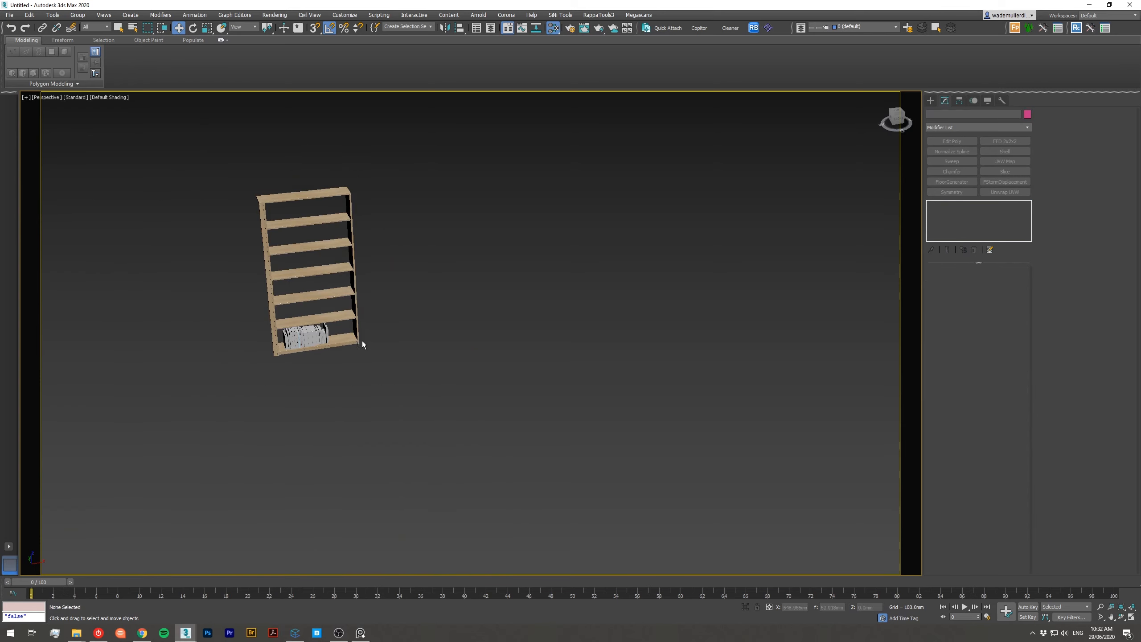
pyautogui.moveTo(364, 343); pyautogui.dragTo(404, 326, button='middle')
pyautogui.click(350, 311)
pyautogui.press('Delete')
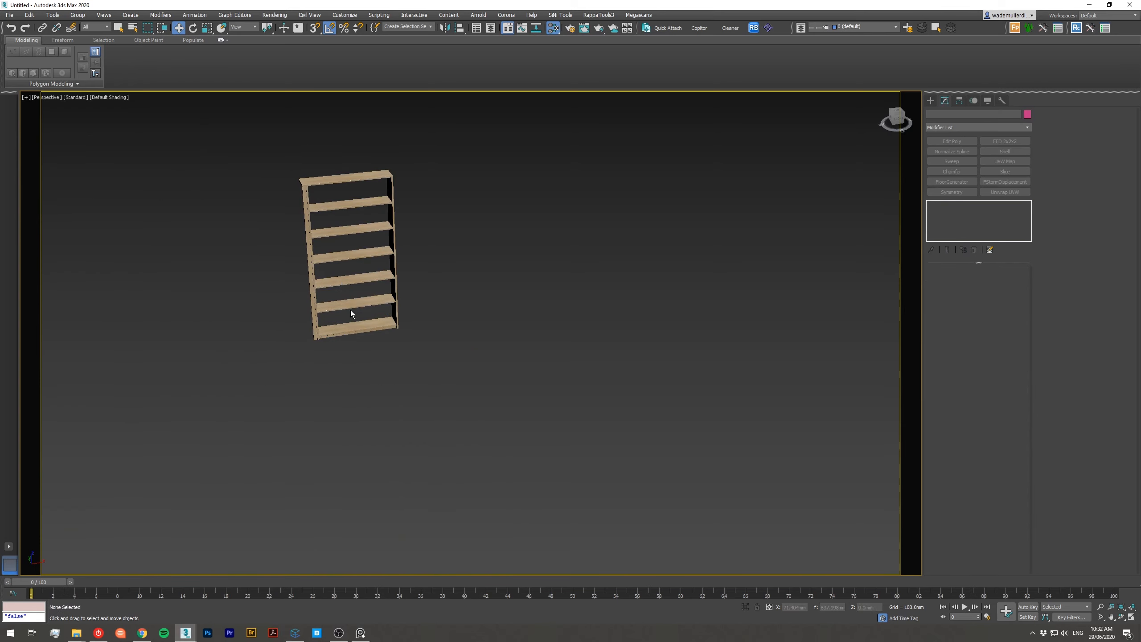
# Convert all remaining bookcase parts to Editable Poly
pyautogui.scroll(6, 331, 320)
pyautogui.hotkey('ctrl', 'a')
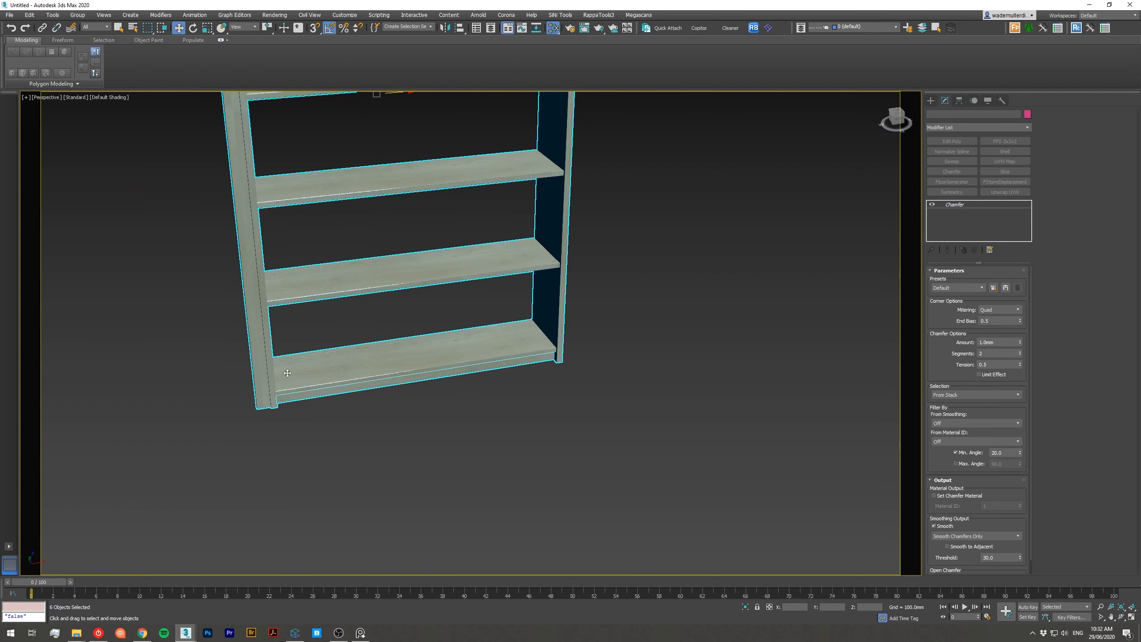
pyautogui.rightClick(430, 294)
pyautogui.moveTo(508, 401)
pyautogui.click(552, 405)
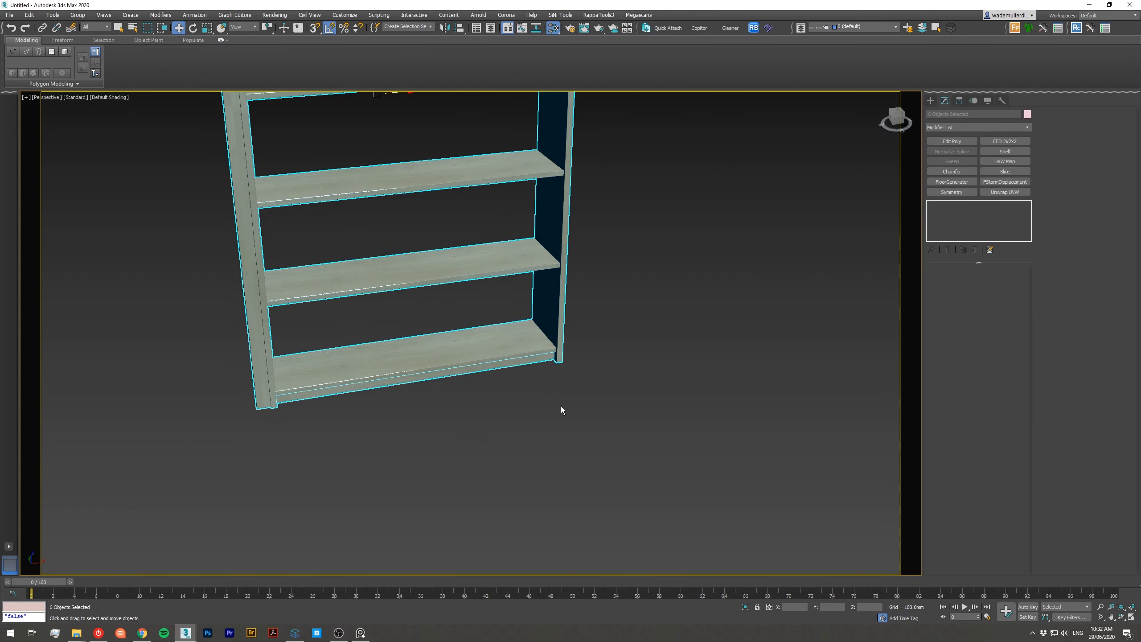
# Attach all other bookcase parts to the left upright strip so the bay is a single object
pyautogui.click(254, 388)
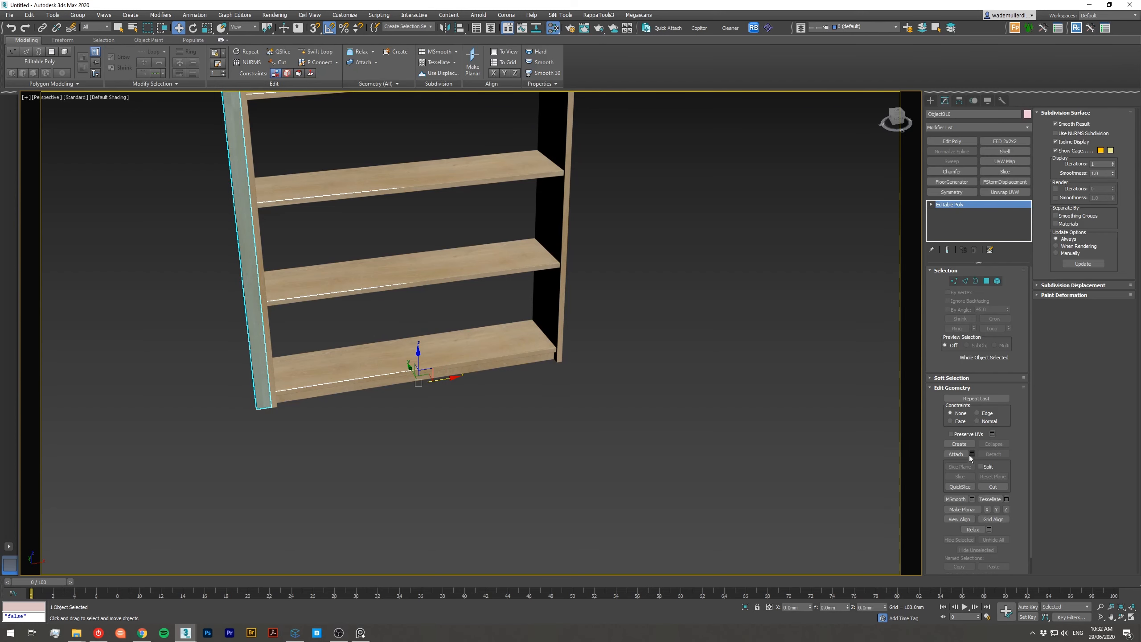
pyautogui.click(971, 453)
pyautogui.hotkey('ctrl', 'a')
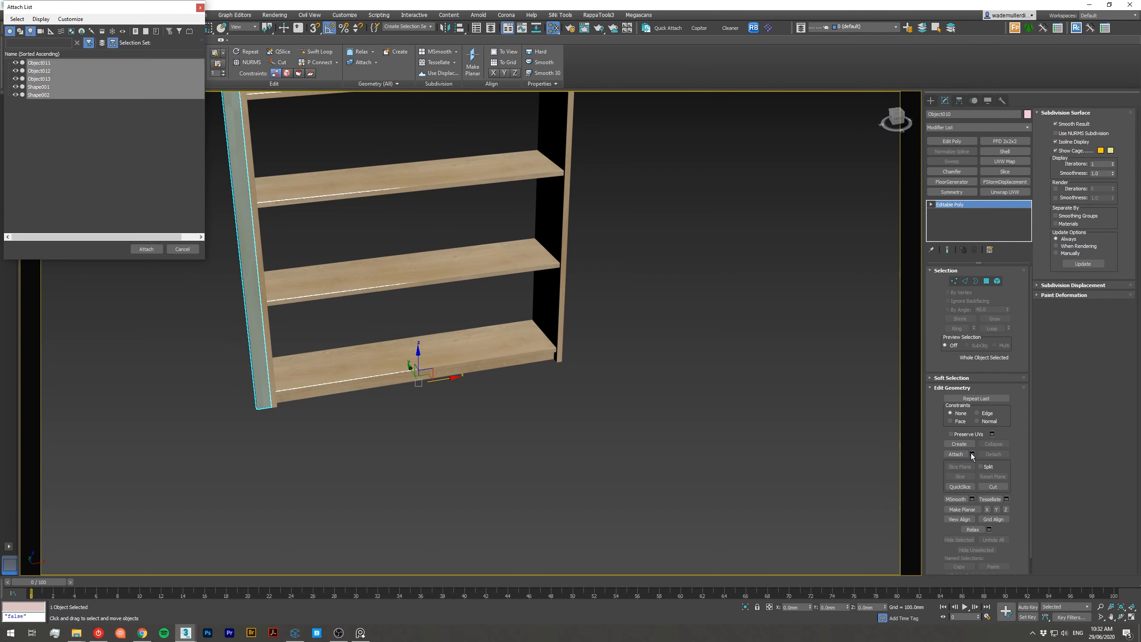
pyautogui.press('Return')
# Copy the attached bookcase into slot 1 of Copitor for use in the library scene
pyautogui.moveTo(602, 246); pyautogui.dragTo(591, 403, button='middle')
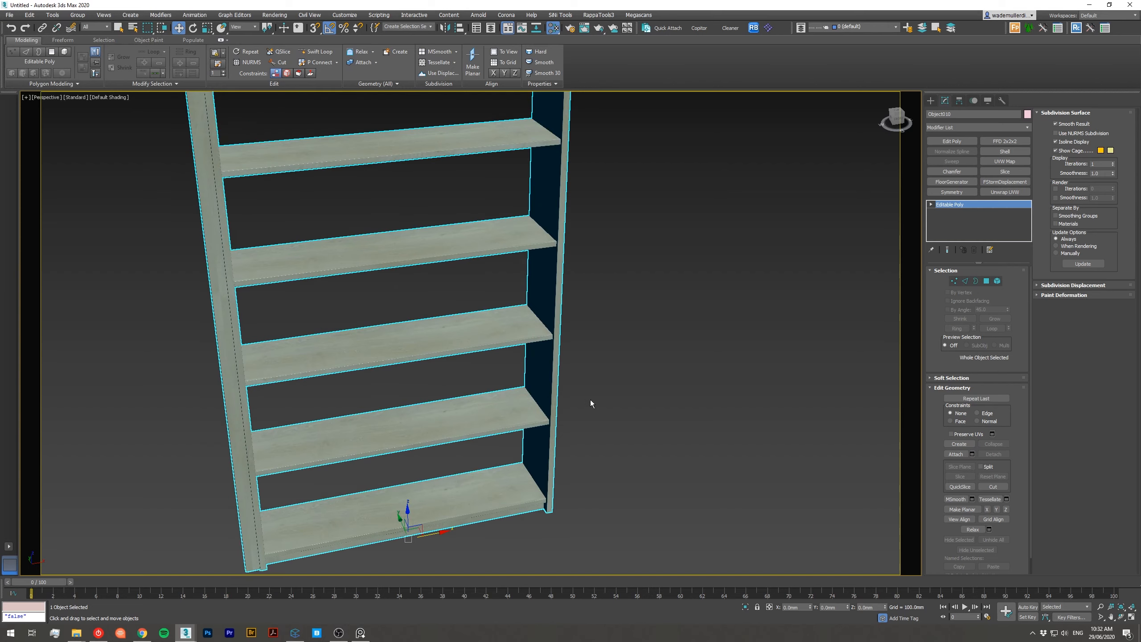
pyautogui.keyDown('alt'); pyautogui.moveTo(475, 348); pyautogui.dragTo(499, 331, button='middle'); pyautogui.keyUp('alt')
pyautogui.scroll(-3, 485, 341)
pyautogui.scroll(-3, 504, 298)
pyautogui.scroll(3, 524, 340)
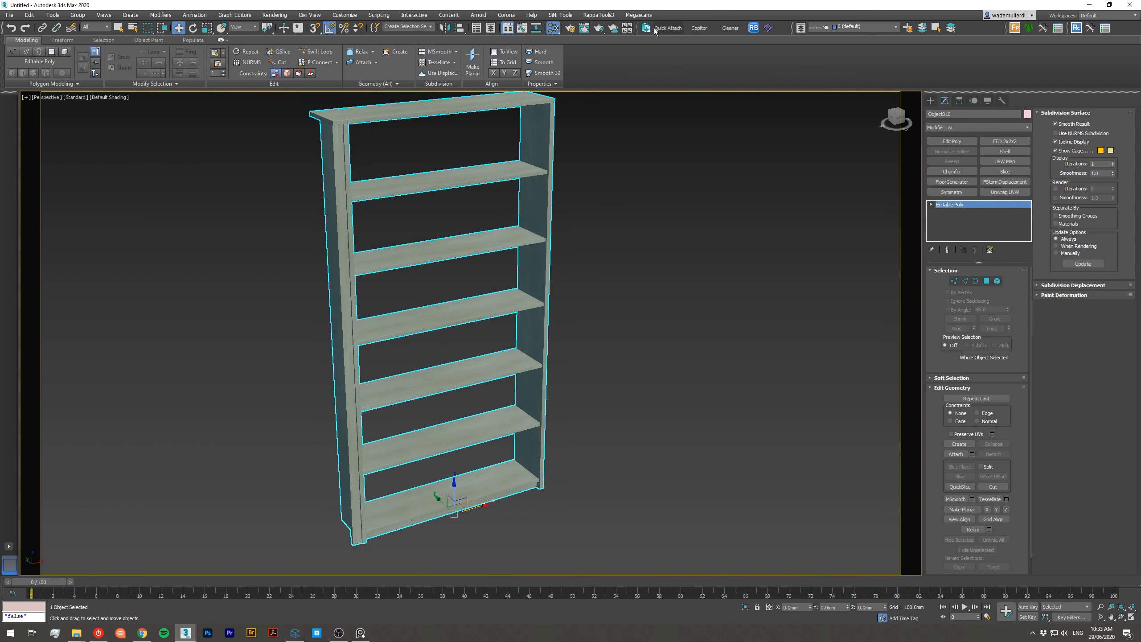
pyautogui.click(698, 28)
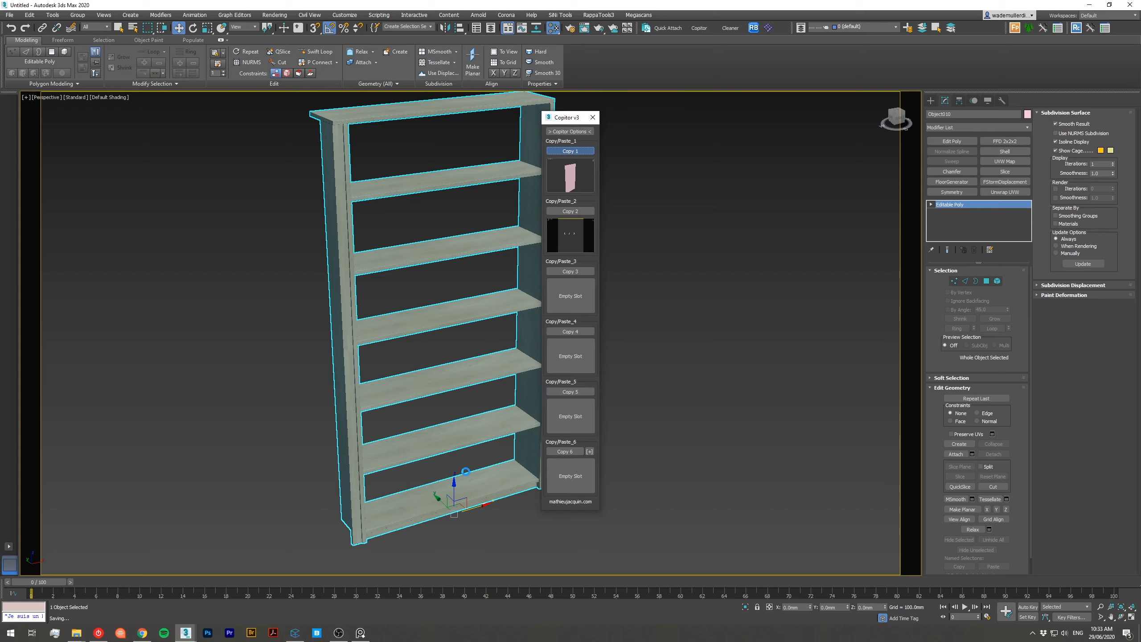
pyautogui.click(338, 633)
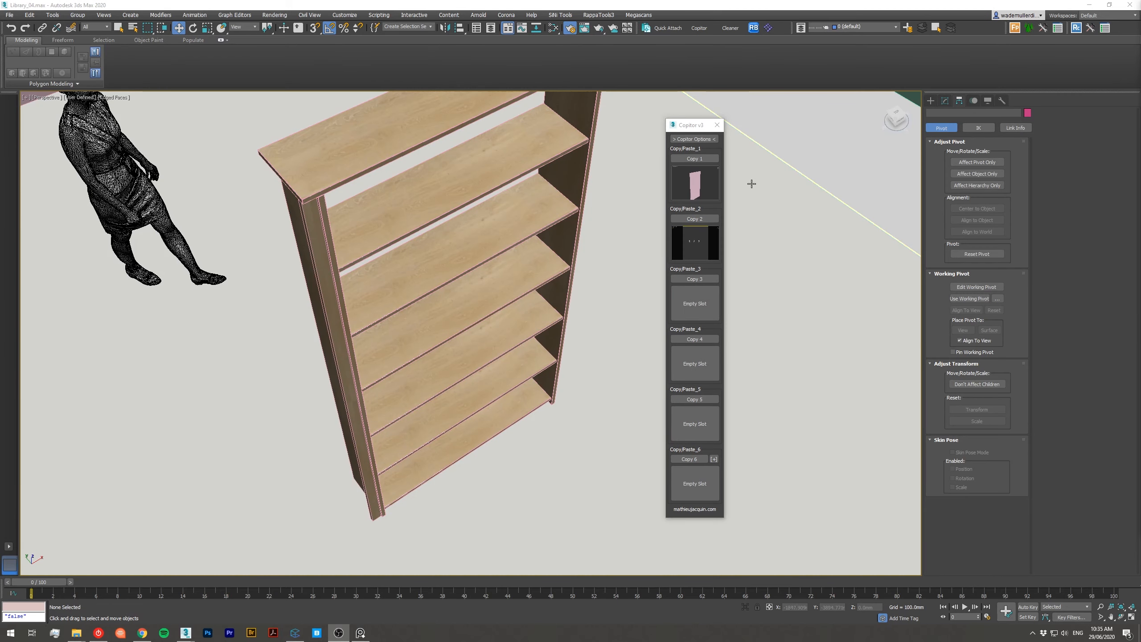
# Delete the seven green placeholder blocks under the balcony in the library room
pyautogui.click(506, 222)
pyautogui.press('z')
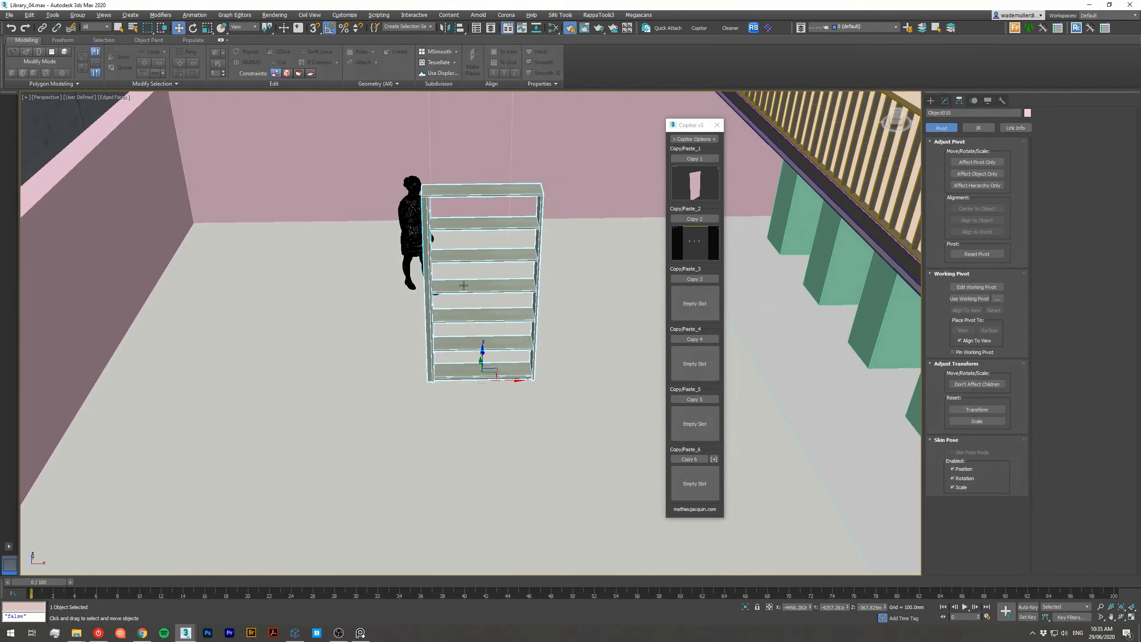
pyautogui.keyDown('alt'); pyautogui.moveTo(464, 285); pyautogui.dragTo(433, 303, button='middle'); pyautogui.keyUp('alt')
pyautogui.scroll(-8, 466, 268)
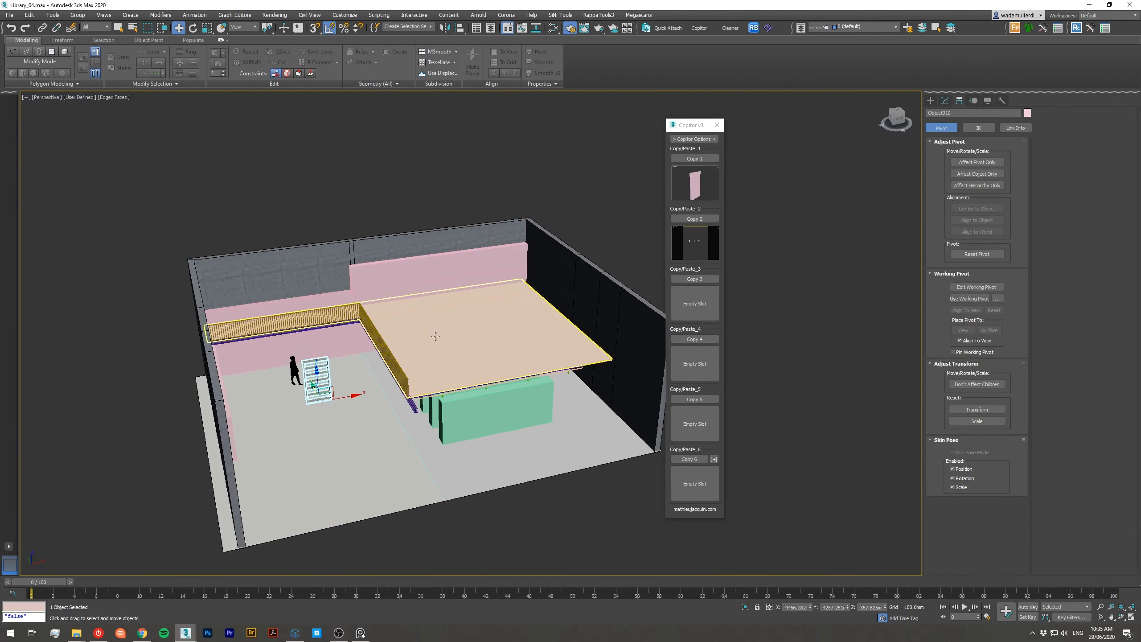
pyautogui.rightClick(483, 407)
pyautogui.click(521, 425)
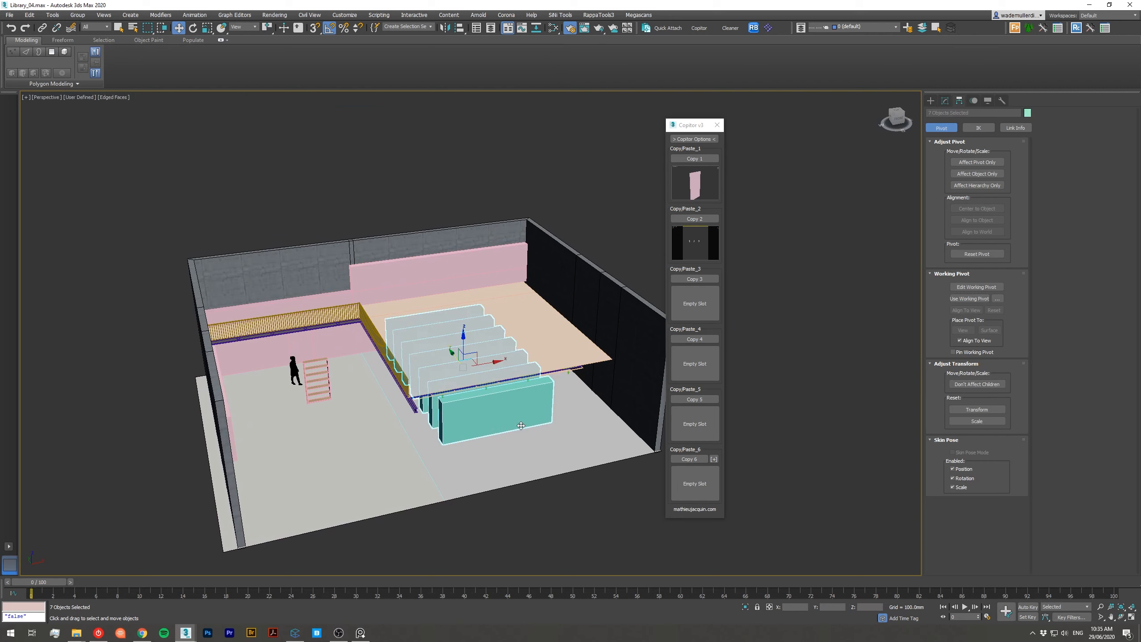
pyautogui.press('Delete')
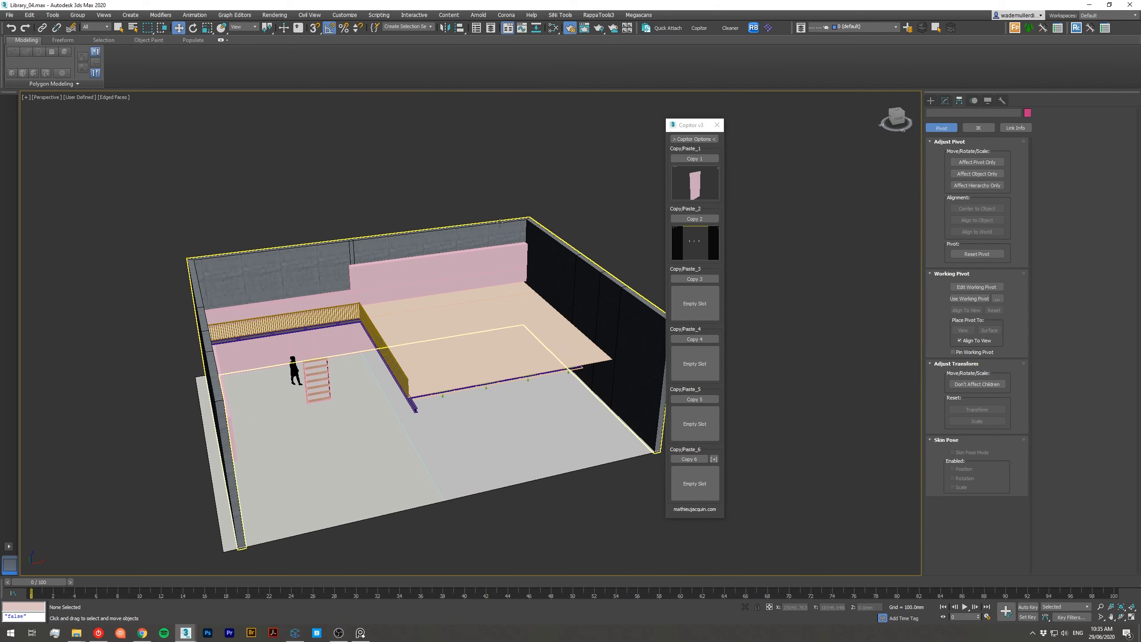
# Hide the Balcony layer in the Layer Explorer and close the explorer
pyautogui.click(801, 28)
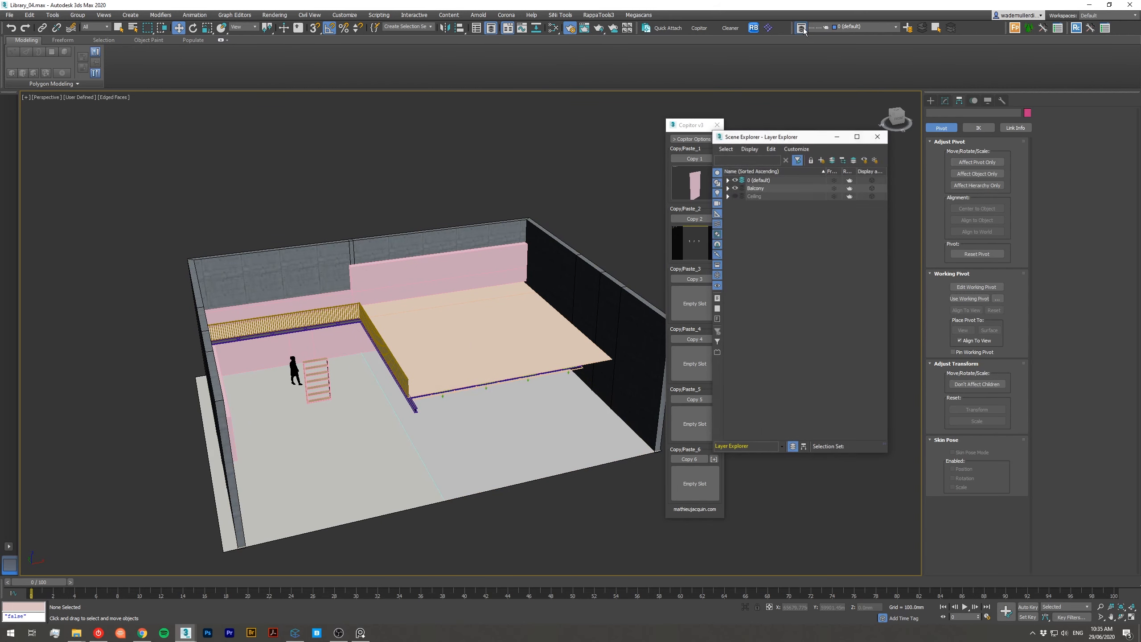
pyautogui.click(736, 189)
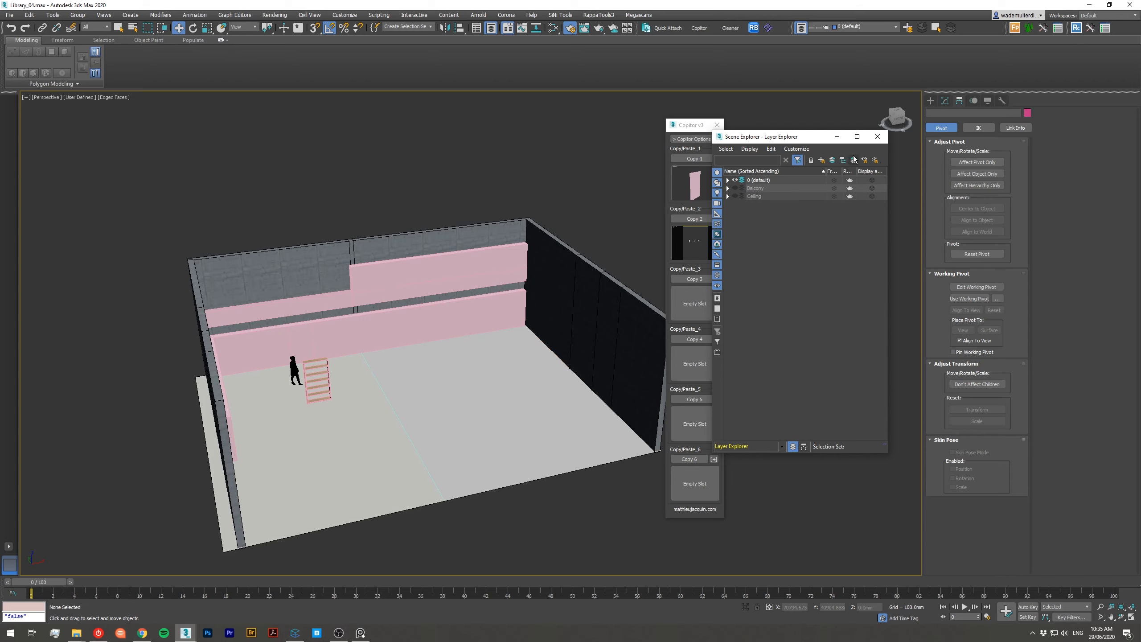
pyautogui.click(879, 137)
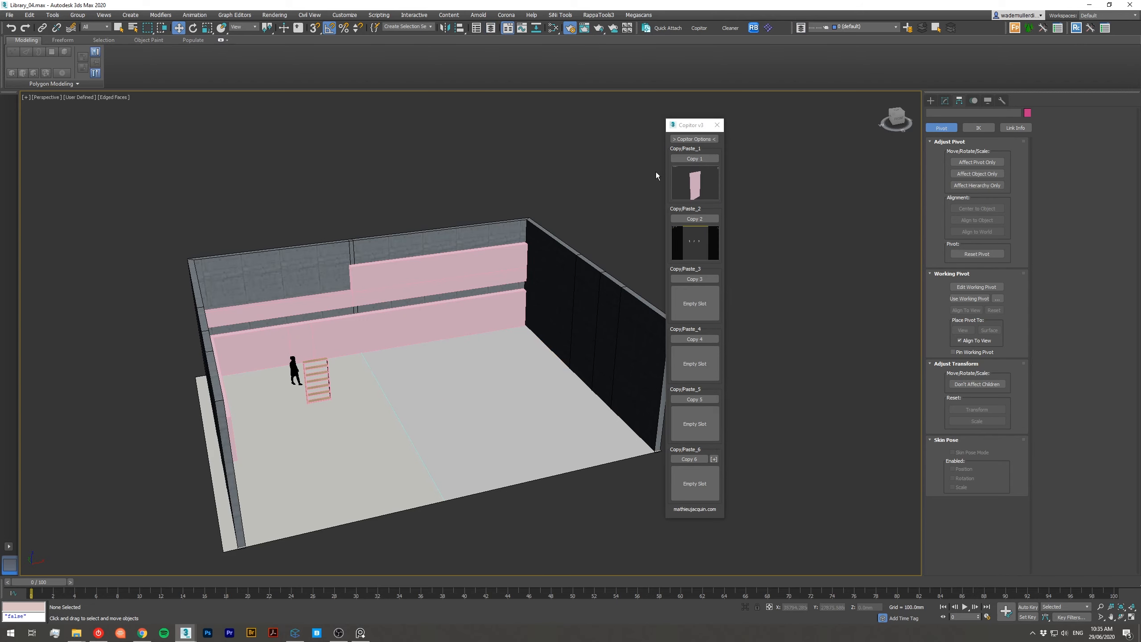
# Delete the upper and lower pink placeholder blocks along the walls and the small group left at the back wall
pyautogui.click(312, 391)
pyautogui.keyDown('alt'); pyautogui.moveTo(315, 392); pyautogui.dragTo(454, 458, button='middle'); pyautogui.keyUp('alt')
pyautogui.scroll(3, 429, 416)
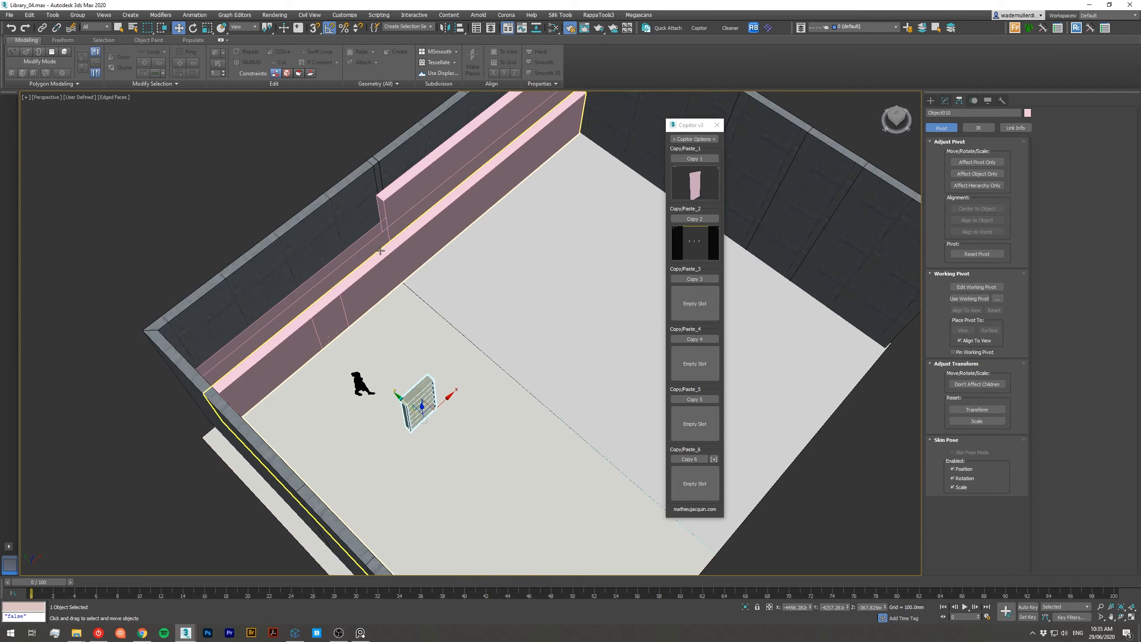
pyautogui.click(387, 236)
pyautogui.press('Delete')
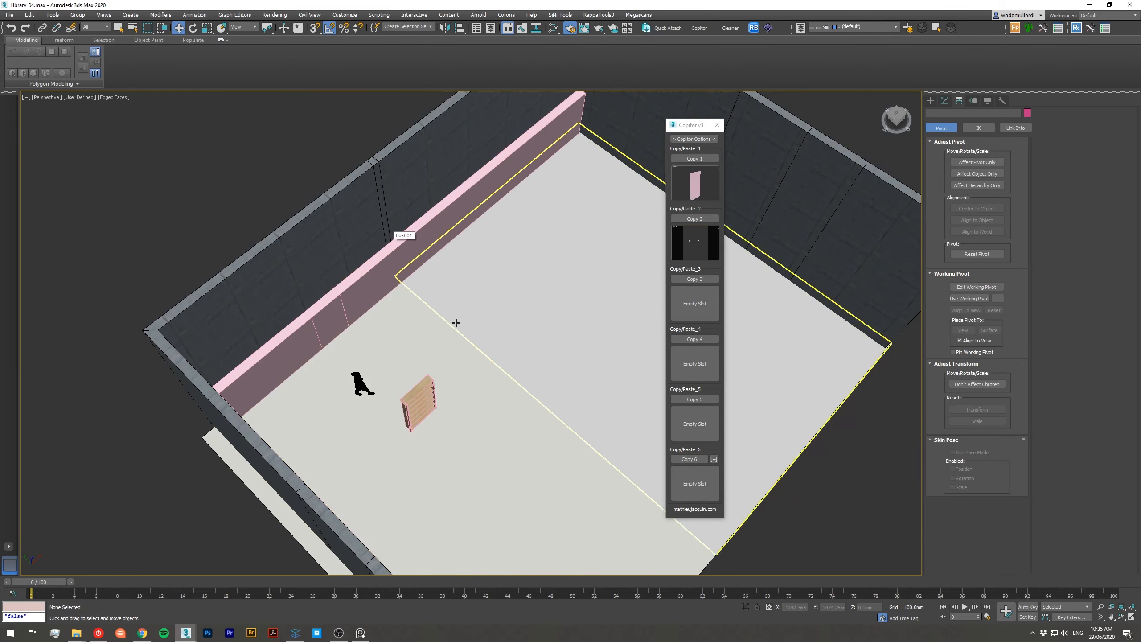
pyautogui.click(421, 402)
pyautogui.click(348, 289)
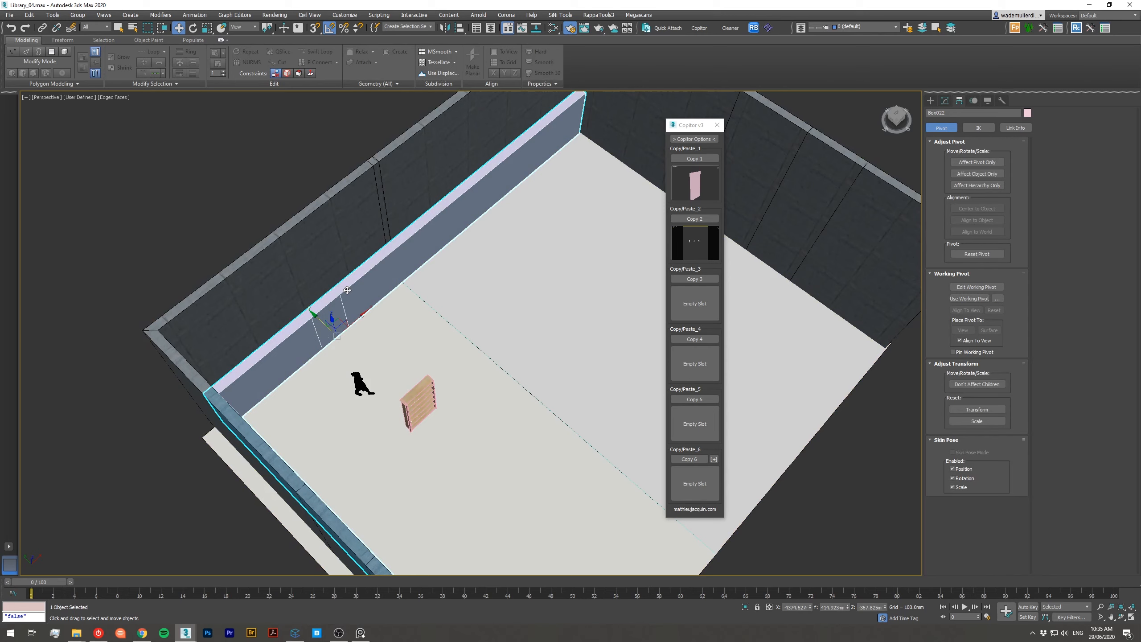
pyautogui.press('Delete')
pyautogui.click(332, 338)
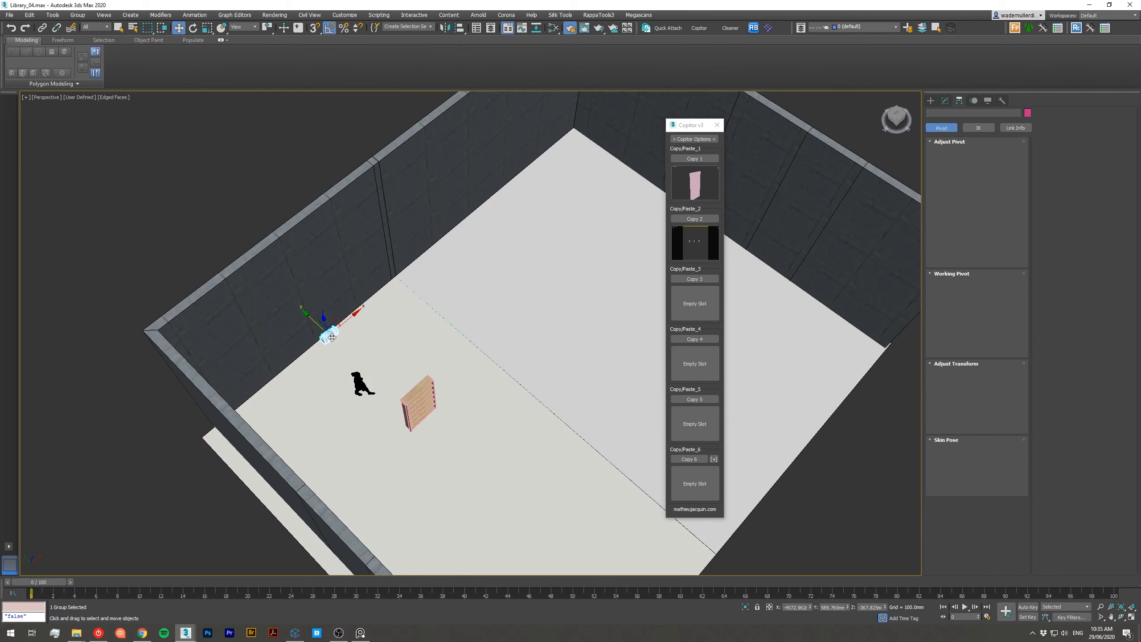
pyautogui.press('Delete')
# Move the bookcase across the floor to the back wall, lining it up with the wall in the top view
pyautogui.click(422, 395)
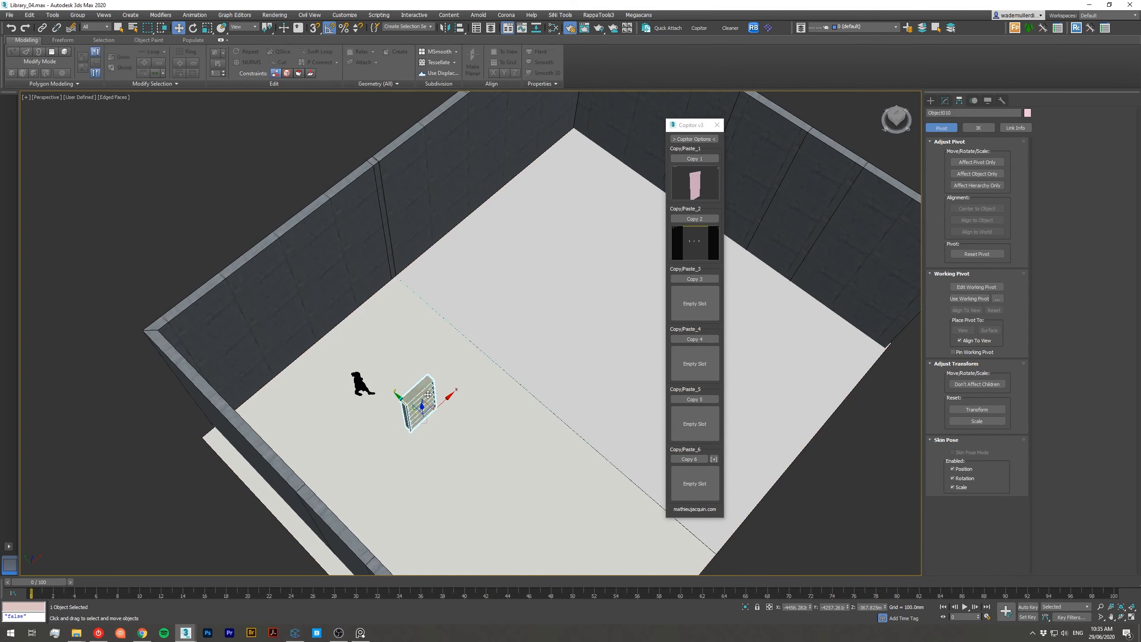
pyautogui.moveTo(406, 406); pyautogui.dragTo(318, 323)
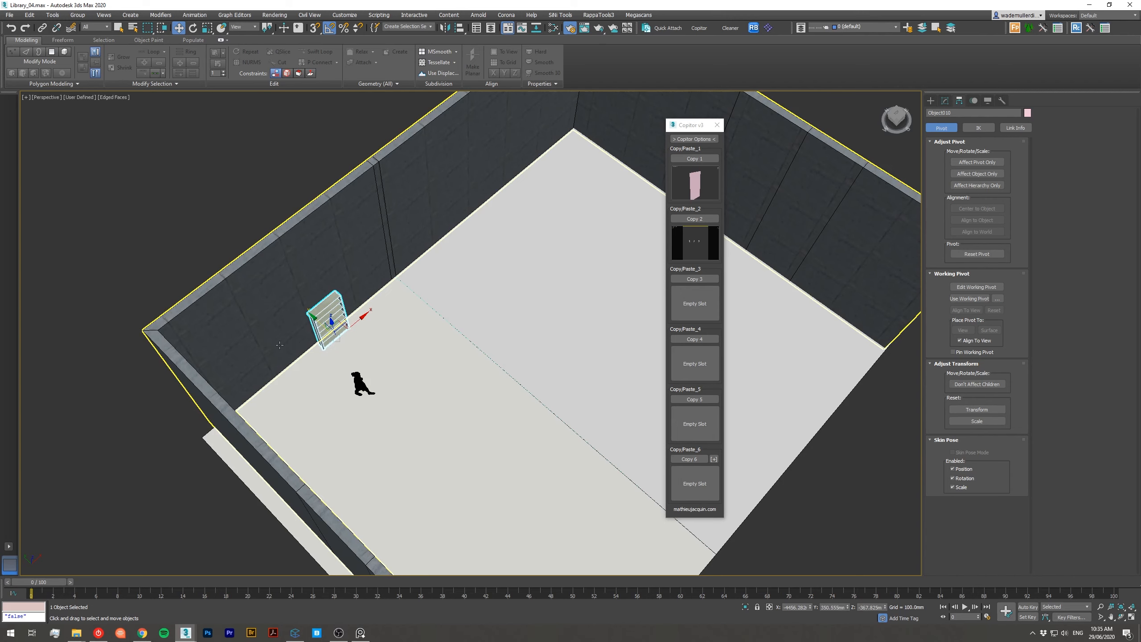
pyautogui.press('t')
pyautogui.press('z')
pyautogui.scroll(-2, 280, 345)
pyautogui.moveTo(420, 363); pyautogui.dragTo(420, 298)
# View the bookcase through the FStorm camera with safe frames shown and edged faces off
pyautogui.press('c')
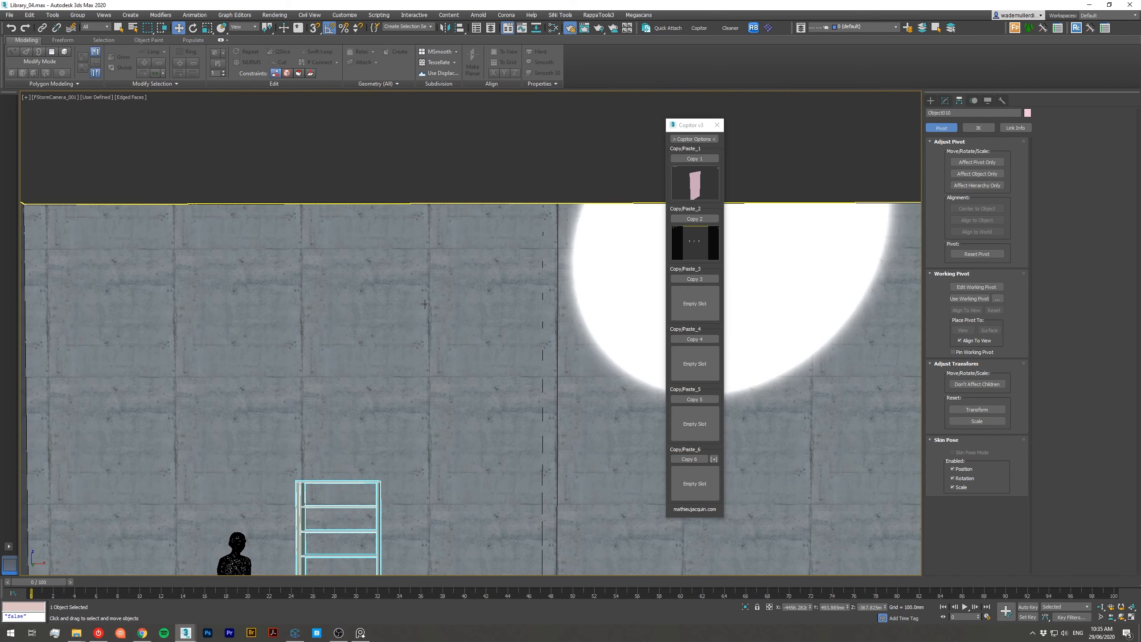
pyautogui.hotkey('shift', 'f')
pyautogui.click(443, 203)
pyautogui.press('F4')
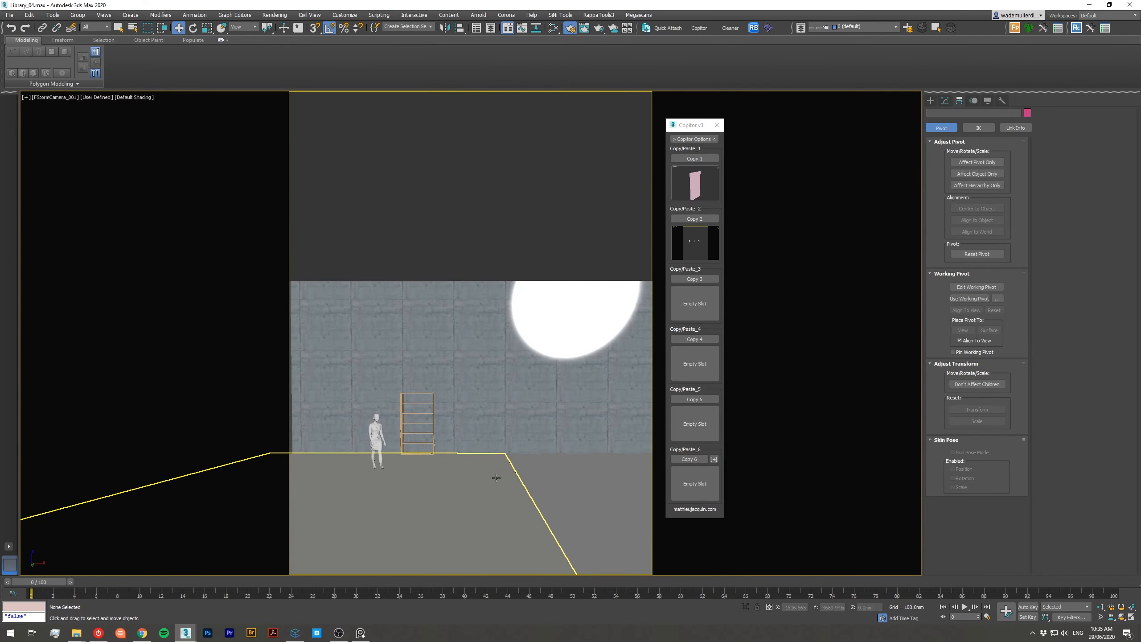
# Close Copitor and, in perspective view, slide the bookcase along the back wall to the room's left corner
pyautogui.click(418, 414)
pyautogui.press('p')
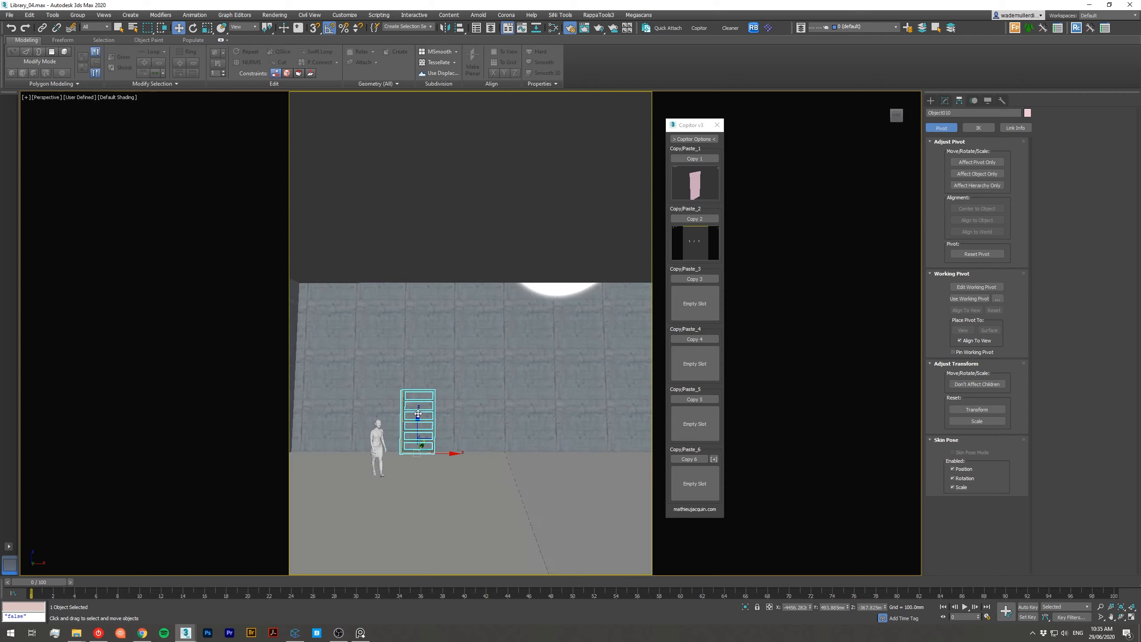
pyautogui.hotkey('shift', 'f')
pyautogui.press('z')
pyautogui.scroll(-5, 419, 414)
pyautogui.keyDown('alt'); pyautogui.moveTo(418, 414); pyautogui.dragTo(477, 508, button='middle'); pyautogui.keyUp('alt')
pyautogui.click(718, 125)
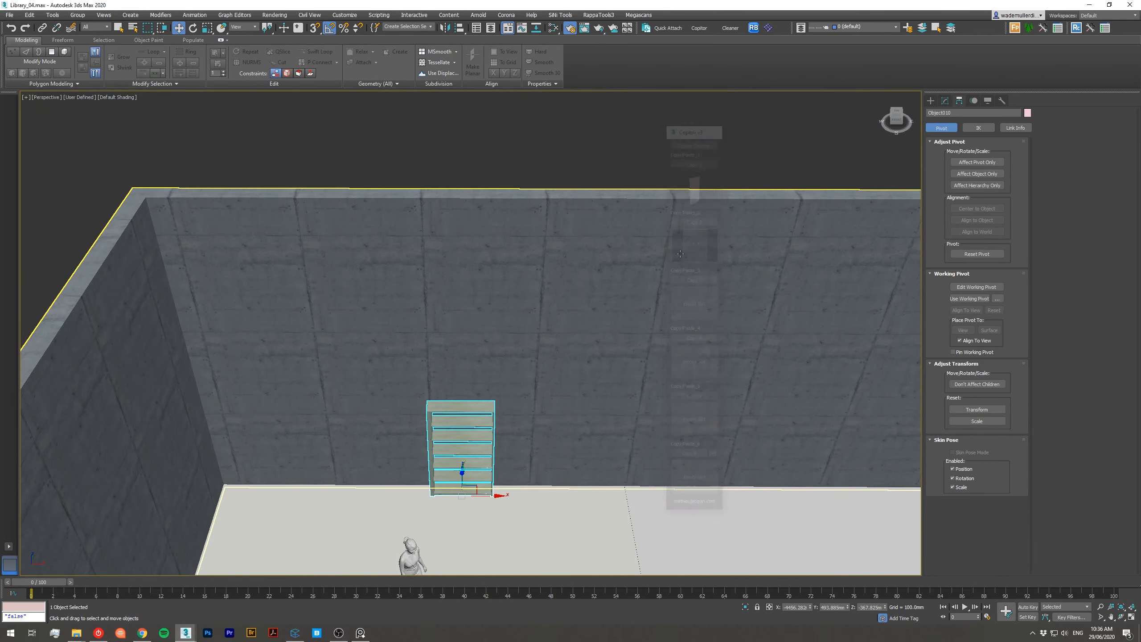
pyautogui.moveTo(488, 496); pyautogui.dragTo(300, 484)
# Clone the bookcase in the top view by rotating a copy 90 degrees for the side wall
pyautogui.press('t')
pyautogui.press('z')
pyautogui.scroll(-3, 467, 420)
pyautogui.press('e')
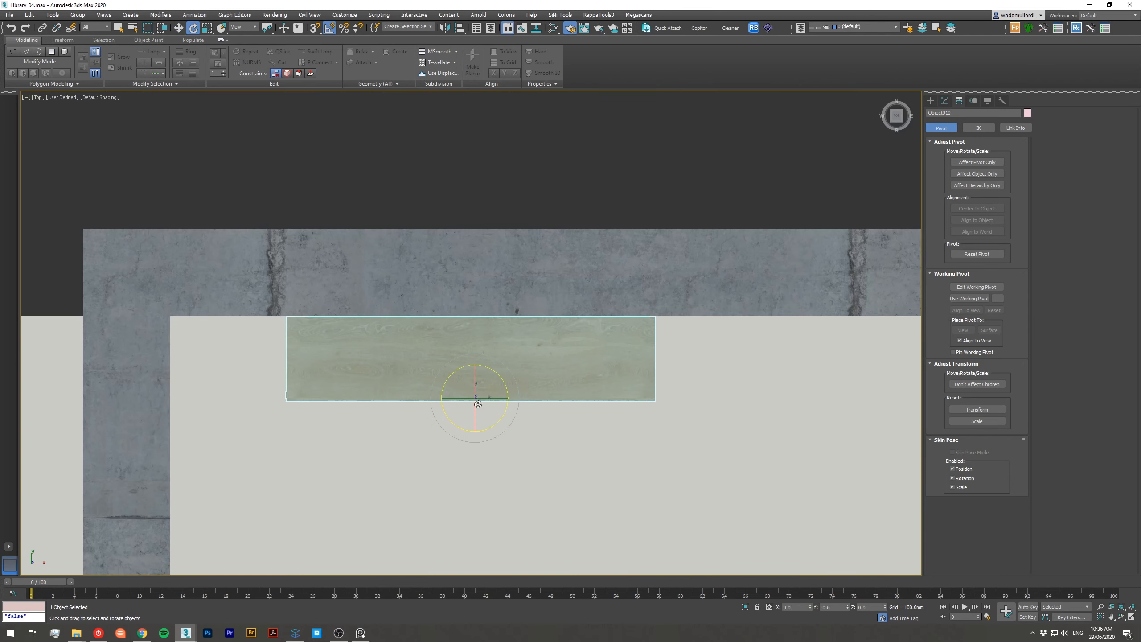
pyautogui.keyDown('shift'); pyautogui.moveTo(506, 385); pyautogui.dragTo(490, 348); pyautogui.keyUp('shift')
pyautogui.keyDown('shift'); pyautogui.moveTo(477, 391); pyautogui.dragTo(479, 389); pyautogui.keyUp('shift')
pyautogui.click(571, 355)
# Move the rotated bookcase copy to the side wall, with its end meeting the front corner of the back-wall bookcase
pyautogui.moveTo(495, 432); pyautogui.dragTo(581, 369, button='middle')
pyautogui.press('w')
pyautogui.moveTo(583, 350); pyautogui.dragTo(391, 532)
pyautogui.keyDown('alt'); pyautogui.moveTo(392, 532); pyautogui.dragTo(366, 495, button='middle'); pyautogui.keyUp('alt')
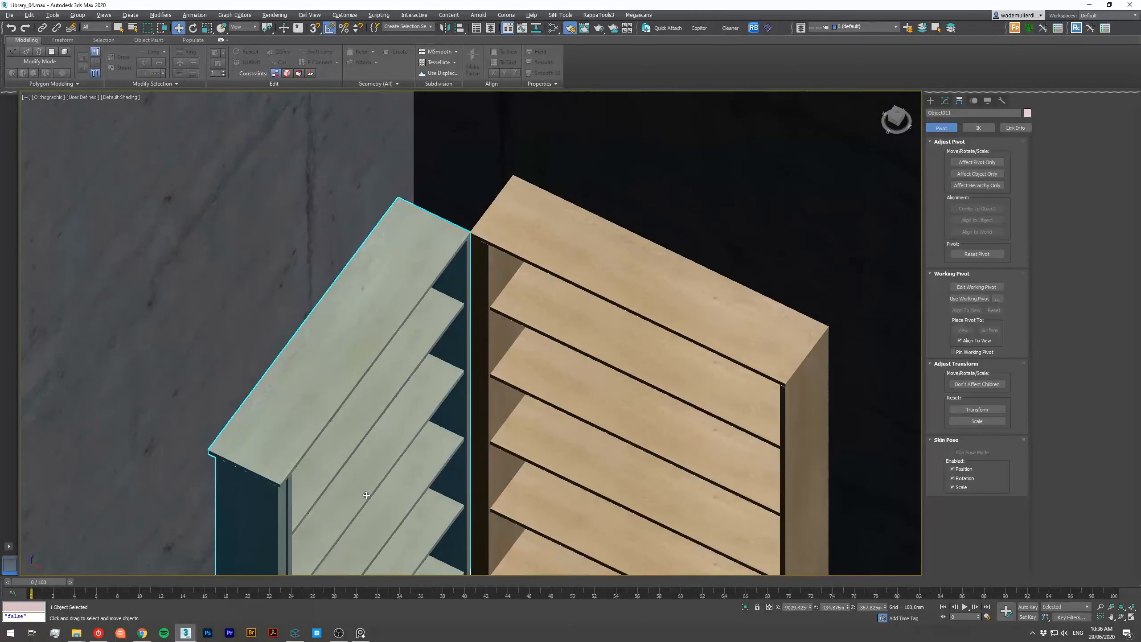
# Select both bookcases and move them together along X until the rotated one sits flush against the side wall
pyautogui.keyDown('ctrl'); pyautogui.click(540, 280); pyautogui.keyUp('ctrl')
pyautogui.press('t')
pyautogui.moveTo(435, 269); pyautogui.dragTo(405, 282)
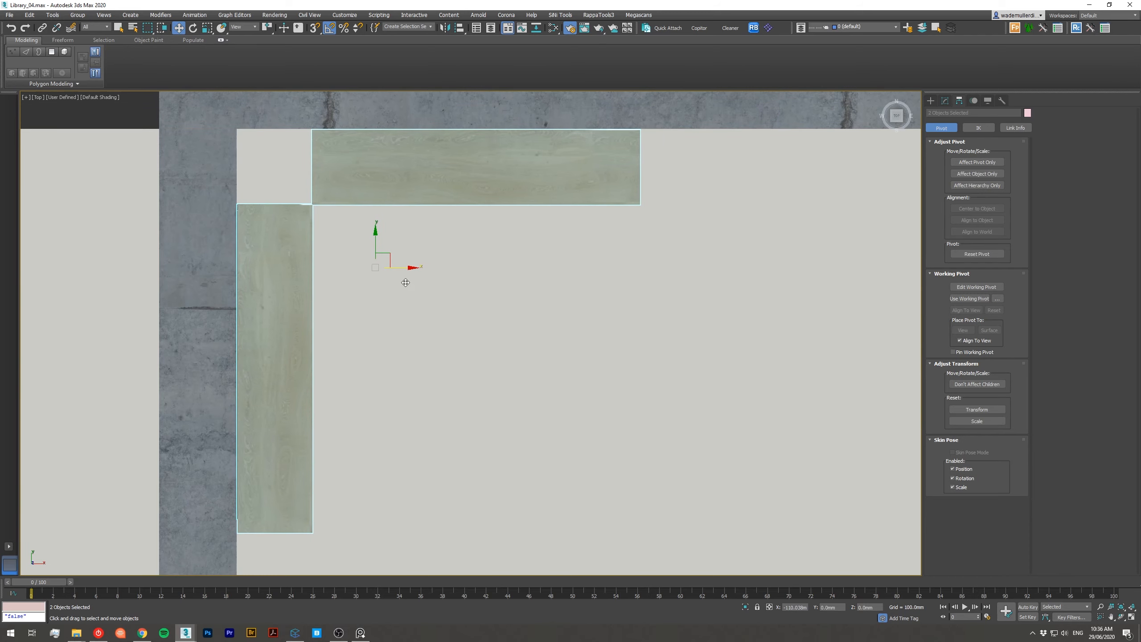
pyautogui.scroll(8, 314, 135)
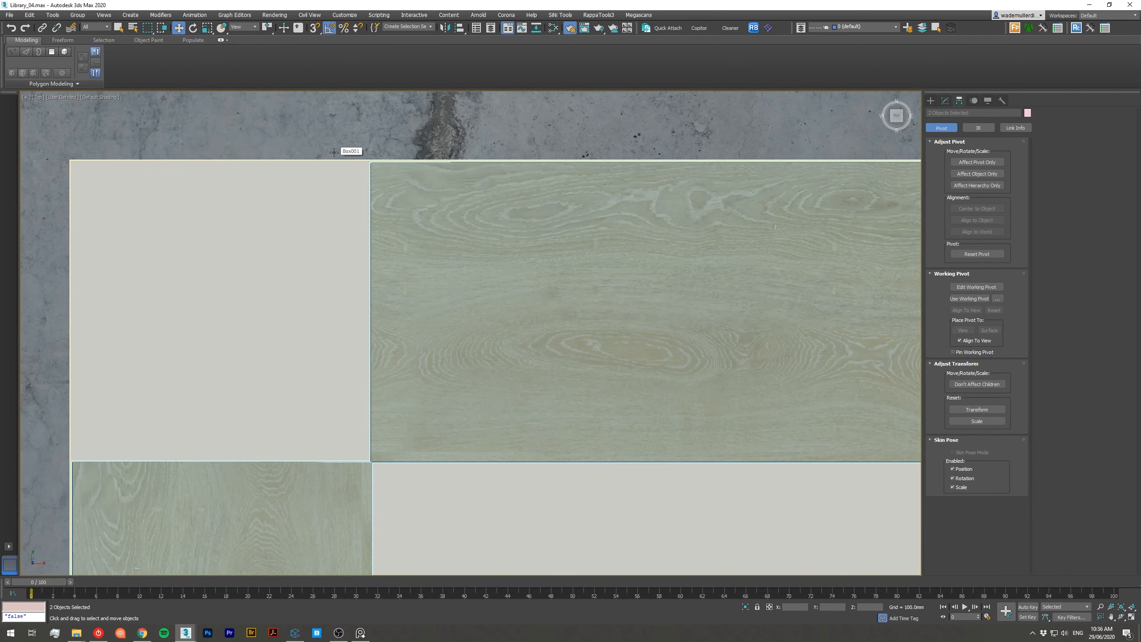
pyautogui.scroll(-5, 404, 226)
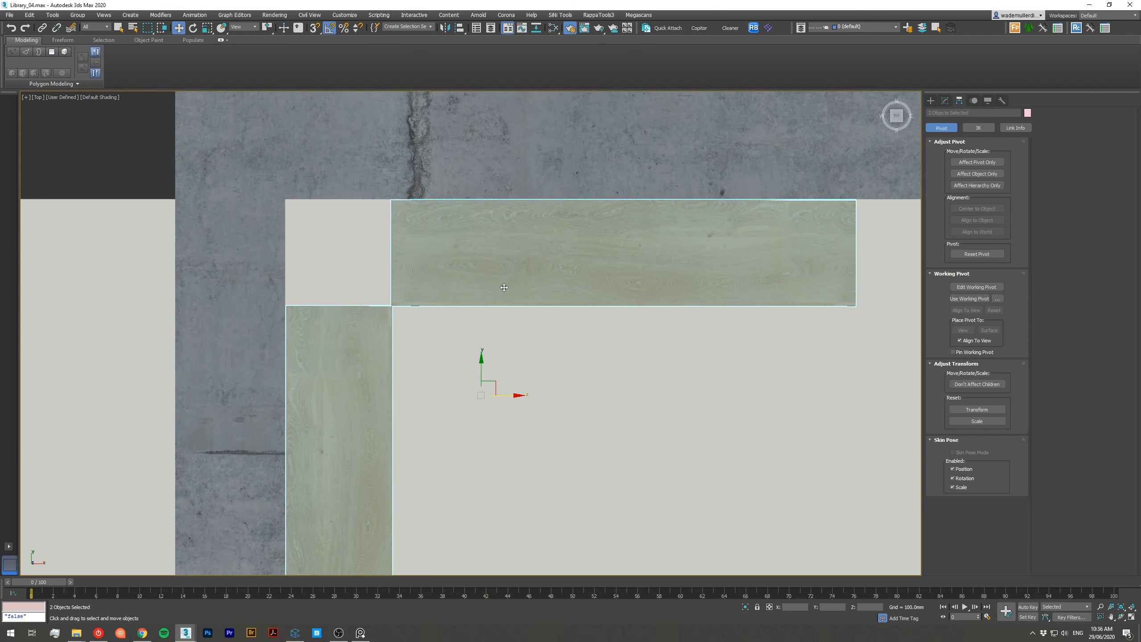
# Examine how the two bookcases meet in the corner and sit on the floor, from the front and in perspective
pyautogui.press('f')
pyautogui.press('z')
pyautogui.press('F3')
pyautogui.press('F3')
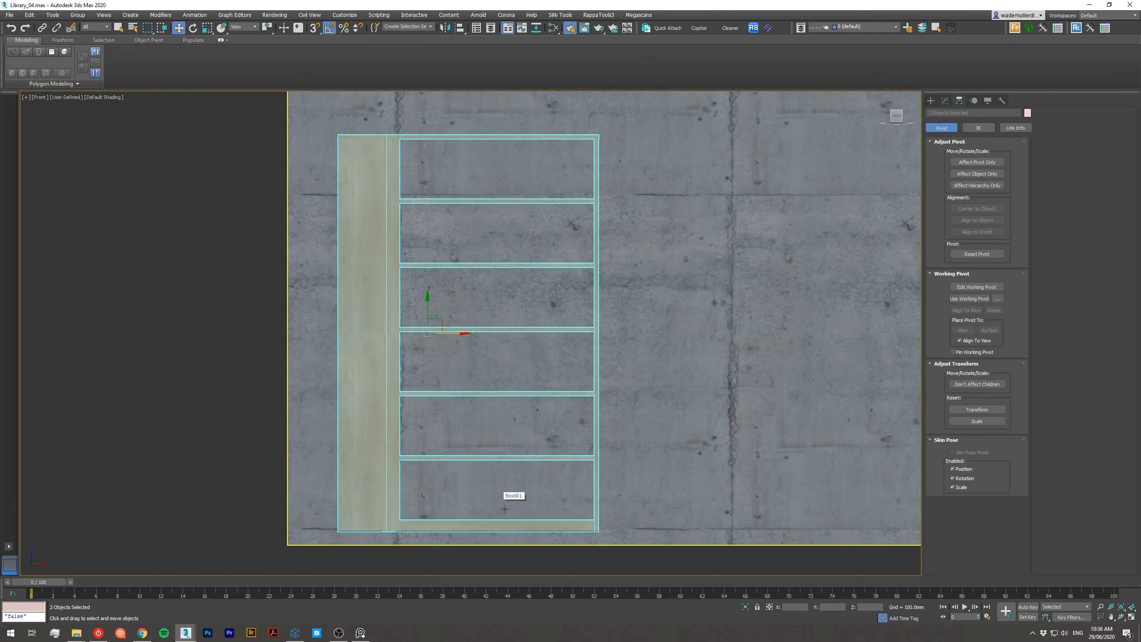
pyautogui.press('p')
pyautogui.moveTo(485, 541); pyautogui.dragTo(416, 458, button='middle')
pyautogui.scroll(5, 416, 459)
pyautogui.scroll(3, 340, 425)
pyautogui.moveTo(373, 418); pyautogui.dragTo(390, 313, button='middle')
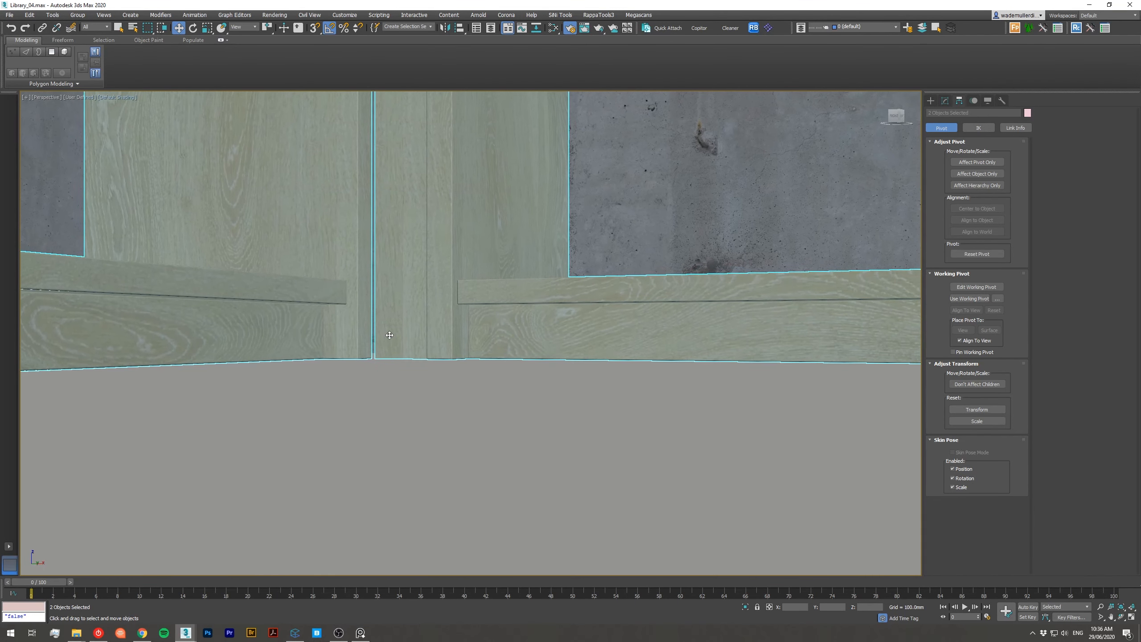
# Select the back-wall bookcase and start an Array on it in the wireframe front view
pyautogui.press('c')
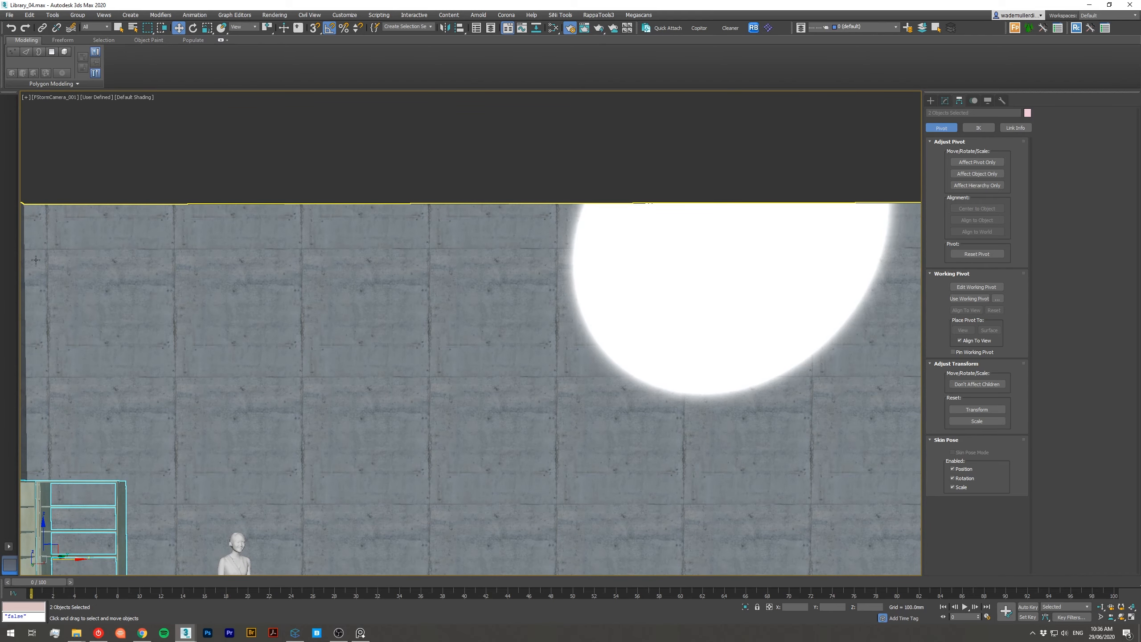
pyautogui.click(127, 485)
pyautogui.press('t')
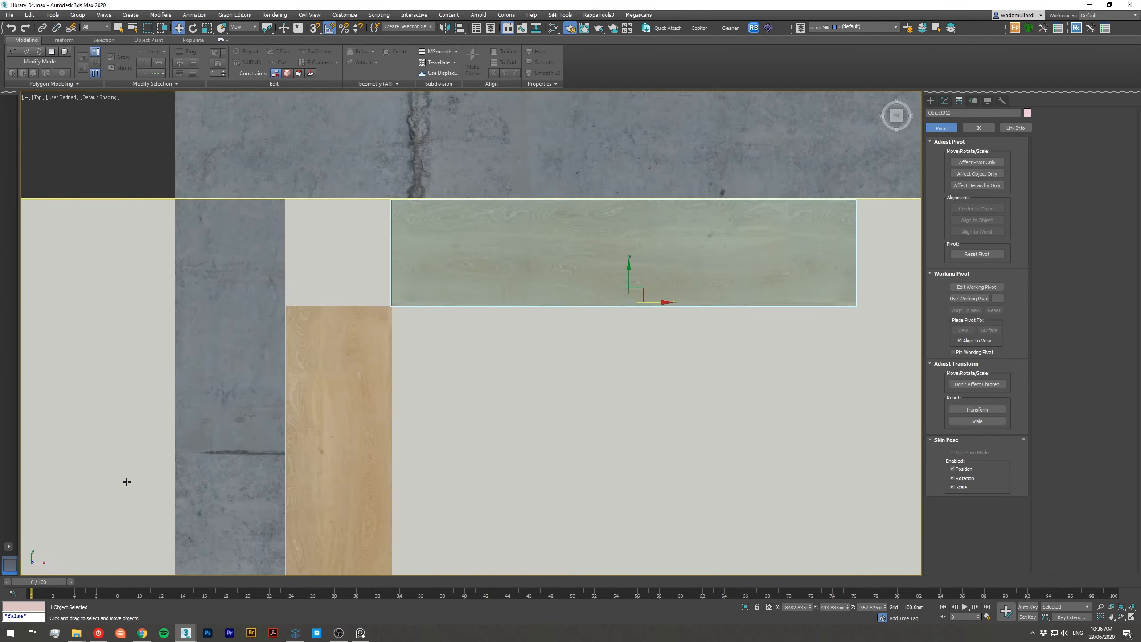
pyautogui.press('z')
pyautogui.moveTo(526, 420); pyautogui.dragTo(341, 390, button='middle')
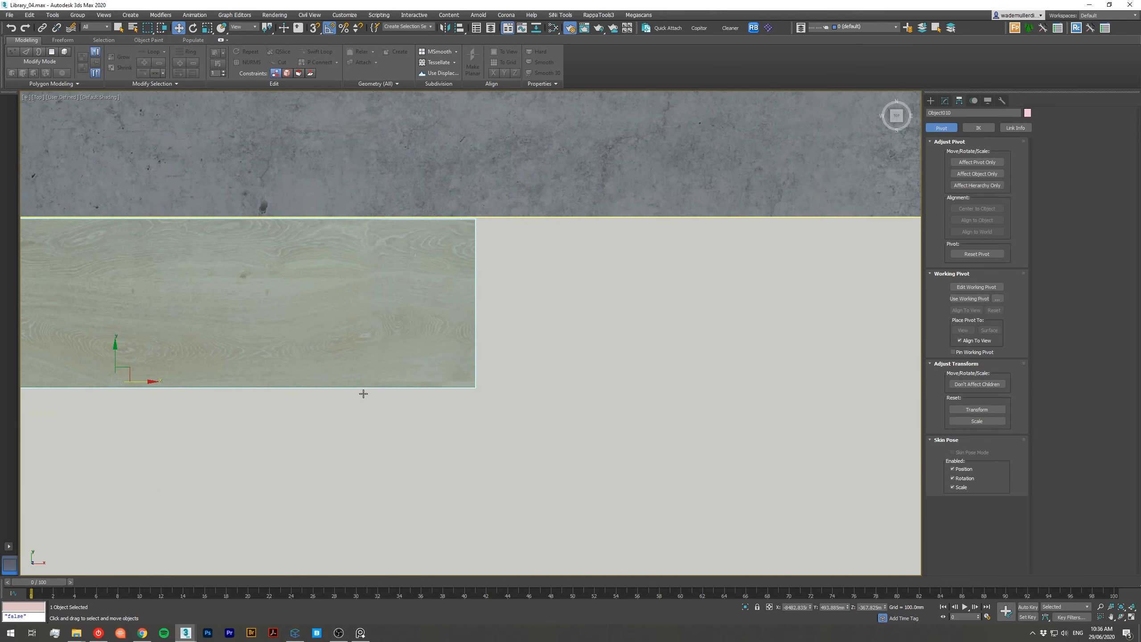
pyautogui.press('f')
pyautogui.press('F3')
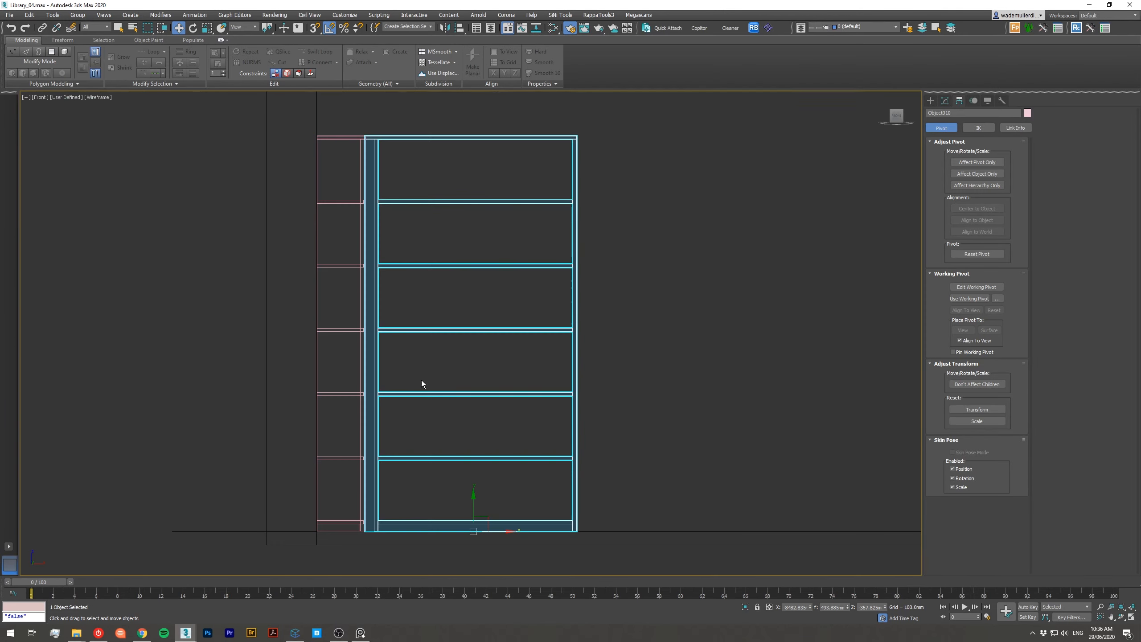
pyautogui.click(30, 15)
pyautogui.moveTo(52, 14)
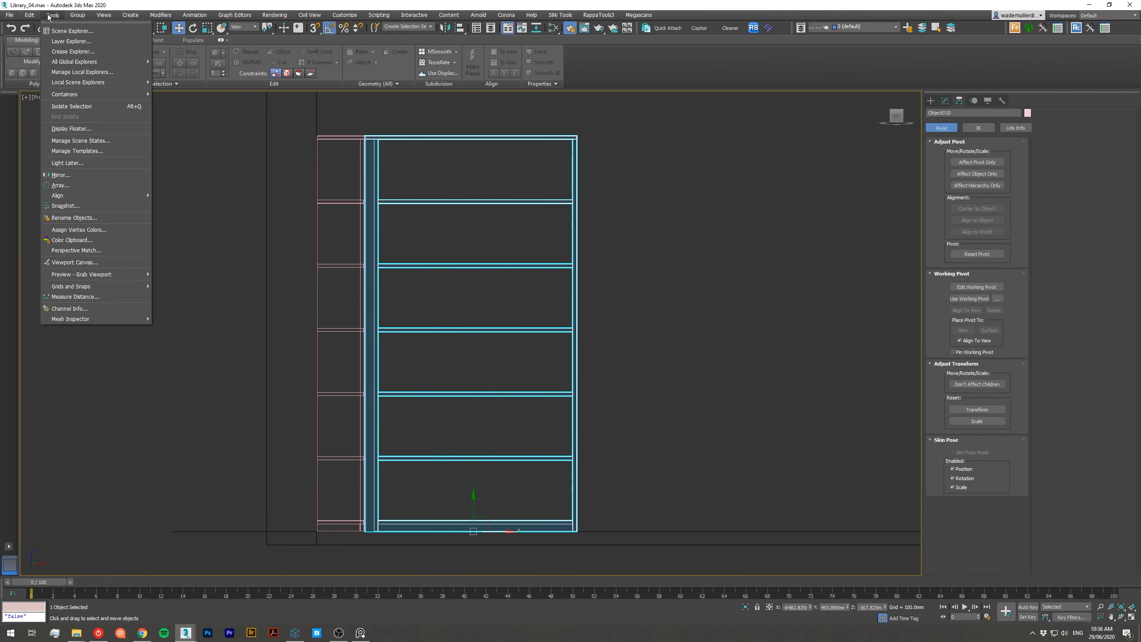
pyautogui.click(97, 189)
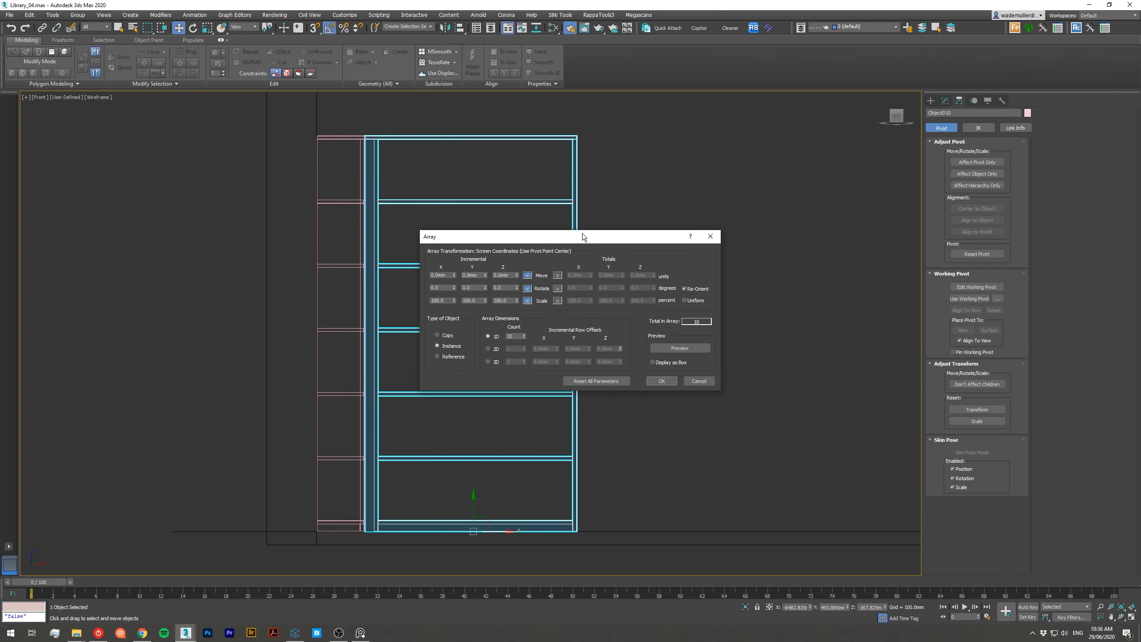
# Preview the instance array with a rough X spacing of 750 mm and a count of 2
pyautogui.moveTo(582, 237); pyautogui.dragTo(1041, 243)
pyautogui.scroll(5, 585, 550)
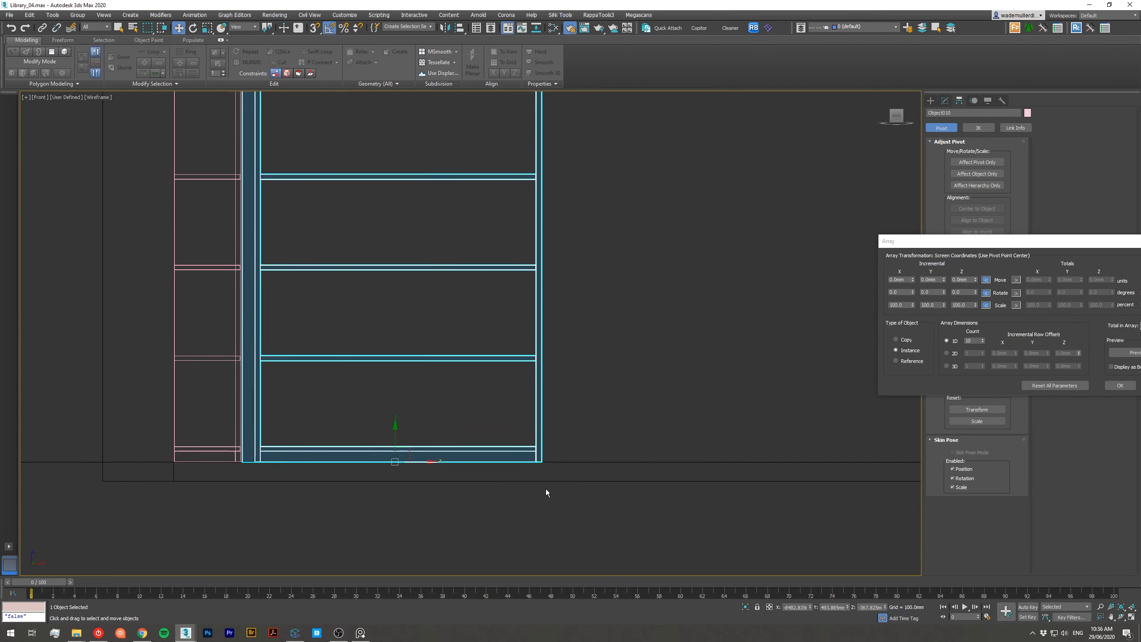
pyautogui.moveTo(1045, 254); pyautogui.dragTo(914, 259)
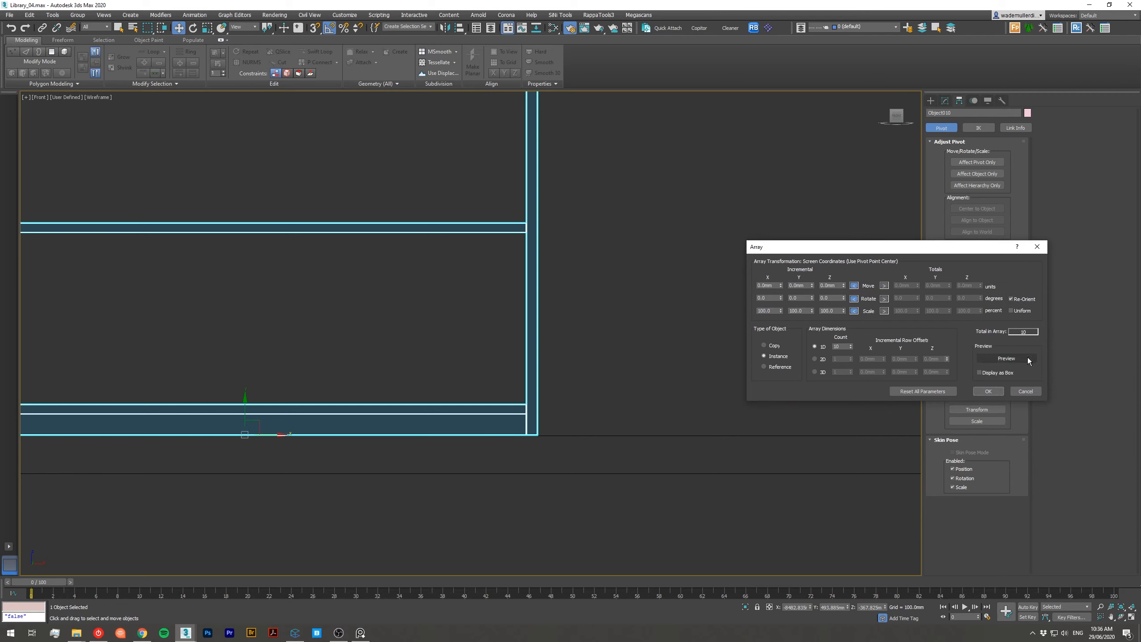
pyautogui.moveTo(781, 284); pyautogui.dragTo(791, 236)
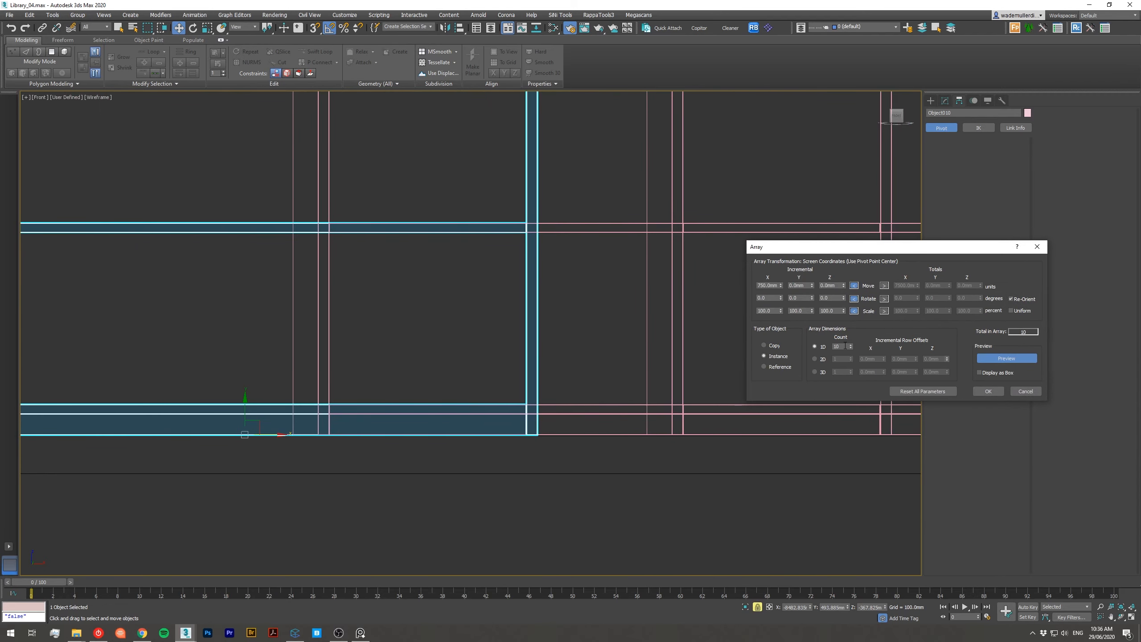
pyautogui.write('2')
pyautogui.press('Return')
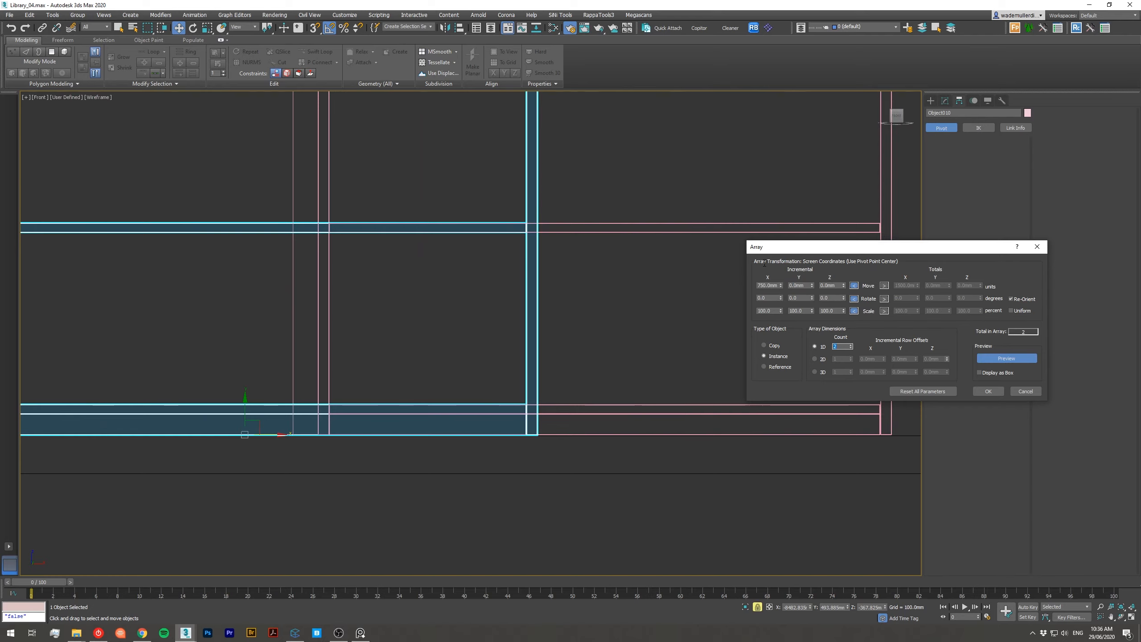
# Set the array's incremental X move to 1268 mm so the copy butts against the original bookcase
pyautogui.moveTo(782, 288)
pyautogui.mouseDown()
pyautogui.moveTo(790, 257)
pyautogui.moveTo(771, 285)
pyautogui.mouseUp()
pyautogui.scroll(5, 539, 432)
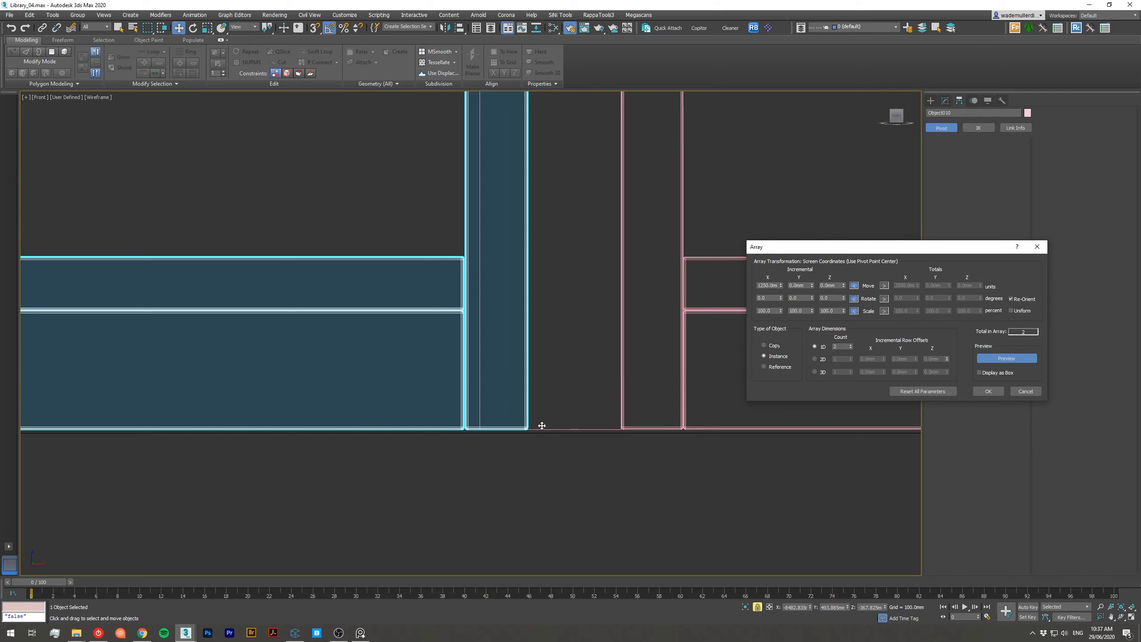
pyautogui.moveTo(783, 287); pyautogui.dragTo(781, 286)
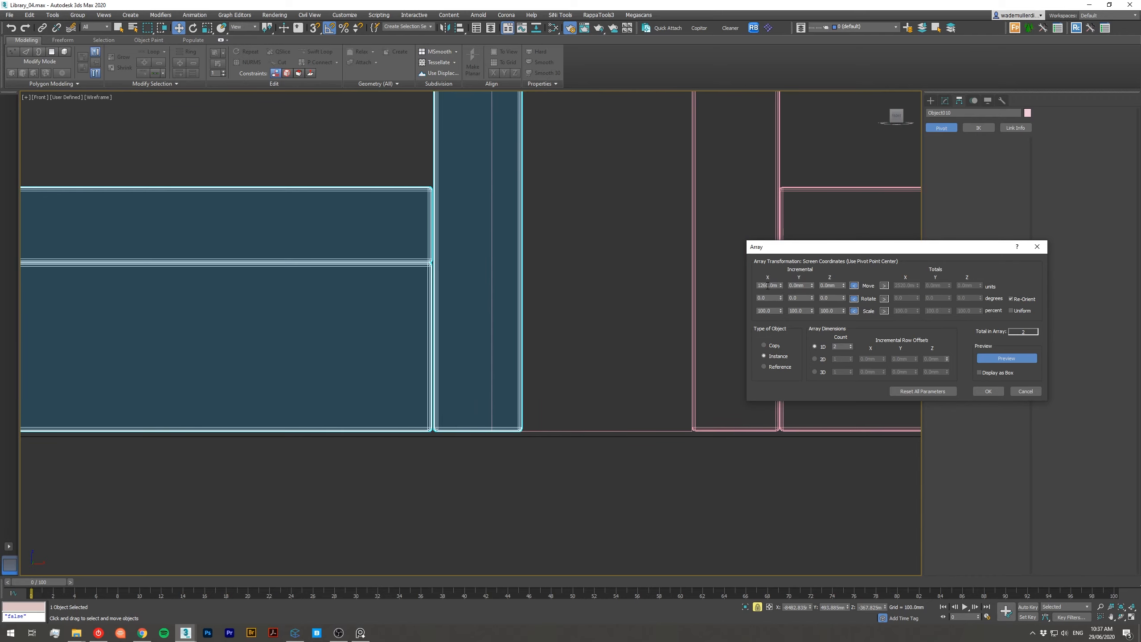
pyautogui.write('8')
pyautogui.press('Return')
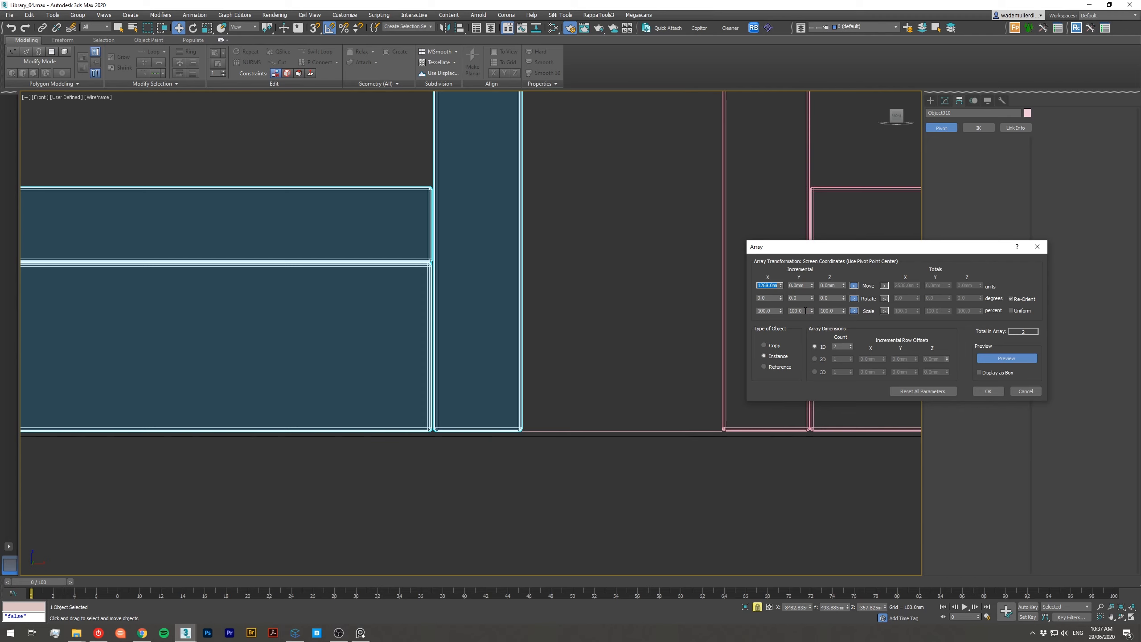
# Set the array count to 14 to fill the back wall with bookcases and create the array
pyautogui.moveTo(547, 361); pyautogui.dragTo(532, 428, button='middle')
pyautogui.scroll(-5, 534, 429)
pyautogui.press('F3')
pyautogui.scroll(-9, 574, 286)
pyautogui.moveTo(636, 214)
pyautogui.mouseDown(button='middle')
pyautogui.moveTo(548, 331)
pyautogui.moveTo(816, 312)
pyautogui.mouseUp(button='middle')
pyautogui.moveTo(853, 346); pyautogui.dragTo(853, 346)
pyautogui.scroll(-4, 664, 339)
pyautogui.moveTo(664, 339); pyautogui.dragTo(442, 351, button='middle')
pyautogui.moveTo(619, 342); pyautogui.dragTo(719, 398, button='middle')
pyautogui.moveTo(851, 346); pyautogui.dragTo(850, 346)
pyautogui.moveTo(907, 247); pyautogui.dragTo(976, 213)
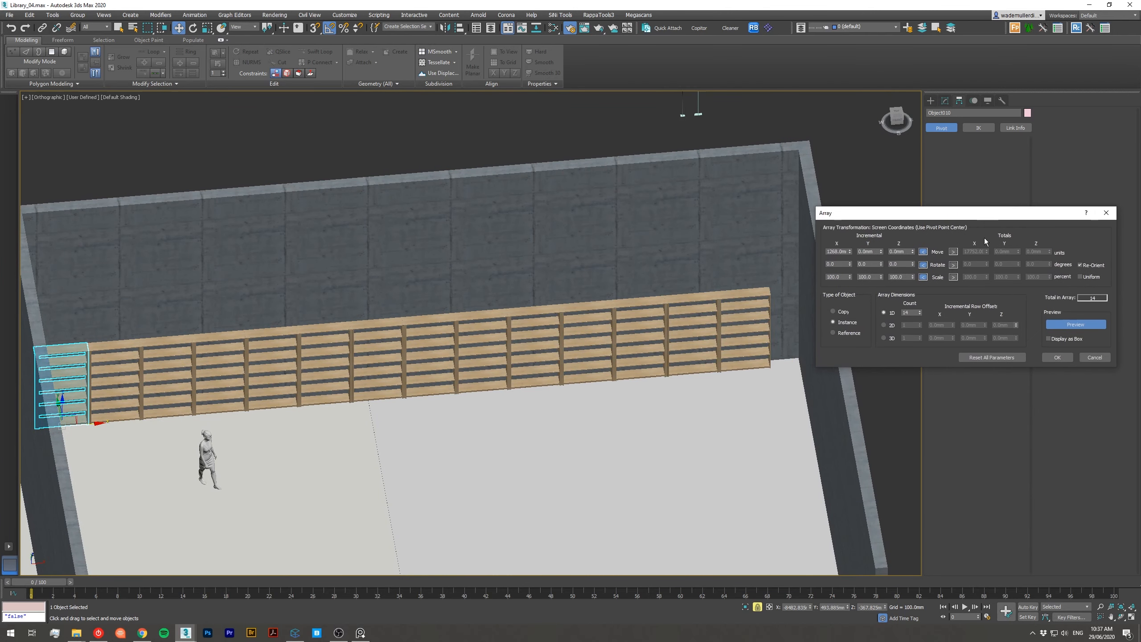
pyautogui.click(1058, 358)
# Select the side-wall bookcase and preview an instance Array of it
pyautogui.keyDown('alt'); pyautogui.moveTo(899, 342); pyautogui.dragTo(580, 402, button='middle'); pyautogui.keyUp('alt')
pyautogui.click(522, 316)
pyautogui.keyDown('alt'); pyautogui.moveTo(525, 329); pyautogui.dragTo(491, 354, button='middle'); pyautogui.keyUp('alt')
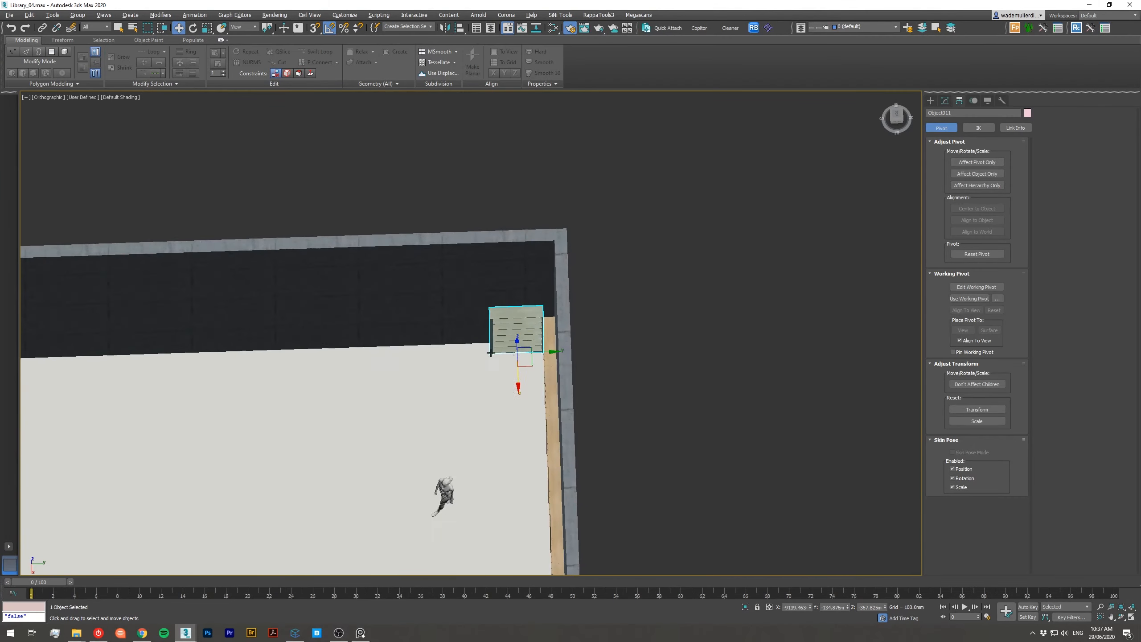
pyautogui.scroll(5, 490, 353)
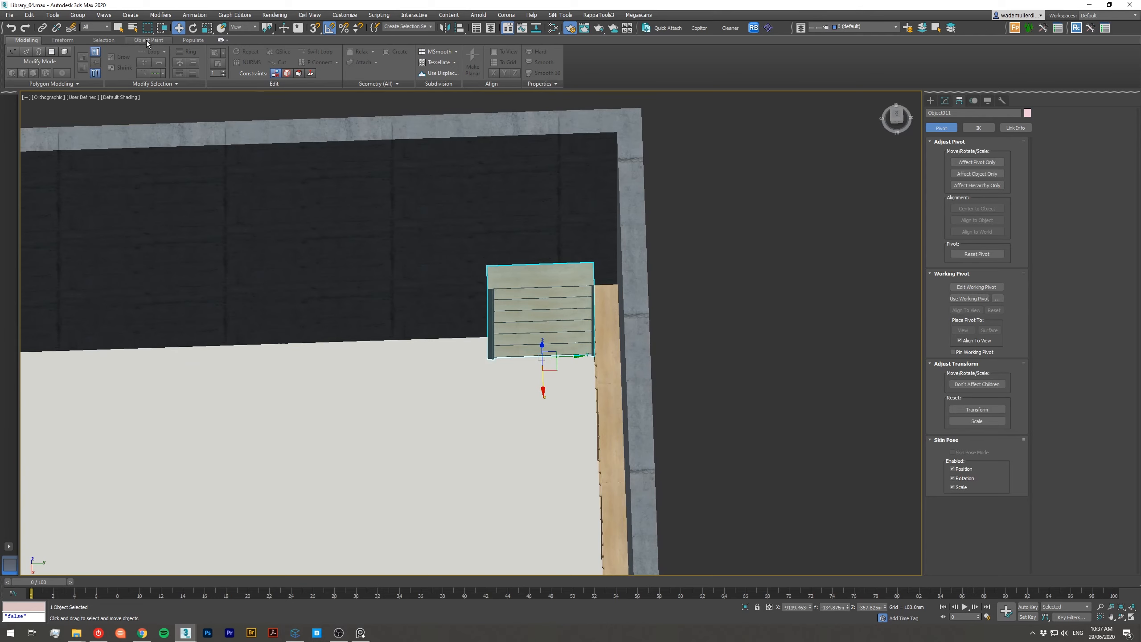
pyautogui.click(30, 15)
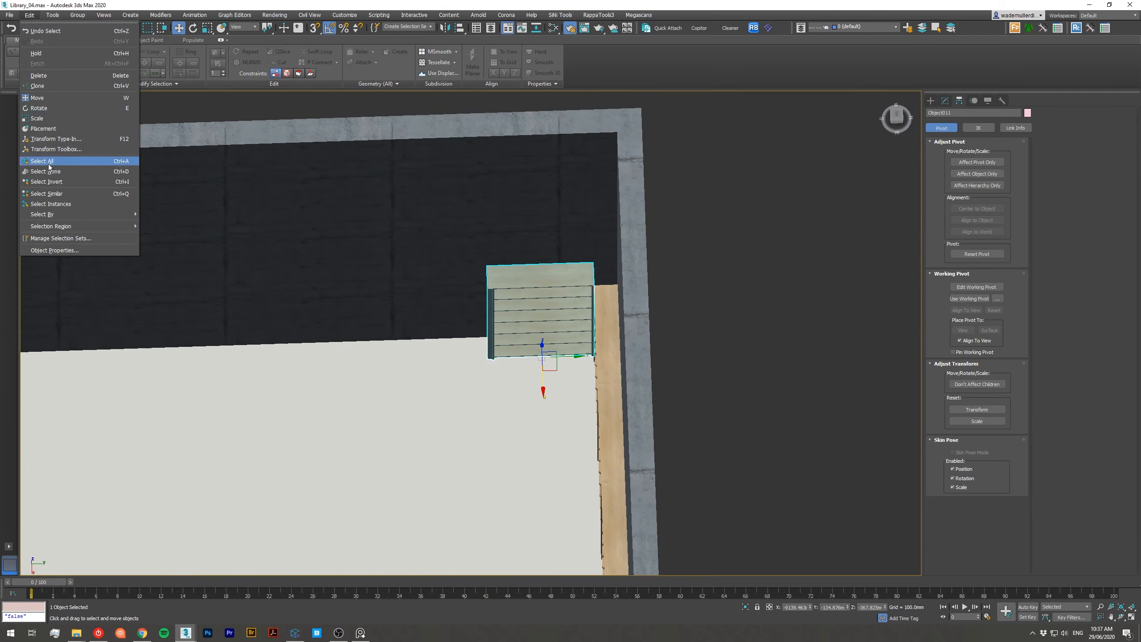
pyautogui.moveTo(53, 15)
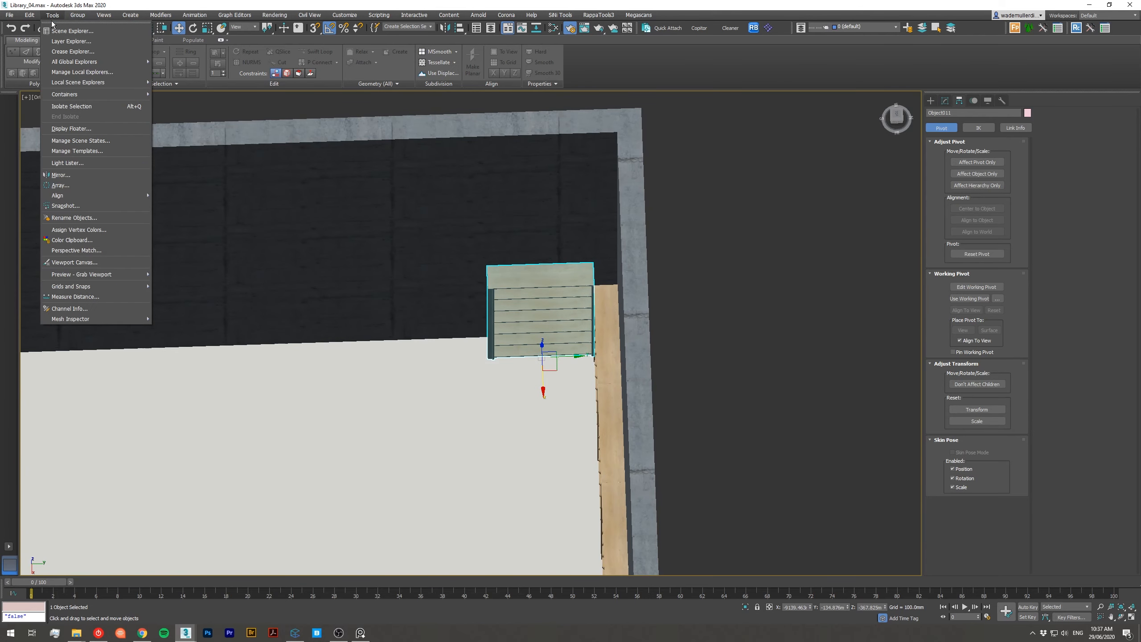
pyautogui.click(81, 186)
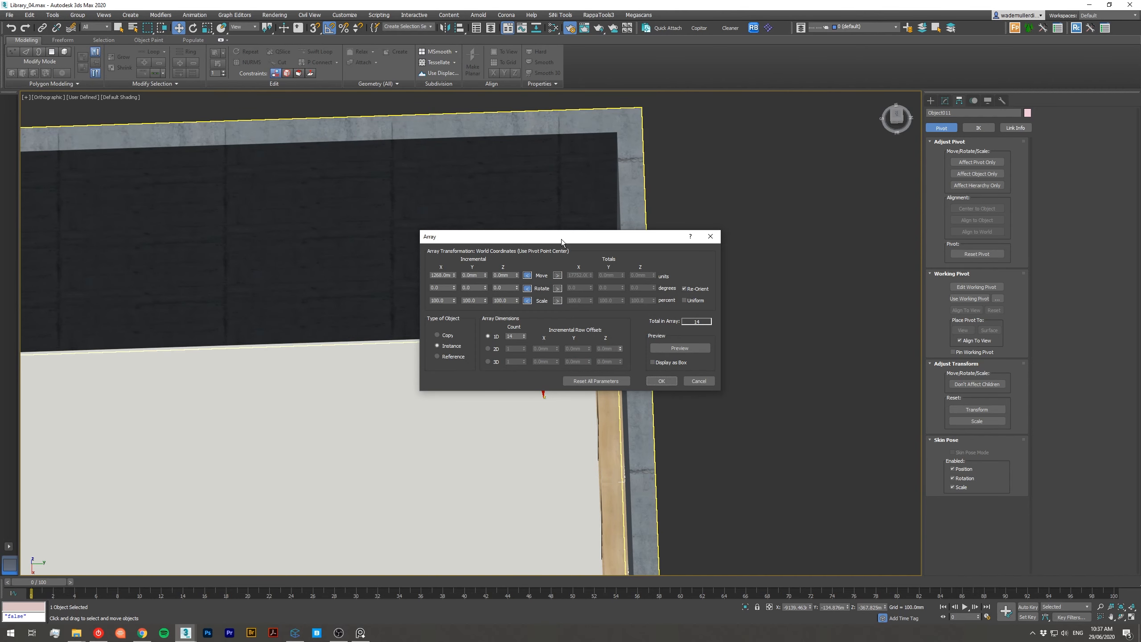
pyautogui.moveTo(561, 240); pyautogui.dragTo(881, 216)
pyautogui.click(984, 324)
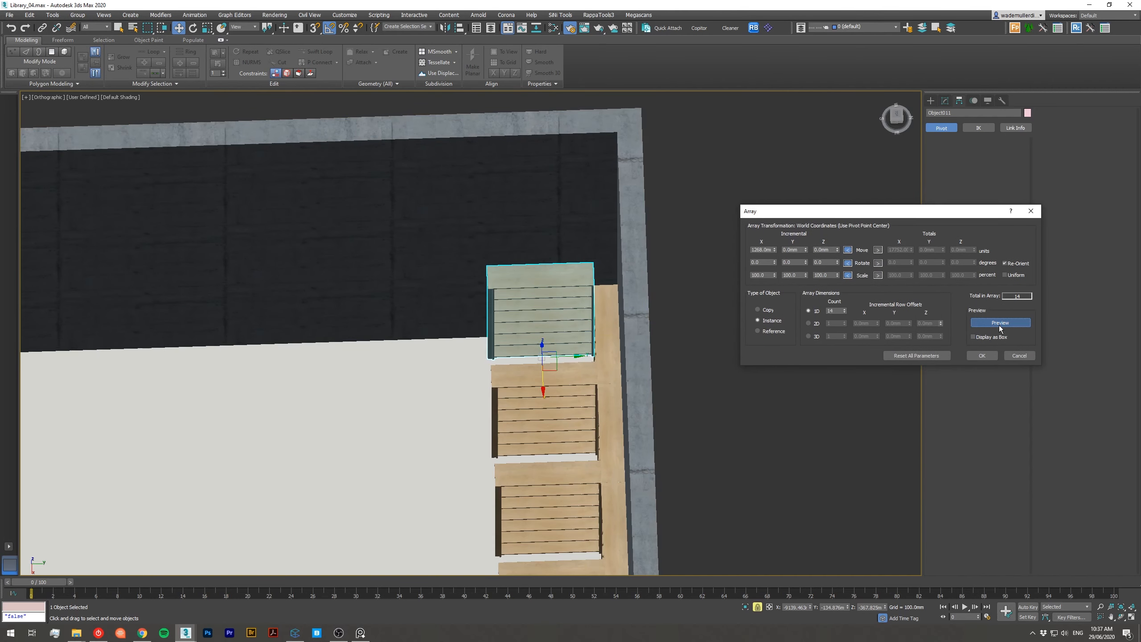
# Set the array's incremental X move to 0 and its Y move to -1268 mm so the row follows the side wall
pyautogui.doubleClick(762, 250)
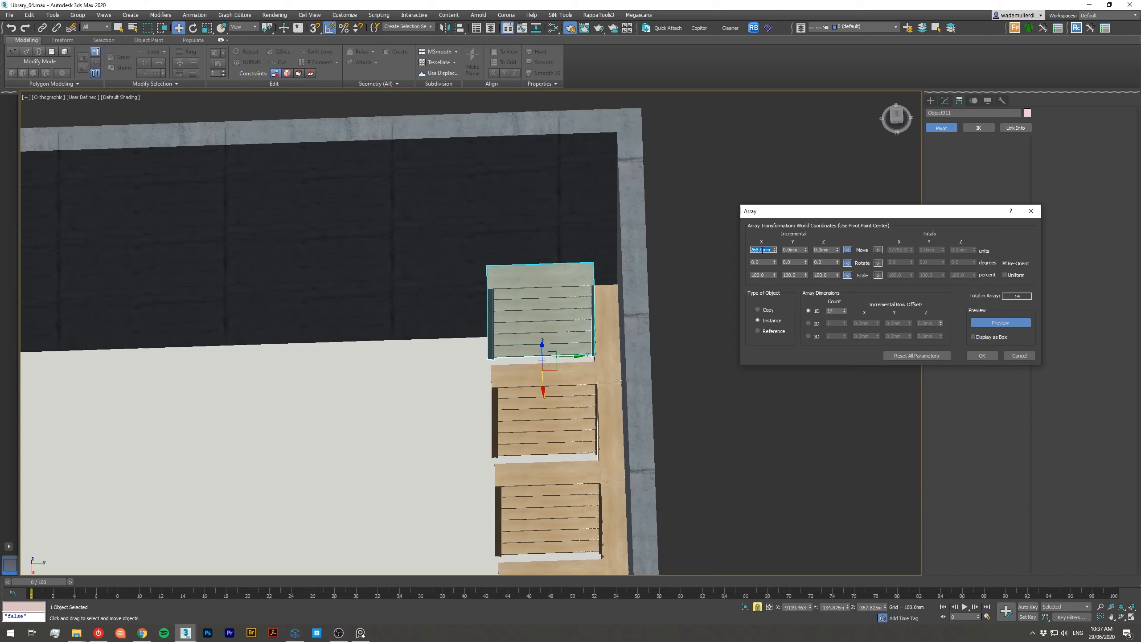
pyautogui.write('0')
pyautogui.press('Return')
pyautogui.click(790, 251)
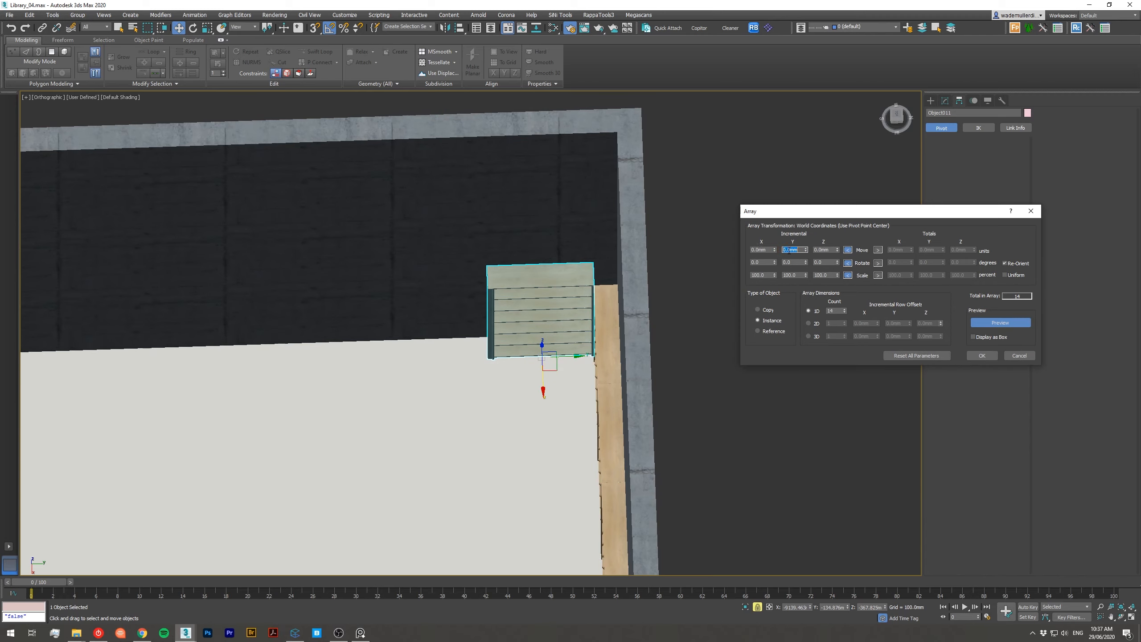
pyautogui.press('Return')
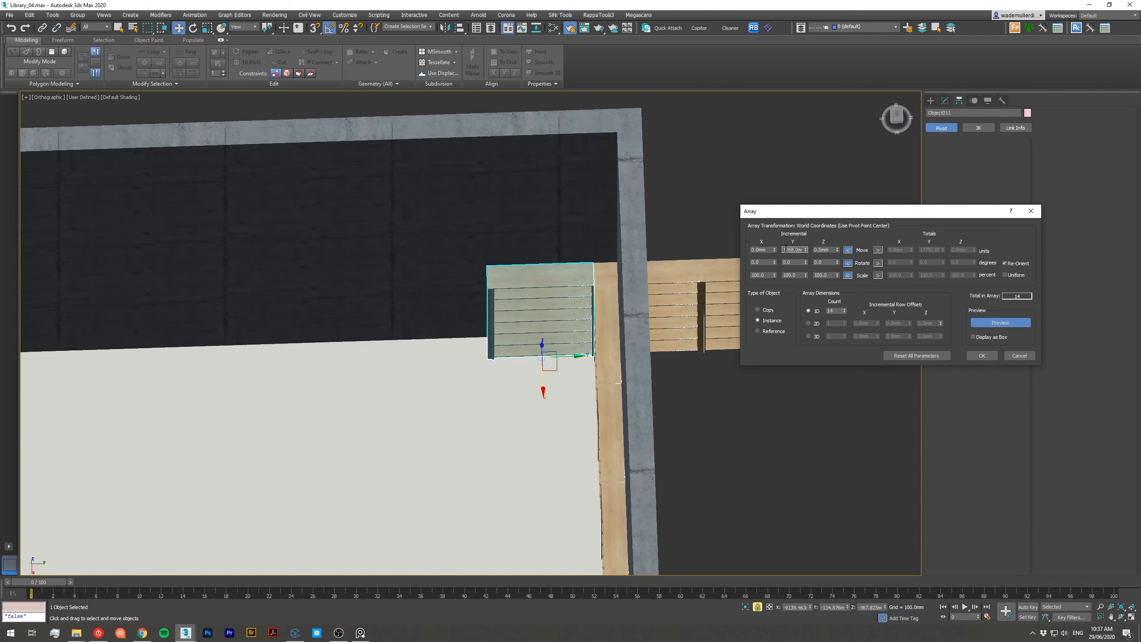
pyautogui.write('-')
pyautogui.press('Return')
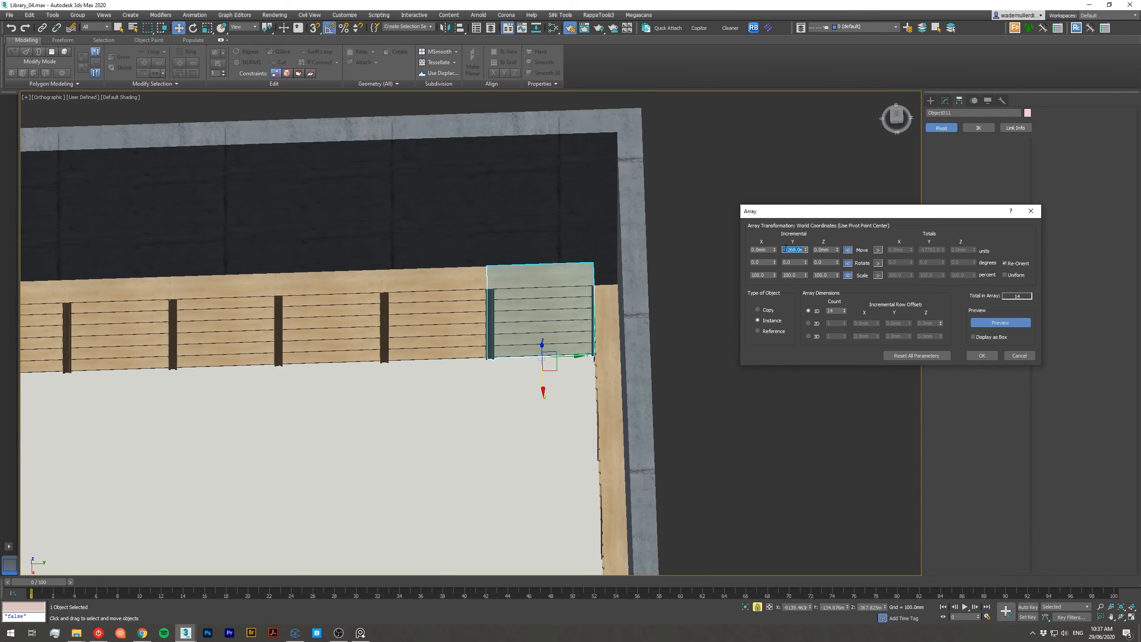
# Reduce the array count so the bookcase row ends within the side wall, and create the array
pyautogui.scroll(5, 506, 294)
pyautogui.scroll(-3, 507, 294)
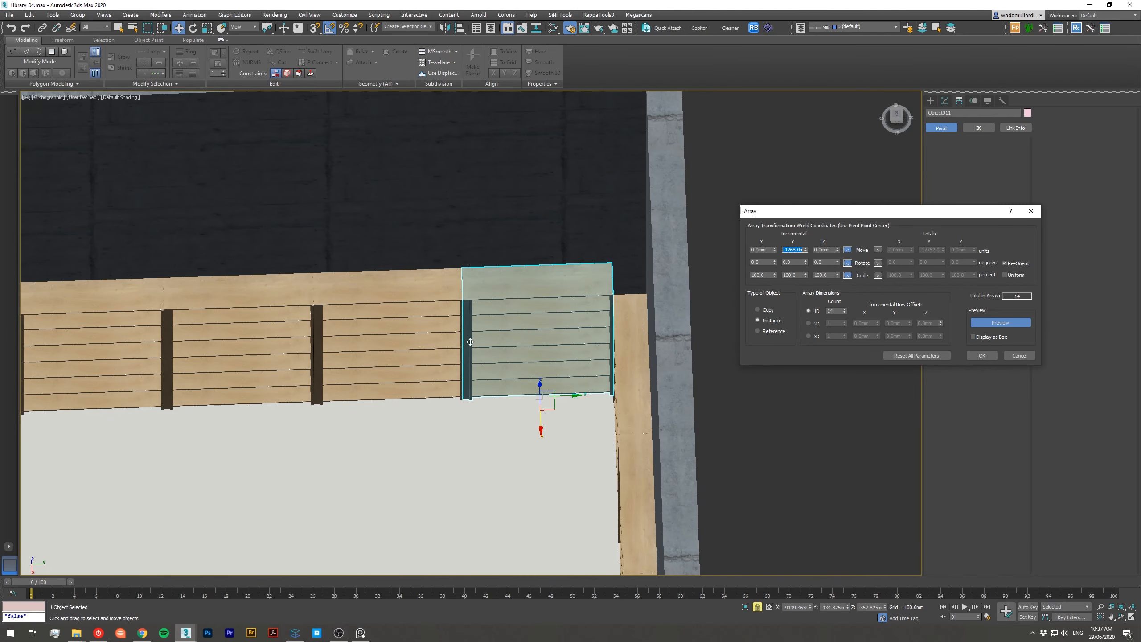
pyautogui.scroll(-6, 595, 356)
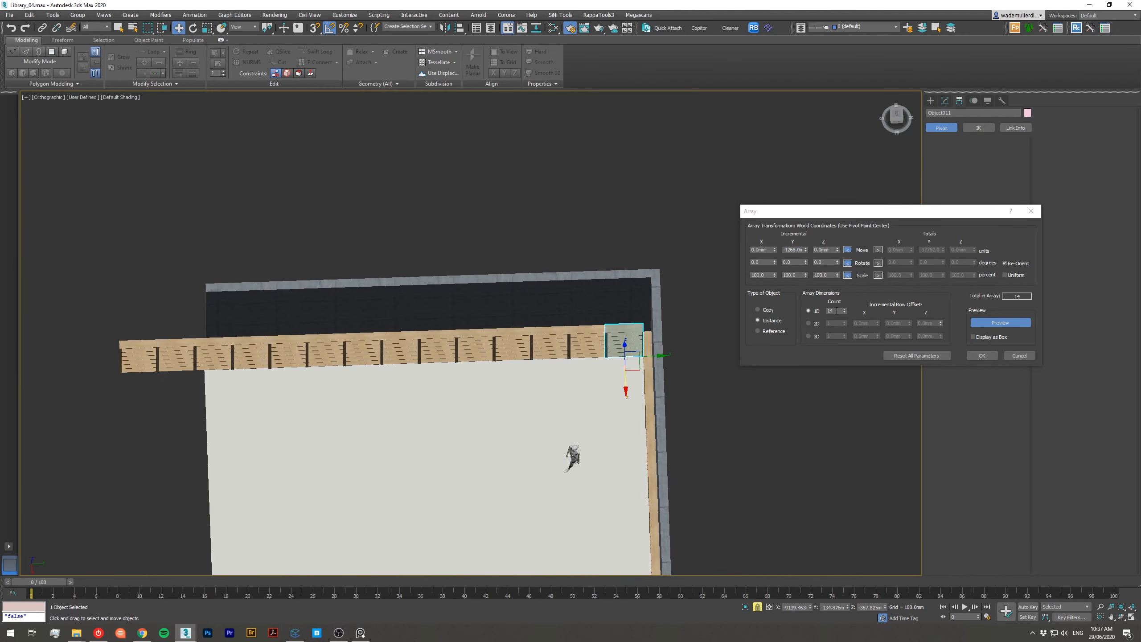
pyautogui.moveTo(842, 312); pyautogui.dragTo(843, 310)
pyautogui.click(976, 357)
# Deselect everything and view both bookcase rows through the FStorm camera with safe frames shown
pyautogui.moveTo(499, 450); pyautogui.dragTo(521, 337, button='middle')
pyautogui.keyDown('alt'); pyautogui.moveTo(521, 337); pyautogui.dragTo(494, 604, button='middle'); pyautogui.keyUp('alt')
pyautogui.keyDown('alt'); pyautogui.moveTo(665, 265); pyautogui.dragTo(715, 184, button='middle'); pyautogui.keyUp('alt')
pyautogui.click(715, 183)
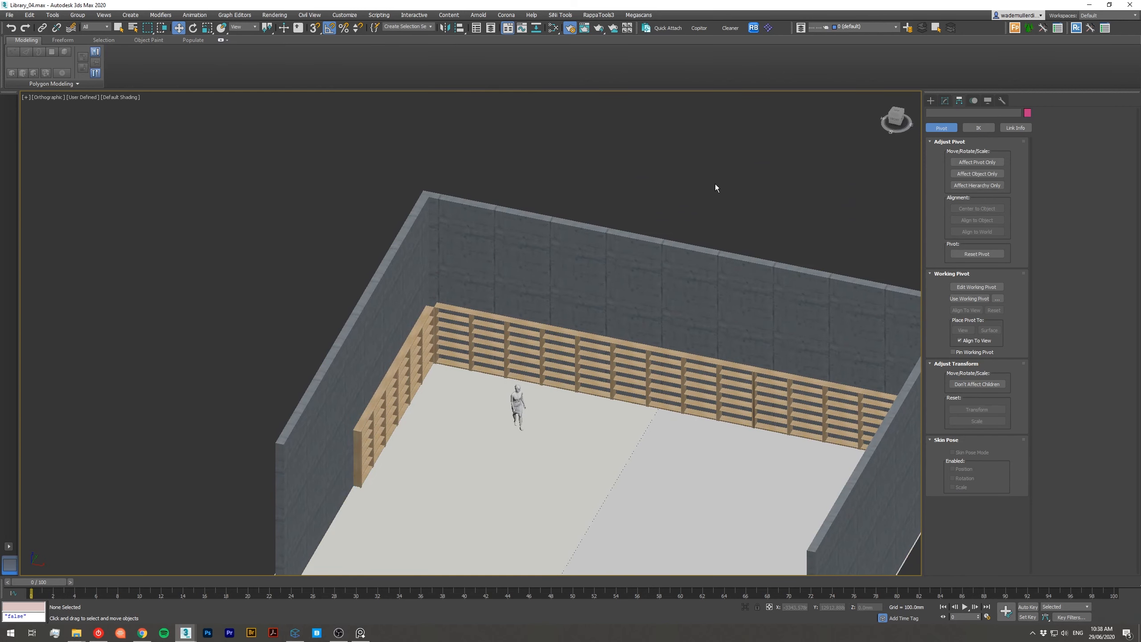
pyautogui.press('c')
pyautogui.hotkey('shift', 'f')
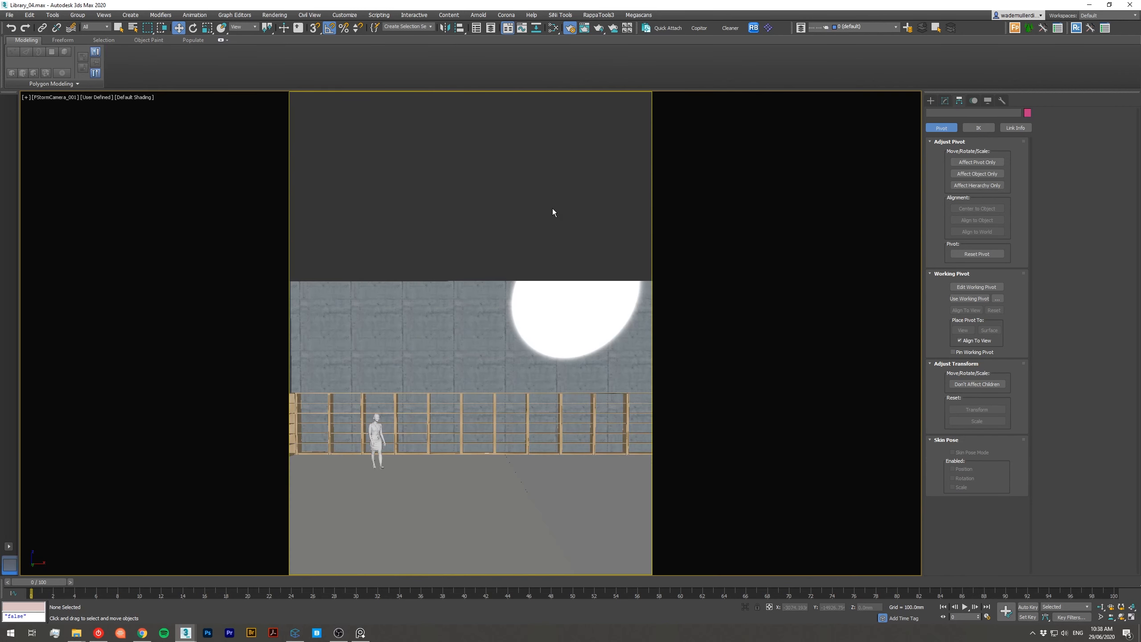
pyautogui.press('p')
pyautogui.keyDown('alt'); pyautogui.moveTo(435, 311); pyautogui.dragTo(435, 350, button='middle'); pyautogui.keyUp('alt')
pyautogui.hotkey('shift', 'f')
pyautogui.moveTo(436, 391); pyautogui.dragTo(444, 347, button='middle')
pyautogui.scroll(-4, 443, 347)
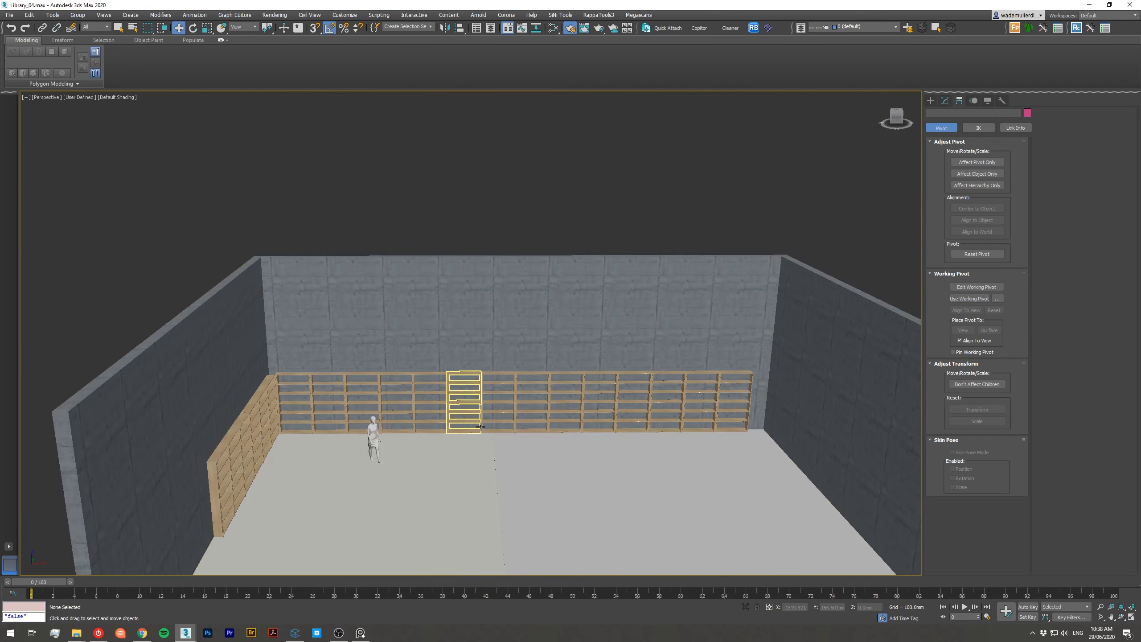
pyautogui.click(471, 374)
pyautogui.keyDown('alt'); pyautogui.moveTo(478, 394); pyautogui.dragTo(485, 376, button='middle'); pyautogui.keyUp('alt')
pyautogui.keyDown('shift'); pyautogui.moveTo(464, 406); pyautogui.dragTo(465, 313); pyautogui.keyUp('shift')
pyautogui.click(605, 355)
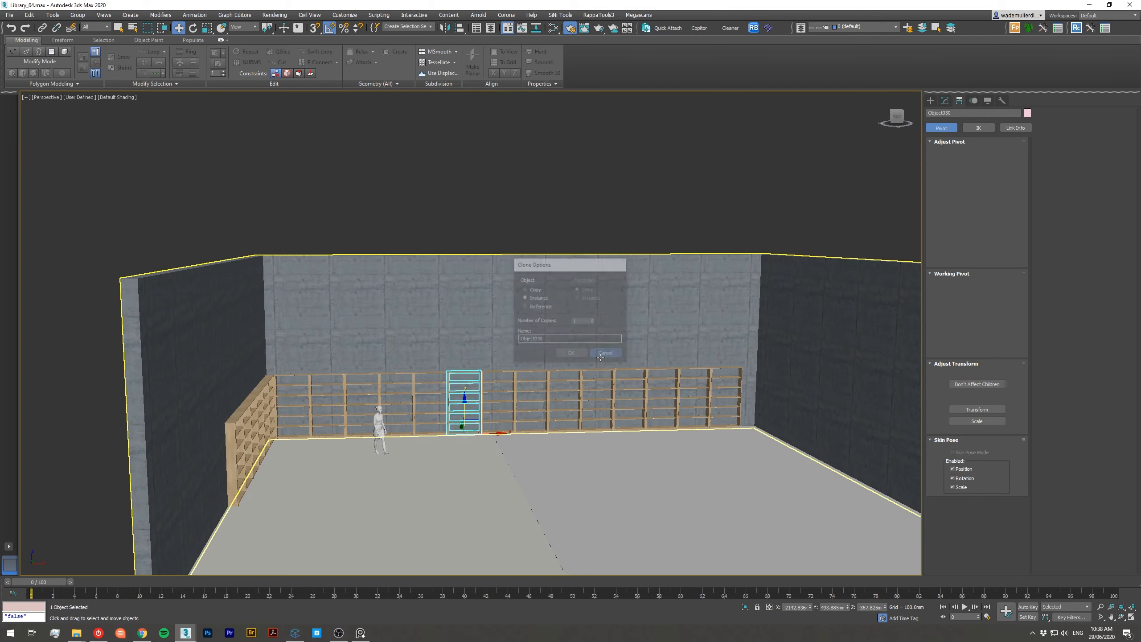
# Select the whole back-wall bookcase row in the wireframe view
pyautogui.press('F3')
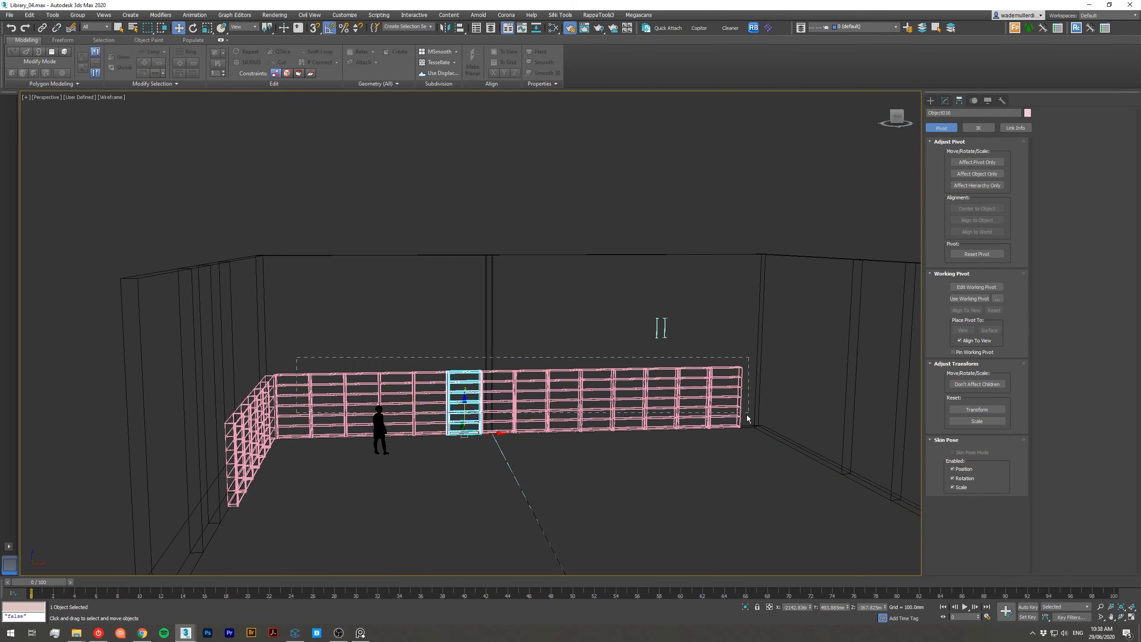
pyautogui.hotkey('ctrl', 'a')
pyautogui.keyDown('alt'); pyautogui.moveTo(395, 224); pyautogui.dragTo(525, 316); pyautogui.keyUp('alt')
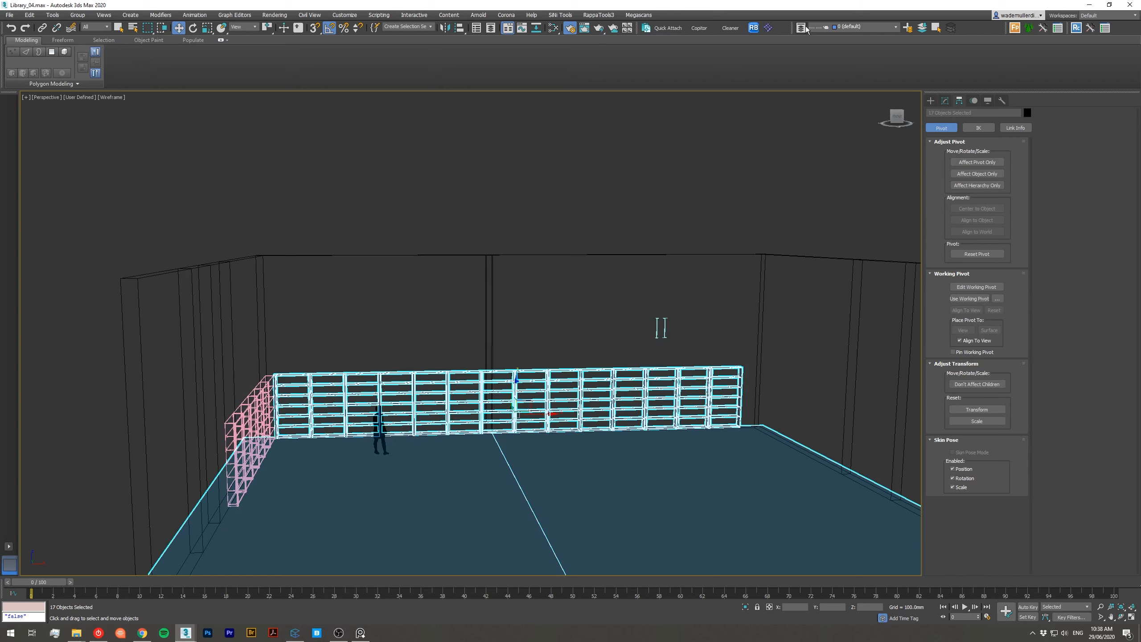
# Open the Layer Explorer, collapse the default layer and show the Balcony layer
pyautogui.press('l')
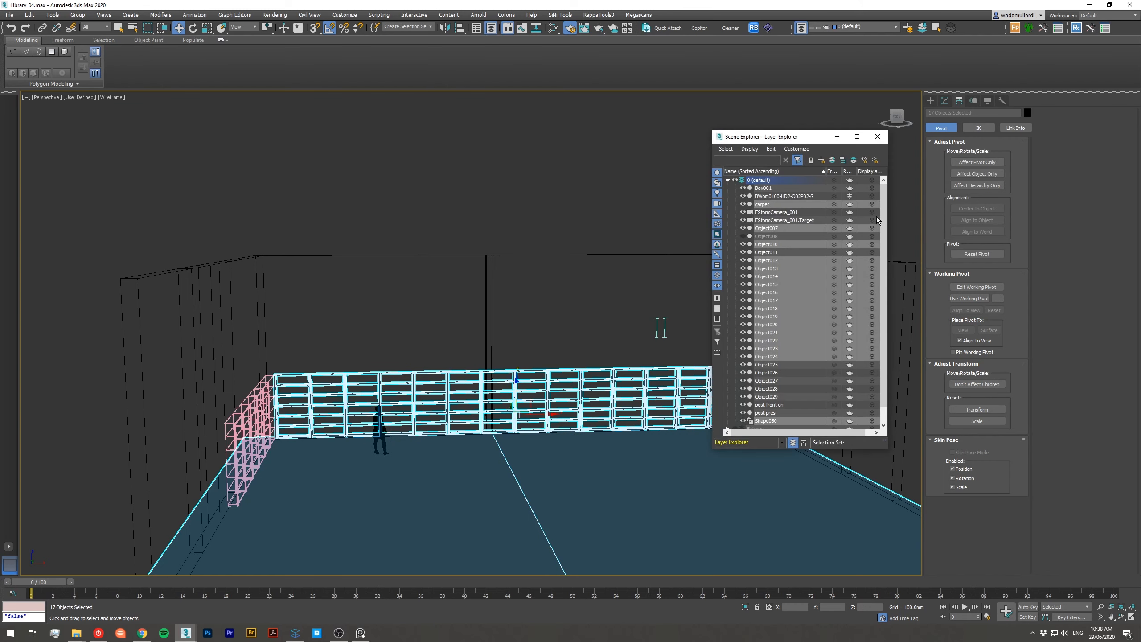
pyautogui.click(728, 180)
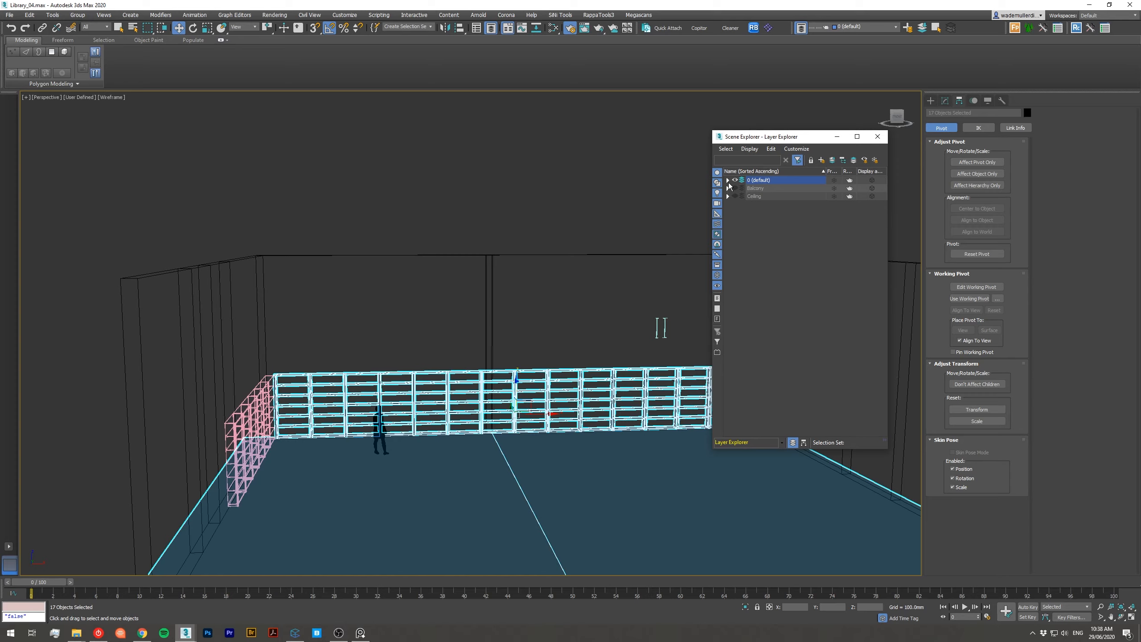
pyautogui.click(735, 189)
# Limit the selection to the 14 back-wall bookcases and clone them upward as instances onto the balcony level
pyautogui.keyDown('alt'); pyautogui.moveTo(590, 502); pyautogui.dragTo(510, 471); pyautogui.keyUp('alt')
pyautogui.keyDown('alt'); pyautogui.moveTo(510, 471); pyautogui.dragTo(545, 427, button='middle'); pyautogui.keyUp('alt')
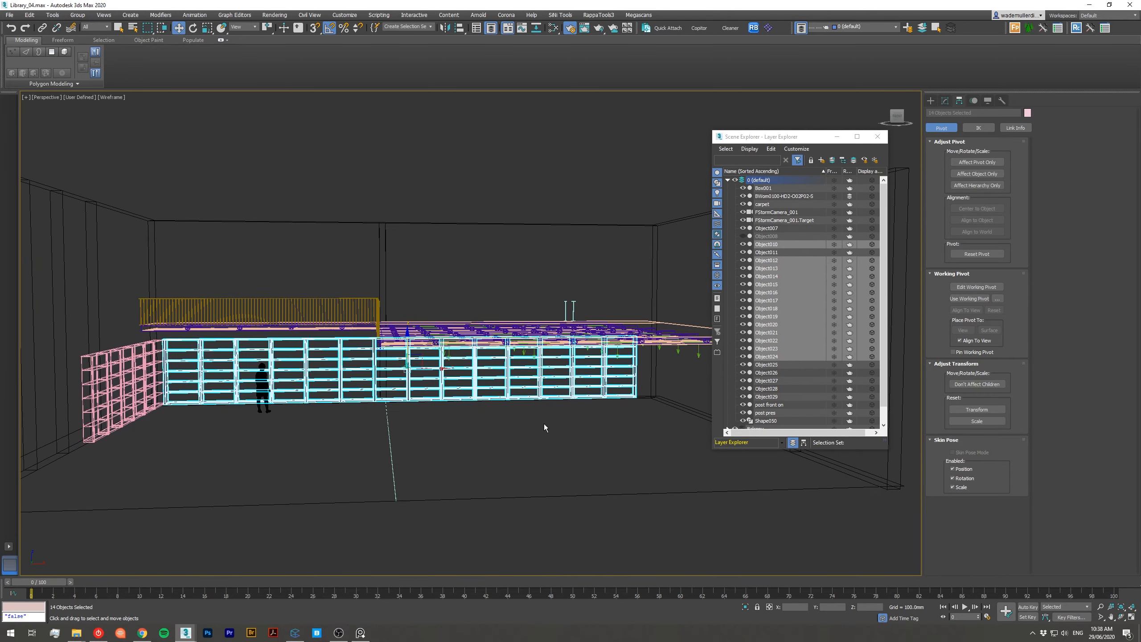
pyautogui.scroll(-5, 416, 395)
pyautogui.scroll(5, 417, 395)
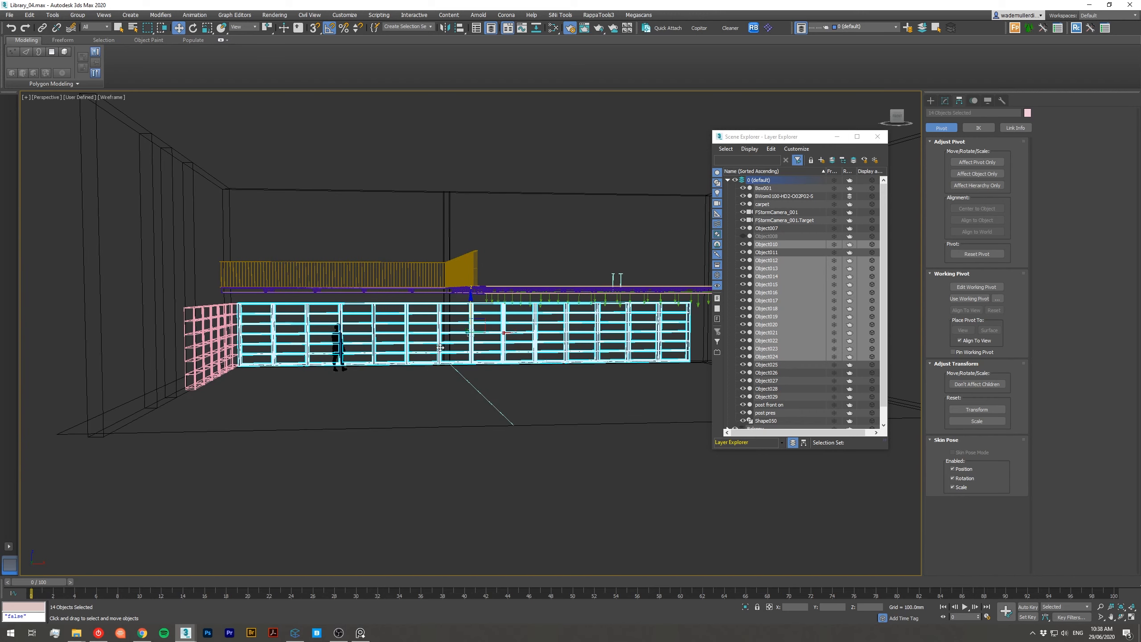
pyautogui.keyDown('shift'); pyautogui.moveTo(471, 305); pyautogui.dragTo(473, 233); pyautogui.keyUp('shift')
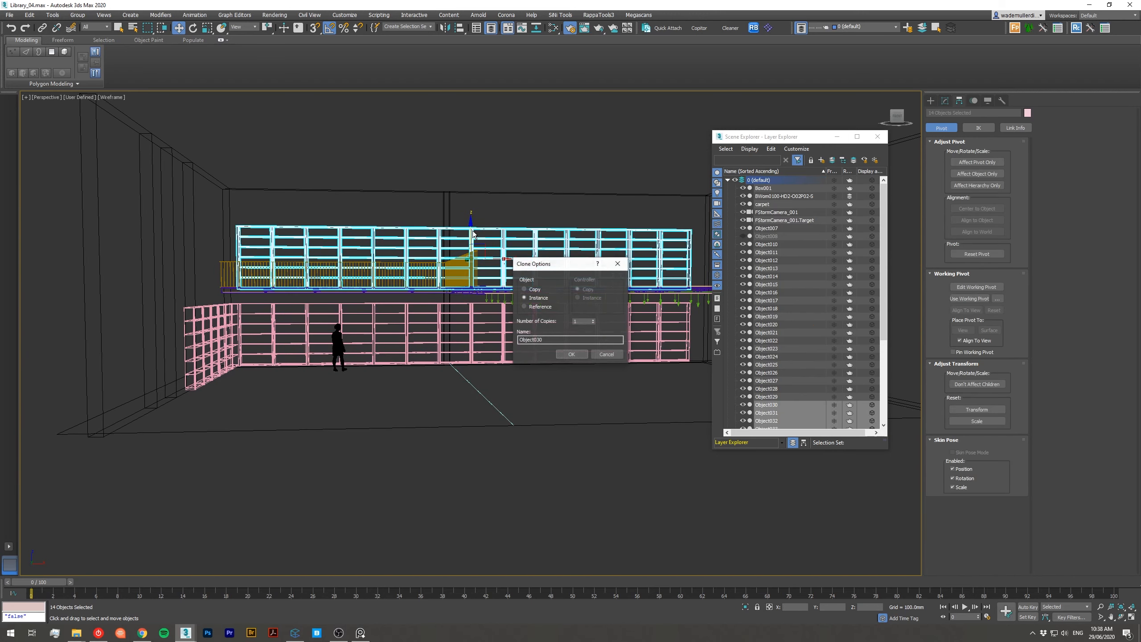
pyautogui.click(578, 357)
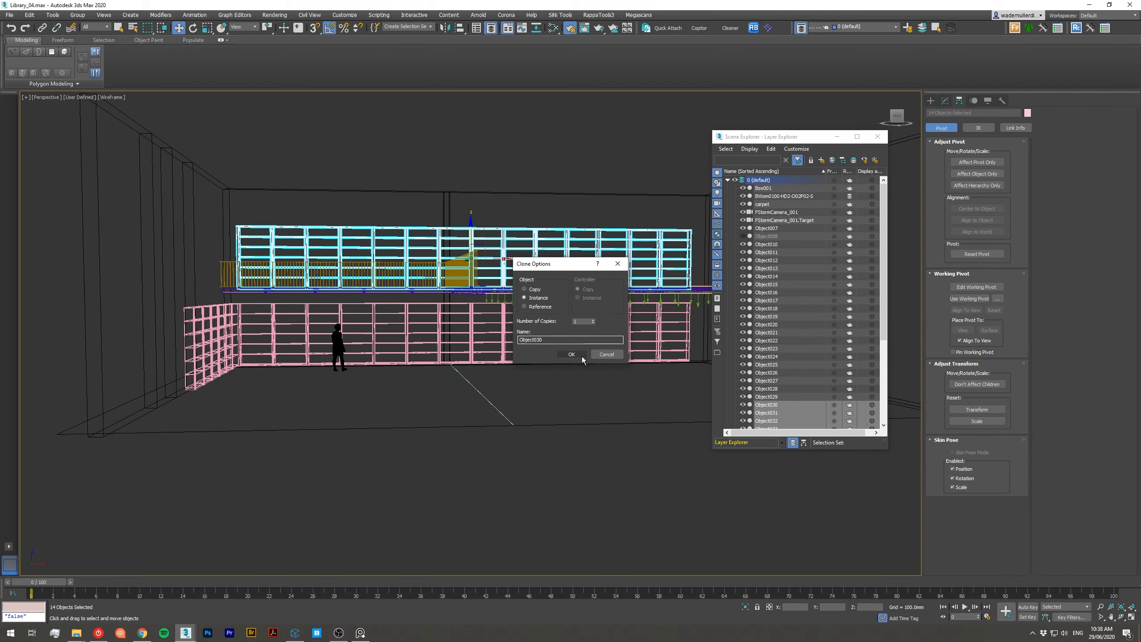
# Adjust the height of the upper bookcase row so it rests on the balcony floor
pyautogui.keyDown('alt'); pyautogui.moveTo(617, 278); pyautogui.dragTo(503, 295, button='middle'); pyautogui.keyUp('alt')
pyautogui.scroll(6, 423, 245)
pyautogui.press('F3')
pyautogui.moveTo(424, 245)
pyautogui.mouseDown(button='middle')
pyautogui.moveTo(556, 319)
pyautogui.moveTo(528, 306)
pyautogui.mouseUp(button='middle')
pyautogui.scroll(3, 528, 306)
pyautogui.moveTo(631, 230); pyautogui.dragTo(633, 219)
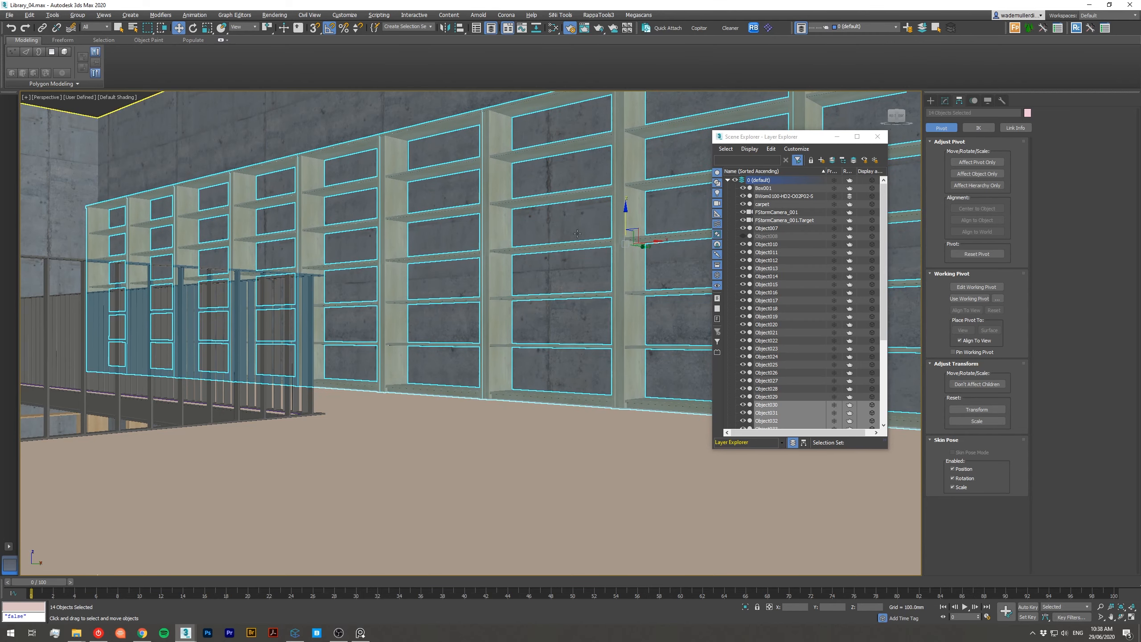
# Through the FStorm camera with safe frames, select only the six upper bookcases behind the back balcony railing, leaving out the room walls
pyautogui.press('c')
pyautogui.hotkey('shift', 'f')
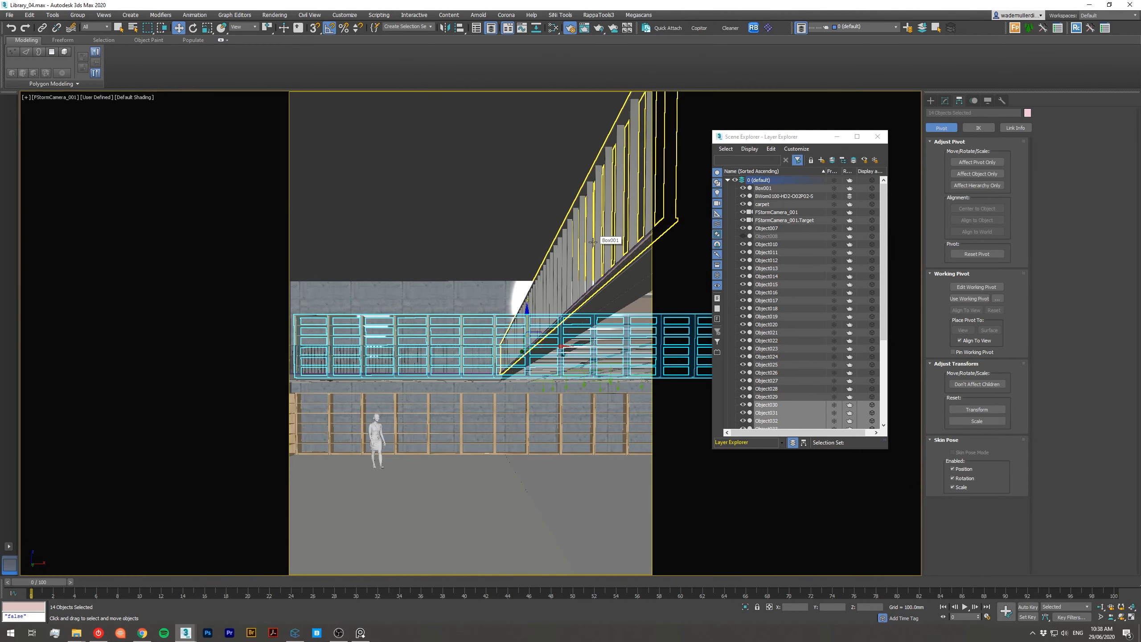
pyautogui.press('p')
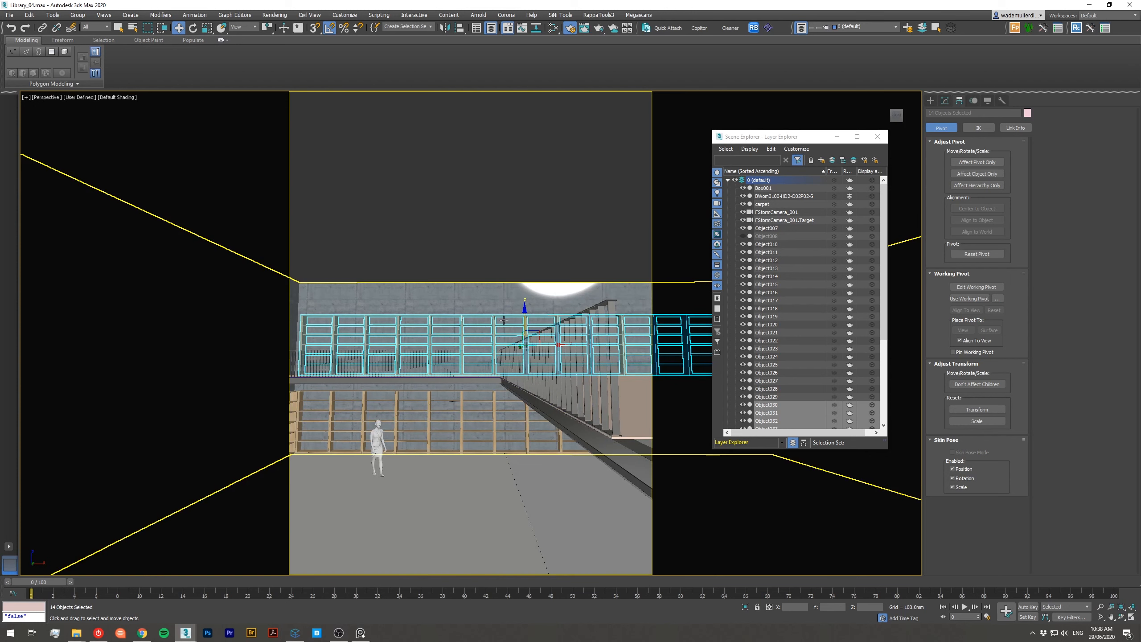
pyautogui.press('c')
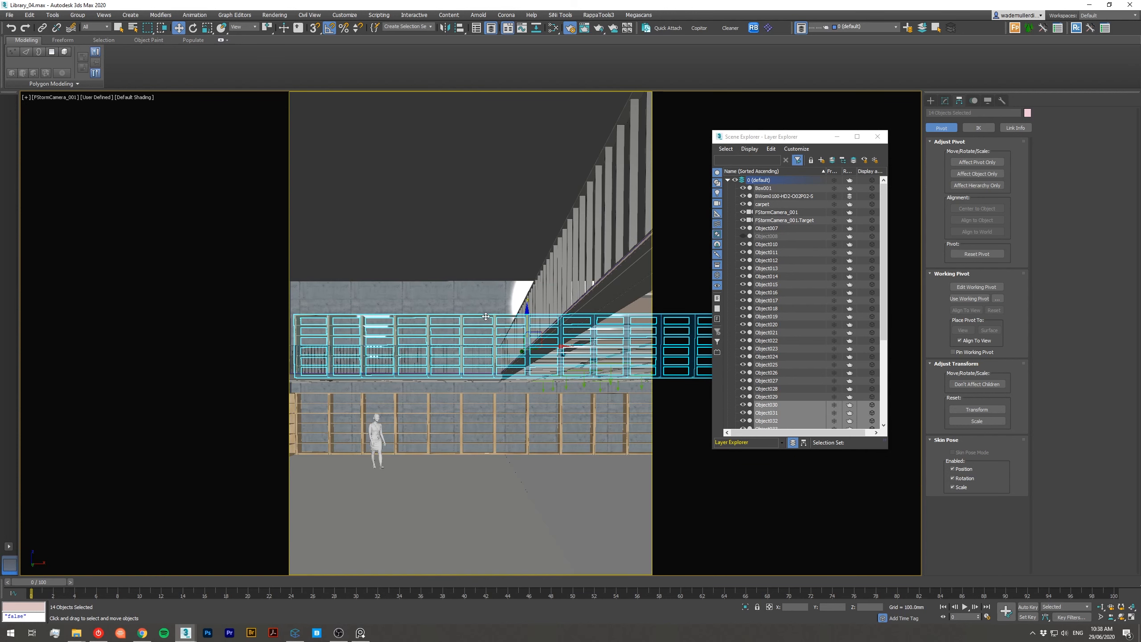
pyautogui.press('F3')
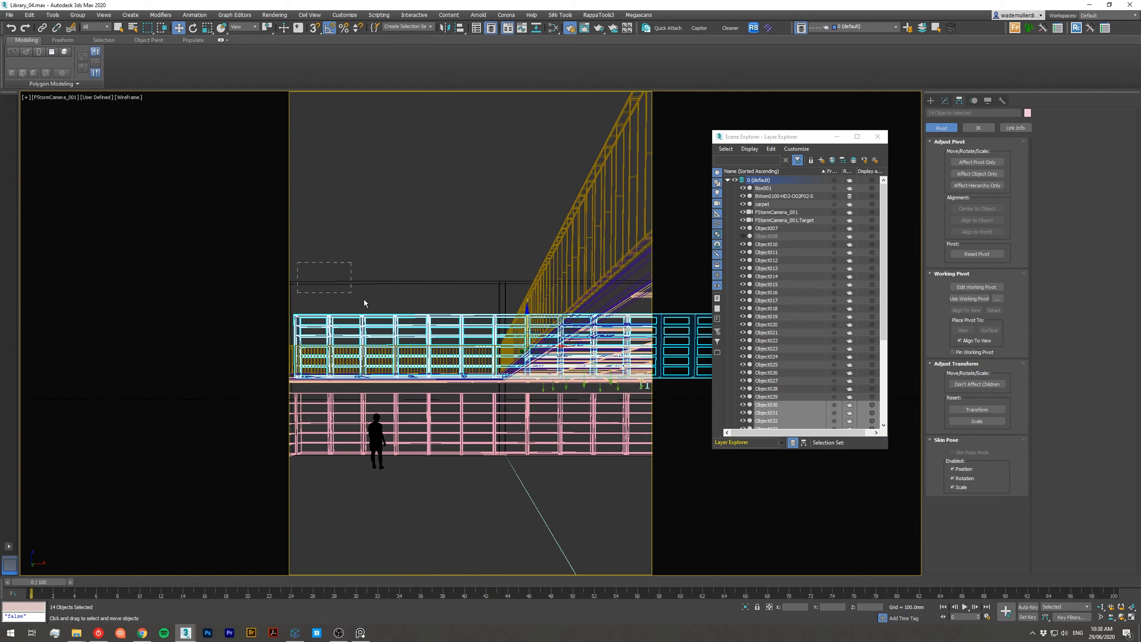
pyautogui.moveTo(485, 330); pyautogui.dragTo(486, 325)
pyautogui.press('F3')
pyautogui.press('F3')
pyautogui.press('F3')
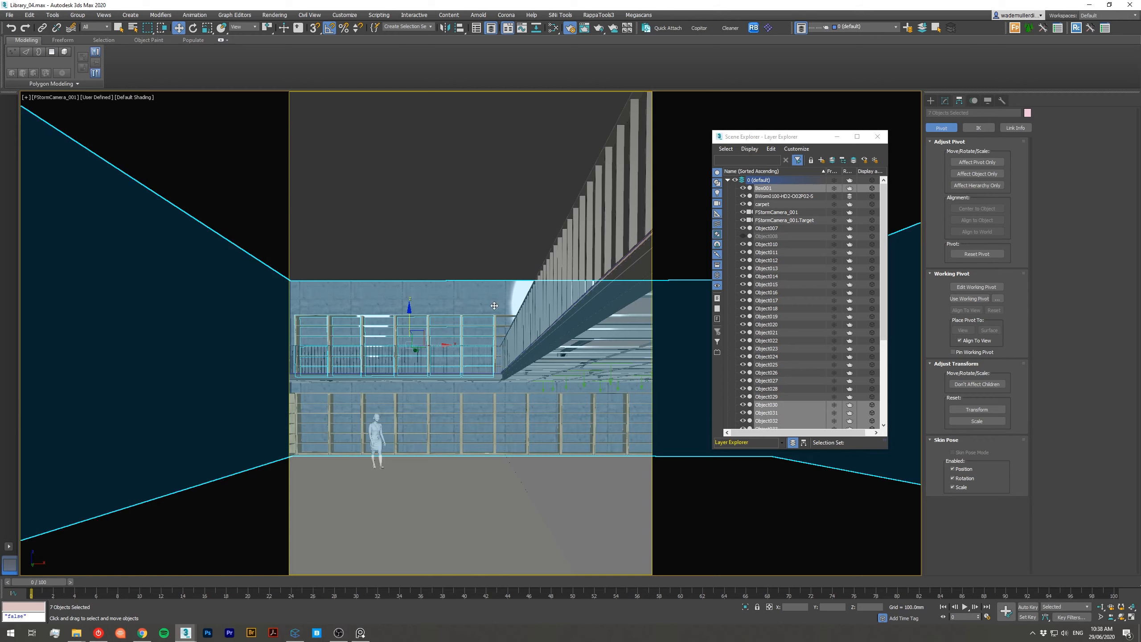
pyautogui.keyDown('alt'); pyautogui.click(499, 290); pyautogui.keyUp('alt')
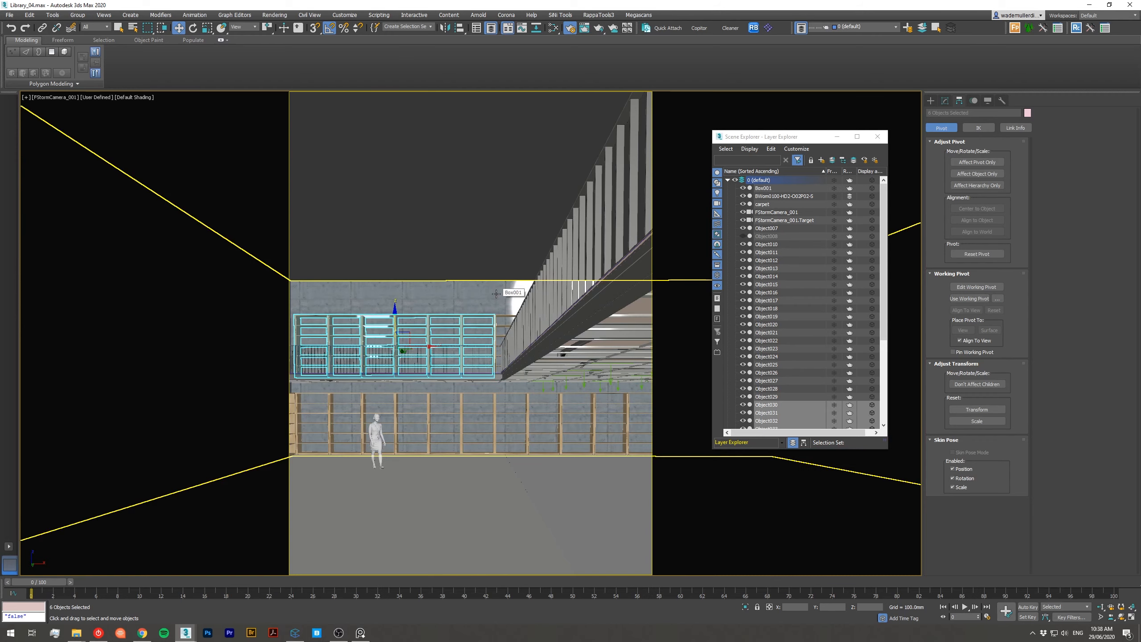
# Isolate the six upper bookcases and delete five of them, keeping the one nearest the balcony corner
pyautogui.press('p')
pyautogui.keyDown('alt'); pyautogui.moveTo(469, 313); pyautogui.dragTo(505, 337, button='middle'); pyautogui.keyUp('alt')
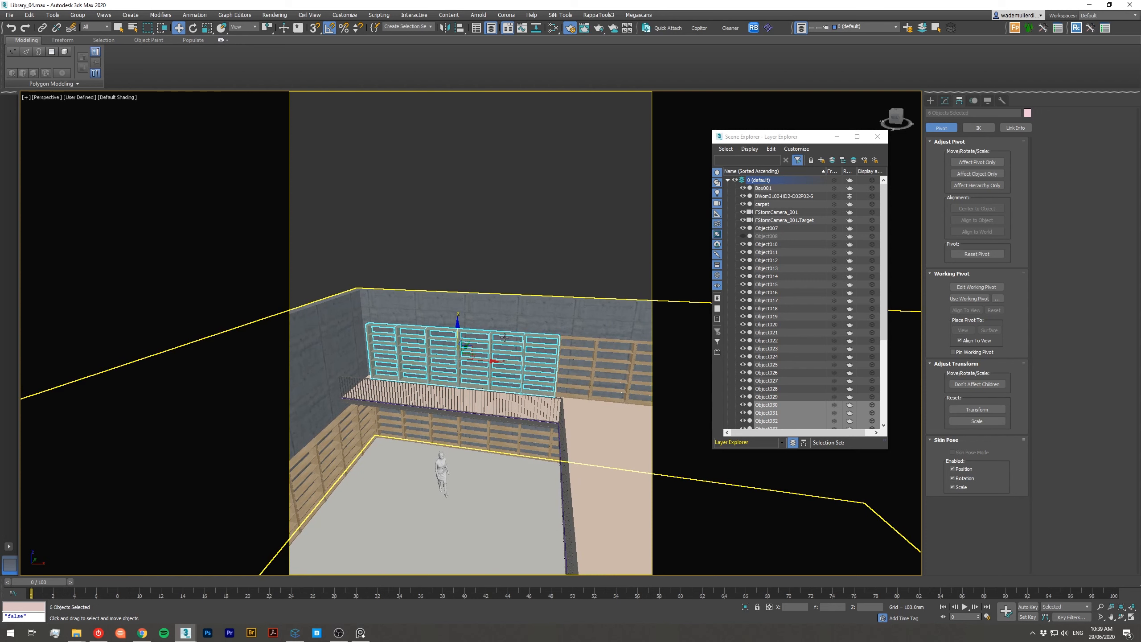
pyautogui.hotkey('alt', 'q')
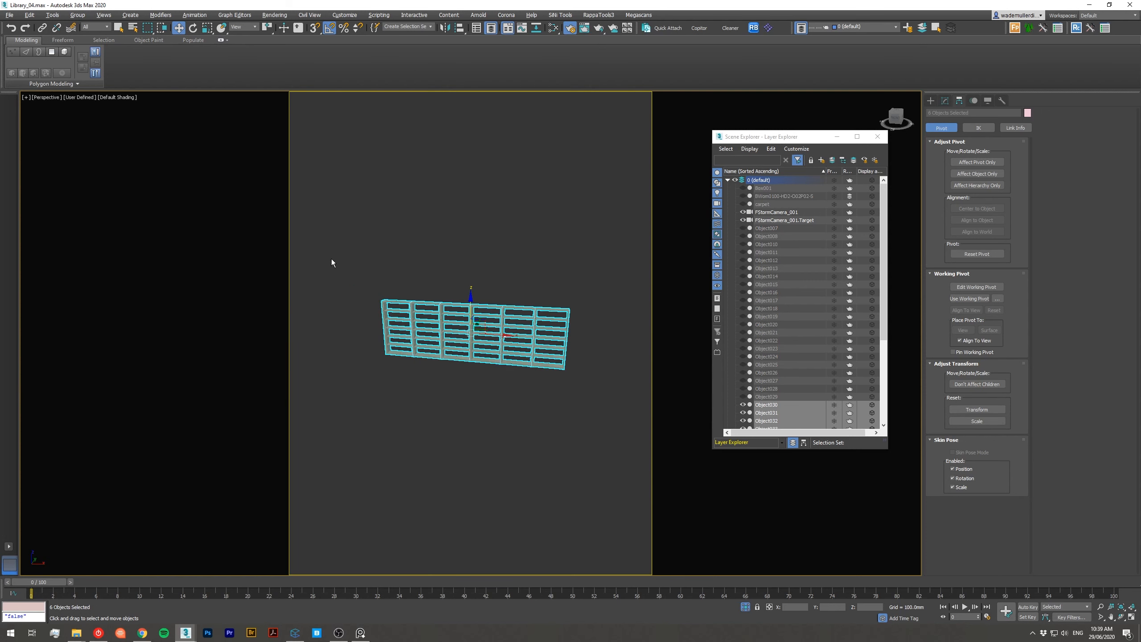
pyautogui.moveTo(495, 309); pyautogui.dragTo(507, 323)
pyautogui.press('Delete')
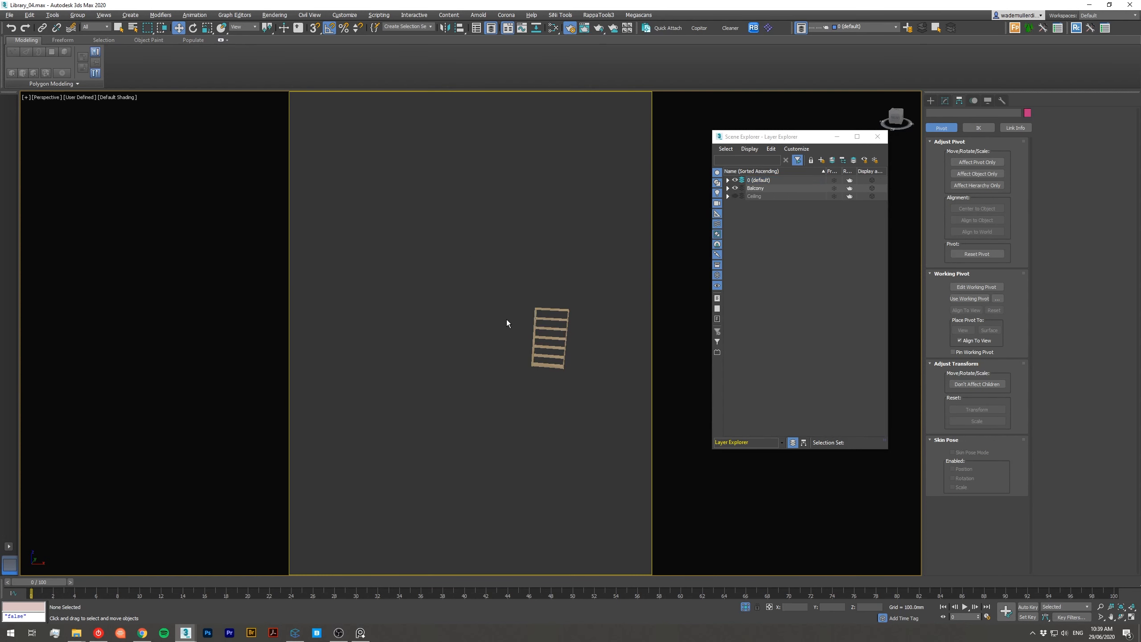
# Make the remaining upper bookcase unique, end the isolation, and frame it through the FStorm camera with safe frames
pyautogui.click(549, 360)
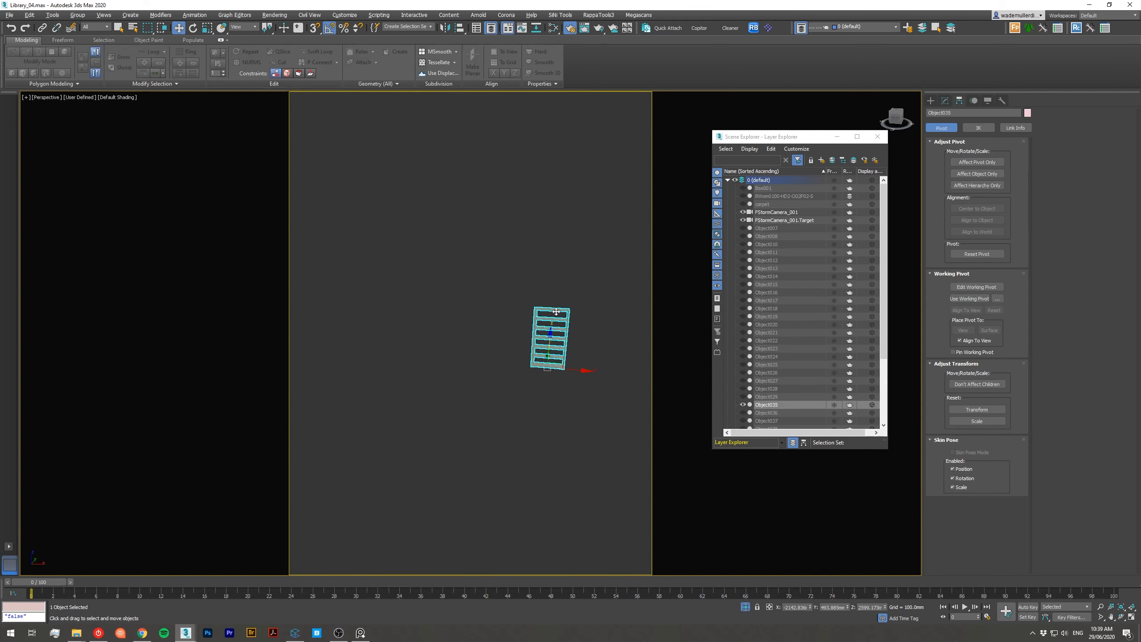
pyautogui.click(945, 101)
pyautogui.click(963, 253)
pyautogui.moveTo(572, 343); pyautogui.dragTo(519, 385, button='middle')
pyautogui.hotkey('shift', 'f')
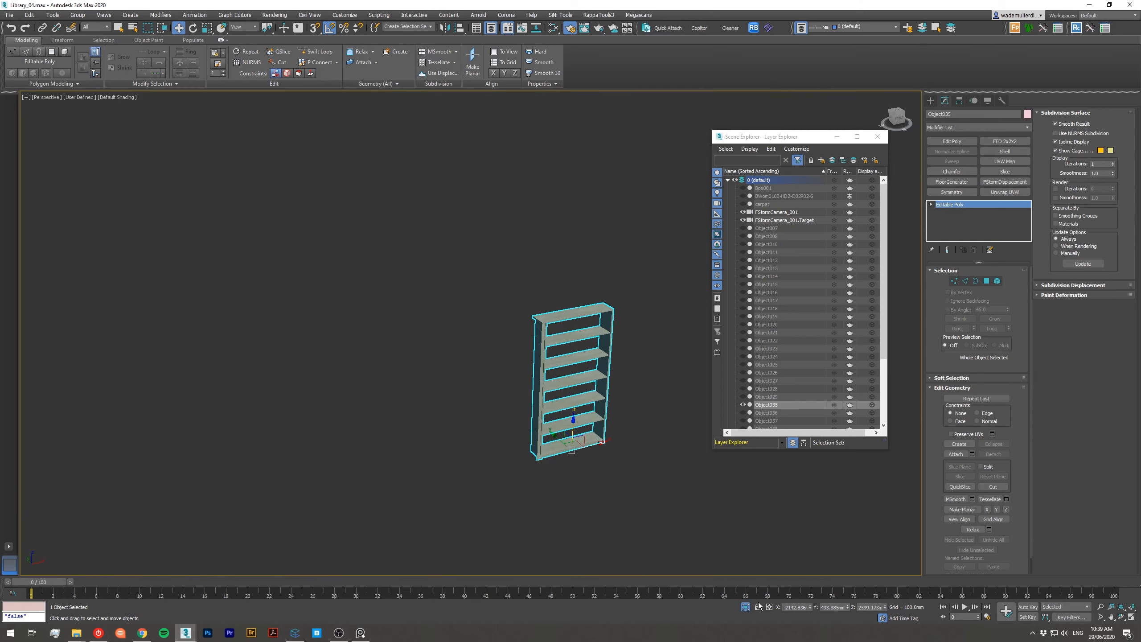
pyautogui.click(745, 606)
pyautogui.press('c')
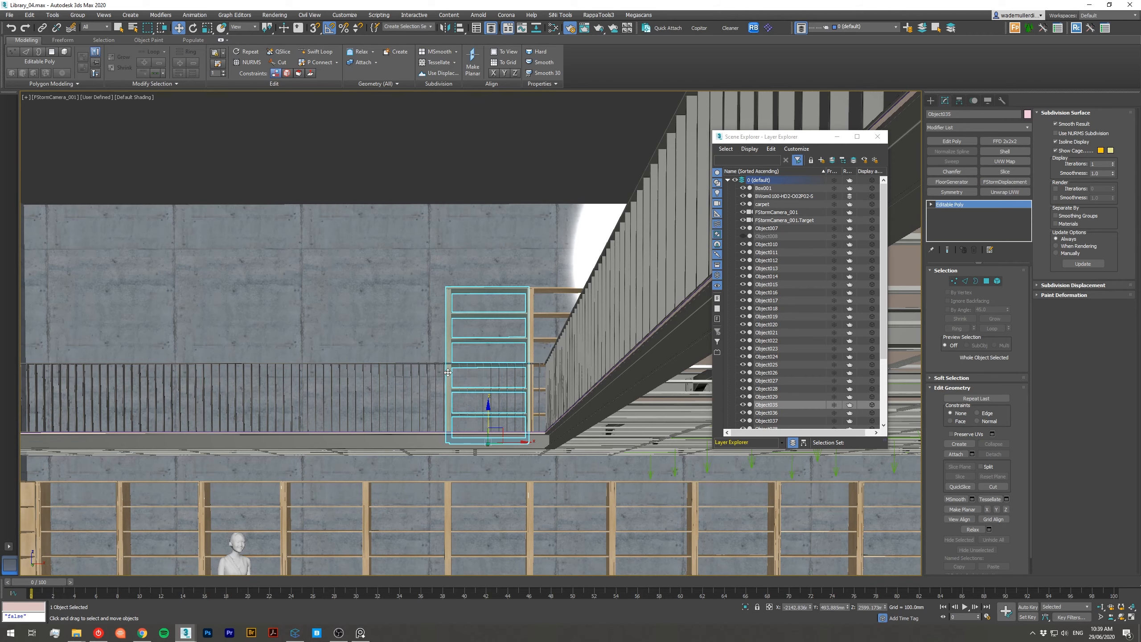
pyautogui.hotkey('shift', 'f')
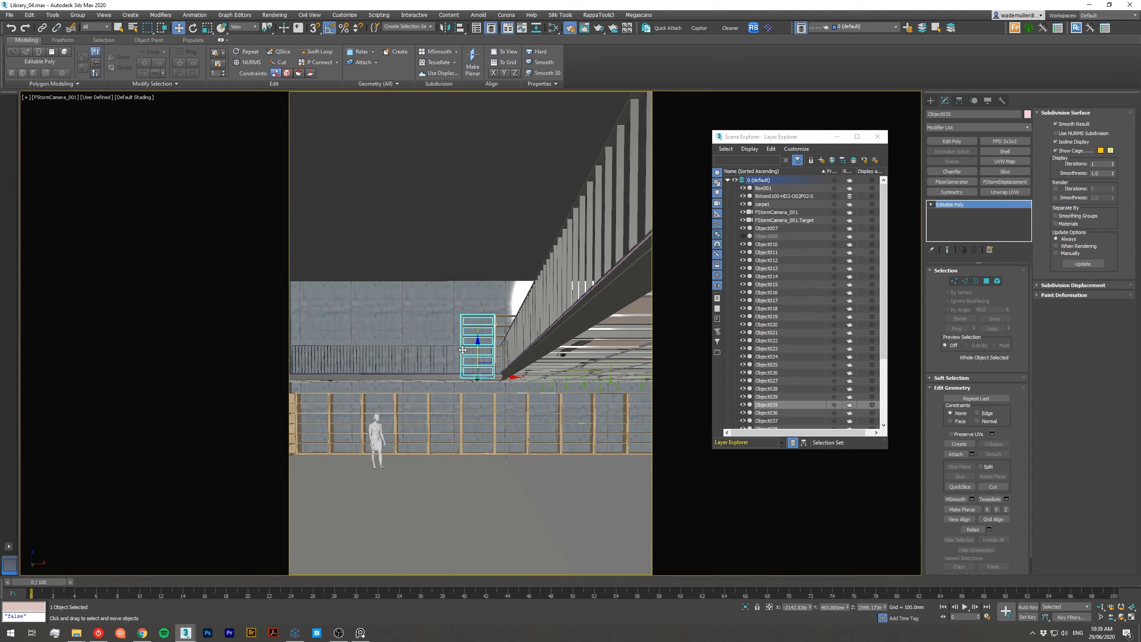
# Delete the upper shelf elements inside the unique balcony bookcase
pyautogui.click(997, 281)
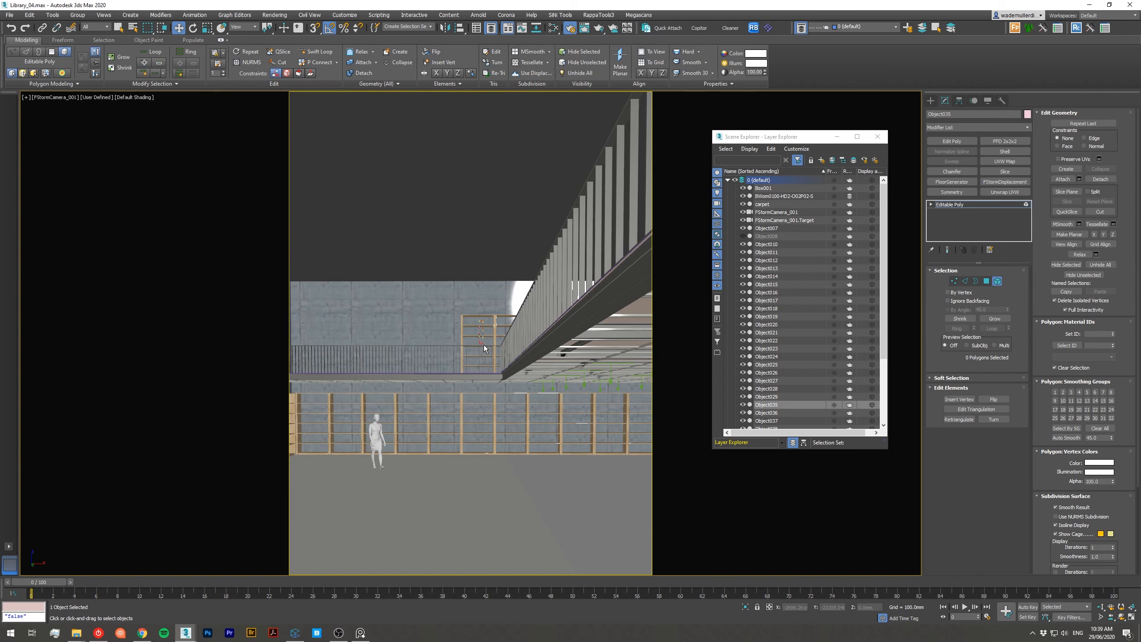
pyautogui.click(484, 351)
pyautogui.press('Delete')
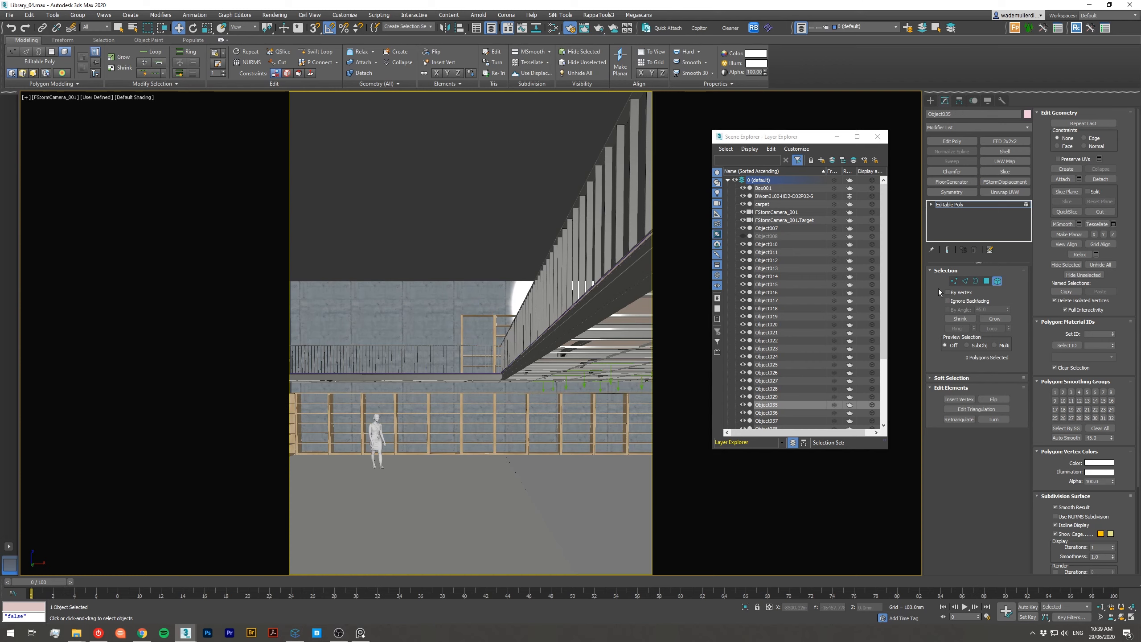
# Lower the unique bookcase's top vertices to just above its two remaining lower shelves, making it a low unit
pyautogui.click(955, 282)
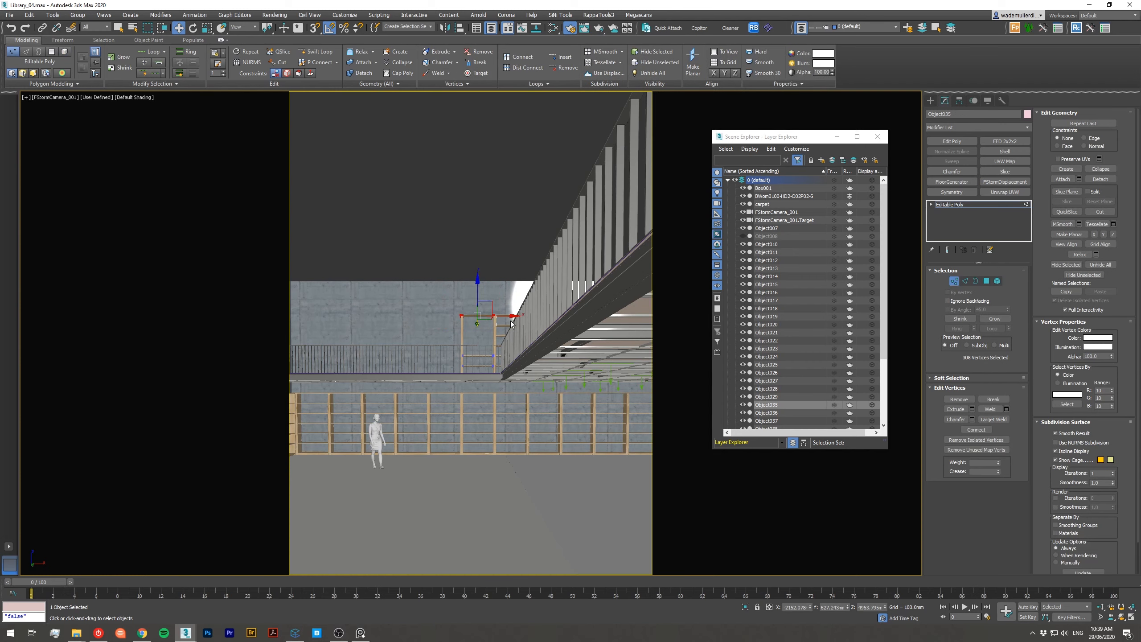
pyautogui.moveTo(478, 297); pyautogui.dragTo(480, 324)
pyautogui.press('p')
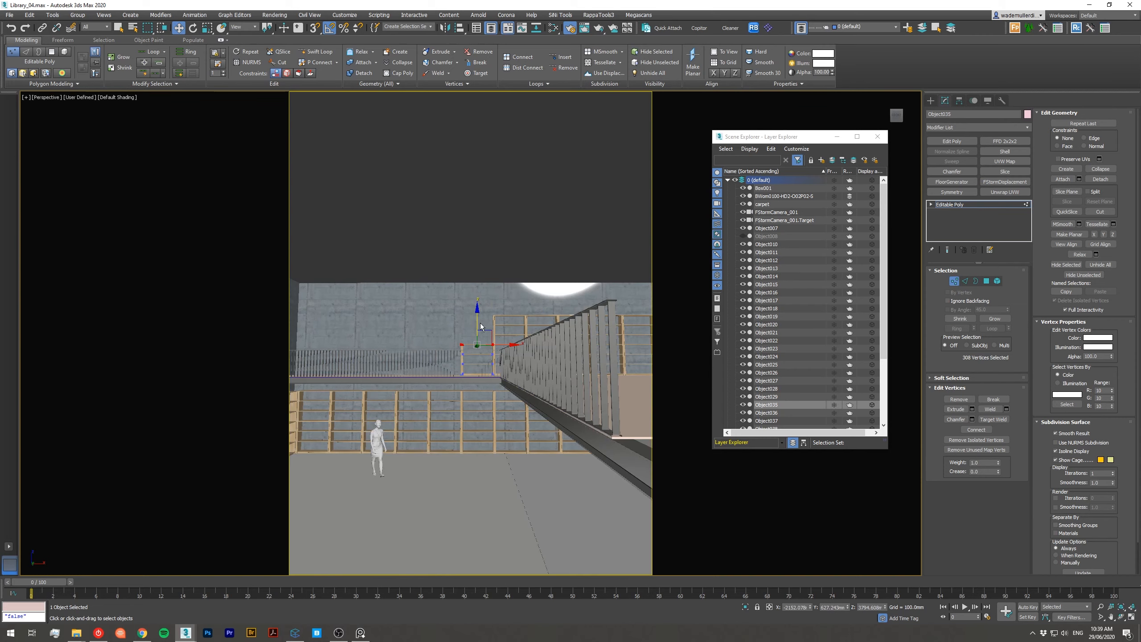
pyautogui.press('z')
pyautogui.keyDown('alt'); pyautogui.moveTo(489, 380); pyautogui.dragTo(474, 329, button='middle'); pyautogui.keyUp('alt')
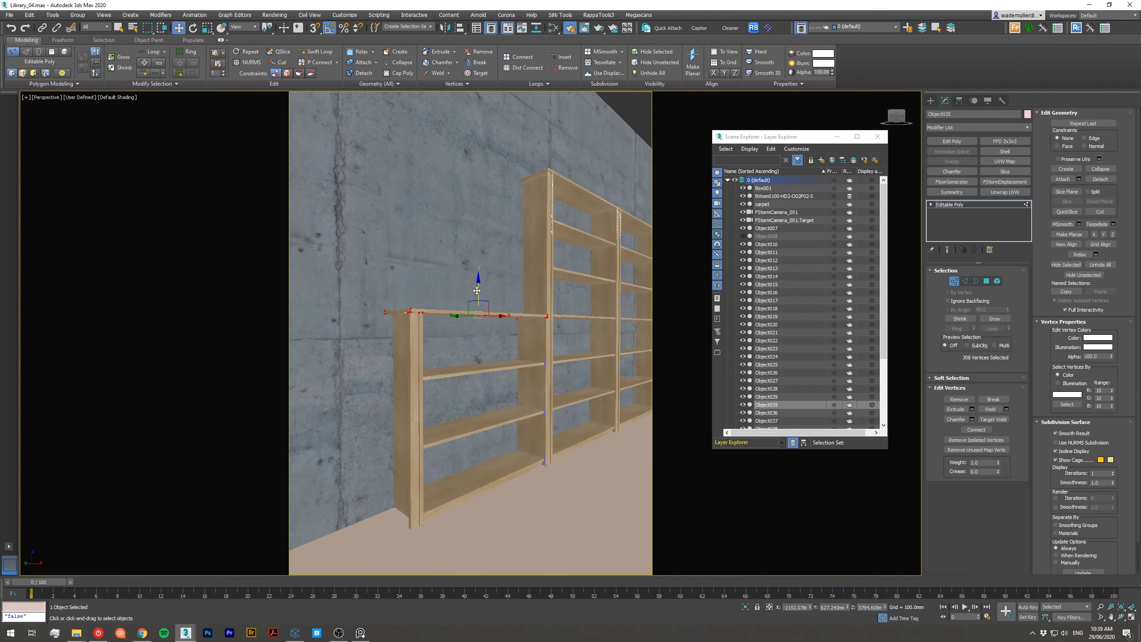
pyautogui.moveTo(477, 290); pyautogui.dragTo(469, 344)
pyautogui.scroll(5, 444, 381)
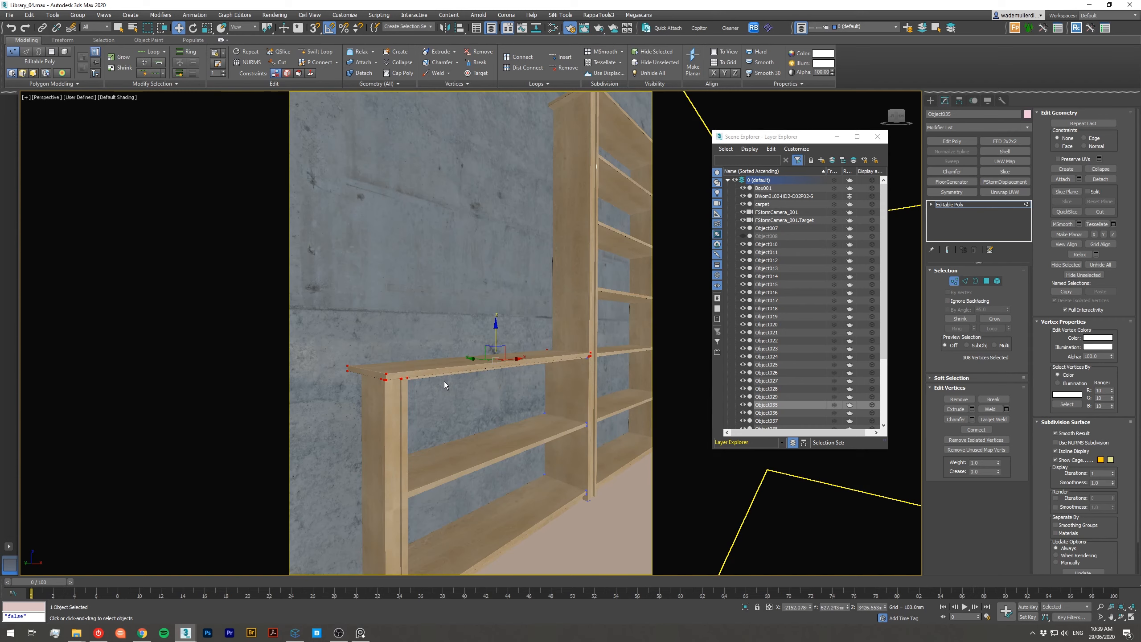
# Examine the element under the lowered top, clear the selection, and check the low bookcase through the FStorm camera
pyautogui.click(997, 281)
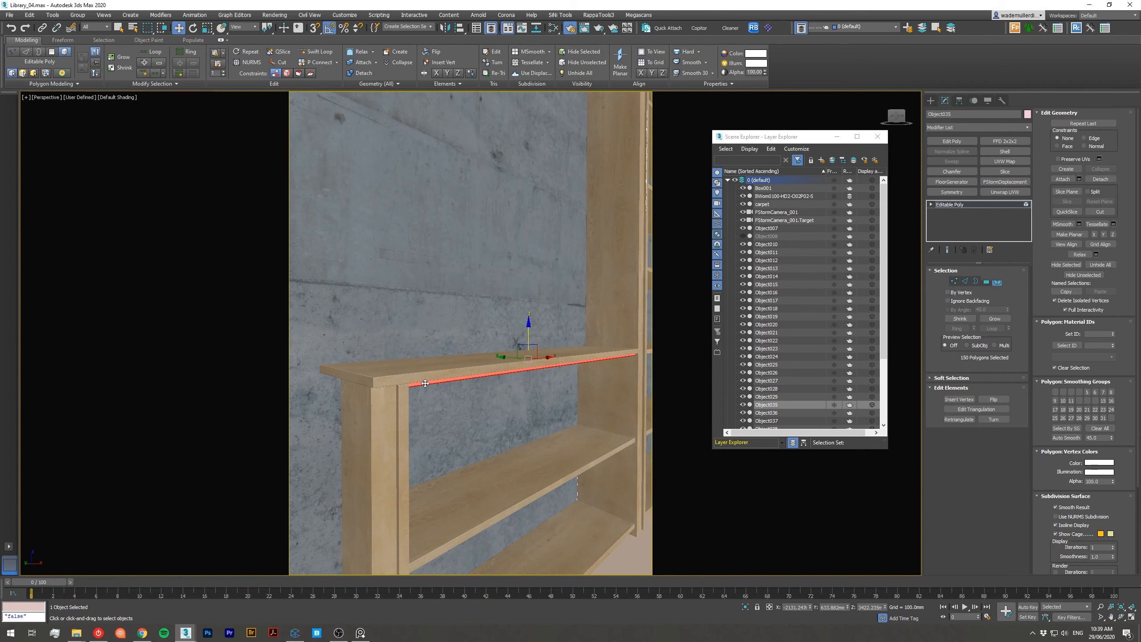
pyautogui.hotkey('ctrl', 'd')
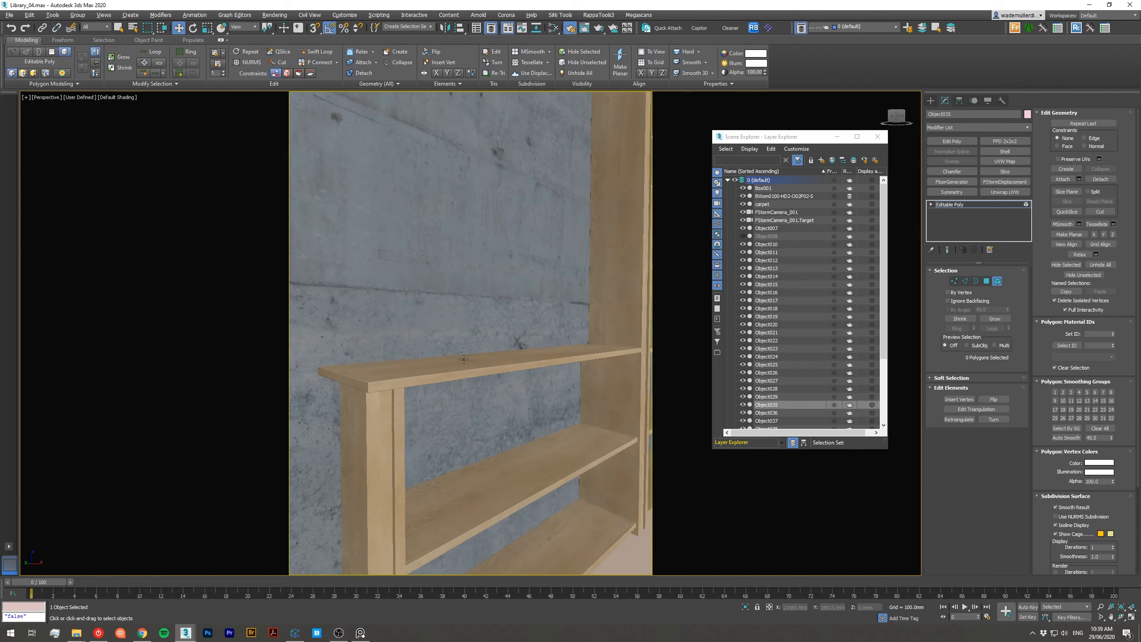
pyautogui.press('c')
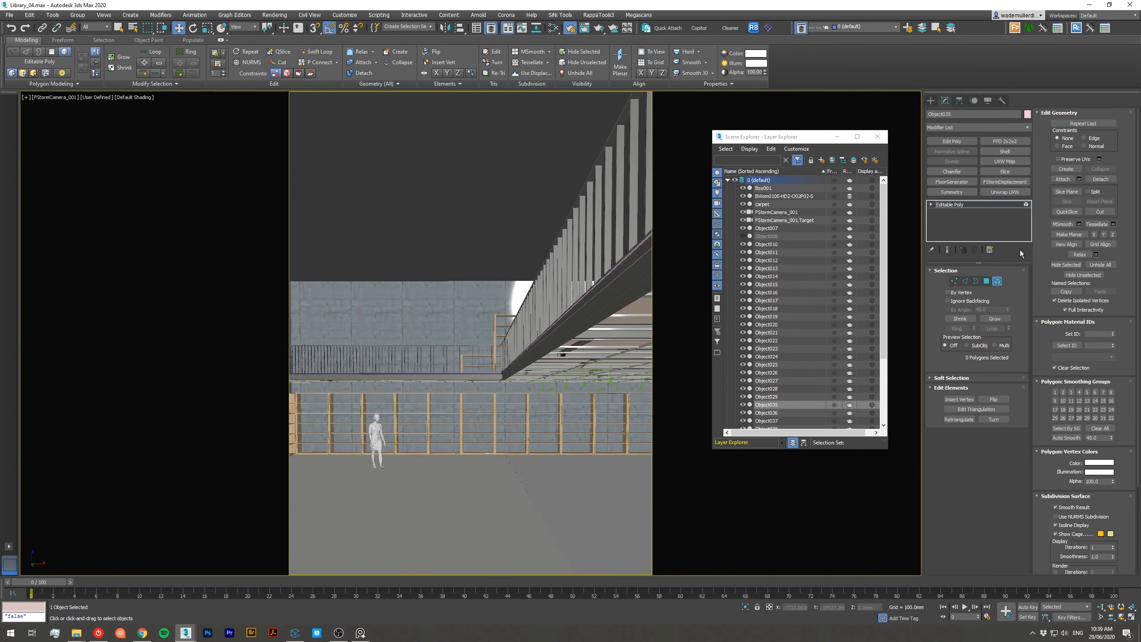
pyautogui.click(509, 195)
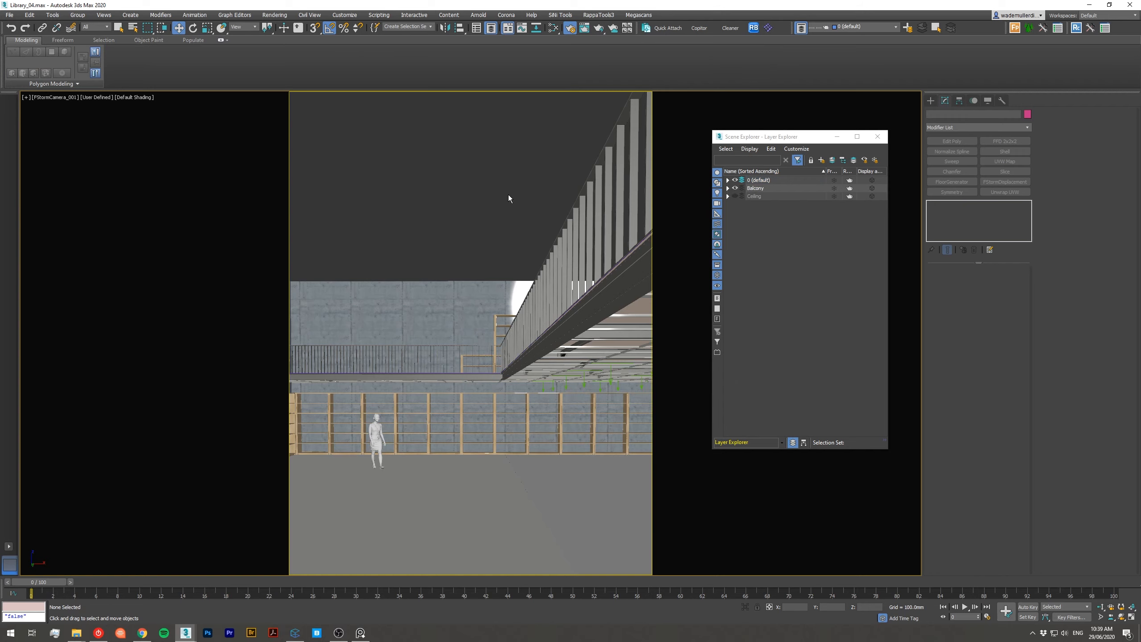
# Select the low bookcase on the balcony beside the tall shelving and frame it in the front view
pyautogui.press('p')
pyautogui.keyDown('alt'); pyautogui.moveTo(497, 250); pyautogui.dragTo(467, 397, button='middle'); pyautogui.keyUp('alt')
pyautogui.scroll(5, 466, 397)
pyautogui.click(498, 357)
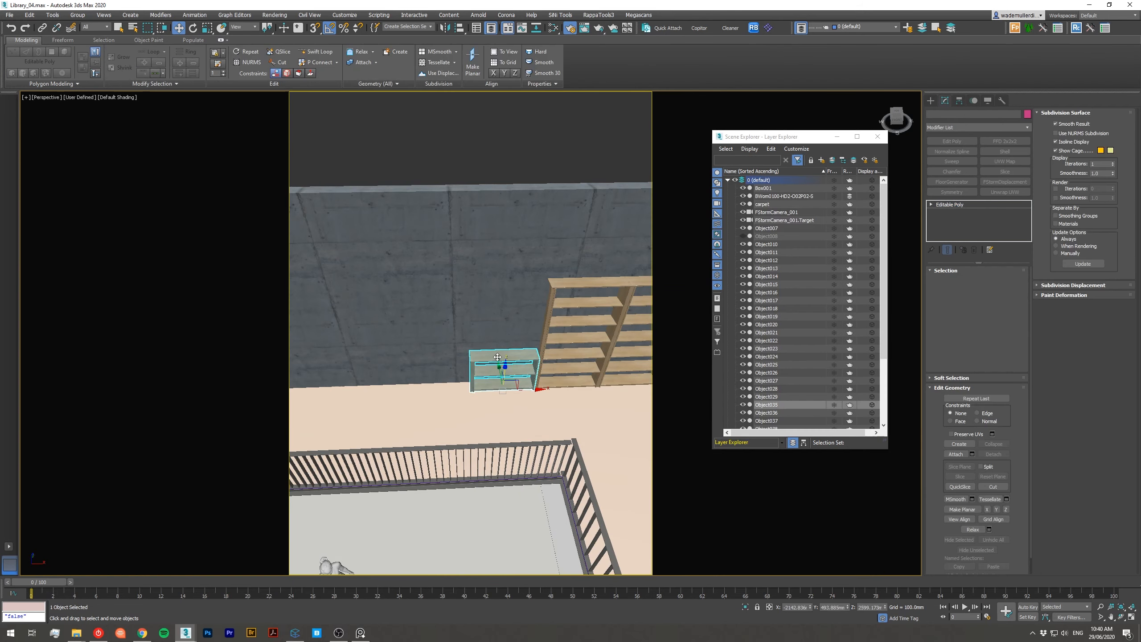
pyautogui.press('f')
pyautogui.press('z')
pyautogui.scroll(6, 498, 357)
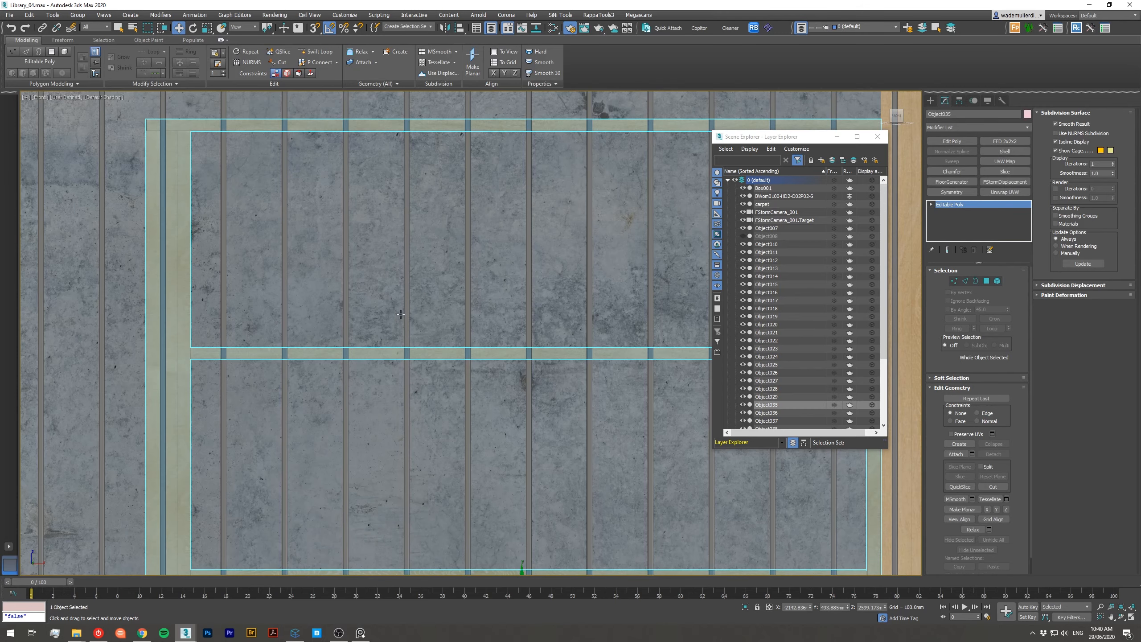
pyautogui.scroll(-3, 546, 353)
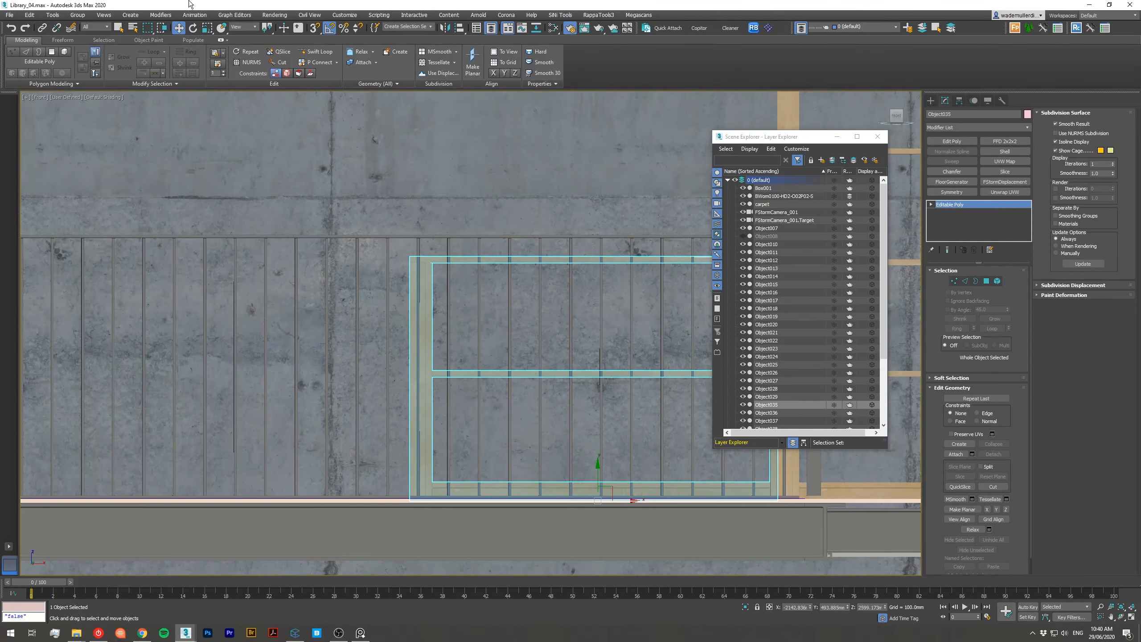
# Array the low bookcase along negative X behind the back railing as 6 instances, with zero Y and Z offsets
pyautogui.click(52, 15)
pyautogui.moveTo(29, 15)
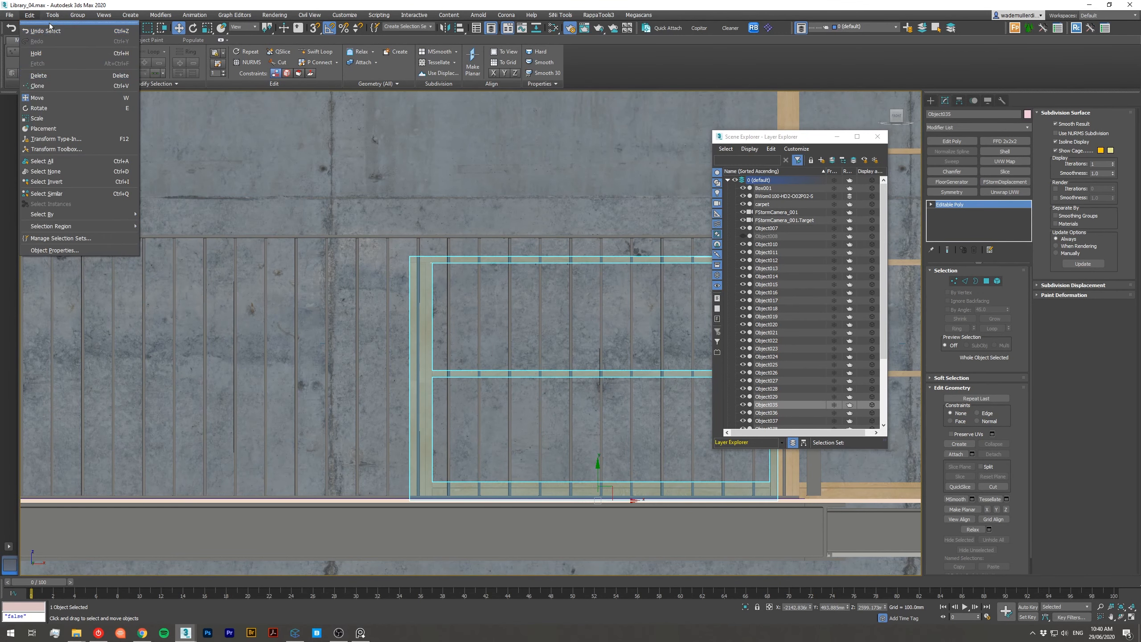
pyautogui.click(67, 184)
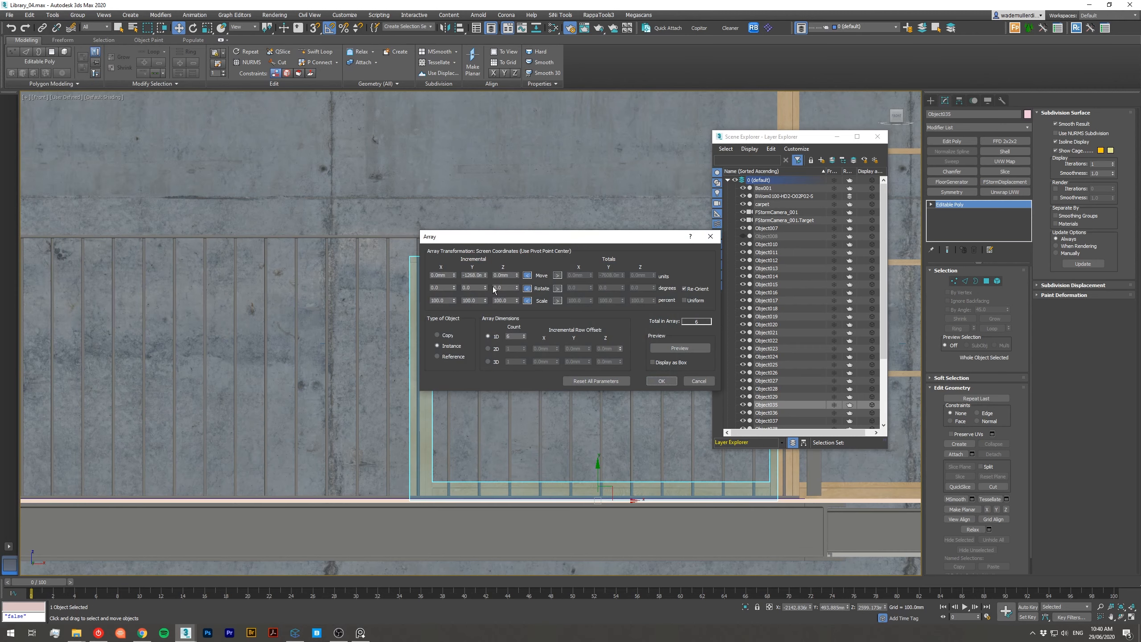
pyautogui.click(692, 349)
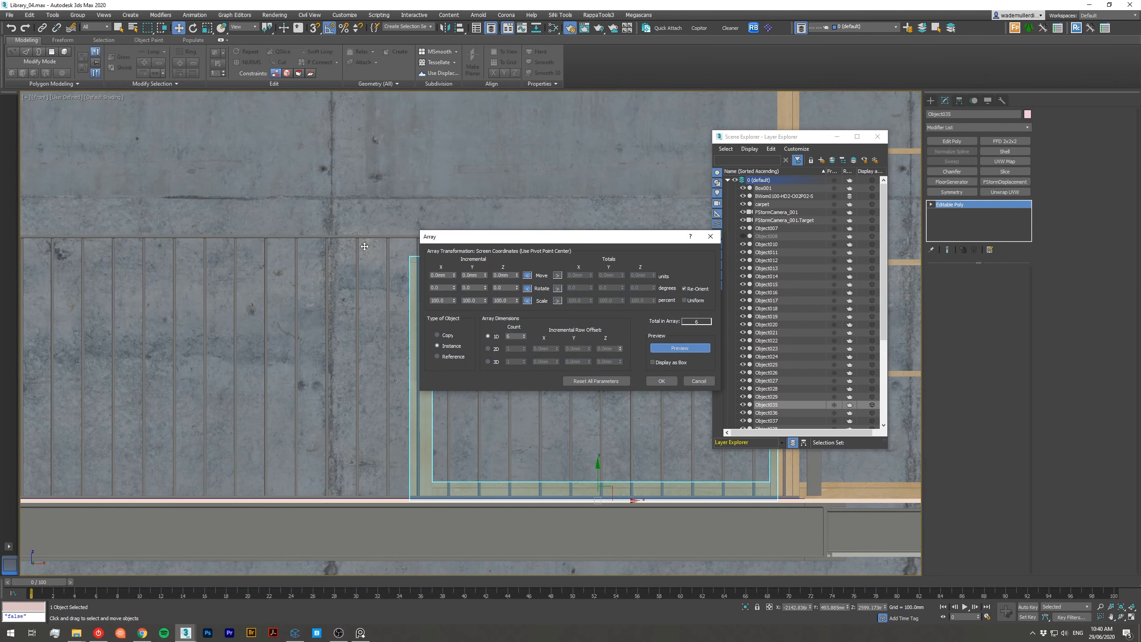
pyautogui.doubleClick(442, 276)
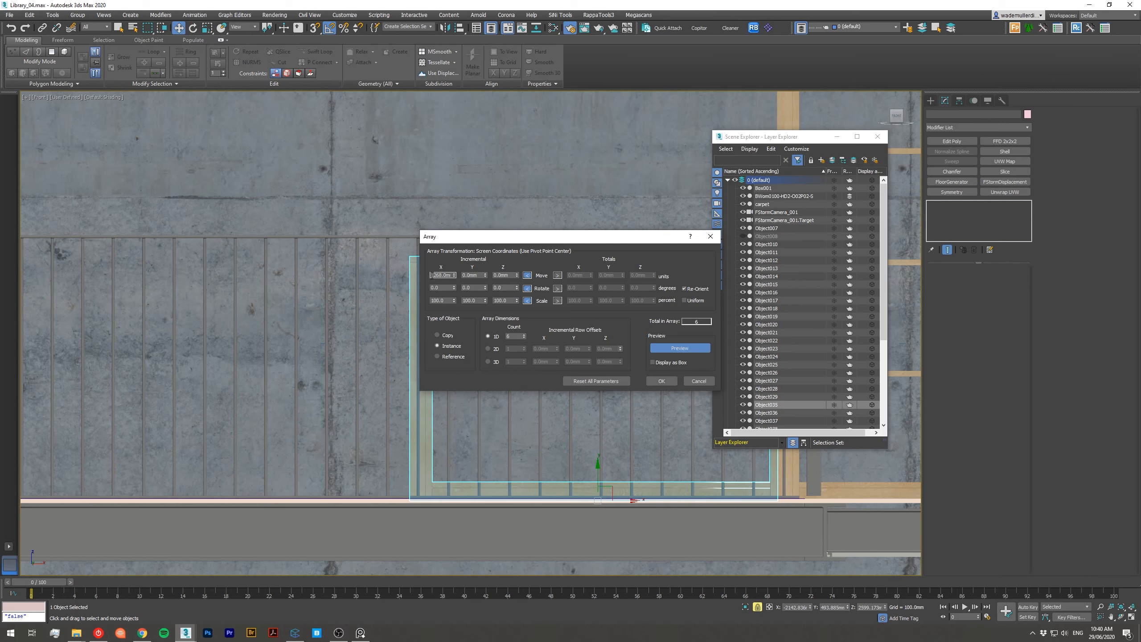
pyautogui.press('Return')
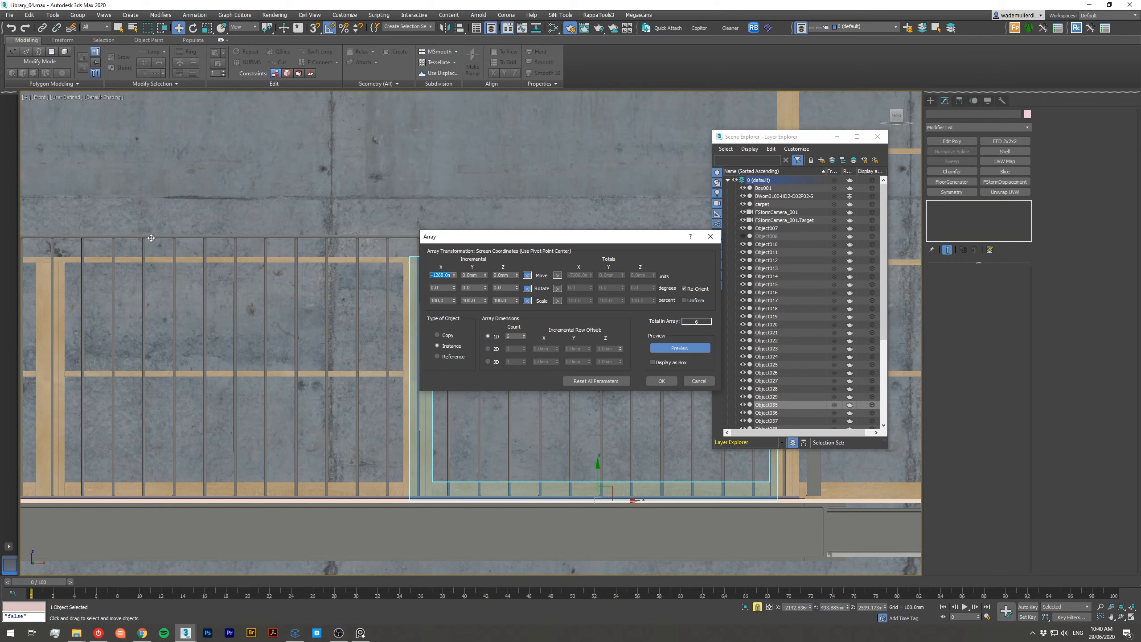
pyautogui.scroll(-6, 151, 238)
pyautogui.scroll(-3, 254, 288)
pyautogui.moveTo(165, 273); pyautogui.dragTo(127, 322, button='middle')
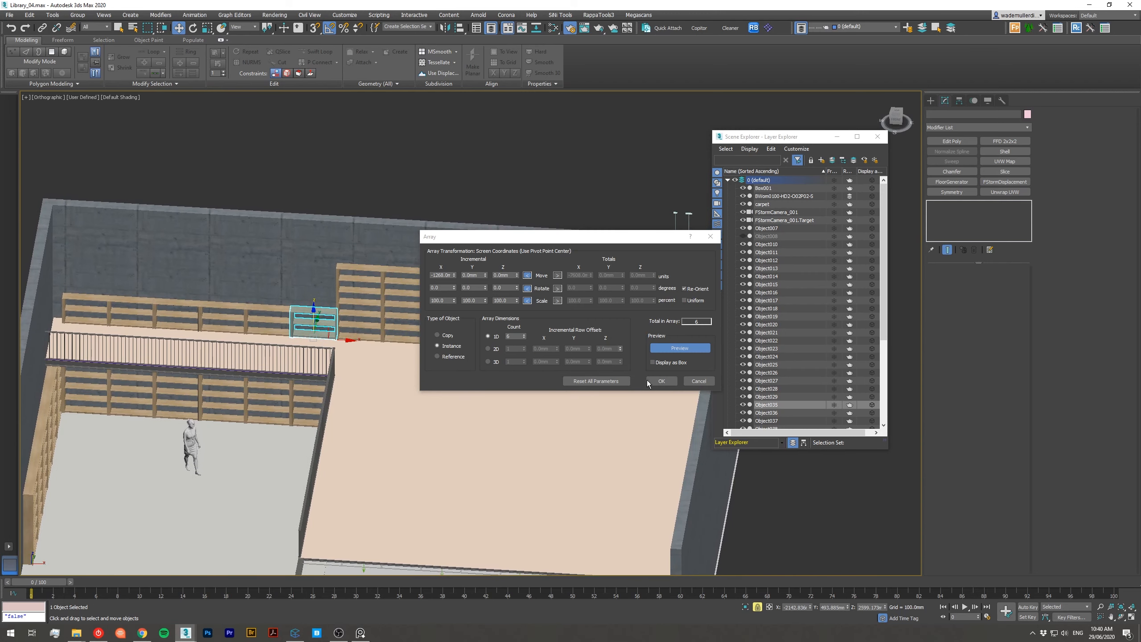
pyautogui.click(661, 381)
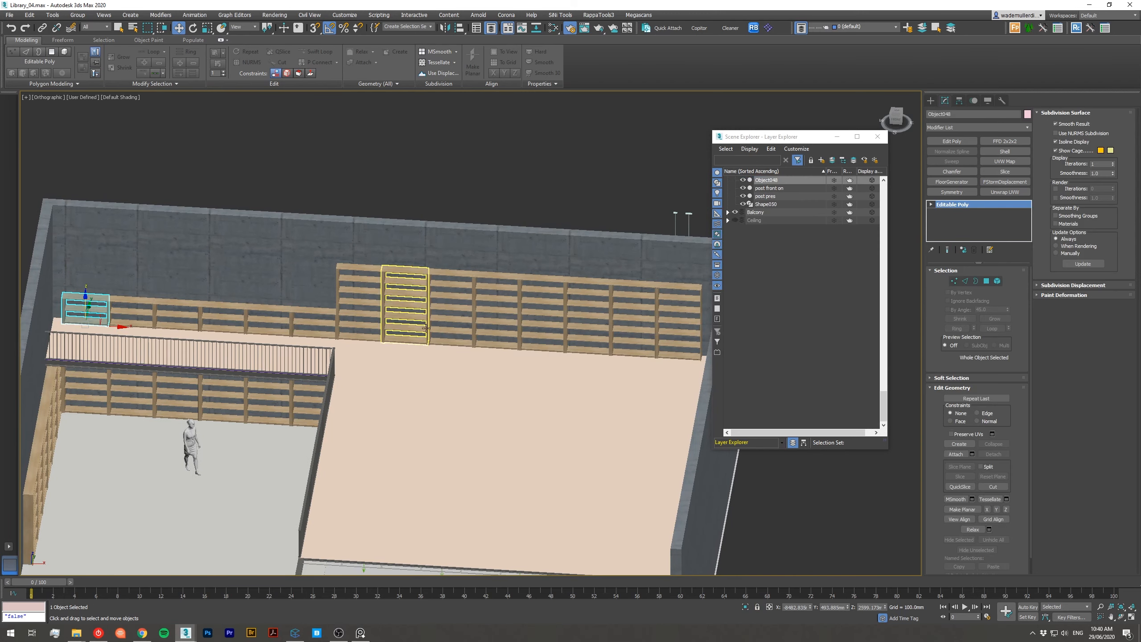
# Check the row of low bookcases through the FStorm camera with safe frames on and clear the selection
pyautogui.keyDown('alt'); pyautogui.moveTo(474, 349); pyautogui.dragTo(435, 304, button='middle'); pyautogui.keyUp('alt')
pyautogui.moveTo(435, 304); pyautogui.dragTo(418, 310, button='middle')
pyautogui.press('c')
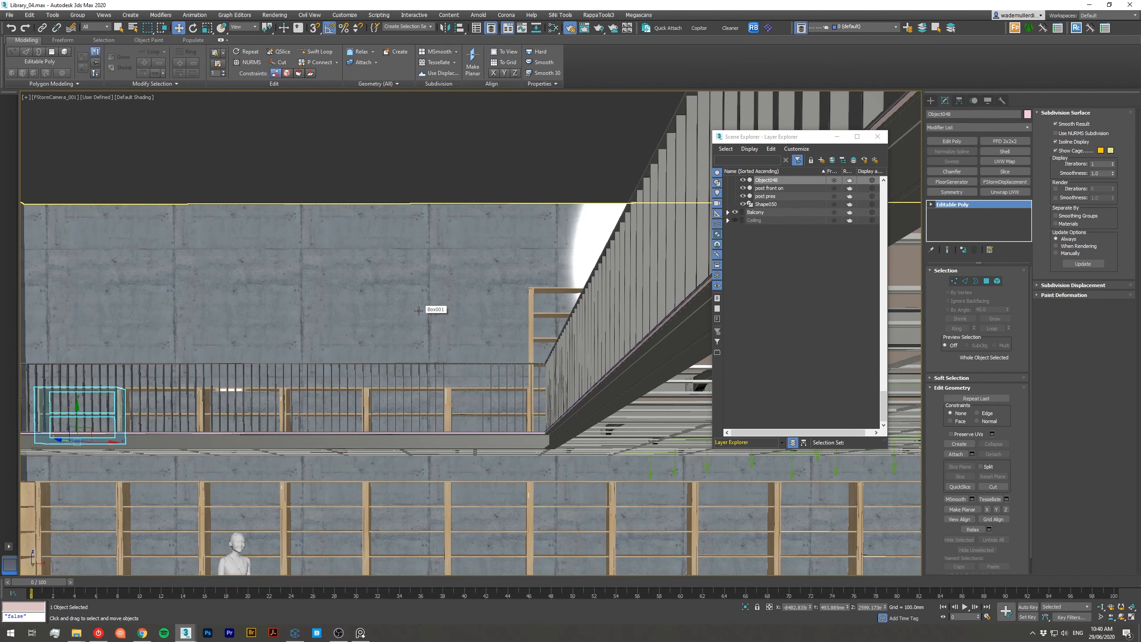
pyautogui.hotkey('shift', 'f')
pyautogui.click(444, 228)
pyautogui.press('F3')
pyautogui.press('F3')
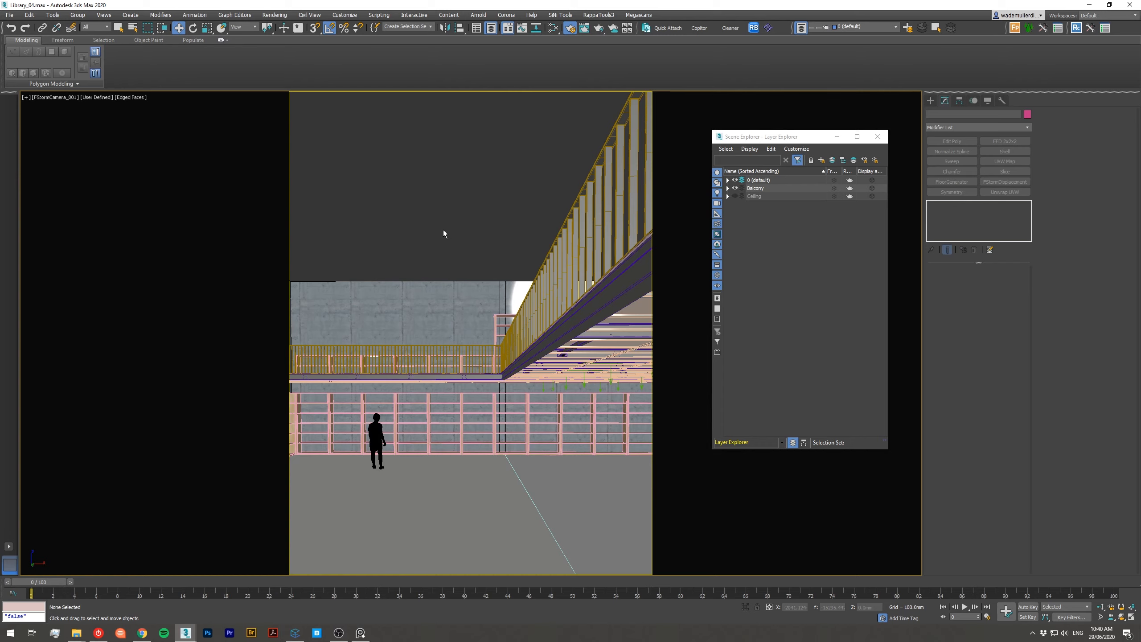
# Inspect the balcony bookcases in perspective without edged faces, and return to the FStorm camera
pyautogui.press('p')
pyautogui.moveTo(441, 141)
pyautogui.keyDown('alt'); pyautogui.mouseDown(button='middle')
pyautogui.moveTo(529, 320)
pyautogui.moveTo(510, 332)
pyautogui.mouseUp(button='middle'); pyautogui.keyUp('alt')
pyautogui.scroll(-2, 508, 335)
pyautogui.scroll(3, 499, 344)
pyautogui.press('F4')
pyautogui.scroll(-6, 484, 360)
pyautogui.moveTo(485, 387)
pyautogui.mouseDown(button='middle')
pyautogui.moveTo(493, 353)
pyautogui.moveTo(487, 370)
pyautogui.mouseUp(button='middle')
pyautogui.scroll(6, 492, 353)
pyautogui.press('c')
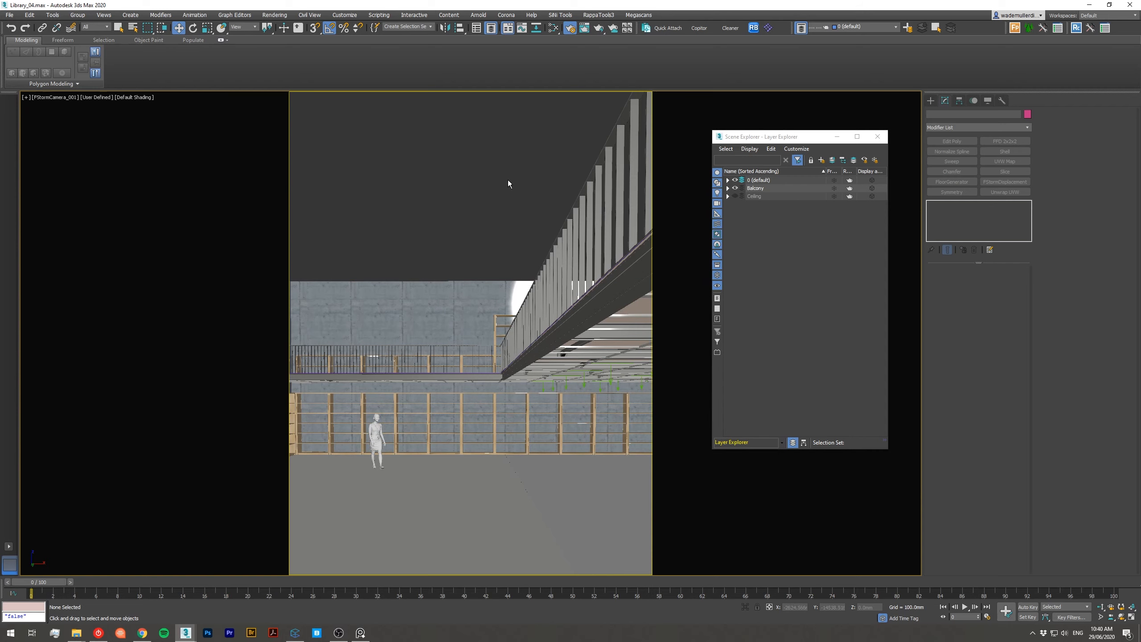
# Unhide the Ceiling layer and save the library scene
pyautogui.click(735, 197)
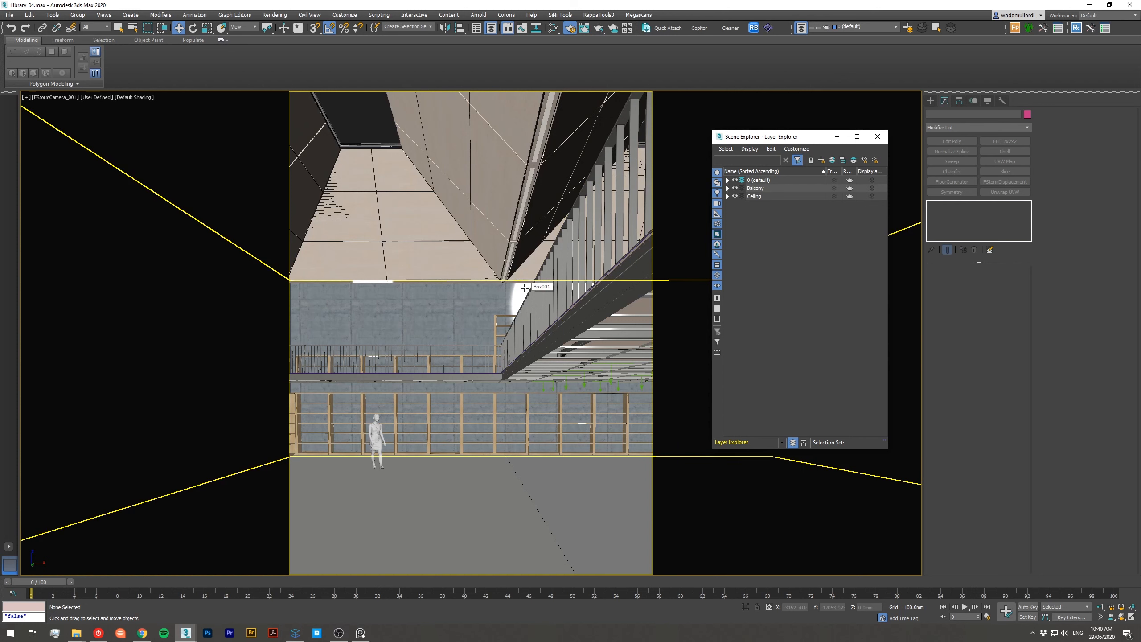
pyautogui.hotkey('ctrl', 's')
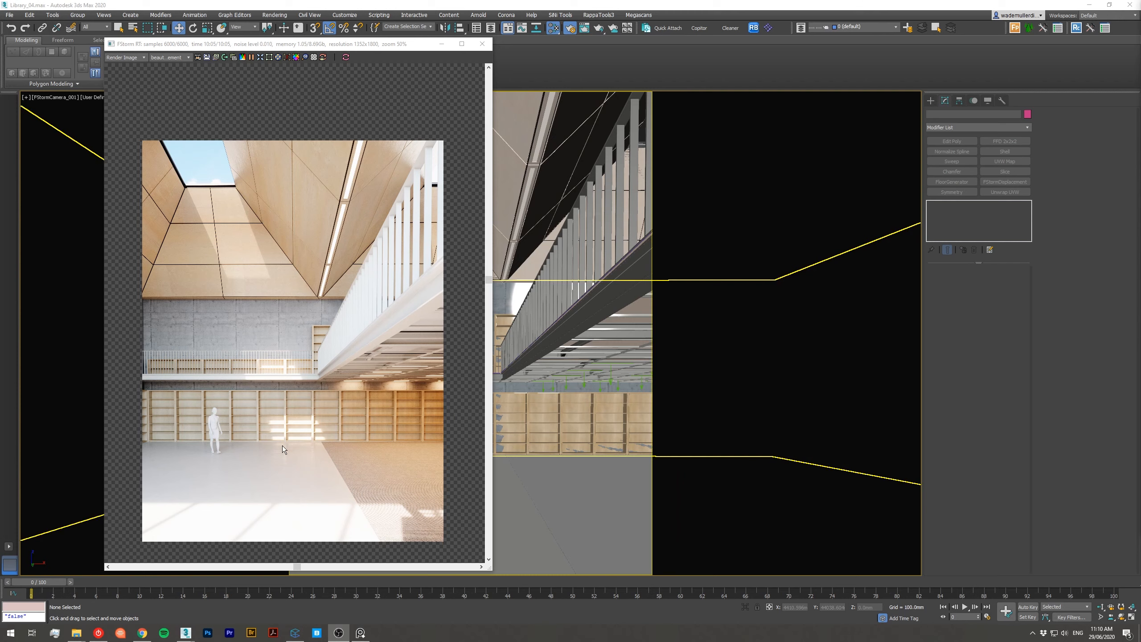
pyautogui.moveTo(287, 431); pyautogui.dragTo(287, 405, button='middle')
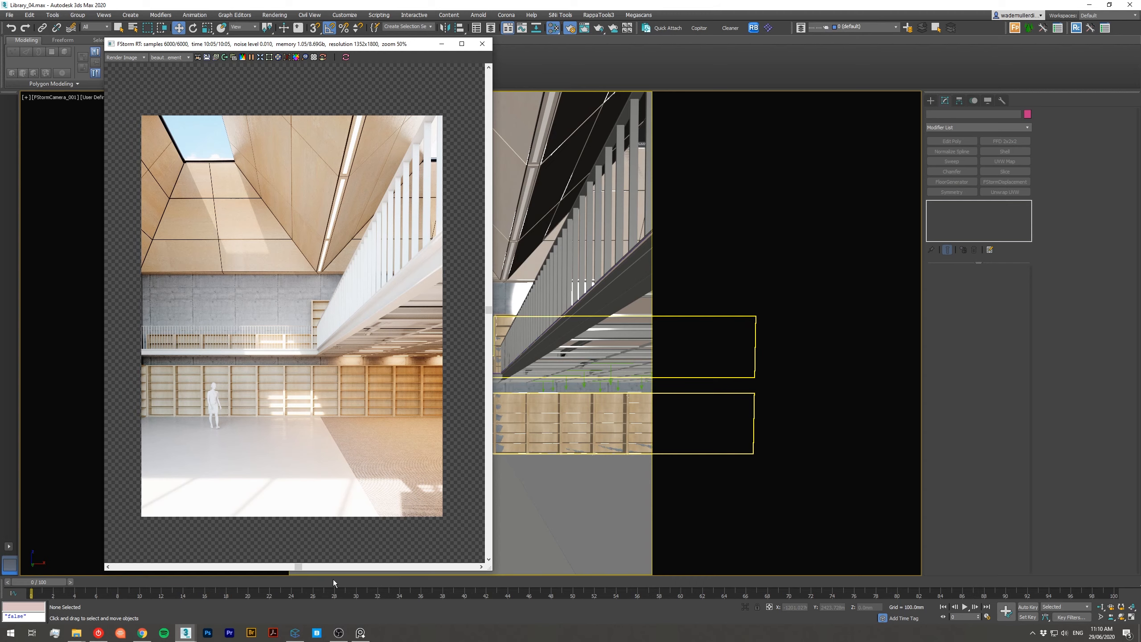
# Switch to the Pictures.max scene and convert it to FStorm, including lights, cameras, proxies, materials and environment
pyautogui.moveTo(198, 633)
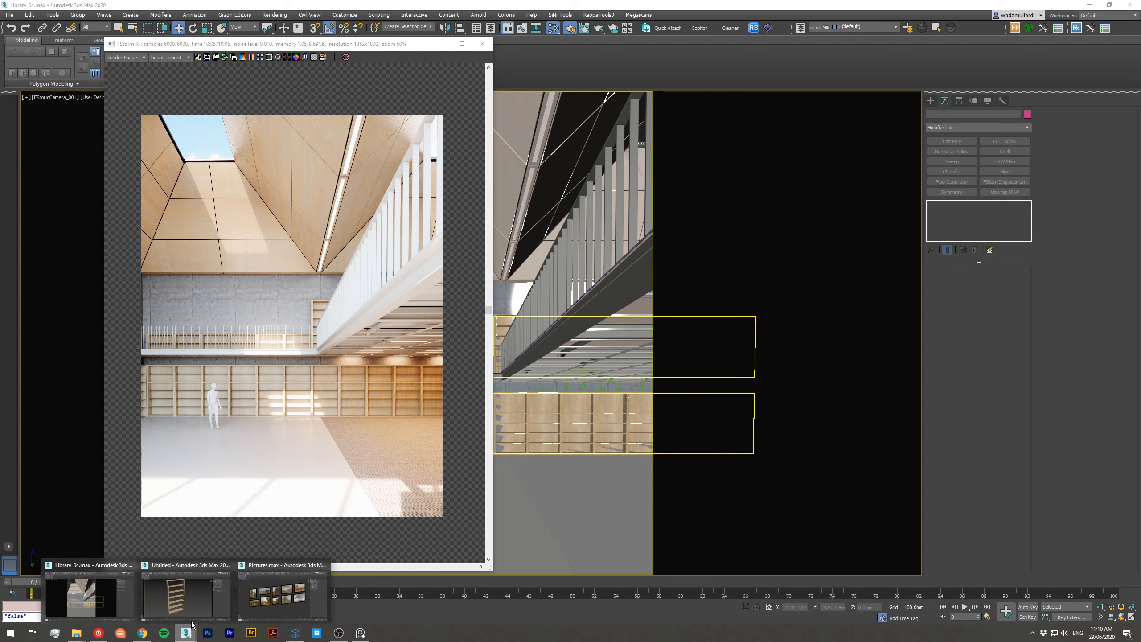
pyautogui.click(284, 594)
pyautogui.moveTo(645, 331); pyautogui.dragTo(589, 348, button='middle')
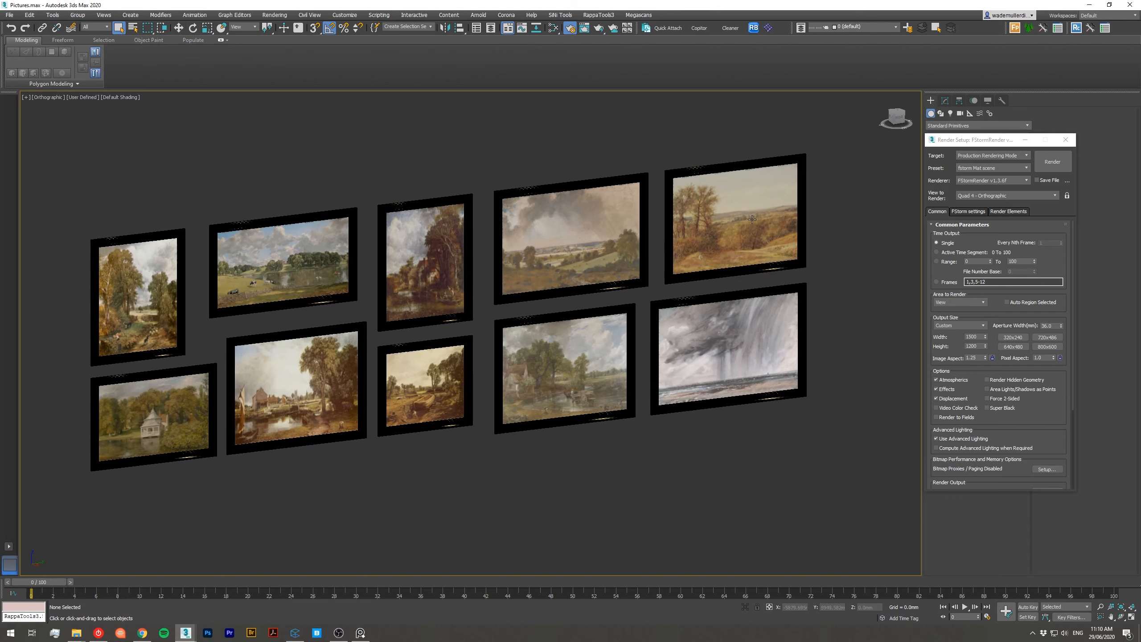
pyautogui.click(969, 211)
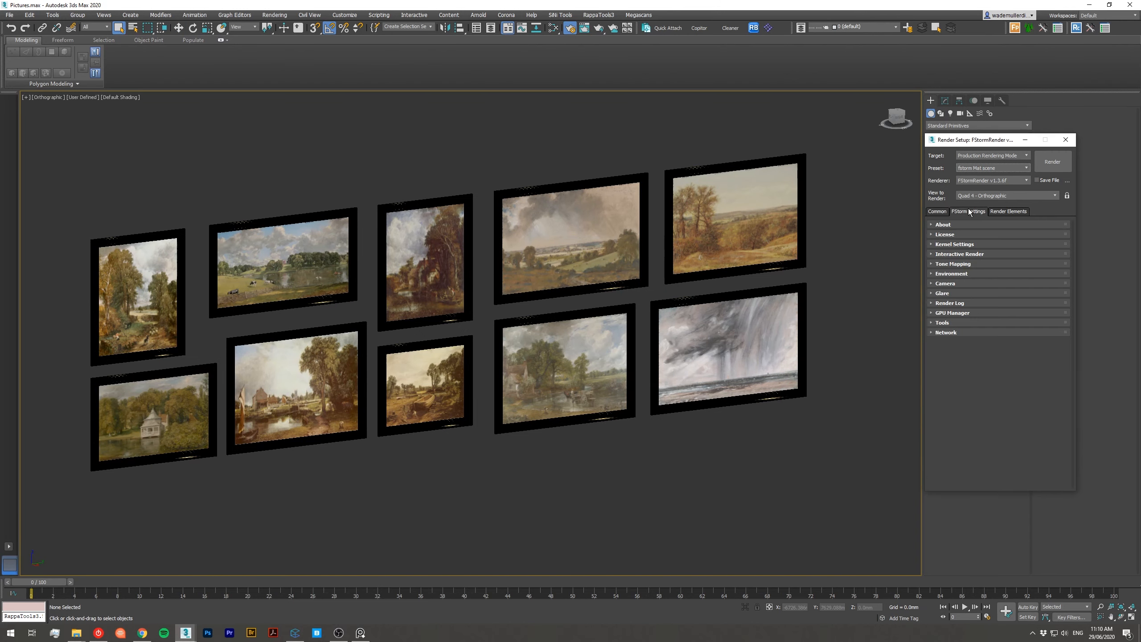
pyautogui.click(956, 323)
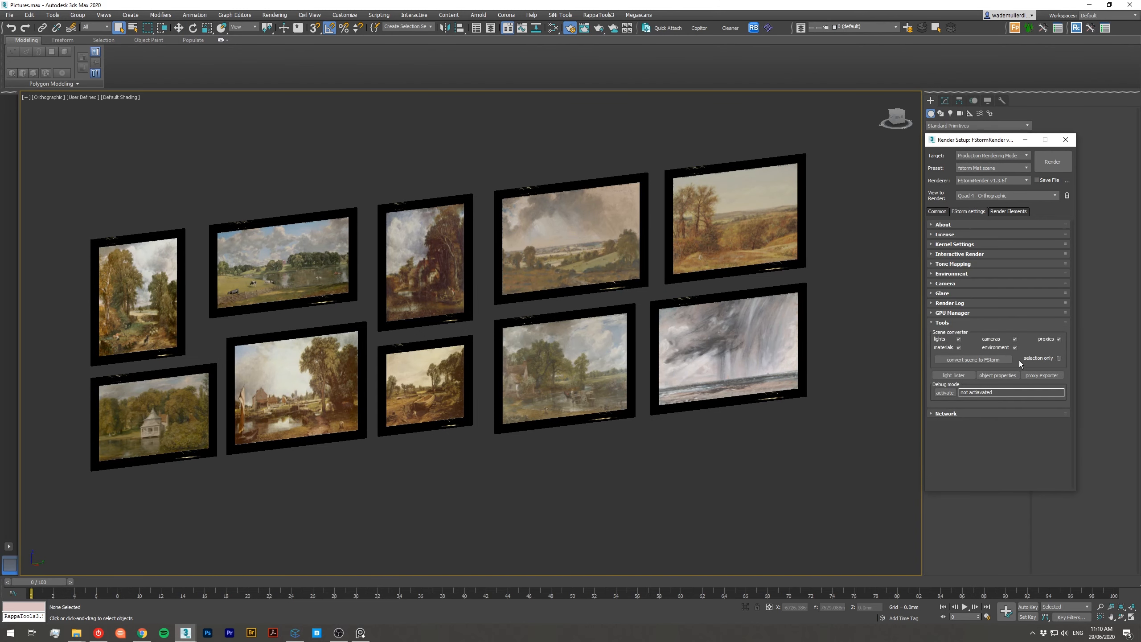
pyautogui.click(980, 360)
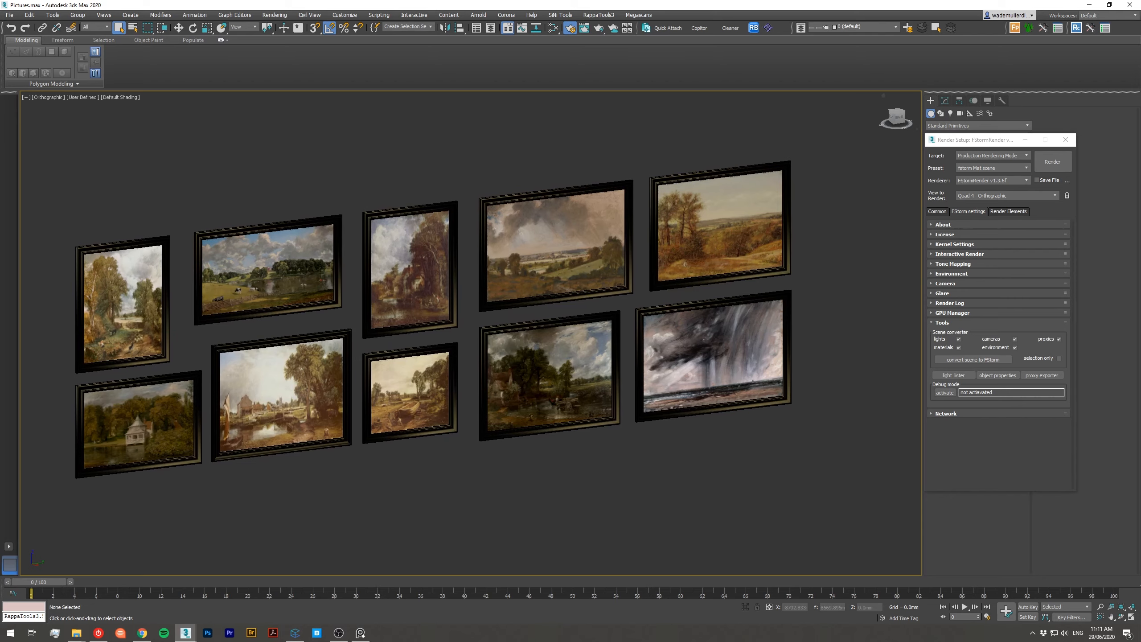
# Switch to Chrome and look through pages 2 to 4 of the Biodiversity Heritage Library photostream on Flickr
pyautogui.moveTo(1140, 427); pyautogui.dragTo(394, 2)
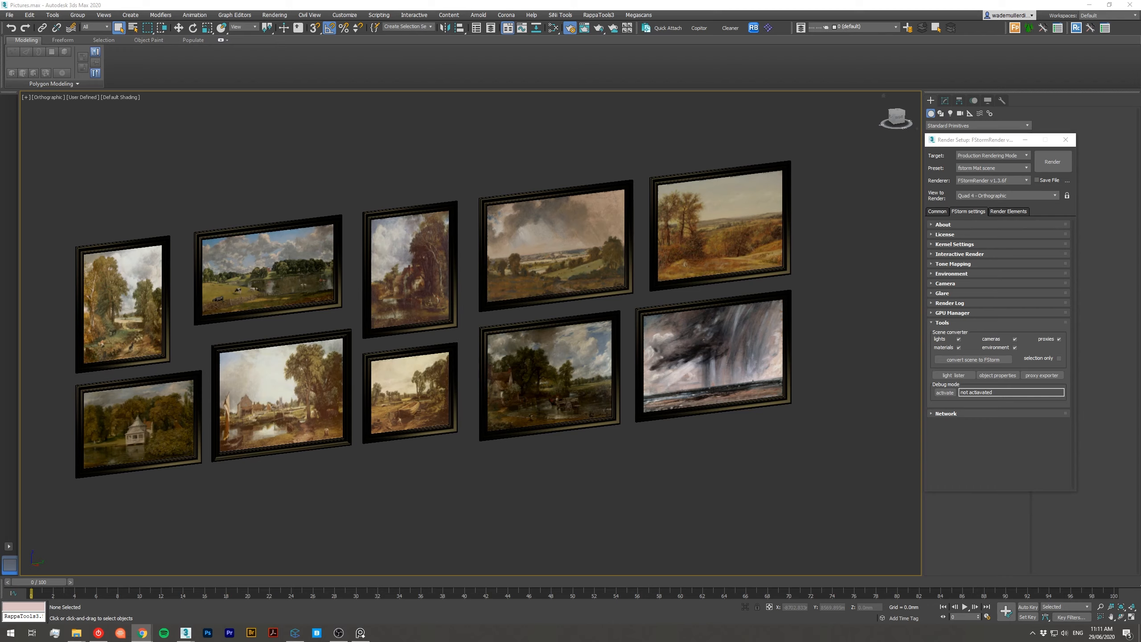
pyautogui.moveTo(1140, 105); pyautogui.dragTo(732, 0)
pyautogui.scroll(-9, 721, 305)
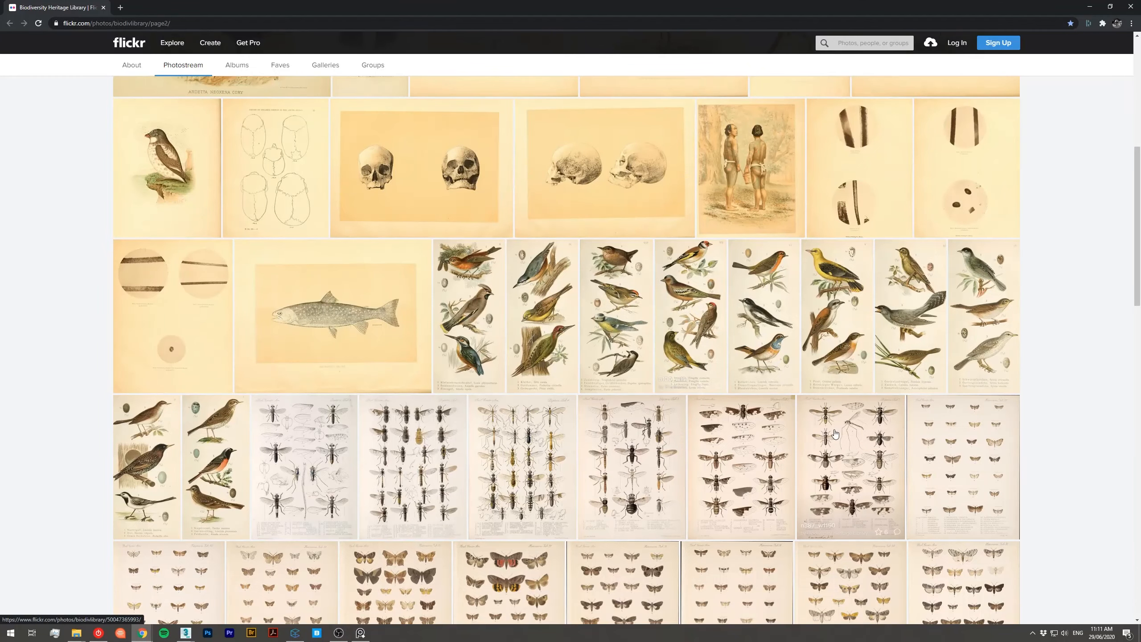
pyautogui.scroll(-20, 835, 434)
pyautogui.click(516, 558)
pyautogui.scroll(-20, 625, 468)
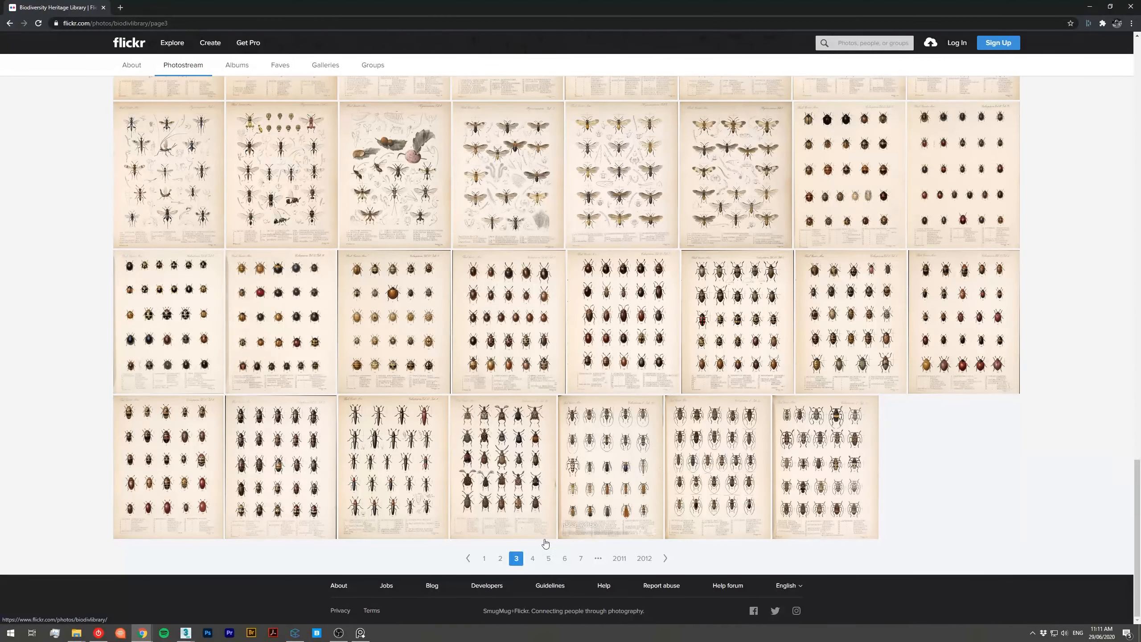
pyautogui.click(532, 558)
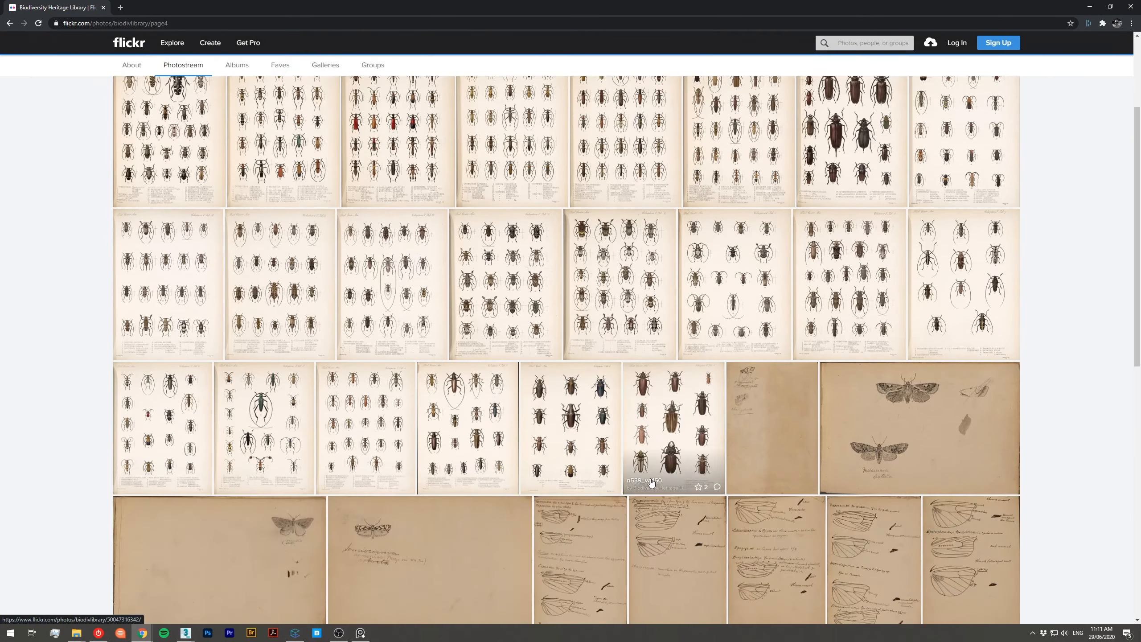
pyautogui.scroll(-20, 651, 483)
# Browse photostream page 5 and open the lily-of-the-valley illustration n133_w1150 in a new tab
pyautogui.click(548, 559)
pyautogui.scroll(-17, 655, 494)
pyautogui.scroll(-7, 763, 465)
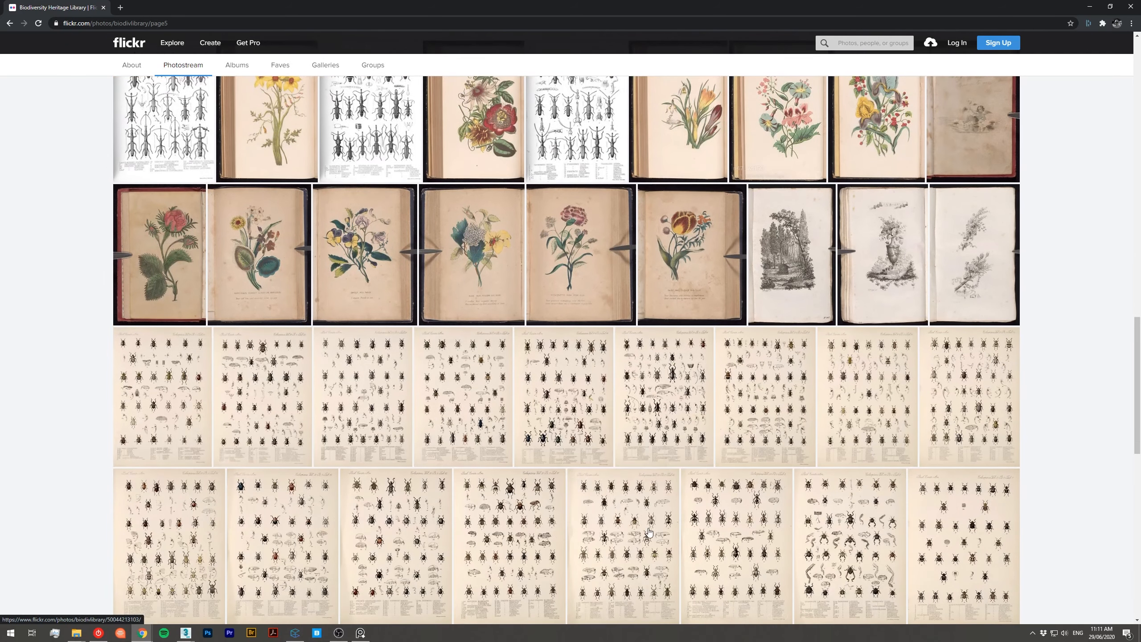
pyautogui.scroll(-15, 614, 414)
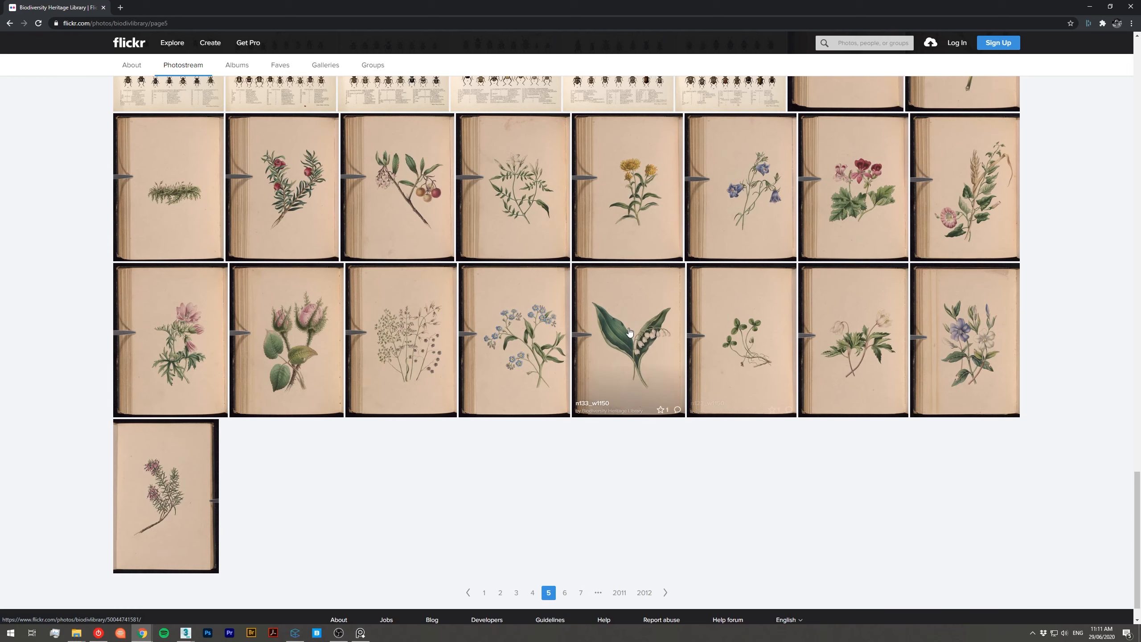
pyautogui.middleClick(631, 323)
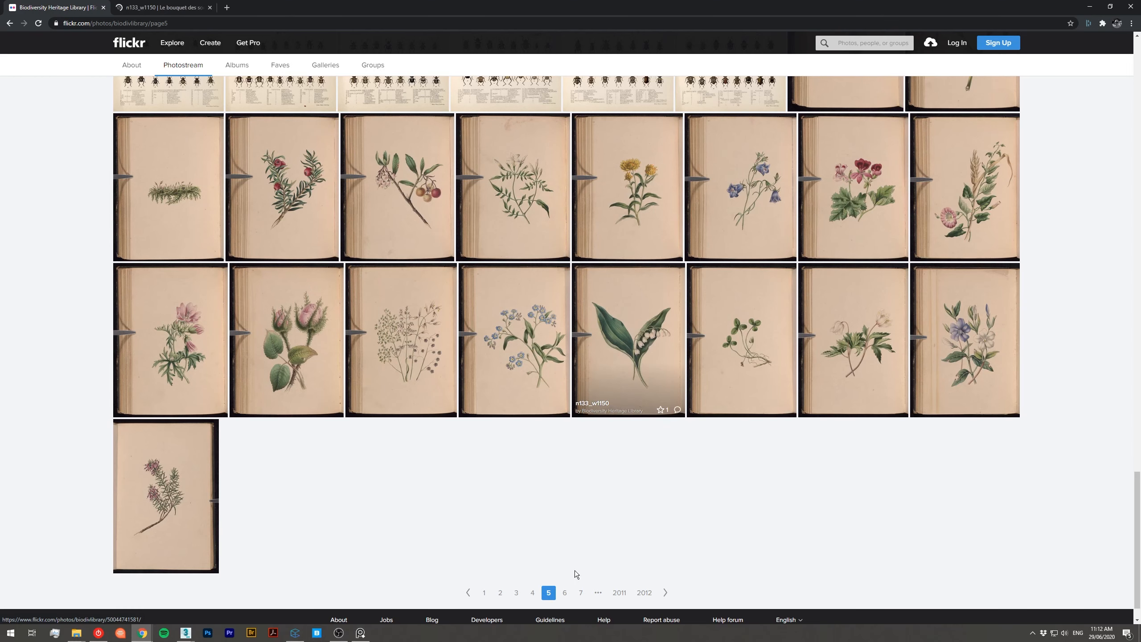
# Browse photostream page 6 and open the pink blossom illustration n118_w1150 in a new tab
pyautogui.click(565, 598)
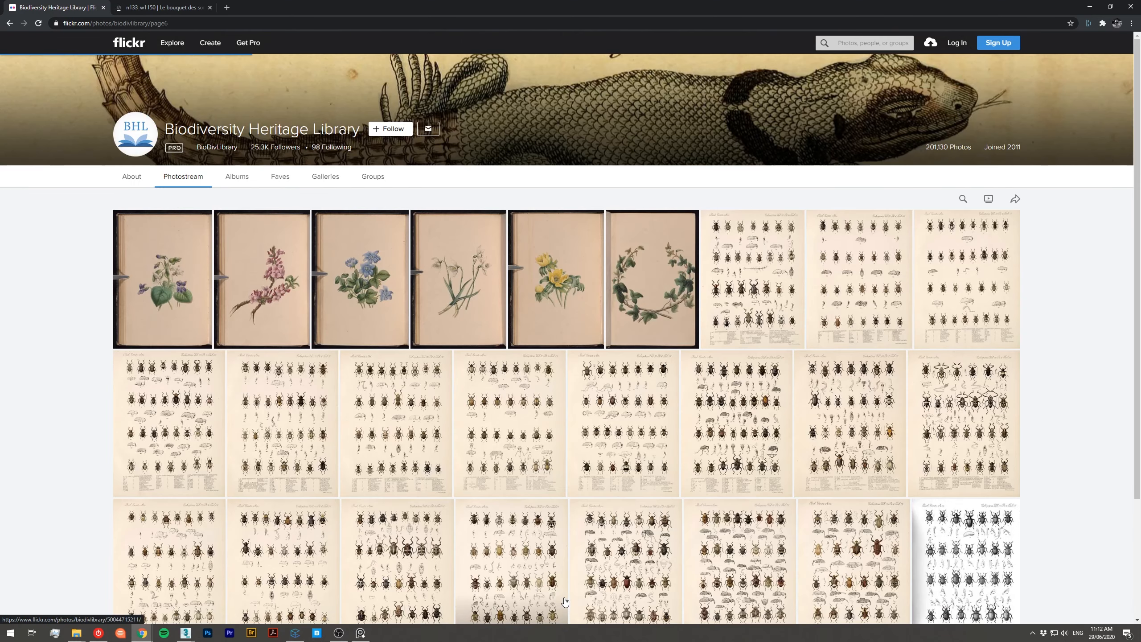
pyautogui.scroll(-15, 761, 393)
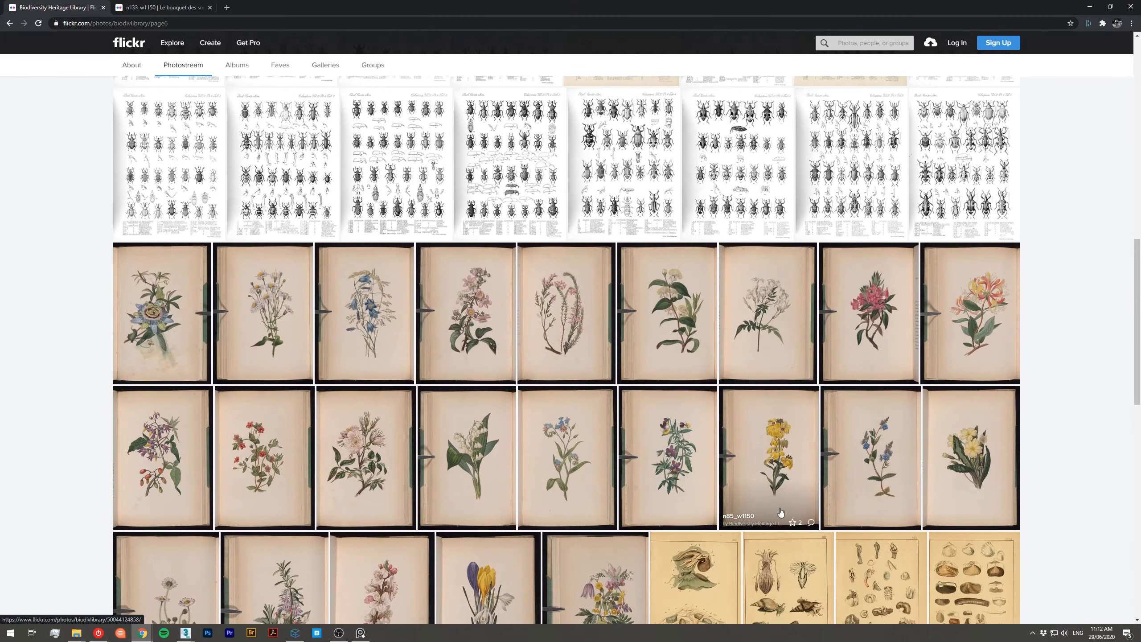
pyautogui.scroll(-1, 482, 522)
pyautogui.scroll(-1, 483, 521)
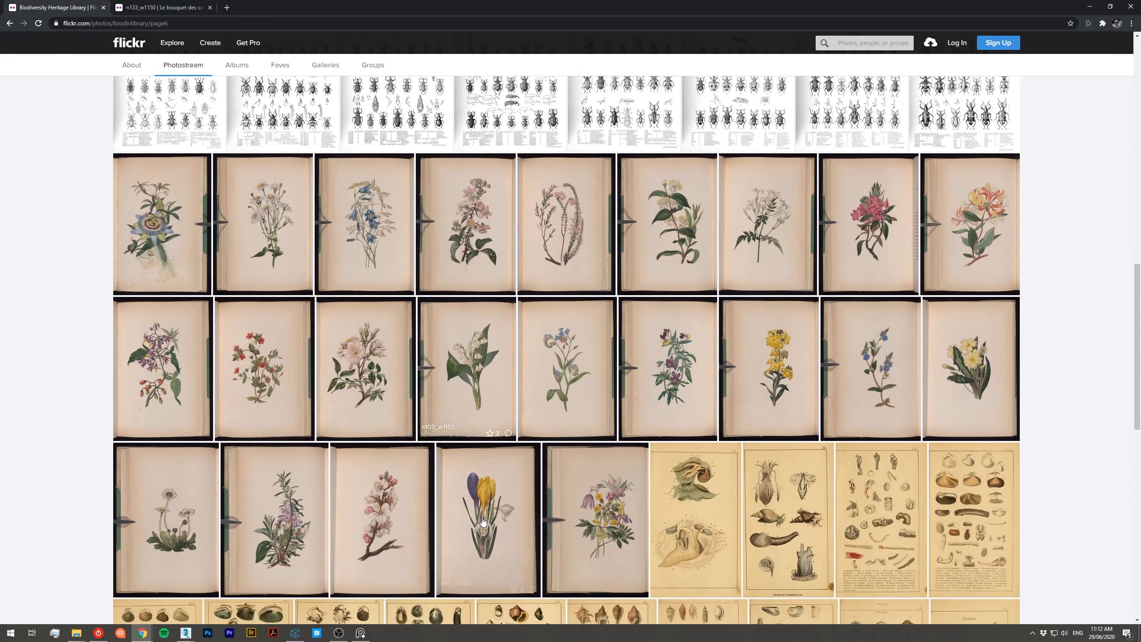
pyautogui.middleClick(382, 385)
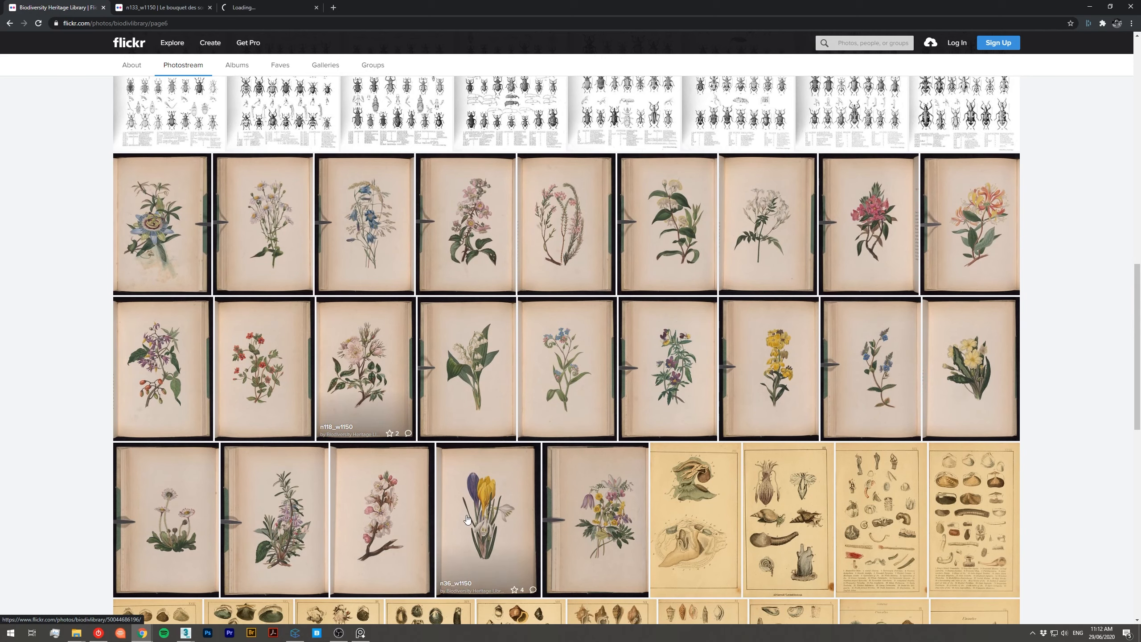
# Browse photostream page 7 and open the yellow flower illustration n189_w1150 in a new tab
pyautogui.scroll(-10, 468, 520)
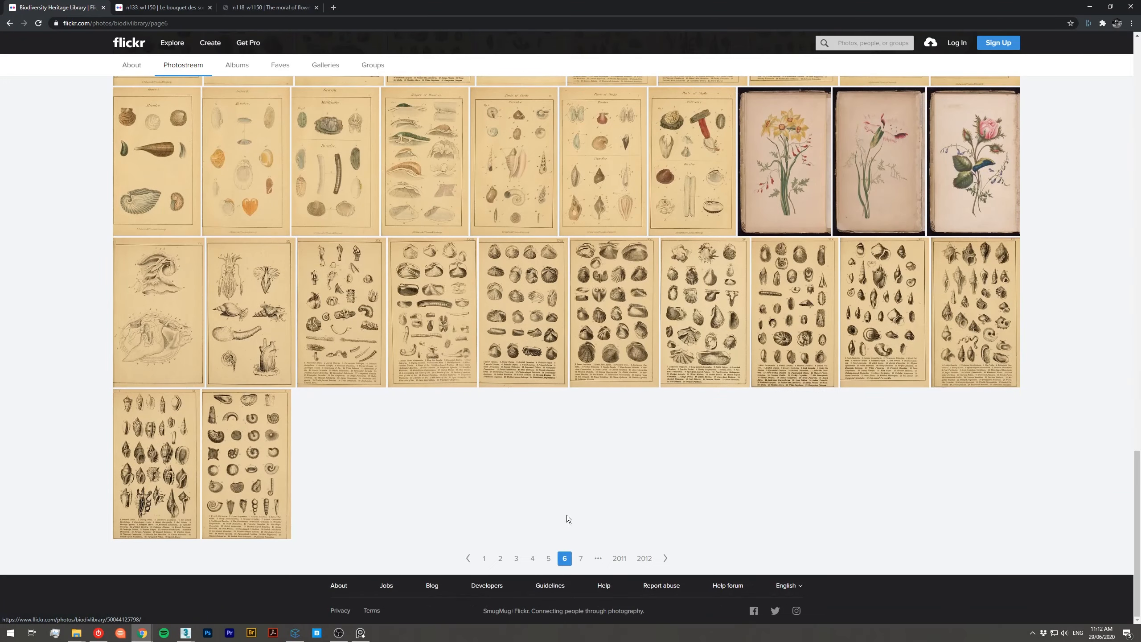
pyautogui.click(581, 558)
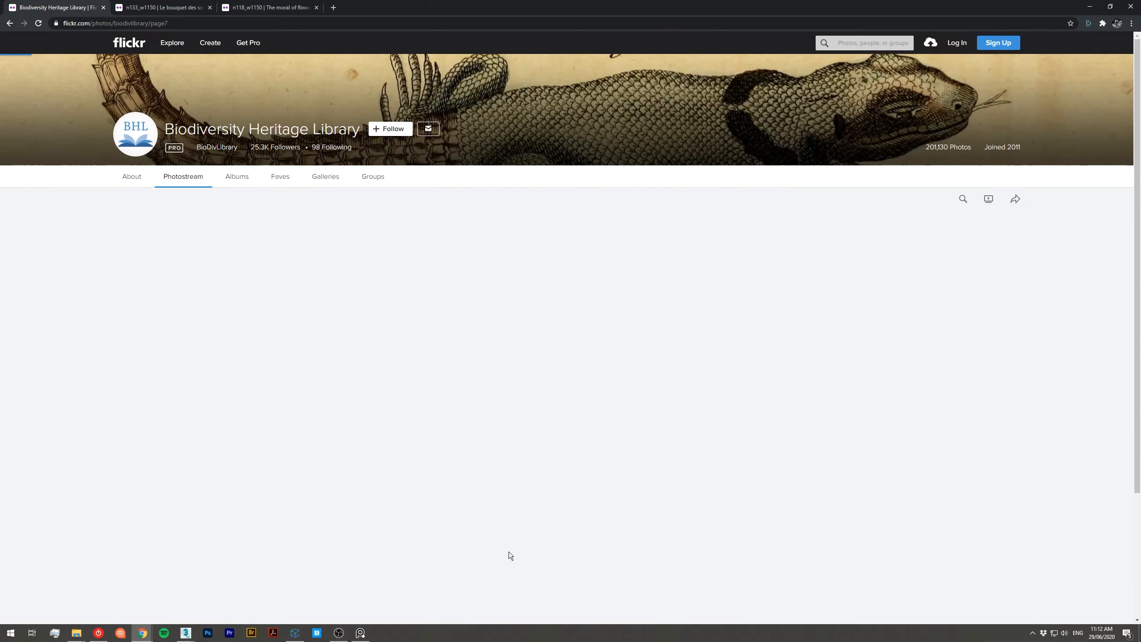
pyautogui.scroll(-12, 582, 478)
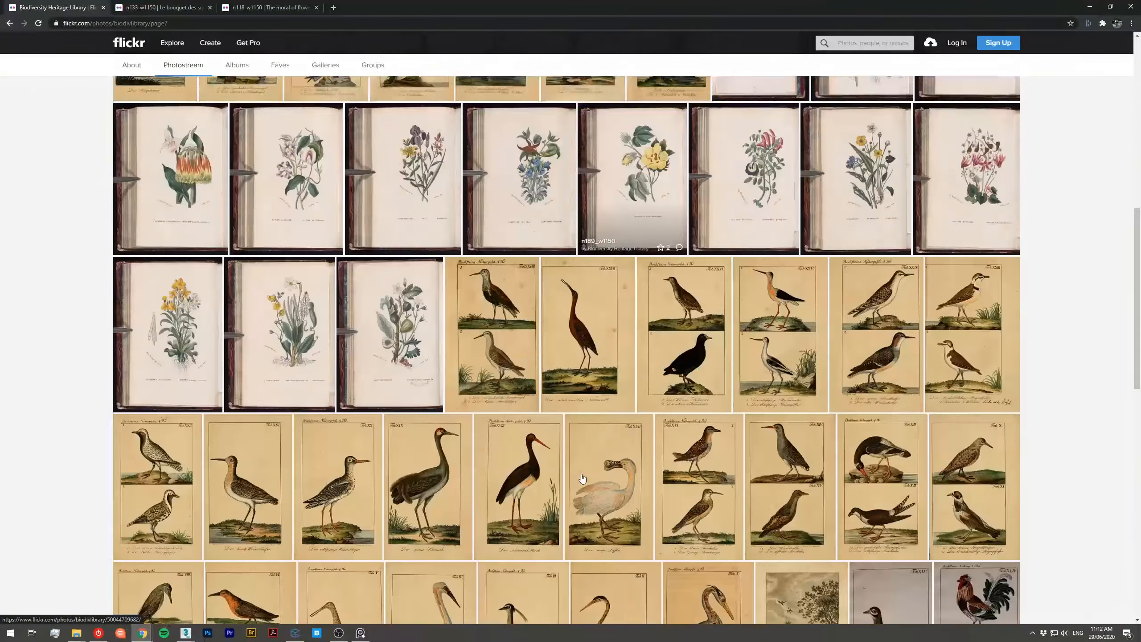
pyautogui.scroll(2, 288, 292)
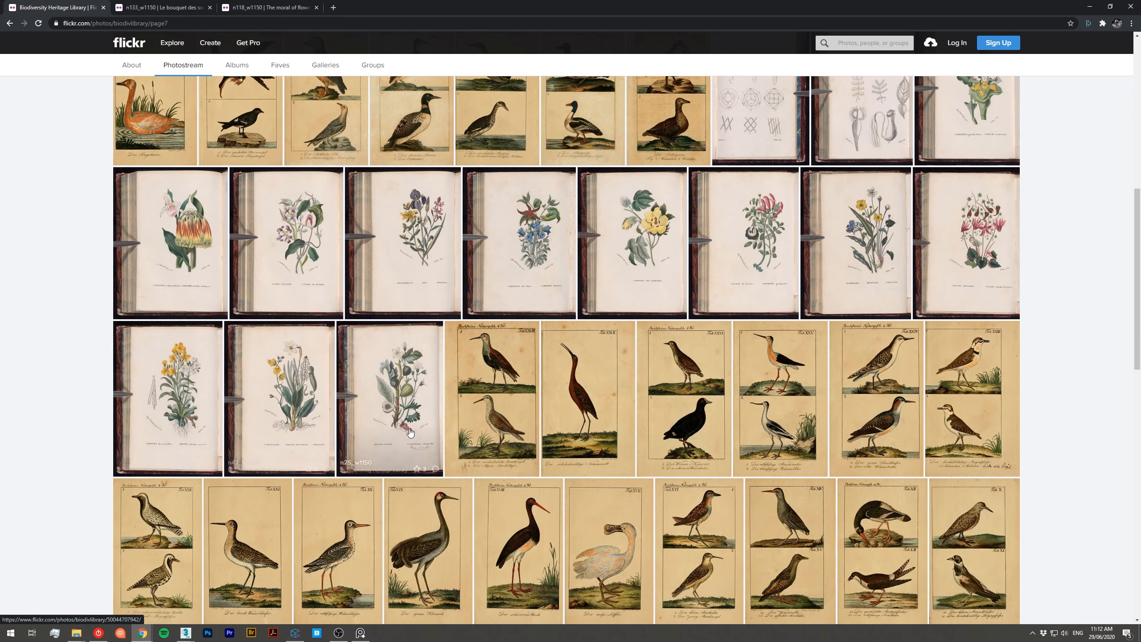
pyautogui.middleClick(667, 238)
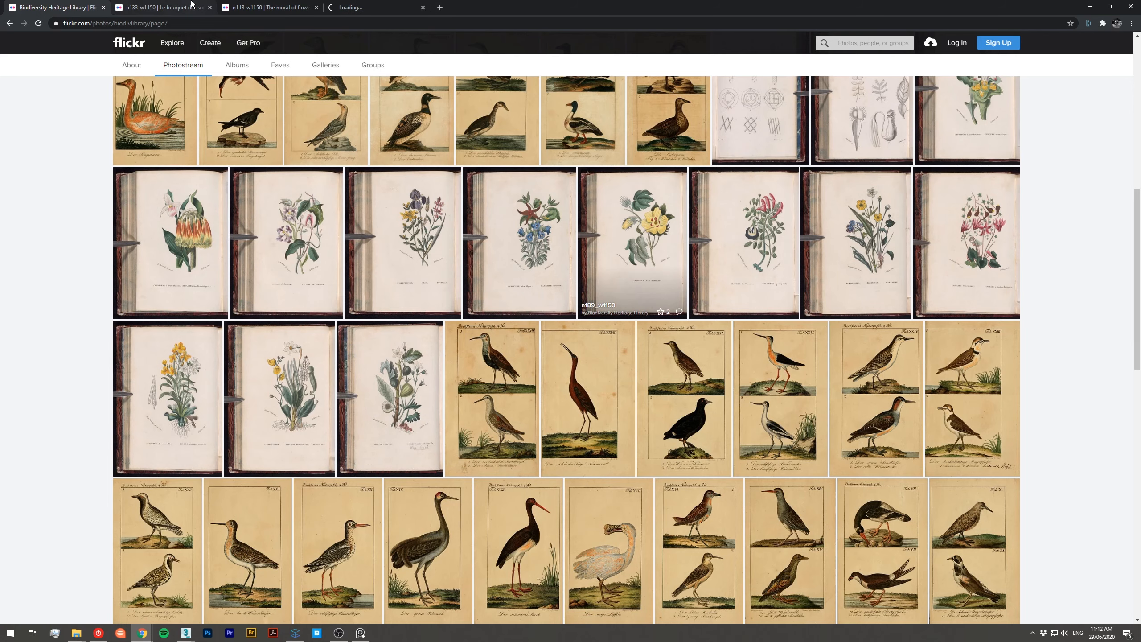
# Review the opened botanical illustrations and return to the photostream
pyautogui.click(191, 6)
pyautogui.click(266, 8)
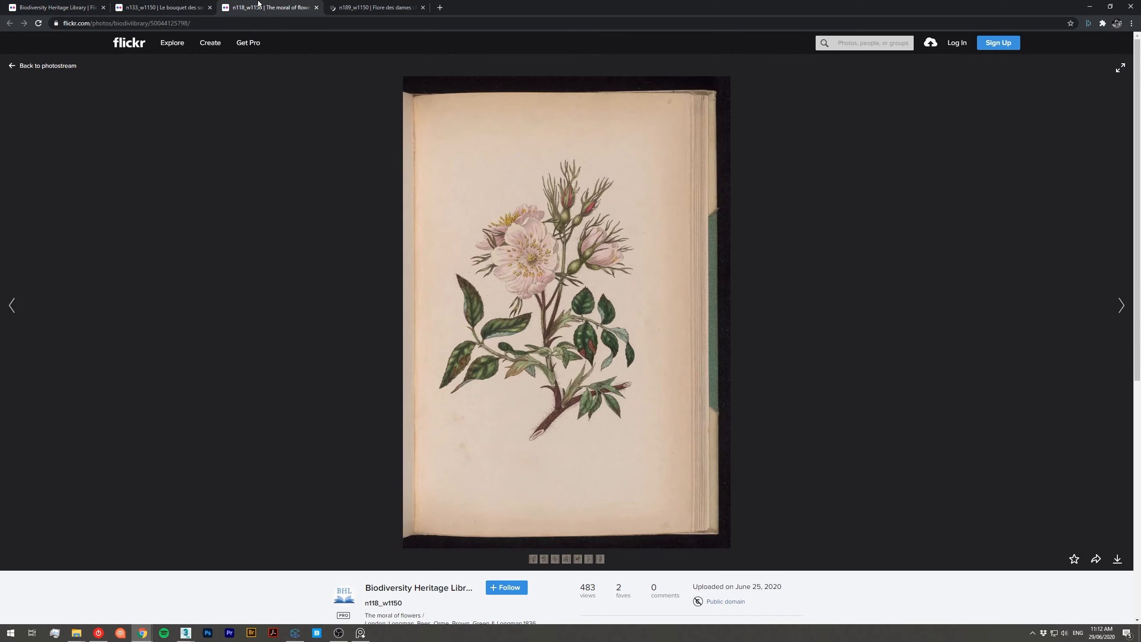
pyautogui.click(377, 5)
pyautogui.click(78, 6)
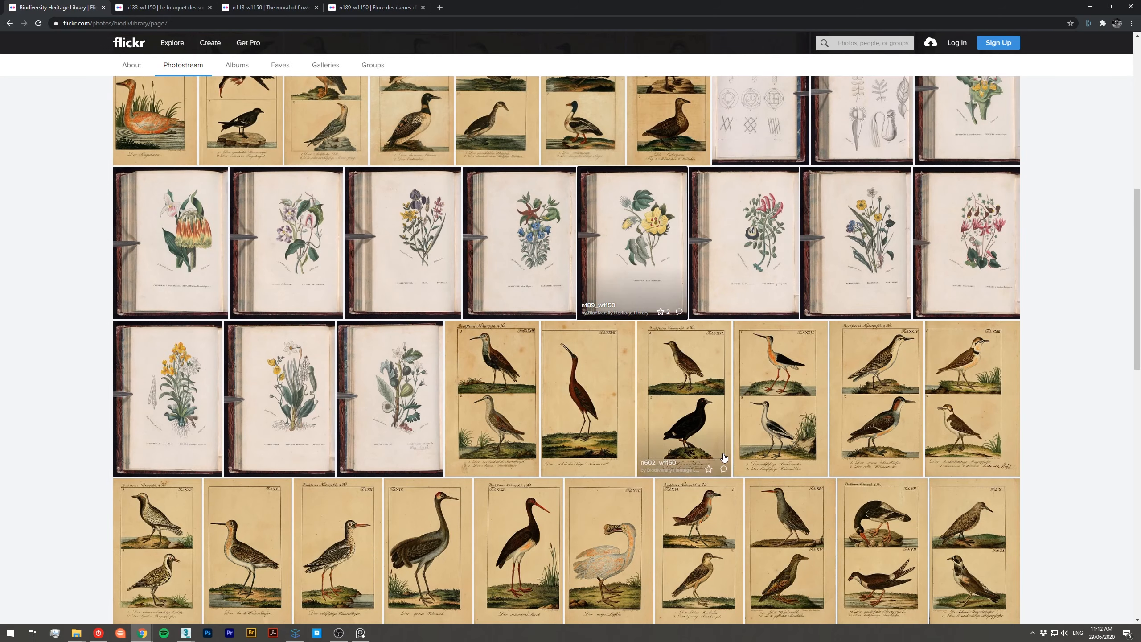
# Look through the rest of photostream page 7 and all of page 8 for more illustrations
pyautogui.scroll(-15, 725, 458)
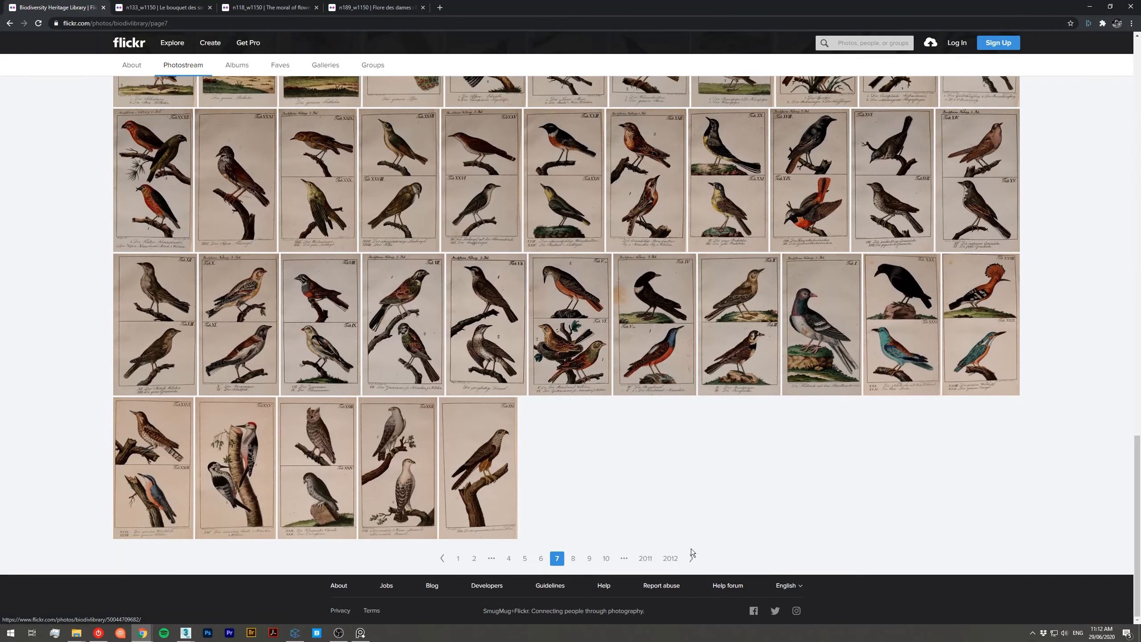
pyautogui.click(692, 558)
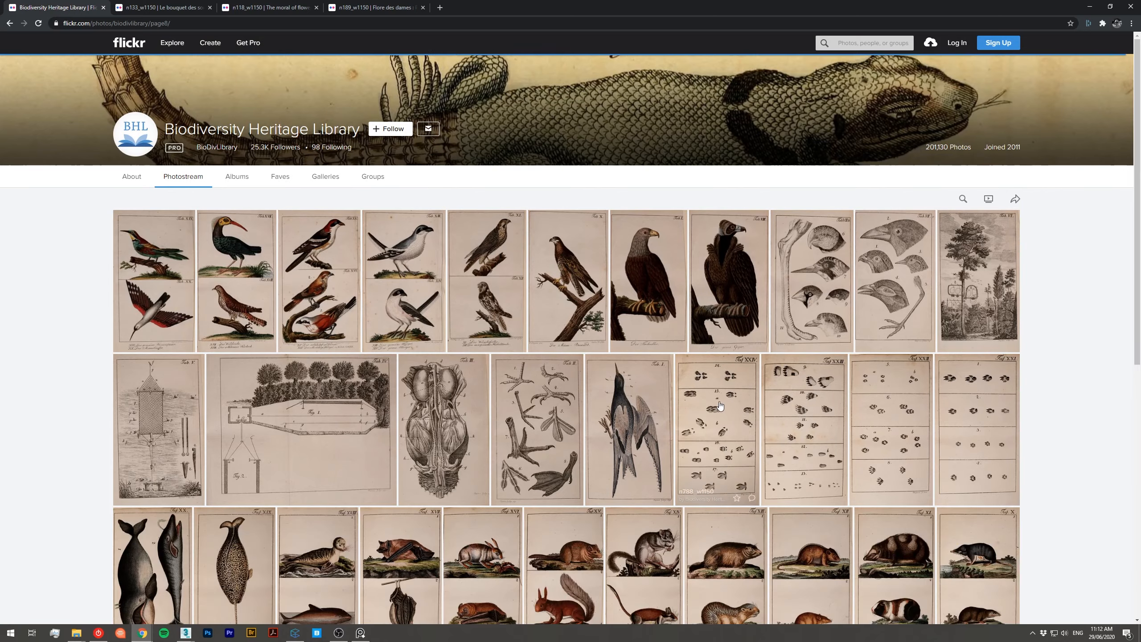
pyautogui.scroll(-2, 721, 405)
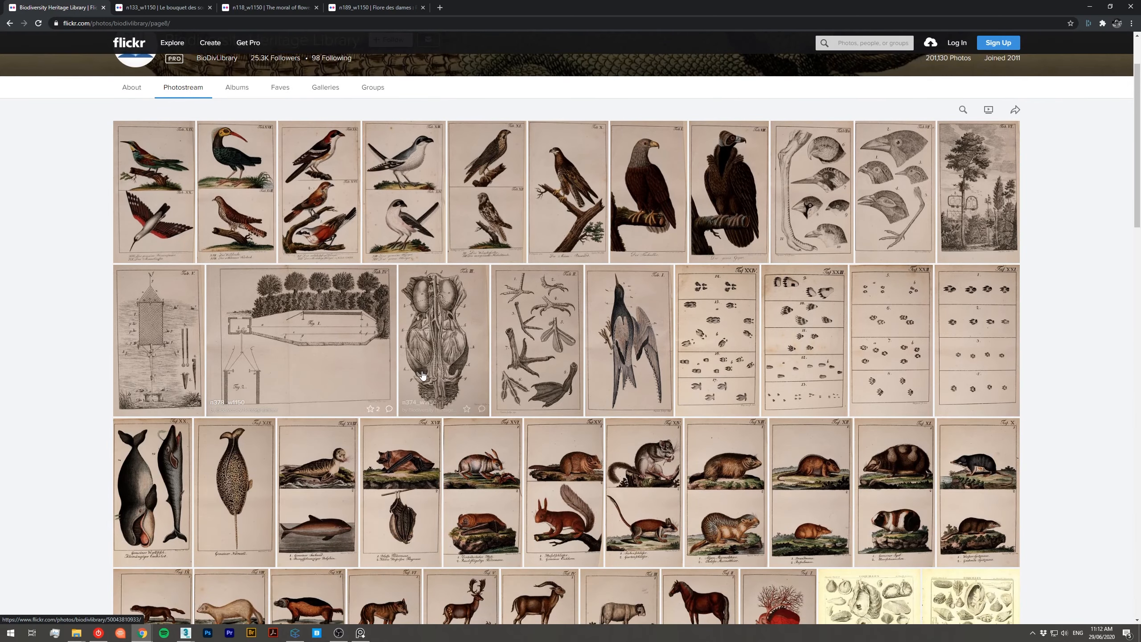
pyautogui.scroll(-7, 584, 395)
pyautogui.scroll(-15, 860, 424)
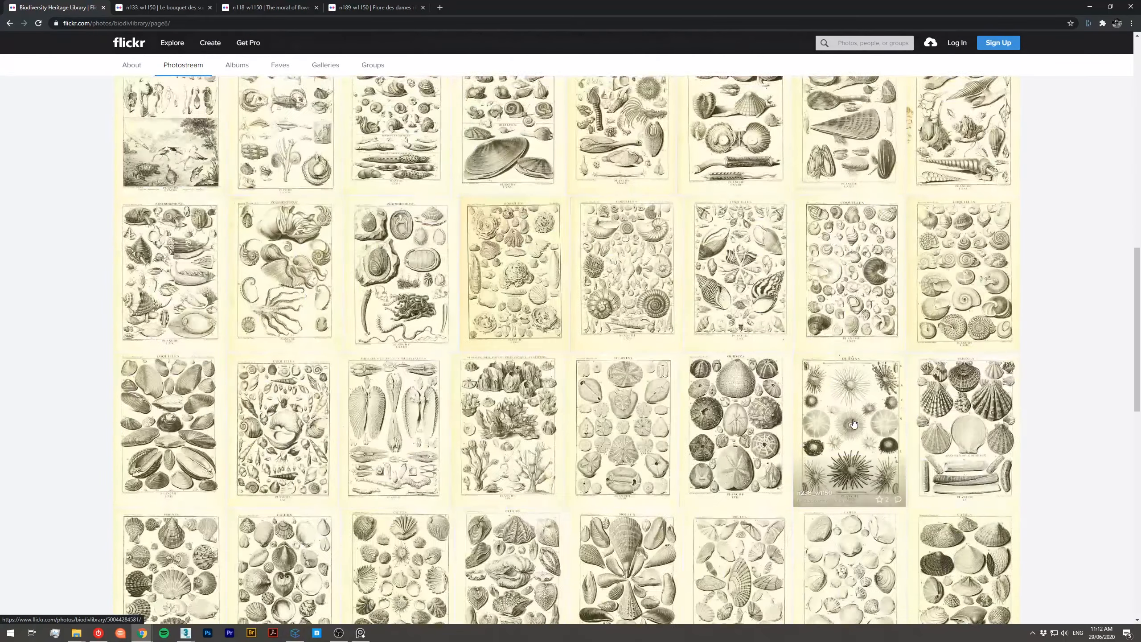
pyautogui.scroll(-20, 854, 422)
# Compare the opened illustrations and download the lily-of-the-valley image n133_w1150 in its original size
pyautogui.click(162, 7)
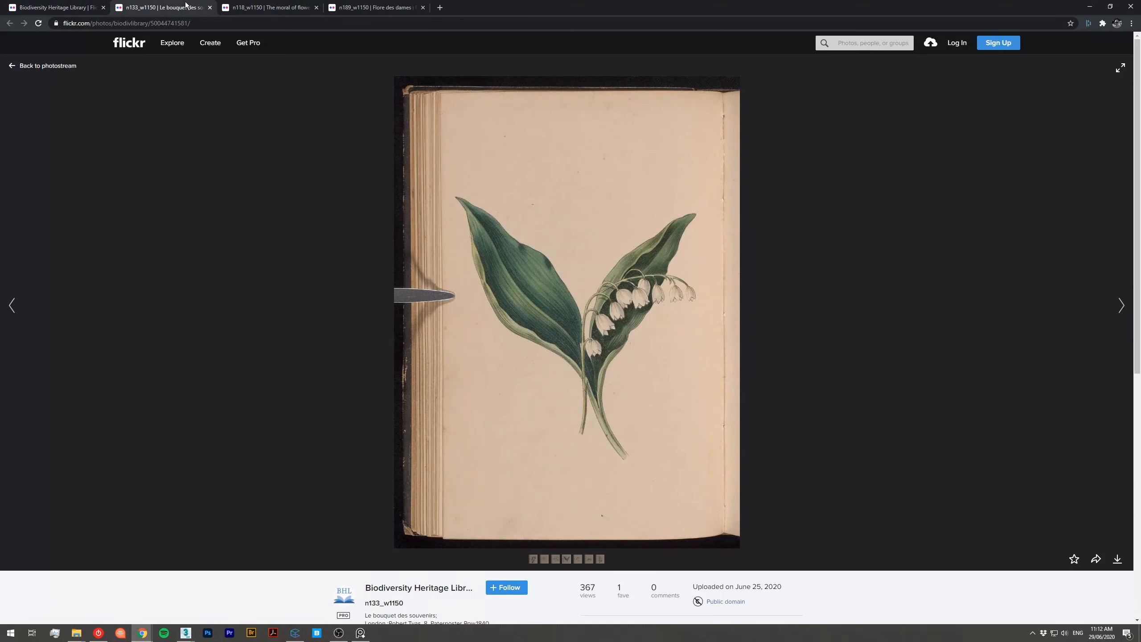
pyautogui.click(266, 3)
pyautogui.click(379, 4)
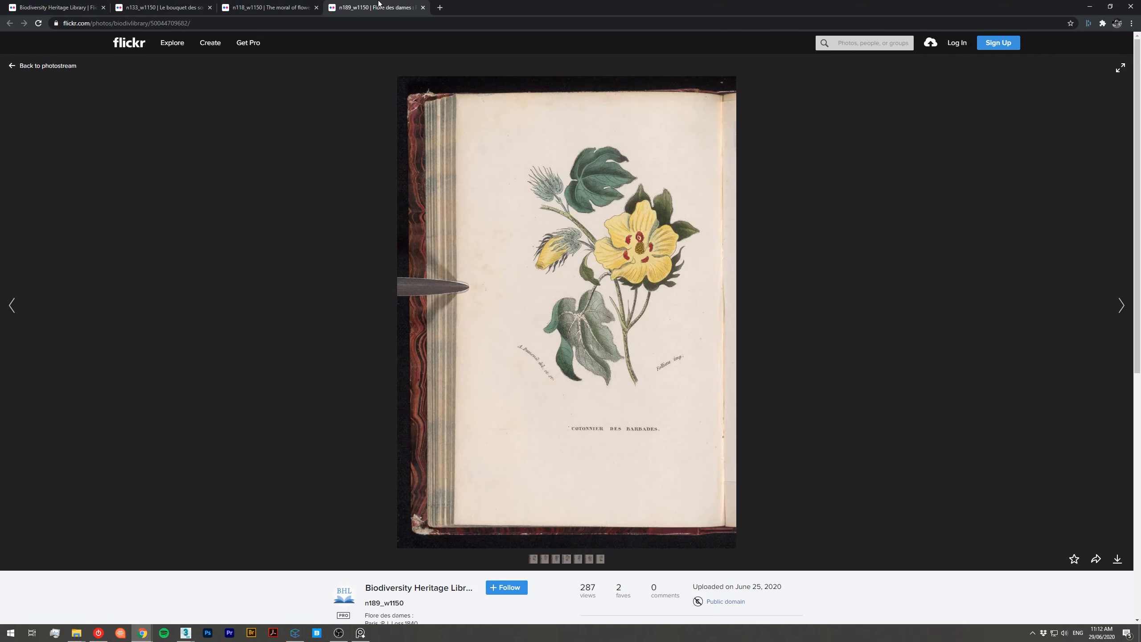
pyautogui.click(144, 6)
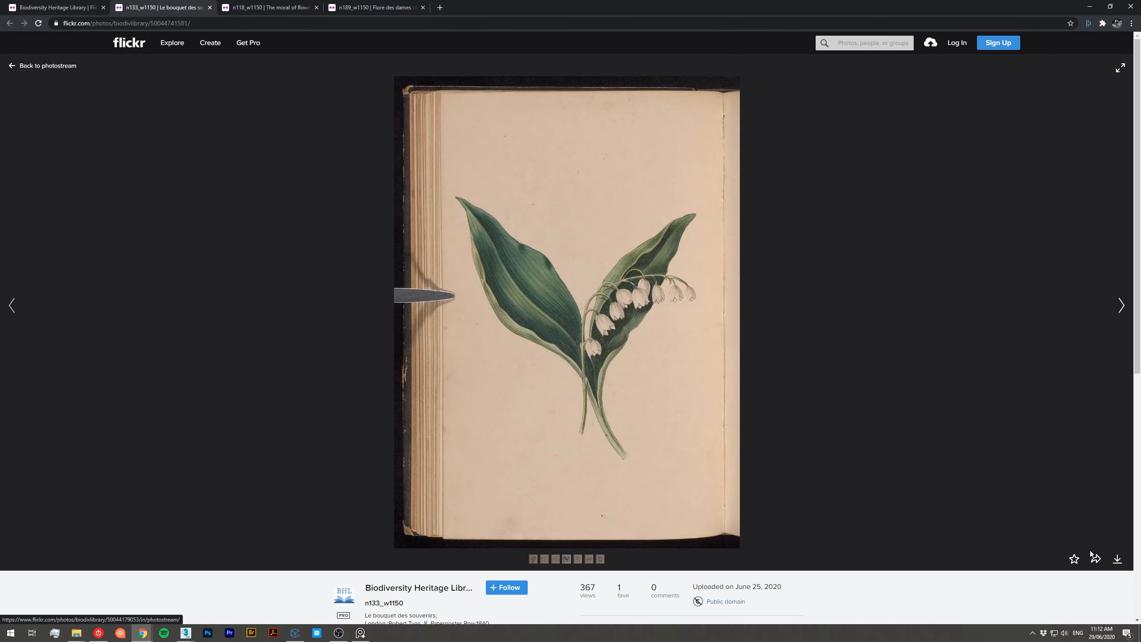
pyautogui.click(1118, 559)
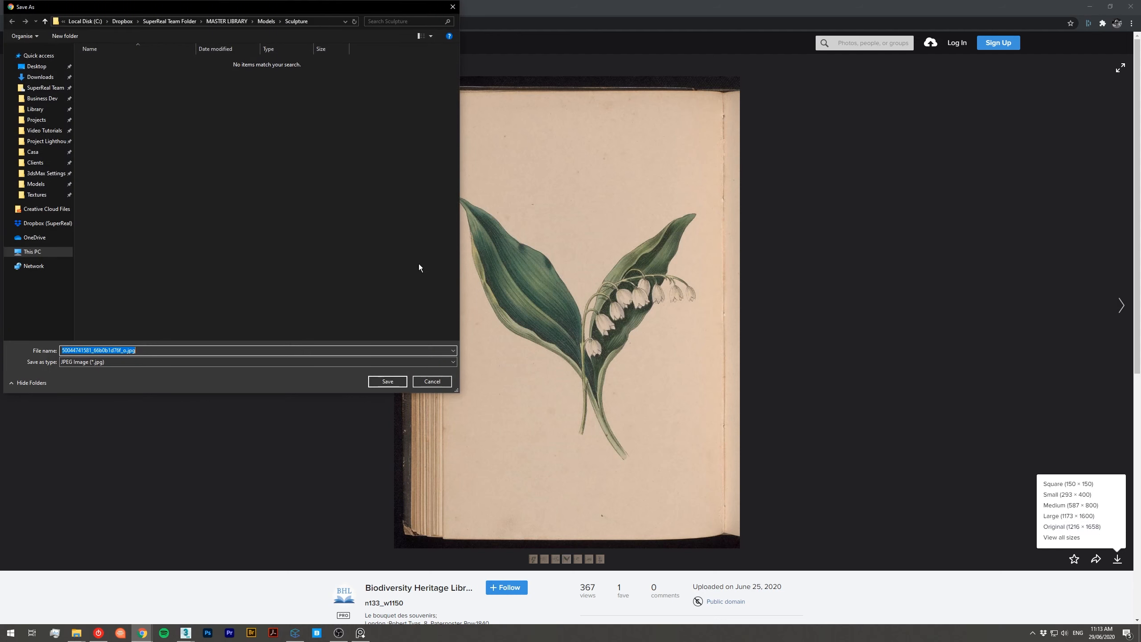
pyautogui.moveTo(303, 6); pyautogui.dragTo(1140, 27)
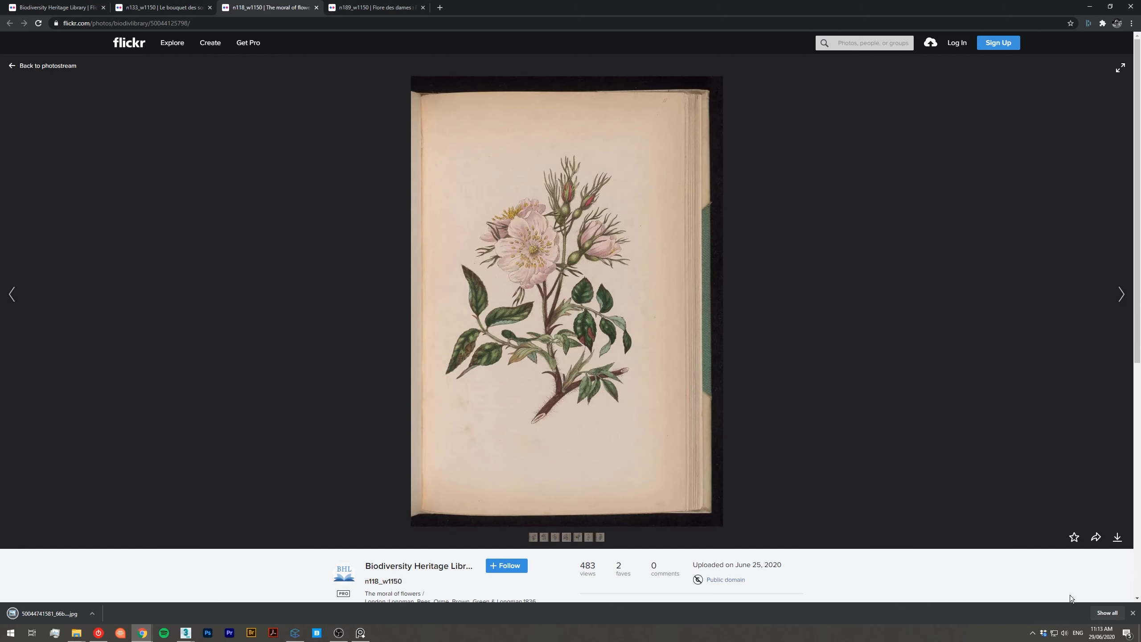
# Download illustrations n118_w1150 (1378 × 1987) and n189_w1150 (1938 × 2697) in their original sizes
pyautogui.click(1118, 538)
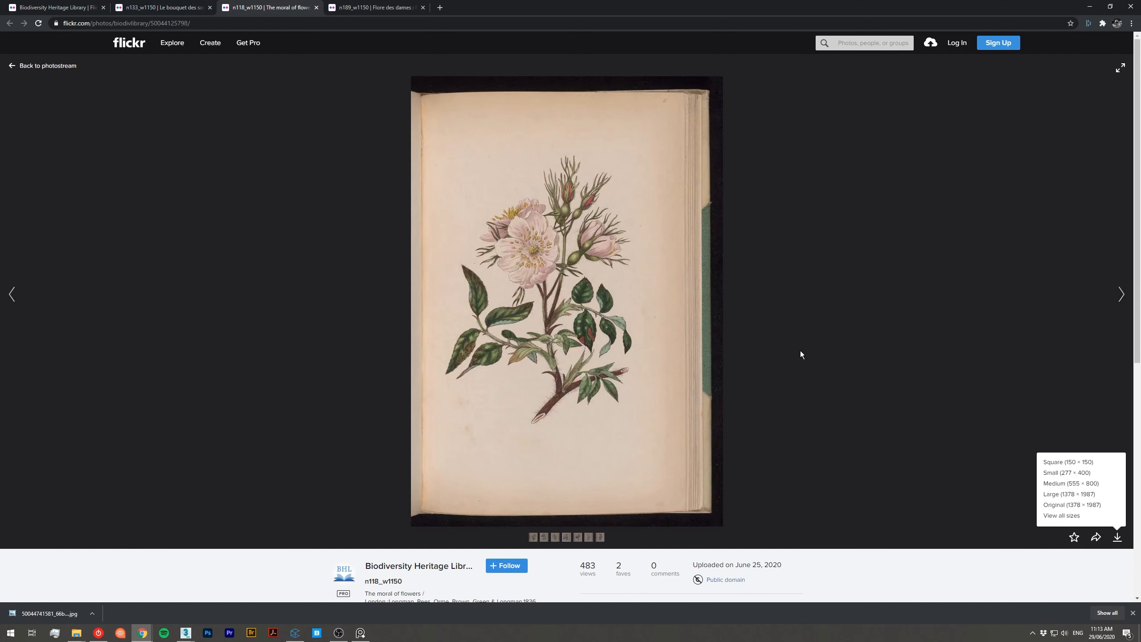
pyautogui.click(1084, 504)
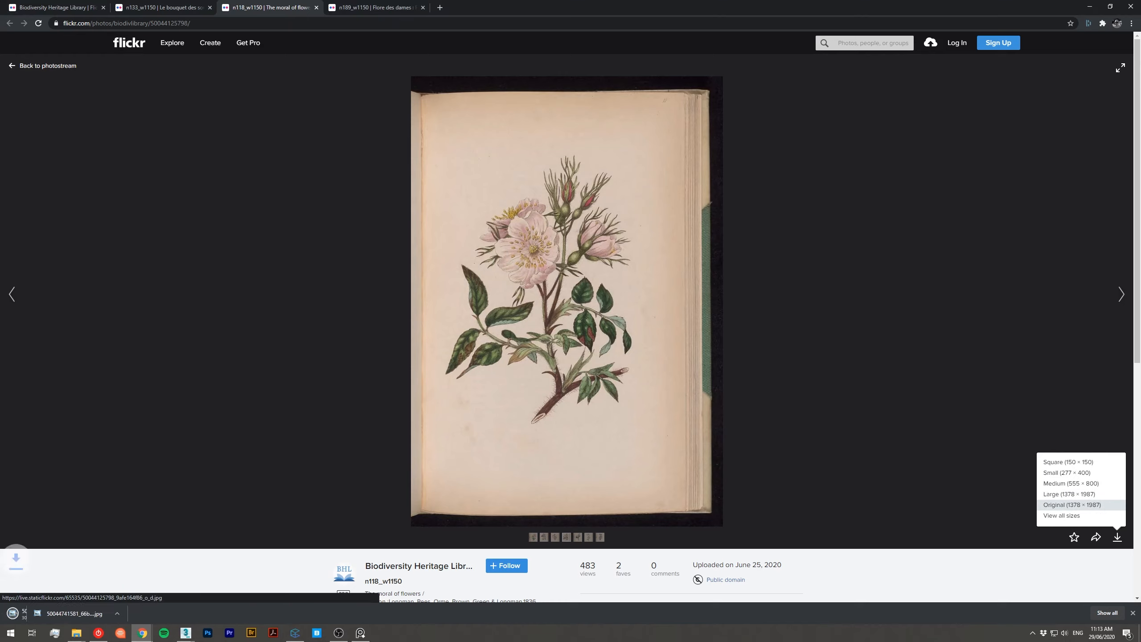
pyautogui.hotkey('ctrl', 'Tab')
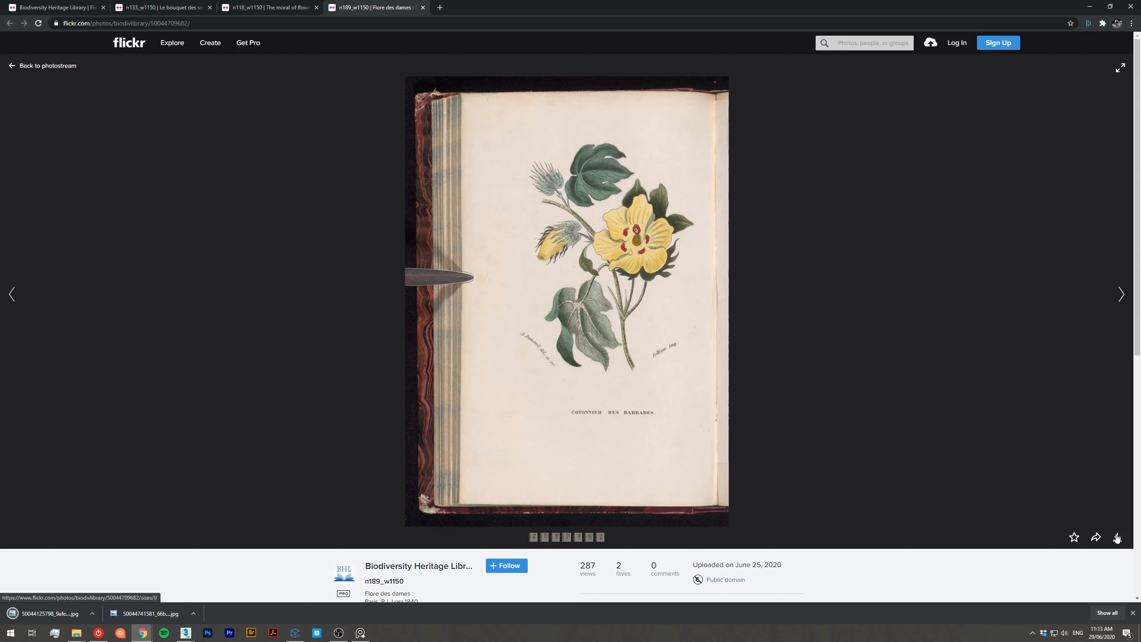
pyautogui.click(1117, 537)
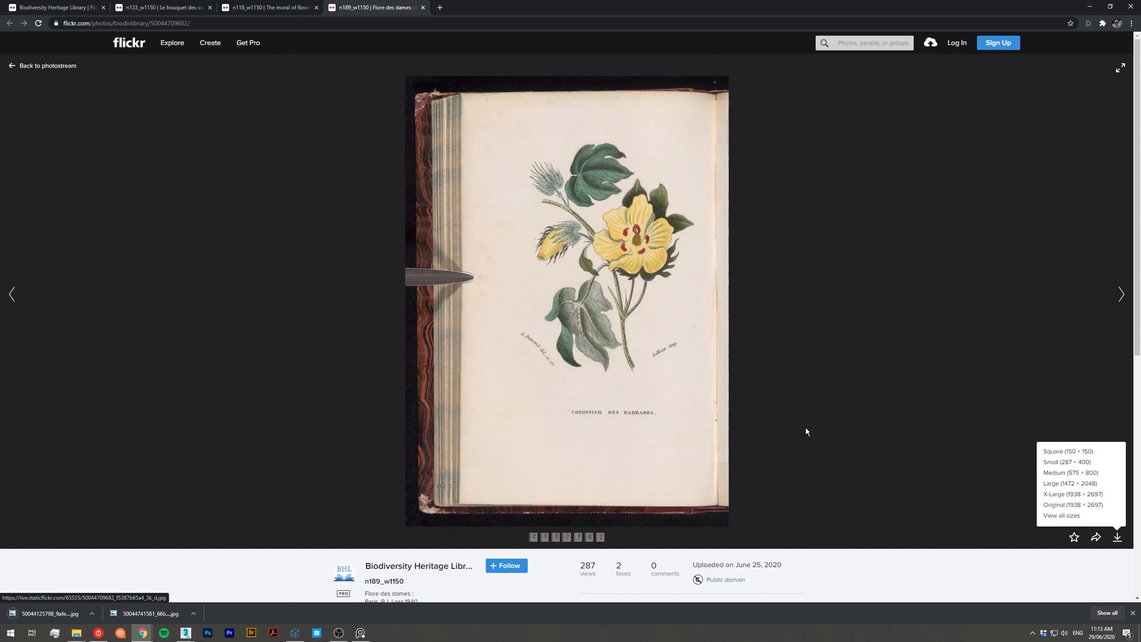
pyautogui.click(1094, 503)
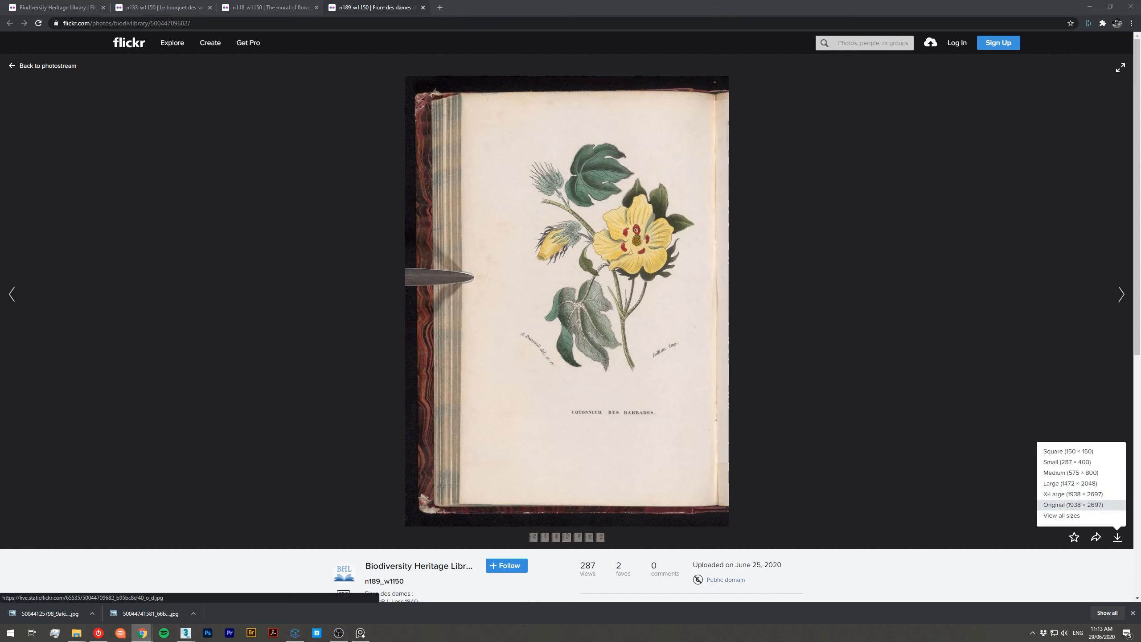
pyautogui.press('Return')
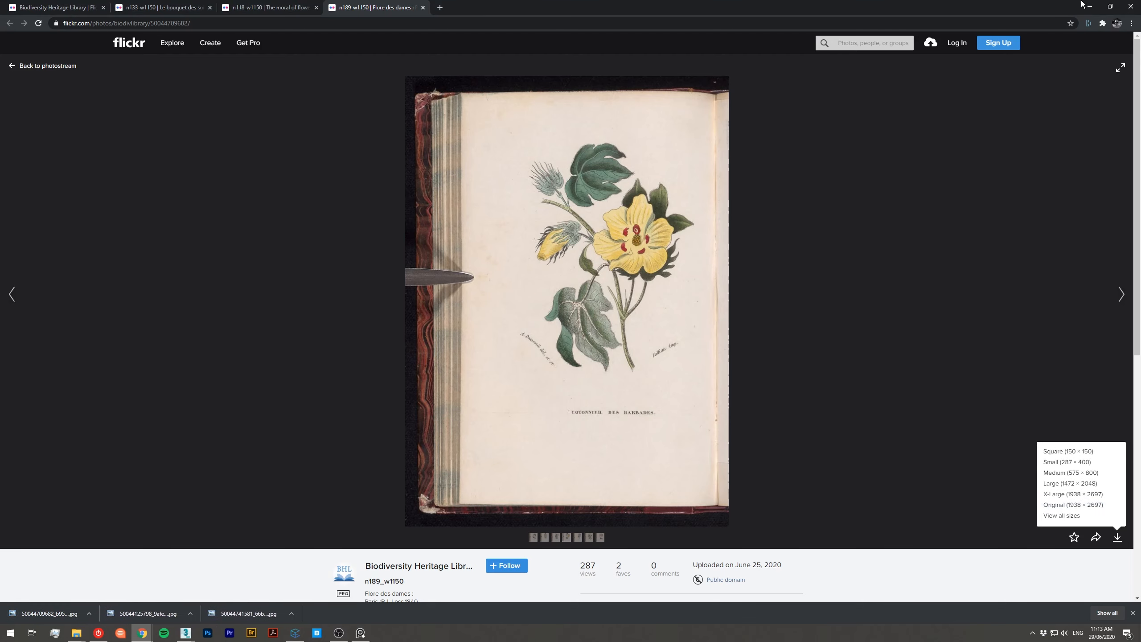
# Switch to 3ds Max and move the framed stormy seascape away from the other pictures
pyautogui.click(1091, 6)
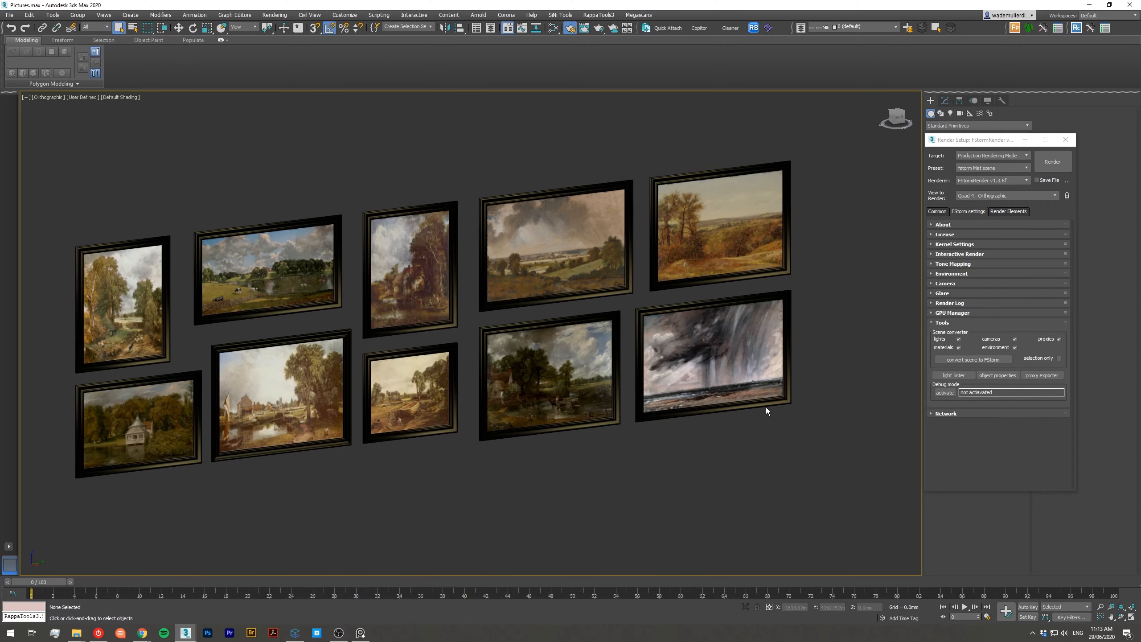
pyautogui.moveTo(766, 407); pyautogui.dragTo(767, 356, button='middle')
pyautogui.click(737, 322)
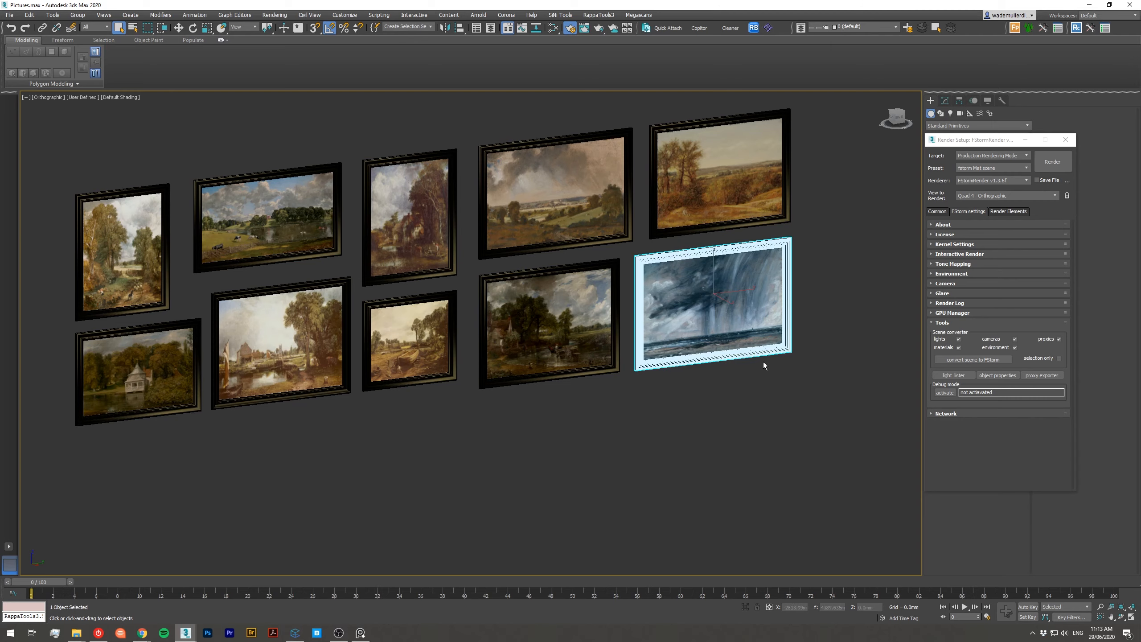
pyautogui.click(789, 419)
pyautogui.click(737, 330)
pyautogui.moveTo(737, 330); pyautogui.dragTo(394, 351, button='middle')
pyautogui.press('w')
pyautogui.moveTo(392, 310); pyautogui.dragTo(650, 279)
pyautogui.click(349, 309)
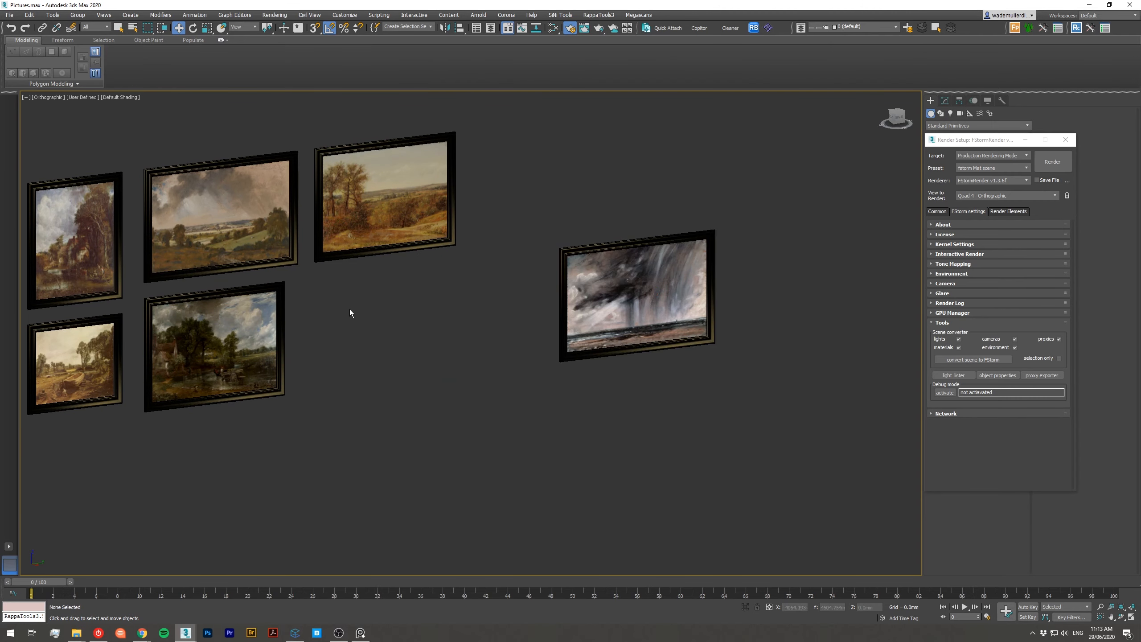
# Delete all framed pictures except the separated stormy seascape
pyautogui.scroll(-5, 350, 313)
pyautogui.moveTo(384, 458); pyautogui.dragTo(383, 457)
pyautogui.press('Delete')
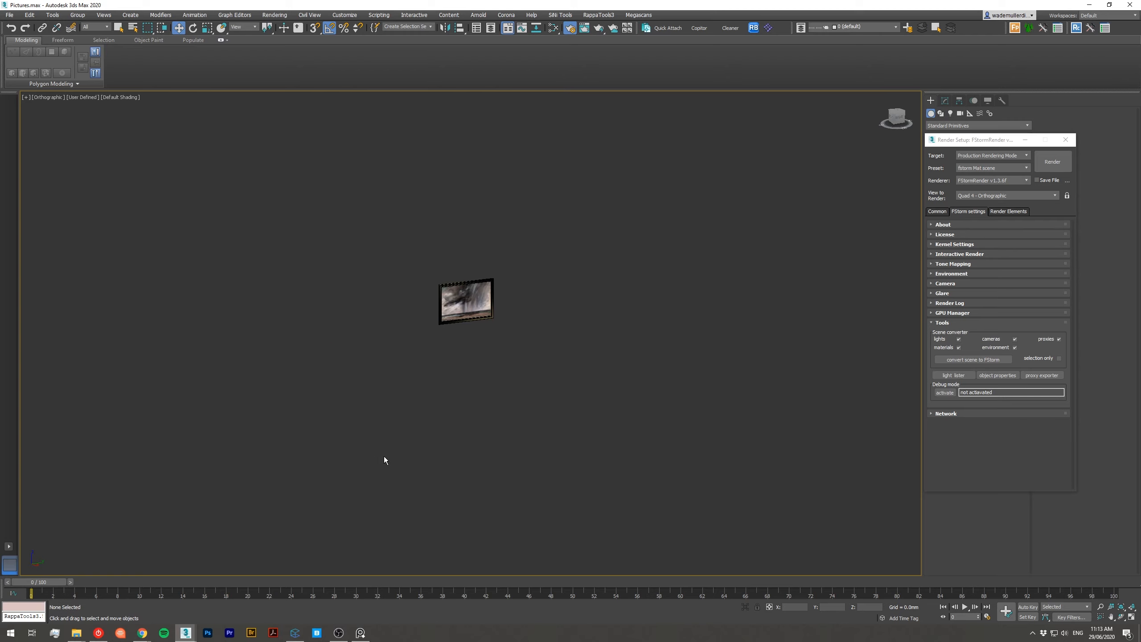
# Rotate the remaining framed picture into portrait orientation and show it in a perspective view
pyautogui.press('z')
pyautogui.click(479, 287)
pyautogui.press('e')
pyautogui.moveTo(458, 273); pyautogui.dragTo(422, 292)
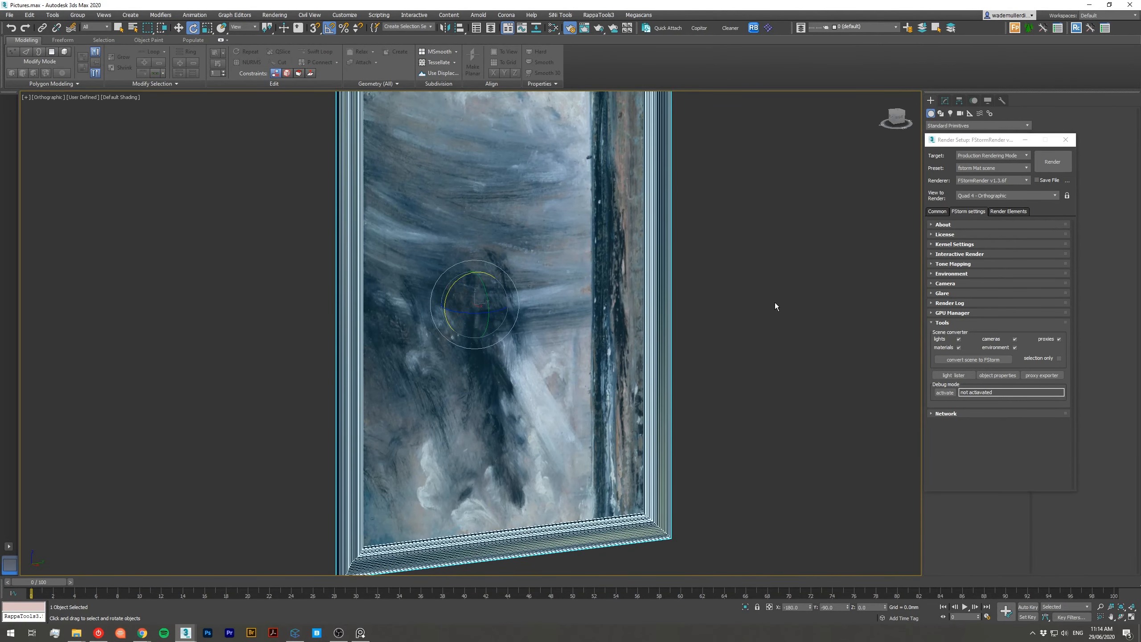
pyautogui.click(774, 303)
pyautogui.press('p')
pyautogui.press('z')
pyautogui.keyDown('alt'); pyautogui.moveTo(532, 323); pyautogui.dragTo(607, 321, button='middle'); pyautogui.keyUp('alt')
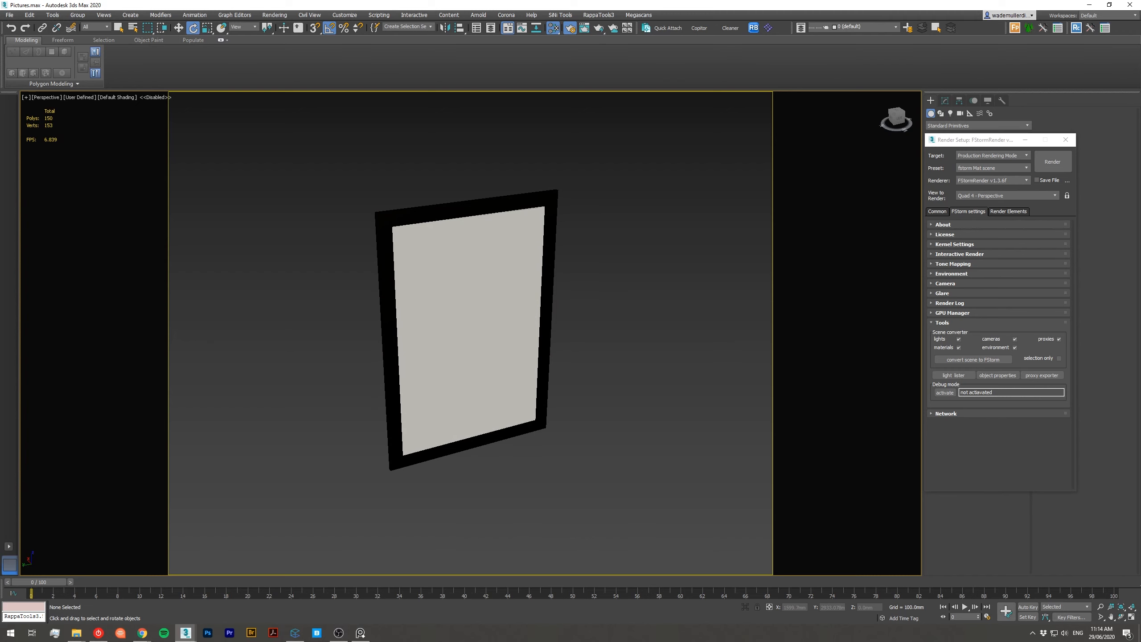
# Open the Slate Material Editor, pick the framed picture's Multi/Sub-Object material into the graph and delete the superfluous nodes
pyautogui.press('m')
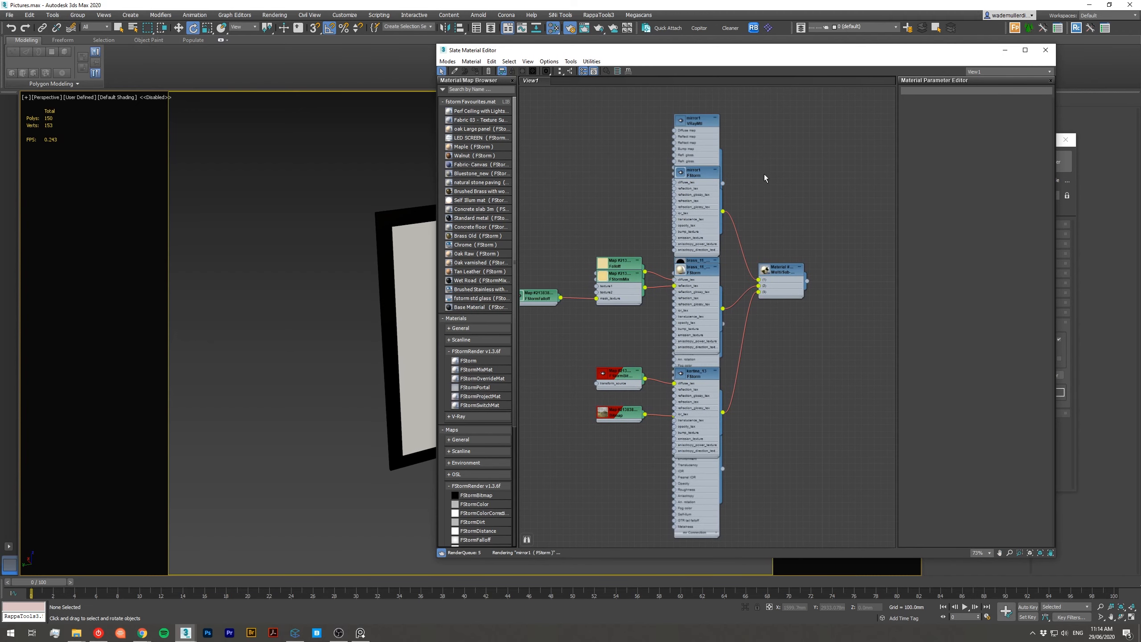
pyautogui.moveTo(667, 159); pyautogui.dragTo(687, 277, button='middle')
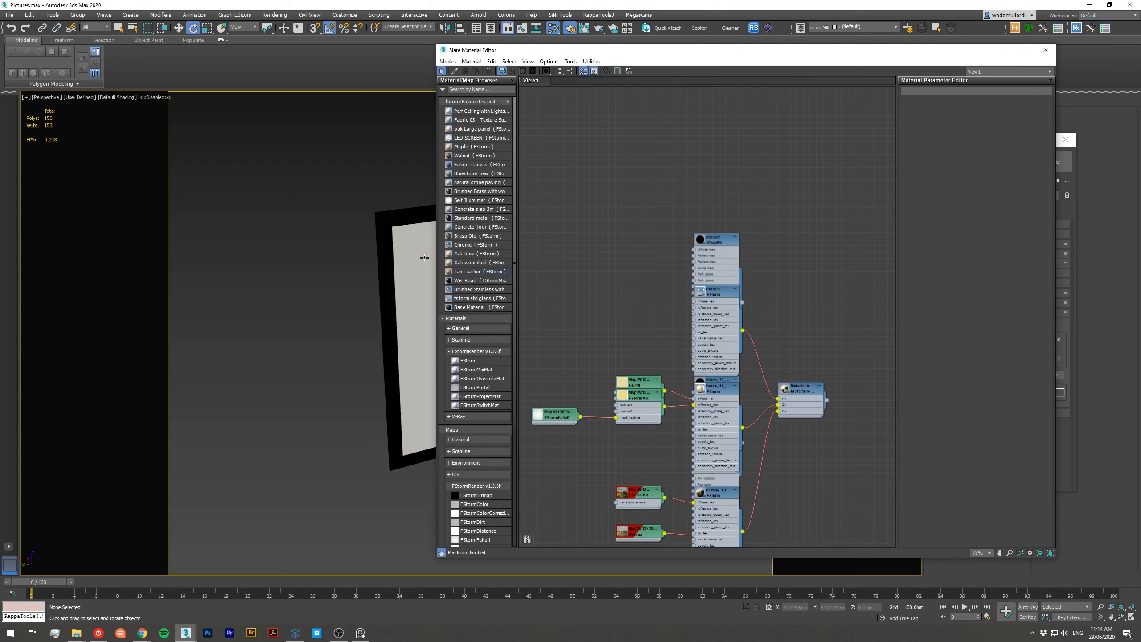
pyautogui.click(425, 259)
pyautogui.moveTo(800, 413); pyautogui.dragTo(820, 352, button='middle')
pyautogui.moveTo(817, 325); pyautogui.dragTo(571, 182)
pyautogui.scroll(-5, 692, 180)
pyautogui.moveTo(674, 134); pyautogui.dragTo(798, 461)
pyautogui.press('Delete')
pyautogui.press('z')
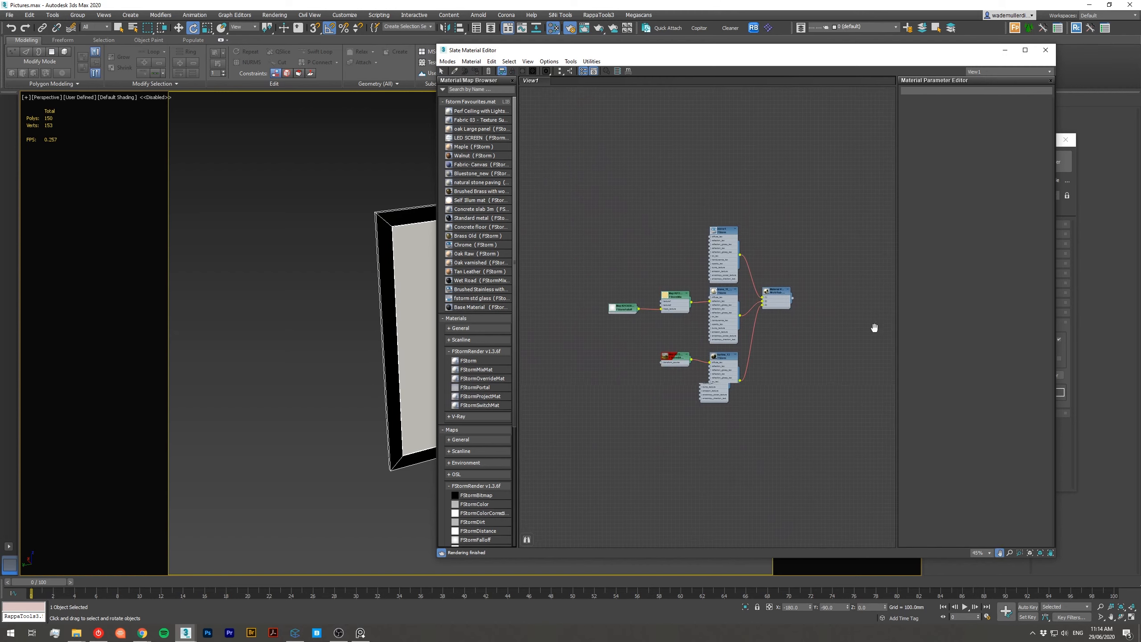
# Check the mirror1 and kartina_13 sub-materials and delete the painting bitmap connected to kartina_13's diffuse
pyautogui.click(743, 195)
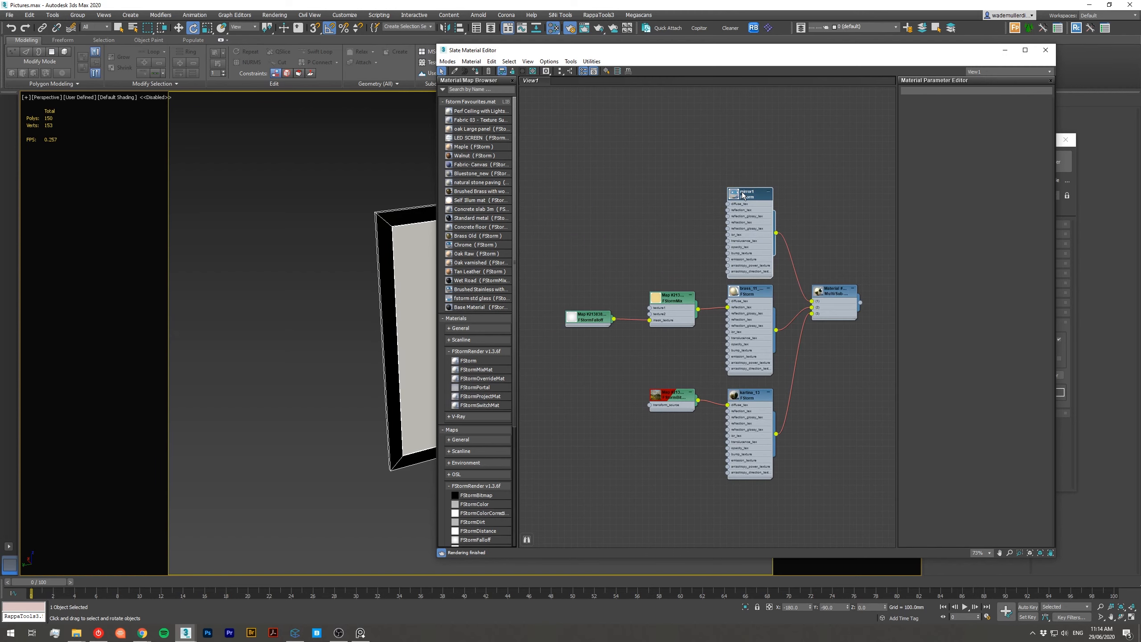
pyautogui.doubleClick(742, 194)
pyautogui.doubleClick(750, 395)
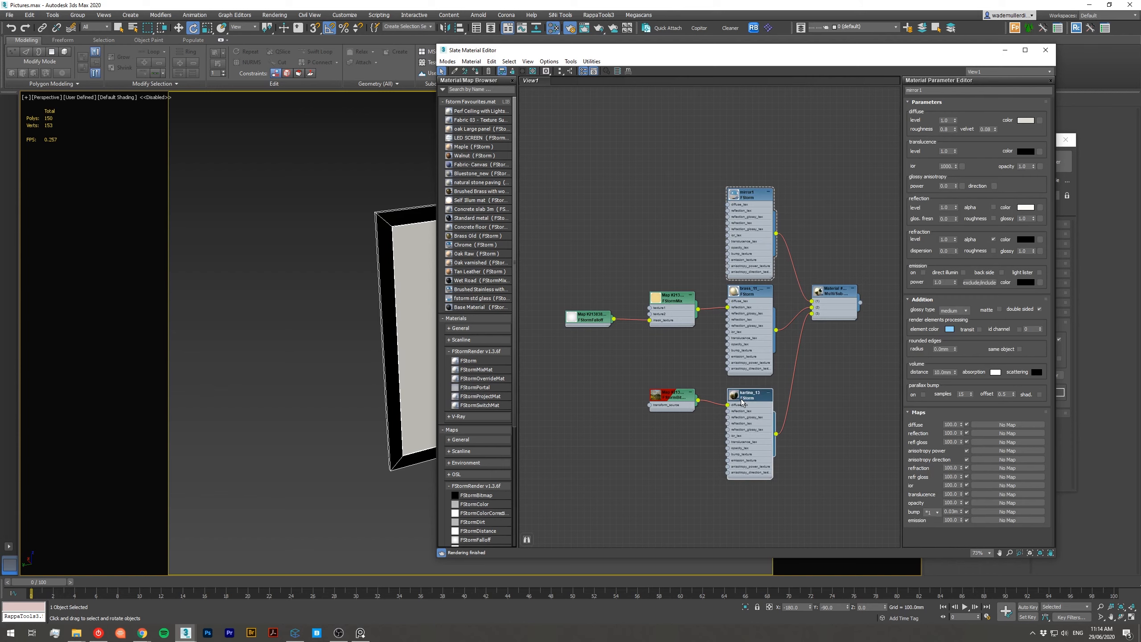
pyautogui.moveTo(676, 402); pyautogui.dragTo(656, 415)
pyautogui.press('Delete')
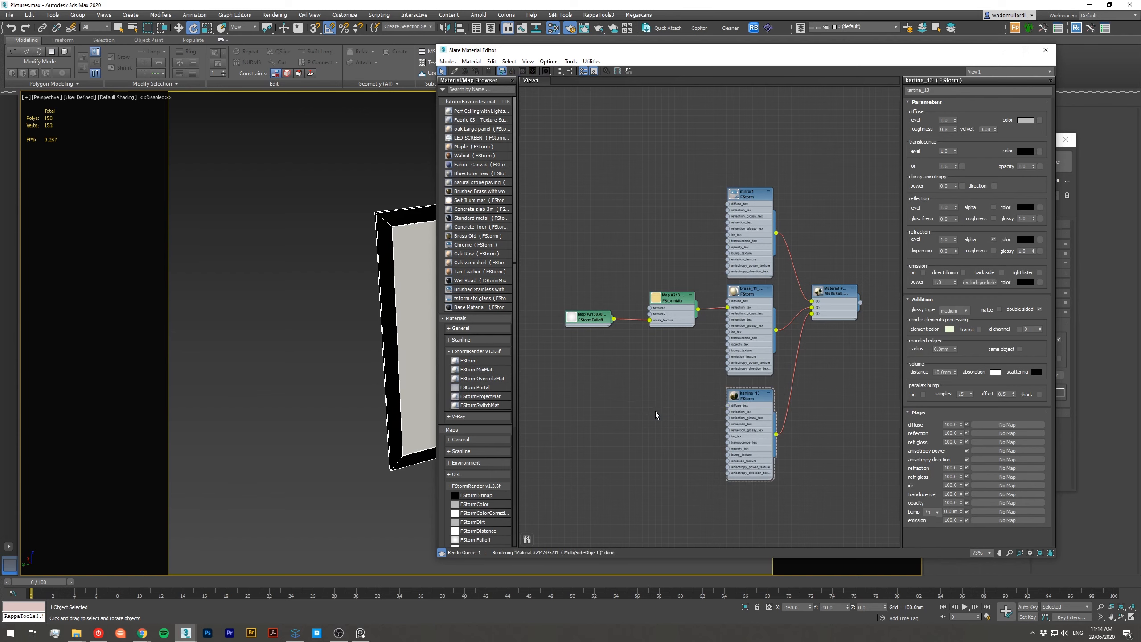
pyautogui.moveTo(76, 633)
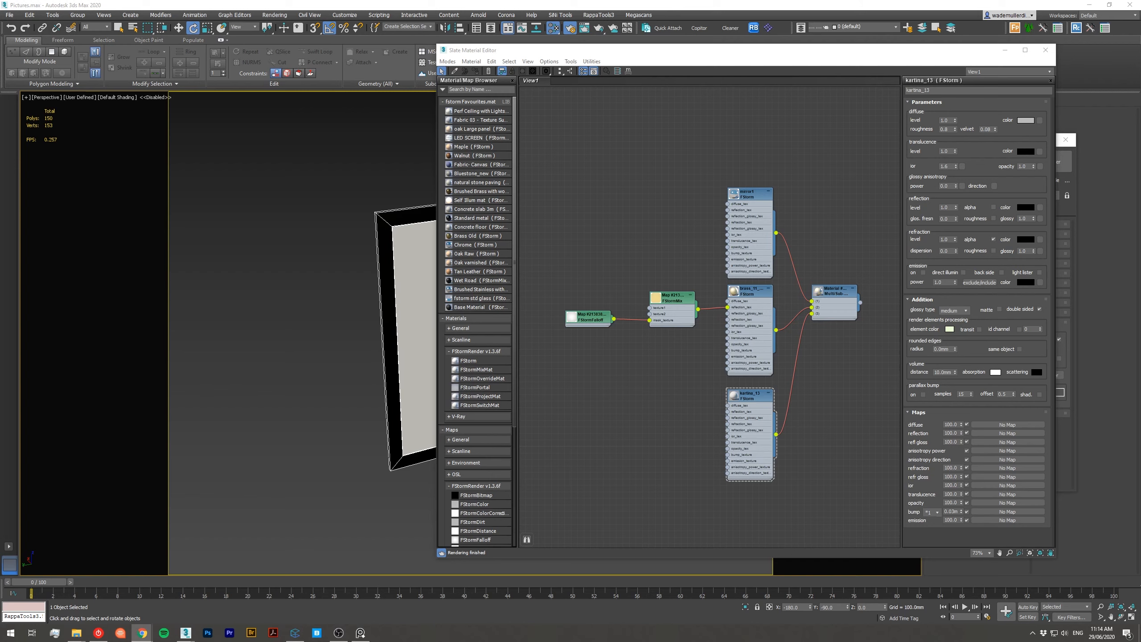
# Switch to Chrome, show a downloaded botanical print in its folder, and return to 3ds Max
pyautogui.moveTo(142, 633)
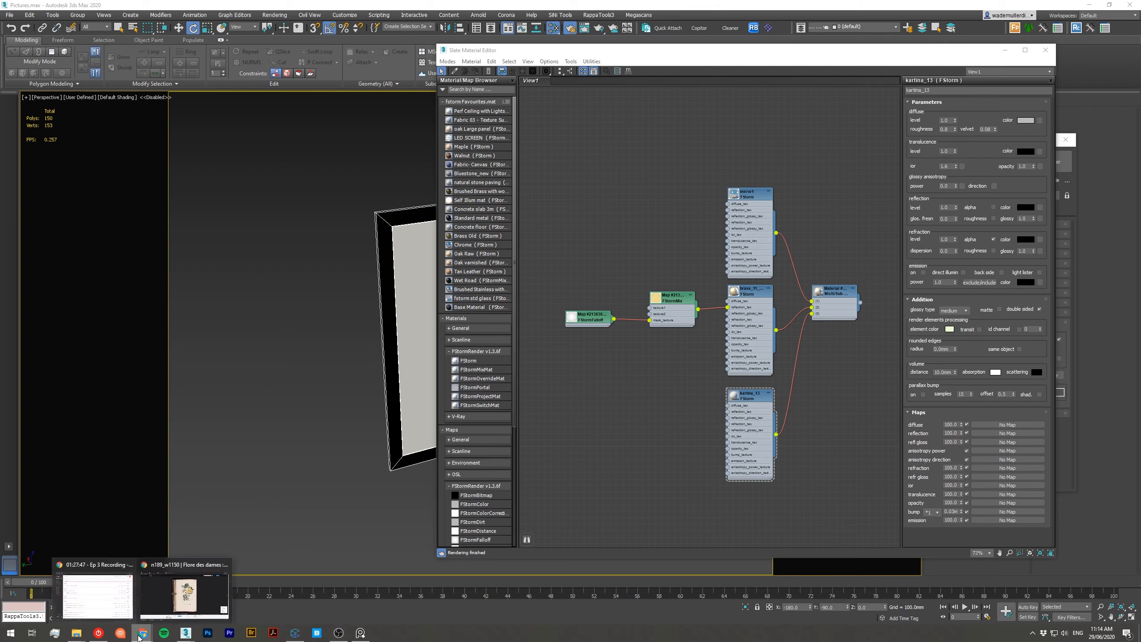
pyautogui.click(184, 596)
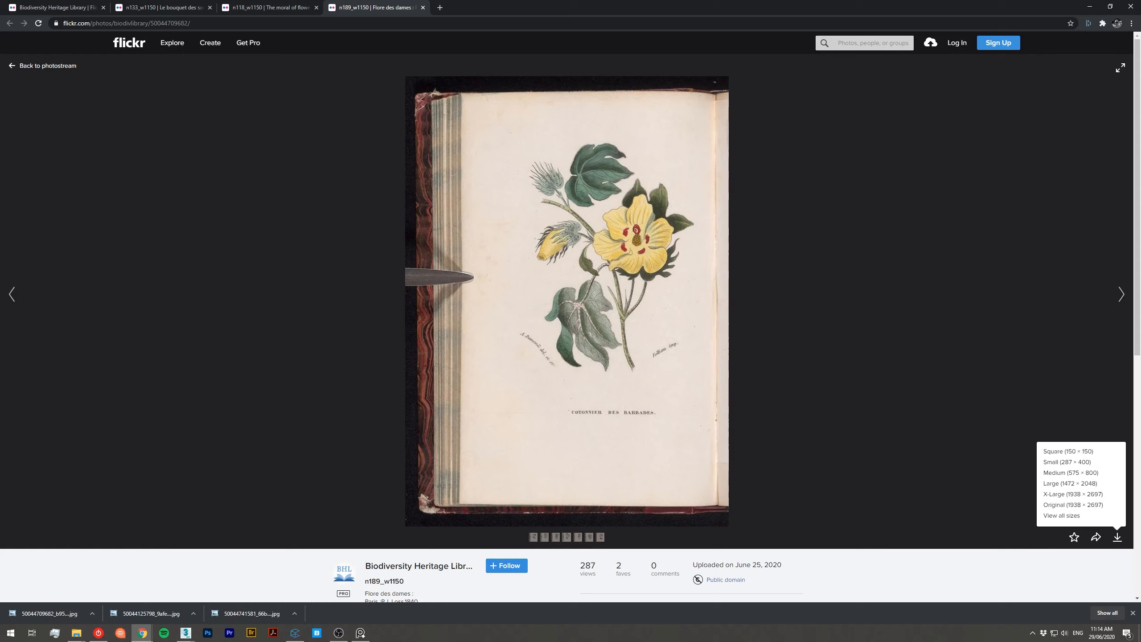
pyautogui.click(193, 613)
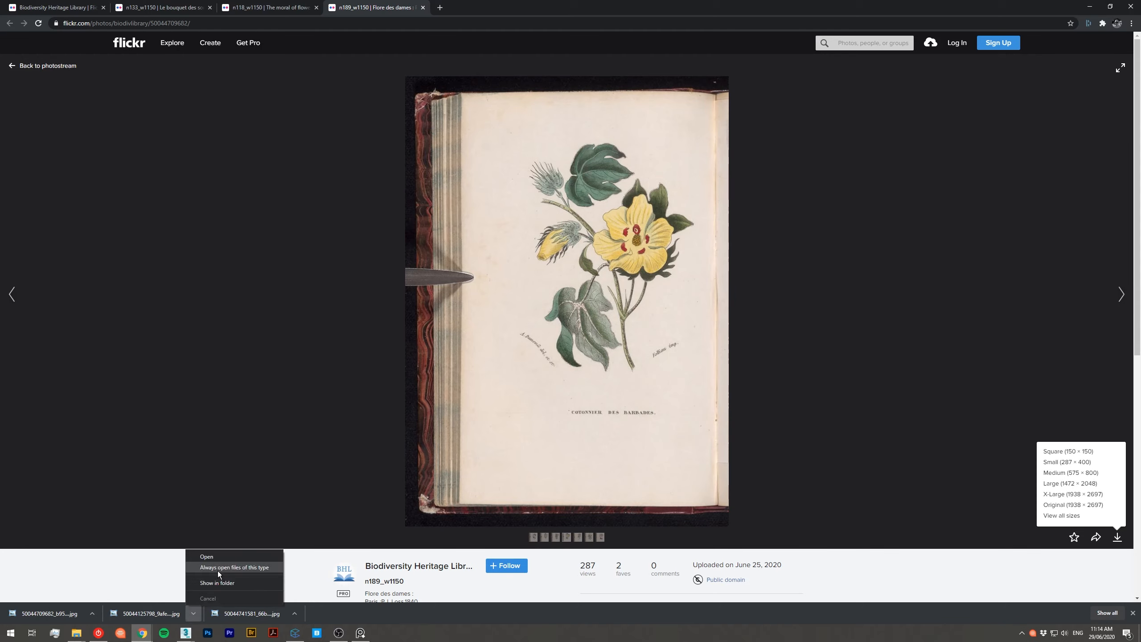
pyautogui.click(217, 571)
pyautogui.click(574, 134)
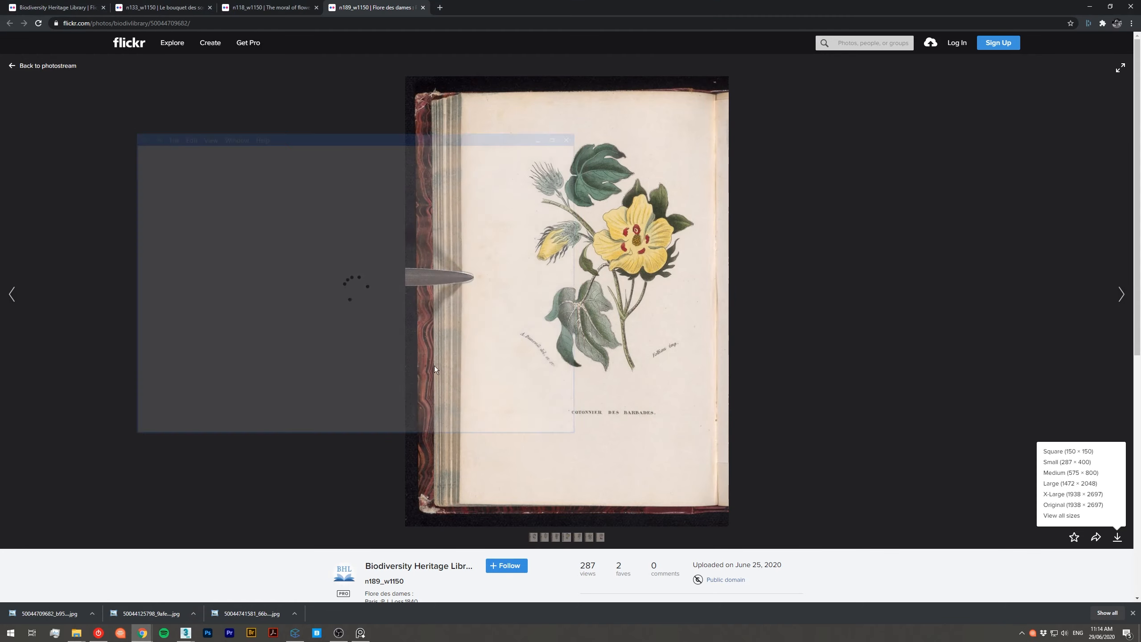
pyautogui.click(195, 616)
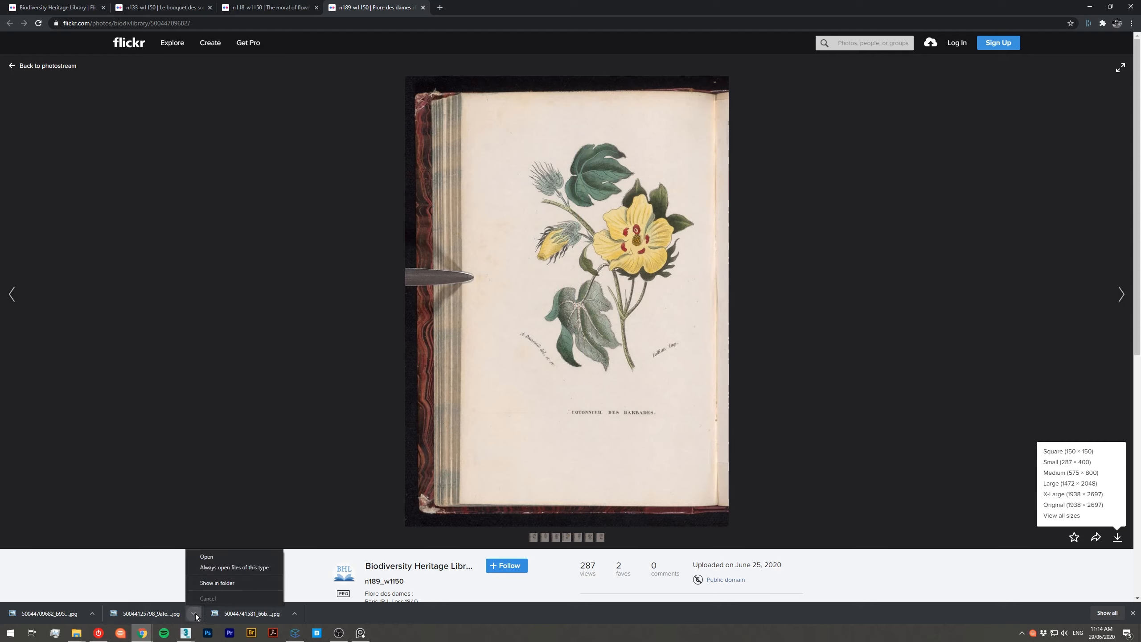
pyautogui.click(227, 585)
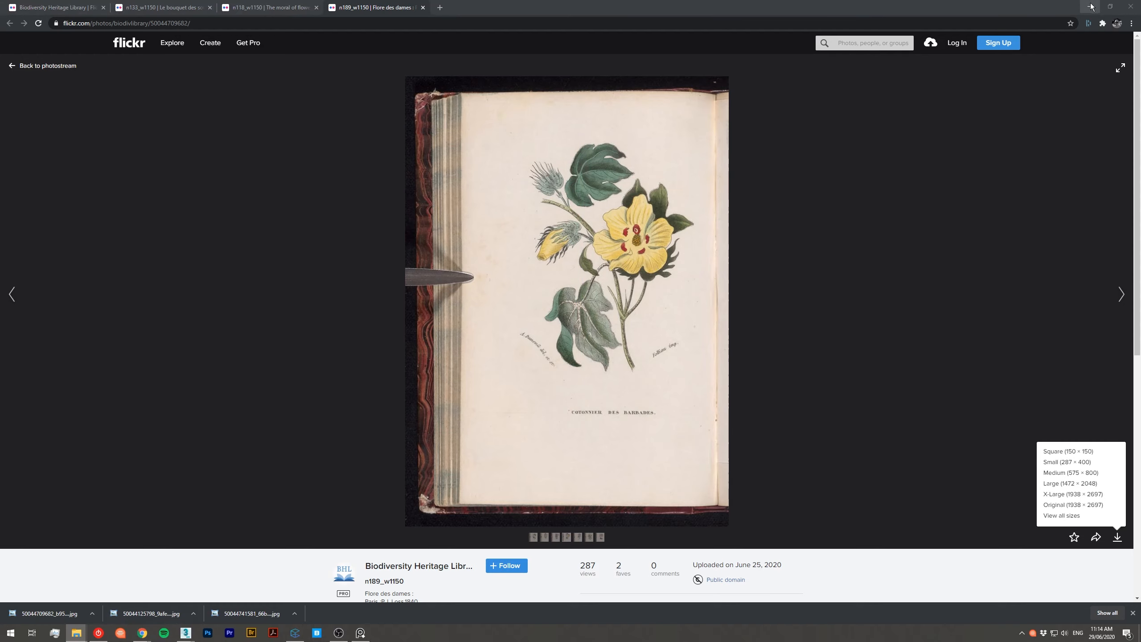
pyautogui.click(1092, 6)
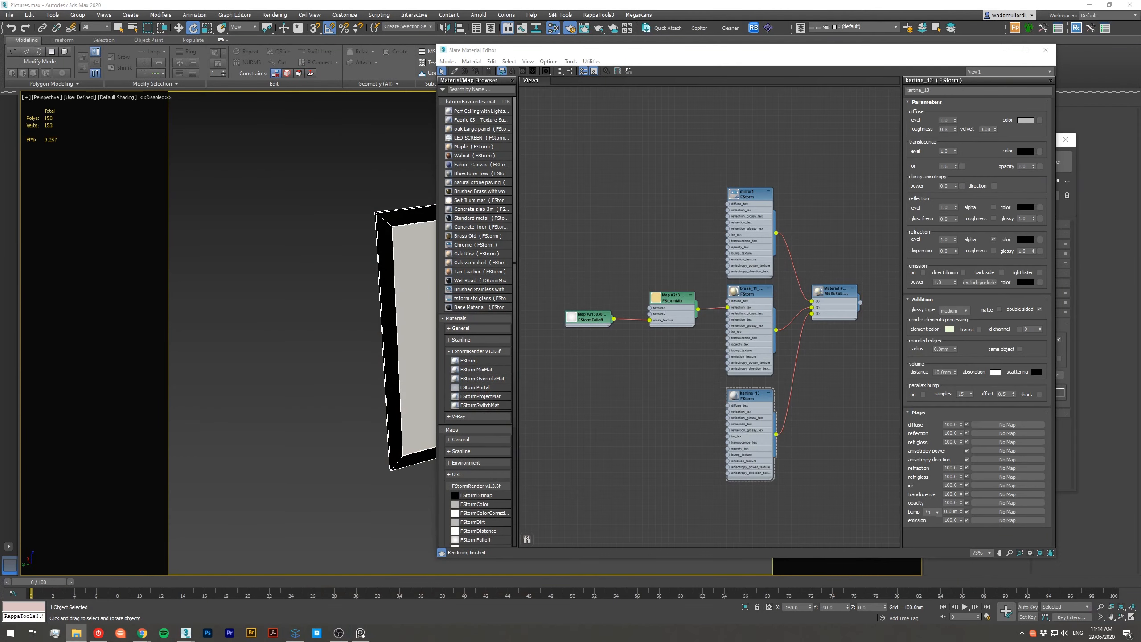
# Add the three images from the Botanical Prints folder to the material graph and connect the 50044125 rose print to kartina_13's diffuse
pyautogui.moveTo(1140, 106); pyautogui.dragTo(221, 136)
pyautogui.moveTo(201, 279); pyautogui.dragTo(616, 410)
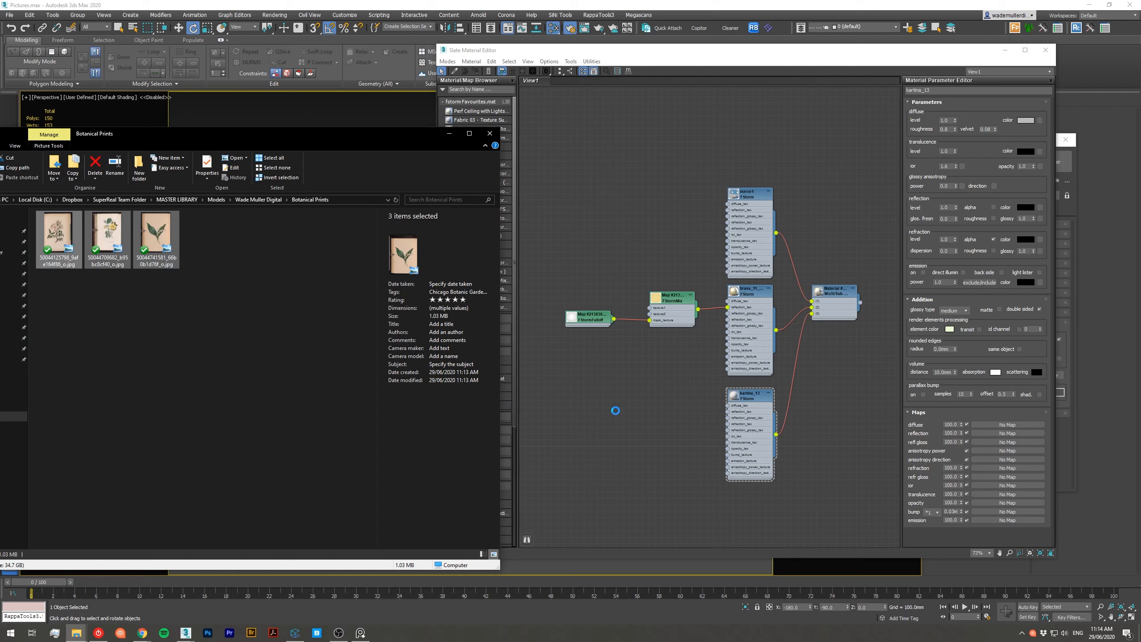
pyautogui.click(490, 133)
pyautogui.scroll(5, 658, 442)
pyautogui.moveTo(605, 388); pyautogui.dragTo(757, 383)
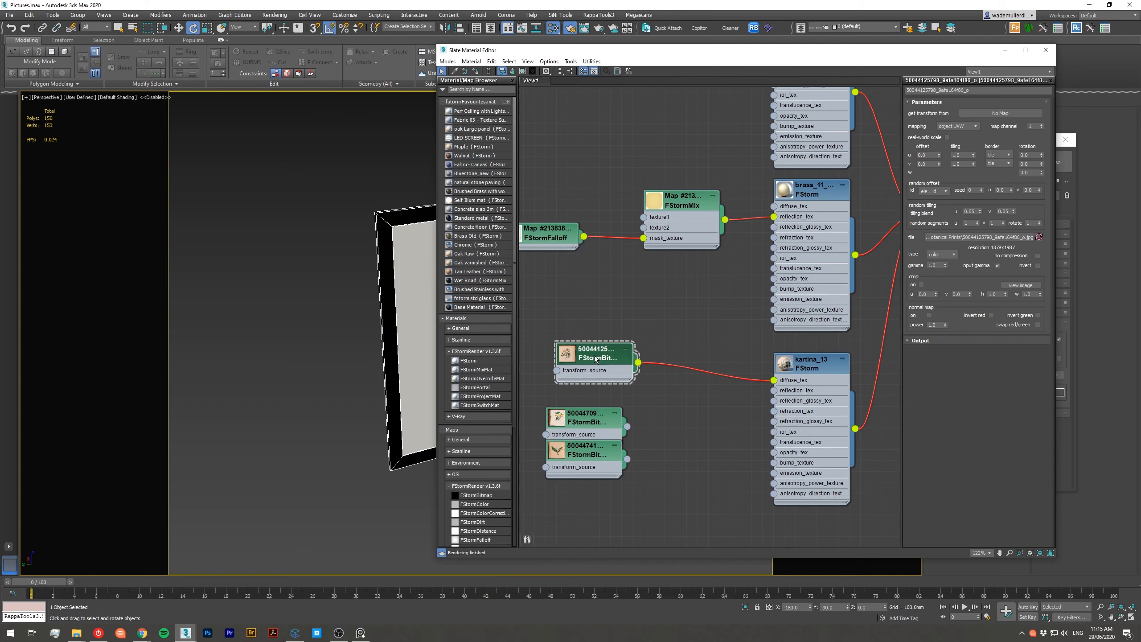
# Try showing the rose print in the viewport on the Multi/Sub-Object material and check it on the framed picture
pyautogui.click(522, 72)
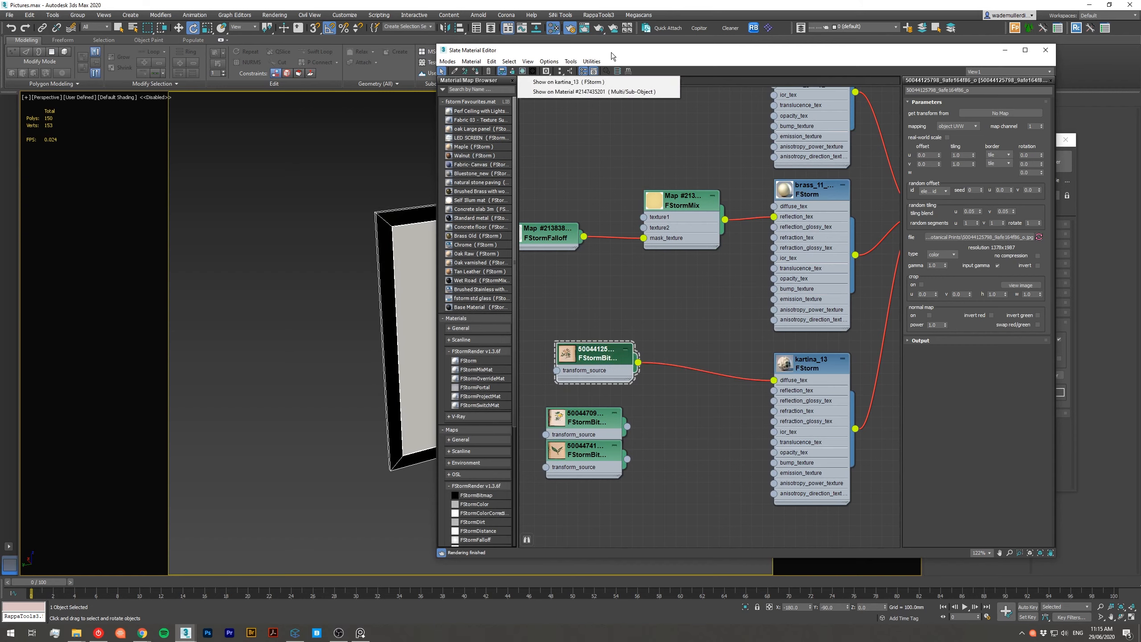
pyautogui.click(603, 91)
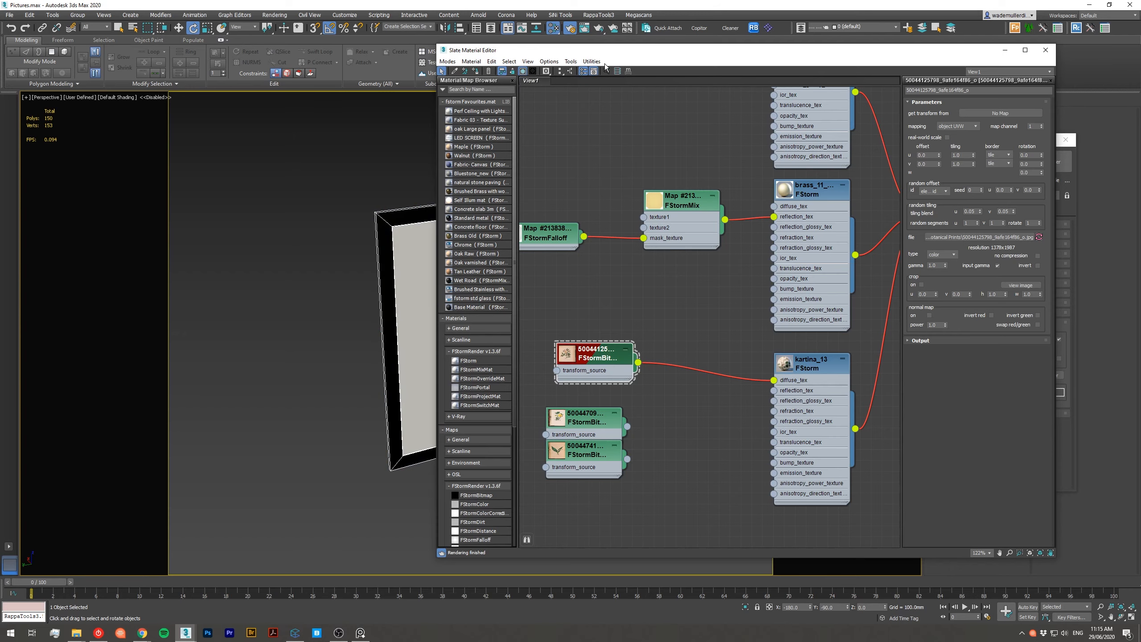
pyautogui.click(523, 72)
pyautogui.moveTo(614, 53); pyautogui.dragTo(1140, 33)
pyautogui.click(647, 293)
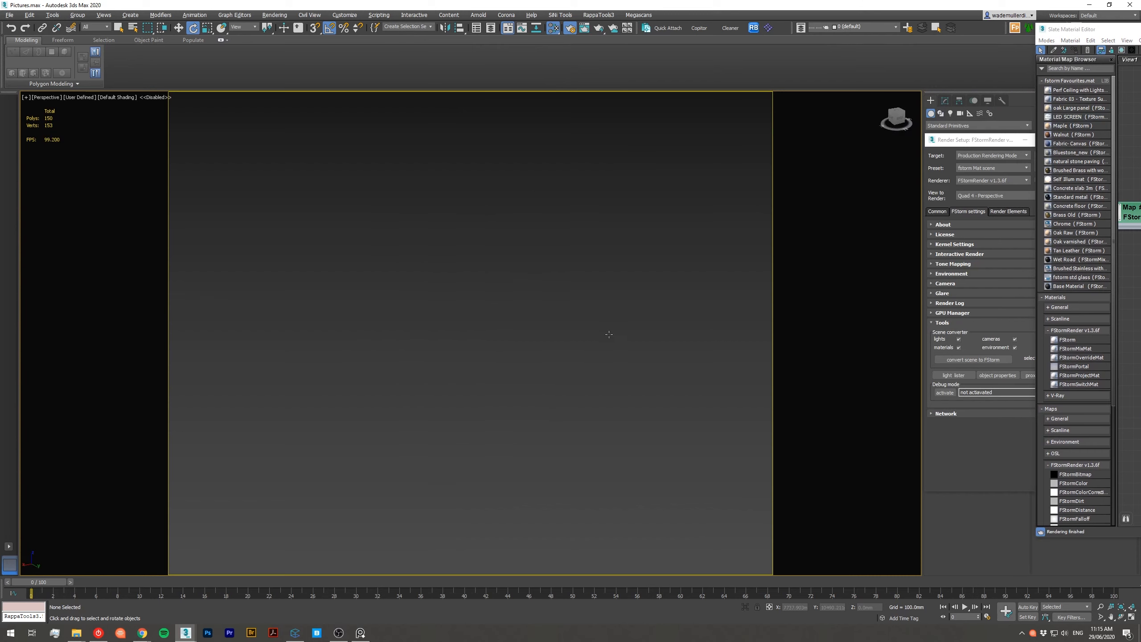
pyautogui.click(523, 350)
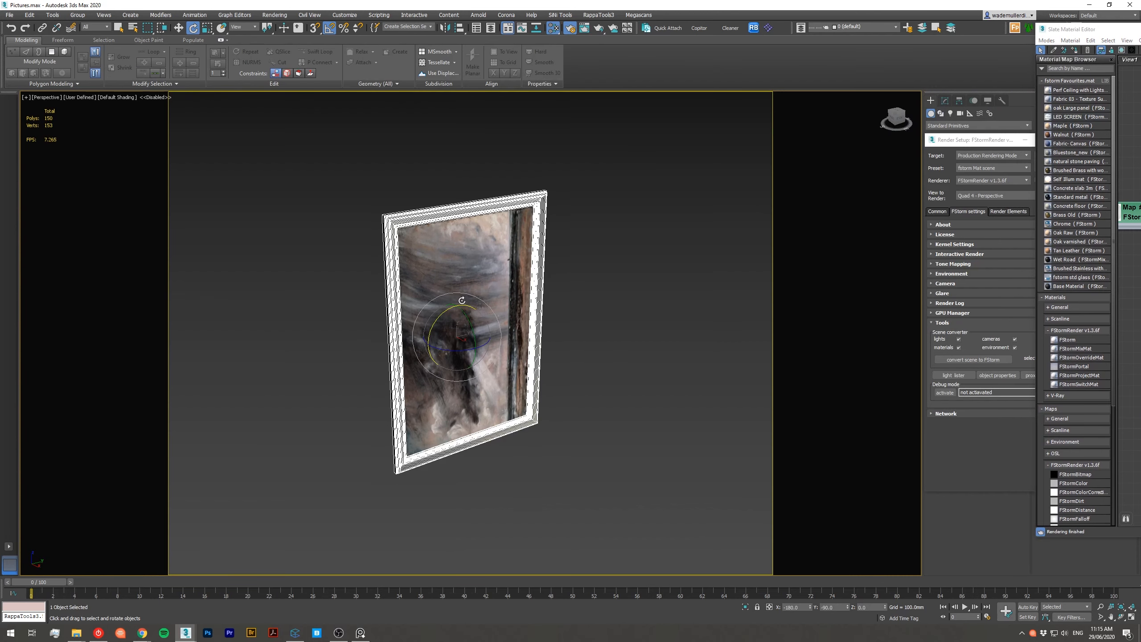
pyautogui.scroll(-3, 1130, 292)
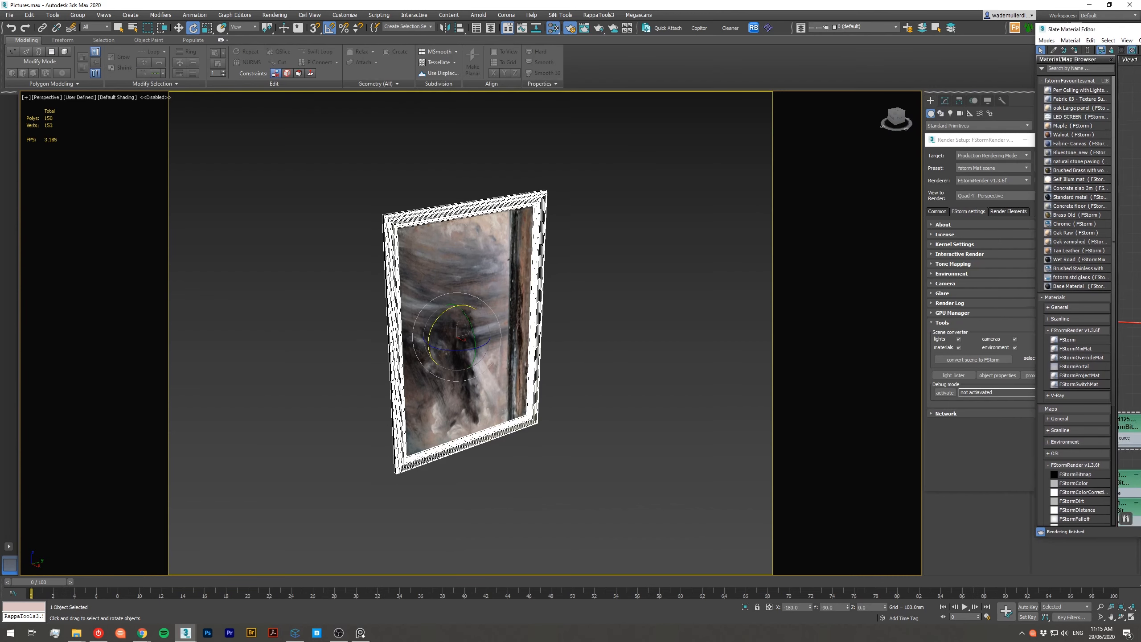
# Run an FStorm interactive render of the framed picture from the perspective view and examine the print up close
pyautogui.press('m')
pyautogui.press('d')
pyautogui.press('d')
pyautogui.click(694, 418)
pyautogui.click(478, 328)
pyautogui.keyDown('alt'); pyautogui.moveTo(478, 328); pyautogui.dragTo(609, 313, button='middle'); pyautogui.keyUp('alt')
pyautogui.click(609, 314)
pyautogui.rightClick(608, 298)
pyautogui.click(614, 304)
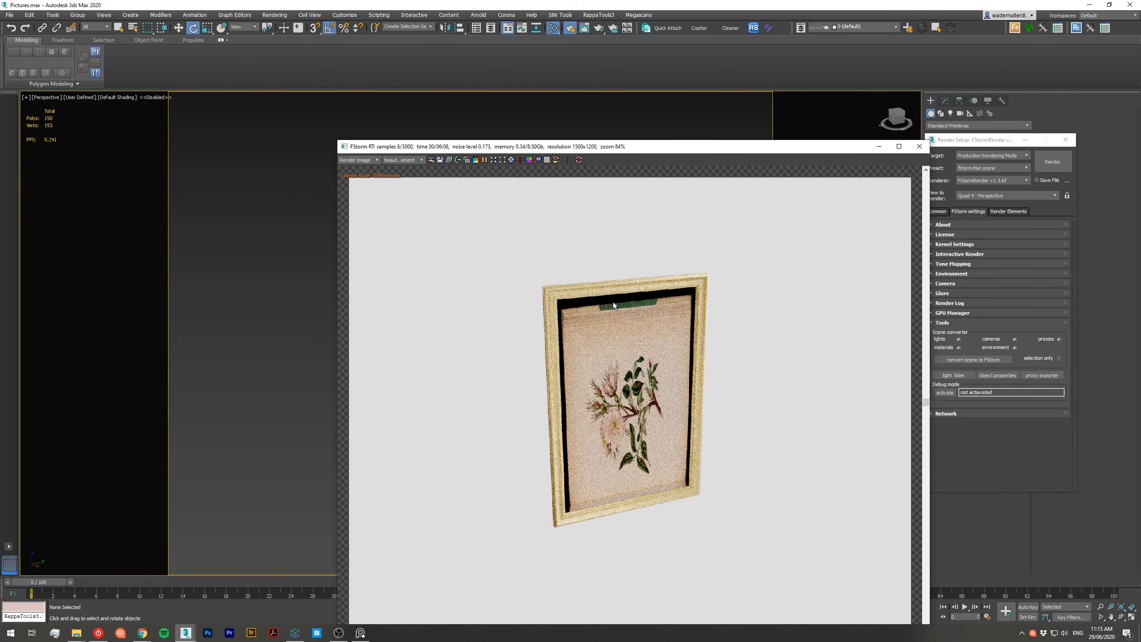
pyautogui.moveTo(696, 143); pyautogui.dragTo(439, 57)
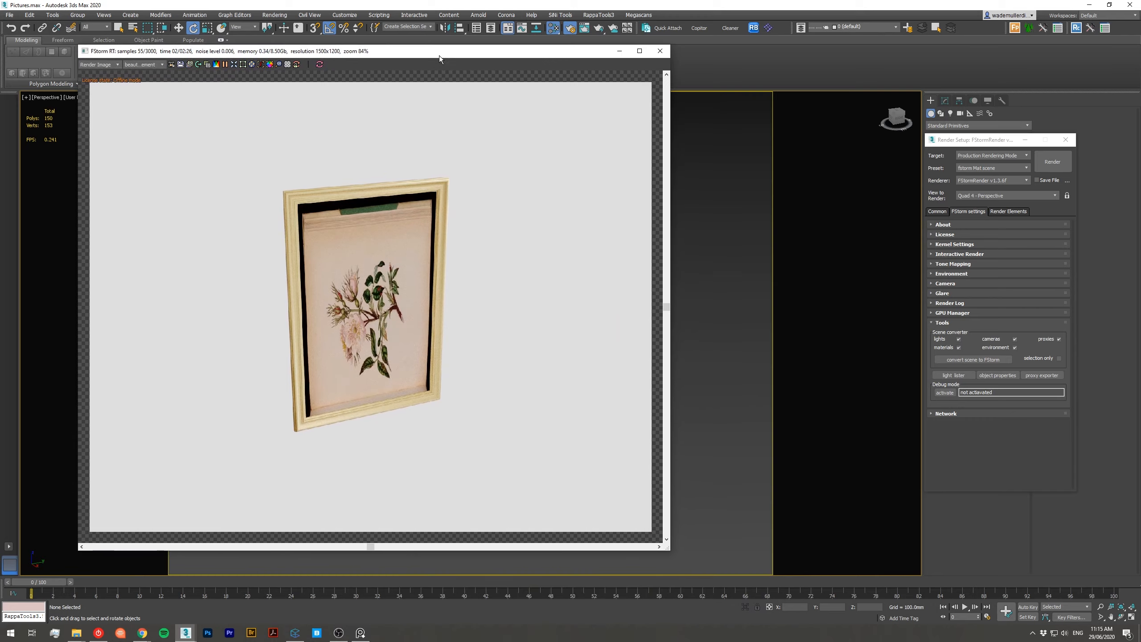
pyautogui.scroll(6, 376, 435)
pyautogui.scroll(-4, 376, 435)
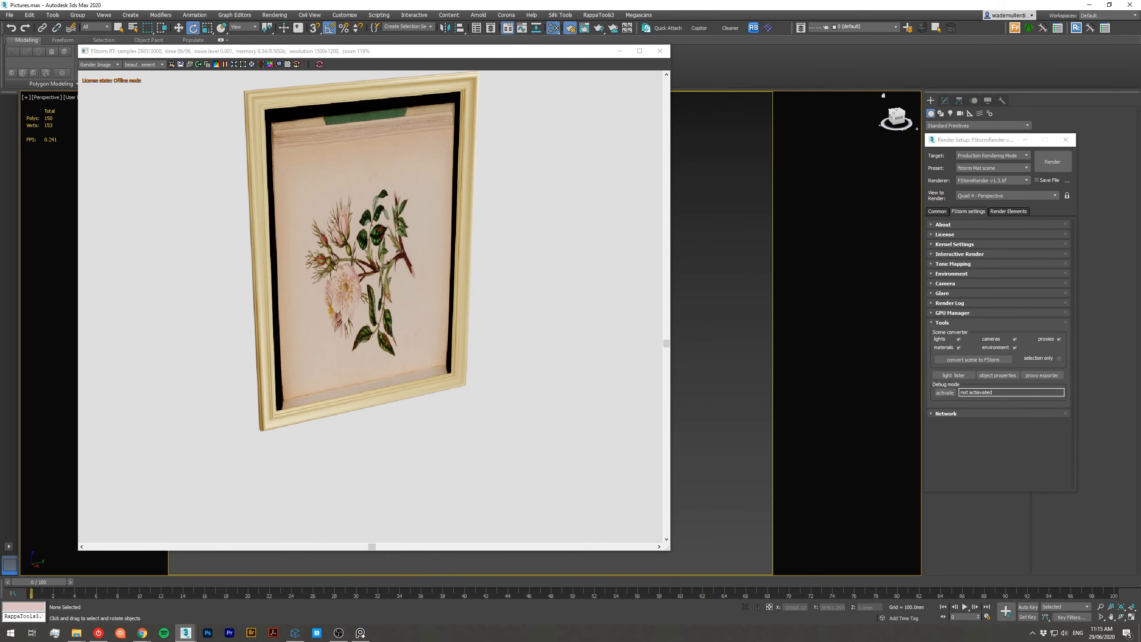
# Open the rose print bitmap's settings and bring its cropping view beside the render
pyautogui.press('m')
pyautogui.moveTo(868, 30); pyautogui.dragTo(750, 10)
pyautogui.moveTo(725, 310); pyautogui.dragTo(893, 259, button='middle')
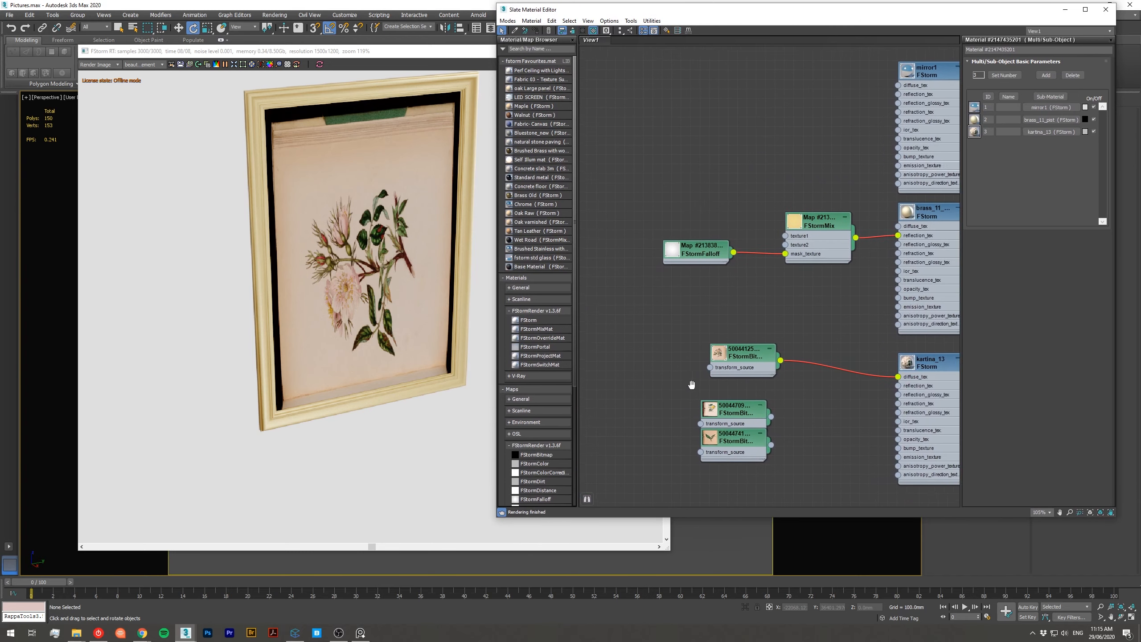
pyautogui.doubleClick(732, 358)
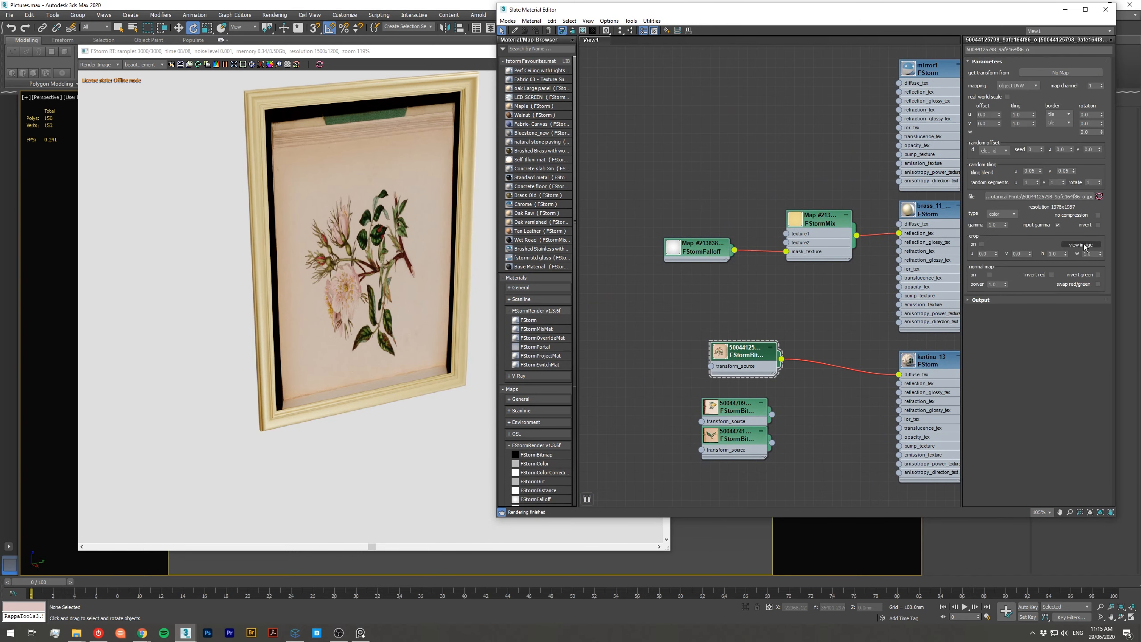
pyautogui.click(1085, 245)
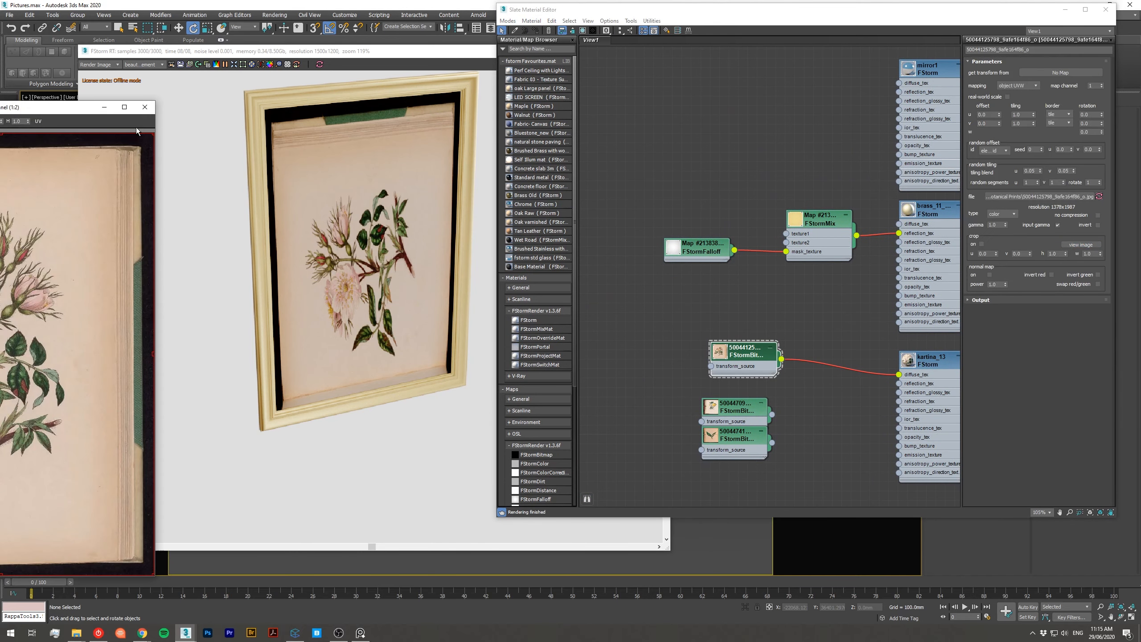
pyautogui.moveTo(75, 112); pyautogui.dragTo(683, 32)
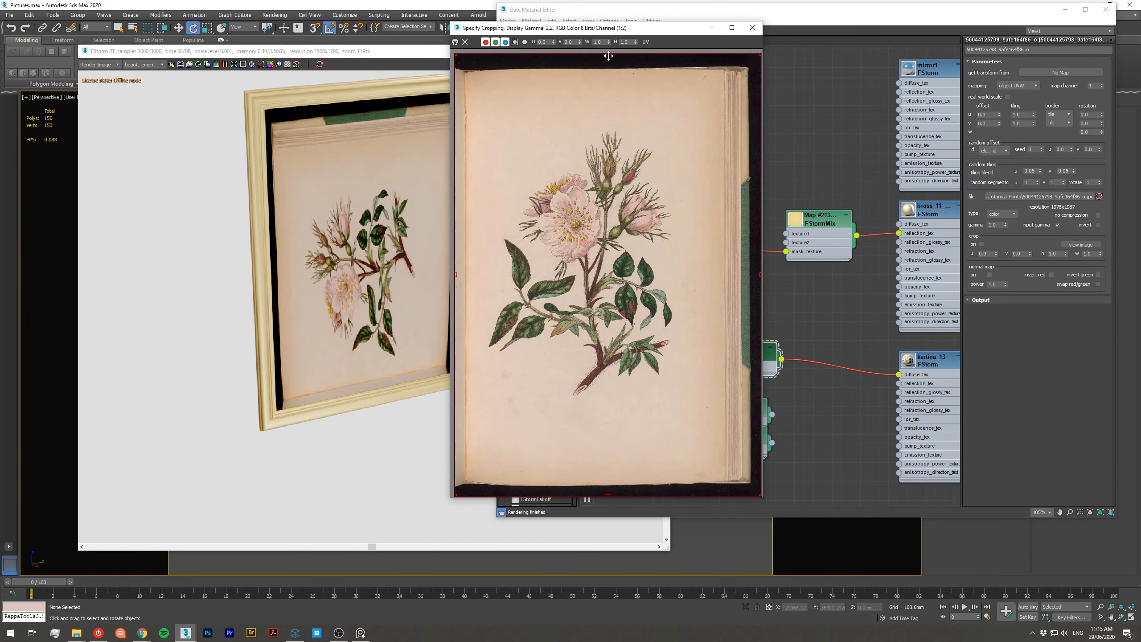
# Crop the rose print to the clean page area, about U 0.058, V 0.044, W 0.804, with cropping on, and set its W rotation to 90
pyautogui.moveTo(609, 56); pyautogui.dragTo(608, 73)
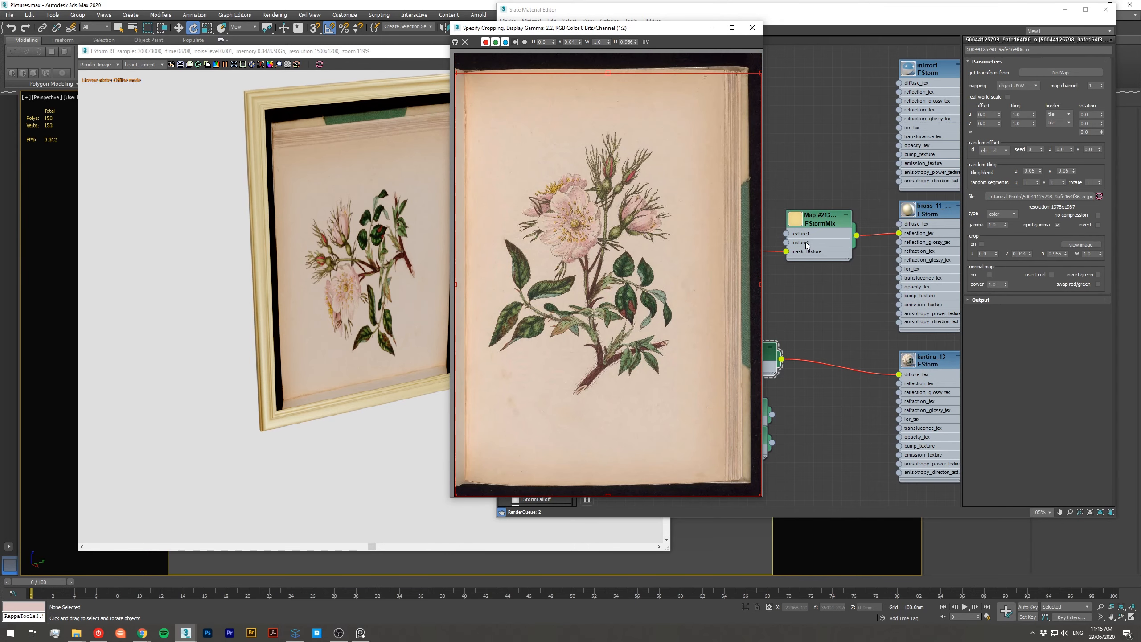
pyautogui.moveTo(761, 282); pyautogui.dragTo(720, 284)
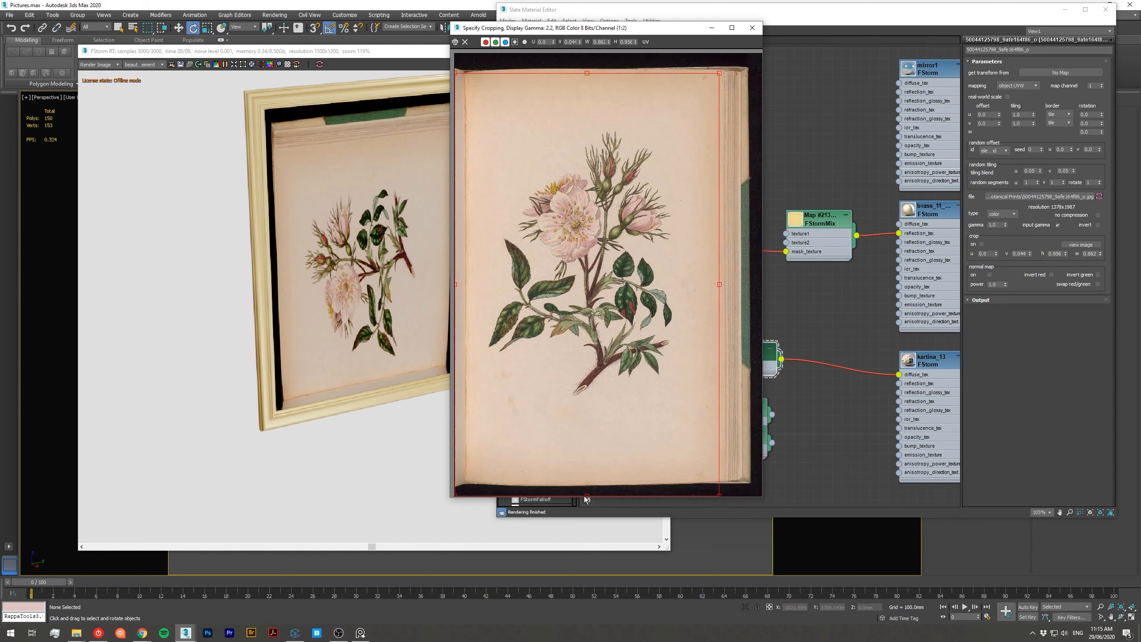
pyautogui.moveTo(587, 497)
pyautogui.mouseDown()
pyautogui.moveTo(594, 485)
pyautogui.moveTo(590, 541)
pyautogui.moveTo(587, 499)
pyautogui.mouseUp()
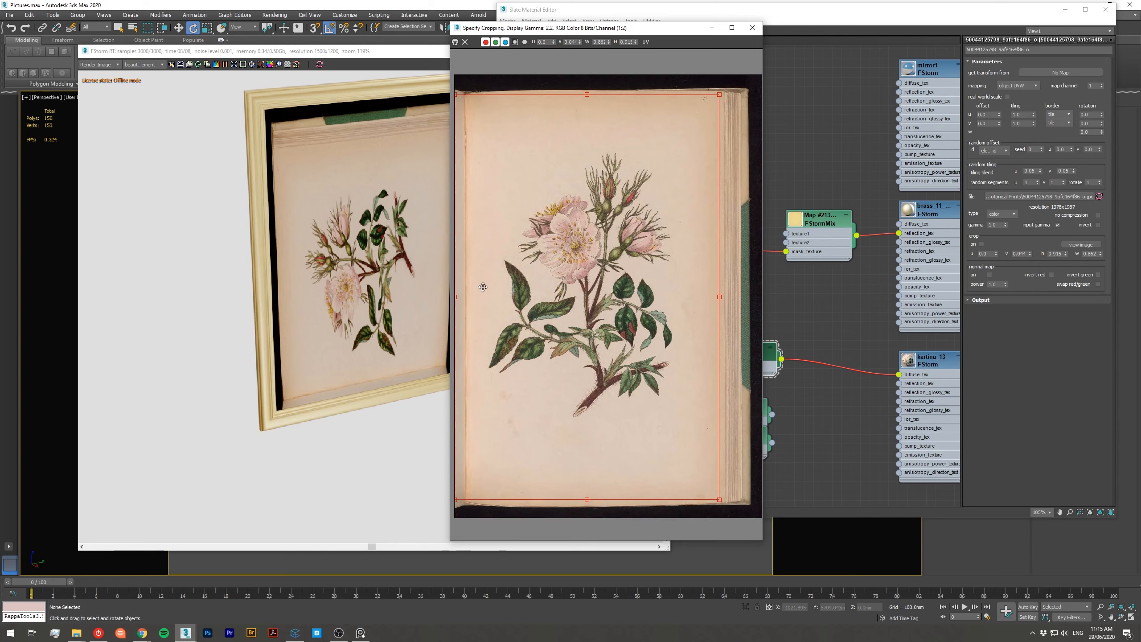
pyautogui.moveTo(455, 298); pyautogui.dragTo(472, 299)
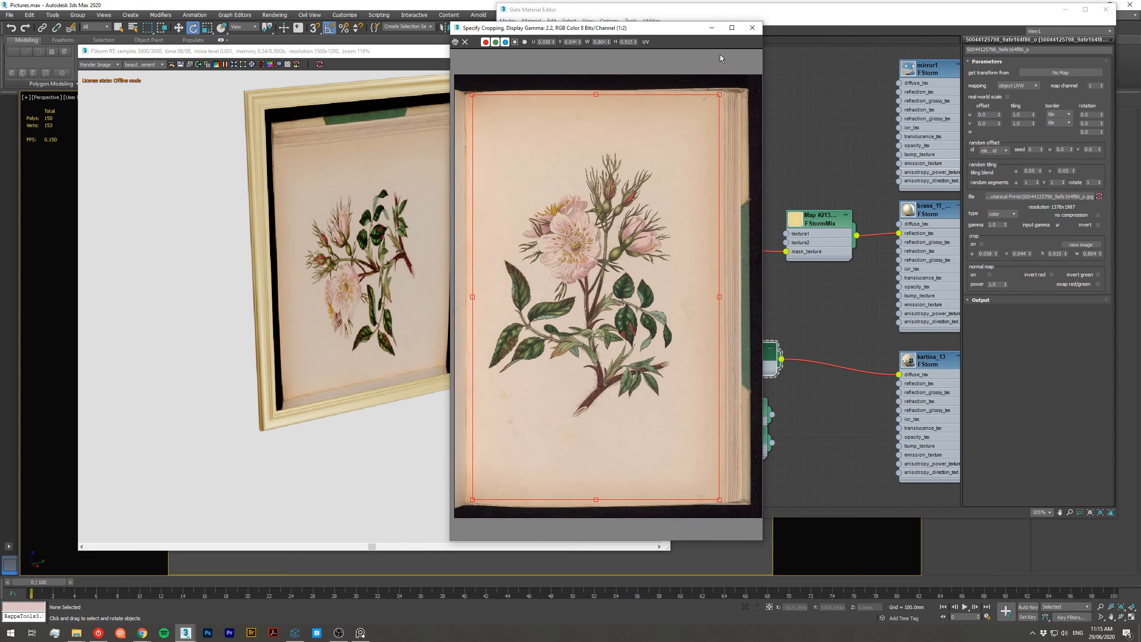
pyautogui.click(753, 28)
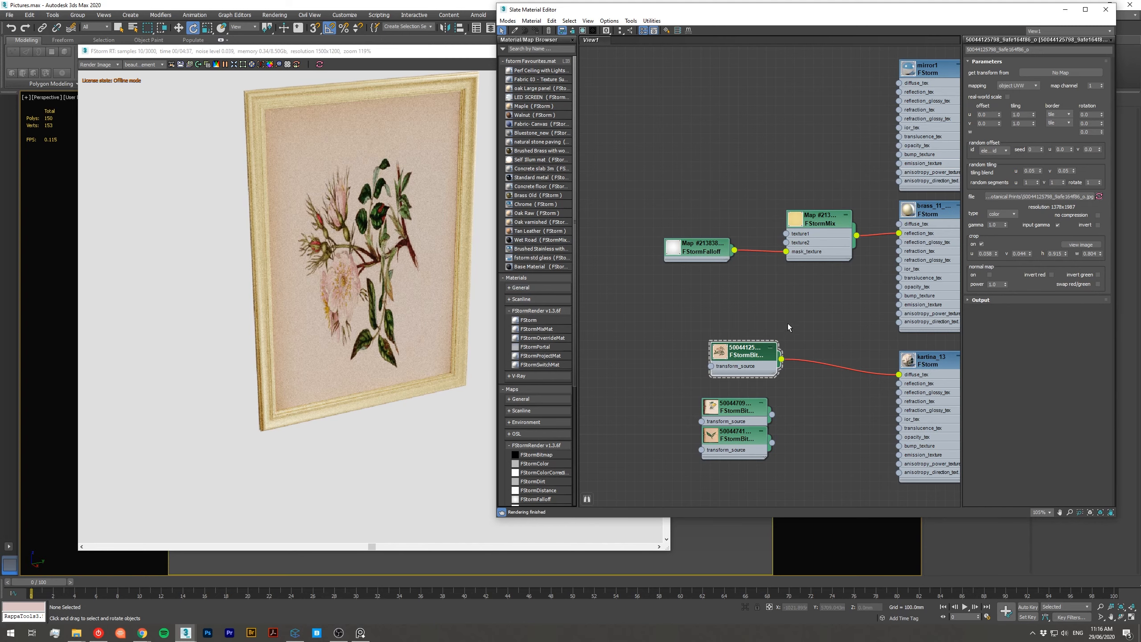
pyautogui.write('90')
pyautogui.press('Return')
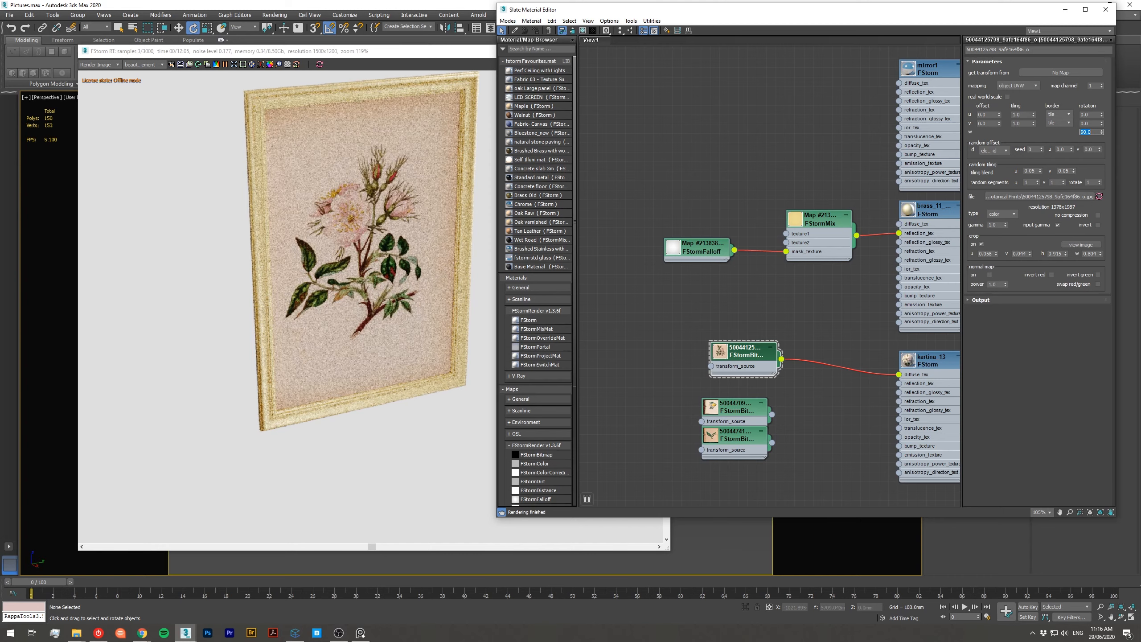
# Add the Brass Old material to the graph and connect it to the Multi/Sub-Object in place of the brass_11 frame material
pyautogui.moveTo(730, 123); pyautogui.dragTo(673, 132, button='middle')
pyautogui.click(870, 219)
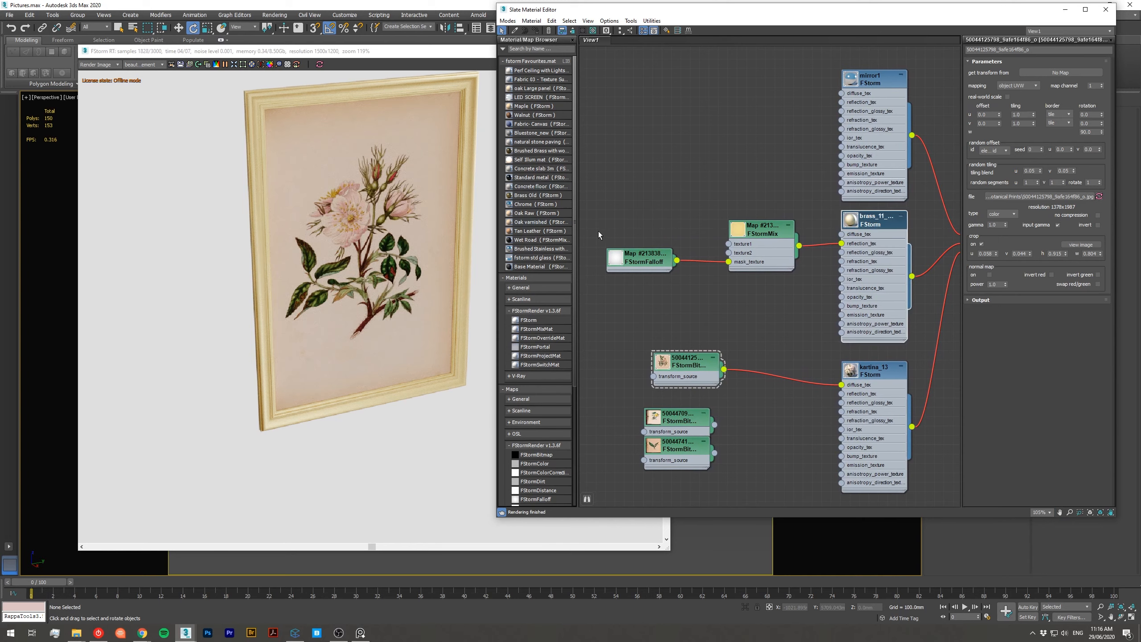
pyautogui.moveTo(534, 195); pyautogui.dragTo(755, 116)
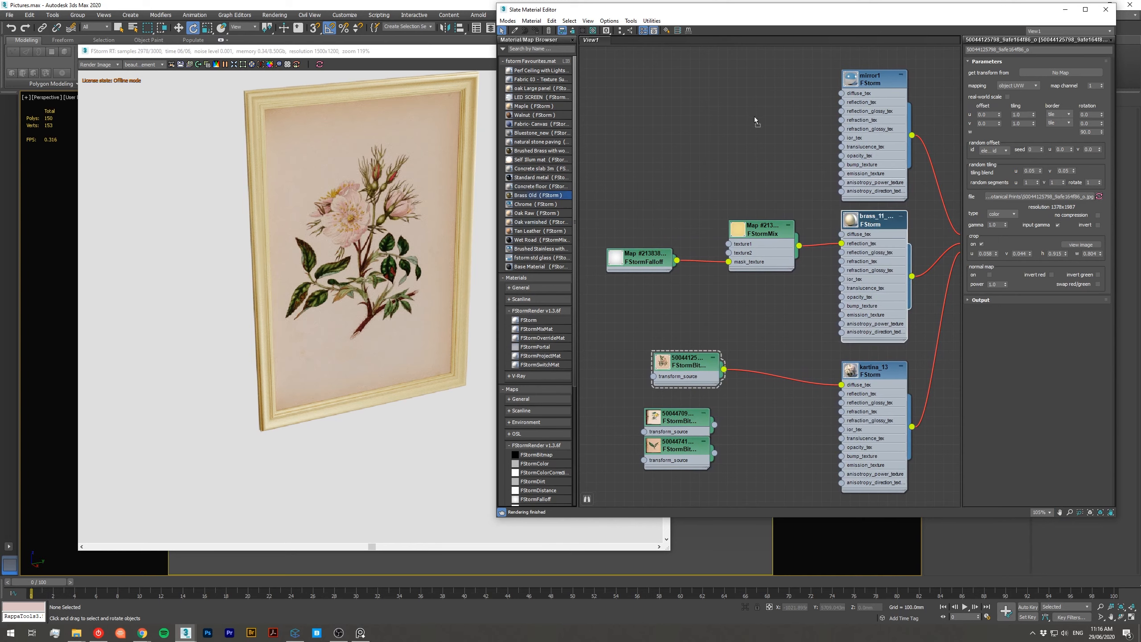
pyautogui.moveTo(891, 276); pyautogui.dragTo(913, 275)
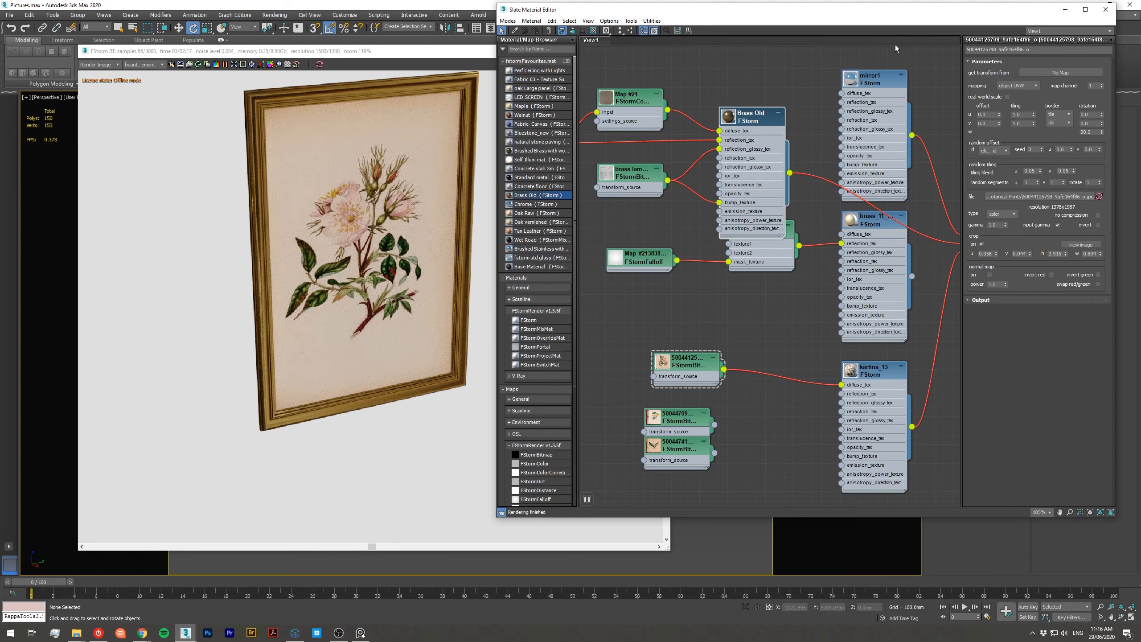
# Set the mirror1 material's diffuse level to 0 and inspect the framed print from a closer angle in the render
pyautogui.click(883, 85)
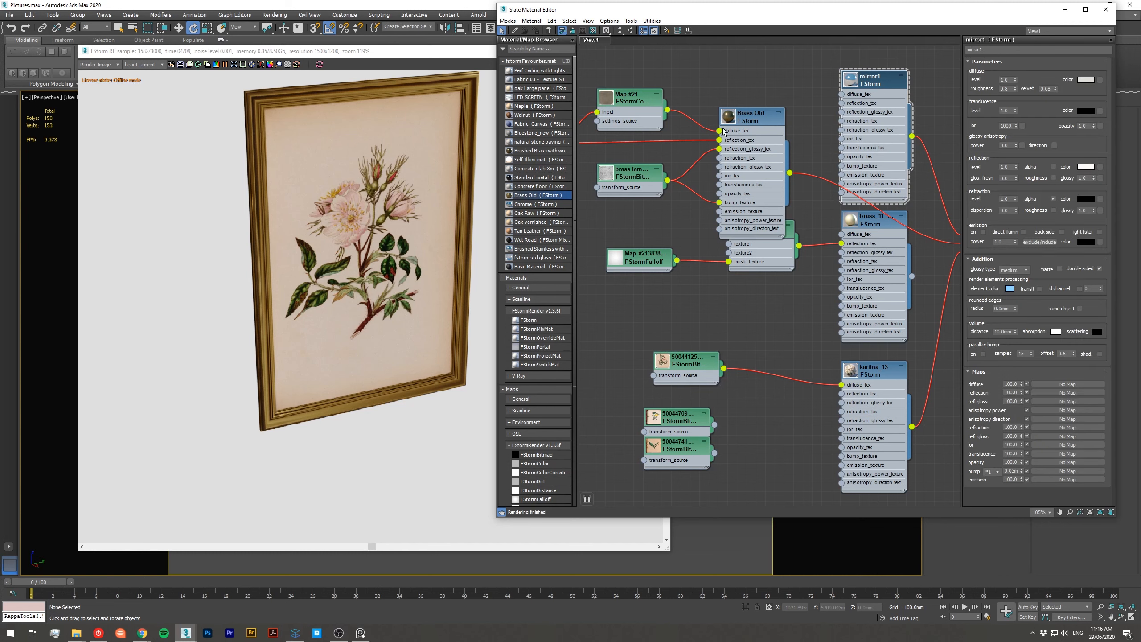
pyautogui.rightClick(1016, 78)
pyautogui.moveTo(443, 54); pyautogui.dragTo(928, 38)
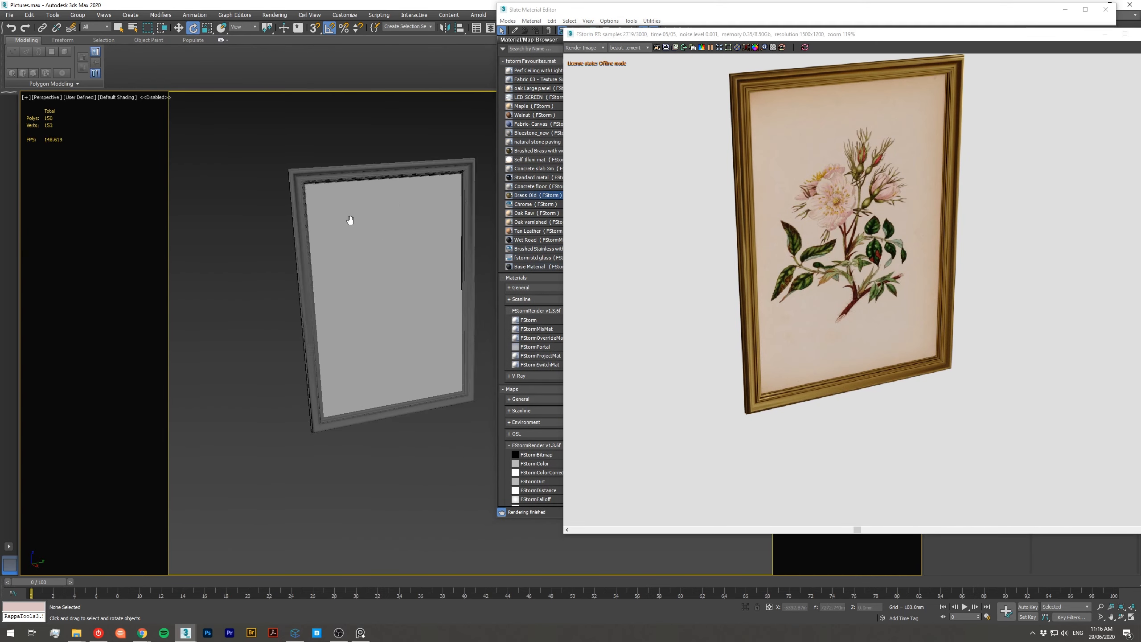
pyautogui.keyDown('alt'); pyautogui.moveTo(301, 219); pyautogui.dragTo(397, 239, button='middle'); pyautogui.keyUp('alt')
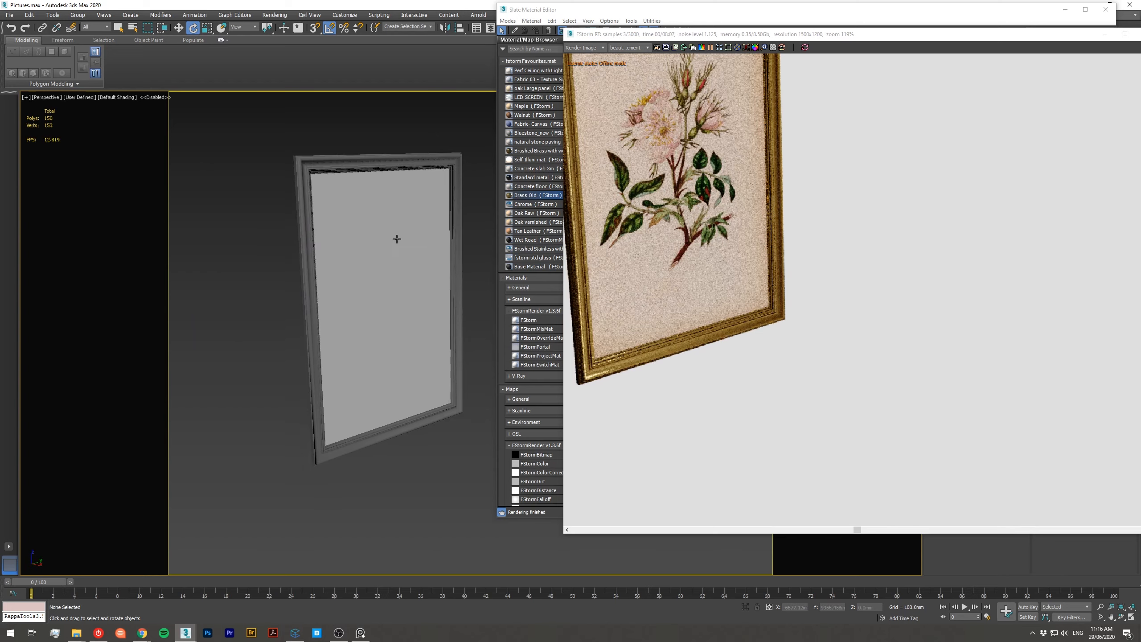
pyautogui.scroll(3, 397, 239)
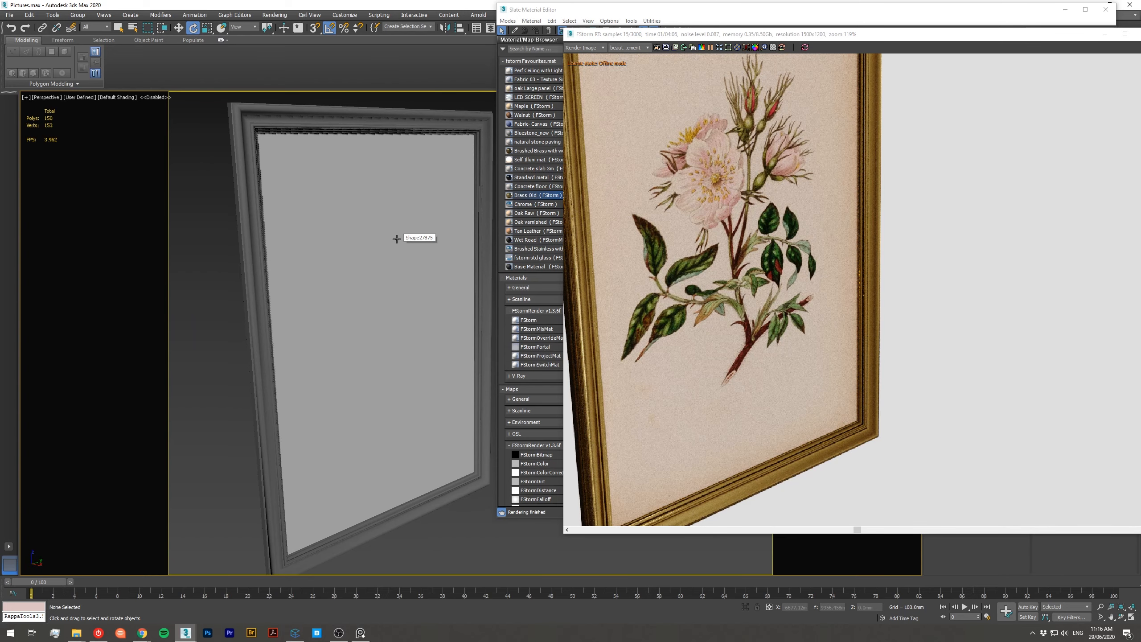
pyautogui.moveTo(956, 35); pyautogui.dragTo(694, 140)
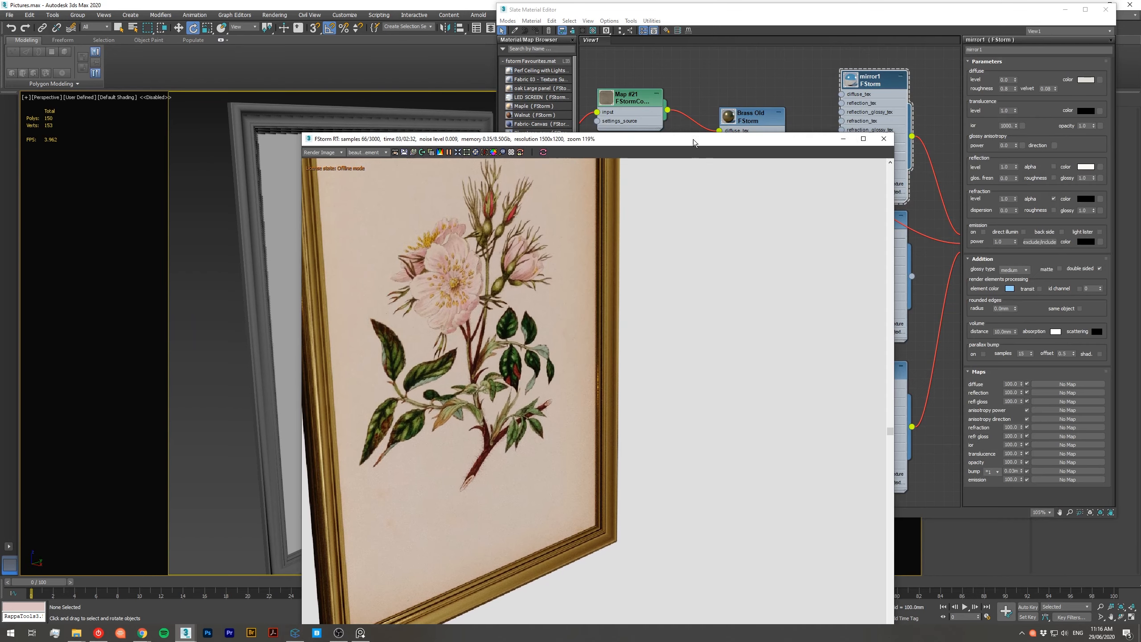
# Close the render, material editor and render setup windows, and select the picture frame
pyautogui.click(882, 140)
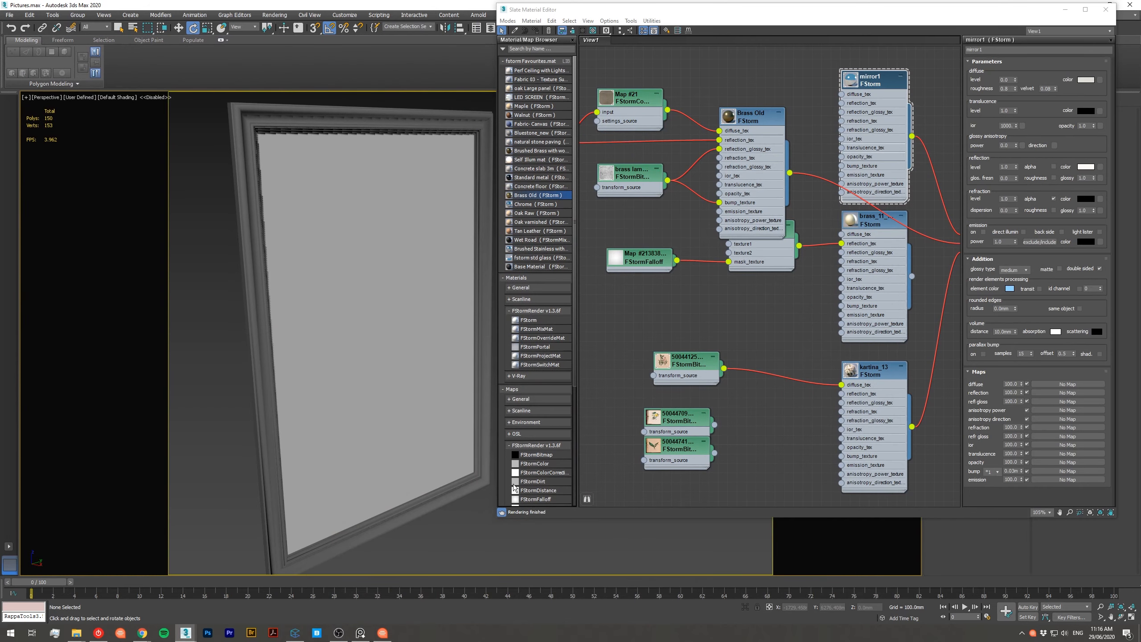
pyautogui.click(1106, 9)
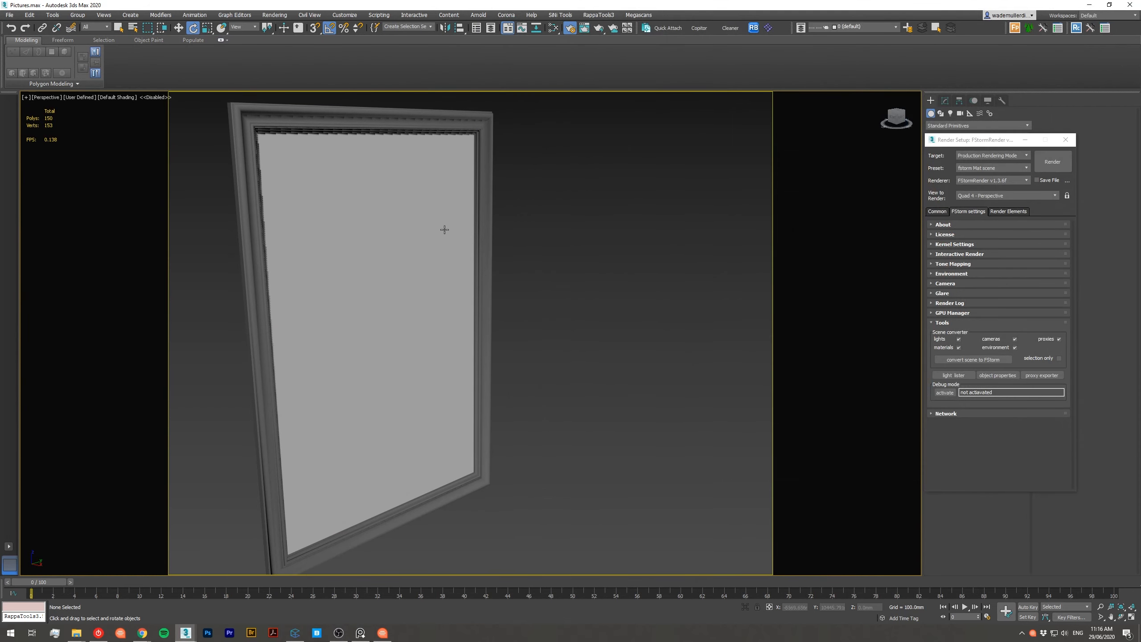
pyautogui.click(490, 173)
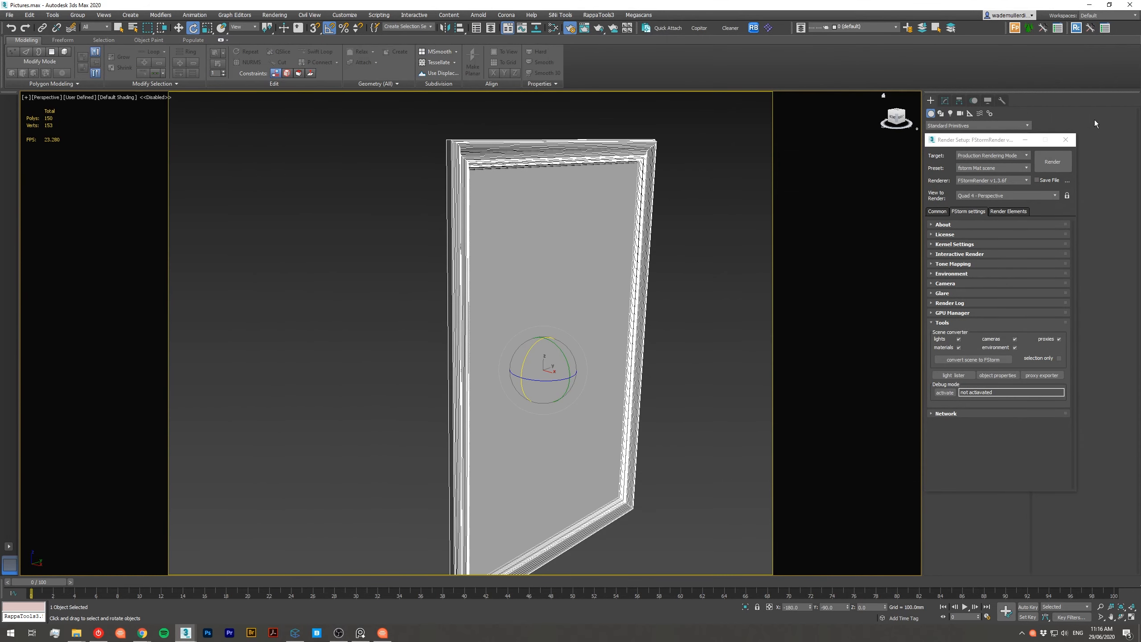
pyautogui.click(1066, 140)
pyautogui.moveTo(678, 327); pyautogui.dragTo(475, 195, button='middle')
pyautogui.scroll(4, 529, 311)
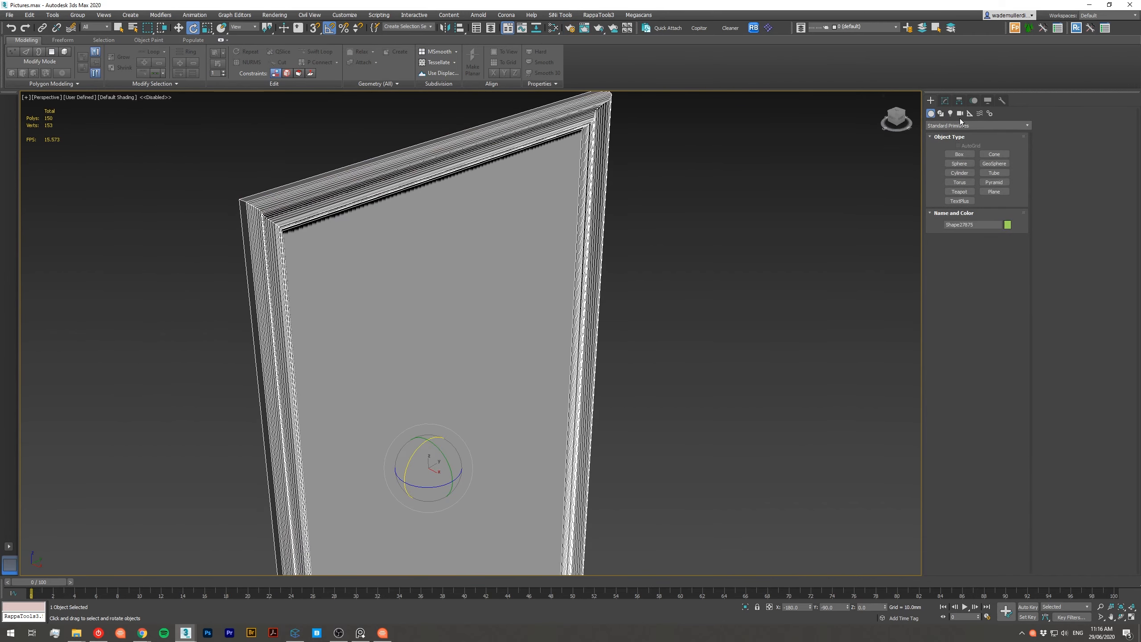
# Try to shift the frame's moulding element along X and undo the move
pyautogui.click(945, 101)
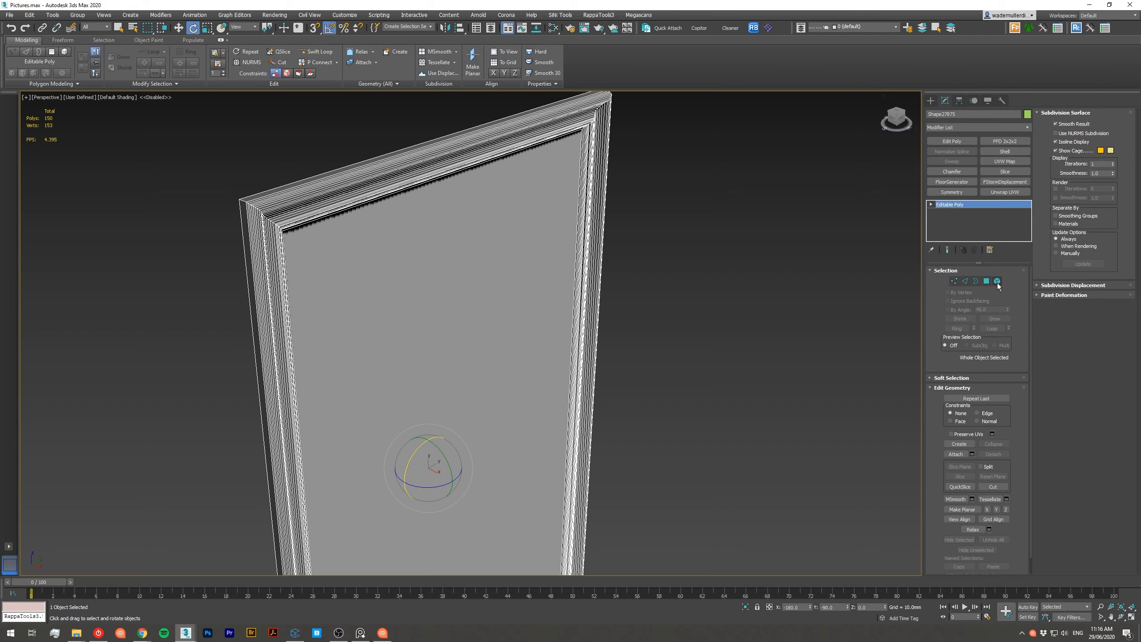
pyautogui.click(997, 281)
pyautogui.click(431, 177)
pyautogui.click(427, 160)
pyautogui.keyDown('alt'); pyautogui.moveTo(427, 159); pyautogui.dragTo(517, 205, button='middle'); pyautogui.keyUp('alt')
pyautogui.press('w')
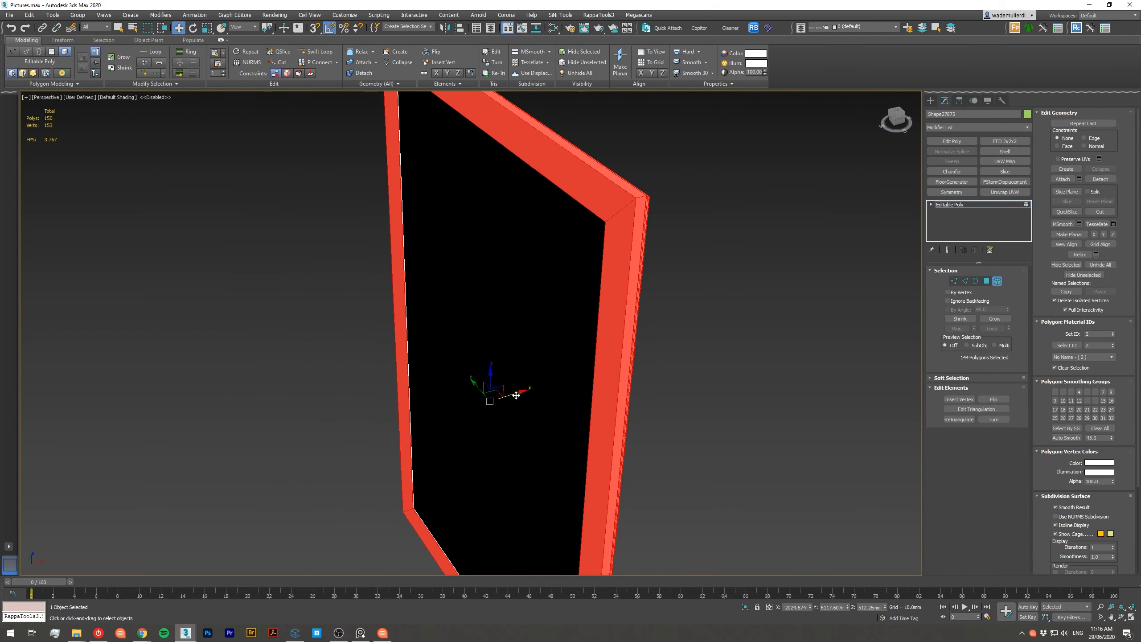
pyautogui.keyDown('alt'); pyautogui.moveTo(547, 307); pyautogui.dragTo(480, 343, button='middle'); pyautogui.keyUp('alt')
pyautogui.click(458, 309)
pyautogui.moveTo(481, 343); pyautogui.dragTo(536, 351)
pyautogui.hotkey('ctrl', 'z')
pyautogui.scroll(5, 397, 274)
pyautogui.scroll(-3, 396, 275)
pyautogui.keyDown('alt'); pyautogui.moveTo(395, 275); pyautogui.dragTo(1024, 305, button='middle'); pyautogui.keyUp('alt')
pyautogui.scroll(-5, 426, 247)
pyautogui.click(462, 249)
pyautogui.hotkey('ctrl', 'z')
pyautogui.hotkey('ctrl', 'z')
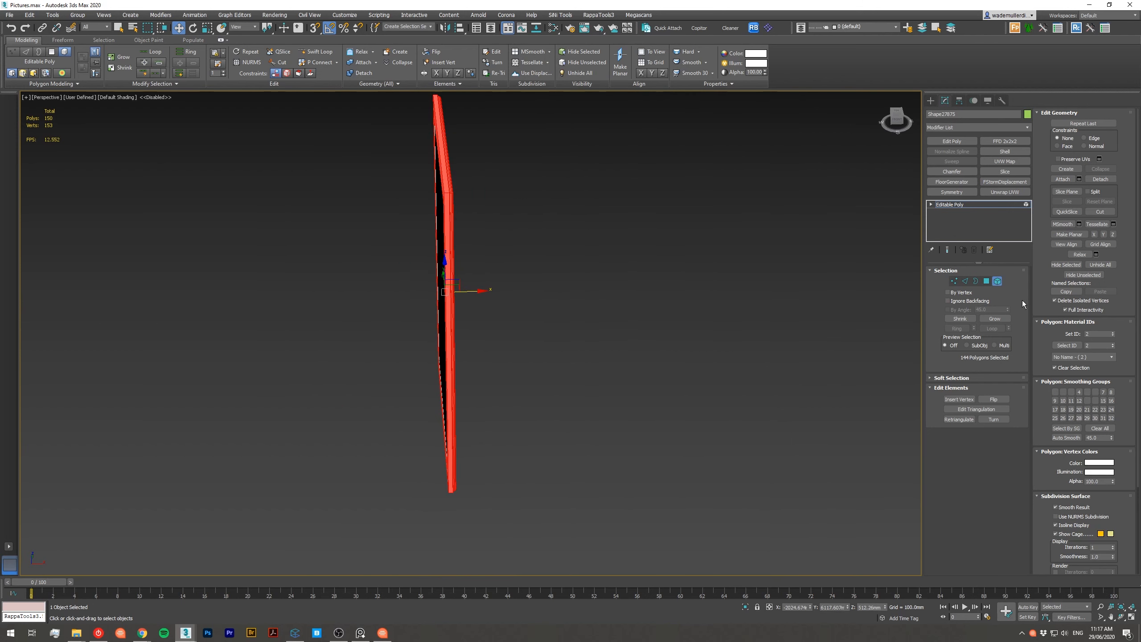
# Move the frame's rear vertices backward along X in the top view to deepen the frame
pyautogui.click(955, 282)
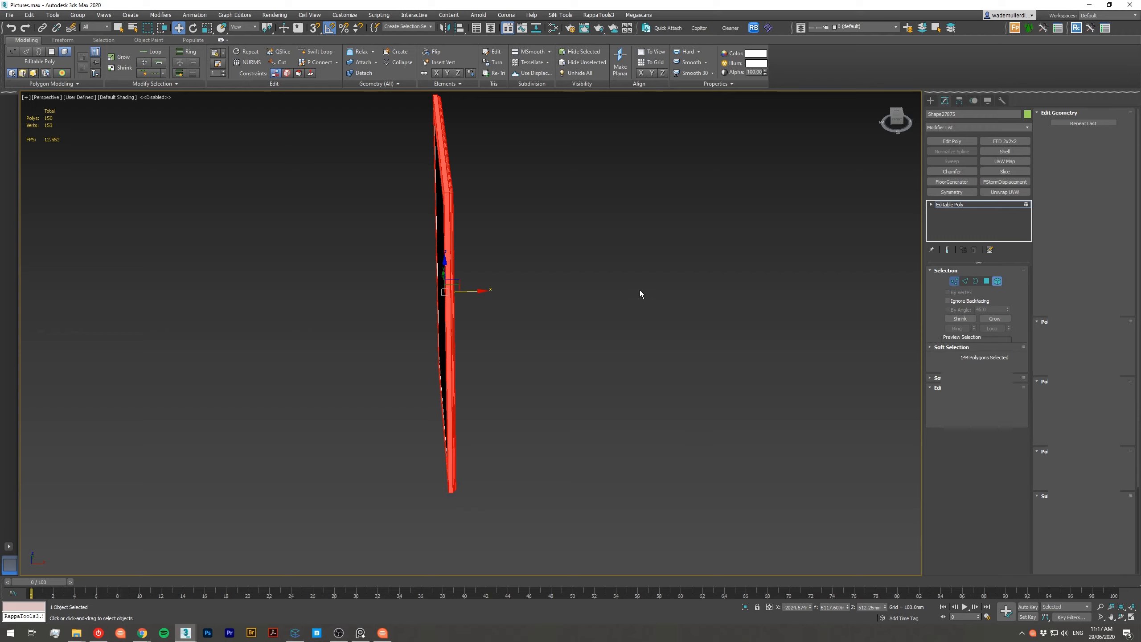
pyautogui.press('t')
pyautogui.moveTo(555, 185); pyautogui.dragTo(582, 410)
pyautogui.scroll(6, 630, 235)
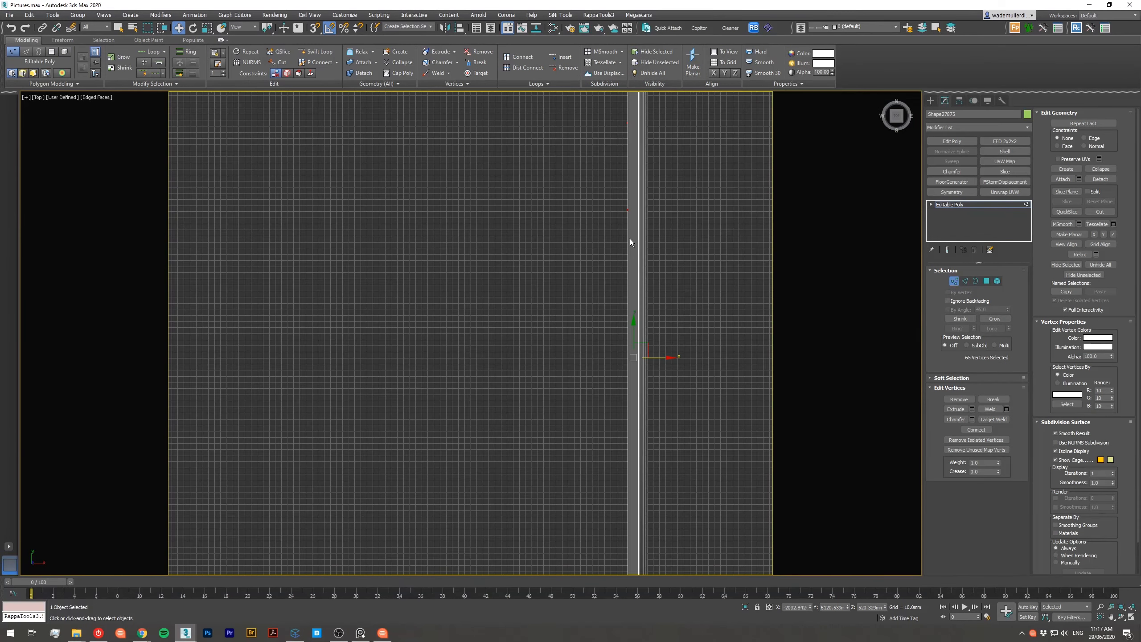
pyautogui.moveTo(653, 437); pyautogui.dragTo(633, 448)
pyautogui.scroll(-5, 633, 449)
pyautogui.keyDown('alt'); pyautogui.moveTo(633, 448); pyautogui.dragTo(499, 290, button='middle'); pyautogui.keyUp('alt')
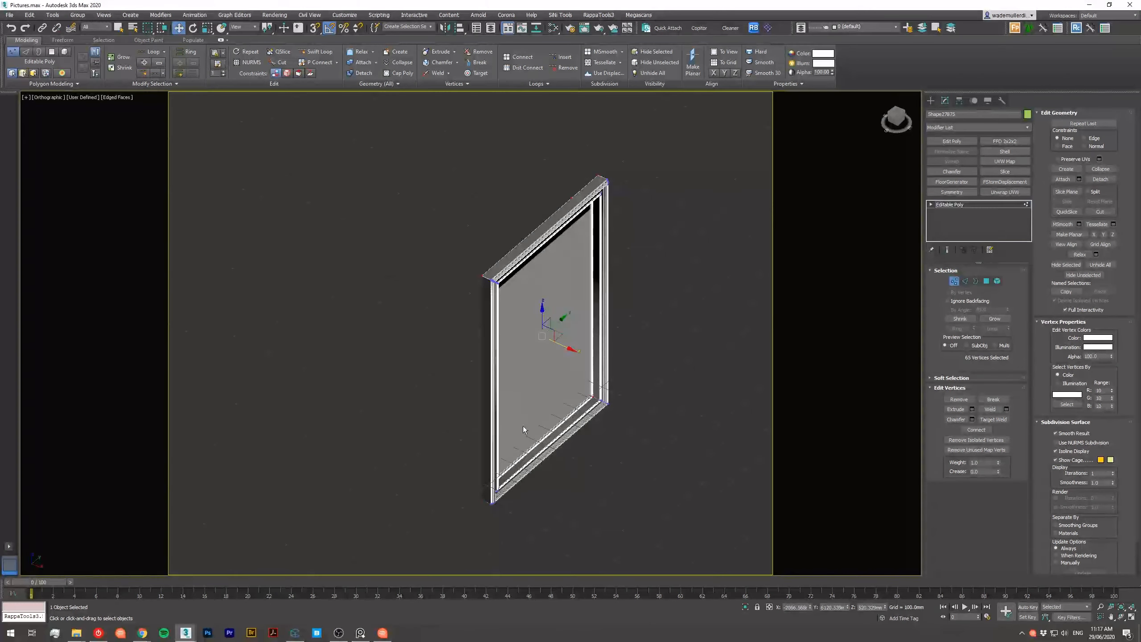
pyautogui.scroll(8, 523, 427)
pyautogui.moveTo(651, 384); pyautogui.dragTo(620, 375, button='middle')
pyautogui.press('g')
pyautogui.click(959, 283)
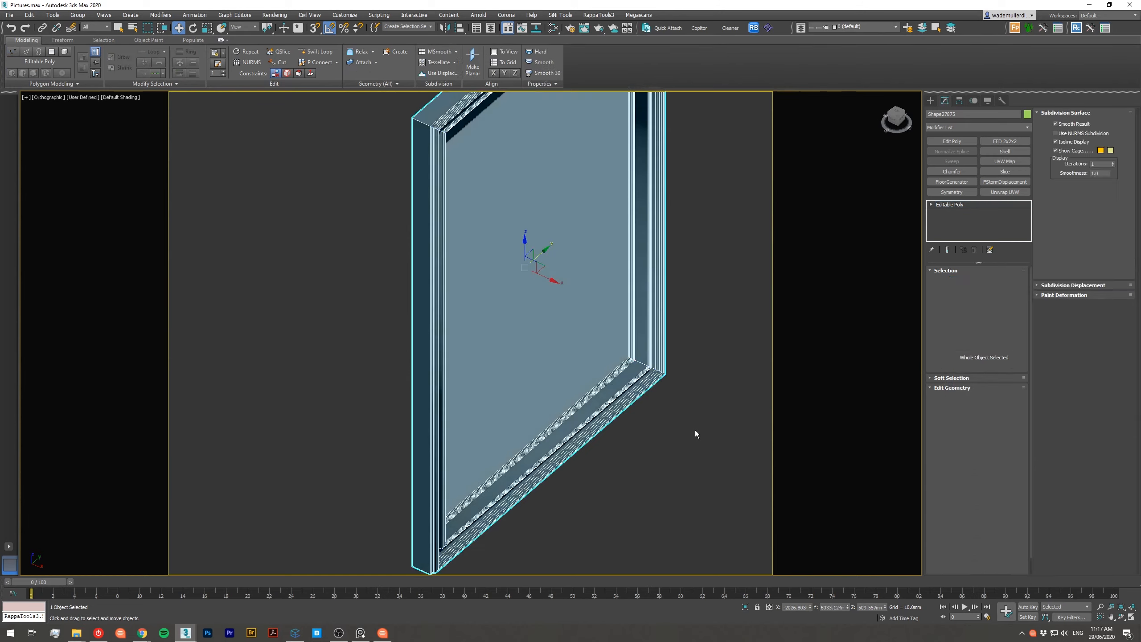
# Detach the flat panel element inside the frame as a separate object
pyautogui.click(696, 429)
pyautogui.keyDown('alt'); pyautogui.moveTo(659, 414); pyautogui.dragTo(638, 279, button='middle'); pyautogui.keyUp('alt')
pyautogui.click(663, 392)
pyautogui.click(997, 281)
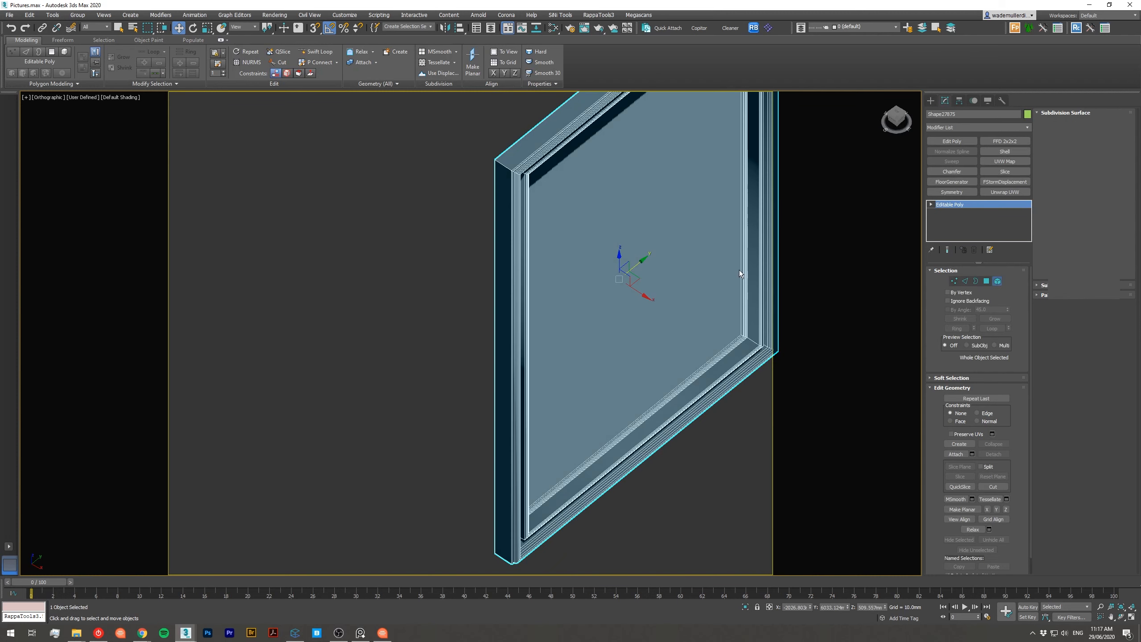
pyautogui.click(651, 253)
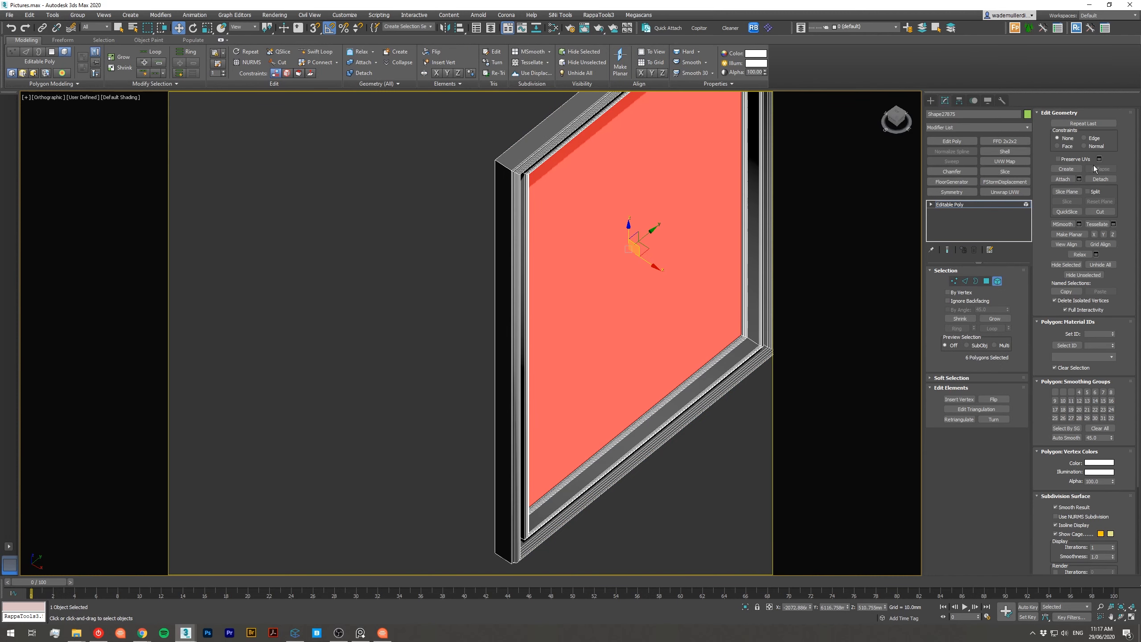
pyautogui.click(1101, 179)
pyautogui.press('Return')
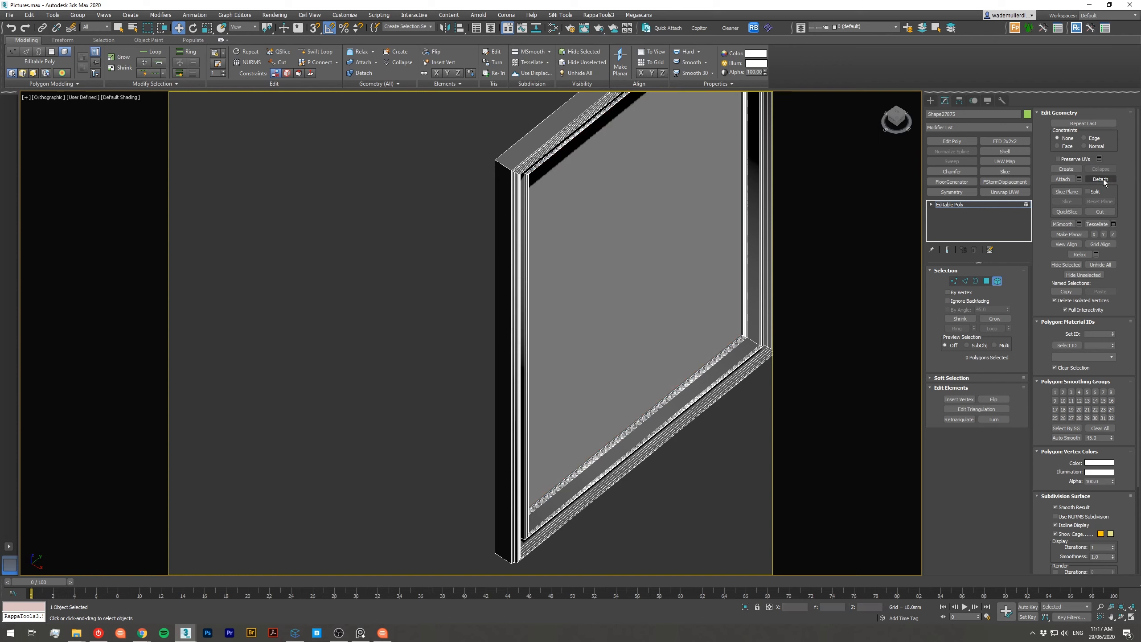
# Select the detached panel and move it back along X until it sits clear behind the frame
pyautogui.click(997, 283)
pyautogui.click(596, 306)
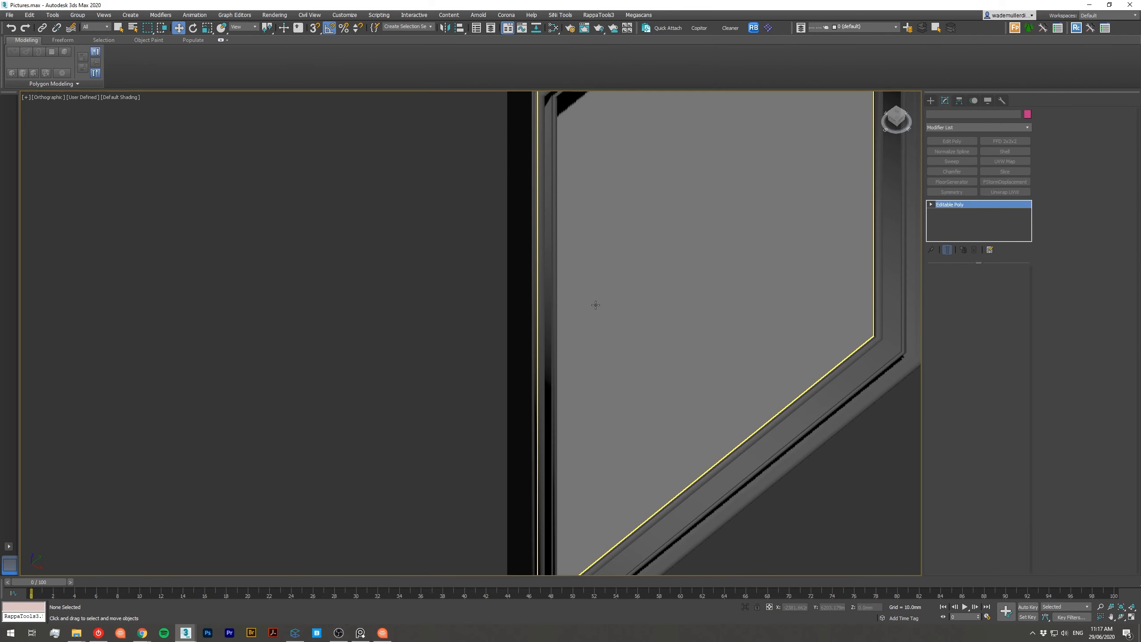
pyautogui.click(595, 305)
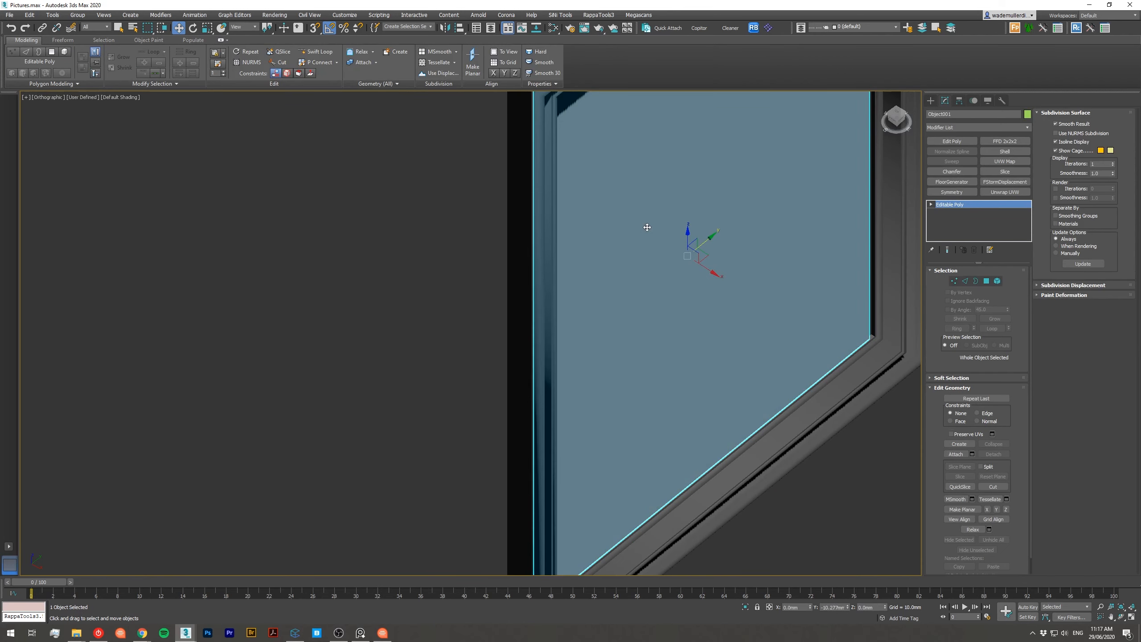
pyautogui.press('z')
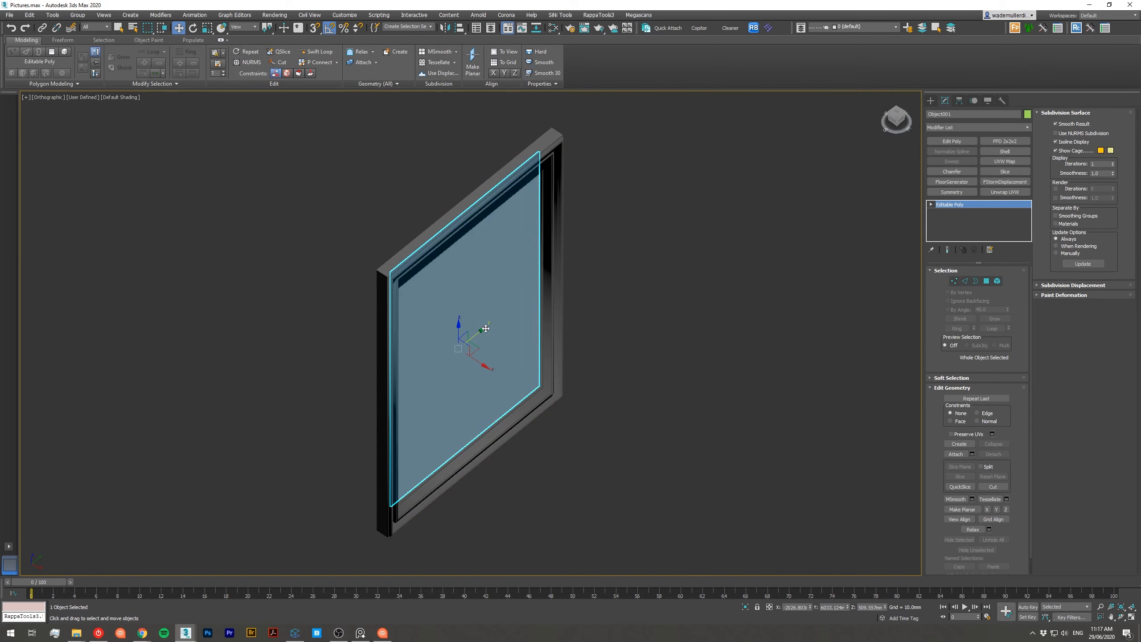
pyautogui.moveTo(485, 368); pyautogui.dragTo(449, 344)
pyautogui.moveTo(489, 354); pyautogui.dragTo(629, 320, button='middle')
pyautogui.press('F4')
pyautogui.scroll(5, 604, 422)
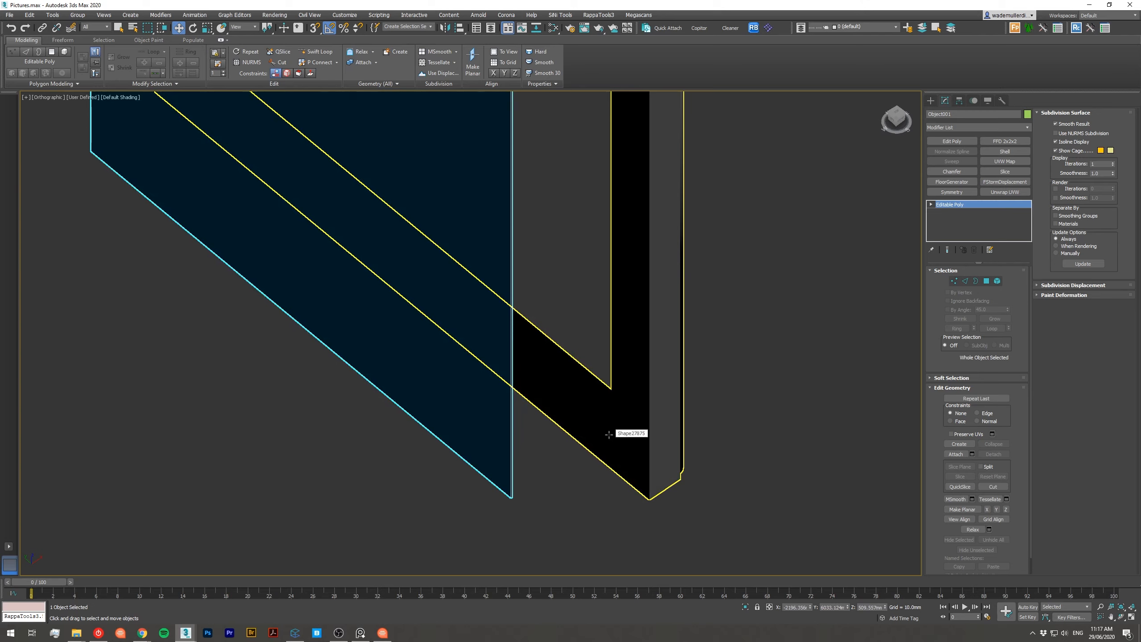
pyautogui.scroll(-2, 616, 423)
pyautogui.keyDown('alt'); pyautogui.moveTo(625, 415); pyautogui.dragTo(573, 395, button='middle'); pyautogui.keyUp('alt')
pyautogui.scroll(4, 559, 276)
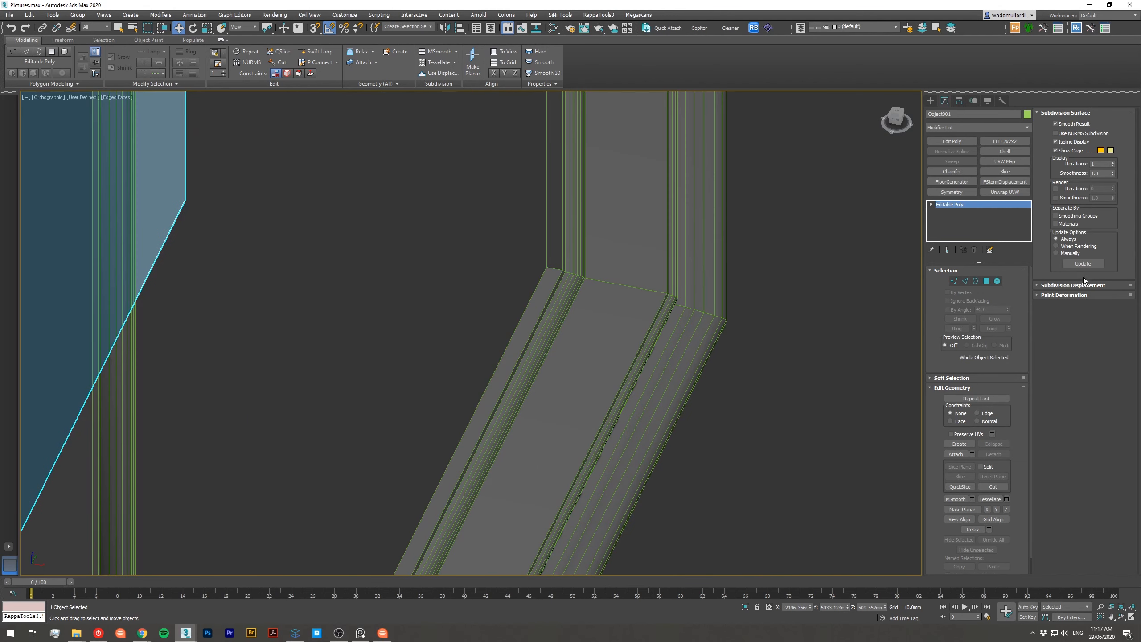
# Switch to editing the frame's vertices and select the inner profile vertices at its corner
pyautogui.click(955, 282)
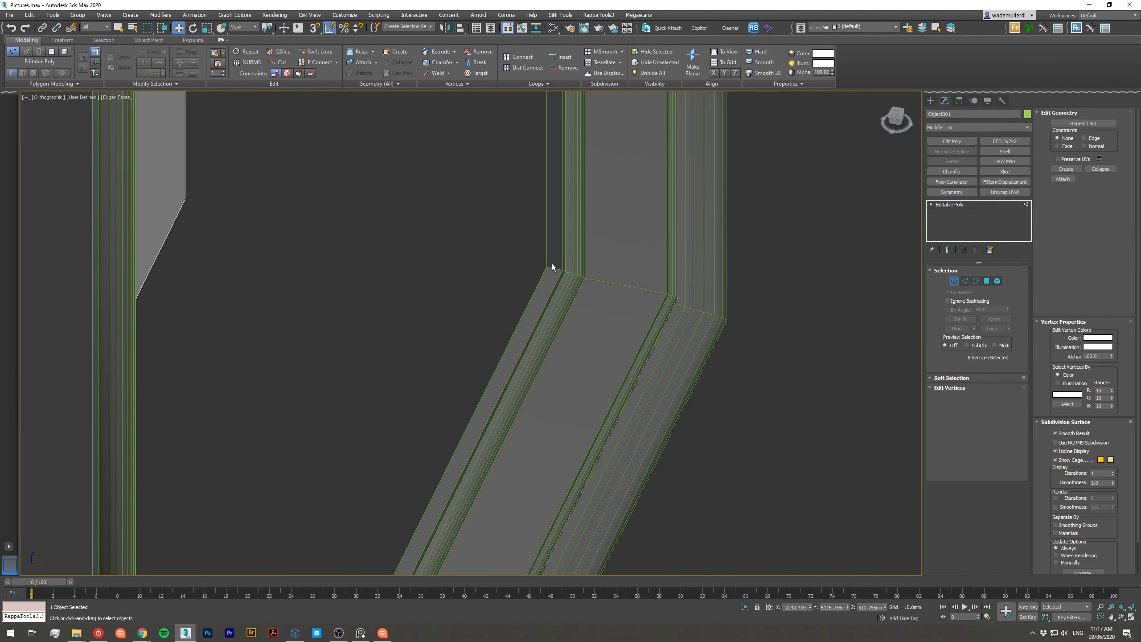
pyautogui.click(956, 284)
pyautogui.click(606, 279)
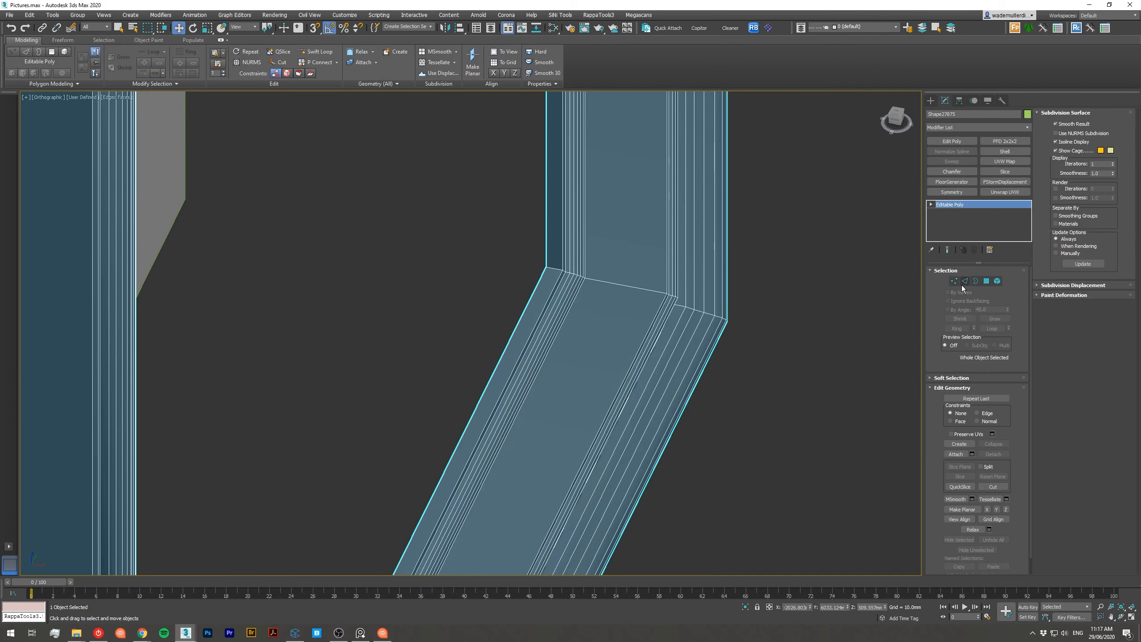
pyautogui.click(955, 281)
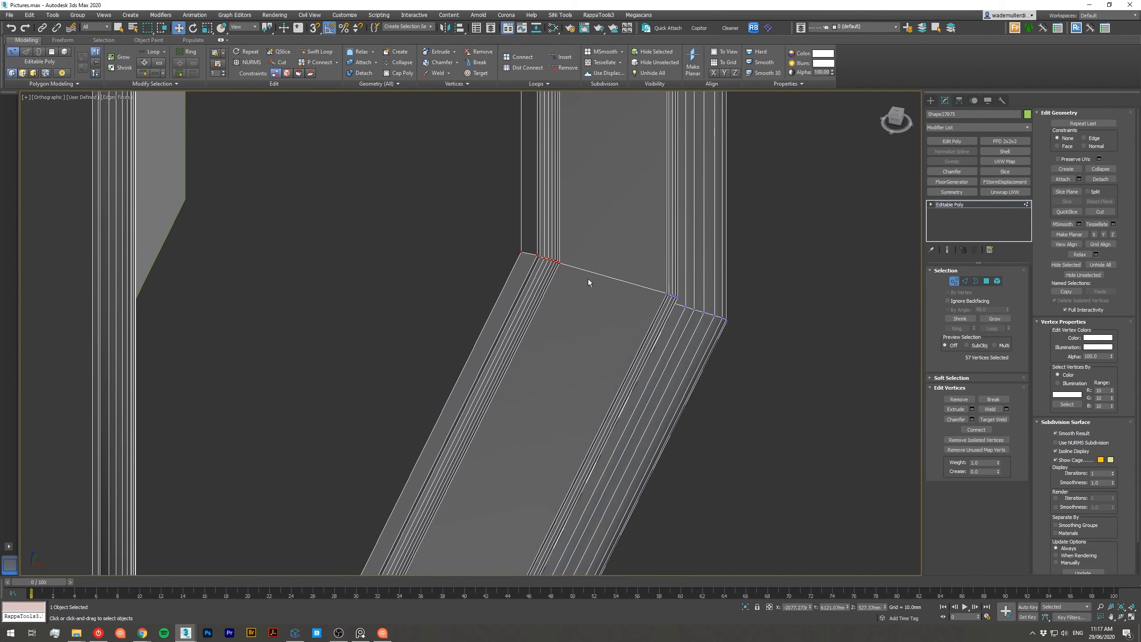
pyautogui.click(598, 295)
pyautogui.moveTo(562, 270); pyautogui.dragTo(560, 269)
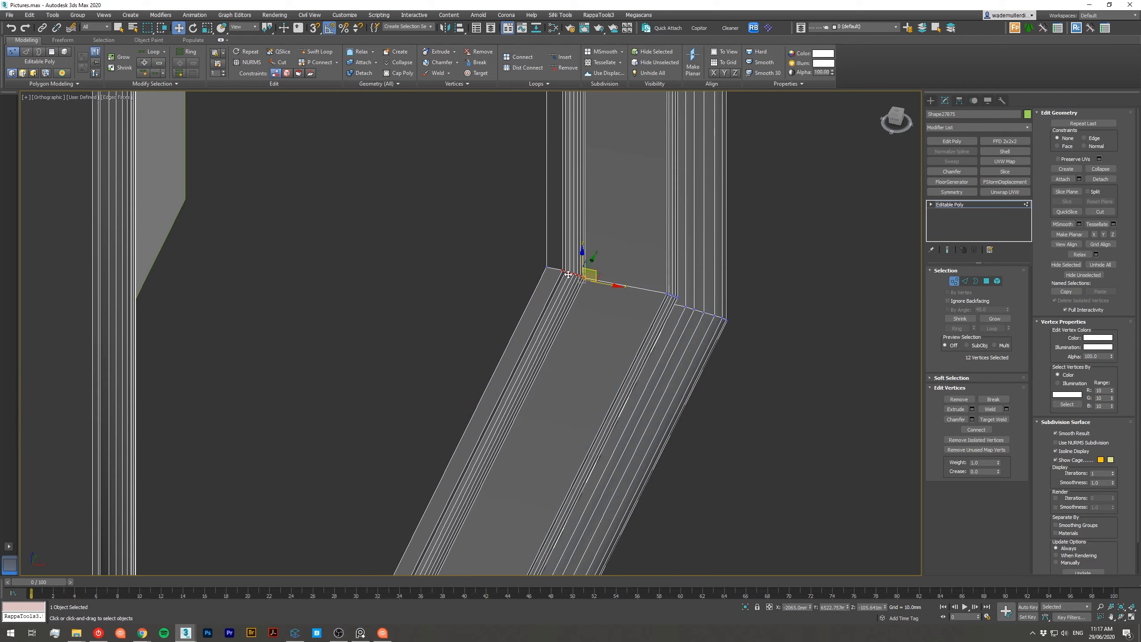
# Add the matching inner profile vertices at the frame's other end in the top wireframe view and move them all forward along X
pyautogui.press('t')
pyautogui.scroll(3, 568, 275)
pyautogui.press('F3')
pyautogui.press('F3')
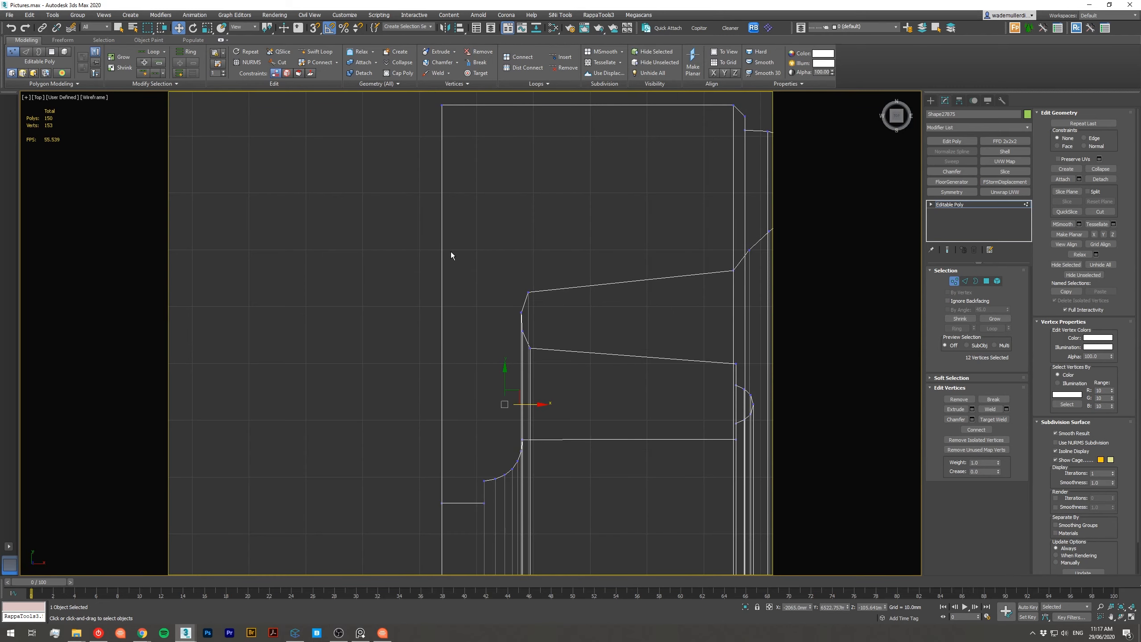
pyautogui.moveTo(559, 602); pyautogui.dragTo(579, 546)
pyautogui.scroll(-7, 579, 545)
pyautogui.moveTo(584, 562); pyautogui.dragTo(533, 305, button='middle')
pyautogui.scroll(1, 550, 489)
pyautogui.moveTo(550, 488); pyautogui.dragTo(553, 368, button='middle')
pyautogui.scroll(3, 553, 368)
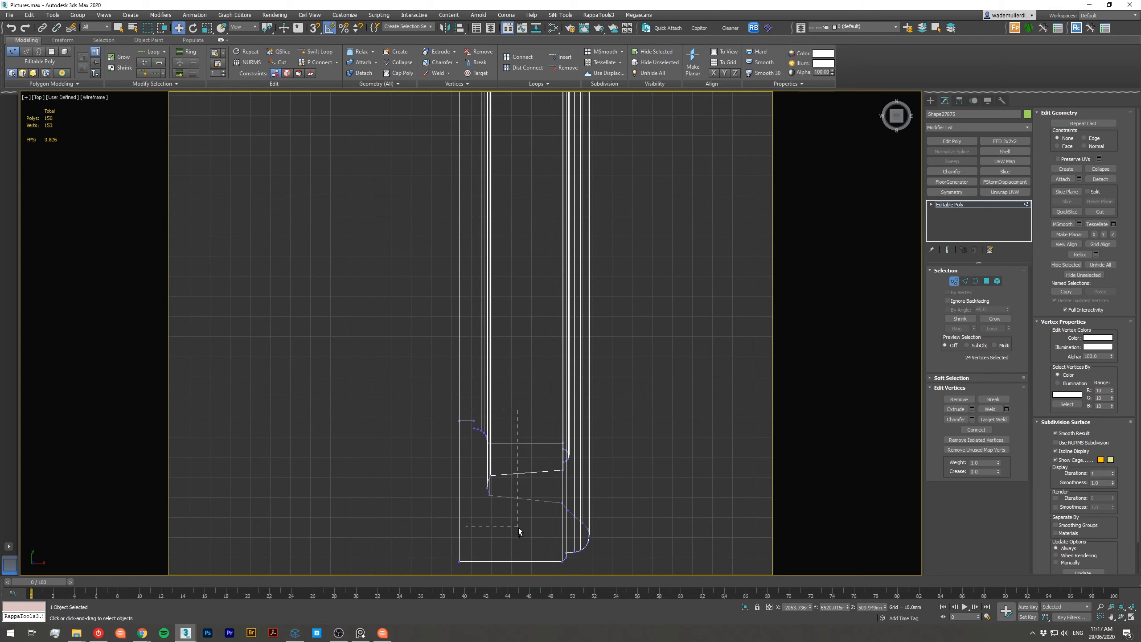
pyautogui.scroll(-3, 524, 190)
pyautogui.moveTo(505, 168); pyautogui.dragTo(588, 219, button='middle')
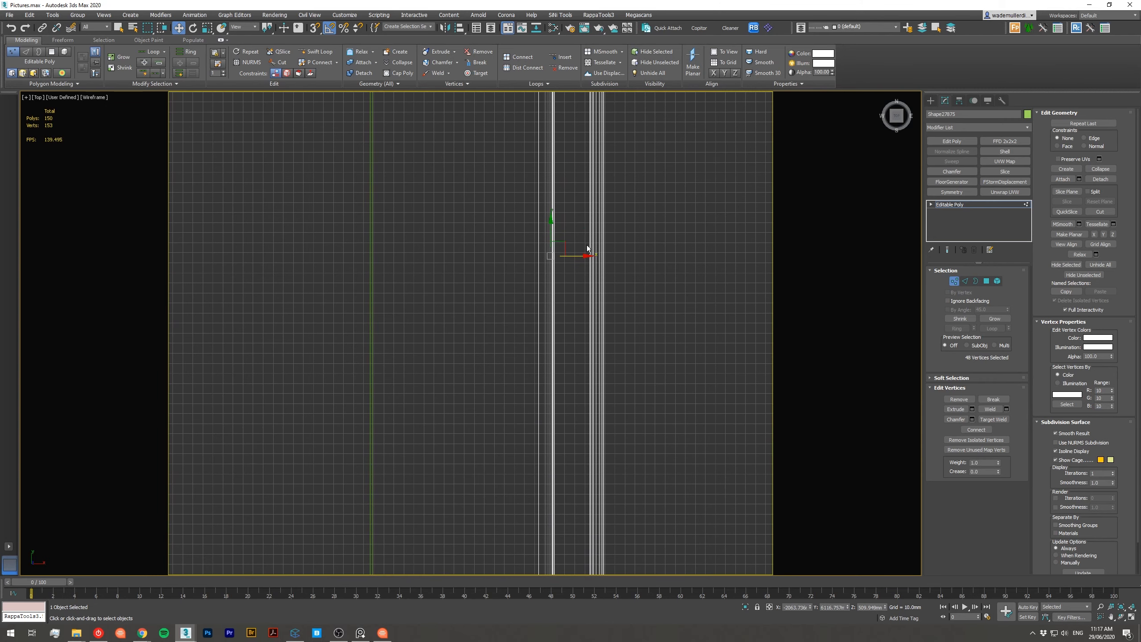
pyautogui.moveTo(581, 257); pyautogui.dragTo(604, 256)
pyautogui.keyDown('alt'); pyautogui.moveTo(604, 257); pyautogui.dragTo(661, 287, button='middle'); pyautogui.keyUp('alt')
pyautogui.click(955, 281)
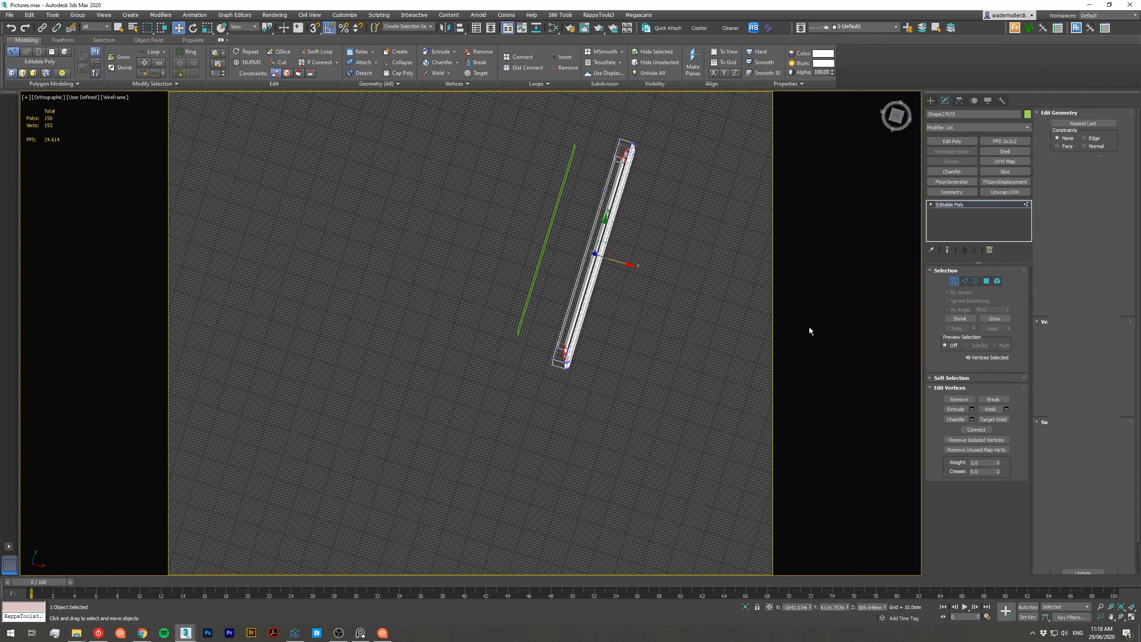
# Examine the reshaped inner edge of the frame and the panel behind it in perspective with edged faces
pyautogui.click(692, 350)
pyautogui.press('p')
pyautogui.moveTo(691, 344)
pyautogui.keyDown('alt'); pyautogui.mouseDown(button='middle')
pyautogui.moveTo(516, 354)
pyautogui.moveTo(542, 445)
pyautogui.mouseUp(button='middle'); pyautogui.keyUp('alt')
pyautogui.scroll(5, 542, 445)
pyautogui.scroll(3, 541, 445)
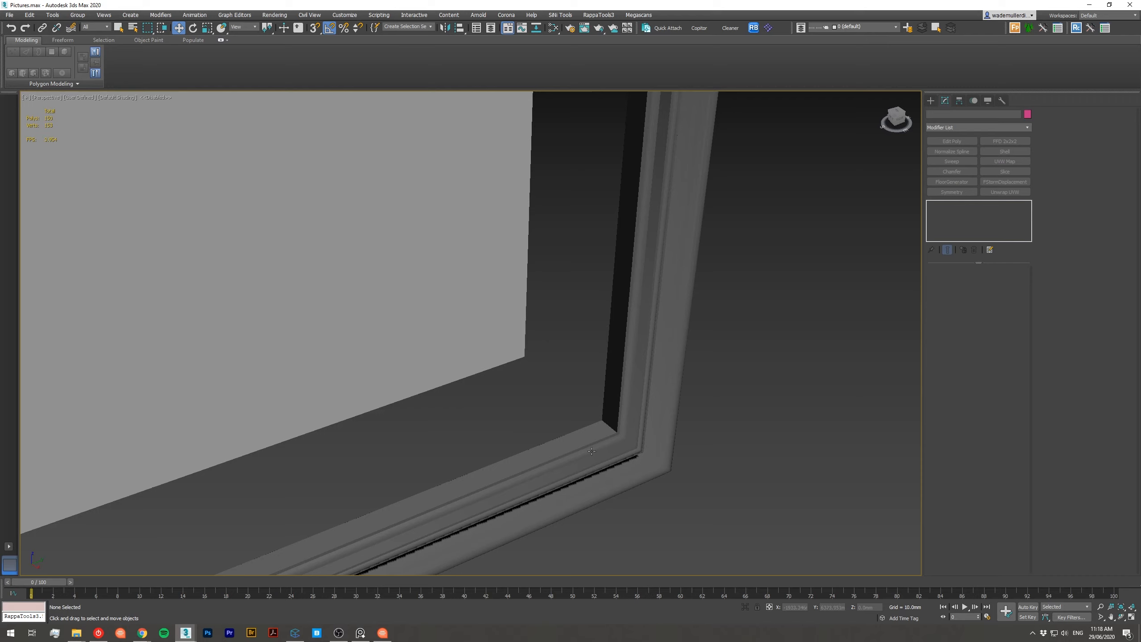
pyautogui.press('F4')
pyautogui.scroll(-8, 611, 439)
pyautogui.keyDown('alt'); pyautogui.moveTo(611, 438); pyautogui.dragTo(660, 445, button='middle'); pyautogui.keyUp('alt')
pyautogui.scroll(3, 456, 382)
# Clone the detached panel forward along X twice, making each clone a copy
pyautogui.click(456, 377)
pyautogui.click(456, 378)
pyautogui.keyDown('alt'); pyautogui.moveTo(458, 323); pyautogui.dragTo(511, 323, button='middle'); pyautogui.keyUp('alt')
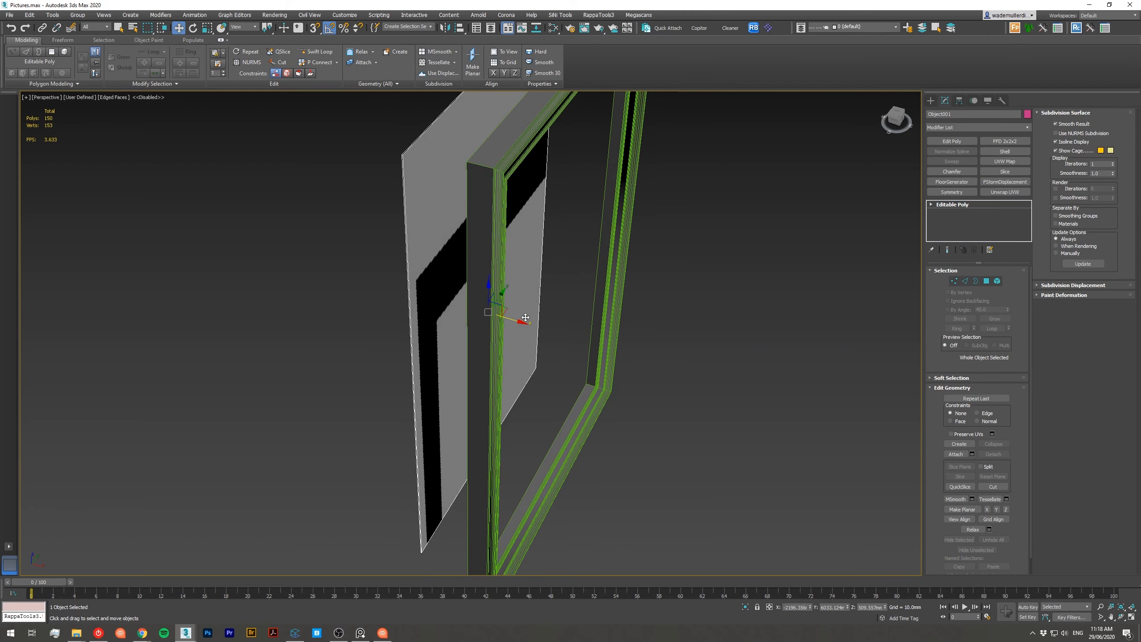
pyautogui.keyDown('shift'); pyautogui.moveTo(519, 320); pyautogui.dragTo(524, 317); pyautogui.keyUp('shift')
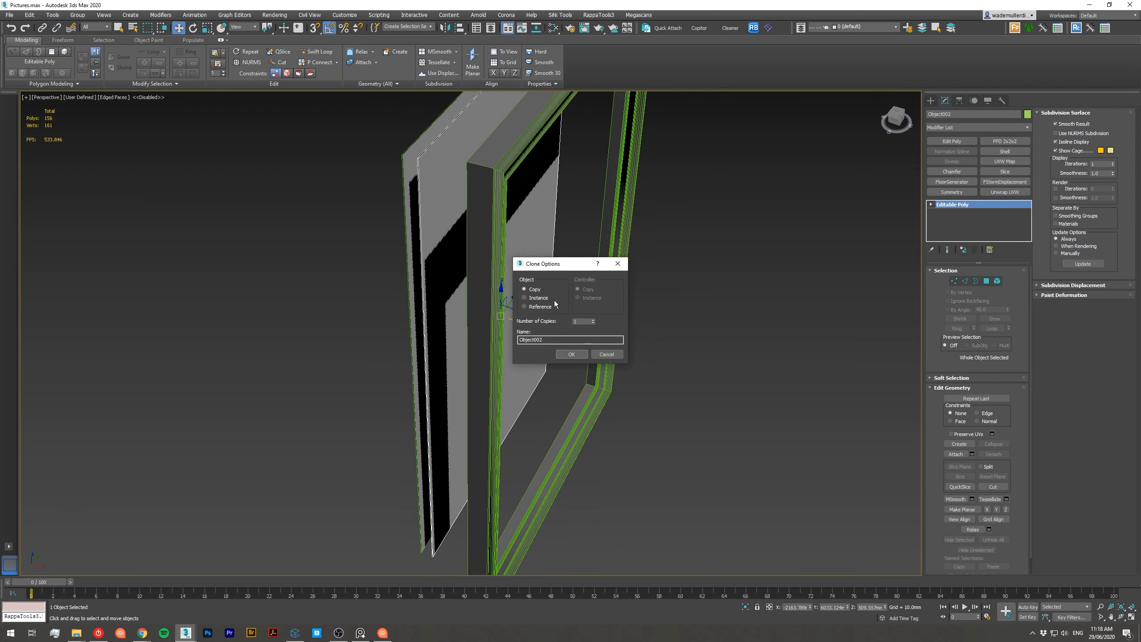
pyautogui.click(571, 355)
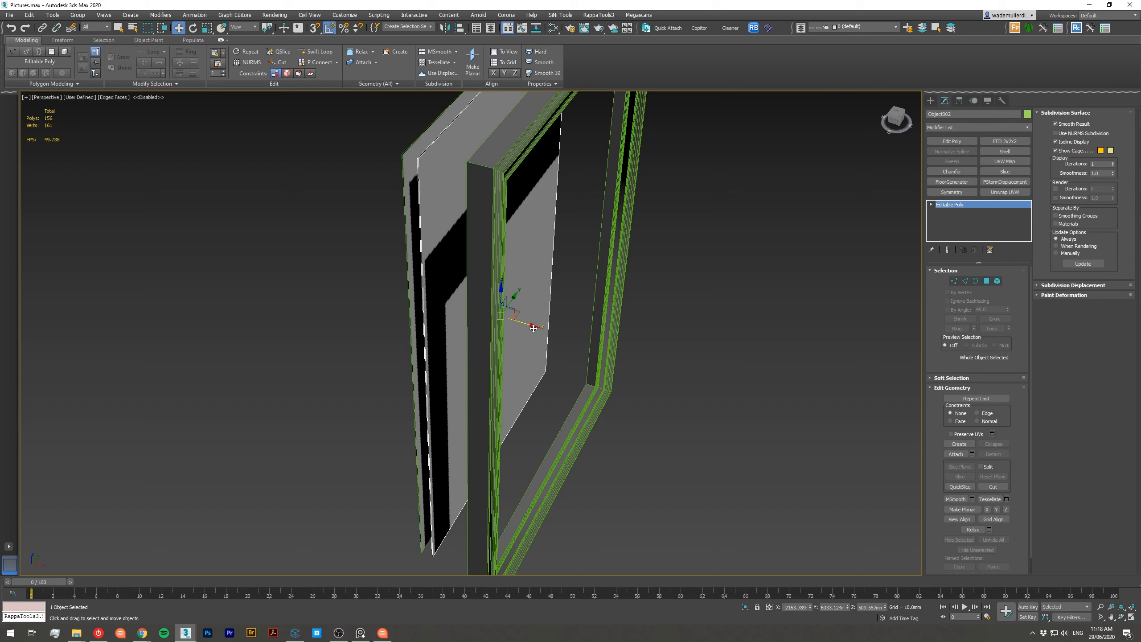
pyautogui.keyDown('shift'); pyautogui.moveTo(527, 322); pyautogui.dragTo(545, 322); pyautogui.keyUp('shift')
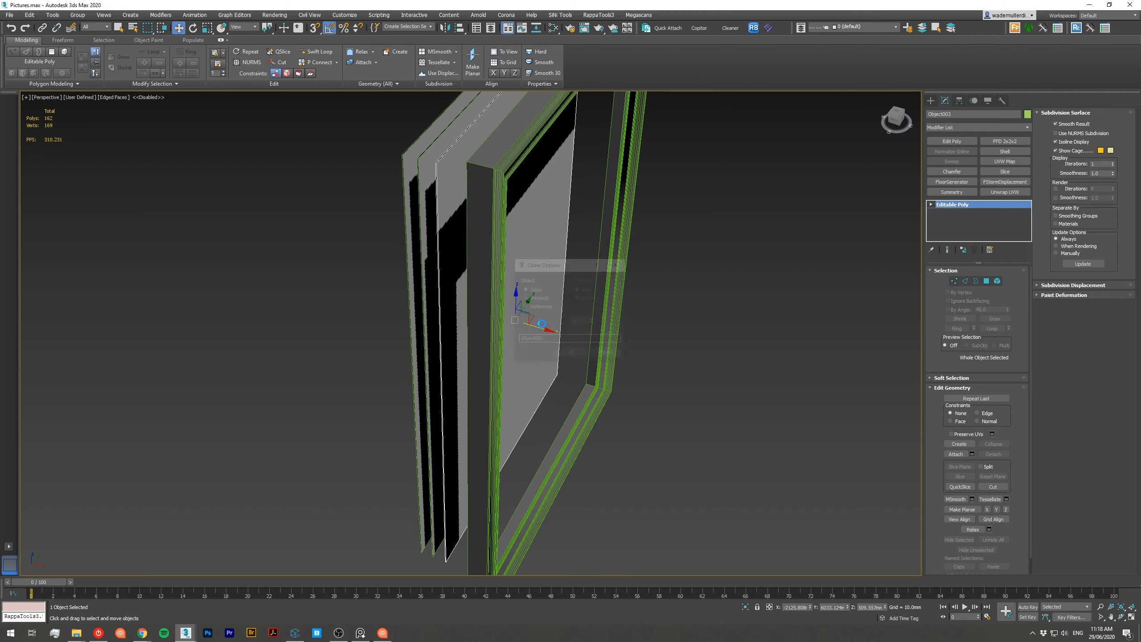
pyautogui.click(571, 354)
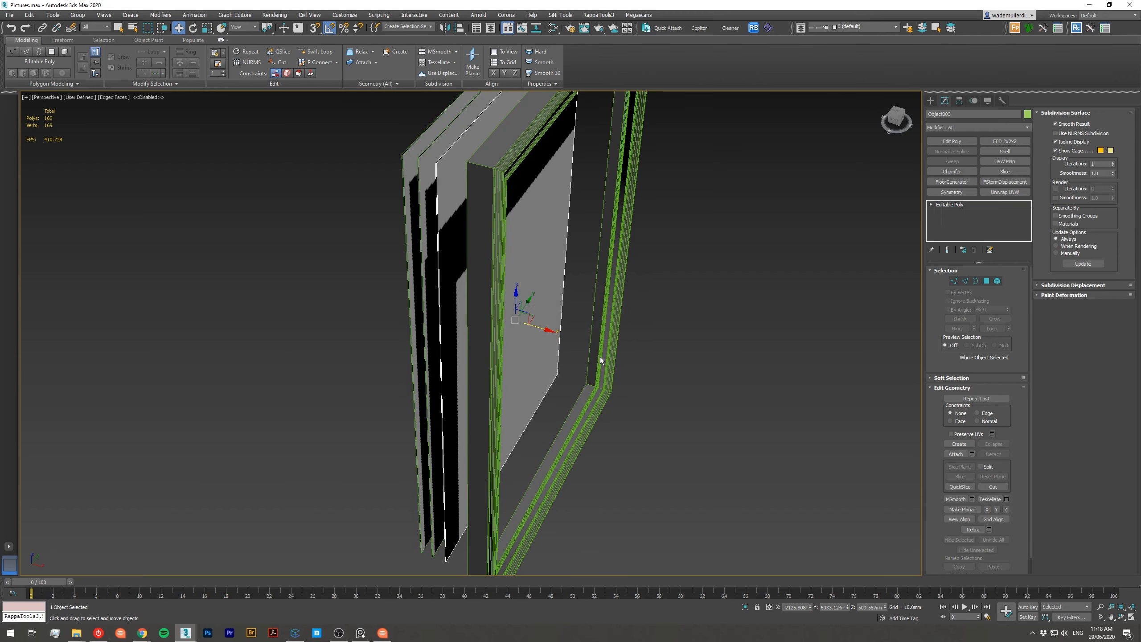
# Inset the frontmost panel's front and back faces by about 82 mm
pyautogui.keyDown('alt'); pyautogui.moveTo(599, 346); pyautogui.dragTo(540, 324, button='middle'); pyautogui.keyUp('alt')
pyautogui.click(986, 281)
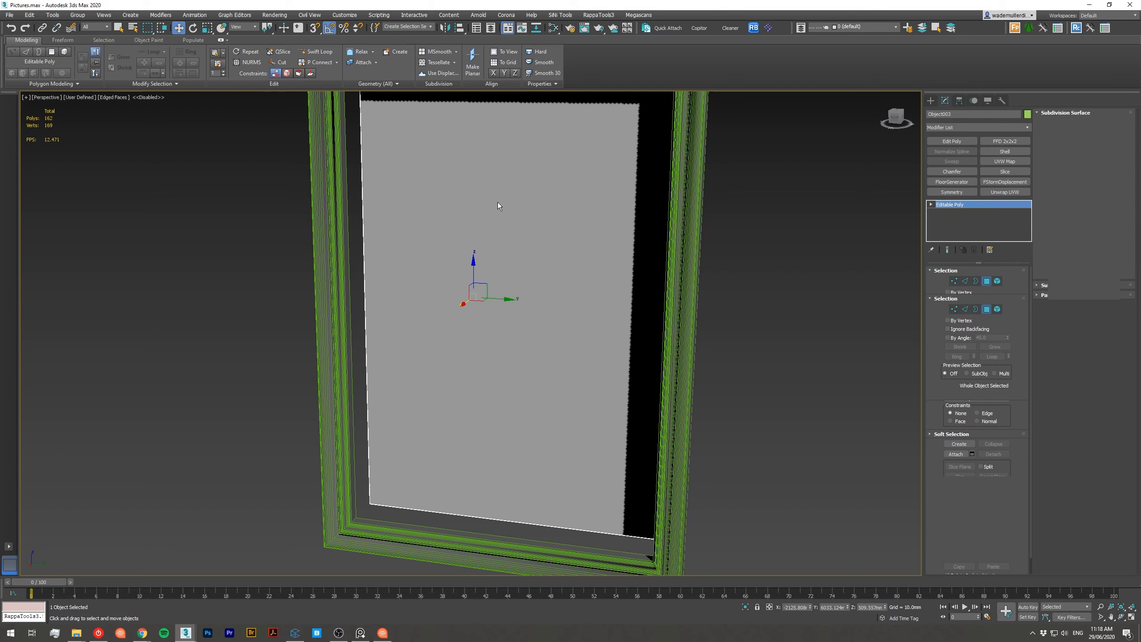
pyautogui.click(497, 199)
pyautogui.scroll(-5, 559, 297)
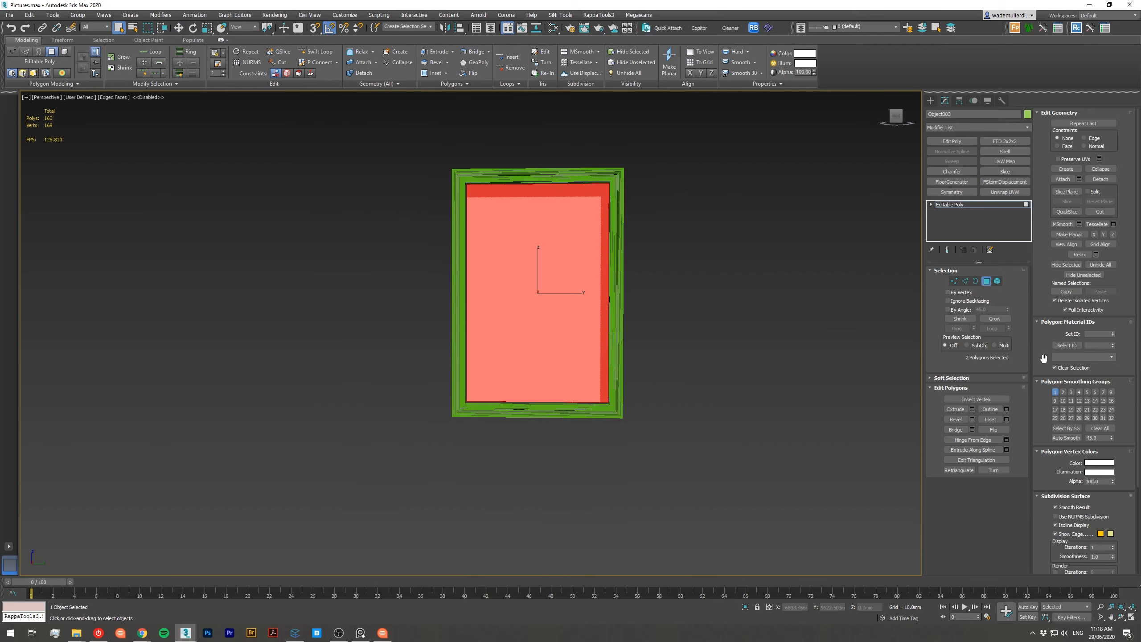
pyautogui.click(1006, 419)
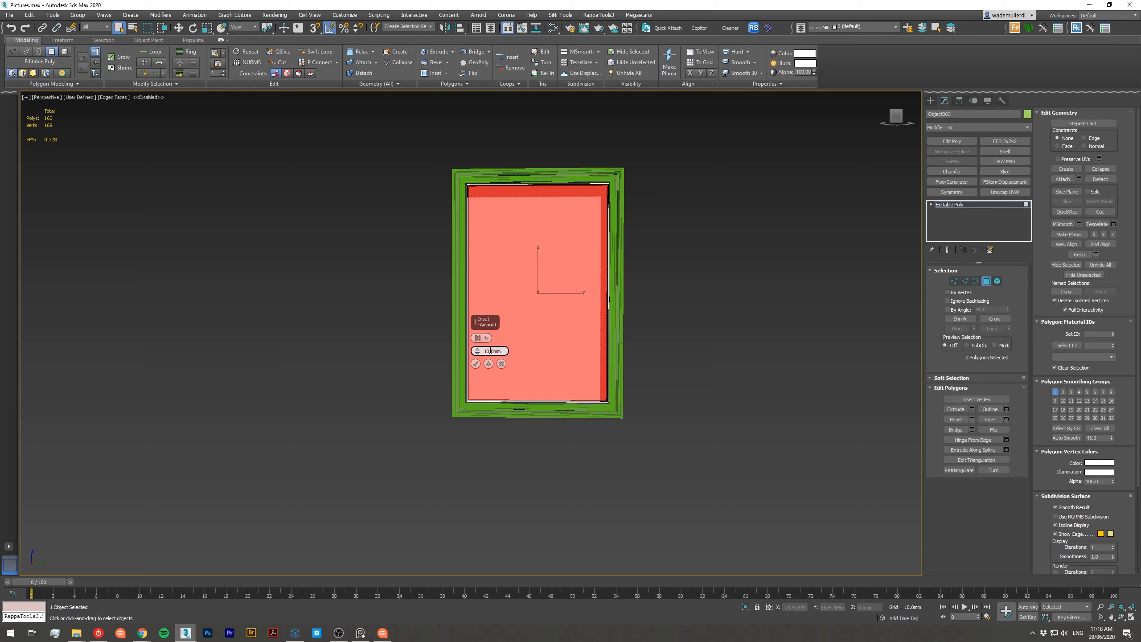
pyautogui.moveTo(477, 355); pyautogui.dragTo(501, 632)
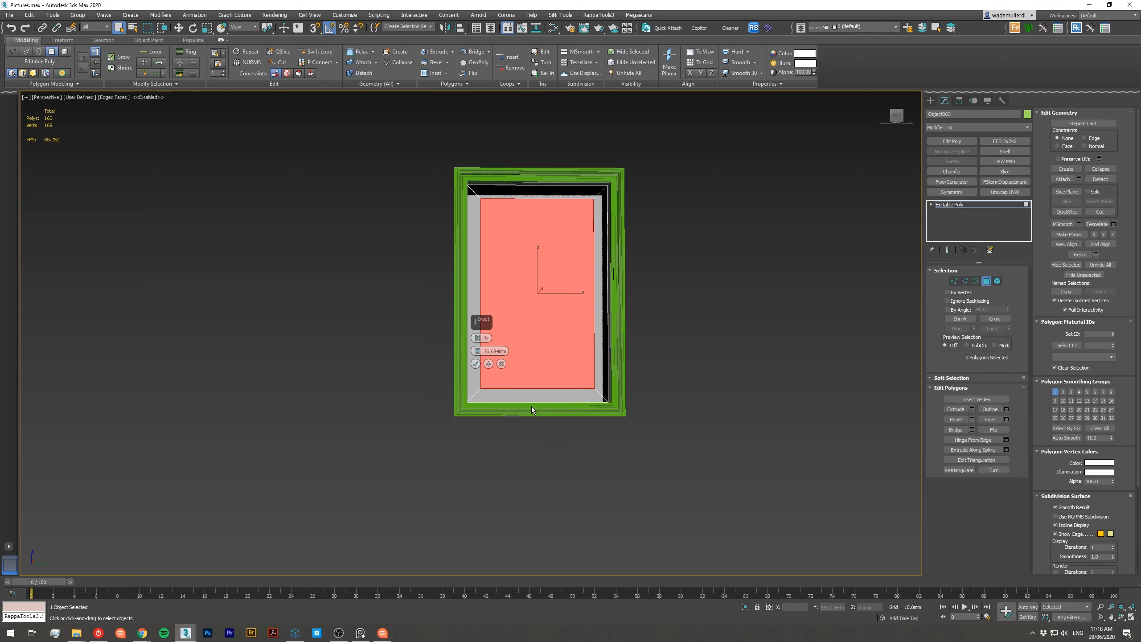
pyautogui.moveTo(478, 346); pyautogui.dragTo(478, 342)
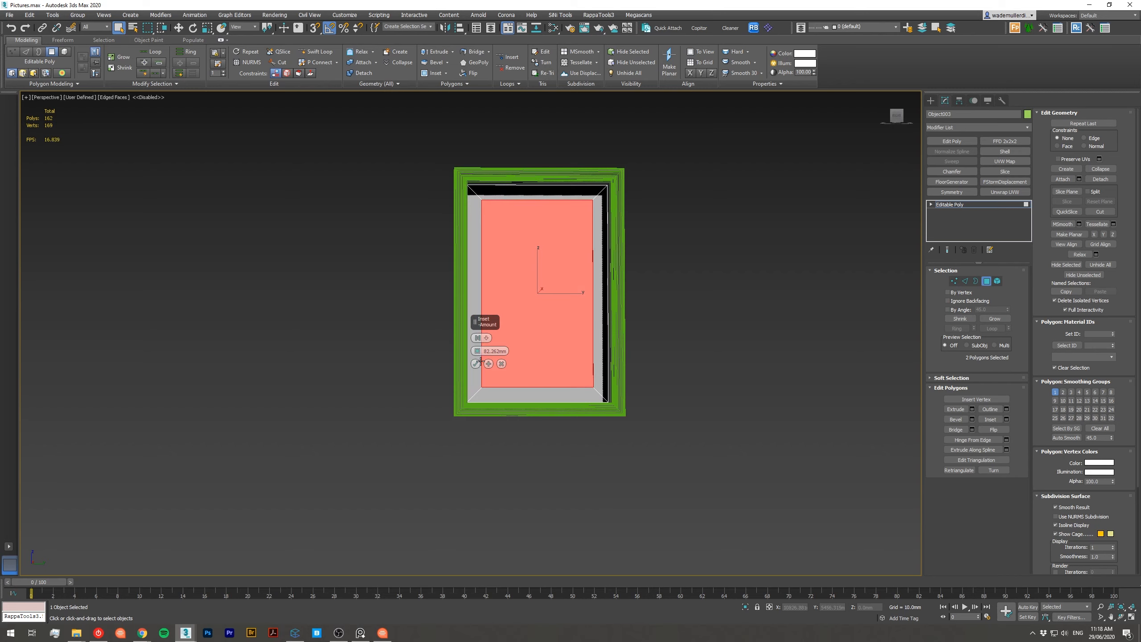
# Bridge the inset faces to cut a rectangular opening through the panel as a mat, and finish the polygon editing
pyautogui.keyDown('alt'); pyautogui.moveTo(546, 308); pyautogui.dragTo(709, 370, button='middle'); pyautogui.keyUp('alt')
pyautogui.click(960, 430)
pyautogui.moveTo(573, 301)
pyautogui.keyDown('alt'); pyautogui.mouseDown(button='middle')
pyautogui.moveTo(644, 301)
pyautogui.moveTo(594, 298)
pyautogui.moveTo(537, 266)
pyautogui.moveTo(507, 278)
pyautogui.moveTo(507, 290)
pyautogui.moveTo(563, 295)
pyautogui.mouseUp(button='middle'); pyautogui.keyUp('alt')
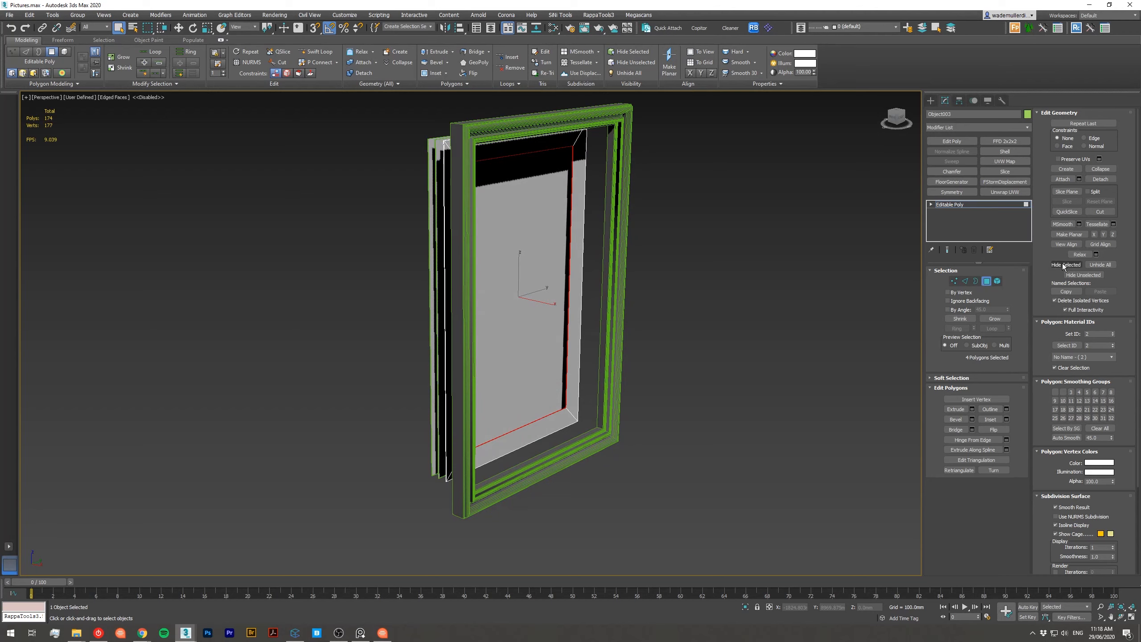
pyautogui.click(501, 297)
# Clone the rearmost panel forward along X as a copy, placing it between the mat and the frame
pyautogui.keyDown('alt'); pyautogui.moveTo(527, 319); pyautogui.dragTo(626, 356, button='middle'); pyautogui.keyUp('alt')
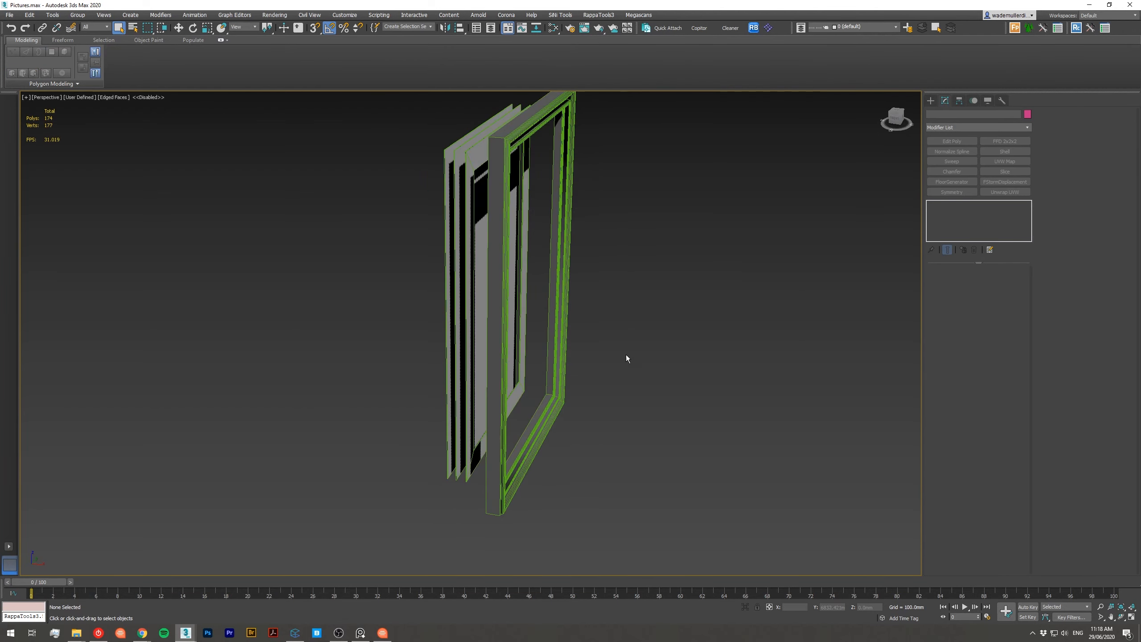
pyautogui.click(447, 261)
pyautogui.press('w')
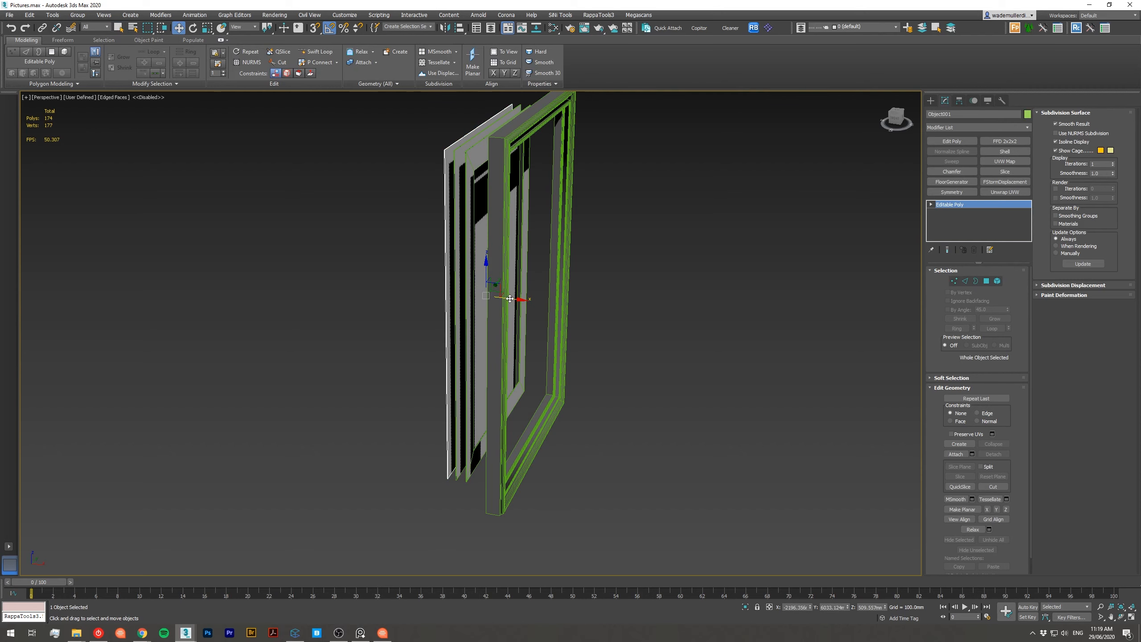
pyautogui.keyDown('shift'); pyautogui.moveTo(510, 298); pyautogui.dragTo(597, 325); pyautogui.keyUp('shift')
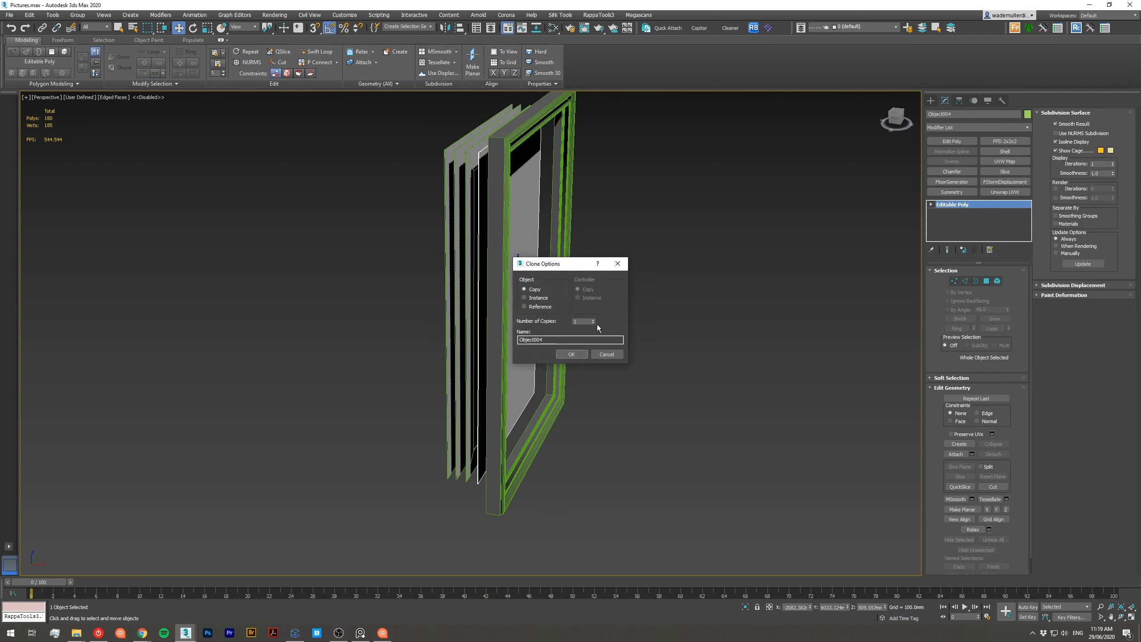
pyautogui.click(572, 355)
pyautogui.click(602, 273)
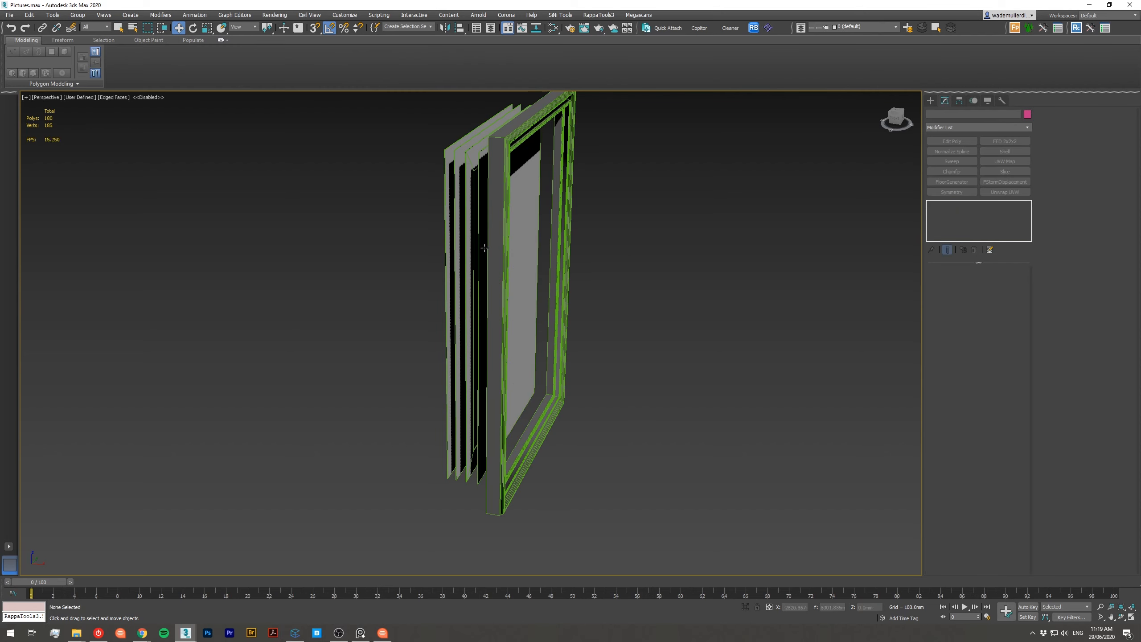
# Add the fstorm std glass material to the Slate Material Editor graph and assign it to the foremost panel
pyautogui.moveTo(504, 245); pyautogui.dragTo(497, 324, button='middle')
pyautogui.scroll(4, 497, 324)
pyautogui.click(554, 28)
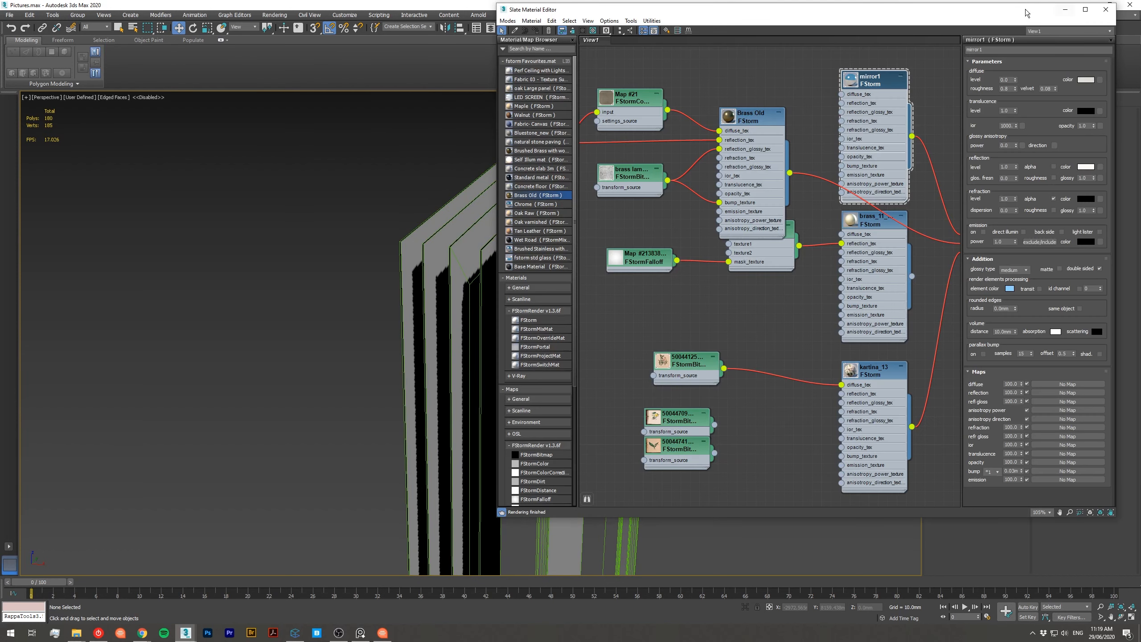
pyautogui.moveTo(901, 17); pyautogui.dragTo(941, 17)
pyautogui.moveTo(705, 304); pyautogui.dragTo(732, 292, button='middle')
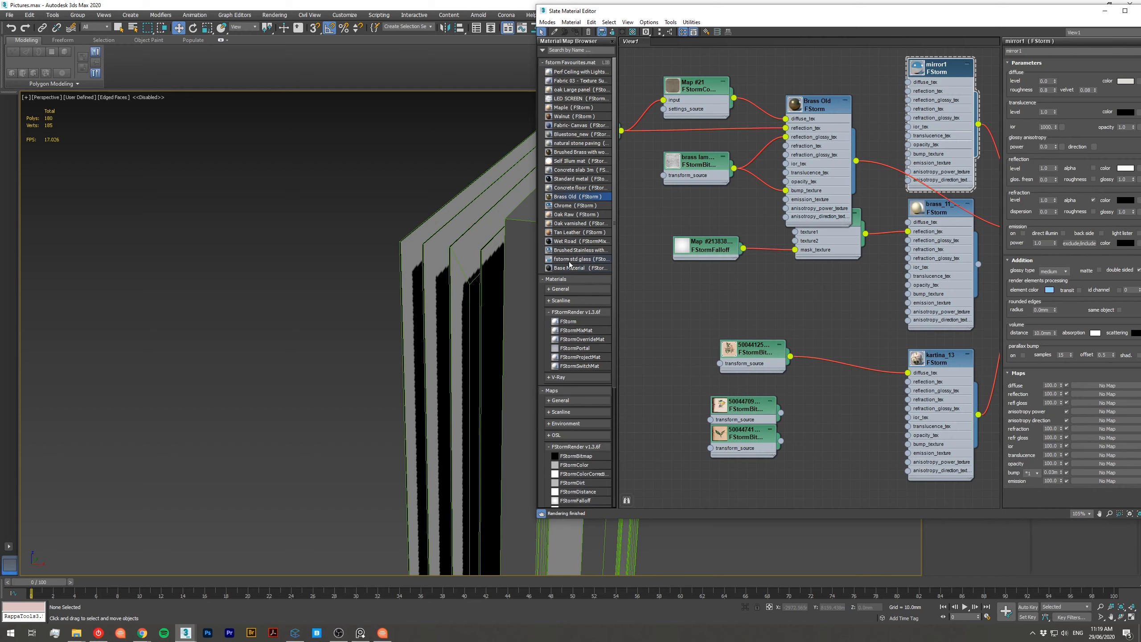
pyautogui.moveTo(687, 292); pyautogui.dragTo(688, 294)
pyautogui.moveTo(397, 226); pyautogui.dragTo(261, 217, button='middle')
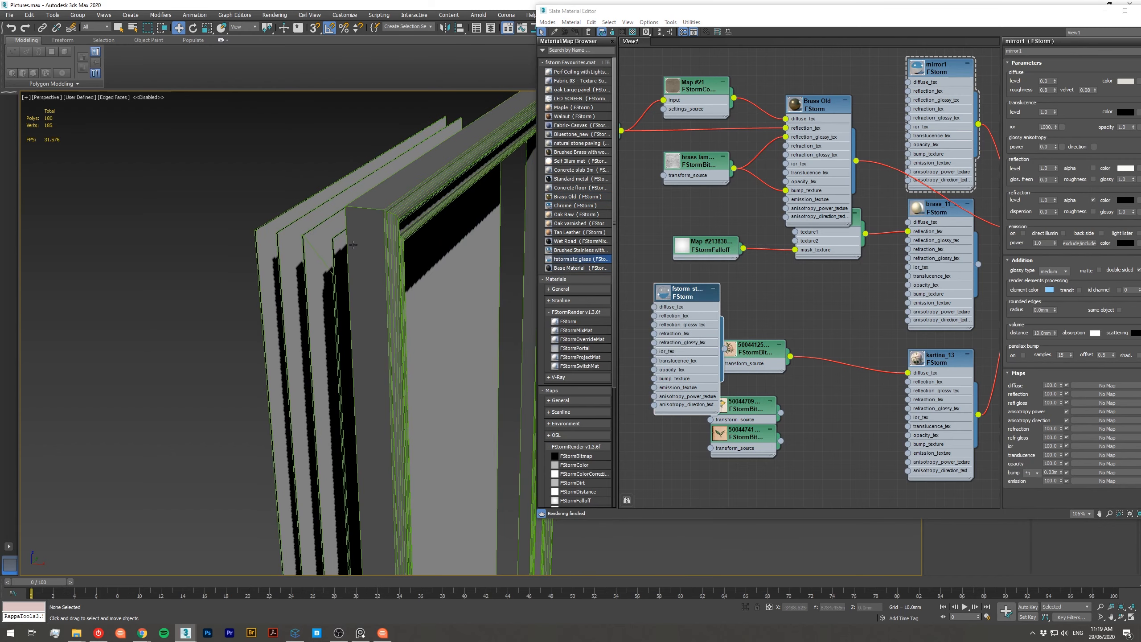
pyautogui.click(684, 297)
pyautogui.click(576, 31)
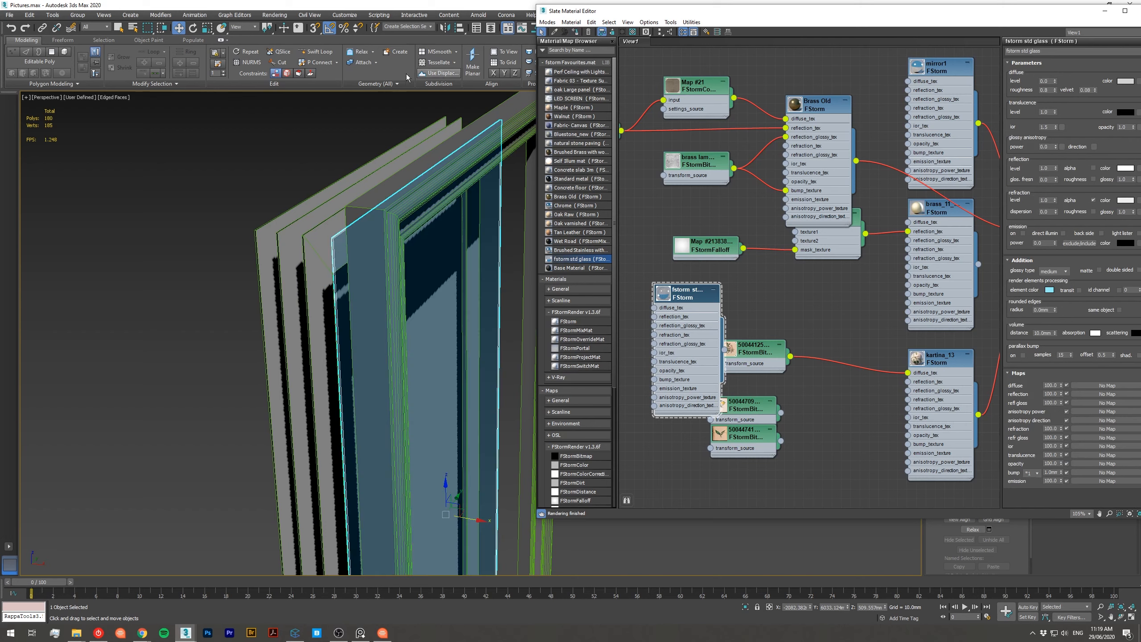
# Create a new FStorm material and assign it to the mat and the rearmost panel
pyautogui.click(326, 114)
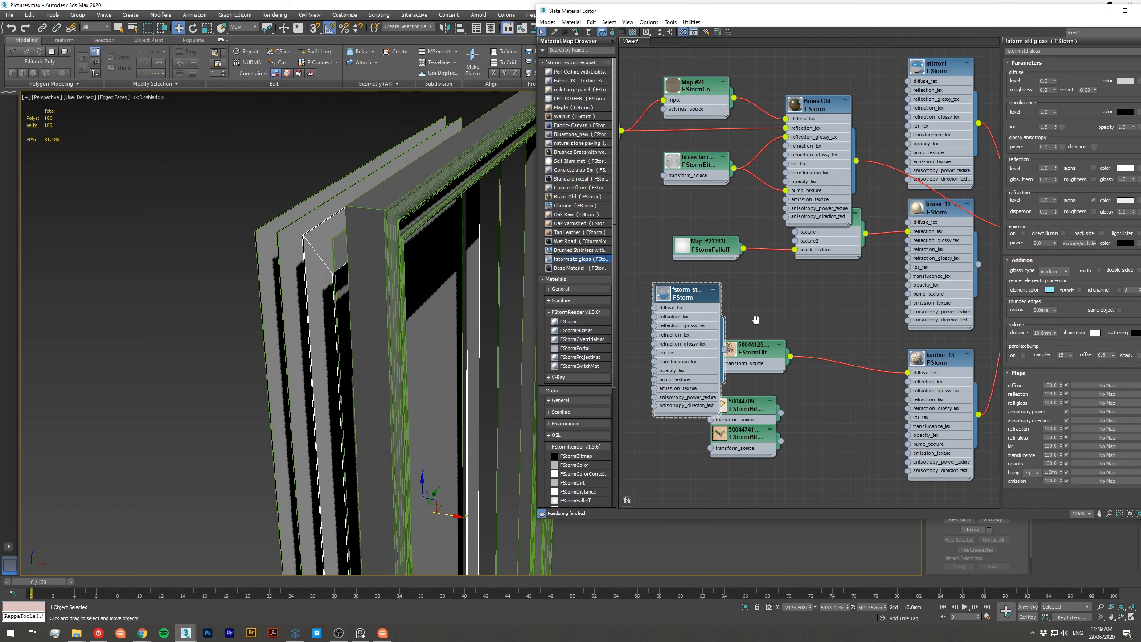
pyautogui.moveTo(754, 324); pyautogui.dragTo(899, 356, button='middle')
pyautogui.moveTo(573, 325); pyautogui.dragTo(665, 304)
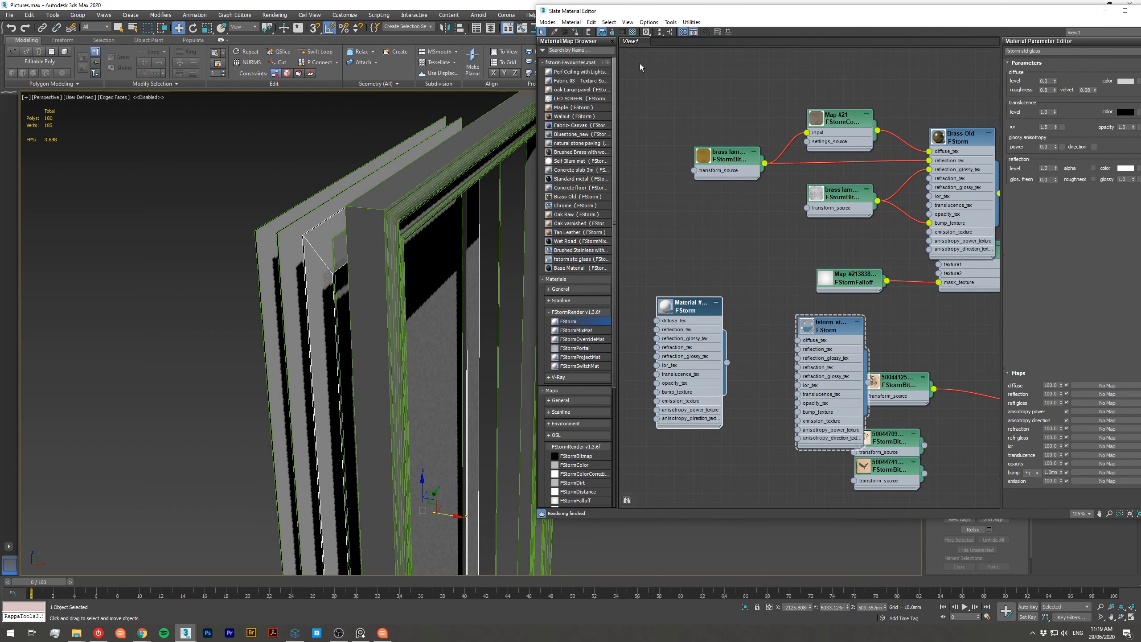
pyautogui.click(575, 31)
pyautogui.click(250, 146)
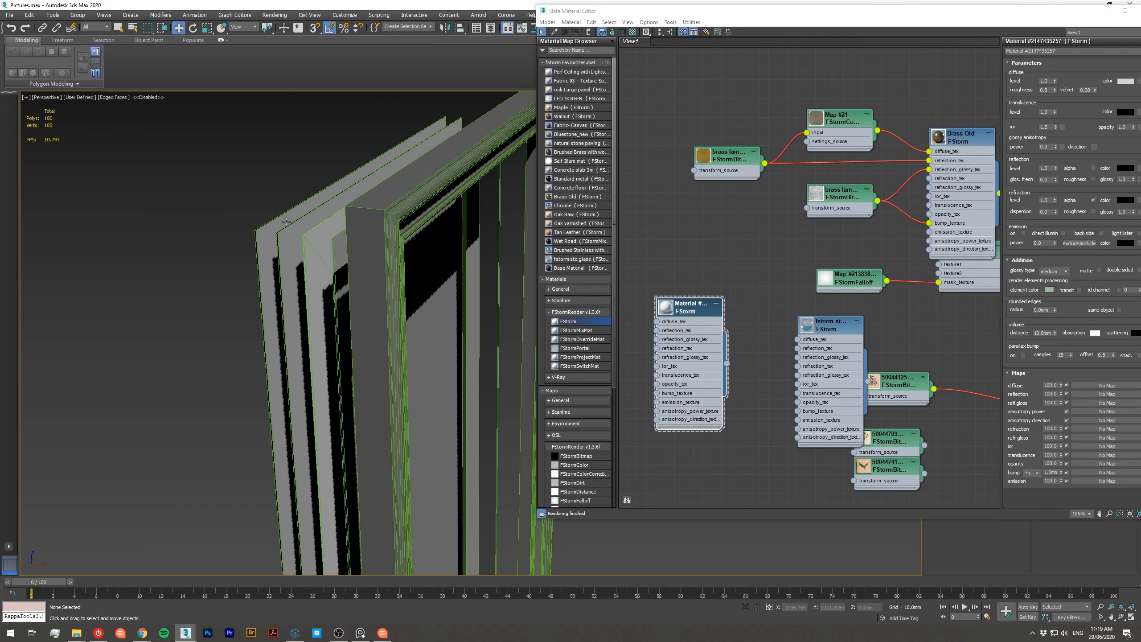
pyautogui.moveTo(669, 237); pyautogui.dragTo(765, 260, button='middle')
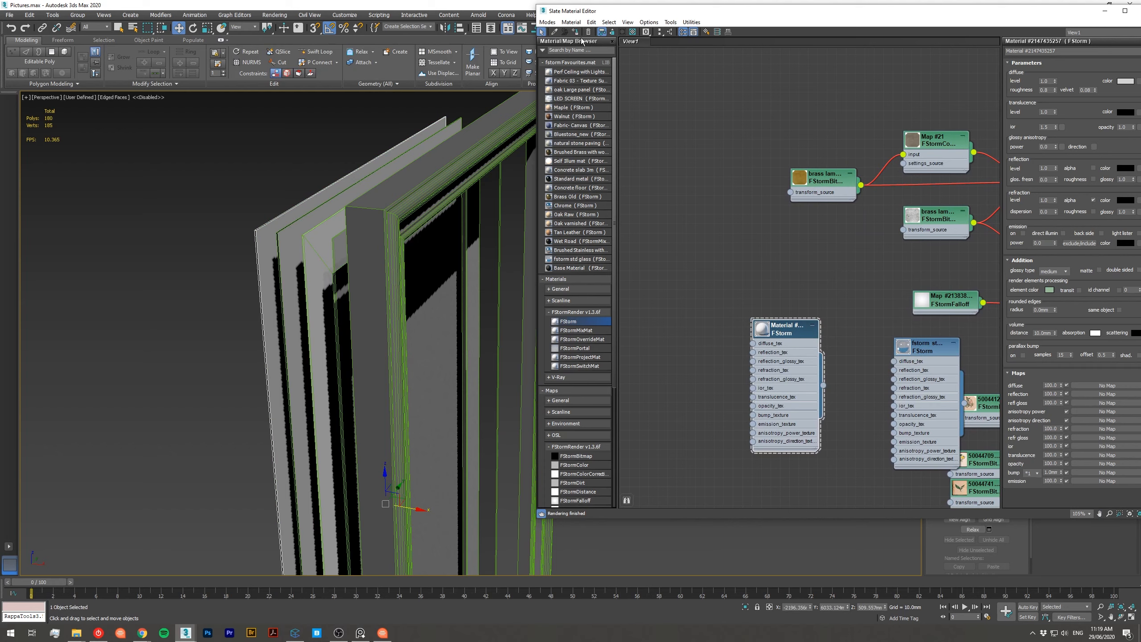
pyautogui.click(313, 141)
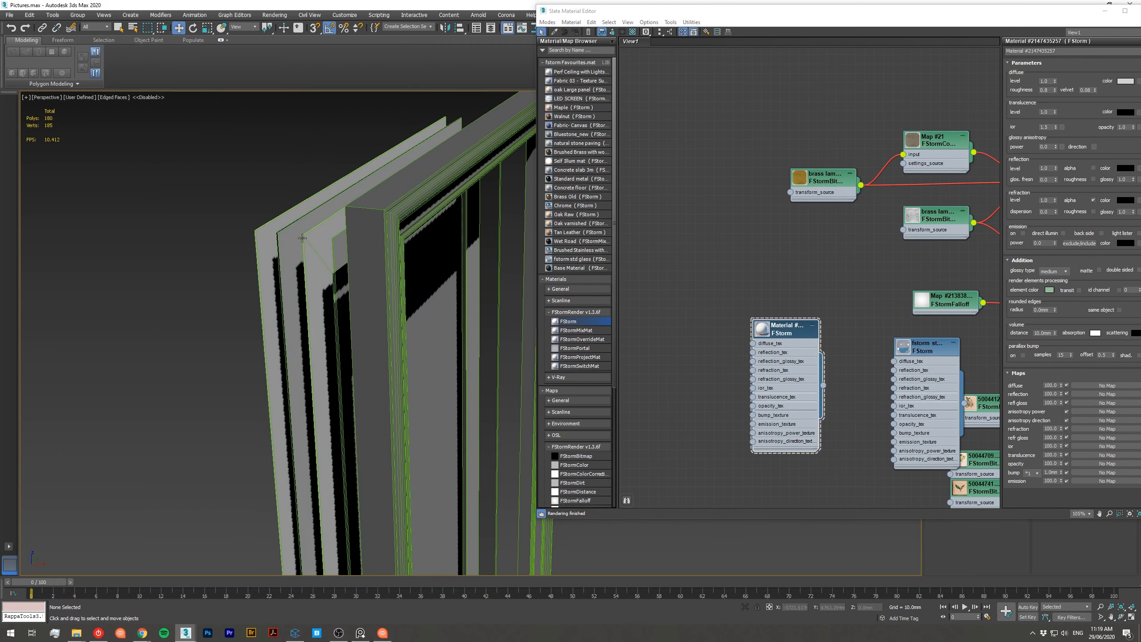
# Show the botanical print bitmap of kartina_13 on the panel behind the mat, and close the material editor
pyautogui.click(294, 236)
pyautogui.moveTo(990, 401); pyautogui.dragTo(779, 293, button='middle')
pyautogui.doubleClick(779, 293)
pyautogui.click(623, 32)
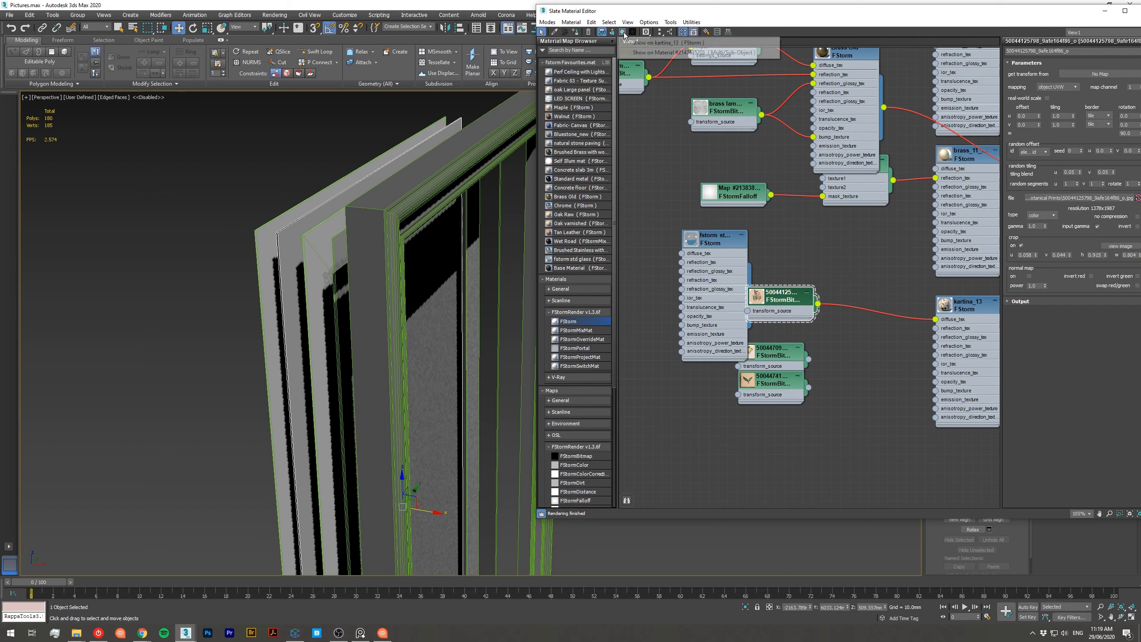
pyautogui.click(648, 44)
pyautogui.keyDown('alt'); pyautogui.moveTo(443, 292); pyautogui.dragTo(302, 264, button='middle'); pyautogui.keyUp('alt')
pyautogui.scroll(-3, 300, 266)
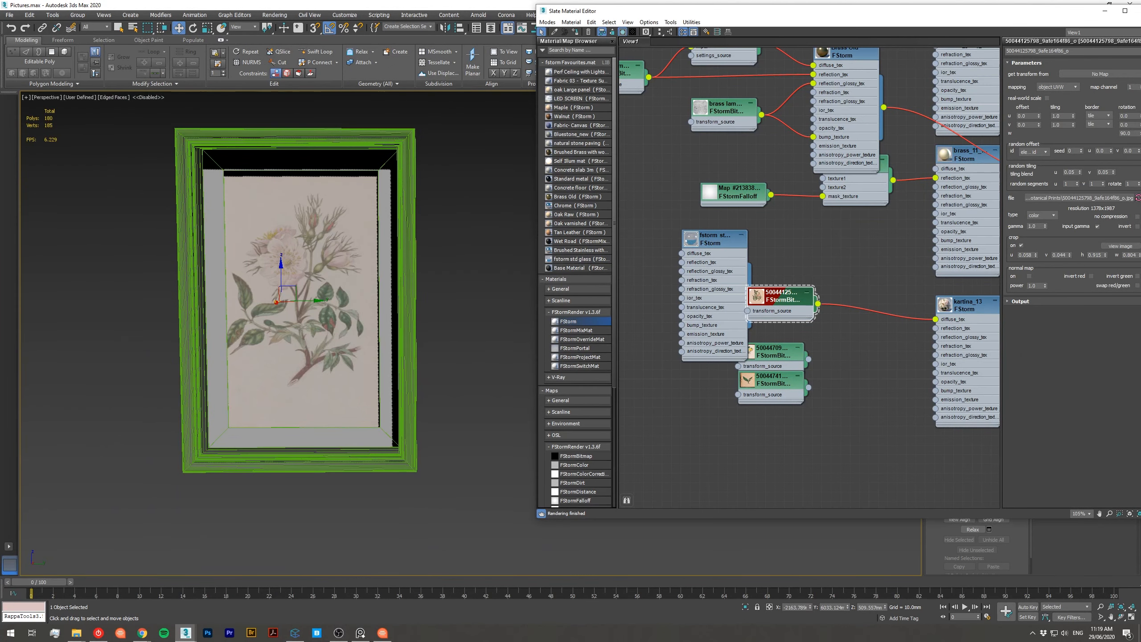
pyautogui.moveTo(1034, 8); pyautogui.dragTo(1033, 46)
pyautogui.click(1105, 50)
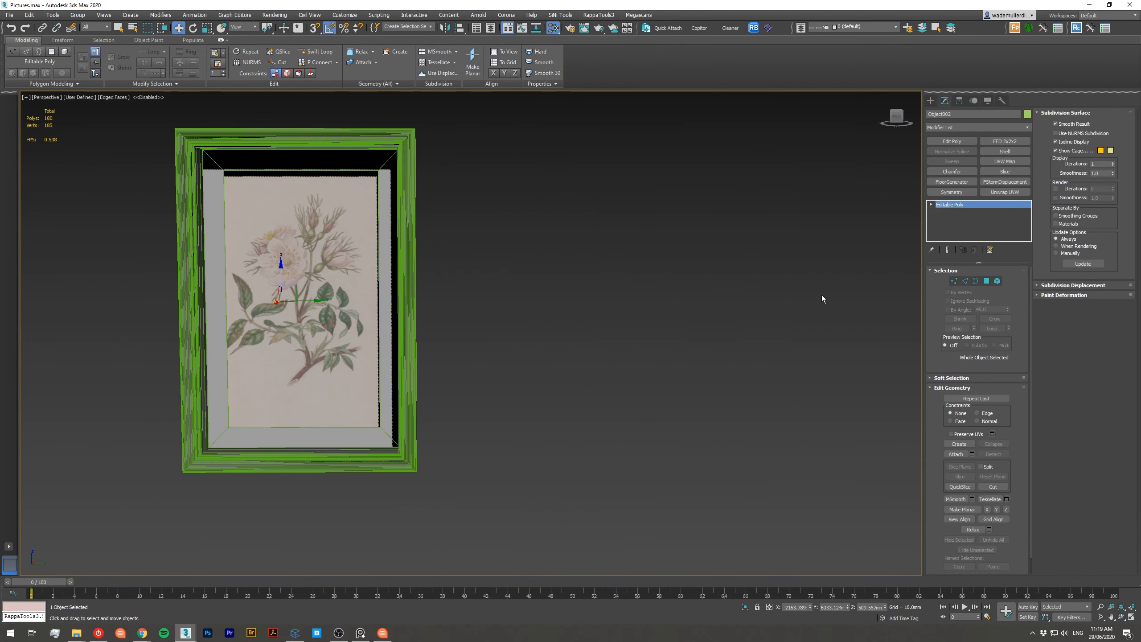
# Add a planar UVW Map modifier to the picture panel and scale its gizmo down uniformly to shrink the print
pyautogui.moveTo(735, 332); pyautogui.dragTo(739, 328, button='middle')
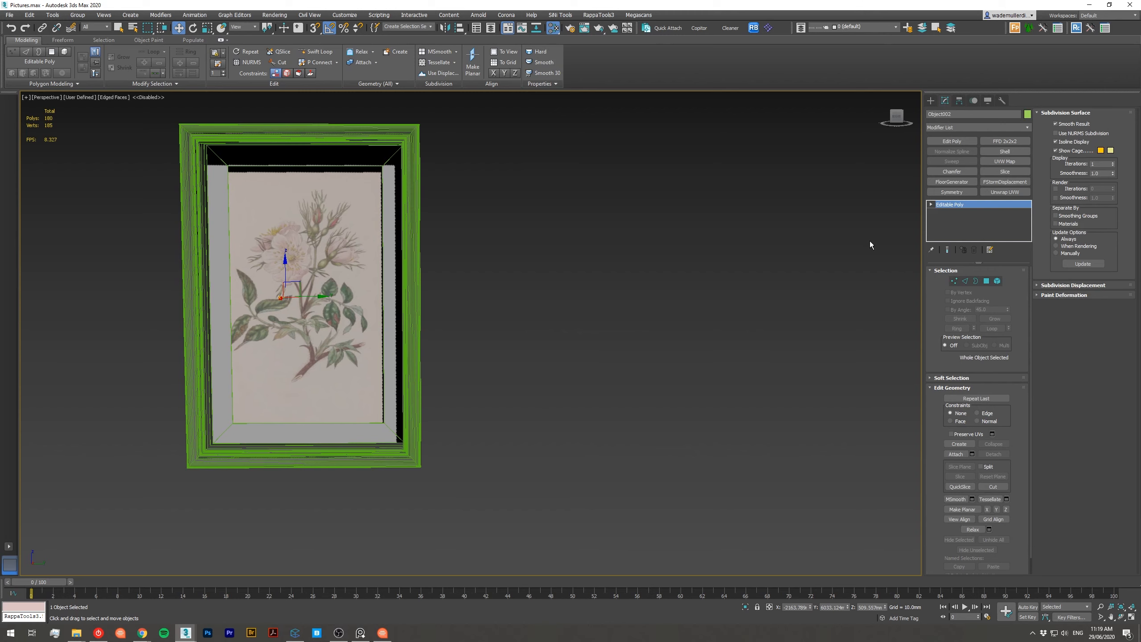
pyautogui.click(1010, 163)
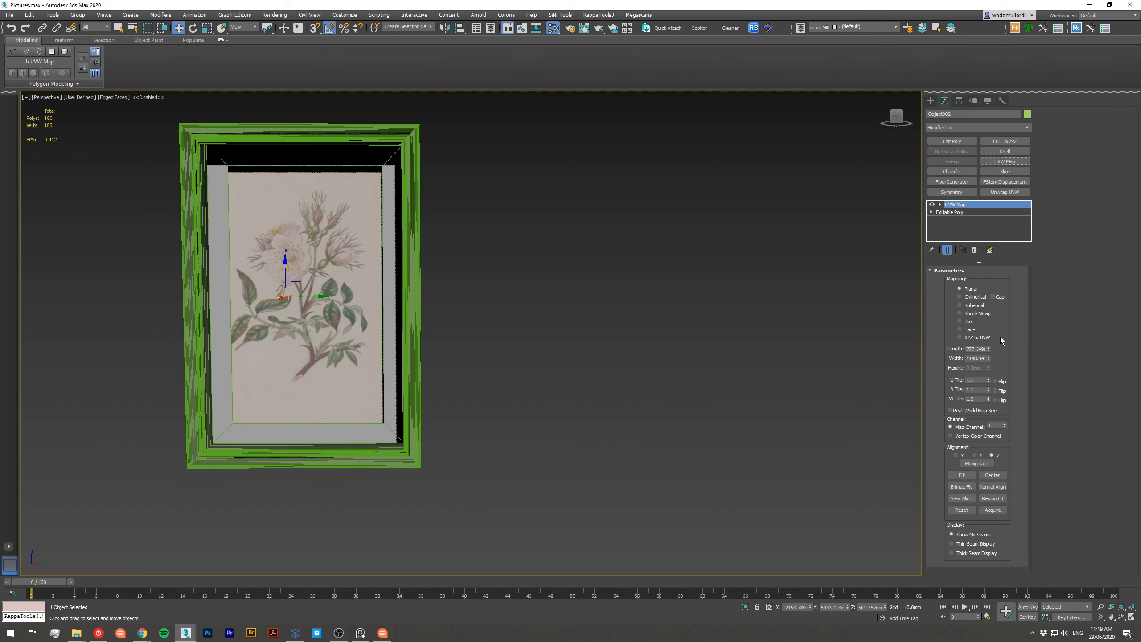
pyautogui.press('1')
pyautogui.press('r')
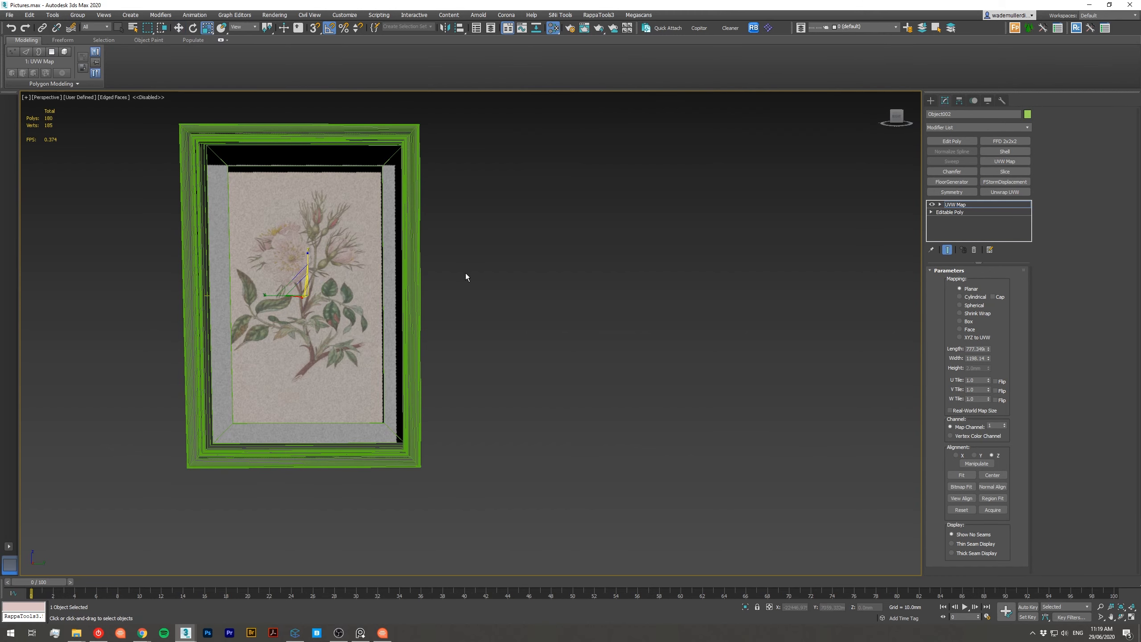
pyautogui.moveTo(300, 289); pyautogui.dragTo(292, 303)
# Face the framed picture straight on from the Right view to examine how the print fits the mat opening
pyautogui.press('f')
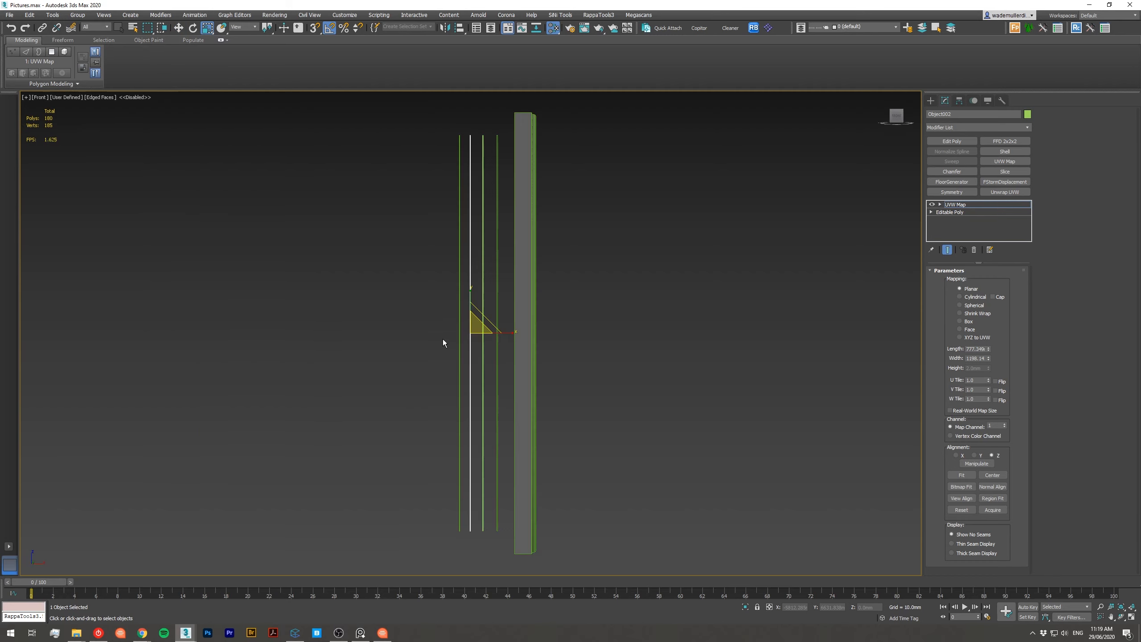
pyautogui.press('l')
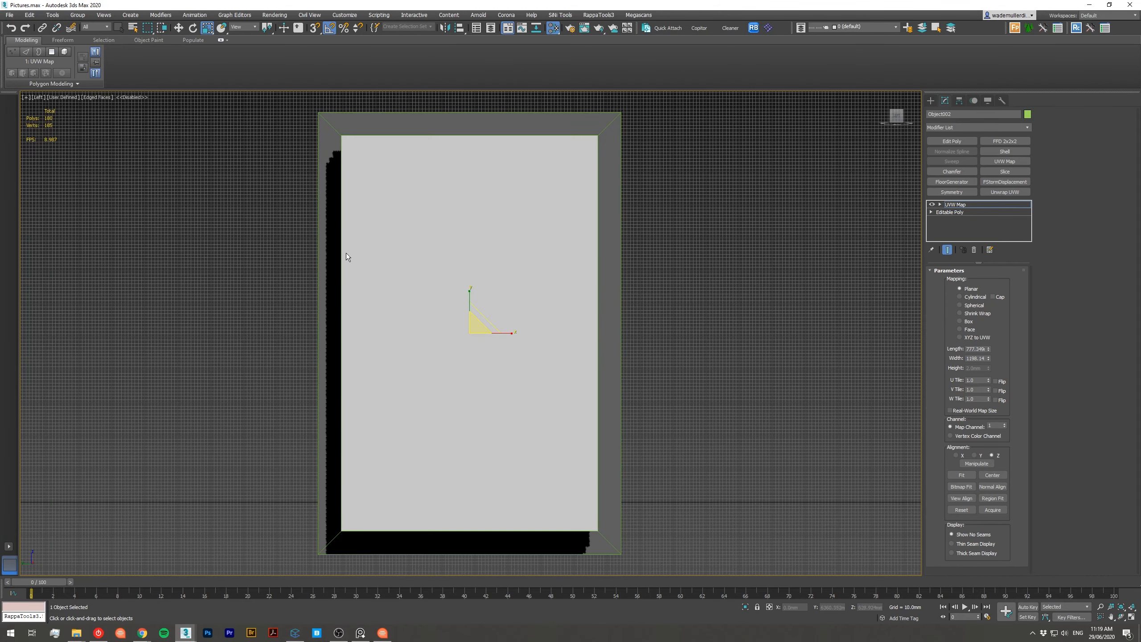
pyautogui.click(45, 99)
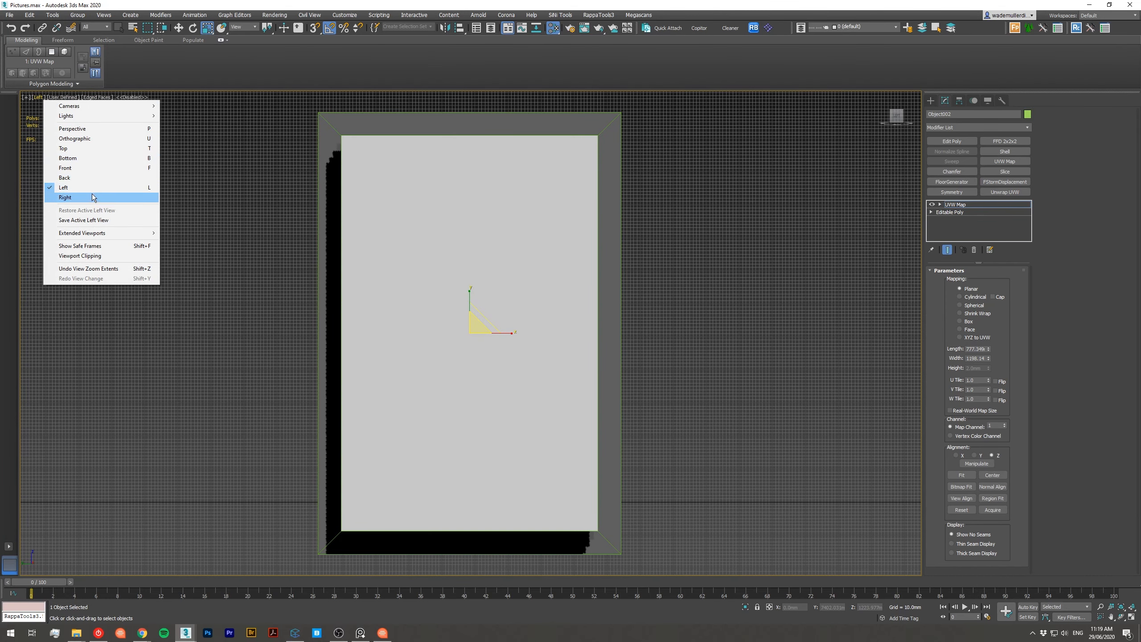
pyautogui.click(91, 177)
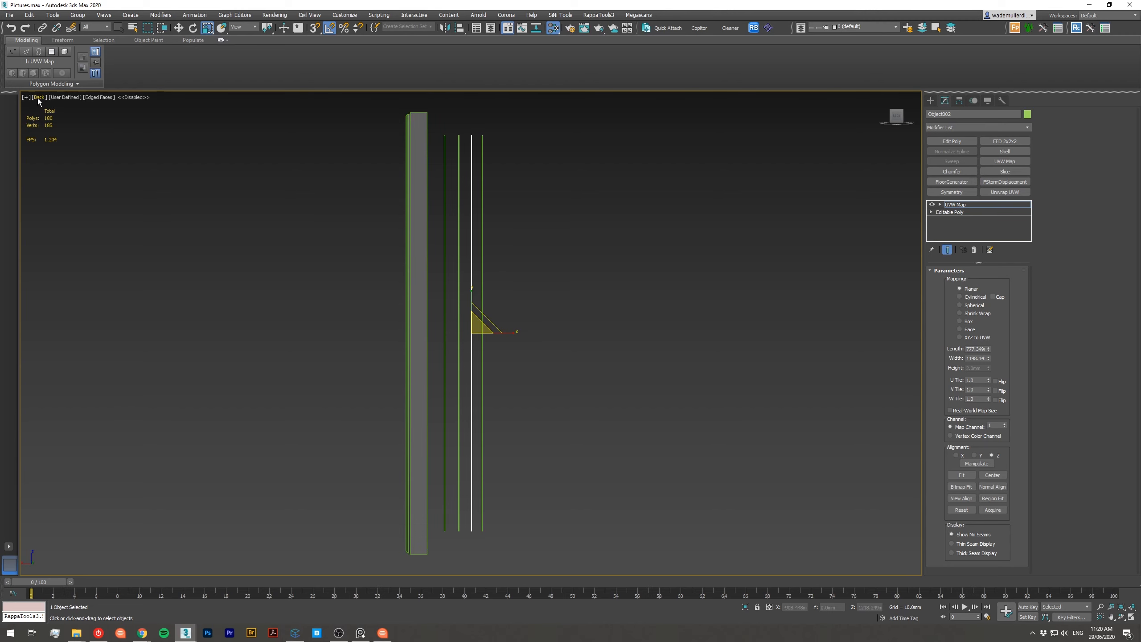
pyautogui.press('f')
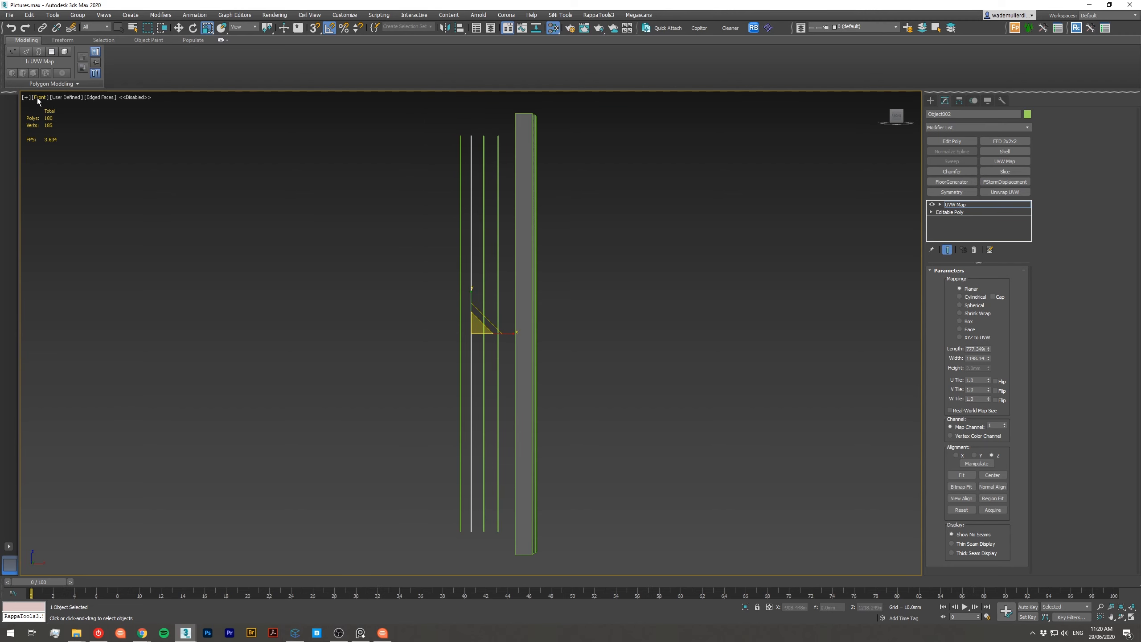
pyautogui.press('l')
pyautogui.click(38, 98)
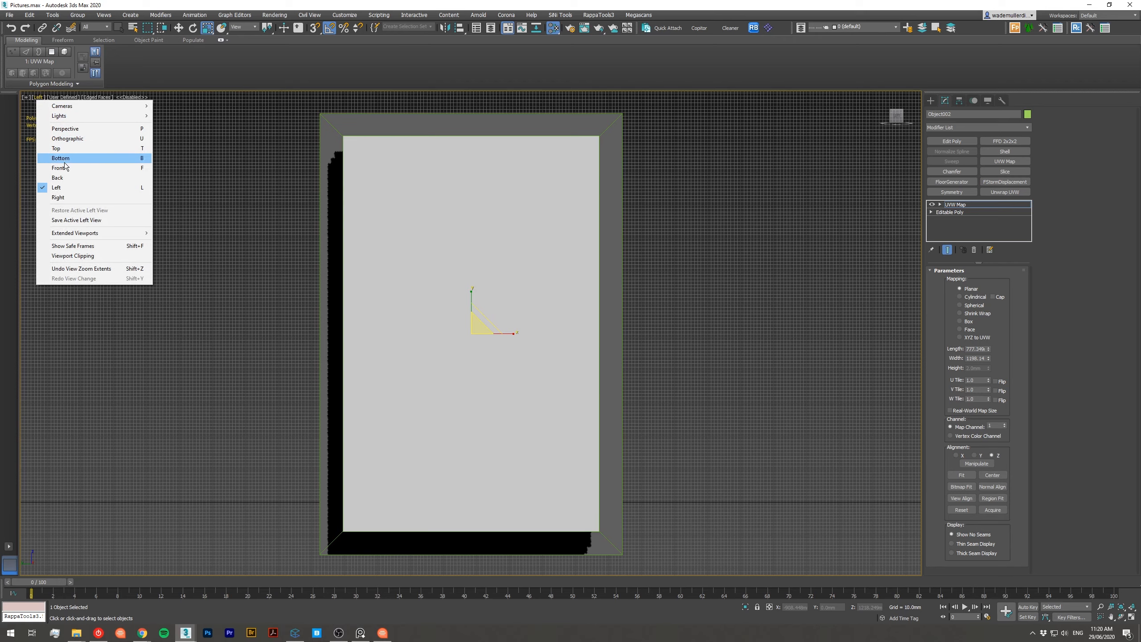
pyautogui.click(58, 197)
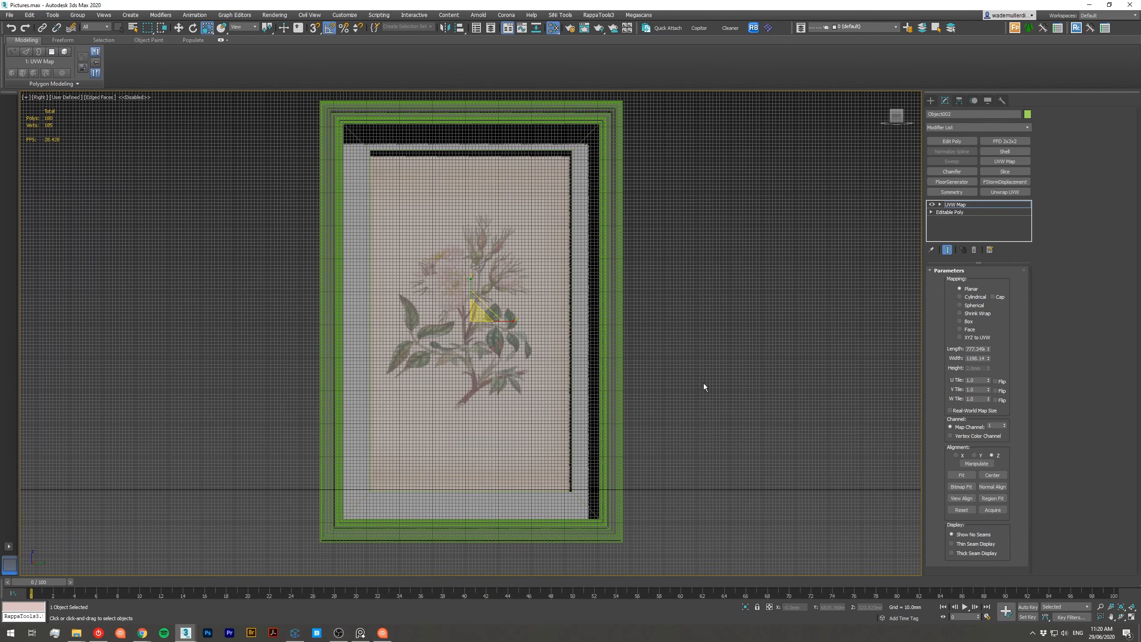
# Hide the viewport grid, leave the mapping gizmo and deselect the picture panel
pyautogui.press('g')
pyautogui.press('F3')
pyautogui.press('F3')
pyautogui.press('F4')
pyautogui.press('F4')
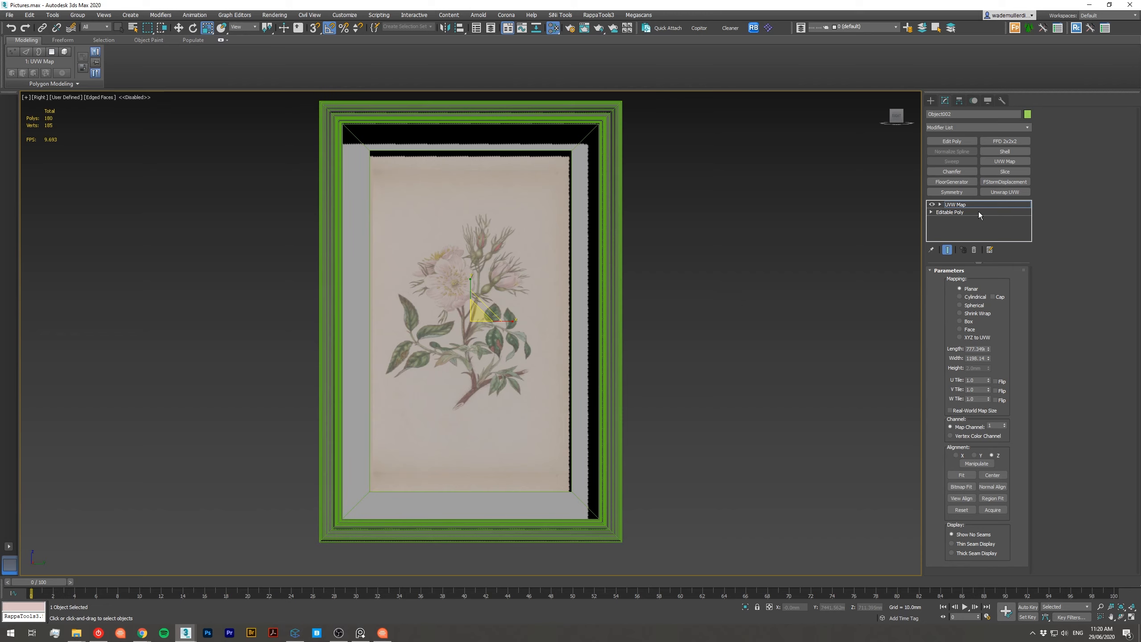
pyautogui.click(959, 205)
pyautogui.click(781, 232)
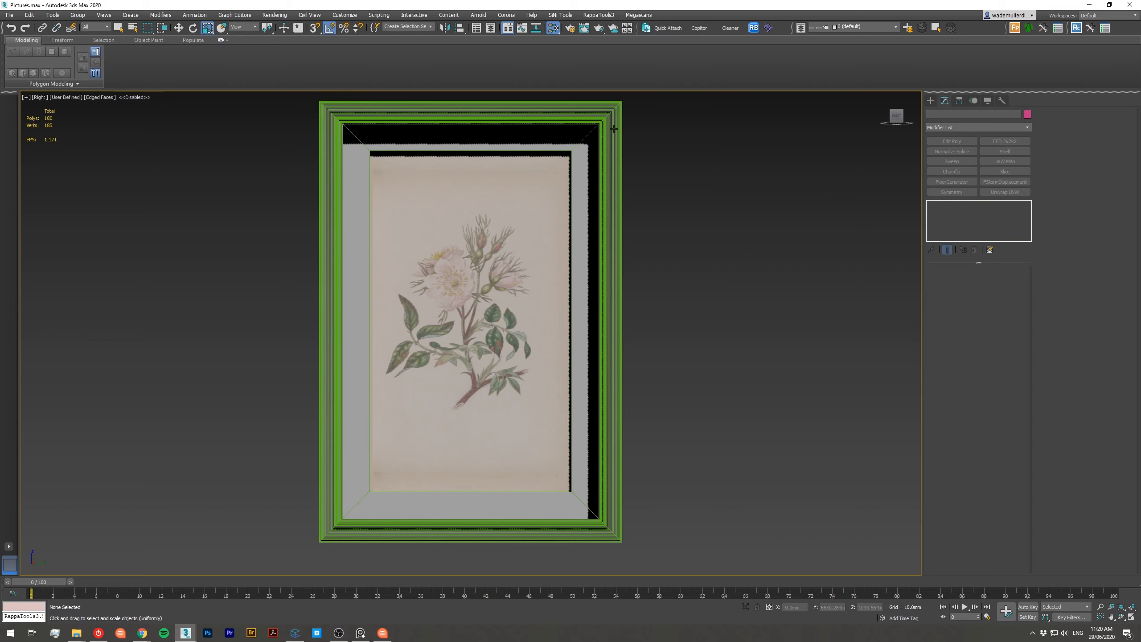
pyautogui.scroll(-2, 612, 158)
pyautogui.keyDown('alt'); pyautogui.moveTo(611, 158); pyautogui.dragTo(645, 201, button='middle'); pyautogui.keyUp('alt')
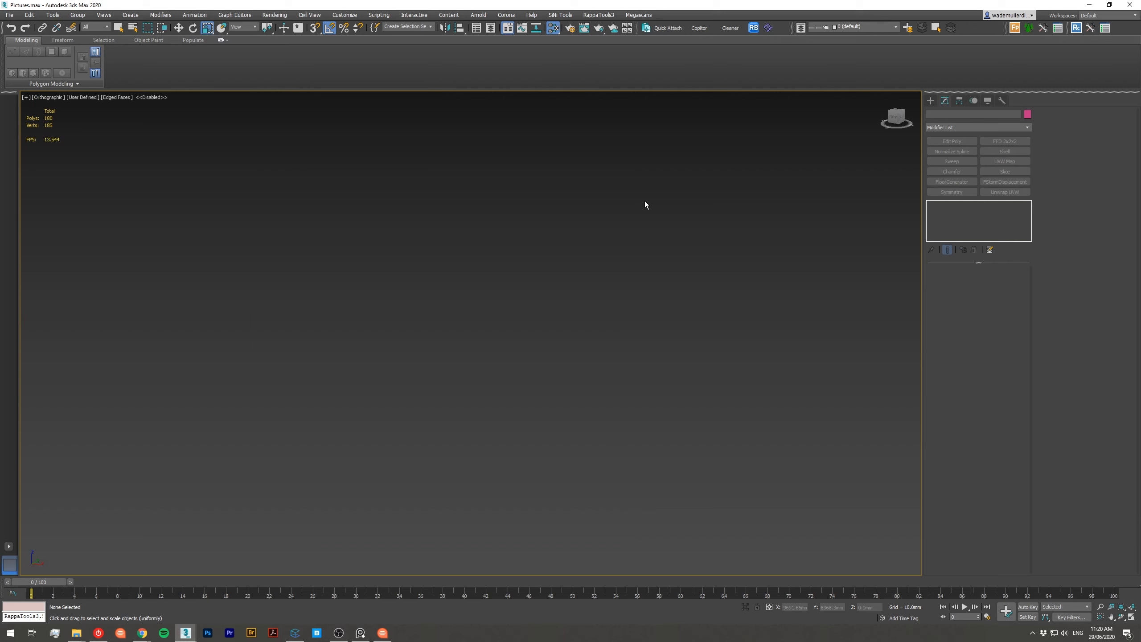
# Move the glass panel back along X in the wireframe Top view so it sits just in front of the mat
pyautogui.press('p')
pyautogui.scroll(4, 608, 229)
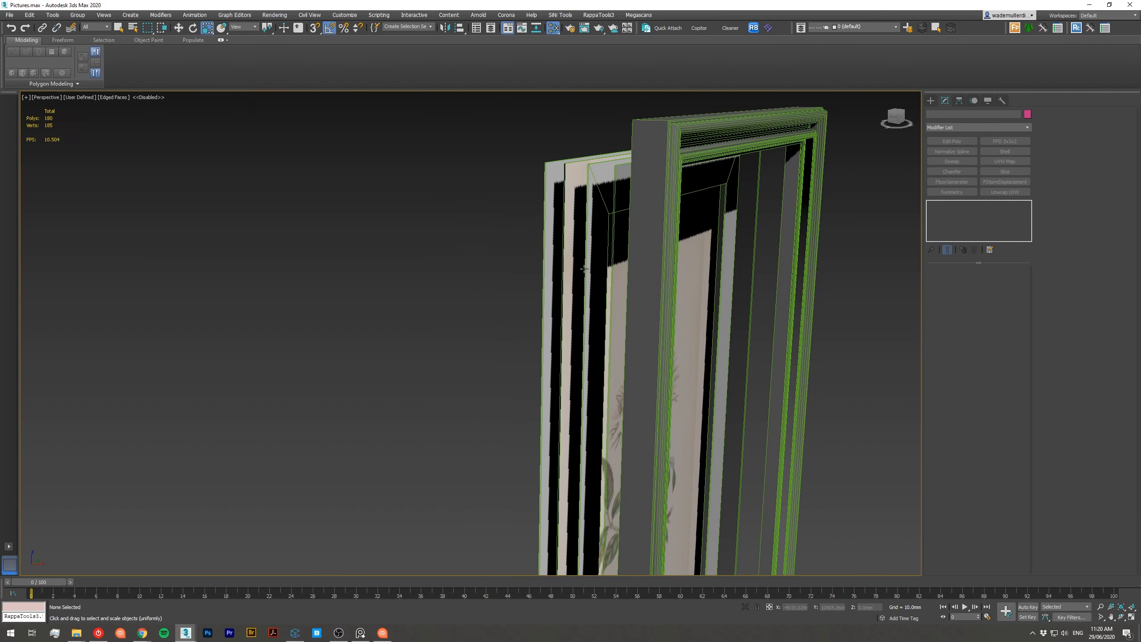
pyautogui.click(635, 204)
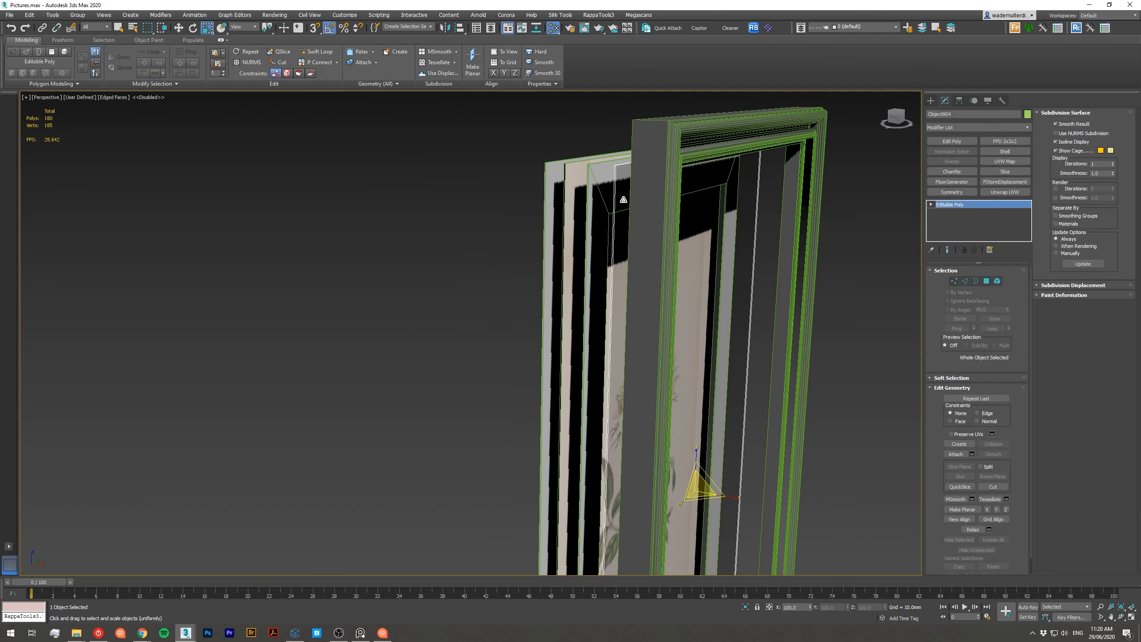
pyautogui.press('t')
pyautogui.press('F3')
pyautogui.scroll(2, 481, 301)
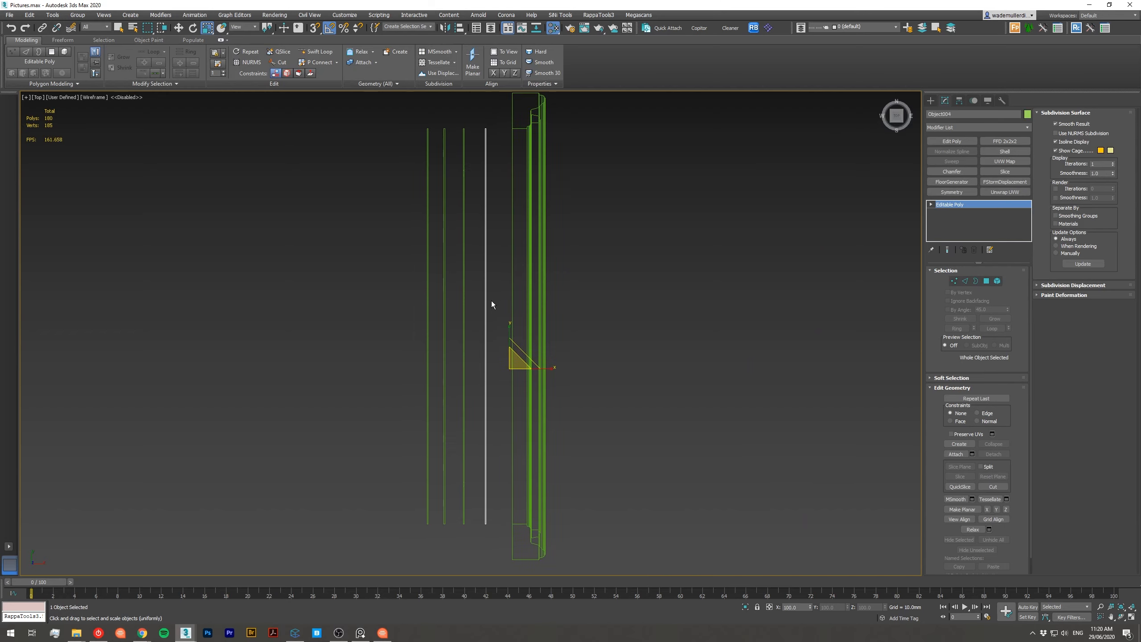
pyautogui.press('w')
pyautogui.moveTo(534, 394); pyautogui.dragTo(511, 408)
pyautogui.moveTo(475, 386); pyautogui.dragTo(540, 388, button='middle')
pyautogui.moveTo(510, 351); pyautogui.dragTo(500, 383)
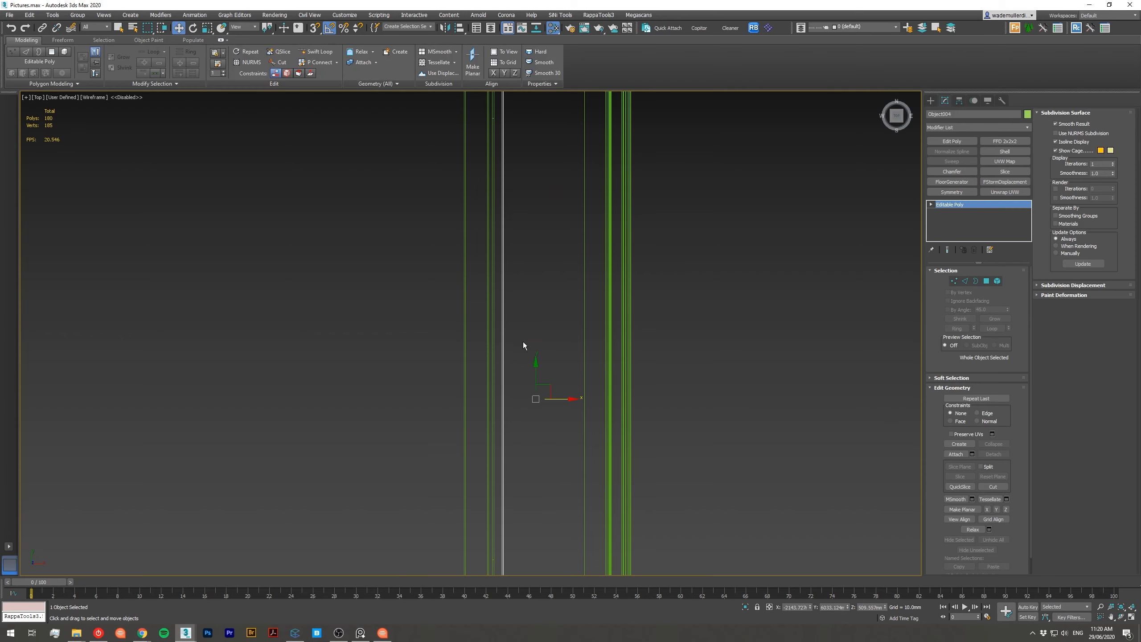
pyautogui.moveTo(562, 400); pyautogui.dragTo(558, 406)
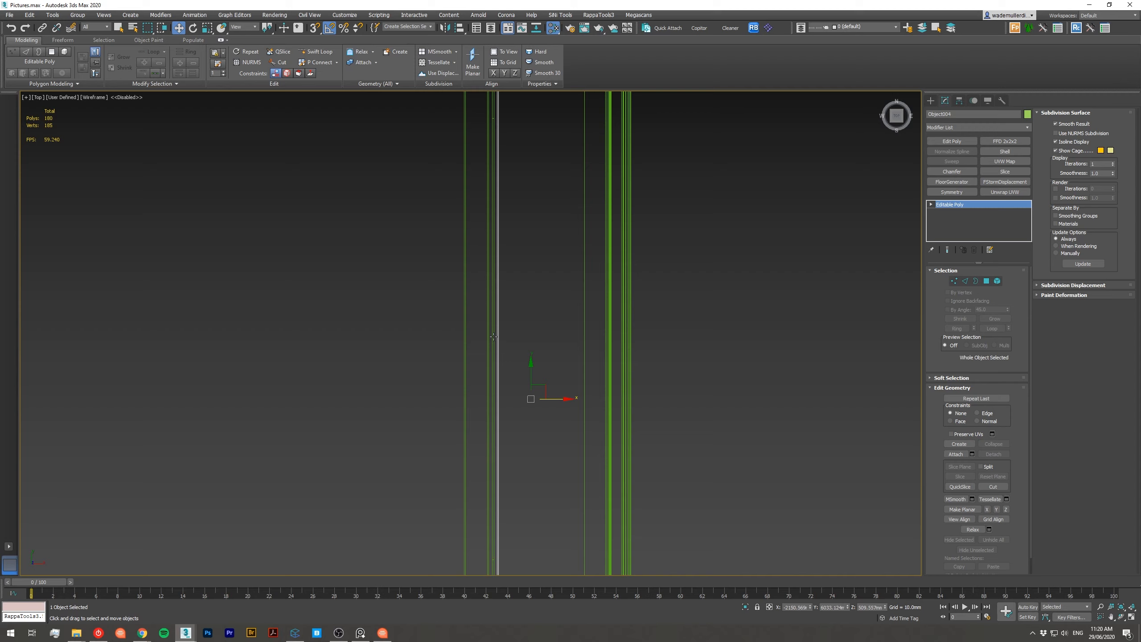
# Delete the rearmost backing panel and move the remaining panels together into the recess of the picture frame
pyautogui.moveTo(498, 348); pyautogui.dragTo(503, 324)
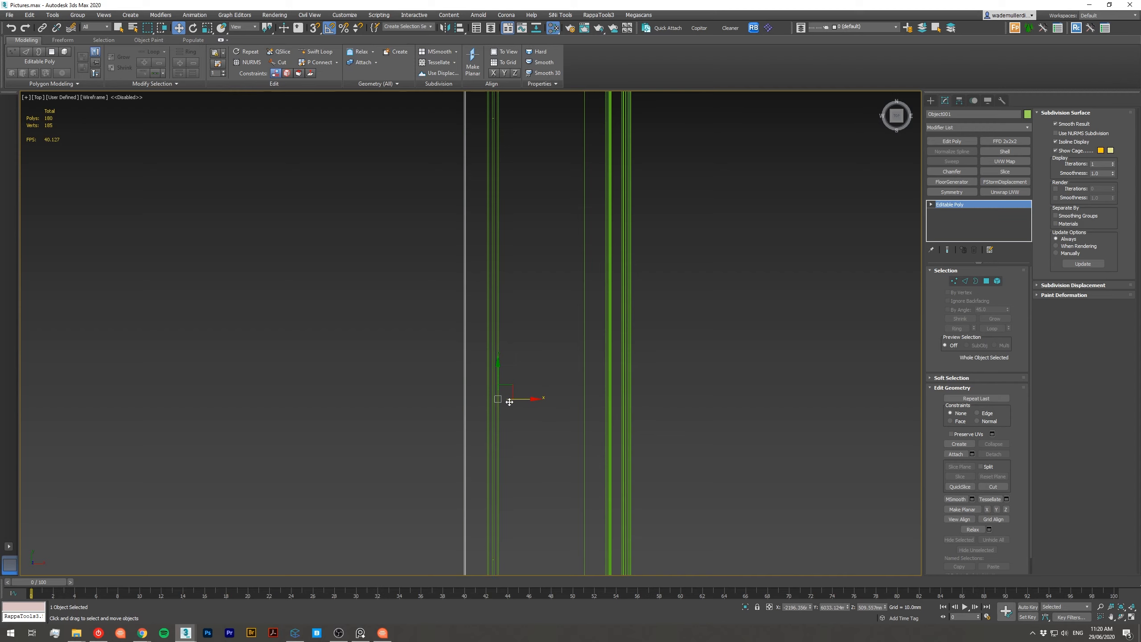
pyautogui.press('Delete')
pyautogui.moveTo(449, 366); pyautogui.dragTo(621, 338)
pyautogui.scroll(-5, 622, 338)
# Select all four picture parts in the Perspective view and add a shared Edit Poly modifier
pyautogui.press('p')
pyautogui.keyDown('alt'); pyautogui.moveTo(617, 339); pyautogui.dragTo(631, 316, button='middle'); pyautogui.keyUp('alt')
pyautogui.scroll(-3, 631, 316)
pyautogui.moveTo(754, 282); pyautogui.dragTo(499, 385)
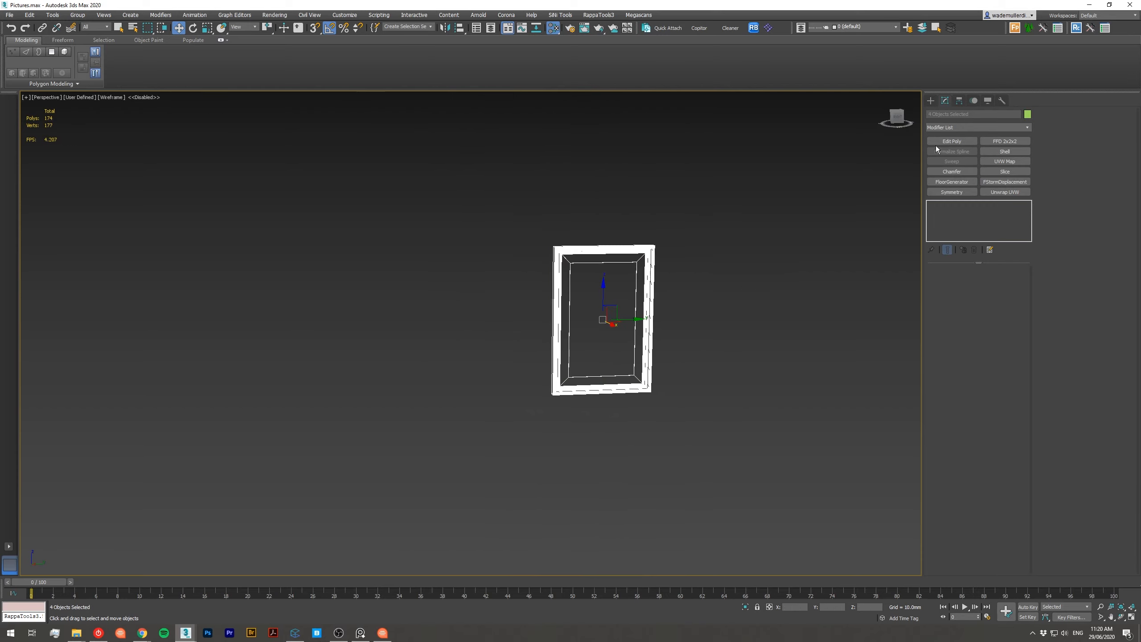
pyautogui.click(953, 143)
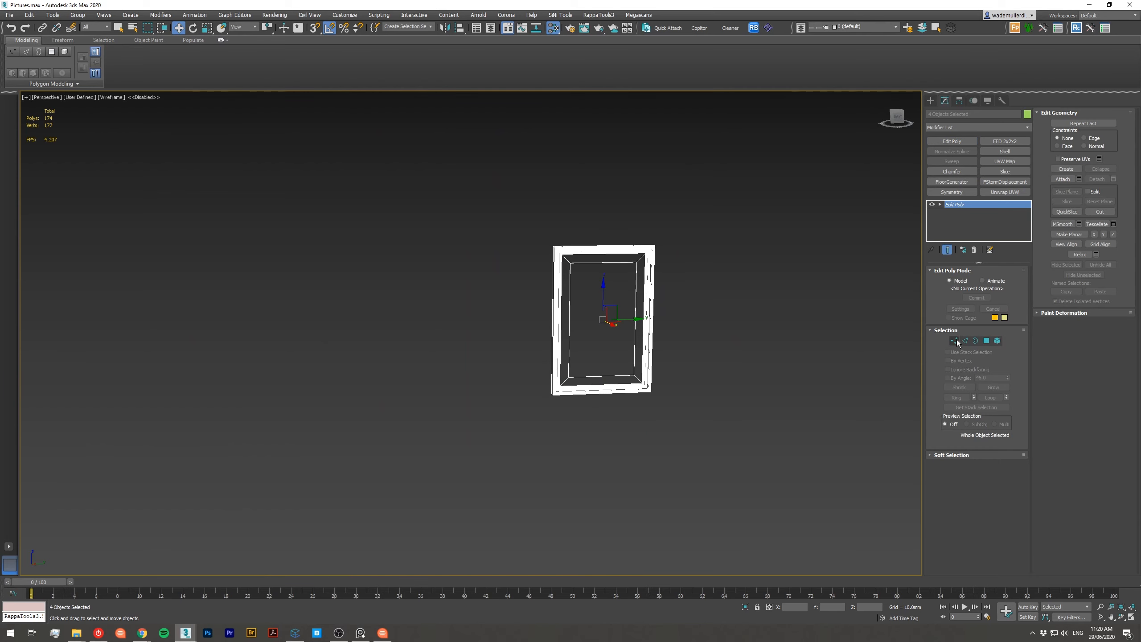
# Lower the top vertices of the frame and its panels along Z to shorten the picture, and leave vertex editing
pyautogui.press('F3')
pyautogui.moveTo(738, 322); pyautogui.dragTo(721, 299, button='middle')
pyautogui.scroll(3, 720, 298)
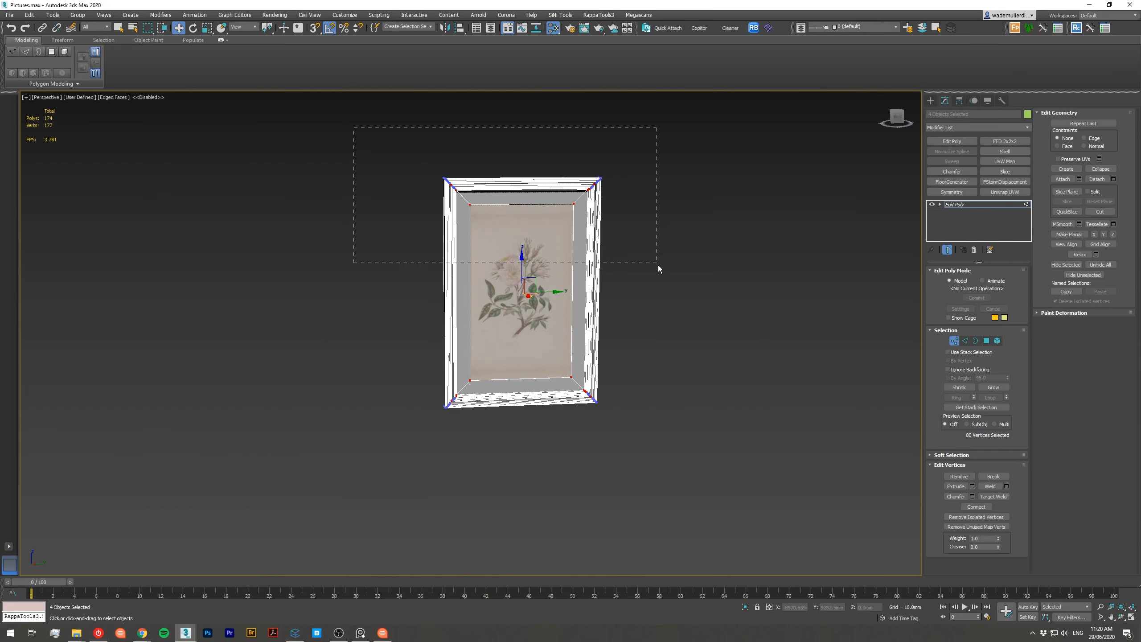
pyautogui.moveTo(658, 265); pyautogui.dragTo(658, 265)
pyautogui.moveTo(520, 169); pyautogui.dragTo(522, 216)
pyautogui.scroll(3, 541, 309)
pyautogui.moveTo(542, 309); pyautogui.dragTo(574, 255, button='middle')
pyautogui.moveTo(547, 127); pyautogui.dragTo(547, 118)
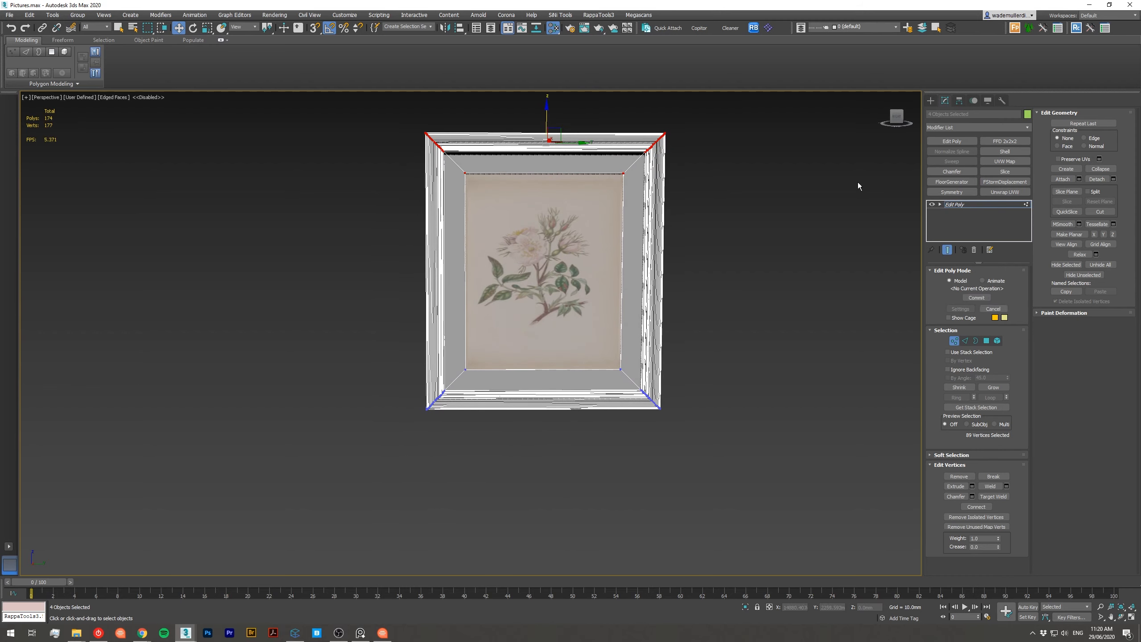
pyautogui.click(955, 340)
pyautogui.click(822, 341)
# Place the print panel's UVW Map above Edit Poly in the stack and shift its gizmo to centre the flower in the mat opening
pyautogui.click(568, 281)
pyautogui.click(567, 281)
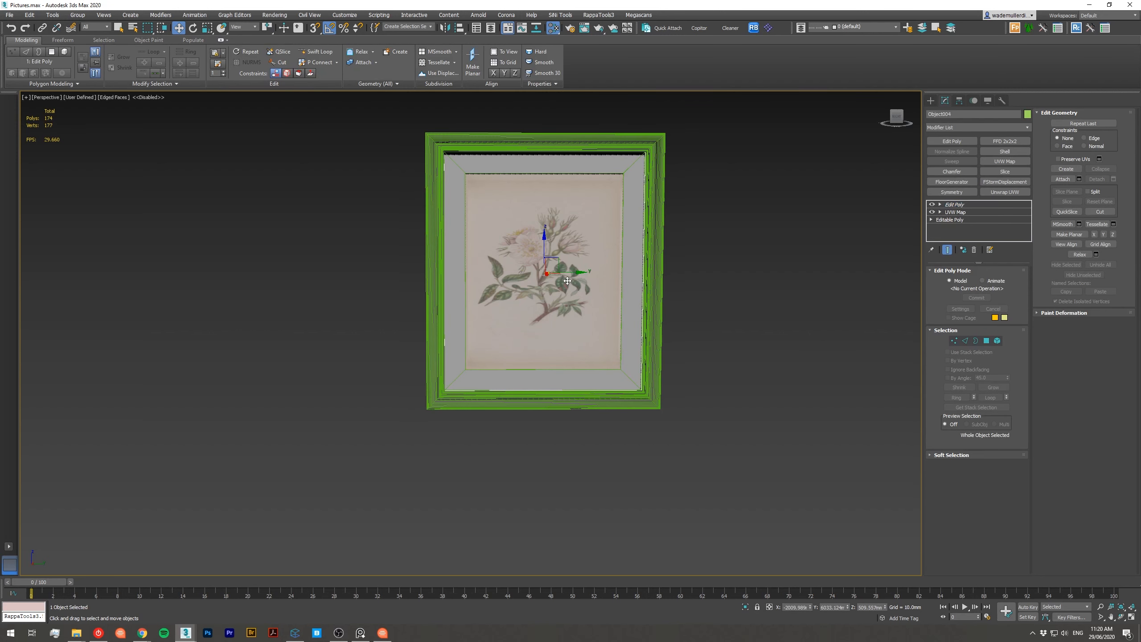
pyautogui.click(966, 215)
pyautogui.moveTo(966, 217); pyautogui.dragTo(967, 204)
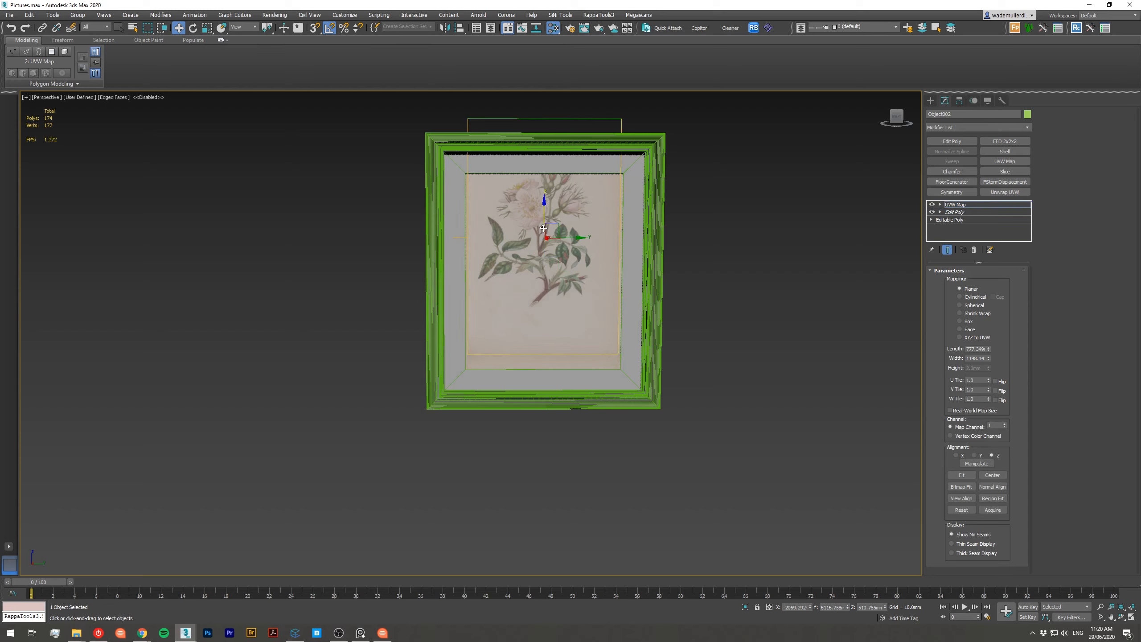
pyautogui.moveTo(541, 213); pyautogui.dragTo(540, 251)
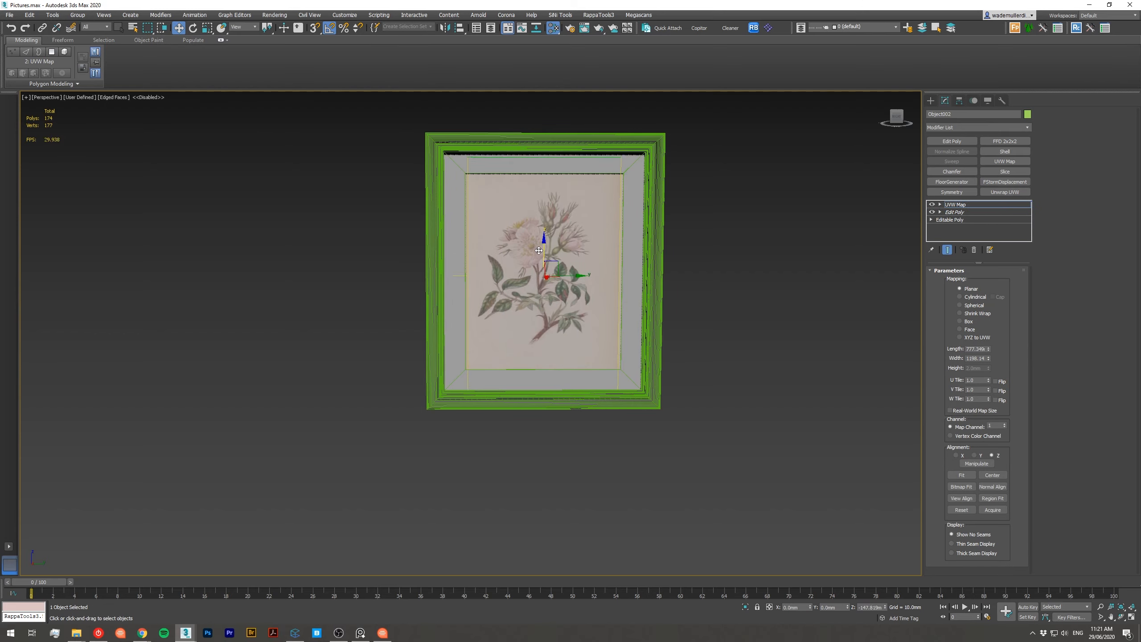
pyautogui.click(756, 275)
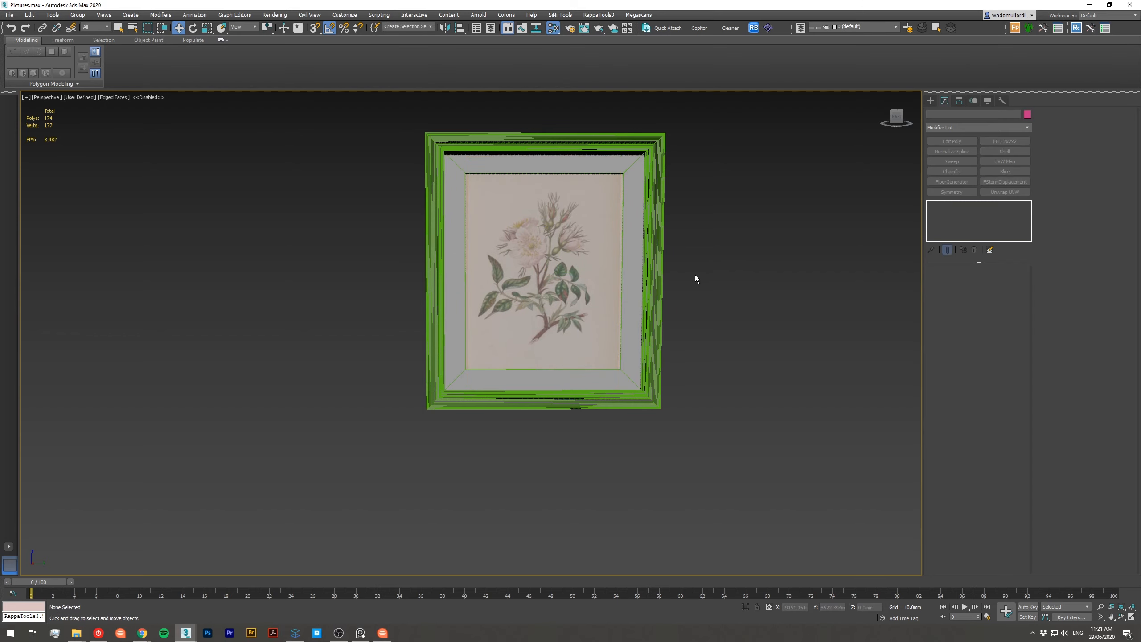
# Render the framed picture from an angled shaded view with FStorm RT, and move the render window clear of the work area
pyautogui.keyDown('alt'); pyautogui.moveTo(696, 274); pyautogui.dragTo(687, 257, button='middle'); pyautogui.keyUp('alt')
pyautogui.press('z')
pyautogui.keyDown('alt'); pyautogui.moveTo(660, 297); pyautogui.dragTo(664, 296, button='middle'); pyautogui.keyUp('alt')
pyautogui.press('F3')
pyautogui.press('F3')
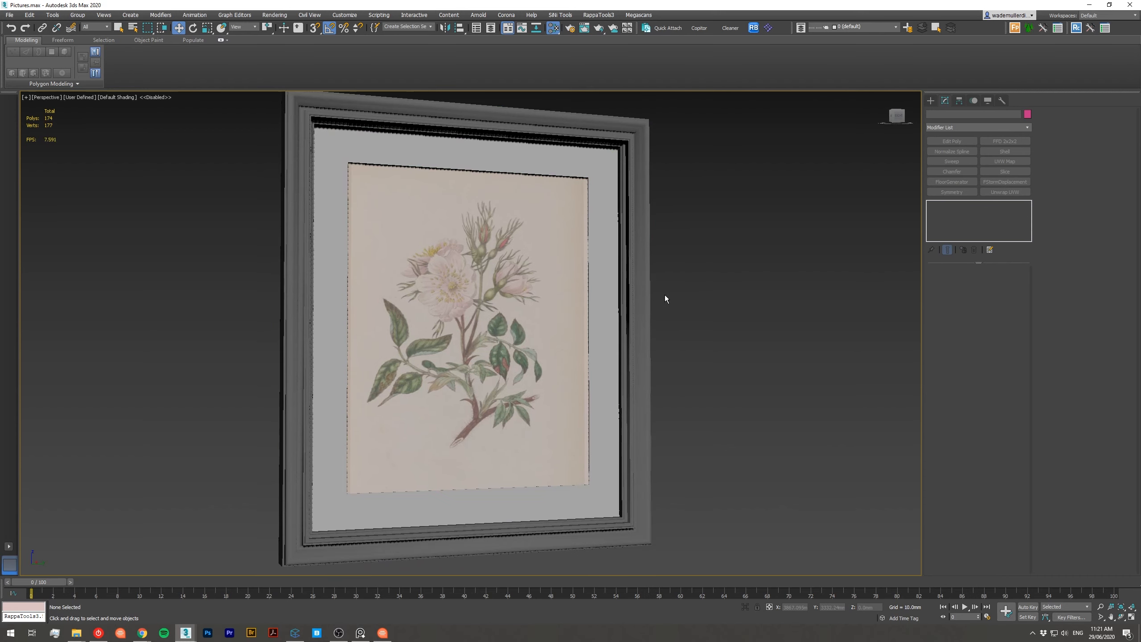
pyautogui.keyDown('ctrl'); pyautogui.keyDown('alt'); pyautogui.moveTo(661, 299); pyautogui.dragTo(652, 308, button='middle'); pyautogui.keyUp('alt'); pyautogui.keyUp('ctrl')
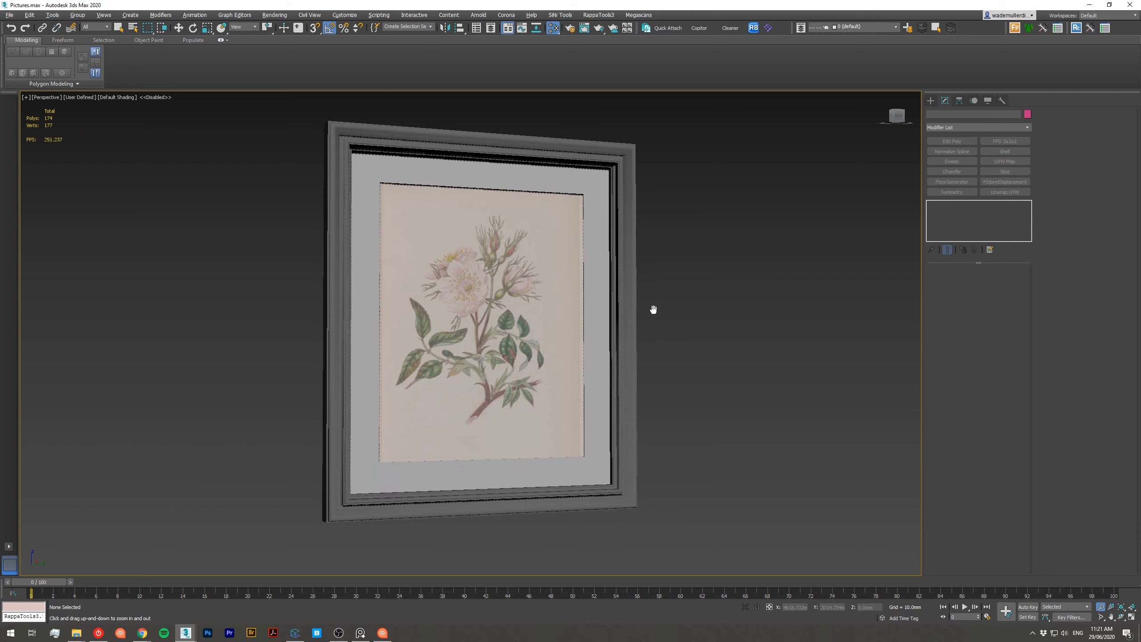
pyautogui.rightClick(724, 274)
pyautogui.click(734, 282)
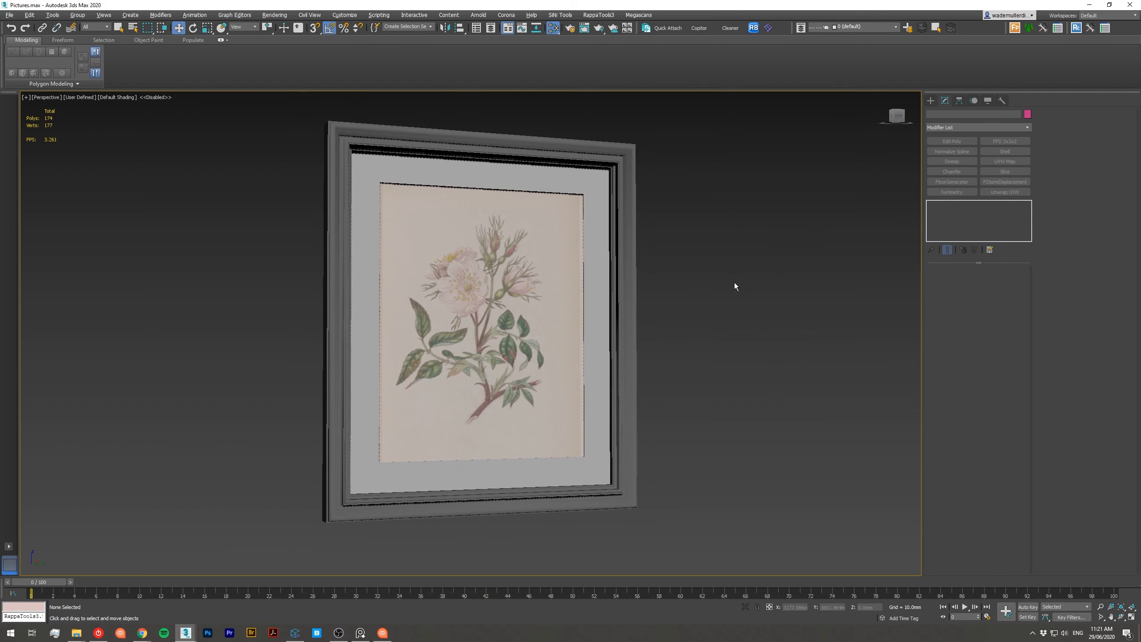
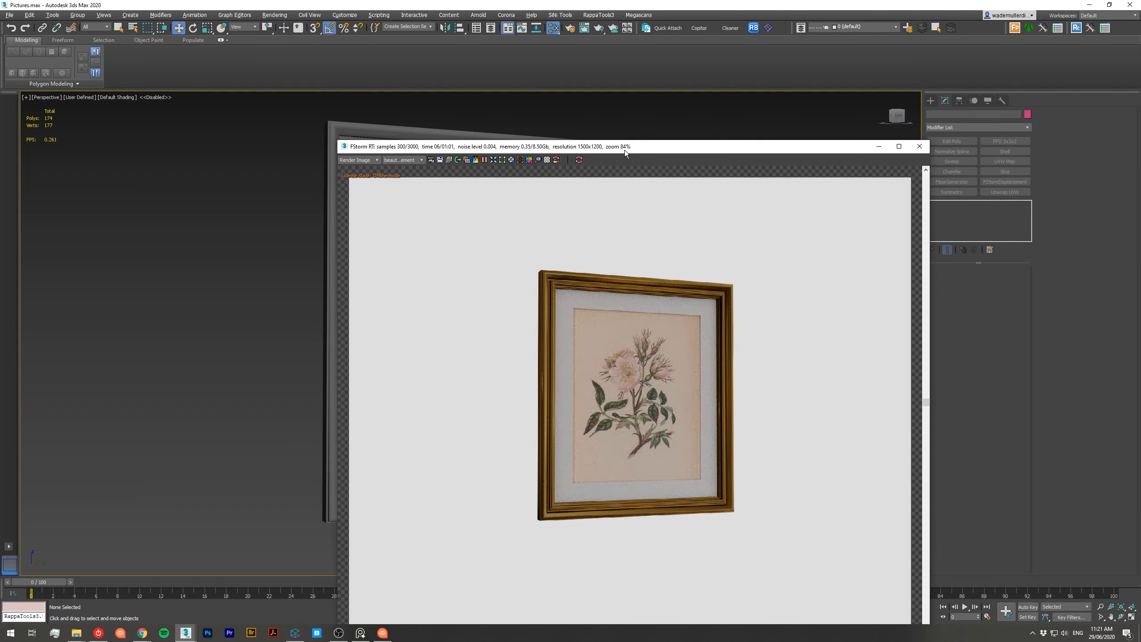
pyautogui.moveTo(624, 150); pyautogui.dragTo(287, 90)
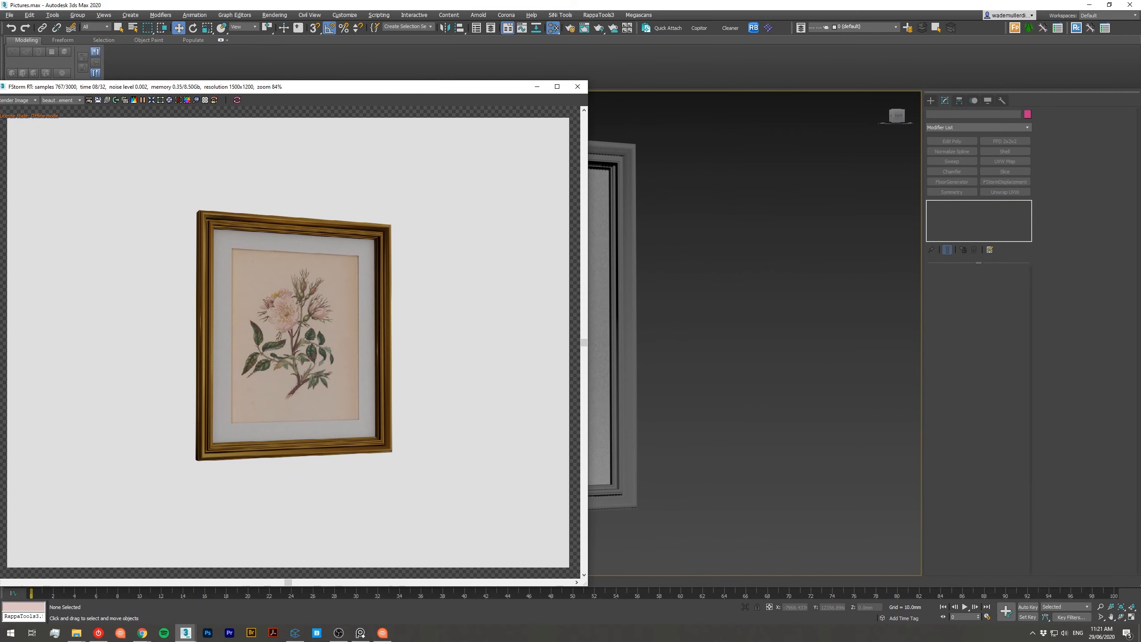
# Insert an FStormColorCorrection map between the print bitmap and kartina_13's diffuse input, and set its saturation to 0.8
pyautogui.press('m')
pyautogui.moveTo(835, 294); pyautogui.dragTo(834, 294, button='middle')
pyautogui.scroll(-3, 597, 405)
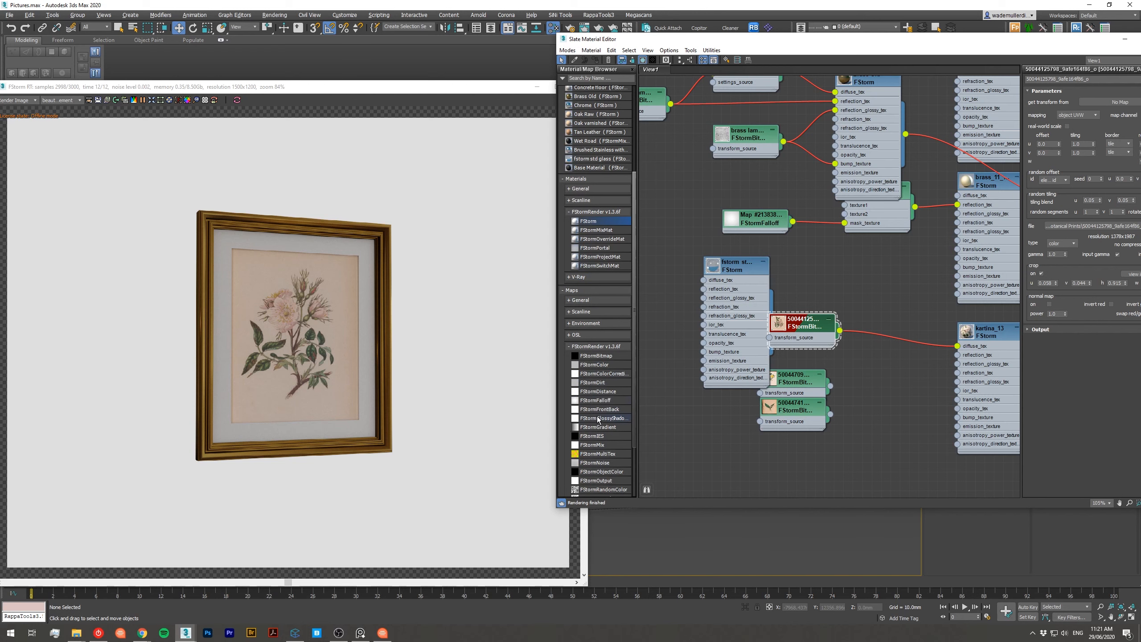
pyautogui.moveTo(603, 374); pyautogui.dragTo(886, 335)
pyautogui.click(888, 346)
pyautogui.doubleClick(888, 341)
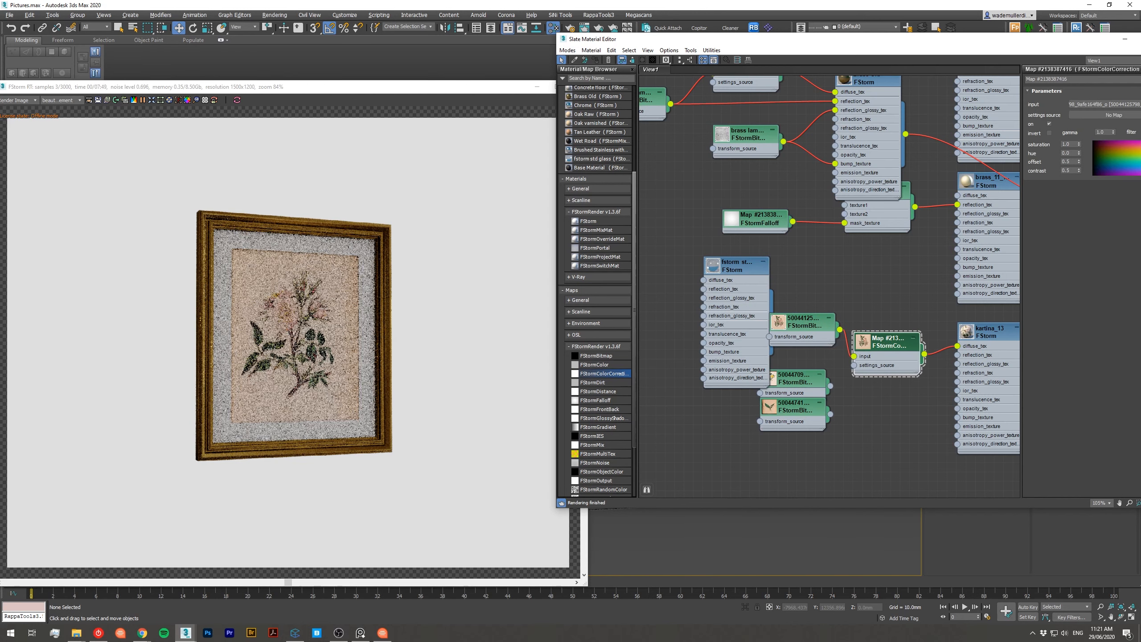
pyautogui.click(1073, 144)
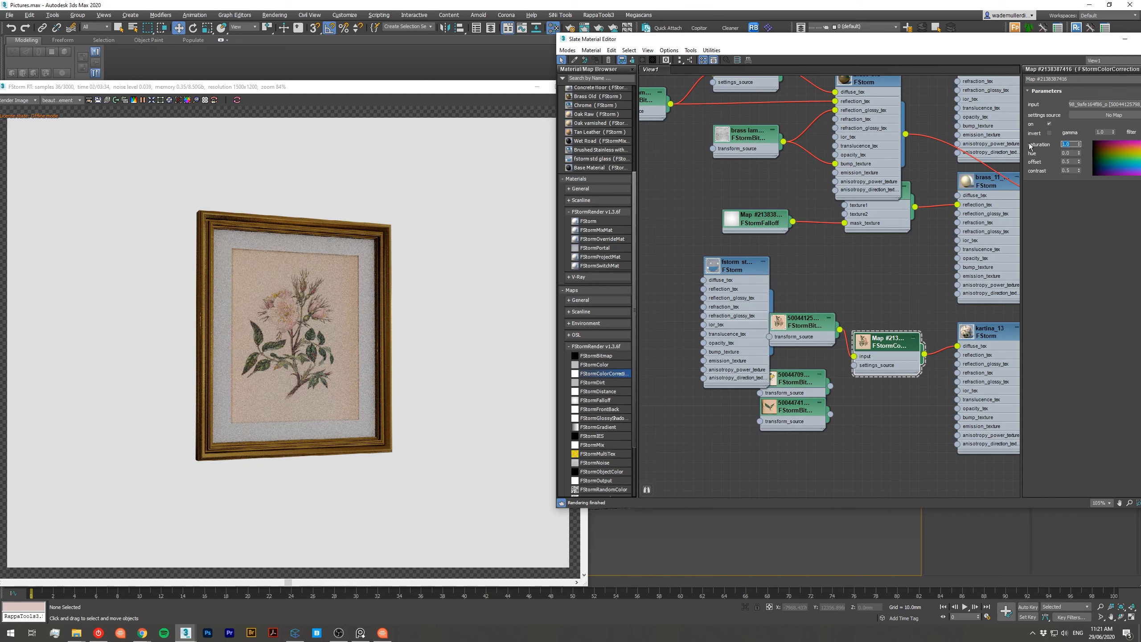
pyautogui.press('Return')
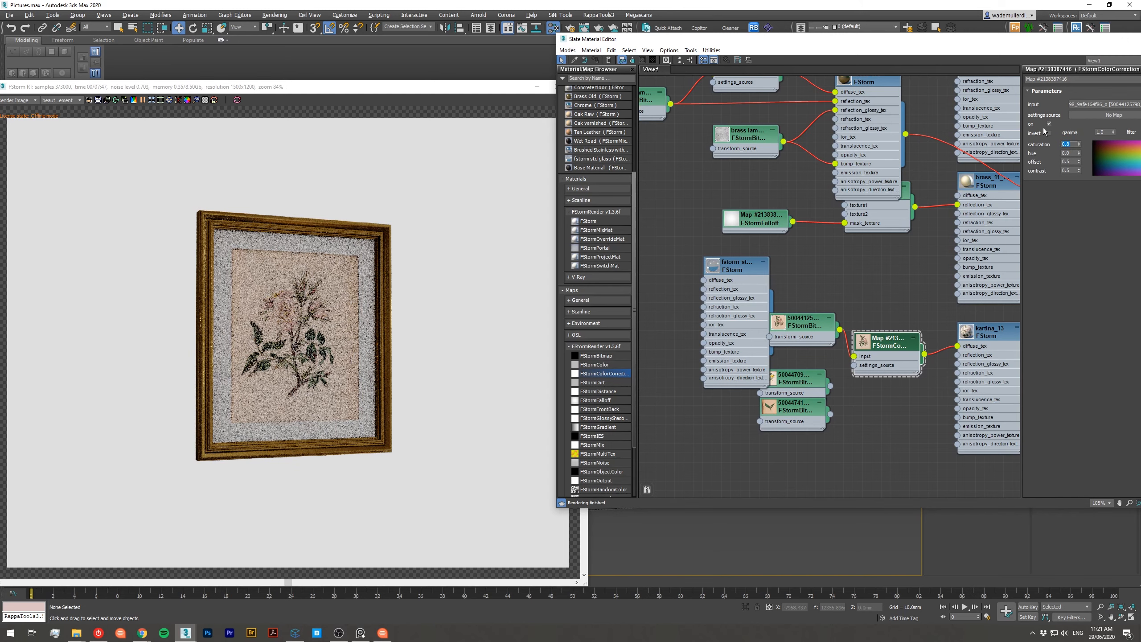
# Examine the botanical print's colours up close in the render, and move the render window off the viewport
pyautogui.click(323, 369)
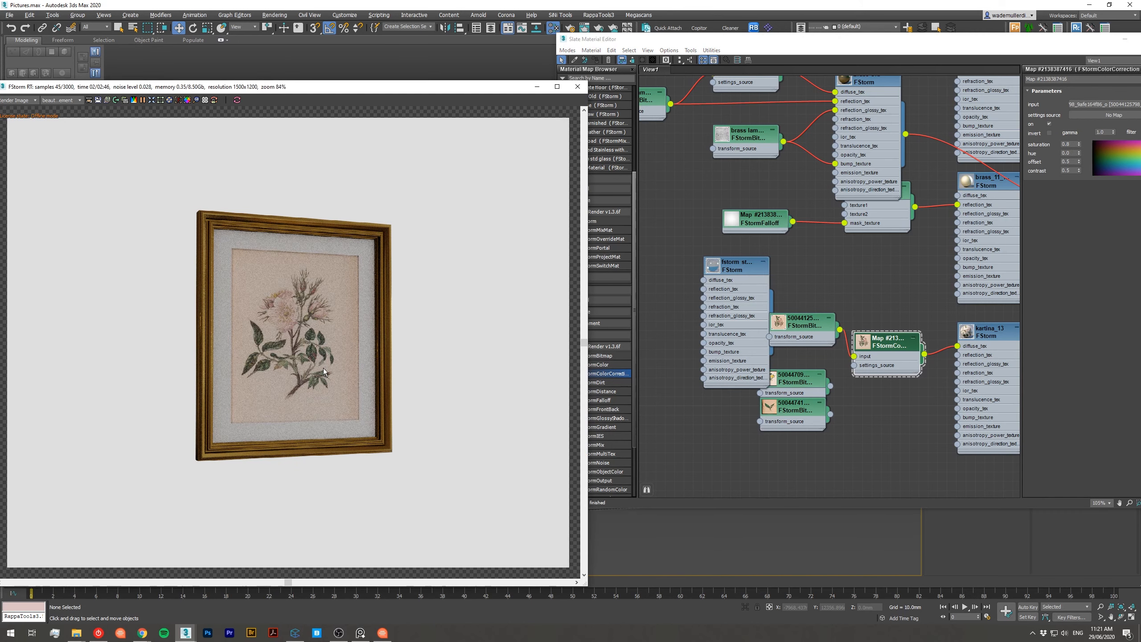
pyautogui.scroll(5, 324, 369)
pyautogui.scroll(-2, 323, 368)
pyautogui.scroll(-1, 323, 368)
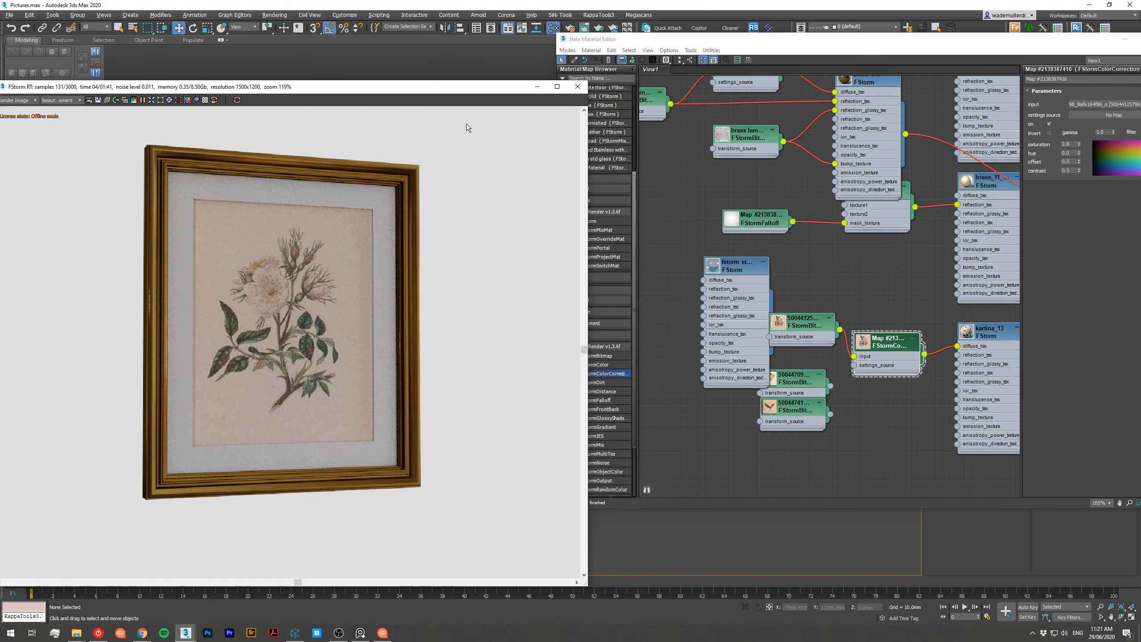
pyautogui.moveTo(484, 90); pyautogui.dragTo(1140, 108)
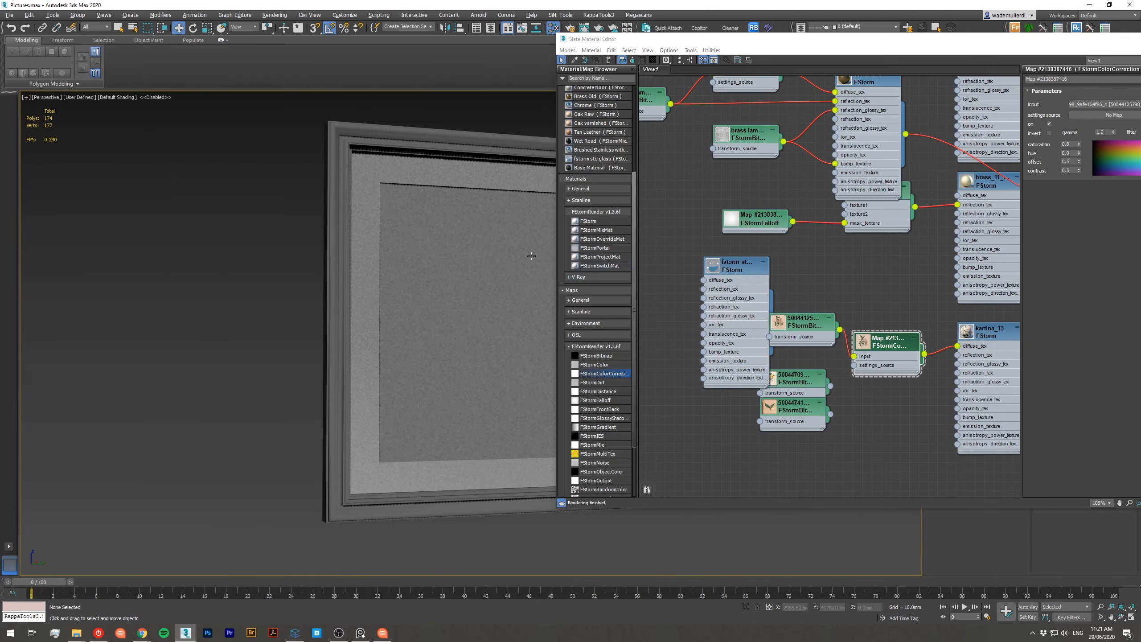
# Close the material editor and select the picture's outer frame
pyautogui.moveTo(476, 265); pyautogui.dragTo(372, 263, button='middle')
pyautogui.scroll(-5, 372, 263)
pyautogui.click(423, 353)
pyautogui.keyDown('alt'); pyautogui.moveTo(423, 353); pyautogui.dragTo(444, 346, button='middle'); pyautogui.keyUp('alt')
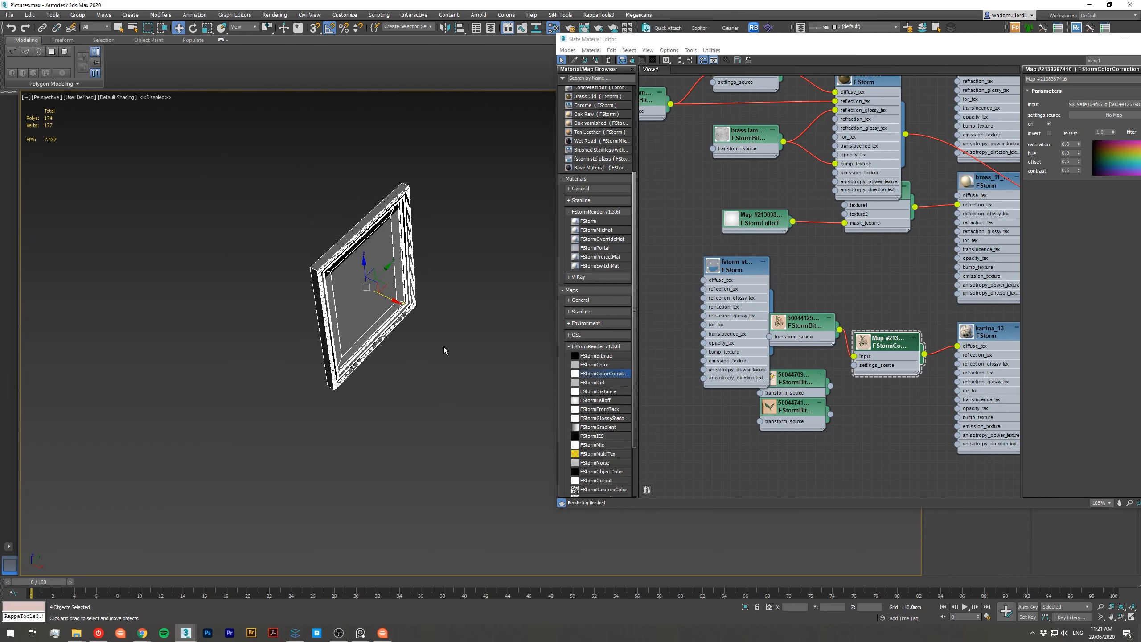
pyautogui.click(444, 346)
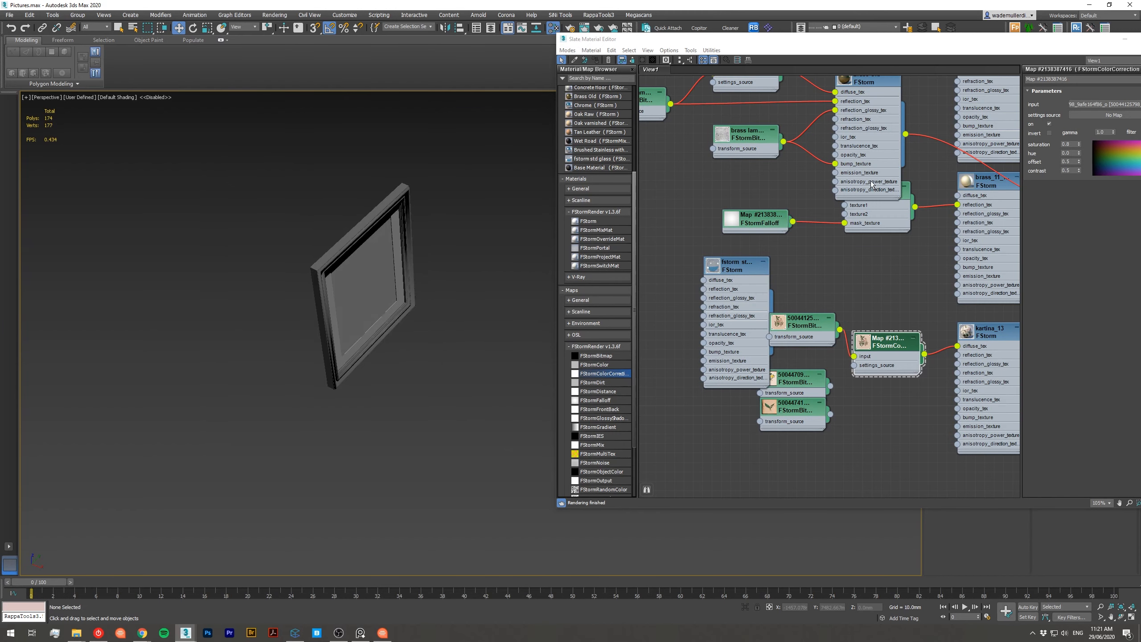
pyautogui.scroll(-5, 783, 256)
pyautogui.press('m')
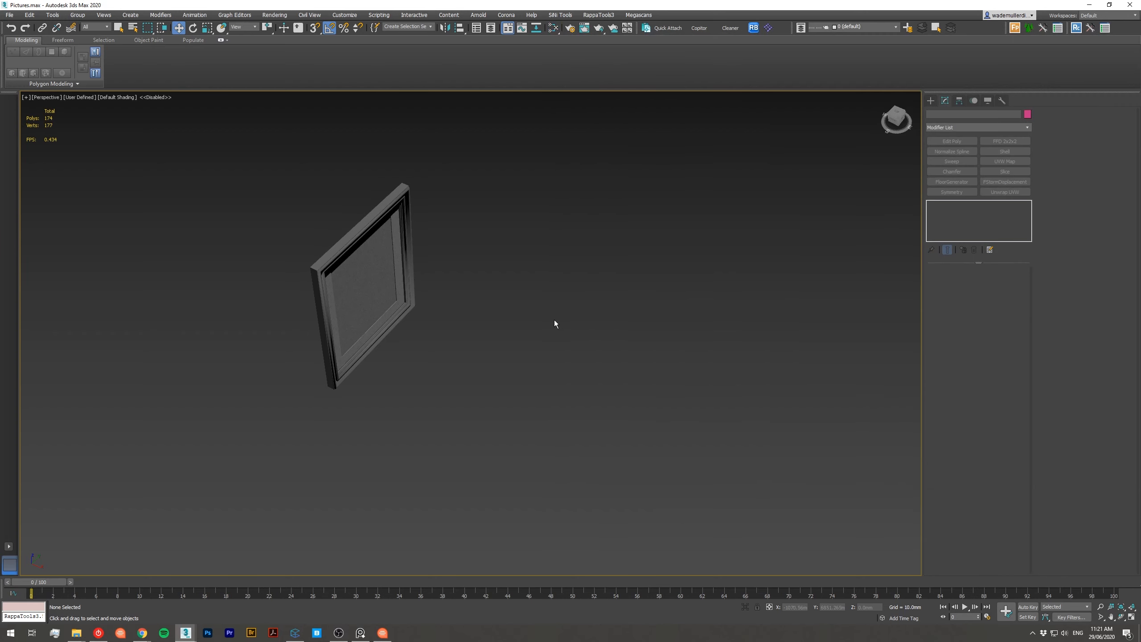
pyautogui.click(328, 382)
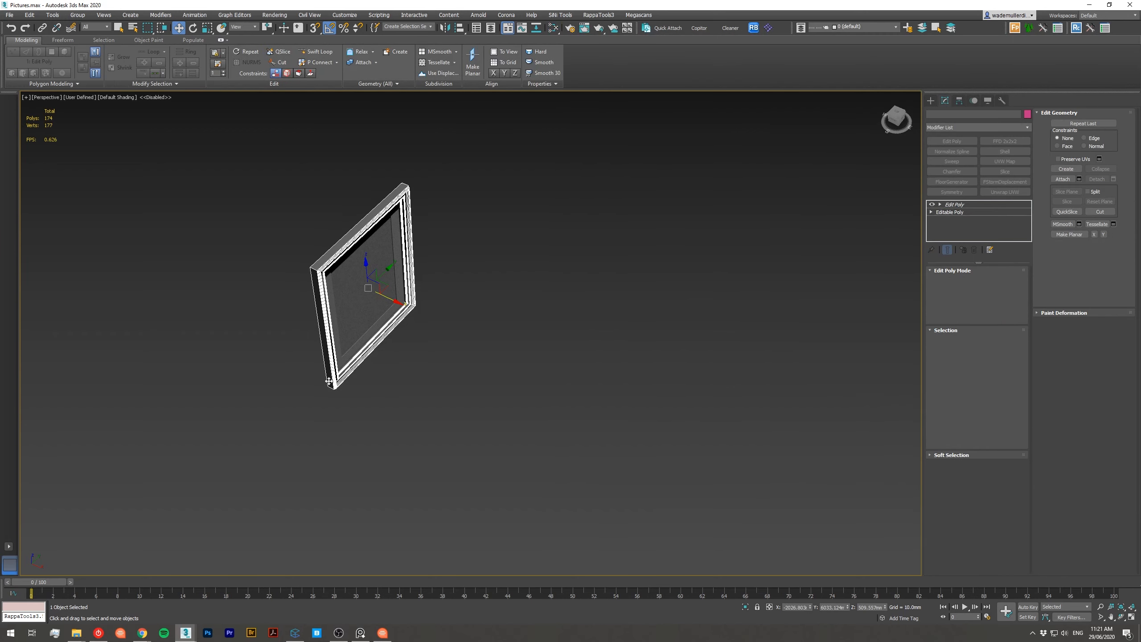
# Convert all the parts of the picture frame to Editable Poly
pyautogui.hotkey('ctrl', 'a')
pyautogui.rightClick(328, 379)
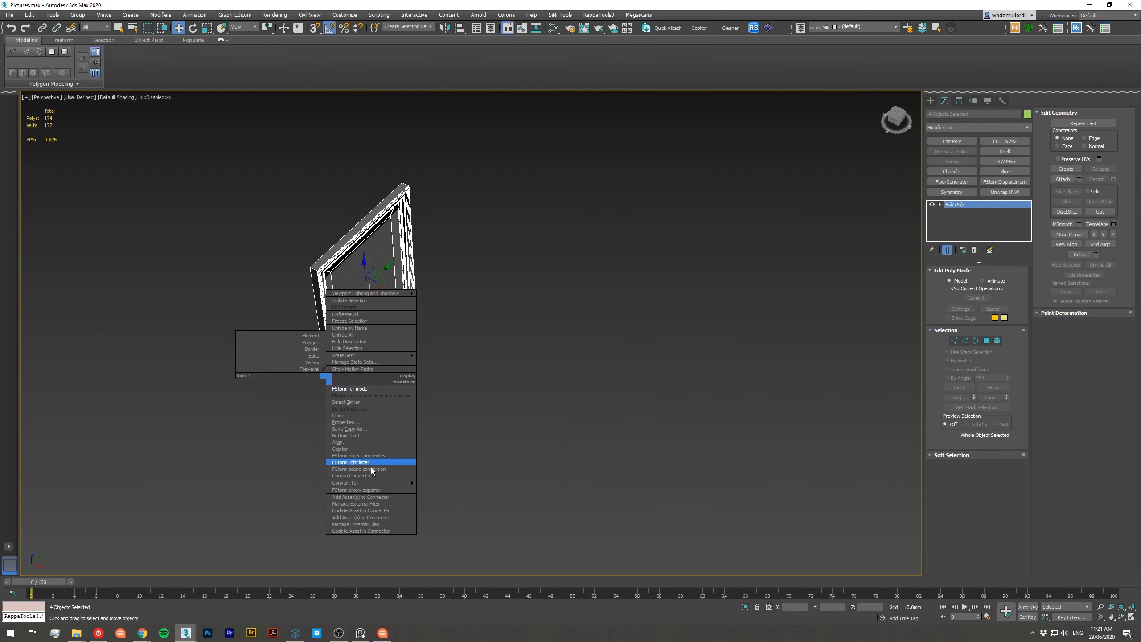
pyautogui.moveTo(368, 482)
pyautogui.click(434, 491)
pyautogui.click(459, 476)
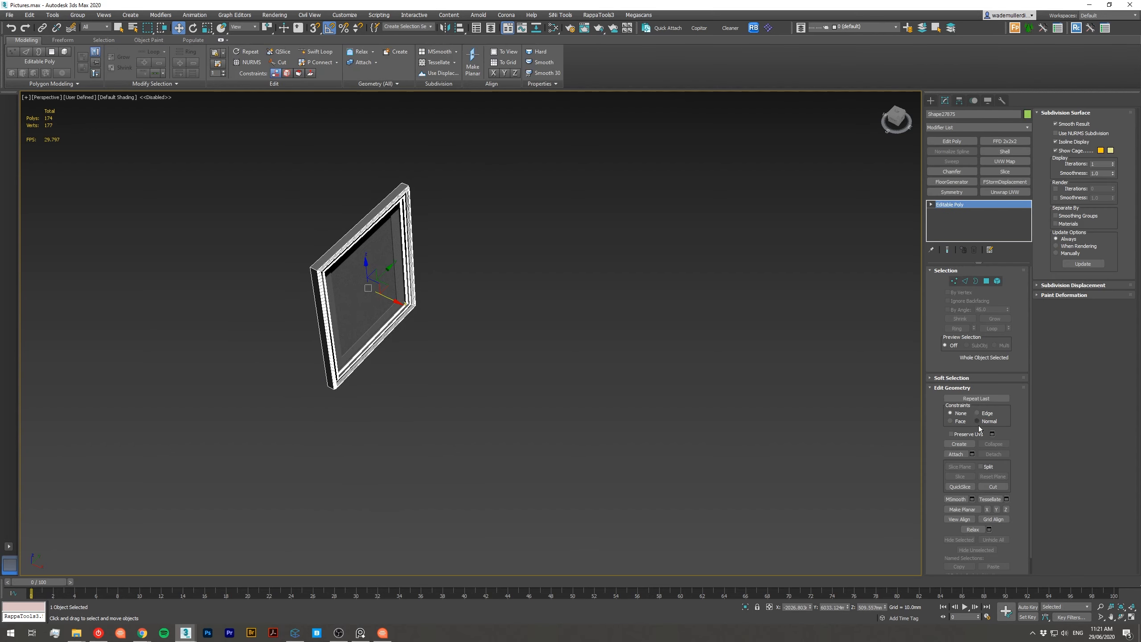
# Attach all the other frame parts to the selected one with Match Material IDs to Material and Condense Material and IDs
pyautogui.click(972, 453)
pyautogui.hotkey('ctrl', 'a')
pyautogui.press('Return')
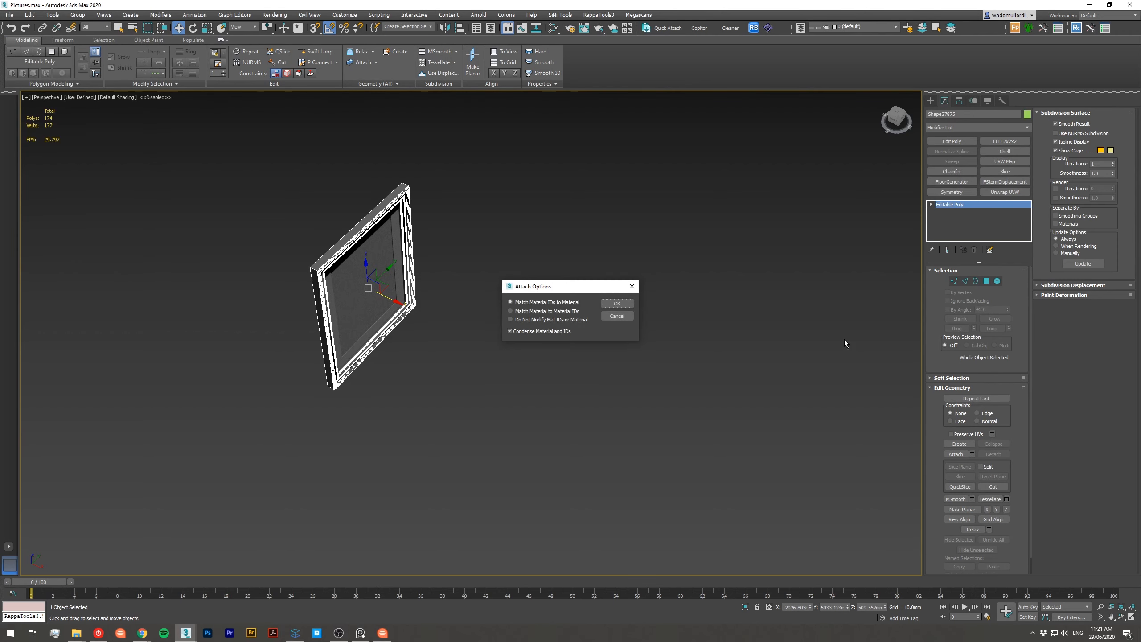
pyautogui.click(626, 304)
# Rotate the combined picture frame about its vertical axis
pyautogui.moveTo(471, 284); pyautogui.dragTo(560, 309, button='middle')
pyautogui.scroll(4, 514, 273)
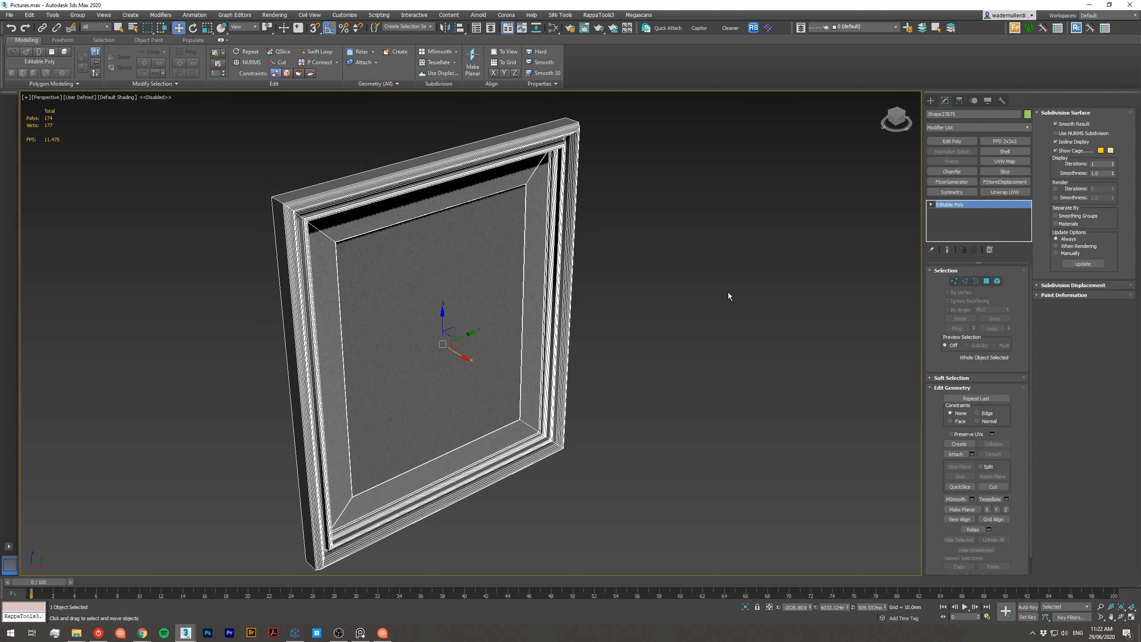
pyautogui.click(707, 408)
pyautogui.click(549, 425)
pyautogui.press('e')
pyautogui.moveTo(447, 322); pyautogui.dragTo(418, 346)
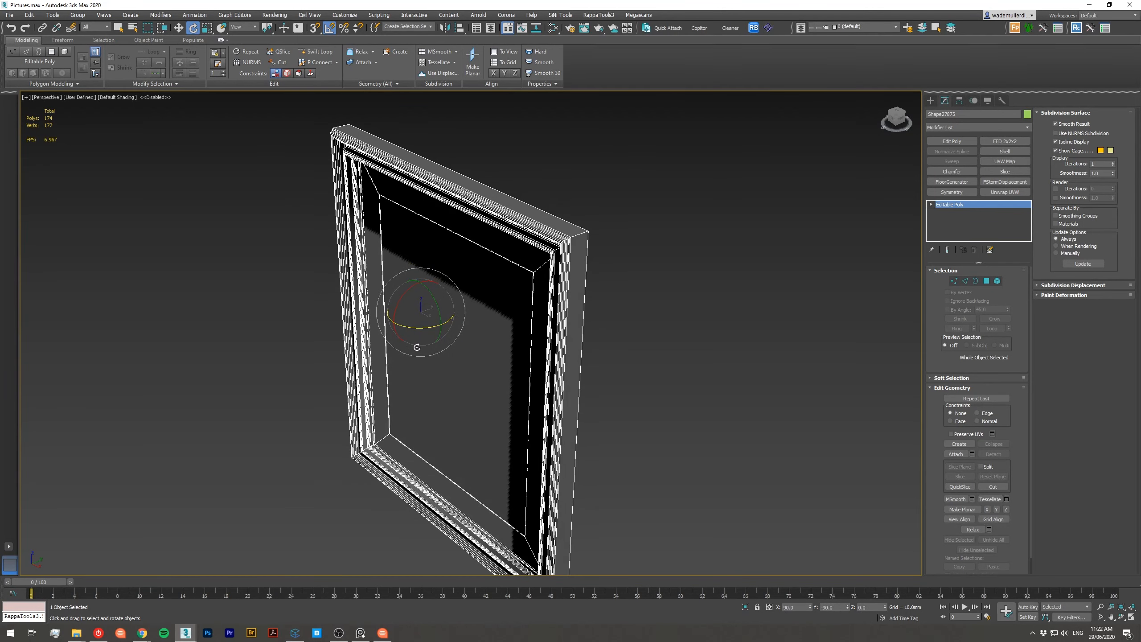
pyautogui.scroll(-1, 417, 346)
pyautogui.moveTo(417, 347); pyautogui.dragTo(463, 306, button='middle')
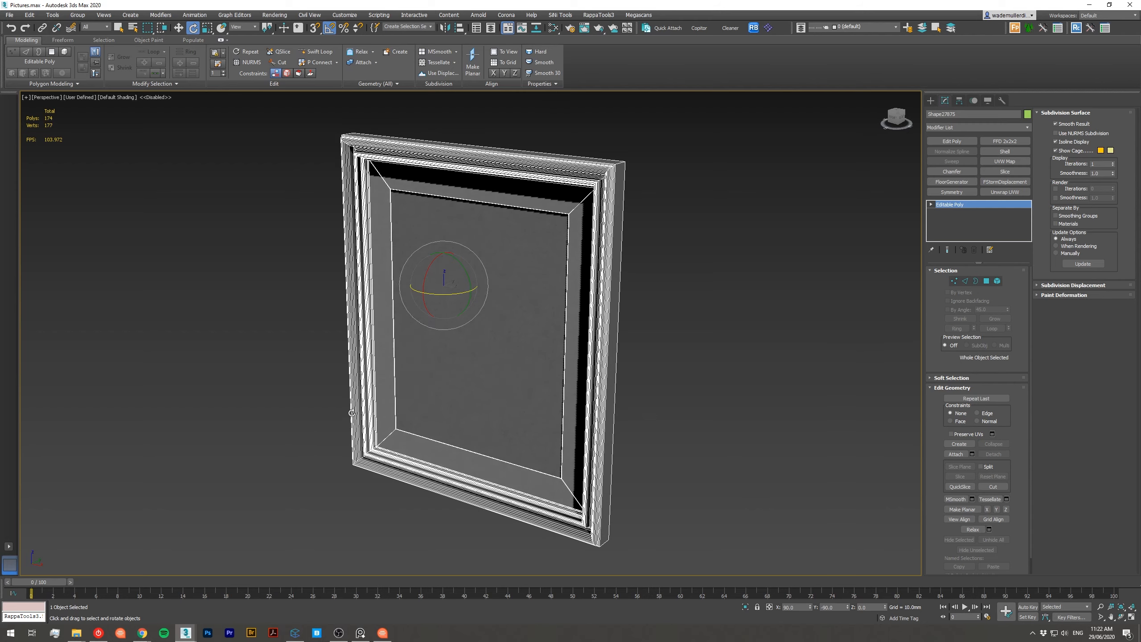
pyautogui.moveTo(445, 294); pyautogui.dragTo(523, 311)
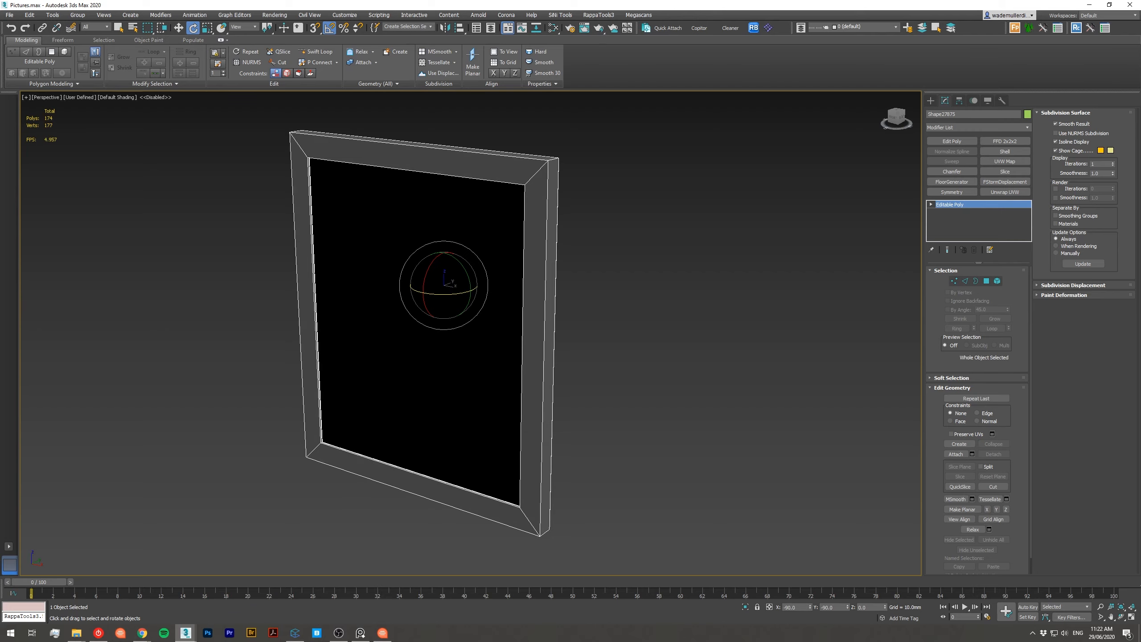
# Examine the gold frame's lower corner and mouldings in the FStorm interactive render, and close the render window
pyautogui.moveTo(1140, 82); pyautogui.dragTo(1098, 83)
pyautogui.keyDown('alt'); pyautogui.moveTo(483, 263); pyautogui.dragTo(400, 277, button='middle'); pyautogui.keyUp('alt')
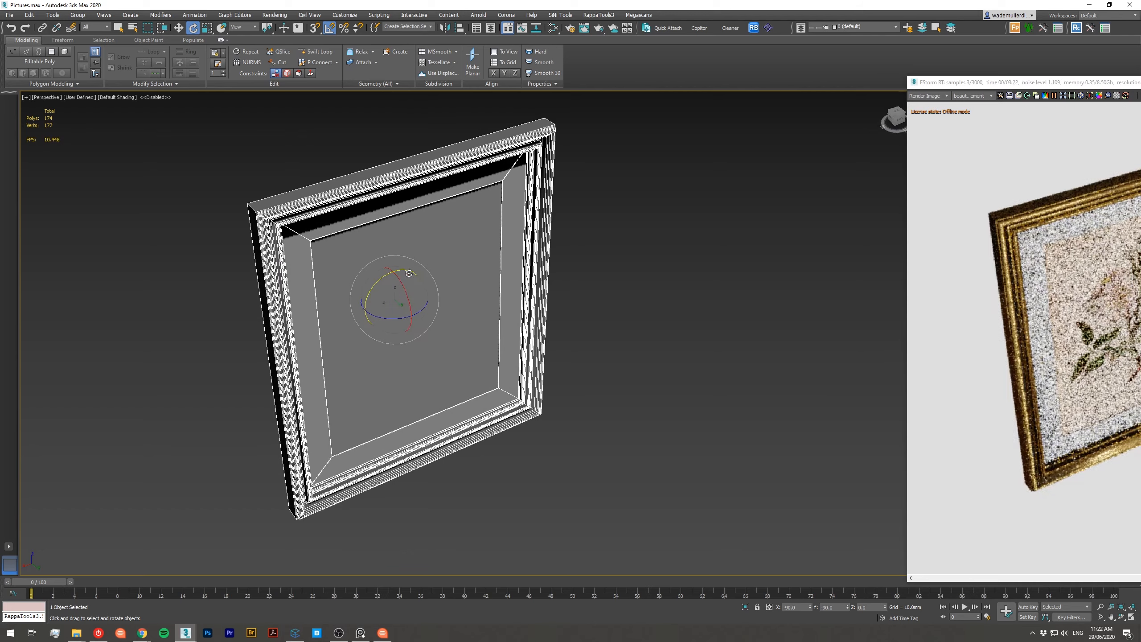
pyautogui.moveTo(955, 92); pyautogui.dragTo(564, 78)
pyautogui.keyDown('alt'); pyautogui.moveTo(356, 376); pyautogui.dragTo(370, 348, button='middle'); pyautogui.keyUp('alt')
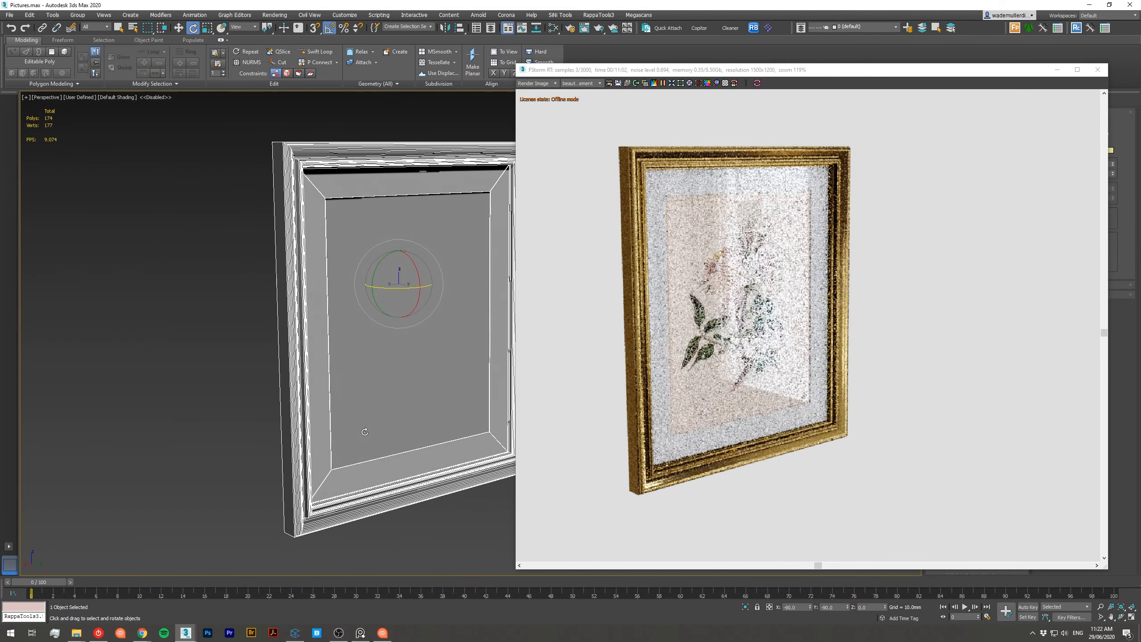
pyautogui.scroll(8, 281, 539)
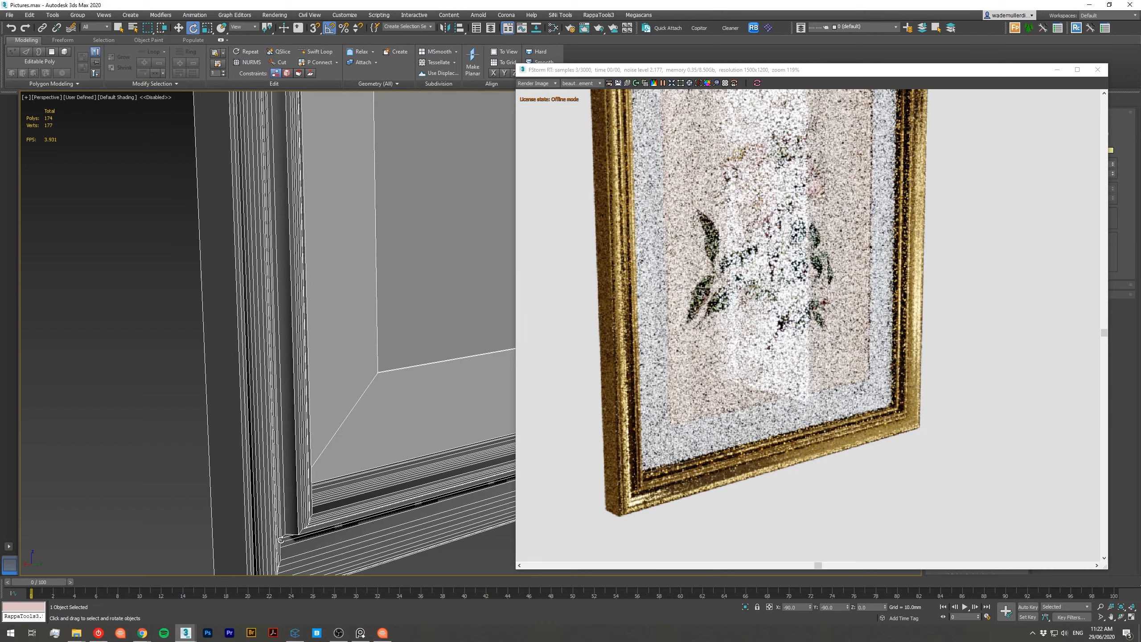
pyautogui.moveTo(281, 539); pyautogui.dragTo(284, 472, button='middle')
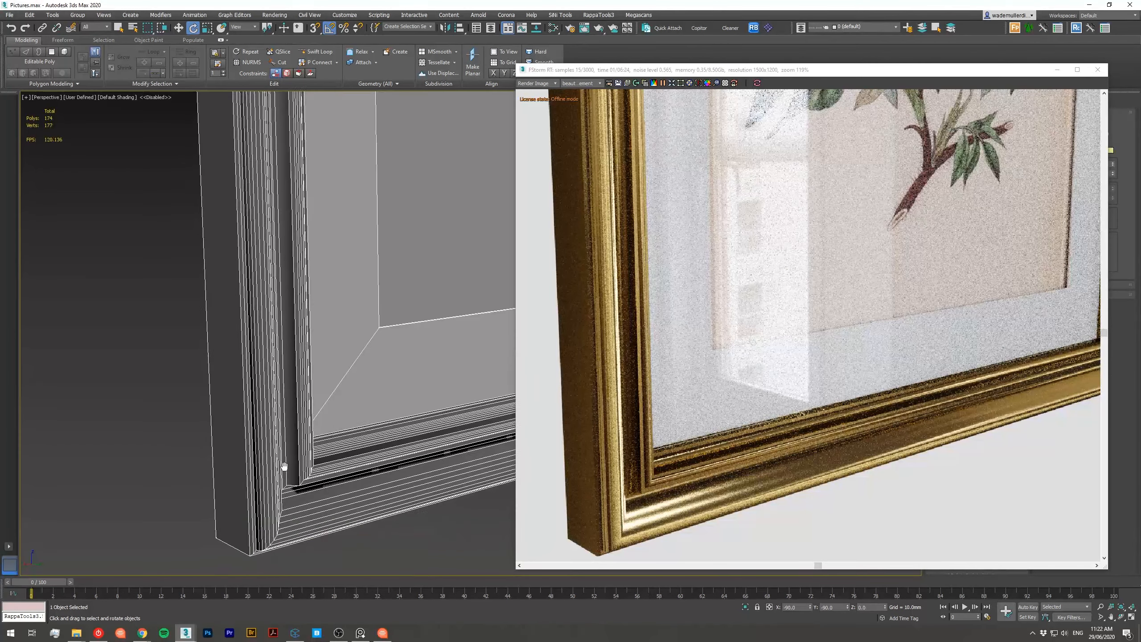
pyautogui.scroll(3, 295, 513)
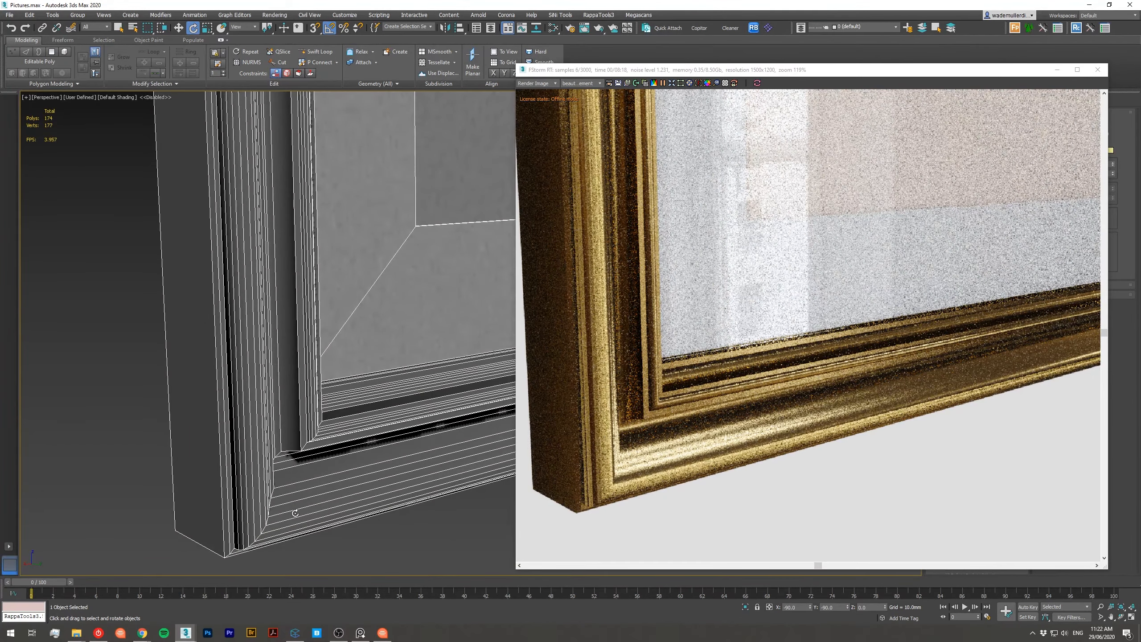
pyautogui.click(1098, 70)
# Clone the frame sideways as instances to form an evenly spaced row of three
pyautogui.scroll(-10, 295, 513)
pyautogui.hotkey('shift', 'f')
pyautogui.press('w')
pyautogui.keyDown('shift'); pyautogui.moveTo(390, 306); pyautogui.dragTo(555, 305); pyautogui.keyUp('shift')
pyautogui.click(546, 299)
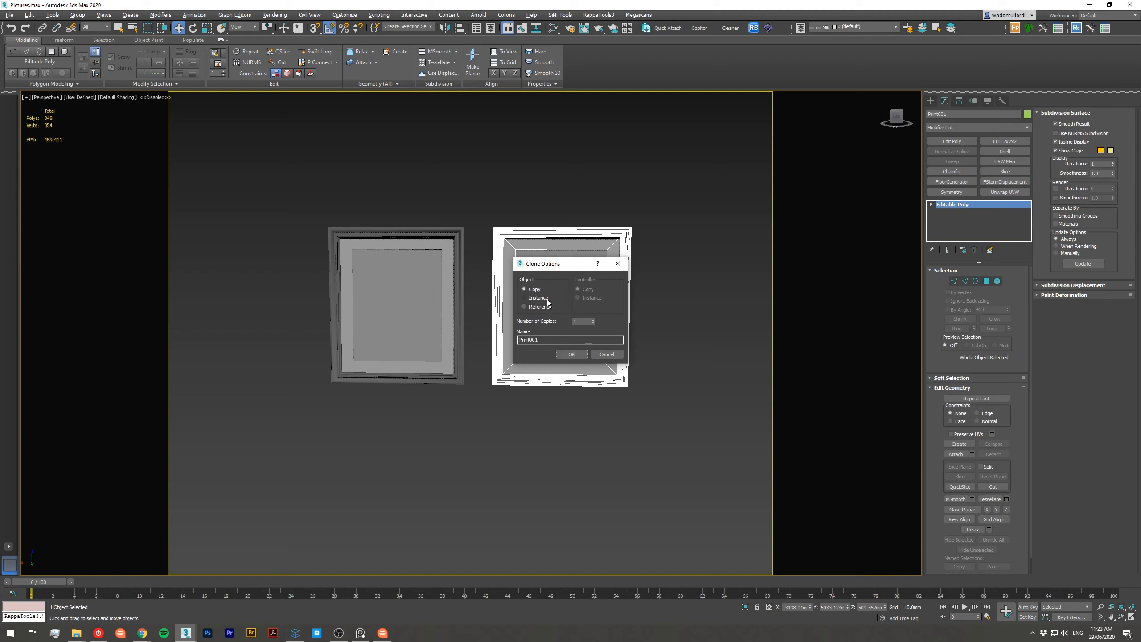
pyautogui.click(574, 355)
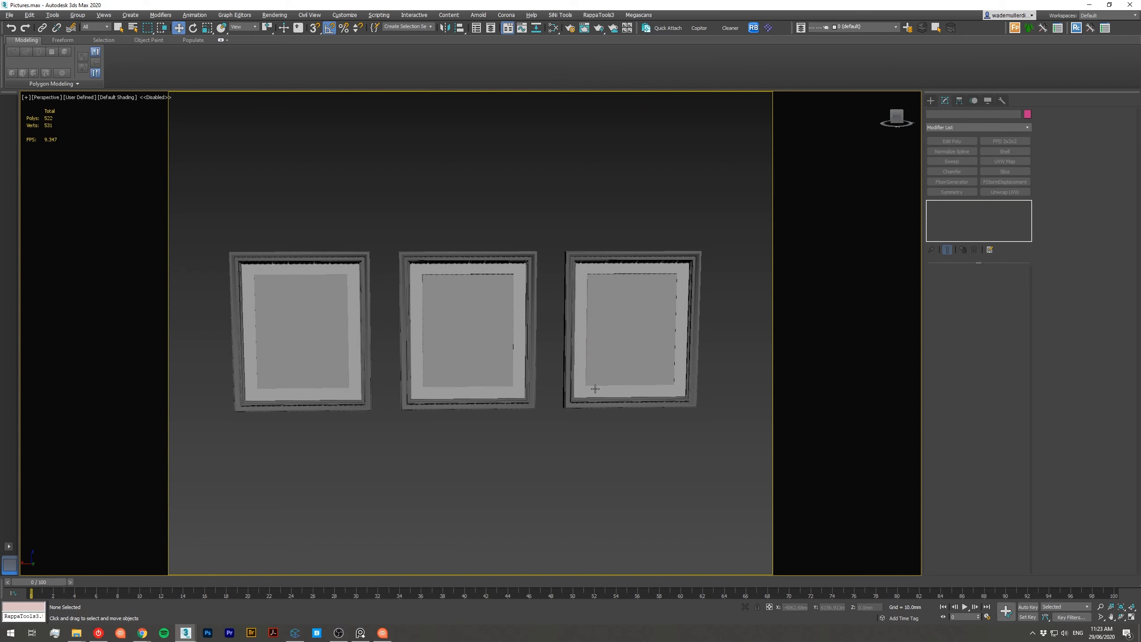
# Clear the Slate Material Editor's node view and load the material sampled from the middle frame
pyautogui.press('m')
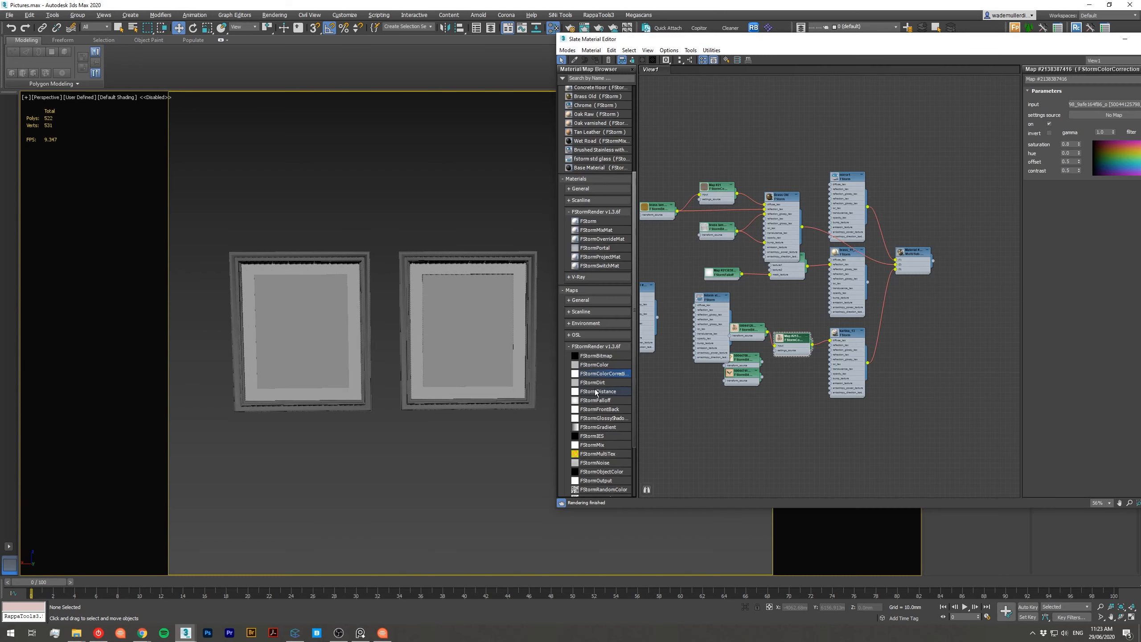
pyautogui.scroll(-3, 686, 159)
pyautogui.moveTo(686, 160); pyautogui.dragTo(938, 445)
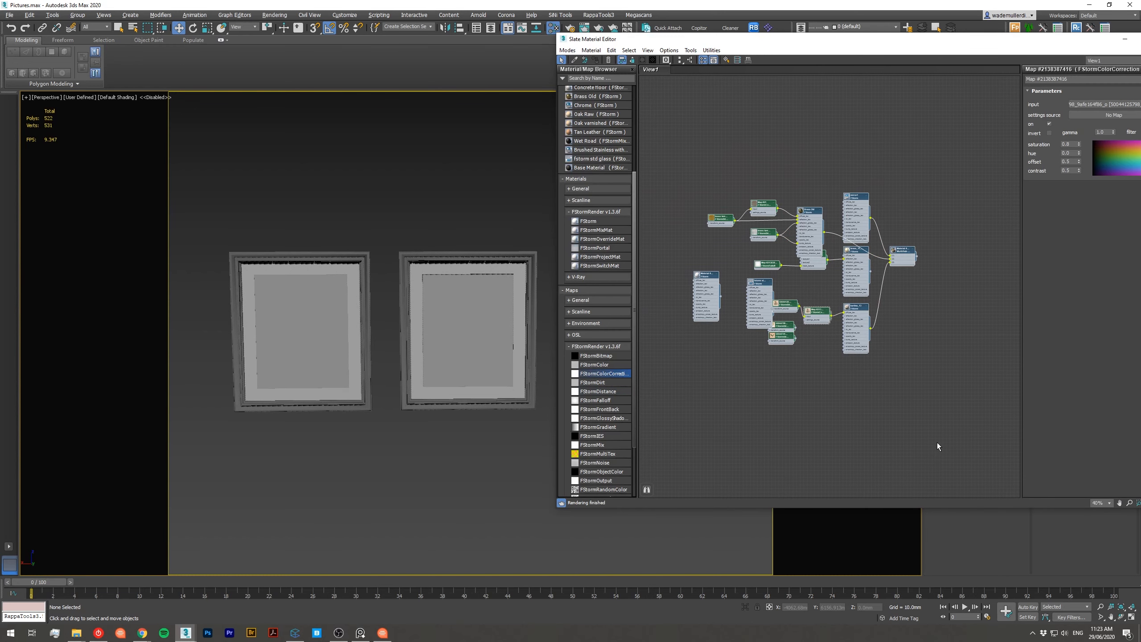
pyautogui.press('Delete')
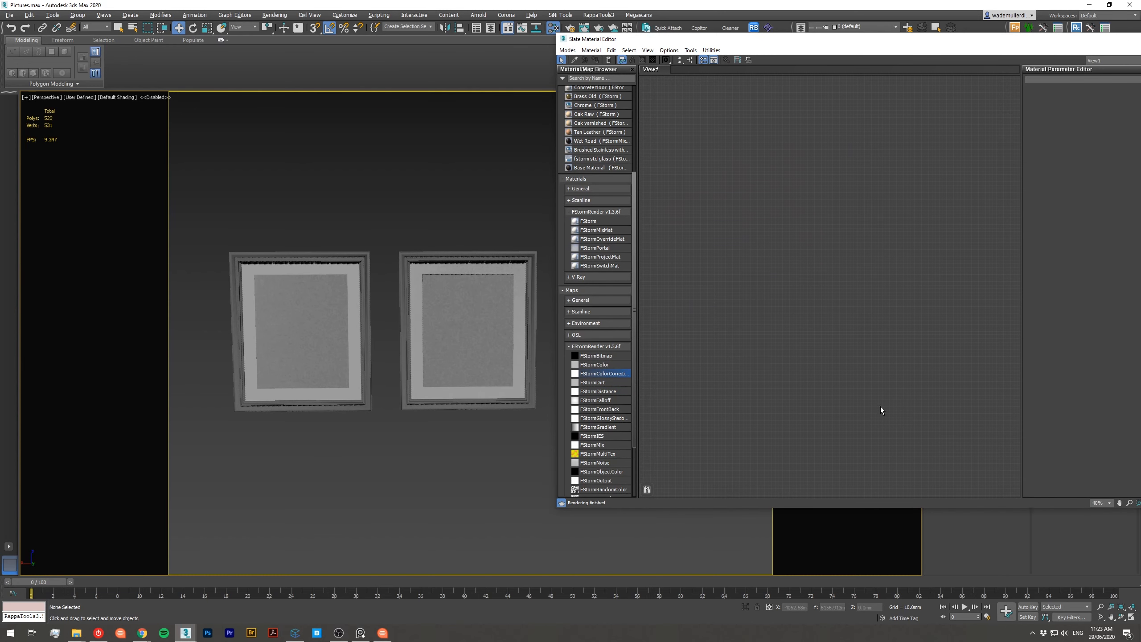
pyautogui.click(574, 60)
pyautogui.click(463, 300)
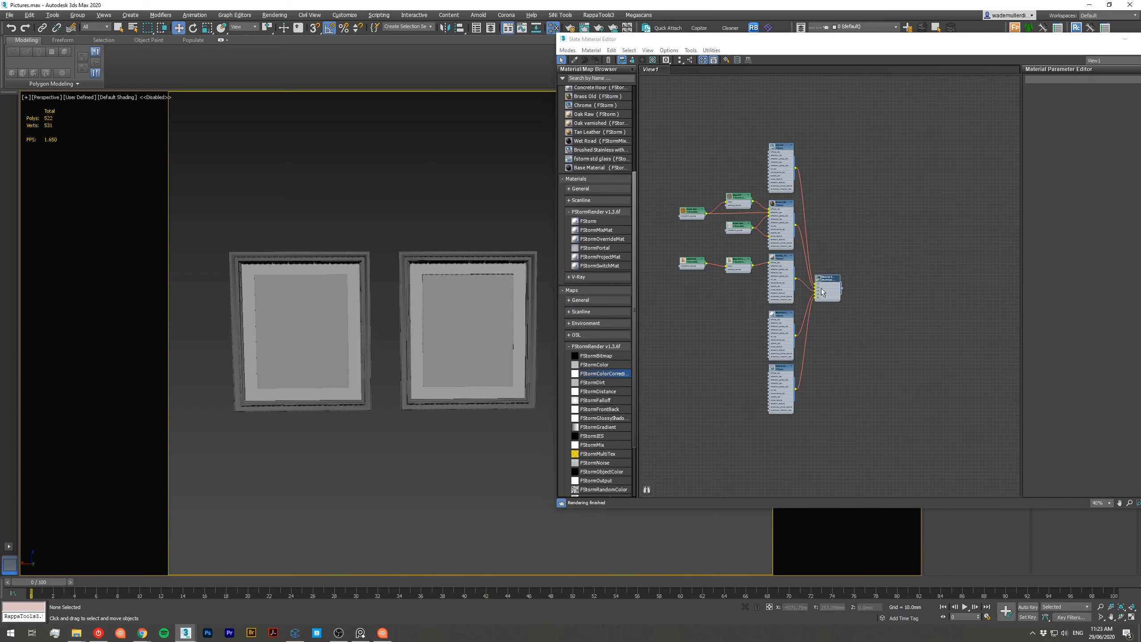
# Show the print's bitmap in the viewport on the kartina_13 material
pyautogui.scroll(4, 832, 297)
pyautogui.scroll(3, 853, 252)
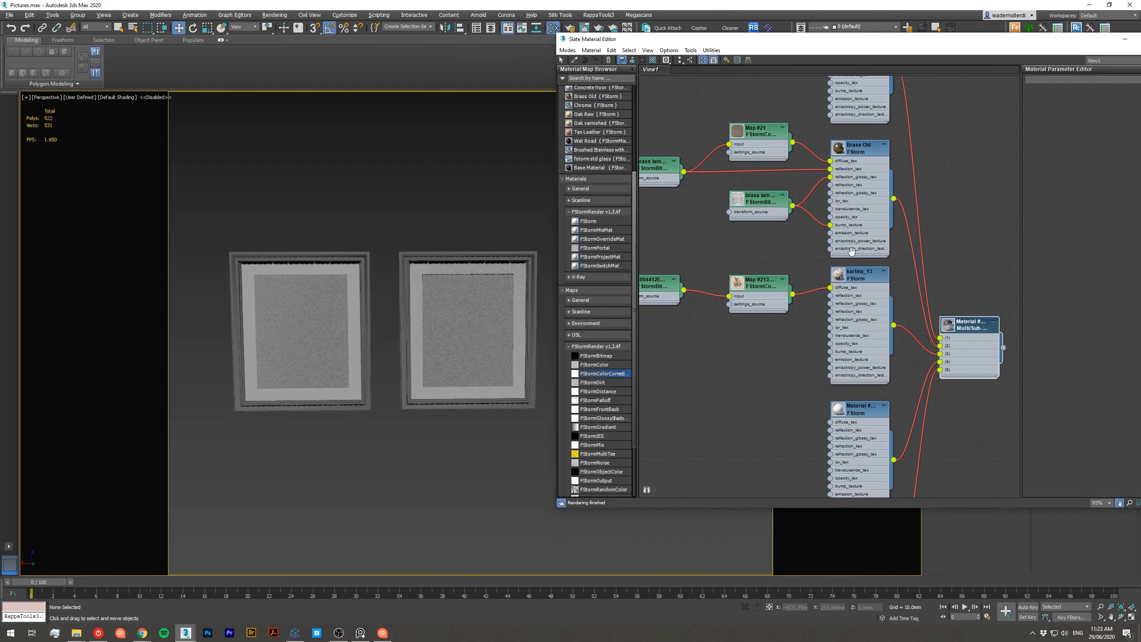
pyautogui.moveTo(716, 295); pyautogui.dragTo(741, 297, button='middle')
pyautogui.doubleClick(694, 318)
pyautogui.click(642, 60)
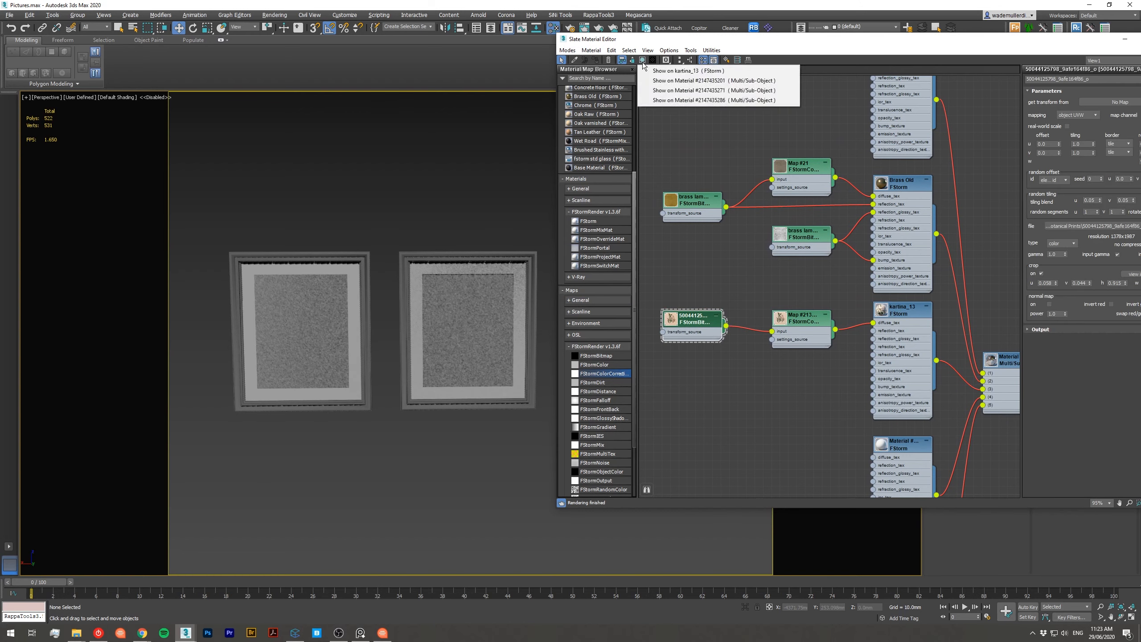
pyautogui.click(687, 70)
# Assign the sub-material of ID 4 to ID 1 in the Multi/Sub-Object material
pyautogui.moveTo(470, 293); pyautogui.dragTo(440, 249, button='middle')
pyautogui.scroll(-3, 412, 259)
pyautogui.scroll(2, 436, 256)
pyautogui.moveTo(929, 378); pyautogui.dragTo(928, 346, button='middle')
pyautogui.scroll(-4, 929, 346)
pyautogui.doubleClick(949, 281)
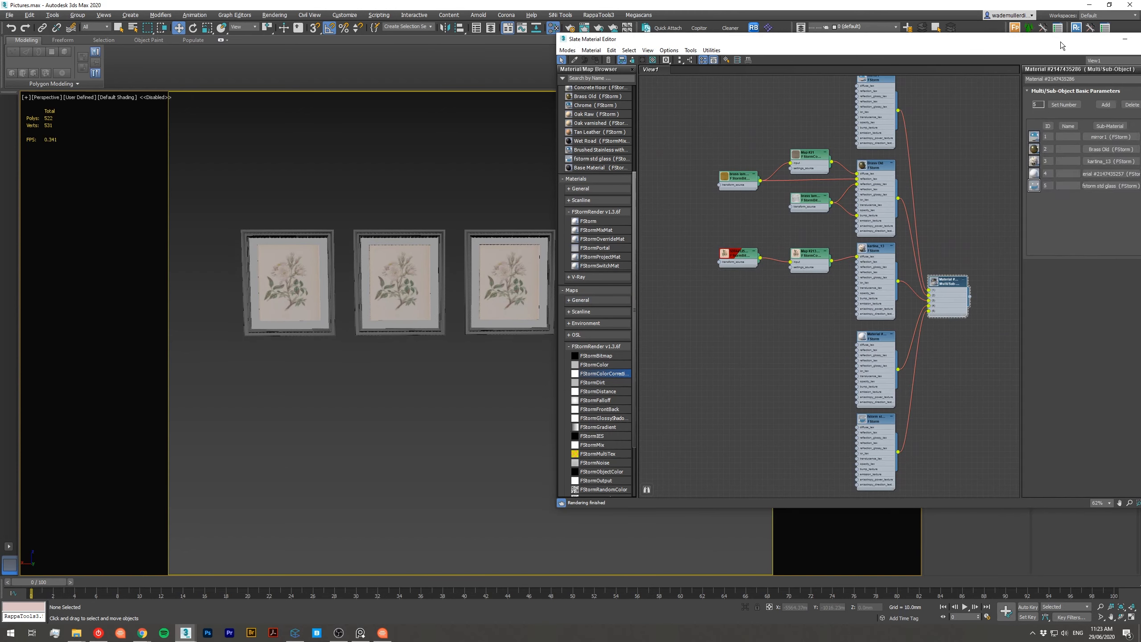
pyautogui.moveTo(1066, 44); pyautogui.dragTo(900, 53)
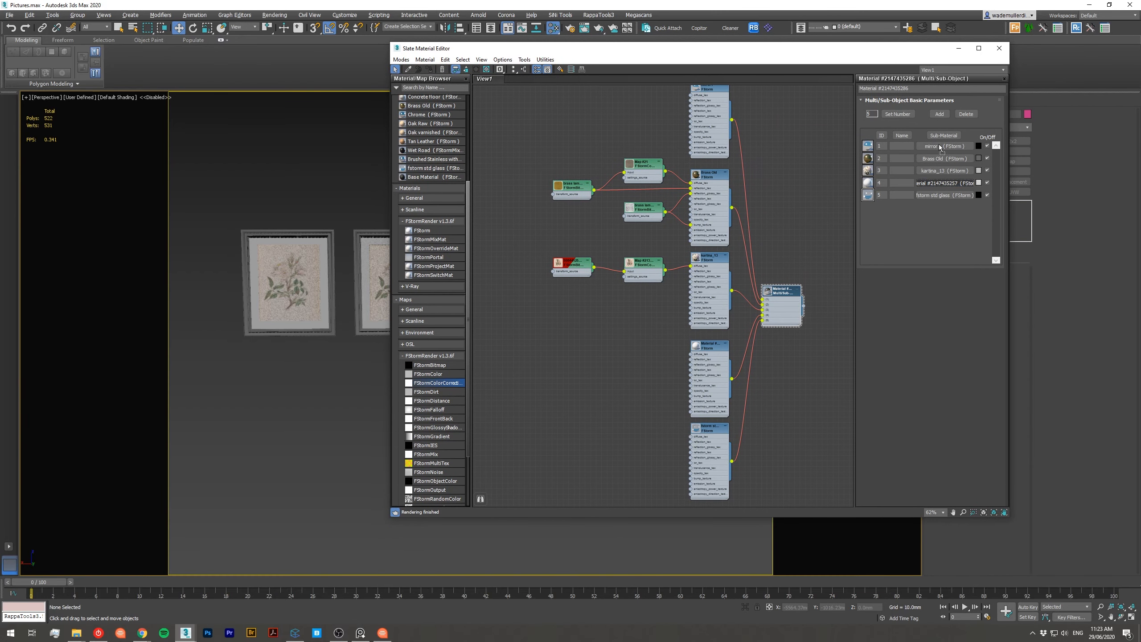
pyautogui.moveTo(939, 147); pyautogui.dragTo(945, 183)
pyautogui.click(682, 311)
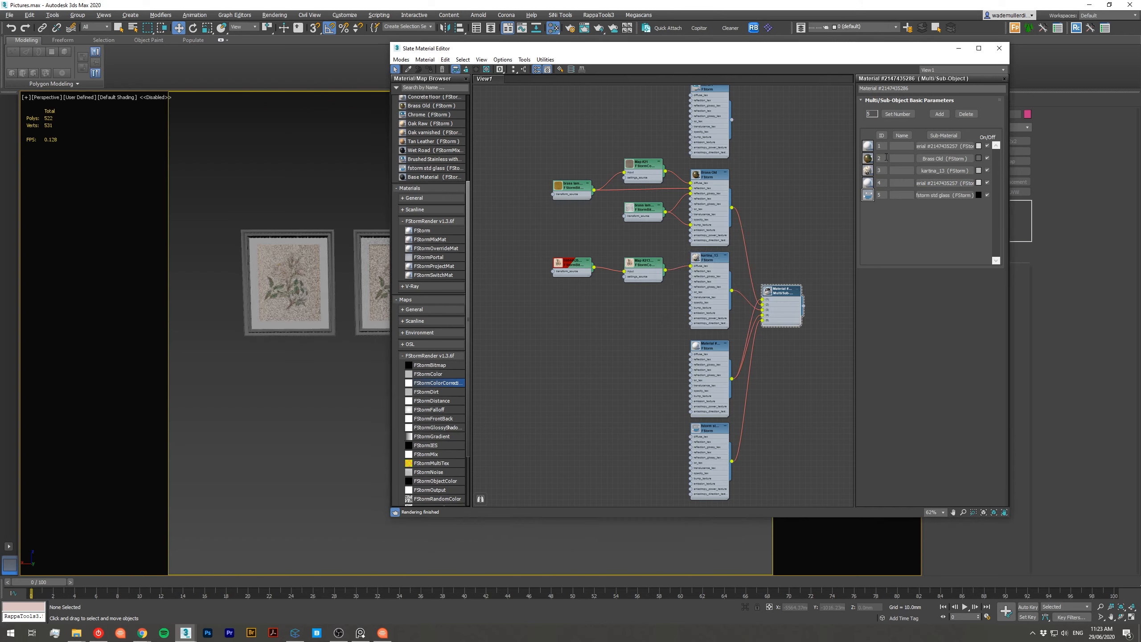
# Add sub-material slots 6 and 7 to the Multi/Sub-Object material and fill both with copies of kartina_13
pyautogui.click(940, 114)
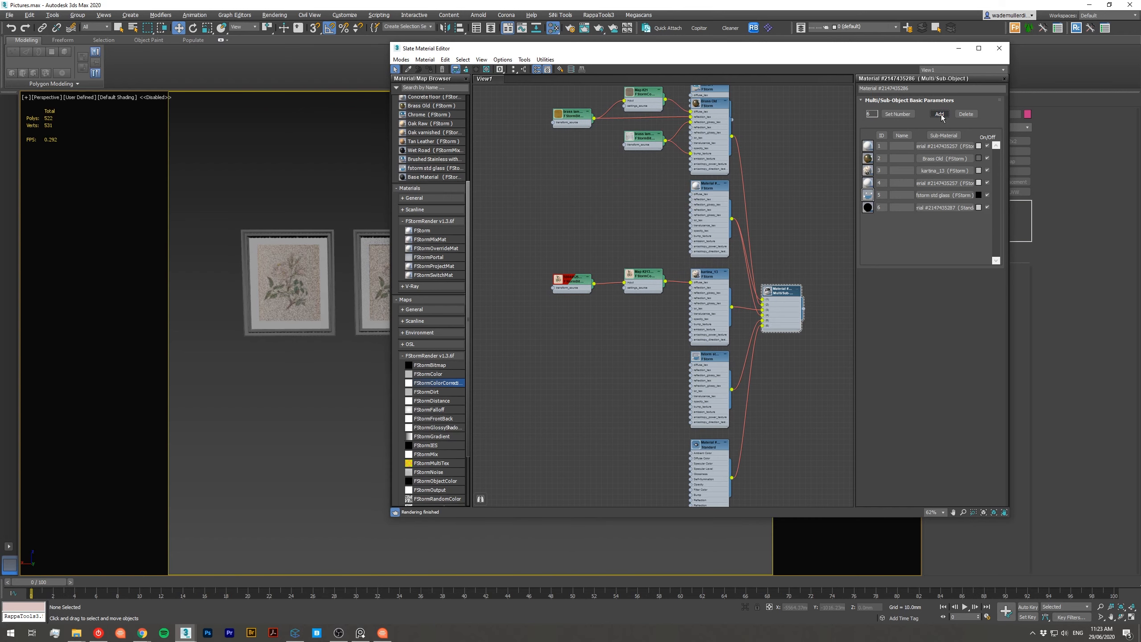
pyautogui.click(940, 115)
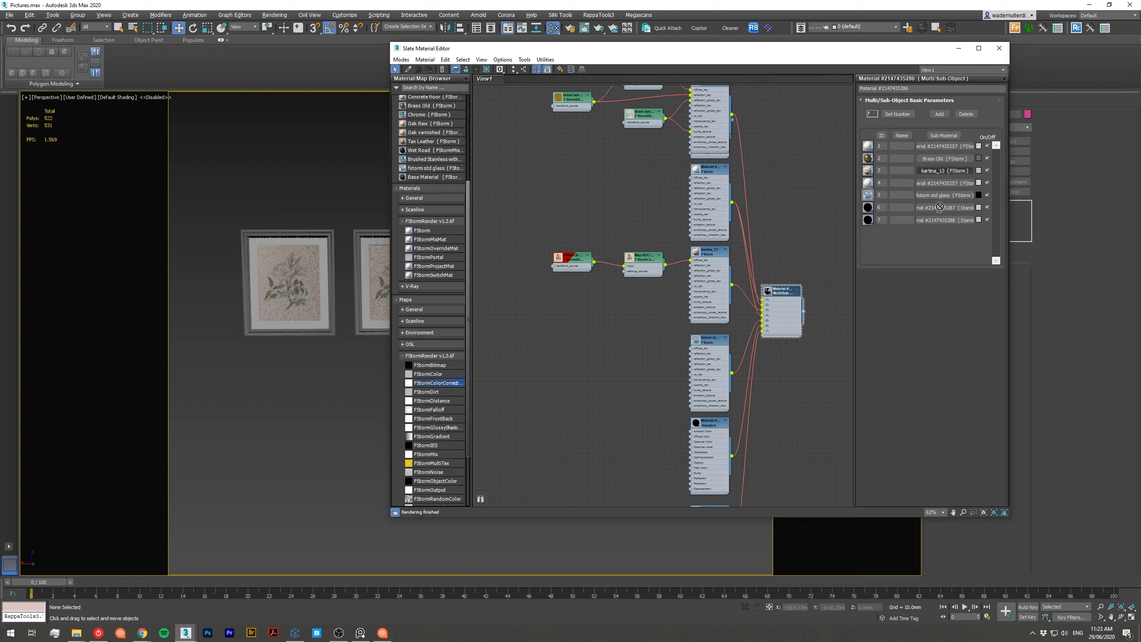
pyautogui.moveTo(940, 207); pyautogui.dragTo(940, 209)
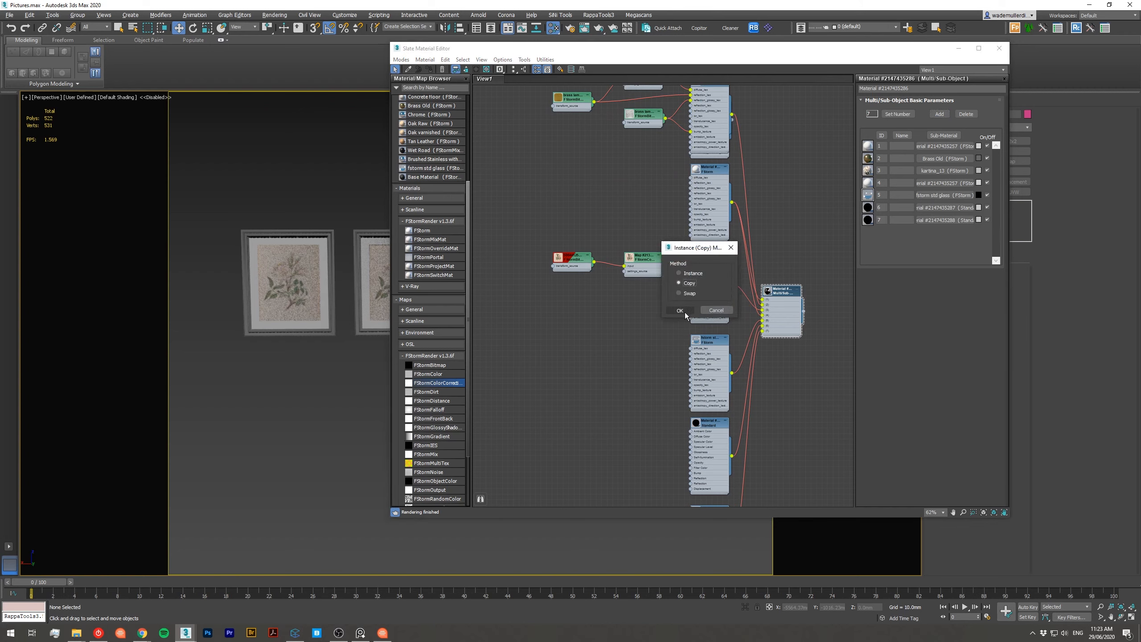
pyautogui.click(686, 312)
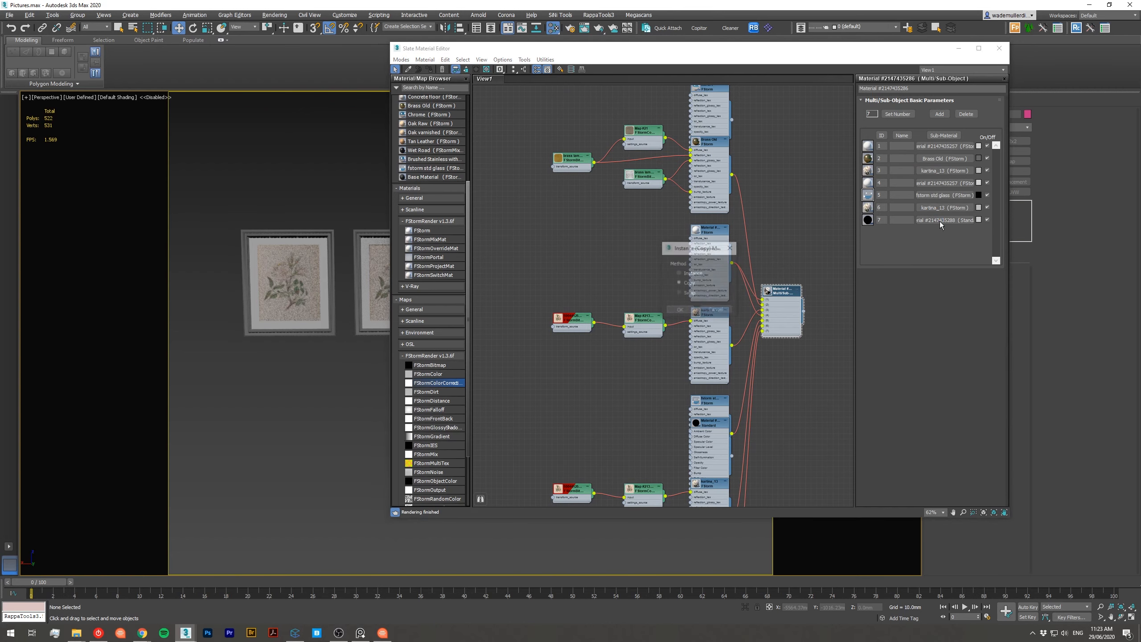
pyautogui.click(680, 309)
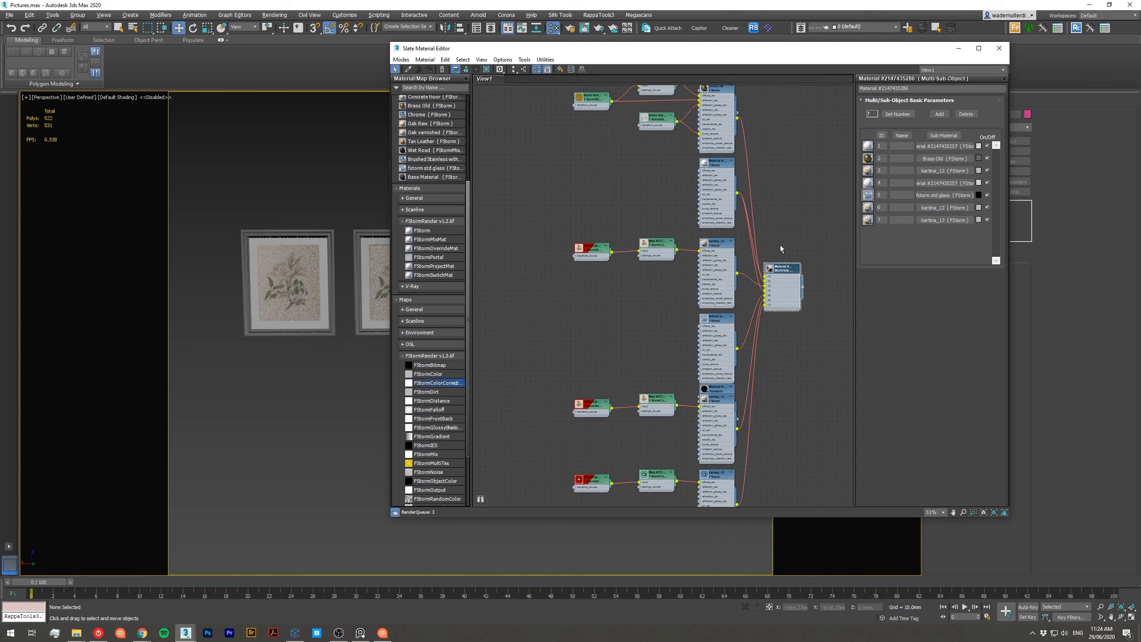
# Clear the node view, reload the material from the first frame and open the parameters of slot 6's print bitmap
pyautogui.scroll(-5, 780, 245)
pyautogui.moveTo(685, 128); pyautogui.dragTo(814, 388)
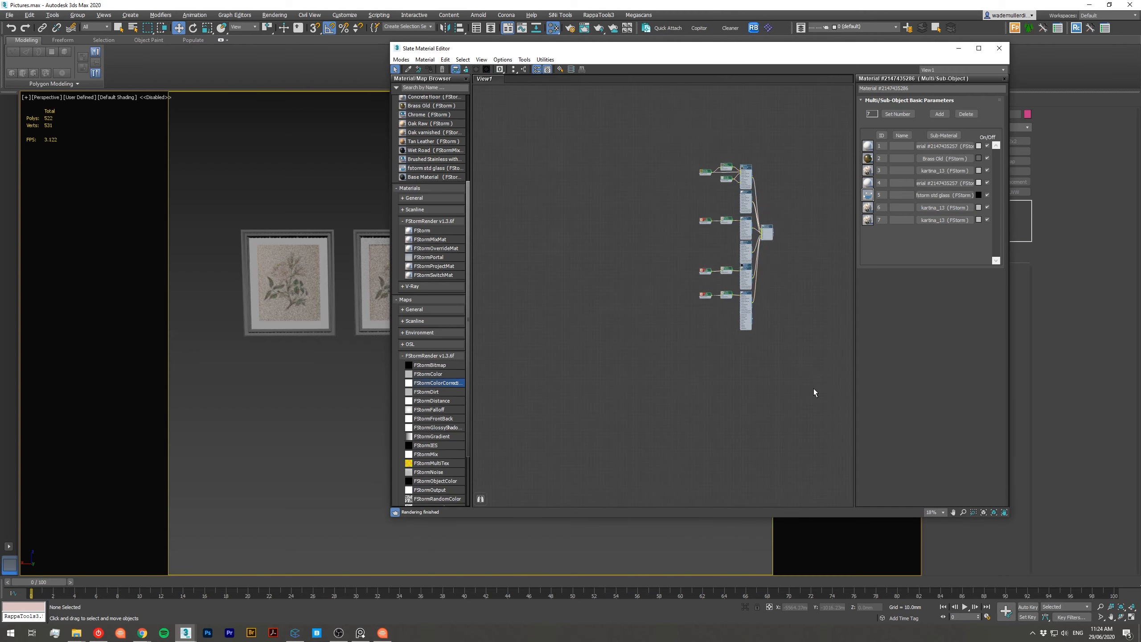
pyautogui.press('Delete')
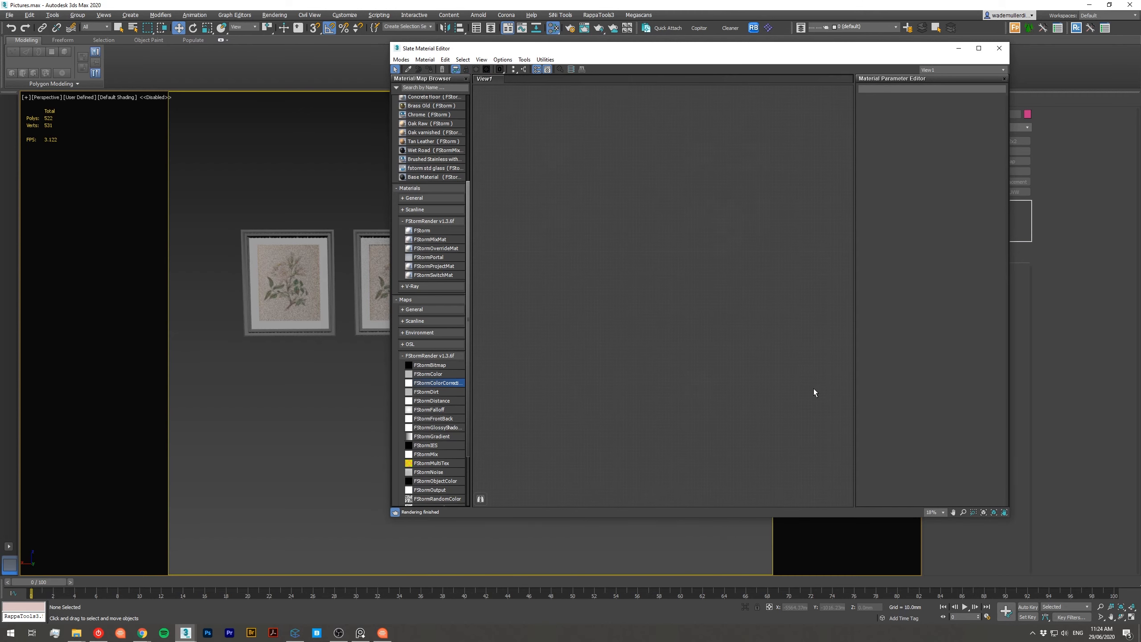
pyautogui.click(408, 68)
pyautogui.click(270, 314)
pyautogui.scroll(6, 611, 314)
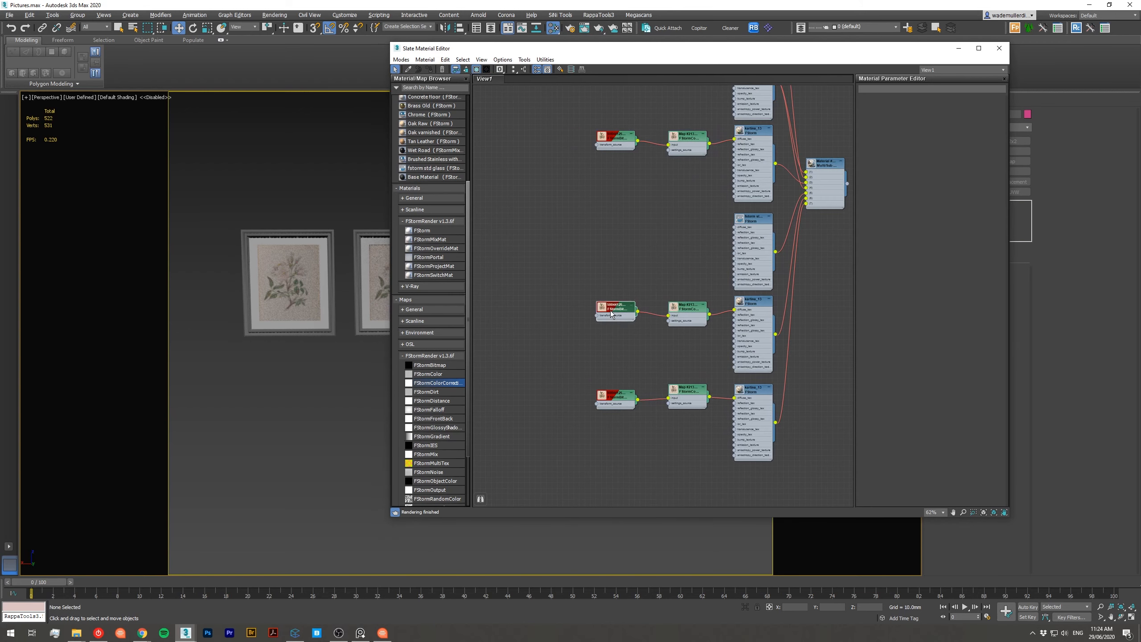
pyautogui.doubleClick(611, 314)
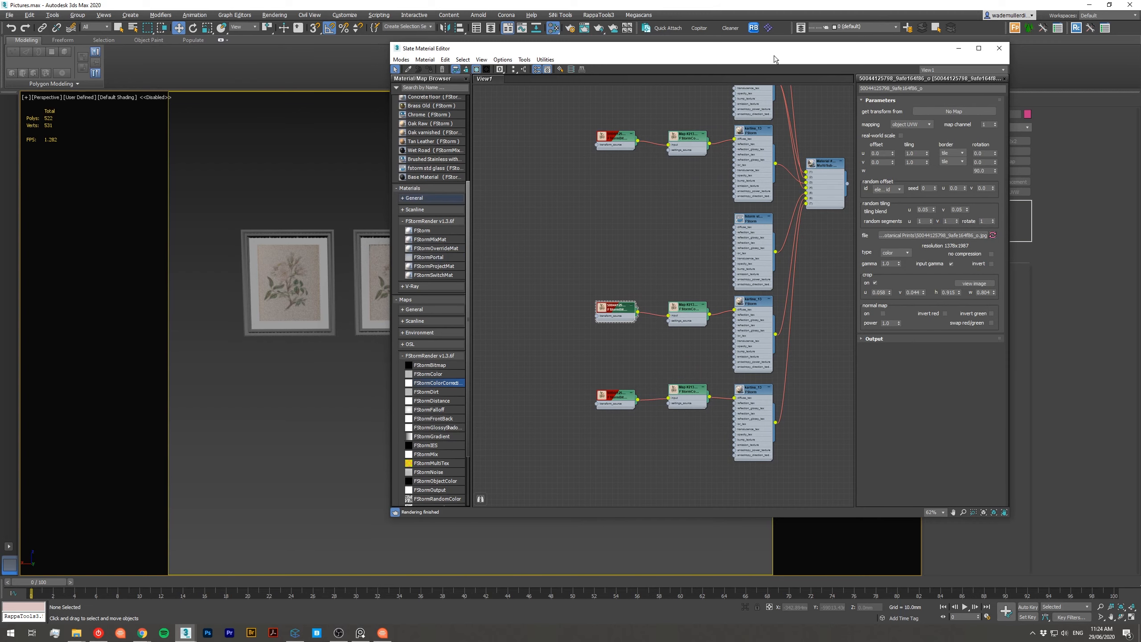
# Make the middle and third frames unique from the first, without making them unique with respect to each other
pyautogui.moveTo(874, 50); pyautogui.dragTo(949, 300)
pyautogui.click(413, 251)
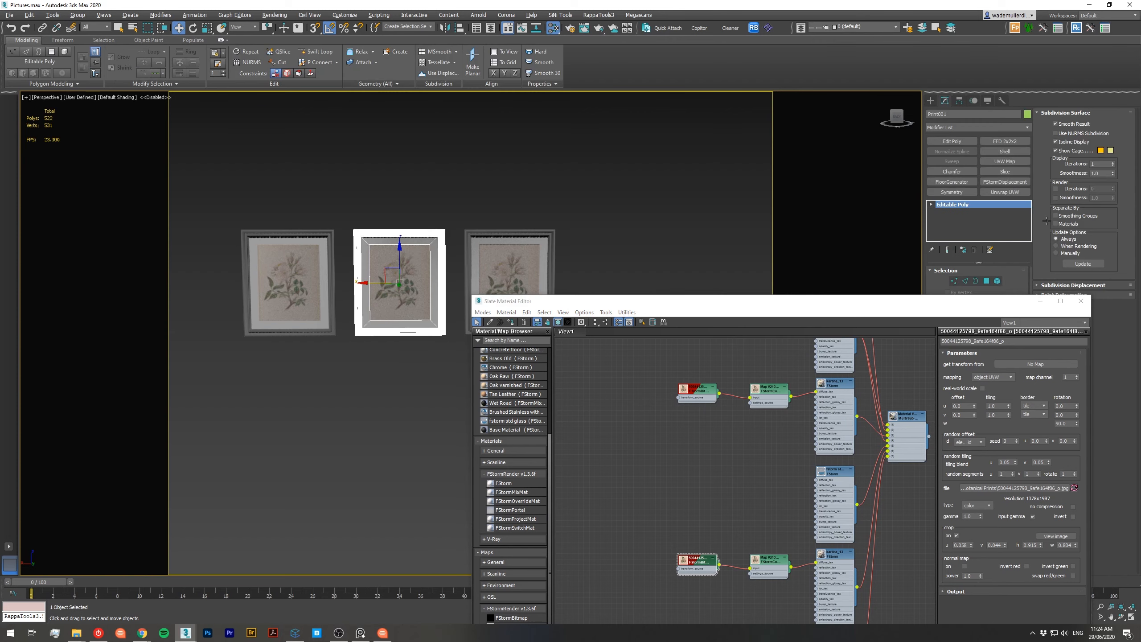
pyautogui.click(963, 250)
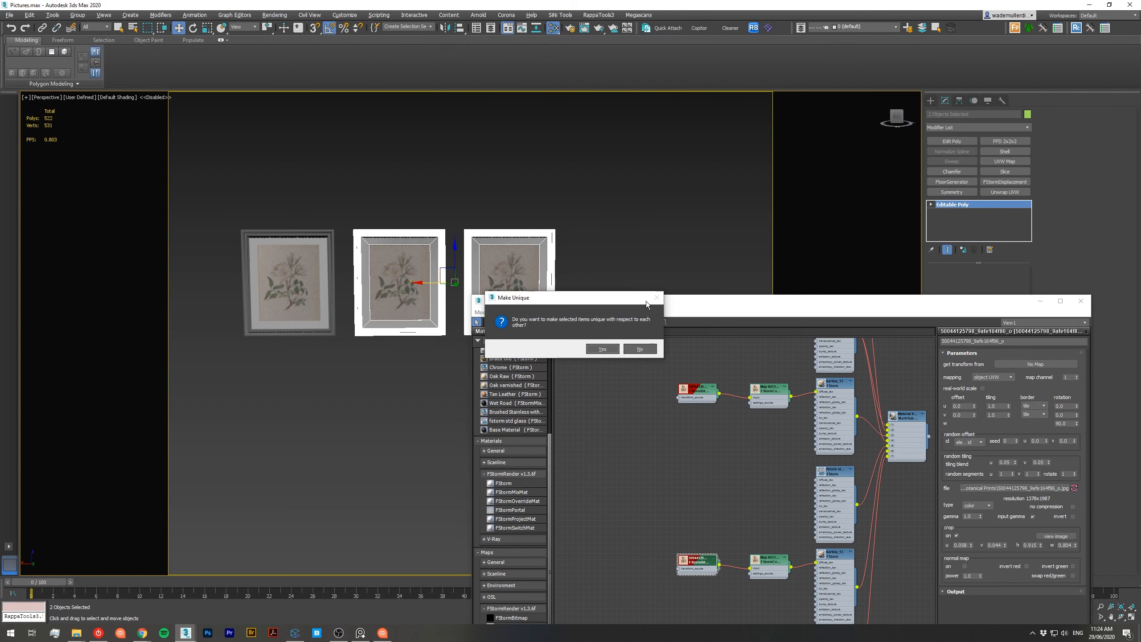
pyautogui.click(638, 350)
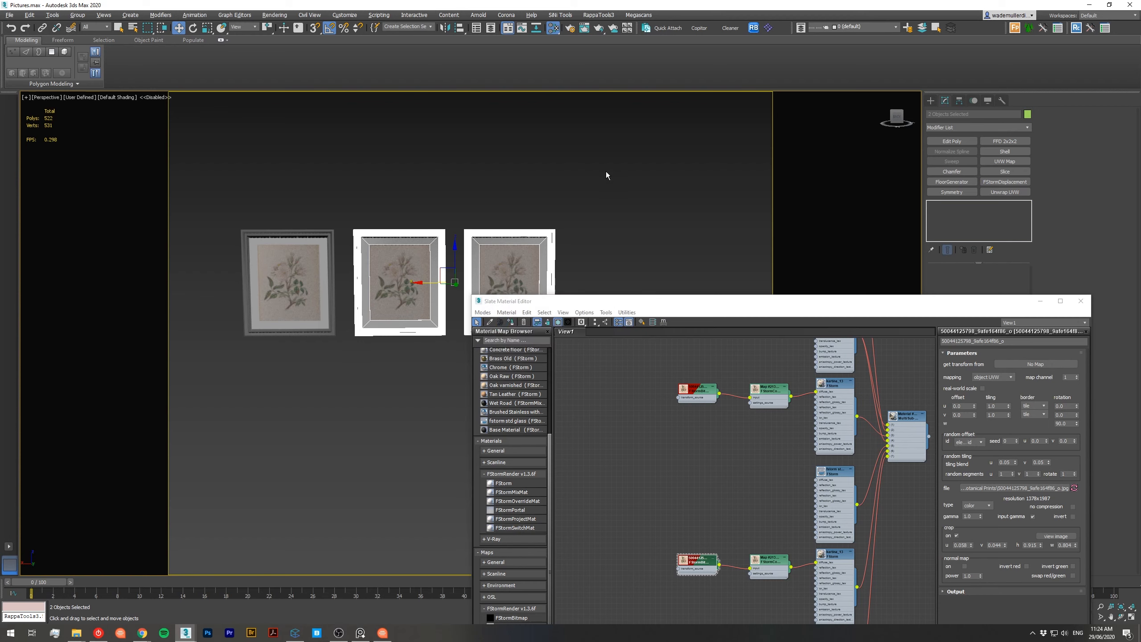
pyautogui.click(606, 172)
pyautogui.moveTo(821, 301); pyautogui.dragTo(727, 57)
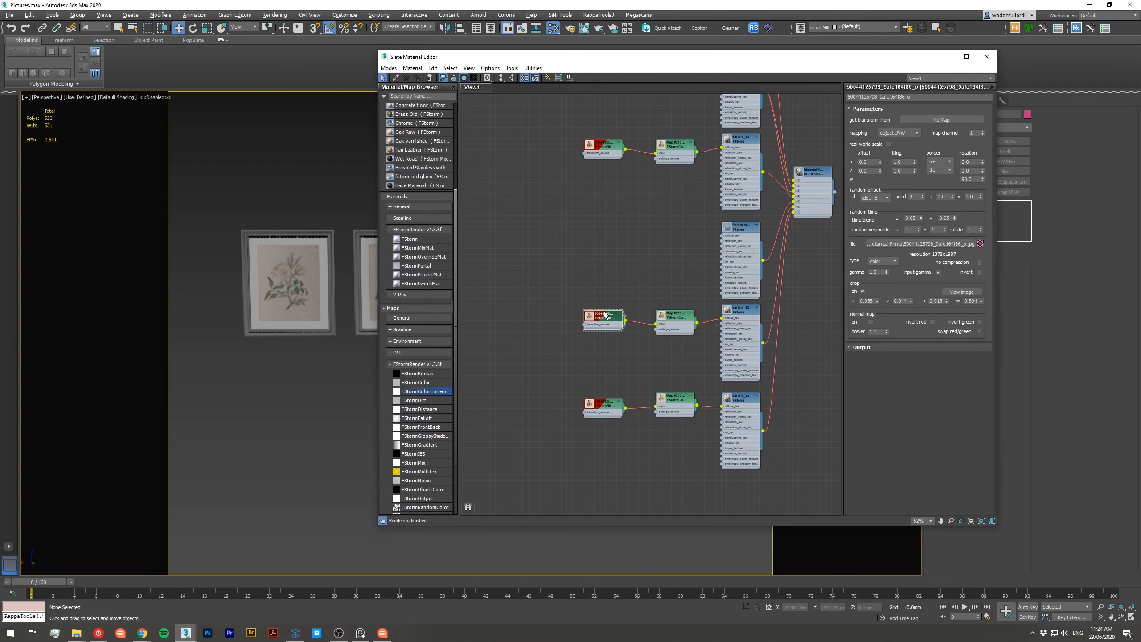
pyautogui.click(919, 244)
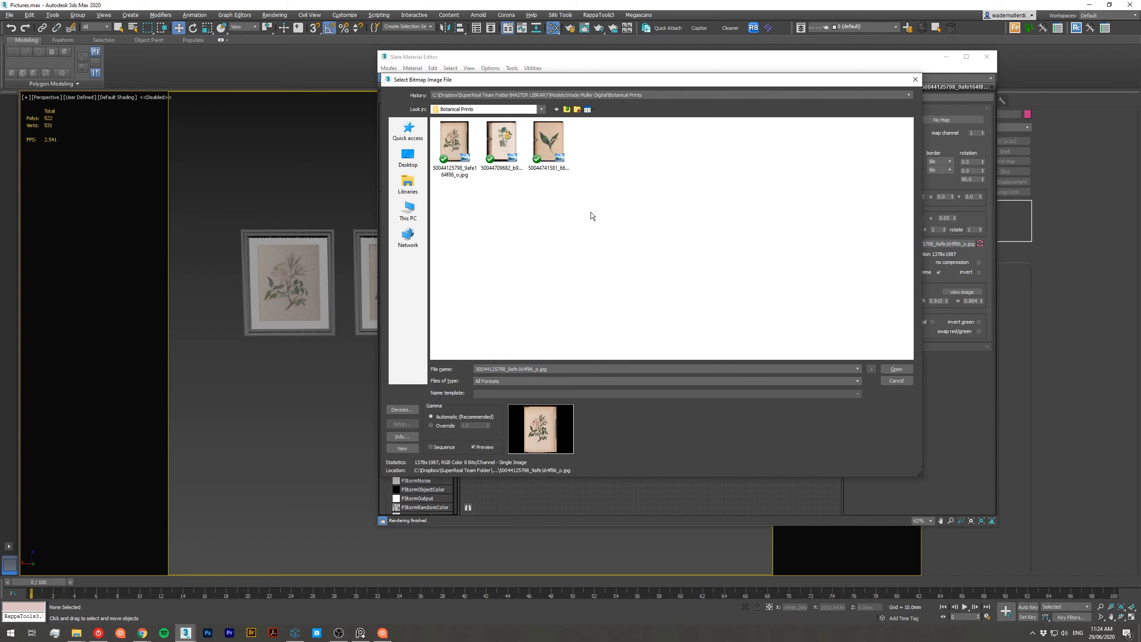
pyautogui.doubleClick(513, 142)
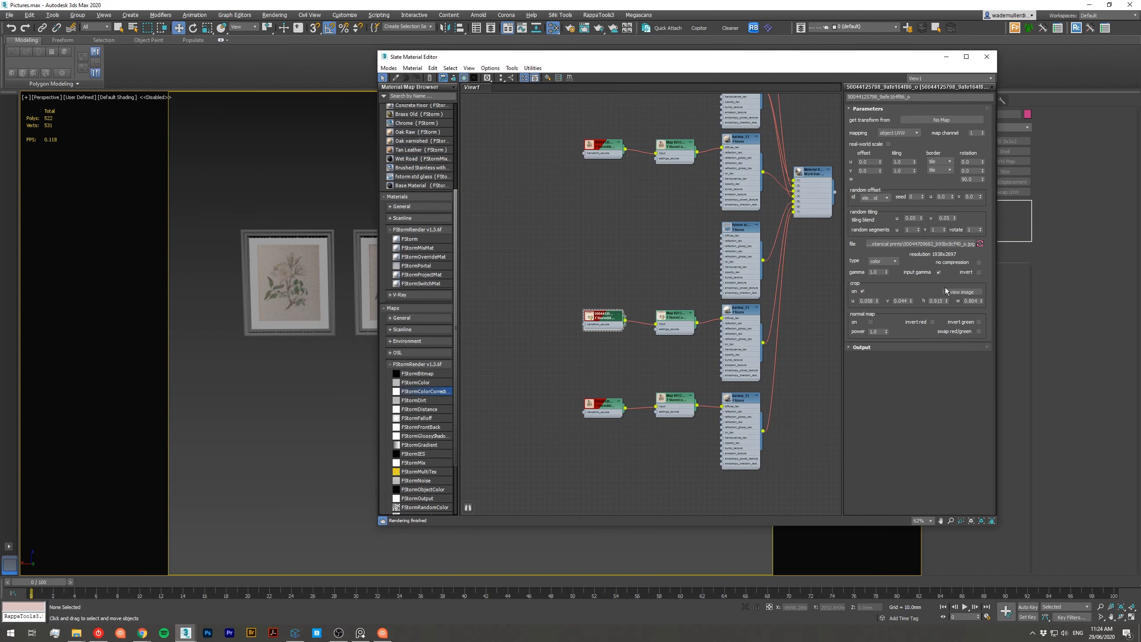
# Crop the yellow-flower bitmap to the page area around the flower, about 0.71 wide and 0.77 high at U 0.23, V 0.05
pyautogui.click(961, 292)
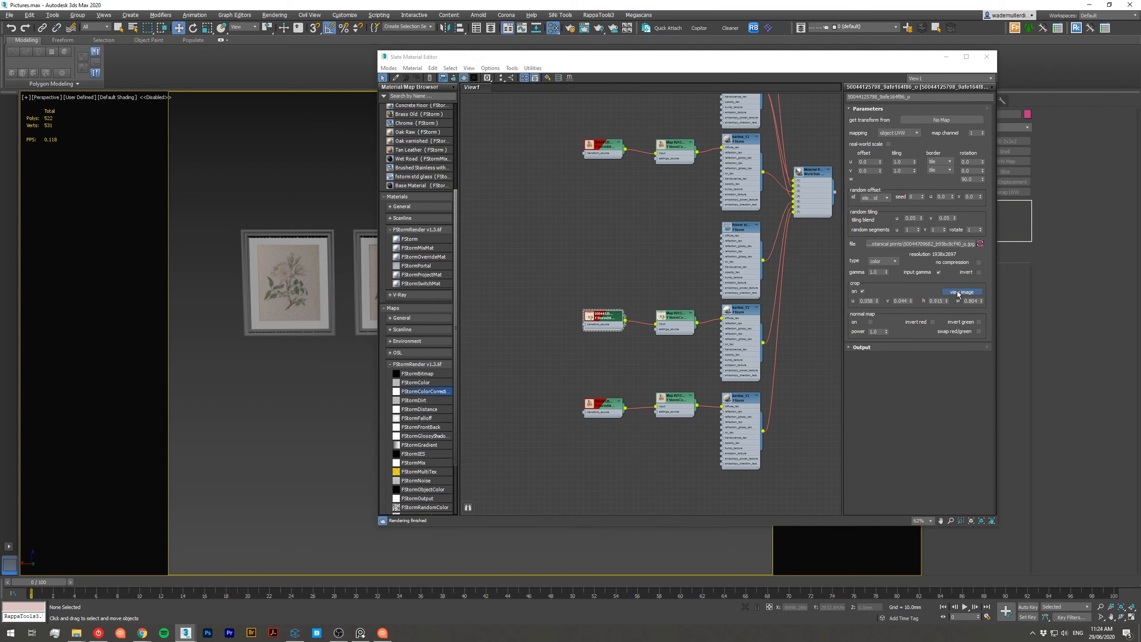
pyautogui.moveTo(559, 152); pyautogui.dragTo(616, 155)
pyautogui.moveTo(884, 357); pyautogui.dragTo(861, 358)
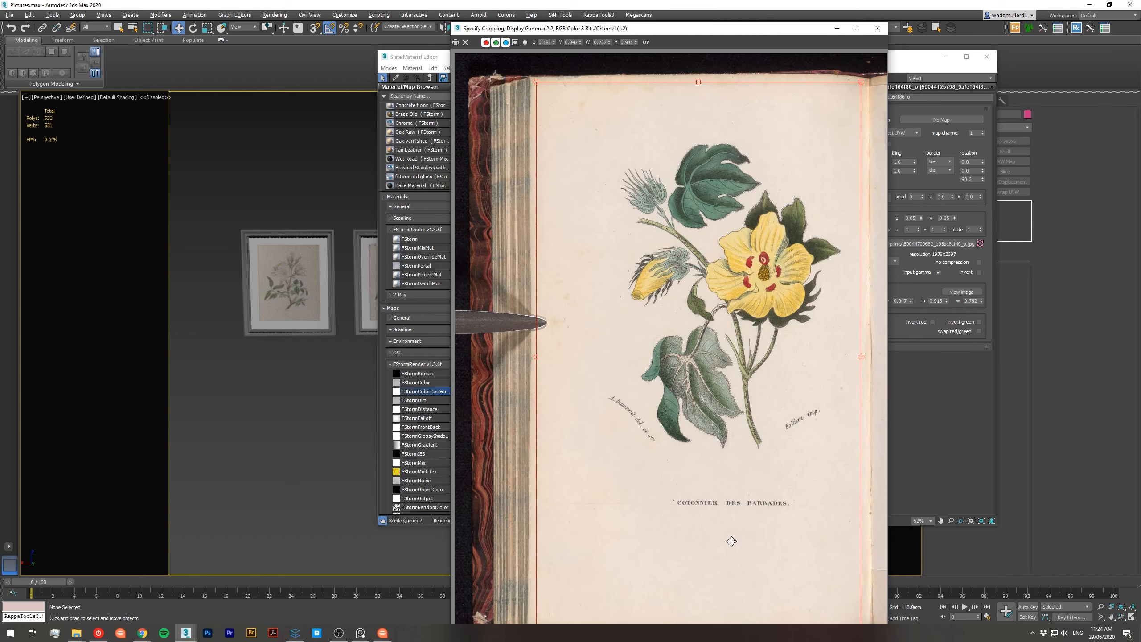
pyautogui.moveTo(762, 29); pyautogui.dragTo(737, 27)
pyautogui.scroll(-2, 723, 379)
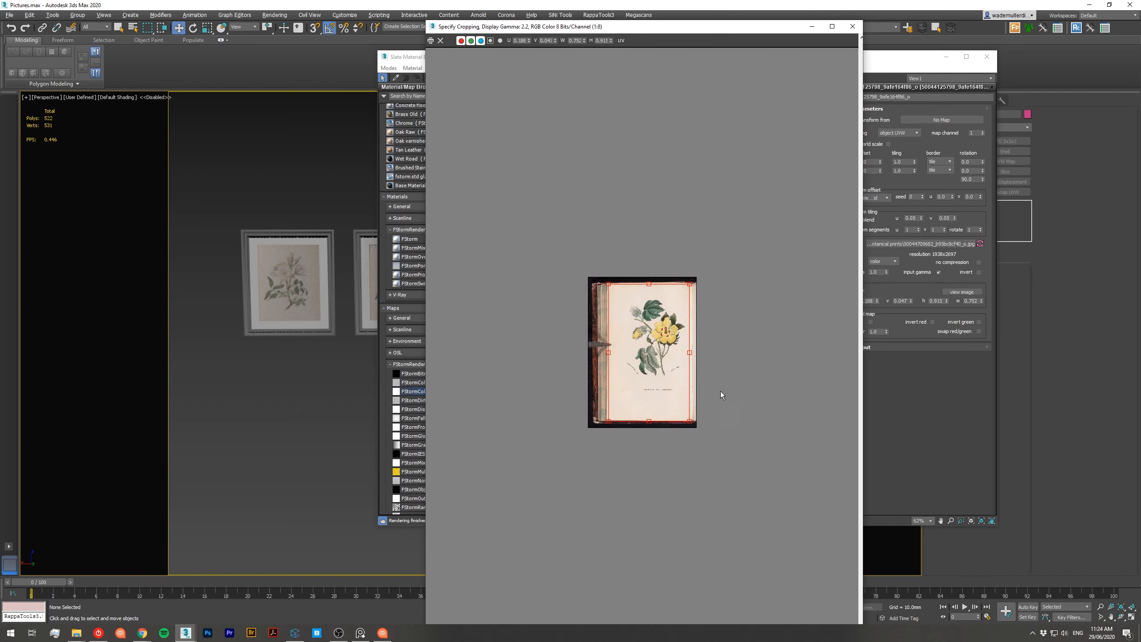
pyautogui.moveTo(650, 421); pyautogui.dragTo(650, 403)
pyautogui.moveTo(609, 341); pyautogui.dragTo(614, 341)
pyautogui.moveTo(655, 404); pyautogui.dragTo(655, 400)
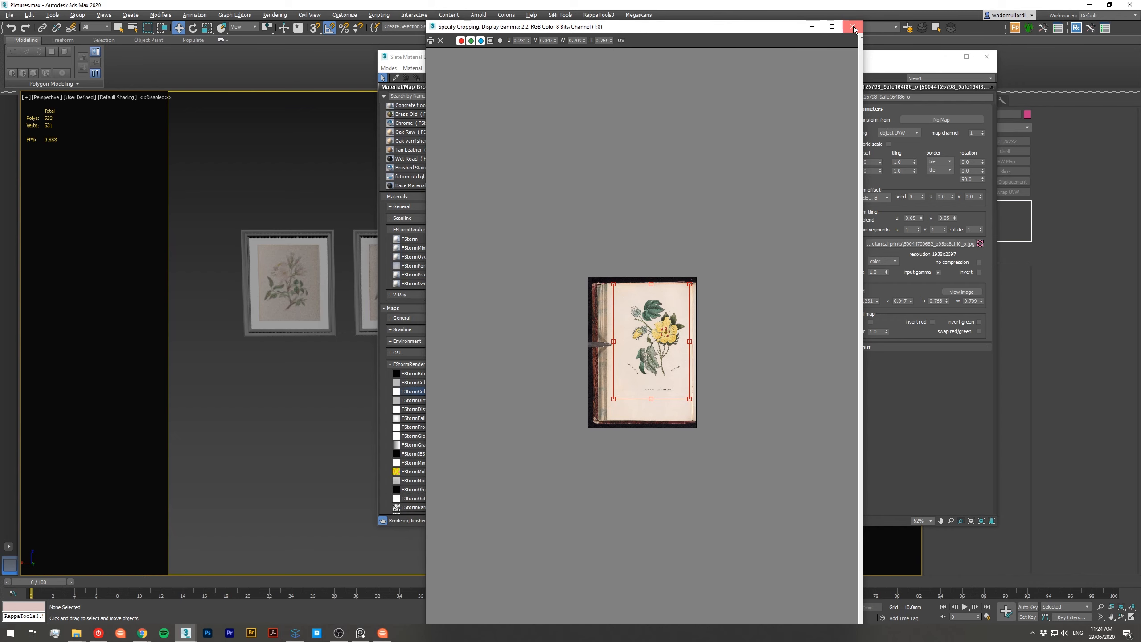
pyautogui.click(852, 27)
# Inspect slot 6's kartina_13 material, close the material editor and open the middle frame for element-level editing
pyautogui.doubleClick(744, 312)
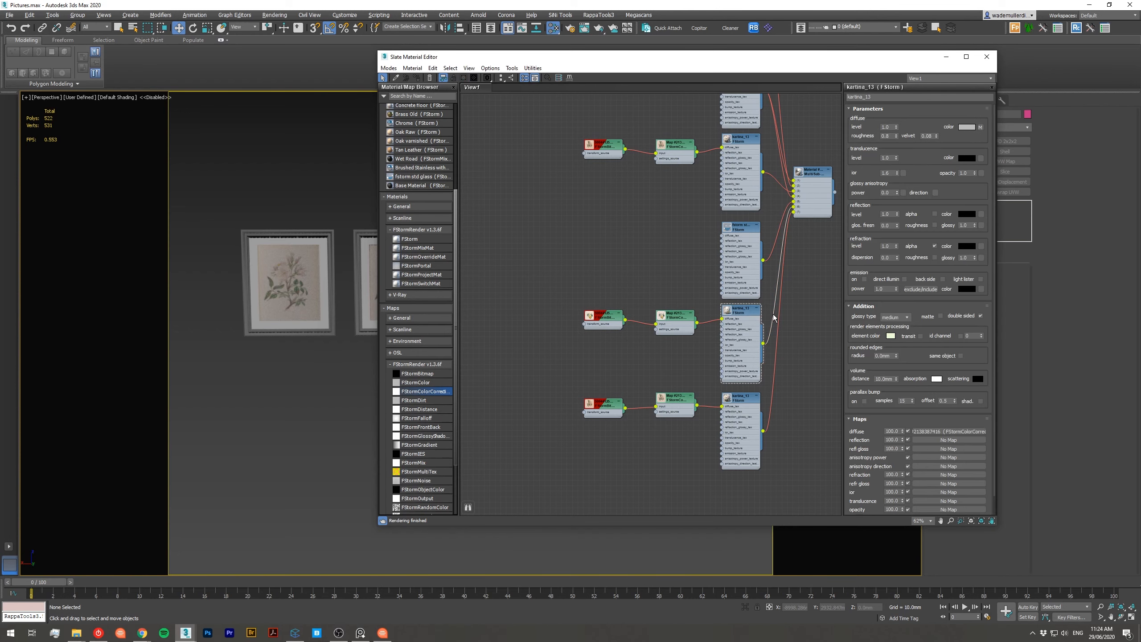
pyautogui.click(987, 57)
pyautogui.click(389, 245)
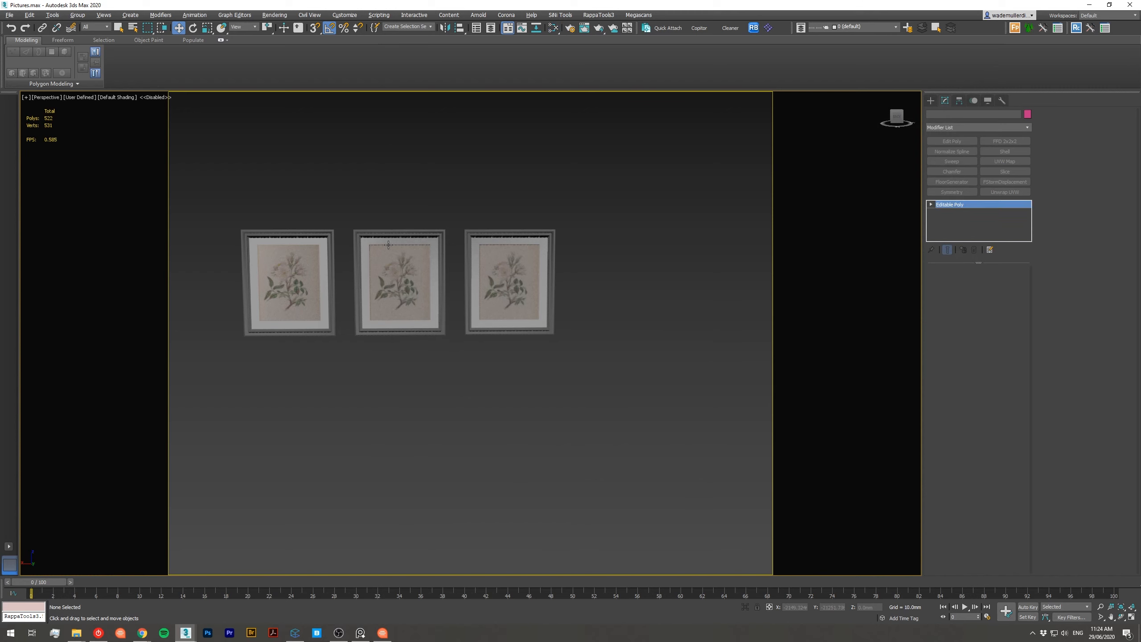
pyautogui.click(997, 282)
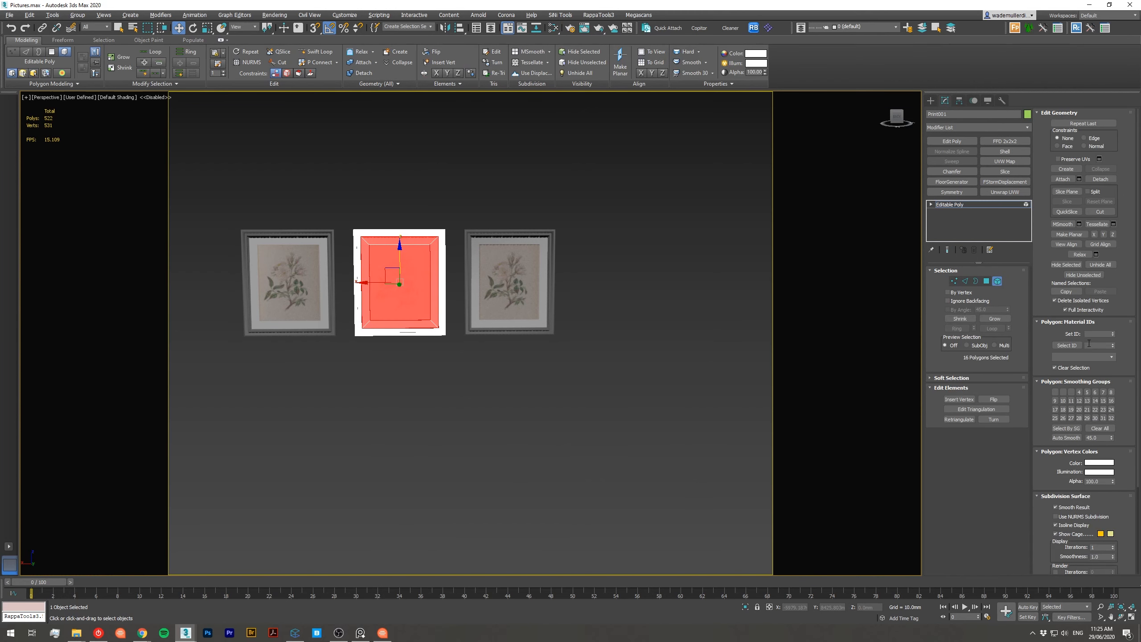
# Try material ID 6 on the pane in front of the middle frame's print and set it back to 5
pyautogui.click(433, 350)
pyautogui.click(404, 285)
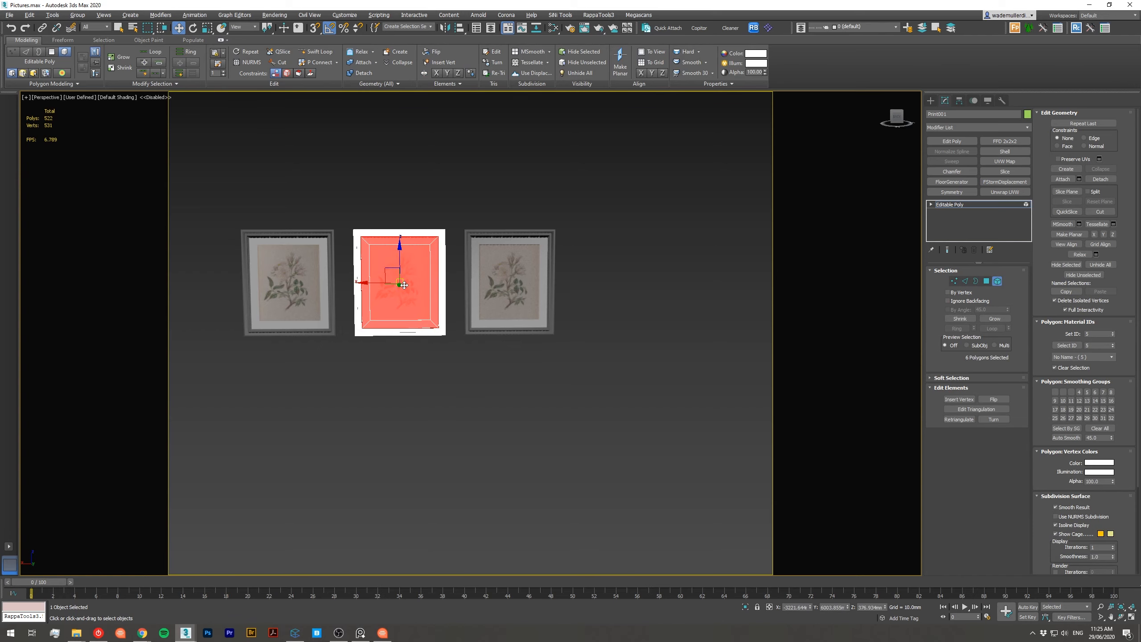
pyautogui.press('z')
pyautogui.keyDown('alt'); pyautogui.moveTo(403, 285); pyautogui.dragTo(445, 292, button='middle'); pyautogui.keyUp('alt')
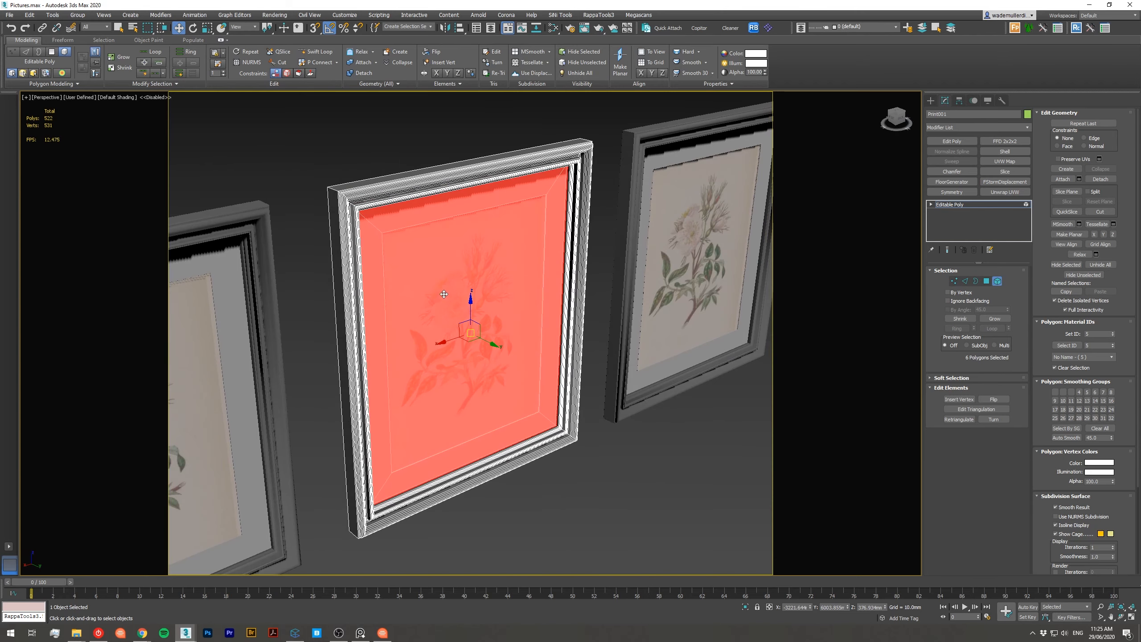
pyautogui.scroll(4, 445, 291)
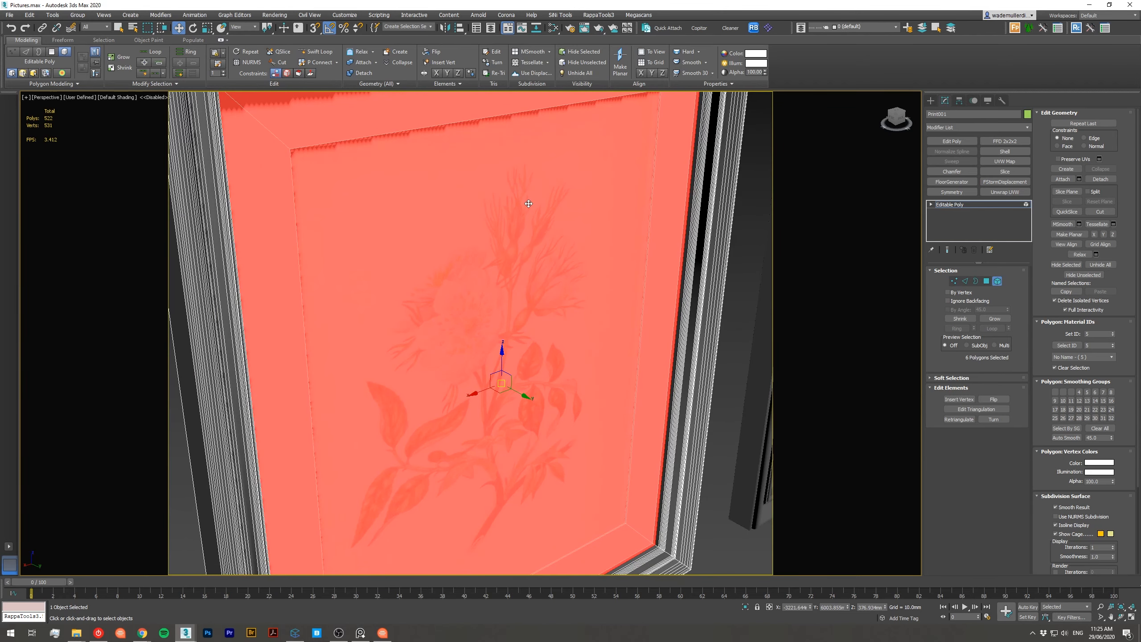
pyautogui.click(1113, 334)
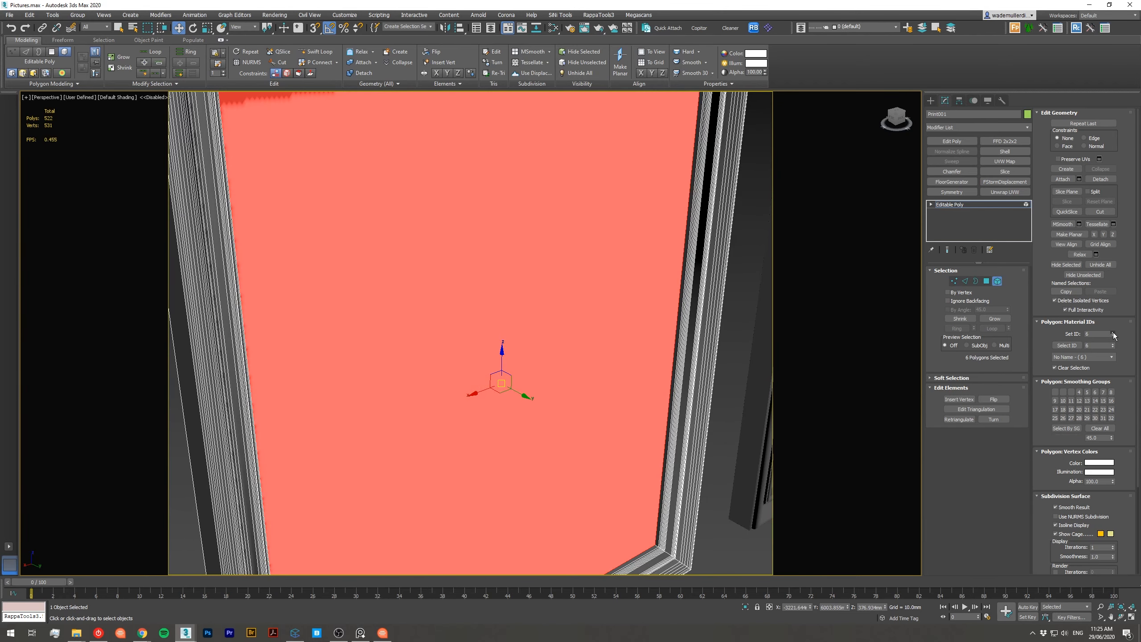
pyautogui.click(1112, 336)
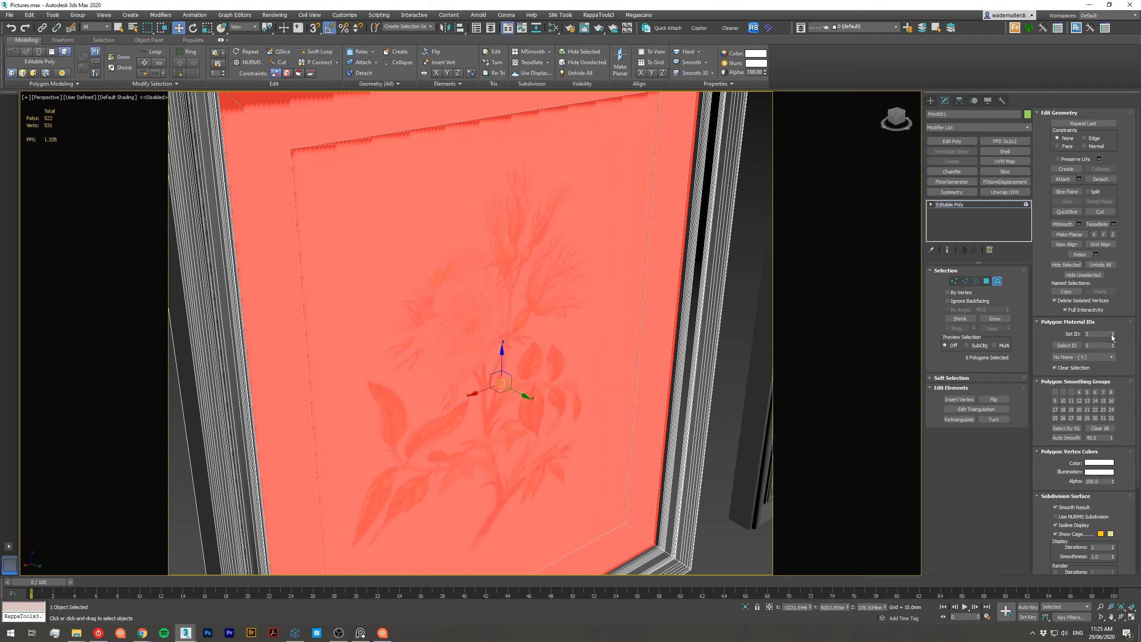
# Assign material ID 6 to the middle frame's print element and leave element-level editing
pyautogui.click(587, 320)
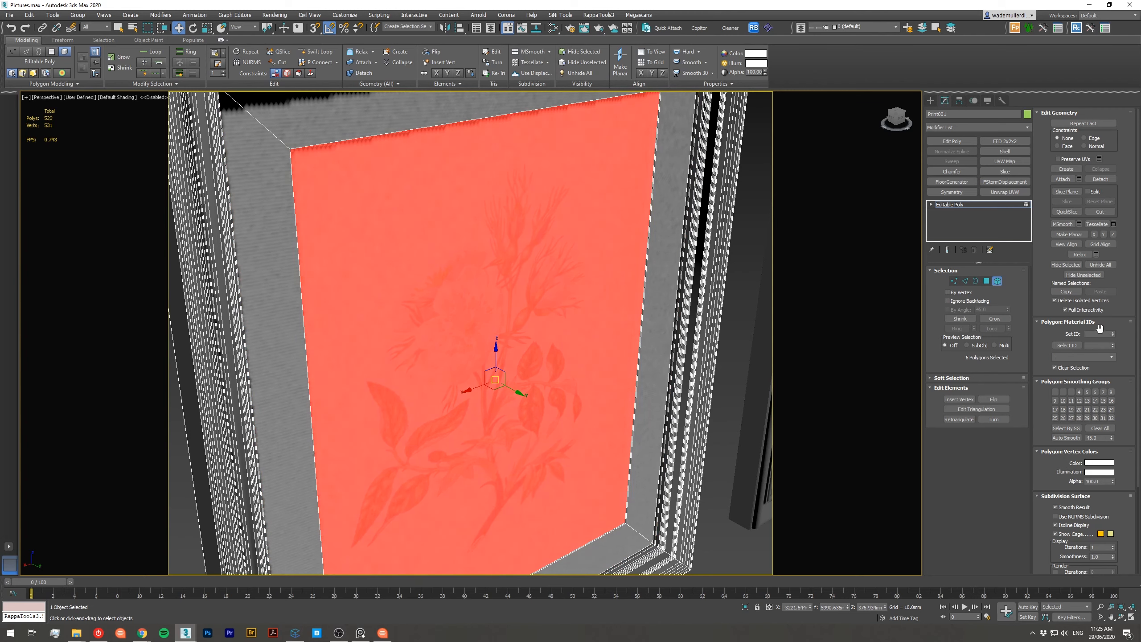
pyautogui.write('6')
pyautogui.press('Return')
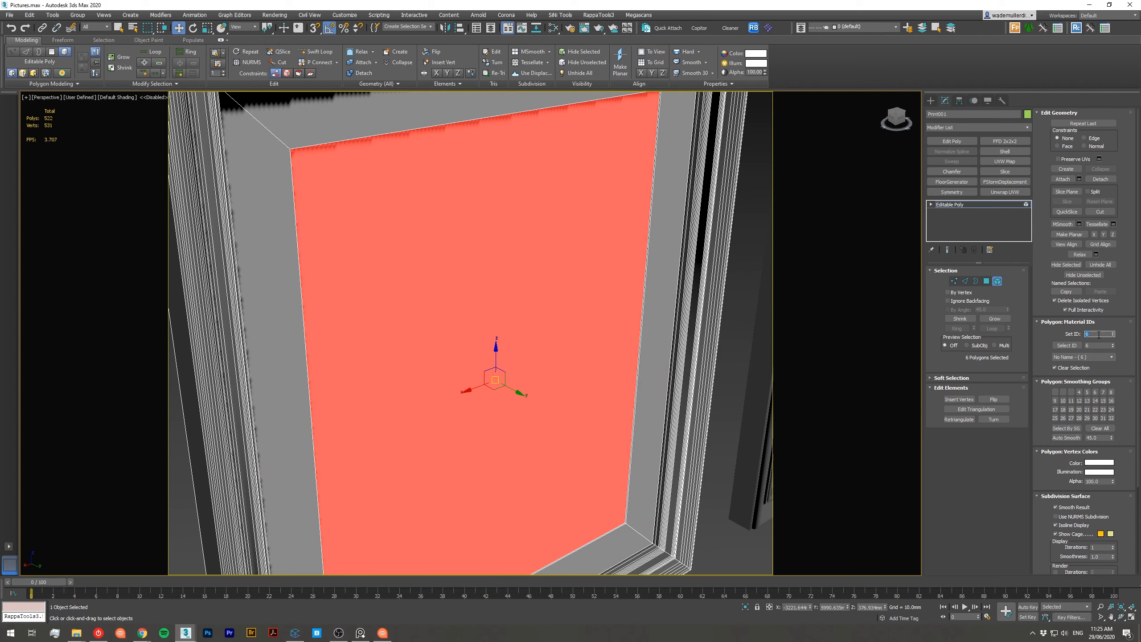
pyautogui.scroll(-5, 651, 381)
pyautogui.click(734, 515)
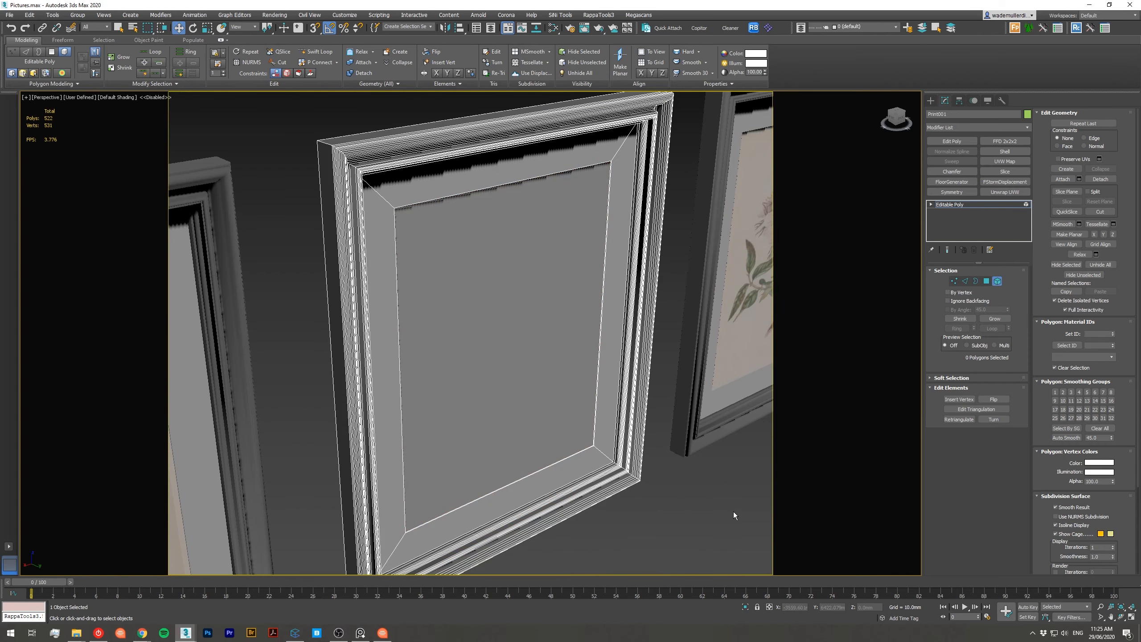
pyautogui.click(997, 282)
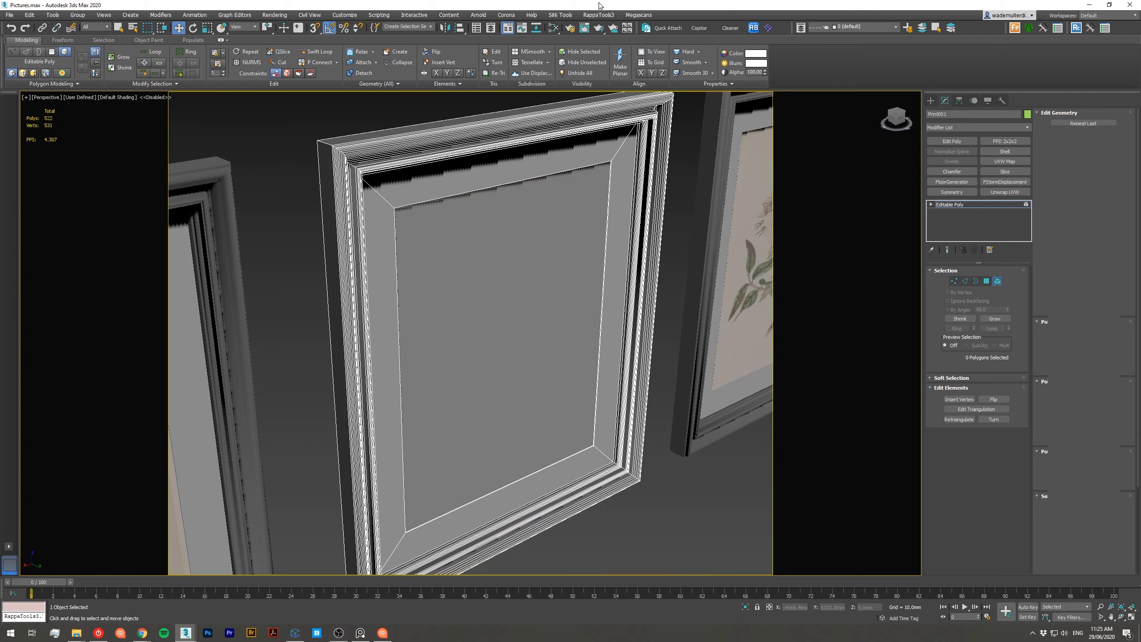
# Show slot 6's print bitmap in the viewport through the Multi/Sub-Object material
pyautogui.click(536, 29)
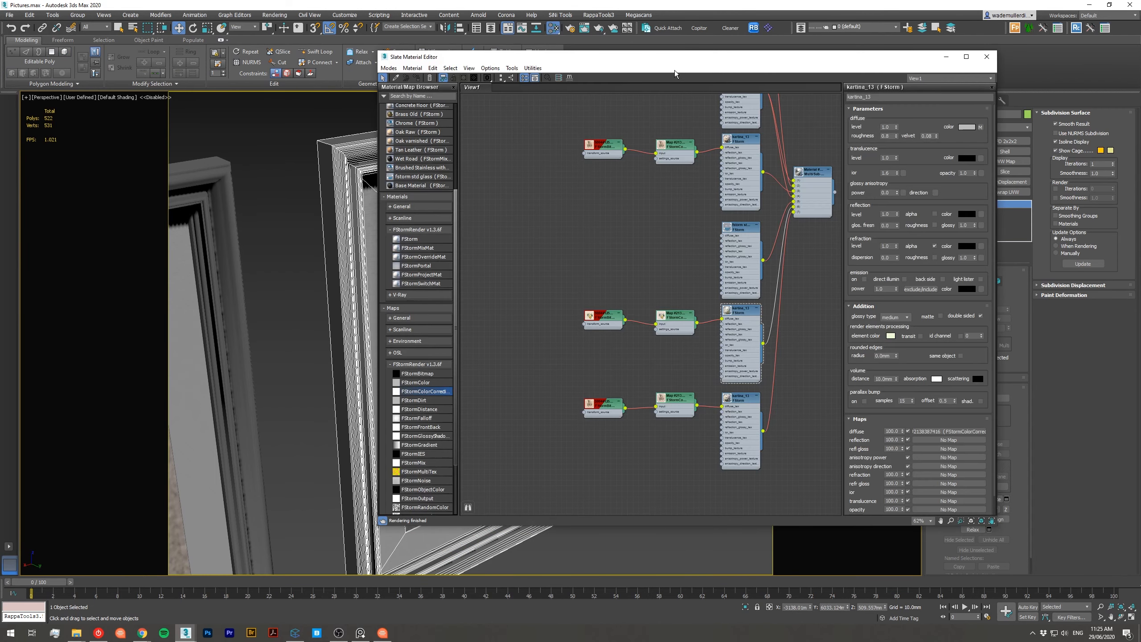
pyautogui.moveTo(690, 59); pyautogui.dragTo(722, 67)
pyautogui.click(647, 327)
pyautogui.click(495, 86)
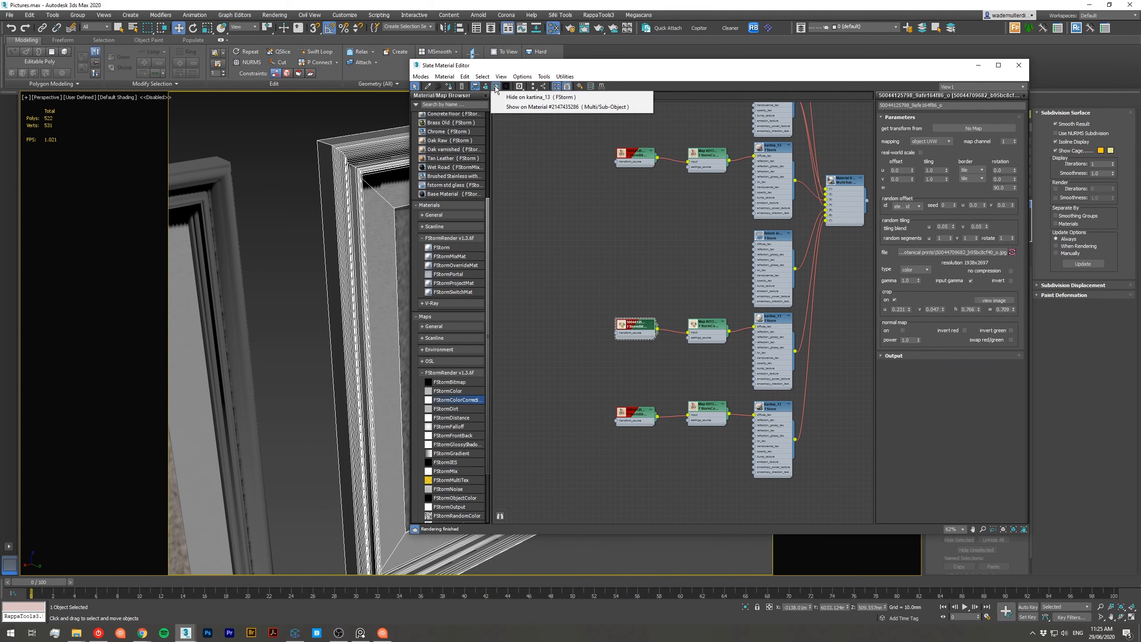
pyautogui.click(521, 108)
pyautogui.moveTo(605, 68); pyautogui.dragTo(905, 125)
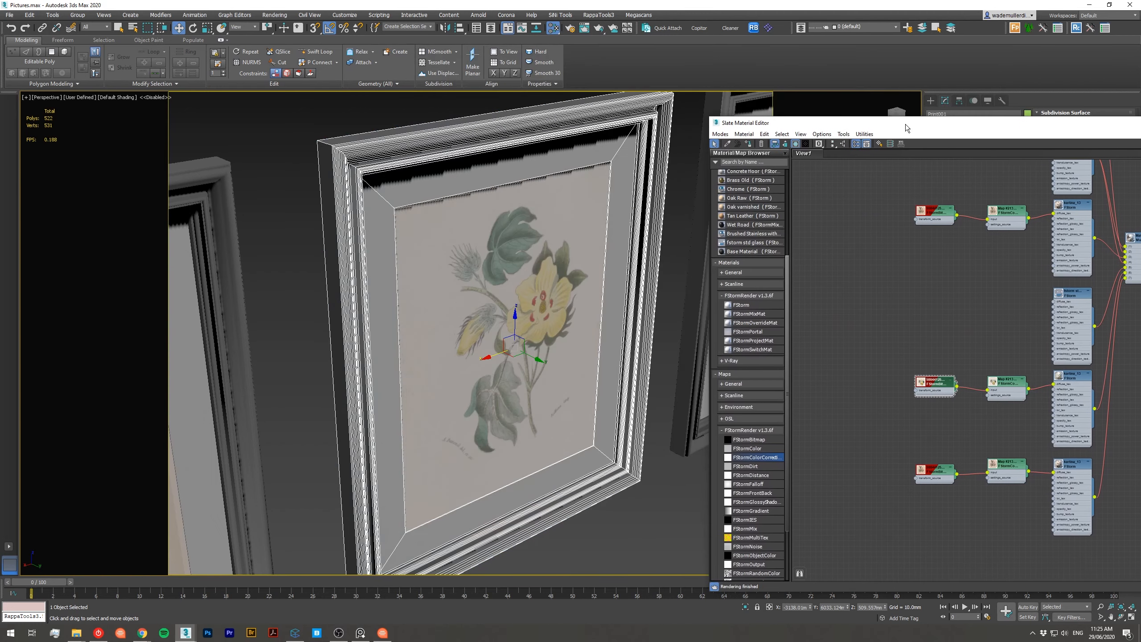
pyautogui.scroll(-3, 566, 297)
pyautogui.keyDown('alt'); pyautogui.moveTo(570, 315); pyautogui.dragTo(378, 274, button='middle'); pyautogui.keyUp('alt')
pyautogui.moveTo(564, 292); pyautogui.dragTo(386, 274, button='middle')
pyautogui.click(934, 476)
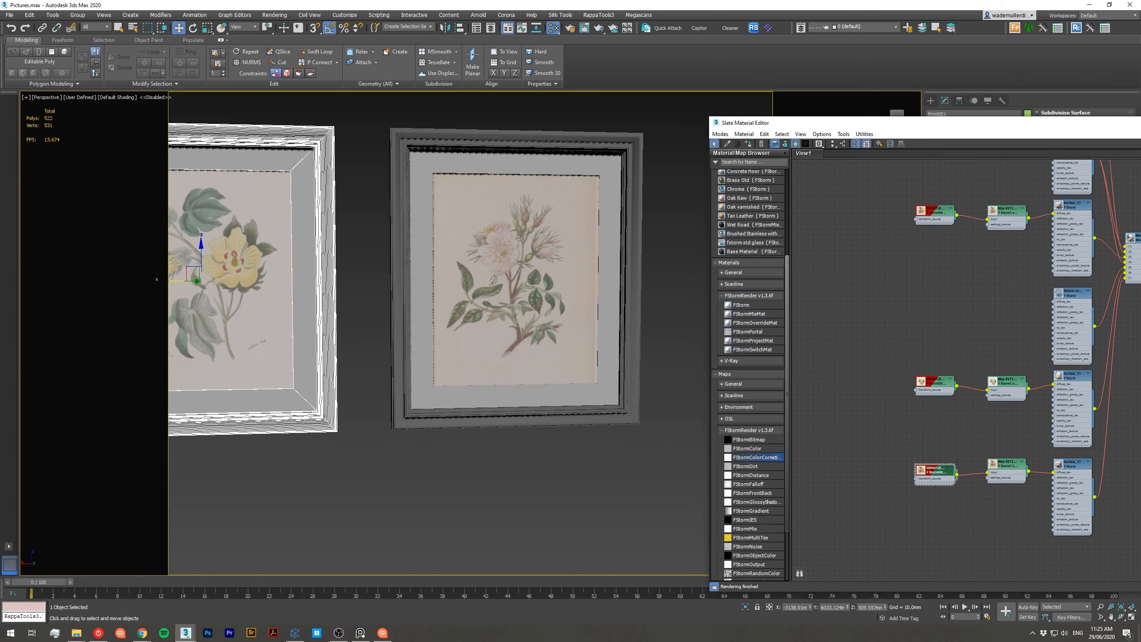
pyautogui.click(773, 210)
pyautogui.doubleClick(773, 211)
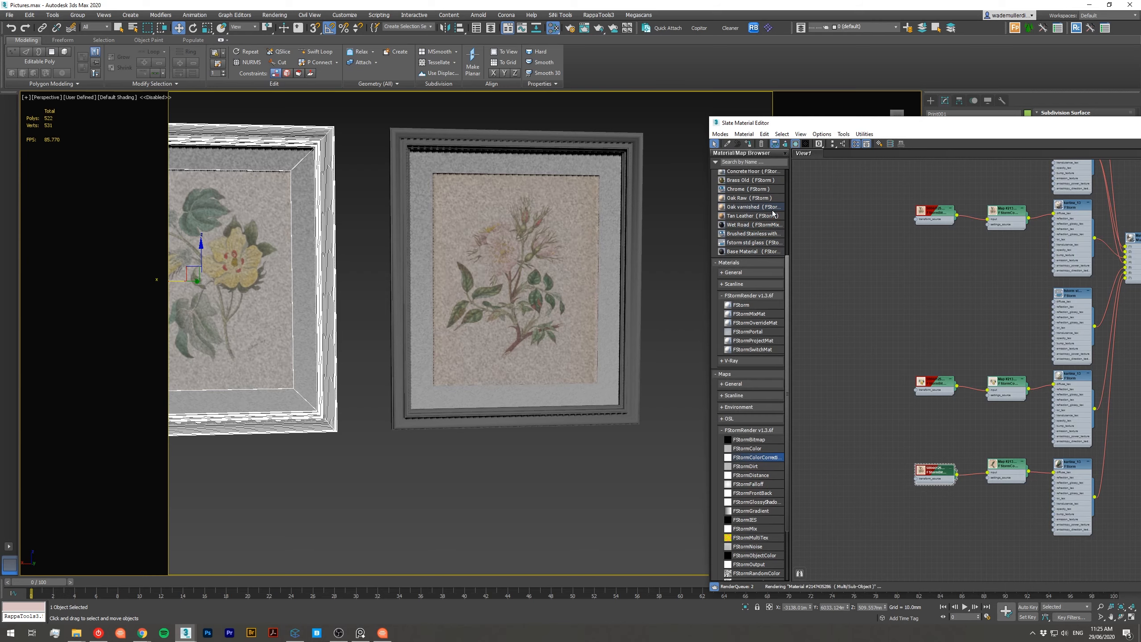
# Crop the lily-of-the-valley bitmap inside the page edges, about 0.78 wide and 0.83 high at U 0.16, V 0.10
pyautogui.moveTo(1020, 129); pyautogui.dragTo(562, 116)
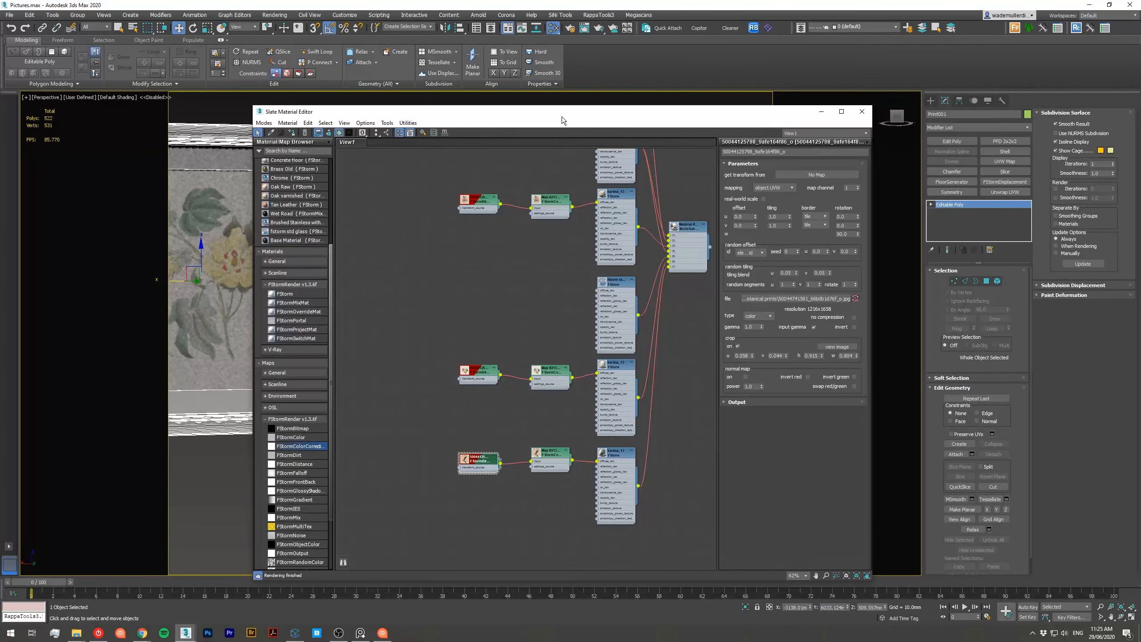
pyautogui.click(837, 346)
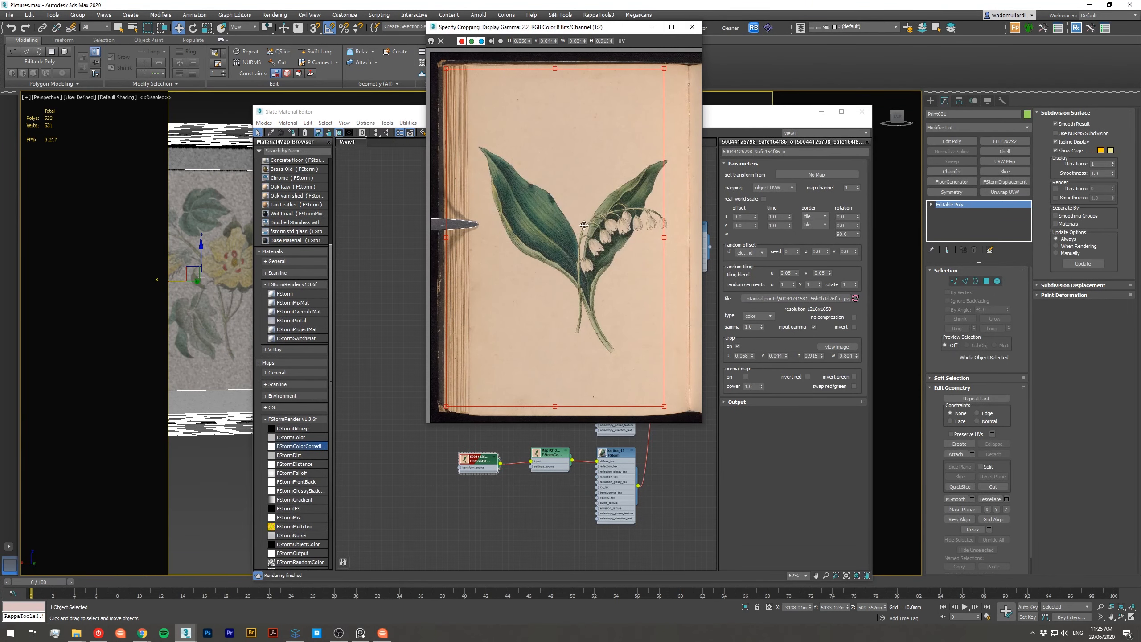
pyautogui.moveTo(445, 69); pyautogui.dragTo(474, 90)
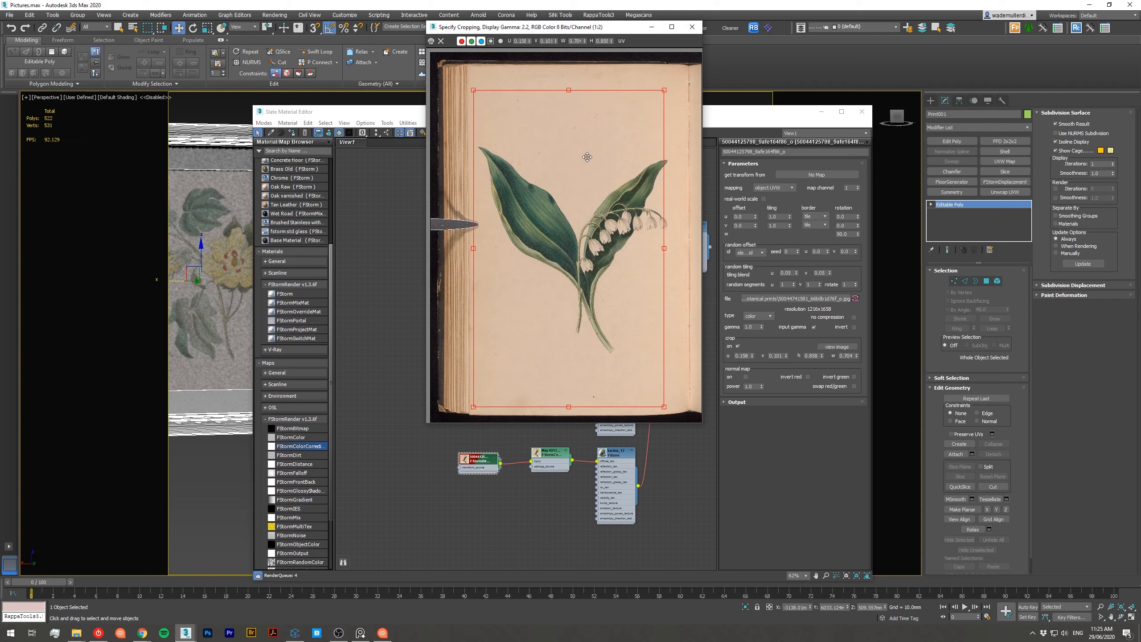
pyautogui.moveTo(662, 246); pyautogui.dragTo(682, 246)
pyautogui.moveTo(591, 406); pyautogui.dragTo(588, 397)
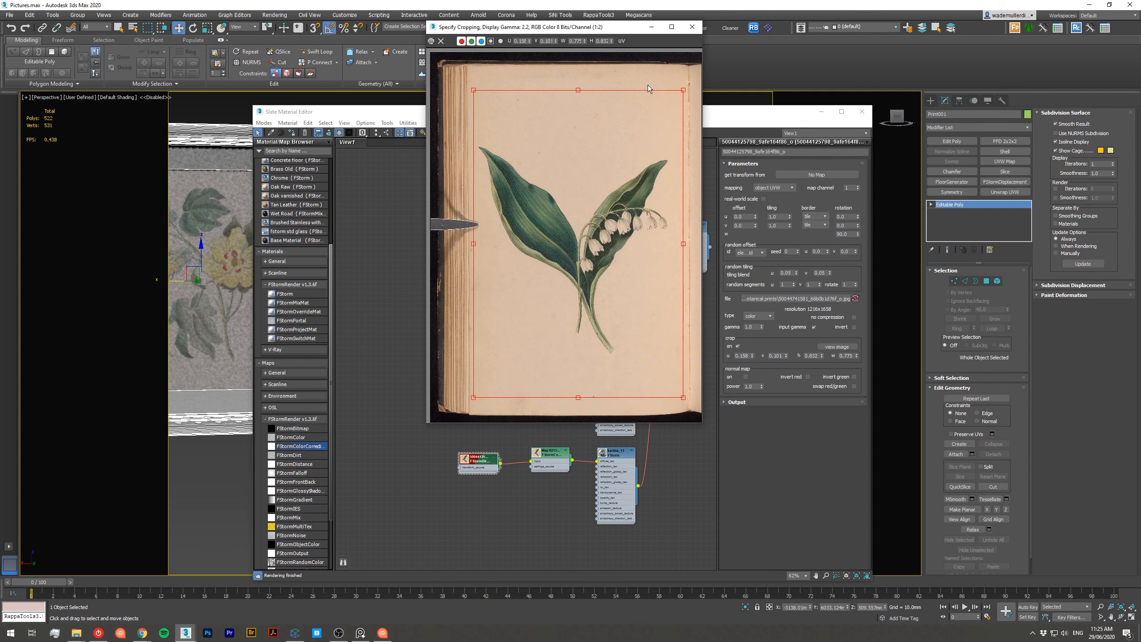
pyautogui.click(692, 27)
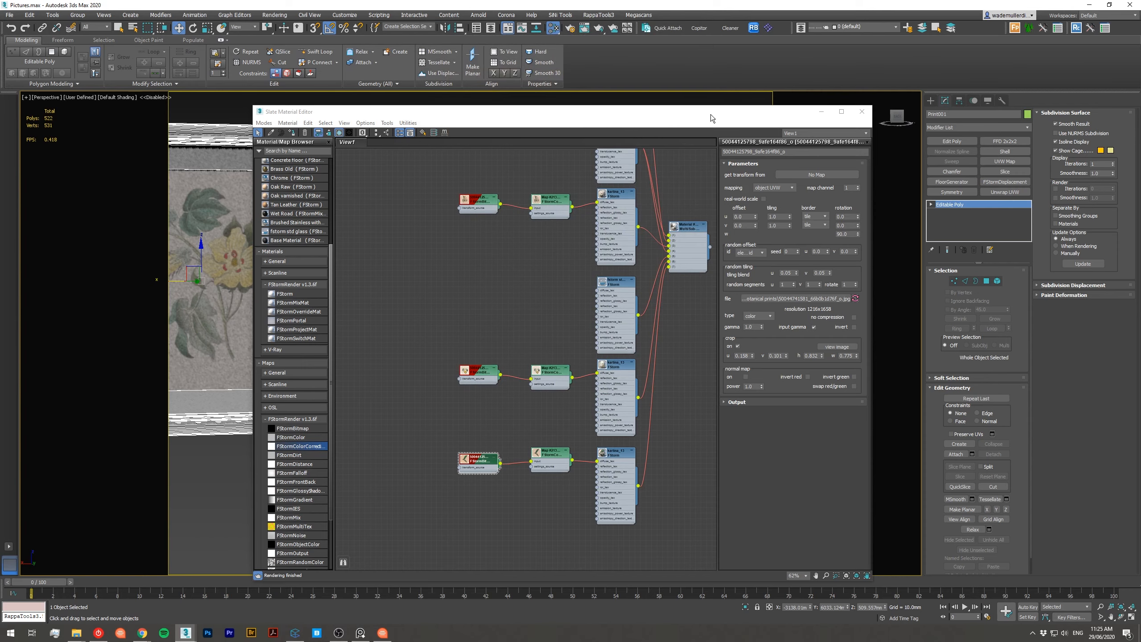
# Assign material ID 7 to the third frame's print element, leave element-level editing and bring the material editor's nodes back into view
pyautogui.moveTo(710, 113); pyautogui.dragTo(909, 387)
pyautogui.click(734, 269)
pyautogui.click(631, 273)
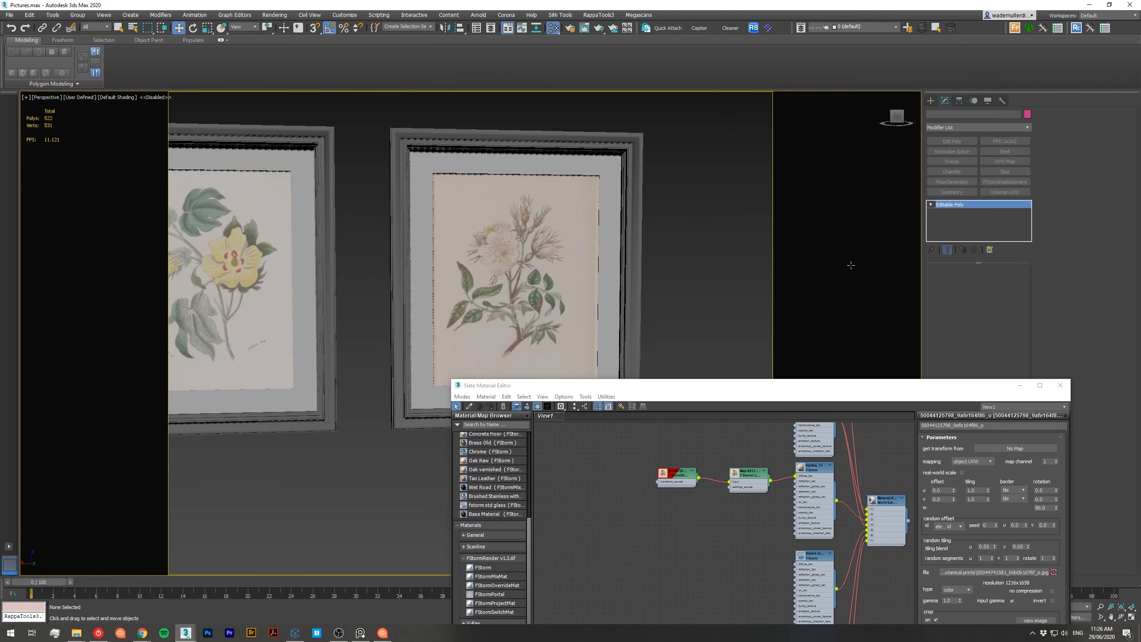
pyautogui.click(998, 281)
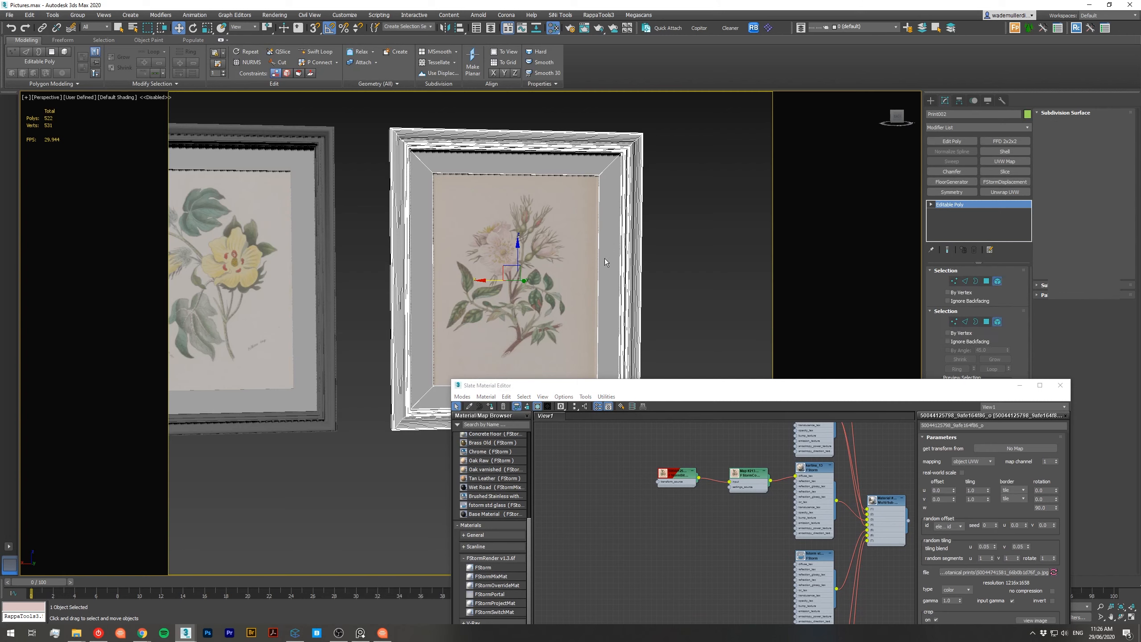
pyautogui.click(548, 252)
pyautogui.press('q')
pyautogui.click(550, 249)
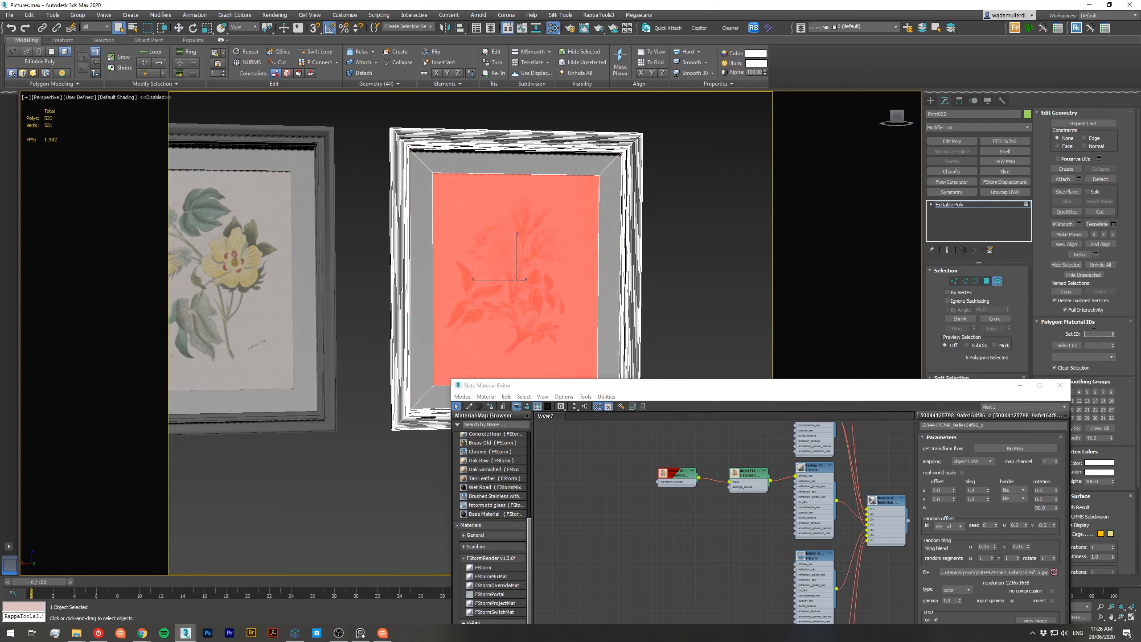
pyautogui.write('7')
pyautogui.press('Return')
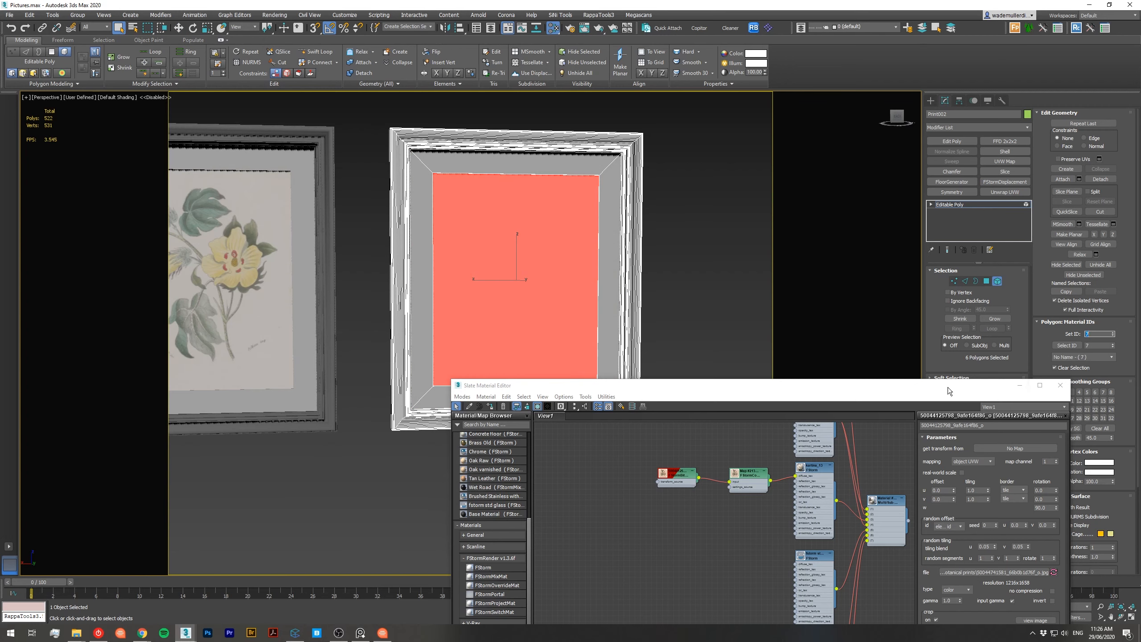
pyautogui.click(997, 281)
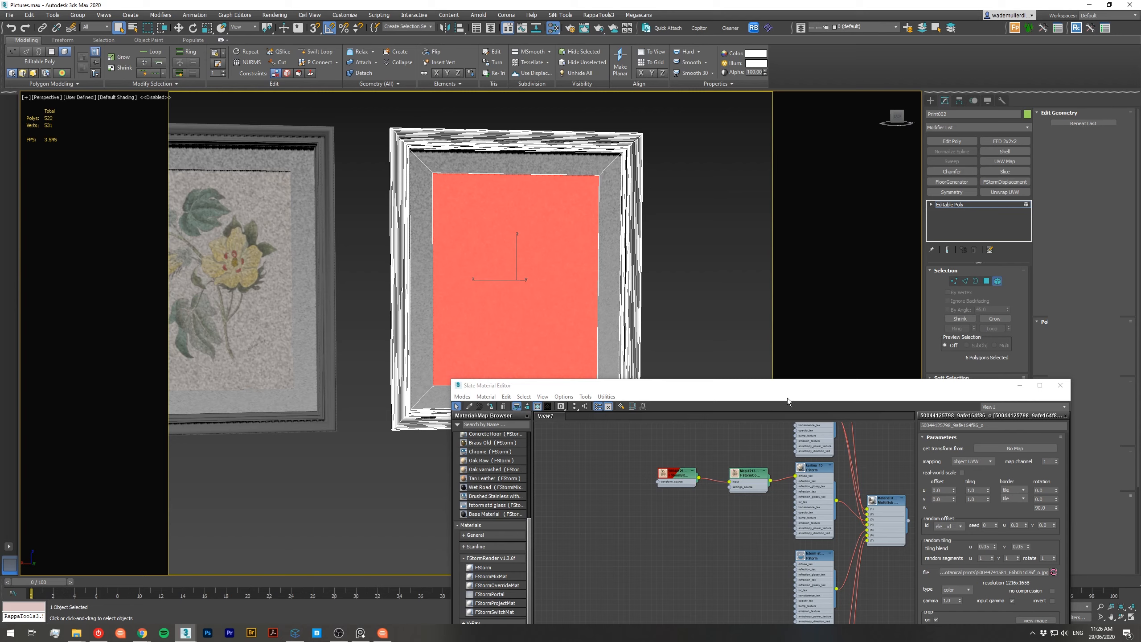
pyautogui.click(747, 324)
pyautogui.moveTo(792, 387); pyautogui.dragTo(759, 161)
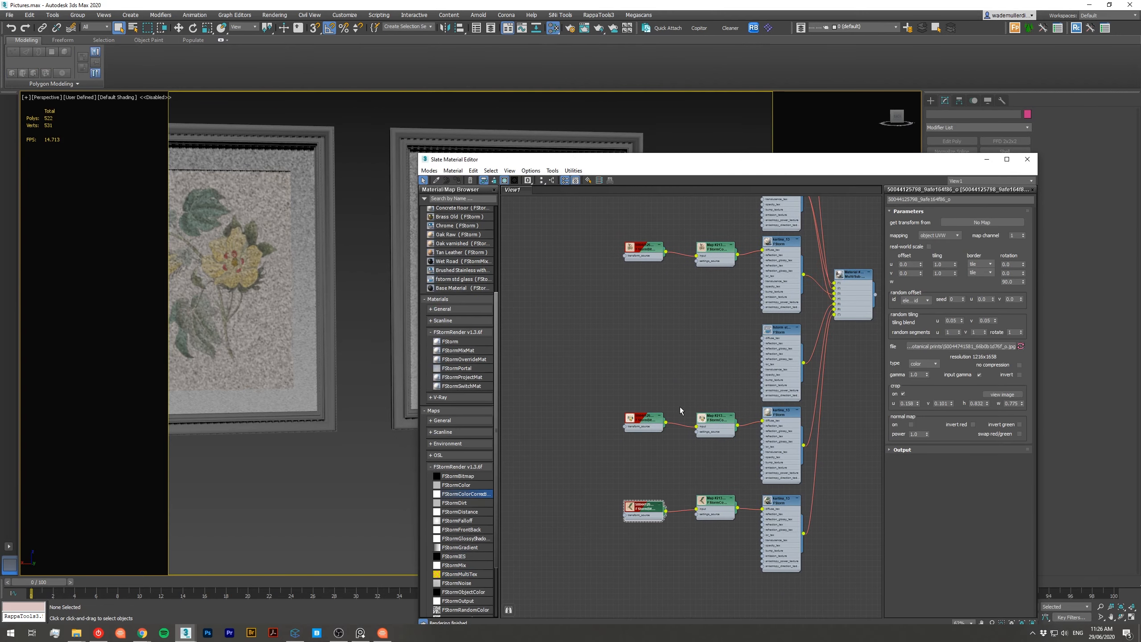
# Show the lily-of-the-valley print bitmap feeding slot 7 in the viewport and close the material editor
pyautogui.click(504, 180)
pyautogui.click(533, 201)
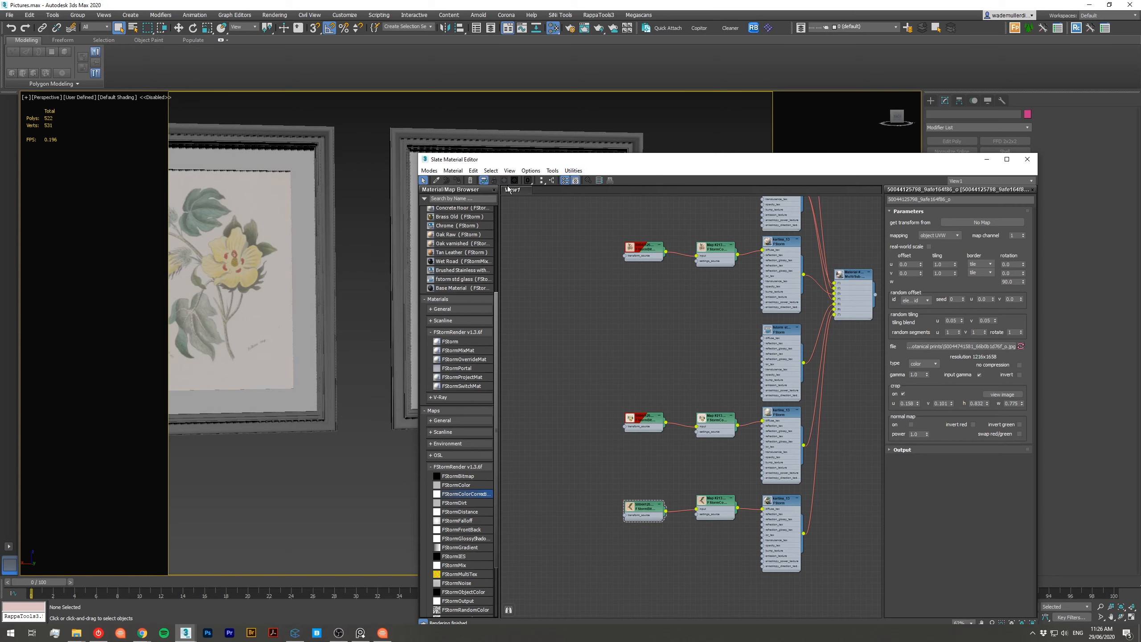
pyautogui.click(648, 510)
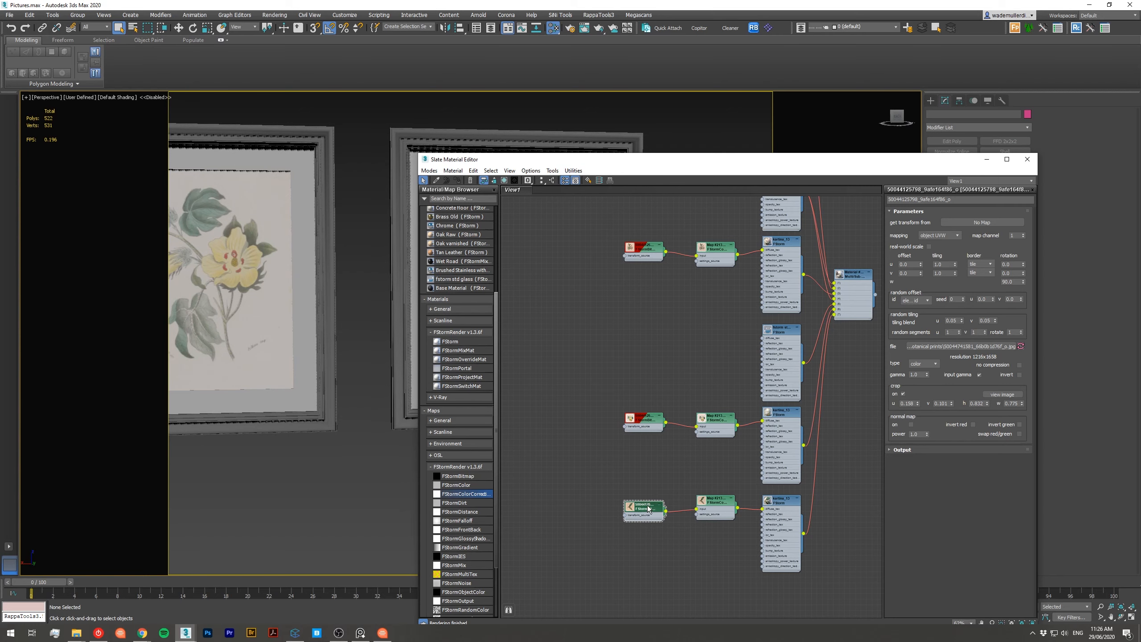
pyautogui.click(504, 179)
pyautogui.click(562, 192)
pyautogui.moveTo(579, 165); pyautogui.dragTo(792, 161)
pyautogui.moveTo(966, 156); pyautogui.dragTo(801, 192)
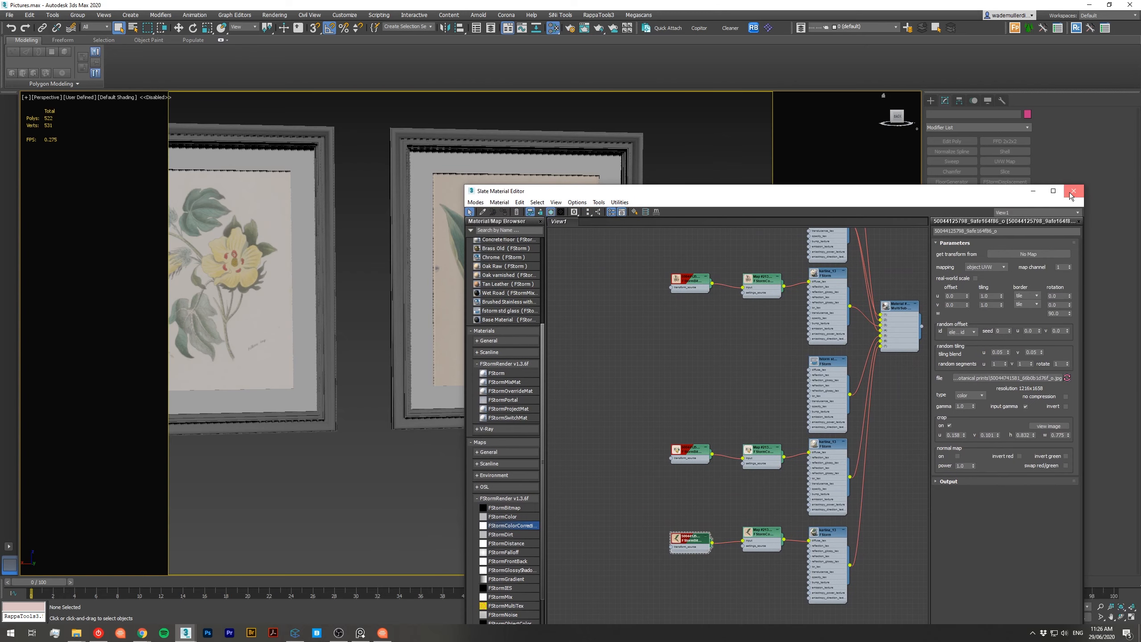
pyautogui.click(1072, 196)
# Start an FStorm interactive render of the perspective view with all three picture frames in shot
pyautogui.scroll(-3, 697, 287)
pyautogui.moveTo(697, 287); pyautogui.dragTo(680, 351, button='middle')
pyautogui.rightClick(742, 479)
pyautogui.click(745, 486)
pyautogui.rightClick(746, 489)
pyautogui.click(758, 487)
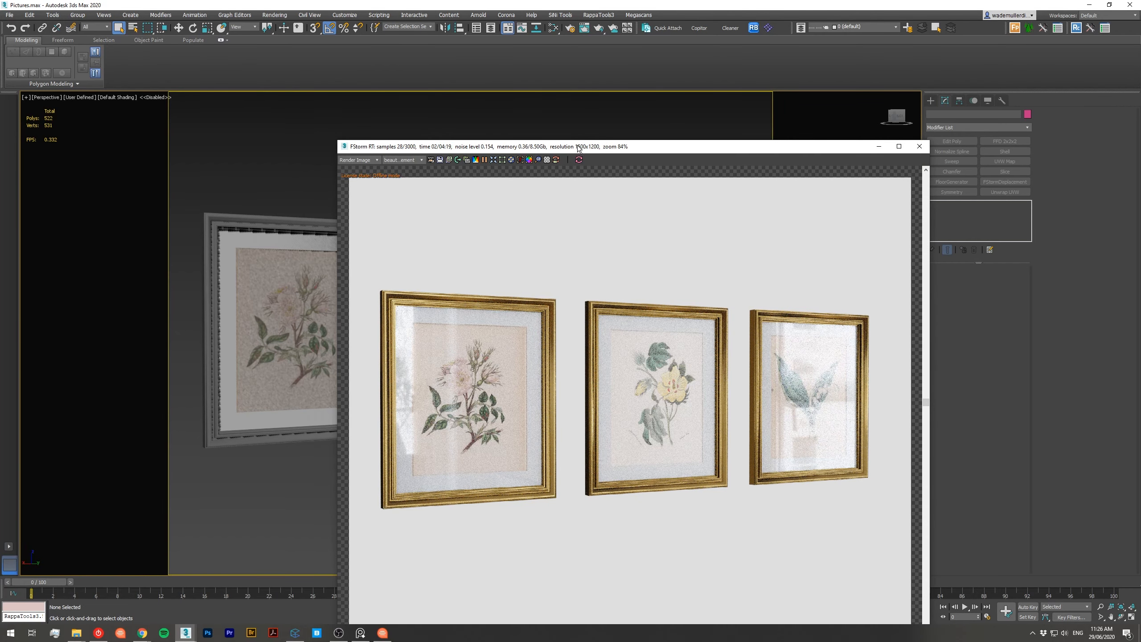
pyautogui.moveTo(734, 148); pyautogui.dragTo(978, 149)
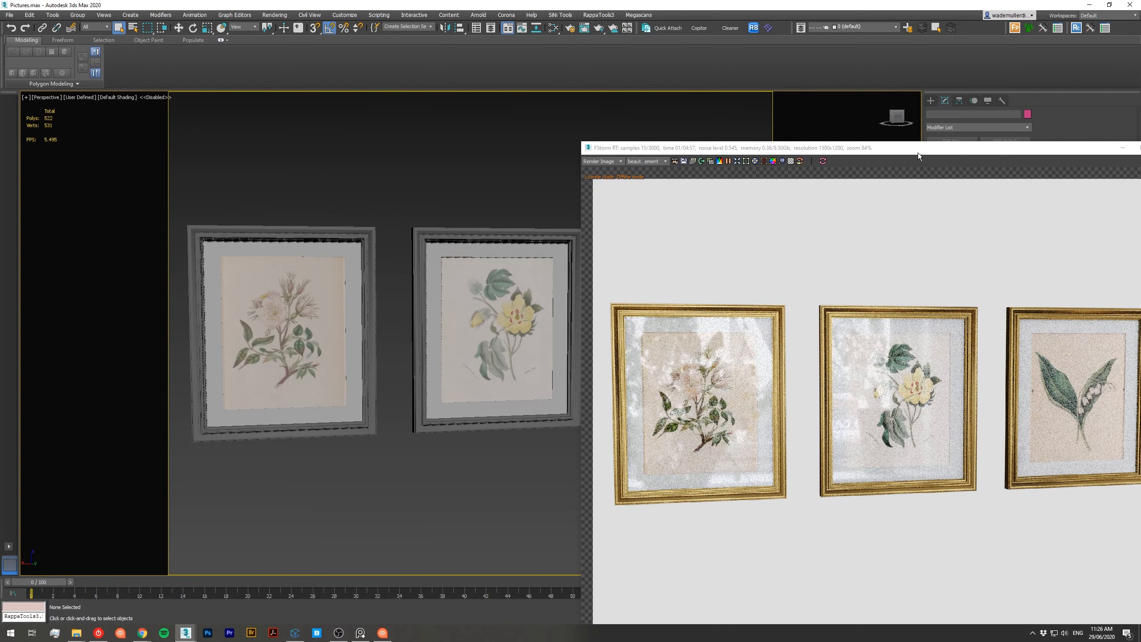
pyautogui.moveTo(919, 152); pyautogui.dragTo(574, 58)
pyautogui.scroll(-2, 585, 211)
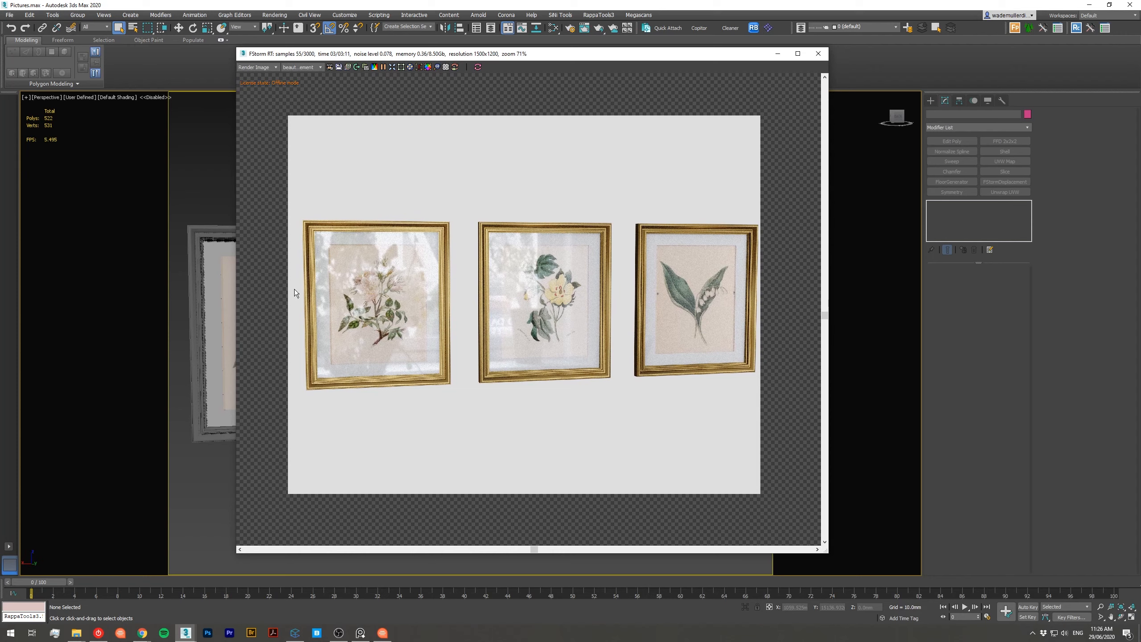
# Examine the rendered prints and glass reflections on the three frames from slightly different viewing angles
pyautogui.click(1101, 617)
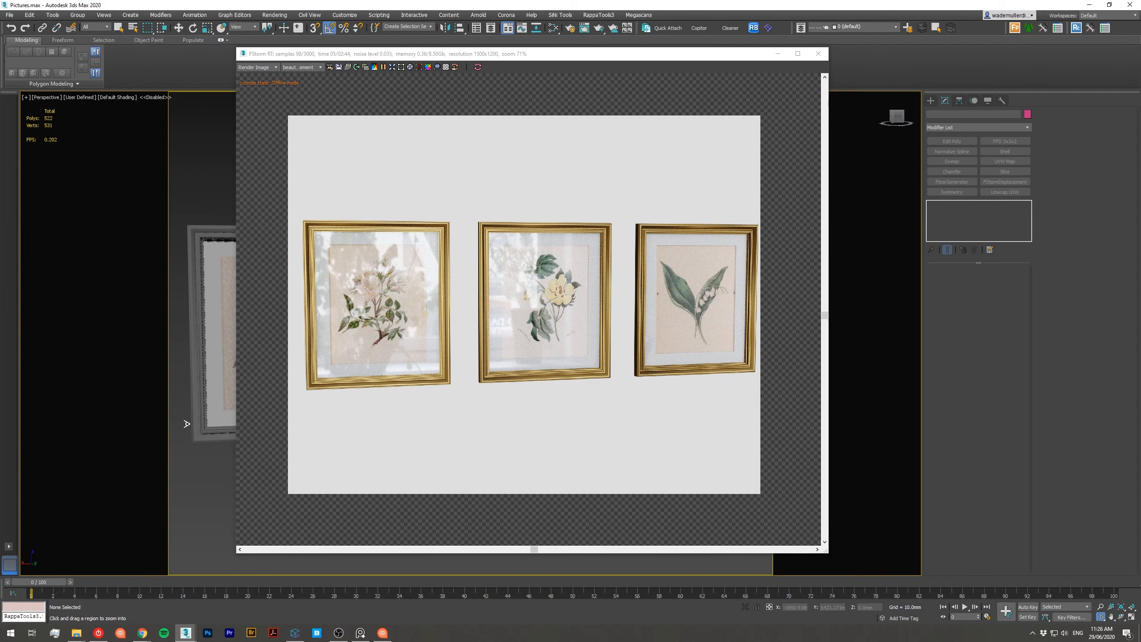
pyautogui.scroll(-1, 187, 423)
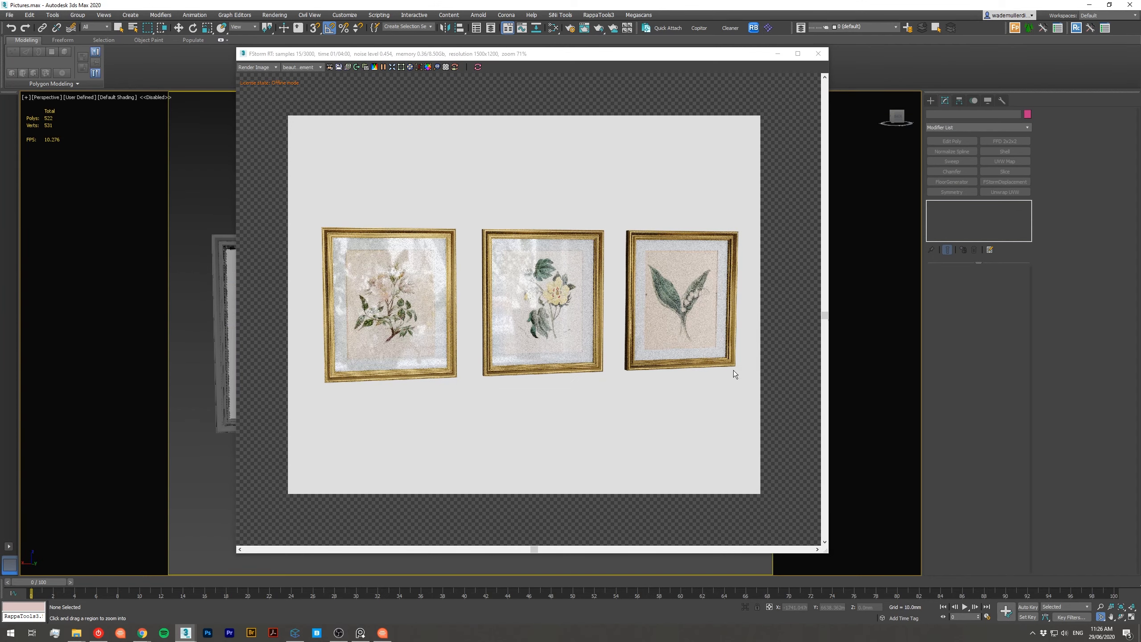
pyautogui.scroll(4, 635, 314)
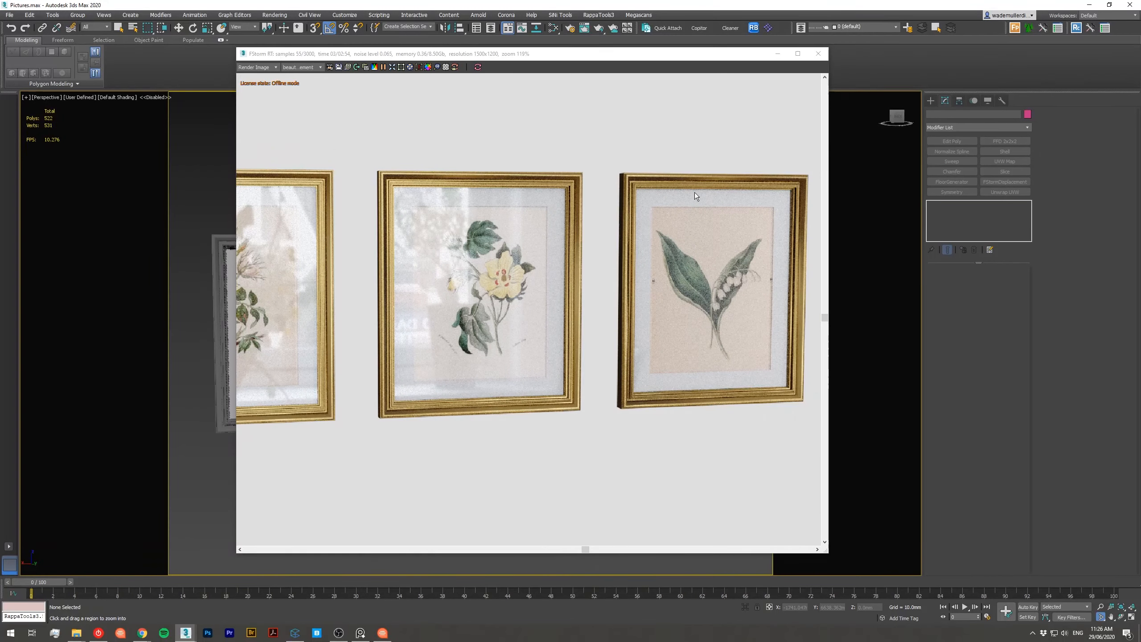
pyautogui.scroll(-1, 692, 217)
pyautogui.scroll(-1, 688, 242)
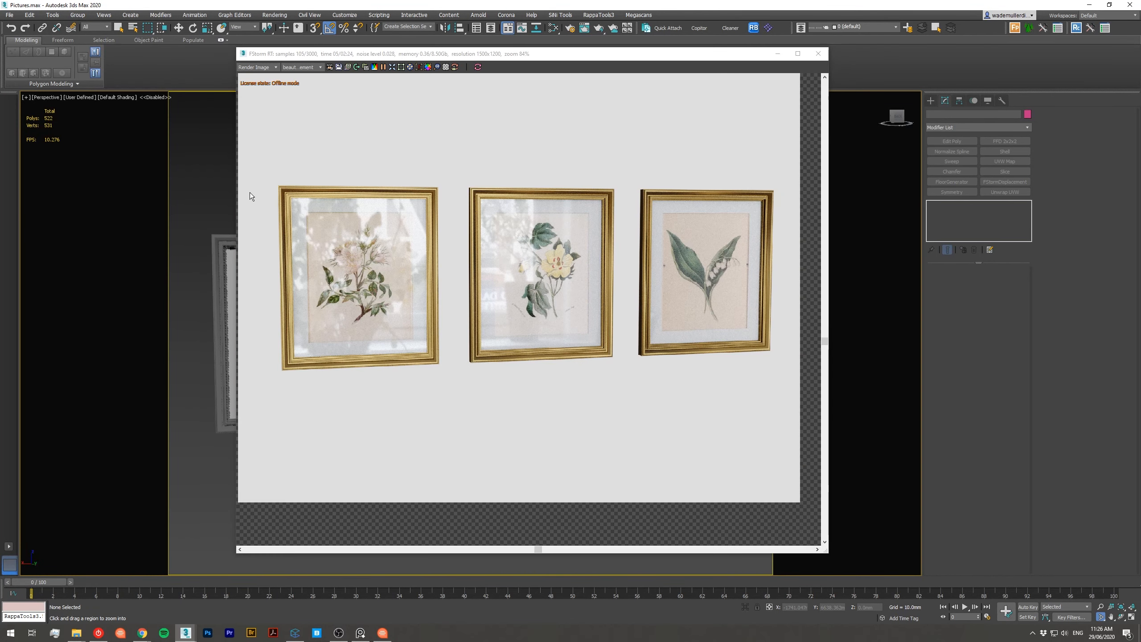
pyautogui.moveTo(489, 58); pyautogui.dragTo(1140, 58)
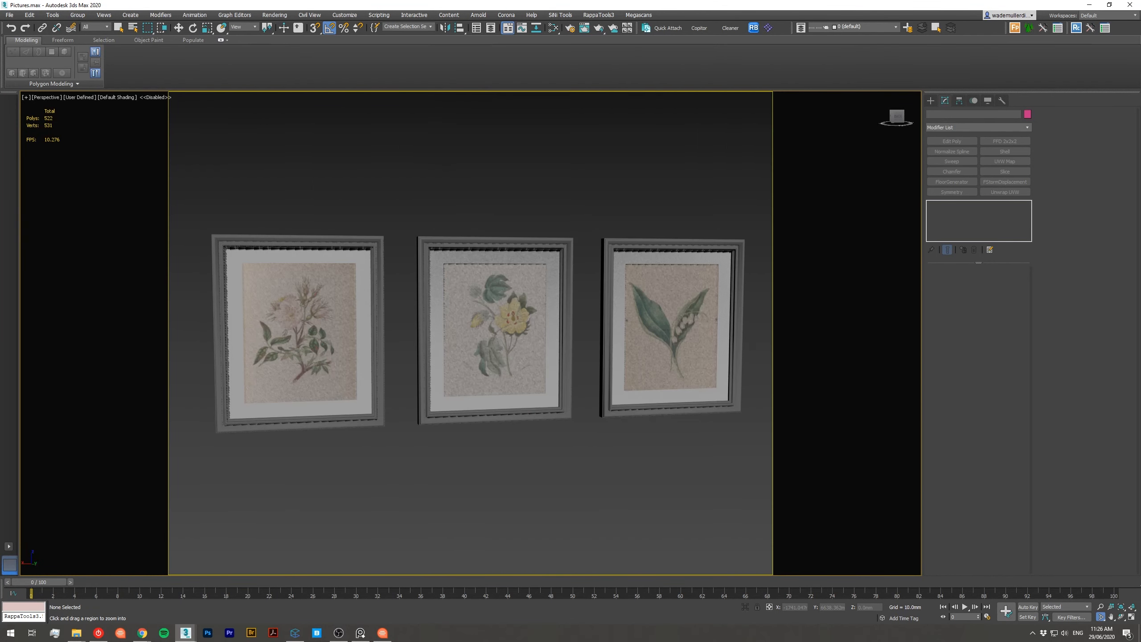
pyautogui.keyDown('alt'); pyautogui.moveTo(463, 336); pyautogui.dragTo(469, 341, button='middle'); pyautogui.keyUp('alt')
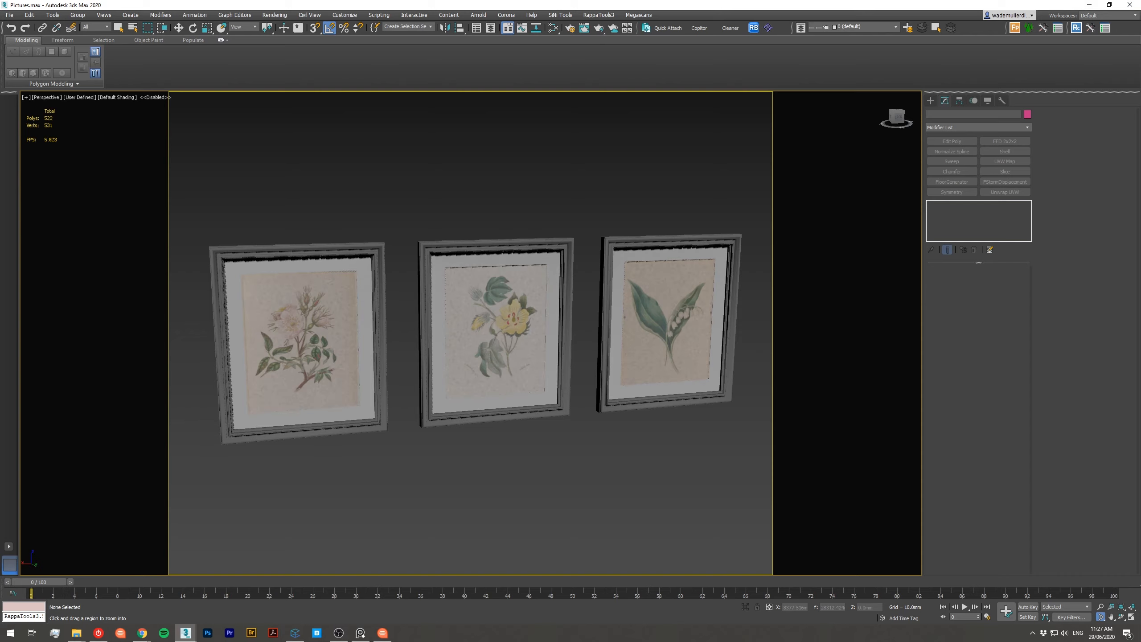
pyautogui.moveTo(1140, 133); pyautogui.dragTo(636, 133)
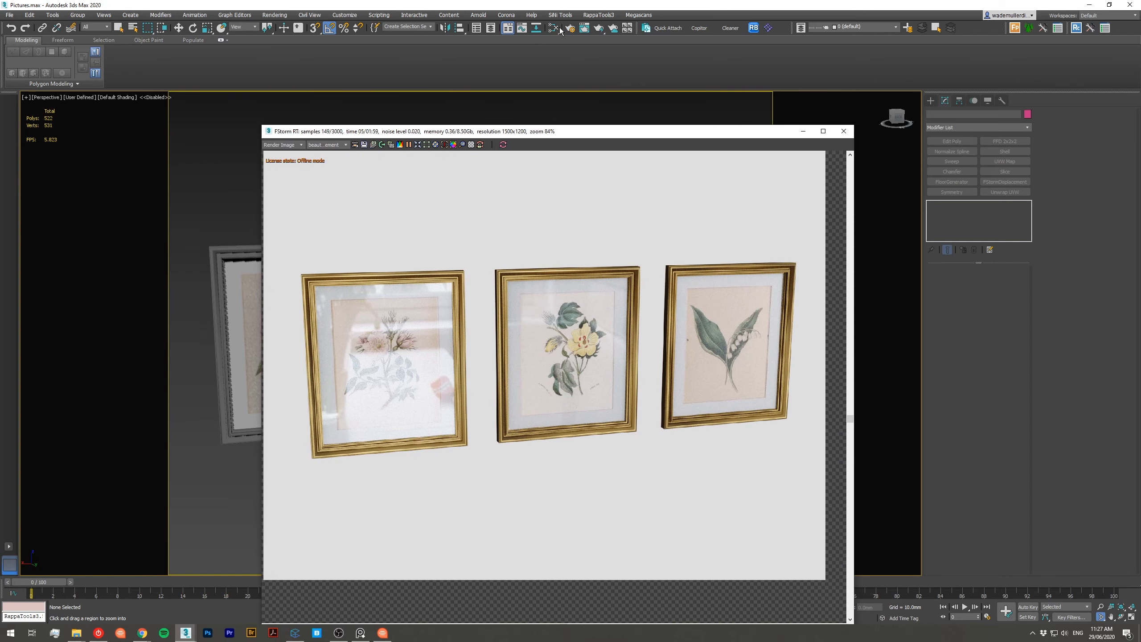
# Bring the FStorm environment texture int_apartment_livingroom_4k.hdr from the render setup into the material editor as a node
pyautogui.click(555, 28)
pyautogui.moveTo(808, 279)
pyautogui.mouseDown(button='middle')
pyautogui.moveTo(800, 317)
pyautogui.moveTo(662, 443)
pyautogui.moveTo(709, 285)
pyautogui.mouseUp(button='middle')
pyautogui.scroll(-2, 709, 286)
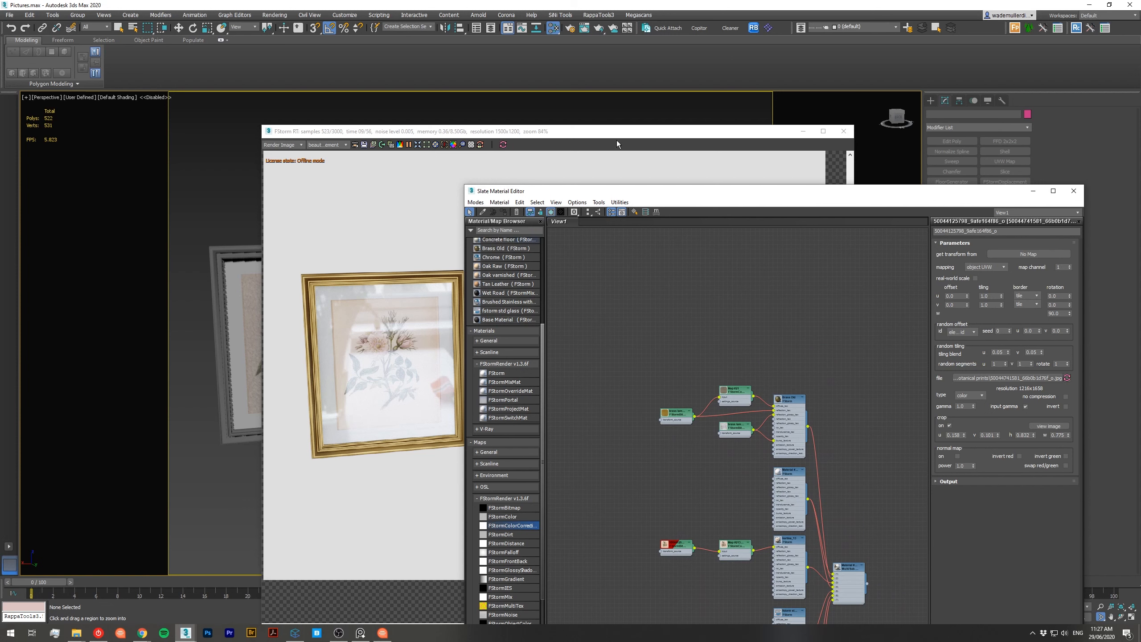
pyautogui.click(571, 29)
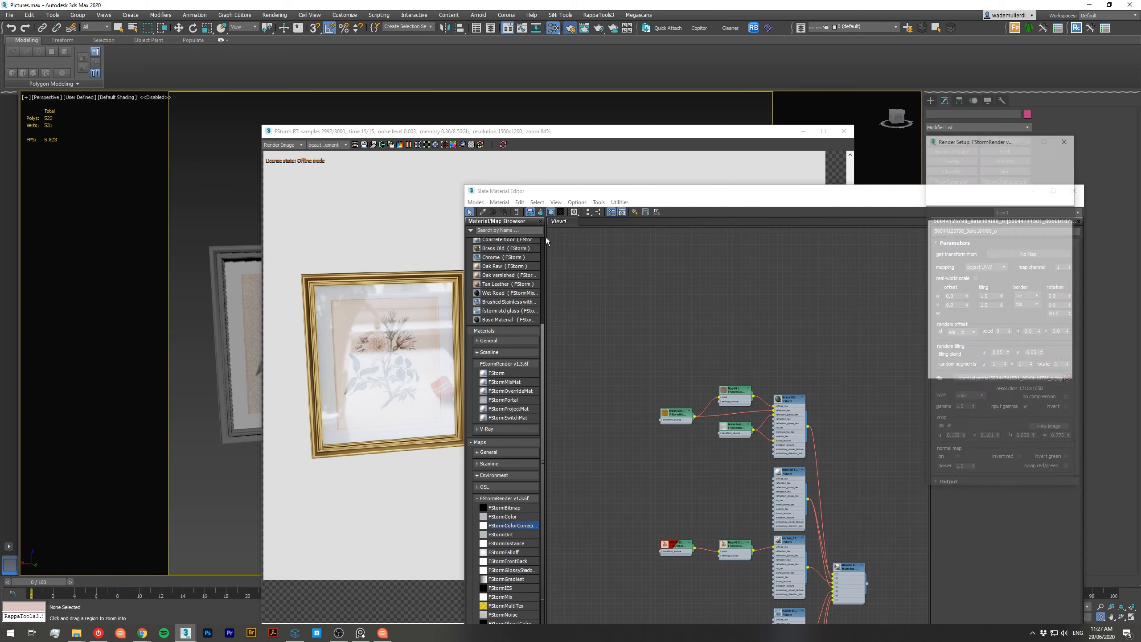
pyautogui.click(958, 274)
pyautogui.moveTo(1009, 296); pyautogui.dragTo(634, 288)
pyautogui.click(759, 453)
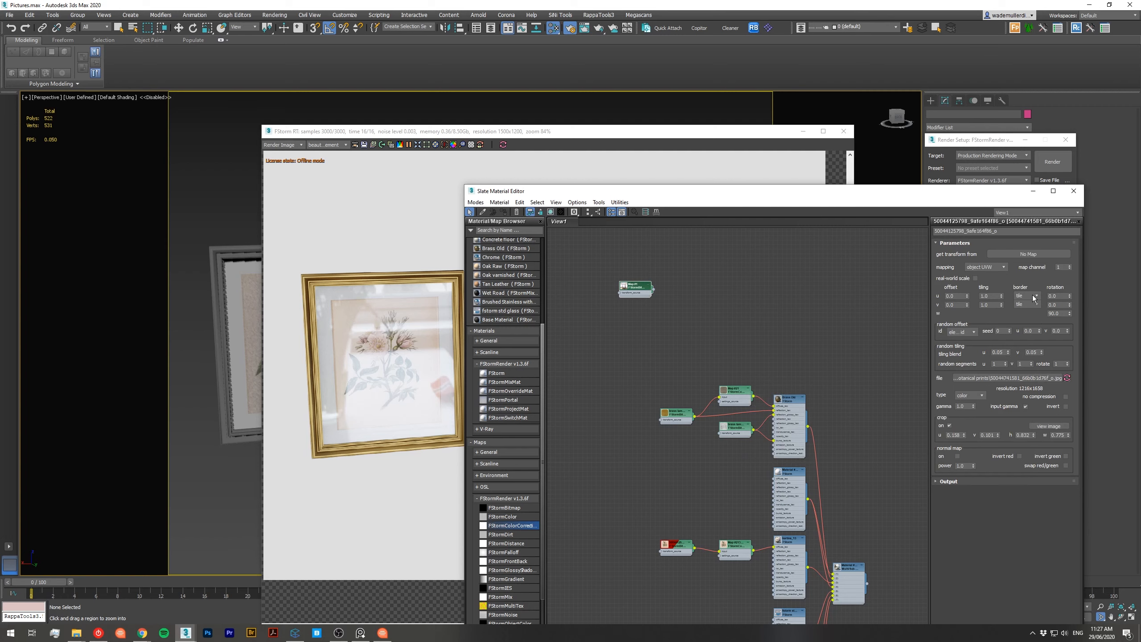
# Restart the interactive render and set the environment HDRI's W rotation to 65 to shift the glass reflections
pyautogui.click(1055, 314)
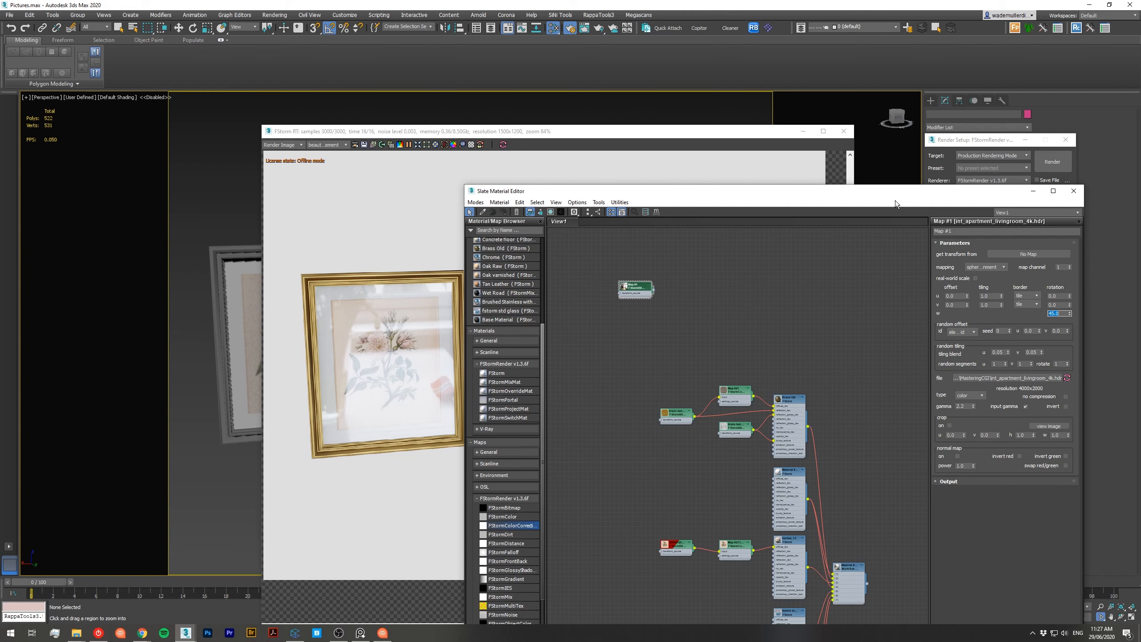
pyautogui.moveTo(881, 194); pyautogui.dragTo(961, 229)
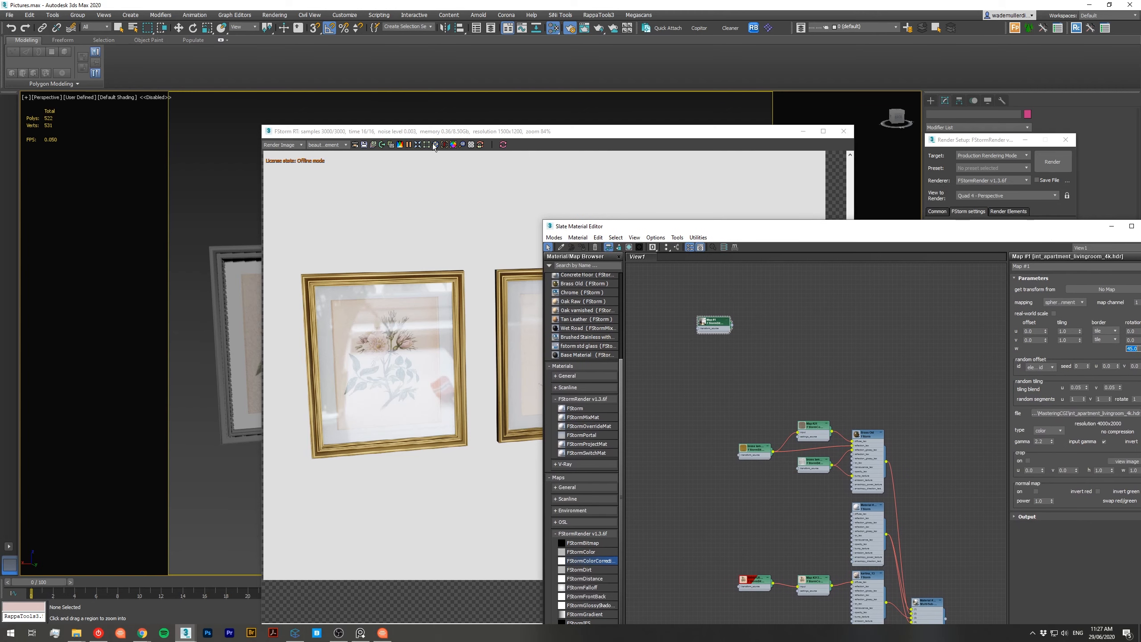
pyautogui.click(503, 148)
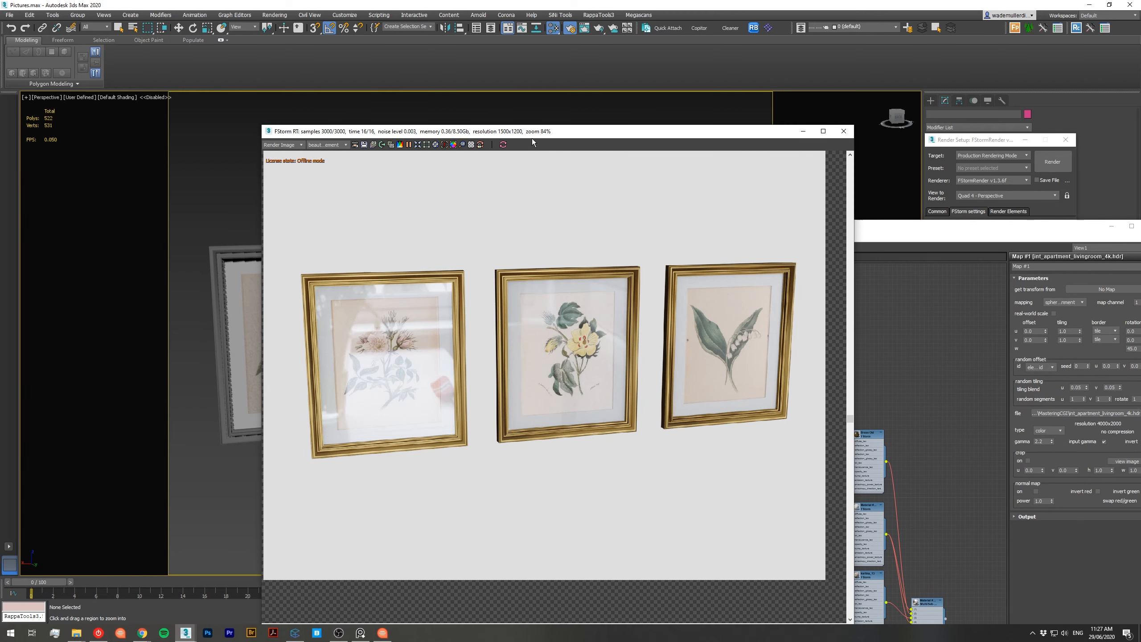
pyautogui.moveTo(570, 130); pyautogui.dragTo(479, 61)
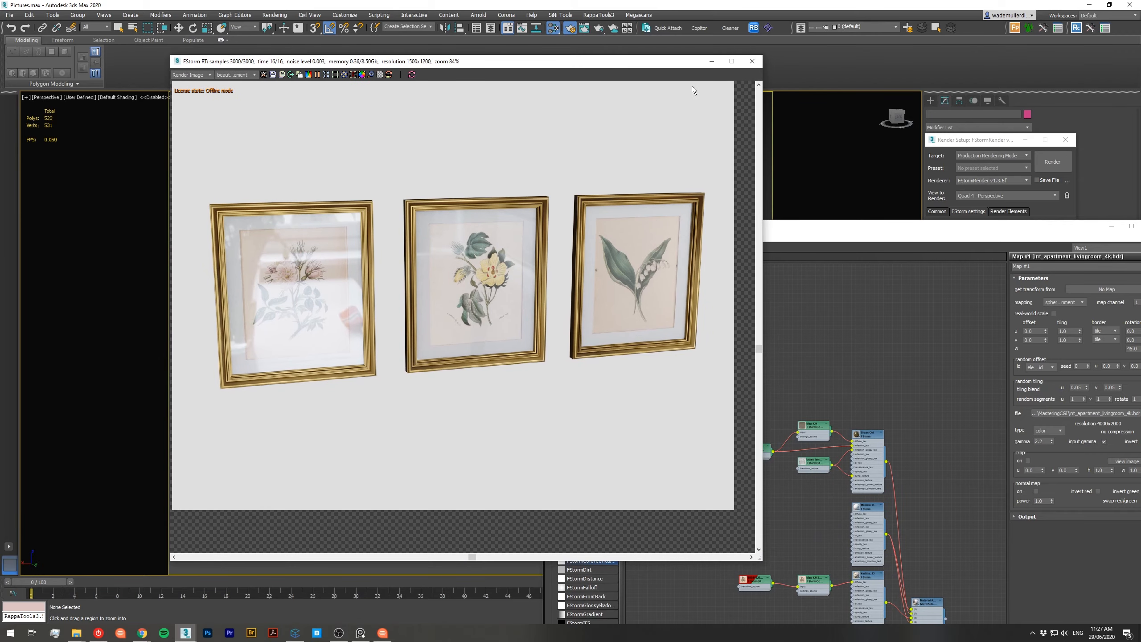
pyautogui.click(758, 66)
pyautogui.rightClick(631, 168)
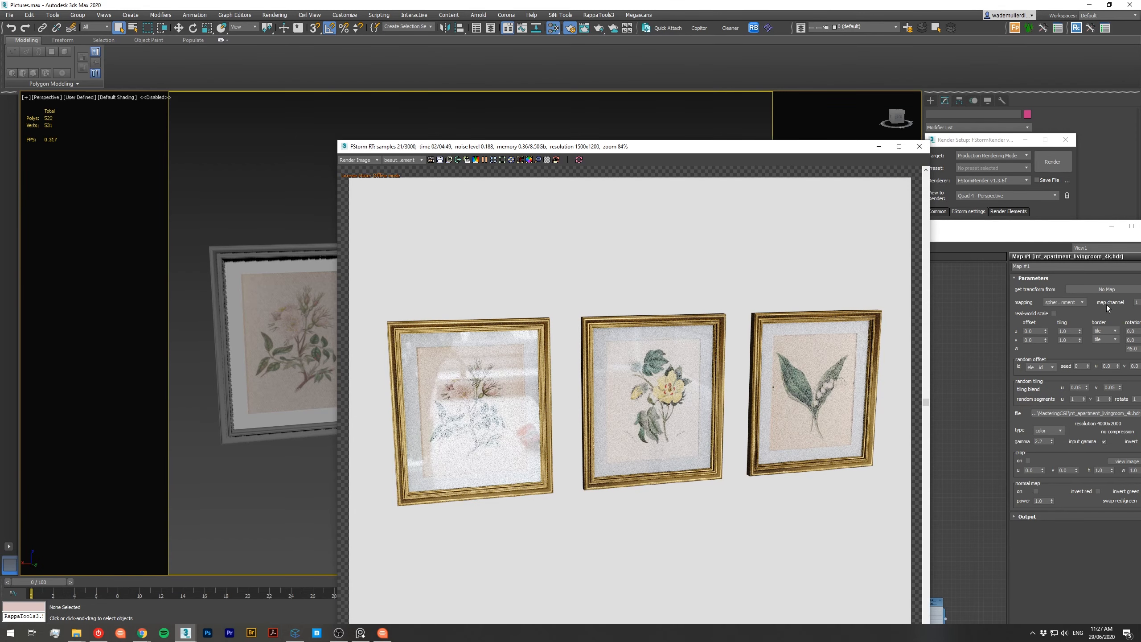
pyautogui.doubleClick(1133, 348)
pyautogui.write('6')
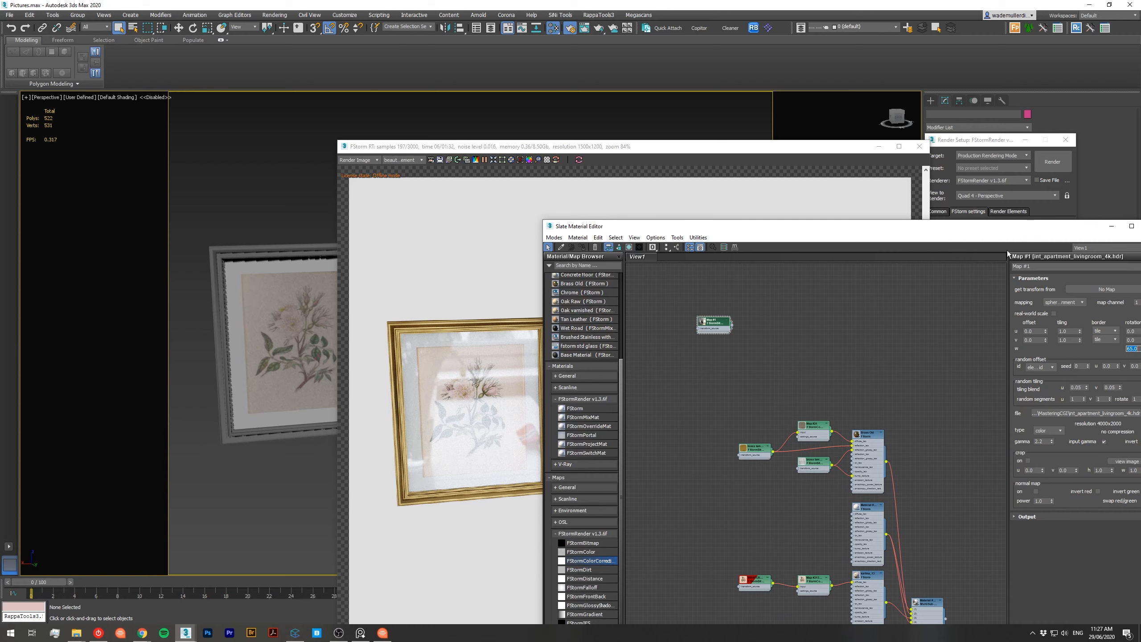
pyautogui.moveTo(929, 235); pyautogui.dragTo(803, 402)
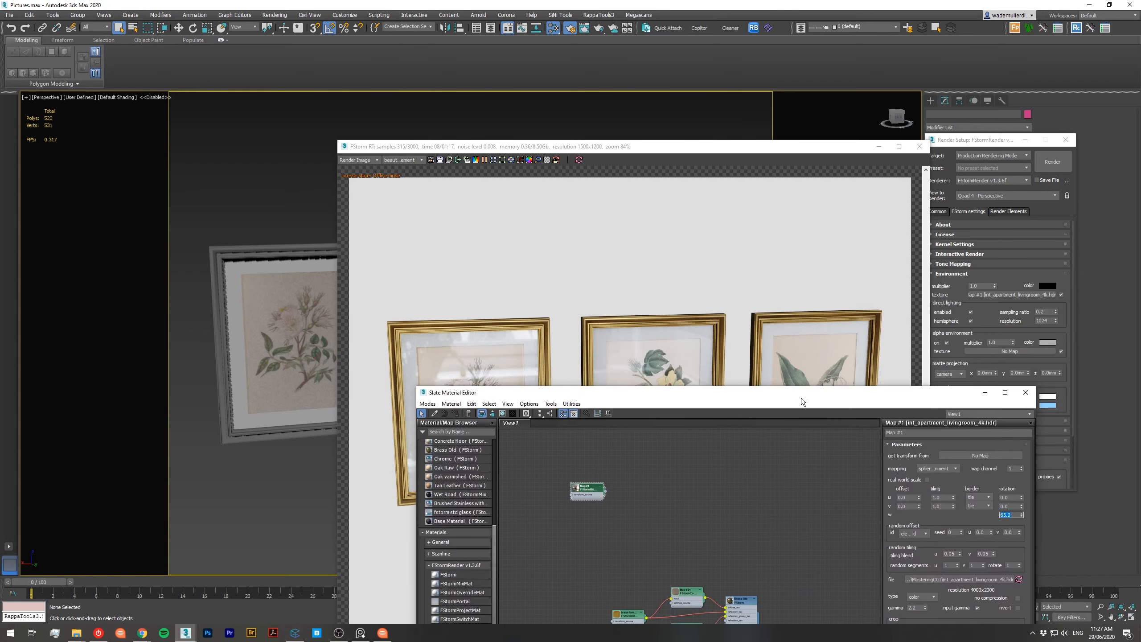
pyautogui.keyDown('alt'); pyautogui.moveTo(240, 200); pyautogui.dragTo(257, 173, button='middle'); pyautogui.keyUp('alt')
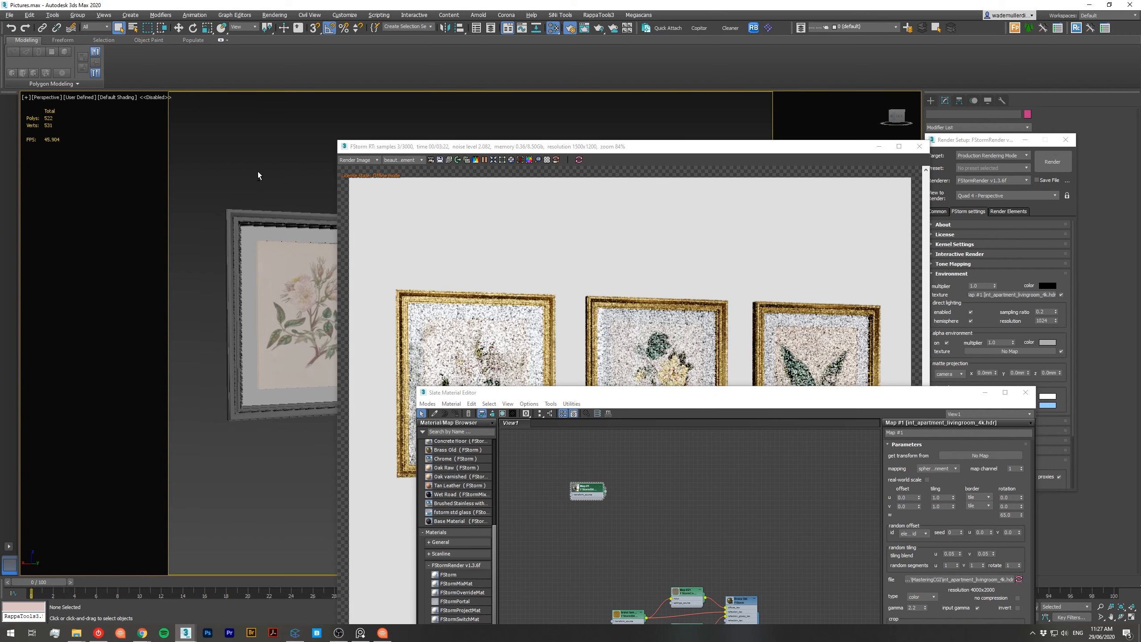
# Set the reflection level of the fstorm std glass material to 0.5 and check the updated render
pyautogui.moveTo(802, 398); pyautogui.dragTo(784, 151)
pyautogui.moveTo(751, 459); pyautogui.dragTo(764, 273, button='middle')
pyautogui.scroll(2, 739, 381)
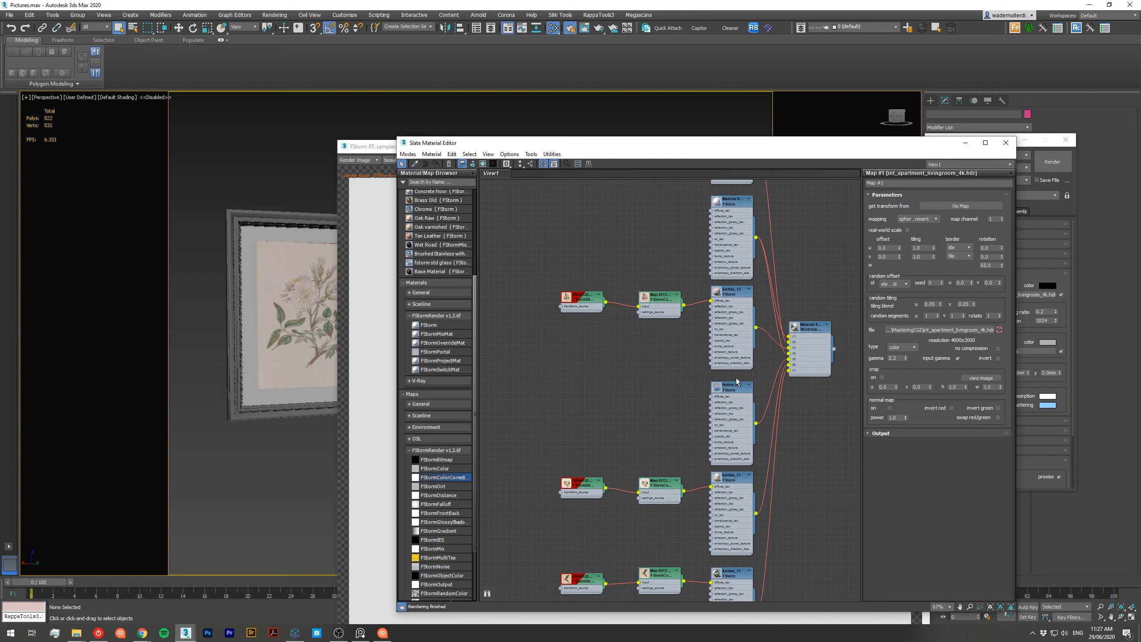
pyautogui.moveTo(734, 435); pyautogui.dragTo(735, 264, button='middle')
pyautogui.moveTo(733, 326); pyautogui.dragTo(702, 508, button='middle')
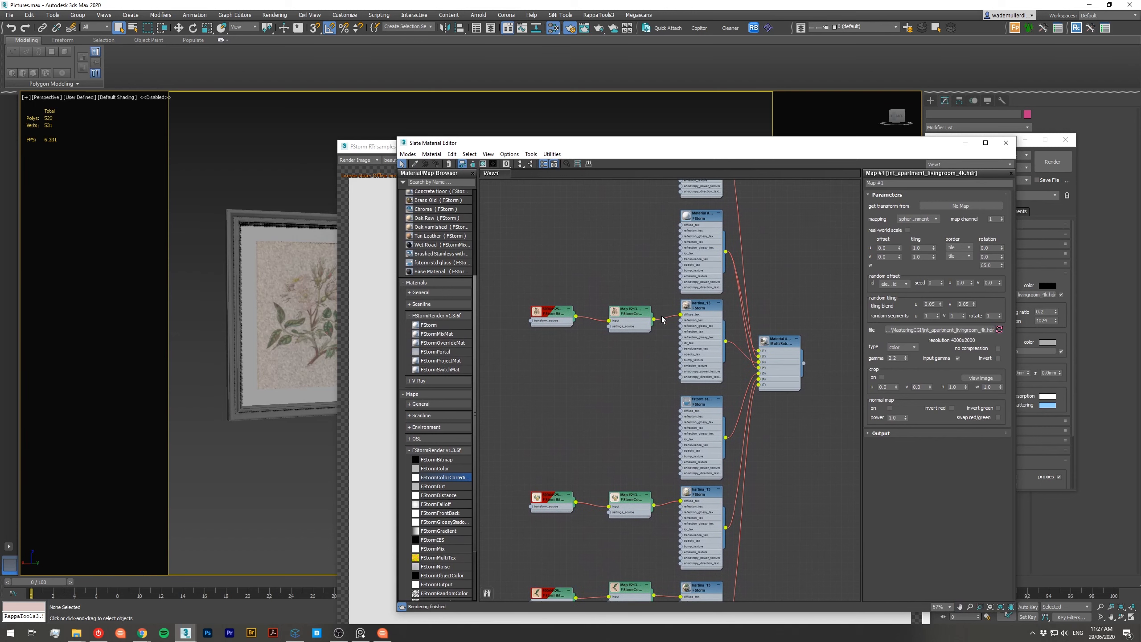
pyautogui.doubleClick(704, 408)
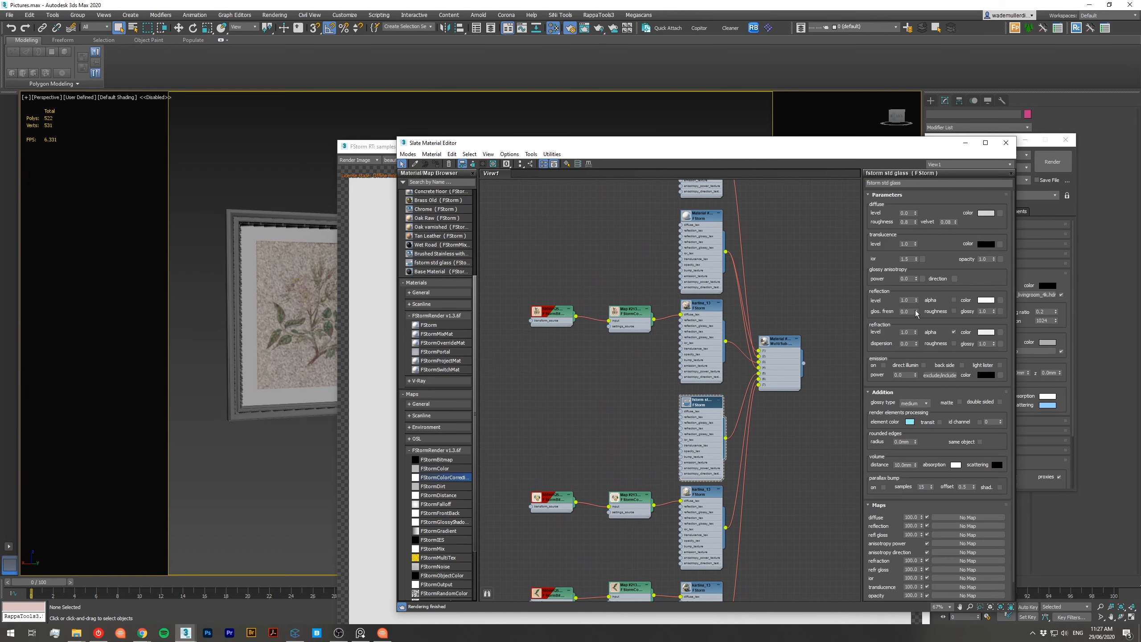
pyautogui.doubleClick(907, 300)
pyautogui.write('0.5')
pyautogui.press('Return')
pyautogui.click(382, 224)
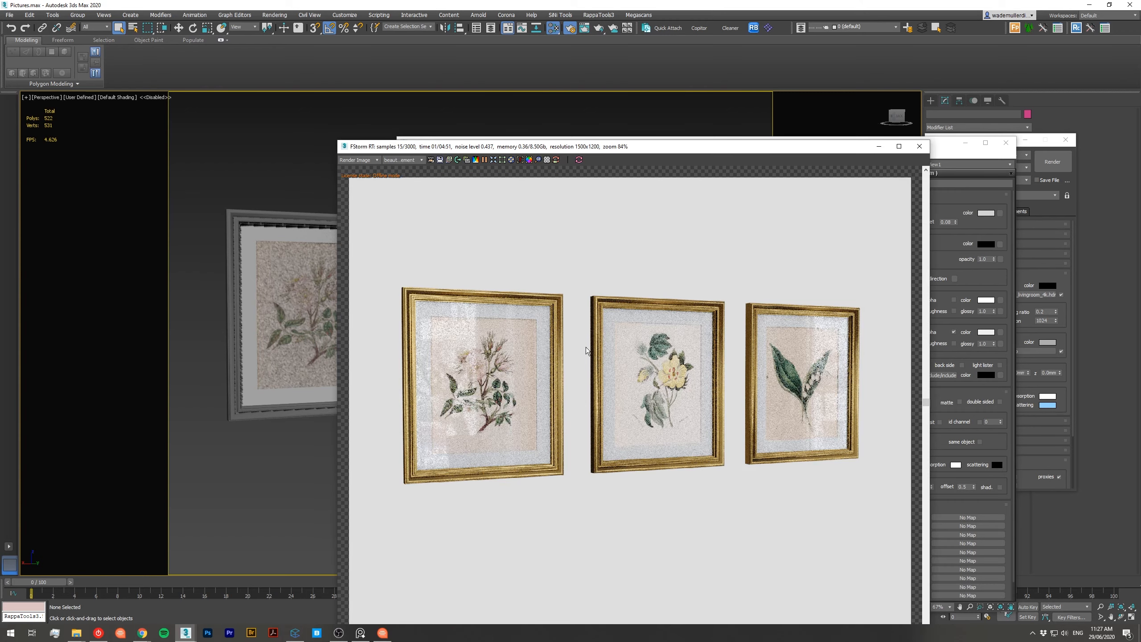
pyautogui.scroll(-1, 646, 448)
# Save the scene as a new file named Bot prints.max
pyautogui.click(8, 15)
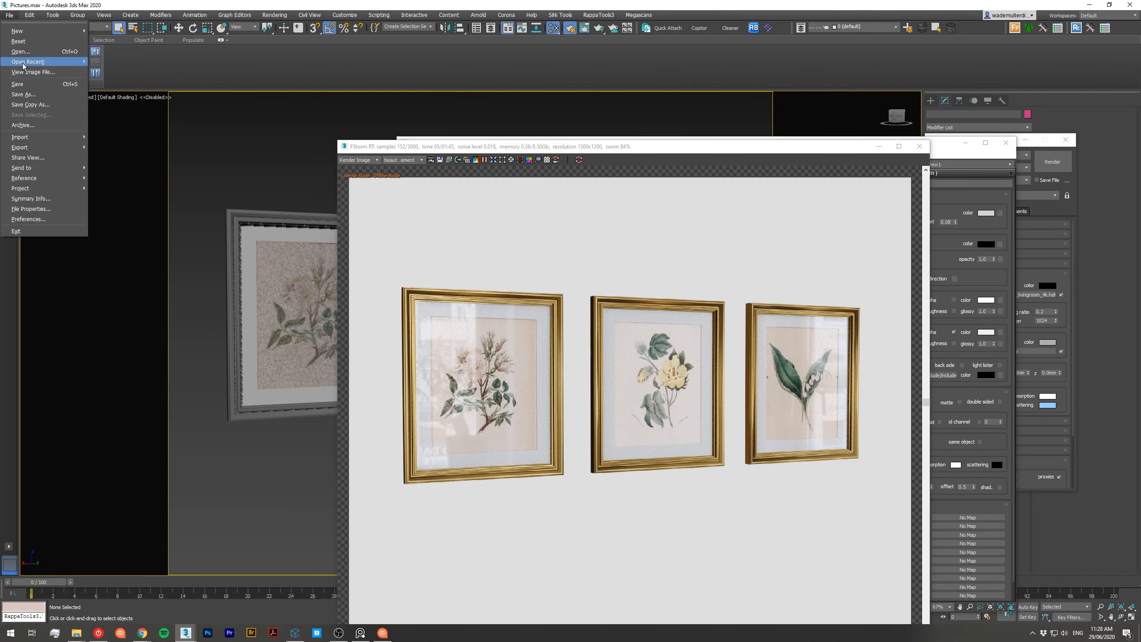
pyautogui.click(23, 94)
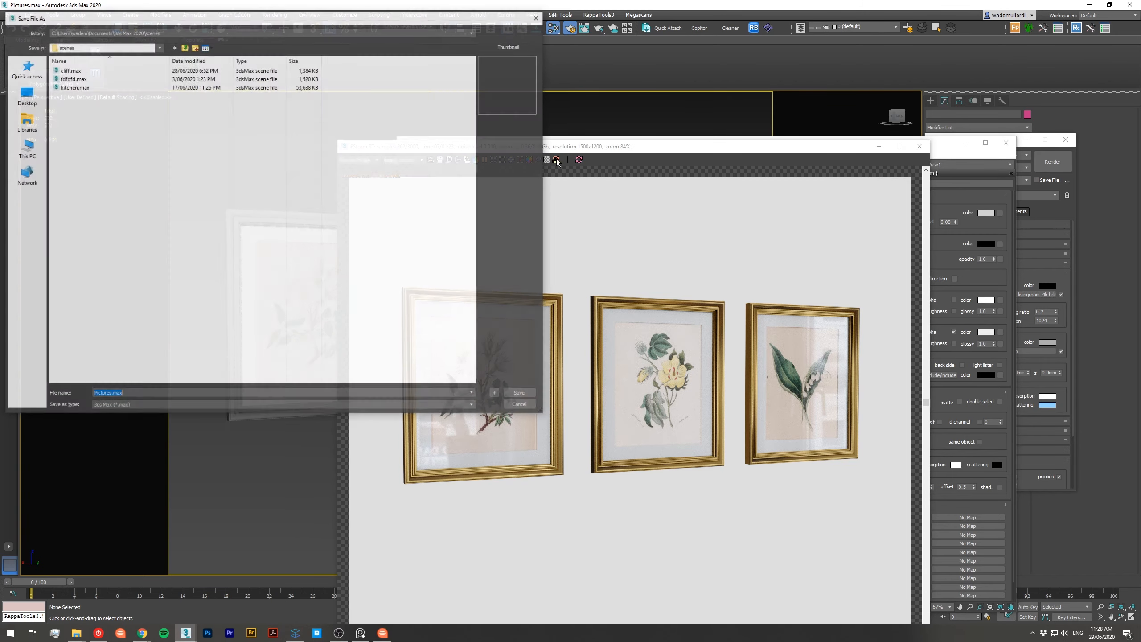
pyautogui.press('Return')
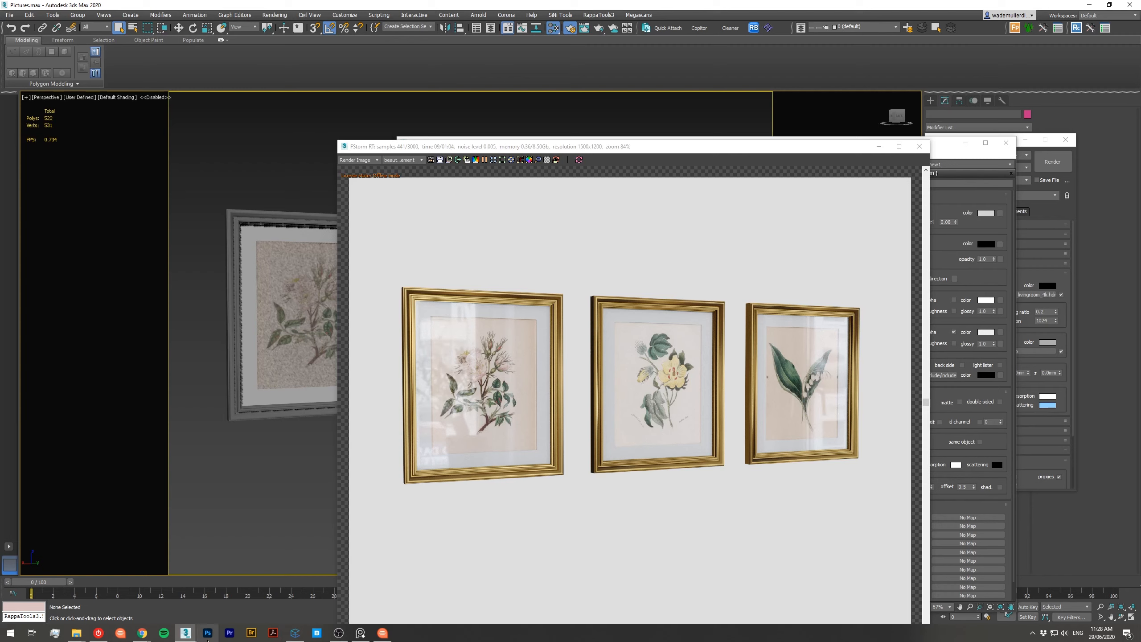
pyautogui.click(296, 635)
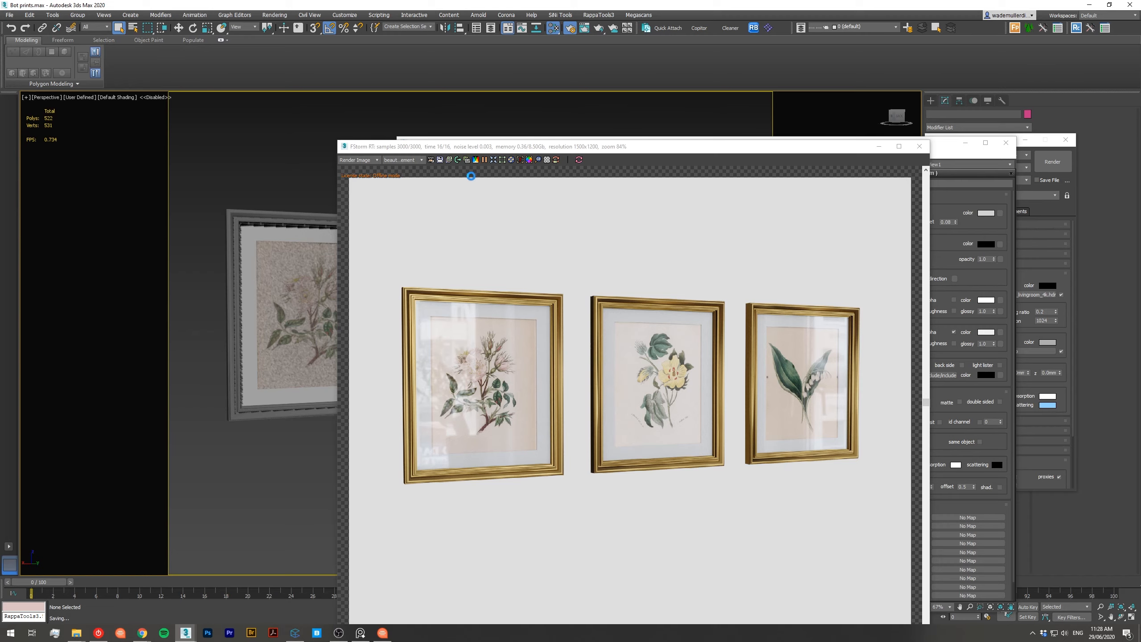
# Save the rendered image as Bot prints in the Botanical Prints folder and close the render and material editor windows
pyautogui.click(436, 160)
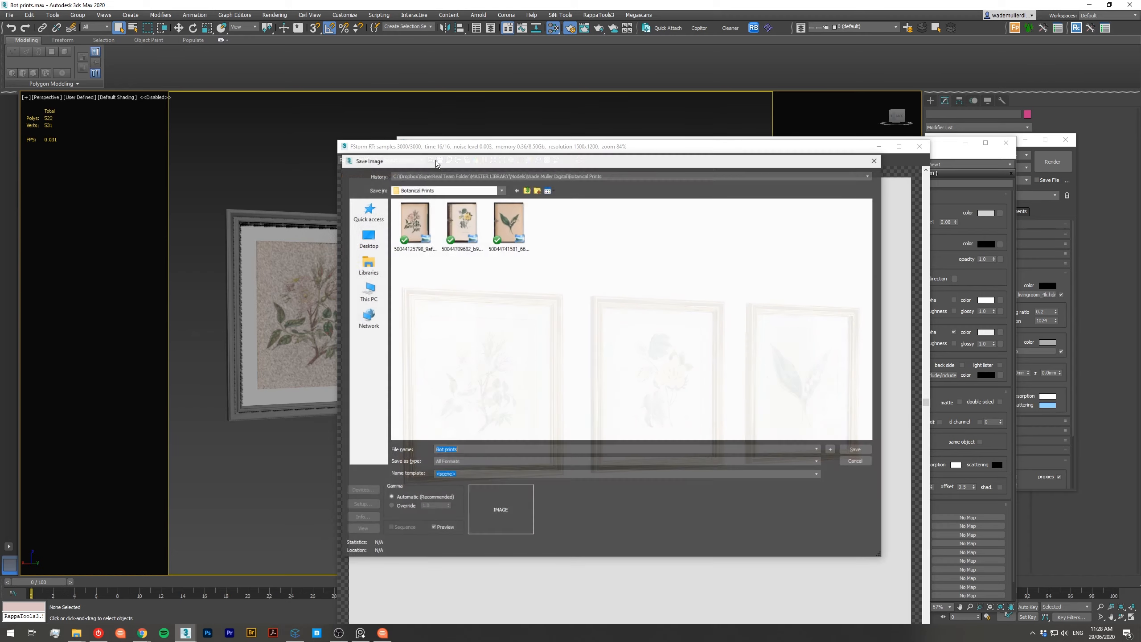
pyautogui.press('Tab')
pyautogui.press('Down')
pyautogui.press('Down')
pyautogui.press('Down')
pyautogui.press('Down')
pyautogui.press('Down')
pyautogui.press('Down')
pyautogui.press('Down')
pyautogui.press('Down')
pyautogui.press('Return')
pyautogui.press('Return')
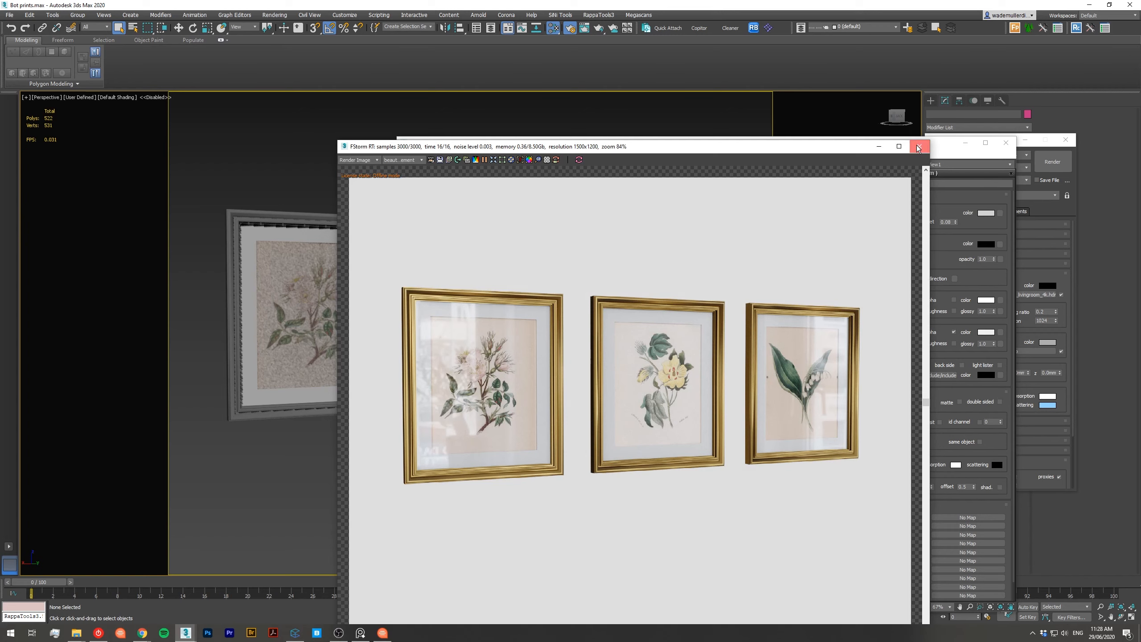
pyautogui.click(918, 149)
pyautogui.click(1006, 143)
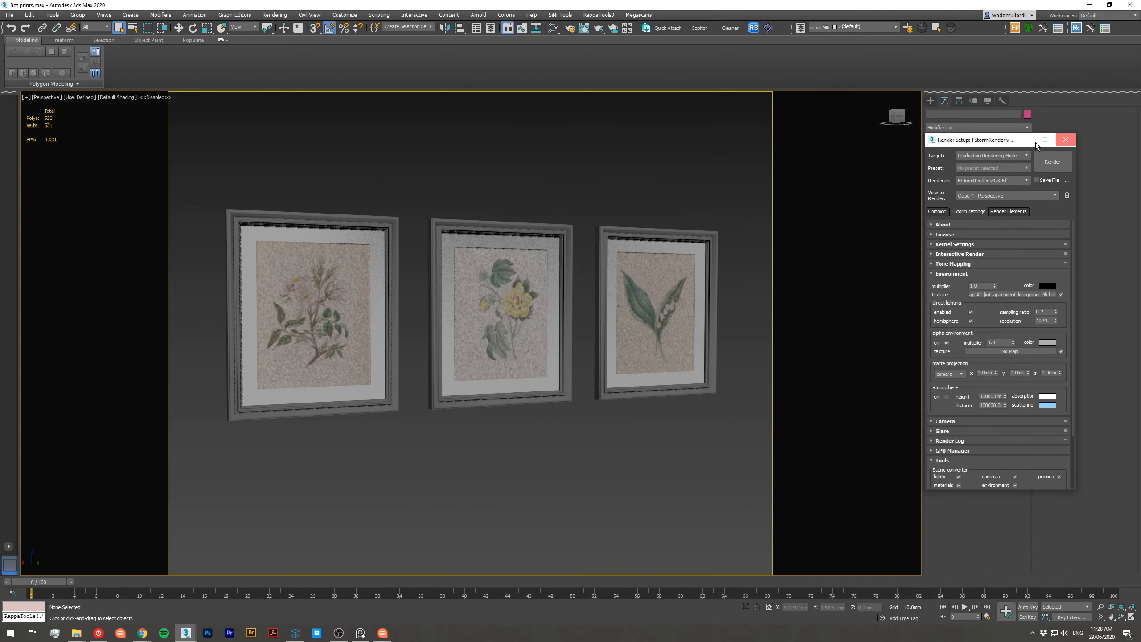
# Group the three framed prints and copy the group into the first Copitor slot
pyautogui.click(1066, 140)
pyautogui.moveTo(266, 143); pyautogui.dragTo(725, 387)
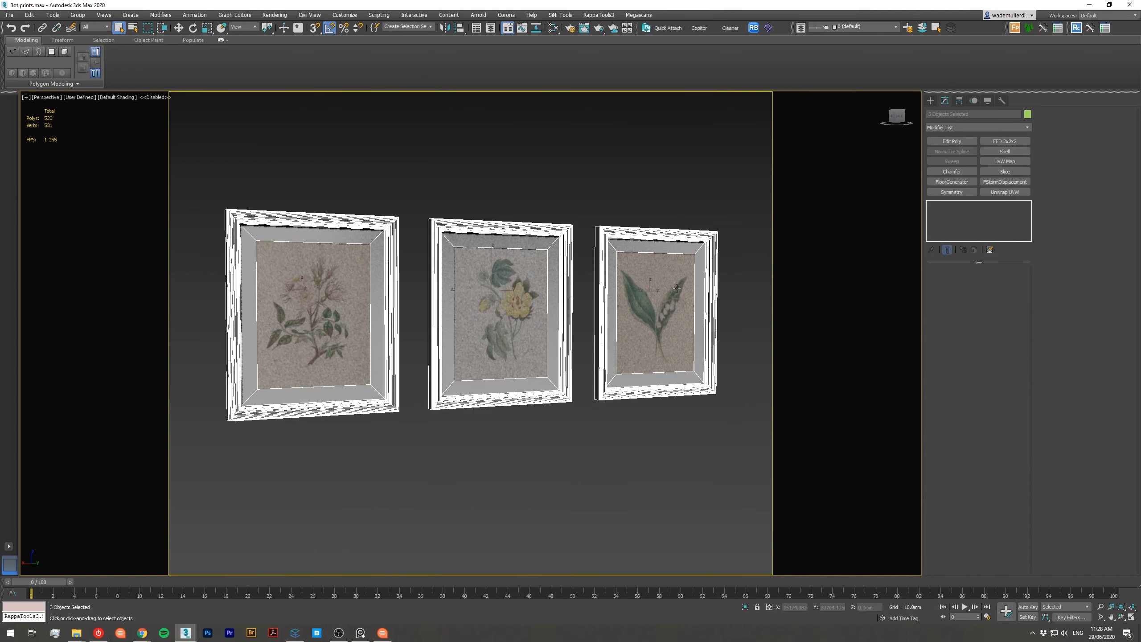
pyautogui.hotkey('ctrl', 'g')
pyautogui.press('Return')
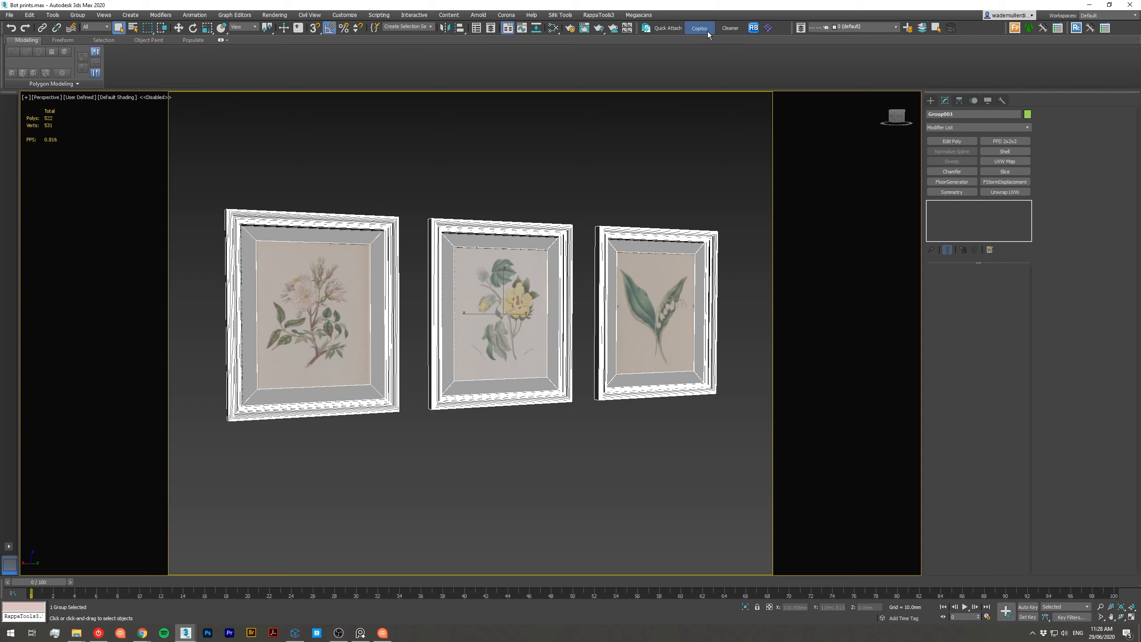
pyautogui.click(701, 28)
pyautogui.click(696, 159)
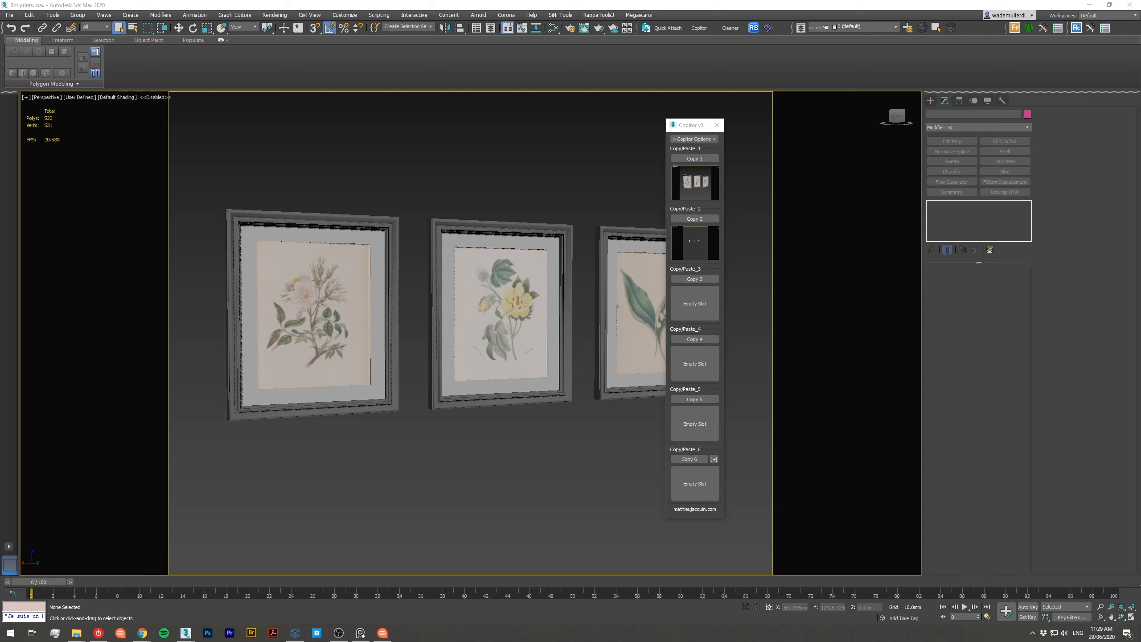
# Switch to the Library_04.max scene and close its FStorm render buffer
pyautogui.moveTo(186, 633)
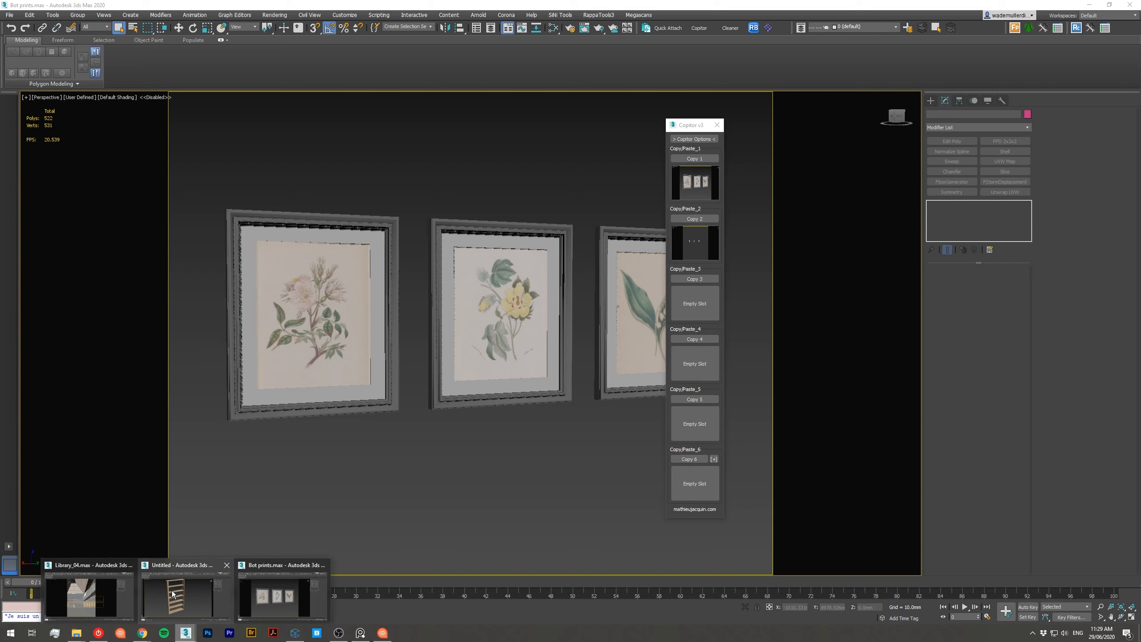
pyautogui.click(116, 600)
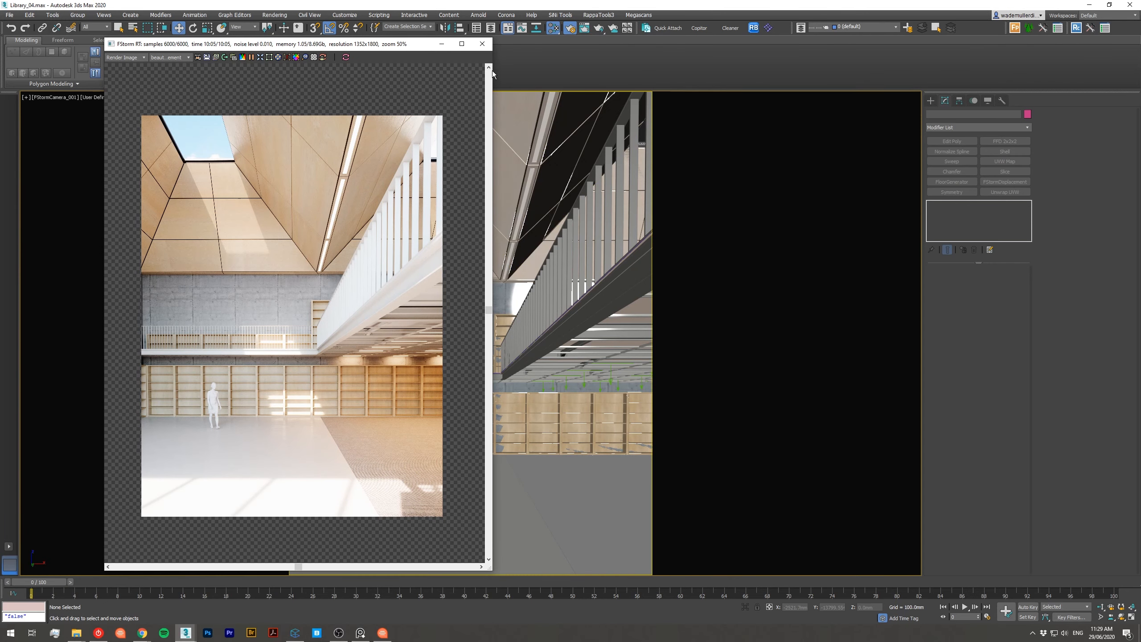
pyautogui.click(482, 43)
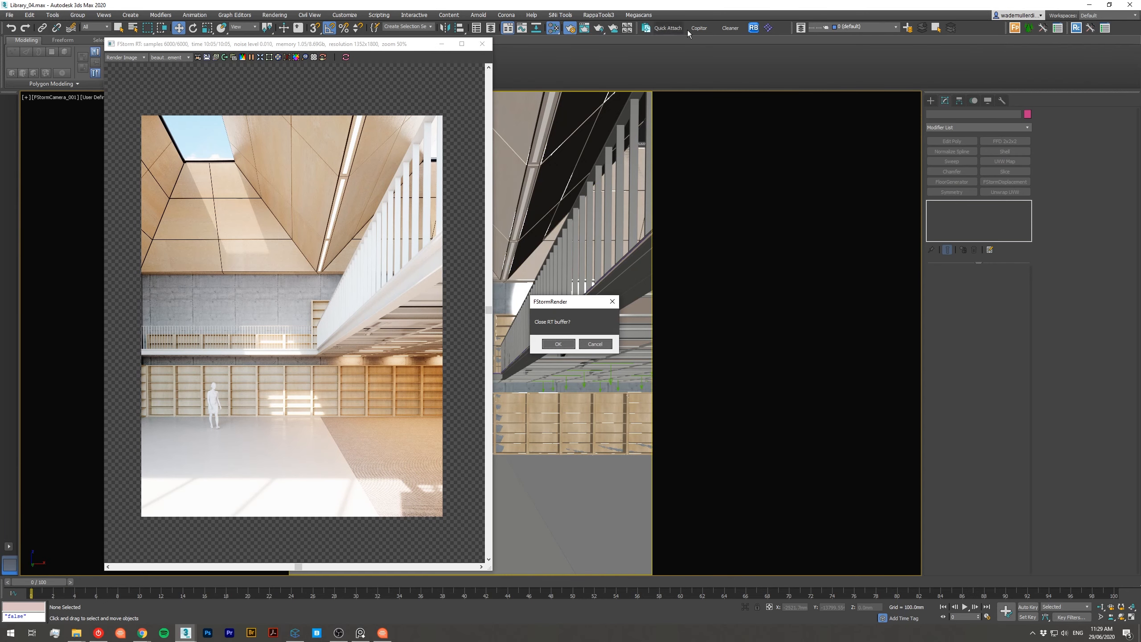
pyautogui.click(558, 344)
# Paste the copied prints group into the library scene with Copitor and raise it above the mezzanine railing
pyautogui.click(520, 288)
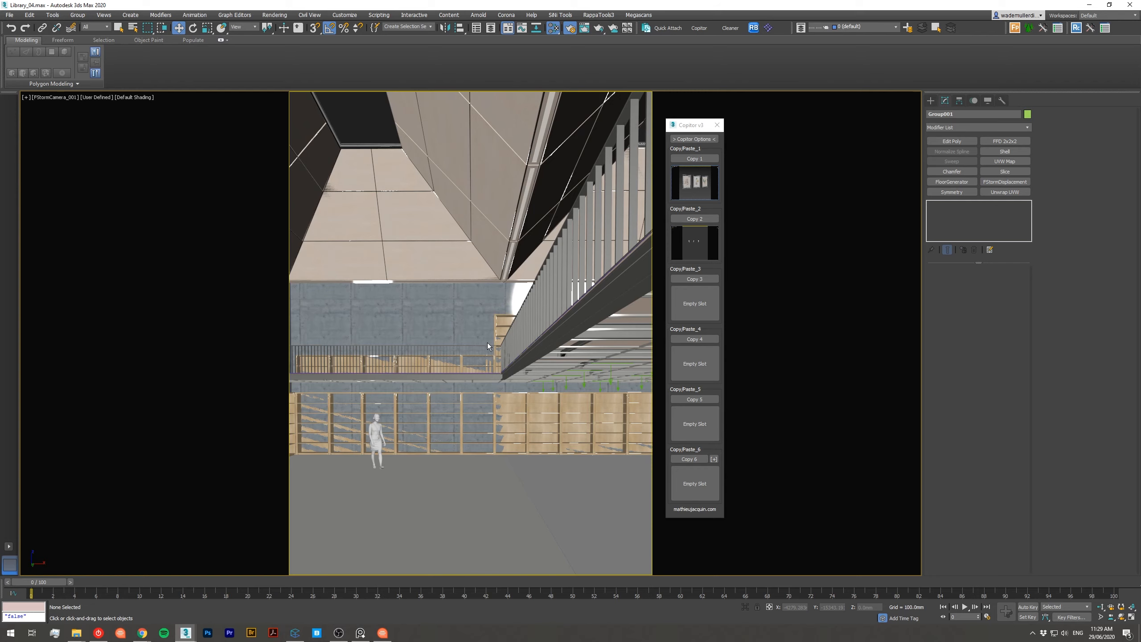
pyautogui.press('w')
pyautogui.moveTo(458, 400); pyautogui.dragTo(460, 311)
# In the top view, rotate the prints group so the pictures face into the room
pyautogui.press('t')
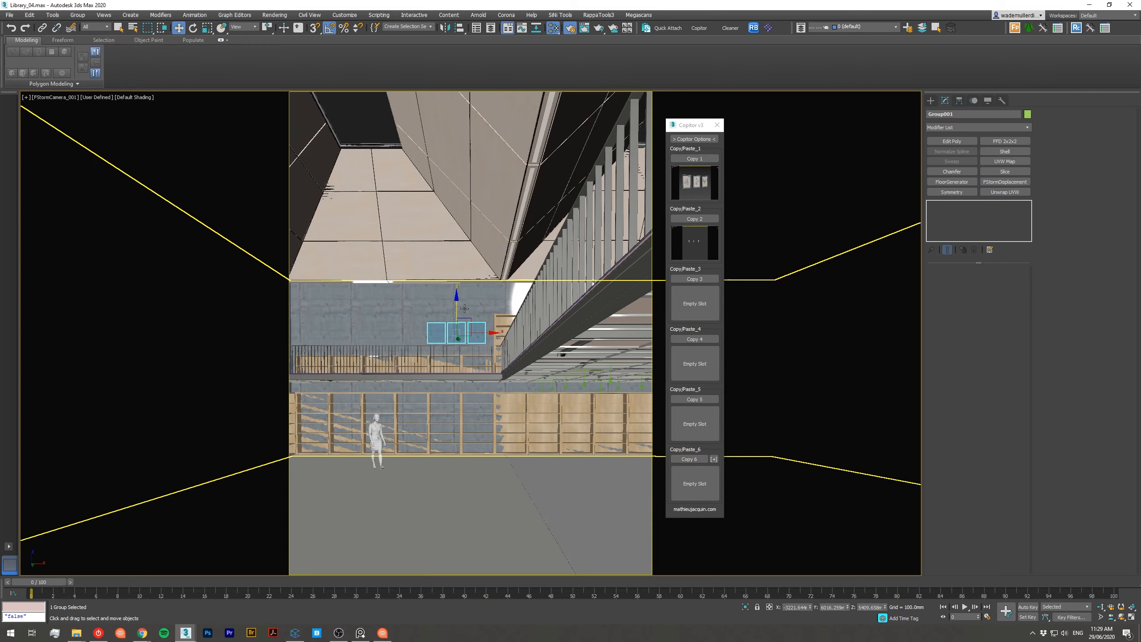
pyautogui.scroll(-4, 466, 309)
pyautogui.hotkey('shift', 'f')
pyautogui.scroll(-1, 465, 309)
pyautogui.scroll(3, 466, 308)
pyautogui.press('e')
pyautogui.scroll(-10, 485, 268)
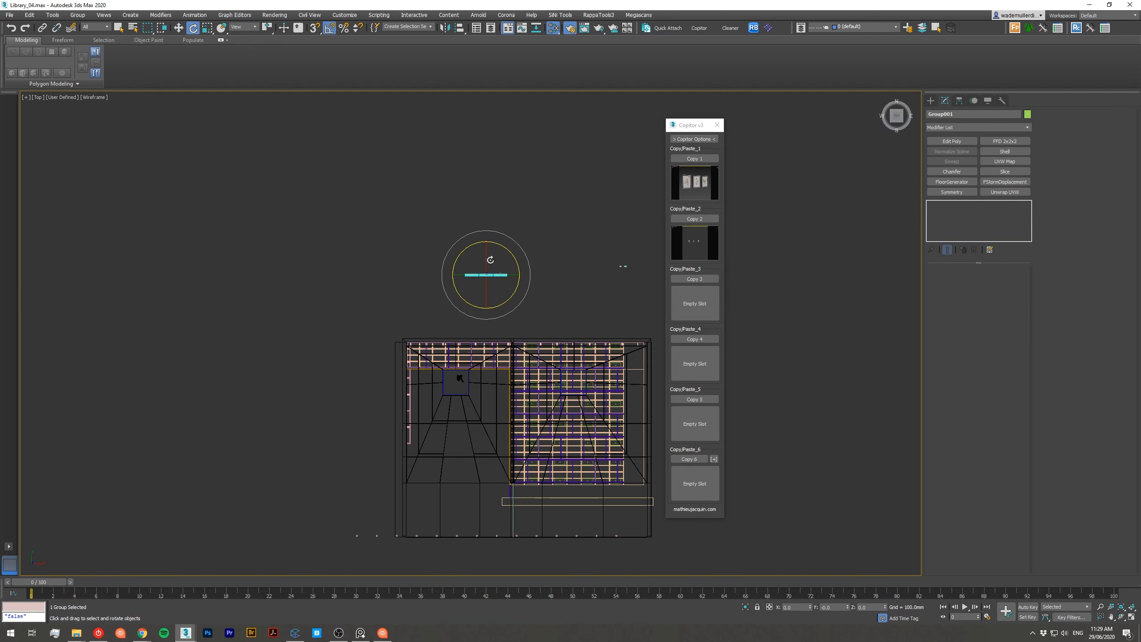
pyautogui.moveTo(499, 247); pyautogui.dragTo(563, 313)
# Move the prints group in plan until the backs of its frames sit against the rear wall
pyautogui.press('w')
pyautogui.moveTo(484, 247); pyautogui.dragTo(485, 351)
pyautogui.scroll(5, 484, 355)
pyautogui.moveTo(488, 432); pyautogui.dragTo(486, 317)
pyautogui.scroll(2, 471, 328)
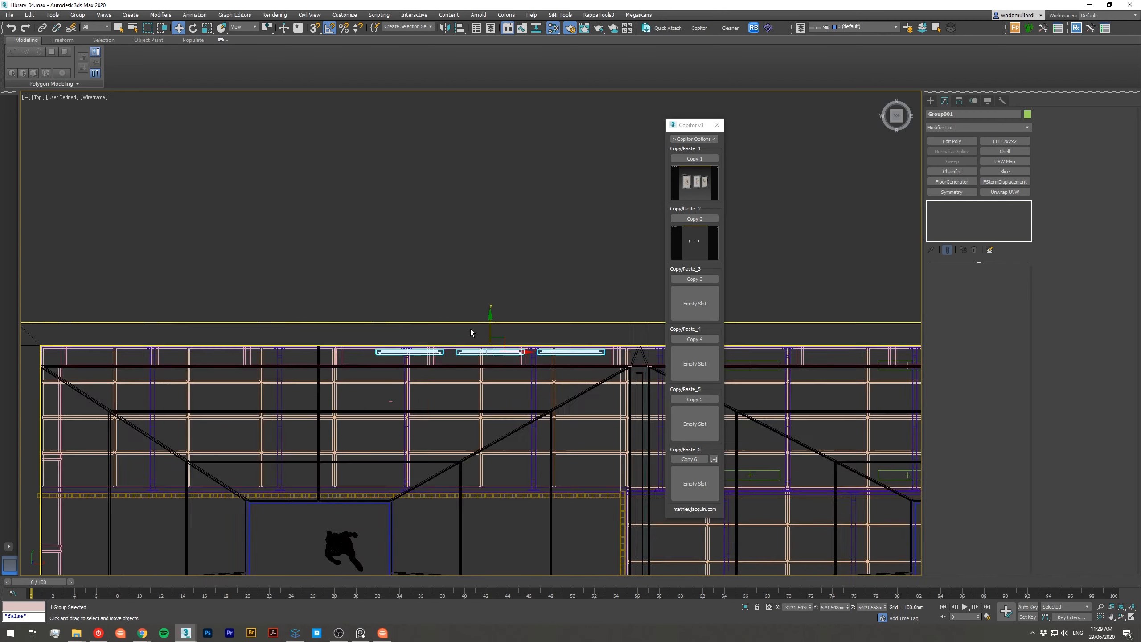
pyautogui.scroll(2, 471, 330)
pyautogui.moveTo(555, 394); pyautogui.dragTo(558, 383)
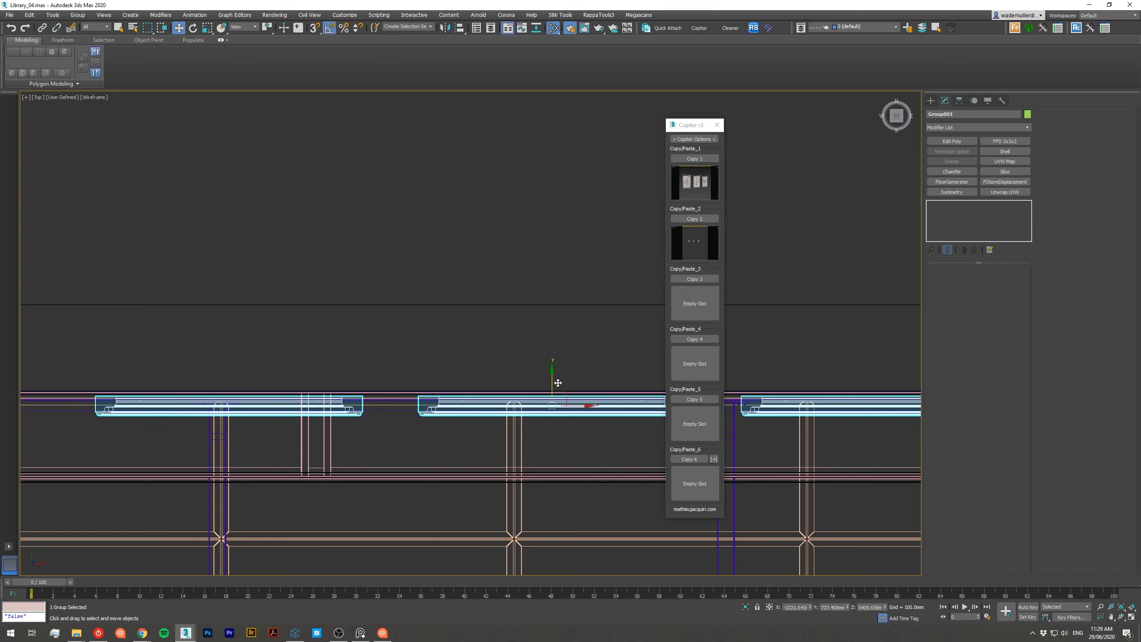
# In the front view, reposition the prints group on the wall above the railing, beside the upper bookshelf
pyautogui.press('c')
pyautogui.press('f')
pyautogui.press('z')
pyautogui.scroll(-8, 437, 280)
pyautogui.scroll(3, 443, 306)
pyautogui.moveTo(454, 257); pyautogui.dragTo(407, 336)
pyautogui.press('r')
pyautogui.press('w')
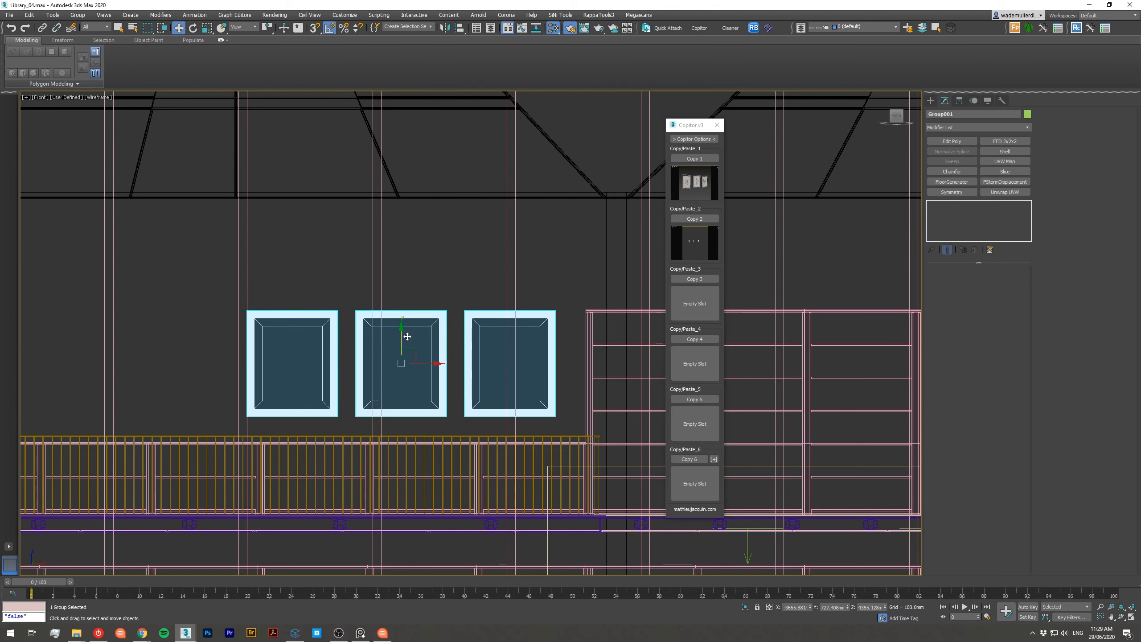
pyautogui.moveTo(407, 337); pyautogui.dragTo(411, 332, button='middle')
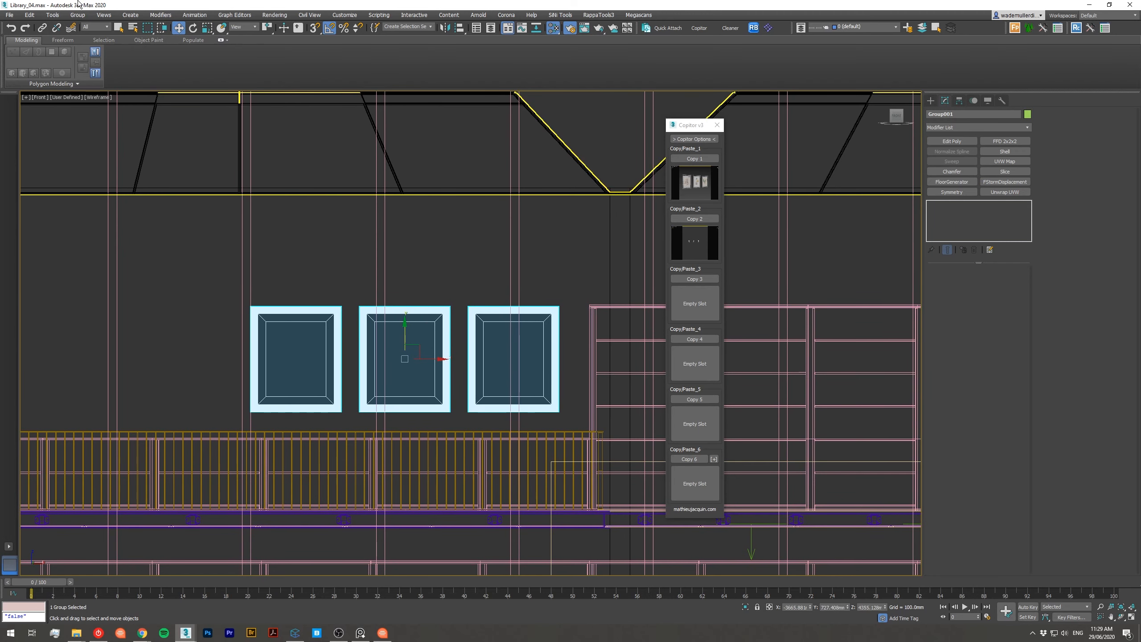
# Ungroup the prints and shift the left and middle frames away from the bookshelf to widen the gap to the third
pyautogui.click(77, 15)
pyautogui.click(88, 42)
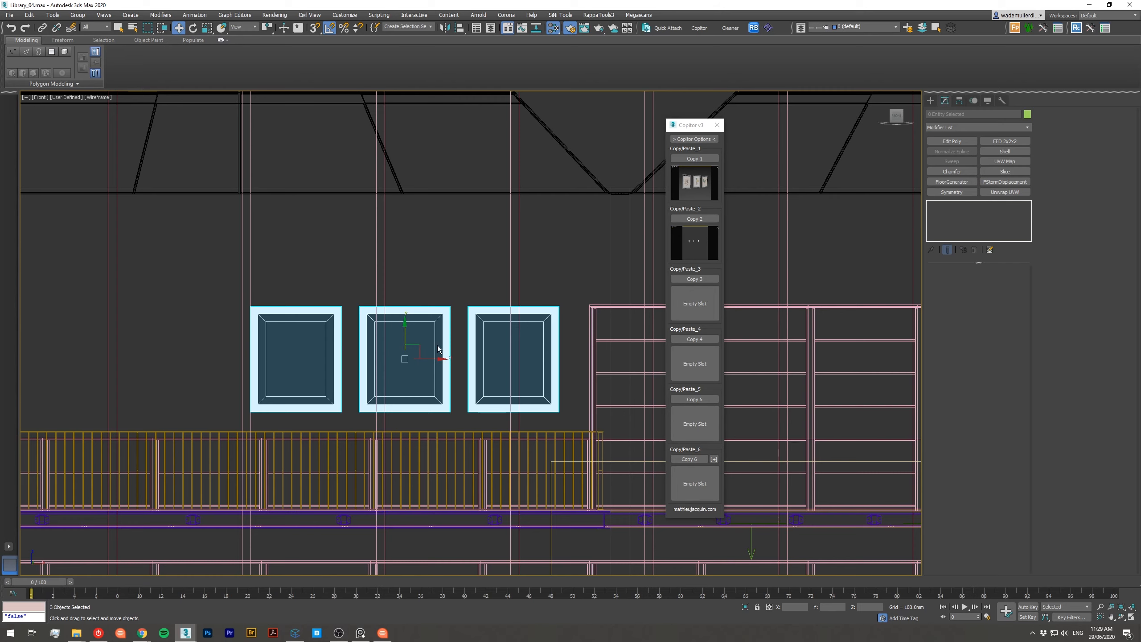
pyautogui.click(364, 360)
pyautogui.keyDown('ctrl'); pyautogui.click(338, 360); pyautogui.keyUp('ctrl')
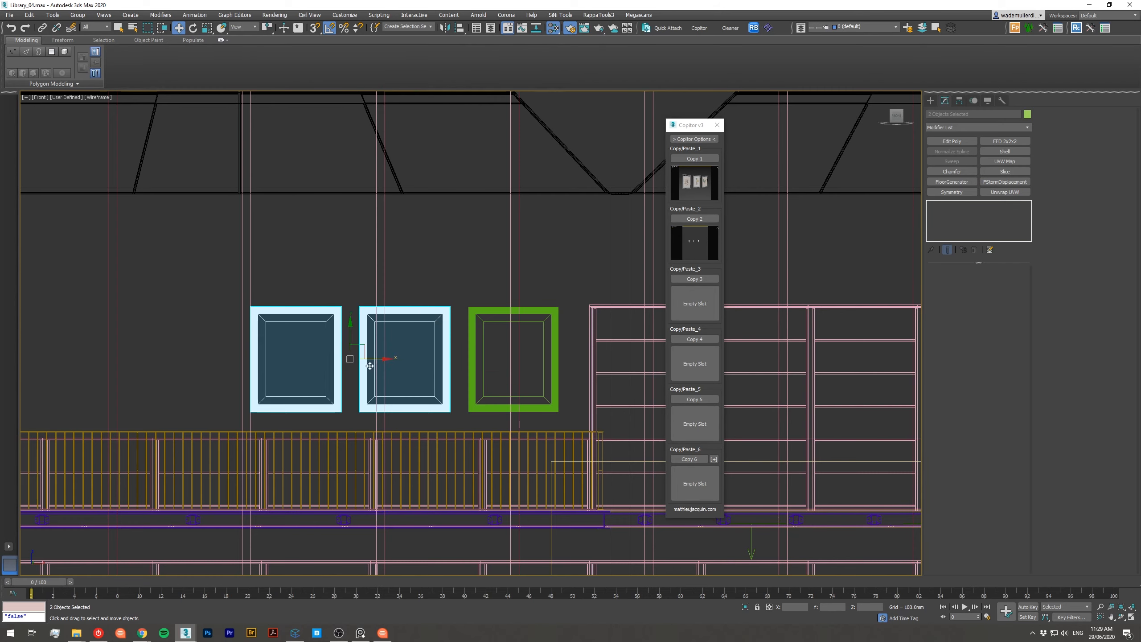
pyautogui.moveTo(370, 367); pyautogui.dragTo(344, 361)
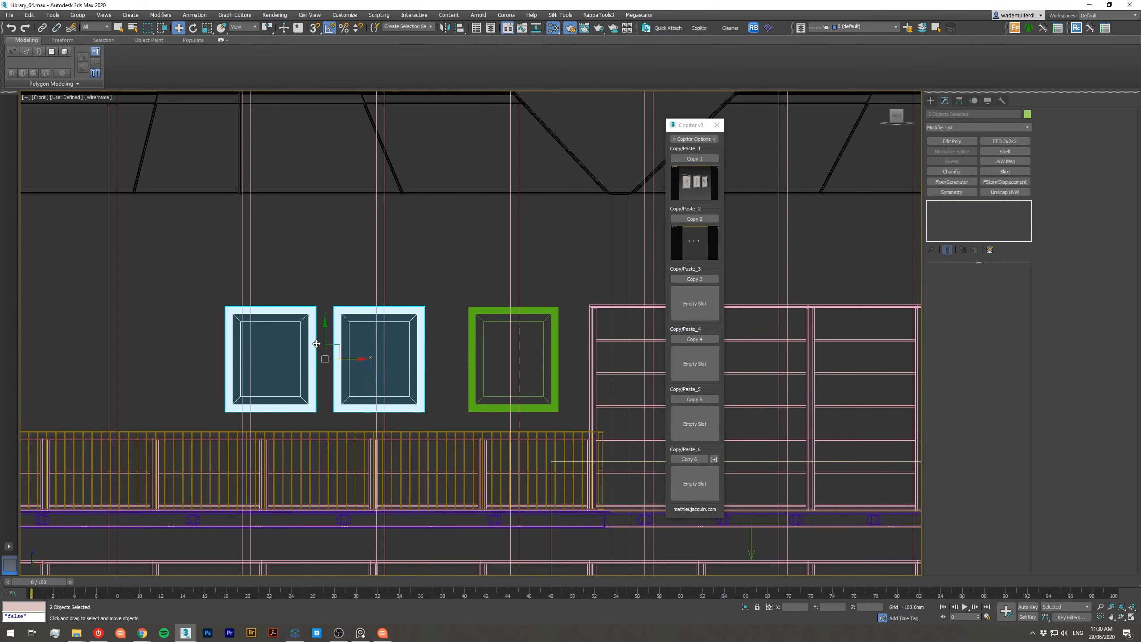
# Shift only the leftmost framed print outward to even out the spacing and check it through the camera
pyautogui.click(299, 355)
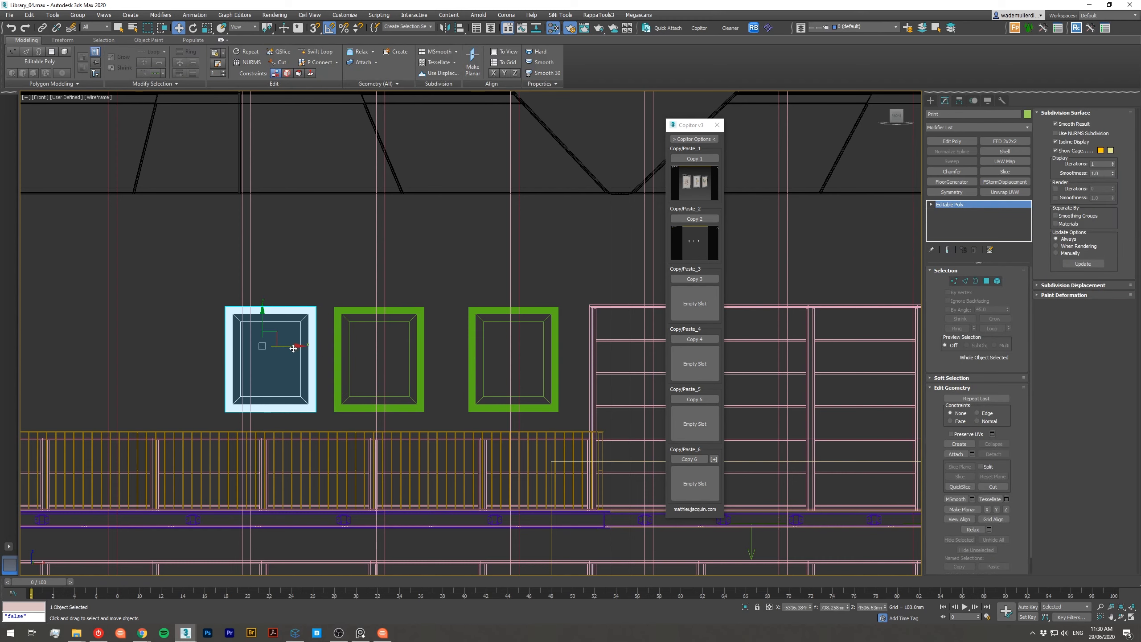
pyautogui.moveTo(292, 349); pyautogui.dragTo(266, 349)
pyautogui.press('c')
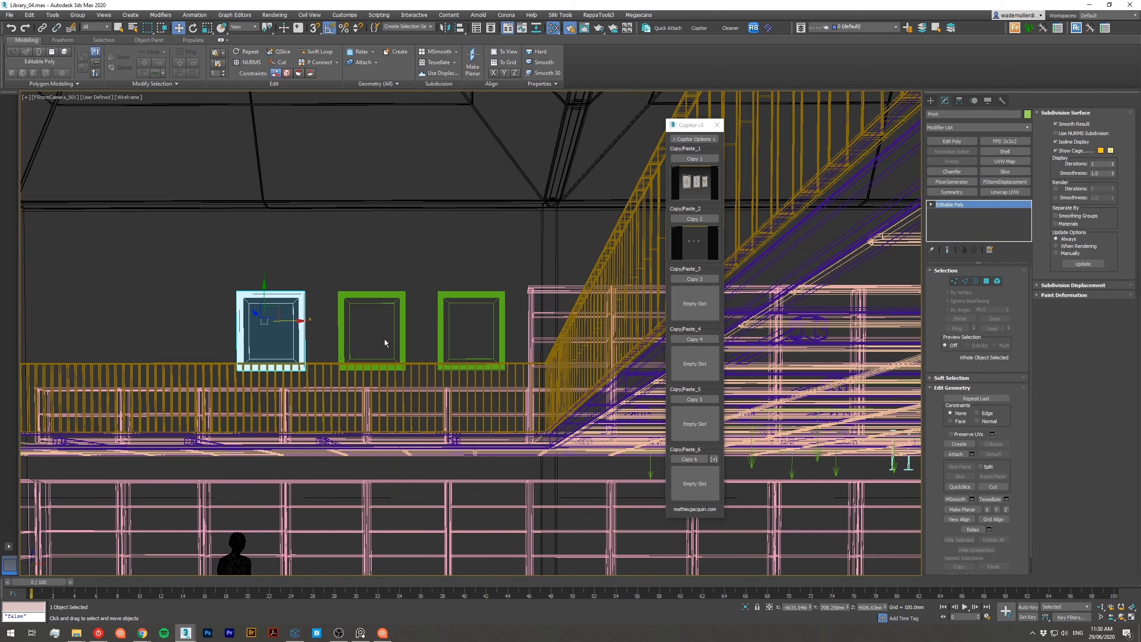
# Deselect everything, restore the shaded camera view with safe frames and start an FStorm RT render
pyautogui.click(395, 264)
pyautogui.hotkey('shift', 'f')
pyautogui.press('F3')
pyautogui.press('F4')
pyautogui.press('F4')
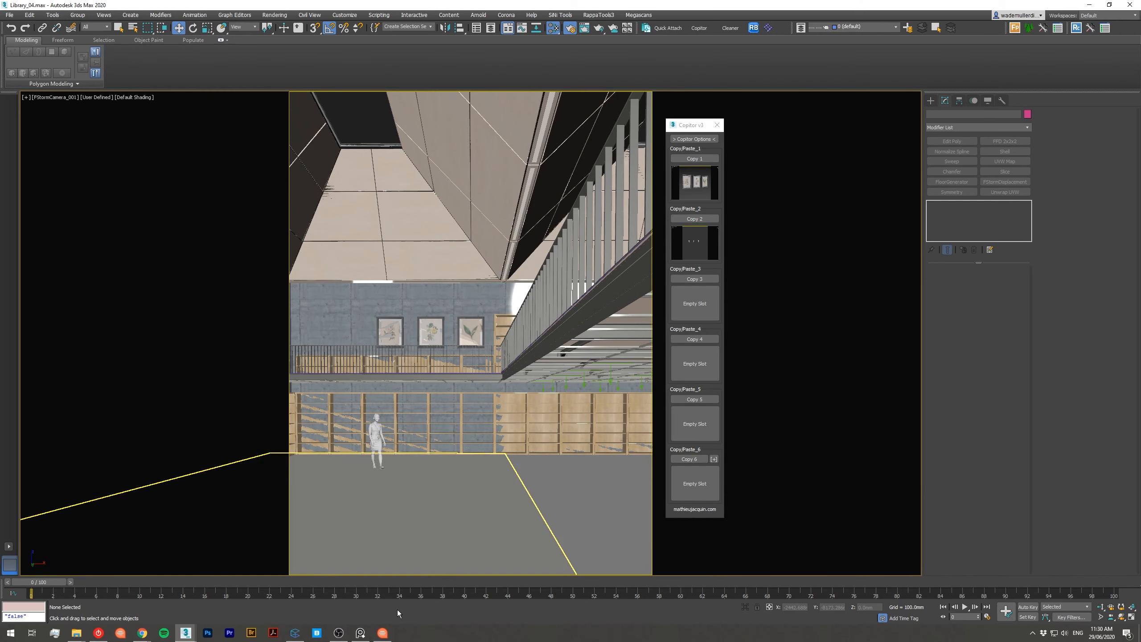
pyautogui.rightClick(498, 282)
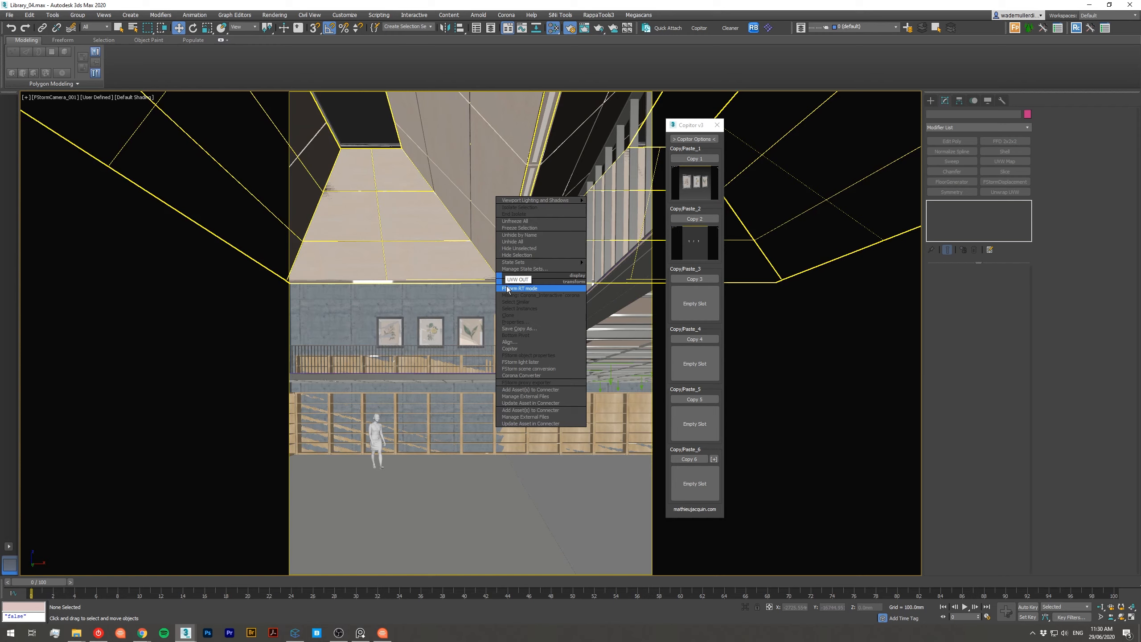
pyautogui.click(507, 287)
# Switch to the Bot prints.max session, start a new empty scene there and close Copitor
pyautogui.moveTo(186, 632)
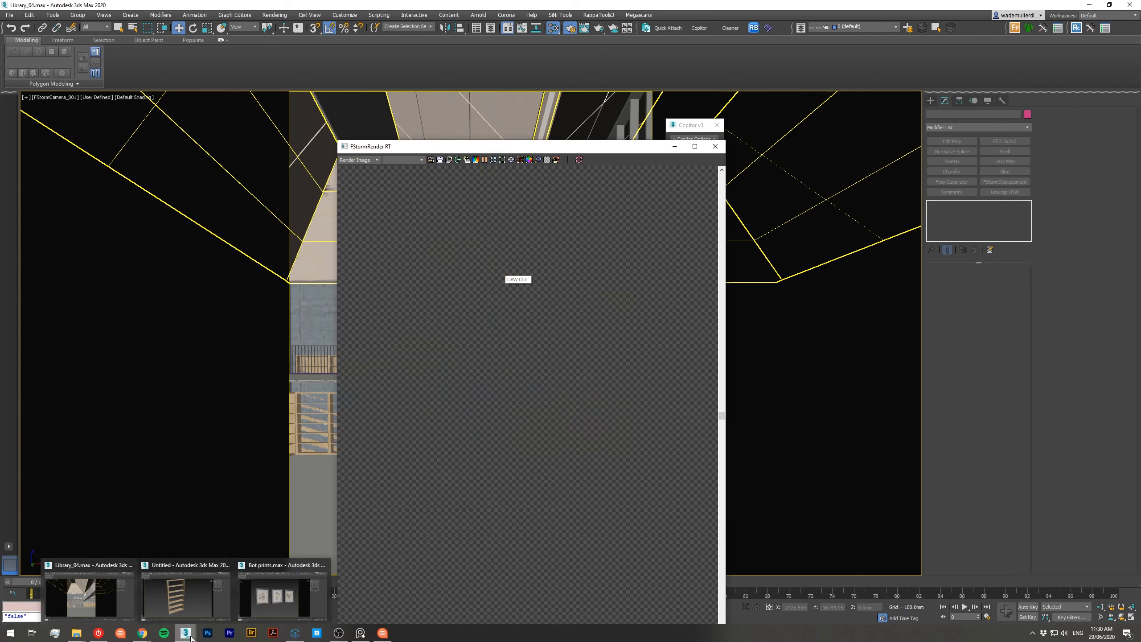
pyautogui.click(279, 611)
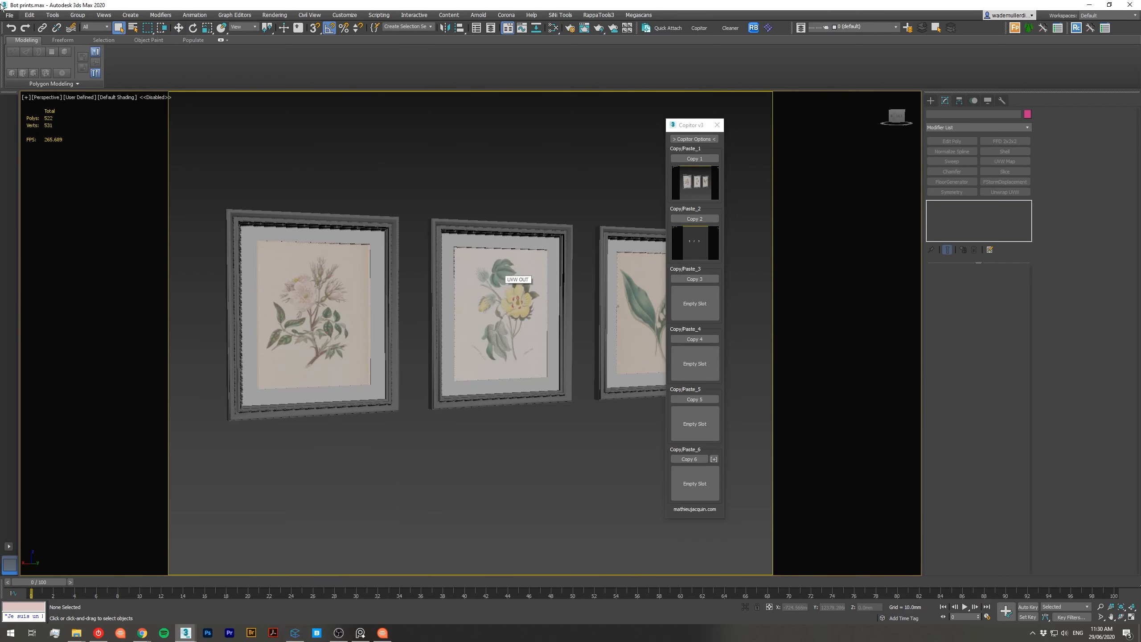
pyautogui.click(9, 15)
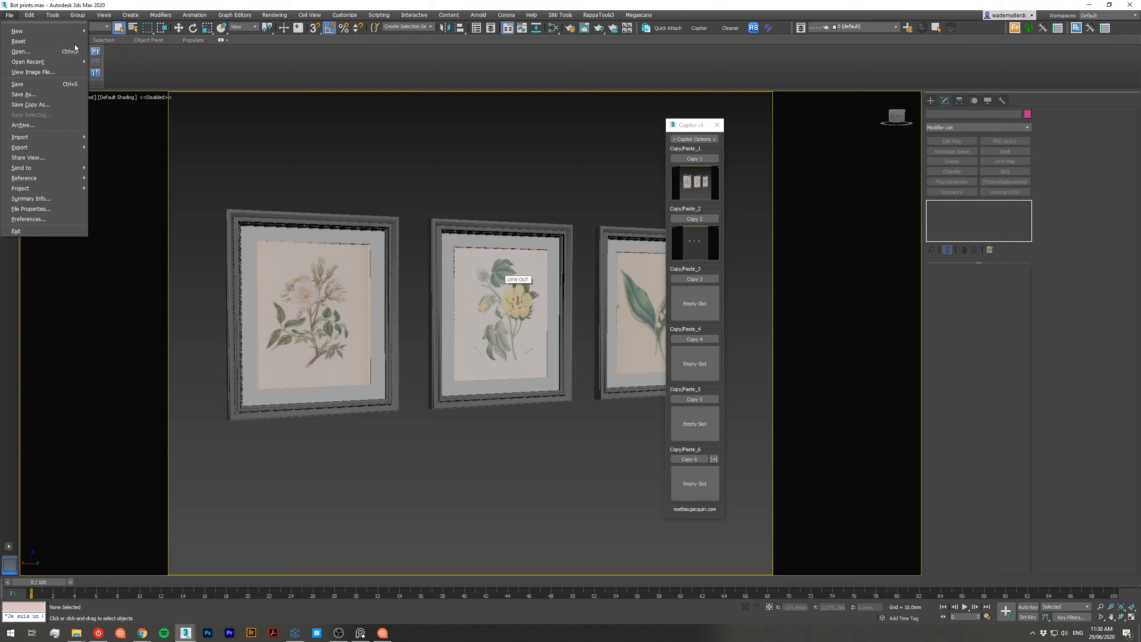
pyautogui.moveTo(37, 30)
pyautogui.click(112, 33)
pyautogui.click(569, 332)
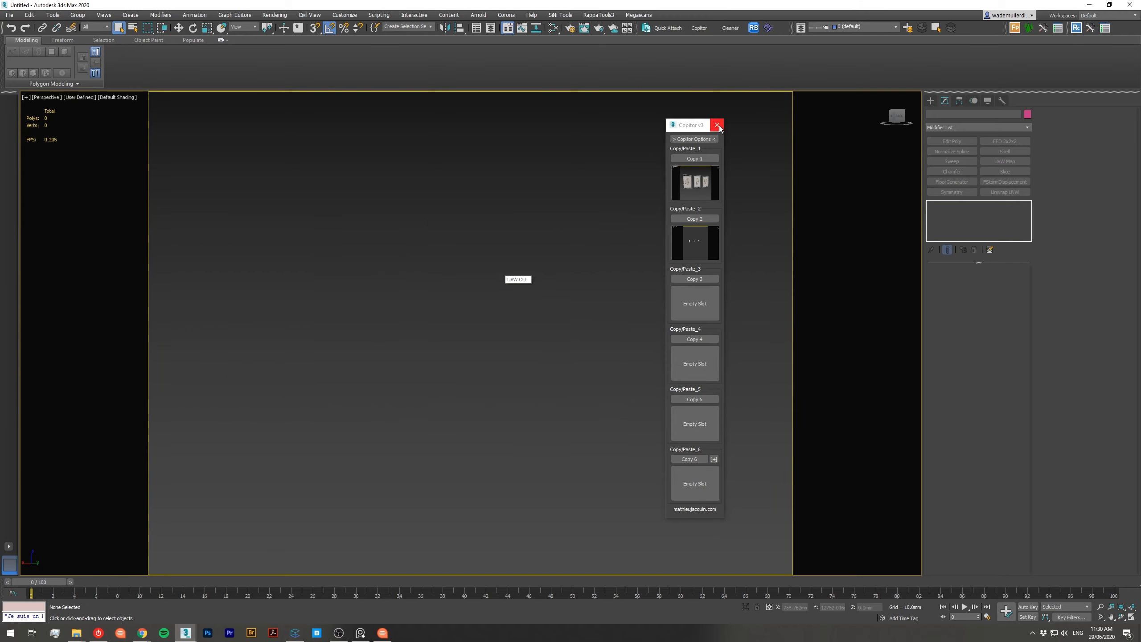
pyautogui.click(717, 126)
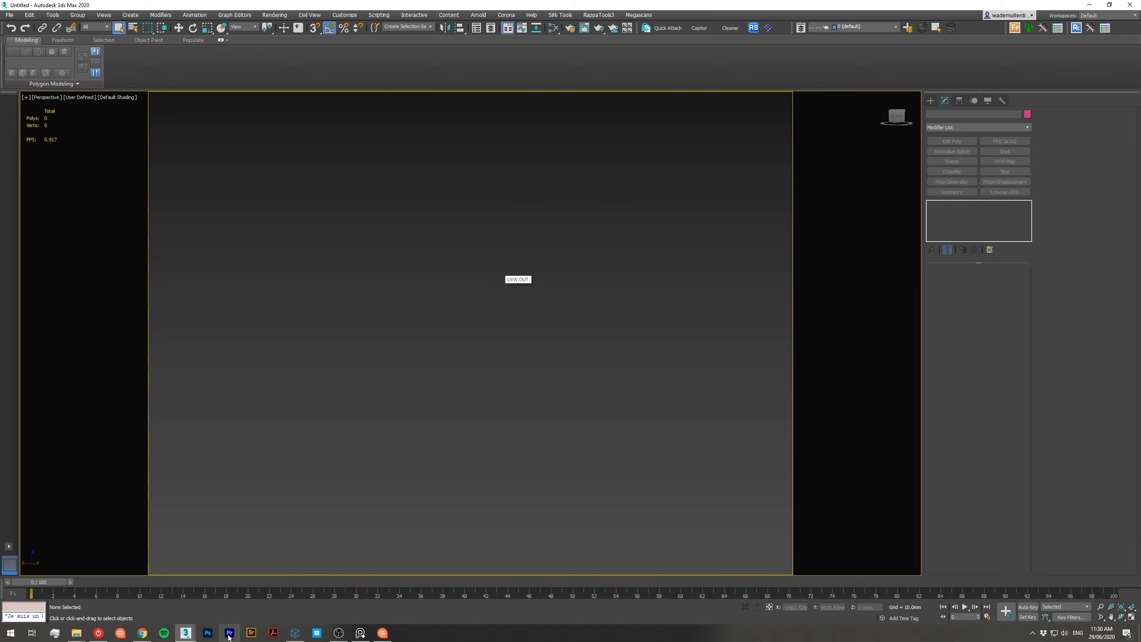
# Switch to File Explorer and open the extracted copy-of-caryatid-c-erechtheion-of-the-acropolis folder in the Sculpture library
pyautogui.moveTo(142, 633)
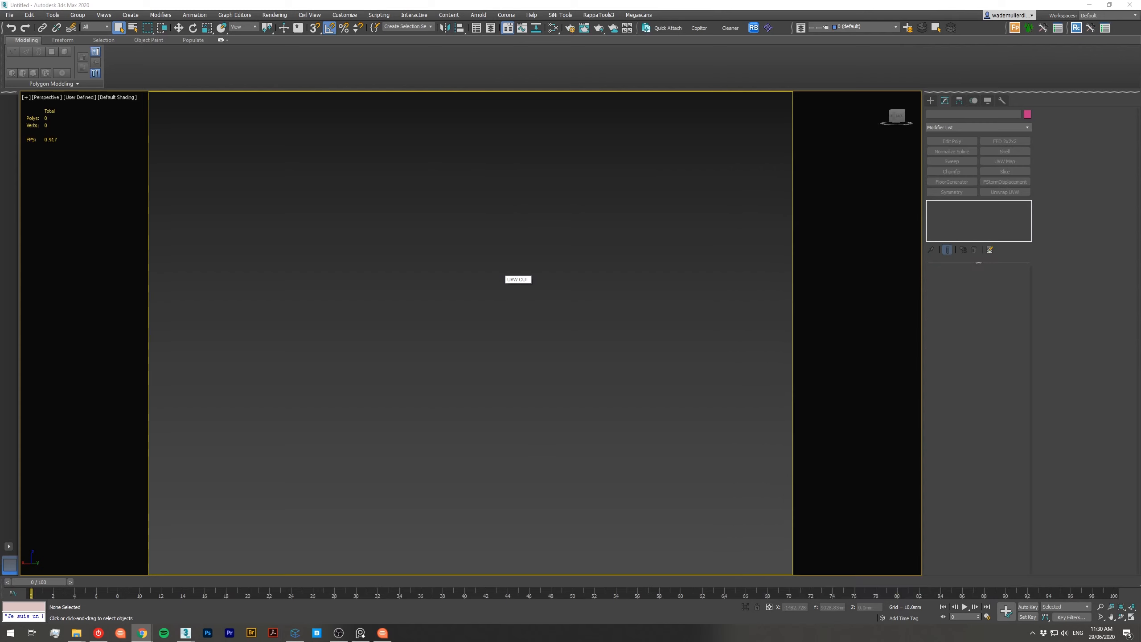
pyautogui.click(77, 634)
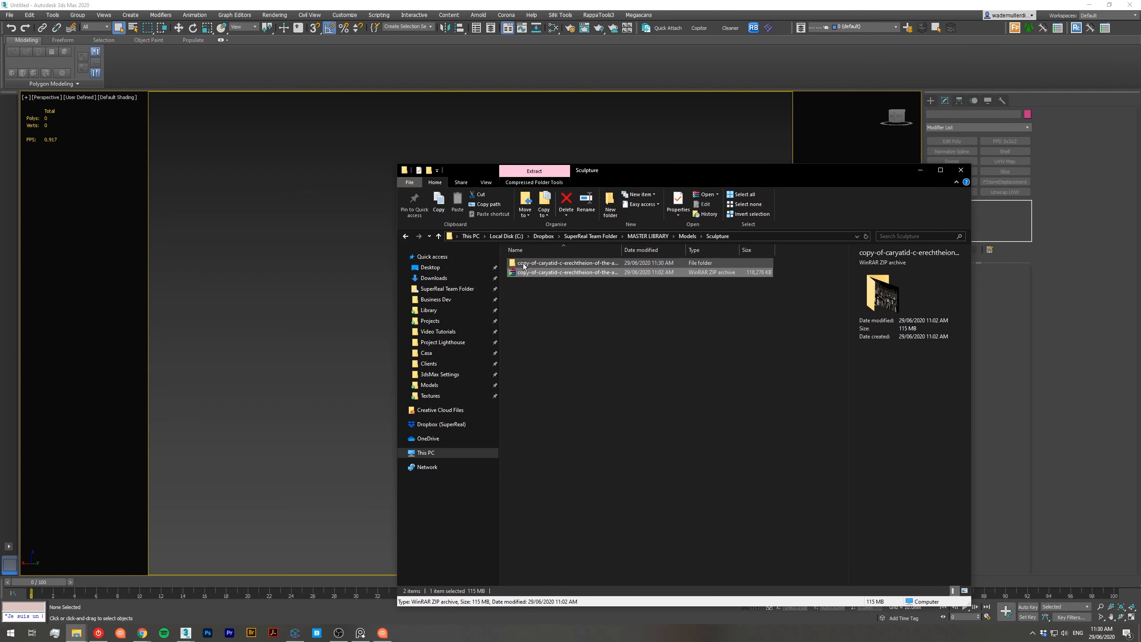
pyautogui.doubleClick(523, 264)
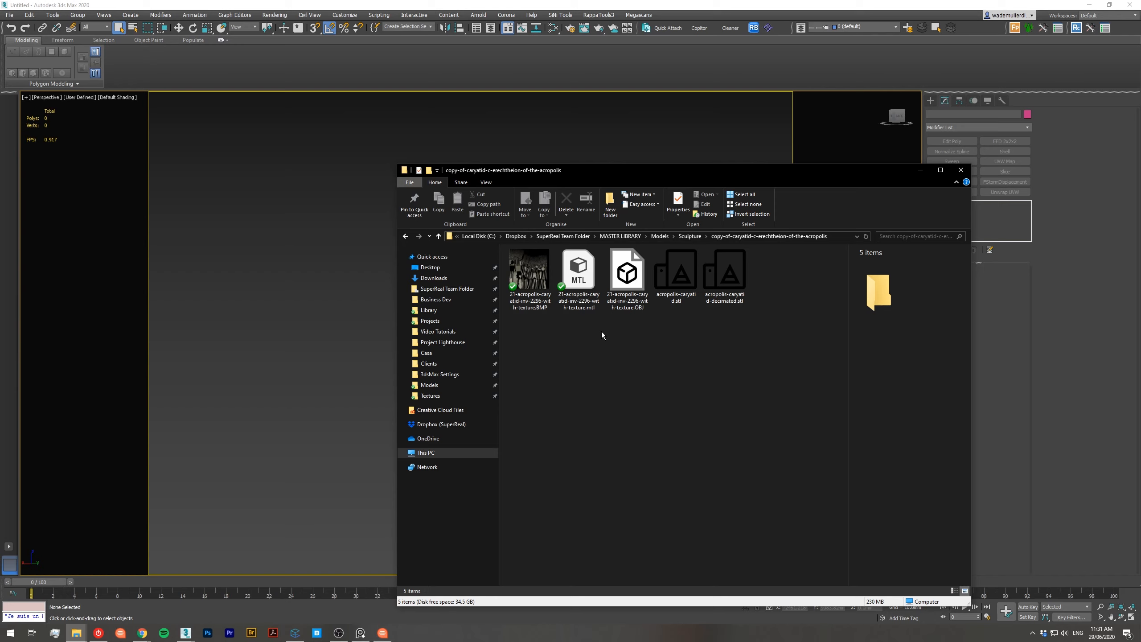
# Set Photos as the default app for BMP files, inspect the caryatid's texture image in it and close the viewer
pyautogui.click(532, 278)
pyautogui.doubleClick(533, 278)
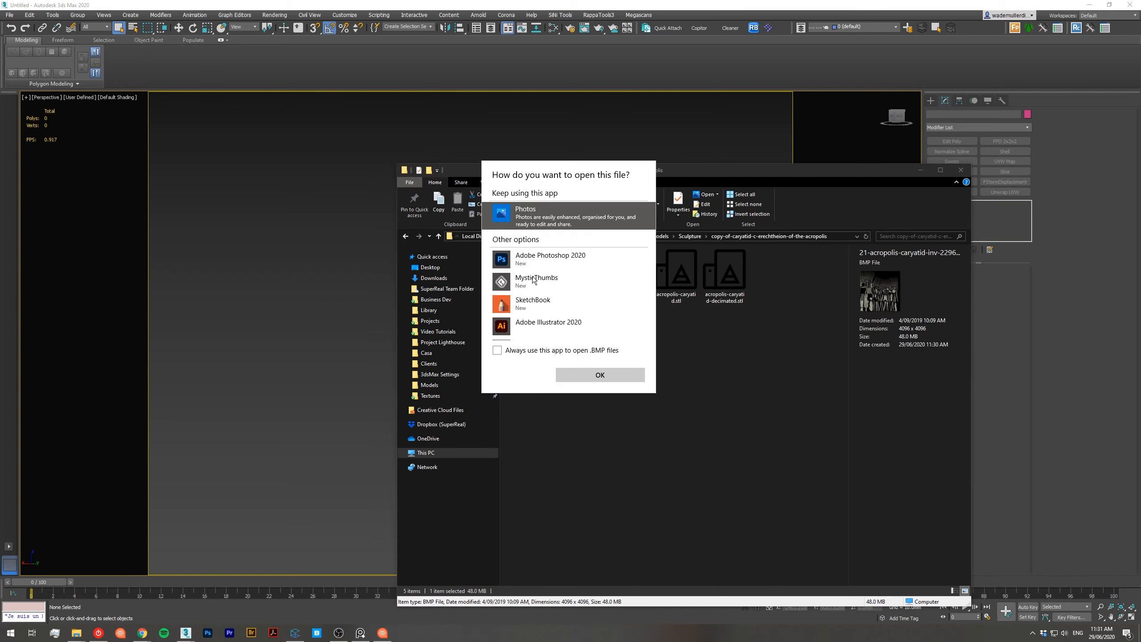
pyautogui.click(523, 351)
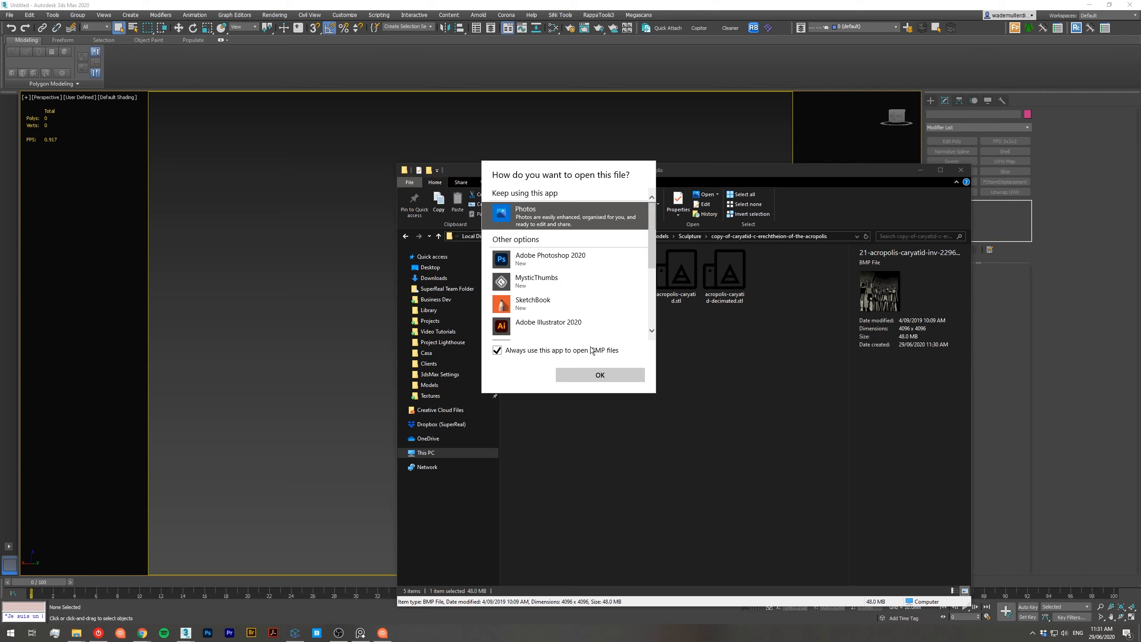
pyautogui.click(600, 376)
pyautogui.scroll(-5, 546, 333)
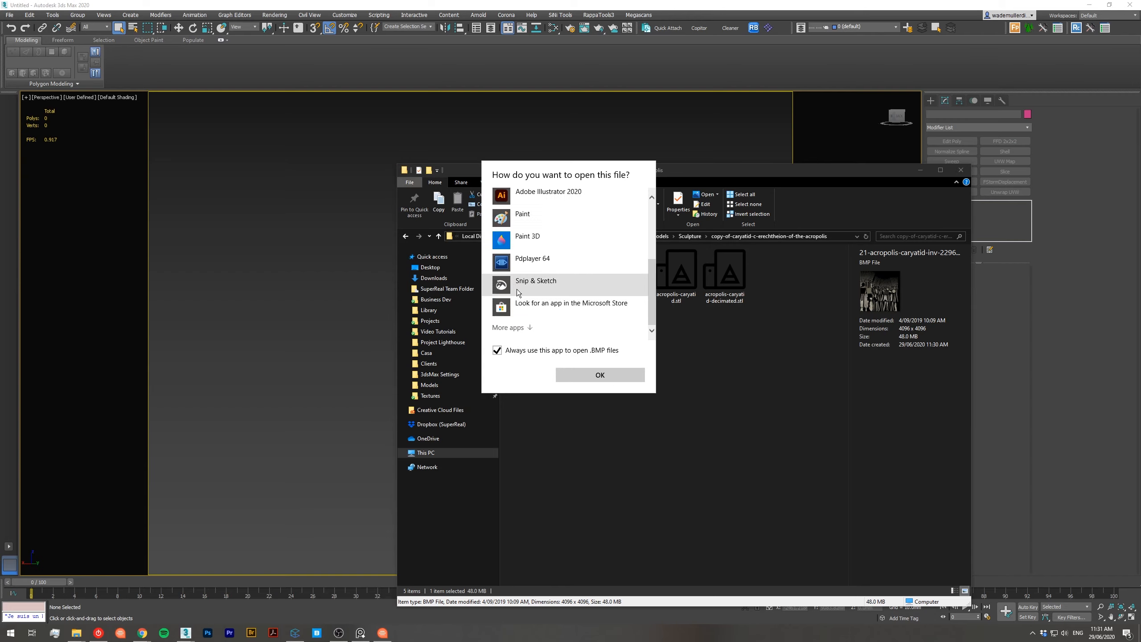
pyautogui.click(585, 377)
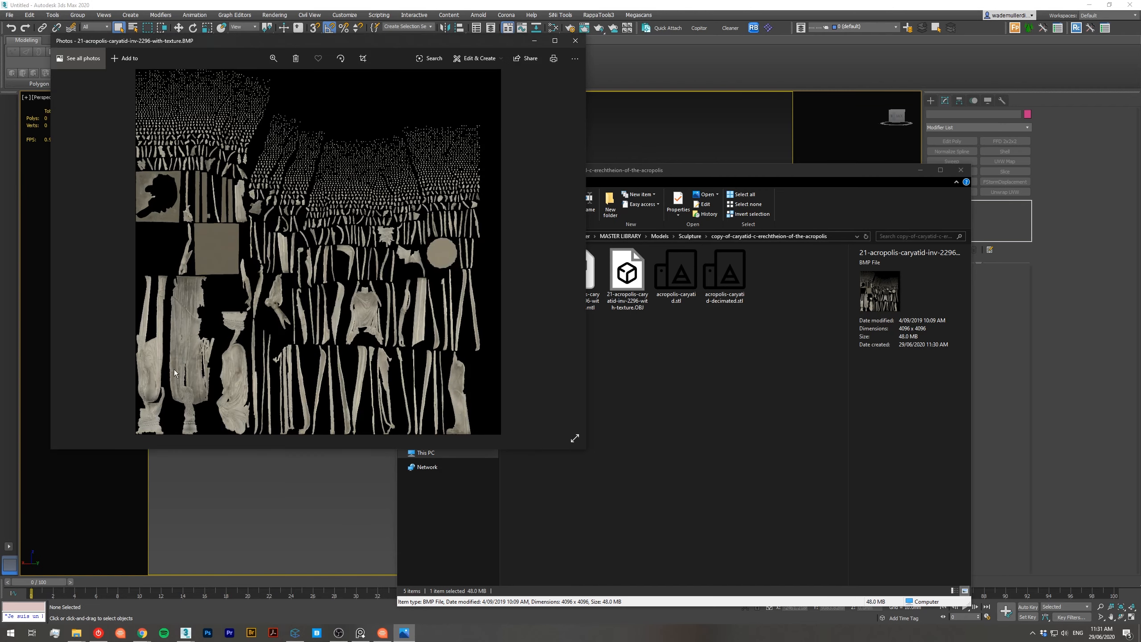
pyautogui.click(575, 40)
pyautogui.click(661, 381)
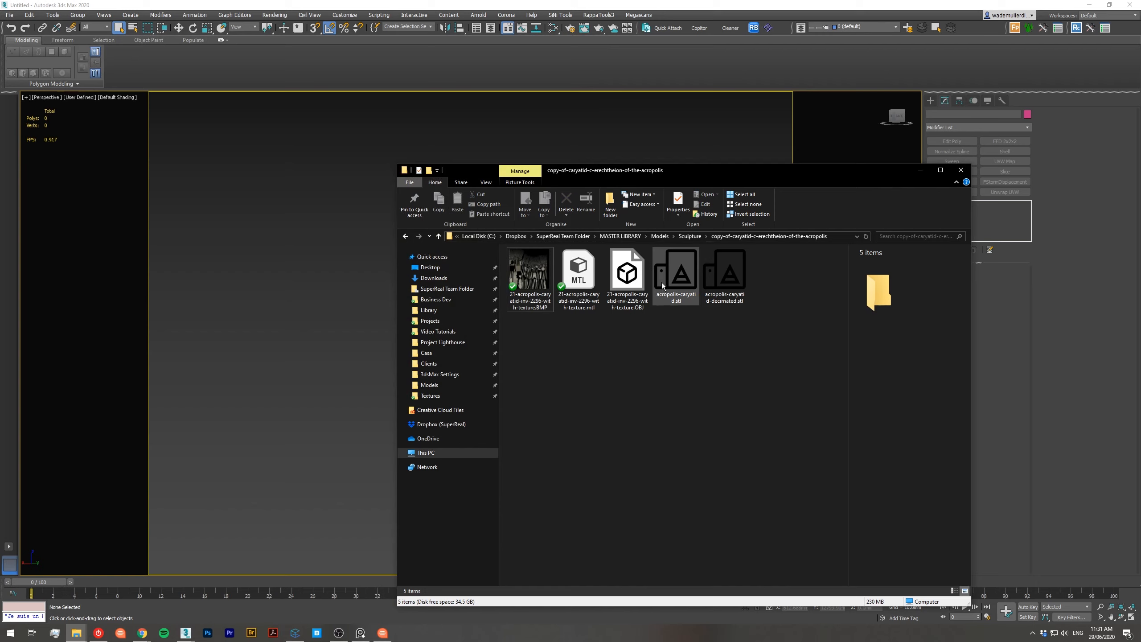
# Select the caryatid's with-texture OBJ file in the sculpture folder and move File Explorer clear of the 3ds Max window
pyautogui.click(628, 278)
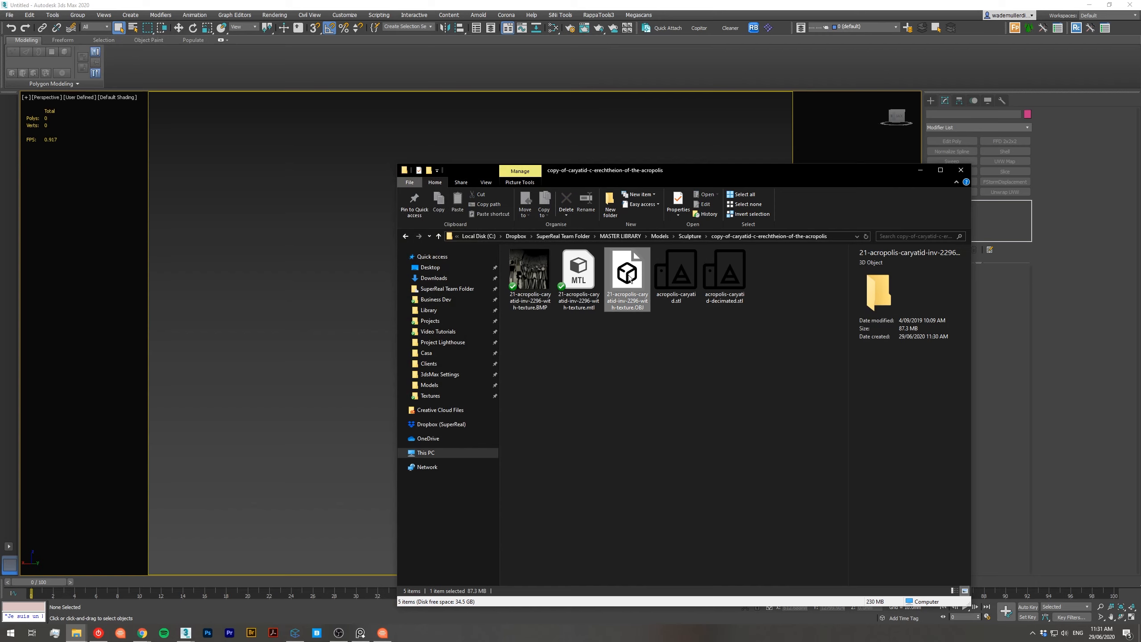
pyautogui.click(626, 413)
pyautogui.moveTo(627, 278); pyautogui.dragTo(247, 446)
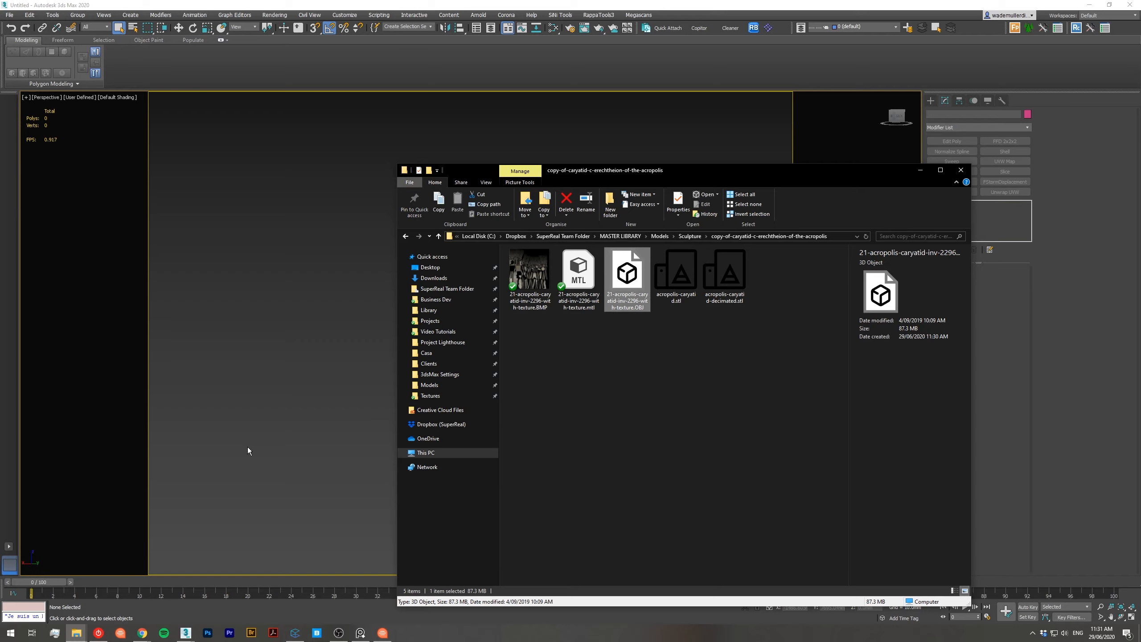
pyautogui.moveTo(674, 172); pyautogui.dragTo(1140, 172)
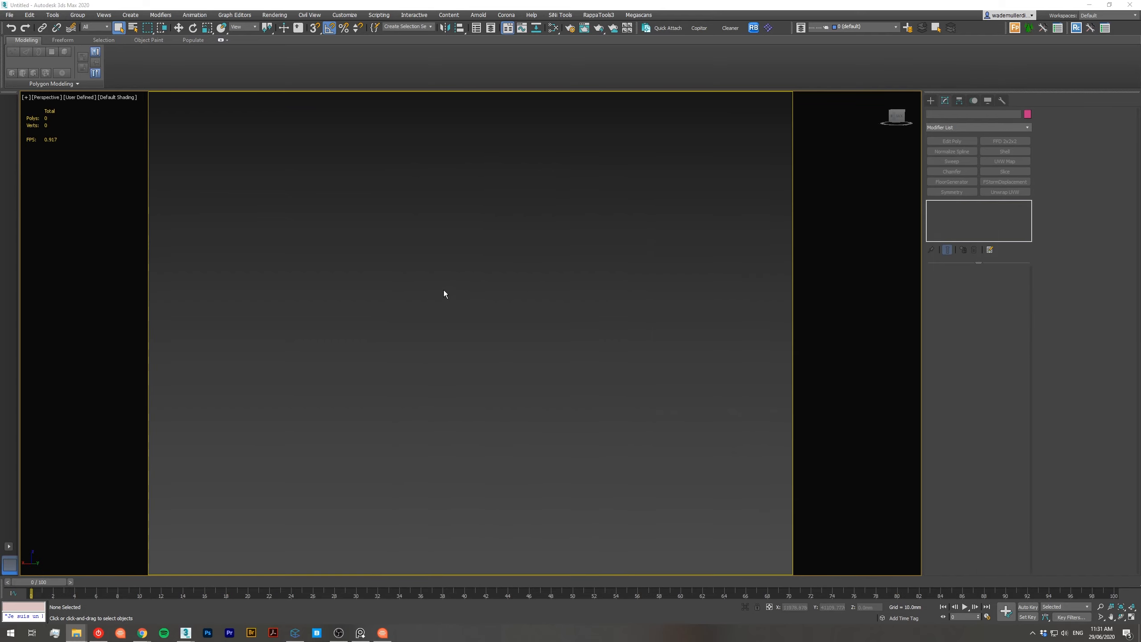
# Import the caryatid's with-texture OBJ file into the empty scene with the existing OBJ import options and deselect it
pyautogui.click(9, 15)
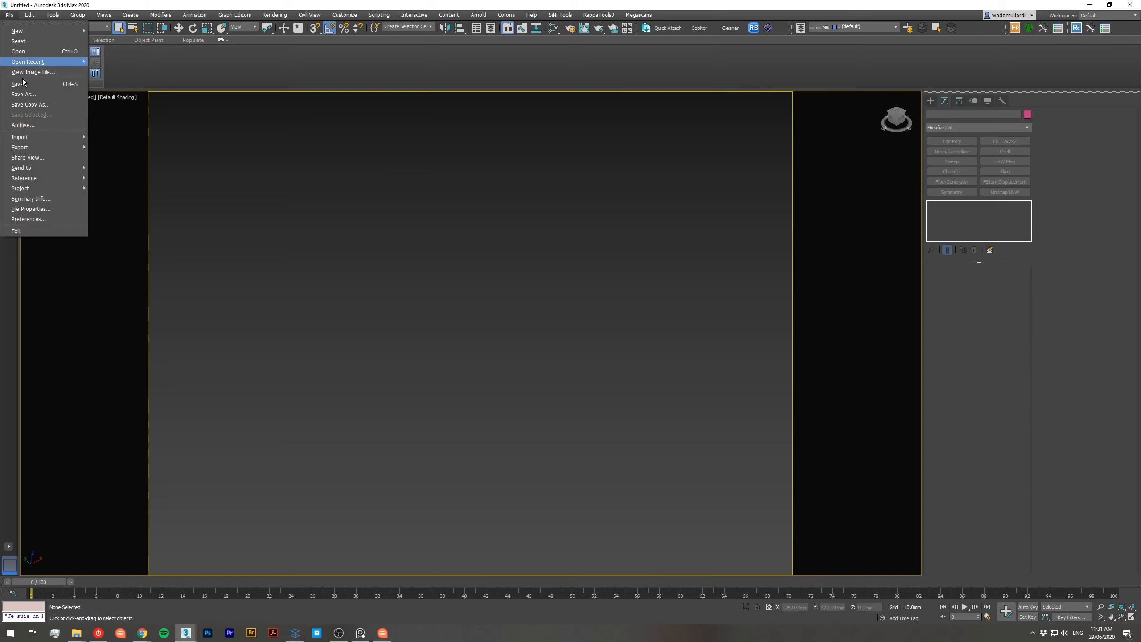
pyautogui.moveTo(27, 137)
pyautogui.click(143, 140)
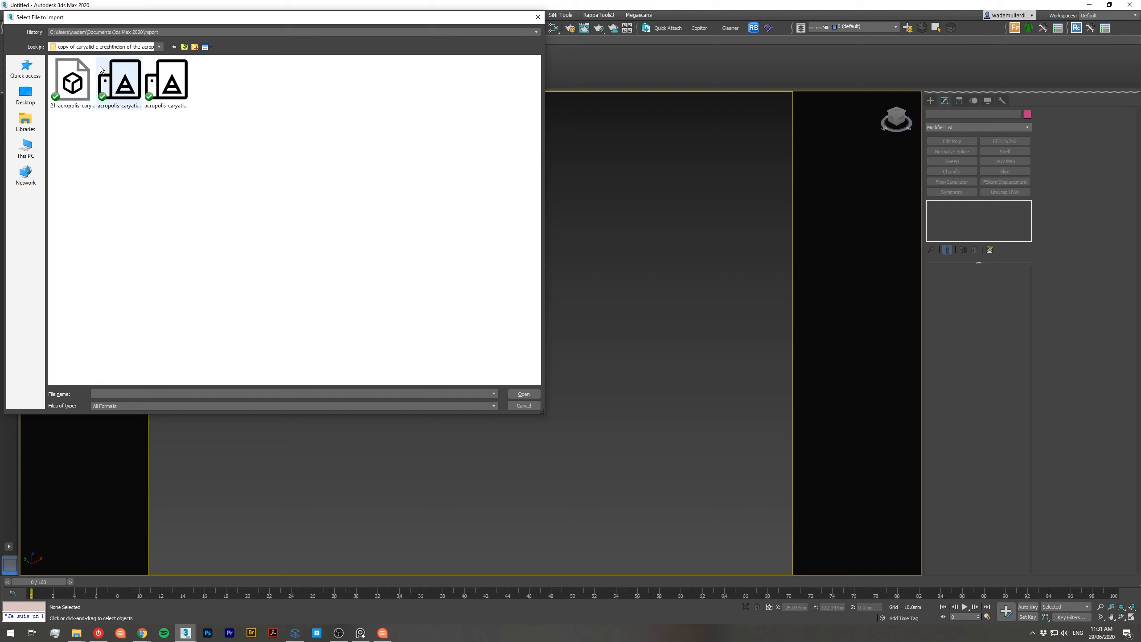
pyautogui.click(90, 87)
pyautogui.doubleClick(66, 81)
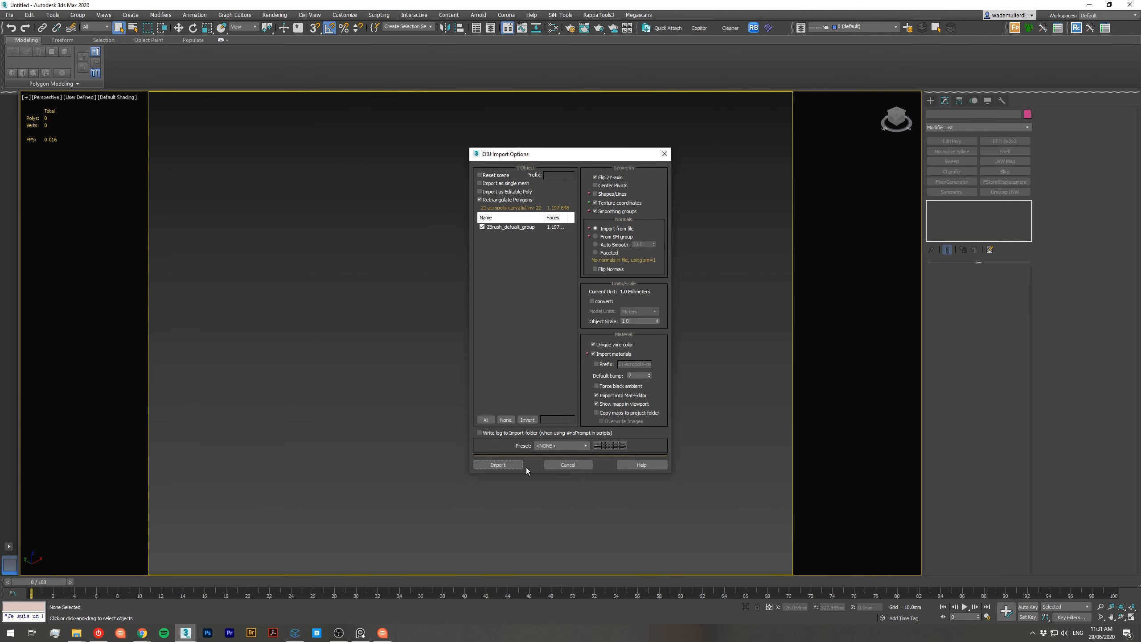
pyautogui.click(517, 463)
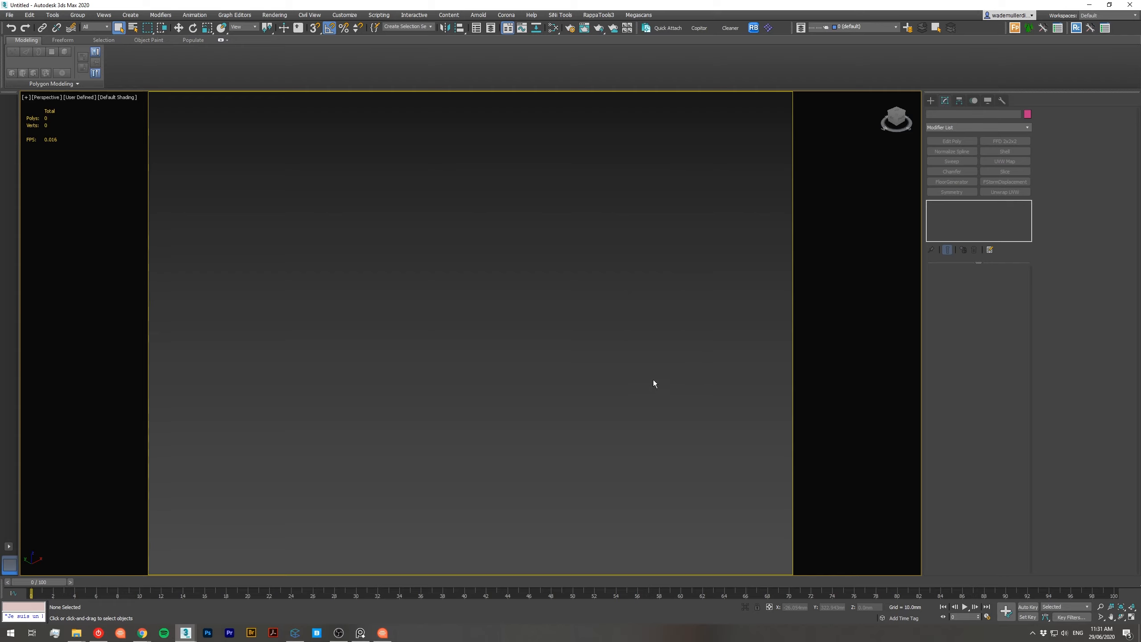
pyautogui.click(657, 350)
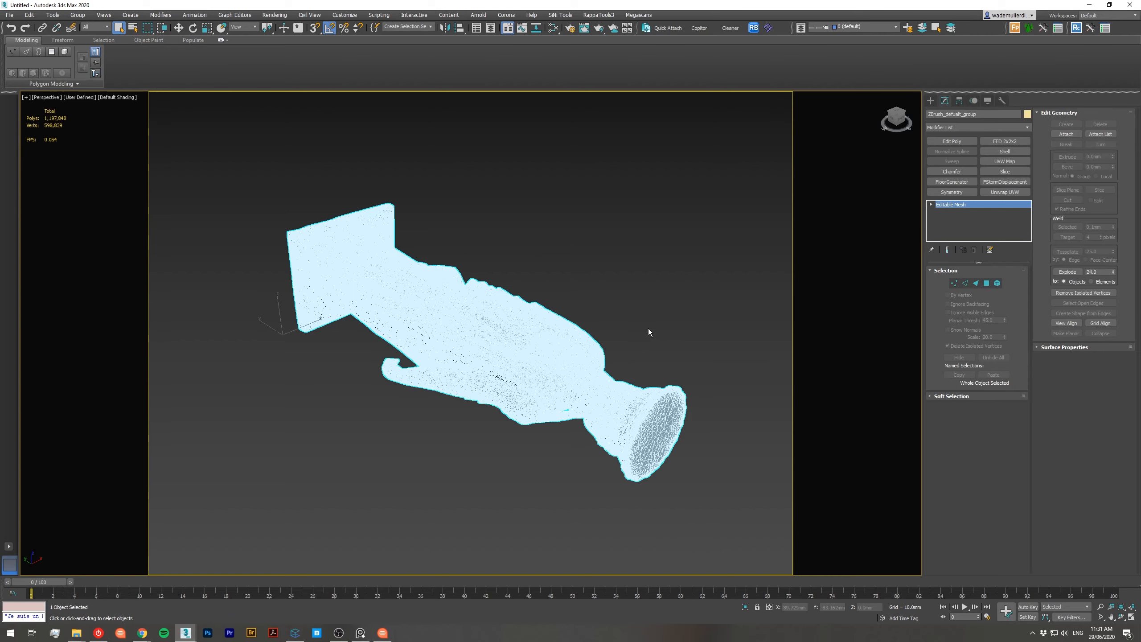
pyautogui.click(648, 328)
# Rotate the imported caryatid upright so it stands on its base, and deselect it
pyautogui.keyDown('alt'); pyautogui.moveTo(657, 398); pyautogui.dragTo(666, 374, button='middle'); pyautogui.keyUp('alt')
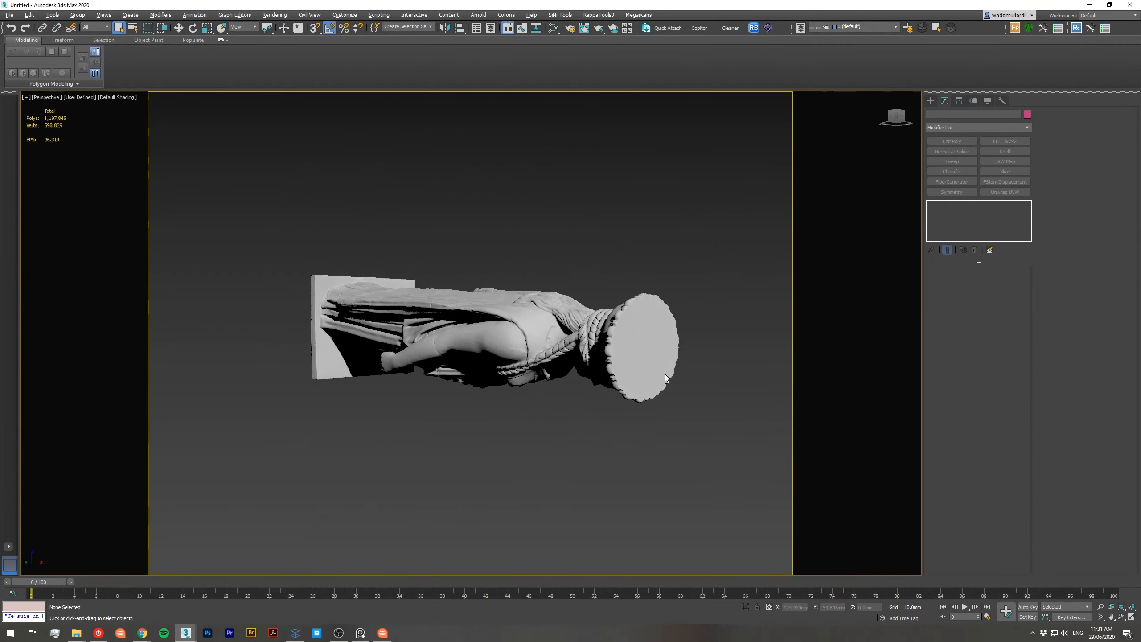
pyautogui.click(414, 337)
pyautogui.press('e')
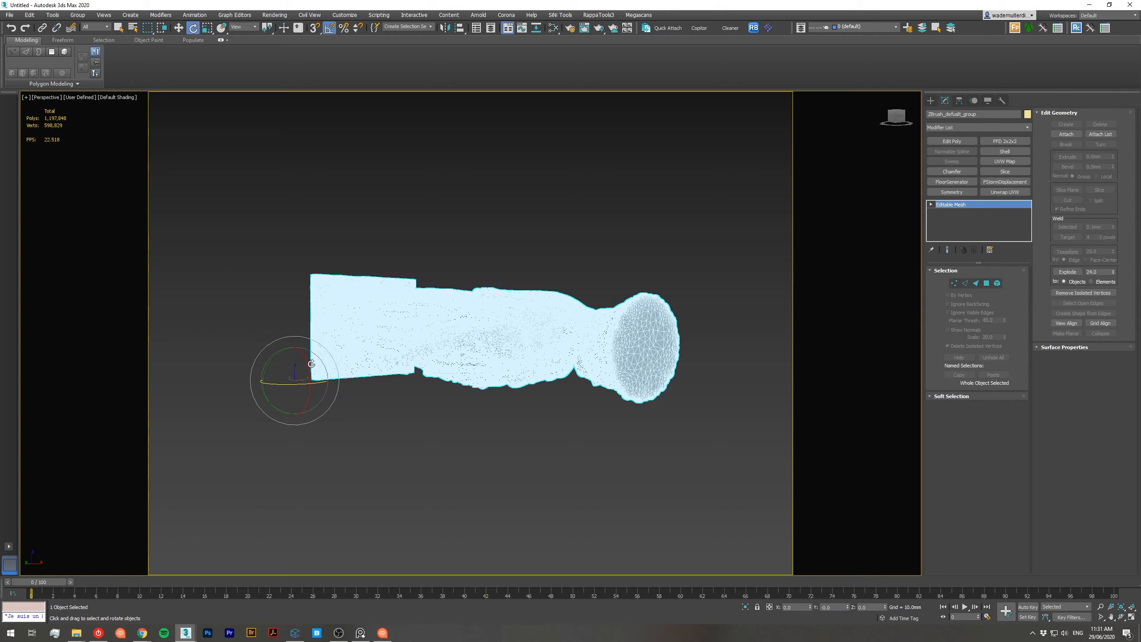
pyautogui.moveTo(310, 366); pyautogui.dragTo(301, 325)
pyautogui.moveTo(343, 282); pyautogui.dragTo(386, 415, button='middle')
pyautogui.keyDown('alt'); pyautogui.moveTo(538, 394); pyautogui.dragTo(637, 408, button='middle'); pyautogui.keyUp('alt')
pyautogui.click(580, 394)
pyautogui.moveTo(540, 341); pyautogui.dragTo(548, 336, button='middle')
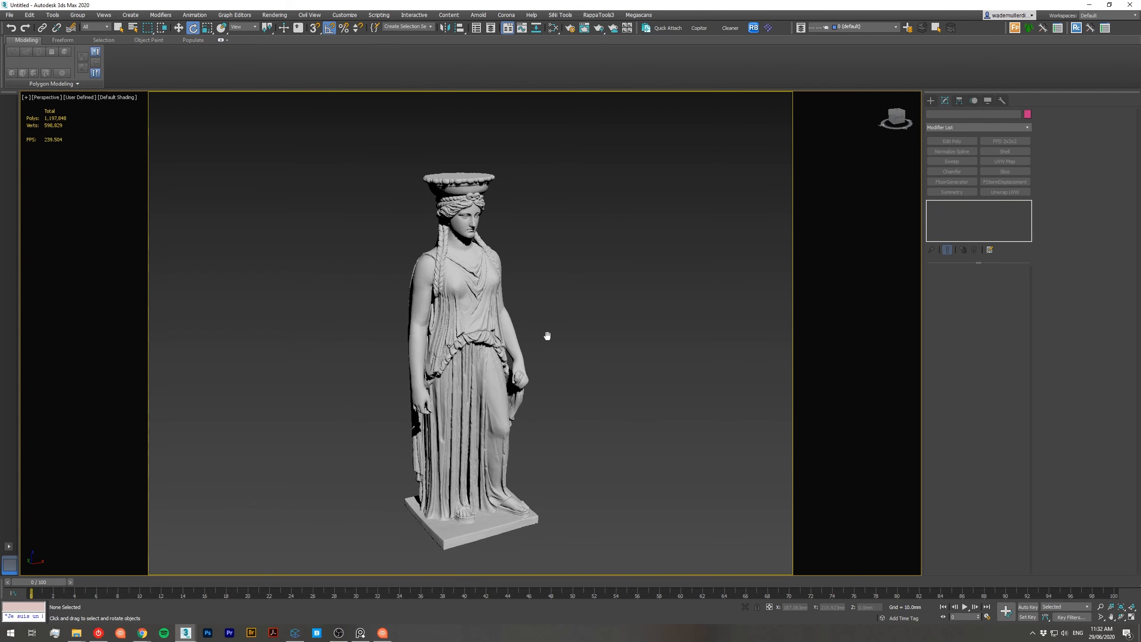
# In a new Slate Material Editor view, add the caryatid BMP as an FStormBitmap feeding a new FStorm material's diffuse texture
pyautogui.click(554, 28)
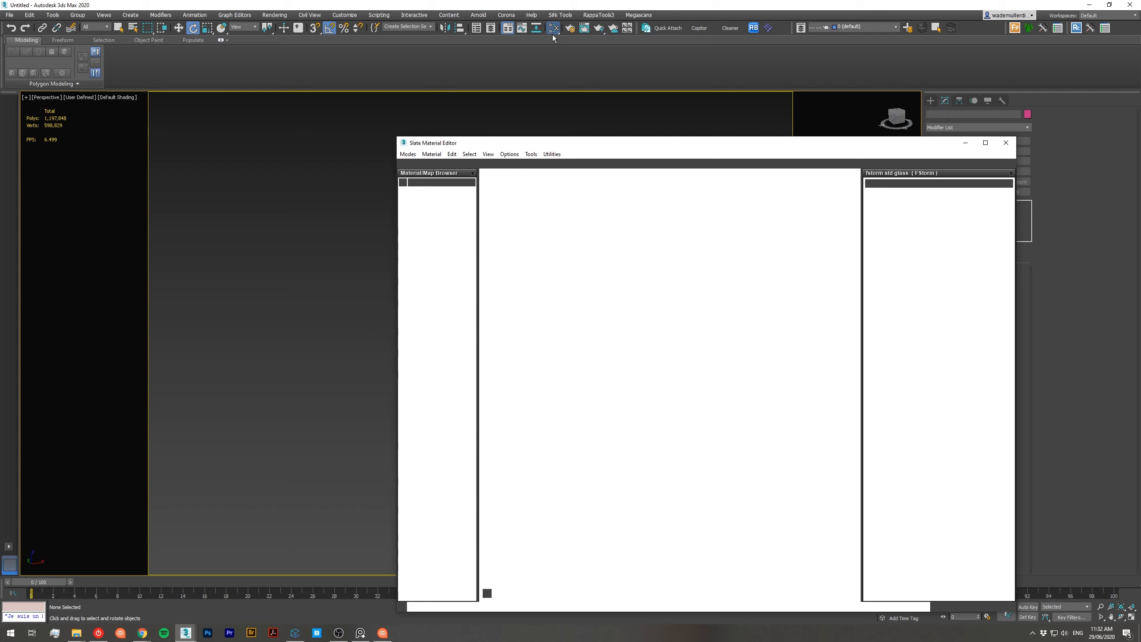
pyautogui.rightClick(534, 170)
pyautogui.click(557, 178)
pyautogui.click(560, 192)
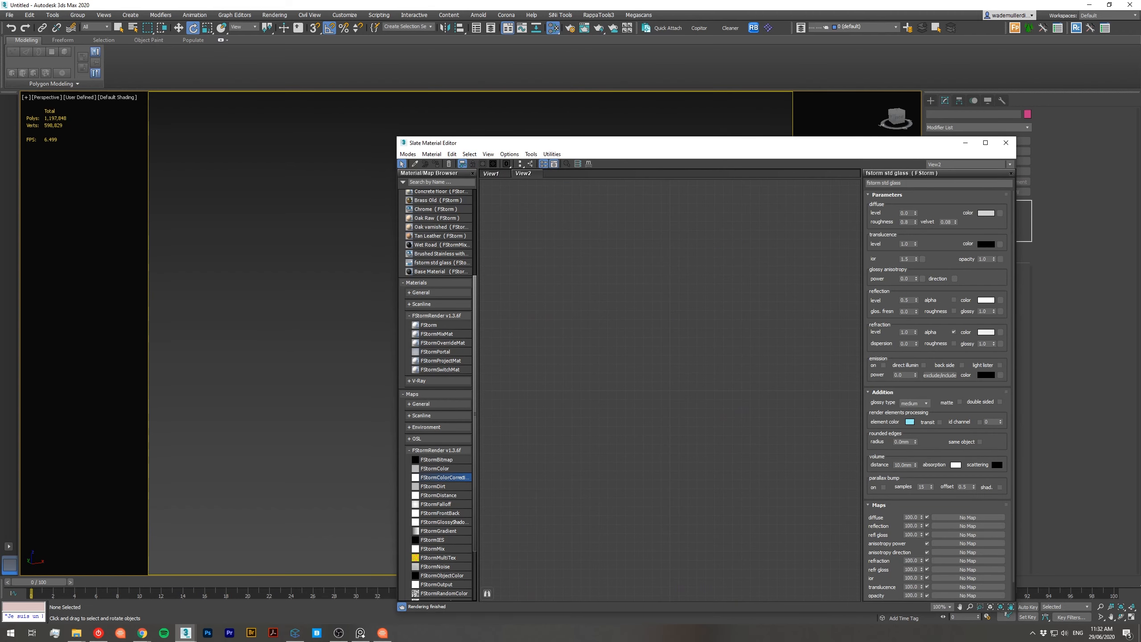
pyautogui.moveTo(685, 379); pyautogui.dragTo(635, 318)
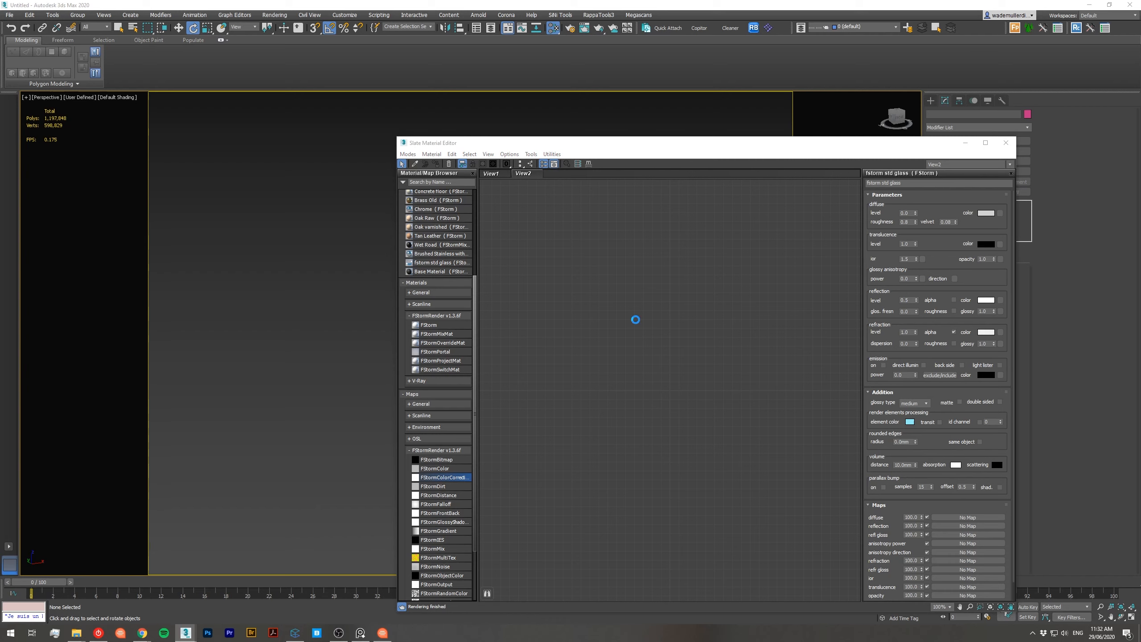
pyautogui.moveTo(426, 326); pyautogui.dragTo(689, 343)
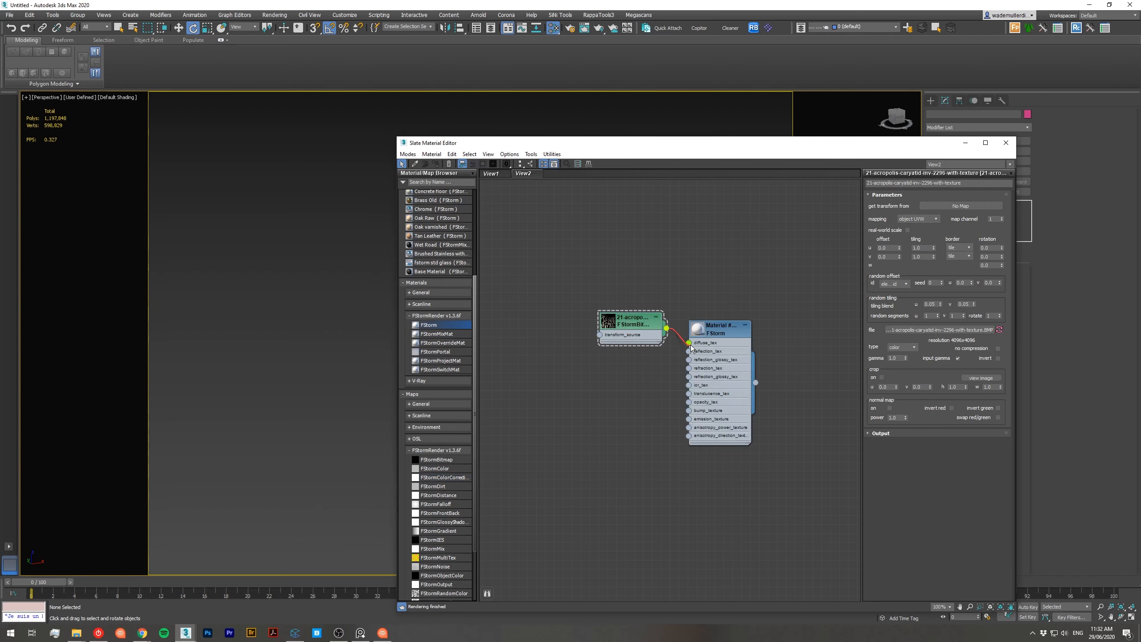
pyautogui.click(720, 326)
# Assign the new FStorm material to the caryatid and display its bitmap in the viewport
pyautogui.moveTo(736, 143); pyautogui.dragTo(830, 260)
pyautogui.click(463, 263)
pyautogui.click(527, 281)
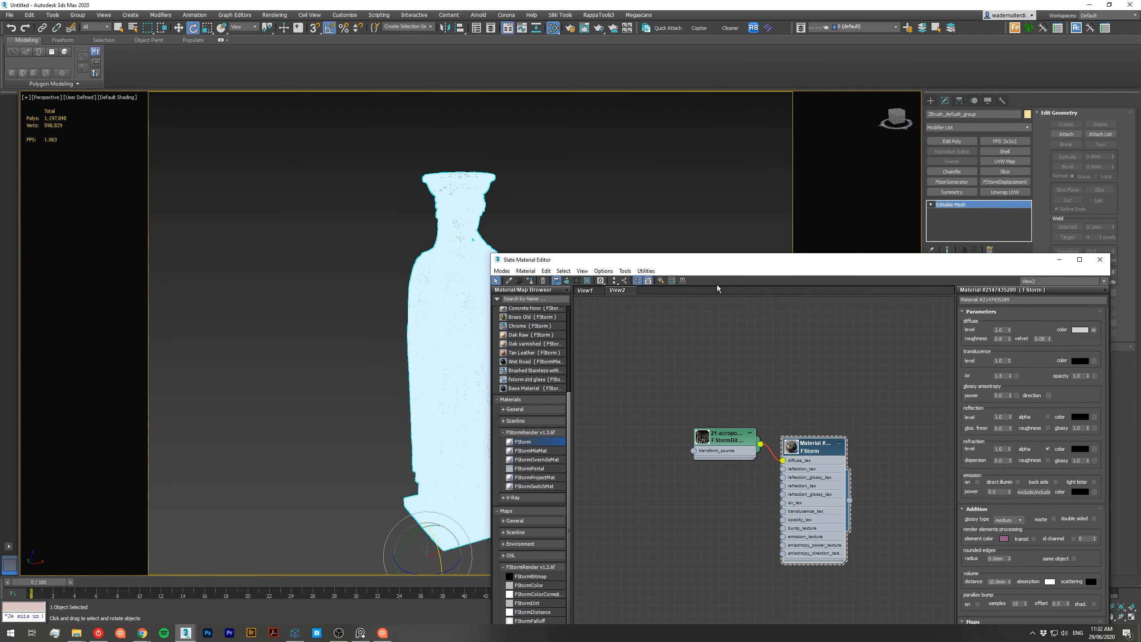
pyautogui.click(720, 437)
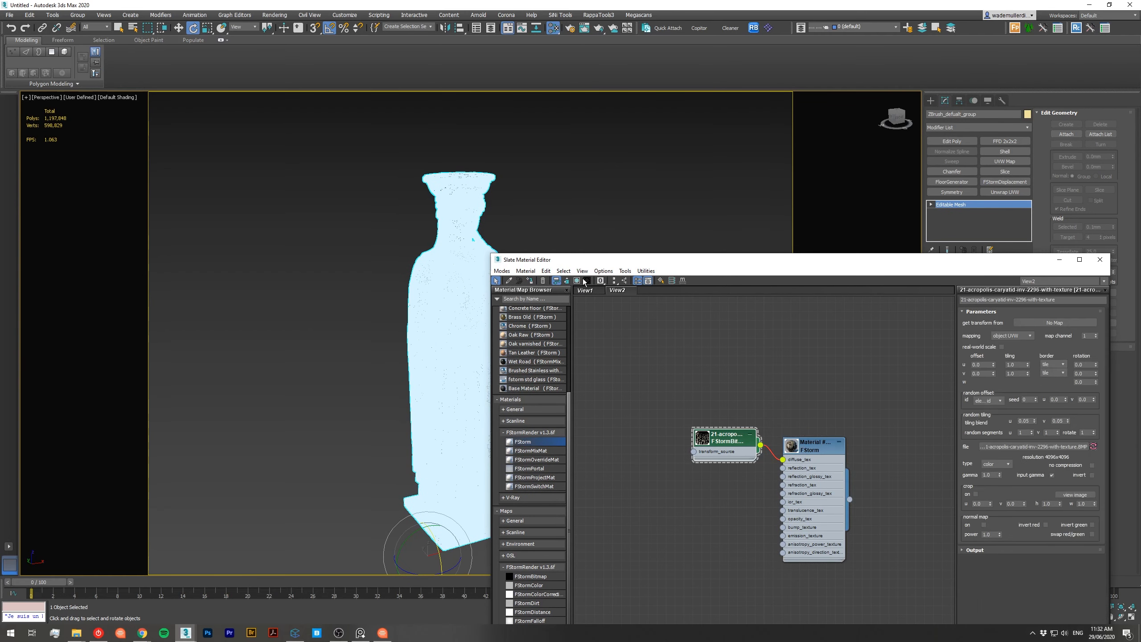
pyautogui.click(578, 281)
# Deselect the sculpture, close the Slate Material Editor and start an FStorm RT render
pyautogui.click(567, 208)
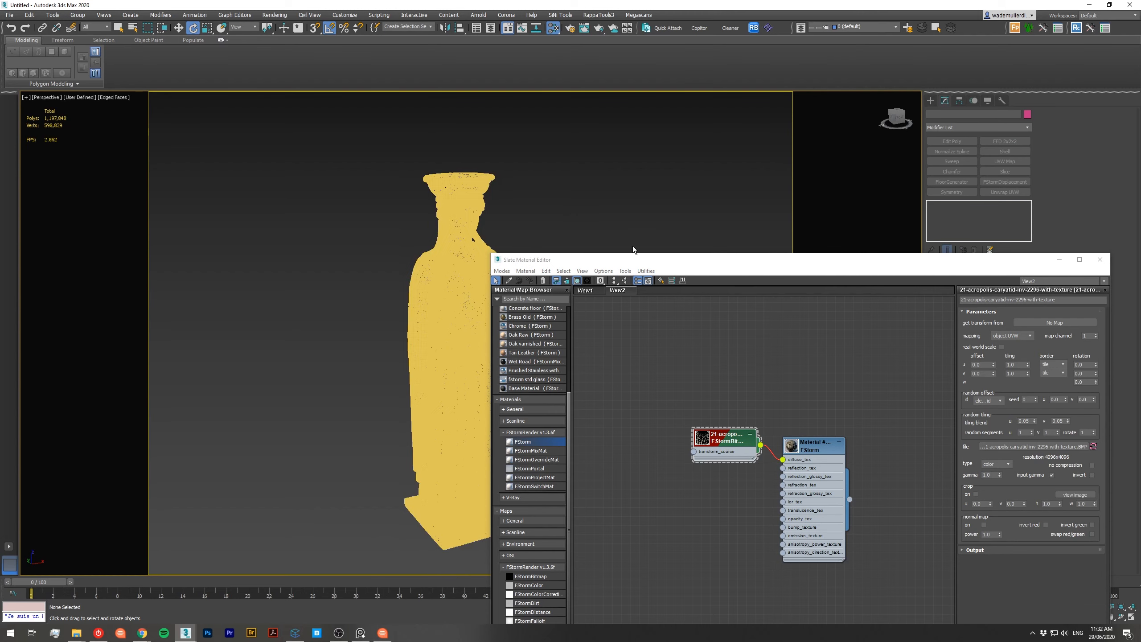
pyautogui.click(1099, 260)
pyautogui.rightClick(634, 288)
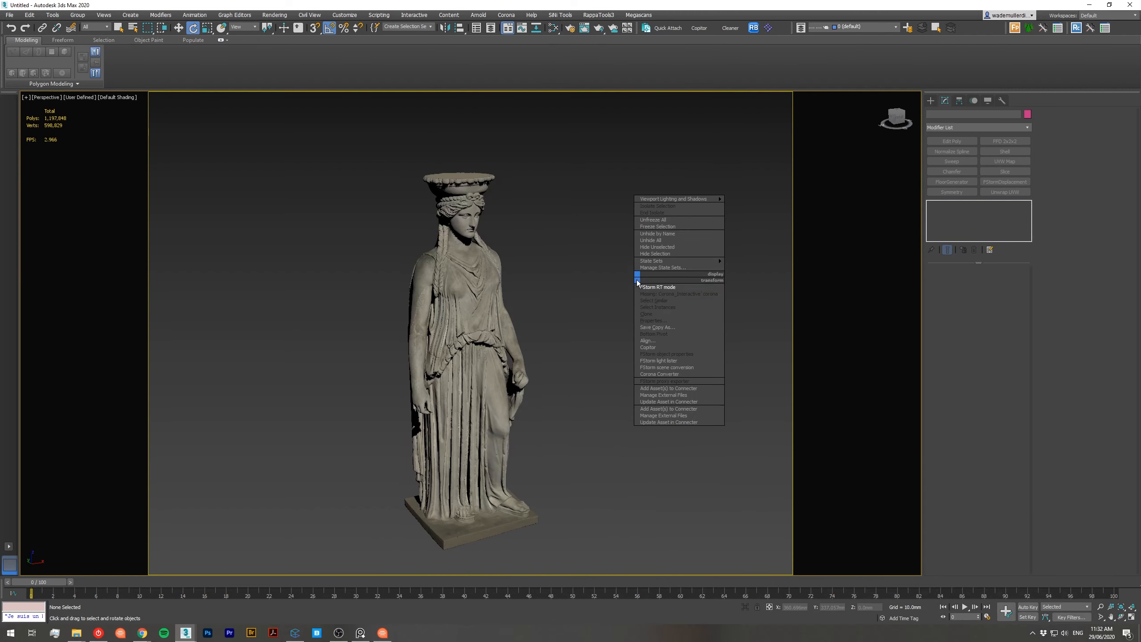
pyautogui.click(655, 290)
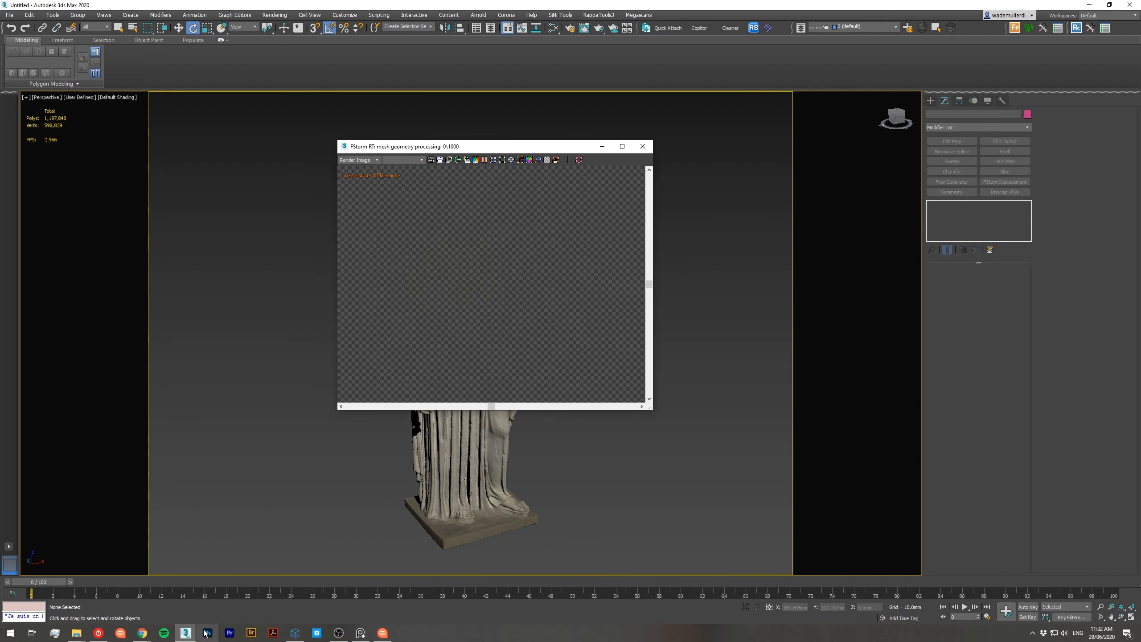
# Switch to the Library_04.max session and examine the three framed botanical prints in its FStorm RT render
pyautogui.moveTo(185, 633)
pyautogui.click(120, 604)
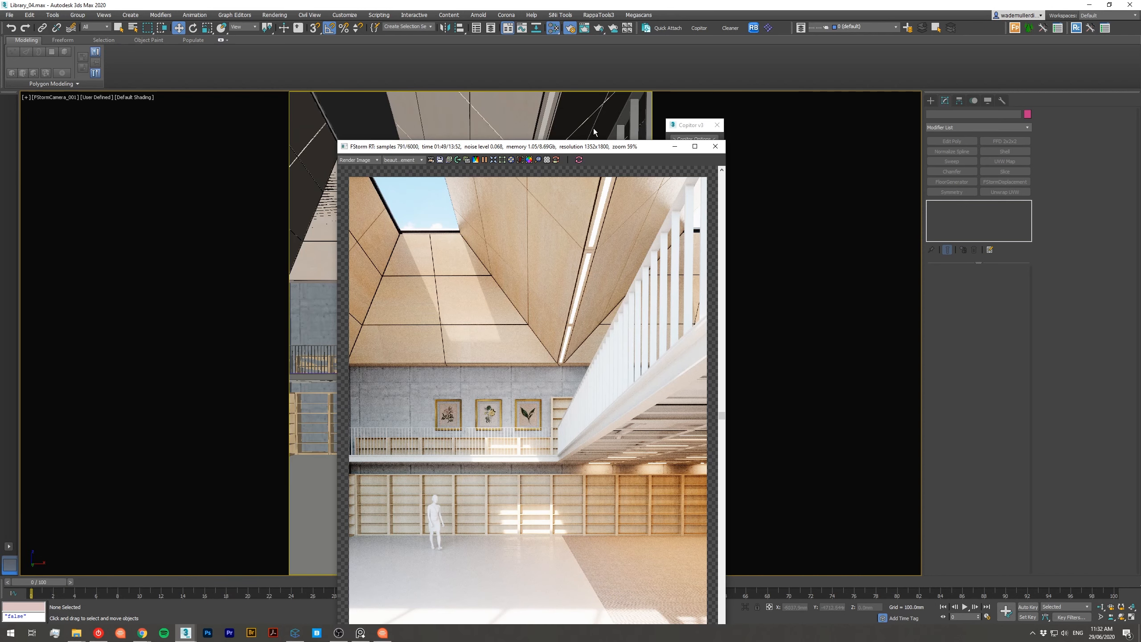
pyautogui.moveTo(615, 149); pyautogui.dragTo(386, 9)
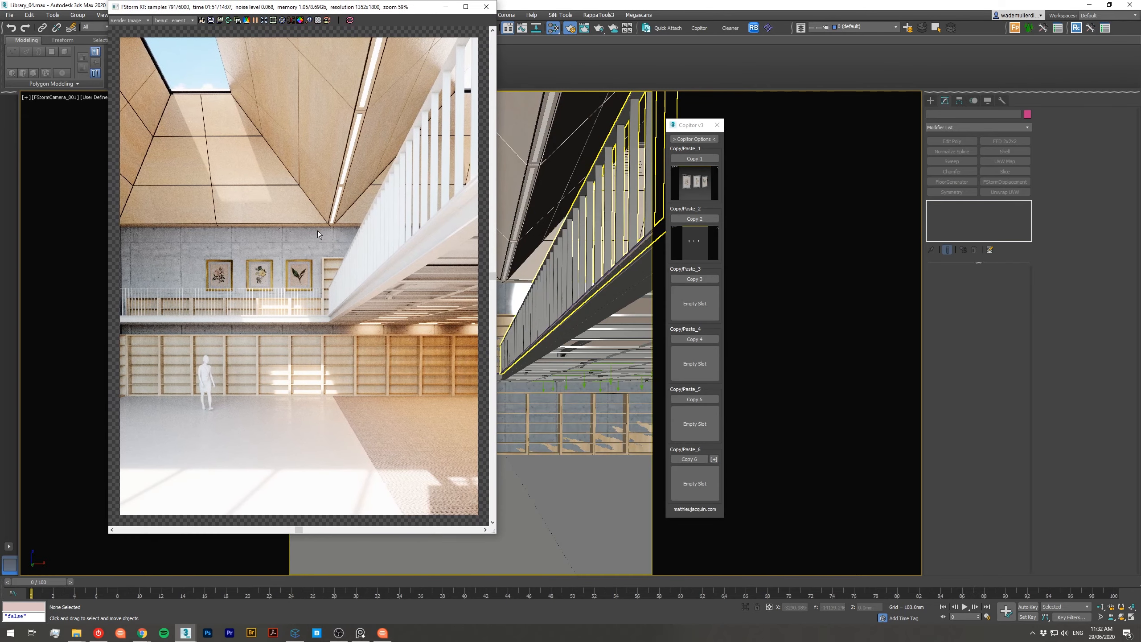
pyautogui.scroll(8, 252, 250)
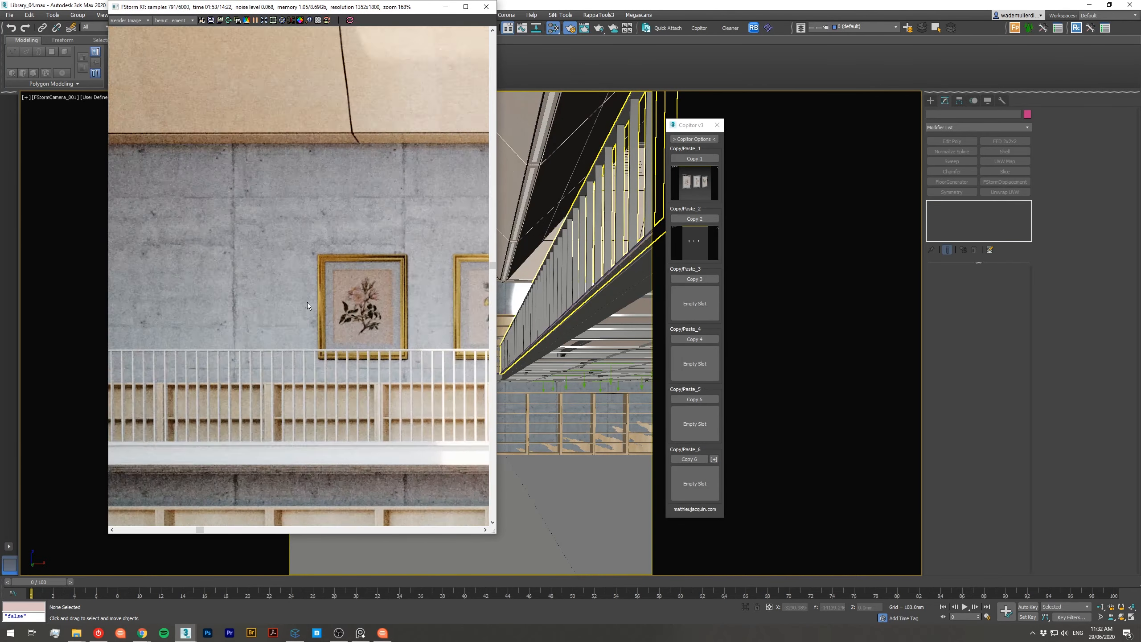
pyautogui.moveTo(392, 299); pyautogui.dragTo(352, 299, button='middle')
pyautogui.scroll(-3, 259, 262)
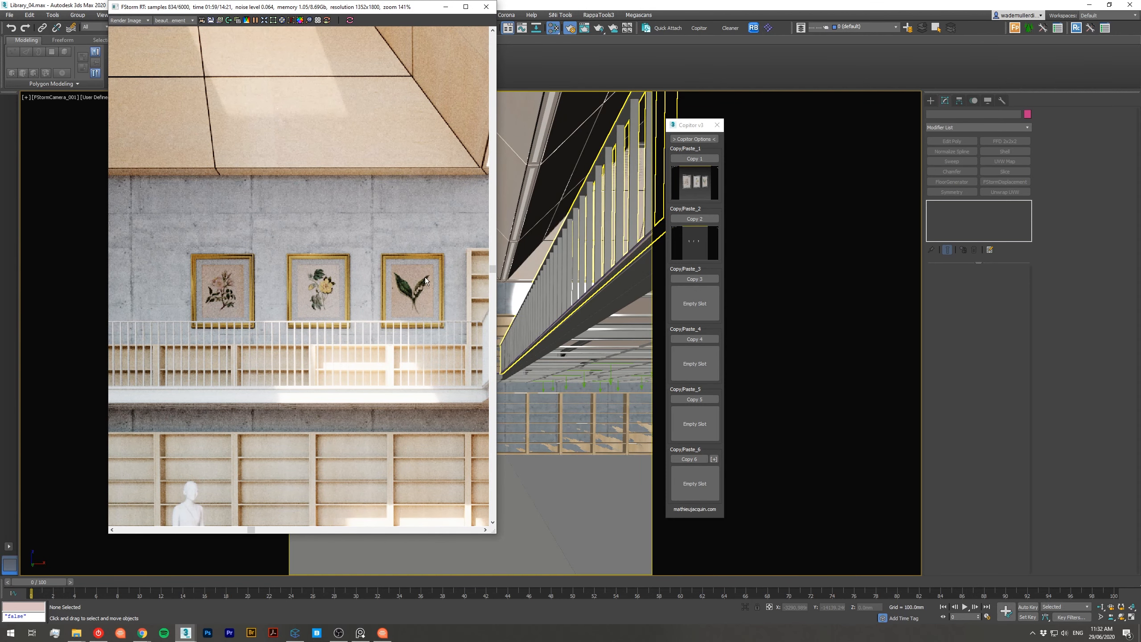
pyautogui.scroll(-2, 426, 278)
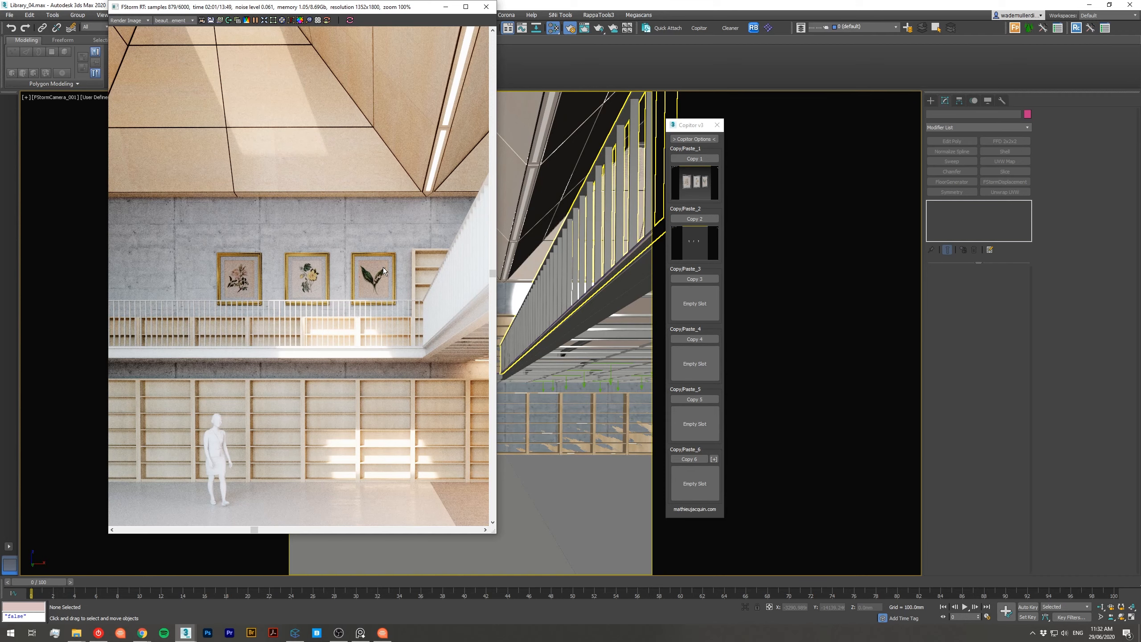
pyautogui.scroll(-2, 383, 267)
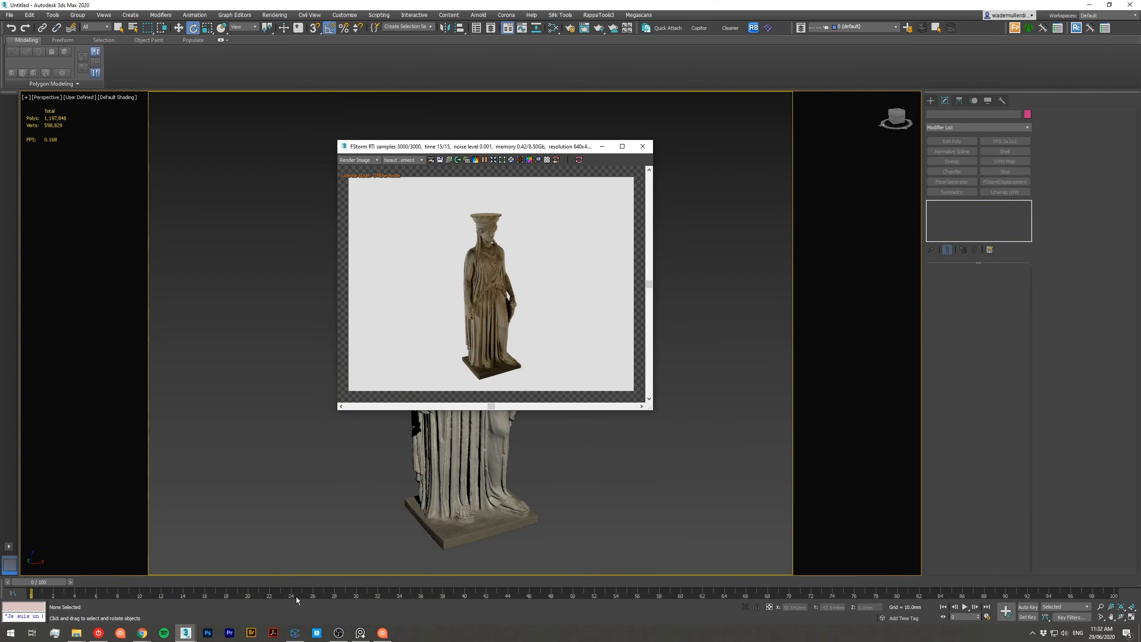
# Examine the caryatid's head and surface texture in the viewport and FStorm RT render of the untitled scene, and close the render window
pyautogui.click(339, 633)
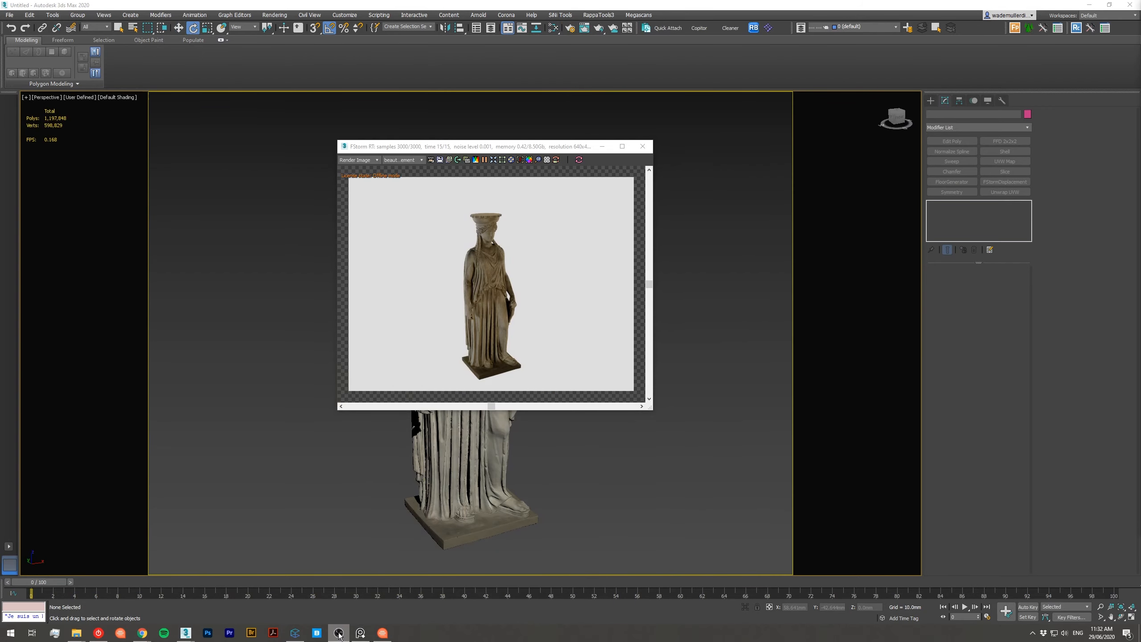
pyautogui.scroll(3, 478, 309)
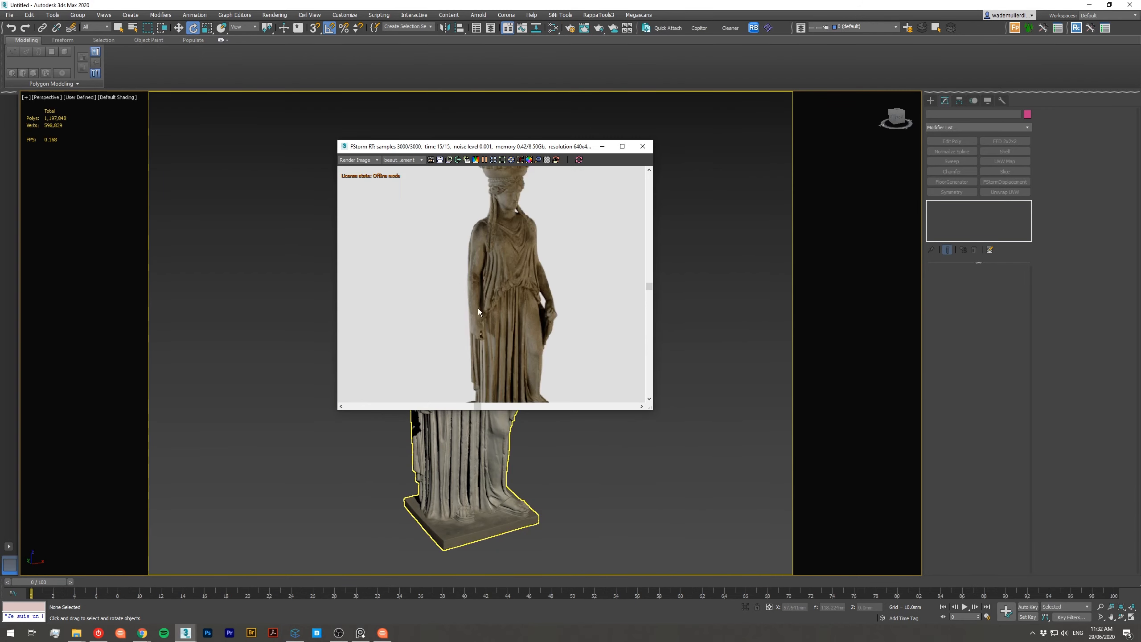
pyautogui.scroll(-2, 492, 281)
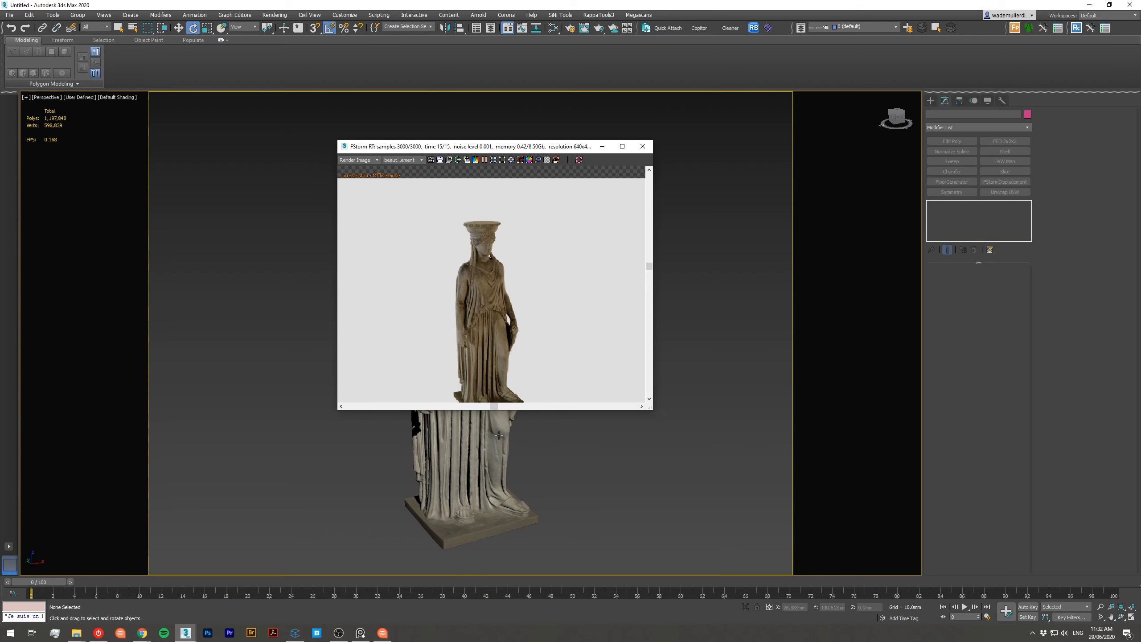
pyautogui.moveTo(528, 148); pyautogui.dragTo(1011, 148)
pyautogui.scroll(5, 548, 243)
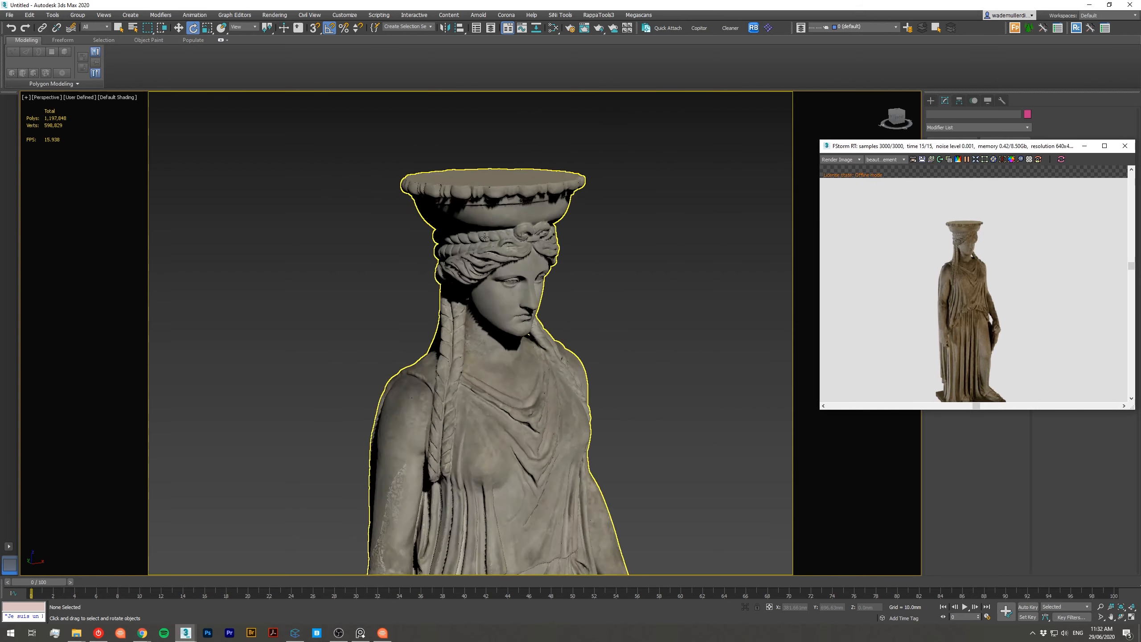
pyautogui.moveTo(1005, 298); pyautogui.dragTo(997, 273, button='middle')
pyautogui.scroll(3, 997, 273)
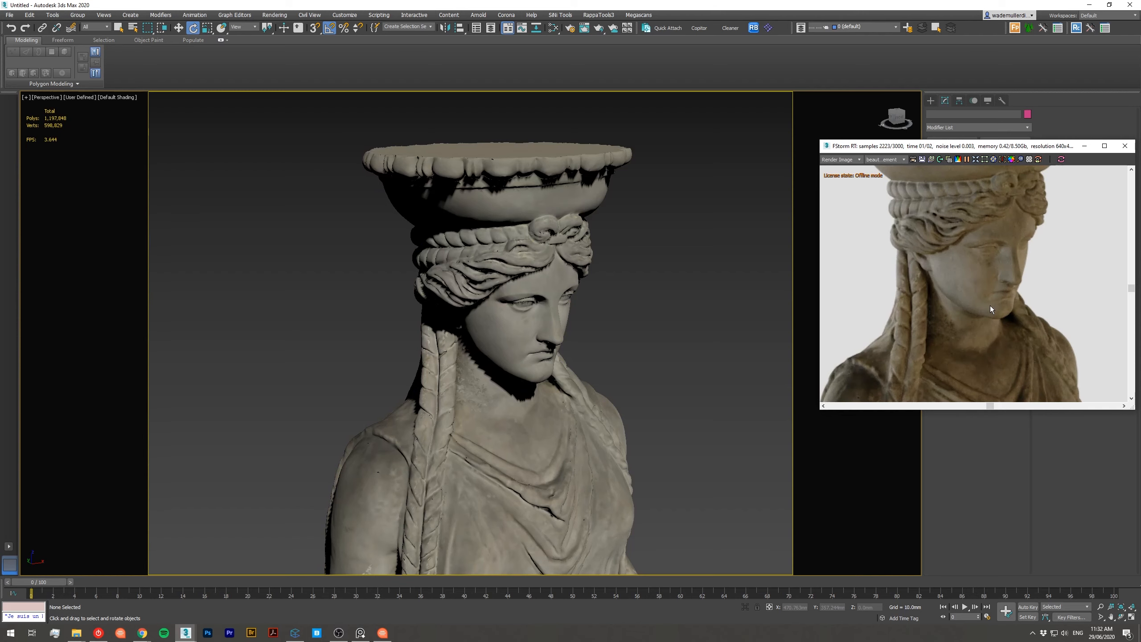
pyautogui.scroll(-4, 990, 300)
pyautogui.click(1125, 146)
# Select the textured caryatid and copy it into the first Copitor slot
pyautogui.click(589, 418)
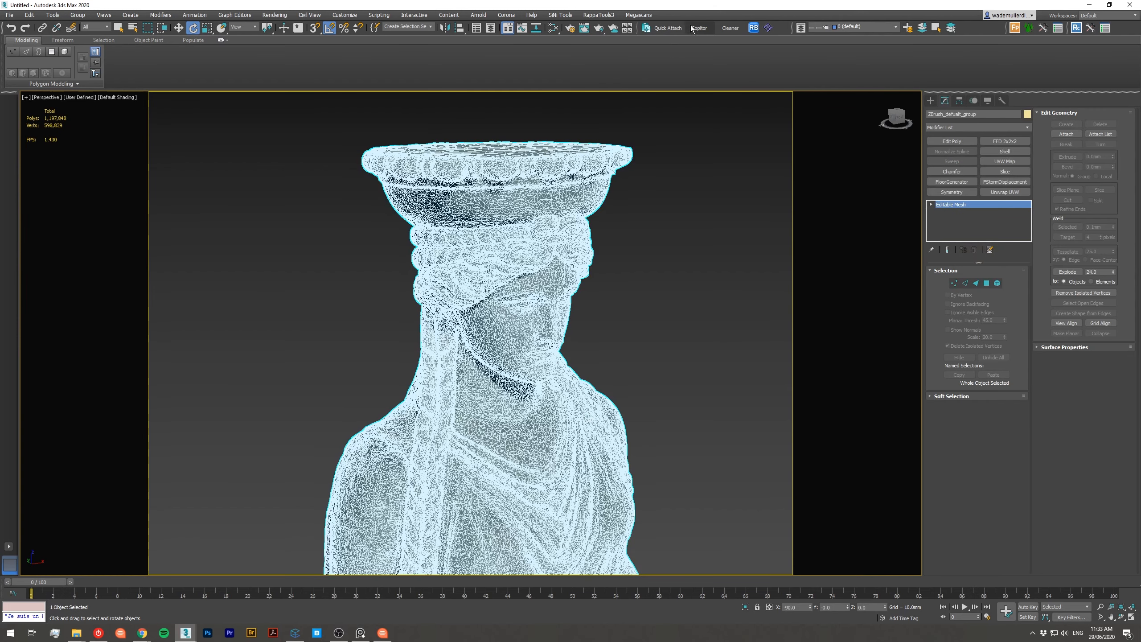
pyautogui.click(697, 28)
pyautogui.click(696, 158)
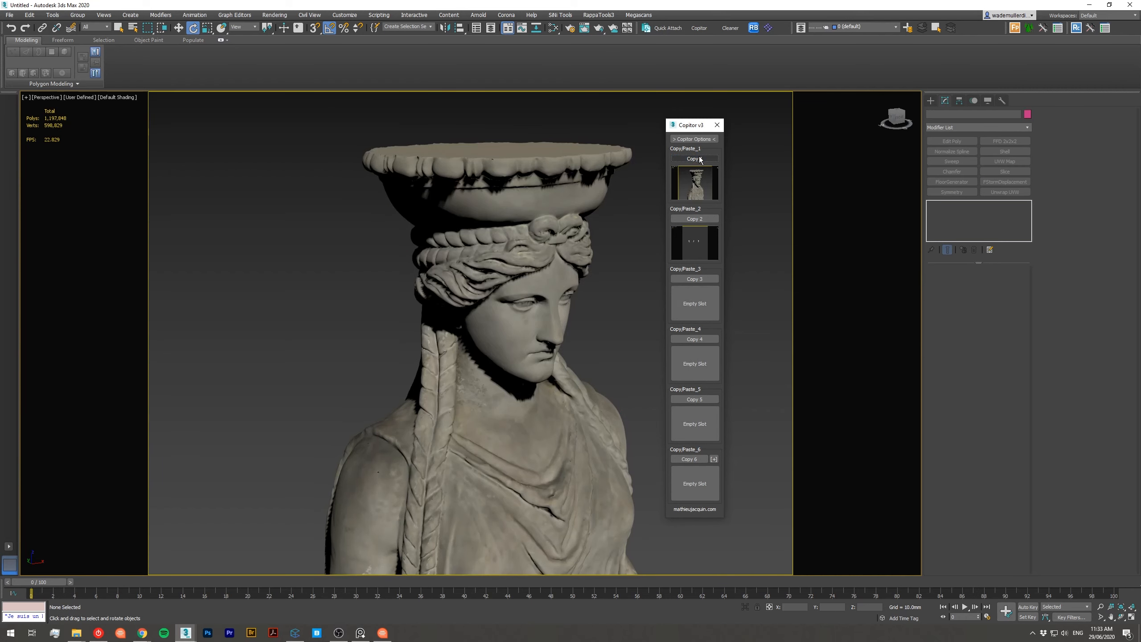
# Switch to the Library_04.max scene, reload Copitor and paste the caryatid from its first slot into the scene
pyautogui.click(1090, 5)
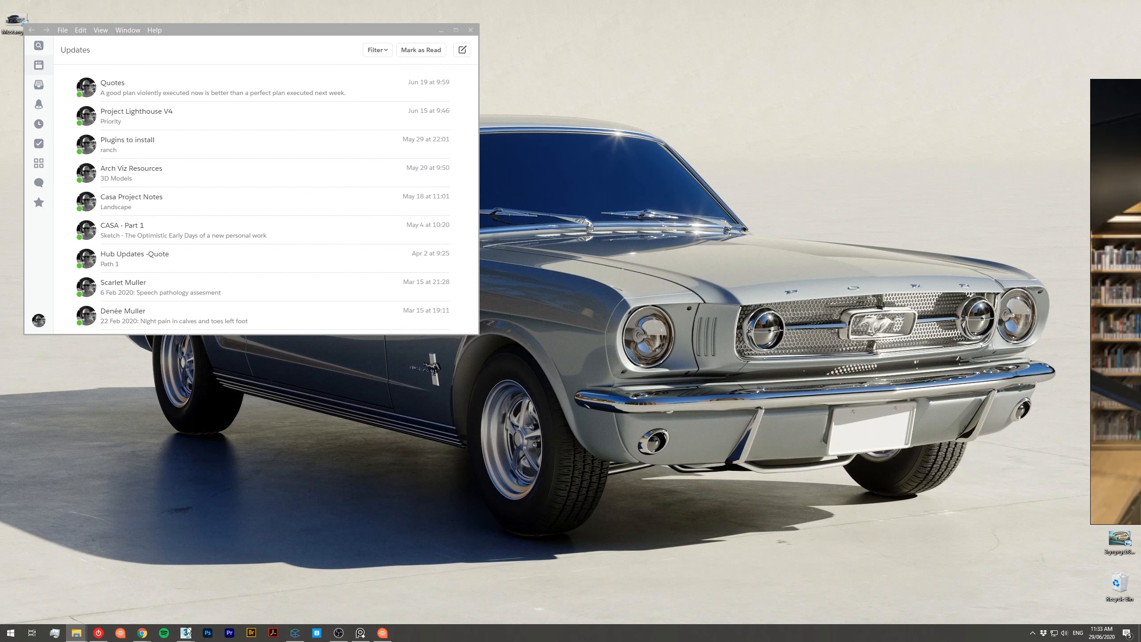
pyautogui.click(442, 31)
pyautogui.moveTo(184, 634)
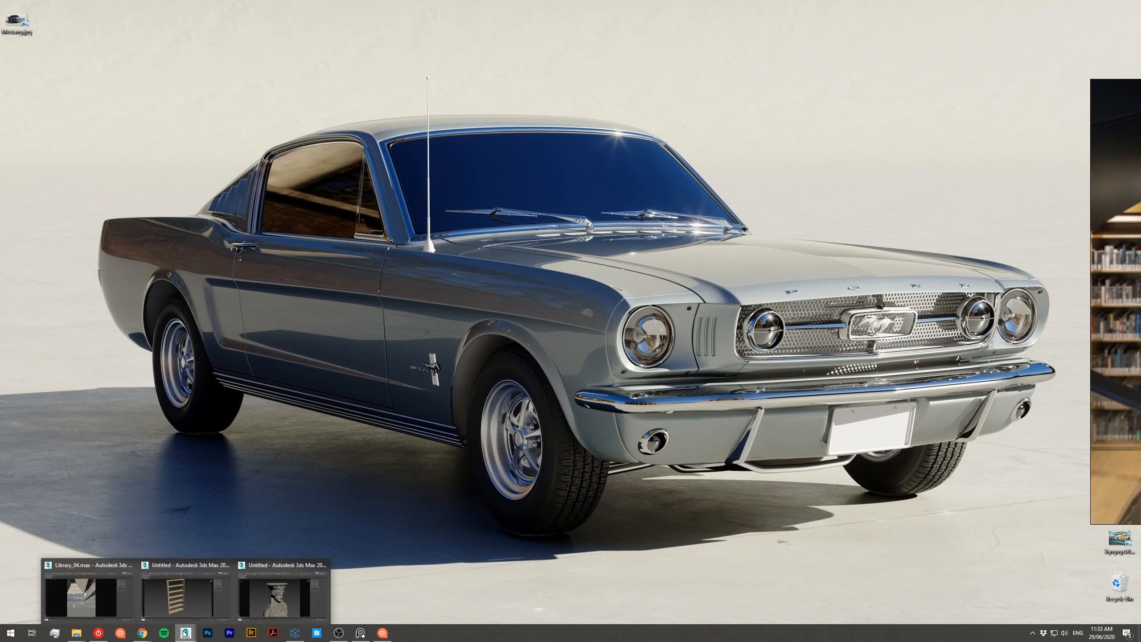
pyautogui.click(91, 603)
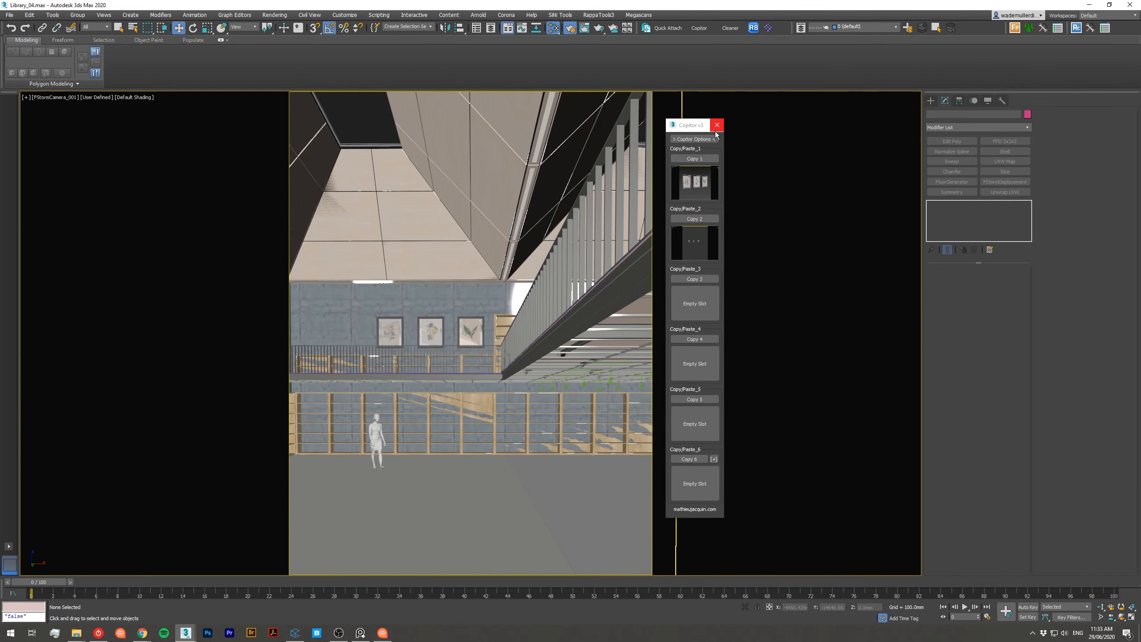
pyautogui.click(718, 124)
pyautogui.click(699, 29)
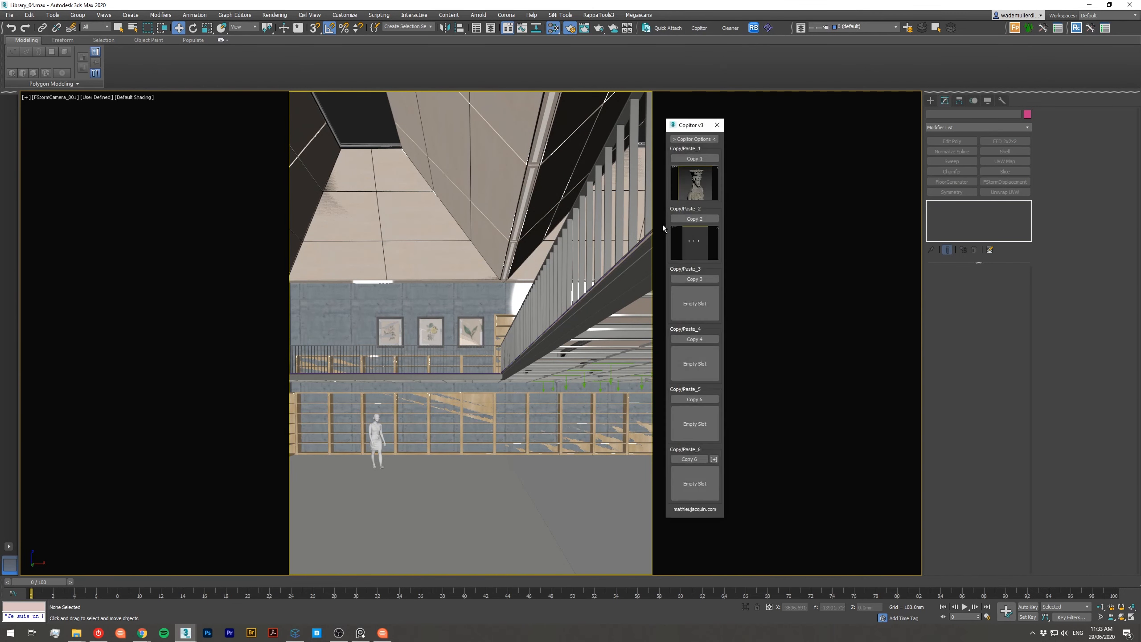
pyautogui.click(689, 181)
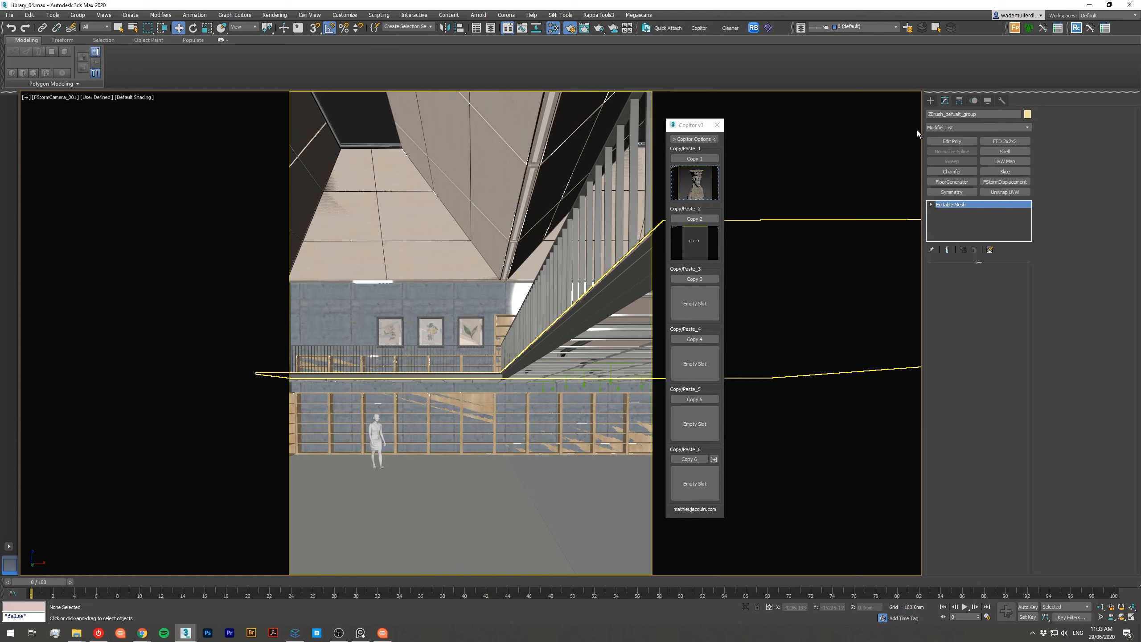
pyautogui.click(717, 125)
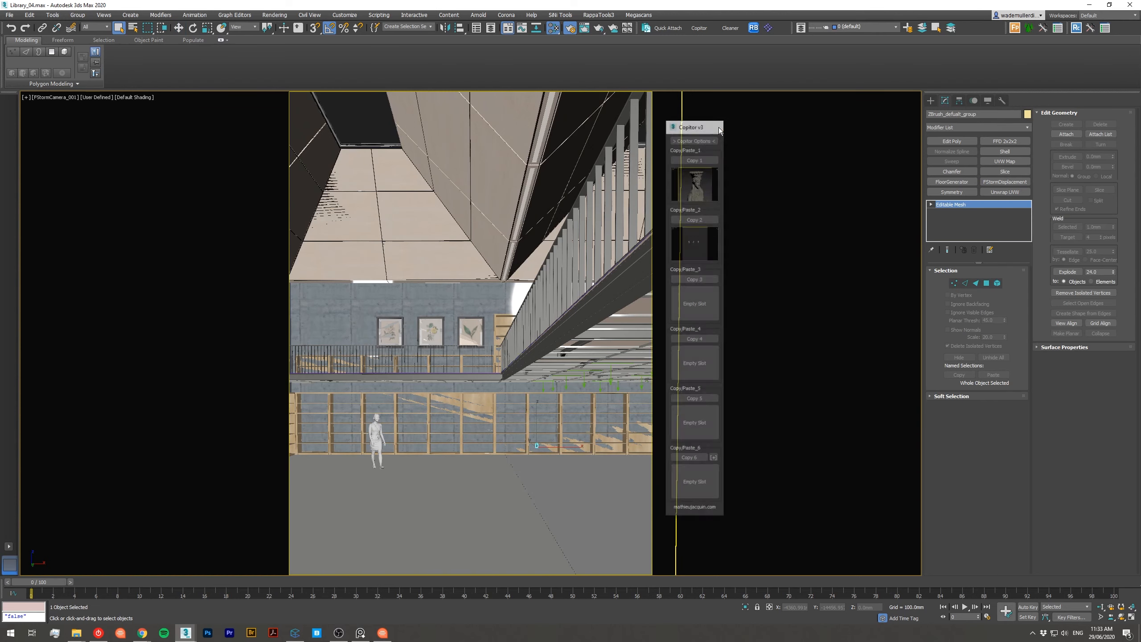
# Align the caryatid's minimum with the first framed print's minimum on the X, Y and Z positions
pyautogui.click(459, 28)
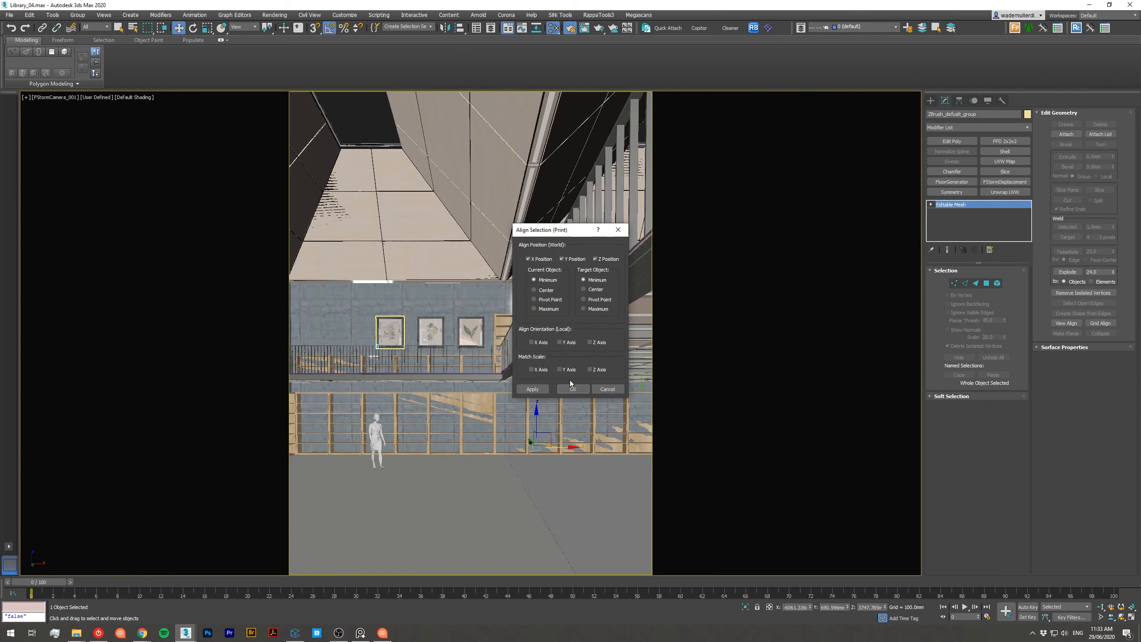
pyautogui.click(574, 388)
pyautogui.press('z')
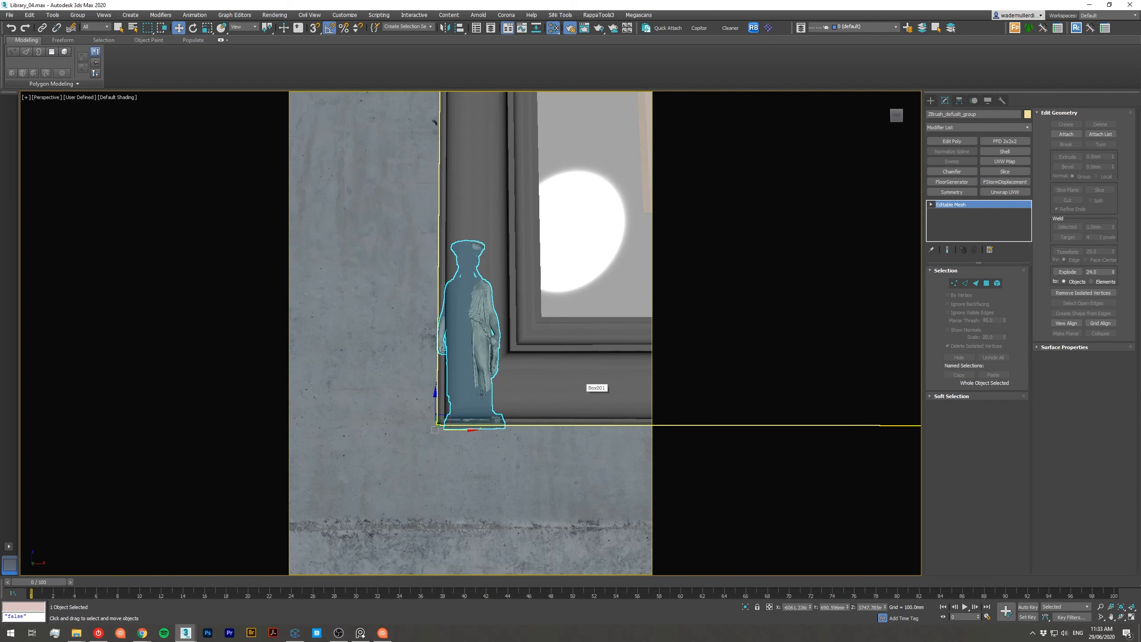
# Move the caryatid away from the picture frame and scale it up uniformly
pyautogui.keyDown('alt'); pyautogui.moveTo(580, 390); pyautogui.dragTo(613, 343, button='middle'); pyautogui.keyUp('alt')
pyautogui.scroll(-9, 484, 444)
pyautogui.moveTo(616, 342); pyautogui.dragTo(529, 310)
pyautogui.keyDown('alt'); pyautogui.moveTo(528, 313); pyautogui.dragTo(553, 297, button='middle'); pyautogui.keyUp('alt')
pyautogui.scroll(5, 548, 300)
pyautogui.press('r')
pyautogui.moveTo(479, 310); pyautogui.dragTo(515, 113)
# Lower the enlarged caryatid so its base stands on top of the upper bookcase
pyautogui.keyDown('alt'); pyautogui.moveTo(500, 300); pyautogui.dragTo(576, 296, button='middle'); pyautogui.keyUp('alt')
pyautogui.press('w')
pyautogui.moveTo(523, 319); pyautogui.dragTo(497, 380)
pyautogui.keyDown('alt'); pyautogui.moveTo(472, 286); pyautogui.dragTo(398, 280, button='middle'); pyautogui.keyUp('alt')
pyautogui.scroll(3, 482, 382)
pyautogui.scroll(-5, 481, 381)
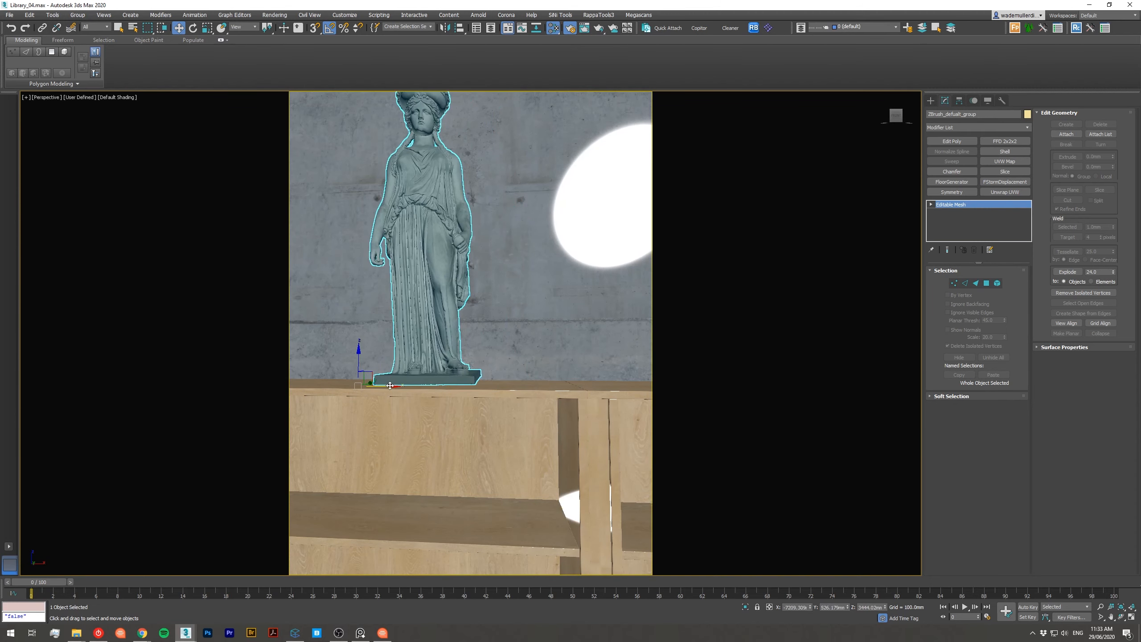
# In the FStorm camera view, scale the caryatid to 125% and shift it further from the three framed prints
pyautogui.press('c')
pyautogui.press('r')
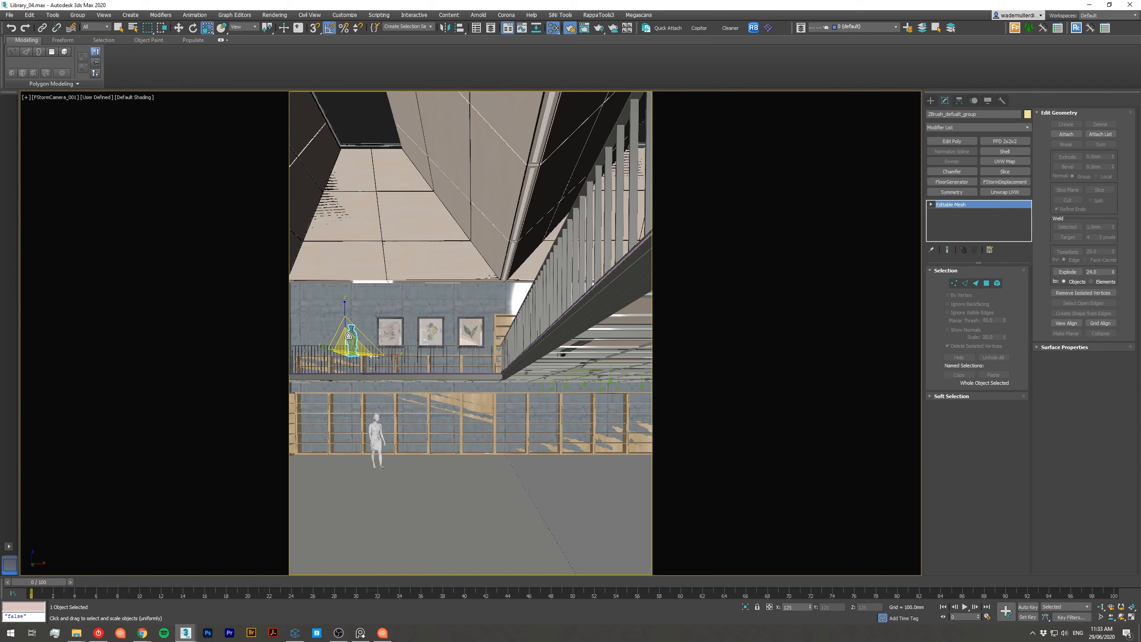
pyautogui.press('w')
pyautogui.moveTo(369, 356); pyautogui.dragTo(347, 333)
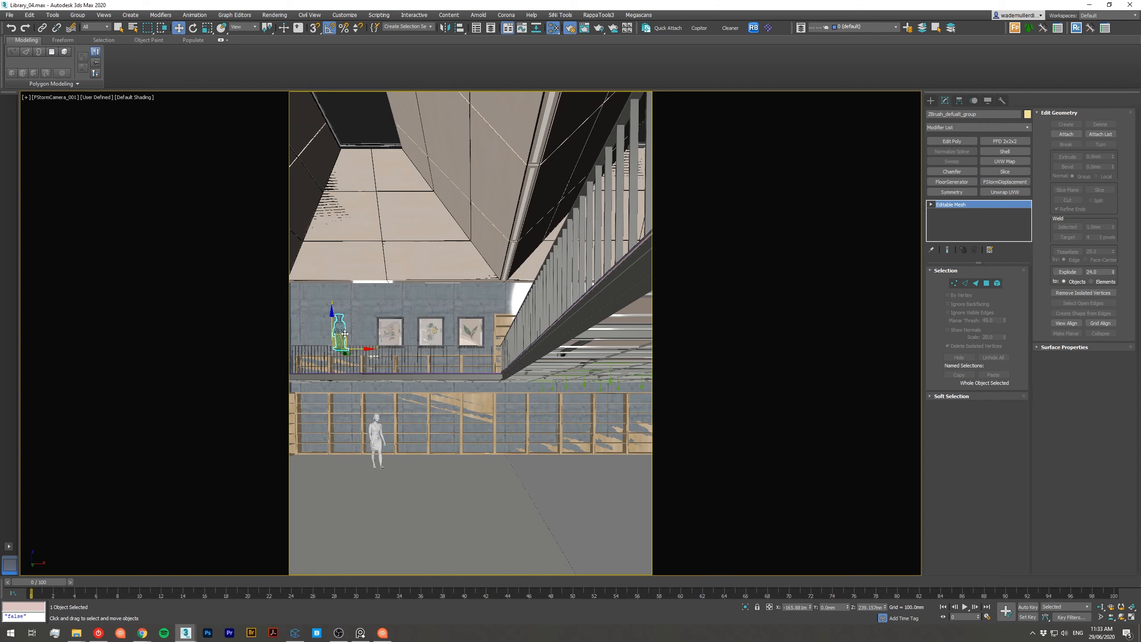
# In the perspective view, move the caryatid away from the wall along the bookcase top's depth and return to the camera view
pyautogui.press('p')
pyautogui.press('z')
pyautogui.keyDown('alt'); pyautogui.moveTo(341, 333); pyautogui.dragTo(498, 482, button='middle'); pyautogui.keyUp('alt')
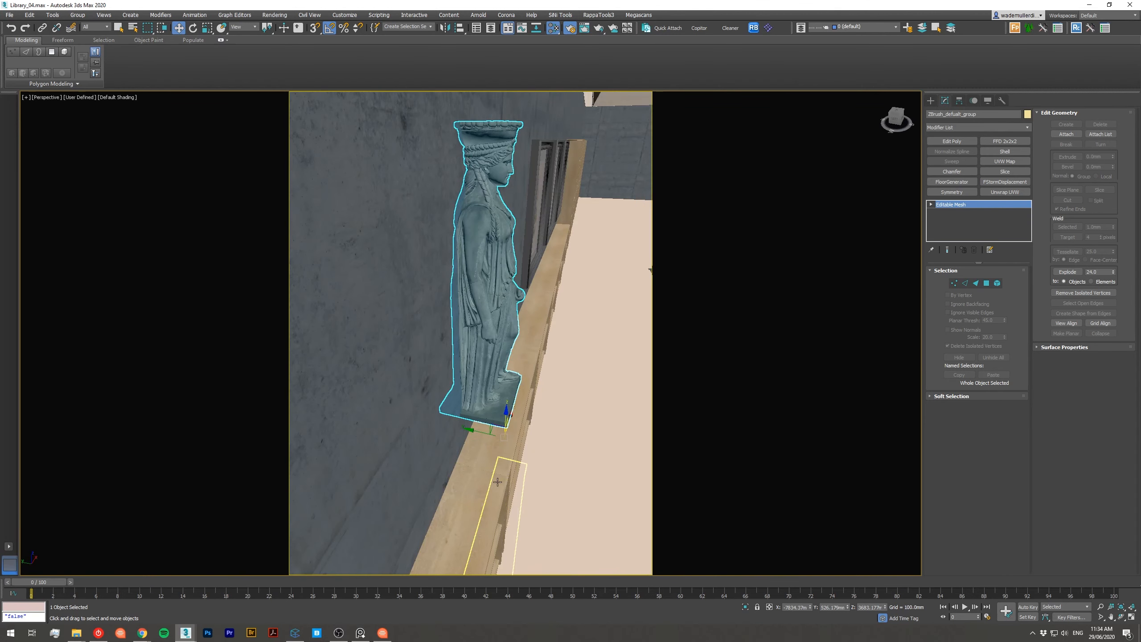
pyautogui.click(476, 479)
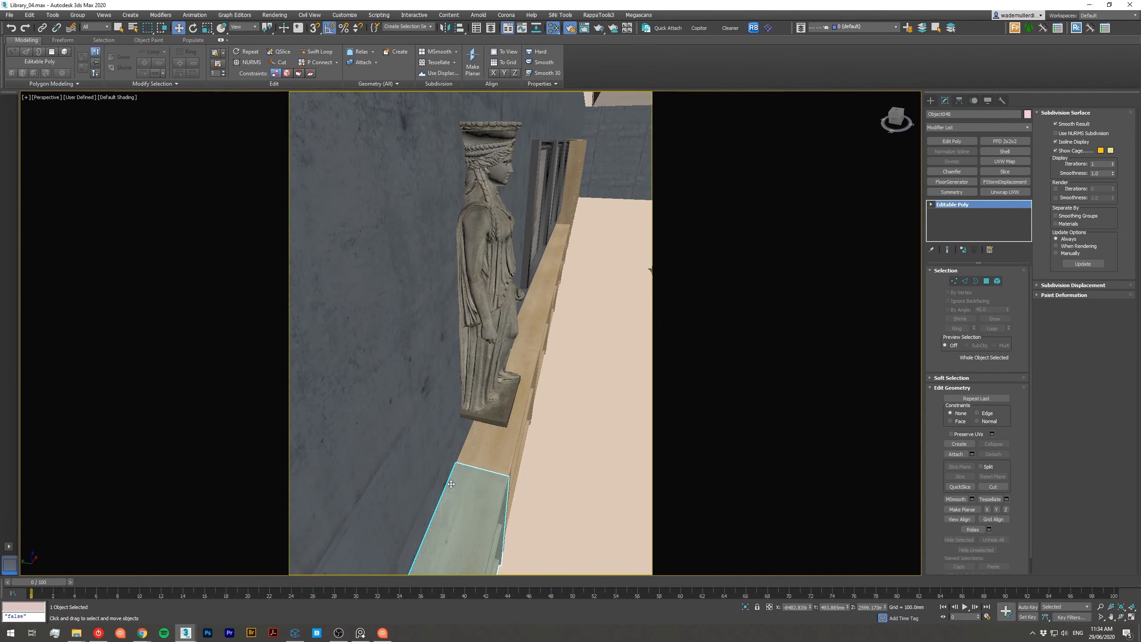
pyautogui.click(489, 389)
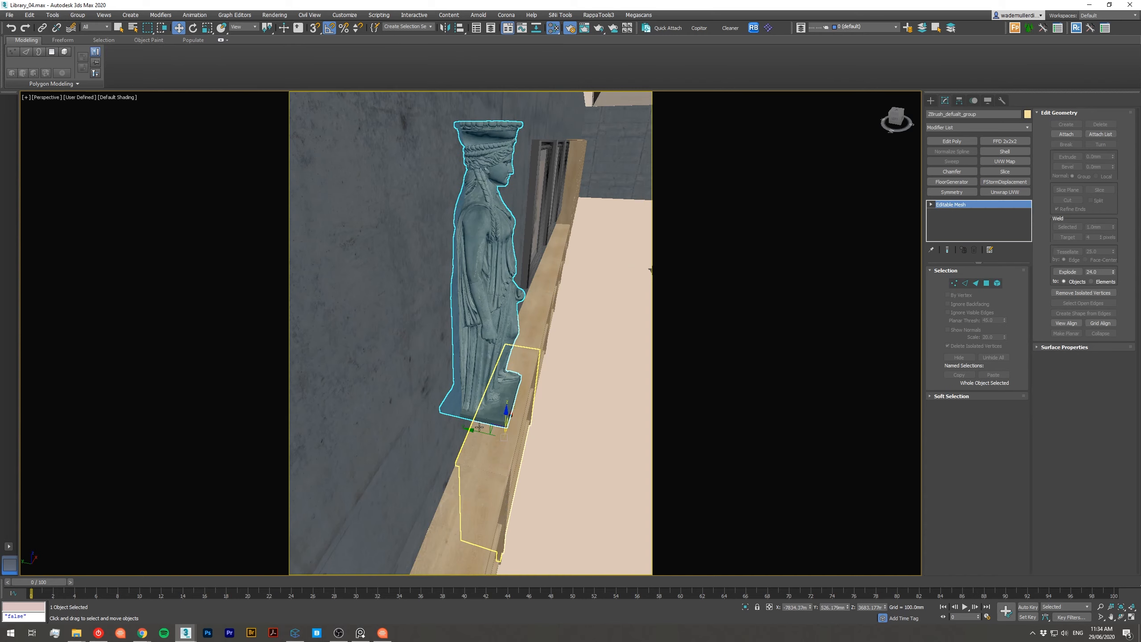
pyautogui.moveTo(479, 432); pyautogui.dragTo(509, 441)
pyautogui.press('c')
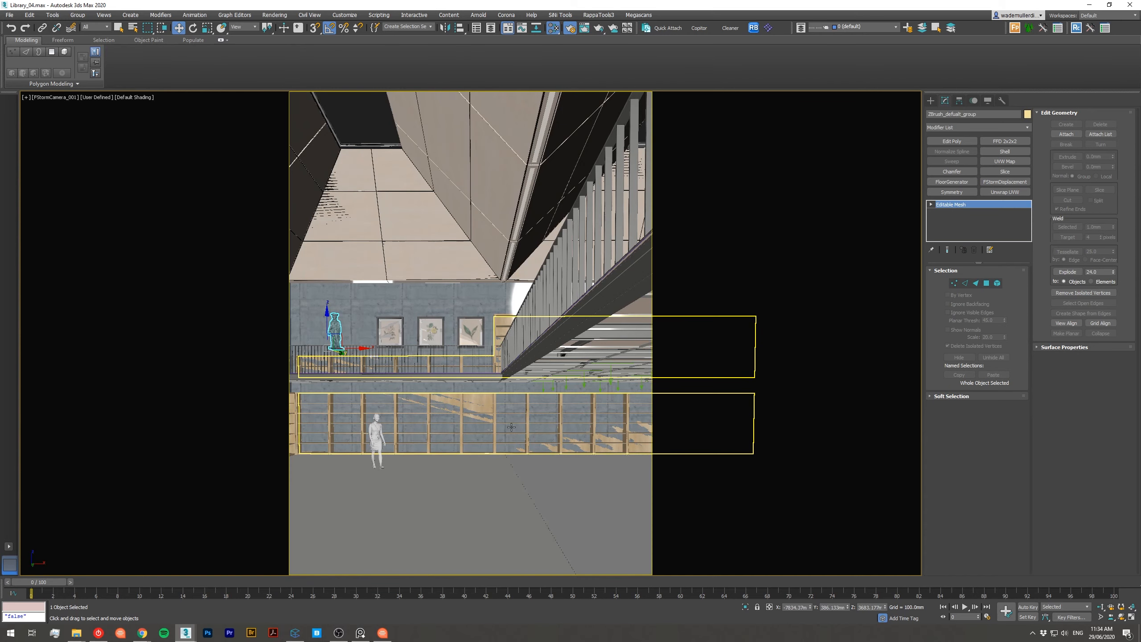
# Create a Box on the foreground floor in the camera view and set its height to 1400 mm
pyautogui.click(507, 328)
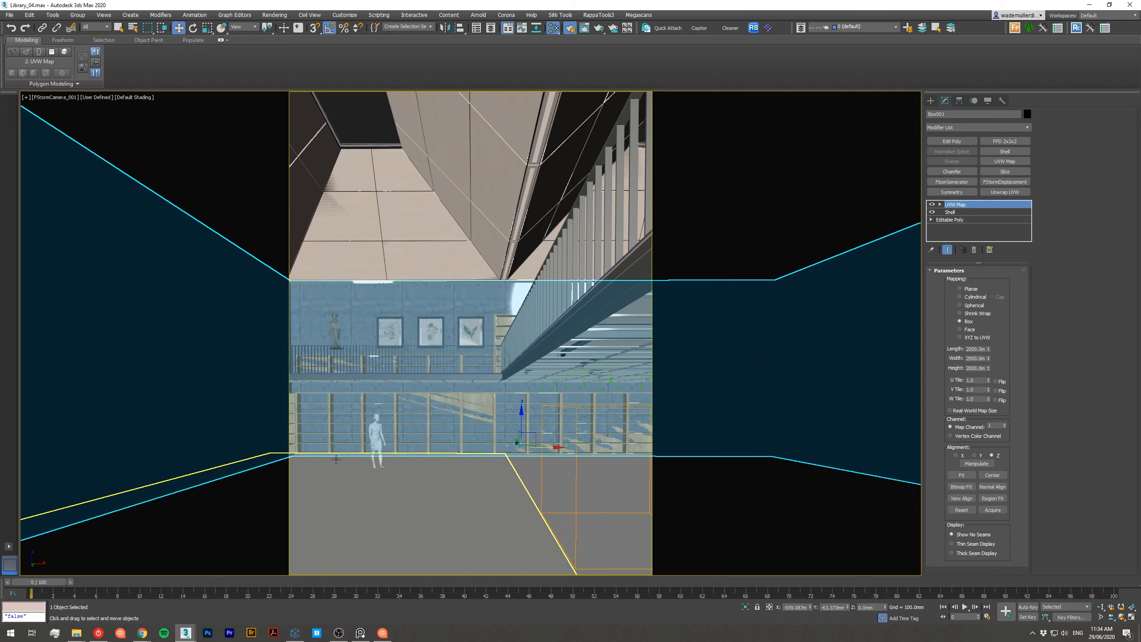
pyautogui.click(931, 101)
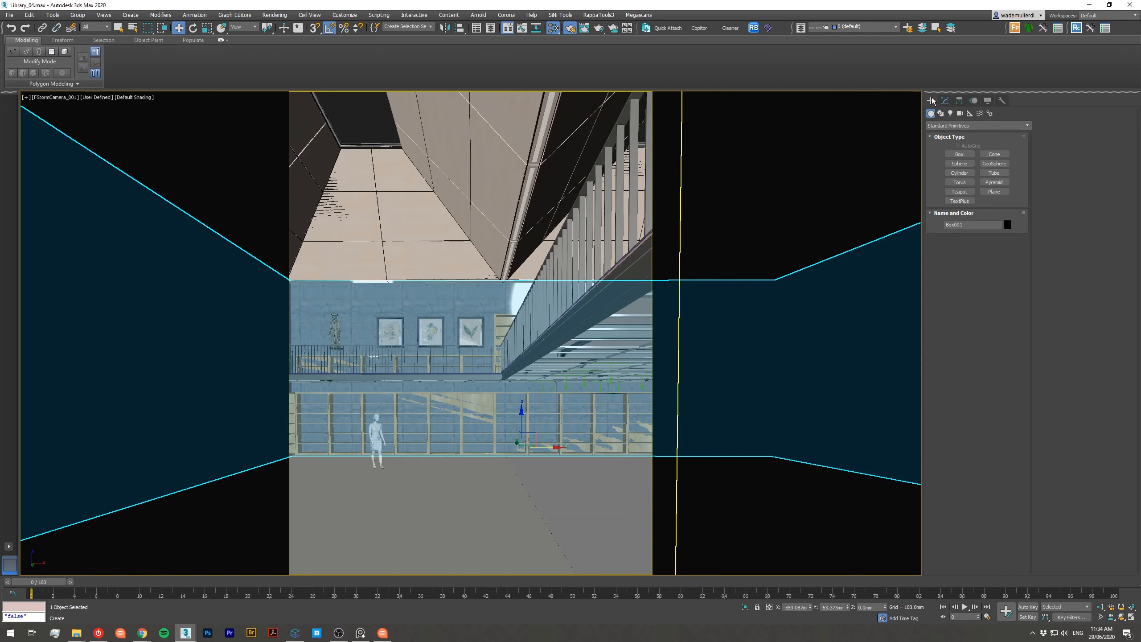
pyautogui.click(962, 155)
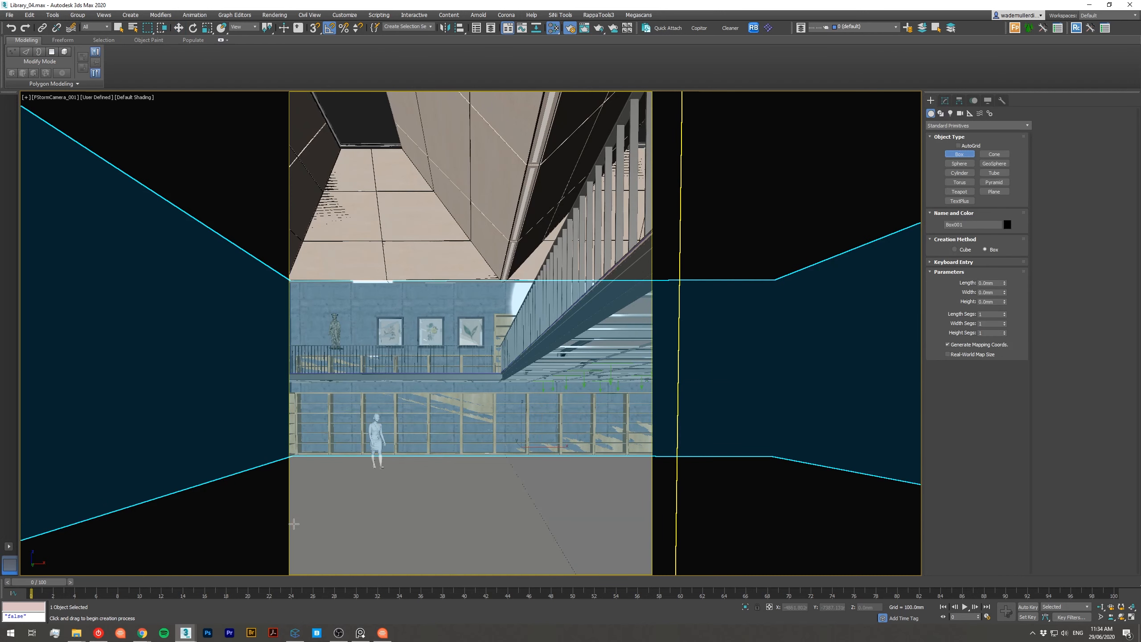
pyautogui.moveTo(294, 524); pyautogui.dragTo(410, 546)
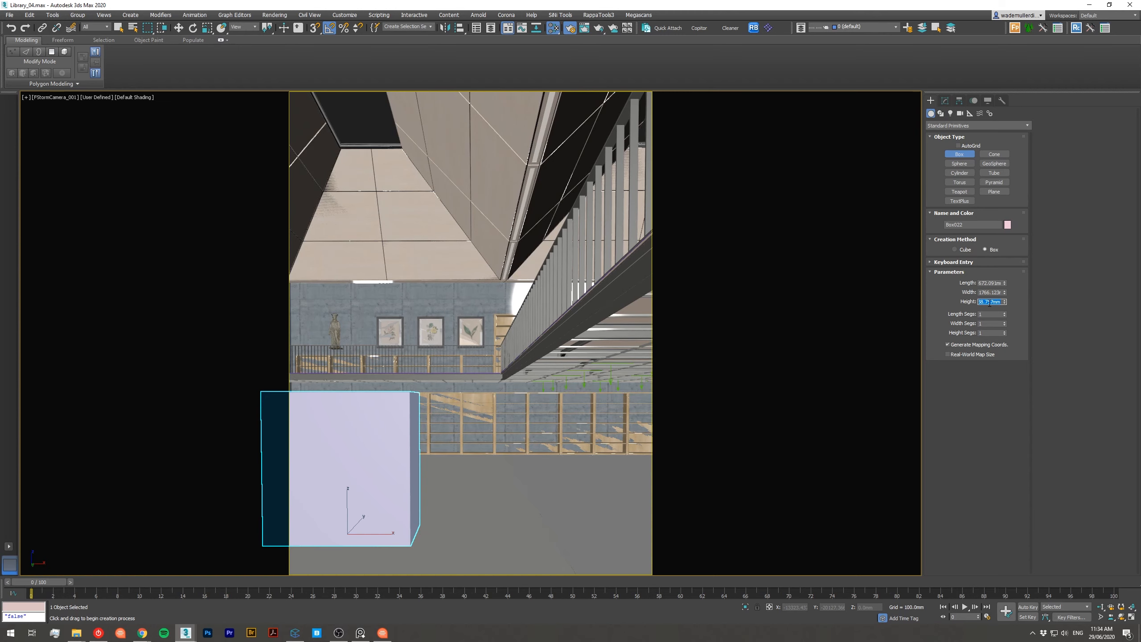
pyautogui.press('Return')
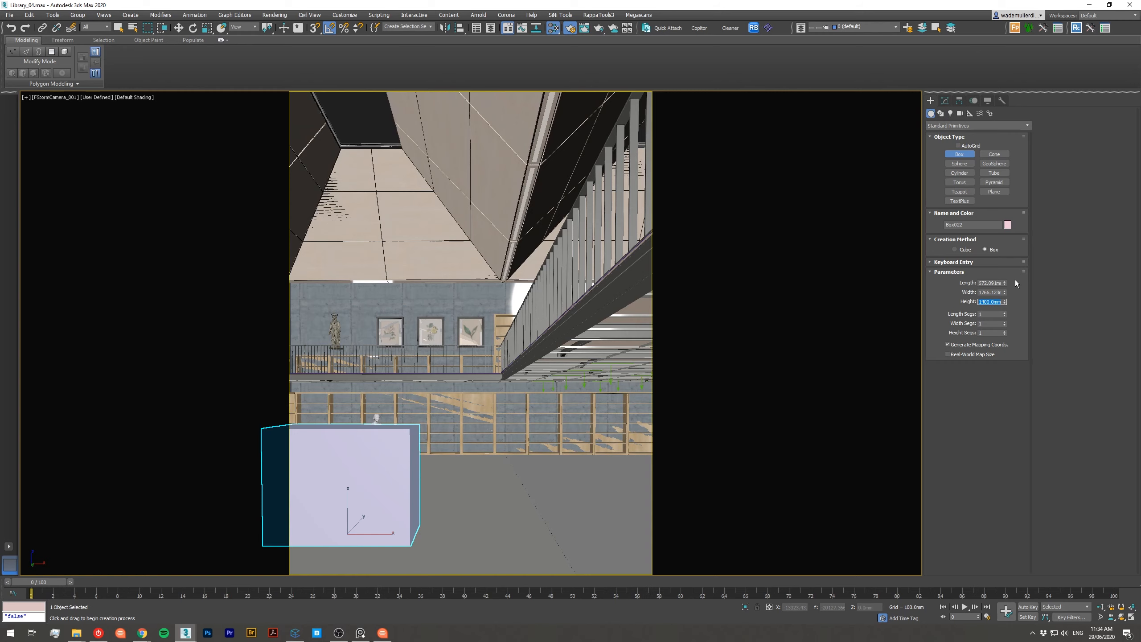
# Set the new box's length to 570 mm and its width to 1200 mm
pyautogui.moveTo(1005, 283); pyautogui.dragTo(1006, 302)
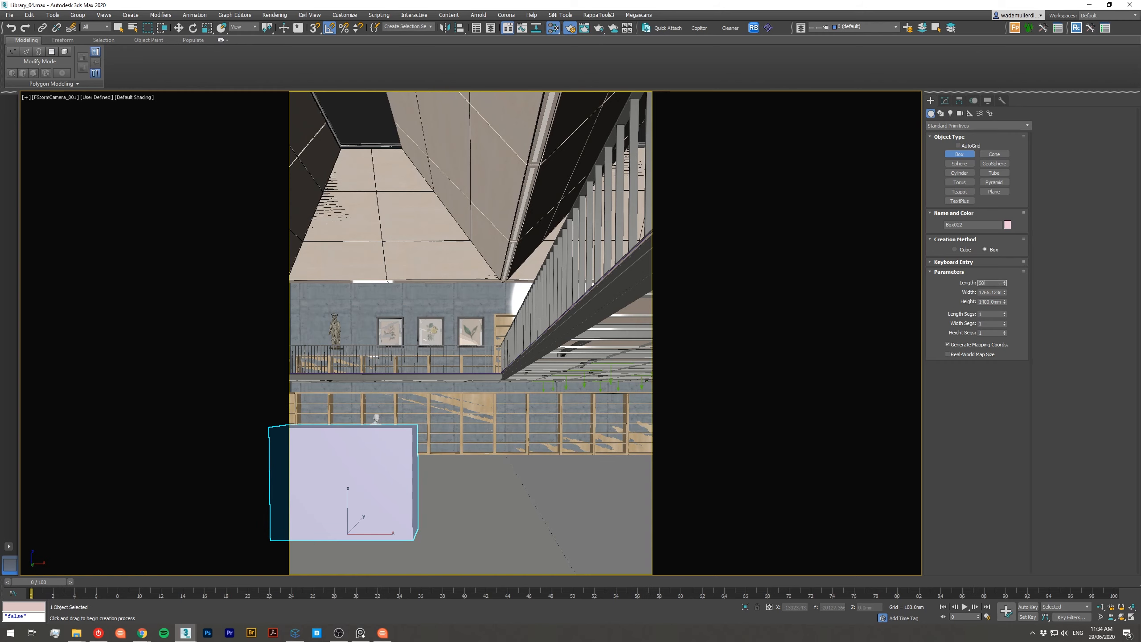
pyautogui.press('Return')
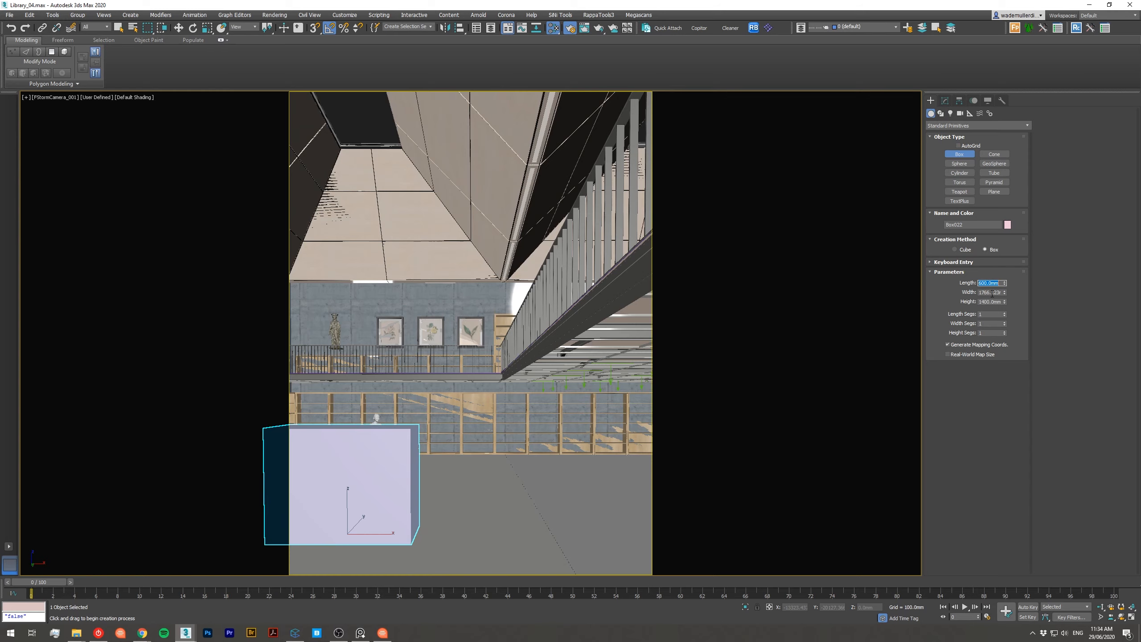
pyautogui.write('1200')
pyautogui.press('Return')
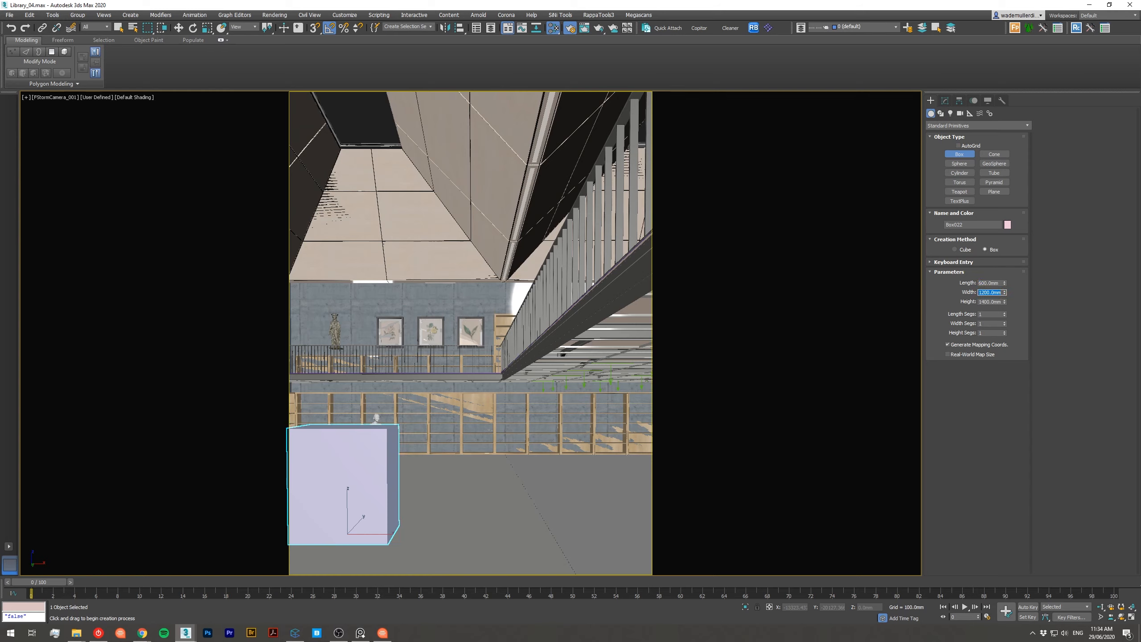
pyautogui.moveTo(1005, 287); pyautogui.dragTo(1006, 288)
# Move the box across the floor plan in the wireframe Top view and check it through the camera
pyautogui.press('t')
pyautogui.press('z')
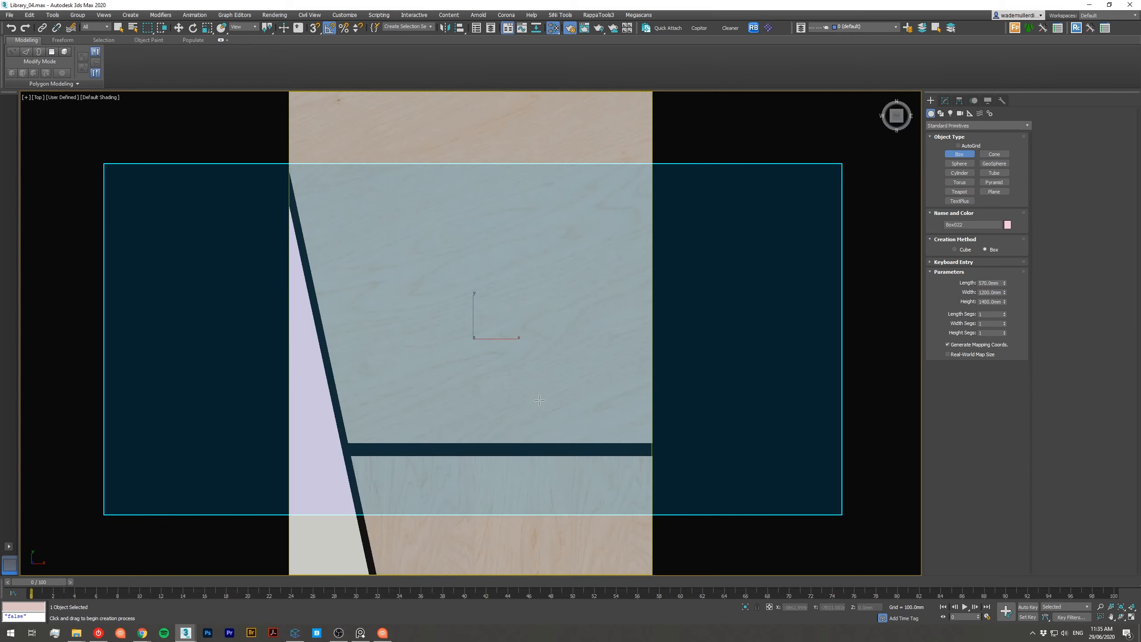
pyautogui.press('F3')
pyautogui.scroll(-8, 540, 400)
pyautogui.moveTo(538, 397); pyautogui.dragTo(450, 233, button='middle')
pyautogui.scroll(-8, 449, 233)
pyautogui.scroll(5, 468, 333)
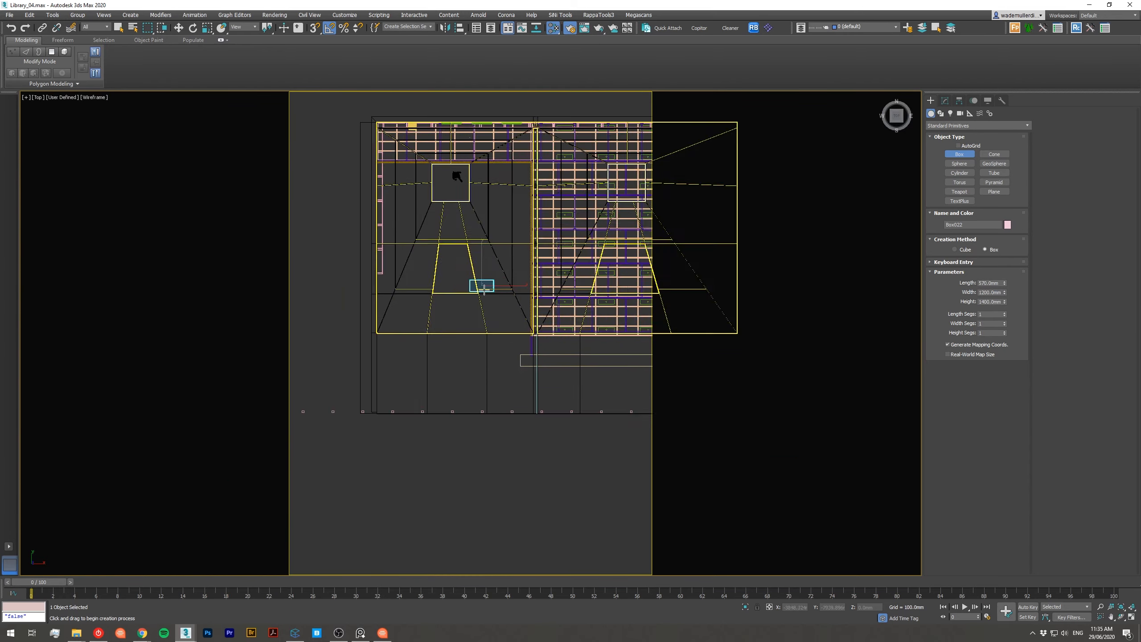
pyautogui.press('w')
pyautogui.press('c')
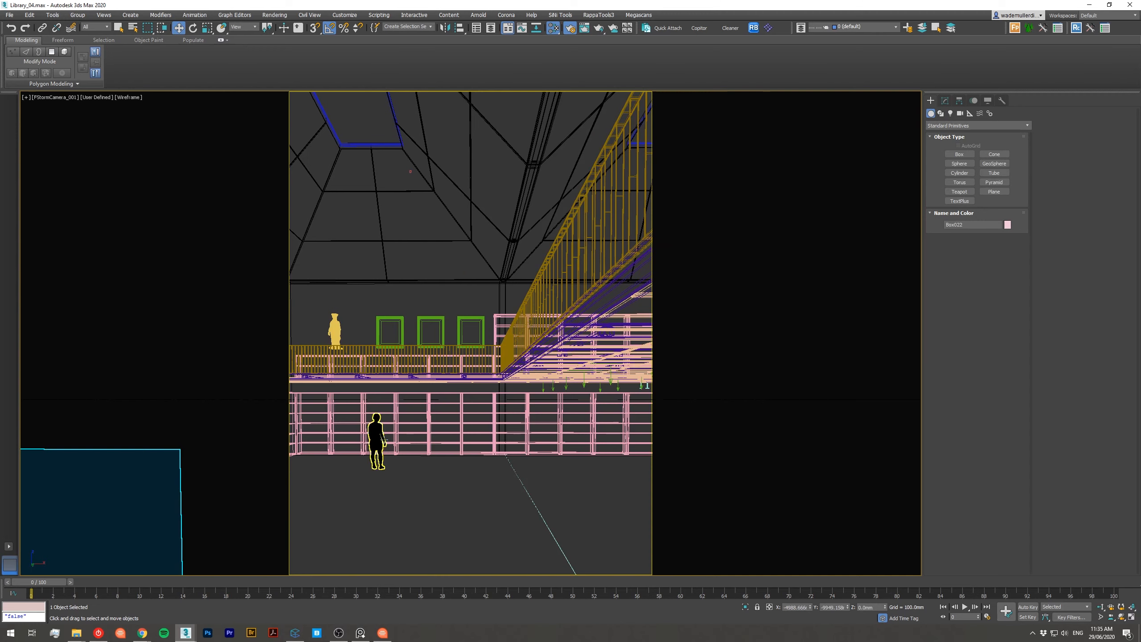
pyautogui.press('t')
pyautogui.press('z')
pyautogui.scroll(-6, 432, 433)
pyautogui.press('F3')
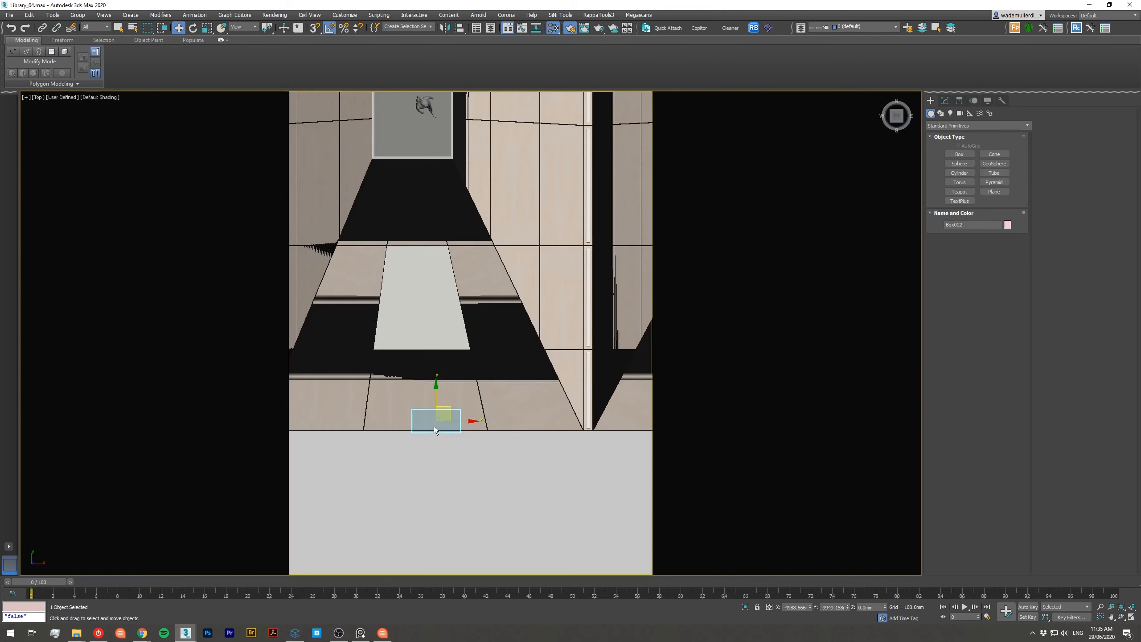
pyautogui.click(455, 411)
pyautogui.moveTo(455, 412); pyautogui.dragTo(514, 343)
pyautogui.hotkey('ctrl', 'z')
pyautogui.hotkey('ctrl', 'z')
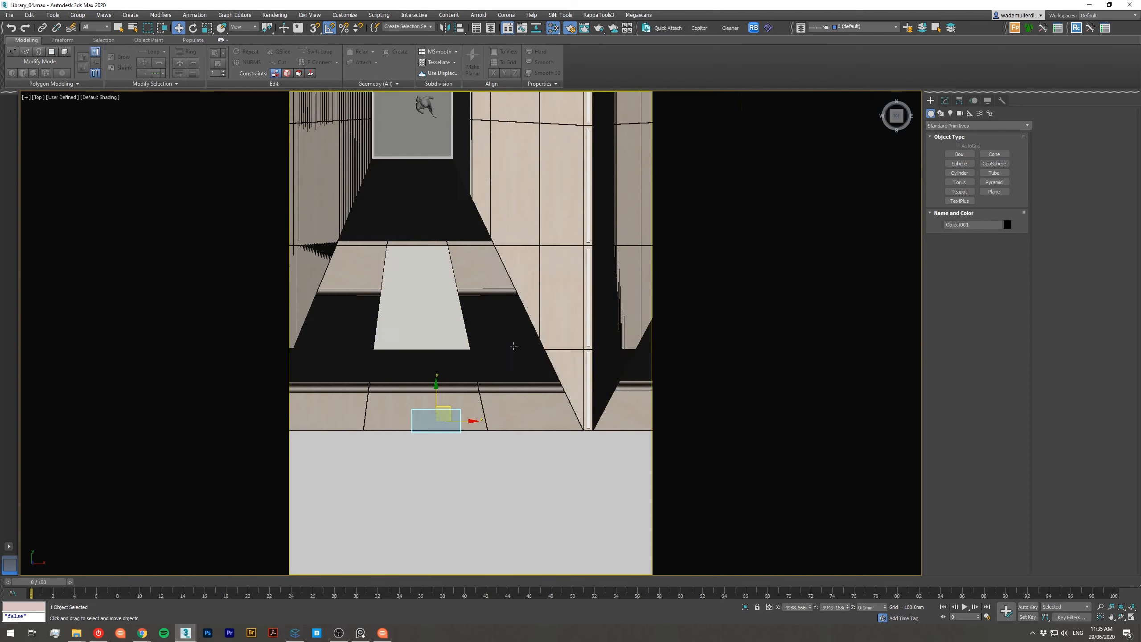
# Reposition the box in the wireframe Top view, rotate it 90 degrees and place it in the camera foreground beneath the walkway
pyautogui.press('F3')
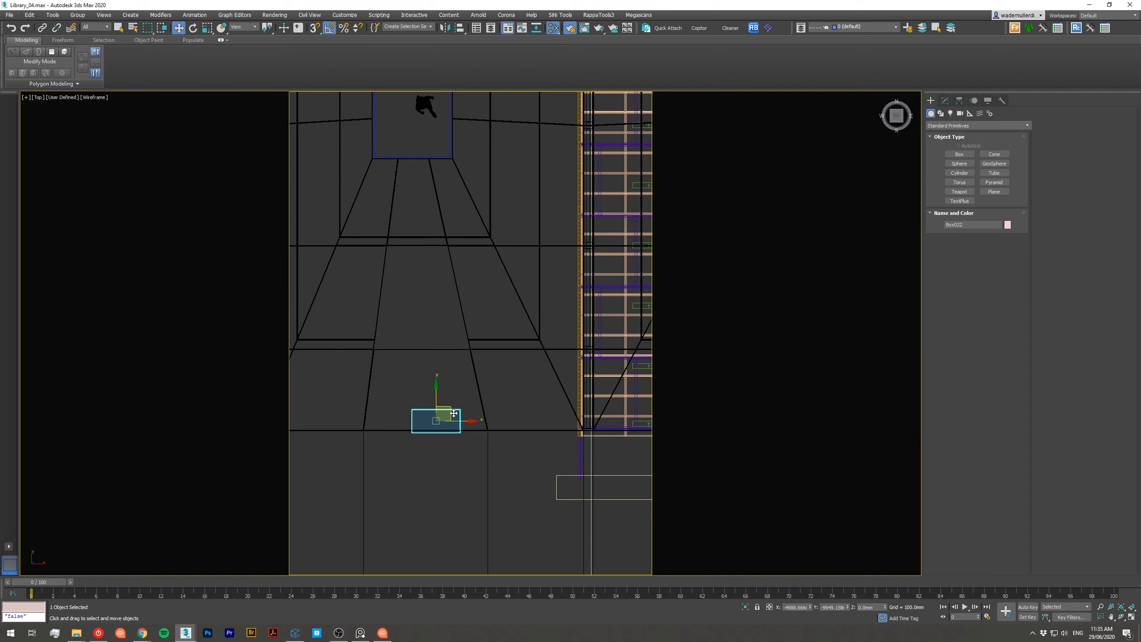
pyautogui.moveTo(454, 413)
pyautogui.mouseDown()
pyautogui.moveTo(598, 186)
pyautogui.moveTo(628, 222)
pyautogui.moveTo(625, 212)
pyautogui.mouseUp()
pyautogui.press('e')
pyautogui.press('c')
pyautogui.press('F3')
pyautogui.press('w')
pyautogui.moveTo(510, 468); pyautogui.dragTo(615, 541)
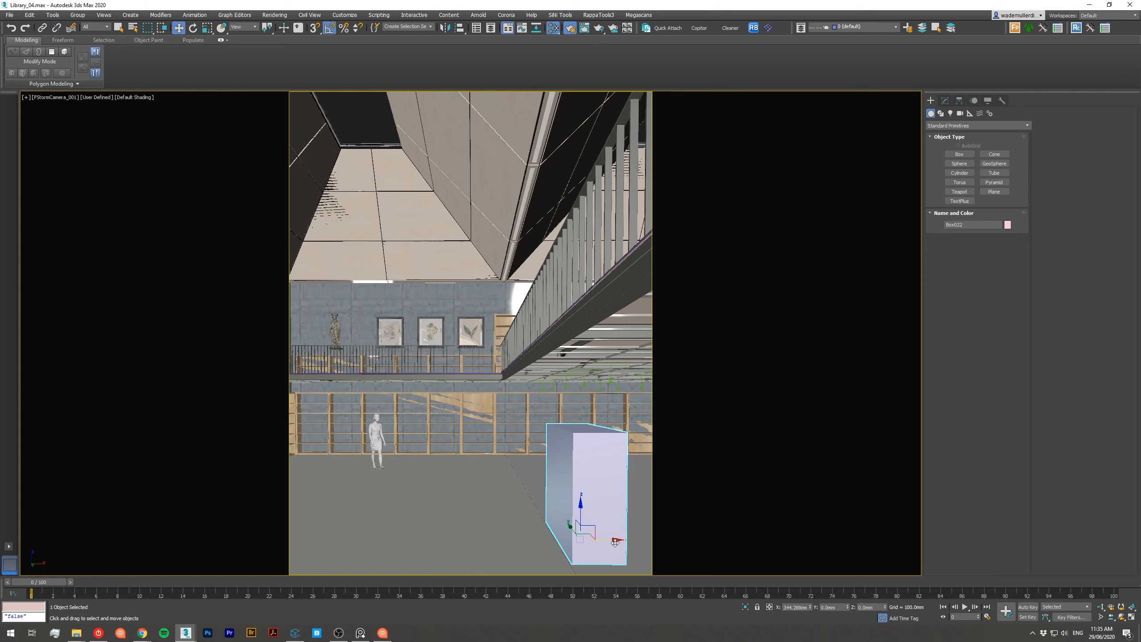
# Turn on edged faces and move the box along X across the foreground to in front of the human figure
pyautogui.press('F3')
pyautogui.press('F4')
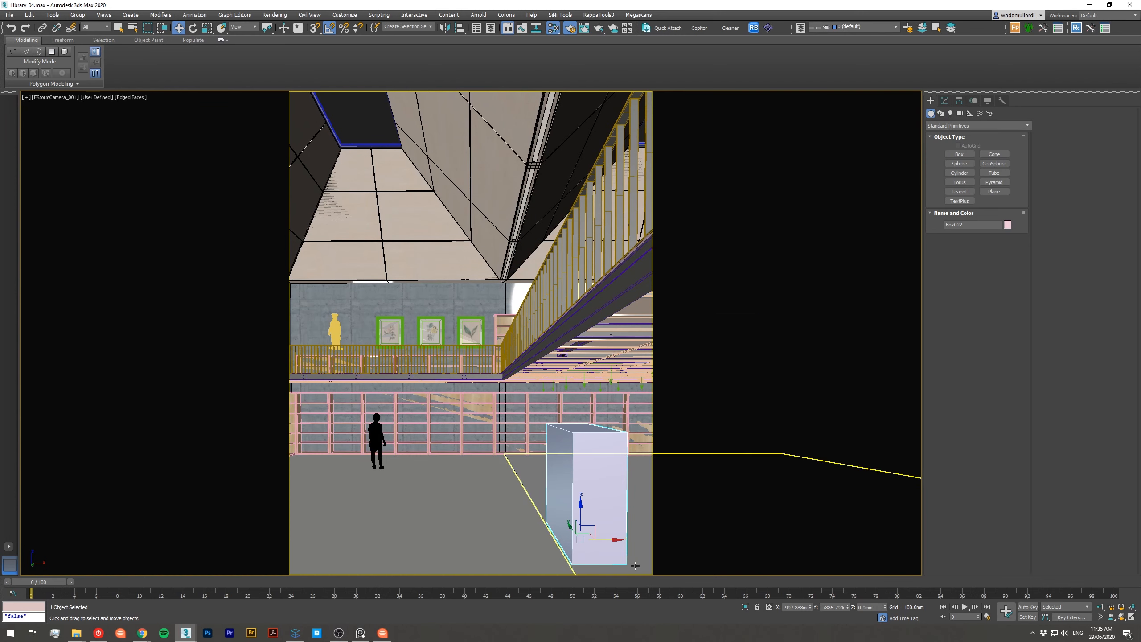
pyautogui.moveTo(607, 540); pyautogui.dragTo(421, 540)
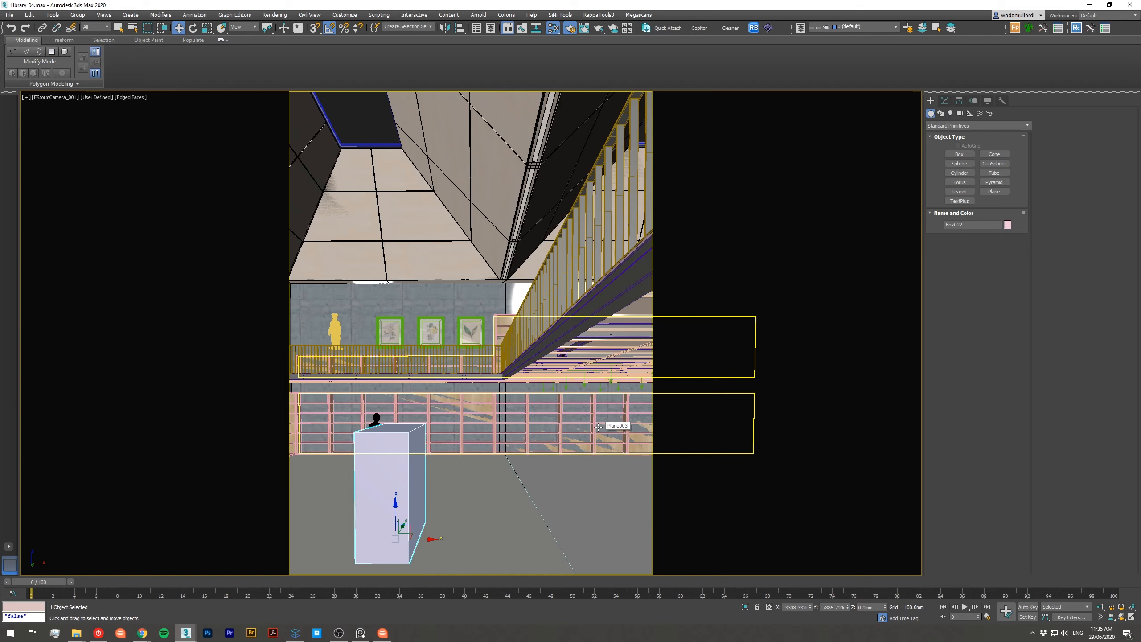
pyautogui.click(338, 631)
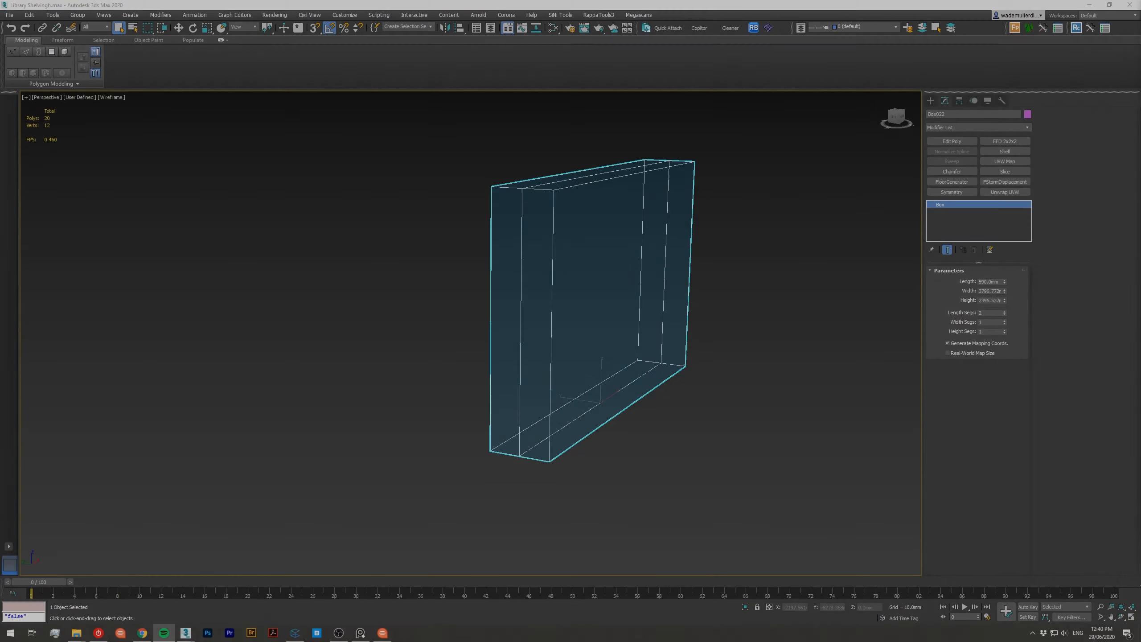
# In the library shelving scene, display the box shaded with edges and convert it to an Editable Poly
pyautogui.click(747, 370)
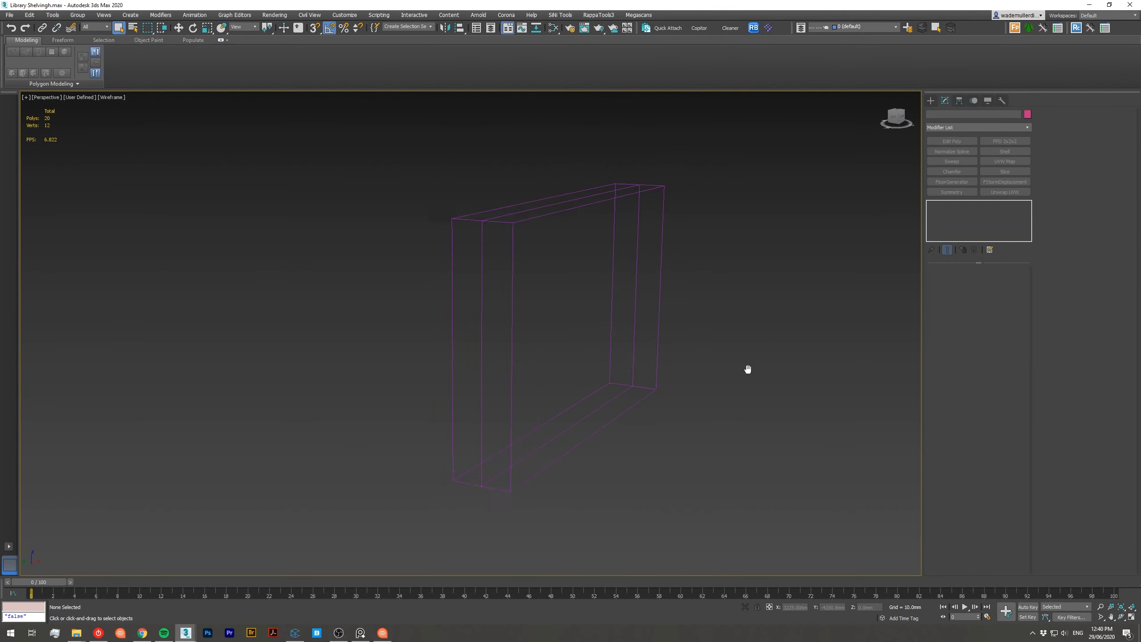
pyautogui.click(656, 360)
pyautogui.click(651, 319)
pyautogui.press('F3')
pyautogui.click(650, 317)
pyautogui.rightClick(811, 263)
pyautogui.moveTo(836, 356)
pyautogui.click(935, 363)
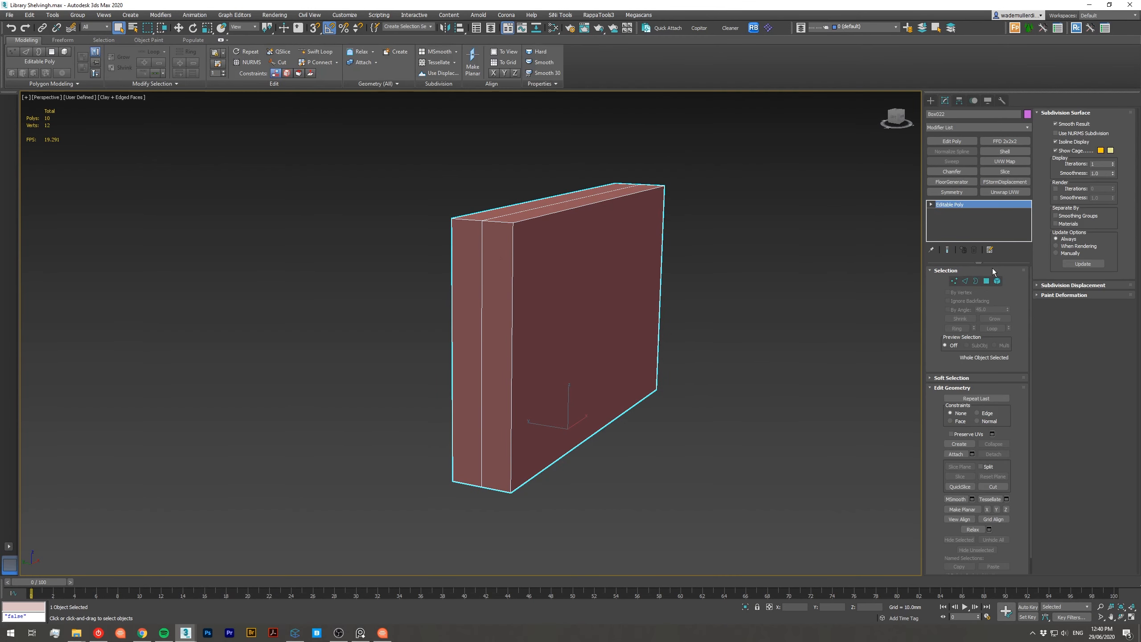
# Detach the polygons of one lengthwise half of the box as a separate object
pyautogui.click(987, 281)
pyautogui.press('t')
pyautogui.press('z')
pyautogui.moveTo(865, 484); pyautogui.dragTo(77, 363)
pyautogui.click(1101, 179)
pyautogui.press('Return')
pyautogui.click(987, 281)
pyautogui.click(737, 380)
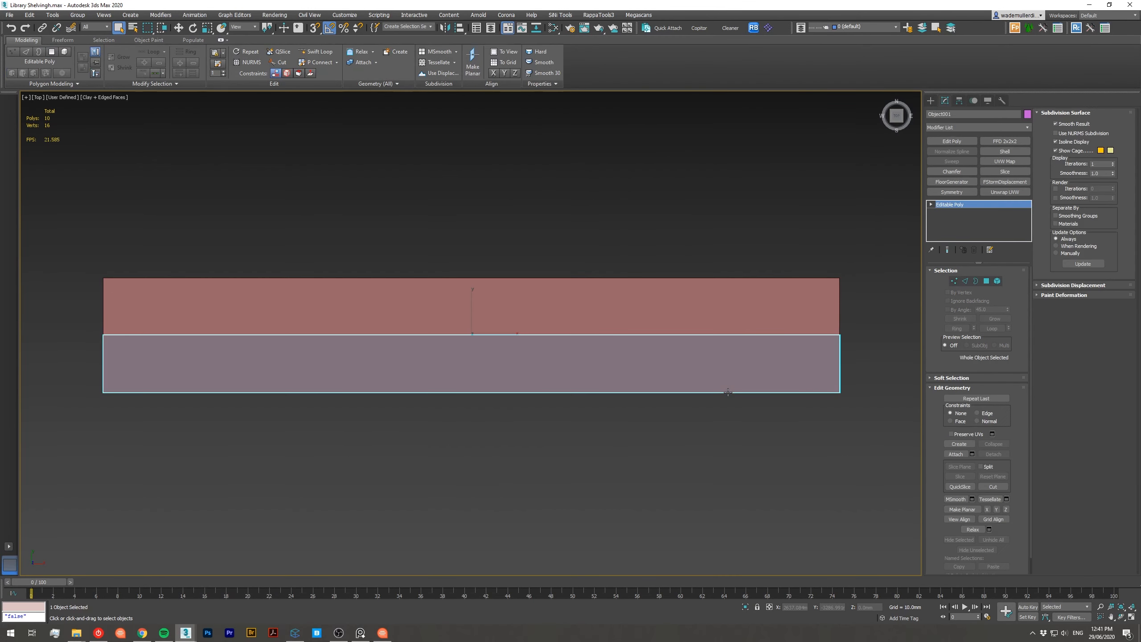
# Freeze both halves, set them to Display as Box, and turn off edged faces in the Perspective view
pyautogui.keyDown('alt'); pyautogui.moveTo(728, 393); pyautogui.dragTo(782, 333, button='middle'); pyautogui.keyUp('alt')
pyautogui.moveTo(822, 454); pyautogui.dragTo(661, 395)
pyautogui.rightClick(654, 390)
pyautogui.click(674, 433)
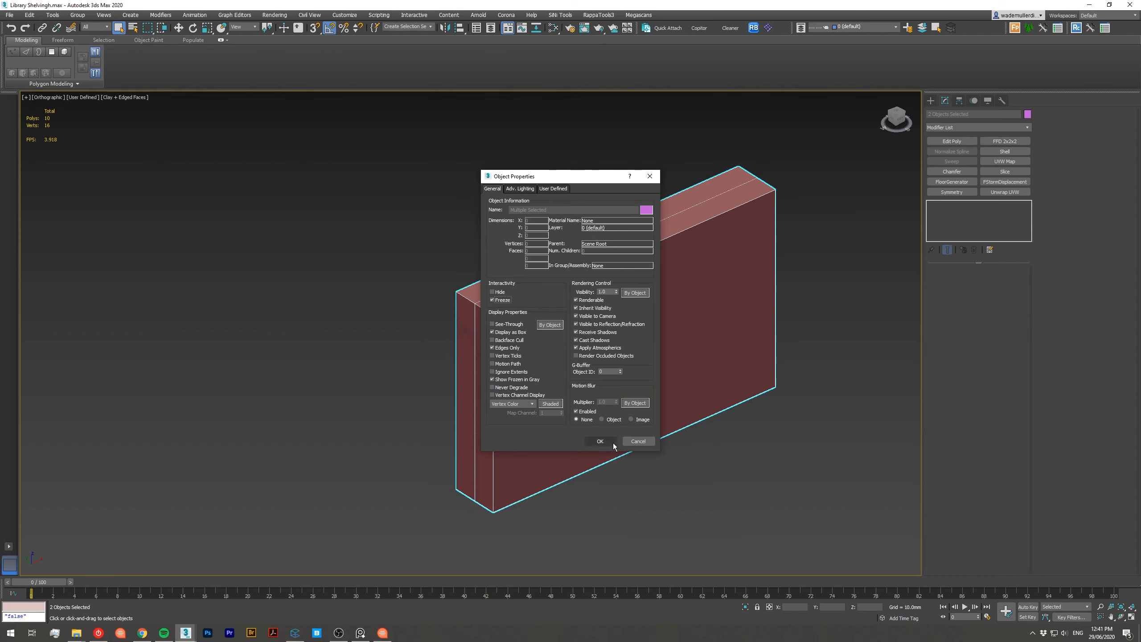
pyautogui.click(601, 441)
pyautogui.press('F4')
pyautogui.press('p')
pyautogui.keyDown('alt'); pyautogui.moveTo(745, 467); pyautogui.dragTo(763, 442, button='middle'); pyautogui.keyUp('alt')
# Create a box primitive in the Top view with length and width 50 mm and one length segment
pyautogui.click(931, 101)
pyautogui.click(956, 154)
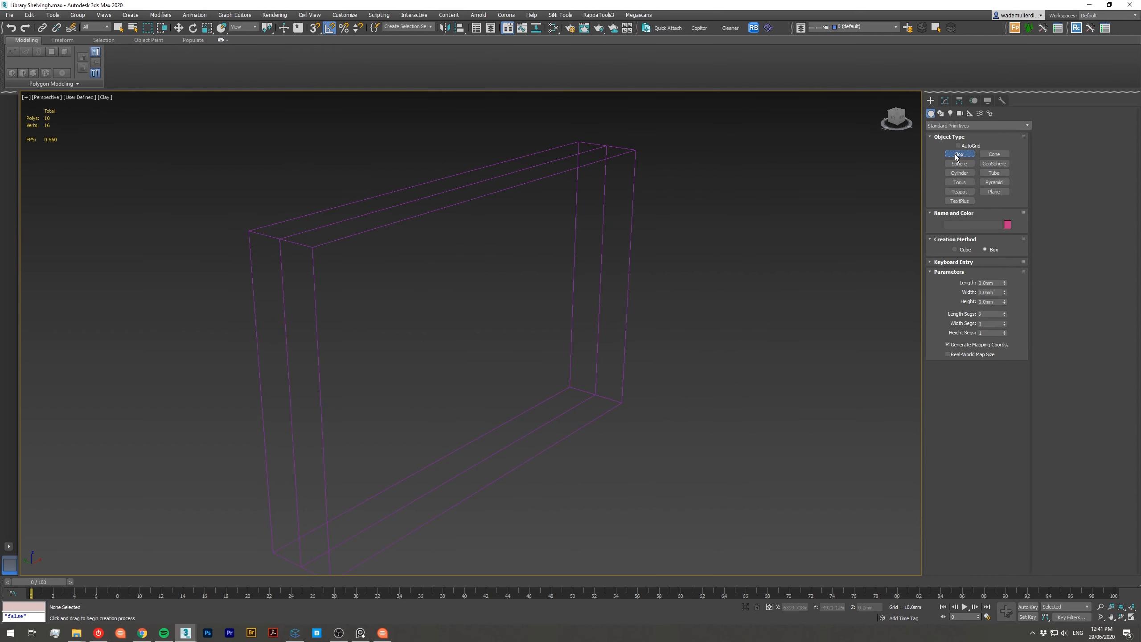
pyautogui.press('t')
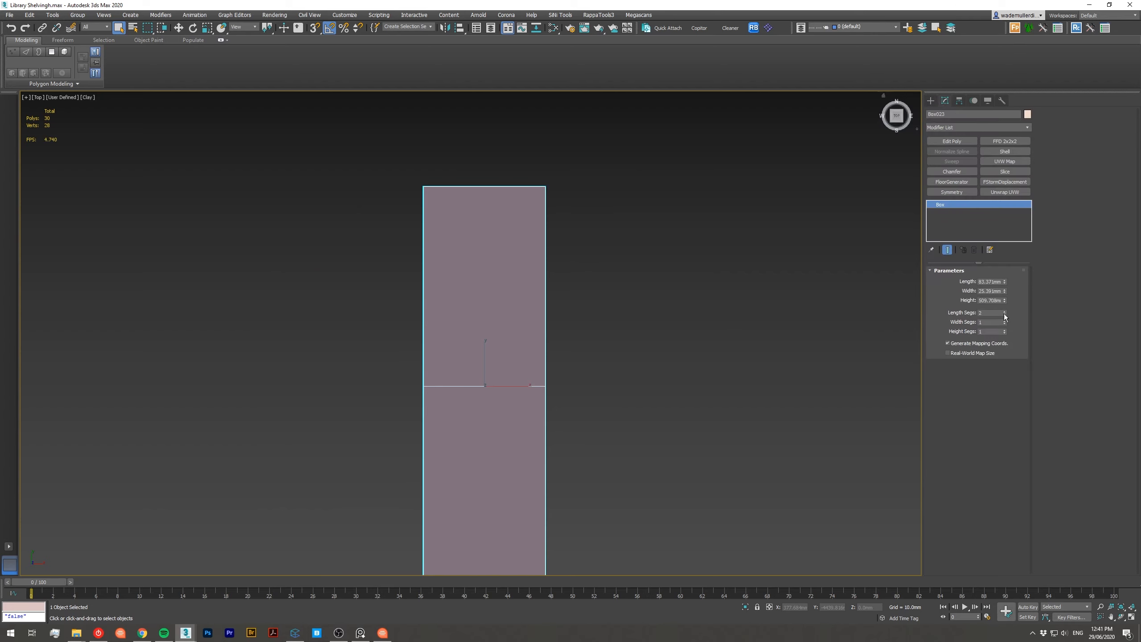
pyautogui.write('50')
pyautogui.press('Tab')
pyautogui.write('50')
pyautogui.press('Return')
# Move the small square post in the Top view onto the end of the shelving volume at its centreline
pyautogui.scroll(-15, 695, 343)
pyautogui.press('w')
pyautogui.moveTo(706, 329); pyautogui.dragTo(616, 172)
pyautogui.moveTo(615, 172); pyautogui.dragTo(569, 266, button='middle')
pyautogui.scroll(7, 570, 266)
# Inspect the post in perspective and compare it with the shelving in the Library_04 scene
pyautogui.hotkey('alt', 'Tab')
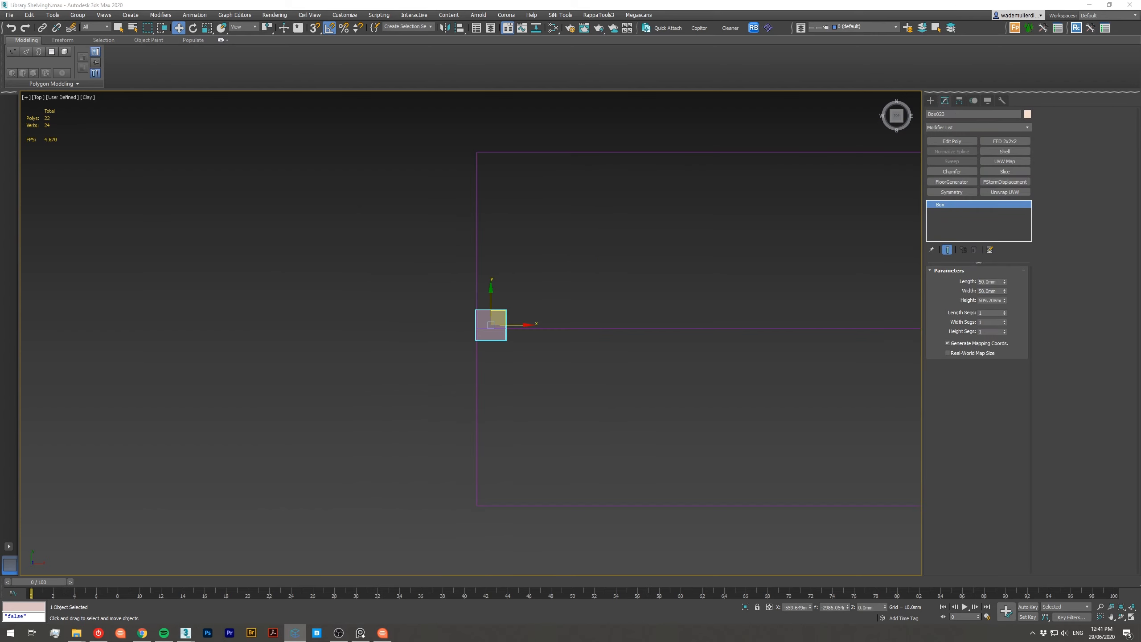
pyautogui.click(658, 379)
pyautogui.press('p')
pyautogui.scroll(-5, 756, 413)
pyautogui.keyDown('alt'); pyautogui.moveTo(755, 414); pyautogui.dragTo(705, 506, button='middle'); pyautogui.keyUp('alt')
pyautogui.hotkey('alt', 'Tab')
pyautogui.hotkey('alt', 'Tab')
pyautogui.click(193, 625)
pyautogui.click(236, 591)
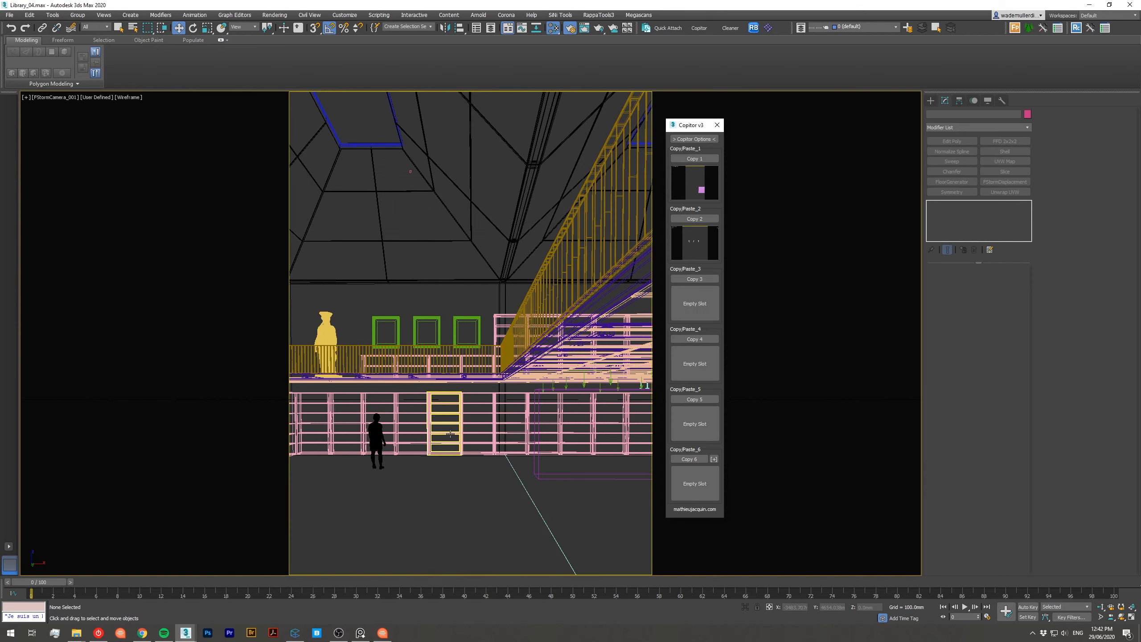
pyautogui.hotkey('alt', 'Tab')
pyautogui.hotkey('alt', 'Tab')
# Set the post's length and width to 30 mm and show it in the Top view
pyautogui.keyDown('alt'); pyautogui.moveTo(486, 418); pyautogui.dragTo(580, 418, button='middle'); pyautogui.keyUp('alt')
pyautogui.click(366, 443)
pyautogui.moveTo(474, 442); pyautogui.dragTo(598, 315, button='middle')
pyautogui.press('t')
pyautogui.scroll(-5, 551, 421)
pyautogui.moveTo(551, 421); pyautogui.dragTo(746, 255, button='middle')
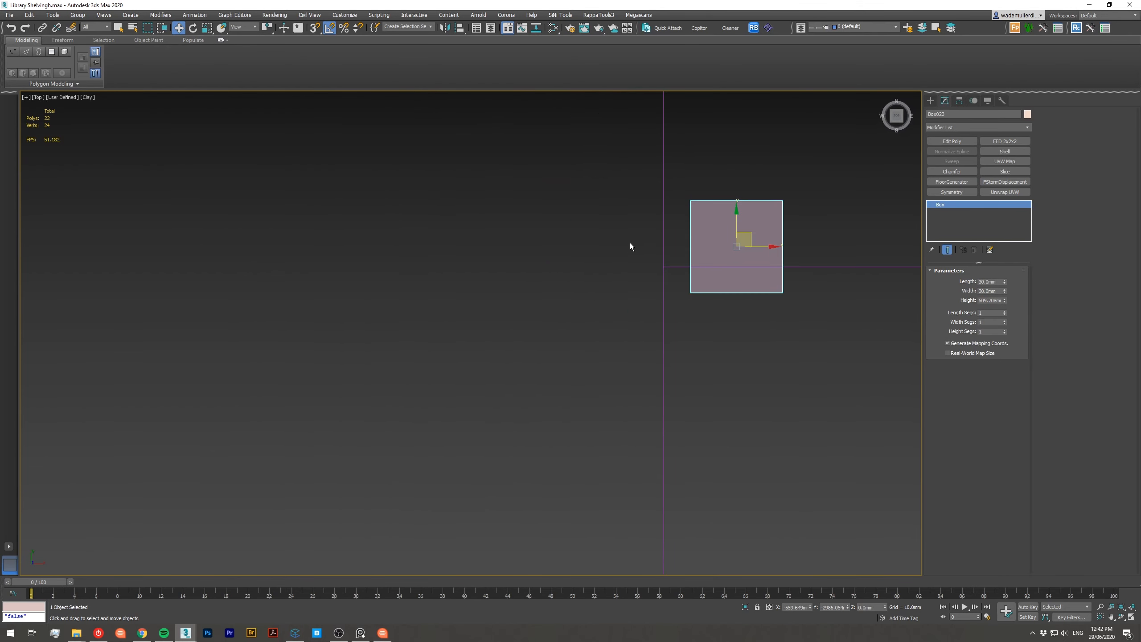
# Group the post with the shelving volume and set the group's pivot to its bottom
pyautogui.click(557, 245)
pyautogui.click(729, 372)
pyautogui.click(959, 101)
pyautogui.click(977, 163)
pyautogui.moveTo(787, 352); pyautogui.dragTo(501, 340, button='middle')
pyautogui.rightClick(501, 339)
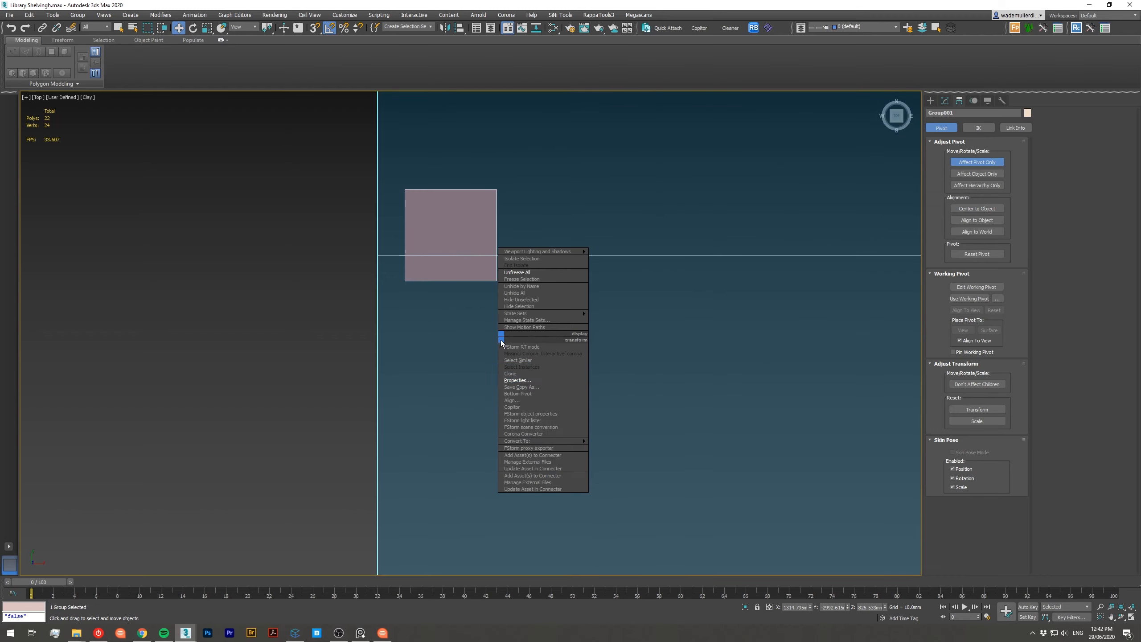
pyautogui.click(560, 389)
pyautogui.click(977, 162)
# Move the group to X 0, Y 0, Z 0 and ungroup it
pyautogui.press('w')
pyautogui.moveTo(737, 314); pyautogui.dragTo(504, 382, button='middle')
pyautogui.rightClick(809, 607)
pyautogui.rightClick(848, 607)
pyautogui.rightClick(885, 607)
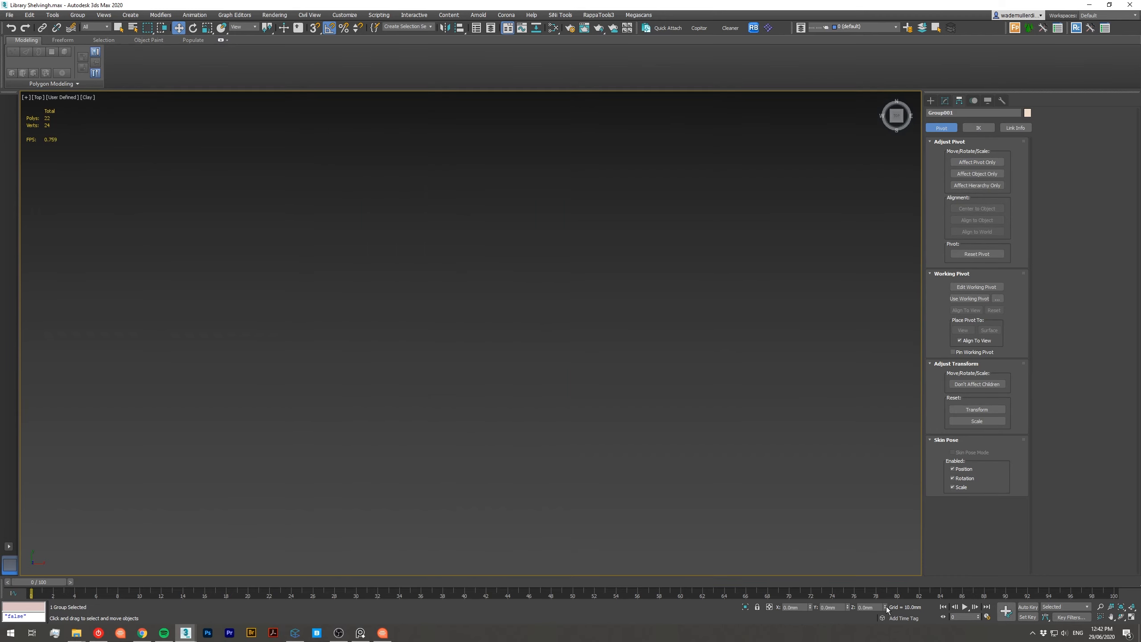
pyautogui.press('z')
pyautogui.click(77, 15)
pyautogui.click(89, 41)
# Set the post's Y position to 0 and move it along X to the left end of the shelving volume
pyautogui.click(279, 230)
pyautogui.scroll(5, 108, 332)
pyautogui.click(298, 338)
pyautogui.rightClick(847, 607)
pyautogui.scroll(5, 494, 382)
pyautogui.moveTo(433, 340); pyautogui.dragTo(415, 340)
# Convert the post to an Editable Poly and view the metal library shelving reference images
pyautogui.press('p')
pyautogui.scroll(-8, 416, 476)
pyautogui.keyDown('alt'); pyautogui.moveTo(417, 477); pyautogui.dragTo(539, 382, button='middle'); pyautogui.keyUp('alt')
pyautogui.scroll(3, 539, 382)
pyautogui.click(946, 100)
pyautogui.rightClick(701, 314)
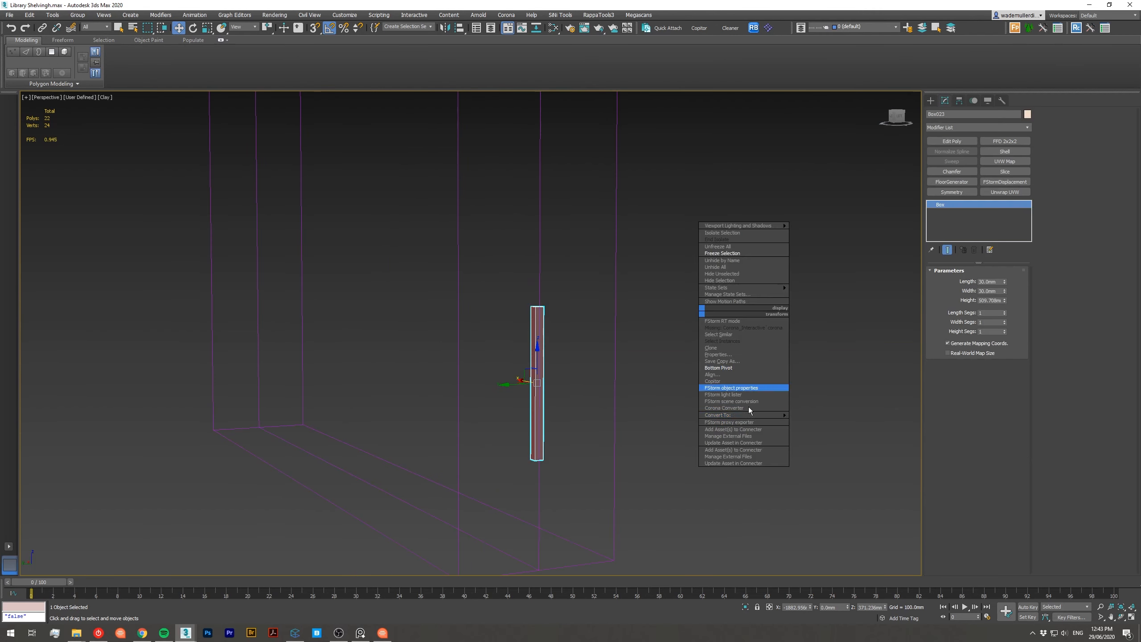
pyautogui.moveTo(759, 414)
pyautogui.click(808, 421)
pyautogui.click(360, 633)
pyautogui.moveTo(883, 290); pyautogui.dragTo(824, 288, button='middle')
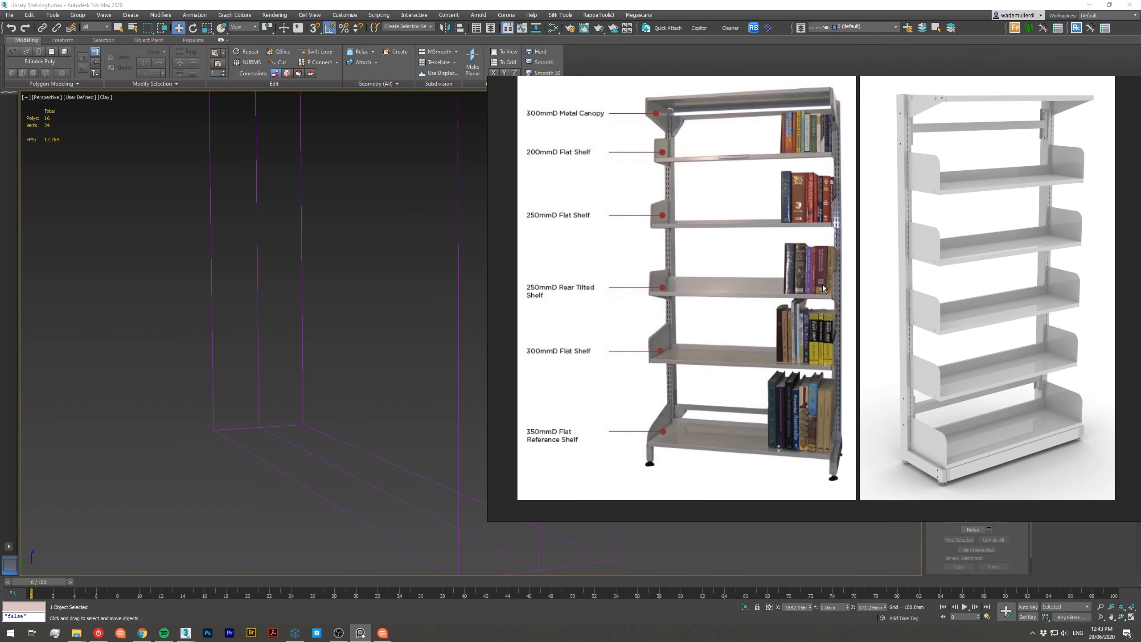
pyautogui.hotkey('alt', 'Tab')
# Lower the post to the base of the shelving volume and raise its top vertices to the volume's upper edge
pyautogui.keyDown('alt'); pyautogui.moveTo(780, 416); pyautogui.dragTo(700, 405, button='middle'); pyautogui.keyUp('alt')
pyautogui.moveTo(547, 340); pyautogui.dragTo(547, 409)
pyautogui.keyDown('alt'); pyautogui.moveTo(547, 410); pyautogui.dragTo(468, 408, button='middle'); pyautogui.keyUp('alt')
pyautogui.click(955, 281)
pyautogui.moveTo(508, 324); pyautogui.dragTo(605, 400)
pyautogui.scroll(-4, 610, 411)
pyautogui.moveTo(581, 359); pyautogui.dragTo(582, 129)
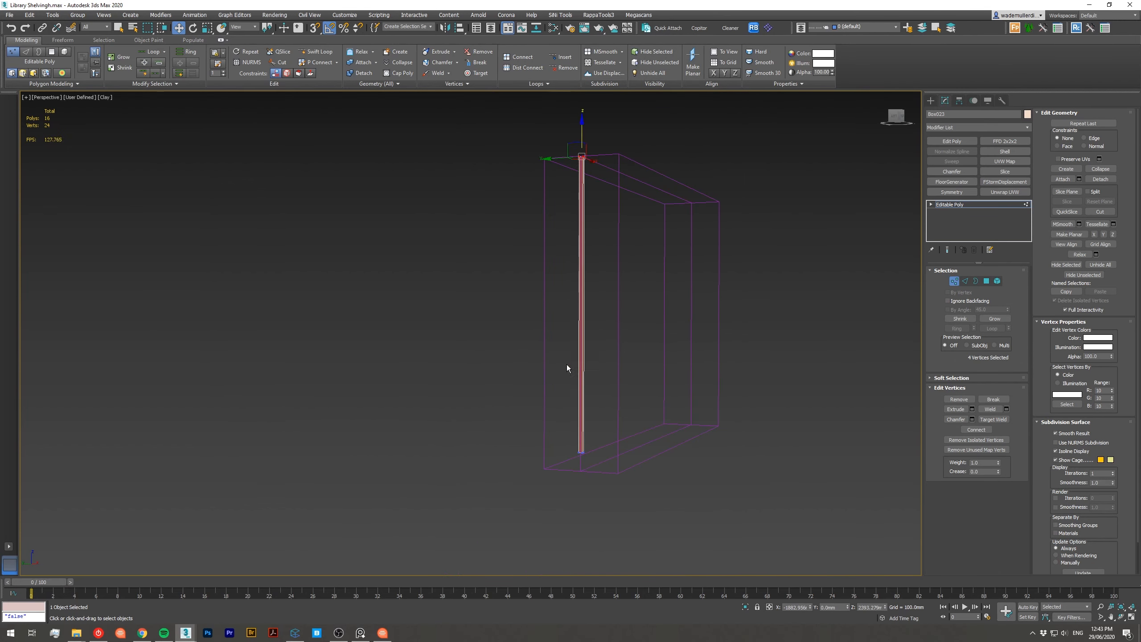
# Delete the polygons that cap the two ends of the post
pyautogui.scroll(5, 584, 467)
pyautogui.keyDown('alt'); pyautogui.moveTo(620, 396); pyautogui.dragTo(588, 431, button='middle'); pyautogui.keyUp('alt')
pyautogui.click(987, 281)
pyautogui.moveTo(556, 210); pyautogui.dragTo(539, 360, button='middle')
pyautogui.moveTo(620, 310); pyautogui.dragTo(559, 349)
pyautogui.hotkey('ctrl', 'i')
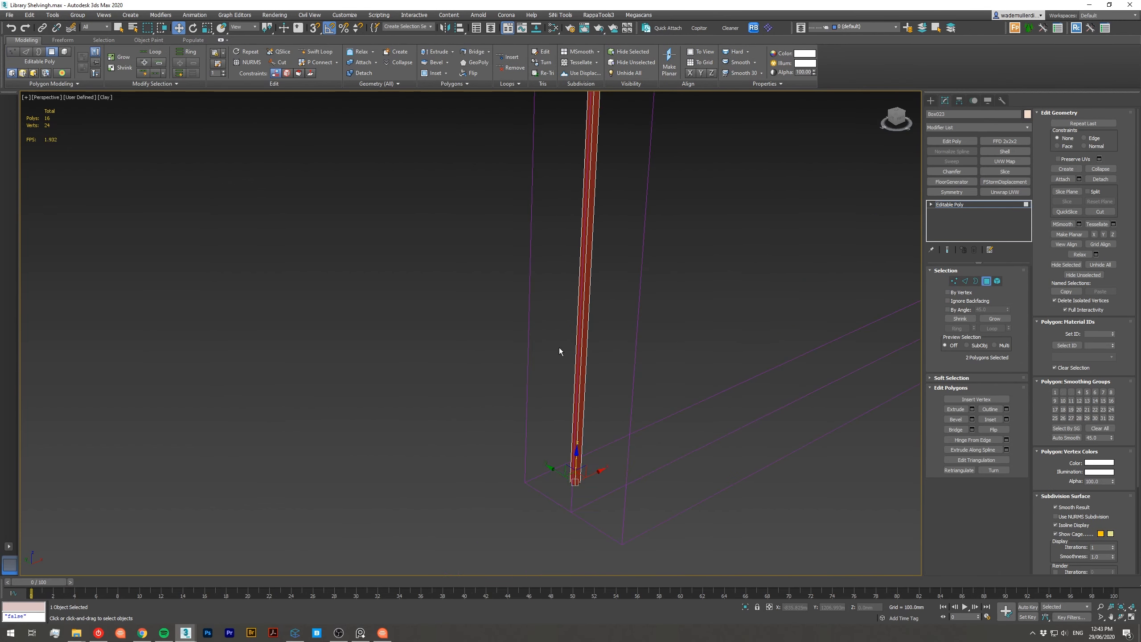
pyautogui.press('Delete')
# Chamfer the post's four vertical corner edges with 3 segments
pyautogui.keyDown('alt'); pyautogui.moveTo(559, 348); pyautogui.dragTo(485, 274, button='middle'); pyautogui.keyUp('alt')
pyautogui.press('2')
pyautogui.moveTo(486, 274); pyautogui.dragTo(445, 311)
pyautogui.keyDown('alt'); pyautogui.moveTo(445, 310); pyautogui.dragTo(495, 232, button='middle'); pyautogui.keyUp('alt')
pyautogui.click(972, 430)
pyautogui.moveTo(477, 351); pyautogui.dragTo(478, 342)
pyautogui.scroll(3, 493, 377)
pyautogui.click(487, 404)
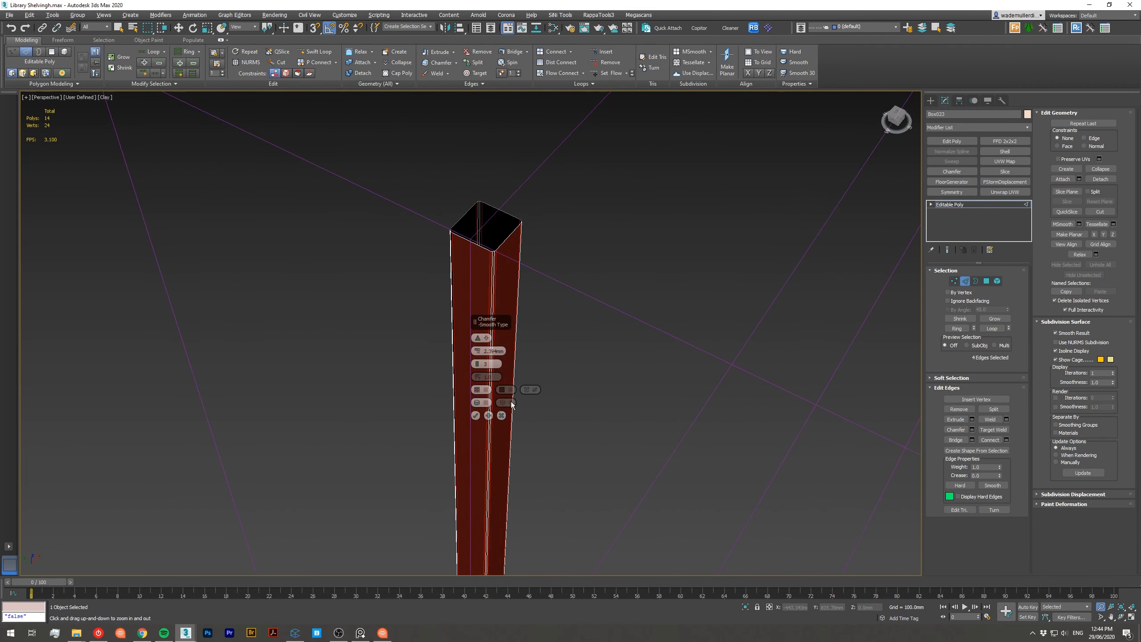
pyautogui.keyDown('alt'); pyautogui.moveTo(558, 432); pyautogui.dragTo(563, 408, button='middle'); pyautogui.keyUp('alt')
pyautogui.click(476, 415)
# Ring-select the post's vertical edges and connect them with many evenly spaced horizontal loops along its full height
pyautogui.scroll(-8, 609, 375)
pyautogui.keyDown('alt'); pyautogui.moveTo(609, 375); pyautogui.dragTo(571, 333, button='middle'); pyautogui.keyUp('alt')
pyautogui.scroll(4, 539, 435)
pyautogui.keyDown('alt'); pyautogui.moveTo(540, 434); pyautogui.dragTo(499, 431, button='middle'); pyautogui.keyUp('alt')
pyautogui.scroll(-4, 524, 292)
pyautogui.click(955, 281)
pyautogui.scroll(4, 533, 310)
pyautogui.click(966, 282)
pyautogui.click(957, 329)
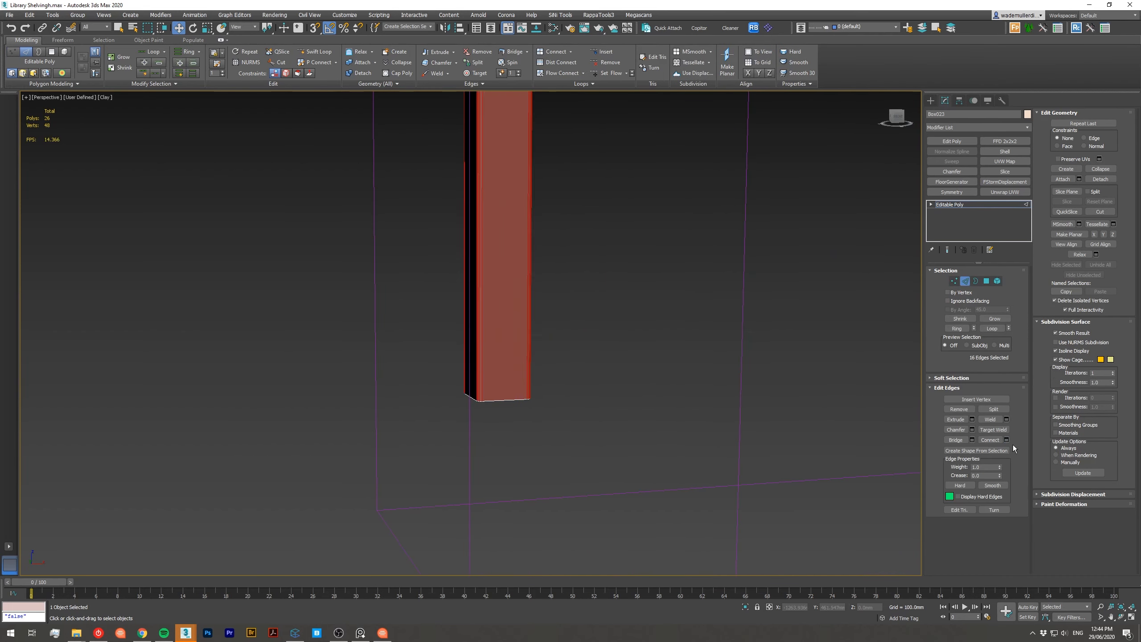
pyautogui.click(1006, 440)
pyautogui.moveTo(636, 188); pyautogui.dragTo(621, 264, button='middle')
pyautogui.moveTo(478, 340); pyautogui.dragTo(478, 315)
pyautogui.scroll(-7, 540, 348)
pyautogui.moveTo(540, 348); pyautogui.dragTo(540, 135, button='middle')
pyautogui.scroll(7, 536, 297)
pyautogui.click(475, 377)
# Chamfer the new horizontal loops into closely spaced pairs
pyautogui.click(972, 430)
pyautogui.moveTo(478, 352); pyautogui.dragTo(483, 310)
pyautogui.click(475, 415)
pyautogui.click(726, 400)
# Connect the horizontal edges on the post's front and back faces with two vertical lines and chamfer those lines into pairs
pyautogui.keyDown('alt'); pyautogui.moveTo(638, 238); pyautogui.dragTo(609, 224, button='middle'); pyautogui.keyUp('alt')
pyautogui.click(519, 206)
pyautogui.click(957, 329)
pyautogui.click(1007, 440)
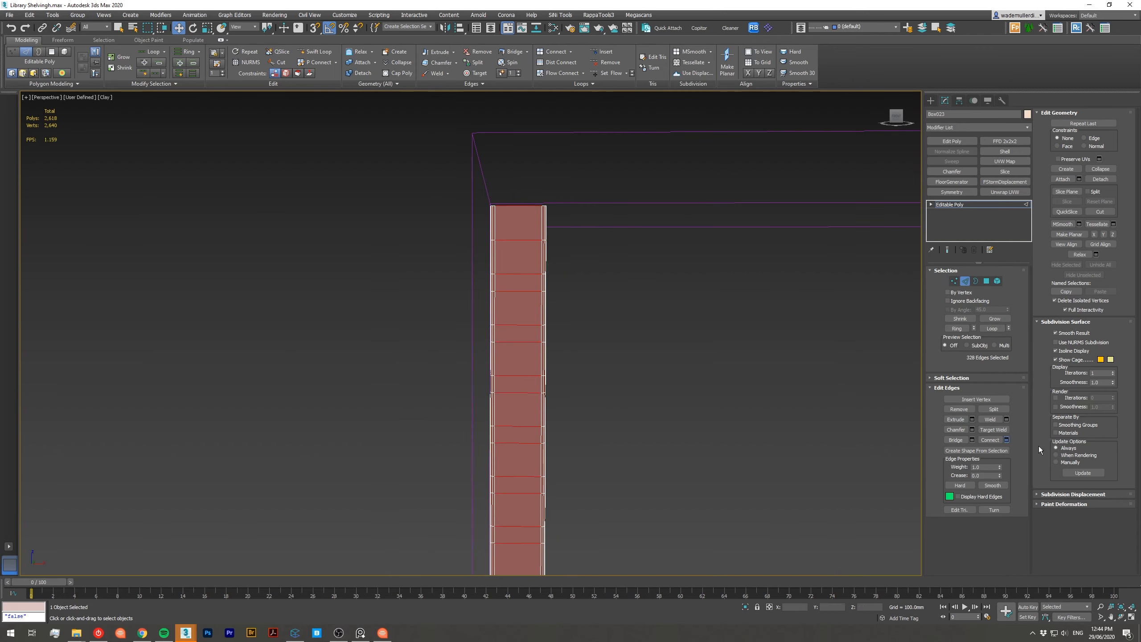
pyautogui.rightClick(477, 339)
pyautogui.click(477, 337)
pyautogui.moveTo(478, 352)
pyautogui.mouseDown()
pyautogui.moveTo(478, 340)
pyautogui.moveTo(480, 359)
pyautogui.mouseUp()
pyautogui.click(475, 377)
pyautogui.click(973, 430)
pyautogui.click(477, 415)
# Select the two narrow slot polygons near the top of the post's front and back faces and delete them
pyautogui.press('4')
pyautogui.keyDown('ctrl'); pyautogui.click(530, 256); pyautogui.keyUp('ctrl')
pyautogui.keyDown('ctrl'); pyautogui.click(507, 258); pyautogui.keyUp('ctrl')
pyautogui.press('f')
pyautogui.press('q')
pyautogui.scroll(-7, 539, 255)
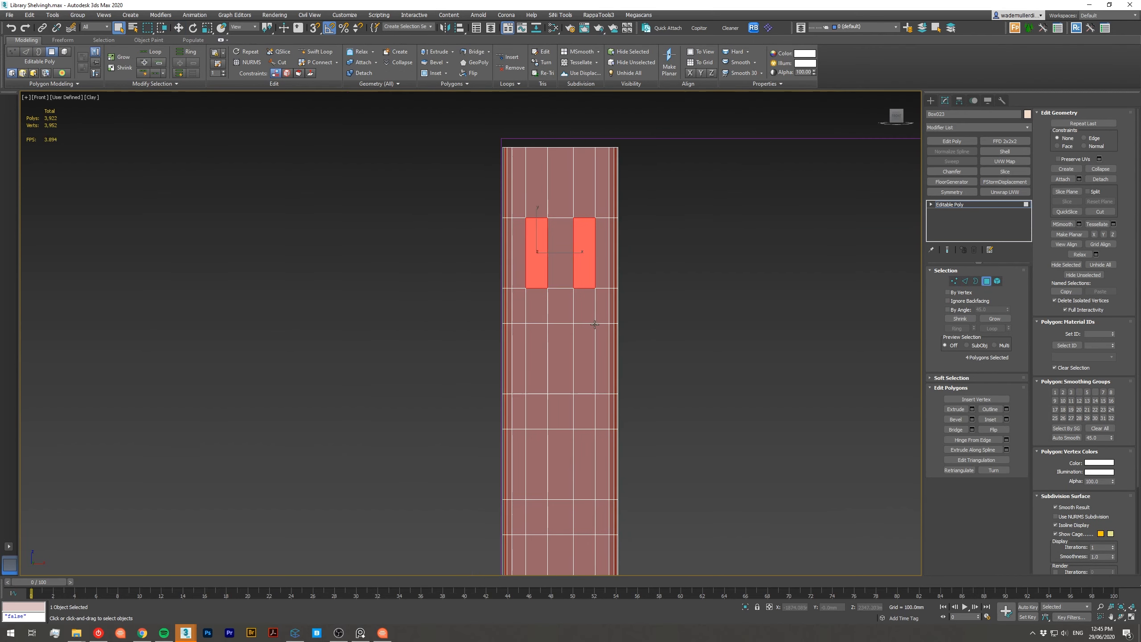
pyautogui.press('Delete')
pyautogui.keyDown('alt'); pyautogui.moveTo(594, 325); pyautogui.dragTo(624, 338, button='middle'); pyautogui.keyUp('alt')
pyautogui.scroll(3, 625, 338)
# Add a Shell modifier to the post, topped by a Chamfer modifier with Quad mitering, tension 0.5 and minimum angle 25
pyautogui.press('4')
pyautogui.click(953, 171)
pyautogui.click(974, 250)
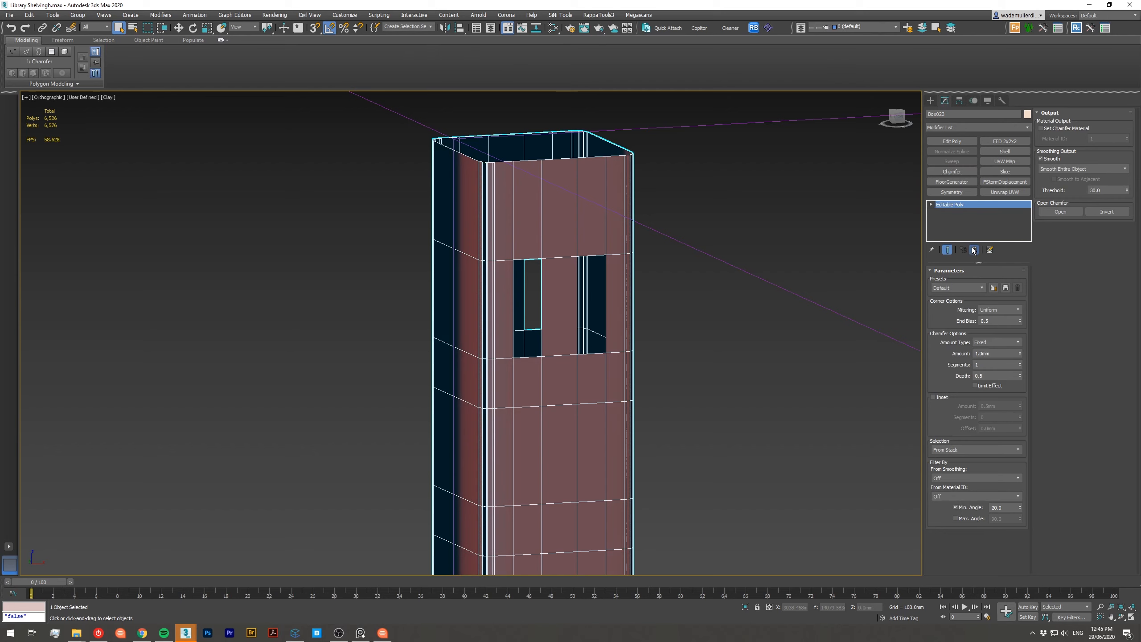
pyautogui.click(1007, 151)
pyautogui.click(955, 172)
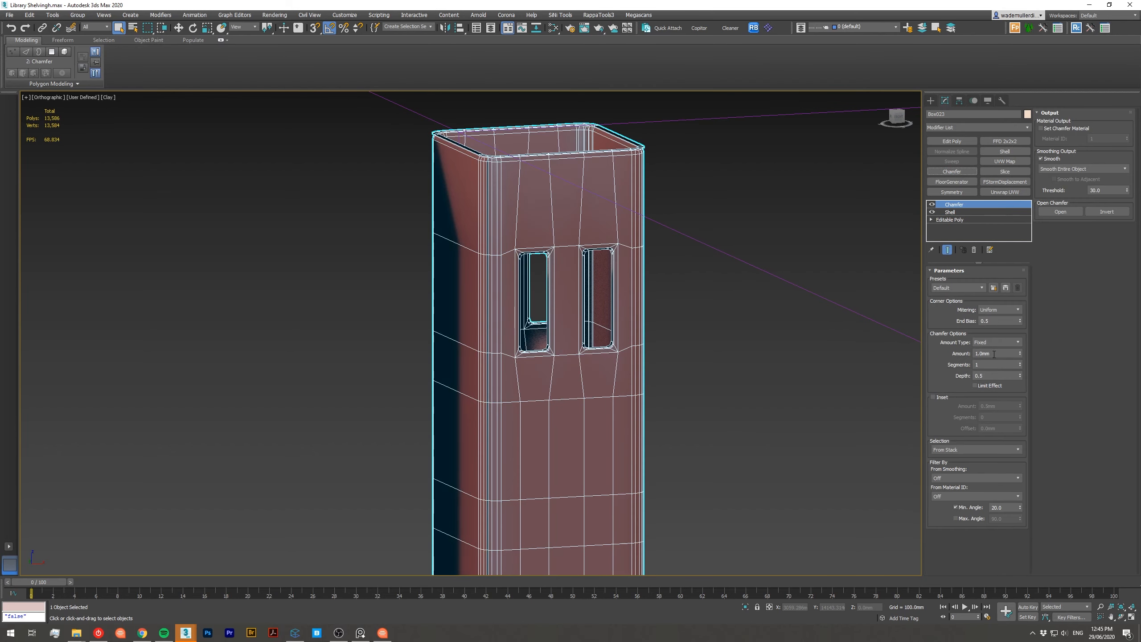
pyautogui.moveTo(998, 365); pyautogui.dragTo(955, 363)
pyautogui.write('0.5')
pyautogui.press('Return')
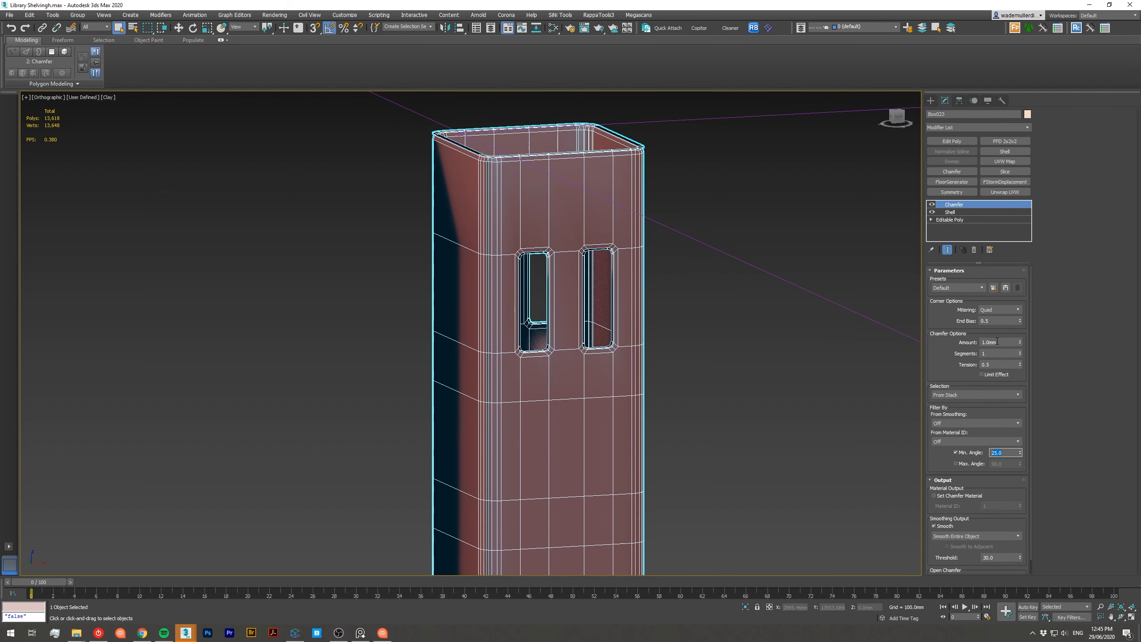
# Select the second pair of slot polygons on the post's front and back faces in the front view and adjust the viewport shading
pyautogui.scroll(-5, 756, 435)
pyautogui.click(755, 436)
pyautogui.keyDown('alt'); pyautogui.moveTo(756, 435); pyautogui.dragTo(665, 262, button='middle'); pyautogui.keyUp('alt')
pyautogui.click(499, 315)
pyautogui.press('z')
pyautogui.press('f')
pyautogui.moveTo(475, 155); pyautogui.dragTo(492, 338, button='middle')
pyautogui.scroll(10, 491, 338)
pyautogui.click(957, 221)
pyautogui.press('4')
pyautogui.moveTo(569, 245); pyautogui.dragTo(561, 258)
pyautogui.keyDown('ctrl'); pyautogui.moveTo(520, 247); pyautogui.dragTo(511, 260); pyautogui.keyUp('ctrl')
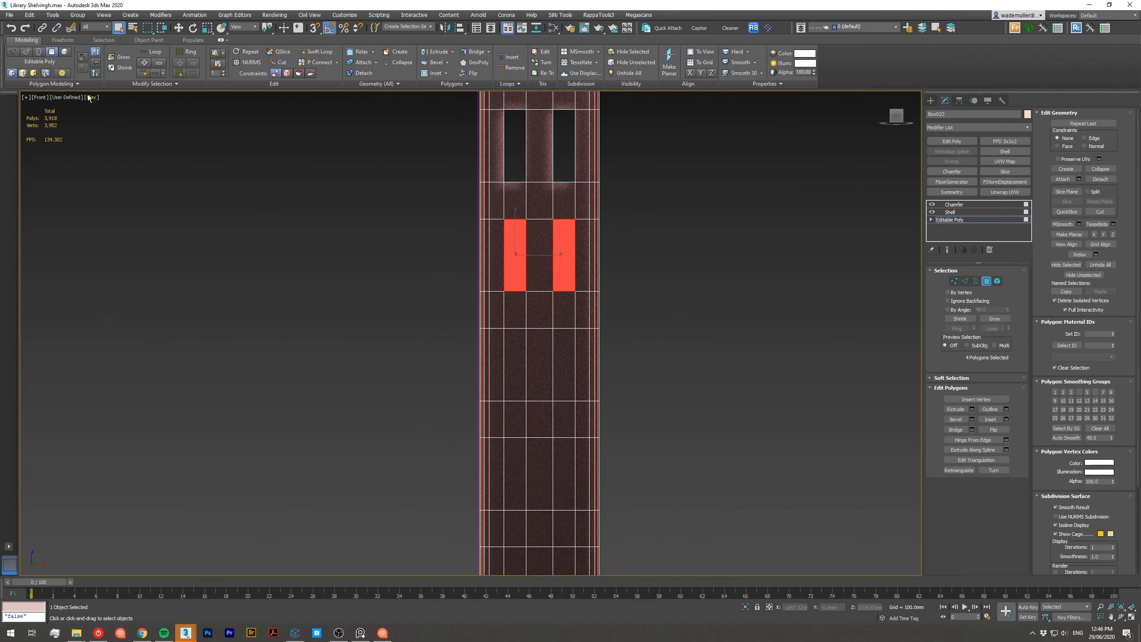
pyautogui.click(92, 97)
pyautogui.click(115, 242)
pyautogui.click(630, 496)
# Add the following slot pairs down the upper part of the post to the selection and delete all these polygons
pyautogui.moveTo(564, 292); pyautogui.dragTo(562, 153, button='middle')
pyautogui.keyDown('ctrl'); pyautogui.moveTo(510, 209); pyautogui.dragTo(517, 225); pyautogui.keyUp('ctrl')
pyautogui.keyDown('ctrl'); pyautogui.moveTo(557, 211); pyautogui.dragTo(565, 227); pyautogui.keyUp('ctrl')
pyautogui.moveTo(565, 293); pyautogui.dragTo(575, 159, button='middle')
pyautogui.keyDown('ctrl'); pyautogui.moveTo(564, 210); pyautogui.dragTo(572, 224); pyautogui.keyUp('ctrl')
pyautogui.moveTo(582, 390); pyautogui.dragTo(590, 203, button='middle')
pyautogui.keyDown('ctrl'); pyautogui.moveTo(531, 297); pyautogui.dragTo(538, 312); pyautogui.keyUp('ctrl')
pyautogui.moveTo(570, 309); pyautogui.dragTo(581, 197, button='middle')
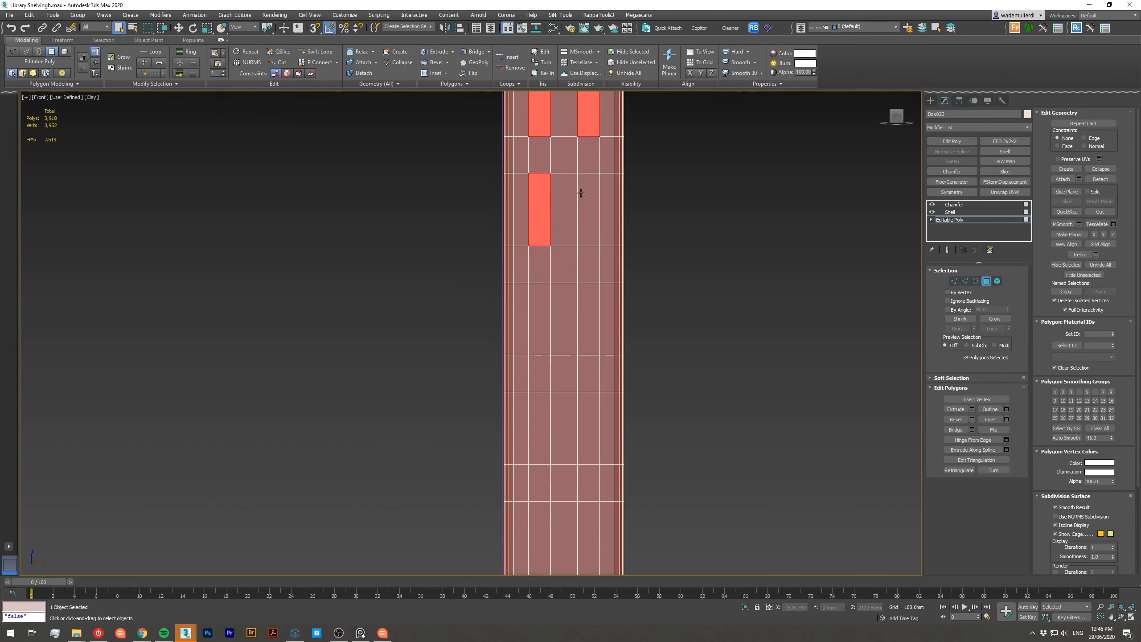
pyautogui.keyDown('ctrl'); pyautogui.click(533, 411); pyautogui.keyUp('ctrl')
pyautogui.moveTo(534, 411); pyautogui.dragTo(511, 317, button='middle')
pyautogui.moveTo(565, 432); pyautogui.dragTo(531, 162, button='middle')
pyautogui.keyDown('ctrl'); pyautogui.moveTo(475, 265); pyautogui.dragTo(482, 279); pyautogui.keyUp('ctrl')
pyautogui.keyDown('ctrl'); pyautogui.moveTo(524, 265); pyautogui.dragTo(532, 279); pyautogui.keyUp('ctrl')
pyautogui.moveTo(545, 475); pyautogui.dragTo(573, 230, button='middle')
pyautogui.click(339, 633)
pyautogui.keyDown('ctrl'); pyautogui.moveTo(507, 324); pyautogui.dragTo(516, 339); pyautogui.keyUp('ctrl')
pyautogui.keyDown('ctrl'); pyautogui.moveTo(557, 324); pyautogui.dragTo(565, 339); pyautogui.keyUp('ctrl')
pyautogui.keyDown('ctrl'); pyautogui.moveTo(508, 434); pyautogui.dragTo(516, 449); pyautogui.keyUp('ctrl')
pyautogui.moveTo(566, 472); pyautogui.dragTo(554, 229, button='middle')
pyautogui.keyDown('ctrl'); pyautogui.moveTo(495, 301); pyautogui.dragTo(503, 315); pyautogui.keyUp('ctrl')
pyautogui.keyDown('ctrl'); pyautogui.moveTo(546, 300); pyautogui.dragTo(553, 314); pyautogui.keyUp('ctrl')
pyautogui.moveTo(564, 387); pyautogui.dragTo(582, 231, button='middle')
pyautogui.moveTo(566, 363); pyautogui.dragTo(573, 252, button='middle')
pyautogui.keyDown('ctrl'); pyautogui.click(574, 258); pyautogui.keyUp('ctrl')
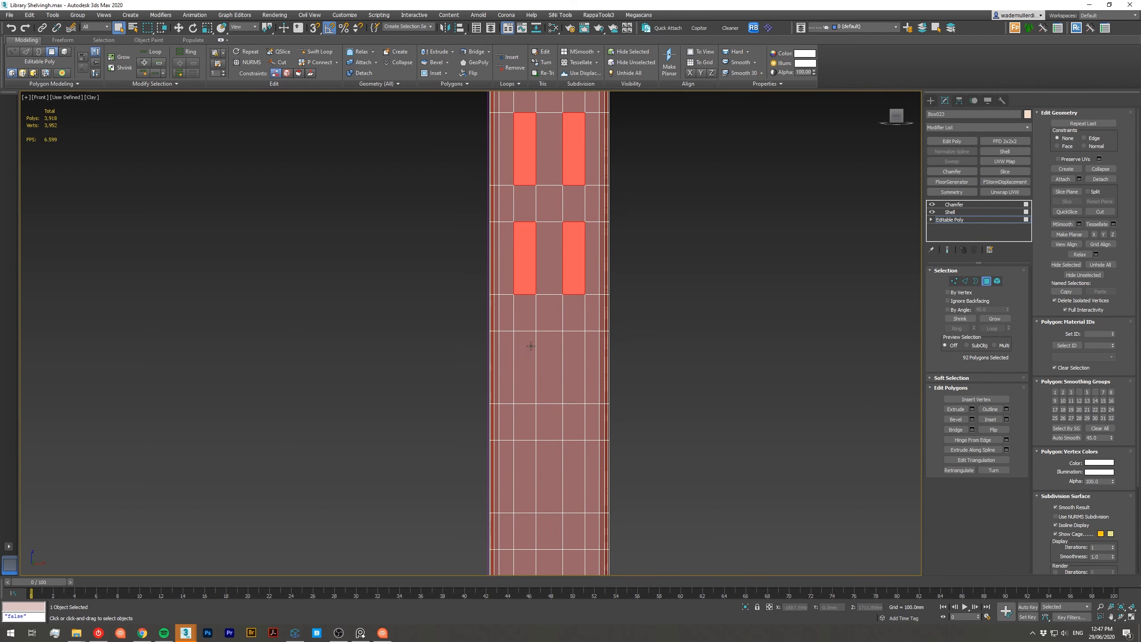
pyautogui.moveTo(569, 356); pyautogui.dragTo(573, 200, button='middle')
pyautogui.moveTo(592, 459); pyautogui.dragTo(547, 176, button='middle')
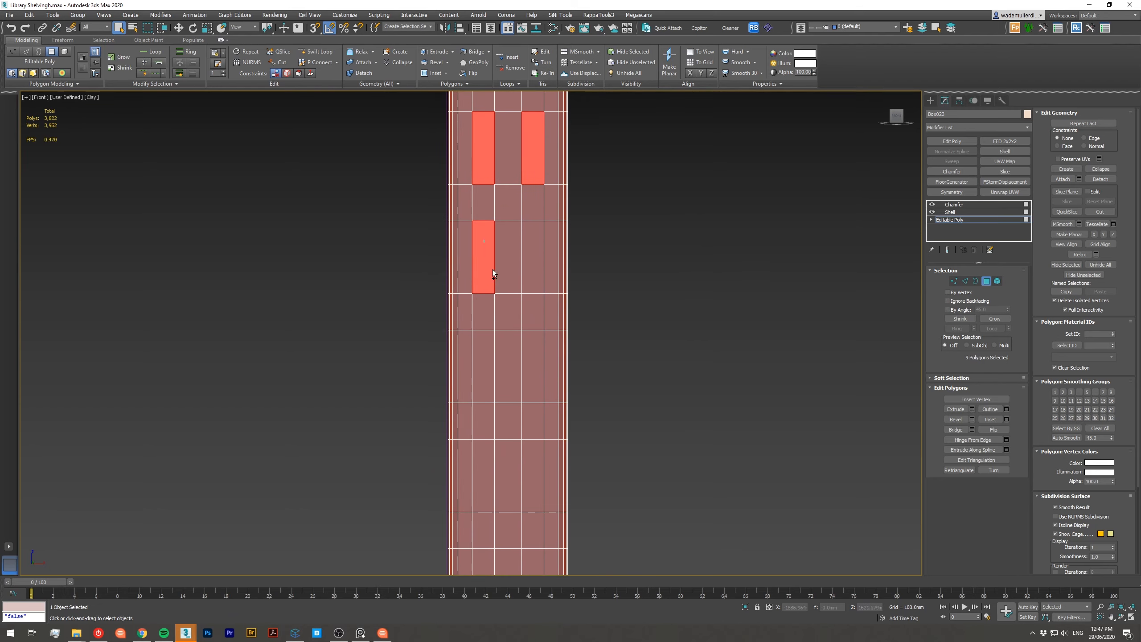
# Select the alternating slot polygons in both columns along the middle stretch of the post and delete them
pyautogui.keyDown('ctrl'); pyautogui.click(533, 349); pyautogui.keyUp('ctrl')
pyautogui.keyDown('ctrl'); pyautogui.click(485, 467); pyautogui.keyUp('ctrl')
pyautogui.moveTo(537, 475); pyautogui.dragTo(540, 314, button='middle')
pyautogui.keyDown('ctrl'); pyautogui.click(540, 313); pyautogui.keyUp('ctrl')
pyautogui.keyDown('ctrl'); pyautogui.click(486, 412); pyautogui.keyUp('ctrl')
pyautogui.moveTo(536, 422); pyautogui.dragTo(527, 312, button='middle')
pyautogui.keyDown('ctrl'); pyautogui.click(527, 312); pyautogui.keyUp('ctrl')
pyautogui.keyDown('ctrl'); pyautogui.click(477, 405); pyautogui.keyUp('ctrl')
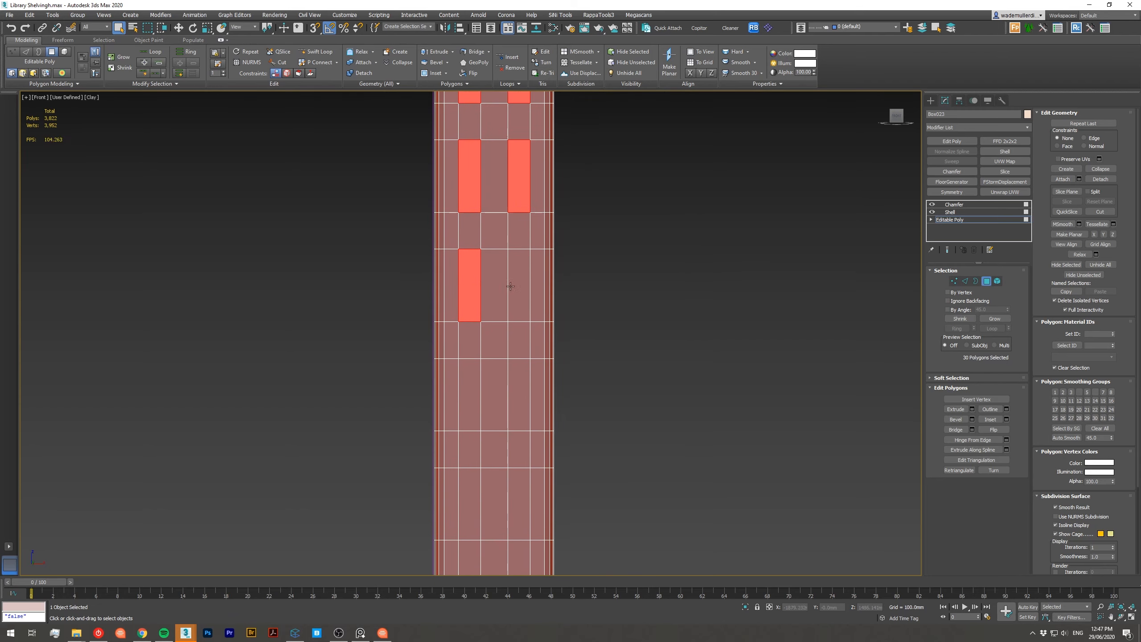
pyautogui.keyDown('ctrl'); pyautogui.click(529, 411); pyautogui.keyUp('ctrl')
pyautogui.moveTo(469, 481); pyautogui.dragTo(483, 221, button='middle')
pyautogui.keyDown('ctrl'); pyautogui.click(530, 341); pyautogui.keyUp('ctrl')
pyautogui.keyDown('ctrl'); pyautogui.click(484, 453); pyautogui.keyUp('ctrl')
pyautogui.keyDown('ctrl'); pyautogui.click(494, 247); pyautogui.keyUp('ctrl')
pyautogui.keyDown('ctrl'); pyautogui.click(544, 270); pyautogui.keyUp('ctrl')
pyautogui.moveTo(521, 513); pyautogui.dragTo(495, 270, button='middle')
pyautogui.keyDown('ctrl'); pyautogui.click(495, 351); pyautogui.keyUp('ctrl')
pyautogui.keyDown('ctrl'); pyautogui.click(543, 353); pyautogui.keyUp('ctrl')
pyautogui.moveTo(504, 381); pyautogui.dragTo(512, 166, button='middle')
pyautogui.keyDown('ctrl'); pyautogui.click(541, 170); pyautogui.keyUp('ctrl')
pyautogui.keyDown('ctrl'); pyautogui.click(491, 279); pyautogui.keyUp('ctrl')
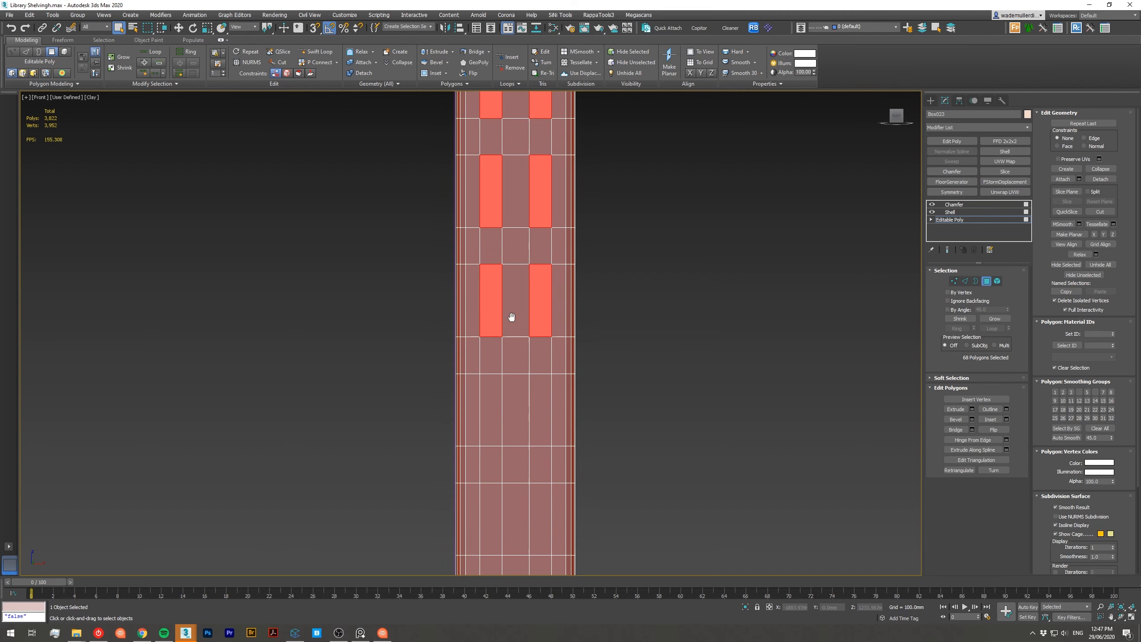
pyautogui.moveTo(512, 317); pyautogui.dragTo(515, 167, button='middle')
pyautogui.keyDown('ctrl'); pyautogui.click(493, 252); pyautogui.keyUp('ctrl')
pyautogui.keyDown('ctrl'); pyautogui.click(541, 266); pyautogui.keyUp('ctrl')
pyautogui.keyDown('ctrl'); pyautogui.click(492, 348); pyautogui.keyUp('ctrl')
pyautogui.keyDown('ctrl'); pyautogui.click(539, 360); pyautogui.keyUp('ctrl')
pyautogui.moveTo(531, 387); pyautogui.dragTo(526, 166, button='middle')
pyautogui.keyDown('ctrl'); pyautogui.click(491, 258); pyautogui.keyUp('ctrl')
pyautogui.keyDown('ctrl'); pyautogui.click(538, 270); pyautogui.keyUp('ctrl')
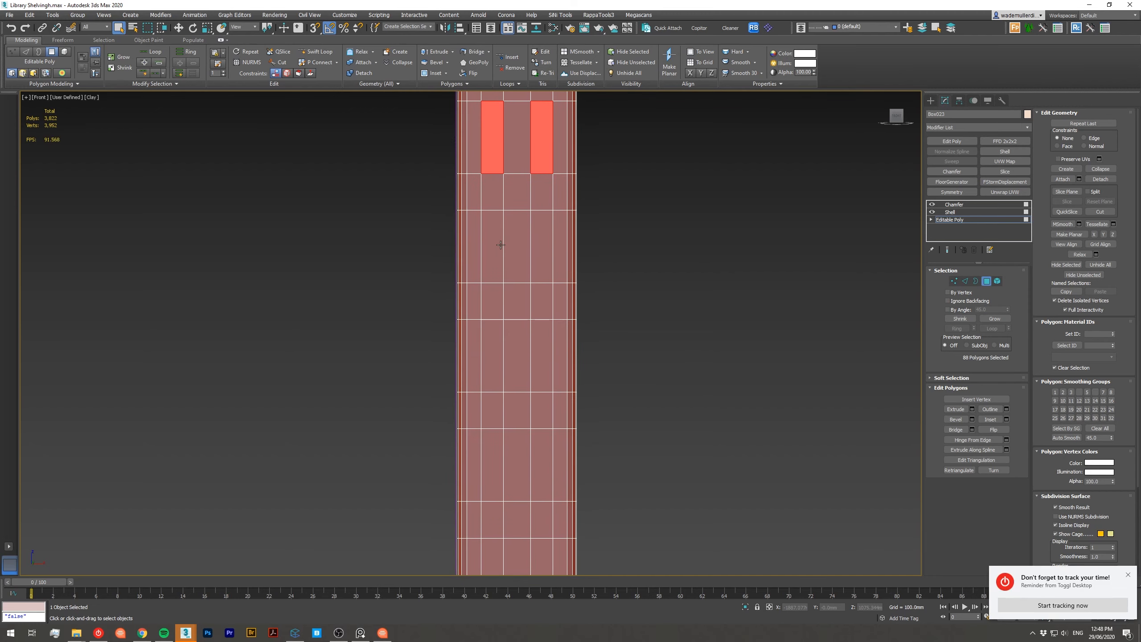
pyautogui.moveTo(537, 223); pyautogui.dragTo(563, 146, button='middle')
pyautogui.keyDown('ctrl'); pyautogui.click(571, 167); pyautogui.keyUp('ctrl')
pyautogui.keyDown('ctrl'); pyautogui.click(521, 277); pyautogui.keyUp('ctrl')
pyautogui.keyDown('ctrl'); pyautogui.click(571, 276); pyautogui.keyUp('ctrl')
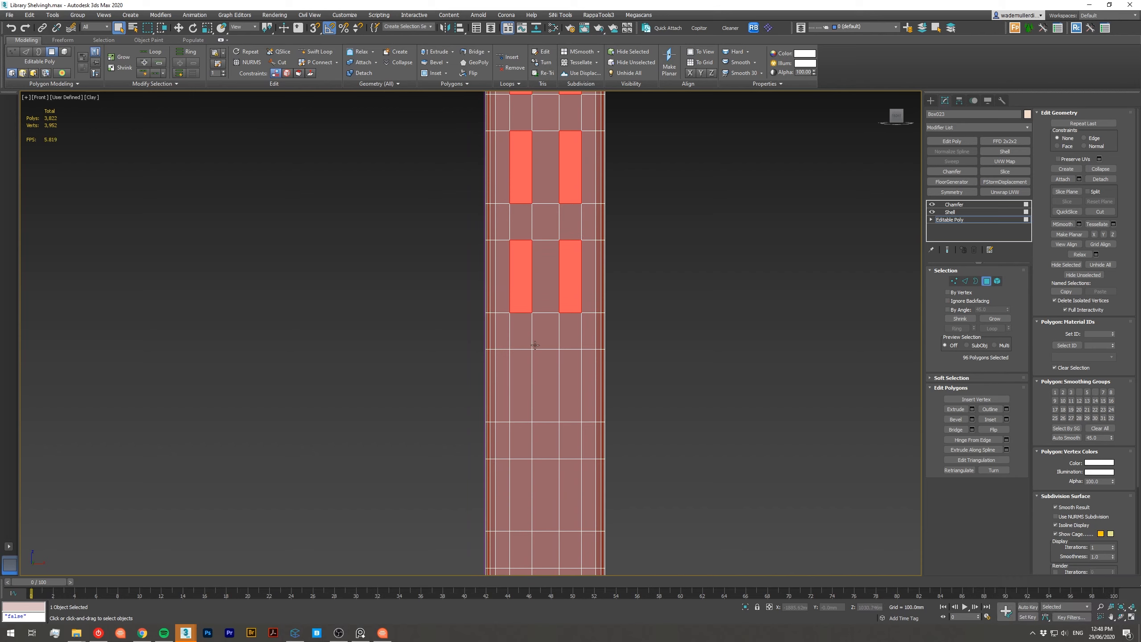
pyautogui.keyDown('ctrl'); pyautogui.click(521, 378); pyautogui.keyUp('ctrl')
pyautogui.keyDown('ctrl'); pyautogui.click(570, 378); pyautogui.keyUp('ctrl')
pyautogui.moveTo(546, 484); pyautogui.dragTo(568, 263, button='middle')
pyautogui.keyDown('ctrl'); pyautogui.click(598, 354); pyautogui.keyUp('ctrl')
pyautogui.moveTo(598, 358); pyautogui.dragTo(594, 146, button='middle')
pyautogui.keyDown('ctrl'); pyautogui.click(543, 259); pyautogui.keyUp('ctrl')
pyautogui.keyDown('ctrl'); pyautogui.click(594, 266); pyautogui.keyUp('ctrl')
pyautogui.keyDown('ctrl'); pyautogui.click(545, 371); pyautogui.keyUp('ctrl')
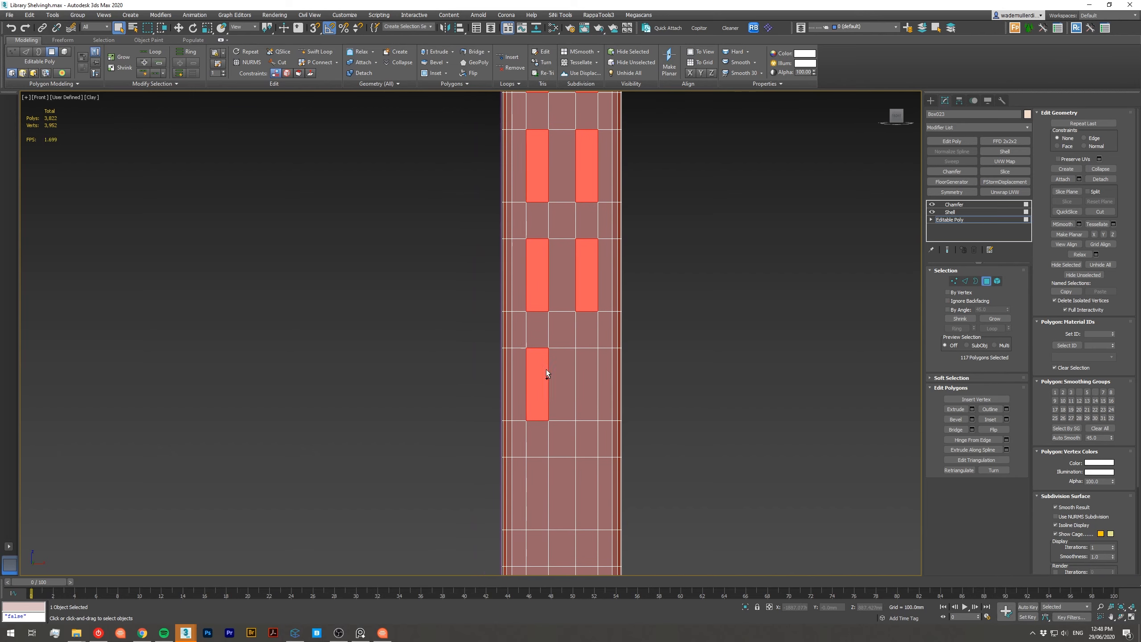
pyautogui.keyDown('ctrl'); pyautogui.click(593, 375); pyautogui.keyUp('ctrl')
pyautogui.moveTo(591, 389); pyautogui.dragTo(579, 162, button='middle')
pyautogui.keyDown('ctrl'); pyautogui.moveTo(531, 260); pyautogui.dragTo(540, 266); pyautogui.keyUp('ctrl')
pyautogui.press('Delete')
# Select the next few slot pairs directly below the cut openings and delete them
pyautogui.scroll(-10, 555, 315)
pyautogui.scroll(10, 544, 214)
pyautogui.click(591, 275)
pyautogui.keyDown('ctrl'); pyautogui.click(640, 275); pyautogui.keyUp('ctrl')
pyautogui.keyDown('ctrl'); pyautogui.click(591, 382); pyautogui.keyUp('ctrl')
pyautogui.keyDown('ctrl'); pyautogui.click(642, 380); pyautogui.keyUp('ctrl')
pyautogui.moveTo(641, 427); pyautogui.dragTo(624, 157, button='middle')
pyautogui.keyDown('ctrl'); pyautogui.click(562, 384); pyautogui.keyUp('ctrl')
pyautogui.keyDown('ctrl'); pyautogui.click(612, 394); pyautogui.keyUp('ctrl')
pyautogui.moveTo(611, 401); pyautogui.dragTo(571, 140, button='middle')
pyautogui.moveTo(575, 332); pyautogui.dragTo(569, 133, button='middle')
pyautogui.keyDown('ctrl'); pyautogui.moveTo(515, 252); pyautogui.dragTo(520, 259); pyautogui.keyUp('ctrl')
pyautogui.keyDown('ctrl'); pyautogui.moveTo(564, 253); pyautogui.dragTo(546, 262); pyautogui.keyUp('ctrl')
pyautogui.press('Delete')
# Select the remaining alternating slot polygons in both columns down to the base of the post
pyautogui.scroll(-3, 565, 270)
pyautogui.keyDown('ctrl'); pyautogui.moveTo(529, 328); pyautogui.dragTo(534, 333); pyautogui.keyUp('ctrl')
pyautogui.keyDown('ctrl'); pyautogui.moveTo(563, 324); pyautogui.dragTo(567, 331); pyautogui.keyUp('ctrl')
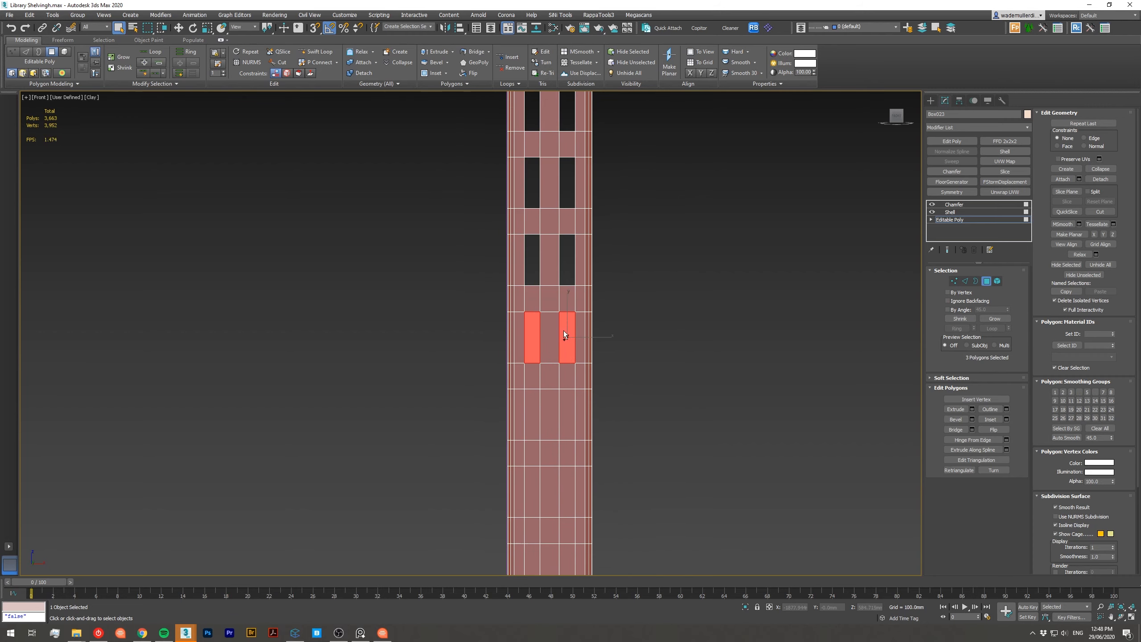
pyautogui.keyDown('alt'); pyautogui.click(541, 225); pyautogui.keyUp('alt')
pyautogui.keyDown('ctrl'); pyautogui.click(524, 297); pyautogui.keyUp('ctrl')
pyautogui.keyDown('ctrl'); pyautogui.click(558, 297); pyautogui.keyUp('ctrl')
pyautogui.scroll(3, 556, 253)
pyautogui.keyDown('ctrl'); pyautogui.click(582, 299); pyautogui.keyUp('ctrl')
pyautogui.keyDown('ctrl'); pyautogui.click(490, 492); pyautogui.keyUp('ctrl')
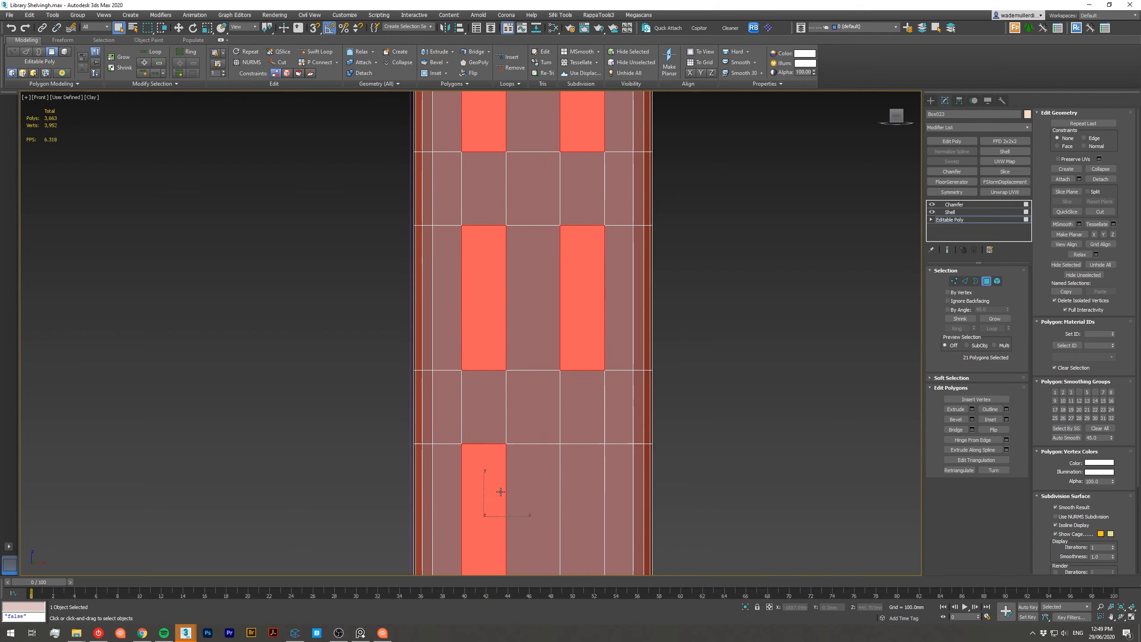
pyautogui.keyDown('ctrl'); pyautogui.click(583, 497); pyautogui.keyUp('ctrl')
pyautogui.scroll(-3, 580, 495)
pyautogui.keyDown('ctrl'); pyautogui.moveTo(568, 212); pyautogui.dragTo(574, 217); pyautogui.keyUp('ctrl')
pyautogui.keyDown('ctrl'); pyautogui.moveTo(568, 321); pyautogui.dragTo(574, 327); pyautogui.keyUp('ctrl')
pyautogui.keyDown('ctrl'); pyautogui.moveTo(568, 430); pyautogui.dragTo(574, 436); pyautogui.keyUp('ctrl')
pyautogui.moveTo(575, 442); pyautogui.dragTo(563, 74, button='middle')
pyautogui.keyDown('ctrl'); pyautogui.moveTo(506, 170); pyautogui.dragTo(512, 176); pyautogui.keyUp('ctrl')
pyautogui.keyDown('ctrl'); pyautogui.moveTo(556, 171); pyautogui.dragTo(561, 177); pyautogui.keyUp('ctrl')
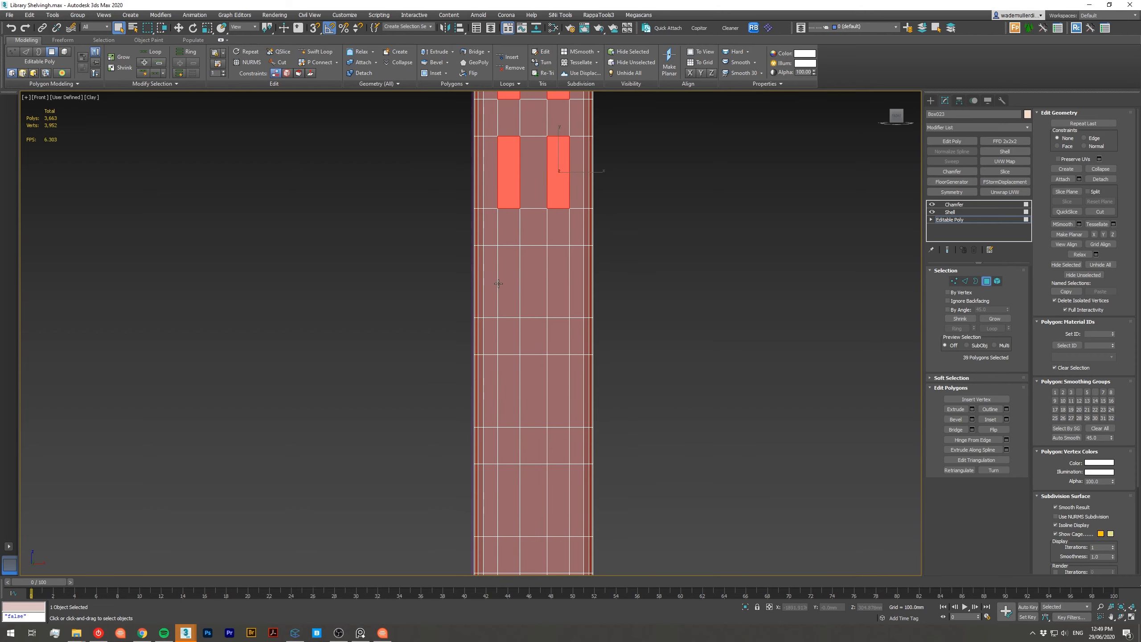
pyautogui.keyDown('ctrl'); pyautogui.moveTo(508, 367); pyautogui.dragTo(512, 374); pyautogui.keyUp('ctrl')
pyautogui.keyDown('ctrl'); pyautogui.moveTo(556, 367); pyautogui.dragTo(562, 374); pyautogui.keyUp('ctrl')
pyautogui.moveTo(550, 472); pyautogui.dragTo(552, 250, button='middle')
pyautogui.keyDown('ctrl'); pyautogui.moveTo(509, 253); pyautogui.dragTo(564, 260); pyautogui.keyUp('ctrl')
pyautogui.keyDown('ctrl'); pyautogui.moveTo(509, 362); pyautogui.dragTo(514, 368); pyautogui.keyUp('ctrl')
pyautogui.keyDown('ctrl'); pyautogui.moveTo(558, 364); pyautogui.dragTo(564, 369); pyautogui.keyUp('ctrl')
pyautogui.moveTo(537, 482); pyautogui.dragTo(529, 222, button='middle')
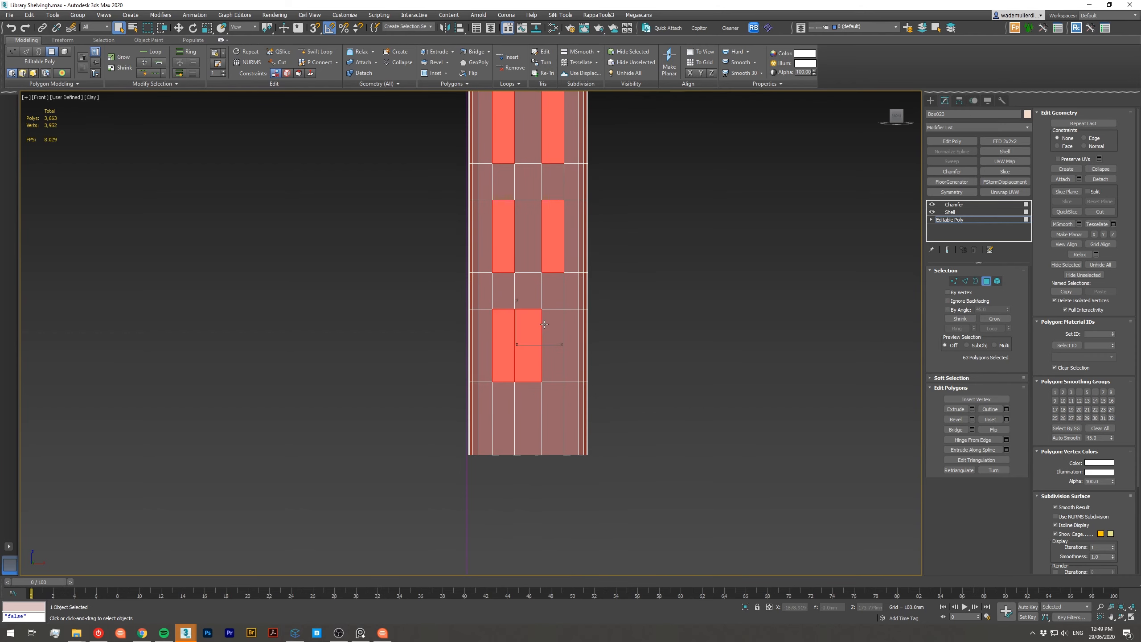
# Leave polygon editing and inspect the slotted post in a perspective view, both close up and along its length
pyautogui.press('p')
pyautogui.press('4')
pyautogui.click(735, 234)
pyautogui.scroll(10, 698, 175)
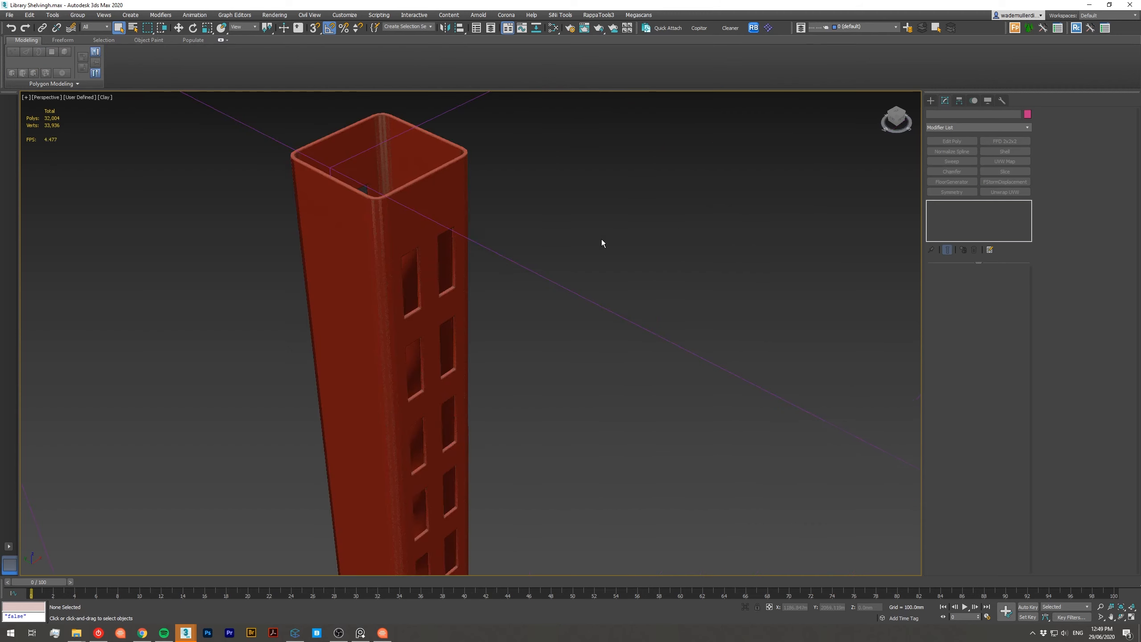
pyautogui.click(393, 216)
pyautogui.scroll(4, 393, 214)
pyautogui.click(562, 274)
pyautogui.scroll(-8, 581, 326)
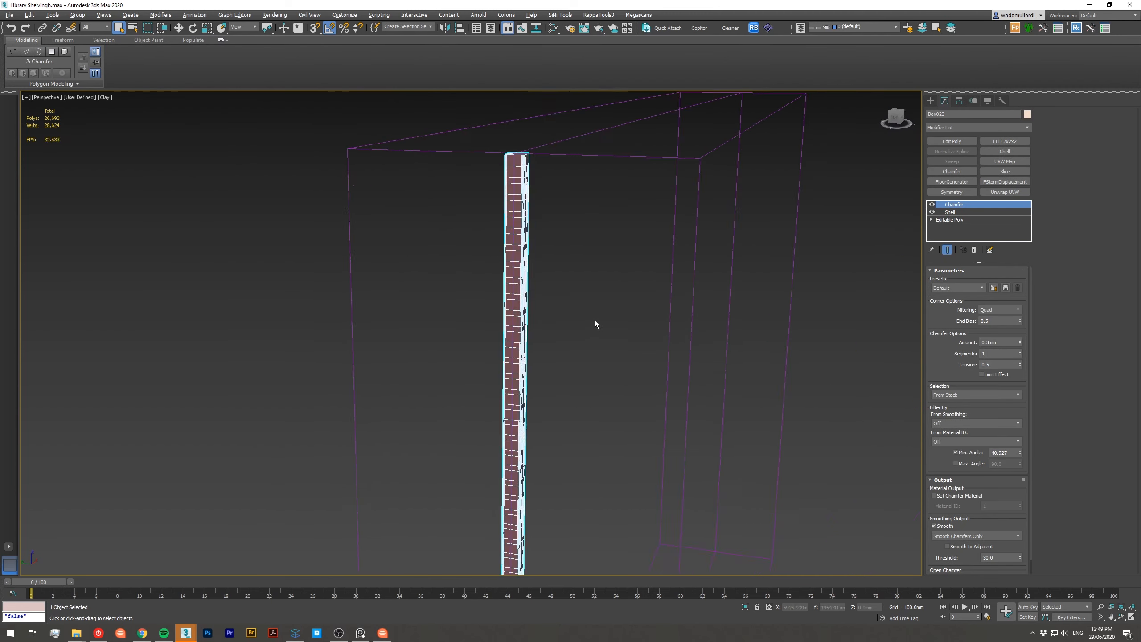
# Switch to the reference image board and examine the labelled metal shelving unit and its neighbouring reference images
pyautogui.click(356, 633)
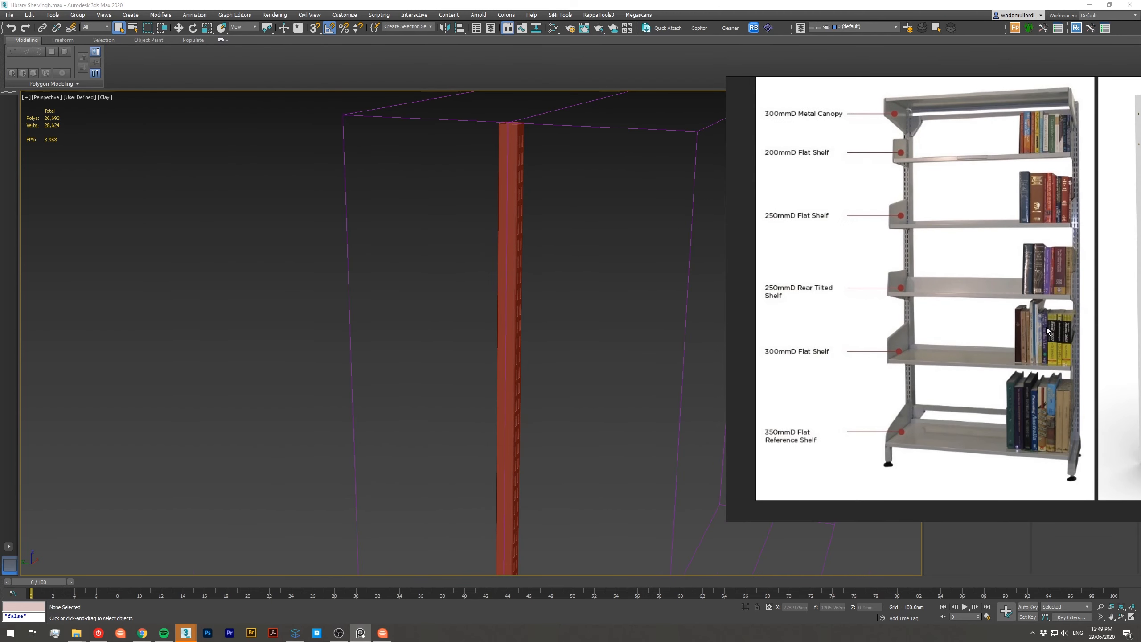
pyautogui.moveTo(544, 553); pyautogui.dragTo(707, 464, button='middle')
pyautogui.scroll(-5, 707, 464)
pyautogui.moveTo(630, 485); pyautogui.dragTo(673, 501)
pyautogui.click(672, 492)
pyautogui.rightClick(672, 491)
# Copy the 01 Design books group from the other open 3ds Max scene with Copitor and paste it into the shelving scene
pyautogui.click(186, 633)
pyautogui.click(495, 323)
pyautogui.click(699, 28)
pyautogui.click(694, 158)
pyautogui.click(1089, 5)
pyautogui.click(700, 29)
pyautogui.click(697, 179)
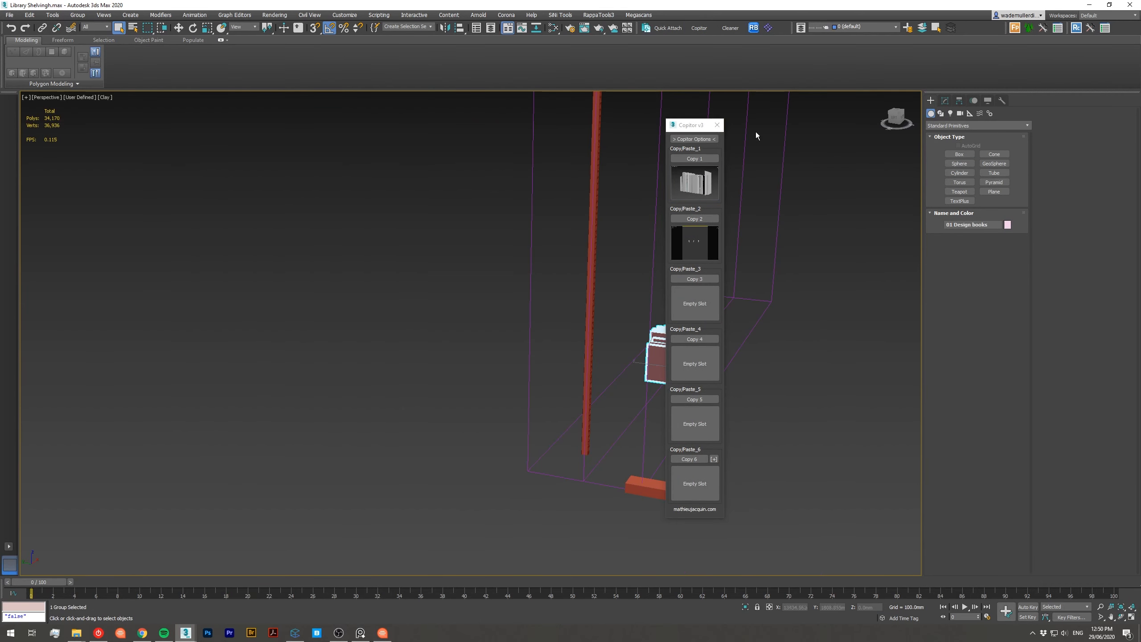
pyautogui.click(717, 124)
# Move the pasted book group up beside the lower end of the post in the left view
pyautogui.moveTo(865, 388); pyautogui.dragTo(829, 395, button='middle')
pyautogui.press('f')
pyautogui.press('z')
pyautogui.press('l')
pyautogui.press('z')
pyautogui.scroll(-5, 701, 385)
pyautogui.press('w')
pyautogui.moveTo(657, 407); pyautogui.dragTo(709, 365)
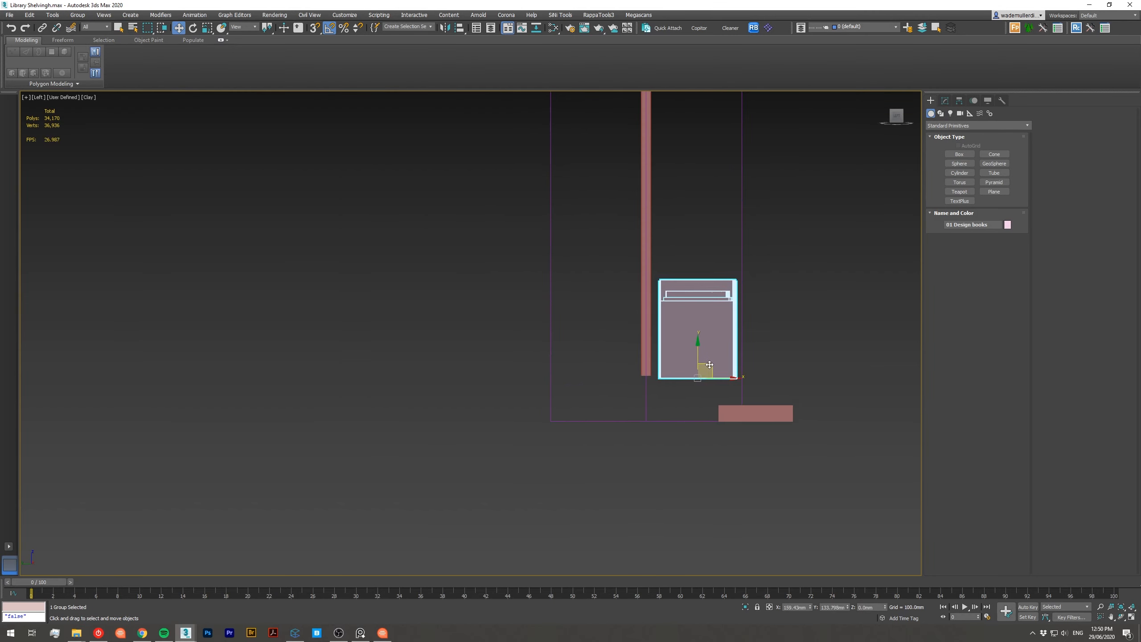
# Set the base box's width and height to 30 mm and move it beneath the lower end of the post
pyautogui.scroll(4, 763, 409)
pyautogui.click(763, 409)
pyautogui.moveTo(756, 411); pyautogui.dragTo(577, 345)
pyautogui.click(945, 101)
pyautogui.doubleClick(986, 281)
pyautogui.scroll(1, 415, 368)
pyautogui.scroll(-5, 583, 345)
pyautogui.scroll(4, 579, 350)
pyautogui.moveTo(591, 298); pyautogui.dragTo(591, 294)
pyautogui.moveTo(602, 279); pyautogui.dragTo(534, 266, button='middle')
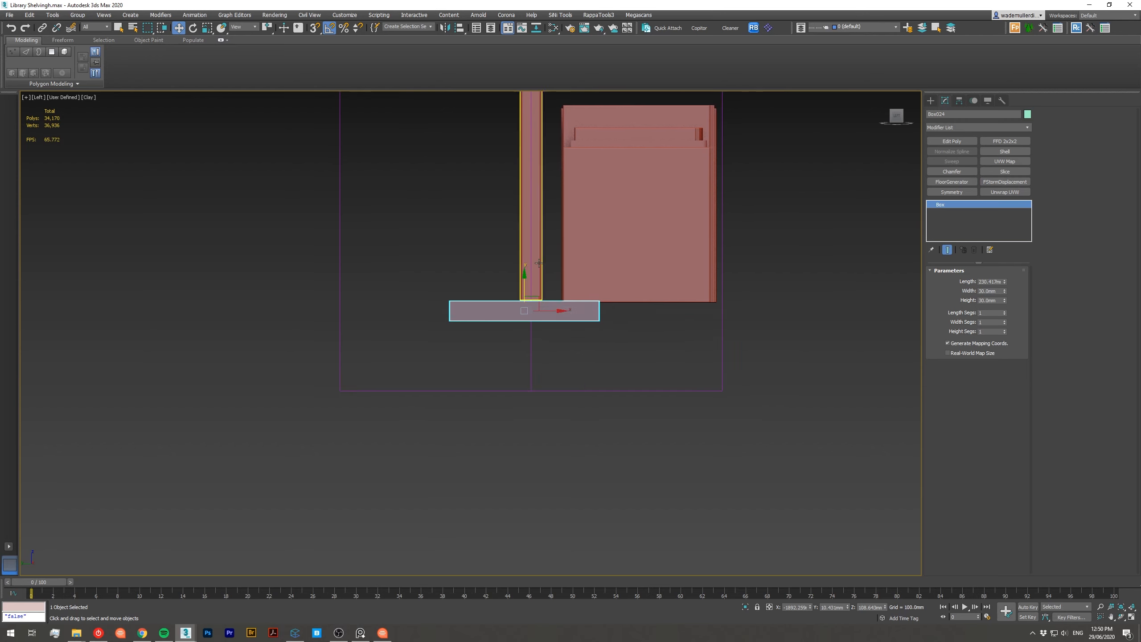
# Lower the base bar clear of the books and centre it under the post at Y 0.0 mm
pyautogui.scroll(2, 523, 288)
pyautogui.moveTo(530, 300); pyautogui.dragTo(534, 337)
pyautogui.click(564, 327)
pyautogui.click(567, 353)
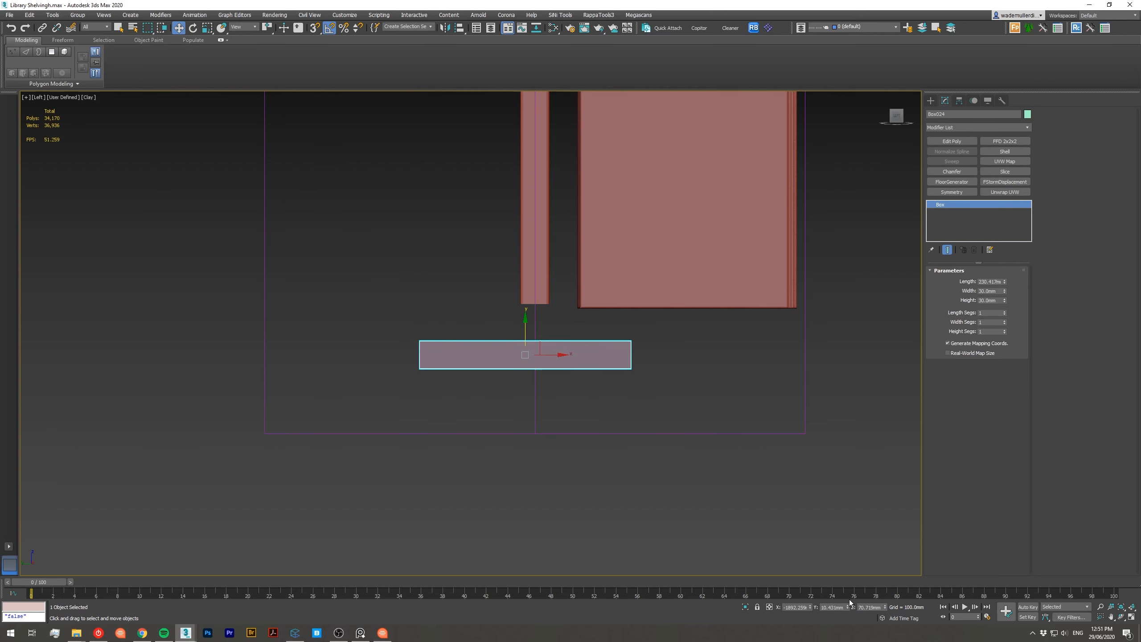
pyautogui.rightClick(848, 606)
# Extend the bottom vertices of the slotted post down to the top of the base bar
pyautogui.click(532, 278)
pyautogui.click(953, 284)
pyautogui.moveTo(620, 331); pyautogui.dragTo(515, 306)
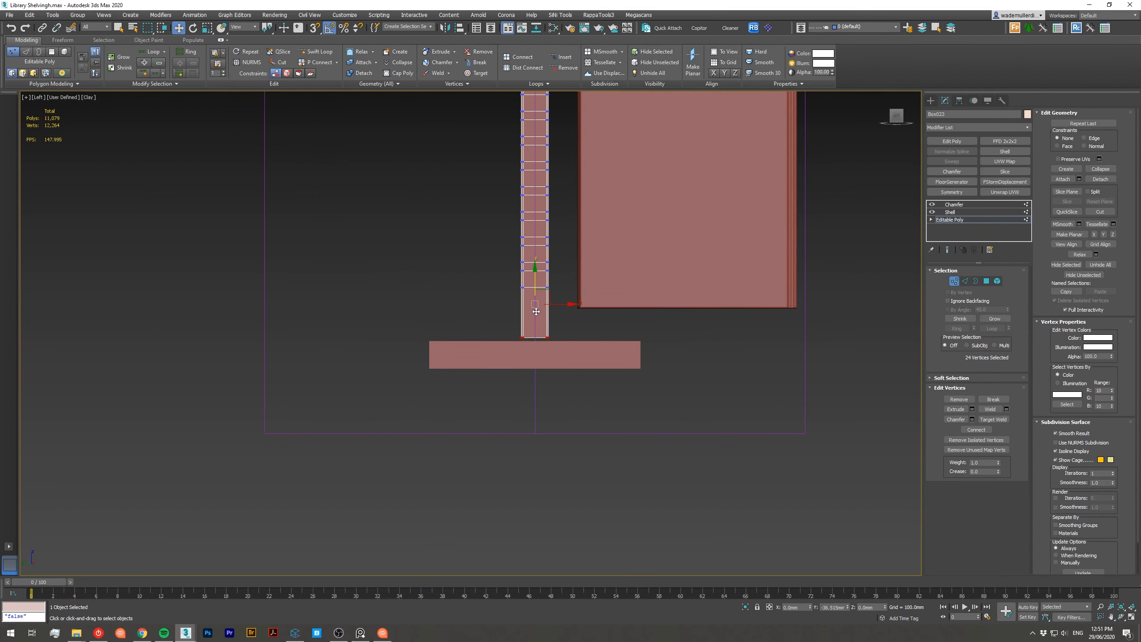
pyautogui.click(954, 282)
# Convert the base bar to an editable poly and stretch its book-side end vertices to the shelving outline
pyautogui.click(717, 381)
pyautogui.click(612, 357)
pyautogui.rightClick(675, 363)
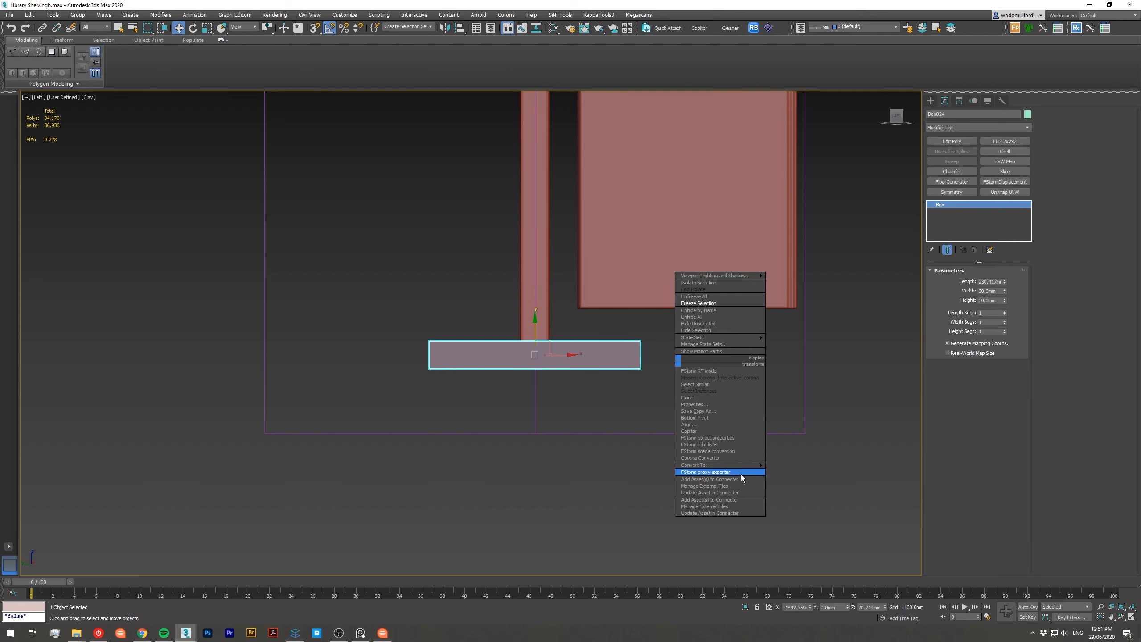
pyautogui.click(741, 474)
pyautogui.click(954, 281)
pyautogui.moveTo(692, 319); pyautogui.dragTo(622, 389)
pyautogui.moveTo(667, 355)
pyautogui.mouseDown()
pyautogui.moveTo(813, 370)
pyautogui.moveTo(831, 357)
pyautogui.mouseUp()
pyautogui.click(955, 281)
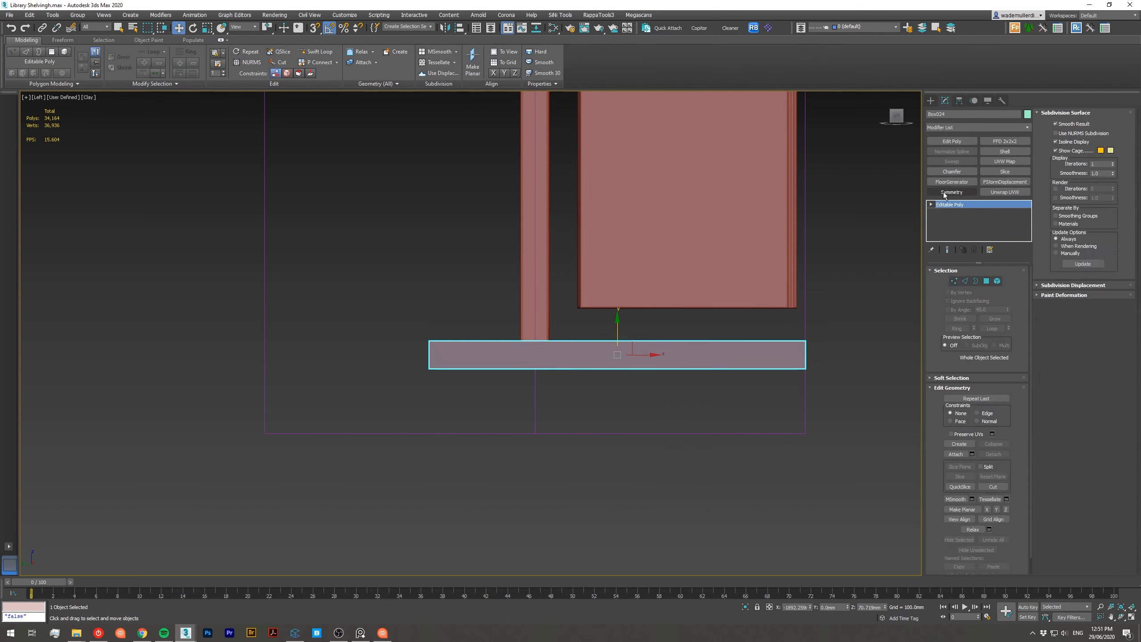
# Mirror the base bar about the post with a flipped Symmetry modifier on the Y axis
pyautogui.click(949, 193)
pyautogui.click(972, 288)
pyautogui.click(960, 298)
pyautogui.click(737, 395)
# Copy the base bar below the original and remove the Symmetry modifier from the copy
pyautogui.keyDown('shift'); pyautogui.moveTo(701, 359); pyautogui.dragTo(761, 409); pyautogui.keyUp('shift')
pyautogui.click(534, 290)
pyautogui.click(572, 354)
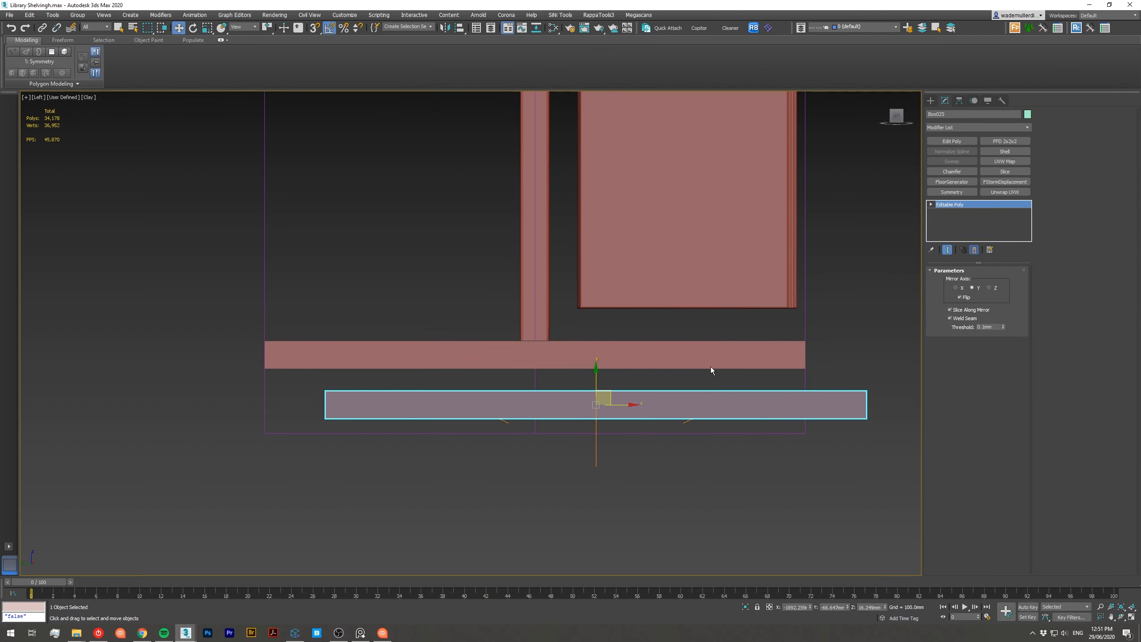
pyautogui.click(974, 250)
# Rotate the copied bar upright and align it beneath the book-side end of the base bar
pyautogui.press('e')
pyautogui.moveTo(618, 396); pyautogui.dragTo(644, 429)
pyautogui.press('w')
pyautogui.moveTo(625, 485); pyautogui.dragTo(794, 488)
pyautogui.moveTo(793, 488); pyautogui.dragTo(794, 402, button='middle')
pyautogui.moveTo(792, 415); pyautogui.dragTo(803, 465)
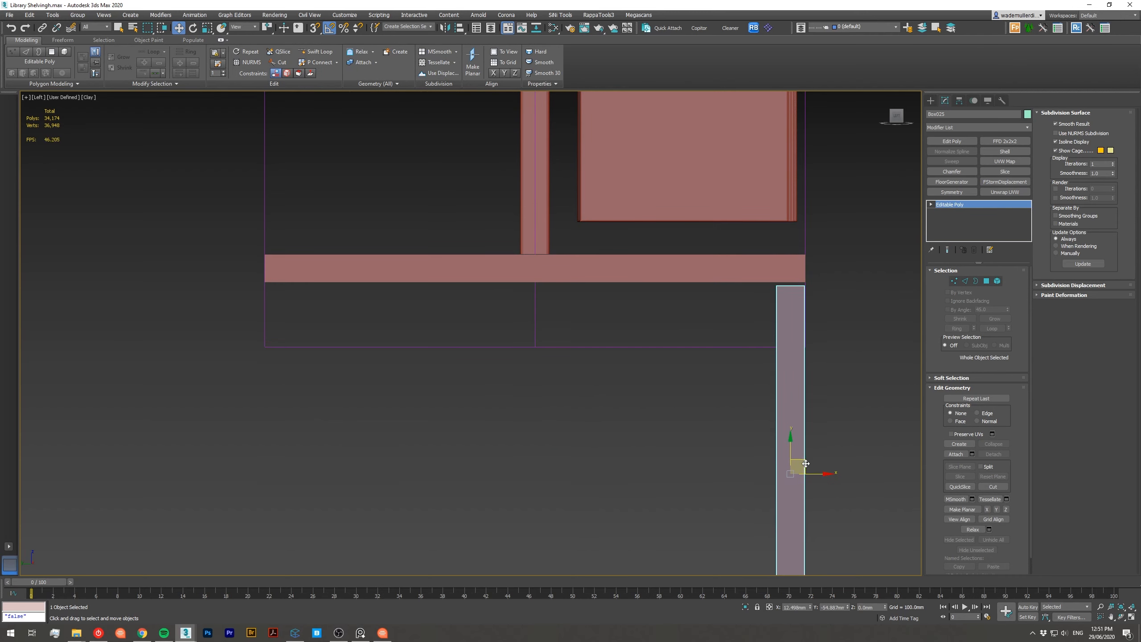
# Raise the lower vertices of the upright copy to shorten it into a stubby leg under the base bar
pyautogui.scroll(-2, 785, 392)
pyautogui.press('1')
pyautogui.moveTo(834, 421); pyautogui.dragTo(742, 518)
pyautogui.moveTo(777, 471); pyautogui.dragTo(786, 299)
pyautogui.scroll(3, 775, 316)
pyautogui.scroll(-3, 790, 370)
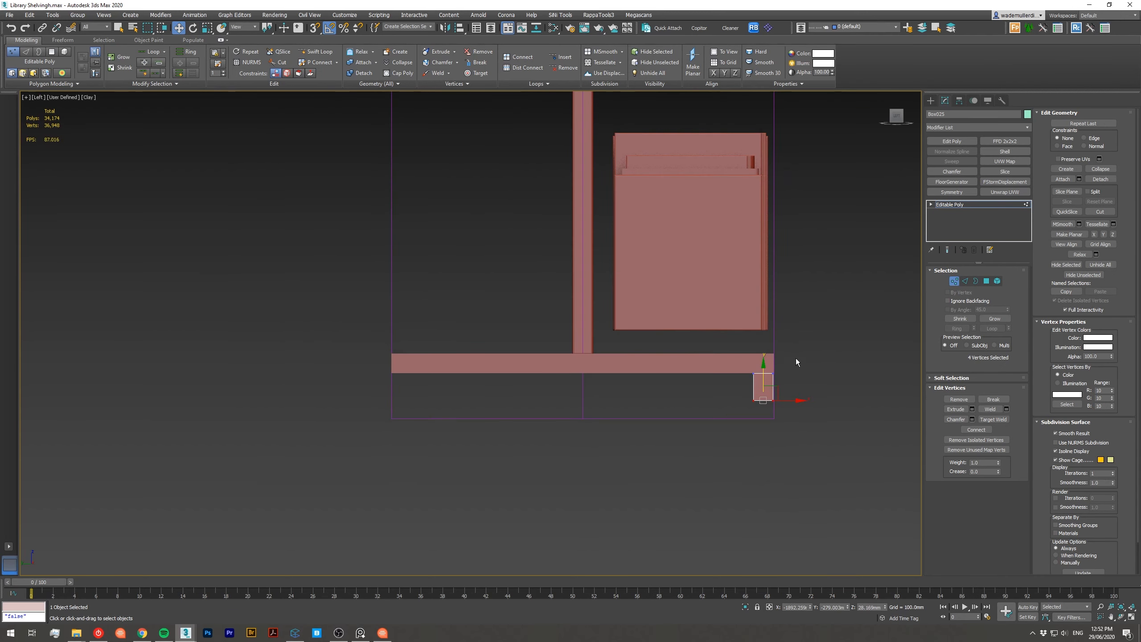
pyautogui.click(958, 286)
pyautogui.click(837, 362)
# Attach the short leg to the base bar beneath its Symmetry modifier so the leg is mirrored at the opposite end
pyautogui.click(763, 388)
pyautogui.keyDown('alt'); pyautogui.moveTo(762, 388); pyautogui.dragTo(723, 408, button='middle'); pyautogui.keyUp('alt')
pyautogui.click(802, 377)
pyautogui.moveTo(802, 376); pyautogui.dragTo(783, 412, button='middle')
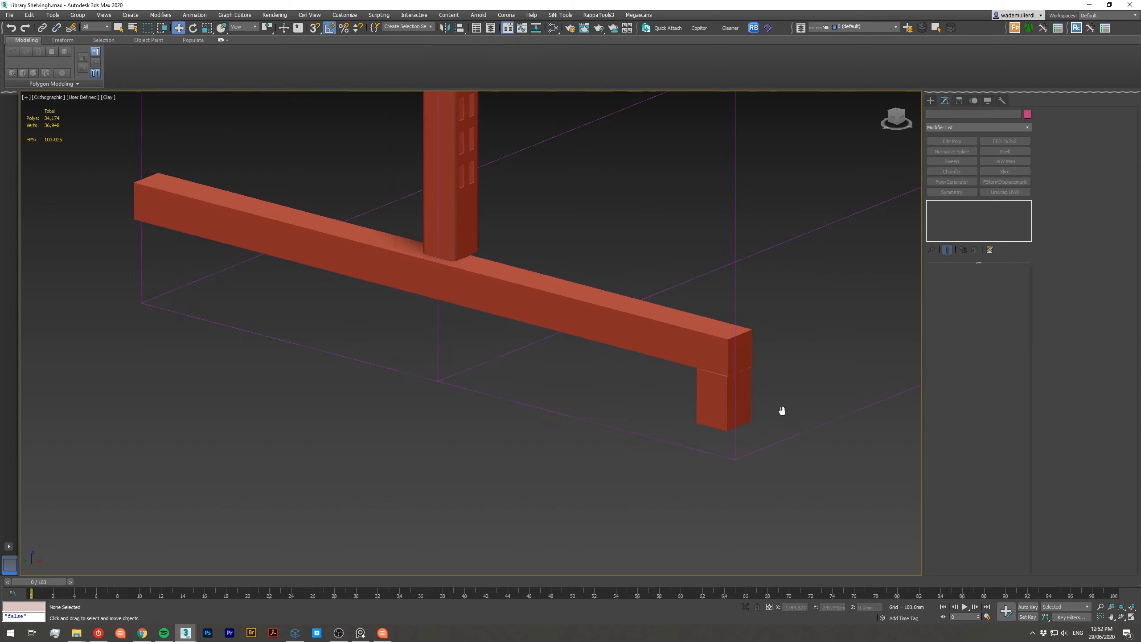
pyautogui.scroll(-3, 547, 319)
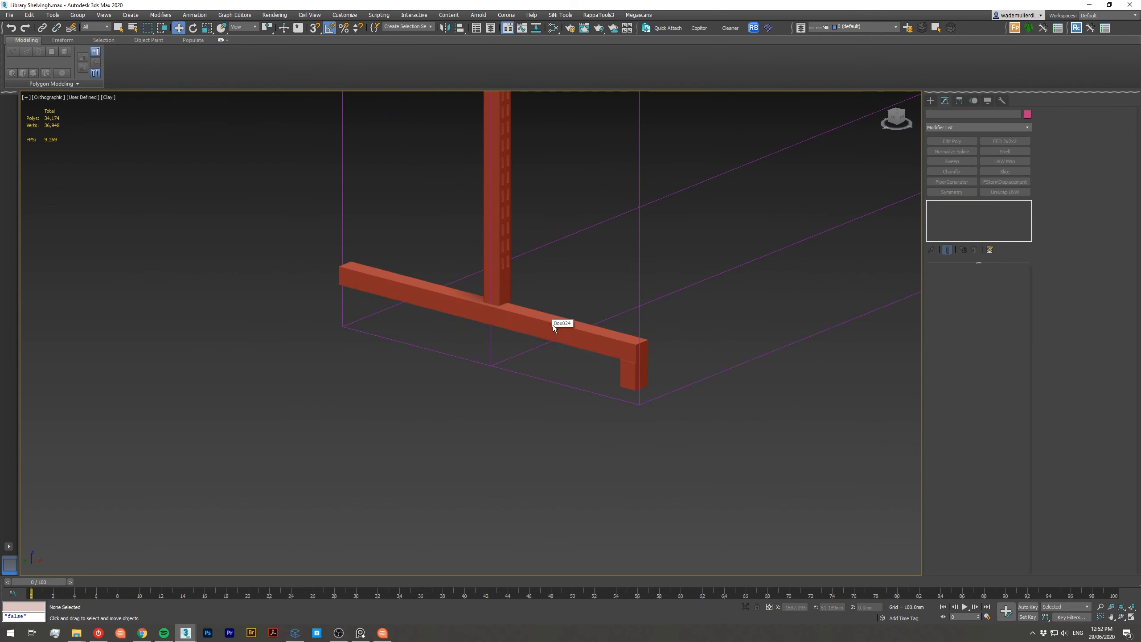
pyautogui.click(553, 324)
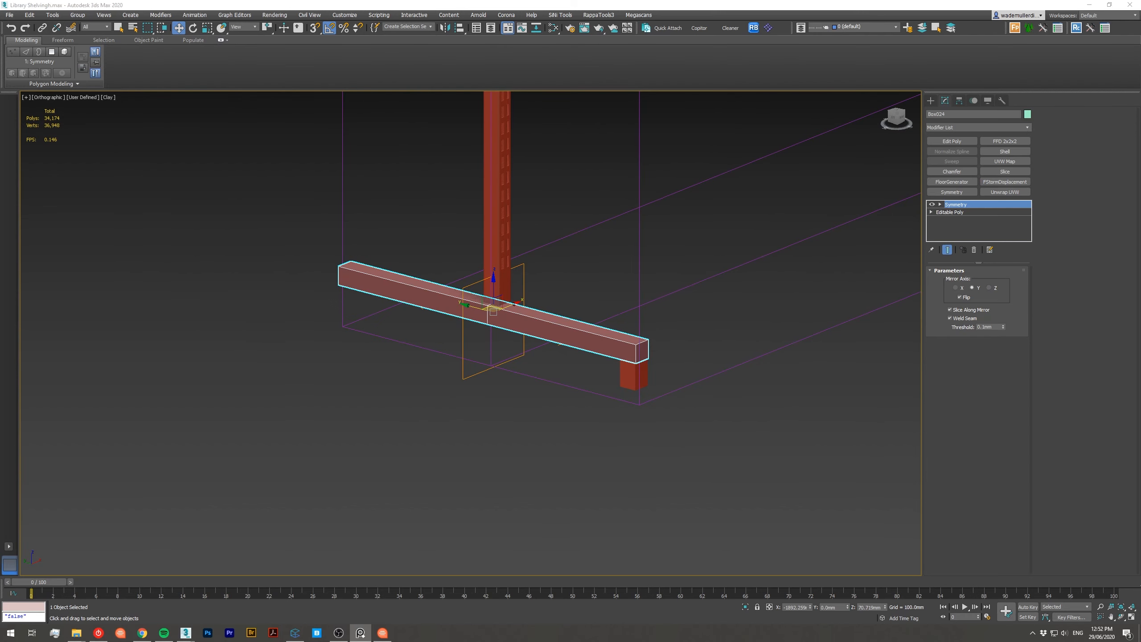
pyautogui.scroll(4, 629, 368)
pyautogui.keyDown('ctrl'); pyautogui.click(647, 387); pyautogui.keyUp('ctrl')
pyautogui.click(715, 396)
pyautogui.click(649, 322)
pyautogui.click(950, 212)
pyautogui.click(956, 454)
pyautogui.click(665, 382)
pyautogui.press('w')
pyautogui.click(699, 365)
pyautogui.click(643, 331)
pyautogui.click(961, 211)
pyautogui.click(759, 306)
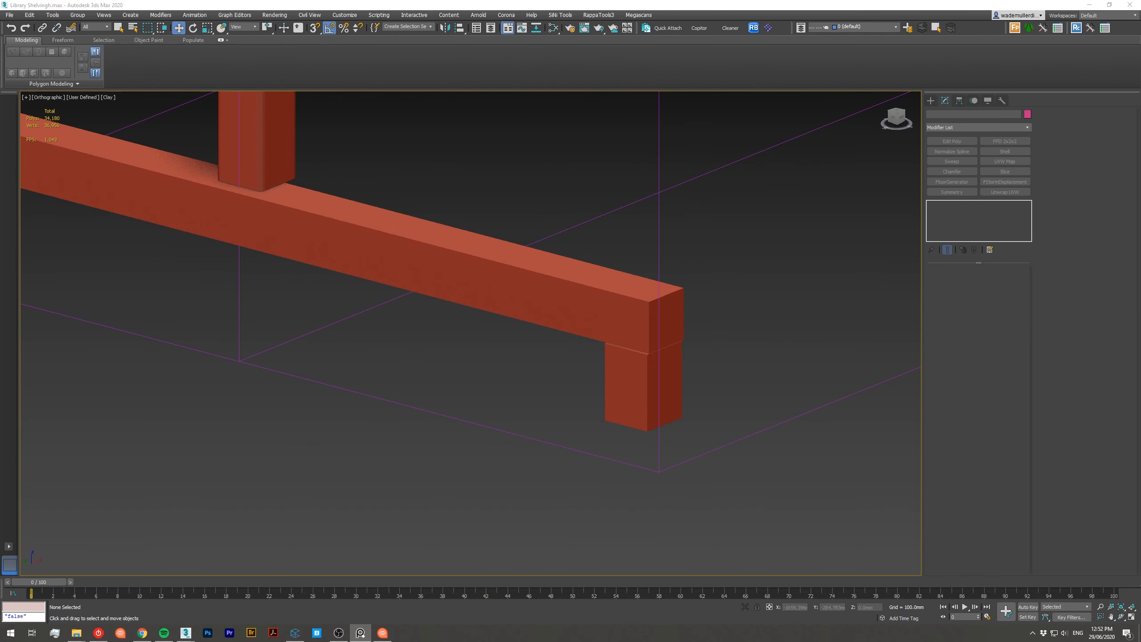
# Draw a stepped half-profile line for a levelling foot under the short leg in the left view
pyautogui.scroll(3, 555, 369)
pyautogui.press('l')
pyautogui.moveTo(528, 485); pyautogui.dragTo(696, 326, button='middle')
pyautogui.scroll(8, 695, 326)
pyautogui.click(930, 101)
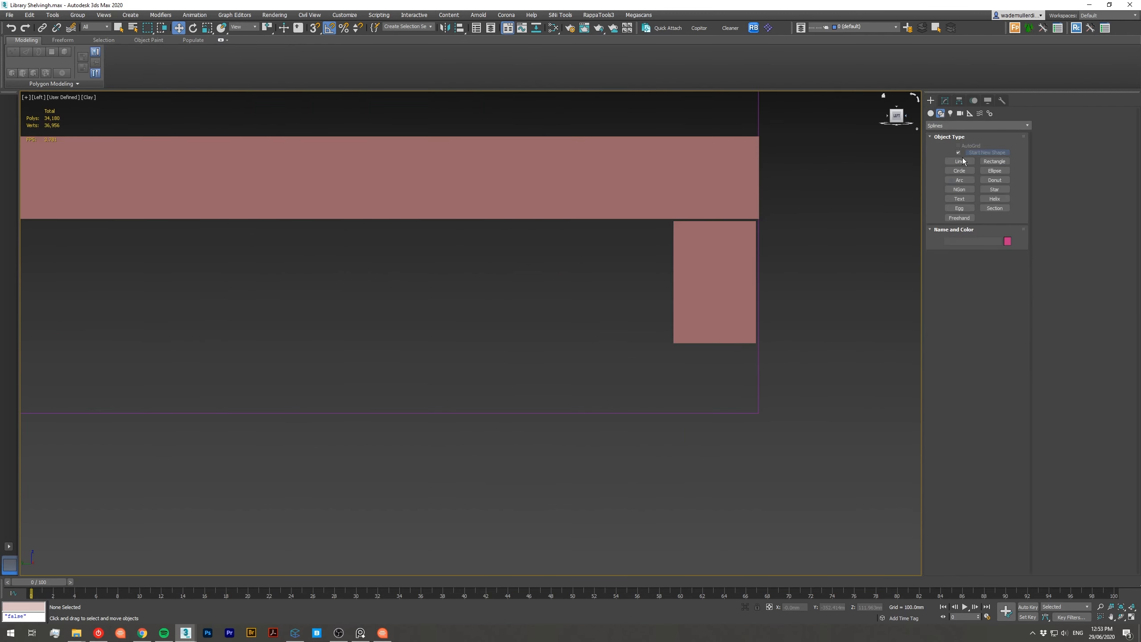
pyautogui.click(960, 161)
pyautogui.moveTo(784, 410); pyautogui.dragTo(694, 392, button='middle')
pyautogui.scroll(1, 694, 392)
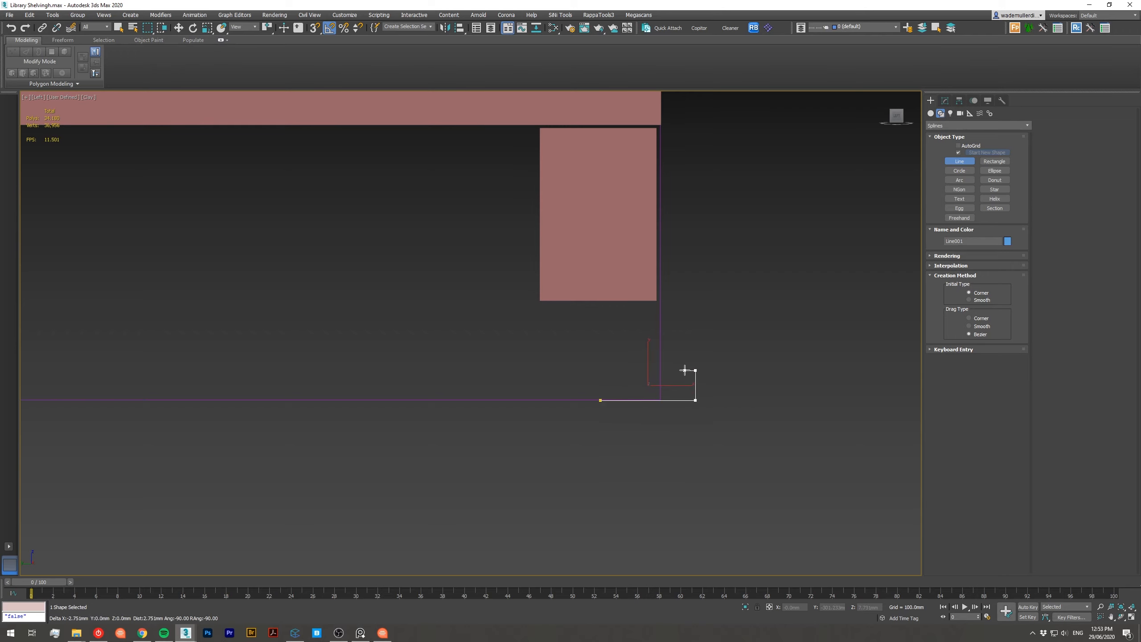
pyautogui.click(946, 101)
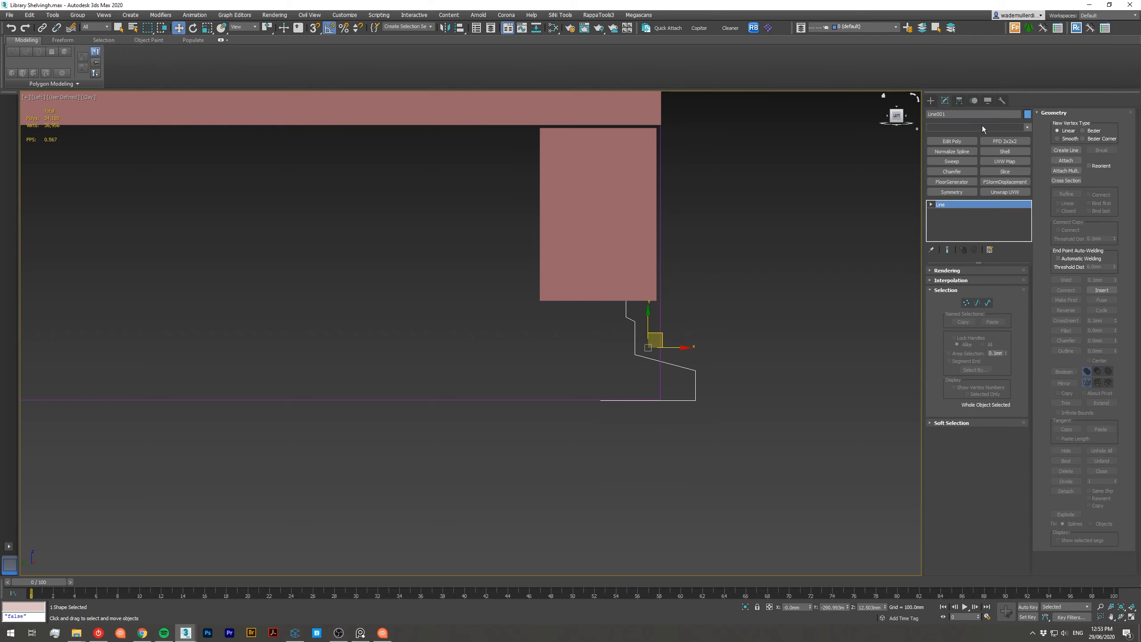
# Lathe the foot profile into a round levelling foot with 32 segments
pyautogui.click(982, 126)
pyautogui.press('l')
pyautogui.press('Return')
pyautogui.click(986, 298)
pyautogui.click(957, 383)
pyautogui.scroll(-3, 625, 361)
pyautogui.keyDown('alt'); pyautogui.moveTo(638, 355); pyautogui.dragTo(597, 391, button='middle'); pyautogui.keyUp('alt')
pyautogui.click(965, 299)
pyautogui.keyDown('alt'); pyautogui.moveTo(674, 351); pyautogui.dragTo(647, 360, button='middle'); pyautogui.keyUp('alt')
pyautogui.doubleClick(984, 308)
pyautogui.write('32')
# Move the round levelling foot into position beneath the short leg
pyautogui.click(952, 205)
pyautogui.scroll(-10, 773, 342)
pyautogui.moveTo(784, 334); pyautogui.dragTo(445, 439)
pyautogui.scroll(10, 434, 449)
pyautogui.moveTo(485, 391); pyautogui.dragTo(436, 408)
pyautogui.keyDown('alt'); pyautogui.moveTo(436, 408); pyautogui.dragTo(405, 333, button='middle'); pyautogui.keyUp('alt')
pyautogui.keyDown('alt'); pyautogui.moveTo(403, 426); pyautogui.dragTo(432, 494, button='middle'); pyautogui.keyUp('alt')
pyautogui.scroll(-7, 431, 441)
pyautogui.click(576, 503)
pyautogui.scroll(8, 449, 431)
# Add Chamfer modifiers to the levelling foot and the base bar, using 1.0 mm on the bar
pyautogui.click(532, 442)
pyautogui.click(952, 172)
pyautogui.click(769, 450)
pyautogui.click(551, 433)
pyautogui.click(731, 443)
pyautogui.scroll(-8, 731, 443)
pyautogui.keyDown('alt'); pyautogui.moveTo(731, 442); pyautogui.dragTo(693, 414, button='middle'); pyautogui.keyUp('alt')
pyautogui.click(694, 416)
pyautogui.click(952, 172)
pyautogui.scroll(3, 701, 454)
pyautogui.click(753, 422)
pyautogui.scroll(-4, 753, 422)
# Centre the levelling foot under the leg in the front view and check its fit in perspective
pyautogui.press('f')
pyautogui.moveTo(692, 433); pyautogui.dragTo(631, 377)
pyautogui.press('z')
pyautogui.scroll(-5, 631, 376)
pyautogui.moveTo(580, 434); pyautogui.dragTo(601, 432)
pyautogui.click(649, 401)
pyautogui.press('p')
pyautogui.keyDown('alt'); pyautogui.moveTo(689, 391); pyautogui.dragTo(740, 388, button='middle'); pyautogui.keyUp('alt')
pyautogui.click(731, 393)
pyautogui.scroll(8, 731, 392)
pyautogui.click(705, 388)
pyautogui.scroll(-7, 719, 389)
pyautogui.click(741, 388)
pyautogui.scroll(2, 740, 387)
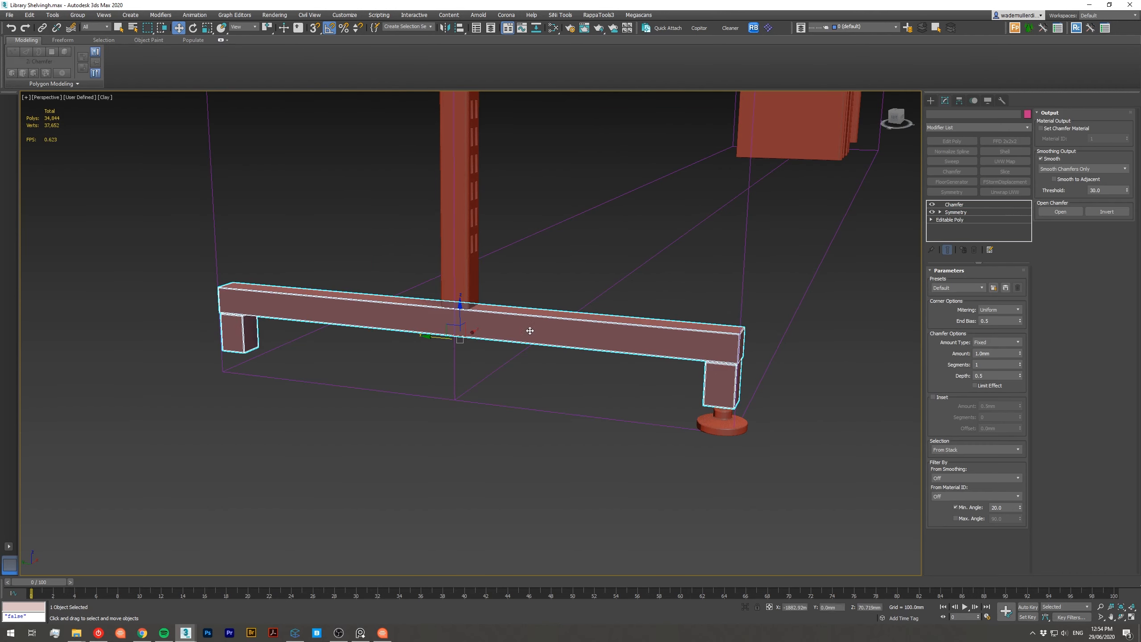
# Remove the foot's Chamfer, convert it to an editable poly, and attach it to the base bar beneath the Symmetry modifier
pyautogui.click(974, 250)
pyautogui.rightClick(896, 390)
pyautogui.moveTo(966, 500)
pyautogui.click(1017, 504)
pyautogui.click(717, 348)
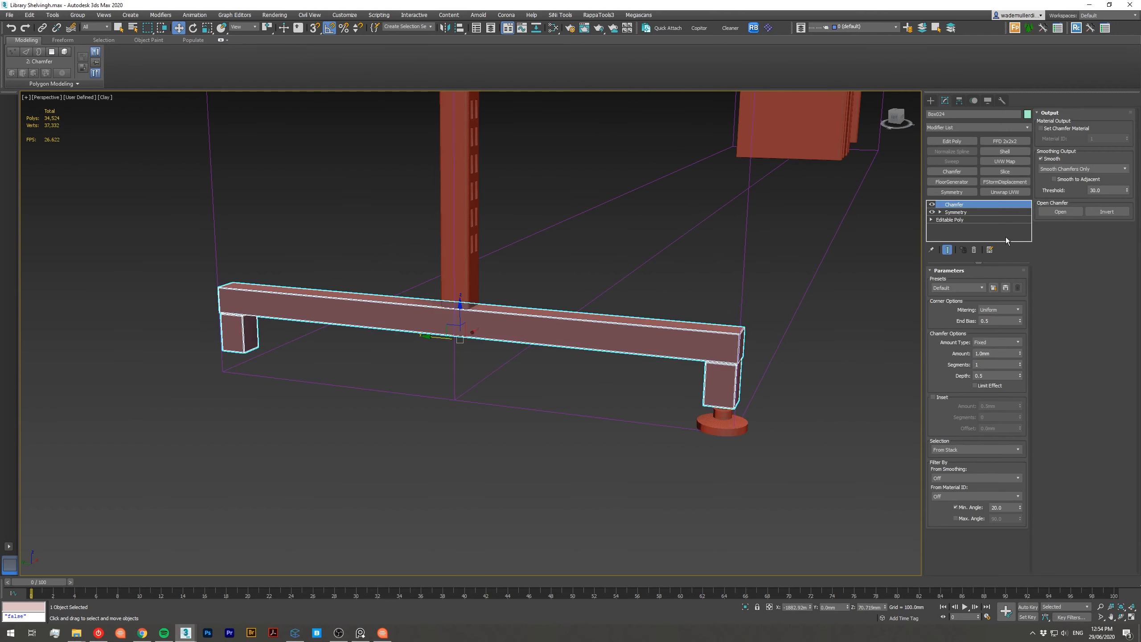
pyautogui.click(951, 219)
pyautogui.click(954, 205)
# Examine the base with its feet, the post and the books together in the perspective view
pyautogui.scroll(-8, 594, 481)
pyautogui.keyDown('alt'); pyautogui.moveTo(594, 481); pyautogui.dragTo(490, 460, button='middle'); pyautogui.keyUp('alt')
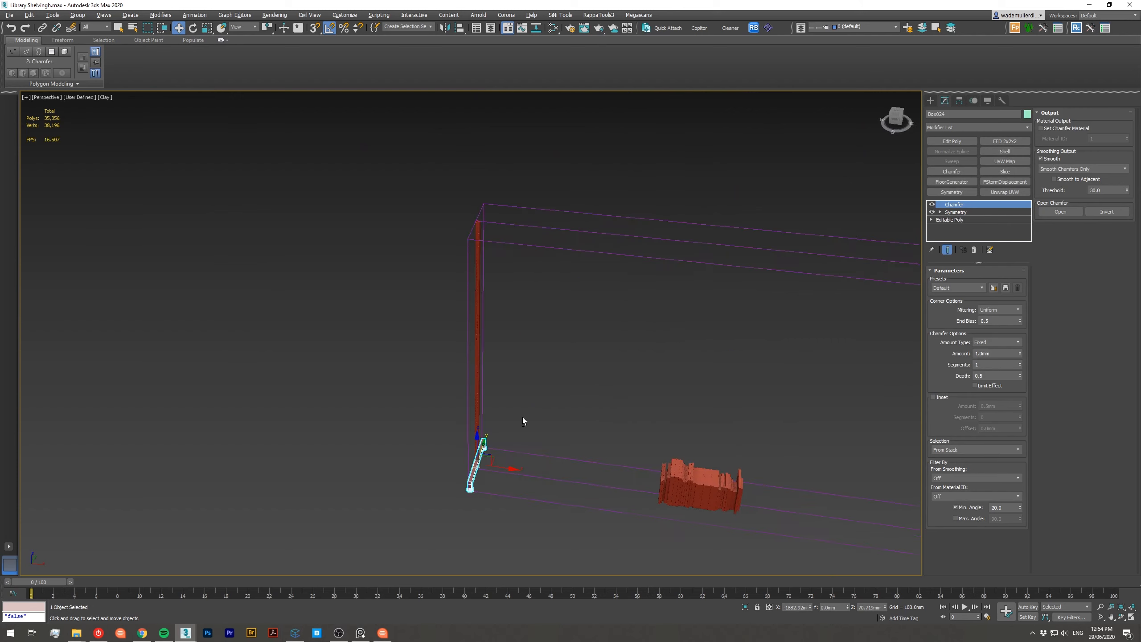
pyautogui.keyDown('alt'); pyautogui.moveTo(821, 370); pyautogui.dragTo(532, 332, button='middle'); pyautogui.keyUp('alt')
pyautogui.moveTo(594, 449); pyautogui.dragTo(590, 384, button='middle')
pyautogui.scroll(-3, 590, 384)
pyautogui.click(591, 383)
pyautogui.scroll(5, 516, 340)
pyautogui.scroll(-3, 562, 326)
pyautogui.keyDown('alt'); pyautogui.moveTo(638, 274); pyautogui.dragTo(737, 310, button='middle'); pyautogui.keyUp('alt')
pyautogui.scroll(5, 528, 343)
pyautogui.keyDown('alt'); pyautogui.moveTo(528, 343); pyautogui.dragTo(503, 360, button='middle'); pyautogui.keyUp('alt')
# Draw an open bottom-shelf profile line in the left view, running above the base bar from the post to the bar's end with folded edges
pyautogui.click(931, 101)
pyautogui.click(960, 160)
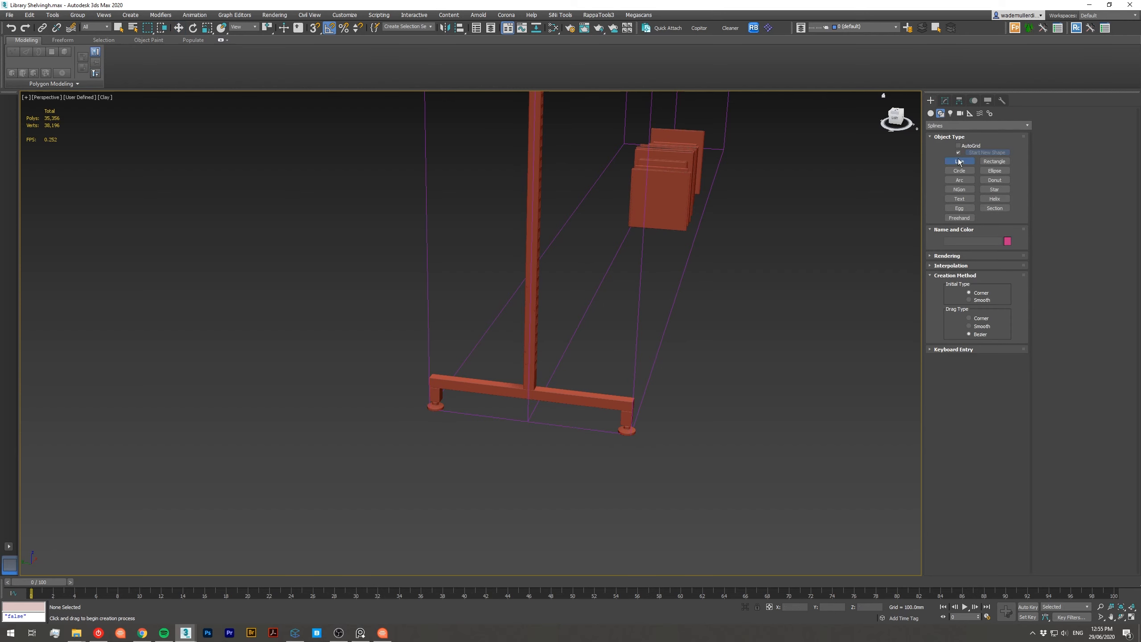
pyautogui.press('l')
pyautogui.scroll(6, 571, 390)
pyautogui.click(719, 421)
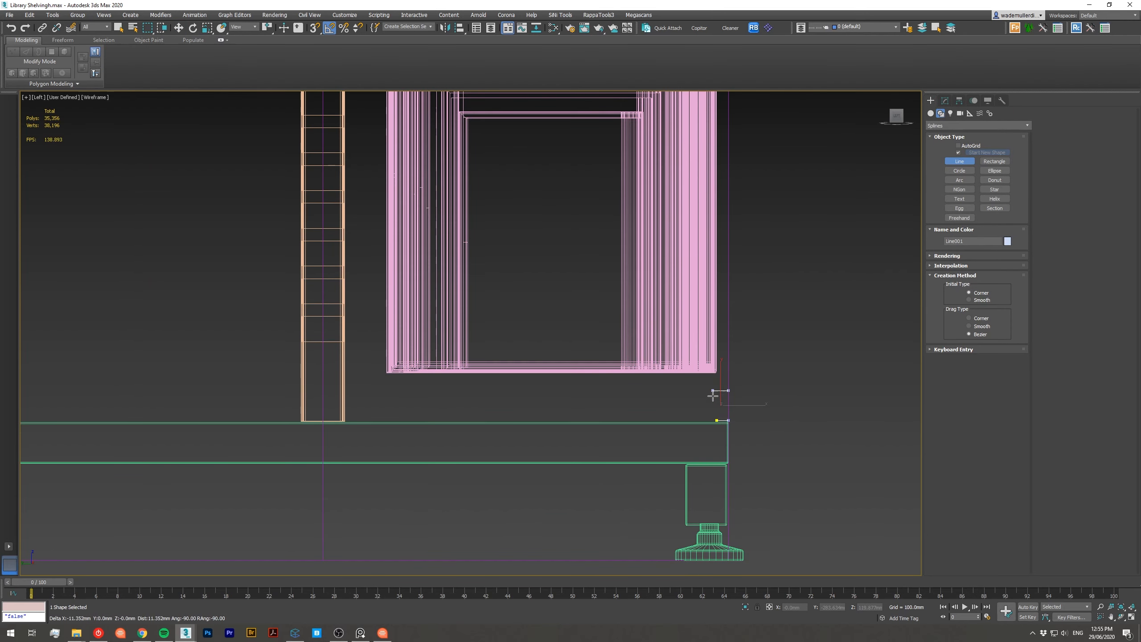
pyautogui.click(945, 101)
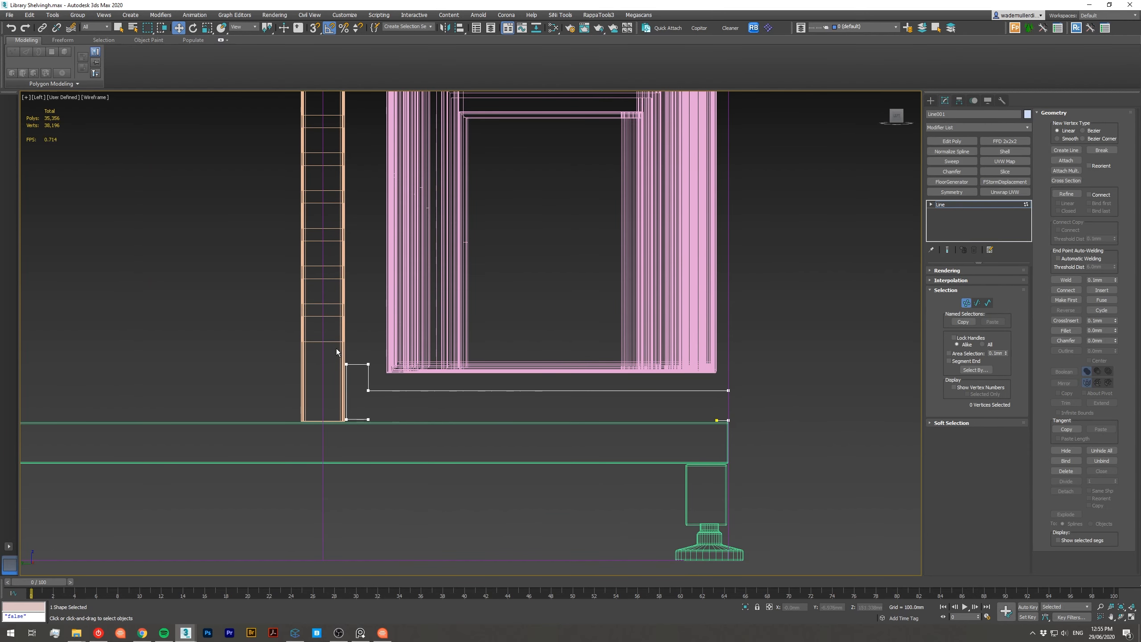
# Extrude the bottom-shelf profile by 800 mm
pyautogui.moveTo(368, 315); pyautogui.dragTo(343, 263, button='middle')
pyautogui.scroll(-5, 801, 325)
pyautogui.keyDown('alt'); pyautogui.moveTo(801, 325); pyautogui.dragTo(708, 367, button='middle'); pyautogui.keyUp('alt')
pyautogui.click(978, 128)
pyautogui.click(956, 174)
pyautogui.doubleClick(986, 283)
pyautogui.write('800')
# Give the extruded shelf sheet-metal thickness with a Shell modifier of 1 mm outer amount and straightened corners
pyautogui.keyDown('alt'); pyautogui.moveTo(665, 324); pyautogui.dragTo(583, 309, button='middle'); pyautogui.keyUp('alt')
pyautogui.scroll(-6, 583, 309)
pyautogui.moveTo(563, 304); pyautogui.dragTo(434, 292)
pyautogui.keyDown('alt'); pyautogui.moveTo(435, 293); pyautogui.dragTo(382, 288, button='middle'); pyautogui.keyUp('alt')
pyautogui.press('F3')
pyautogui.scroll(8, 382, 287)
pyautogui.scroll(3, 140, 366)
pyautogui.click(1002, 152)
pyautogui.click(949, 513)
pyautogui.scroll(4, 825, 521)
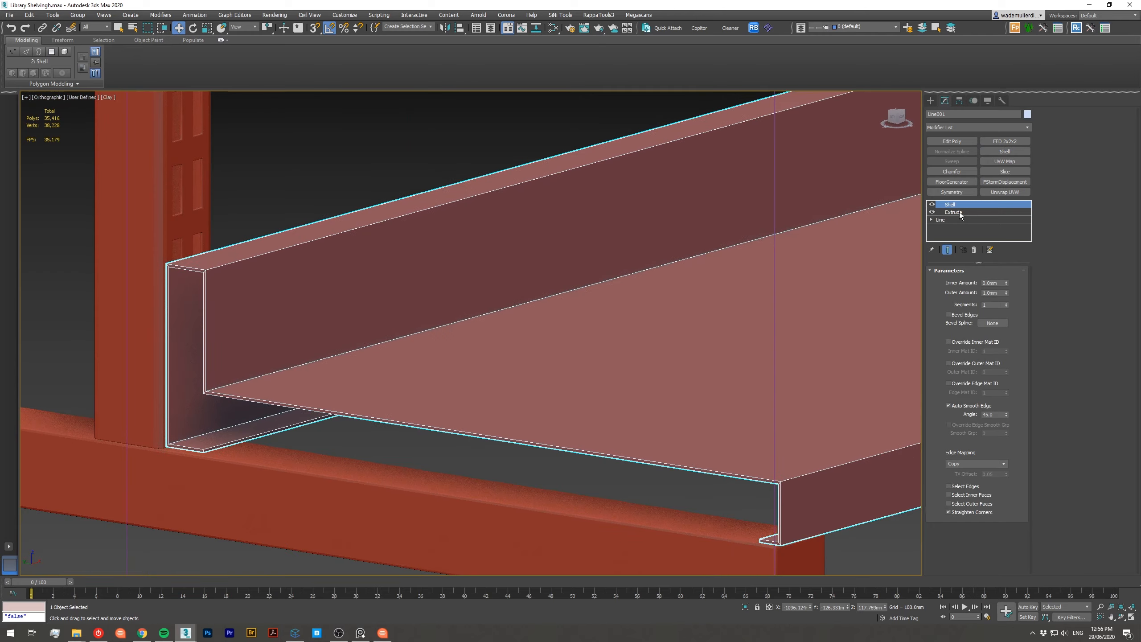
# Insert a Chamfer modifier between the shelf's Extrude and Shell, smoothing only the chamfers, to round the folds
pyautogui.click(952, 172)
pyautogui.click(1076, 186)
pyautogui.click(951, 205)
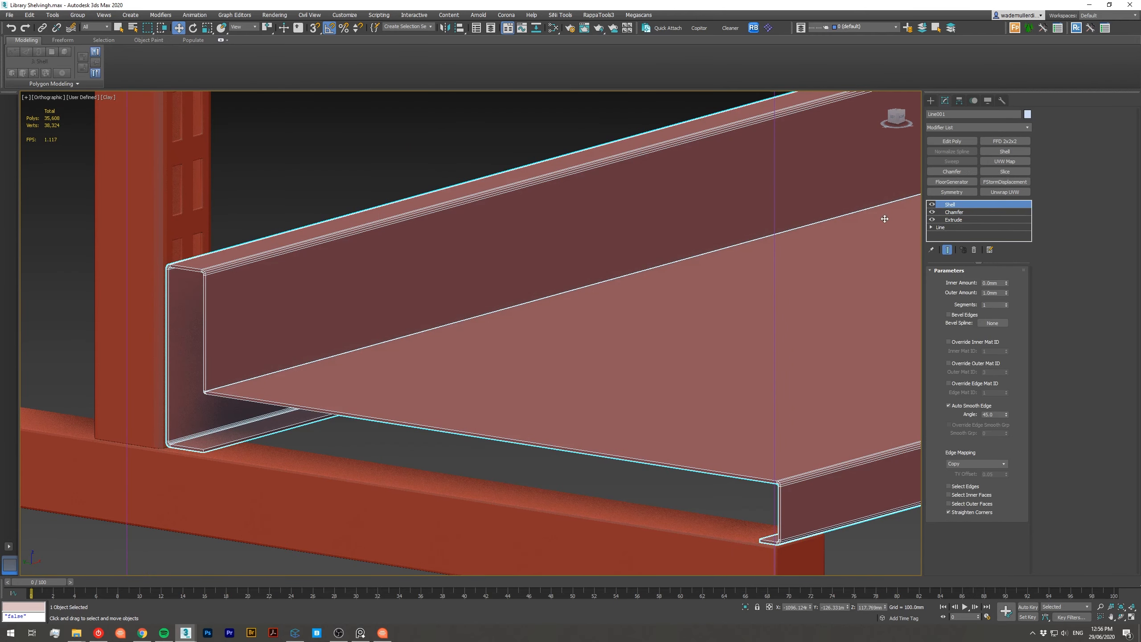
# Add a second Chamfer of 0.2 mm above the shelf's Shell modifier, smoothing only the chamfers
pyautogui.click(952, 172)
pyautogui.moveTo(1001, 354); pyautogui.dragTo(905, 349)
pyautogui.write('0.2')
pyautogui.press('Return')
pyautogui.click(1074, 185)
pyautogui.click(629, 483)
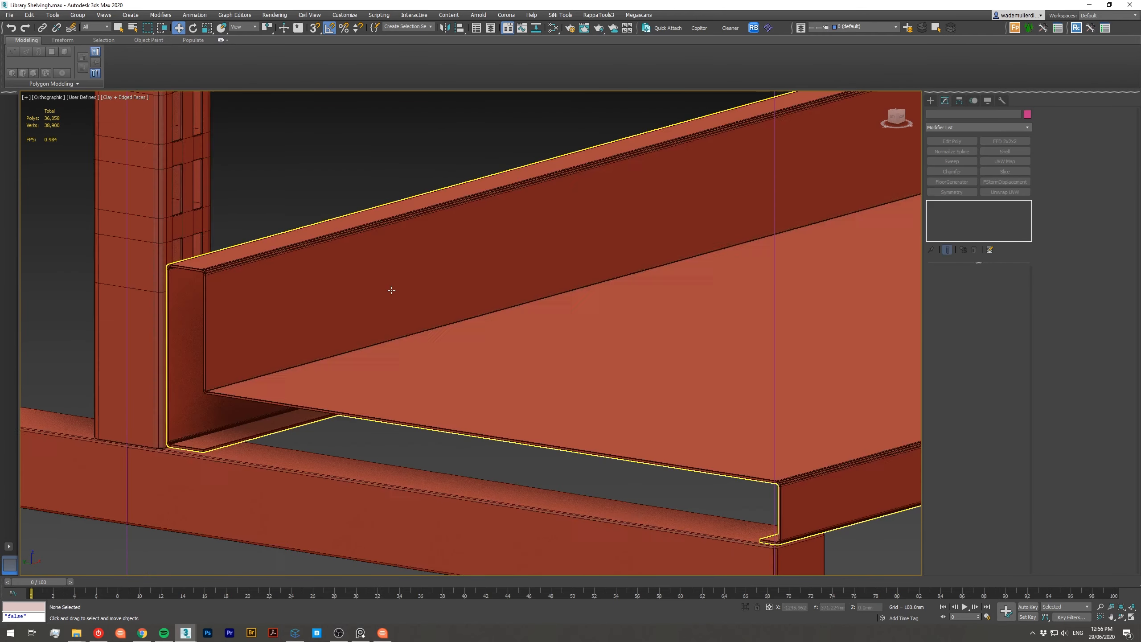
# Move the group of books over the bottom shelf and lower it onto the shelf surface in the left view
pyautogui.scroll(-10, 618, 420)
pyautogui.press('p')
pyautogui.keyDown('alt'); pyautogui.moveTo(617, 419); pyautogui.dragTo(592, 351, button='middle'); pyautogui.keyUp('alt')
pyautogui.click(701, 354)
pyautogui.moveTo(726, 366); pyautogui.dragTo(515, 410)
pyautogui.press('l')
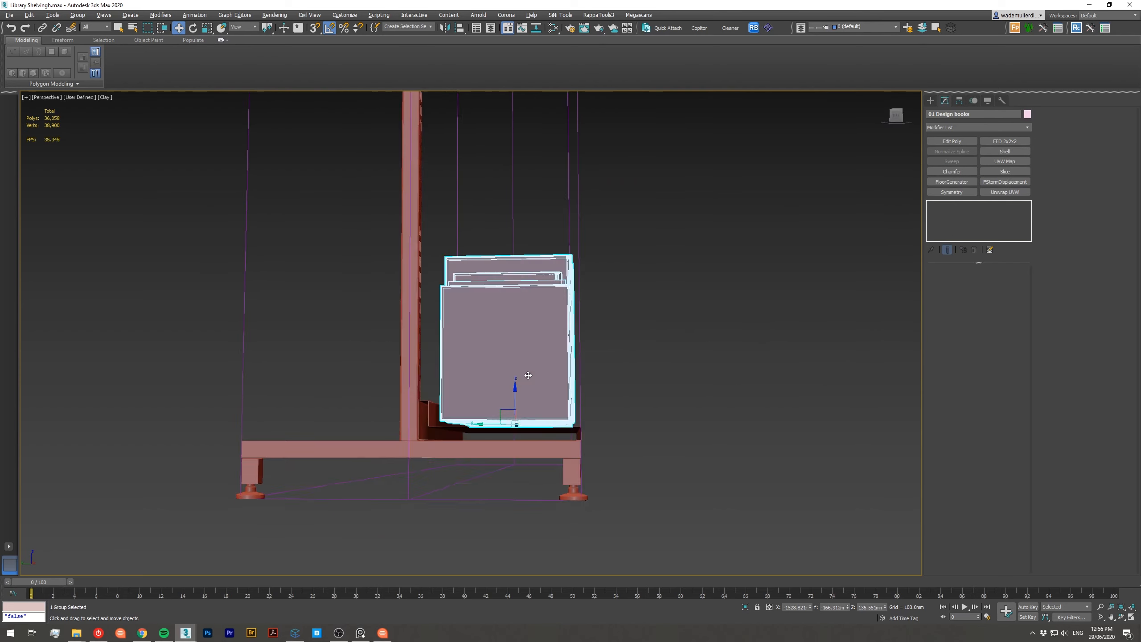
pyautogui.press('f')
pyautogui.press('z')
pyautogui.press('l')
pyautogui.scroll(1, 520, 377)
pyautogui.moveTo(517, 418); pyautogui.dragTo(512, 362, button='middle')
pyautogui.moveTo(511, 370); pyautogui.dragTo(512, 387)
pyautogui.moveTo(512, 388); pyautogui.dragTo(509, 369, button='middle')
pyautogui.scroll(-5, 527, 388)
# Raise the two top vertices of the shelf profile's back lip to make the lip taller behind the books
pyautogui.click(528, 391)
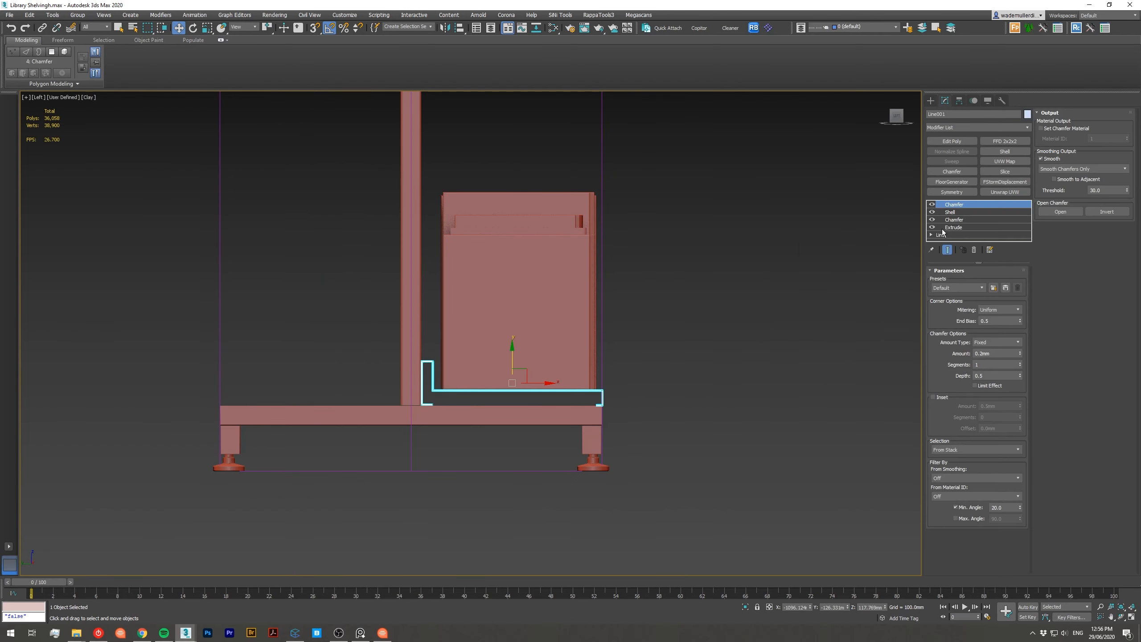
pyautogui.click(941, 235)
pyautogui.press('1')
pyautogui.moveTo(452, 344); pyautogui.dragTo(387, 371)
pyautogui.moveTo(433, 354); pyautogui.dragTo(480, 314, button='middle')
pyautogui.scroll(2, 479, 314)
pyautogui.scroll(-2, 490, 337)
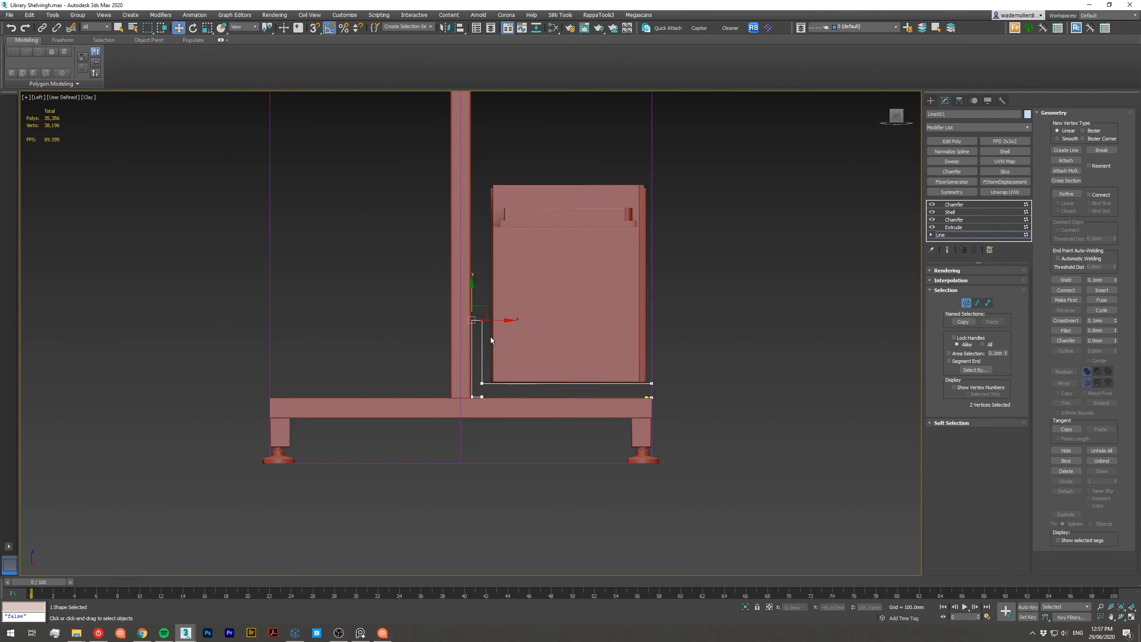
pyautogui.scroll(4, 467, 373)
pyautogui.click(941, 234)
pyautogui.click(809, 335)
# Move the vertex where the back lip meets the shelf surface toward the books so the lip slopes
pyautogui.scroll(-3, 584, 364)
pyautogui.scroll(5, 553, 369)
pyautogui.click(555, 402)
pyautogui.click(941, 235)
pyautogui.press('1')
pyautogui.moveTo(485, 401); pyautogui.dragTo(499, 402)
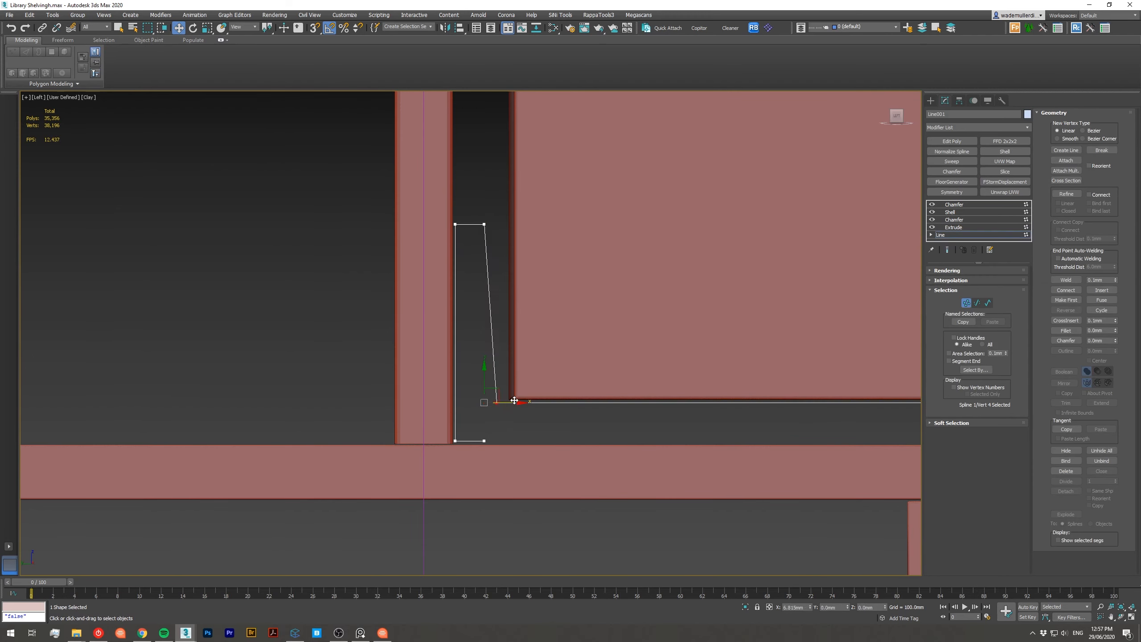
pyautogui.press('1')
pyautogui.scroll(-5, 719, 337)
pyautogui.click(737, 333)
# Set the shelf's extrusion to 1000 mm and slide the shelf so its end lines up with the post and base
pyautogui.moveTo(579, 343); pyautogui.dragTo(599, 343, button='middle')
pyautogui.press('F4')
pyautogui.scroll(-8, 624, 355)
pyautogui.keyDown('alt'); pyautogui.moveTo(701, 364); pyautogui.dragTo(601, 365, button='middle'); pyautogui.keyUp('alt')
pyautogui.click(355, 384)
pyautogui.click(954, 227)
pyautogui.doubleClick(981, 284)
pyautogui.write('000')
pyautogui.press('Return')
pyautogui.scroll(1, 293, 384)
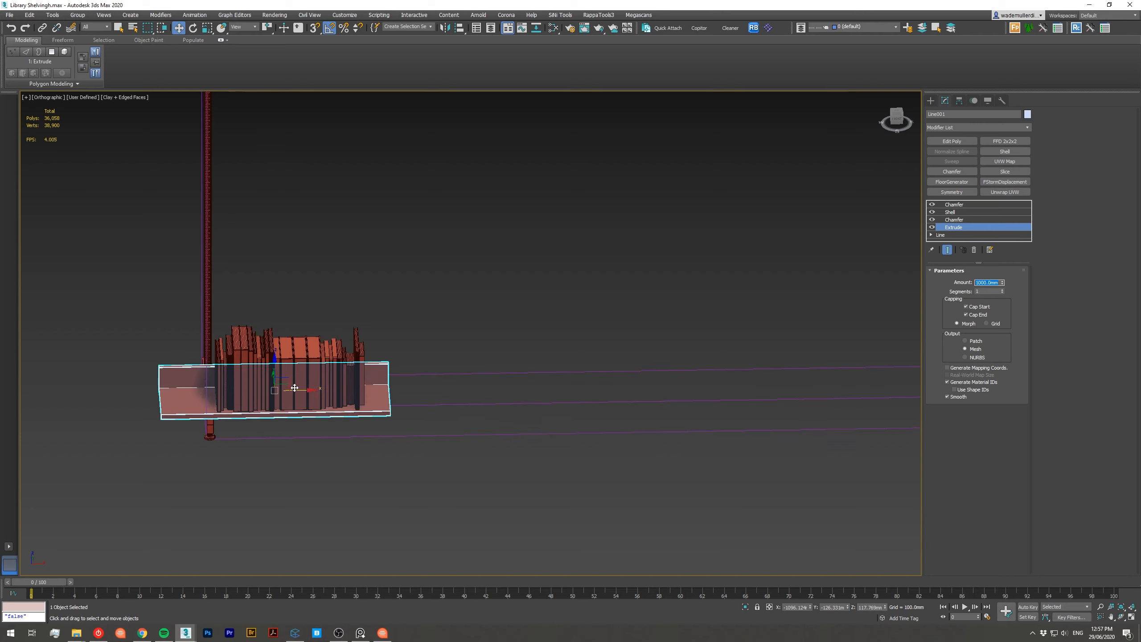
pyautogui.keyDown('alt'); pyautogui.moveTo(346, 395); pyautogui.dragTo(301, 378, button='middle'); pyautogui.keyUp('alt')
pyautogui.scroll(8, 300, 377)
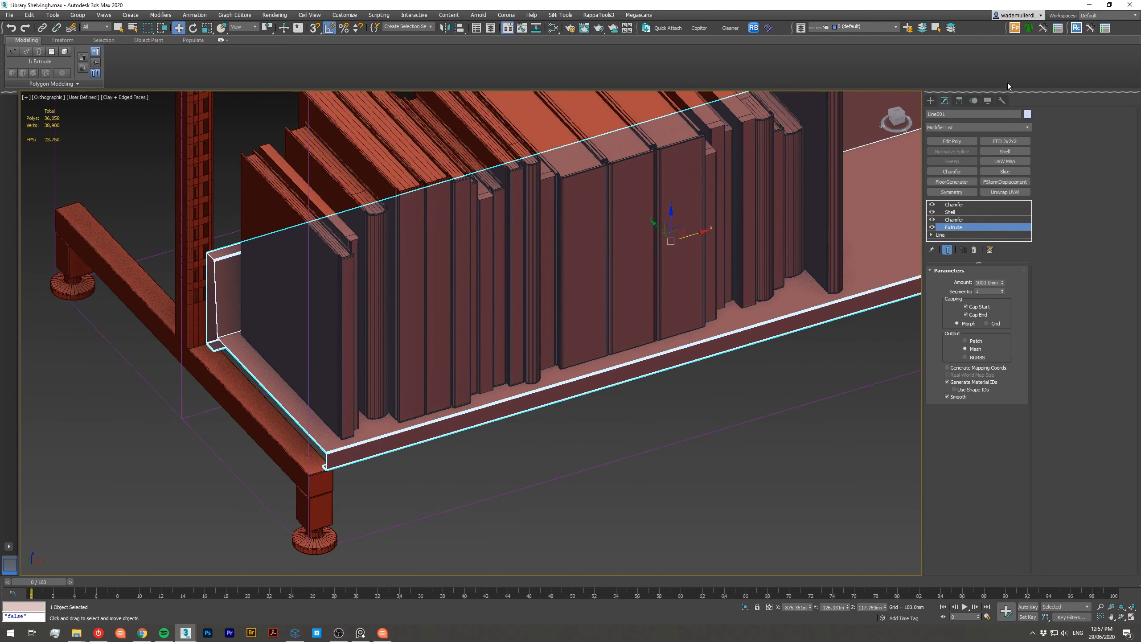
pyautogui.click(931, 100)
pyautogui.click(956, 158)
pyautogui.press('l')
pyautogui.scroll(4, 701, 363)
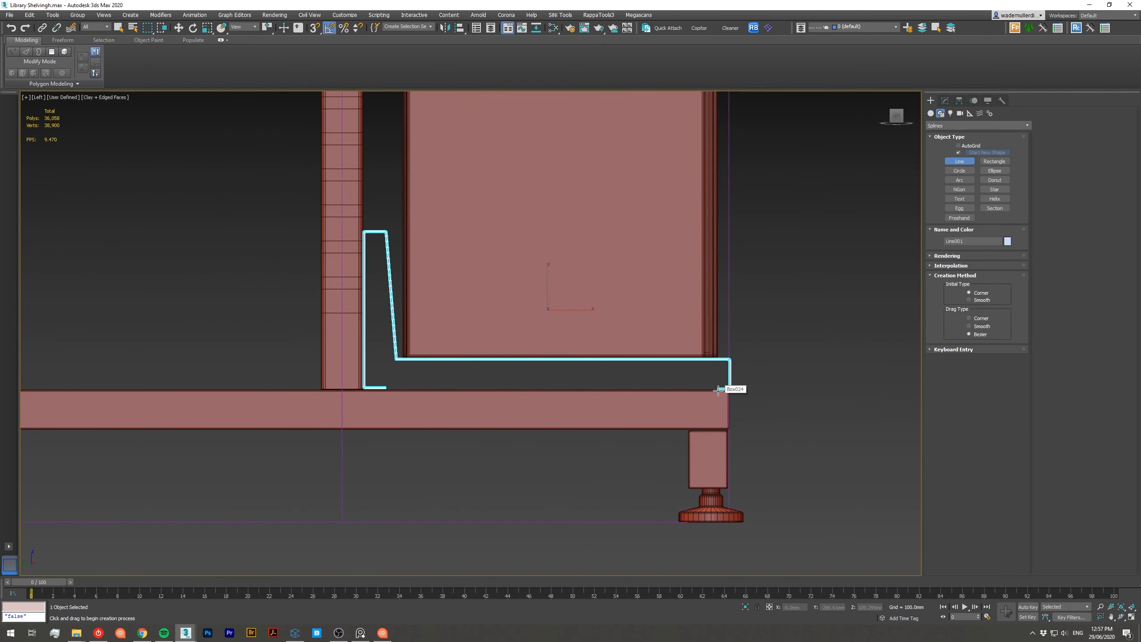
pyautogui.press('F3')
pyautogui.scroll(-2, 708, 268)
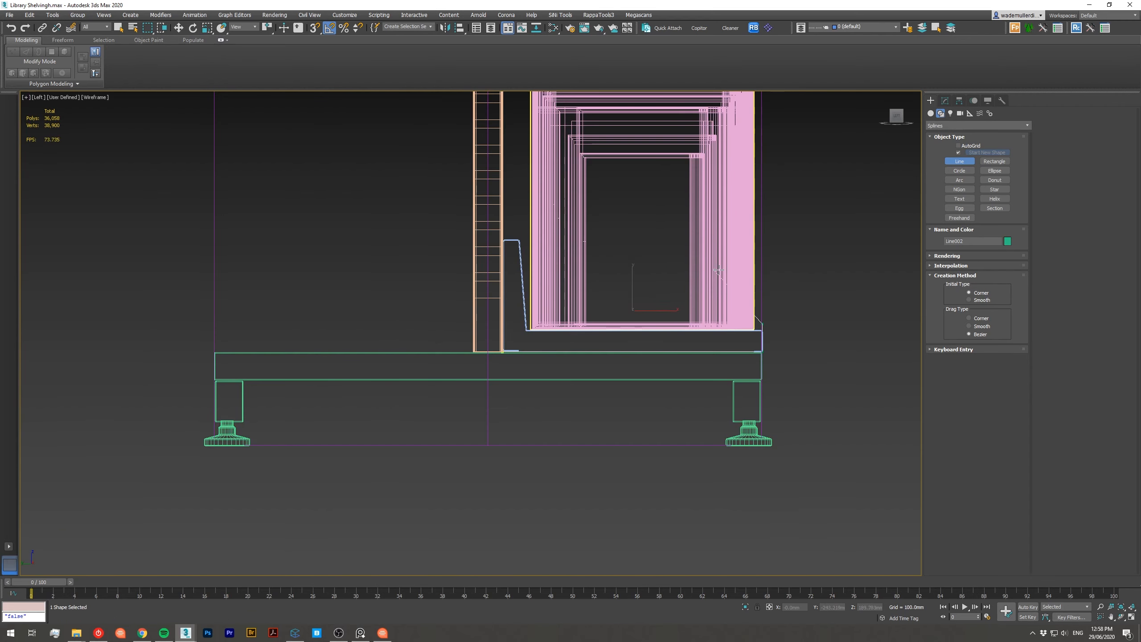
pyautogui.rightClick(701, 311)
pyautogui.press('Delete')
# Draw a closed side-panel profile line in the left view, from the post's foot along the base bar with a sloping upper edge
pyautogui.press('F3')
pyautogui.click(960, 161)
pyautogui.press('F3')
pyautogui.click(504, 352)
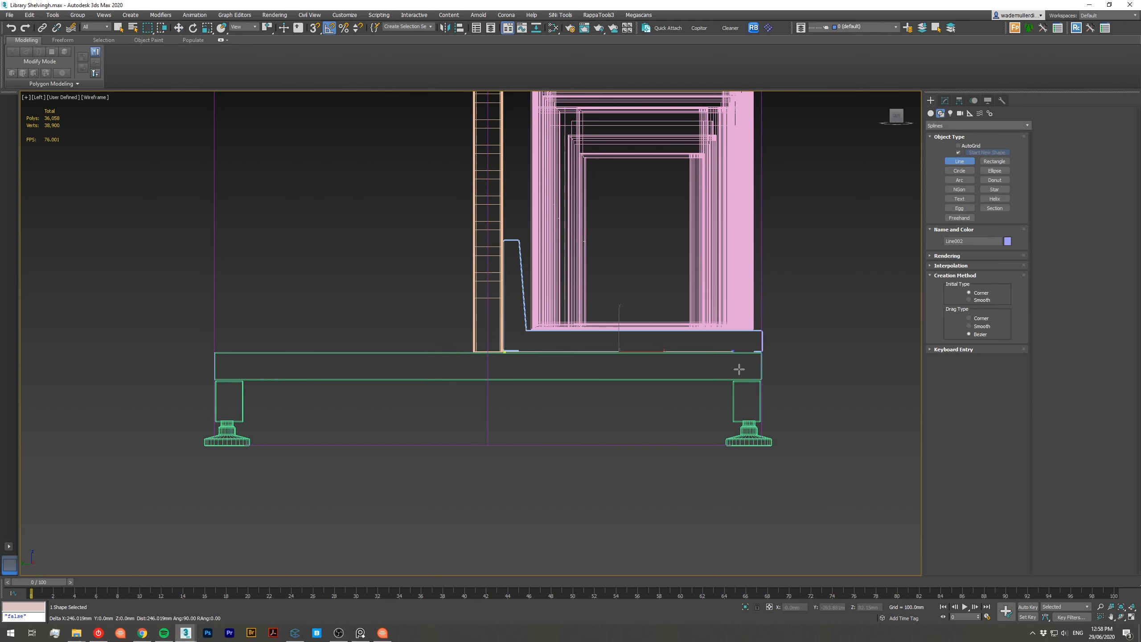
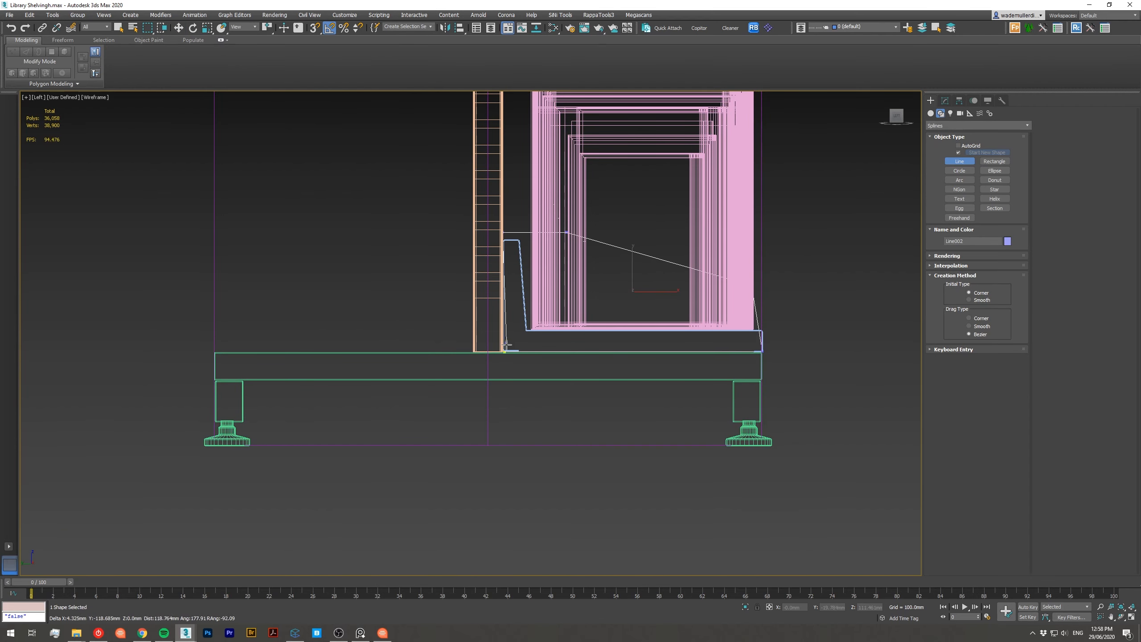
pyautogui.press('F3')
pyautogui.click(945, 101)
pyautogui.moveTo(10, 331); pyautogui.dragTo(5, 331)
pyautogui.click(978, 303)
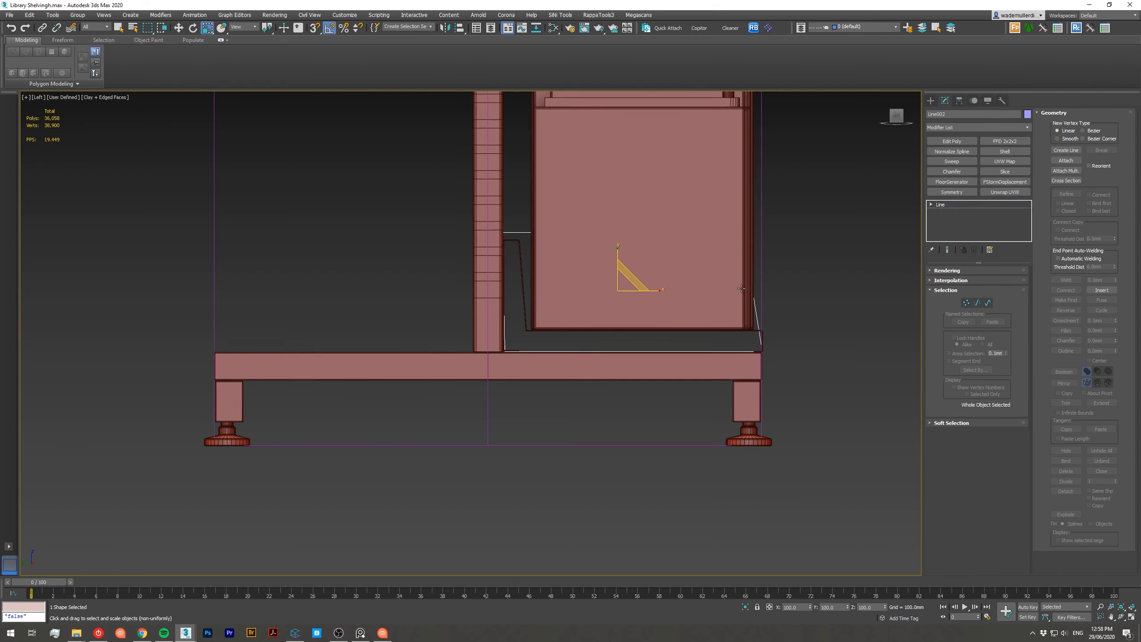
# Move the side-panel profile sideways to the open end of the bottom shelf
pyautogui.press('w')
pyautogui.keyDown('alt'); pyautogui.moveTo(675, 333); pyautogui.dragTo(507, 322, button='middle'); pyautogui.keyUp('alt')
pyautogui.moveTo(764, 323); pyautogui.dragTo(59, 317)
pyautogui.moveTo(58, 317); pyautogui.dragTo(571, 310, button='middle')
pyautogui.moveTo(574, 308); pyautogui.dragTo(374, 313)
pyautogui.keyDown('alt'); pyautogui.moveTo(359, 315); pyautogui.dragTo(584, 333, button='middle'); pyautogui.keyUp('alt')
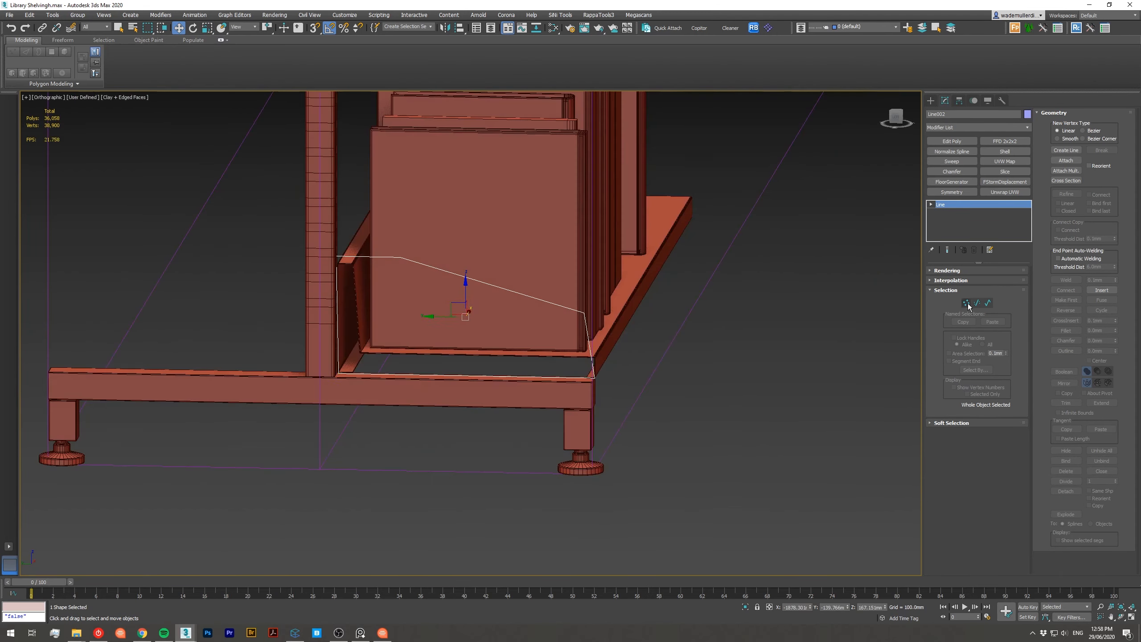
# Fillet the side-panel profile's two upper corners along the sloping edge and the lower front corner
pyautogui.press('1')
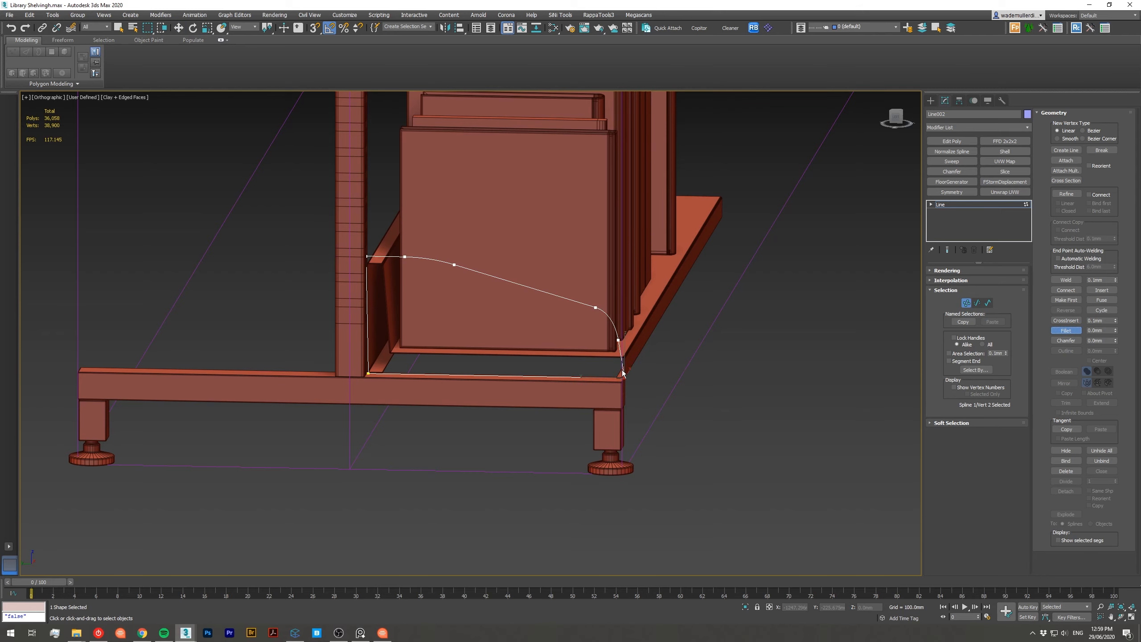
pyautogui.moveTo(622, 370); pyautogui.dragTo(618, 375)
pyautogui.scroll(5, 619, 374)
pyautogui.press('l')
pyautogui.moveTo(845, 503); pyautogui.dragTo(800, 445, button='middle')
pyautogui.scroll(2, 799, 446)
pyautogui.press('w')
pyautogui.scroll(5, 802, 452)
pyautogui.click(785, 357)
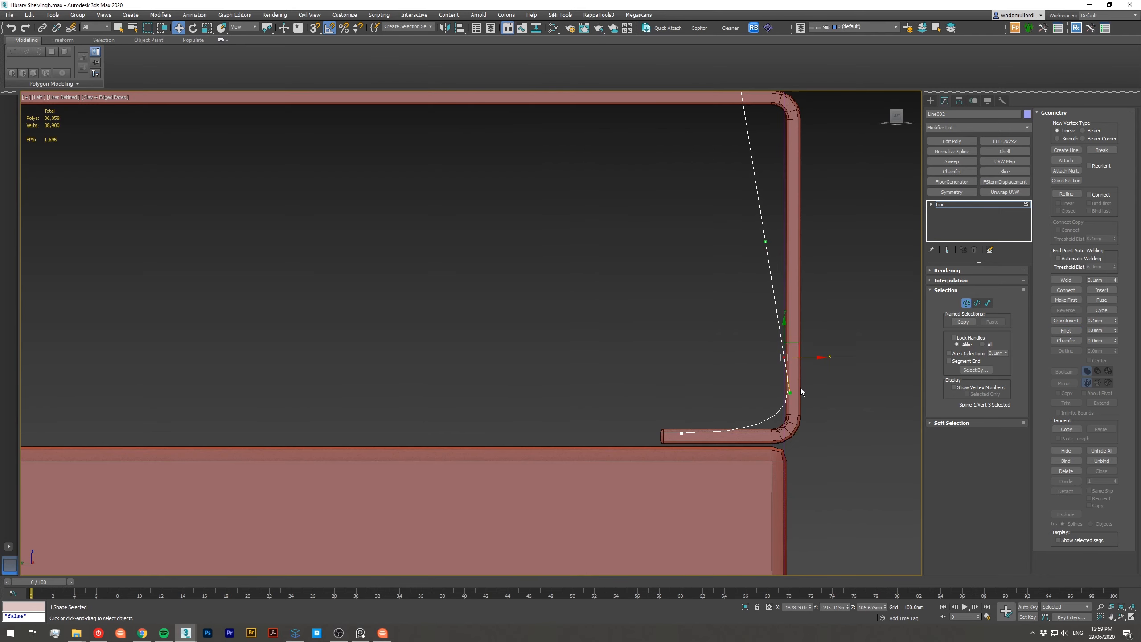
# Fillet the side-panel profile's corners next to the post
pyautogui.scroll(-6, 762, 440)
pyautogui.moveTo(673, 467); pyautogui.dragTo(876, 515, button='middle')
pyautogui.press('F3')
pyautogui.click(214, 487)
pyautogui.press('F3')
pyautogui.click(1066, 331)
pyautogui.press('F3')
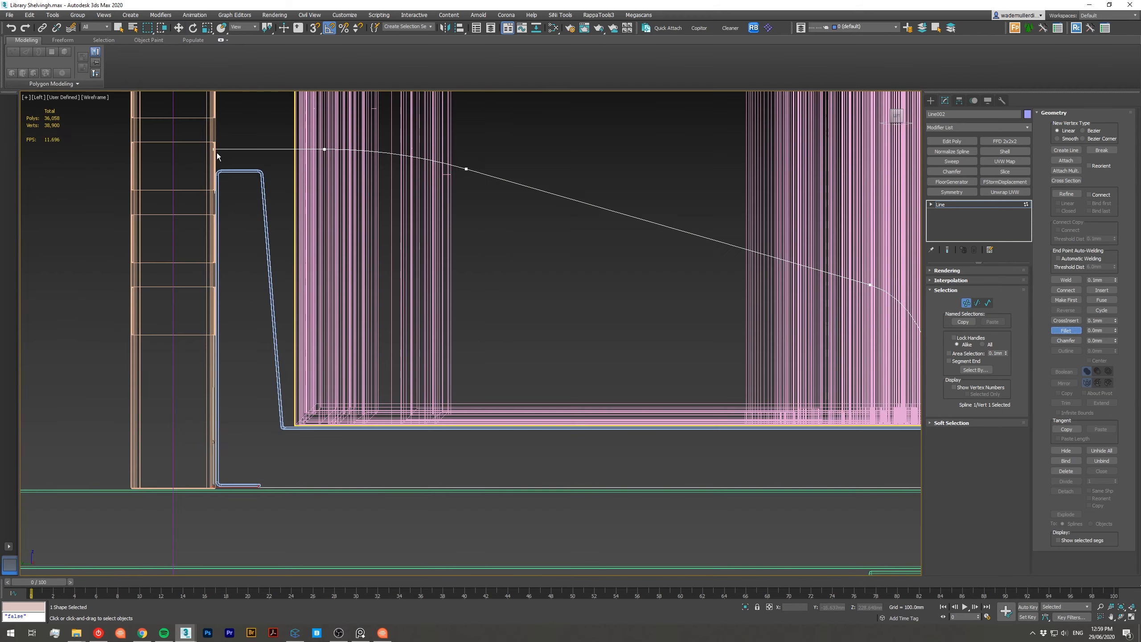
pyautogui.moveTo(268, 134); pyautogui.dragTo(269, 131)
pyautogui.press('w')
# Give the side panel thickness with a Shell modifier
pyautogui.press('F3')
pyautogui.scroll(-4, 540, 292)
pyautogui.keyDown('alt'); pyautogui.moveTo(584, 292); pyautogui.dragTo(508, 342, button='middle'); pyautogui.keyUp('alt')
pyautogui.click(1005, 152)
pyautogui.keyDown('alt'); pyautogui.moveTo(539, 216); pyautogui.dragTo(516, 243, button='middle'); pyautogui.keyUp('alt')
pyautogui.scroll(5, 517, 243)
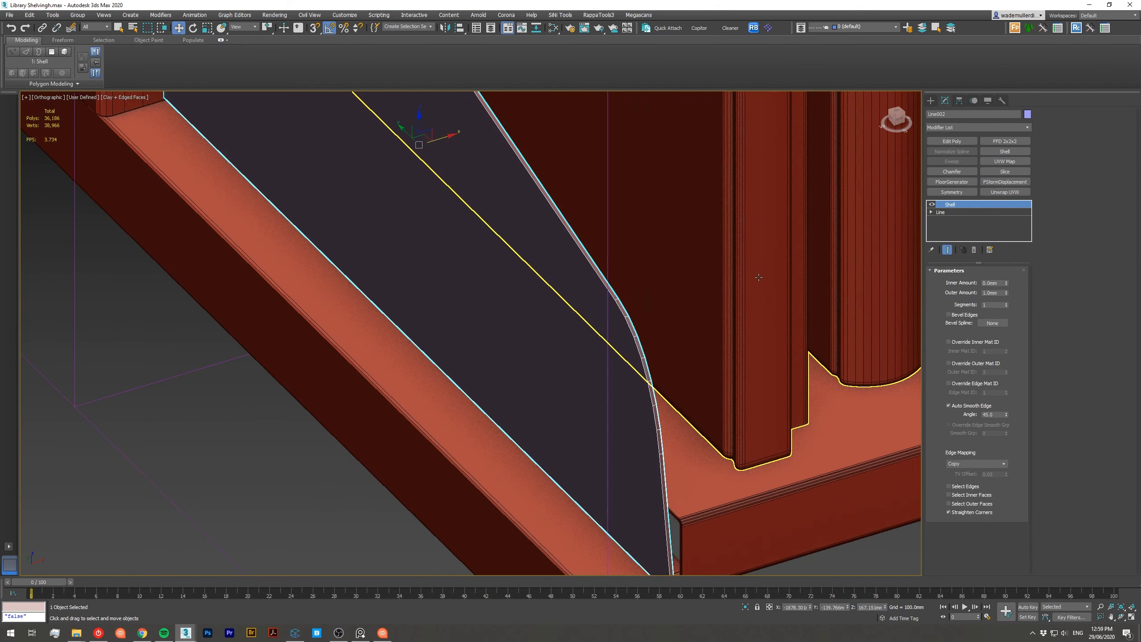
pyautogui.click(940, 212)
pyautogui.click(950, 204)
# Add a Chamfer modifier to the side panel, smoothing only the chamfers
pyautogui.click(952, 171)
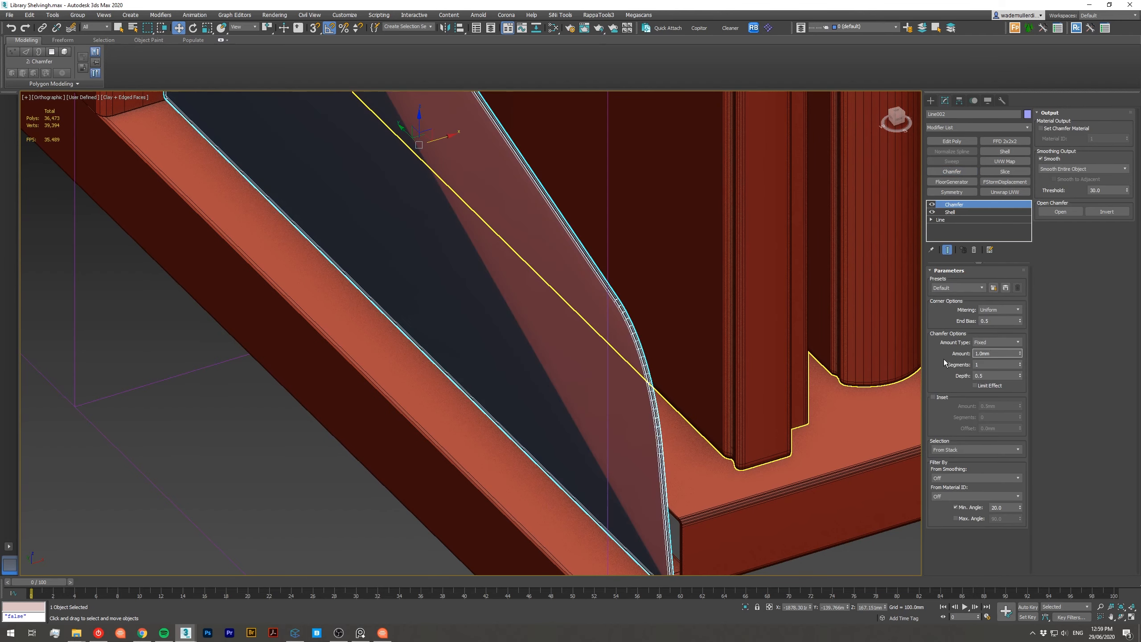
pyautogui.click(1072, 168)
pyautogui.click(1069, 186)
pyautogui.keyDown('alt'); pyautogui.moveTo(666, 323); pyautogui.dragTo(634, 293, button='middle'); pyautogui.keyUp('alt')
pyautogui.scroll(-4, 634, 292)
pyautogui.click(607, 432)
pyautogui.keyDown('alt'); pyautogui.moveTo(629, 386); pyautogui.dragTo(618, 440, button='middle'); pyautogui.keyUp('alt')
pyautogui.scroll(-3, 618, 440)
pyautogui.scroll(-2, 663, 406)
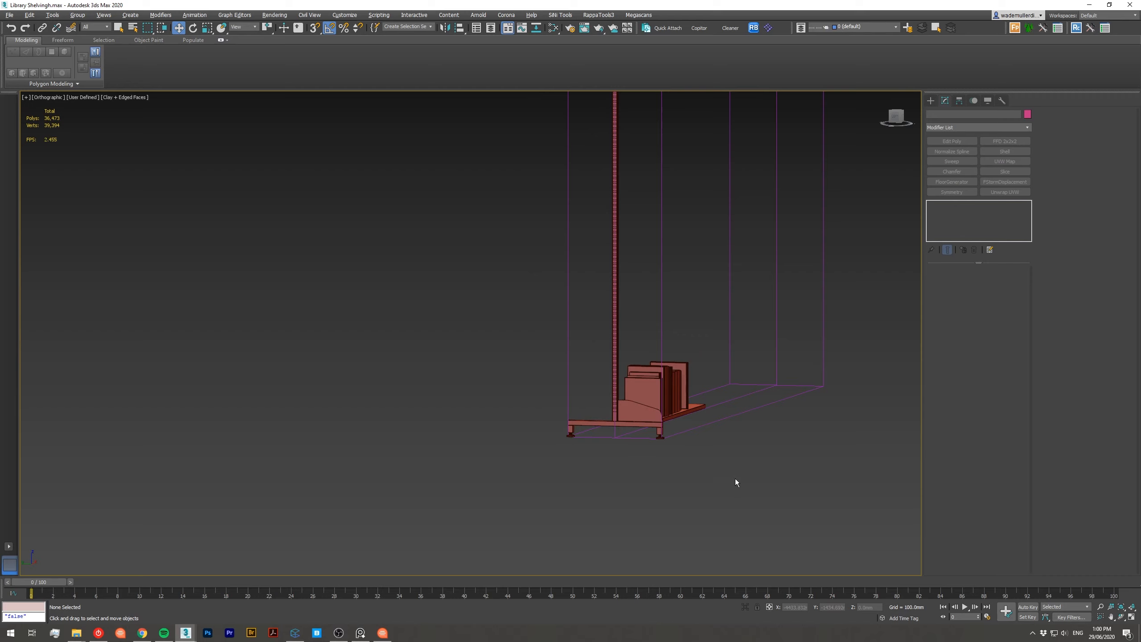
# Clone the footed base bar as a copy rotated to run lengthwise along the shelf
pyautogui.scroll(4, 672, 404)
pyautogui.keyDown('alt'); pyautogui.moveTo(672, 403); pyautogui.dragTo(755, 333, button='middle'); pyautogui.keyUp('alt')
pyautogui.moveTo(755, 333); pyautogui.dragTo(607, 299, button='middle')
pyautogui.click(607, 298)
pyautogui.press('e')
pyautogui.keyDown('shift'); pyautogui.moveTo(638, 308); pyautogui.dragTo(637, 312); pyautogui.keyUp('shift')
pyautogui.press('Return')
# Remove the copied base's modifiers and delete its leg and foot elements, leaving only the plain bar
pyautogui.moveTo(637, 314)
pyautogui.keyDown('alt'); pyautogui.mouseDown(button='middle')
pyautogui.moveTo(579, 324)
pyautogui.moveTo(589, 255)
pyautogui.moveTo(585, 289)
pyautogui.moveTo(612, 354)
pyautogui.mouseUp(button='middle'); pyautogui.keyUp('alt')
pyautogui.scroll(-3, 588, 255)
pyautogui.click(974, 251)
pyautogui.click(974, 250)
pyautogui.scroll(5, 531, 287)
pyautogui.press('5')
pyautogui.press('Delete')
pyautogui.click(997, 281)
# Scale the plain bar, slide it to the upright and raise it above the bottom shelf's back lip
pyautogui.press('r')
pyautogui.moveTo(704, 254); pyautogui.dragTo(707, 270)
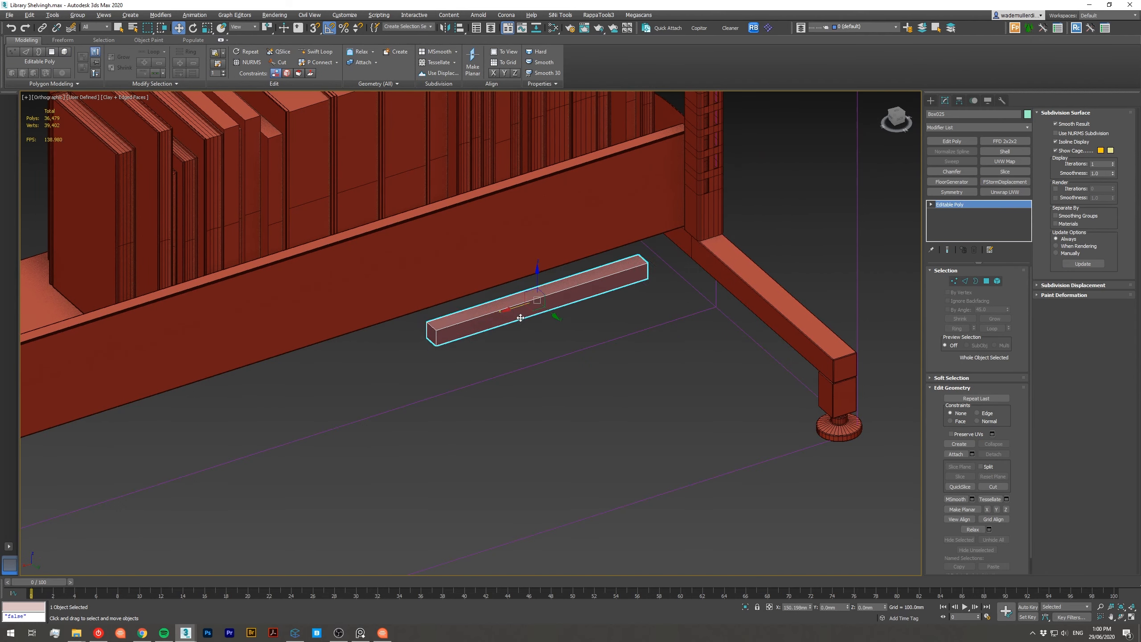
pyautogui.moveTo(484, 323); pyautogui.dragTo(552, 302)
pyautogui.keyDown('alt'); pyautogui.moveTo(551, 310); pyautogui.dragTo(557, 317, button='middle'); pyautogui.keyUp('alt')
pyautogui.moveTo(557, 322); pyautogui.dragTo(556, 146)
# Clone the crossbar along its length toward the upright and scale the copy thicker and taller
pyautogui.moveTo(629, 157); pyautogui.dragTo(579, 297, button='middle')
pyautogui.scroll(2, 629, 287)
pyautogui.keyDown('shift'); pyautogui.moveTo(441, 341); pyautogui.dragTo(481, 327); pyautogui.keyUp('shift')
pyautogui.click(570, 355)
pyautogui.press('r')
pyautogui.moveTo(571, 299); pyautogui.dragTo(580, 282)
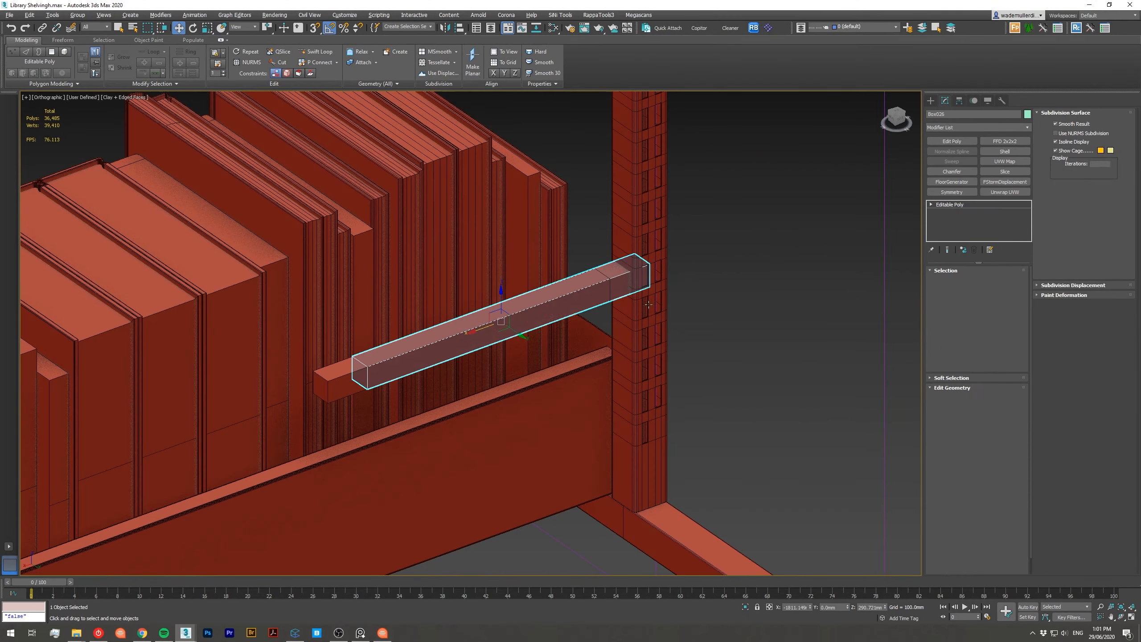
pyautogui.keyDown('alt'); pyautogui.moveTo(593, 297); pyautogui.dragTo(589, 273, button='middle'); pyautogui.keyUp('alt')
pyautogui.moveTo(563, 273); pyautogui.dragTo(564, 220)
# Shorten the copied block by moving its far-end vertices toward the upright, forming a short bracket around the crossbar's end
pyautogui.click(955, 281)
pyautogui.press('w')
pyautogui.moveTo(321, 270); pyautogui.dragTo(398, 389)
pyautogui.moveTo(341, 334); pyautogui.dragTo(550, 300)
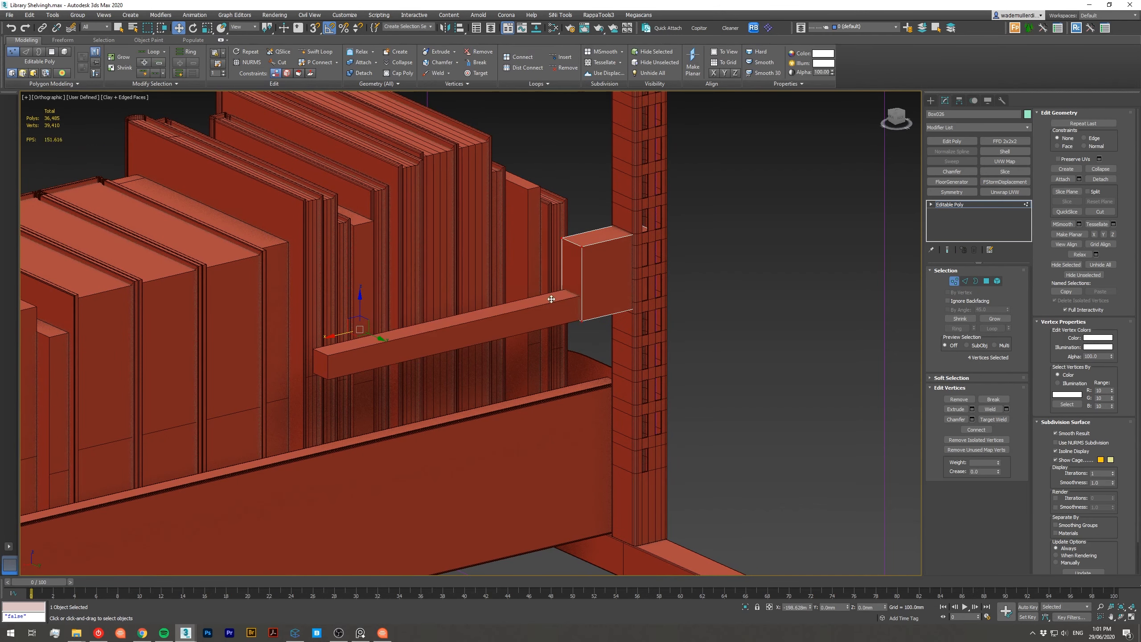
# Lengthen the bracket along the crossbar by moving its outer-end vertices away from the upright
pyautogui.keyDown('alt'); pyautogui.moveTo(549, 299); pyautogui.dragTo(535, 274, button='middle'); pyautogui.keyUp('alt')
pyautogui.moveTo(534, 203); pyautogui.dragTo(642, 332)
pyautogui.moveTo(571, 269); pyautogui.dragTo(541, 269)
pyautogui.moveTo(557, 258)
pyautogui.keyDown('alt'); pyautogui.mouseDown(button='middle')
pyautogui.moveTo(572, 275)
pyautogui.moveTo(559, 252)
pyautogui.mouseUp(button='middle'); pyautogui.keyUp('alt')
pyautogui.scroll(3, 559, 252)
# Add an edge loop to the bracket near the upright and raise its lower outer vertices to form a diagonal underside
pyautogui.moveTo(488, 306); pyautogui.dragTo(552, 335)
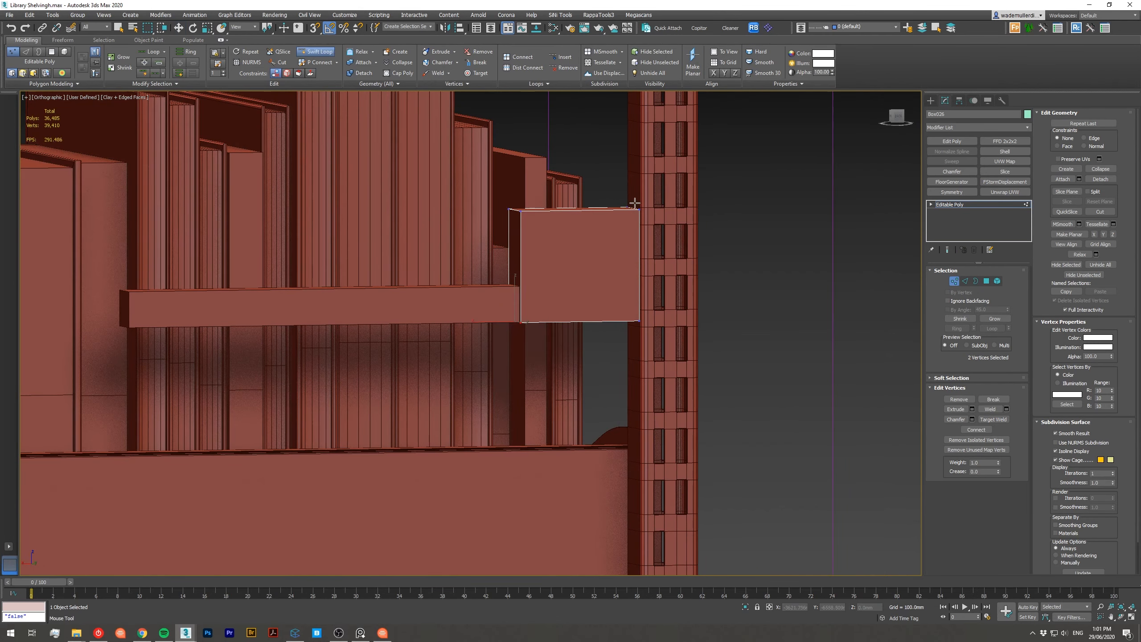
pyautogui.keyDown('alt'); pyautogui.moveTo(528, 230); pyautogui.dragTo(546, 245, button='middle'); pyautogui.keyUp('alt')
pyautogui.scroll(2, 546, 245)
pyautogui.click(955, 281)
pyautogui.click(472, 355)
pyautogui.moveTo(338, 335); pyautogui.dragTo(339, 227)
pyautogui.keyDown('alt'); pyautogui.moveTo(359, 233); pyautogui.dragTo(464, 210, button='middle'); pyautogui.keyUp('alt')
pyautogui.click(580, 333)
pyautogui.click(955, 281)
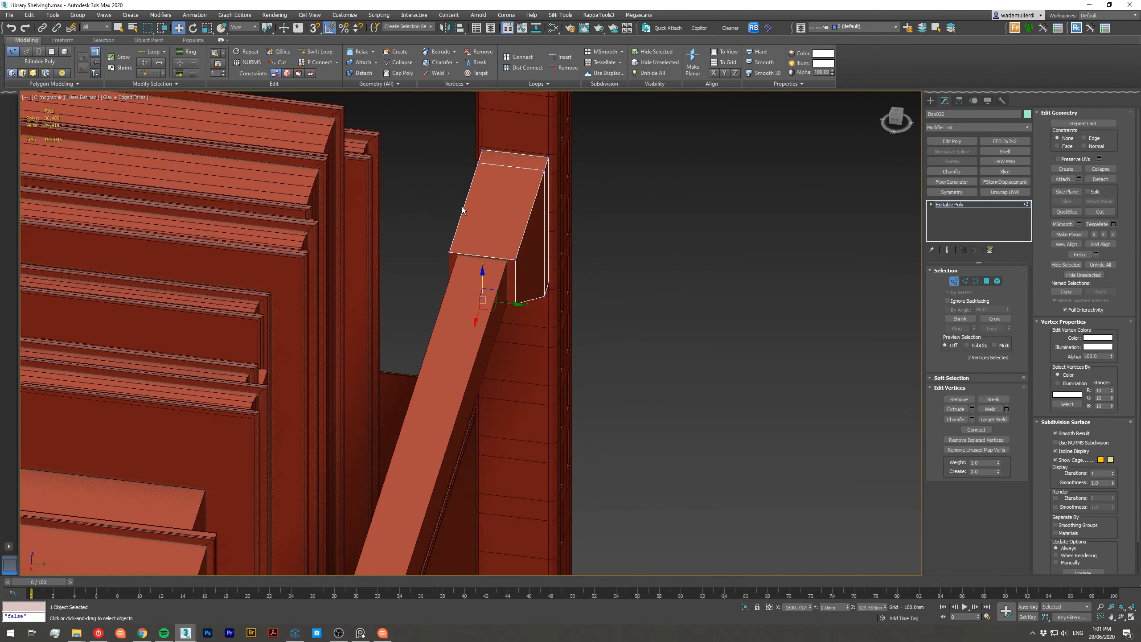
# Delete the bracket's outer end face where the crossbar enters it
pyautogui.press('4')
pyautogui.moveTo(540, 255)
pyautogui.keyDown('alt'); pyautogui.mouseDown(button='middle')
pyautogui.moveTo(450, 225)
pyautogui.moveTo(324, 234)
pyautogui.moveTo(423, 253)
pyautogui.mouseUp(button='middle'); pyautogui.keyUp('alt')
pyautogui.press('F3')
pyautogui.click(540, 285)
pyautogui.press('Delete')
pyautogui.press('F3')
pyautogui.scroll(-3, 422, 254)
pyautogui.scroll(4, 422, 254)
pyautogui.keyDown('alt'); pyautogui.moveTo(602, 265); pyautogui.dragTo(647, 259, button='middle'); pyautogui.keyUp('alt')
# Connect the bracket's top cross edges to split its top face lengthwise along the centre
pyautogui.click(950, 204)
pyautogui.click(638, 248)
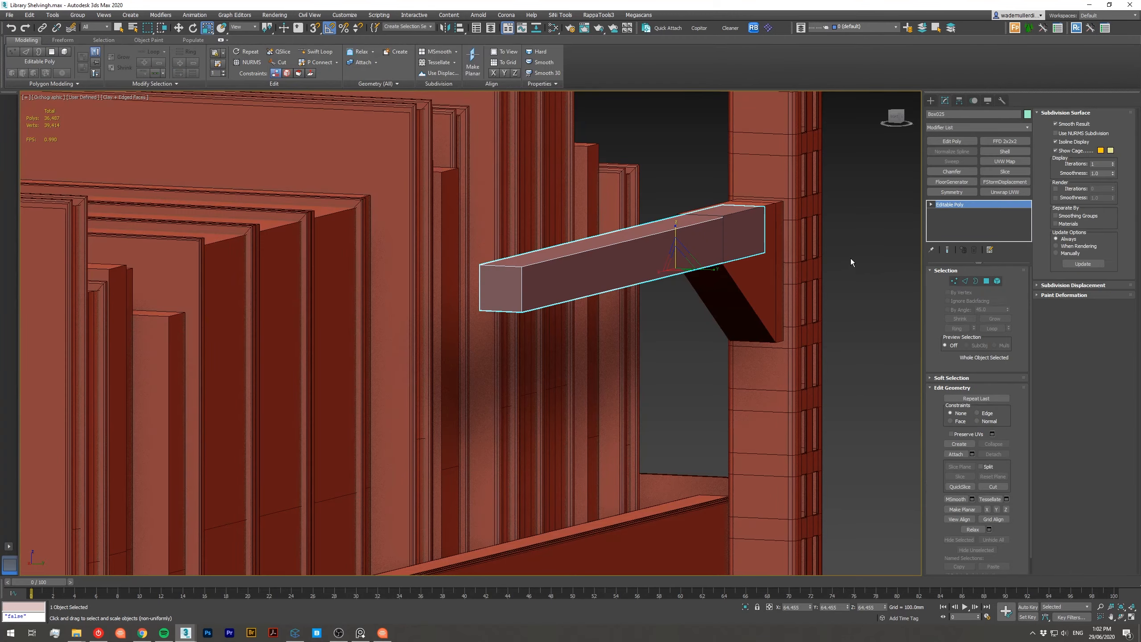
pyautogui.keyDown('alt'); pyautogui.moveTo(851, 258); pyautogui.dragTo(827, 285, button='middle'); pyautogui.keyUp('alt')
pyautogui.click(706, 287)
pyautogui.keyDown('alt'); pyautogui.moveTo(718, 292); pyautogui.dragTo(760, 297, button='middle'); pyautogui.keyUp('alt')
pyautogui.scroll(3, 680, 218)
pyautogui.press('2')
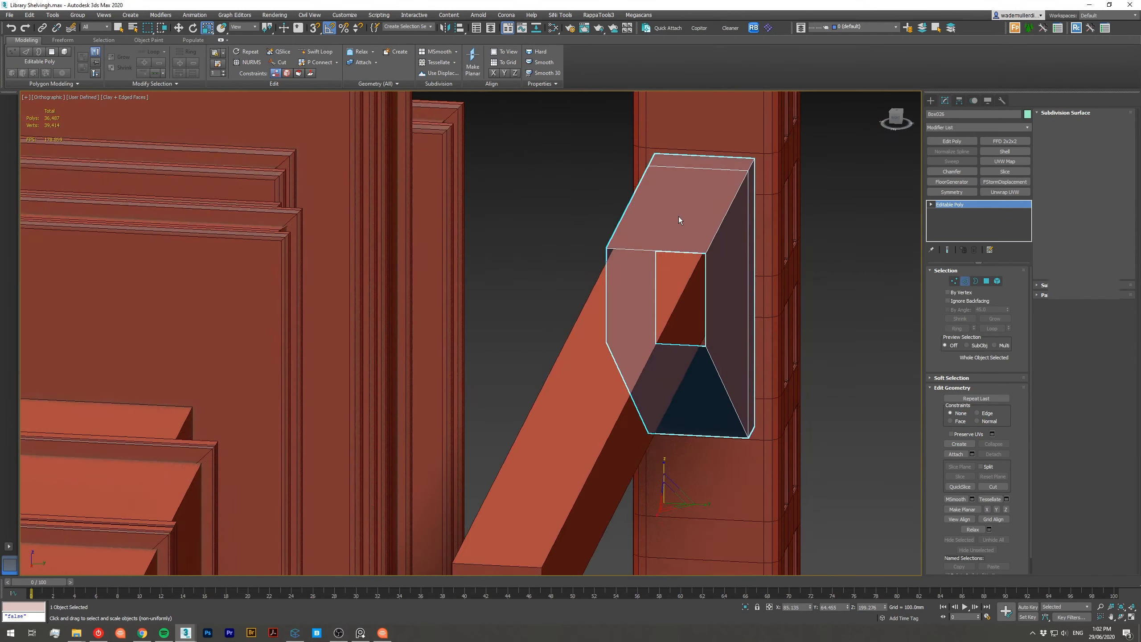
pyautogui.keyDown('alt'); pyautogui.moveTo(680, 218); pyautogui.dragTo(701, 216, button='middle'); pyautogui.keyUp('alt')
pyautogui.press('F3')
pyautogui.moveTo(697, 141); pyautogui.dragTo(708, 265)
pyautogui.click(991, 440)
pyautogui.press('F3')
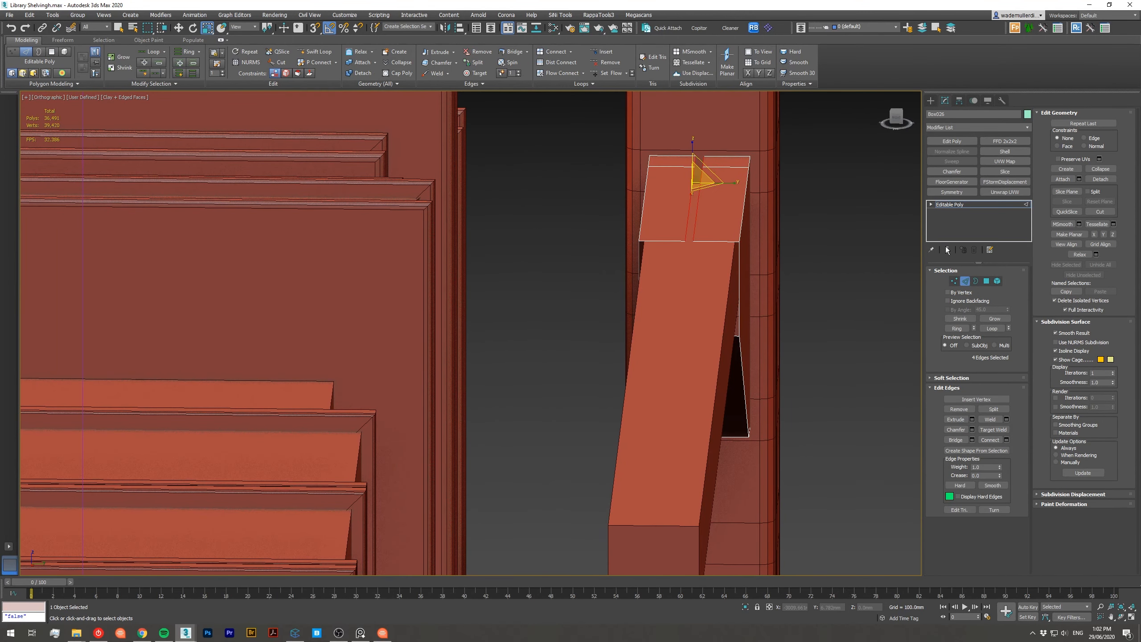
# Extend the edges along the bracket's central top gap slightly downward as lips
pyautogui.keyDown('alt'); pyautogui.moveTo(700, 315); pyautogui.dragTo(629, 265, button='middle'); pyautogui.keyUp('alt')
pyautogui.press('w')
pyautogui.keyDown('shift'); pyautogui.moveTo(692, 158); pyautogui.dragTo(693, 164); pyautogui.keyUp('shift')
pyautogui.click(950, 204)
# Delete the crossbar's free end face and open a narrow slot lengthwise along the centre of its top
pyautogui.click(539, 256)
pyautogui.click(987, 281)
pyautogui.click(240, 292)
pyautogui.press('Delete')
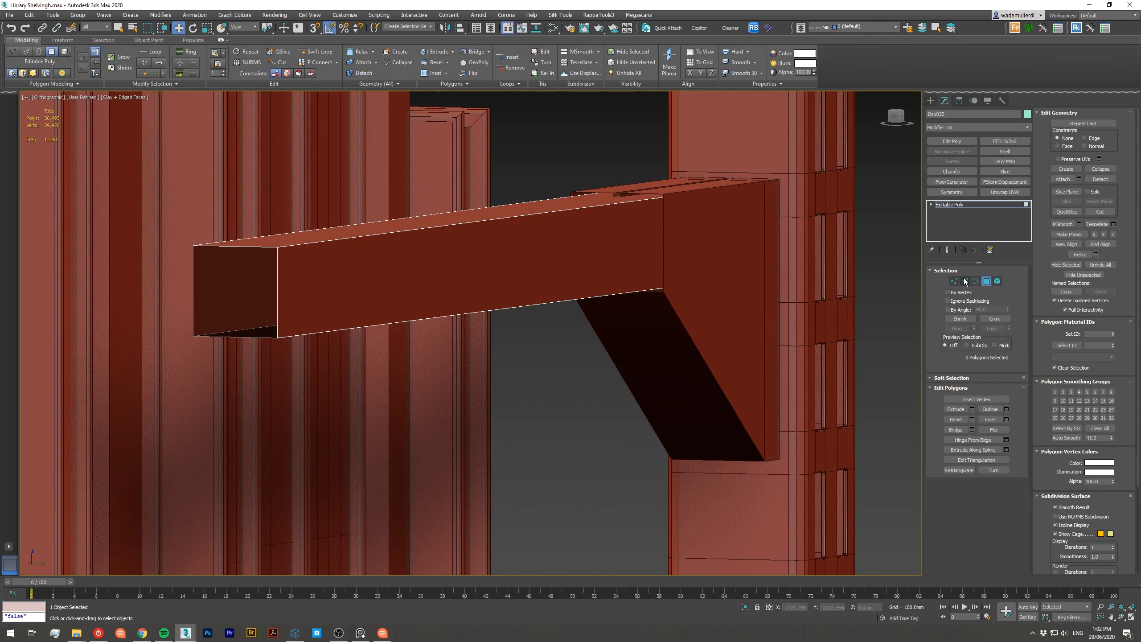
pyautogui.click(966, 281)
pyautogui.click(236, 246)
pyautogui.click(958, 329)
pyautogui.keyDown('alt'); pyautogui.moveTo(458, 288); pyautogui.dragTo(530, 324, button='middle'); pyautogui.keyUp('alt')
pyautogui.click(989, 441)
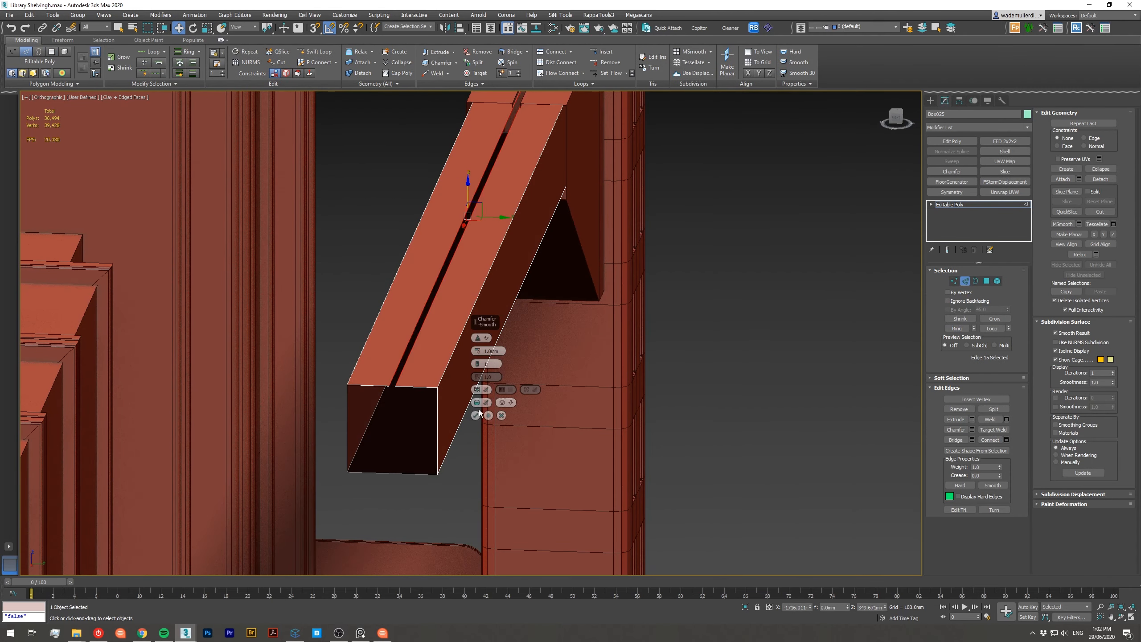
pyautogui.click(476, 415)
# Add Chamfer modifiers to the bracket with 1.356 mm and 3 segments, and to the crossbar with 1 mm and 1 segment
pyautogui.keyDown('alt'); pyautogui.moveTo(674, 351); pyautogui.dragTo(661, 297, button='middle'); pyautogui.keyUp('alt')
pyautogui.keyDown('alt'); pyautogui.moveTo(737, 292); pyautogui.dragTo(782, 287, button='middle'); pyautogui.keyUp('alt')
pyautogui.press('r')
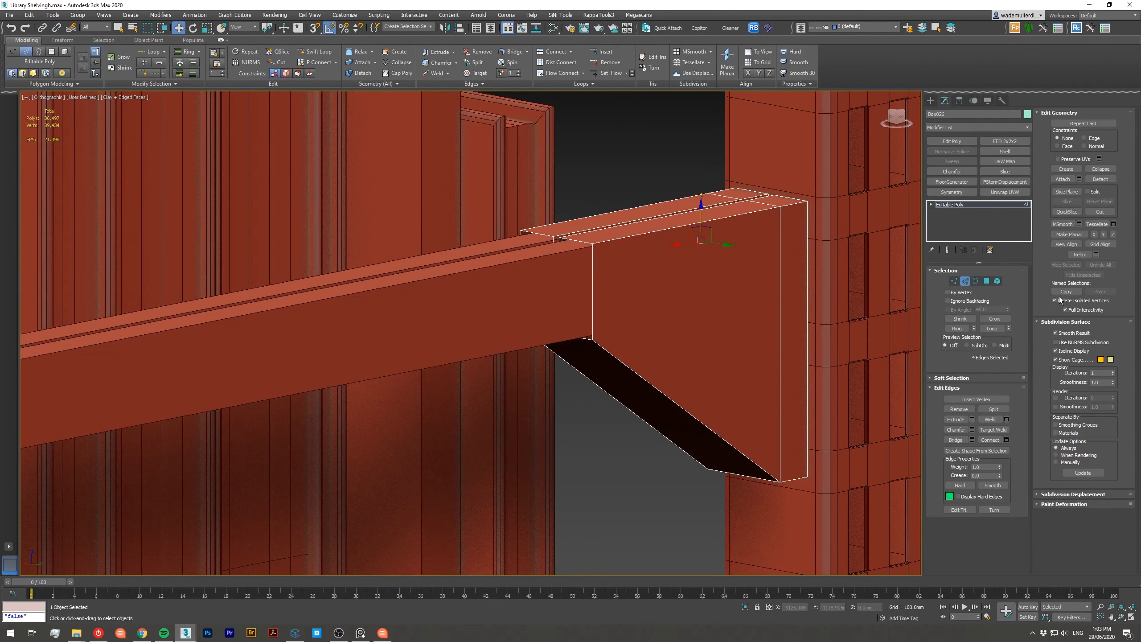
pyautogui.click(952, 171)
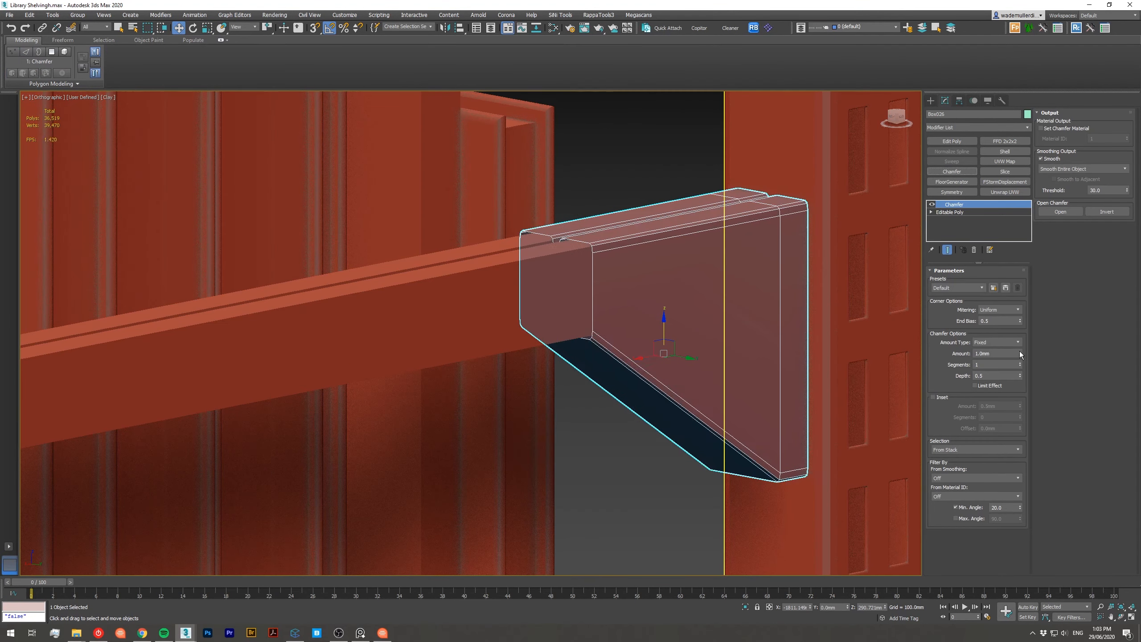
pyautogui.click(1020, 364)
pyautogui.click(1020, 363)
pyautogui.scroll(-2, 629, 270)
pyautogui.click(485, 306)
pyautogui.click(952, 171)
pyautogui.scroll(2, 180, 297)
# Add a Shell modifier to the bracket and another to the crossbar to give both a wall thickness
pyautogui.click(873, 230)
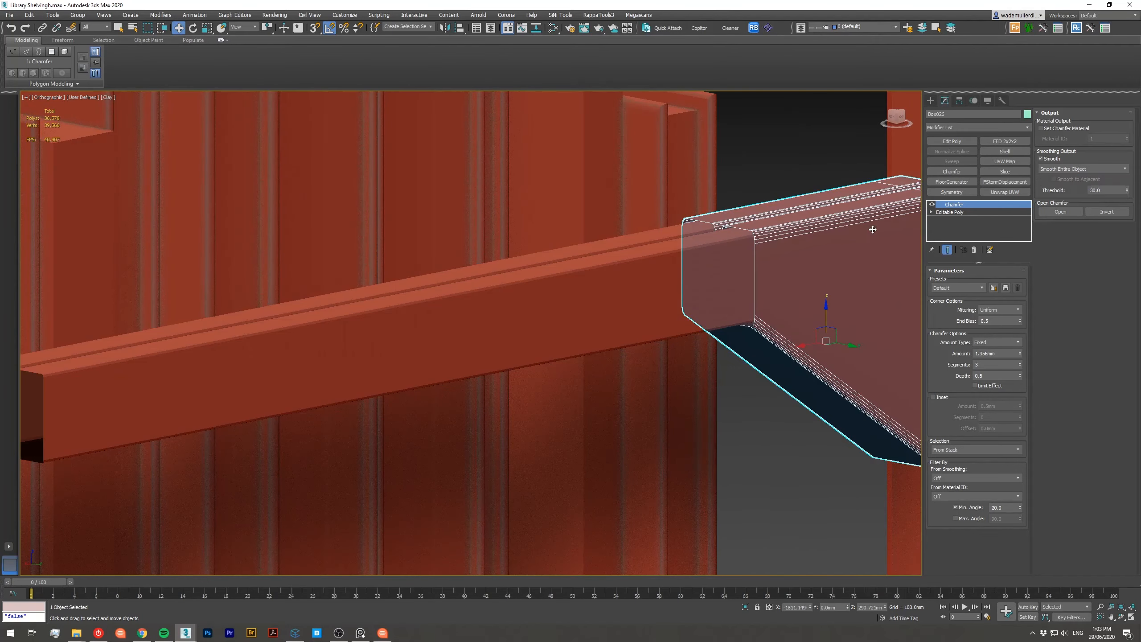
pyautogui.click(1005, 152)
pyautogui.moveTo(763, 251); pyautogui.dragTo(694, 277, button='middle')
pyautogui.scroll(-3, 704, 280)
pyautogui.click(841, 293)
pyautogui.press('F4')
pyautogui.click(586, 310)
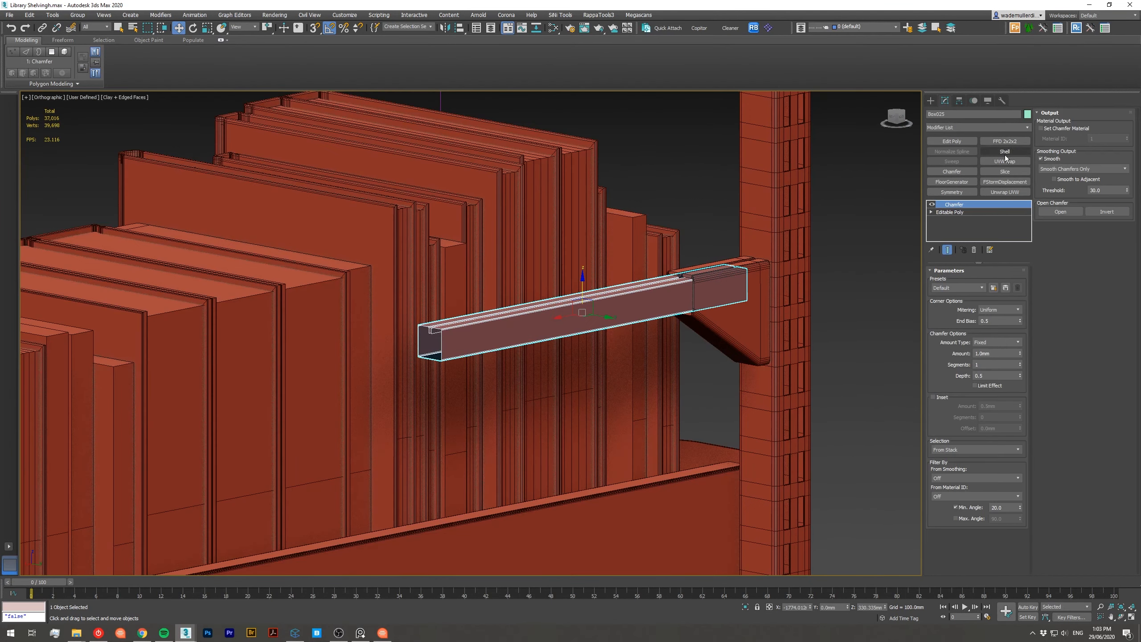
pyautogui.click(1005, 152)
# Select the crossbar and bracket together and add a shared Chamfer modifier with a small amount on top of their shells
pyautogui.scroll(3, 703, 281)
pyautogui.keyDown('ctrl'); pyautogui.click(672, 280); pyautogui.keyUp('ctrl')
pyautogui.scroll(-2, 672, 281)
pyautogui.click(952, 171)
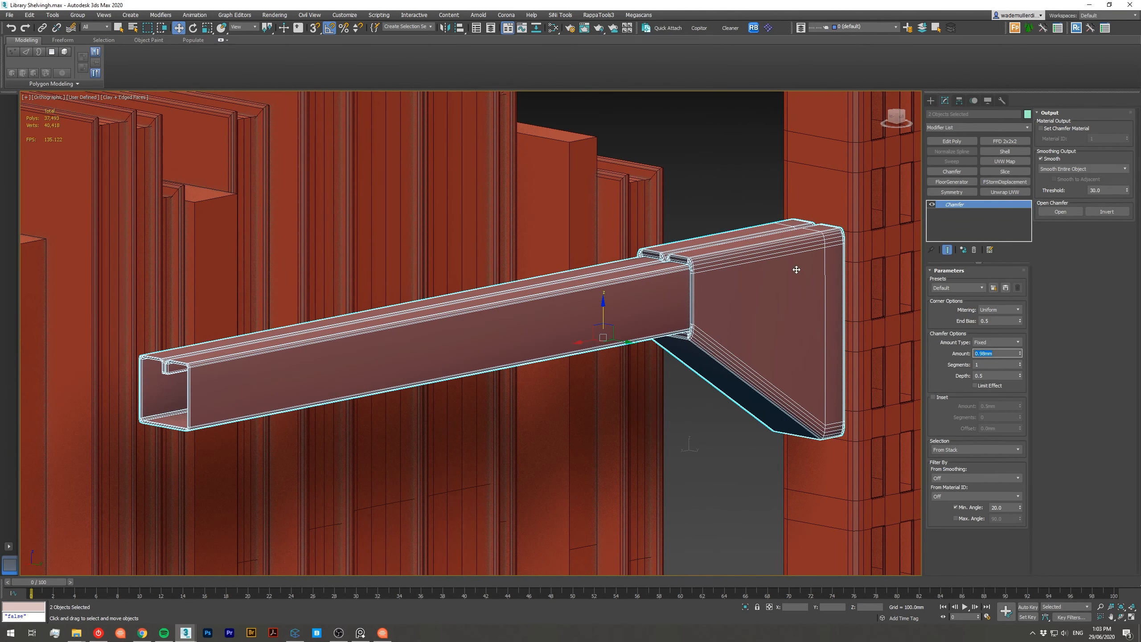
pyautogui.click(994, 334)
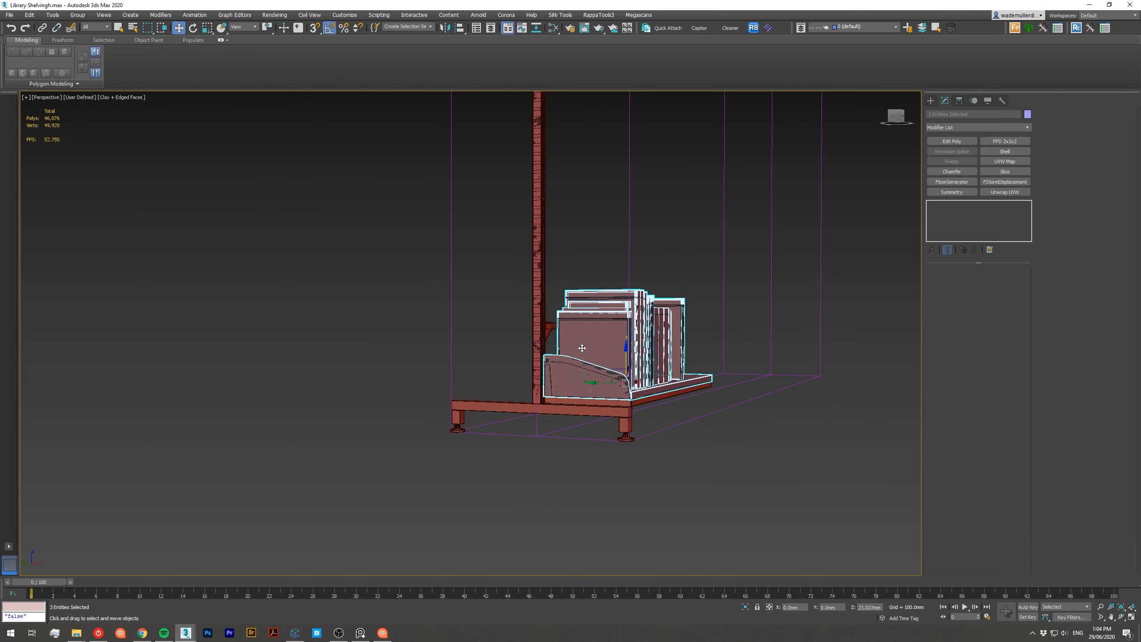
# Clone the bottom shelf with its side panel and books upward to form six levels along the upright, adjusting the copies' height
pyautogui.keyDown('shift'); pyautogui.moveTo(586, 365); pyautogui.dragTo(586, 231); pyautogui.keyUp('shift')
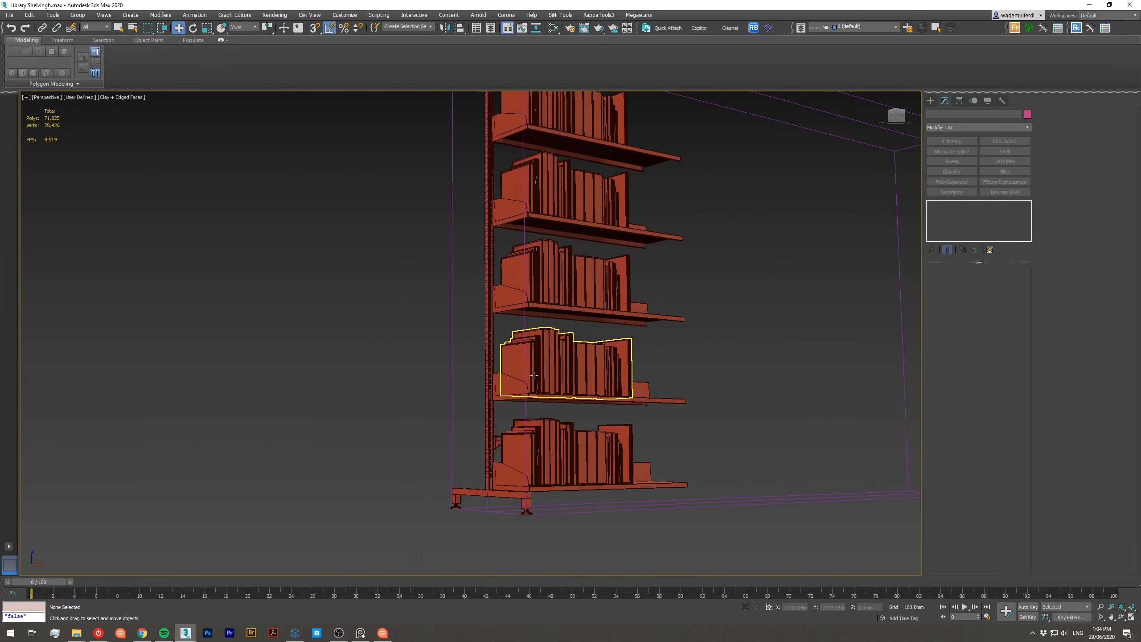
pyautogui.click(534, 375)
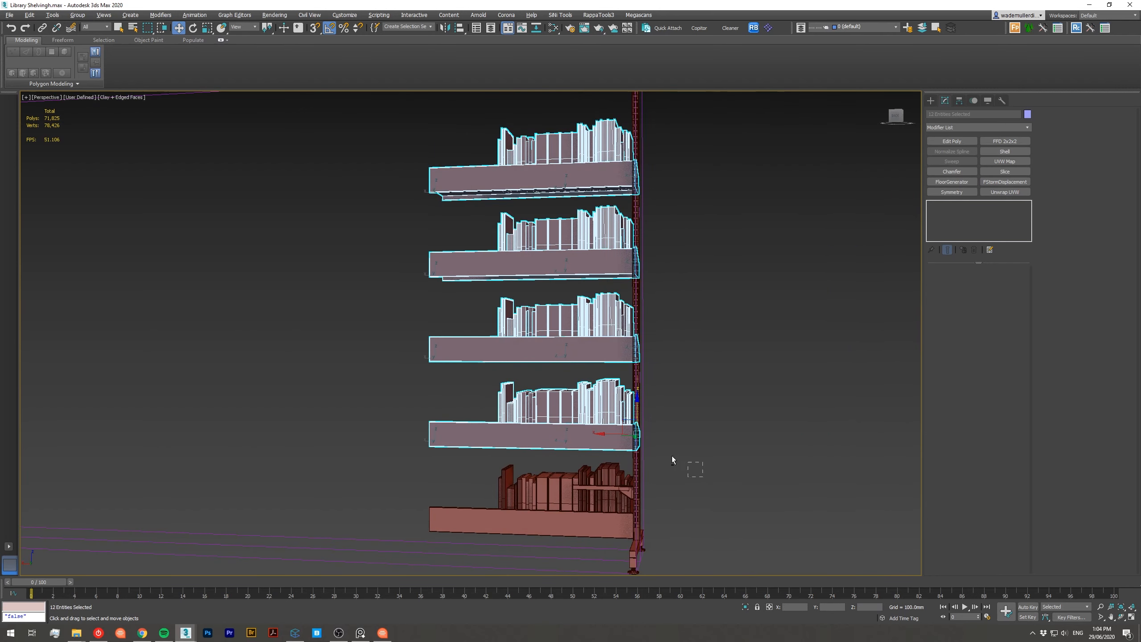
pyautogui.keyDown('alt'); pyautogui.moveTo(672, 456); pyautogui.dragTo(598, 405); pyautogui.keyUp('alt')
pyautogui.moveTo(566, 338); pyautogui.dragTo(566, 350)
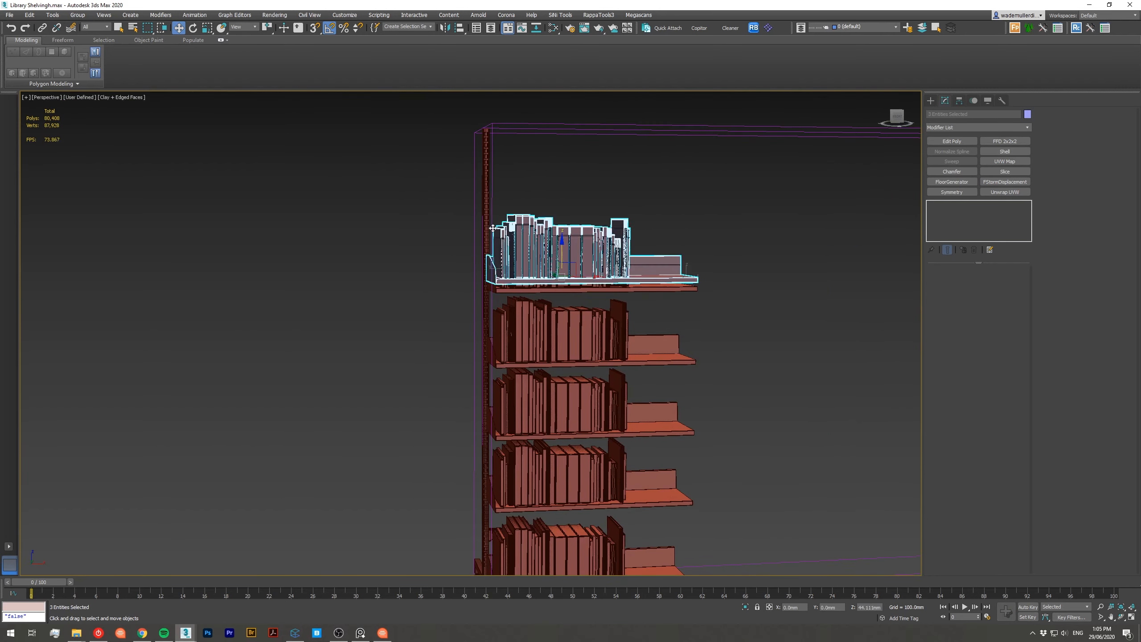
pyautogui.keyDown('shift'); pyautogui.moveTo(563, 252); pyautogui.dragTo(563, 180); pyautogui.keyUp('shift')
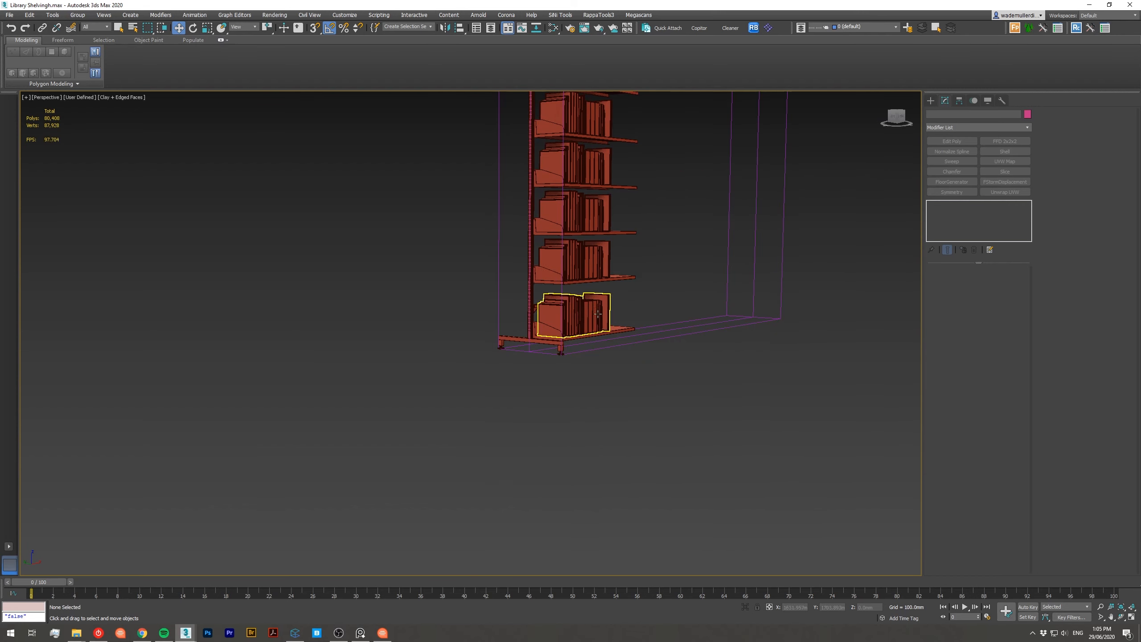
# Reshape the upper side panels' curved profile into a straight, shallow sloping top edge with a small rounded front corner
pyautogui.click(544, 355)
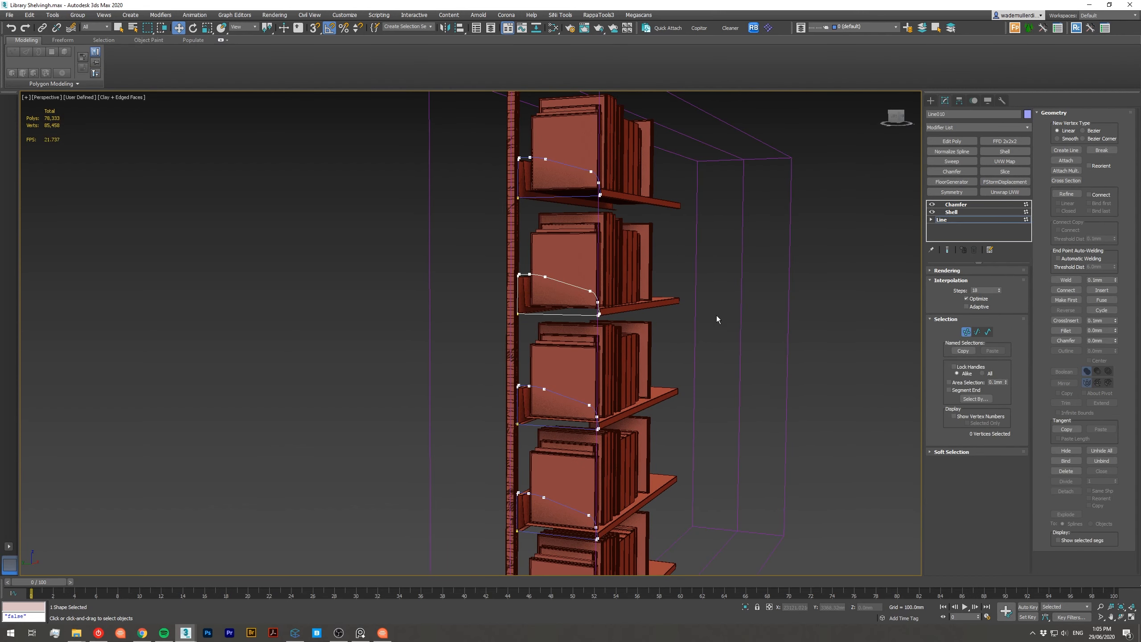
pyautogui.scroll(5, 535, 436)
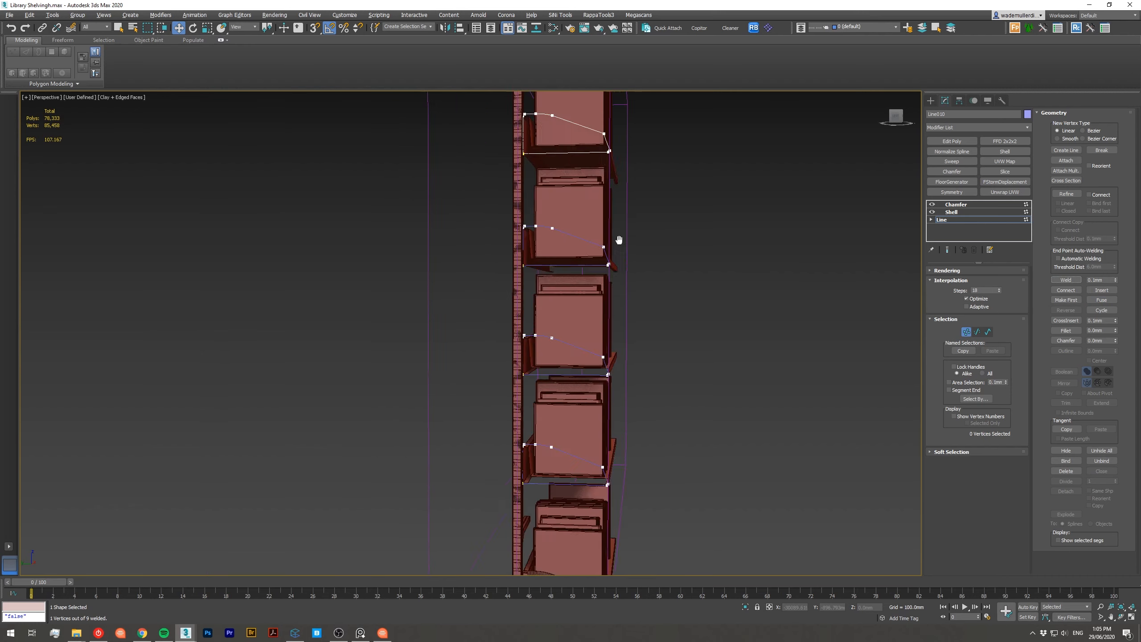
pyautogui.moveTo(619, 239); pyautogui.dragTo(589, 265, button='middle')
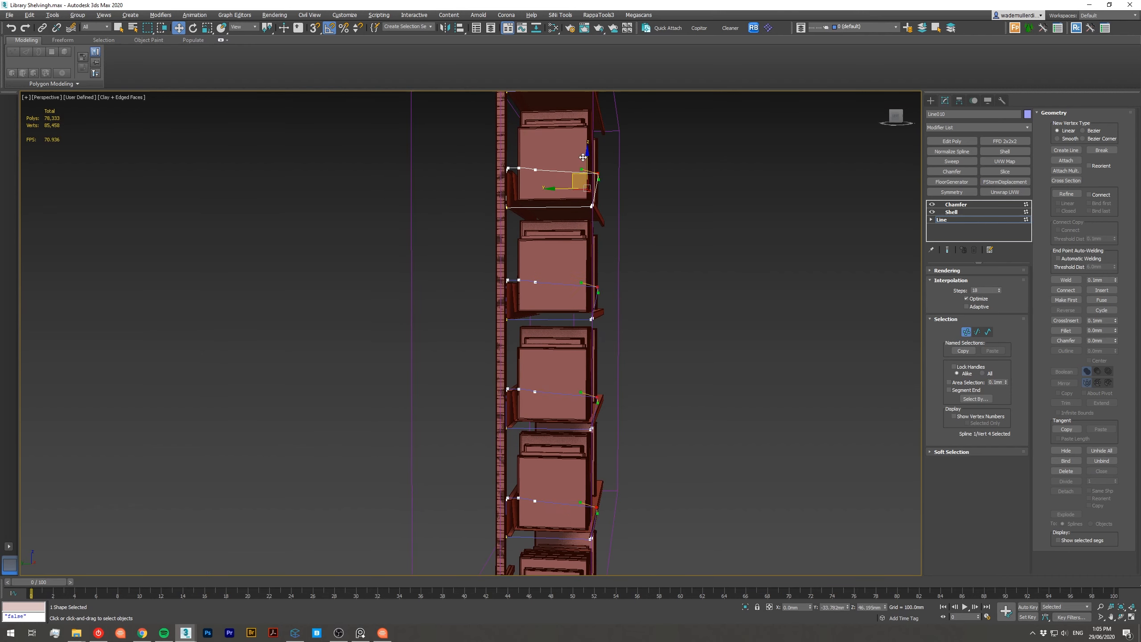
pyautogui.press('l')
pyautogui.scroll(8, 449, 270)
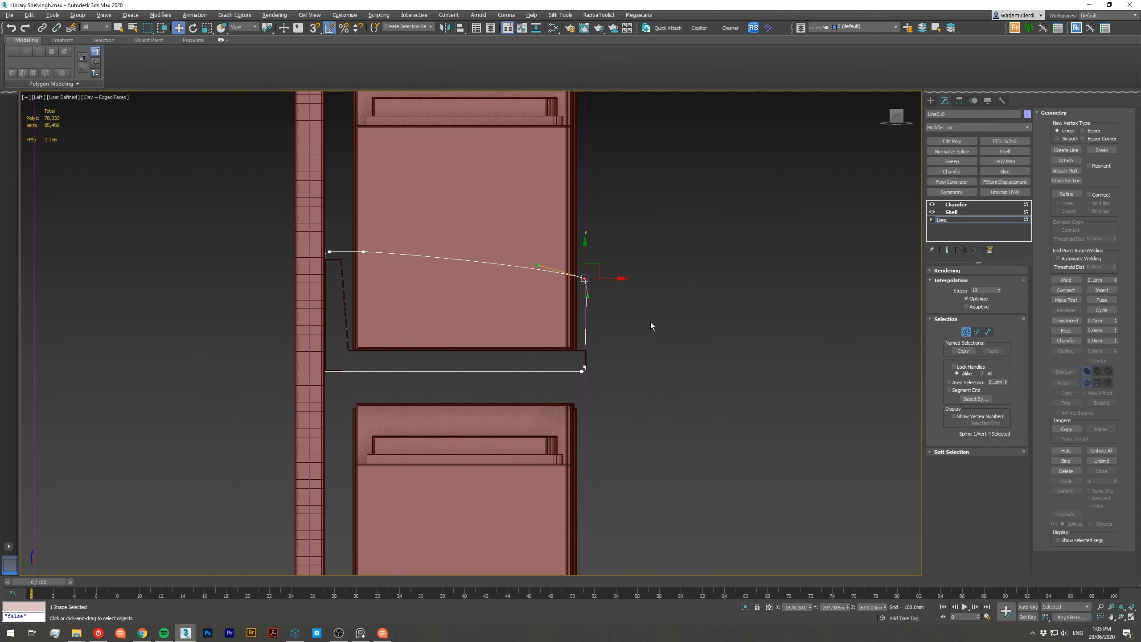
pyautogui.scroll(2, 603, 266)
pyautogui.moveTo(601, 249); pyautogui.dragTo(595, 240)
pyautogui.scroll(-2, 595, 240)
pyautogui.press('w')
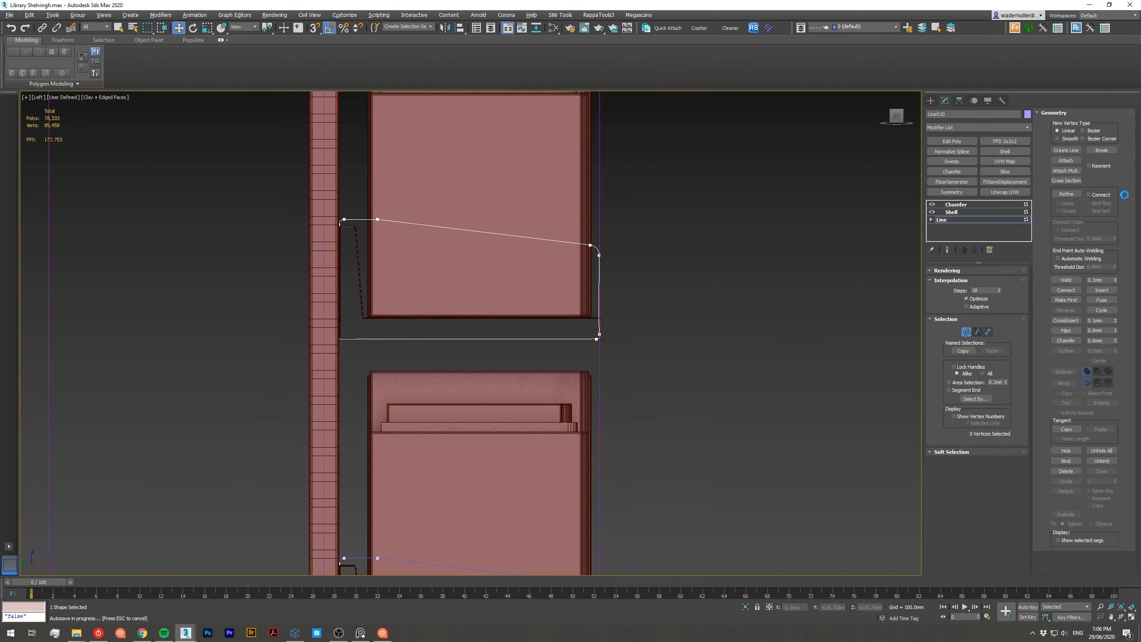
pyautogui.click(706, 325)
pyautogui.scroll(-6, 615, 307)
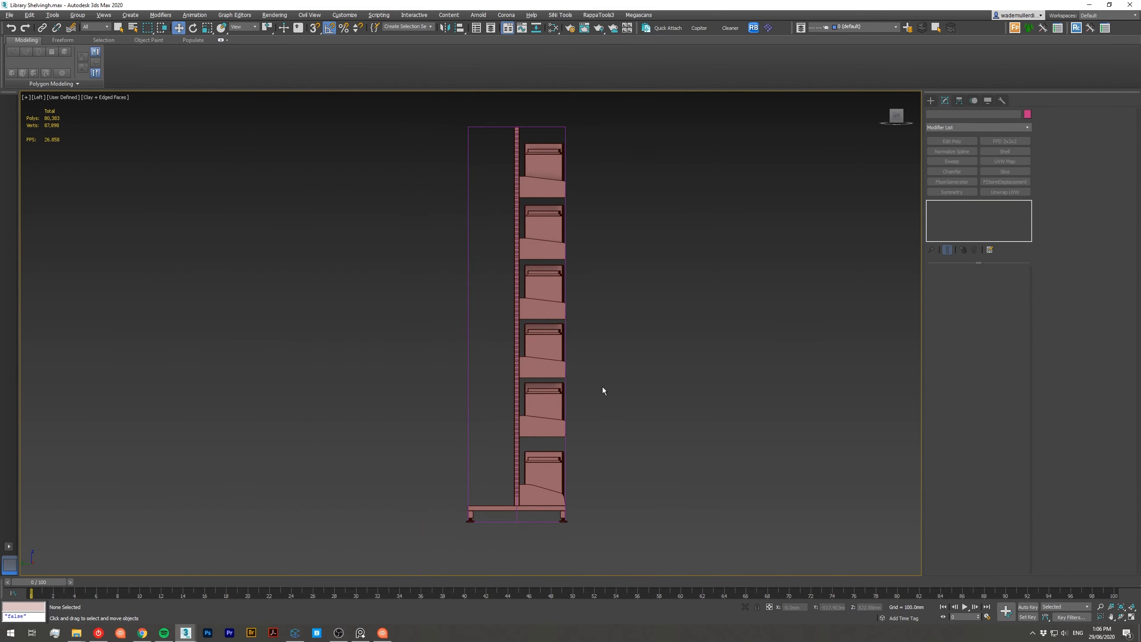
# Mirror a copy of the topmost shelf and its side panel upside down, leaving out the books
pyautogui.click(536, 181)
pyautogui.scroll(3, 554, 296)
pyautogui.moveTo(612, 355); pyautogui.dragTo(588, 332)
pyautogui.keyDown('alt'); pyautogui.moveTo(584, 302); pyautogui.dragTo(543, 300, button='middle'); pyautogui.keyUp('alt')
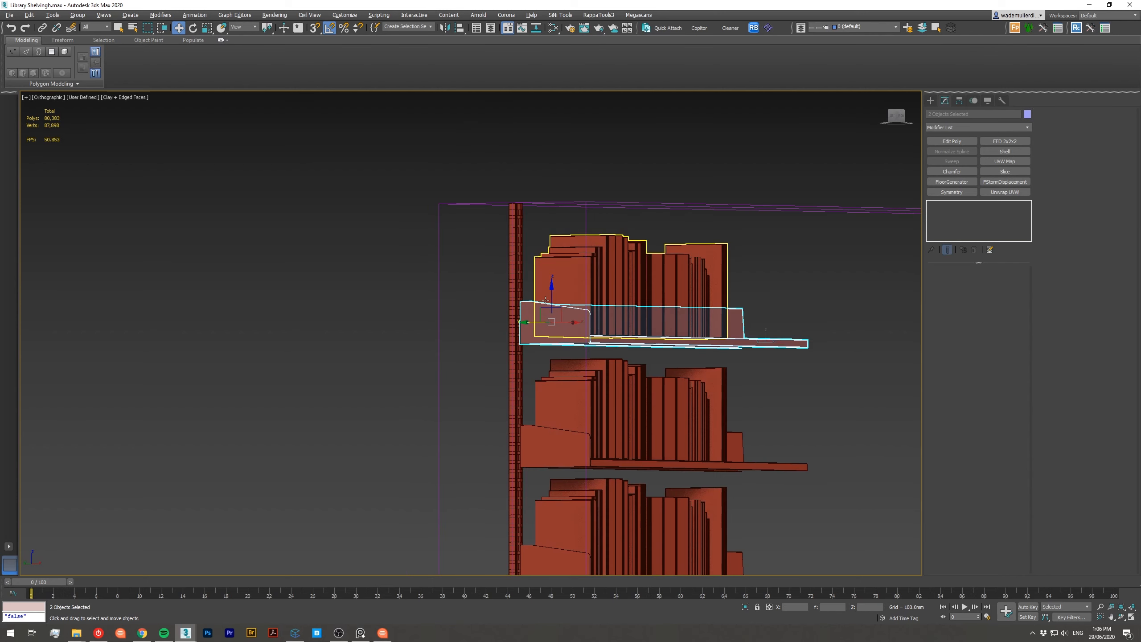
pyautogui.click(445, 28)
pyautogui.click(547, 384)
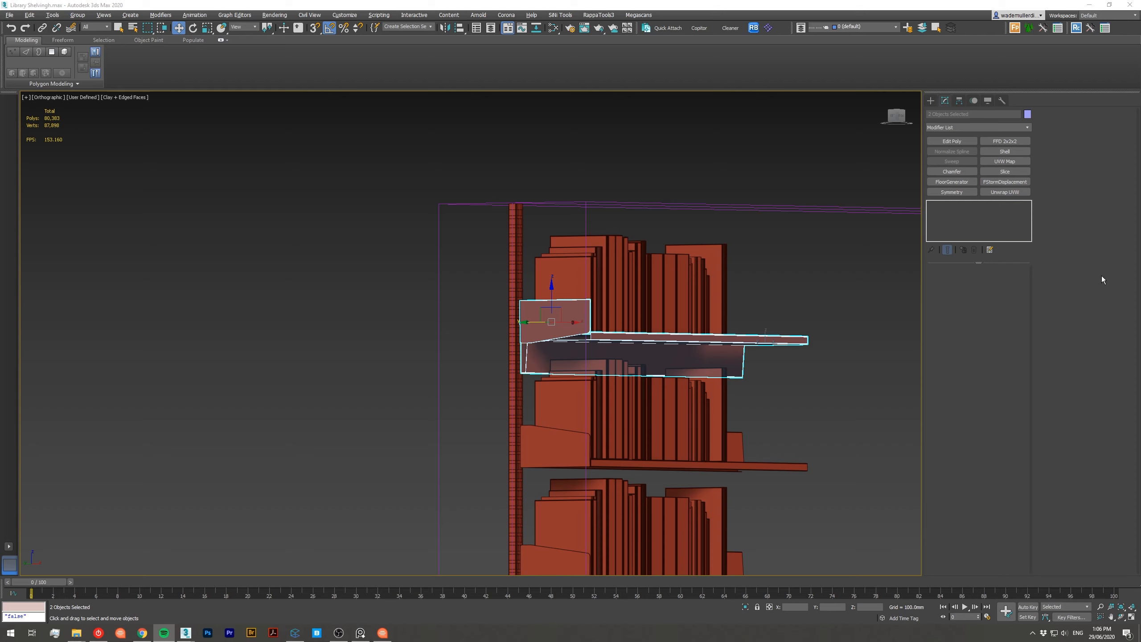
pyautogui.hotkey('alt', 'f')
pyautogui.press('s')
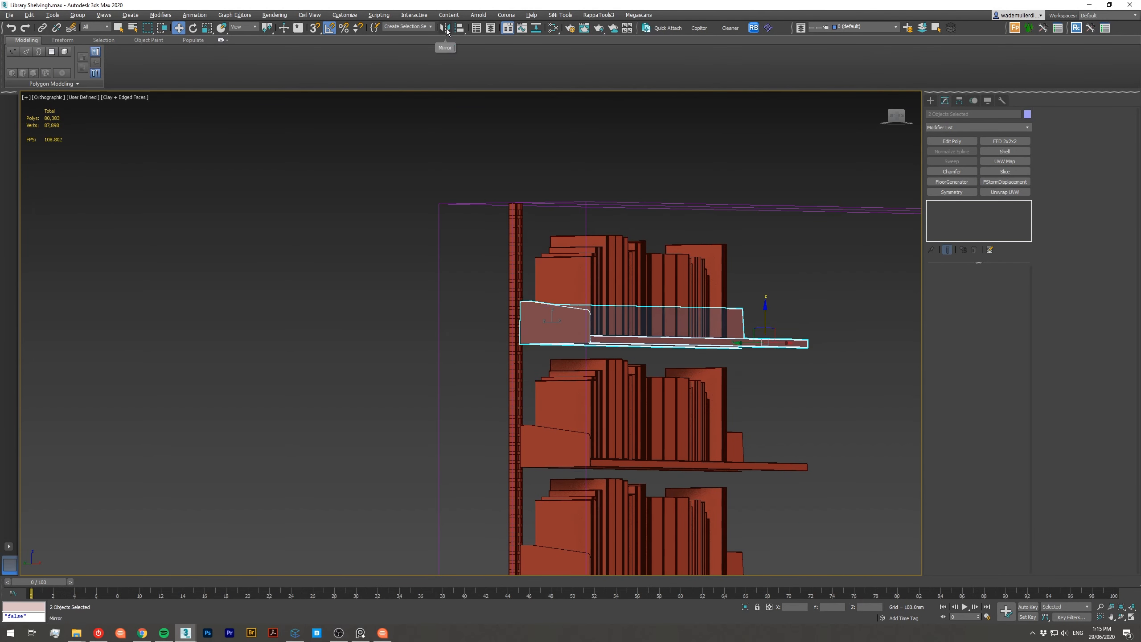
pyautogui.click(561, 338)
pyautogui.click(547, 385)
# Raise the mirrored shelf and side panel to the top of the upright as a canopy
pyautogui.moveTo(554, 299); pyautogui.dragTo(554, 164)
pyautogui.click(565, 151)
pyautogui.click(561, 189)
pyautogui.keyDown('alt'); pyautogui.moveTo(561, 192); pyautogui.dragTo(638, 228, button='middle'); pyautogui.keyUp('alt')
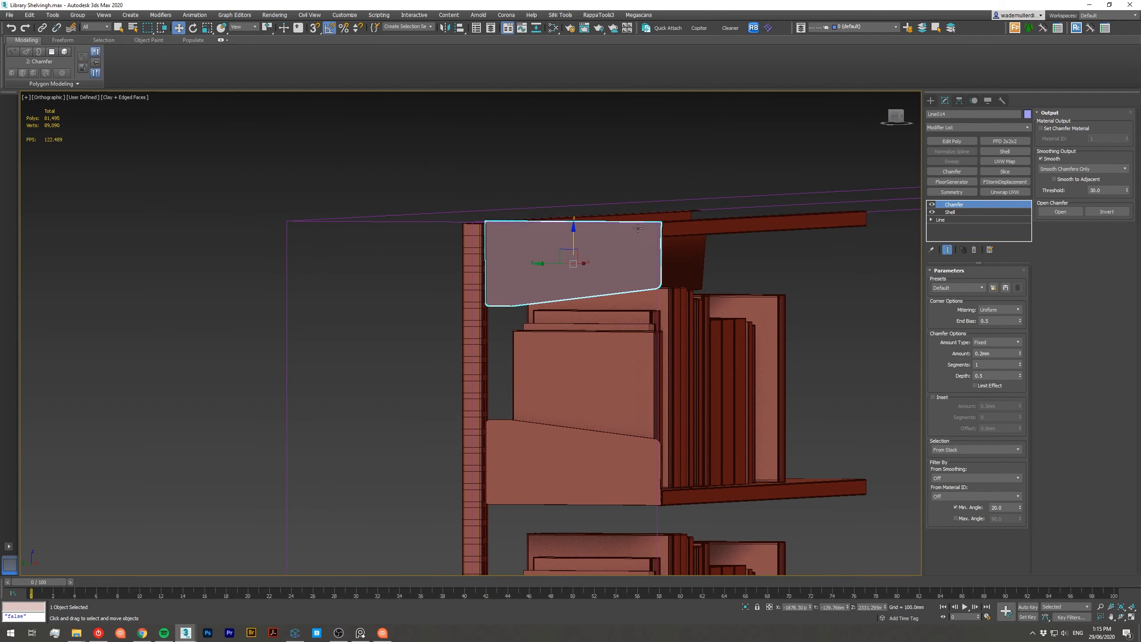
pyautogui.click(730, 139)
pyautogui.scroll(-8, 730, 139)
pyautogui.press('p')
pyautogui.keyDown('alt'); pyautogui.moveTo(729, 139); pyautogui.dragTo(616, 263, button='middle'); pyautogui.keyUp('alt')
# Switch to the reference image board and compare the shelving photos with the modelled unit from several angles
pyautogui.click(361, 633)
pyautogui.moveTo(956, 111); pyautogui.dragTo(830, 118, button='right')
pyautogui.scroll(4, 831, 119)
pyautogui.scroll(-4, 856, 259)
pyautogui.moveTo(856, 260); pyautogui.dragTo(767, 251, button='middle')
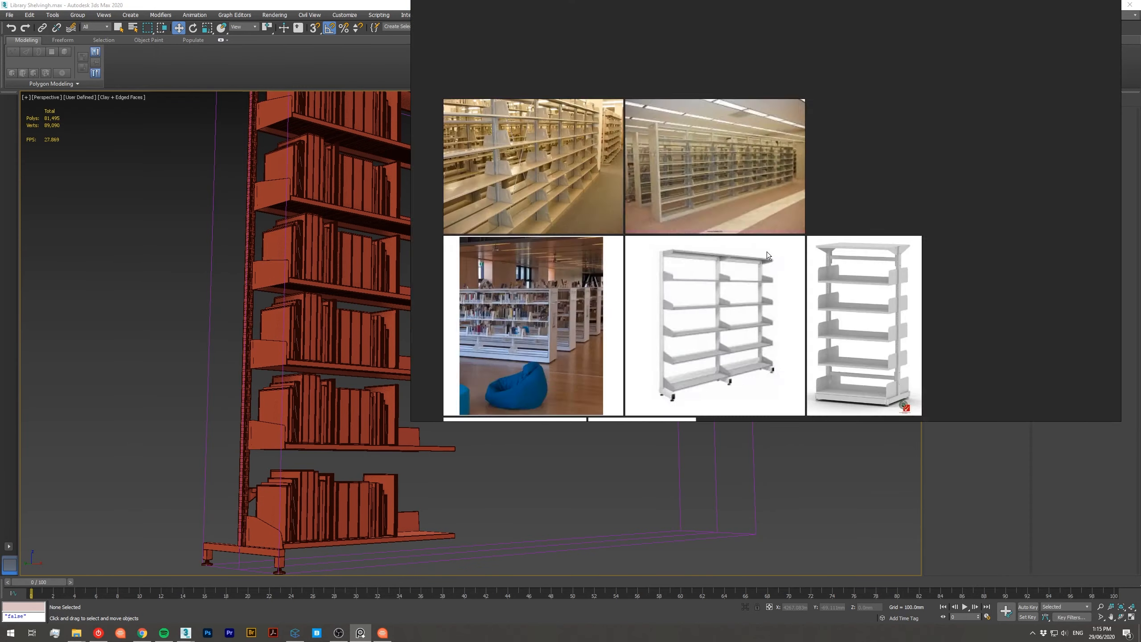
pyautogui.hotkey('alt', 'Tab')
pyautogui.keyDown('alt'); pyautogui.moveTo(626, 370); pyautogui.dragTo(553, 368, button='middle'); pyautogui.keyUp('alt')
pyautogui.keyDown('alt'); pyautogui.moveTo(553, 368); pyautogui.dragTo(522, 381); pyautogui.keyUp('alt')
pyautogui.scroll(-3, 522, 382)
pyautogui.keyDown('alt'); pyautogui.moveTo(522, 381); pyautogui.dragTo(405, 391, button='middle'); pyautogui.keyUp('alt')
pyautogui.scroll(3, 465, 252)
# Select the upright, footed base and all side panels, and clone them across to the shelves' opposite end
pyautogui.click(465, 229)
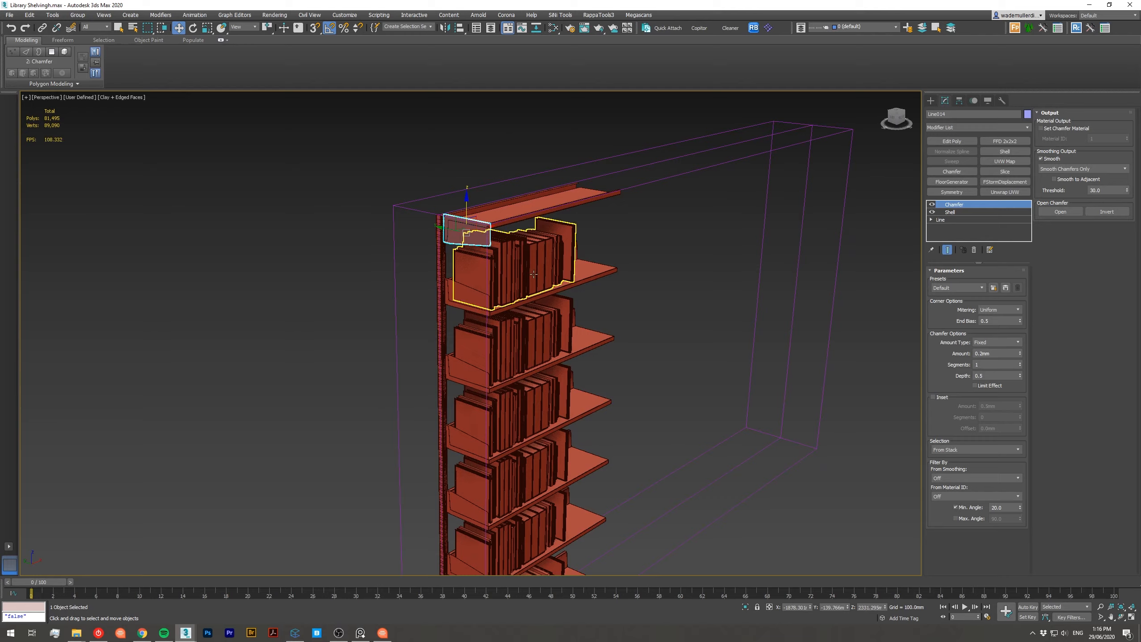
pyautogui.keyDown('alt'); pyautogui.moveTo(466, 234); pyautogui.dragTo(616, 385, button='middle'); pyautogui.keyUp('alt')
pyautogui.scroll(-4, 616, 385)
pyautogui.moveTo(617, 385); pyautogui.dragTo(483, 128)
pyautogui.keyDown('alt'); pyautogui.moveTo(623, 423); pyautogui.dragTo(538, 162); pyautogui.keyUp('alt')
pyautogui.scroll(4, 453, 439)
pyautogui.keyDown('alt'); pyautogui.moveTo(539, 167); pyautogui.dragTo(472, 367, button='middle'); pyautogui.keyUp('alt')
pyautogui.keyDown('alt'); pyautogui.click(435, 443); pyautogui.keyUp('alt')
pyautogui.scroll(3, 444, 374)
pyautogui.scroll(-3, 473, 368)
pyautogui.keyDown('shift'); pyautogui.moveTo(449, 352); pyautogui.dragTo(759, 352); pyautogui.keyUp('shift')
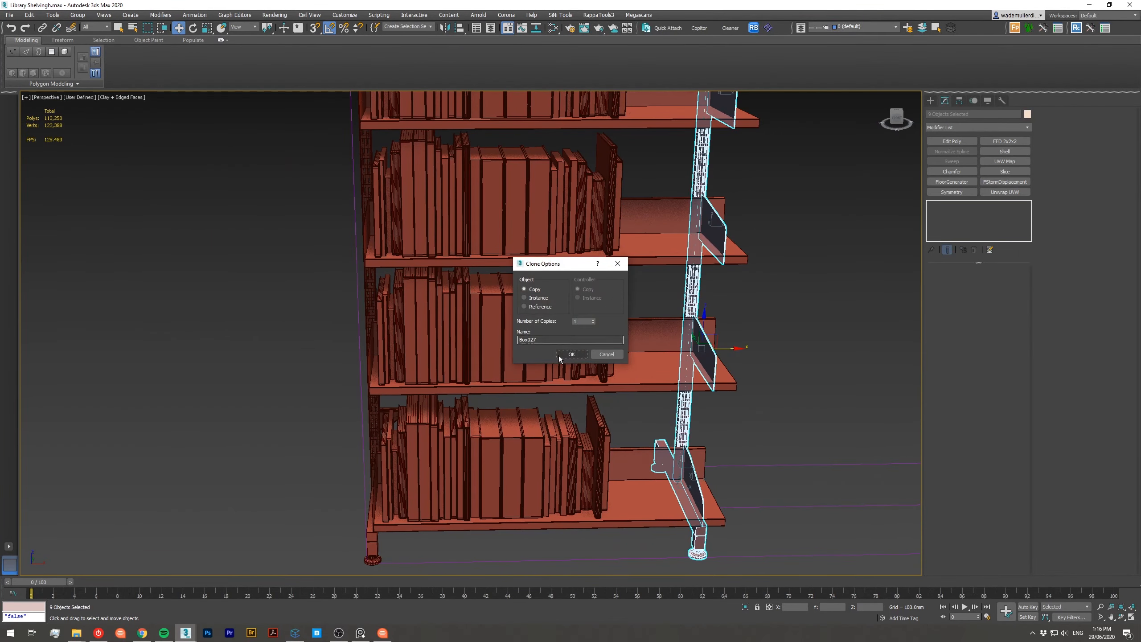
pyautogui.click(609, 341)
# Align the cloned end frame with the shelves' far end in the front view
pyautogui.scroll(4, 480, 340)
pyautogui.press('f')
pyautogui.scroll(-3, 539, 417)
pyautogui.scroll(4, 560, 365)
pyautogui.moveTo(573, 357); pyautogui.dragTo(635, 359)
# Shift the cloned side panels slightly inward against the shelves' ends, and select the cloned upright and footed base
pyautogui.scroll(-4, 633, 362)
pyautogui.keyDown('alt'); pyautogui.click(625, 423); pyautogui.keyUp('alt')
pyautogui.keyDown('alt'); pyautogui.moveTo(683, 562); pyautogui.dragTo(622, 553); pyautogui.keyUp('alt')
pyautogui.scroll(4, 615, 467)
pyautogui.moveTo(616, 477); pyautogui.dragTo(610, 478)
pyautogui.scroll(-6, 610, 480)
pyautogui.moveTo(377, 120); pyautogui.dragTo(619, 548)
pyautogui.keyDown('alt'); pyautogui.moveTo(404, 130); pyautogui.dragTo(577, 531); pyautogui.keyUp('alt')
pyautogui.scroll(6, 594, 452)
pyautogui.scroll(-6, 661, 437)
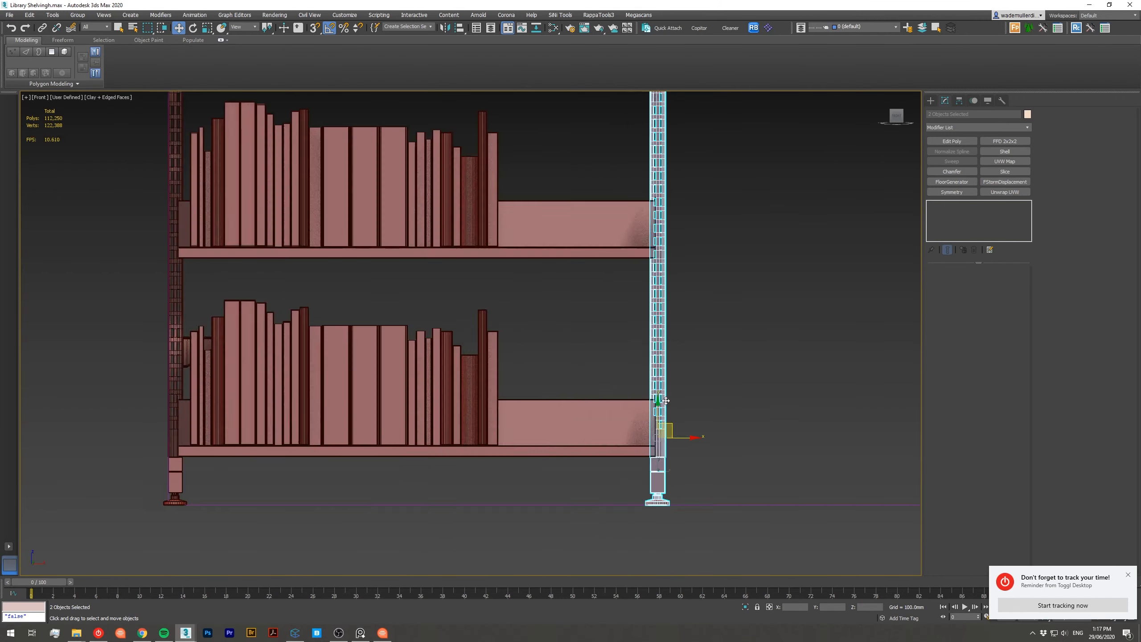
# Delete the cloned book groups from the upper shelves
pyautogui.click(635, 359)
pyautogui.keyDown('alt'); pyautogui.moveTo(634, 359); pyautogui.dragTo(795, 243, button='middle'); pyautogui.keyUp('alt')
pyautogui.press('F4')
pyautogui.keyDown('alt'); pyautogui.moveTo(794, 243); pyautogui.dragTo(759, 230, button='middle'); pyautogui.keyUp('alt')
pyautogui.press('Delete')
pyautogui.click(375, 347)
pyautogui.press('Delete')
pyautogui.click(376, 387)
pyautogui.press('Delete')
# Hide the remaining book group on the bottom shelf
pyautogui.rightClick(377, 423)
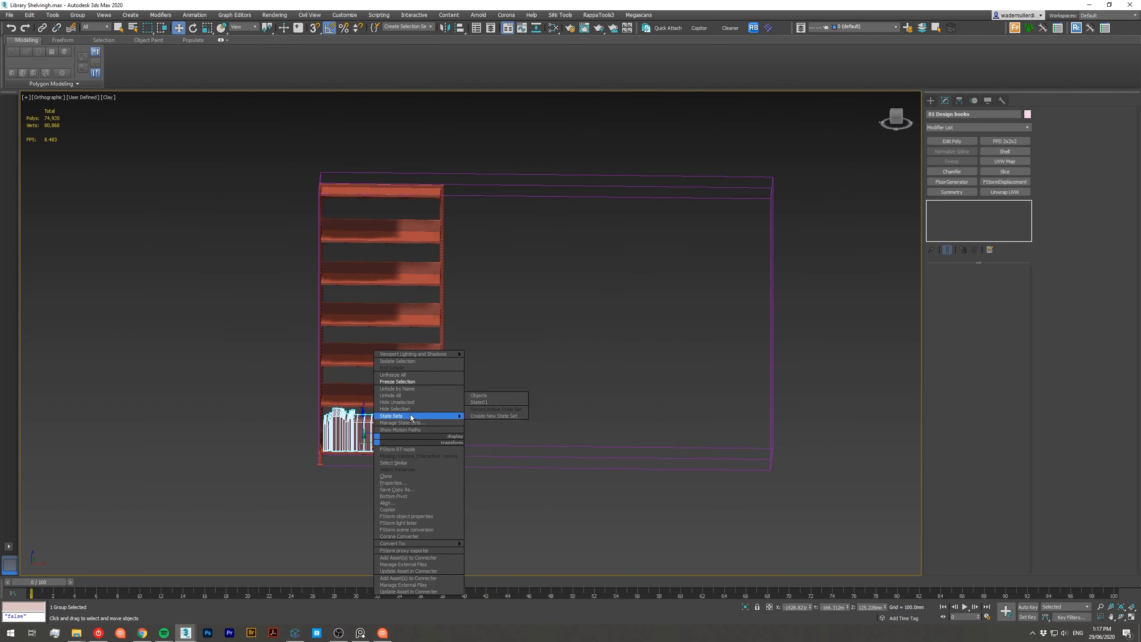
pyautogui.scroll(5, 539, 405)
pyautogui.keyDown('alt'); pyautogui.moveTo(635, 405); pyautogui.dragTo(587, 305, button='middle'); pyautogui.keyUp('alt')
pyautogui.press('F4')
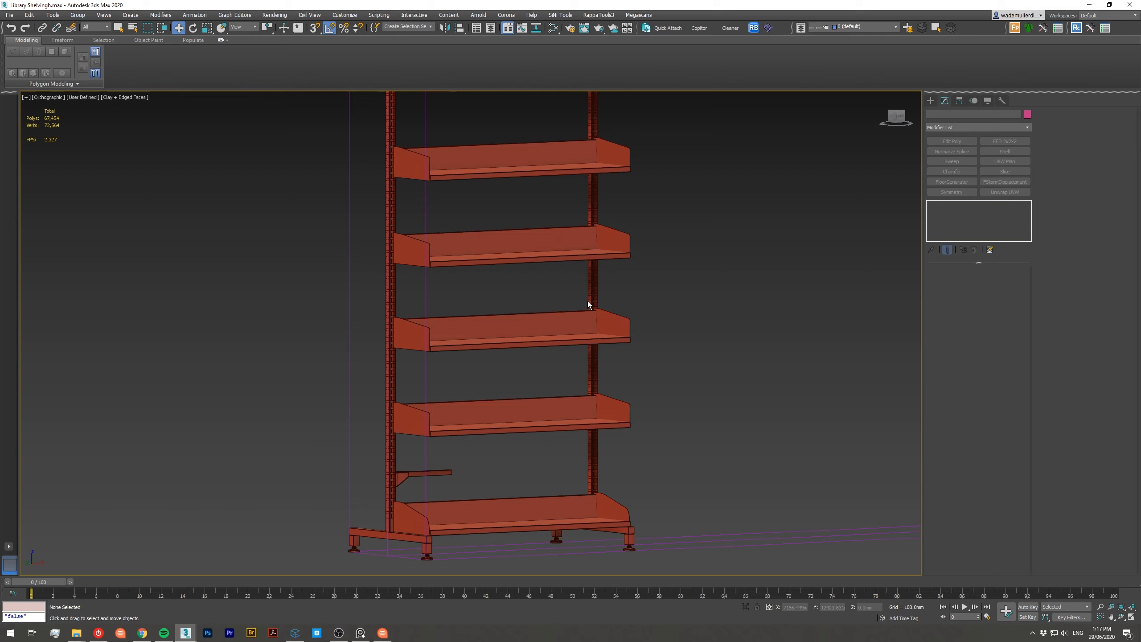
# Select the bay's shelves, side panels and far end frame, and clone them sideways in the front view as a second bay
pyautogui.scroll(-2, 588, 302)
pyautogui.press('f')
pyautogui.scroll(-3, 588, 302)
pyautogui.moveTo(268, 189); pyautogui.dragTo(494, 454)
pyautogui.scroll(7, 397, 398)
pyautogui.keyDown('alt'); pyautogui.moveTo(374, 390); pyautogui.dragTo(330, 419); pyautogui.keyUp('alt')
pyautogui.moveTo(507, 343); pyautogui.dragTo(422, 318, button='middle')
pyautogui.moveTo(224, 373); pyautogui.dragTo(244, 367, button='middle')
pyautogui.scroll(5, 245, 367)
pyautogui.scroll(-5, 245, 367)
pyautogui.moveTo(354, 324); pyautogui.dragTo(589, 309, button='middle')
pyautogui.keyDown('alt'); pyautogui.moveTo(423, 382); pyautogui.dragTo(373, 403); pyautogui.keyUp('alt')
pyautogui.keyDown('alt'); pyautogui.moveTo(382, 463); pyautogui.dragTo(418, 488); pyautogui.keyUp('alt')
pyautogui.scroll(-5, 413, 476)
pyautogui.moveTo(501, 250)
pyautogui.mouseDown(button='middle')
pyautogui.moveTo(486, 379)
pyautogui.moveTo(430, 290)
pyautogui.mouseUp(button='middle')
pyautogui.keyDown('shift'); pyautogui.moveTo(527, 301); pyautogui.dragTo(703, 303); pyautogui.keyUp('shift')
pyautogui.click(571, 354)
pyautogui.scroll(5, 543, 309)
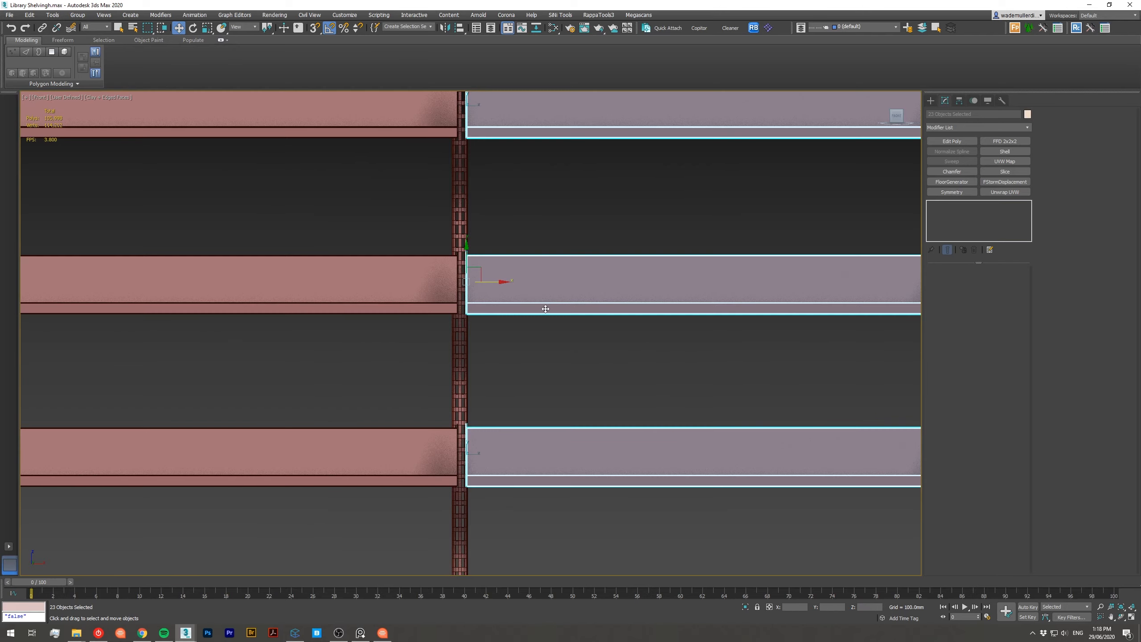
# Shift the cloned bay slightly to seat it against the shared upright
pyautogui.moveTo(543, 309); pyautogui.dragTo(413, 322, button='middle')
pyautogui.moveTo(361, 298); pyautogui.dragTo(357, 298)
pyautogui.scroll(-5, 357, 298)
# Clone the bay twice more along the row, aligning each copy with the preceding upright, for four bays in total
pyautogui.moveTo(357, 298); pyautogui.dragTo(316, 218, button='middle')
pyautogui.moveTo(336, 220)
pyautogui.keyDown('shift'); pyautogui.mouseDown()
pyautogui.moveTo(512, 233)
pyautogui.moveTo(440, 231)
pyautogui.mouseUp(); pyautogui.keyUp('shift')
pyautogui.click(570, 354)
pyautogui.scroll(7, 496, 219)
pyautogui.scroll(-6, 440, 231)
pyautogui.moveTo(440, 231); pyautogui.dragTo(369, 288, button='middle')
pyautogui.moveTo(394, 285)
pyautogui.keyDown('shift'); pyautogui.mouseDown()
pyautogui.moveTo(643, 291)
pyautogui.moveTo(588, 267)
pyautogui.mouseUp(); pyautogui.keyUp('shift')
pyautogui.click(570, 354)
pyautogui.scroll(7, 616, 270)
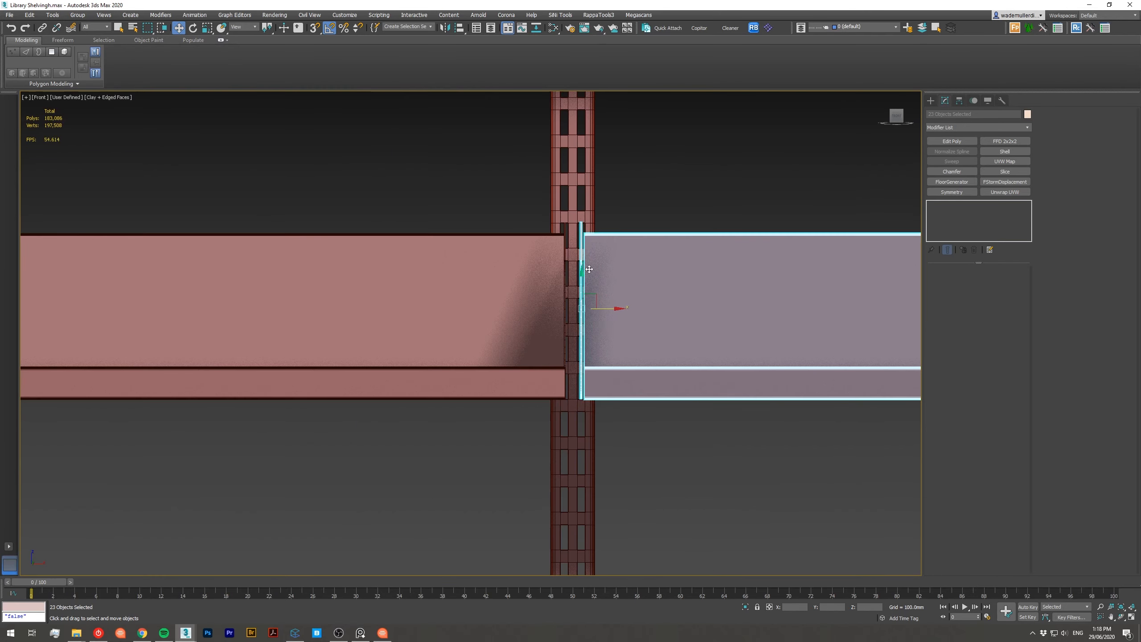
# Deselect the last bay and show the shelving in a perspective view without edged faces
pyautogui.scroll(-11, 589, 268)
pyautogui.click(742, 373)
pyautogui.press('p')
pyautogui.press('F4')
pyautogui.keyDown('alt'); pyautogui.moveTo(539, 373); pyautogui.dragTo(629, 396, button='middle'); pyautogui.keyUp('alt')
pyautogui.scroll(4, 521, 414)
# Mirror the lower crossbar's angled bracket horizontally as a clone and place it against the bay's opposite upright
pyautogui.click(453, 394)
pyautogui.keyDown('alt'); pyautogui.moveTo(454, 395); pyautogui.dragTo(364, 377, button='middle'); pyautogui.keyUp('alt')
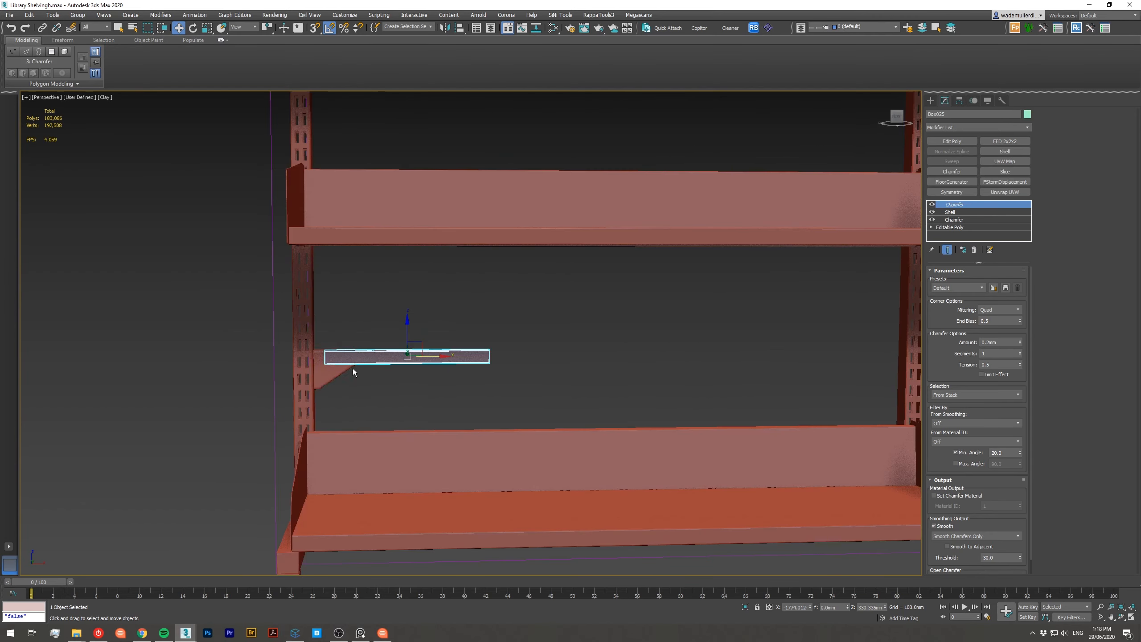
pyautogui.click(354, 369)
pyautogui.scroll(-3, 353, 369)
pyautogui.moveTo(634, 323); pyautogui.dragTo(524, 355, button='middle')
pyautogui.click(445, 28)
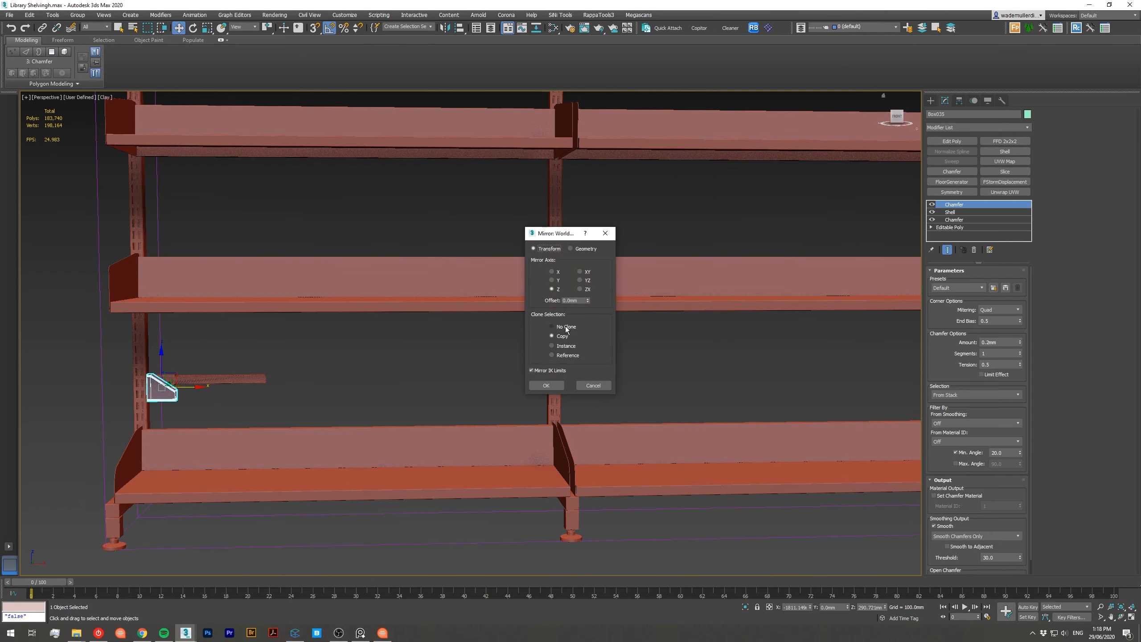
pyautogui.click(566, 352)
pyautogui.click(546, 385)
pyautogui.press('z')
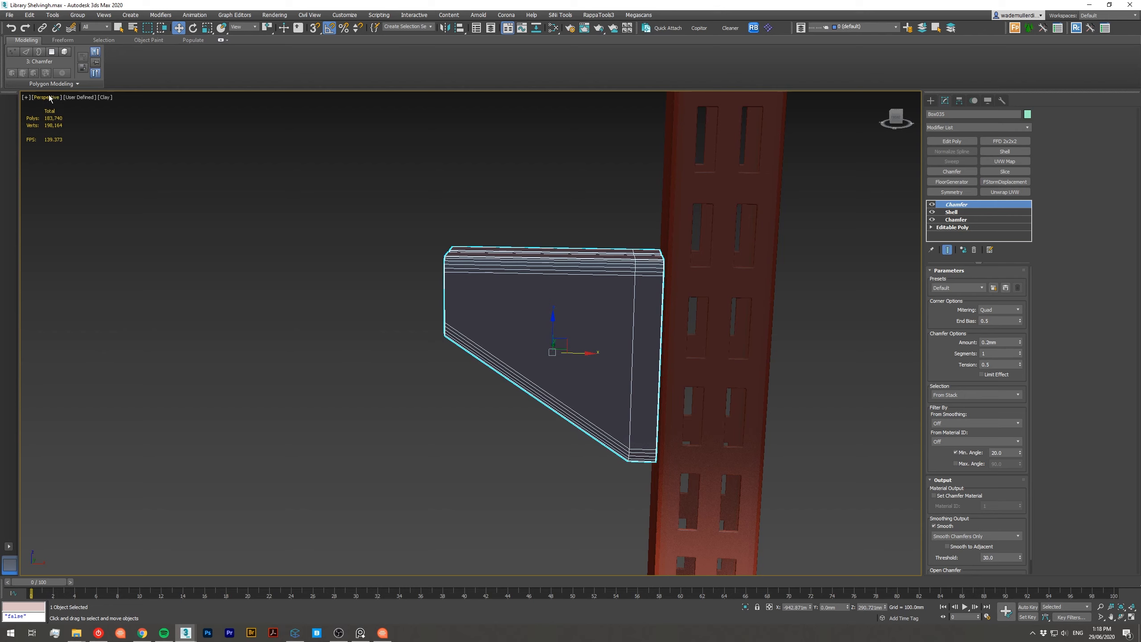
# Turn off the ambient shadow shading in the perspective viewport
pyautogui.click(27, 97)
pyautogui.click(44, 96)
pyautogui.click(78, 98)
pyautogui.moveTo(241, 171)
pyautogui.click(277, 201)
pyautogui.keyDown('alt'); pyautogui.moveTo(598, 337); pyautogui.dragTo(590, 318, button='middle'); pyautogui.keyUp('alt')
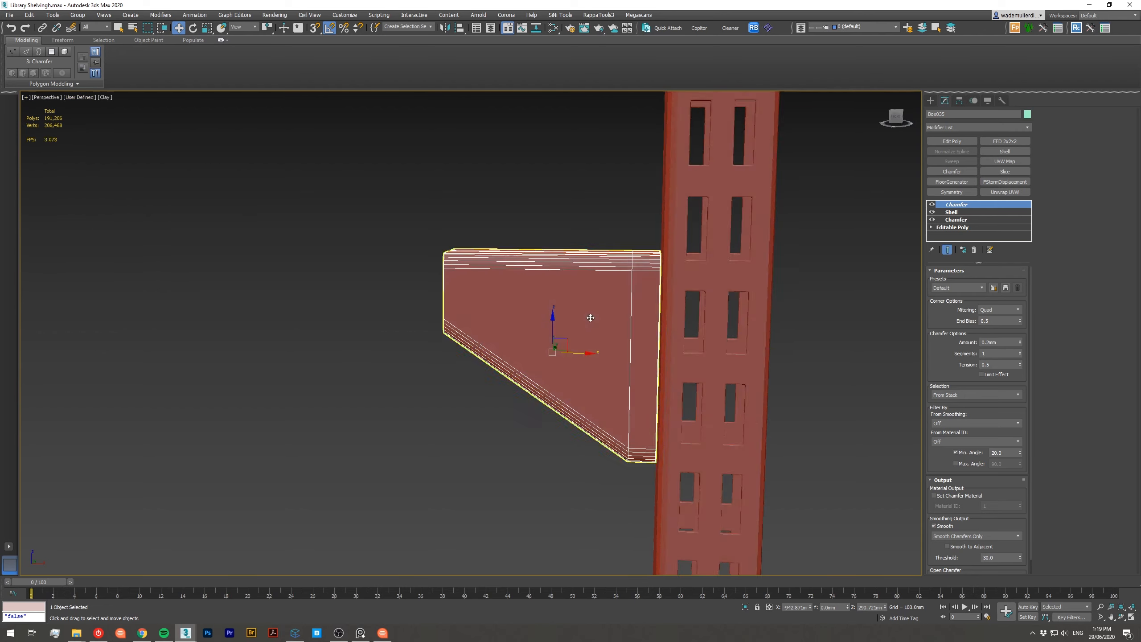
# Stretch the lower crossbar to the mirrored bracket by moving its end vertices across the bay
pyautogui.scroll(-6, 590, 318)
pyautogui.click(112, 325)
pyautogui.click(952, 227)
pyautogui.click(953, 282)
pyautogui.moveTo(149, 297); pyautogui.dragTo(197, 355)
pyautogui.moveTo(184, 324); pyautogui.dragTo(777, 403)
pyautogui.click(644, 252)
# Select the crossbar with both brackets and clone the set upward to the middle of the first bay
pyautogui.scroll(-3, 644, 252)
pyautogui.scroll(-3, 644, 249)
pyautogui.moveTo(390, 269); pyautogui.dragTo(679, 291)
pyautogui.keyDown('alt'); pyautogui.moveTo(598, 324); pyautogui.dragTo(665, 331, button='middle'); pyautogui.keyUp('alt')
pyautogui.scroll(-4, 665, 331)
pyautogui.moveTo(620, 206); pyautogui.dragTo(615, 300, button='middle')
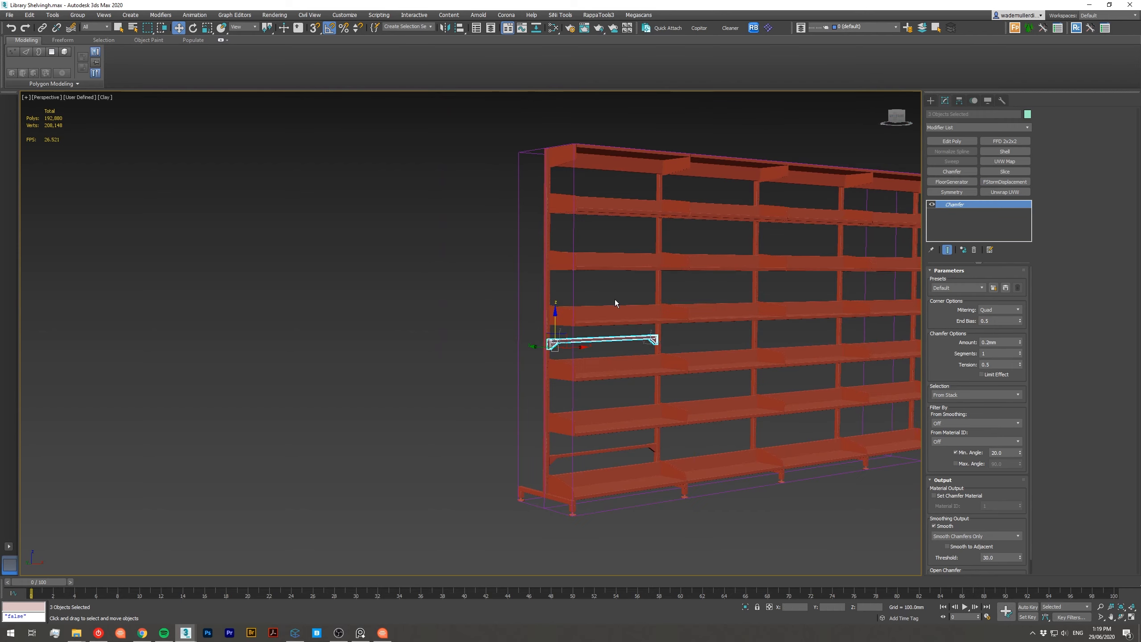
# Select the first bay's three crossbar sets and clone them into the second bay, aligned to its uprights in the front view
pyautogui.scroll(3, 558, 333)
pyautogui.keyDown('alt'); pyautogui.moveTo(557, 333); pyautogui.dragTo(525, 327, button='middle'); pyautogui.keyUp('alt')
pyautogui.keyDown('ctrl'); pyautogui.moveTo(708, 519); pyautogui.dragTo(729, 524); pyautogui.keyUp('ctrl')
pyautogui.scroll(-4, 674, 472)
pyautogui.keyDown('alt'); pyautogui.moveTo(584, 360); pyautogui.dragTo(557, 356, button='middle'); pyautogui.keyUp('alt')
pyautogui.keyDown('shift'); pyautogui.moveTo(466, 234); pyautogui.dragTo(617, 234); pyautogui.keyUp('shift')
pyautogui.click(571, 356)
pyautogui.press('f')
pyautogui.scroll(8, 574, 378)
pyautogui.scroll(-7, 639, 436)
pyautogui.moveTo(639, 435); pyautogui.dragTo(270, 366, button='middle')
pyautogui.scroll(7, 229, 330)
# Clone the crossbar sets into the remaining two bays, seating their brackets against the uprights
pyautogui.scroll(-10, 317, 437)
pyautogui.click(568, 355)
pyautogui.scroll(10, 467, 431)
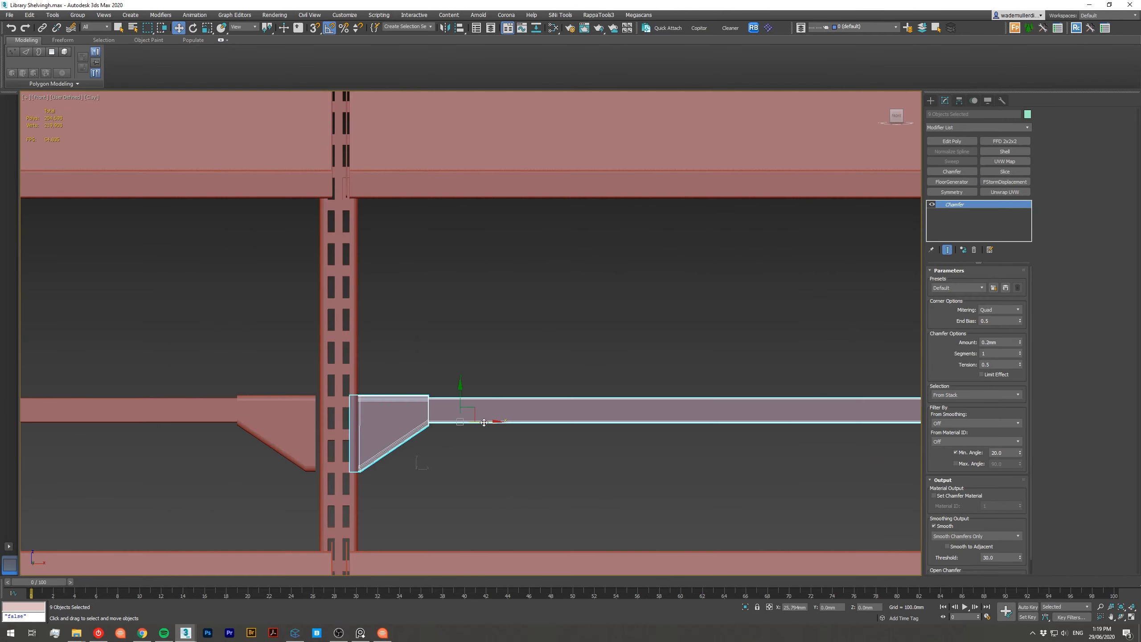
pyautogui.scroll(-5, 556, 433)
pyautogui.click(572, 354)
pyautogui.scroll(-8, 571, 355)
# Delete the purple guide box around the shelving and save the file
pyautogui.keyDown('alt'); pyautogui.moveTo(571, 356); pyautogui.dragTo(666, 370, button='middle'); pyautogui.keyUp('alt')
pyautogui.moveTo(684, 226); pyautogui.dragTo(775, 458)
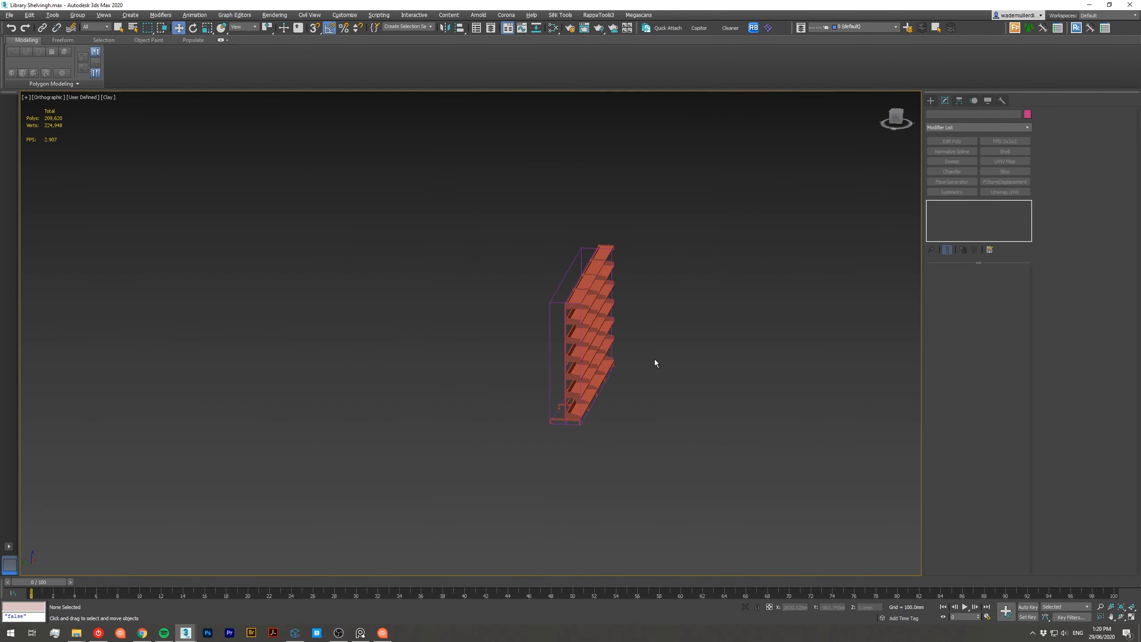
pyautogui.click(599, 318)
pyautogui.press('Delete')
pyautogui.scroll(5, 628, 333)
pyautogui.keyDown('alt'); pyautogui.moveTo(628, 334); pyautogui.dragTo(620, 355, button='middle'); pyautogui.keyUp('alt')
pyautogui.hotkey('ctrl', 's')
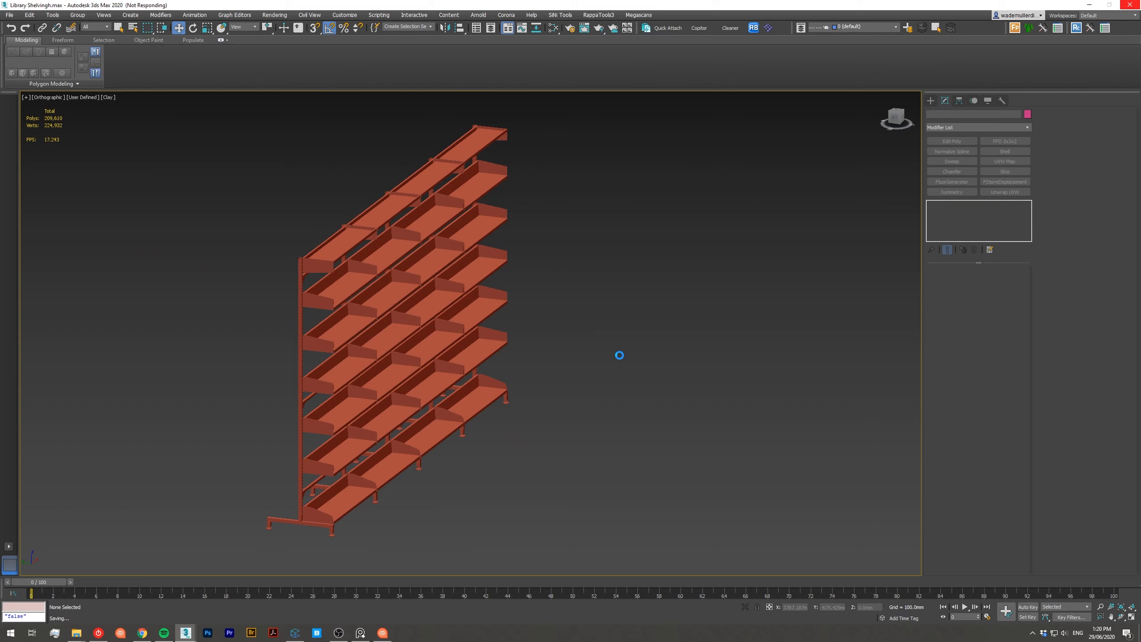
# Mirror all shelves and side panels as instances in the left view, and position them on the uprights' opposite side
pyautogui.hotkey('ctrl', 'a')
pyautogui.press('l')
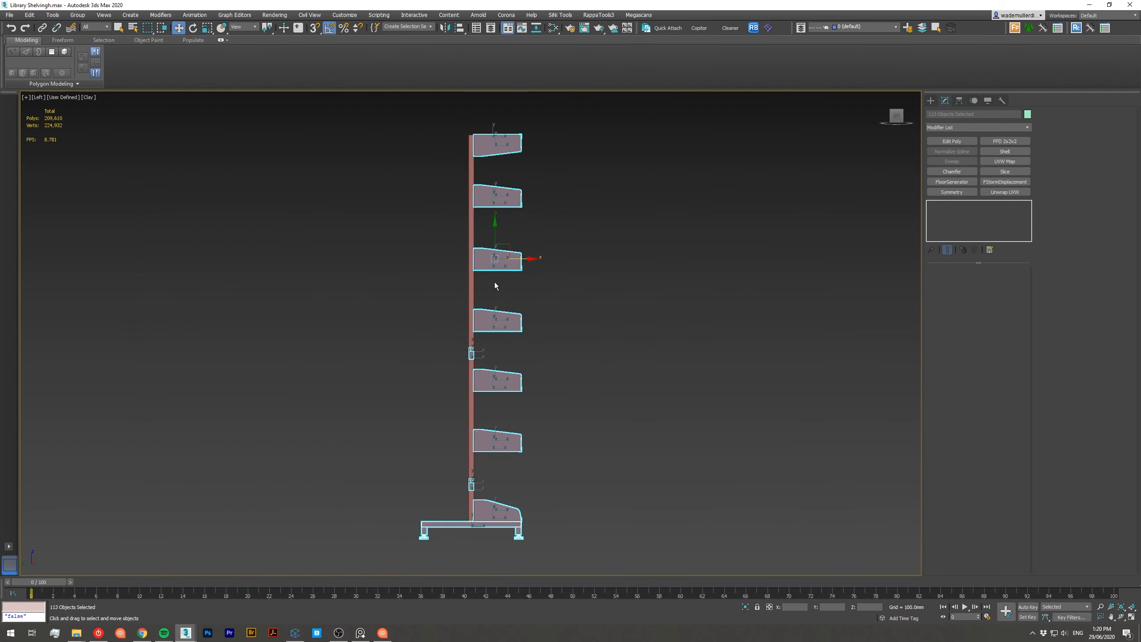
pyautogui.scroll(3, 478, 345)
pyautogui.keyDown('alt'); pyautogui.moveTo(422, 341); pyautogui.dragTo(476, 380); pyautogui.keyUp('alt')
pyautogui.moveTo(476, 380); pyautogui.dragTo(484, 167, button='middle')
pyautogui.keyDown('alt'); pyautogui.moveTo(405, 568); pyautogui.dragTo(404, 567); pyautogui.keyUp('alt')
pyautogui.press('F3')
pyautogui.moveTo(569, 404); pyautogui.dragTo(565, 419, button='middle')
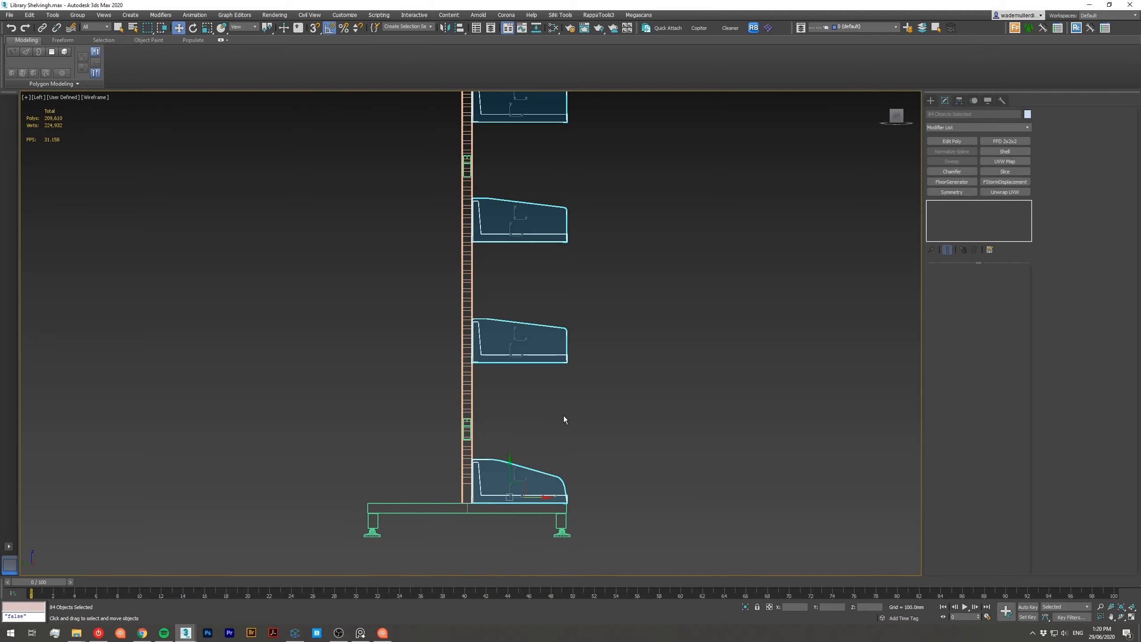
pyautogui.click(446, 29)
pyautogui.click(559, 343)
pyautogui.click(550, 386)
pyautogui.moveTo(641, 336); pyautogui.dragTo(429, 351)
# Examine the double-sided, four-bay shelving unit in the shaded perspective view
pyautogui.scroll(-6, 777, 357)
pyautogui.click(756, 334)
pyautogui.press('p')
pyautogui.press('F3')
pyautogui.scroll(-5, 780, 403)
pyautogui.moveTo(755, 334)
pyautogui.keyDown('alt'); pyautogui.mouseDown(button='middle')
pyautogui.moveTo(780, 403)
pyautogui.moveTo(746, 349)
pyautogui.mouseUp(button='middle'); pyautogui.keyUp('alt')
pyautogui.hotkey('alt', 'z')
pyautogui.press('z')
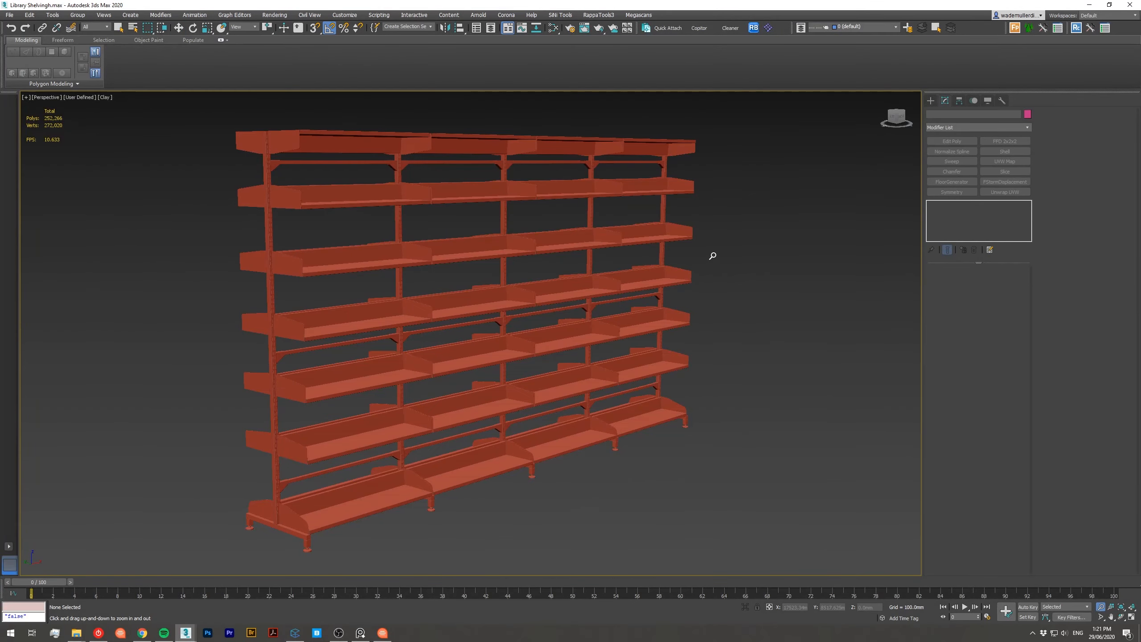
# Open the Slate Material Editor and clear all nodes from its current view
pyautogui.click(553, 28)
pyautogui.moveTo(701, 260); pyautogui.dragTo(719, 149)
pyautogui.rightClick(332, 556)
pyautogui.moveTo(649, 437); pyautogui.dragTo(655, 427, button='middle')
pyautogui.hotkey('ctrl', 'a')
pyautogui.press('Delete')
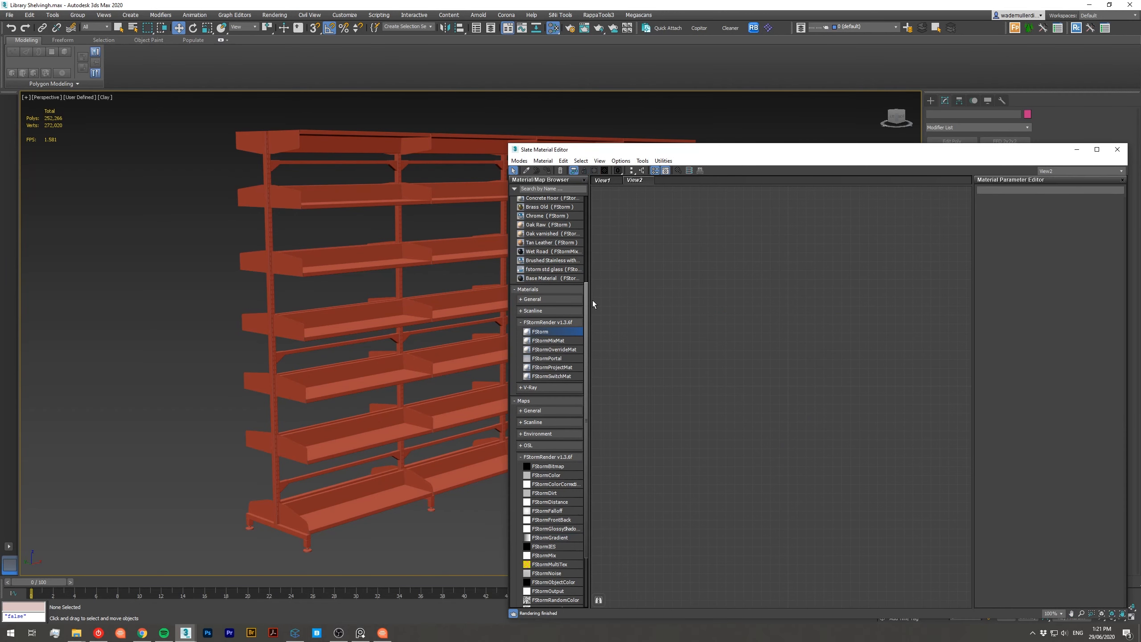
# Add a Multi/Sub-Object material beside an FStorm material and limit it to 2 sub-materials
pyautogui.click(534, 299)
pyautogui.click(564, 300)
pyautogui.moveTo(902, 388); pyautogui.dragTo(840, 326)
pyautogui.doubleClick(840, 326)
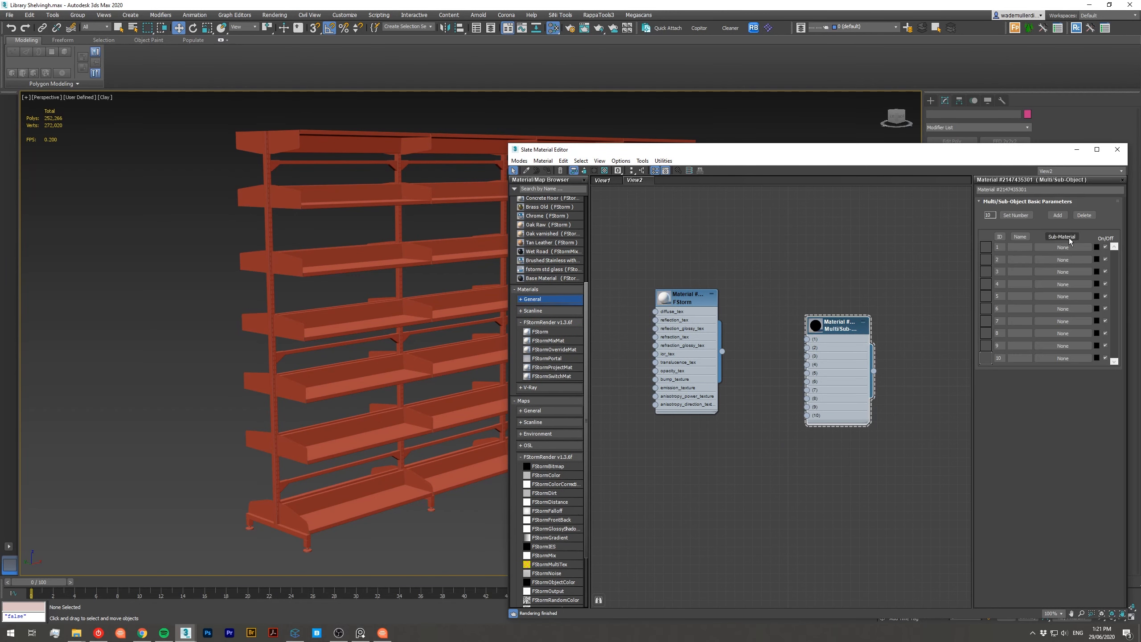
pyautogui.press('Return')
# Duplicate the FStorm material, rename the copy Rubber and set its diffuse color to black
pyautogui.moveTo(702, 300); pyautogui.dragTo(711, 229)
pyautogui.keyDown('shift'); pyautogui.moveTo(711, 228); pyautogui.dragTo(711, 408); pyautogui.keyUp('shift')
pyautogui.doubleClick(710, 409)
pyautogui.moveTo(1042, 190); pyautogui.dragTo(949, 186)
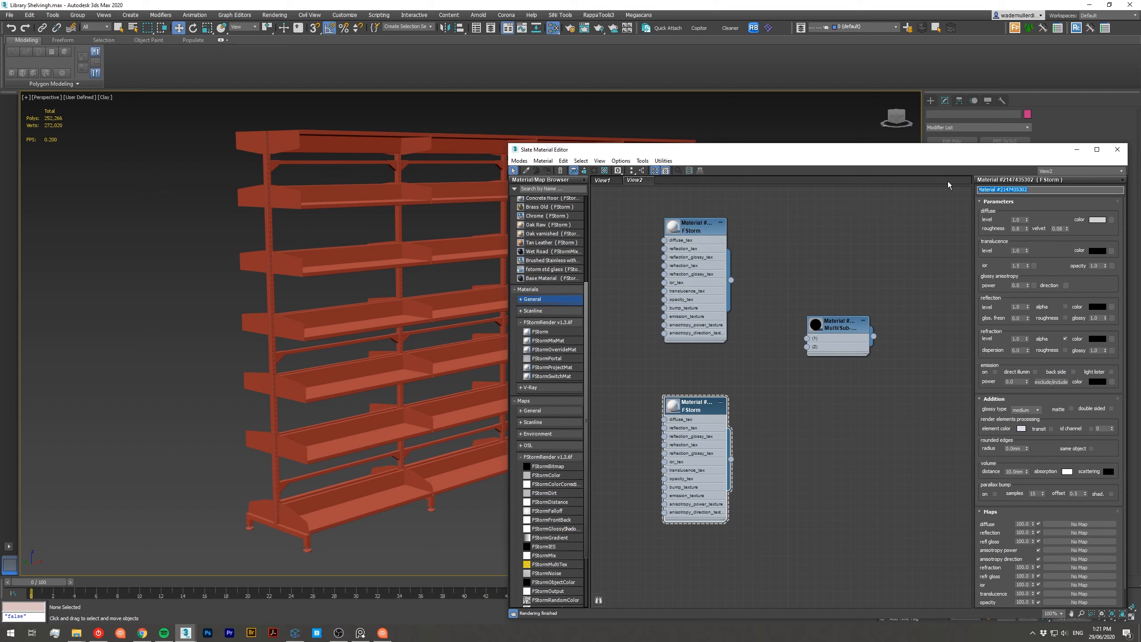
pyautogui.click(1096, 220)
pyautogui.moveTo(256, 93); pyautogui.dragTo(179, 93)
pyautogui.click(233, 150)
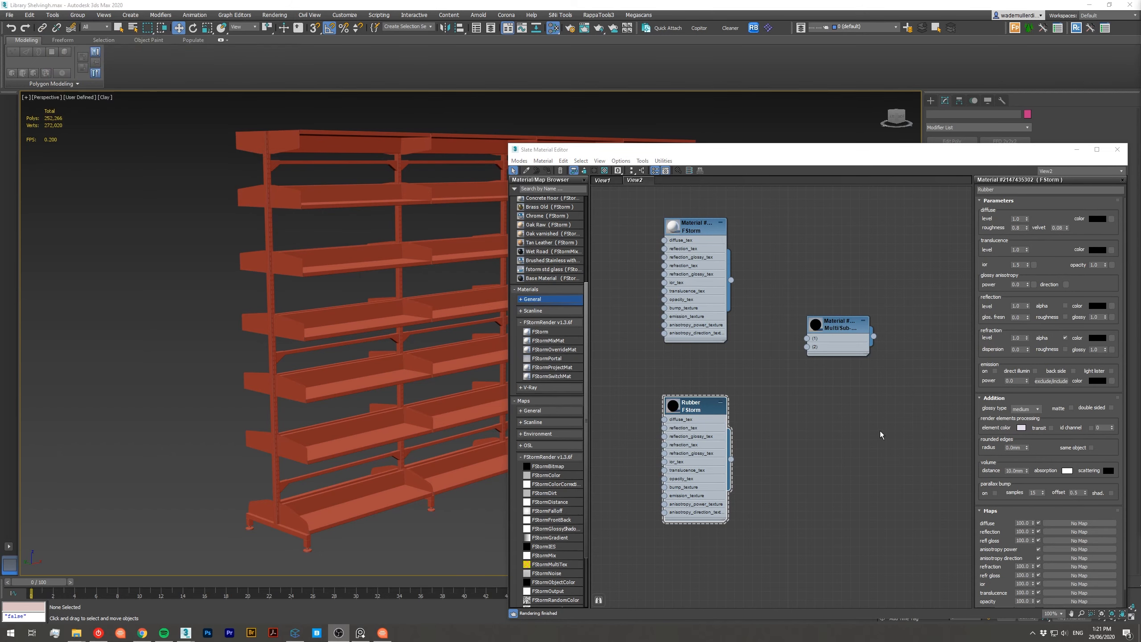
# Give the Rubber material a near-white reflection with glossiness 0.3, and connect it to the second sub-material slot
pyautogui.click(1098, 306)
pyautogui.moveTo(179, 93); pyautogui.dragTo(255, 93)
pyautogui.click(234, 149)
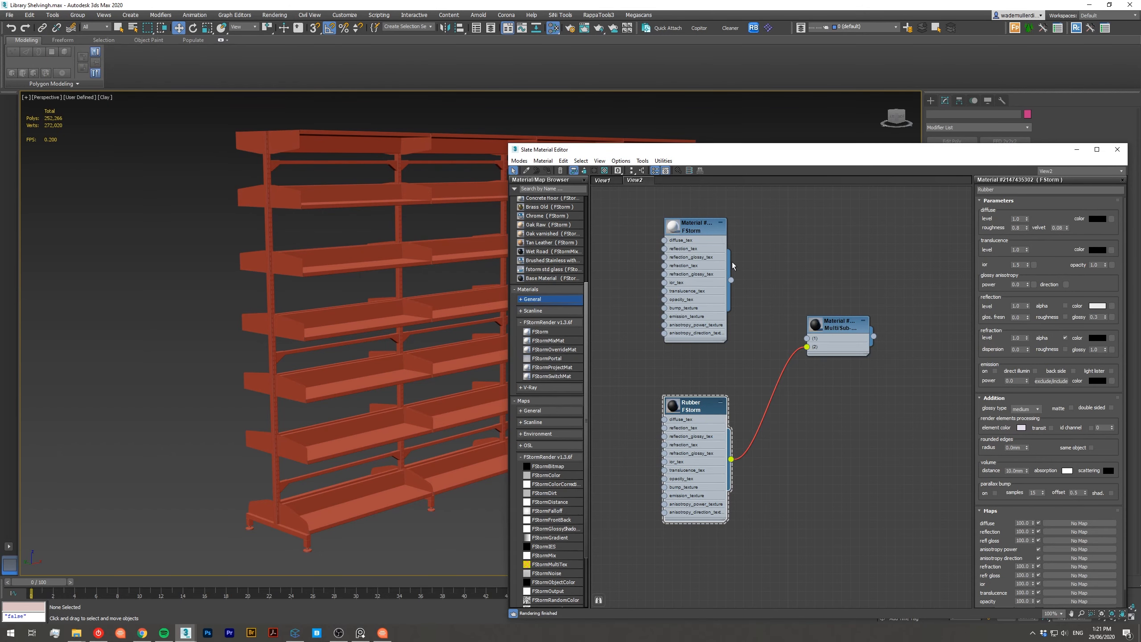
# Apply the Multi/Sub-Object material to the shelving and display the viewport with Default Shading
pyautogui.click(838, 324)
pyautogui.click(105, 97)
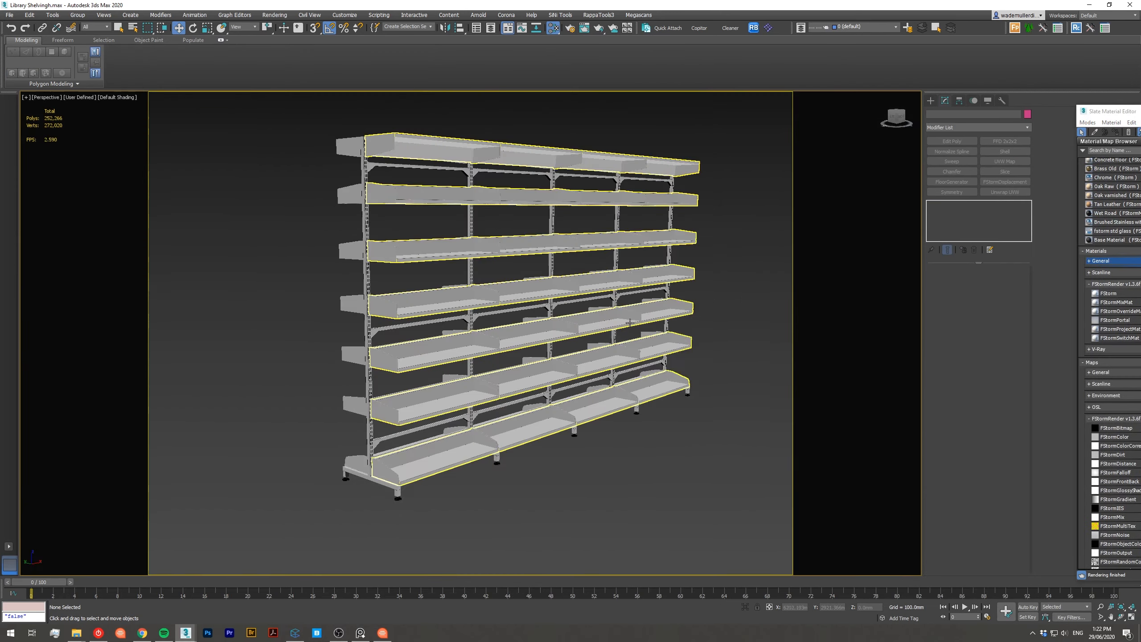
# Render the shelving interactively with FStorm, using the HDTV (video) output size of 1920x1080
pyautogui.hotkey('shift', 'q')
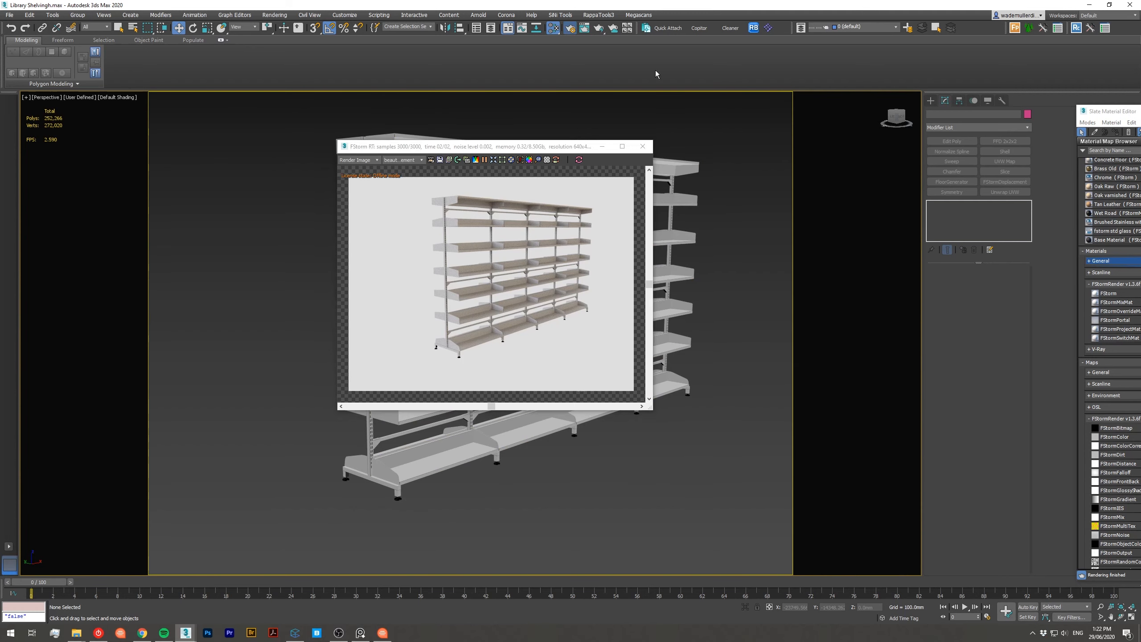
pyautogui.press('F10')
pyautogui.click(937, 211)
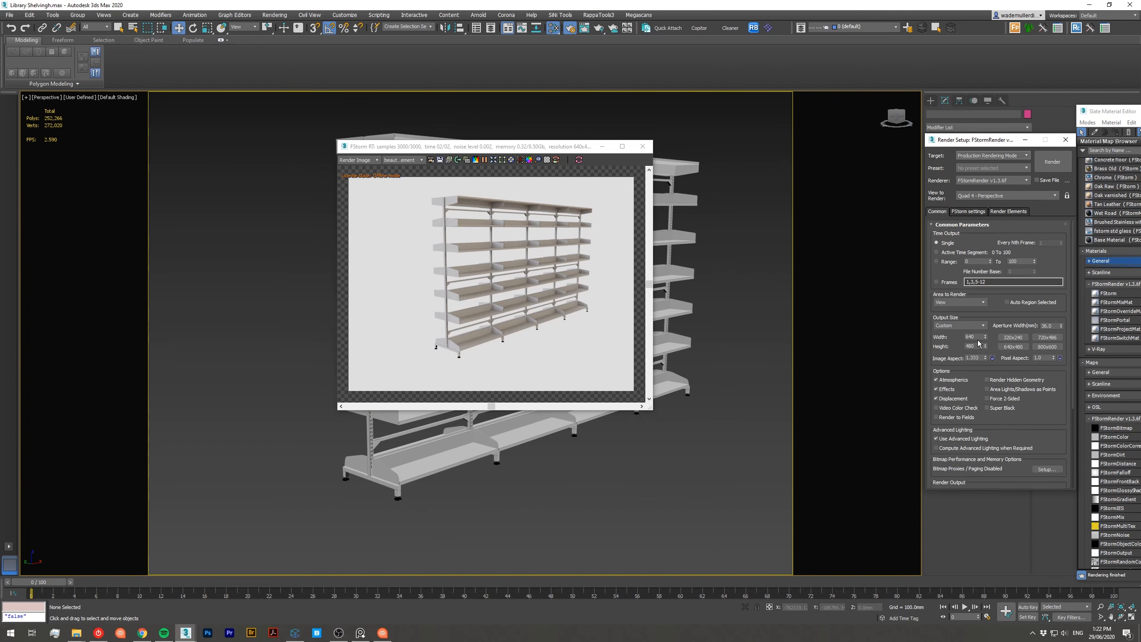
pyautogui.click(949, 437)
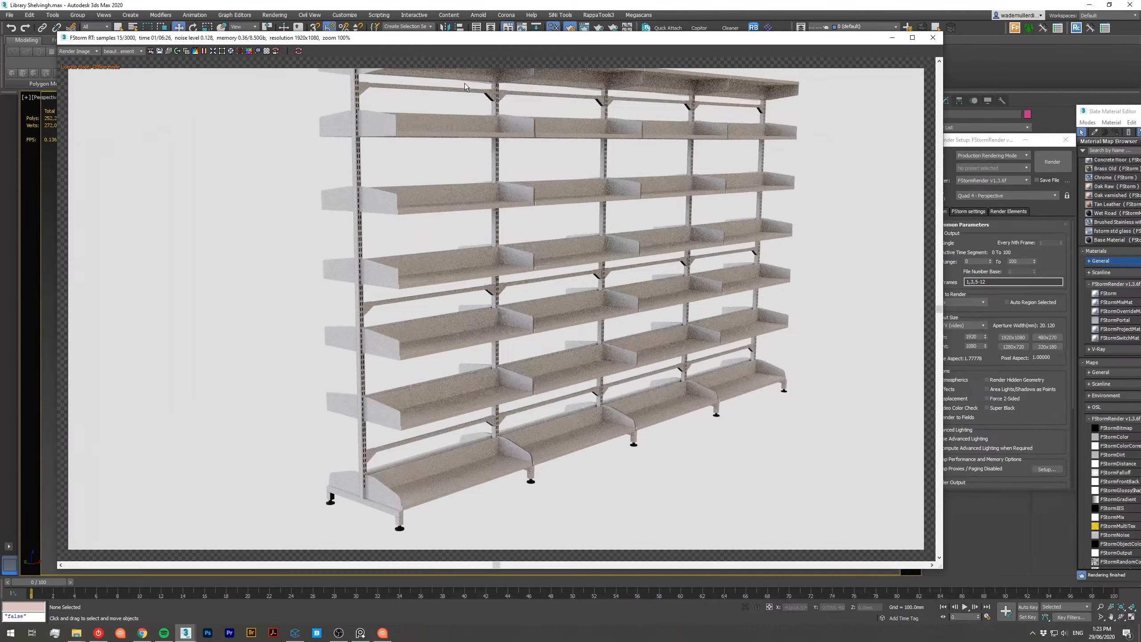
pyautogui.moveTo(613, 38); pyautogui.dragTo(1140, 143)
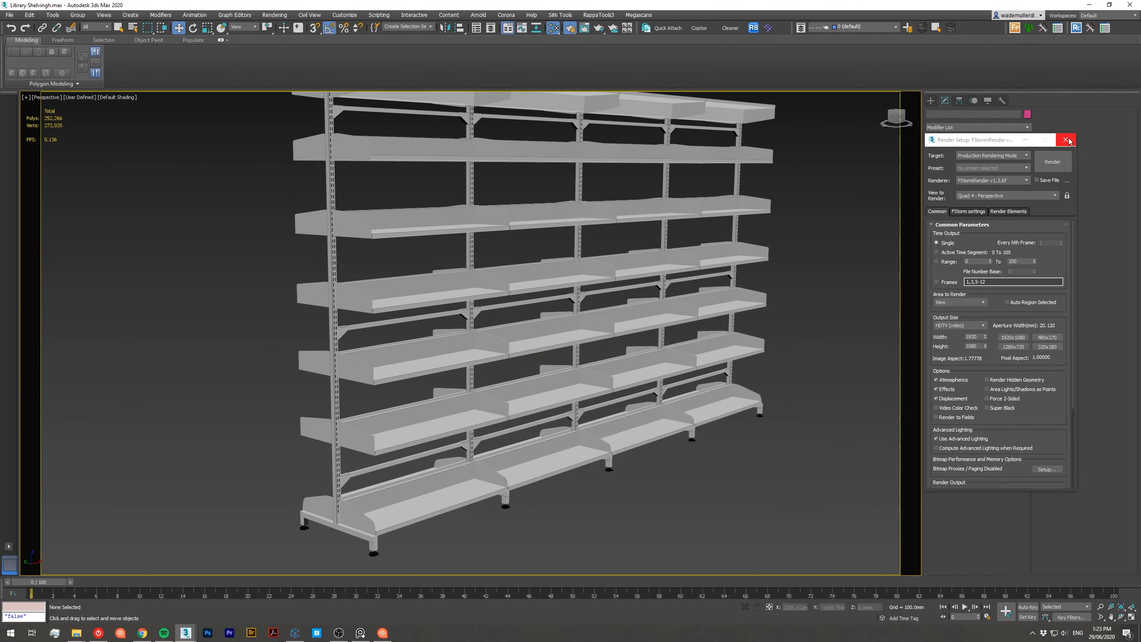
pyautogui.click(1066, 140)
# Zoom in on the base and give the metal material a grey-green diffuse, near-white reflection and glossiness of 0.7
pyautogui.click(1100, 617)
pyautogui.moveTo(364, 530); pyautogui.dragTo(364, 463)
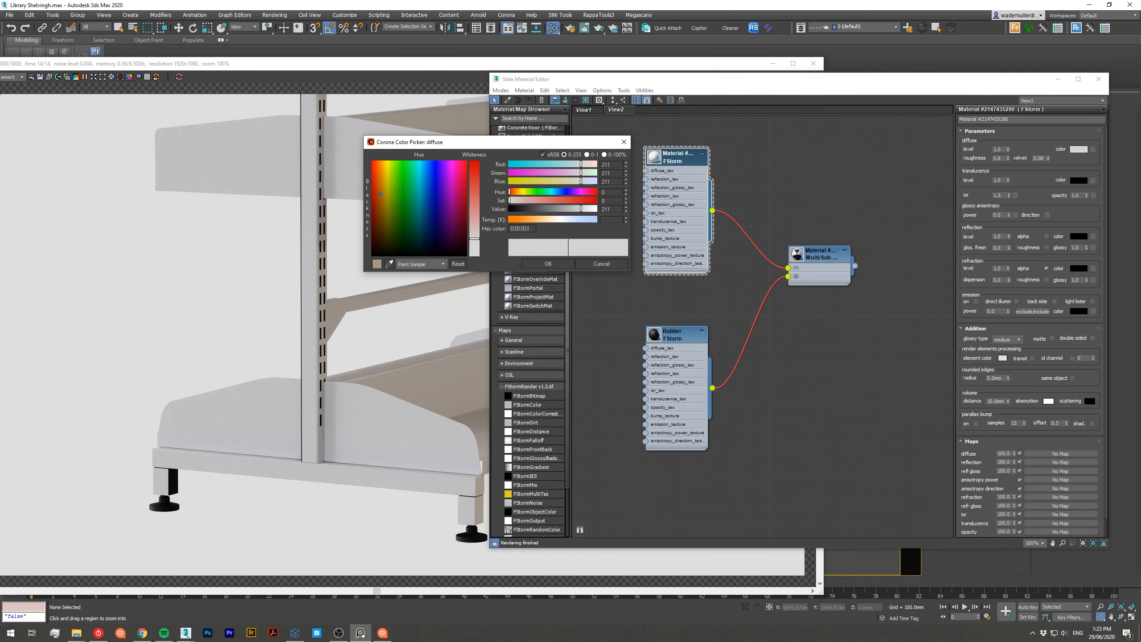
pyautogui.click(454, 120)
pyautogui.moveTo(565, 165); pyautogui.dragTo(558, 167)
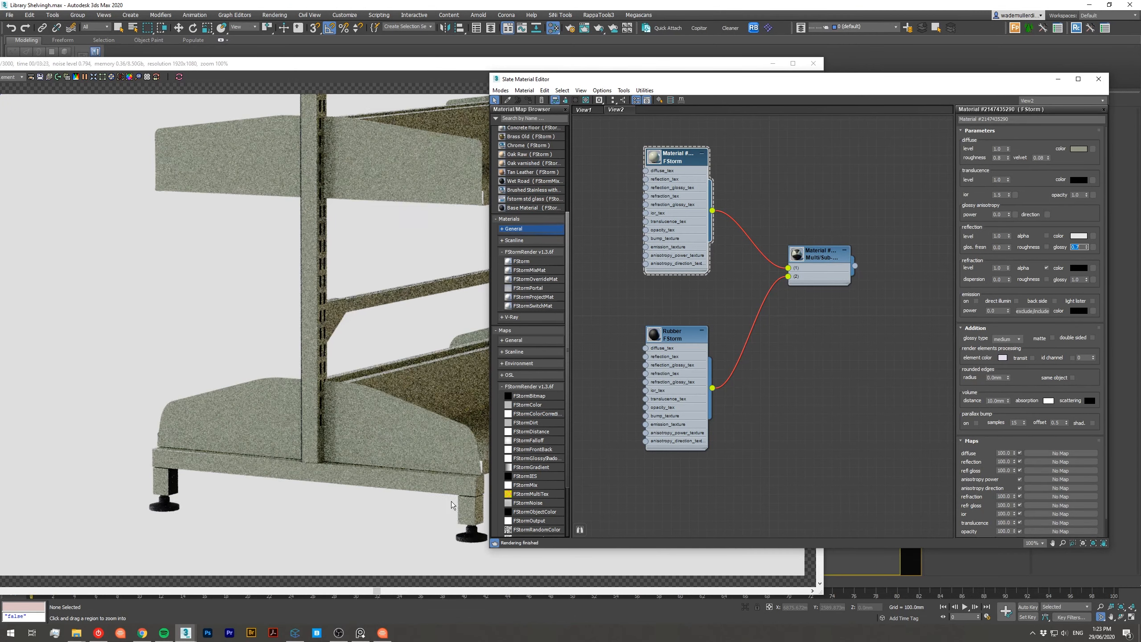
# Lighten the Rubber material's diffuse color to a near-black grey with a value of about 17
pyautogui.scroll(2, 416, 478)
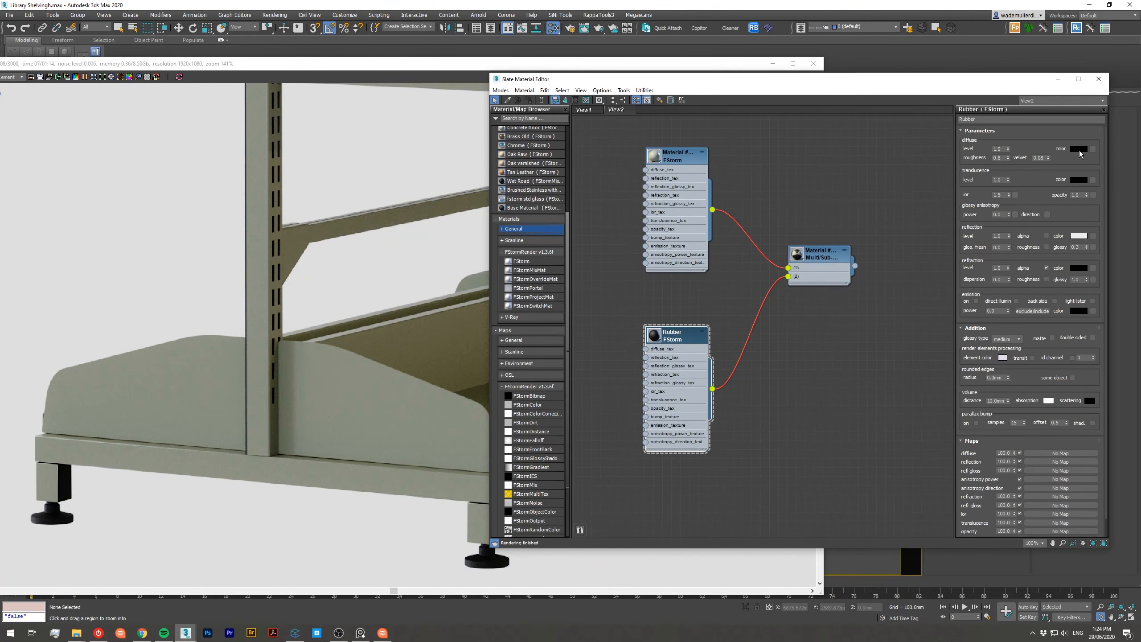
pyautogui.click(1078, 149)
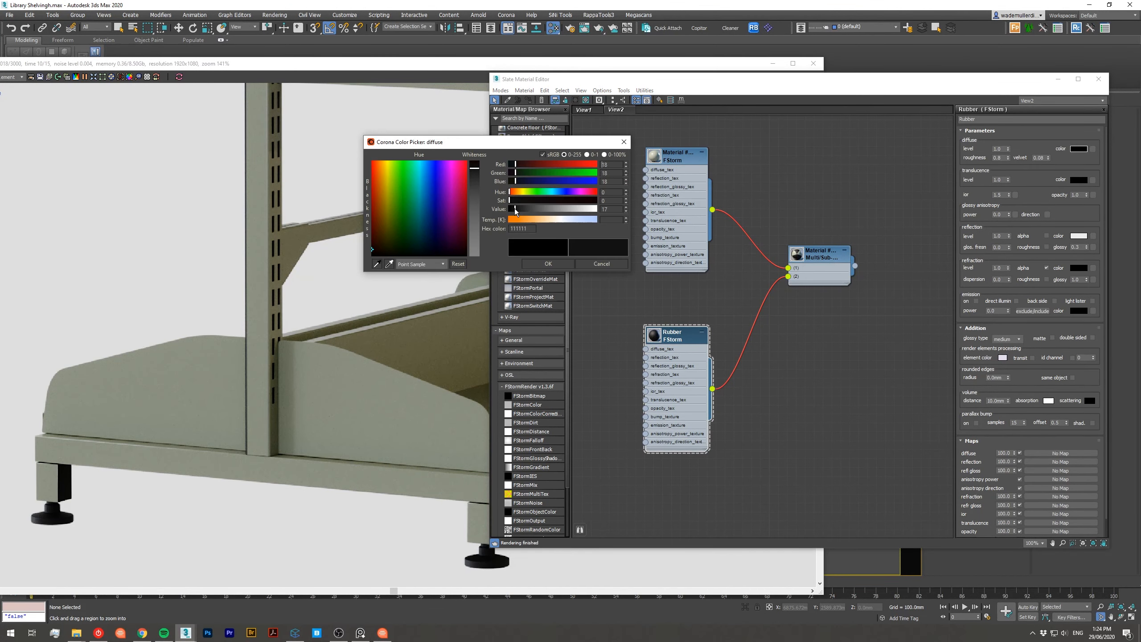
pyautogui.click(551, 270)
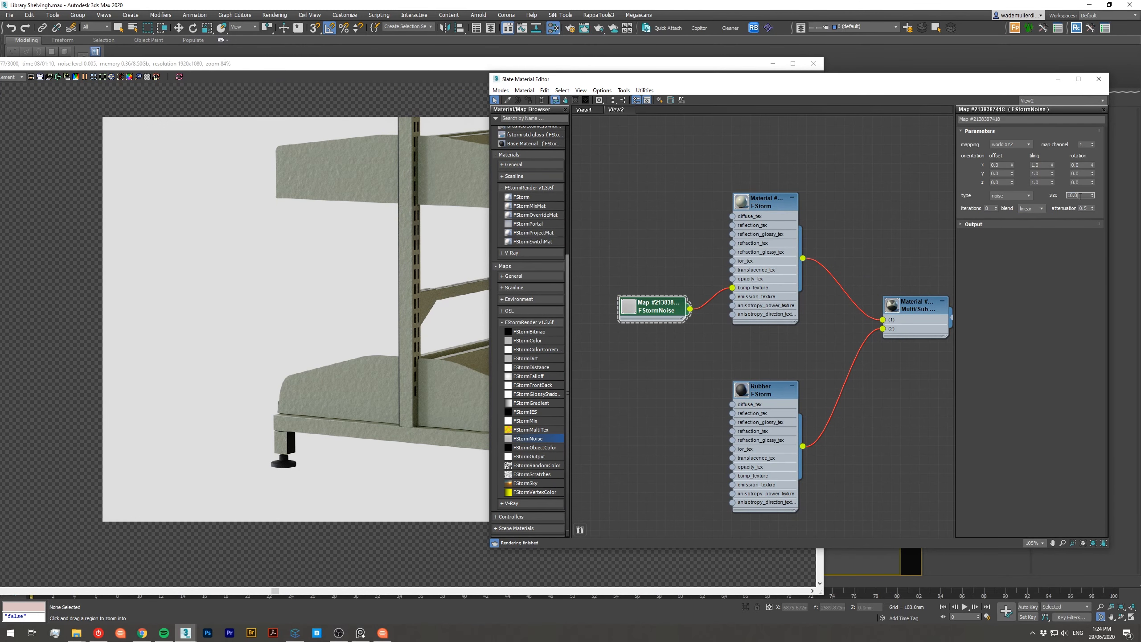
# Try a size of 5 for the FStormNoise map on the metal material's bump, and check the render close up
pyautogui.doubleClick(1080, 196)
pyautogui.write('5')
pyautogui.press('Return')
pyautogui.click(424, 408)
pyautogui.scroll(4, 423, 408)
# Set the size of the metal material's FStormNoise bump map to 1
pyautogui.doubleClick(1079, 196)
pyautogui.write('1')
pyautogui.press('Return')
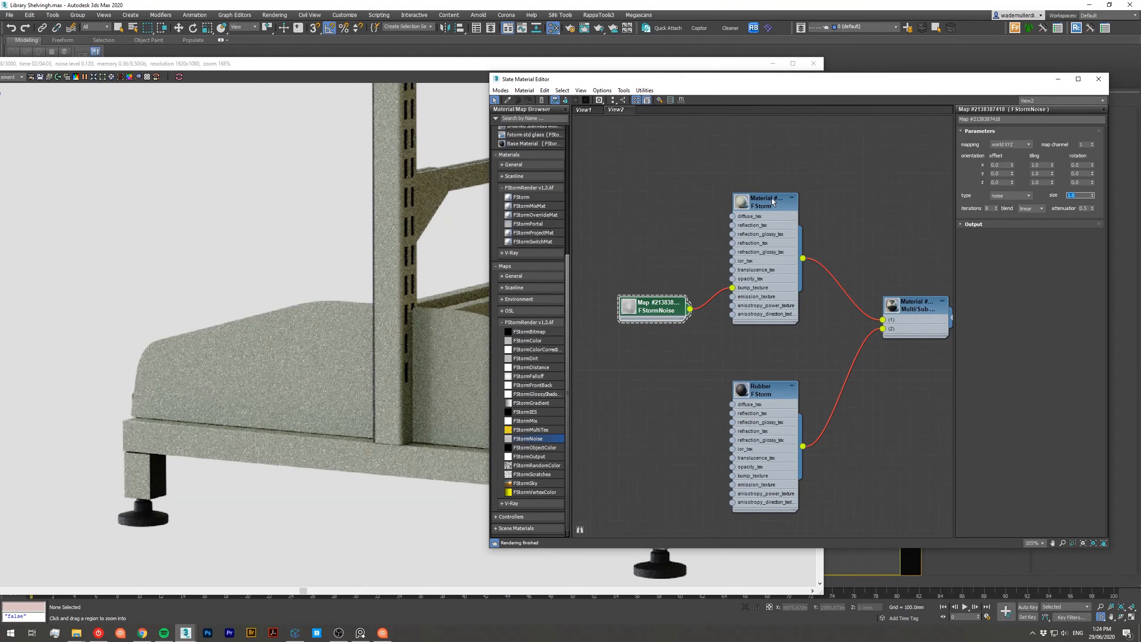
# Set the metal material's bump amount to 0.2 mm
pyautogui.click(773, 202)
pyautogui.scroll(-10, 984, 503)
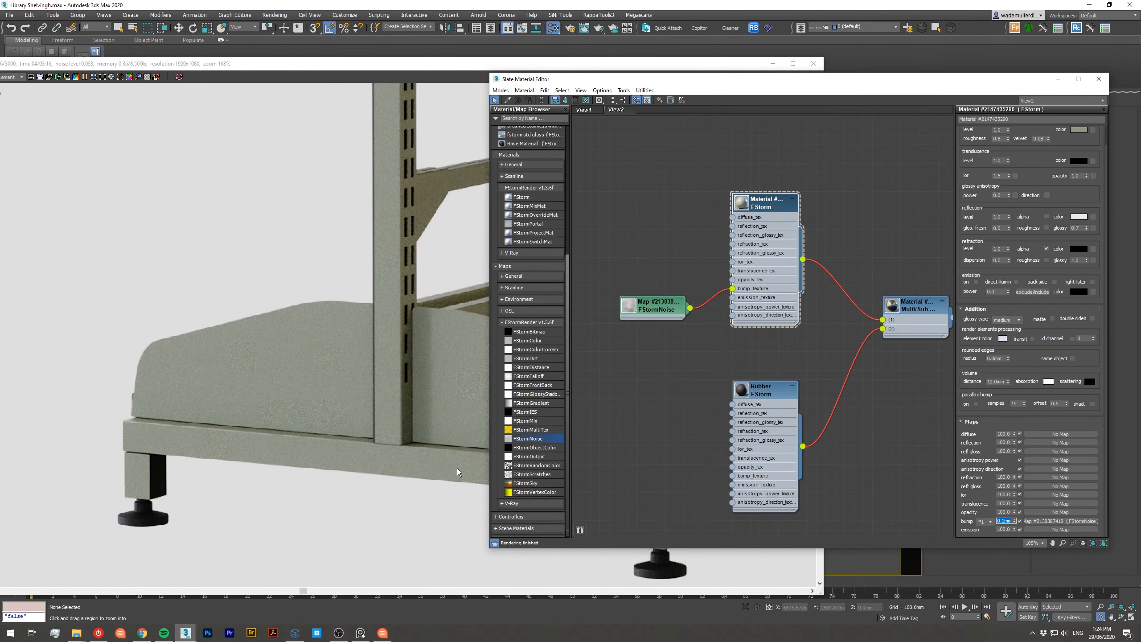
pyautogui.click(457, 469)
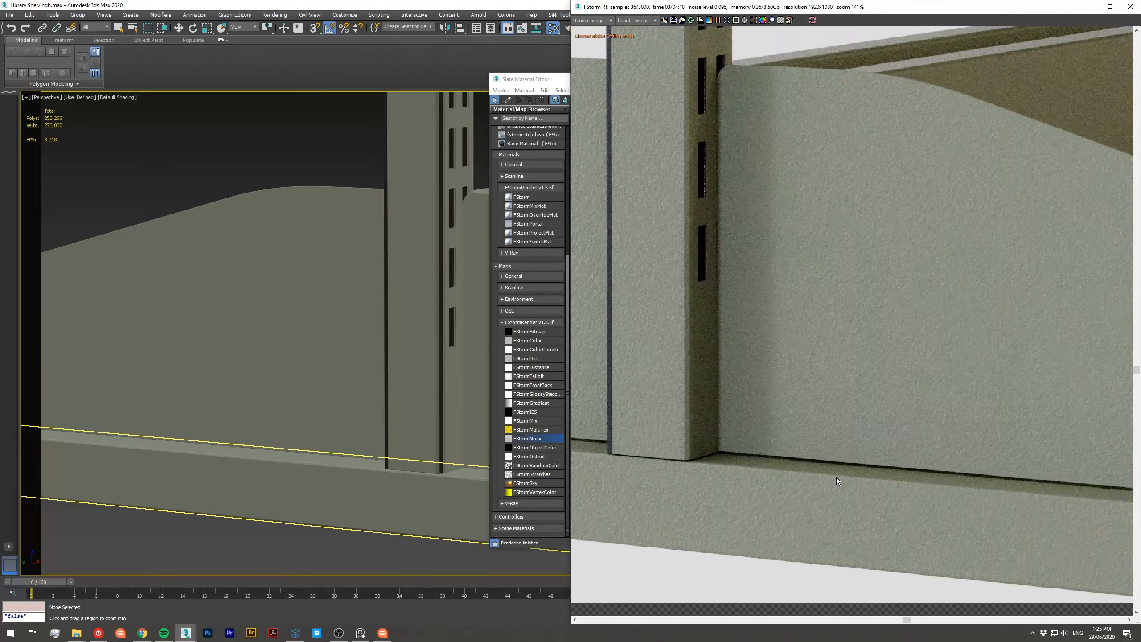
# Readjust the metal material's bump amount and check the bottom shelf's surface in the render
pyautogui.scroll(-3, 837, 478)
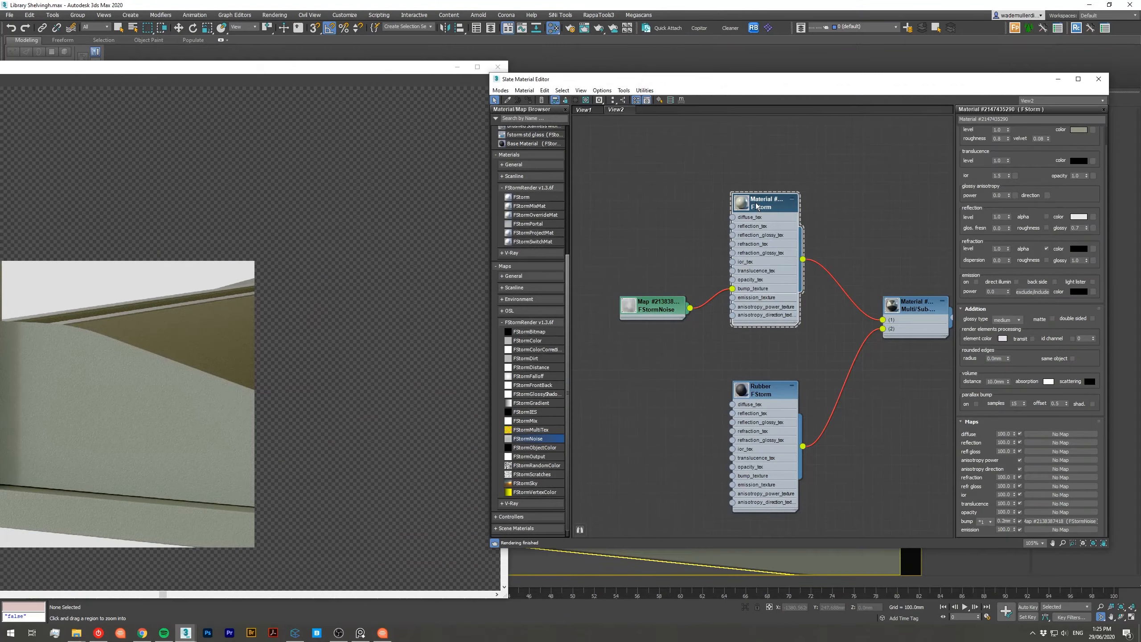
pyautogui.doubleClick(1004, 521)
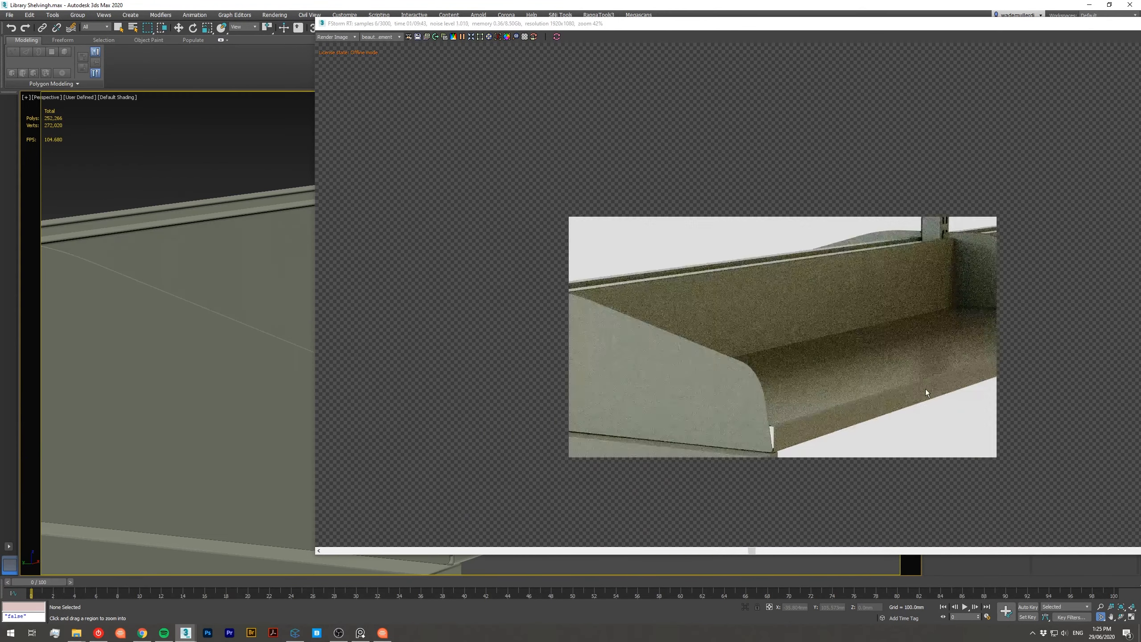
pyautogui.scroll(5, 926, 388)
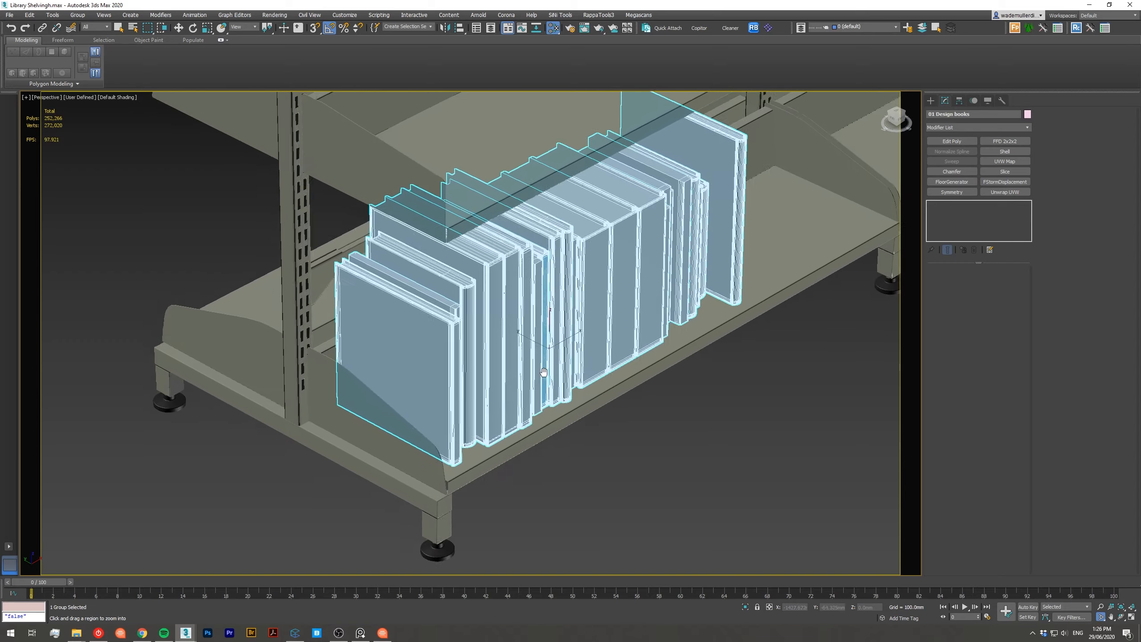
# Deselect the books and set the render output size to 1500 by 1200
pyautogui.rightClick(540, 357)
pyautogui.click(585, 408)
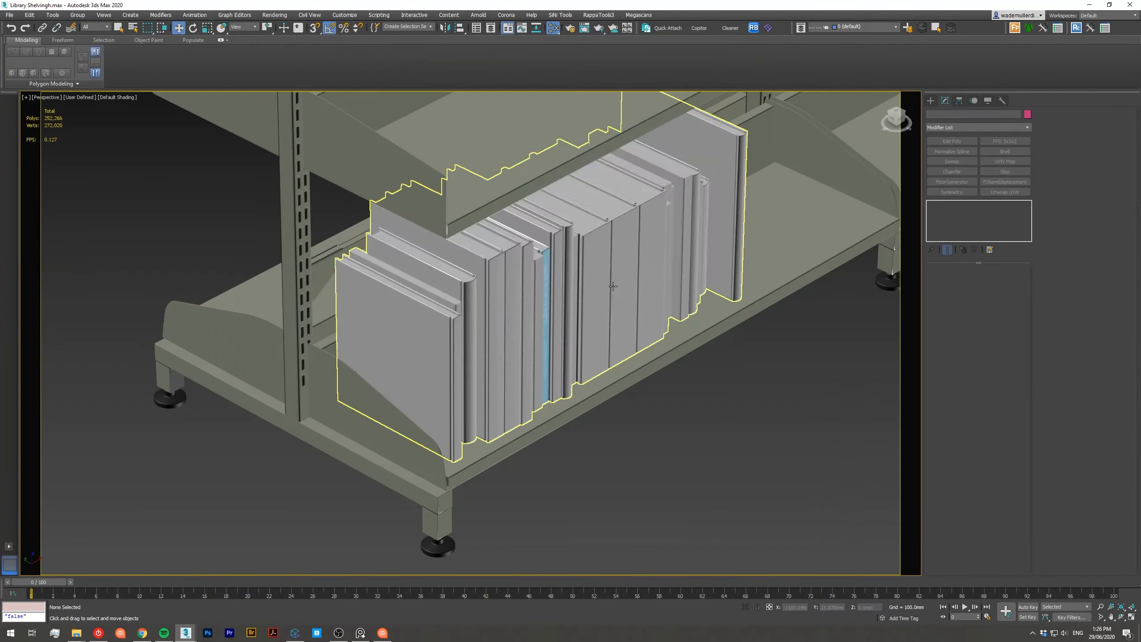
pyautogui.click(614, 286)
pyautogui.click(661, 416)
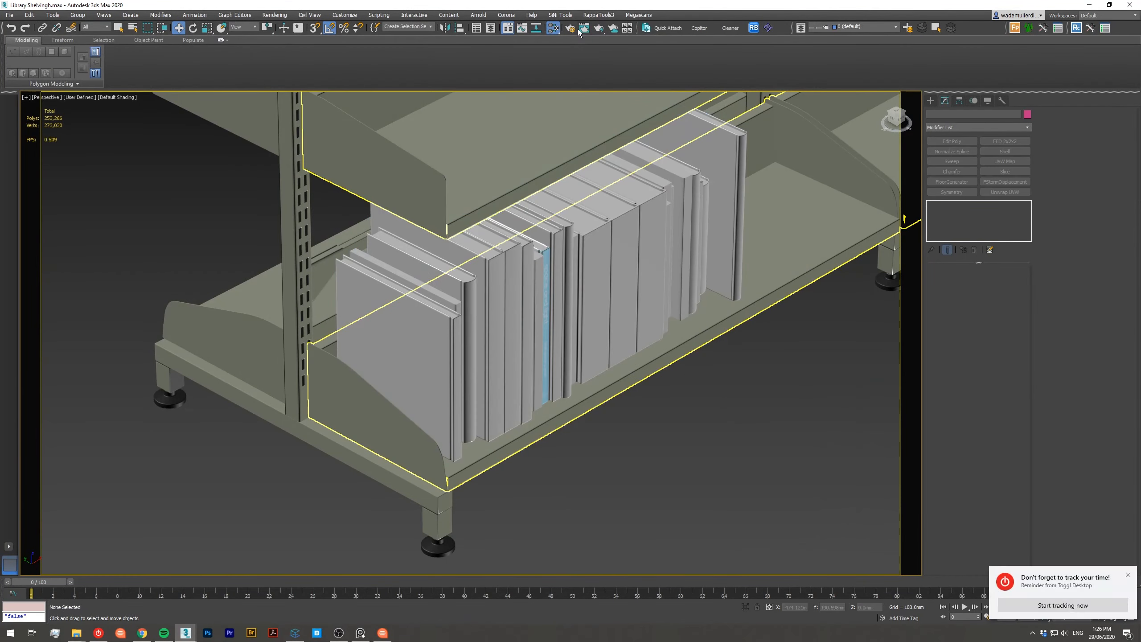
pyautogui.click(575, 31)
pyautogui.click(970, 326)
pyautogui.click(966, 333)
pyautogui.doubleClick(974, 337)
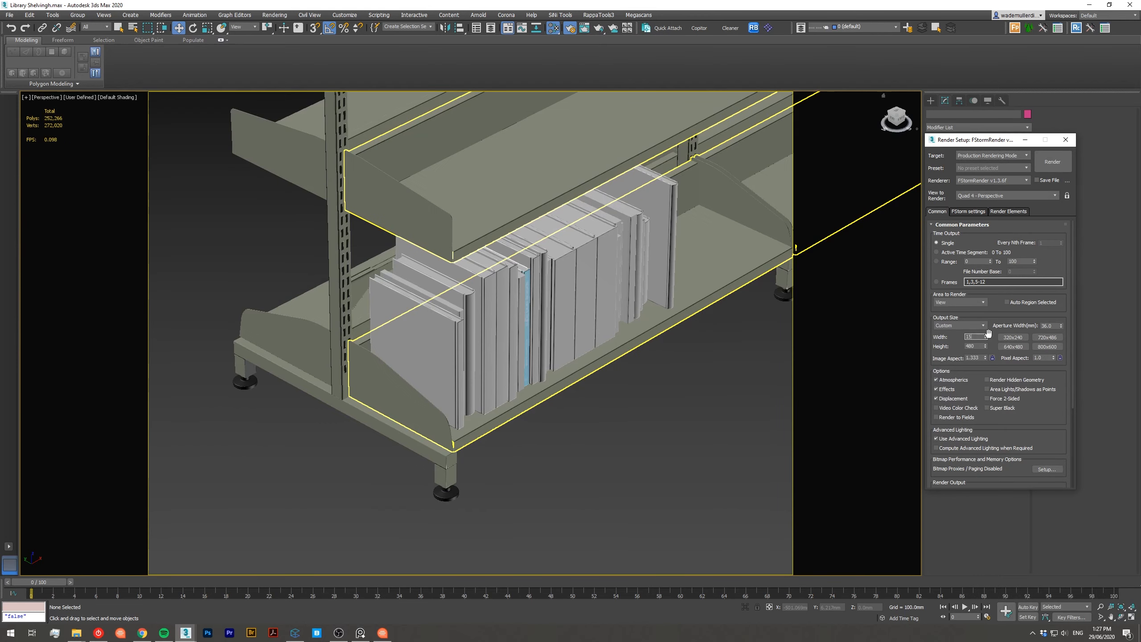
pyautogui.write('1500')
pyautogui.press('Tab')
pyautogui.write('1200')
pyautogui.press('Return')
# Frame the books on the bottom shelf, expand the FStorm camera settings and inspect the books in the interactive render
pyautogui.click(969, 212)
pyautogui.click(603, 297)
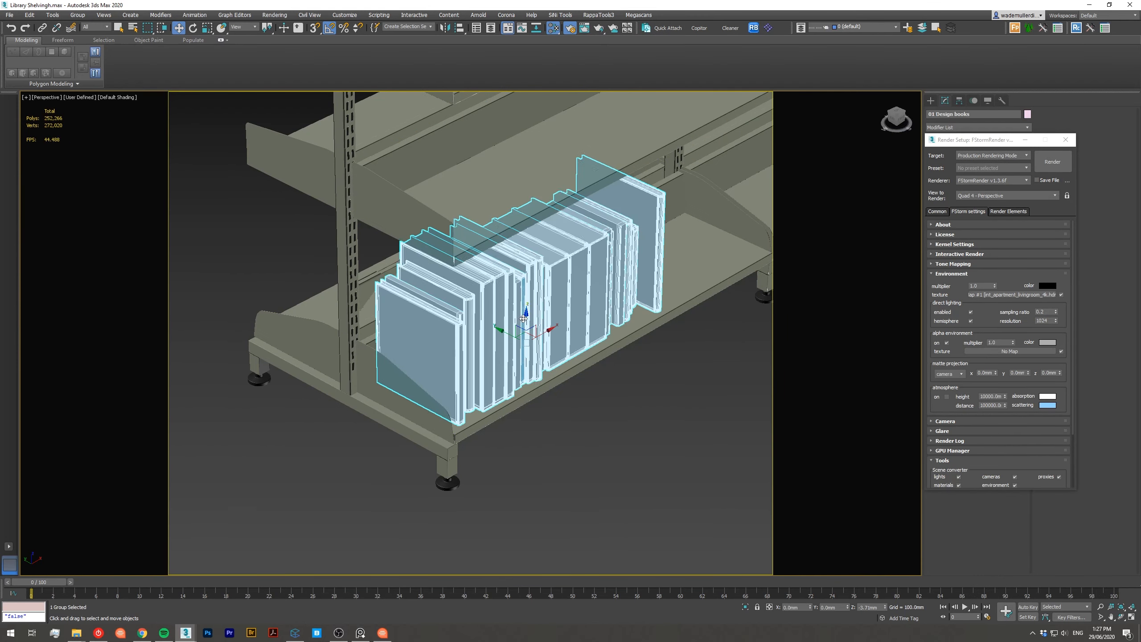
pyautogui.click(670, 386)
pyautogui.moveTo(670, 385); pyautogui.dragTo(689, 407, button='middle')
pyautogui.scroll(2, 537, 337)
pyautogui.hotkey('ctrl', 'w')
pyautogui.moveTo(537, 338); pyautogui.dragTo(550, 334, button='middle')
pyautogui.press('w')
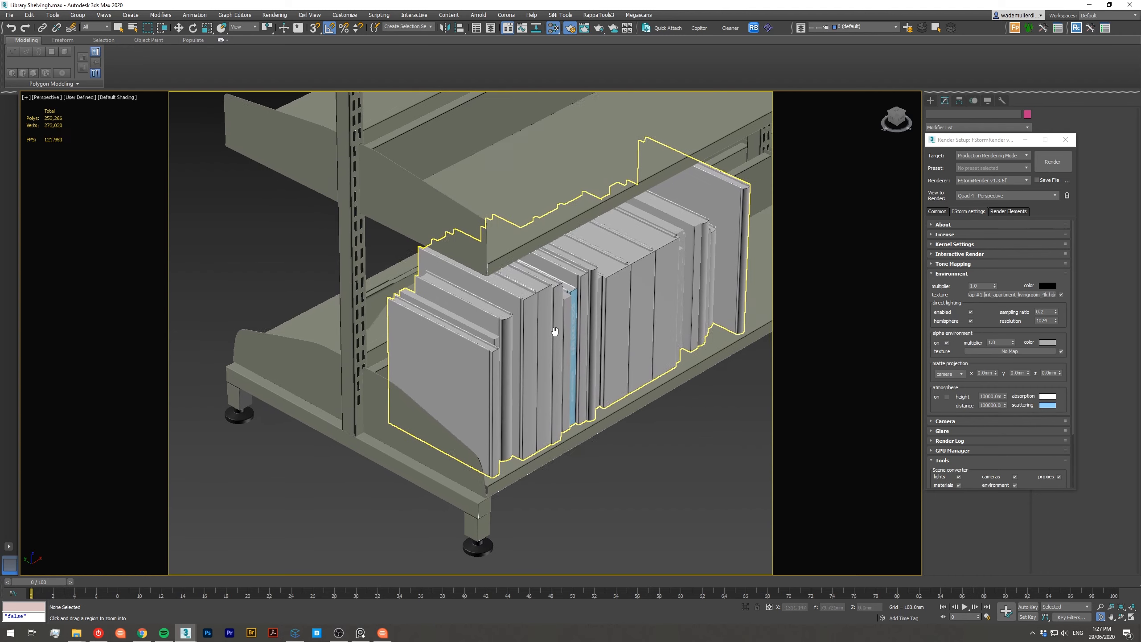
pyautogui.click(961, 416)
pyautogui.click(593, 453)
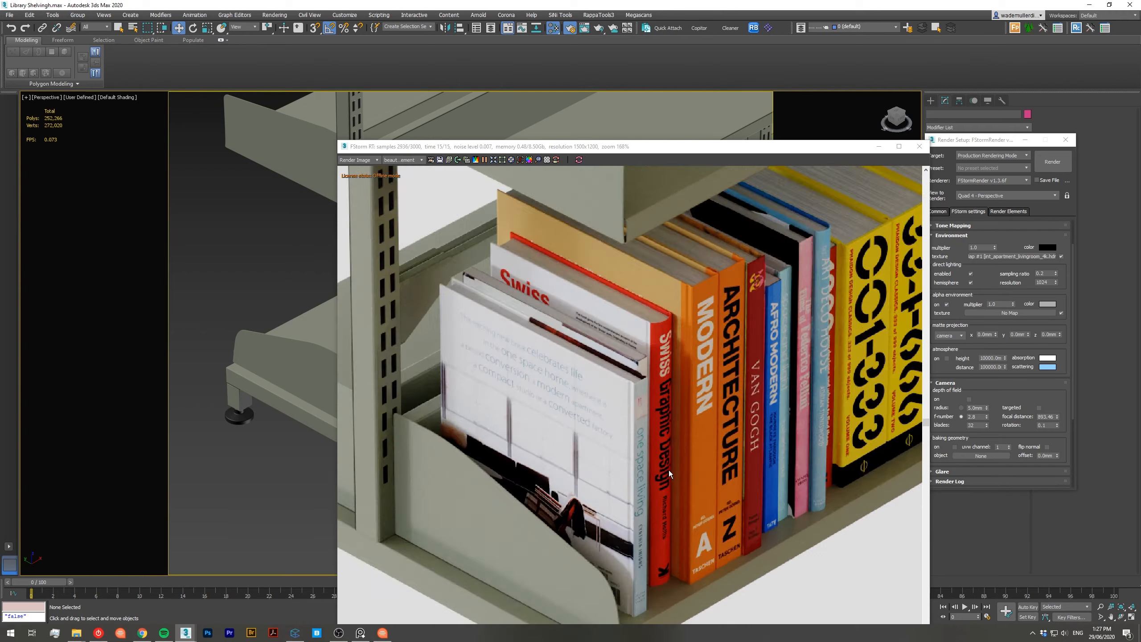
pyautogui.scroll(-1, 670, 377)
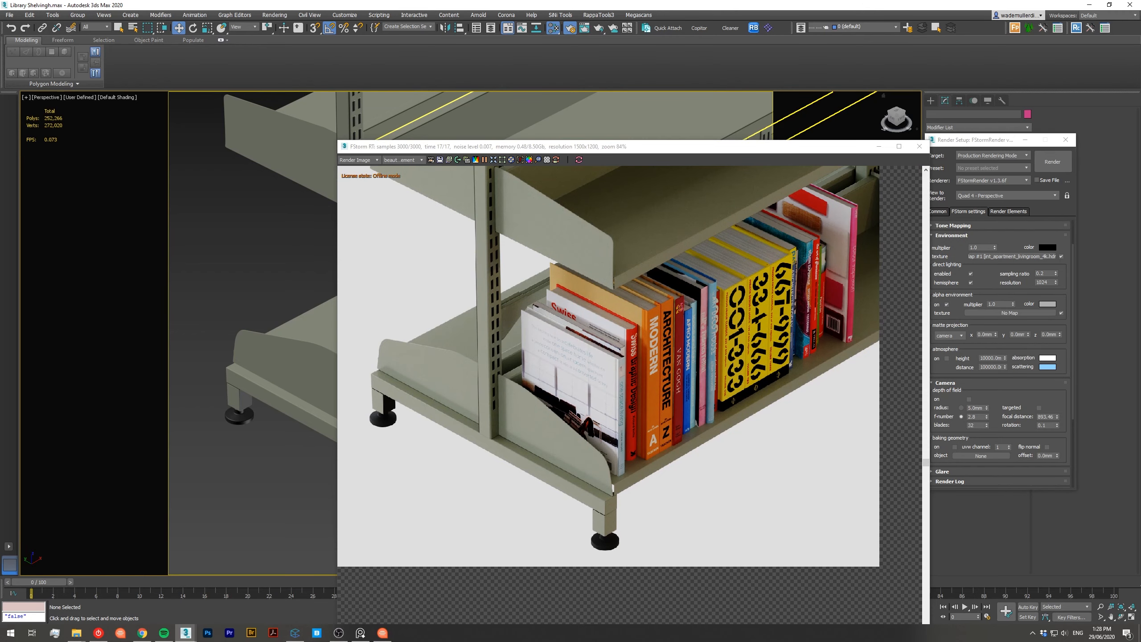
# Adjust the alpha environment color in the FStorm environment settings
pyautogui.click(1048, 304)
pyautogui.moveTo(592, 207); pyautogui.dragTo(598, 208)
pyautogui.click(548, 266)
pyautogui.click(520, 160)
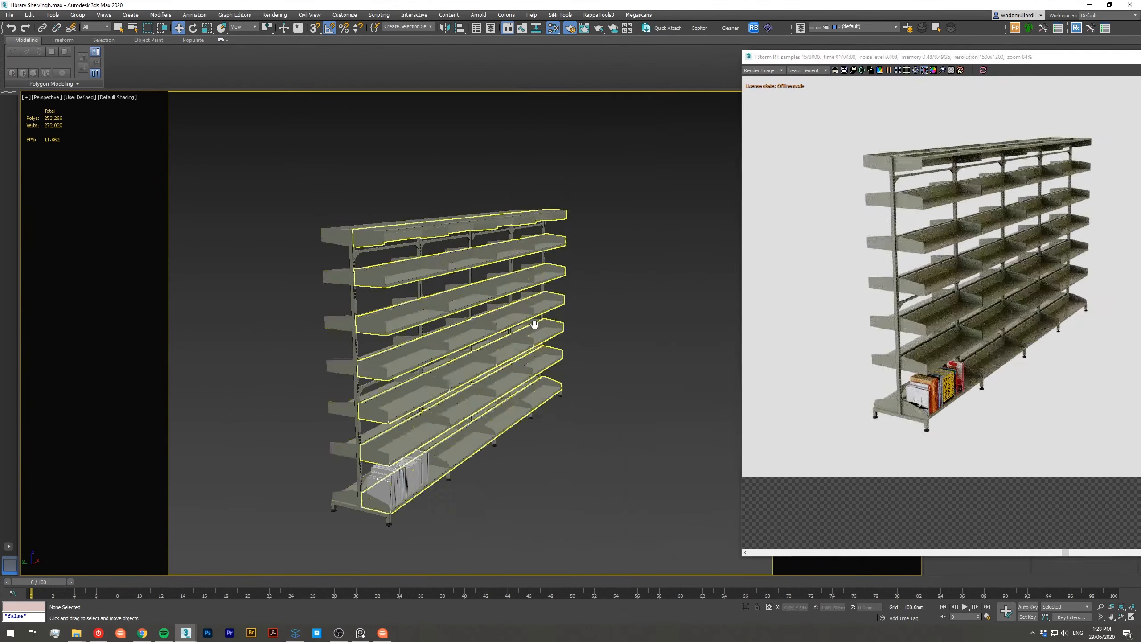
# Examine the shelving unit and the books from several angles and distances in the interactive render
pyautogui.keyDown('alt'); pyautogui.moveTo(534, 325); pyautogui.dragTo(565, 302, button='middle'); pyautogui.keyUp('alt')
pyautogui.scroll(6, 568, 408)
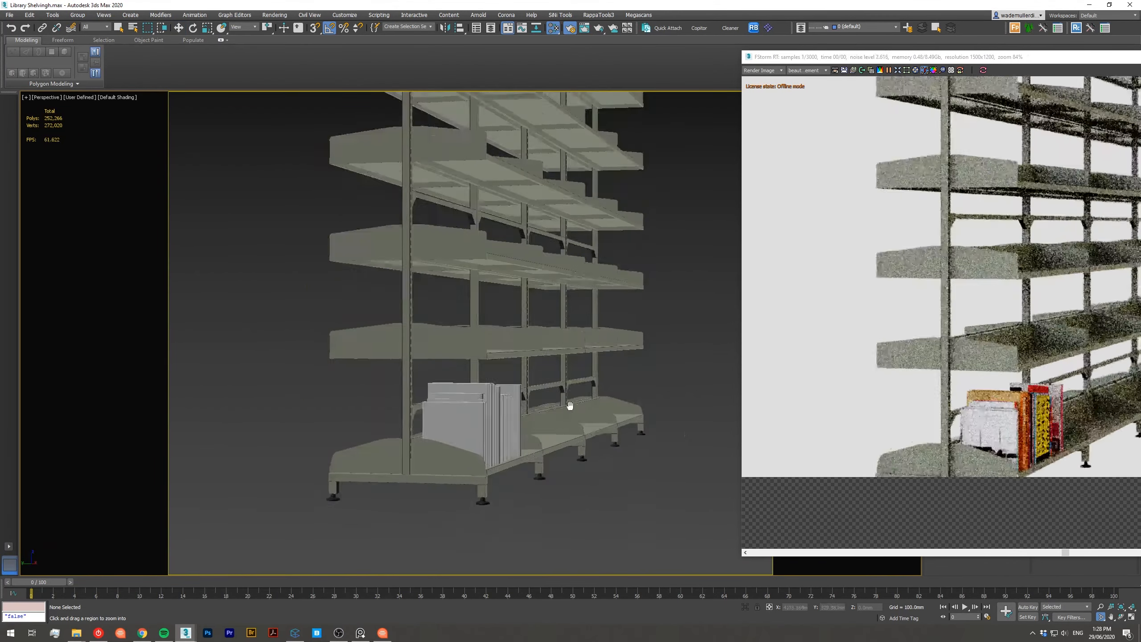
pyautogui.hotkey('ctrl', 'w')
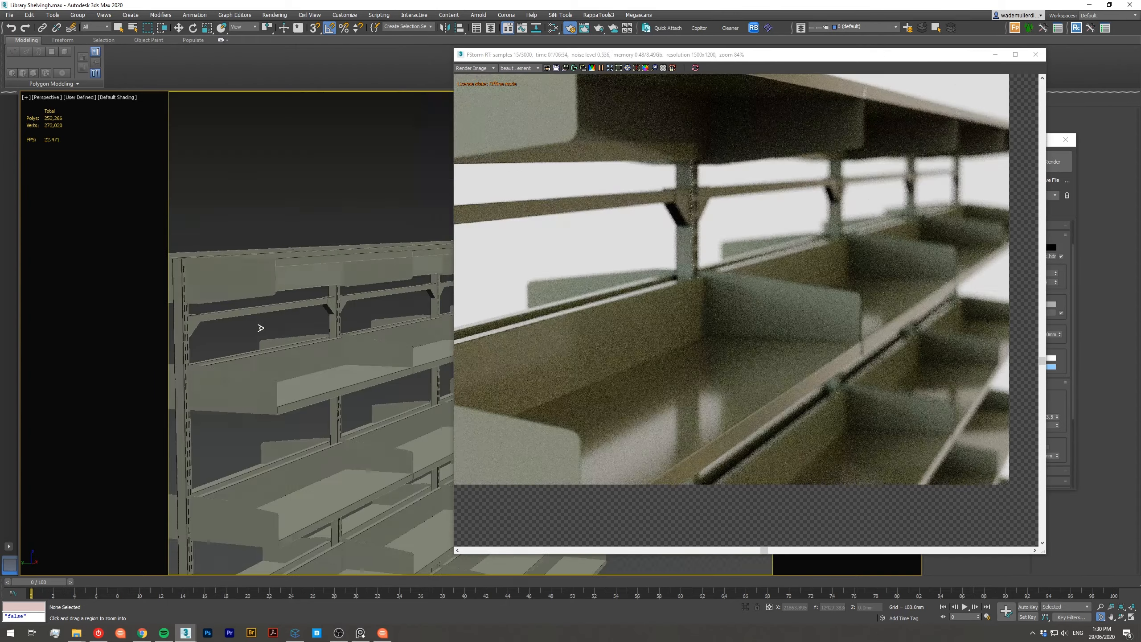
pyautogui.scroll(-3, 261, 328)
pyautogui.moveTo(287, 360); pyautogui.dragTo(402, 263, button='middle')
pyautogui.moveTo(382, 409); pyautogui.dragTo(466, 336, button='middle')
pyautogui.scroll(3, 314, 423)
pyautogui.moveTo(315, 422); pyautogui.dragTo(504, 355, button='middle')
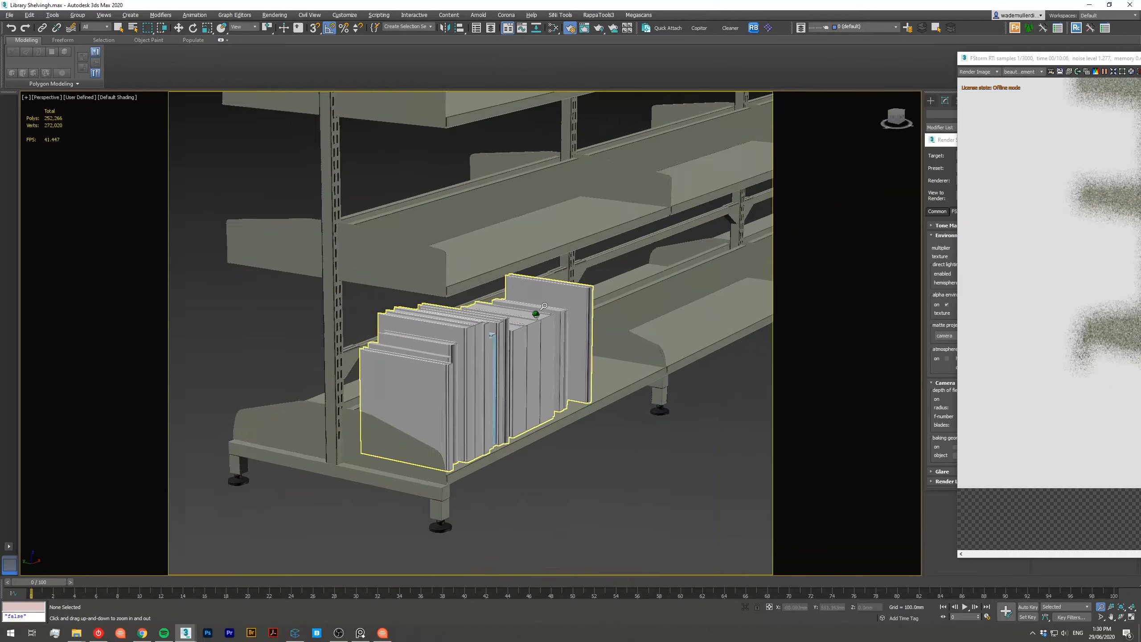
pyautogui.moveTo(544, 306); pyautogui.dragTo(544, 333)
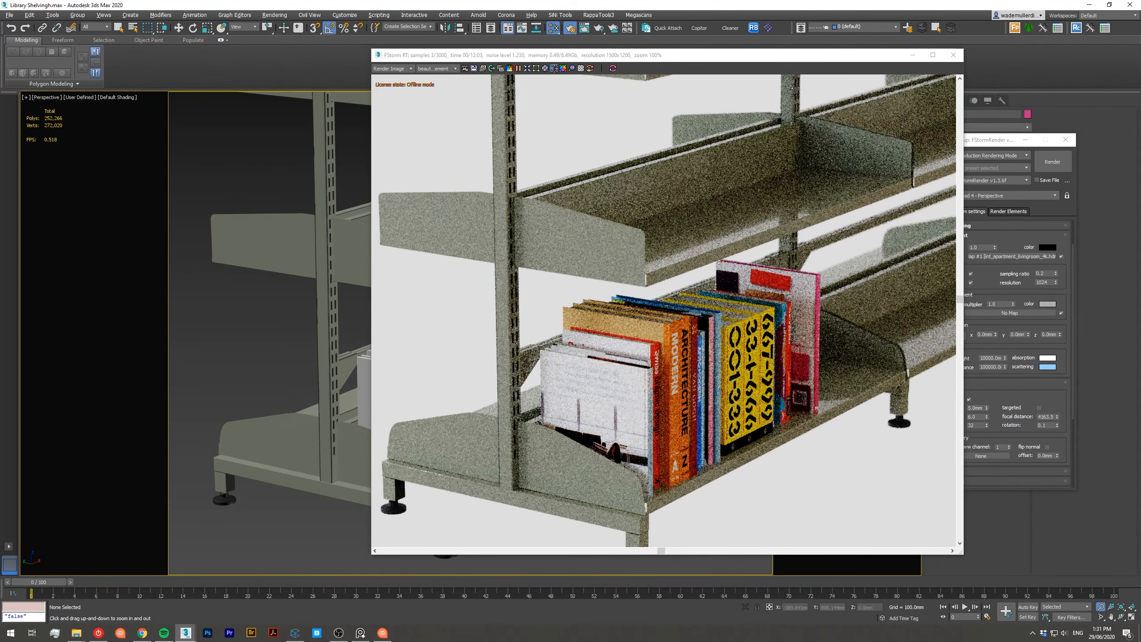
# Review the render of the complete four-bay shelving unit with the books on its bottom shelf
pyautogui.click(877, 28)
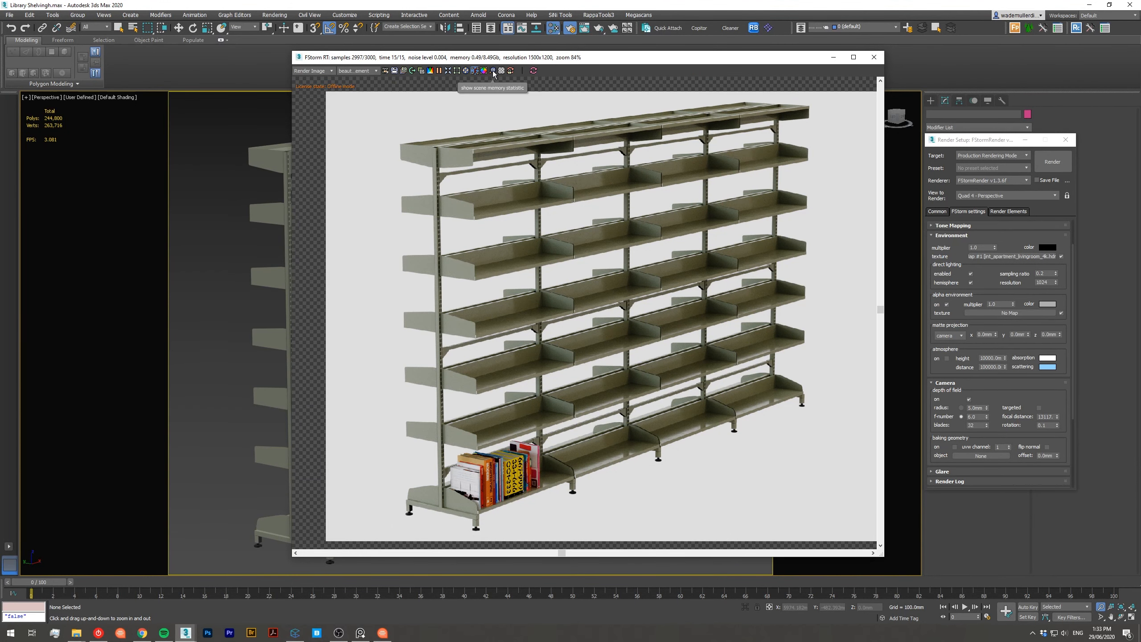
pyautogui.moveTo(770, 182); pyautogui.dragTo(747, 173, button='middle')
pyautogui.click(475, 70)
pyautogui.click(338, 633)
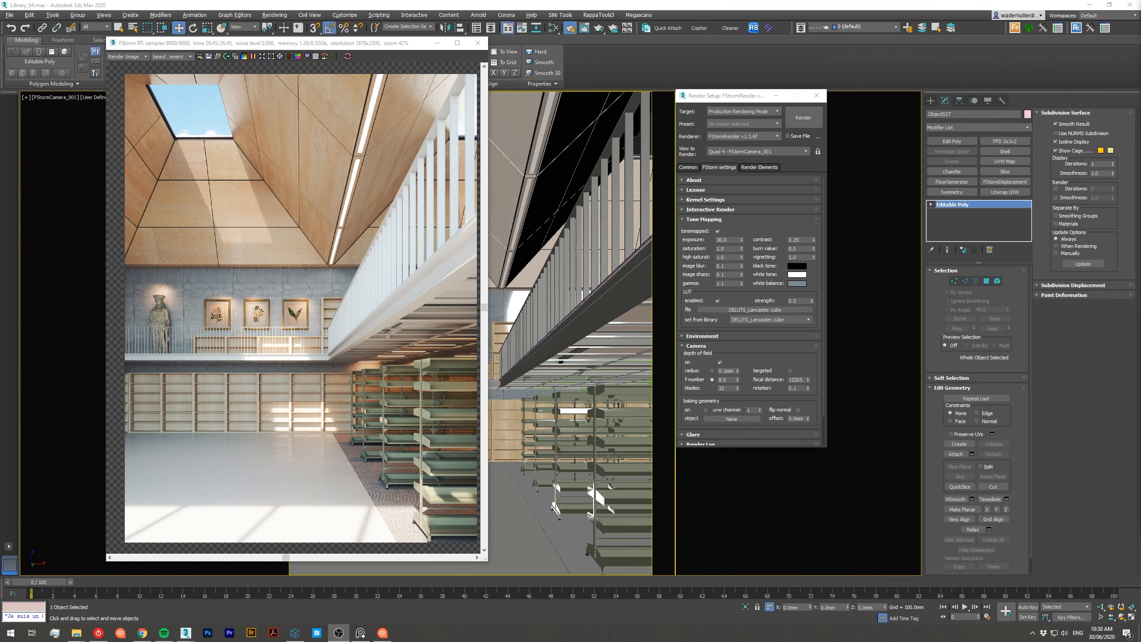